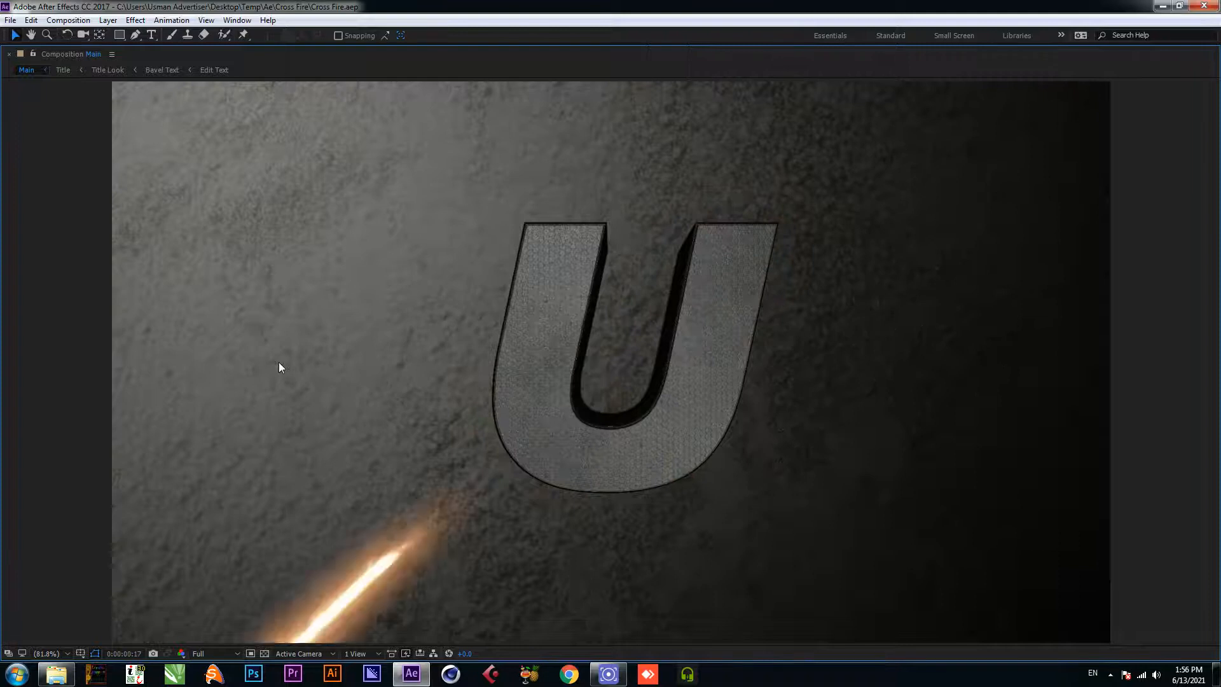
Step: Restore the full panel layout and inspect the finished Main composition at 0:00:01:07
{"action": "key", "text": "grave"}
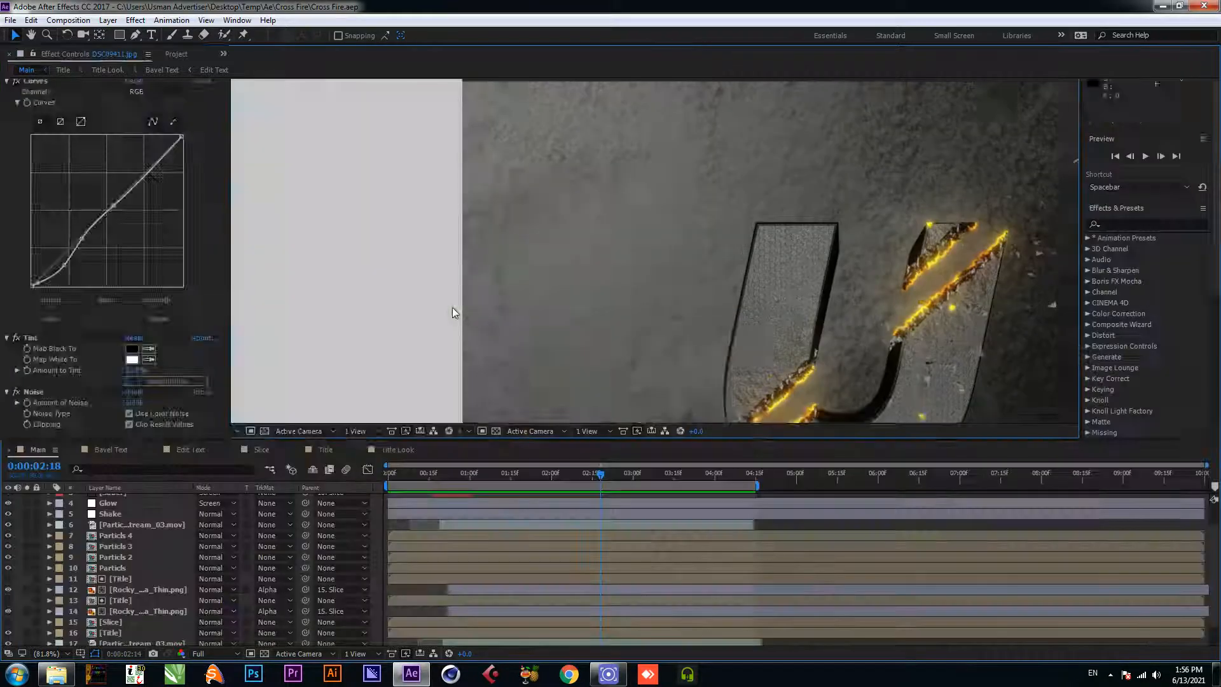
{"action": "left_click", "coordinate": [489, 474]}
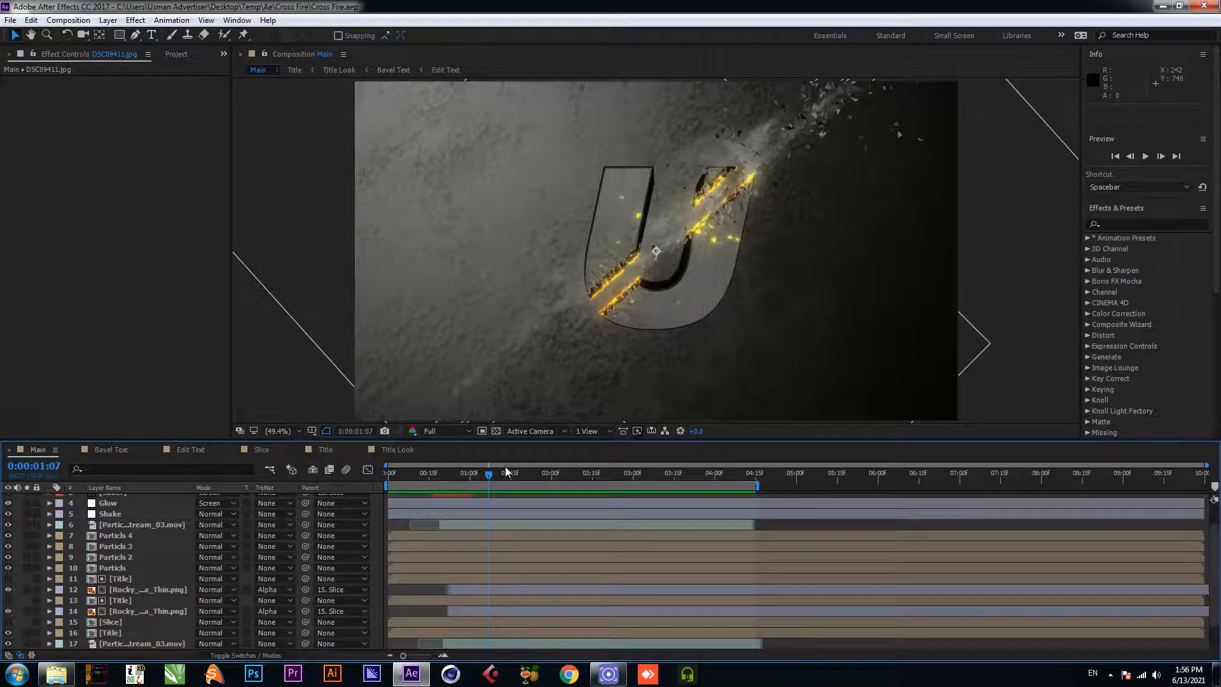
Step: Start a new project and create a composition named Main
{"action": "key", "text": "ctrl+alt+n"}
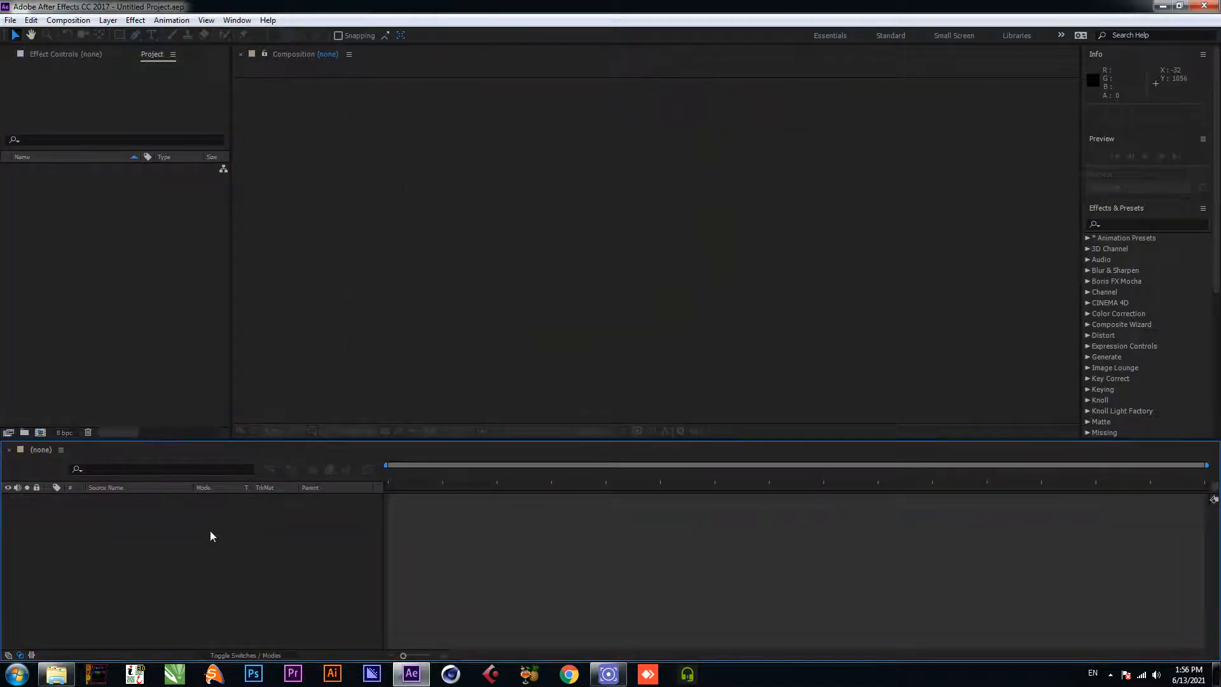
{"action": "key", "text": "ctrl+n"}
{"action": "type", "text": "Main"}
{"action": "key", "text": "Return"}
Step: Save the project as Cross Fire Tut in the Cross Fire folder, leaving the existing Cross Fire file unreplaced
{"action": "key", "text": "ctrl+s"}
{"action": "left_click", "coordinate": [210, 304]}
{"action": "key", "text": "ctrl+a"}
{"action": "type", "text": "Cross Fire"}
{"action": "key", "text": "Return"}
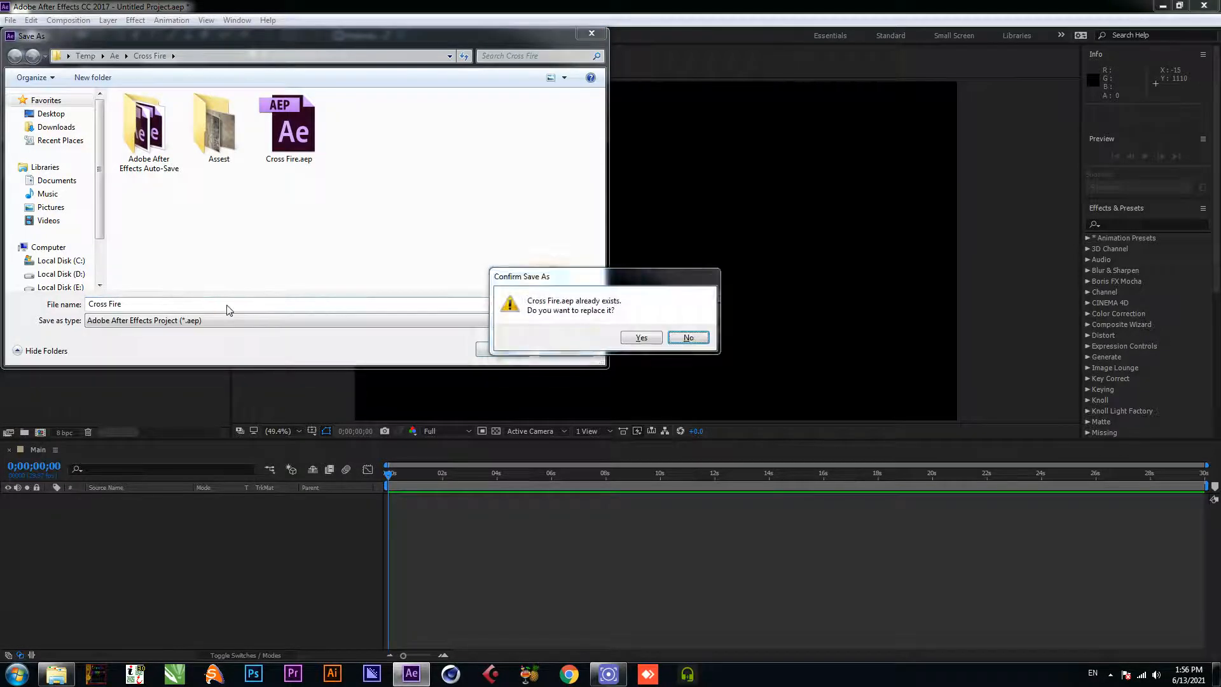
{"action": "left_click", "coordinate": [688, 337]}
{"action": "left_click", "coordinate": [139, 307]}
{"action": "type", "text": "Tut"}
{"action": "key", "text": "Return"}
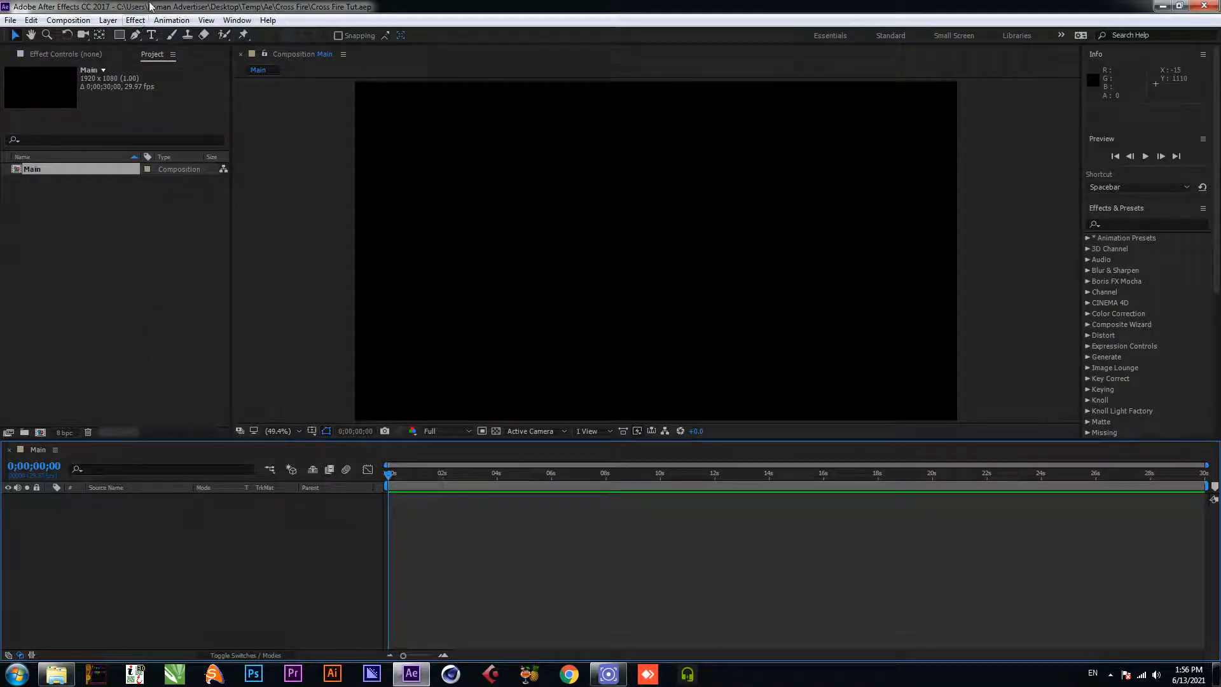
Step: Add a paragraph text box across the middle of the frame reading U and enlarge its font size to about 418 px
{"action": "left_click", "coordinate": [152, 36]}
{"action": "left_click_drag", "start_coordinate": [456, 191], "coordinate": [897, 351]}
{"action": "type", "text": "U"}
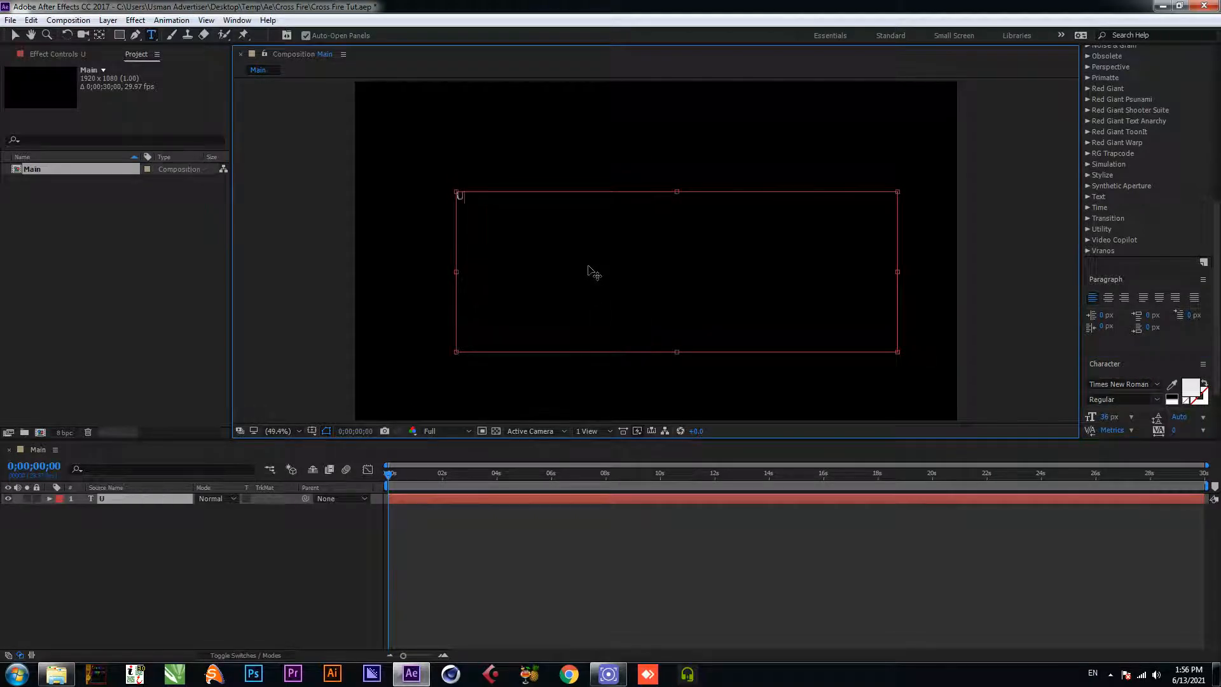
{"action": "left_click_drag", "start_coordinate": [1110, 417], "coordinate": [1138, 386]}
Step: Set the U text's font to Arial Black Italic and save the project
{"action": "left_click", "coordinate": [1132, 383]}
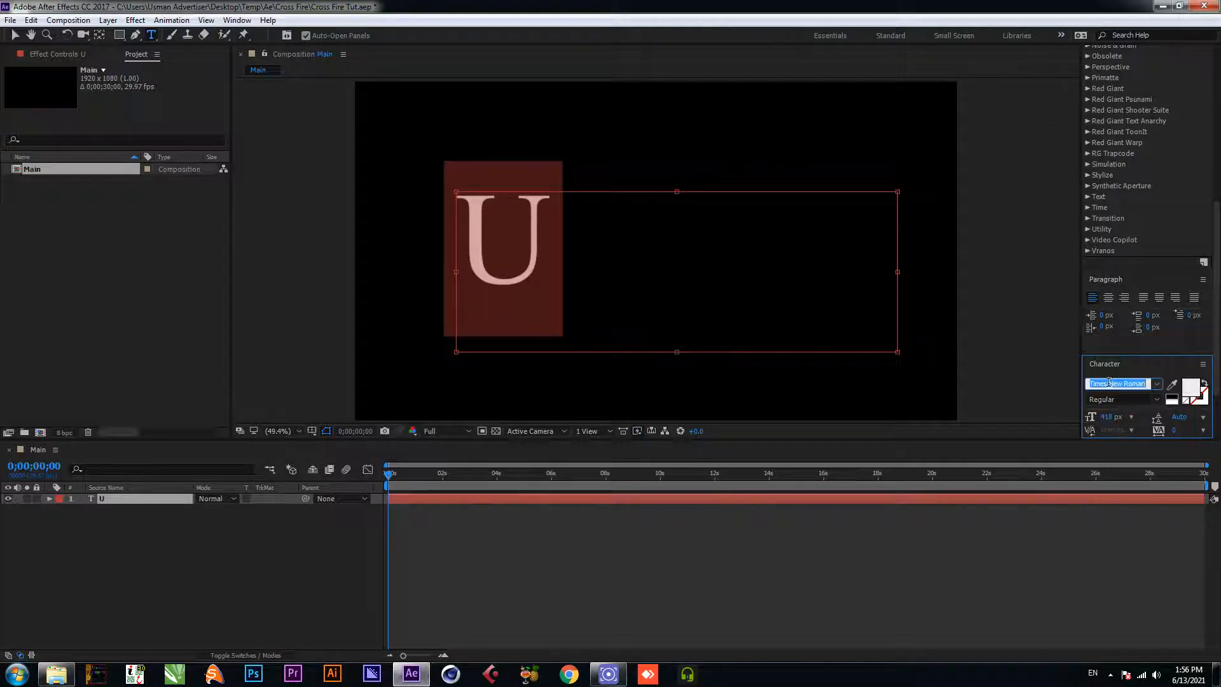
{"action": "type", "text": "Arial"}
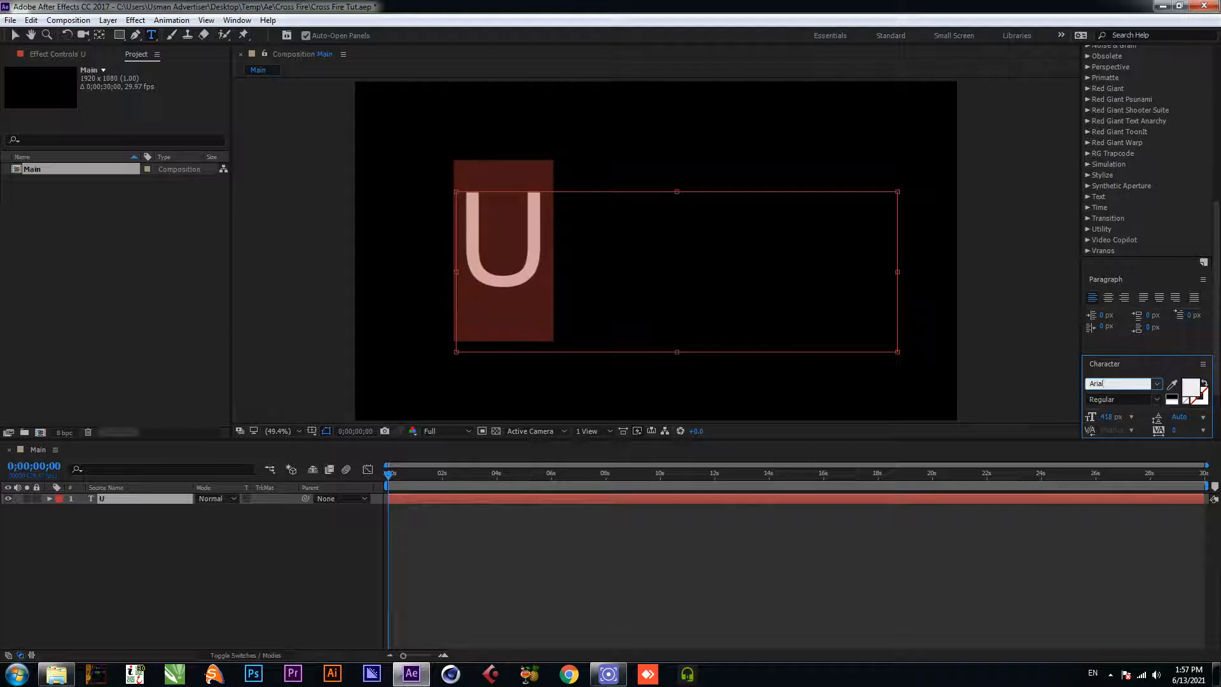
{"action": "key", "text": "Return"}
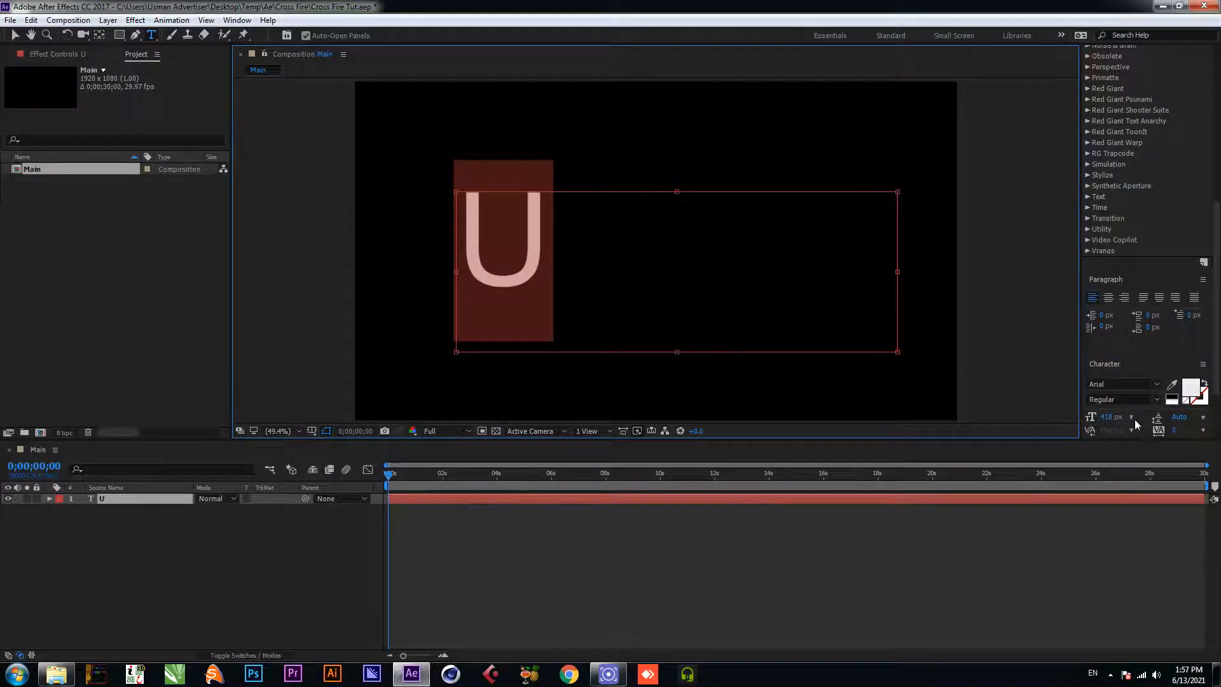
{"action": "left_click", "coordinate": [1138, 383]}
{"action": "left_click", "coordinate": [1158, 385]}
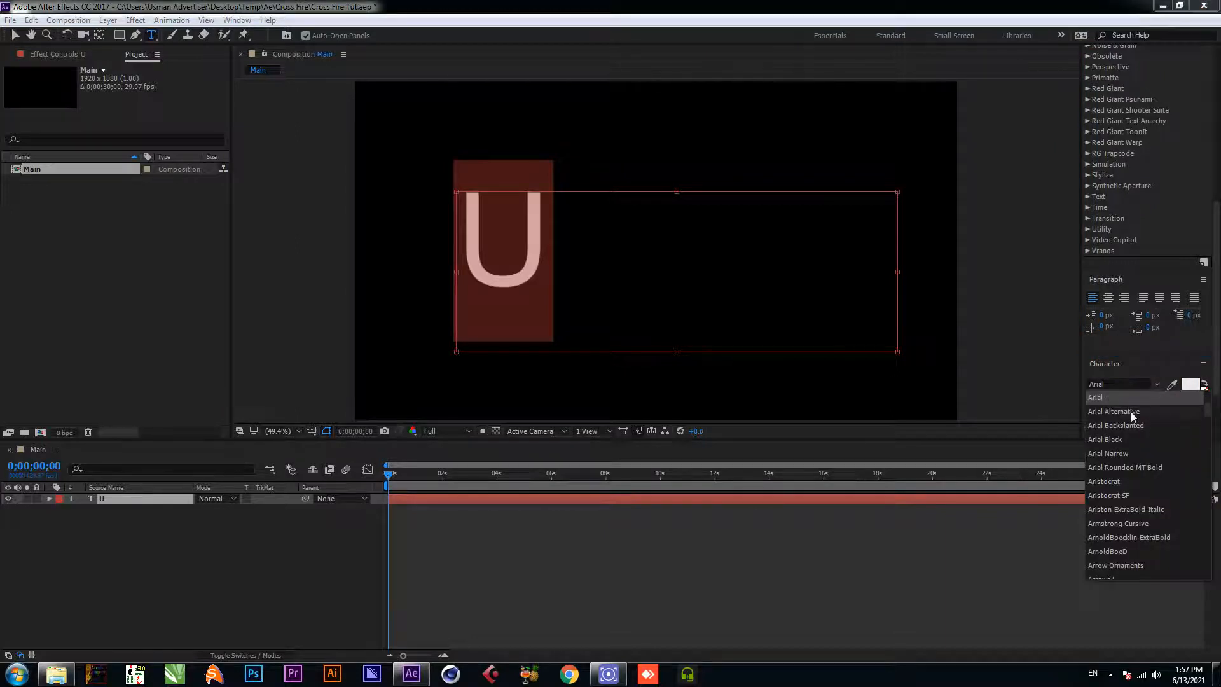
{"action": "left_click", "coordinate": [1118, 436]}
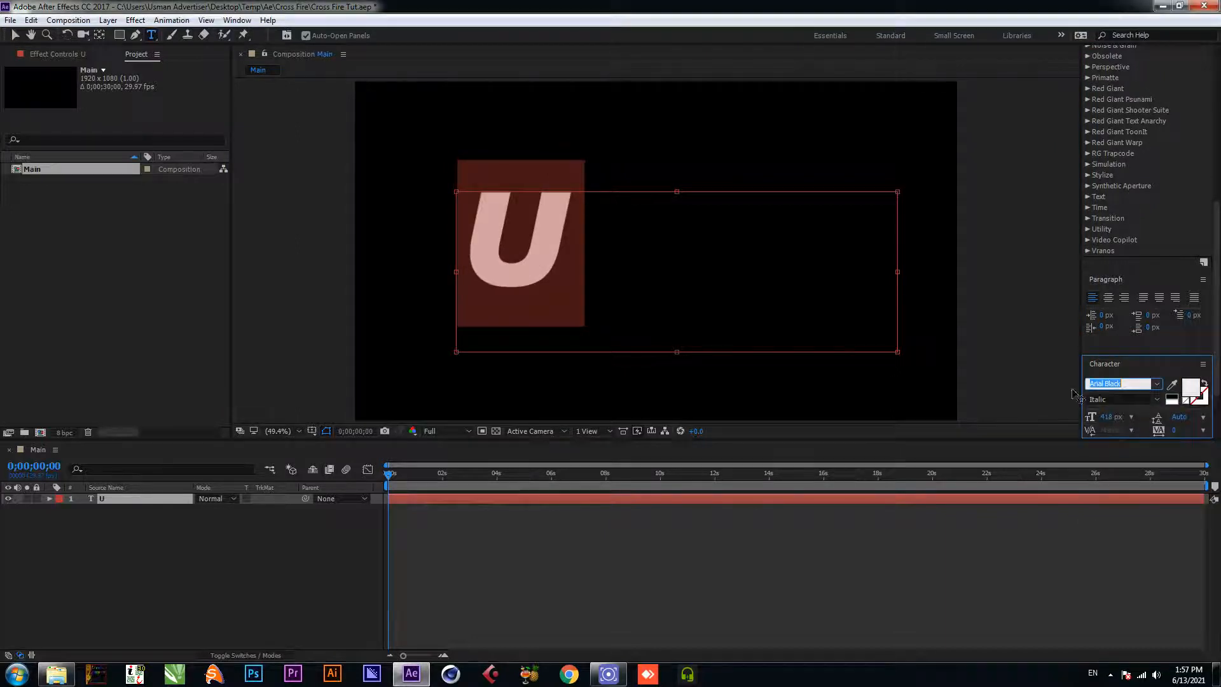
{"action": "left_click", "coordinate": [989, 344]}
{"action": "key", "text": "ctrl+s"}
Step: Move the anchor point to the U's centre and place the enlarged letter in the middle of the frame
{"action": "key", "text": "y"}
{"action": "left_click_drag", "start_coordinate": [685, 275], "coordinate": [529, 243]}
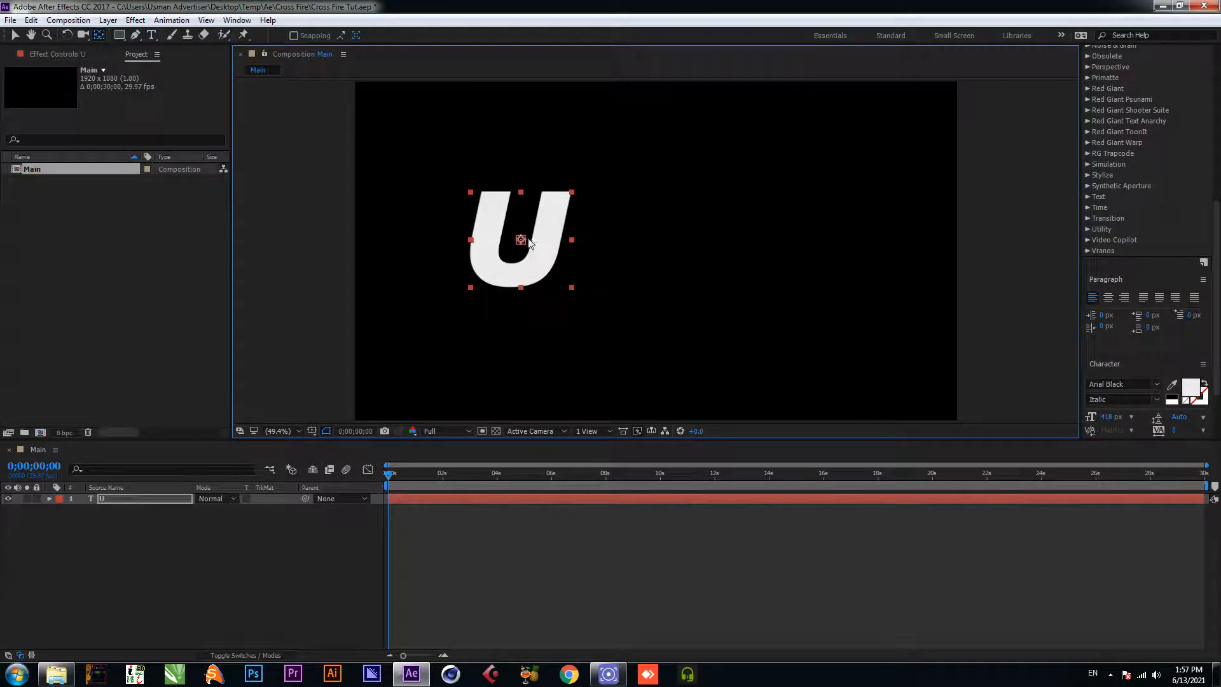
{"action": "key", "text": "v"}
{"action": "left_click_drag", "start_coordinate": [571, 192], "coordinate": [612, 136]}
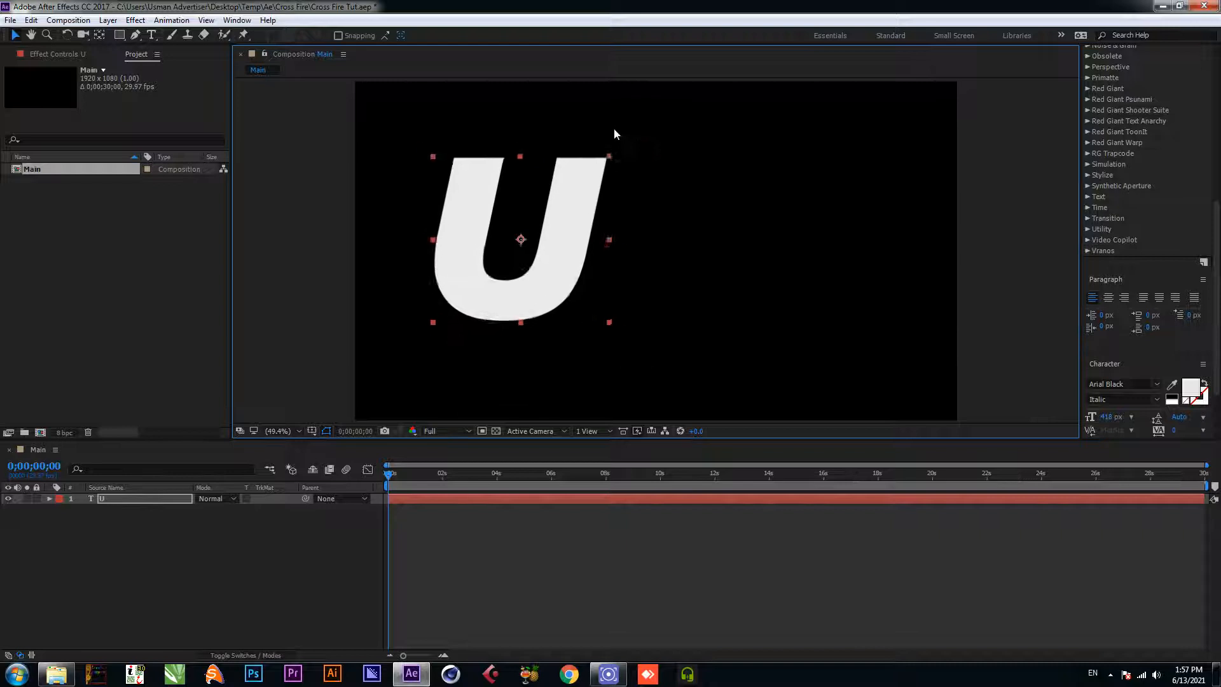
{"action": "left_click_drag", "start_coordinate": [605, 197], "coordinate": [726, 218]}
{"action": "key", "text": "ctrl+shift+c"}
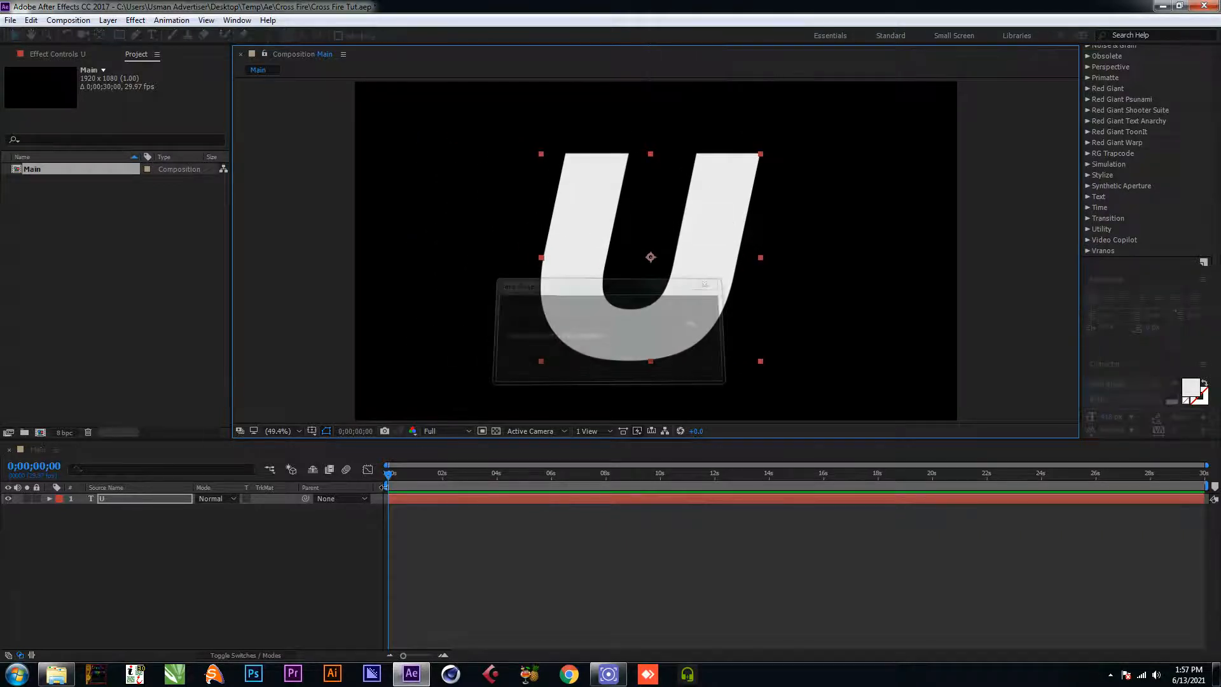
Step: Pre-compose the U text layer as Edit Text and save the project
{"action": "left_click", "coordinate": [333, 529]}
{"action": "right_click", "coordinate": [147, 501]}
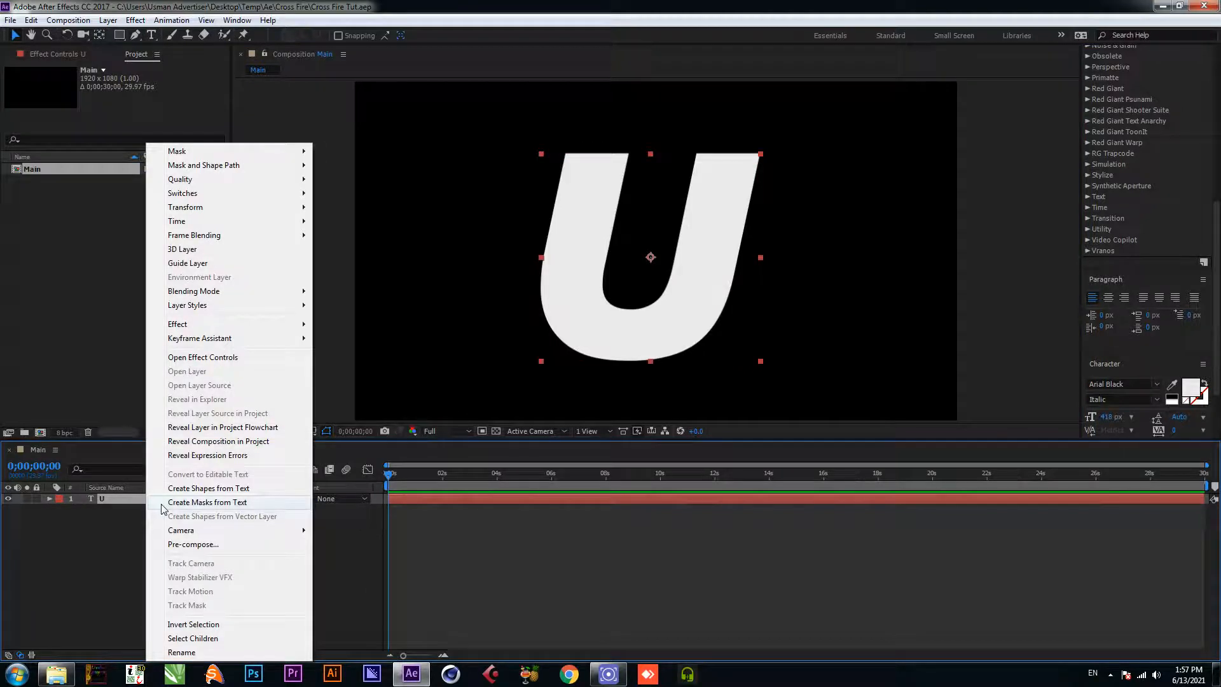
{"action": "left_click", "coordinate": [194, 544]}
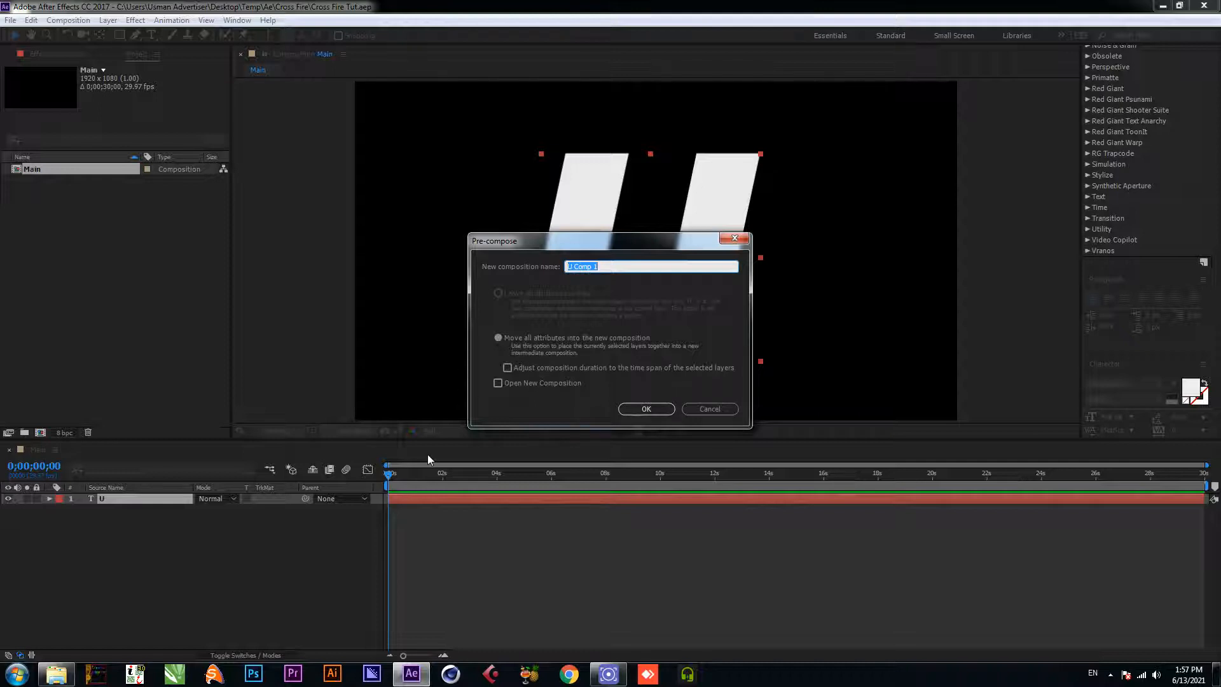
{"action": "type", "text": "Edit Text"}
{"action": "key", "text": "Return"}
{"action": "left_click", "coordinate": [193, 536]}
{"action": "left_click", "coordinate": [116, 498]}
{"action": "key", "text": "ctrl+s"}
{"action": "left_click", "coordinate": [162, 530]}
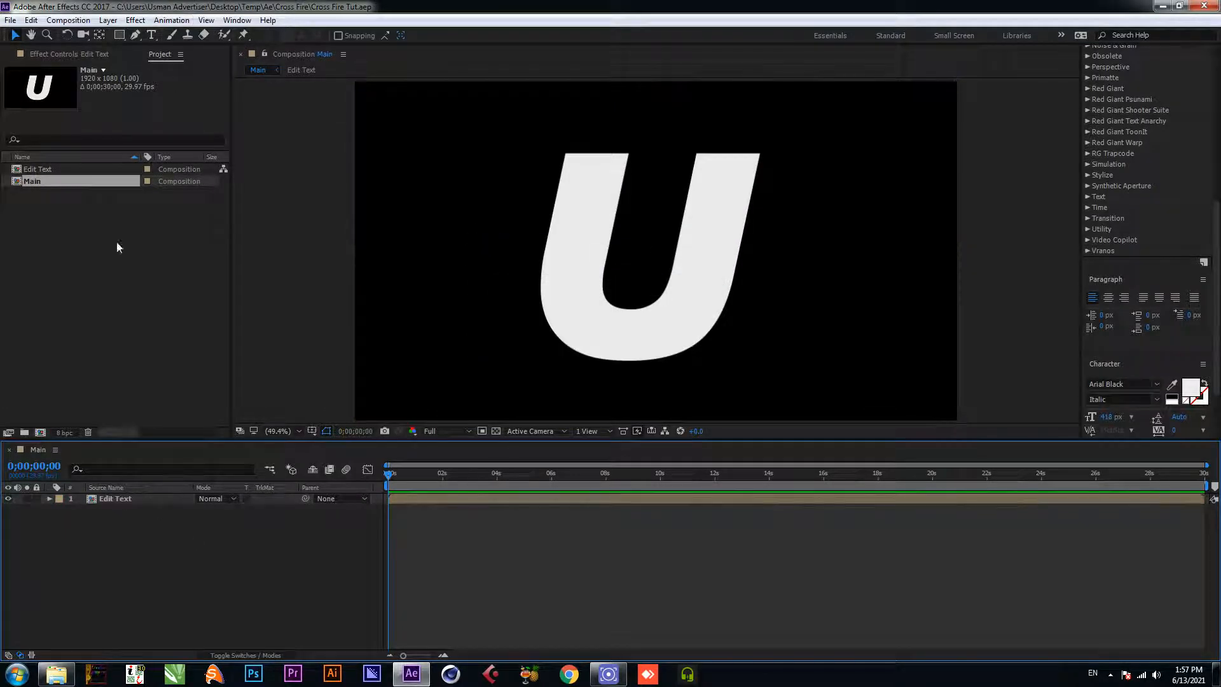
Step: Add an Inner Glow layer style to the Edit Text layer
{"action": "left_click", "coordinate": [134, 498]}
{"action": "left_click", "coordinate": [108, 20]}
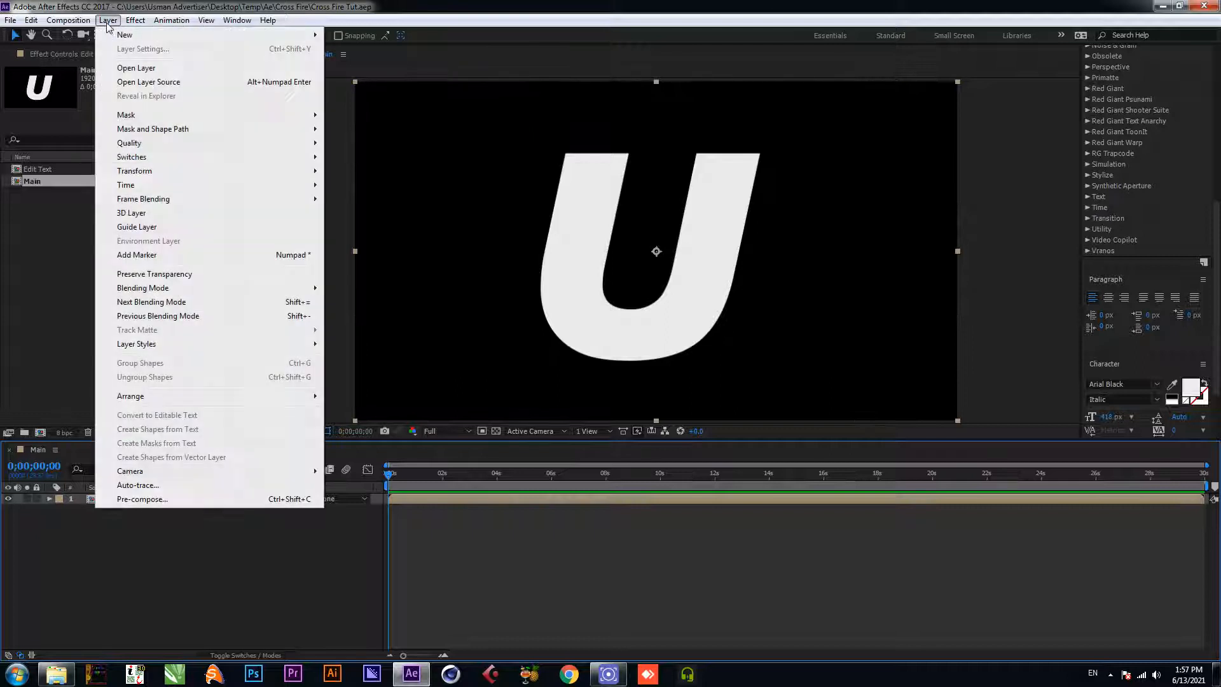
{"action": "mouse_move", "coordinate": [199, 348]}
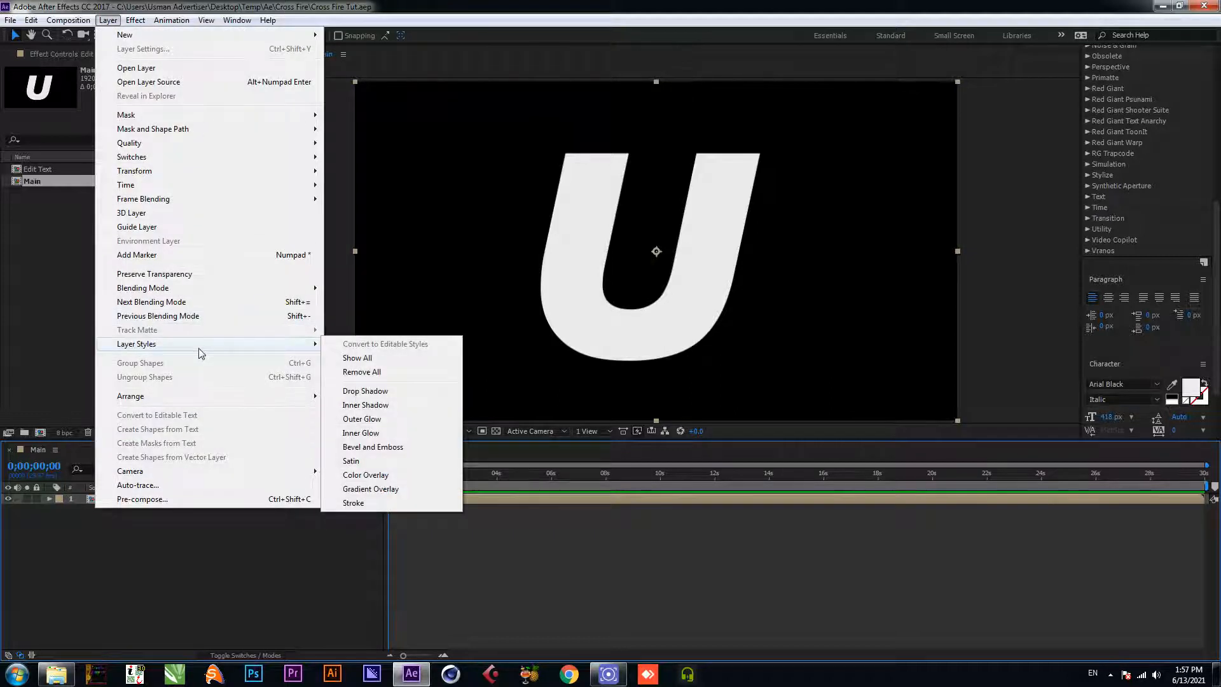
{"action": "left_click", "coordinate": [378, 436]}
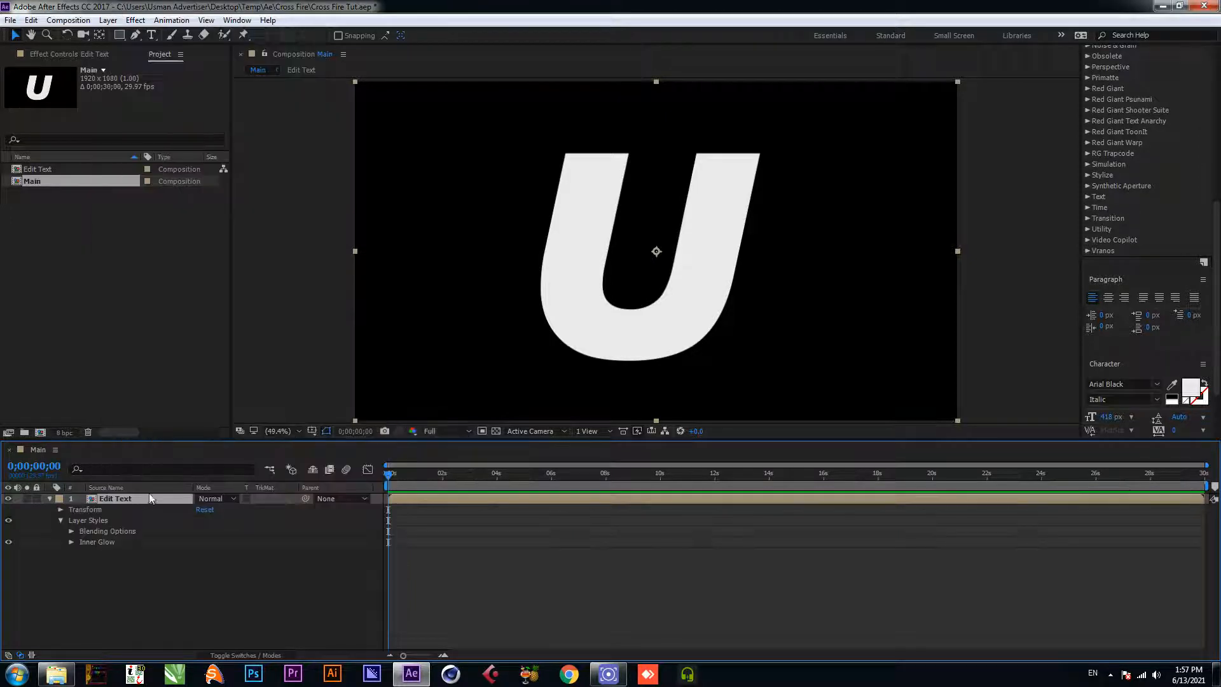
Step: Set the Inner Glow's blend mode to Normal and its color type to Gradient
{"action": "left_click", "coordinate": [70, 541]}
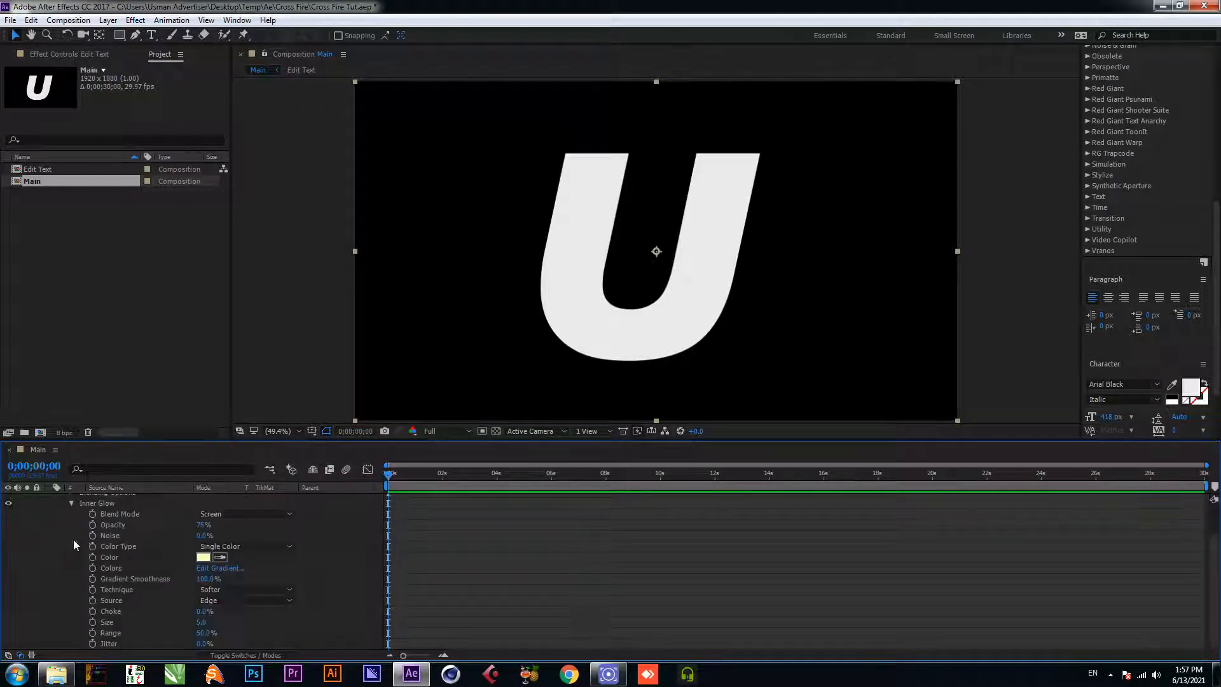
{"action": "left_click", "coordinate": [266, 513]}
{"action": "left_click", "coordinate": [245, 106]}
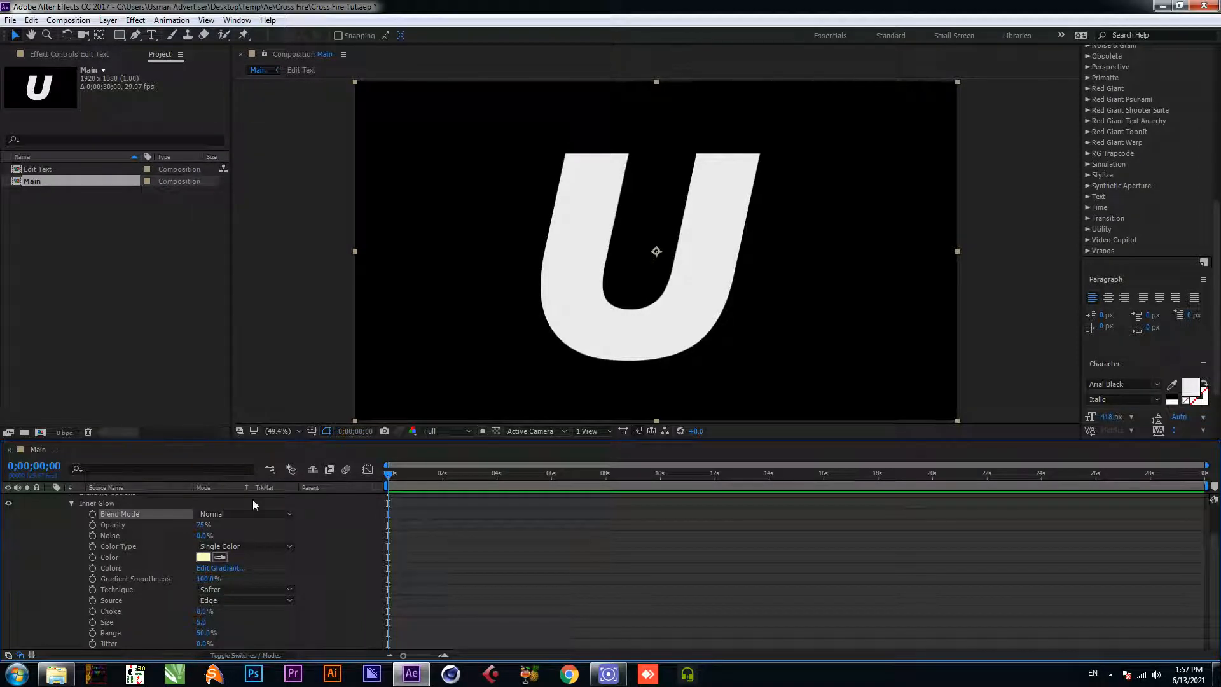
{"action": "left_click", "coordinate": [253, 548]}
{"action": "left_click", "coordinate": [229, 570]}
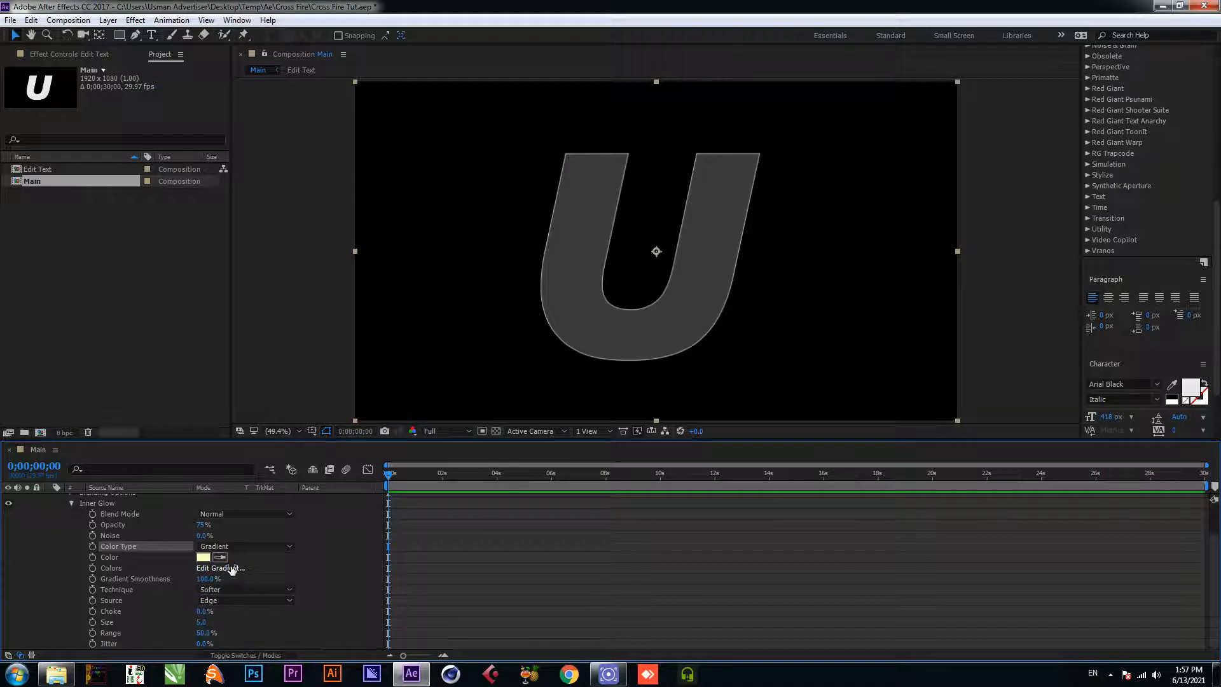
Step: Edit the Inner Glow gradient to run from black at 0% through white near the middle to dark grey at 92.5%
{"action": "left_click", "coordinate": [229, 570]}
{"action": "left_click_drag", "start_coordinate": [450, 249], "coordinate": [566, 248]}
{"action": "left_click_drag", "start_coordinate": [702, 250], "coordinate": [448, 251]}
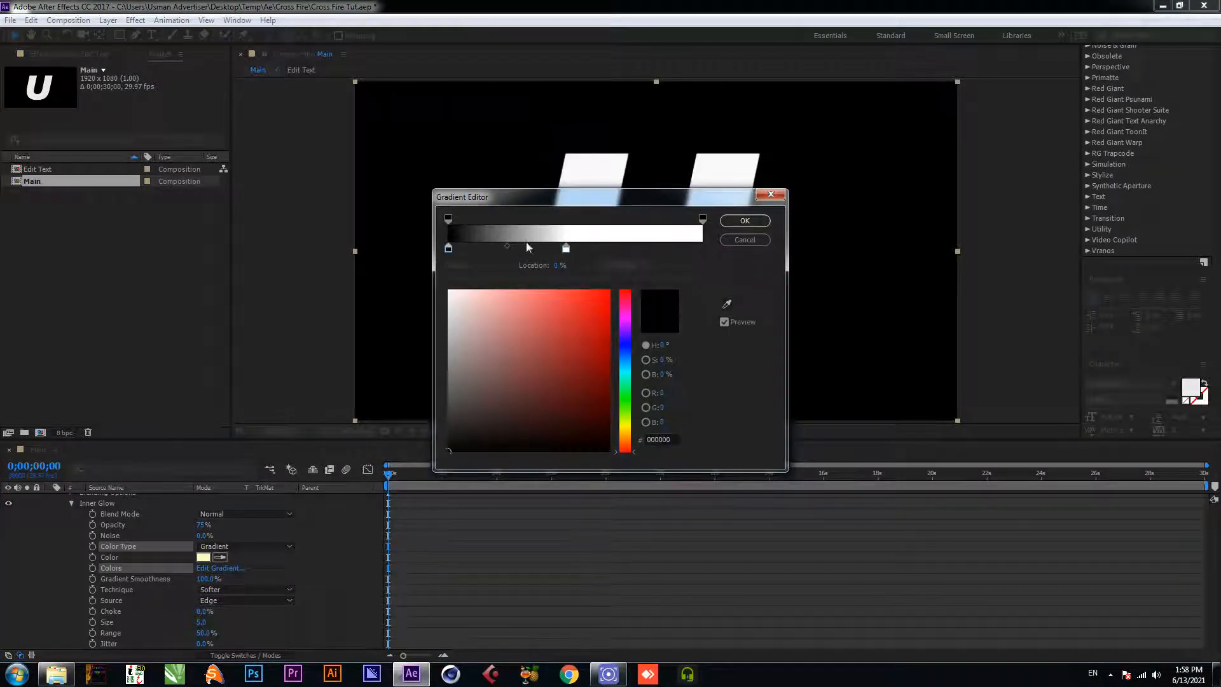
{"action": "left_click", "coordinate": [683, 248]}
{"action": "left_click", "coordinate": [448, 403]}
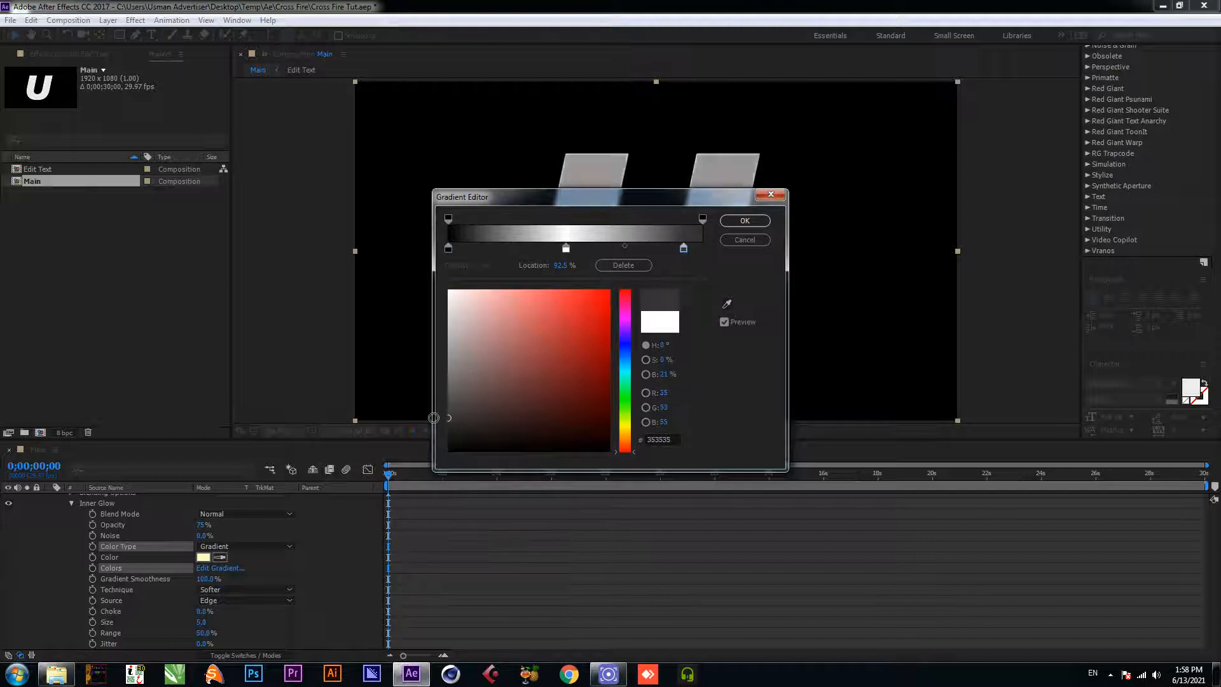
{"action": "left_click", "coordinate": [744, 221]}
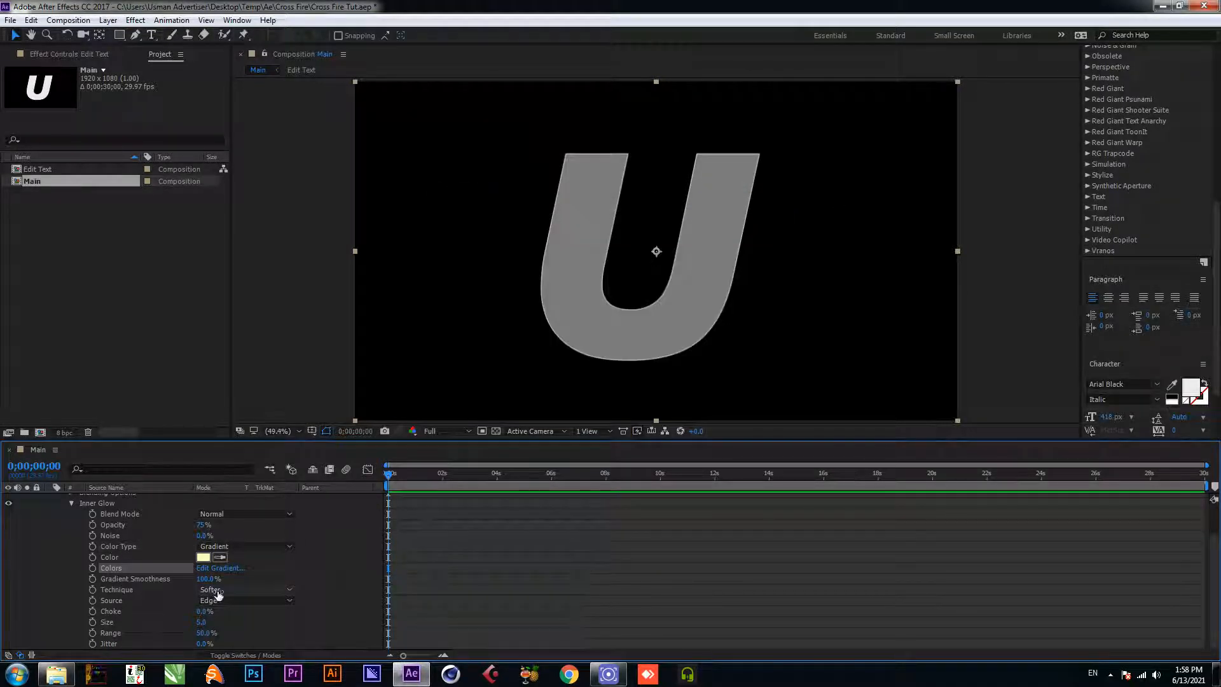
Step: Set the Inner Glow's technique to Precise and its size to 6, then save the project
{"action": "left_click", "coordinate": [253, 593]}
{"action": "left_click", "coordinate": [231, 616]}
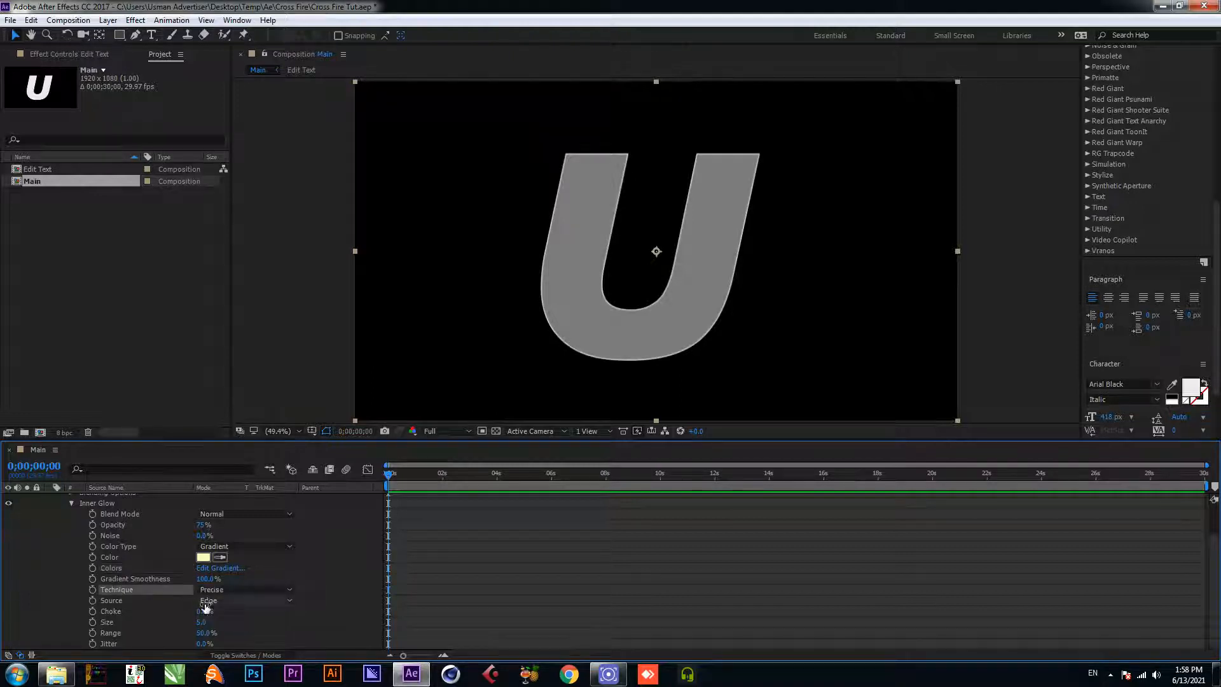
{"action": "left_click", "coordinate": [204, 623]}
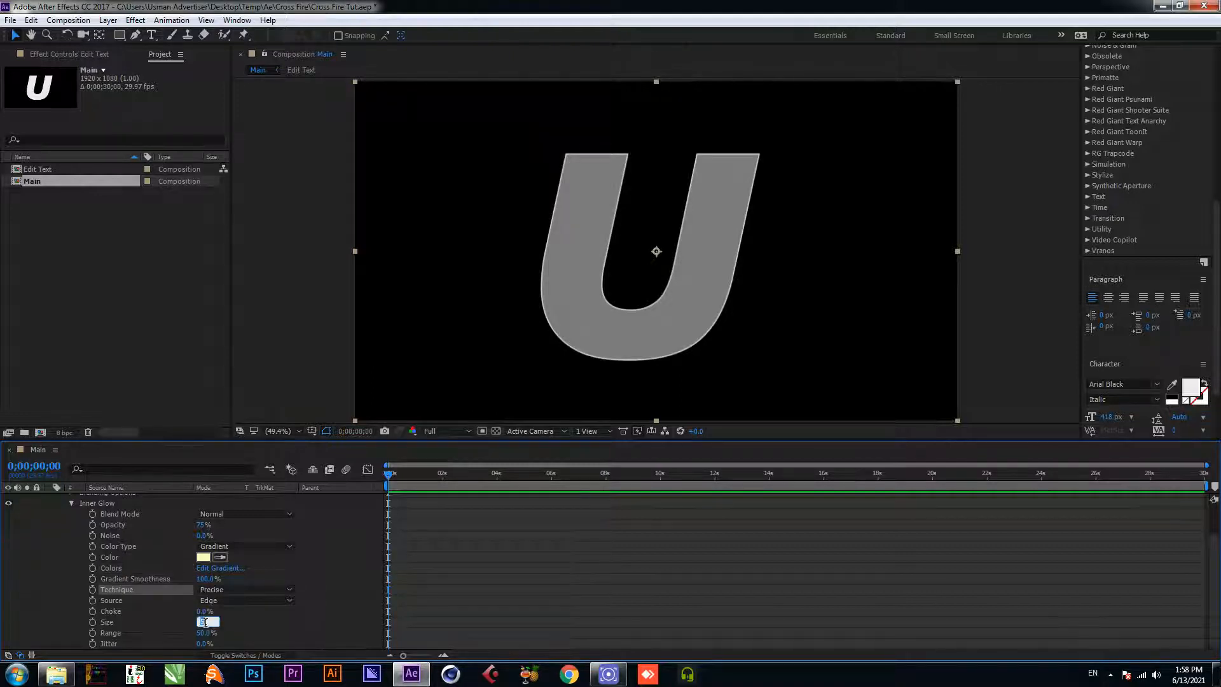
{"action": "type", "text": "6"}
{"action": "key", "text": "Return"}
{"action": "scroll", "coordinate": [36, 524], "scroll_direction": "up", "scroll_amount": 2}
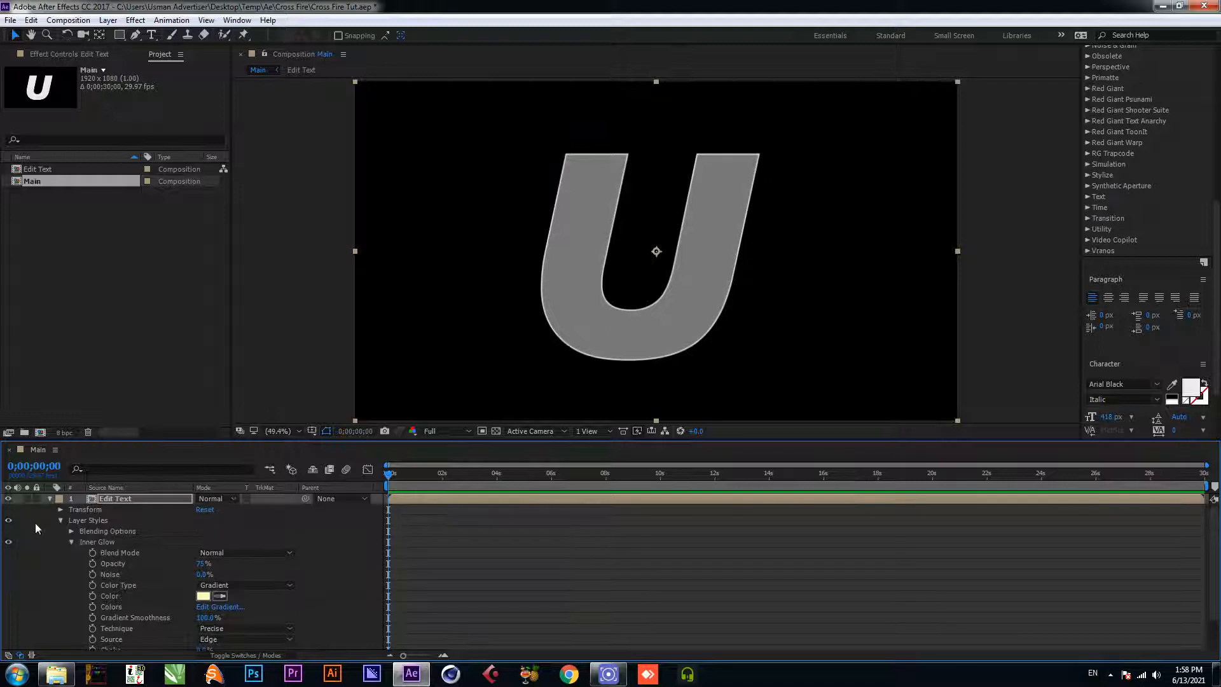
{"action": "left_click", "coordinate": [60, 521]}
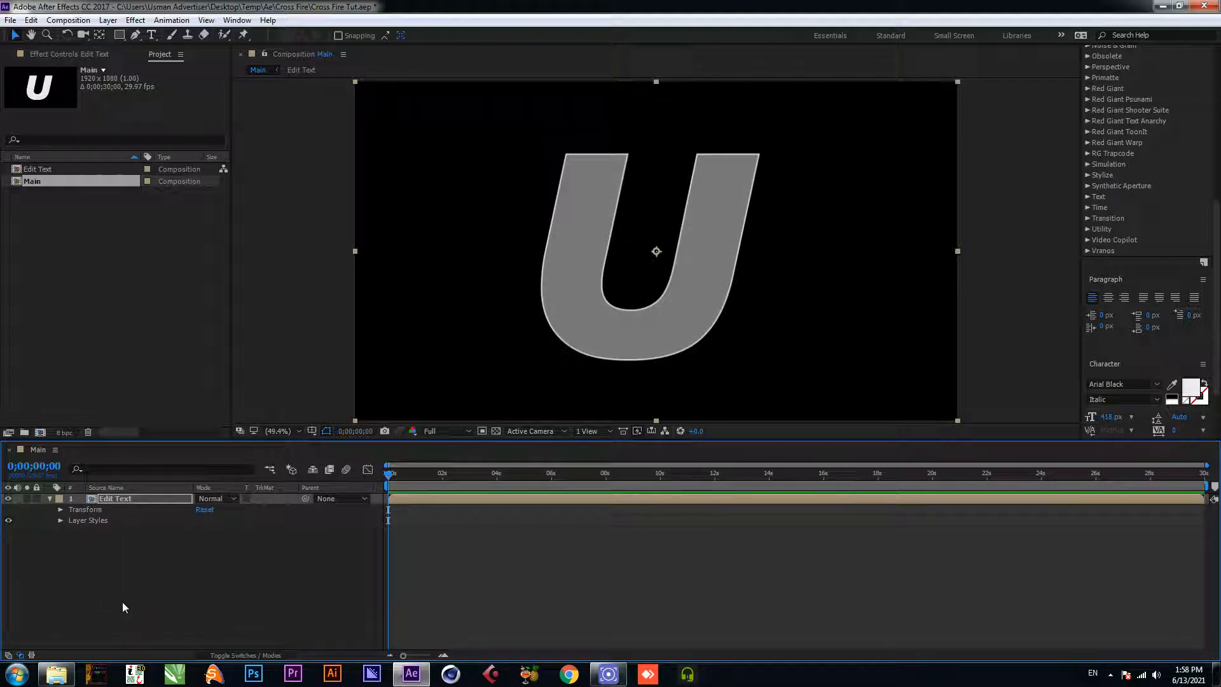
{"action": "key", "text": "ctrl+s"}
{"action": "left_click", "coordinate": [154, 590]}
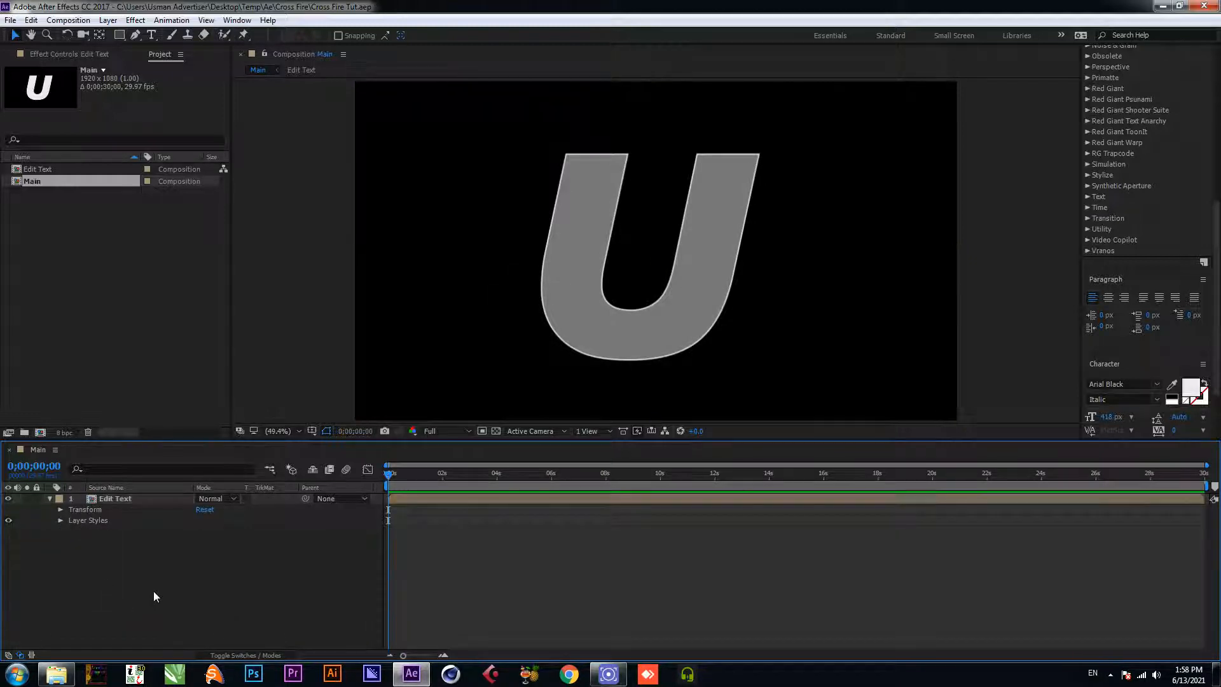
Step: Pre-compose the Edit Text layer as Bevel Profile, moving all attributes into the new composition
{"action": "left_click", "coordinate": [131, 500]}
{"action": "right_click", "coordinate": [130, 500]}
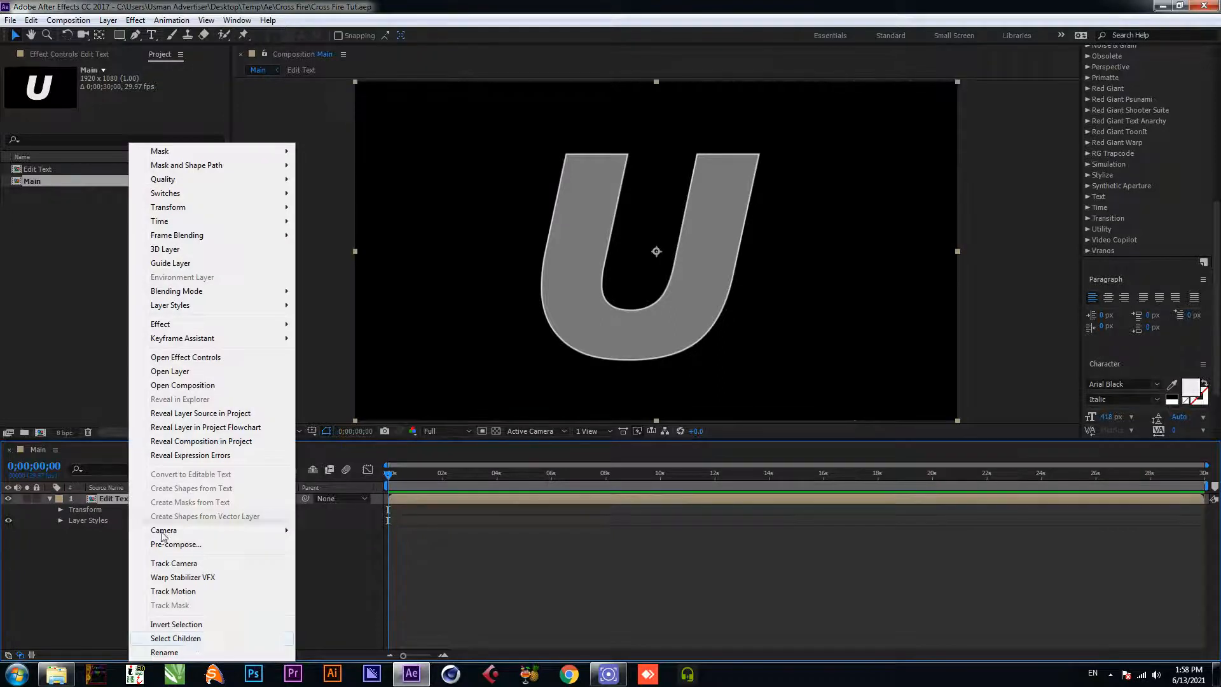
{"action": "left_click", "coordinate": [184, 545]}
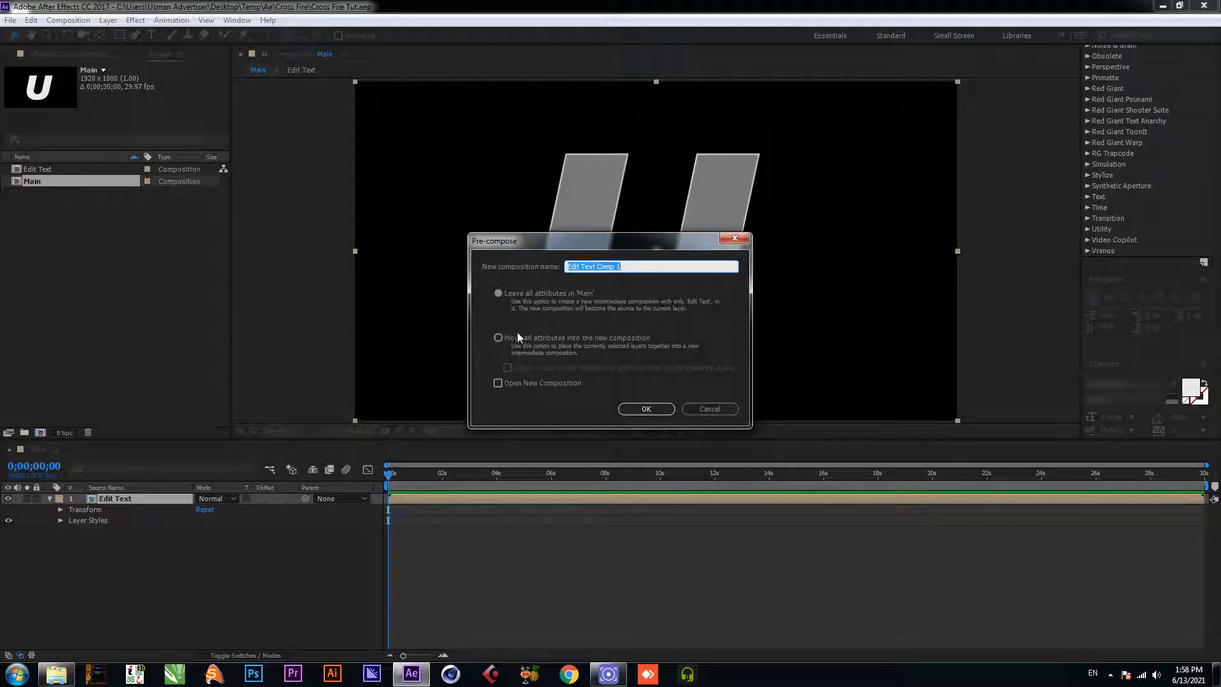
{"action": "left_click", "coordinate": [502, 339]}
{"action": "left_click", "coordinate": [637, 266]}
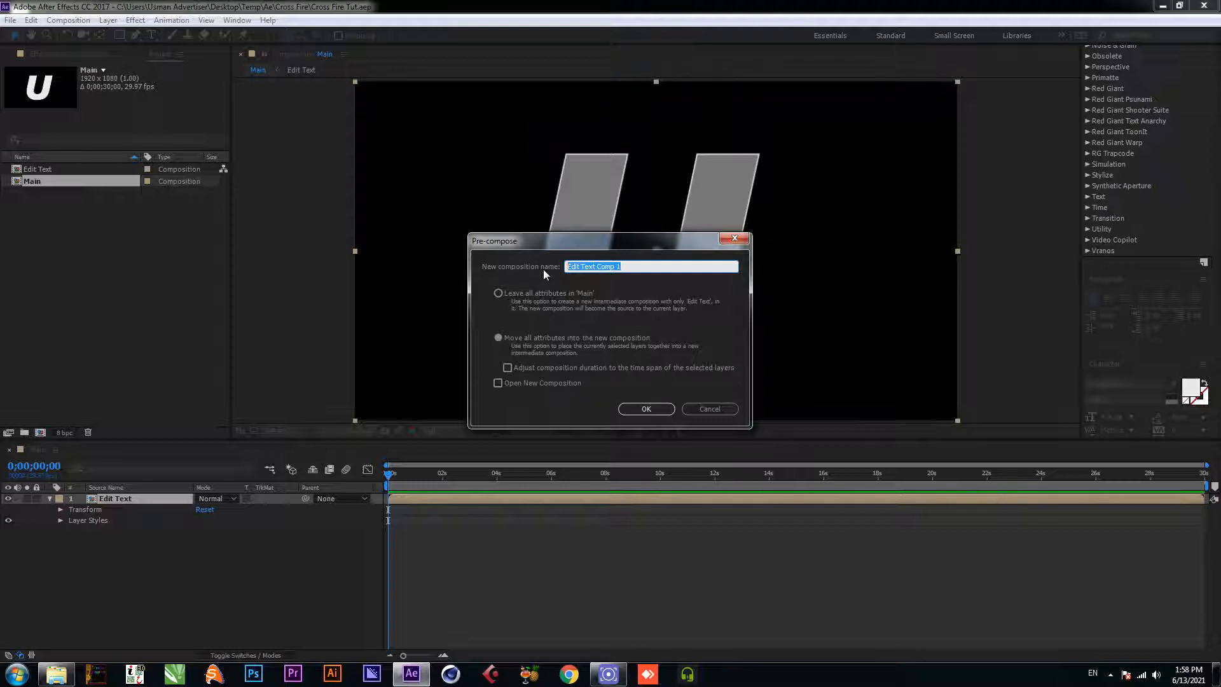
{"action": "type", "text": "Bevel Profile"}
{"action": "key", "text": "Return"}
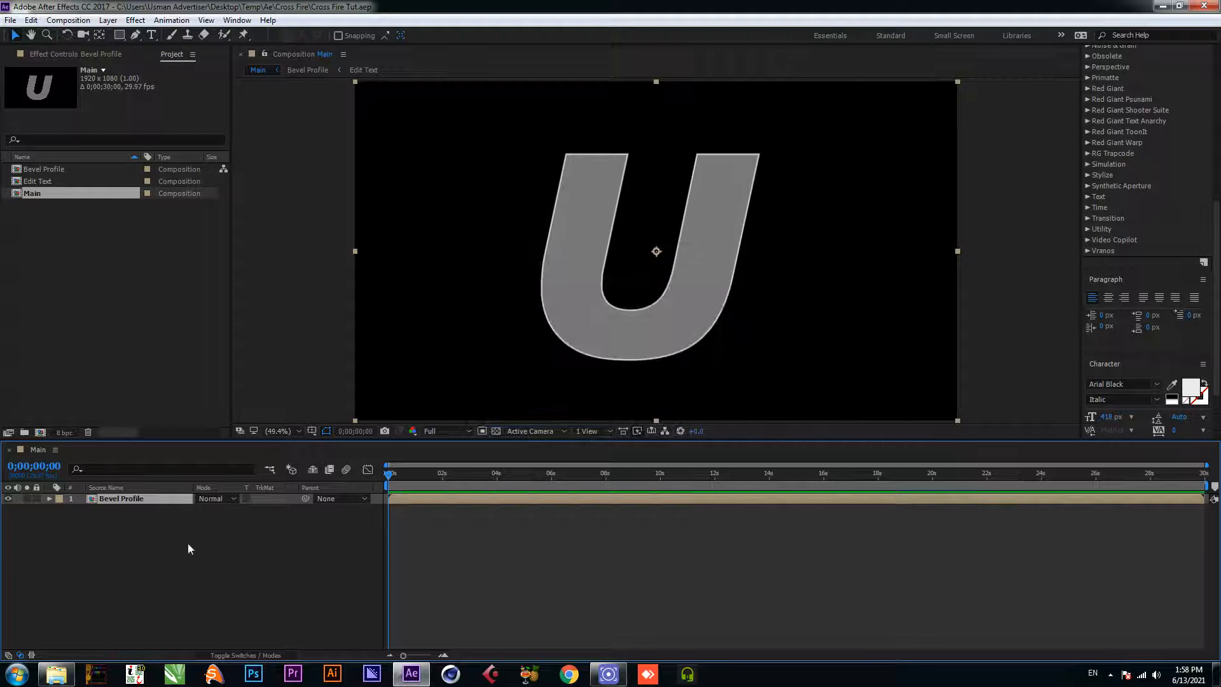
Step: Create a 1920 x 1080 solid layer named Glass in the Main composition
{"action": "right_click", "coordinate": [180, 544]}
{"action": "mouse_move", "coordinate": [261, 424]}
{"action": "left_click", "coordinate": [398, 457]}
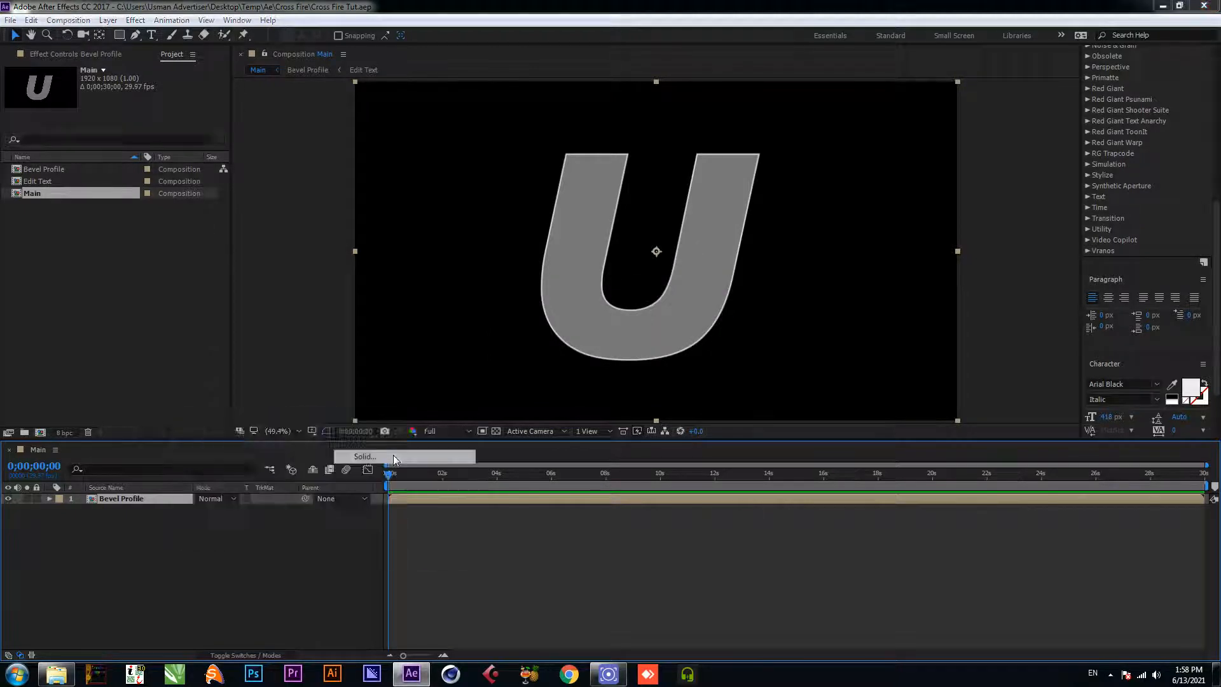
{"action": "type", "text": "CC"}
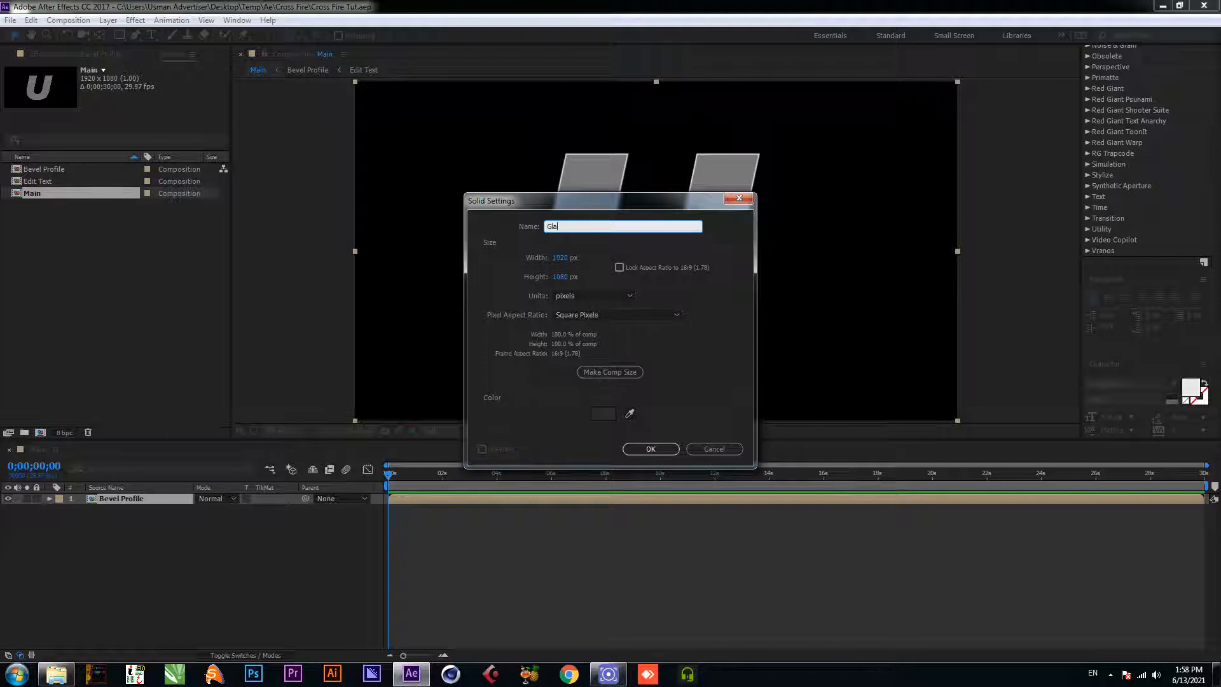
{"action": "key", "text": "Return"}
Step: Apply the CC Glass effect to the Glass layer and use the Bevel Profile layer as its bump map
{"action": "key", "text": "ctrl+space"}
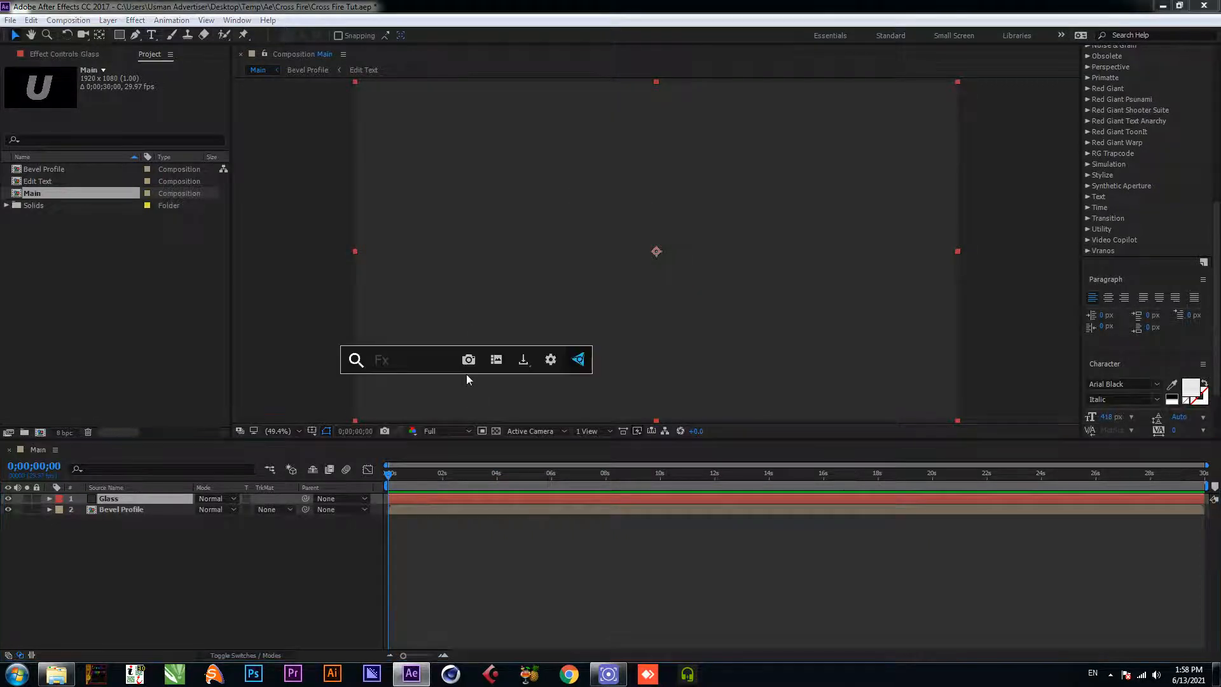
{"action": "type", "text": "cc gl"}
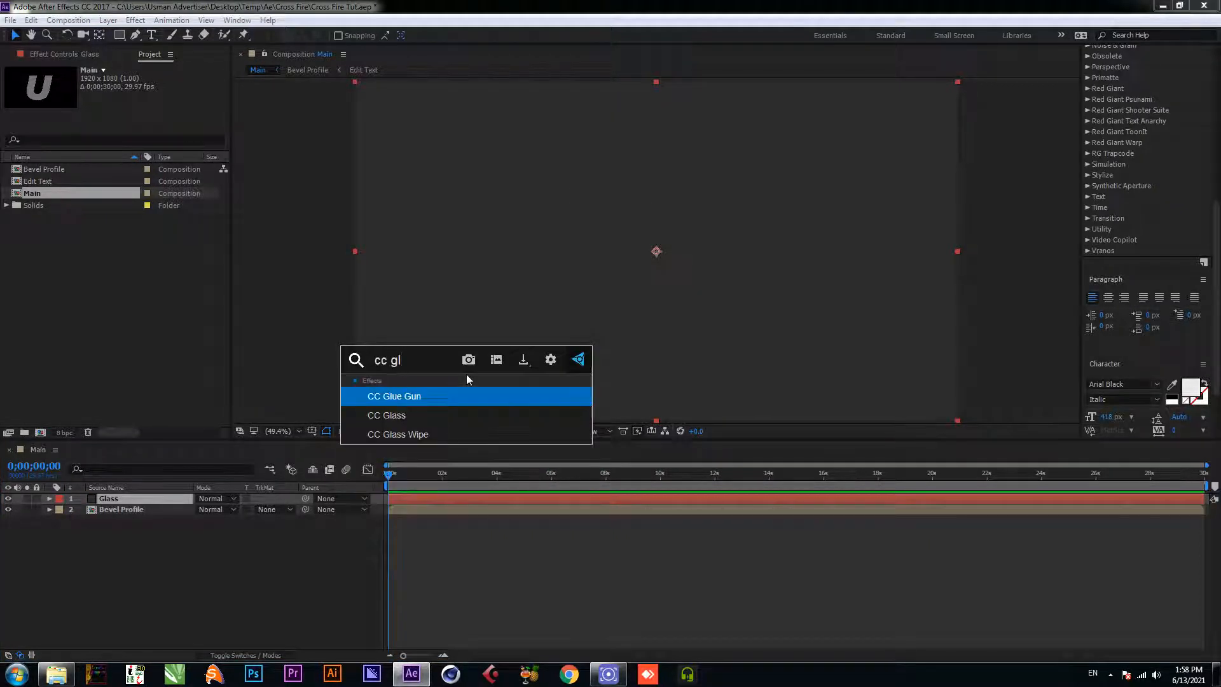
{"action": "left_click", "coordinate": [439, 419]}
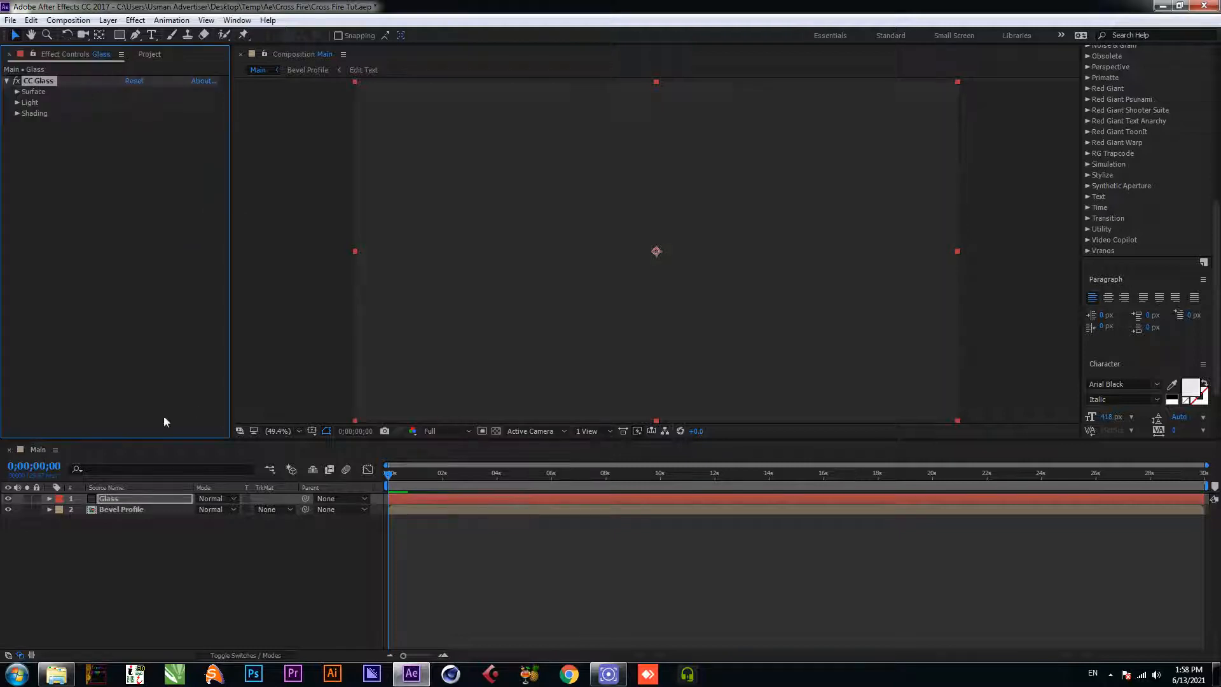
{"action": "left_click", "coordinate": [18, 93]}
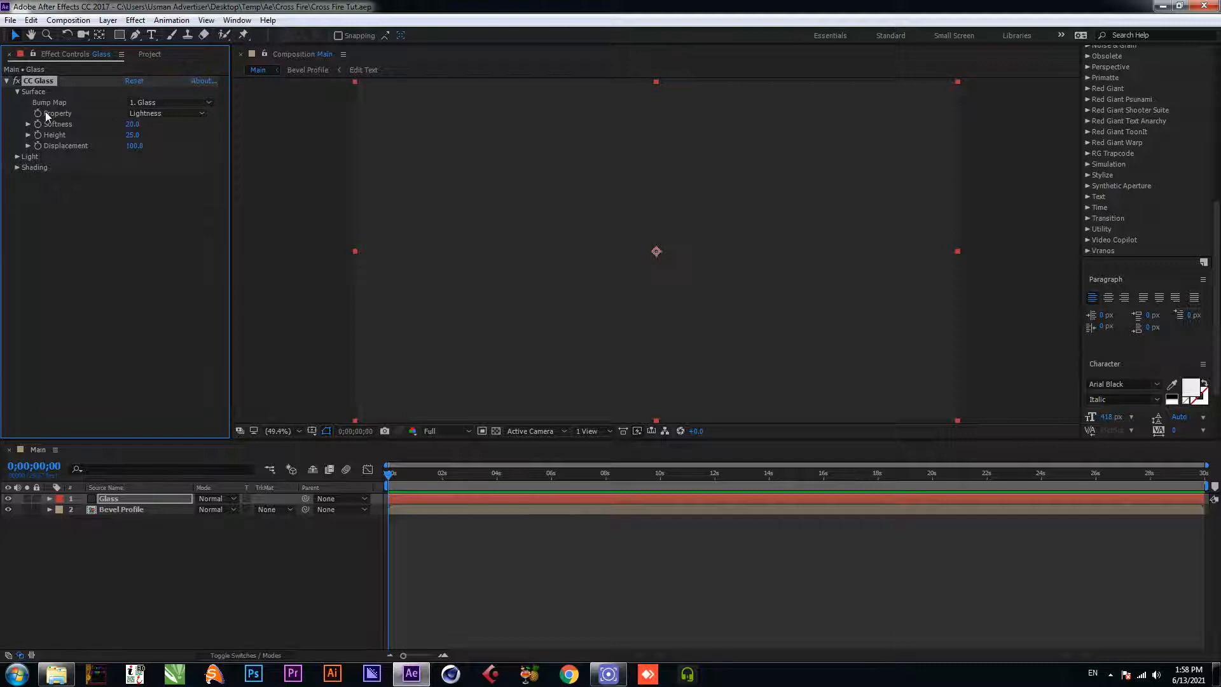
{"action": "left_click", "coordinate": [154, 102]}
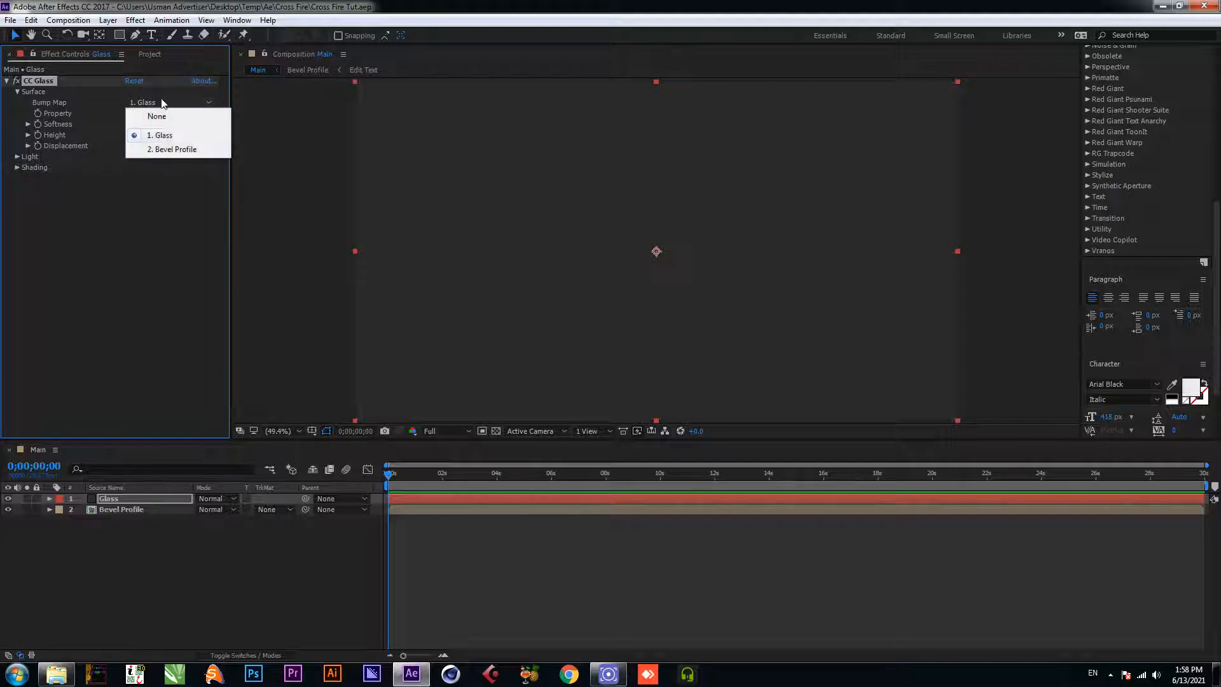
{"action": "left_click", "coordinate": [169, 150]}
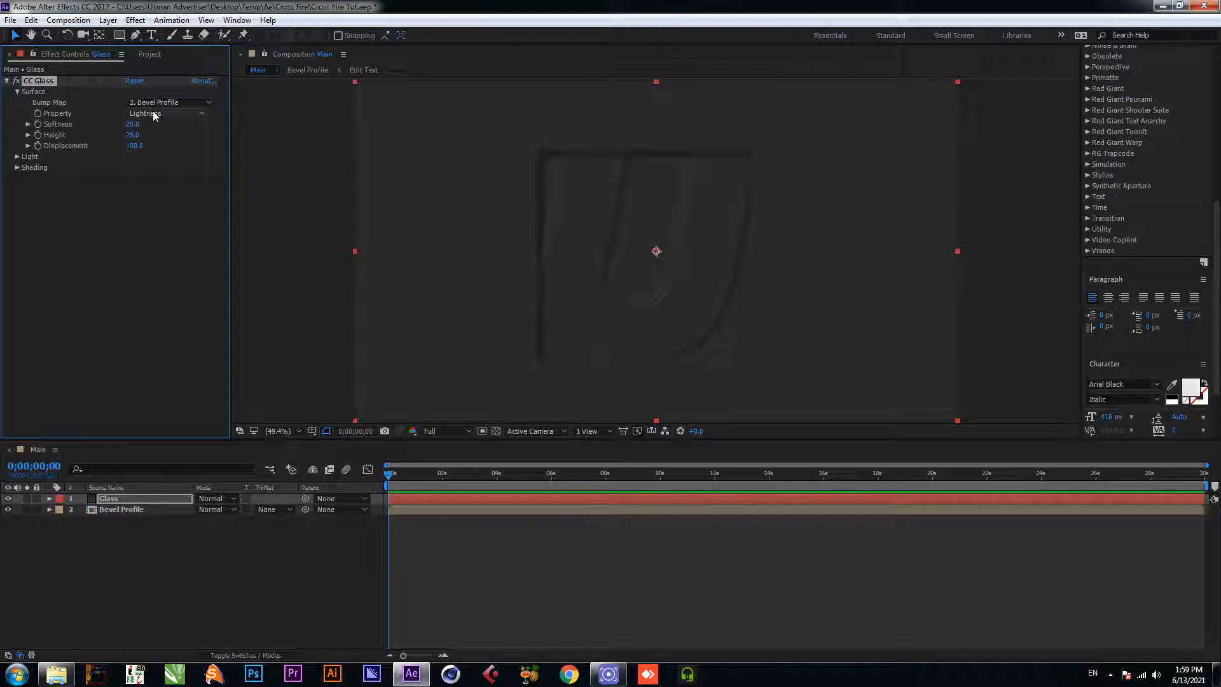
Step: Set the CC Glass surface softness to 0 and displacement to 0
{"action": "left_click", "coordinate": [132, 124]}
{"action": "type", "text": "0"}
{"action": "key", "text": "Return"}
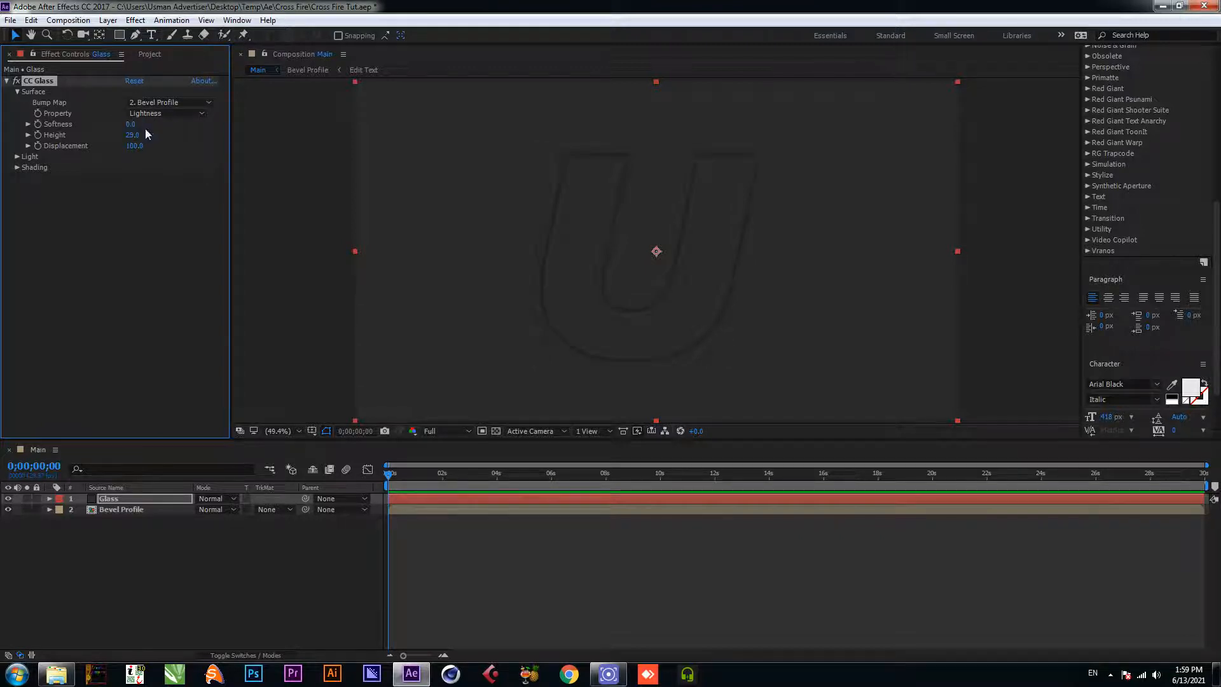
{"action": "left_click", "coordinate": [134, 146]}
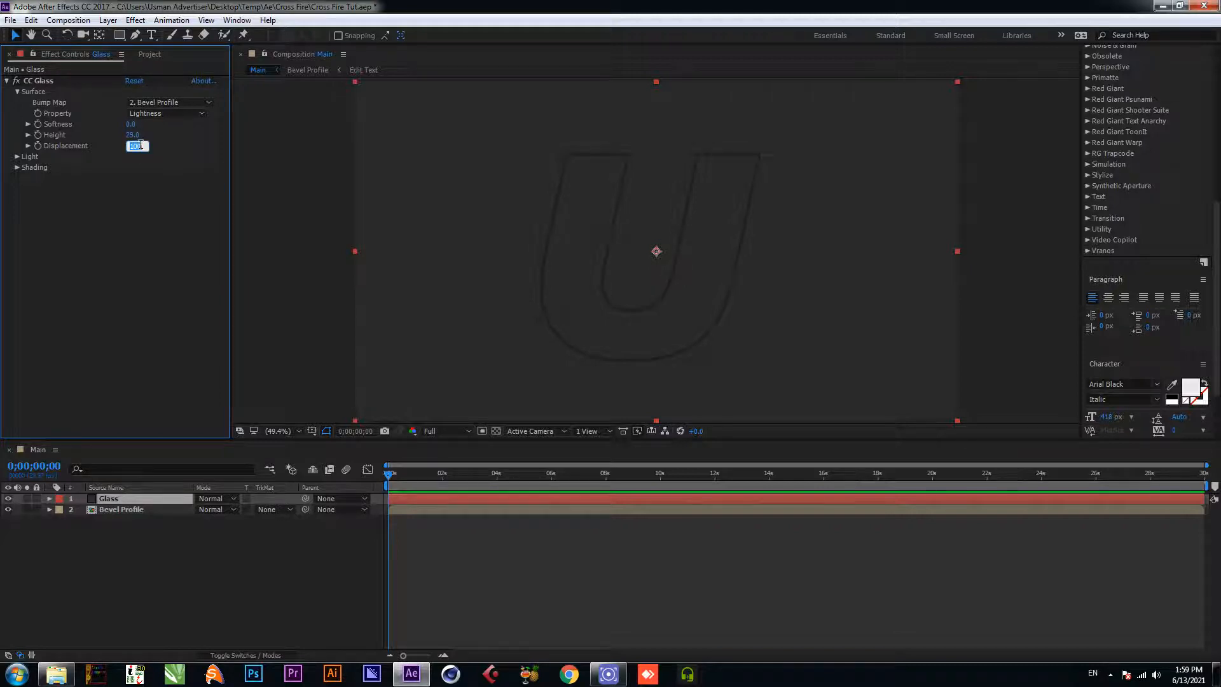
{"action": "type", "text": "0"}
{"action": "key", "text": "Return"}
Step: Place the Glass layer below Bevel Profile and set its track matte to Alpha Matte "Bevel Profile"
{"action": "left_click_drag", "start_coordinate": [120, 502], "coordinate": [119, 518]}
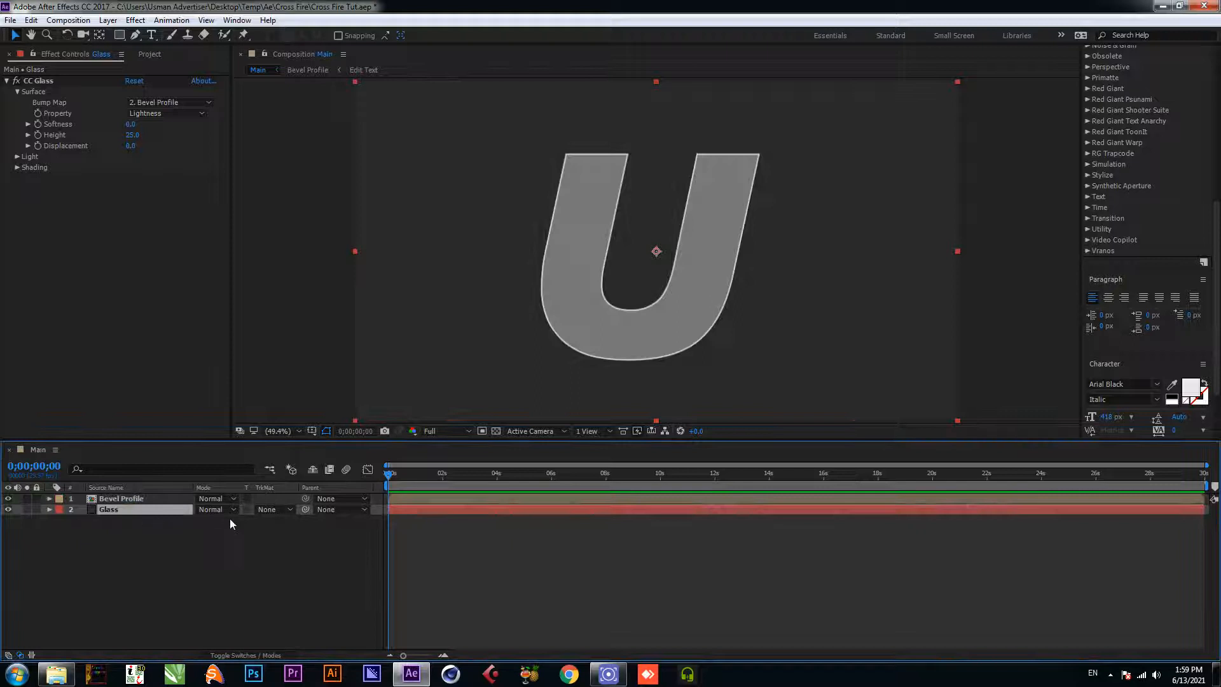
{"action": "left_click", "coordinate": [267, 510]}
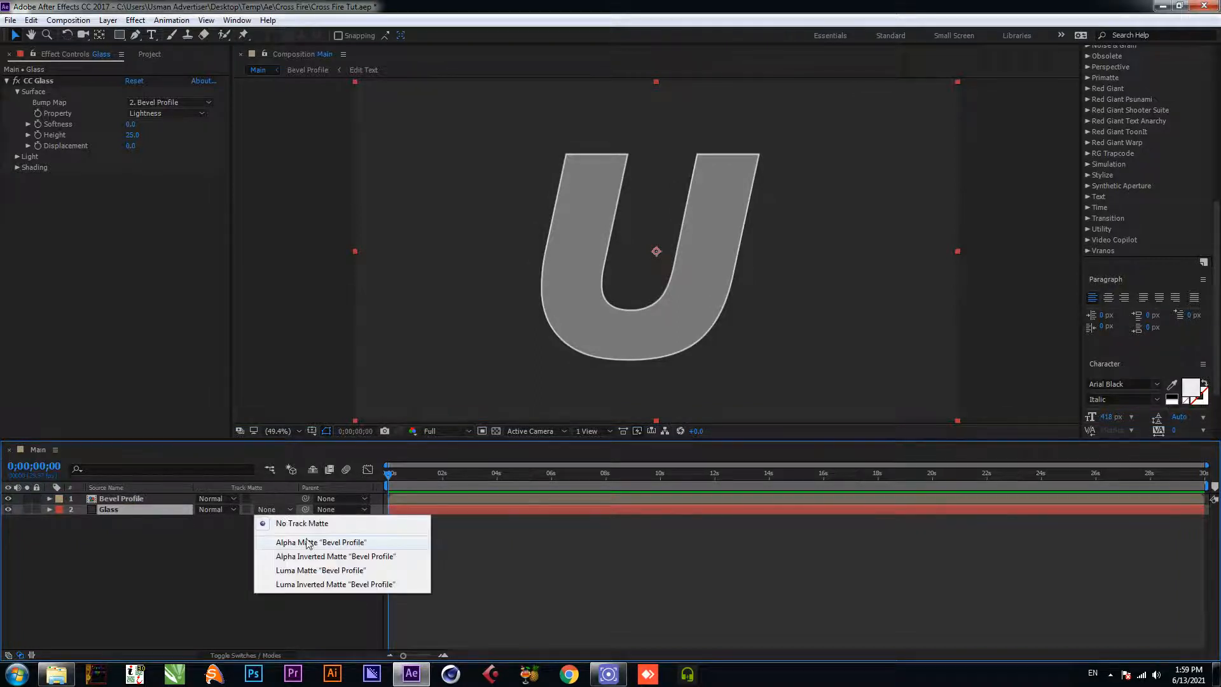
{"action": "left_click", "coordinate": [308, 542]}
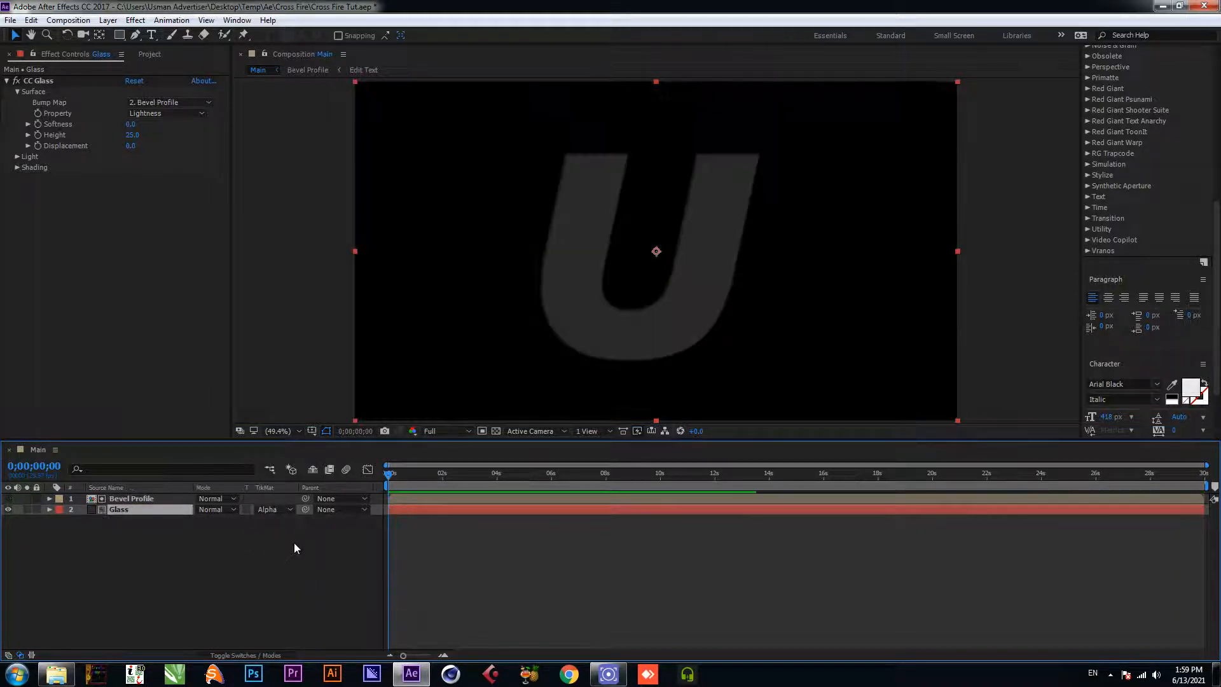
{"action": "left_click", "coordinate": [292, 541]}
{"action": "left_click", "coordinate": [494, 433]}
{"action": "left_click", "coordinate": [494, 433]}
{"action": "left_click", "coordinate": [135, 591]}
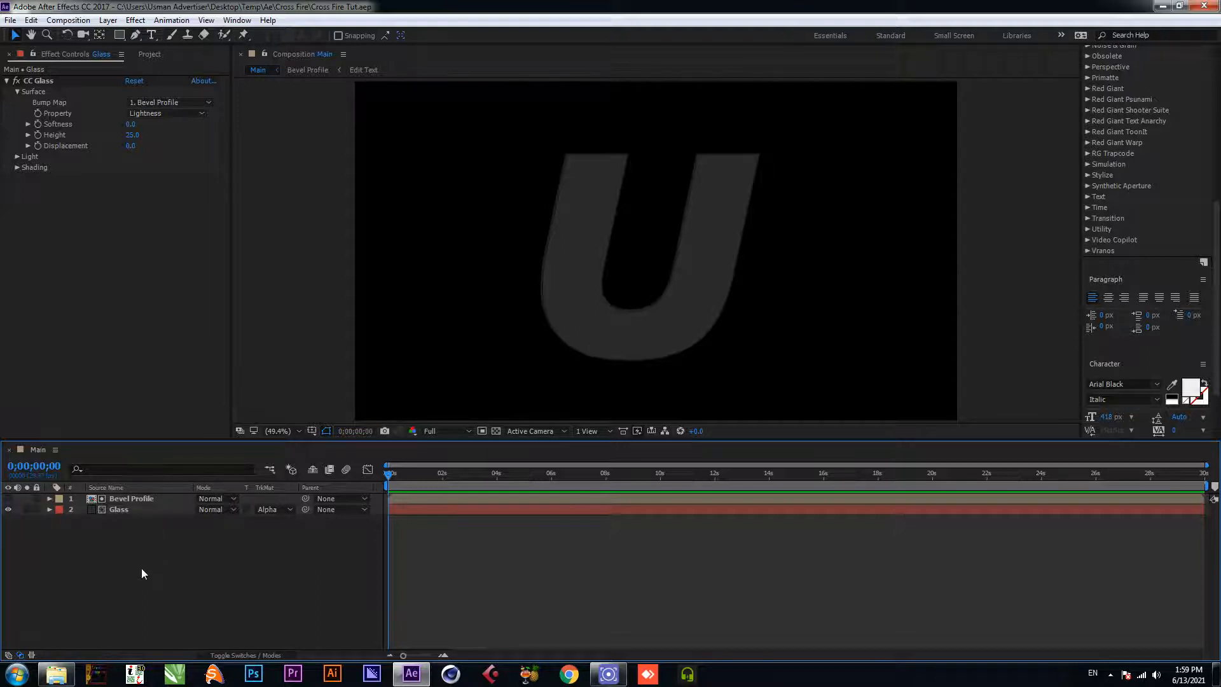
Step: Switch the CC Glass lighting from the effect light to AE Lights
{"action": "left_click", "coordinate": [18, 156]}
{"action": "left_click", "coordinate": [162, 168]}
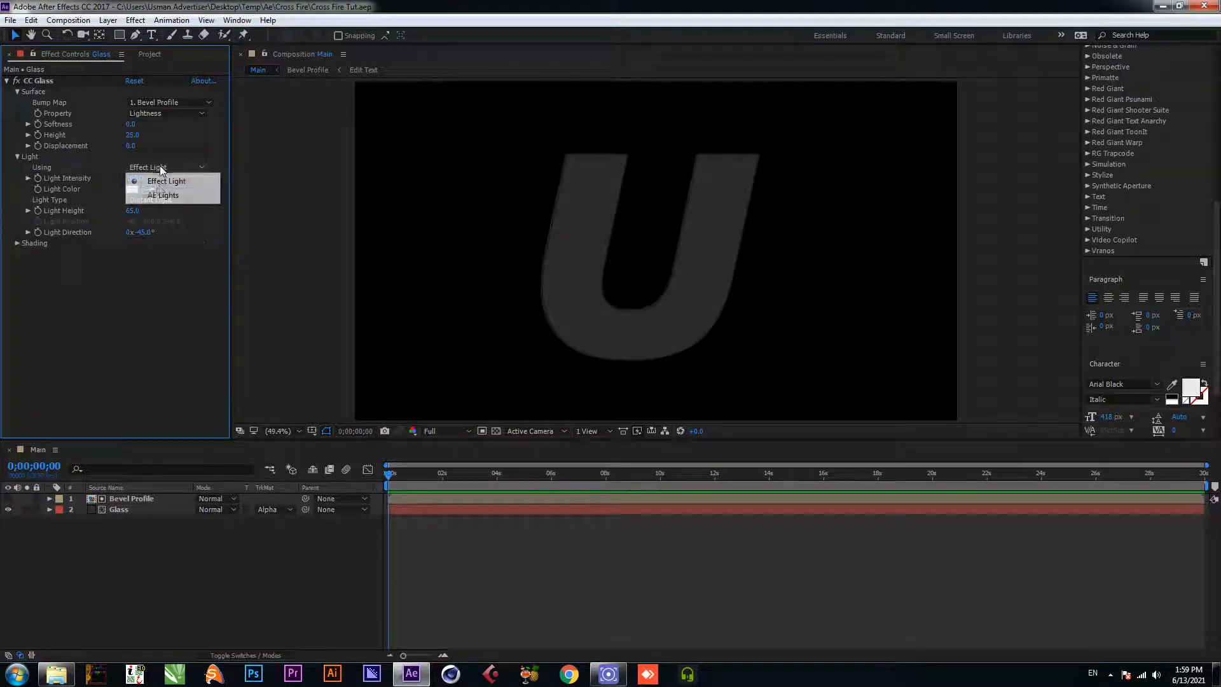
{"action": "left_click", "coordinate": [163, 196]}
Step: Add a Point light to the Main composition and place it just above the U's upper-left corner
{"action": "left_click", "coordinate": [151, 524]}
{"action": "right_click", "coordinate": [153, 539]}
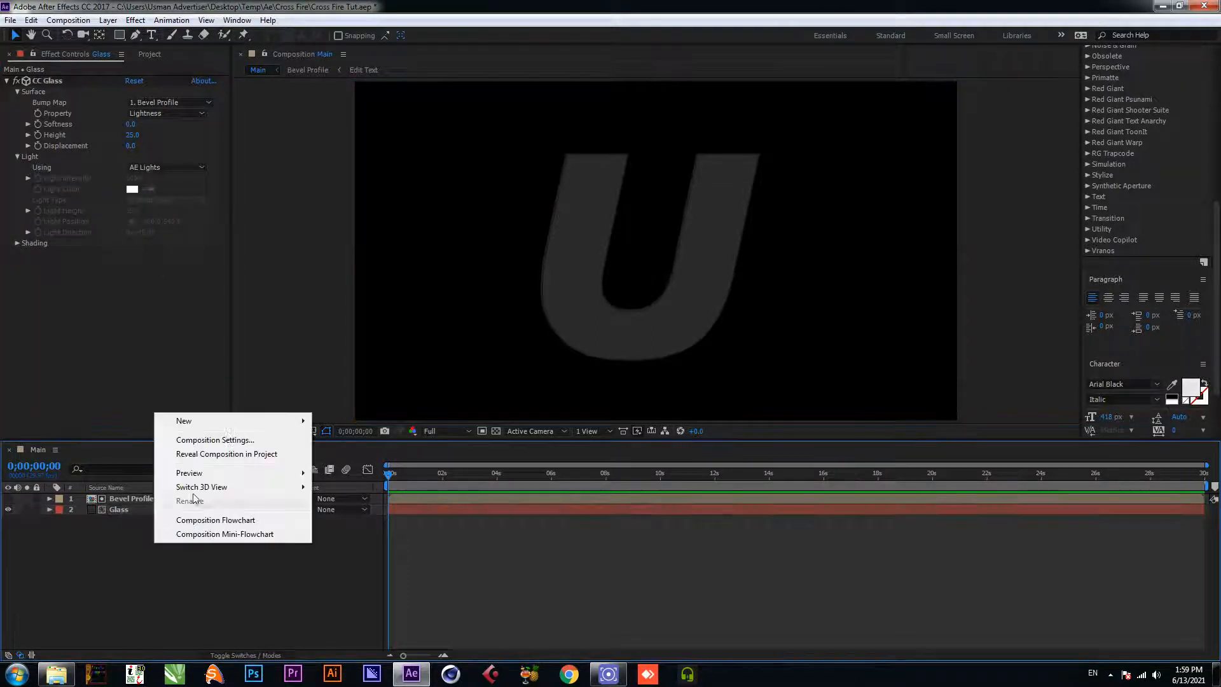
{"action": "mouse_move", "coordinate": [229, 422]}
{"action": "left_click", "coordinate": [366, 467]}
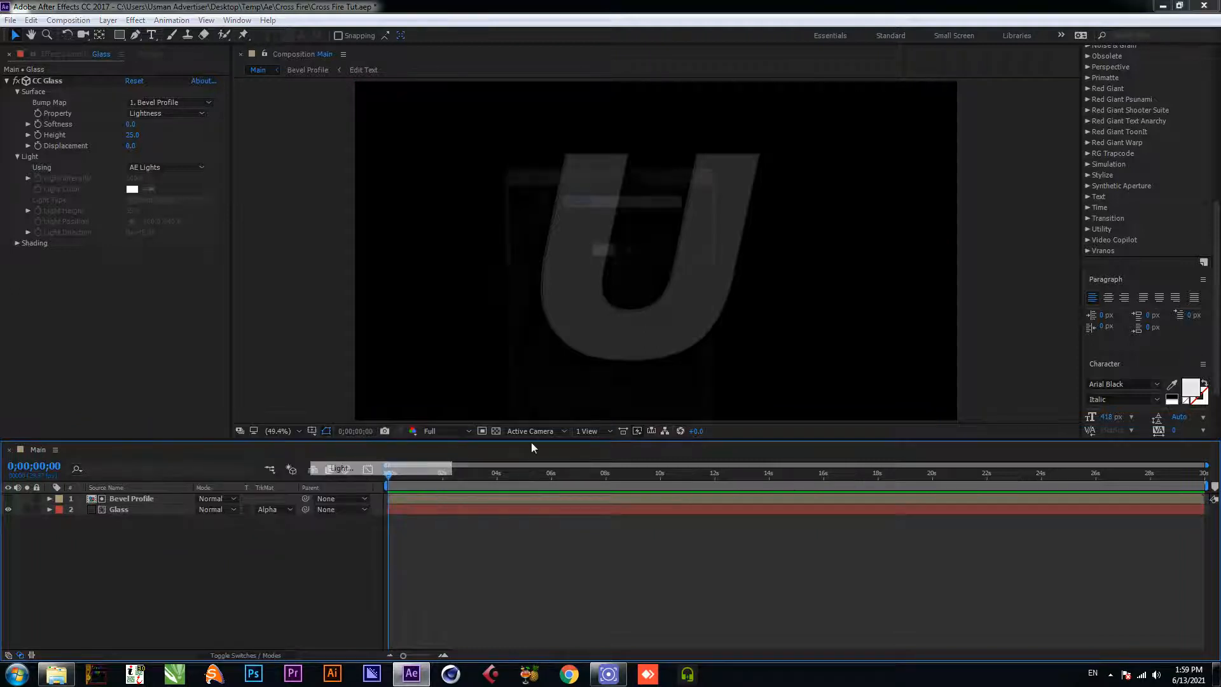
{"action": "left_click", "coordinate": [601, 229]}
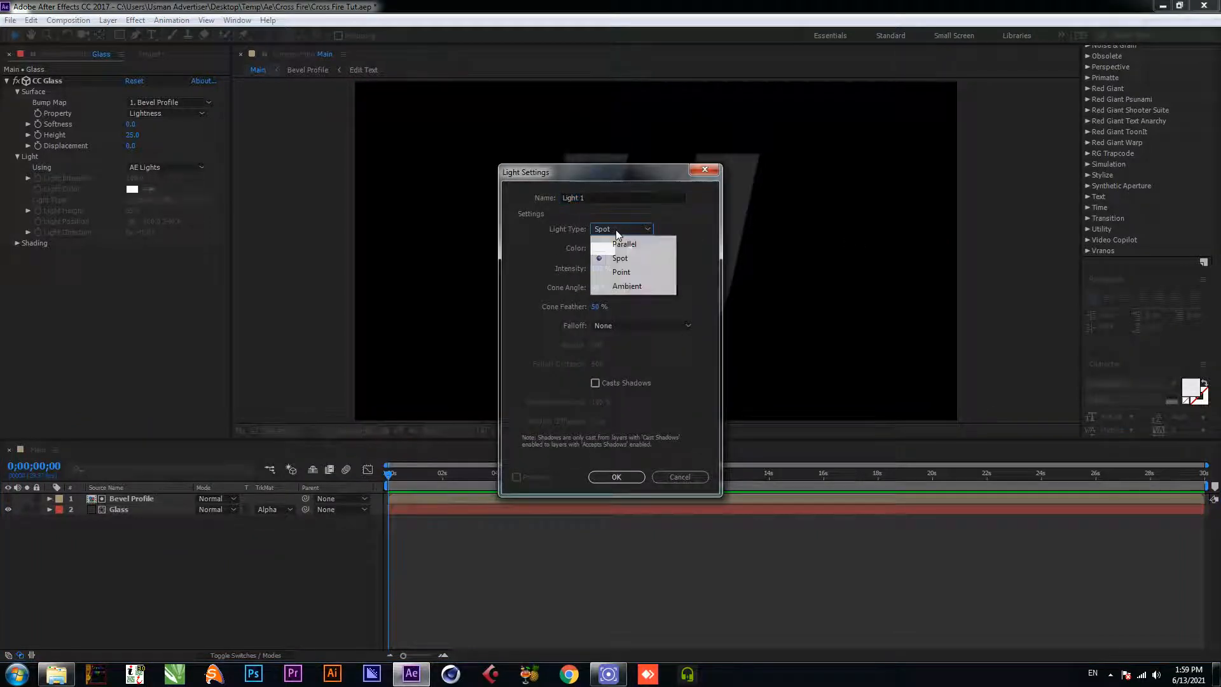
{"action": "left_click", "coordinate": [611, 269]}
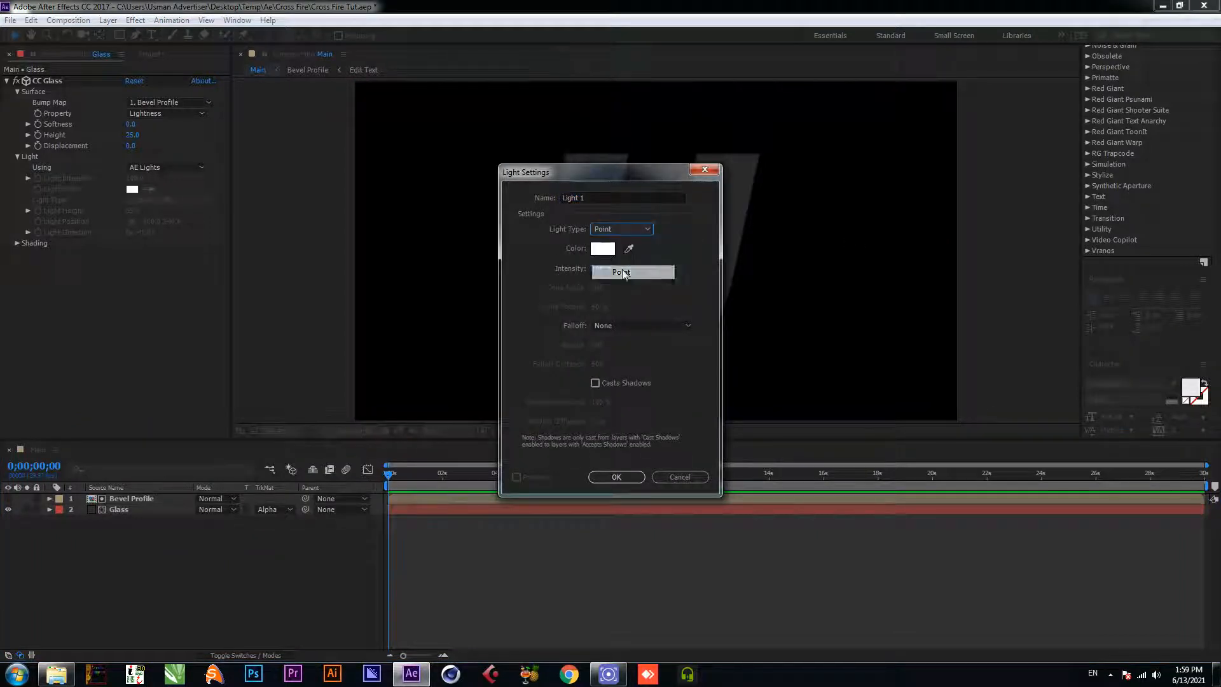
{"action": "left_click", "coordinate": [616, 477]}
{"action": "left_click_drag", "start_coordinate": [685, 221], "coordinate": [541, 122]}
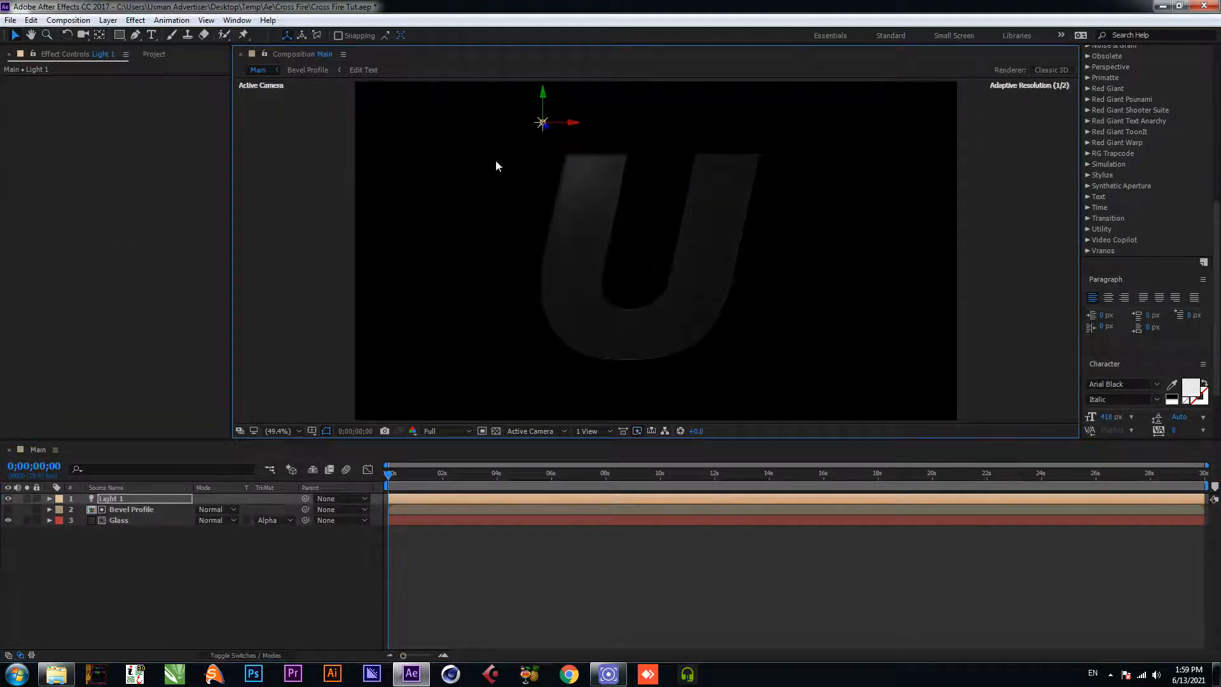
Step: Add a second Point light and place it beside the U's lower-right curve
{"action": "right_click", "coordinate": [171, 548]}
{"action": "mouse_move", "coordinate": [274, 445]}
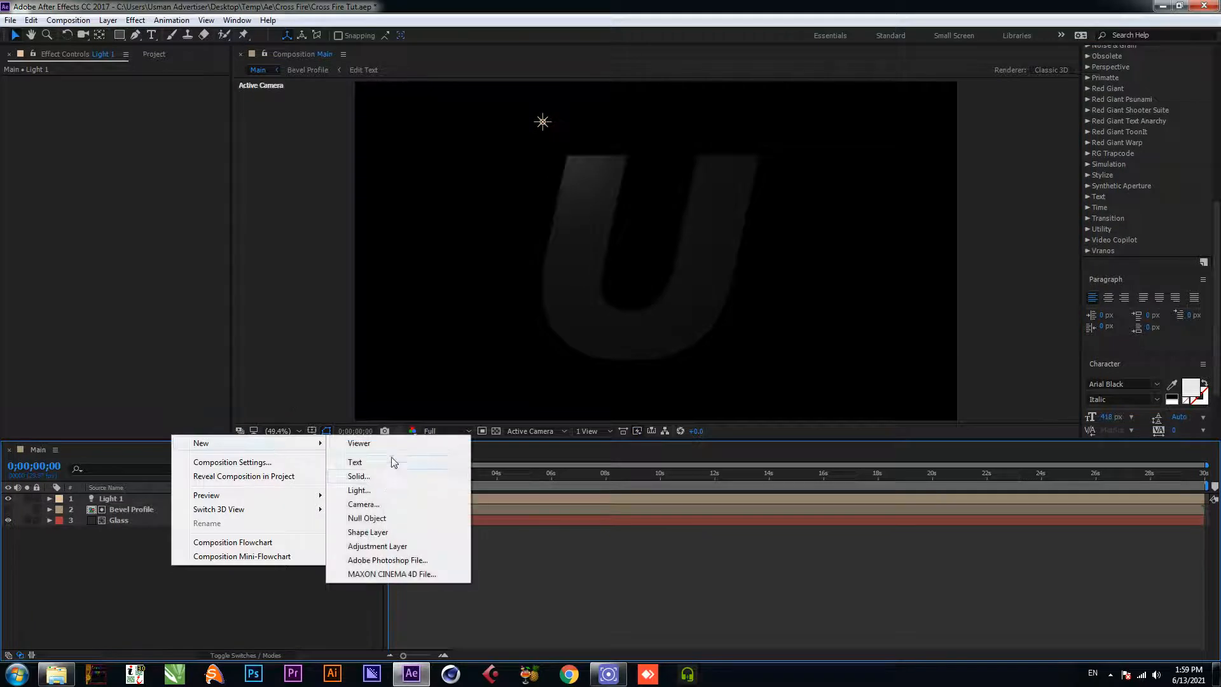
{"action": "left_click", "coordinate": [360, 491]}
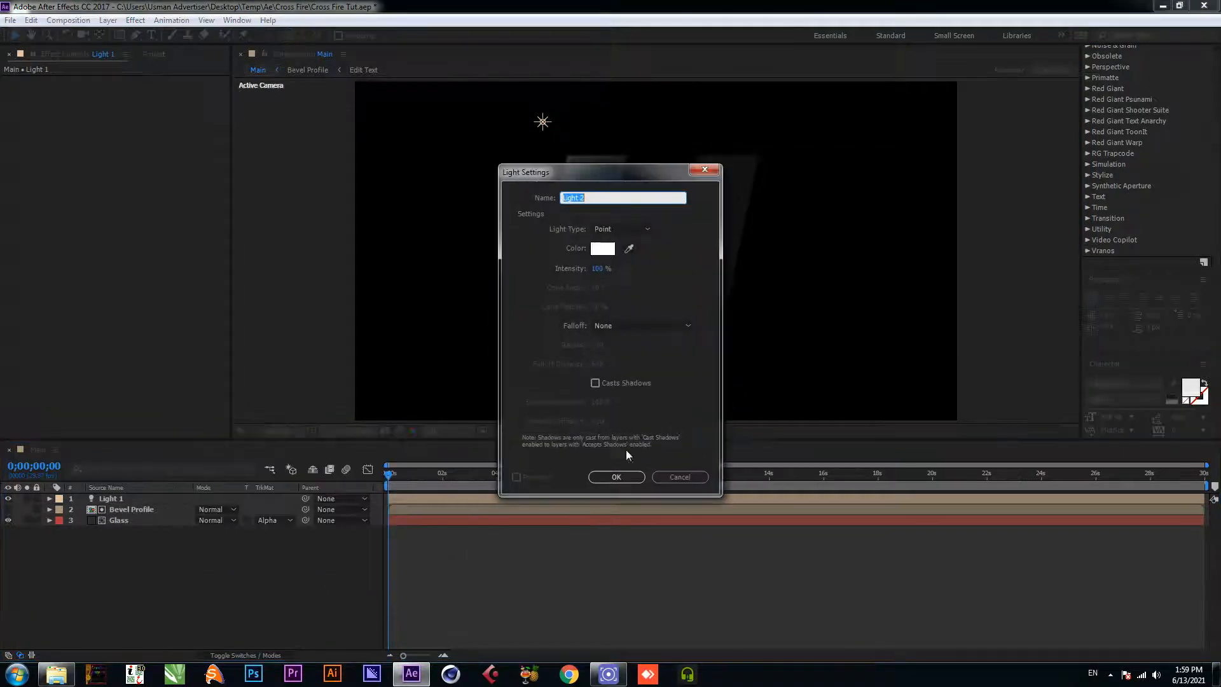
{"action": "left_click", "coordinate": [612, 477]}
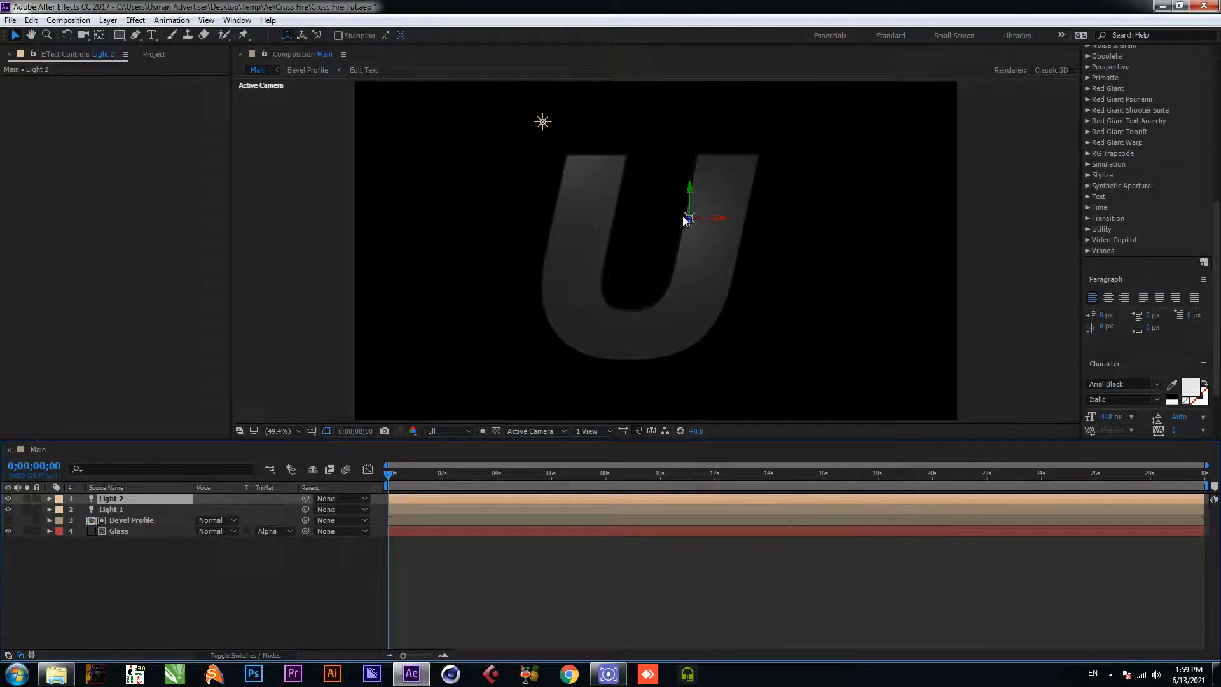
{"action": "left_click_drag", "start_coordinate": [704, 326], "coordinate": [718, 349]}
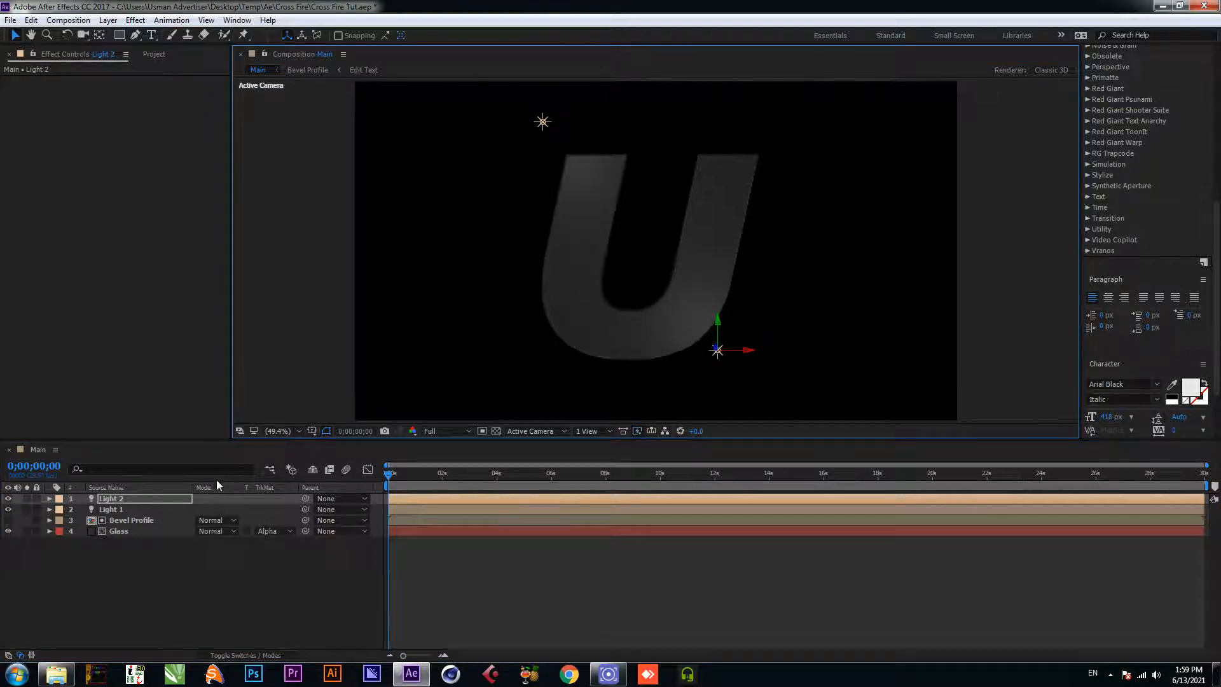
Step: Set the intensity of Light 1 to 300%
{"action": "left_click", "coordinate": [134, 510]}
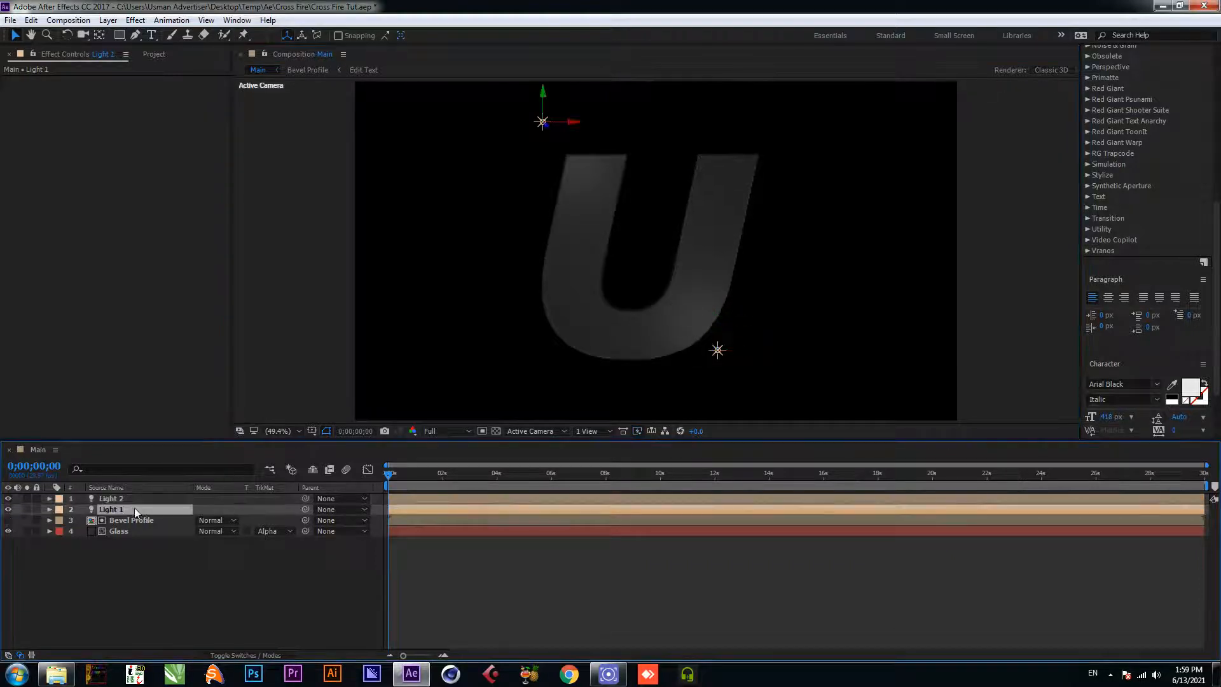
{"action": "left_click", "coordinate": [49, 510]}
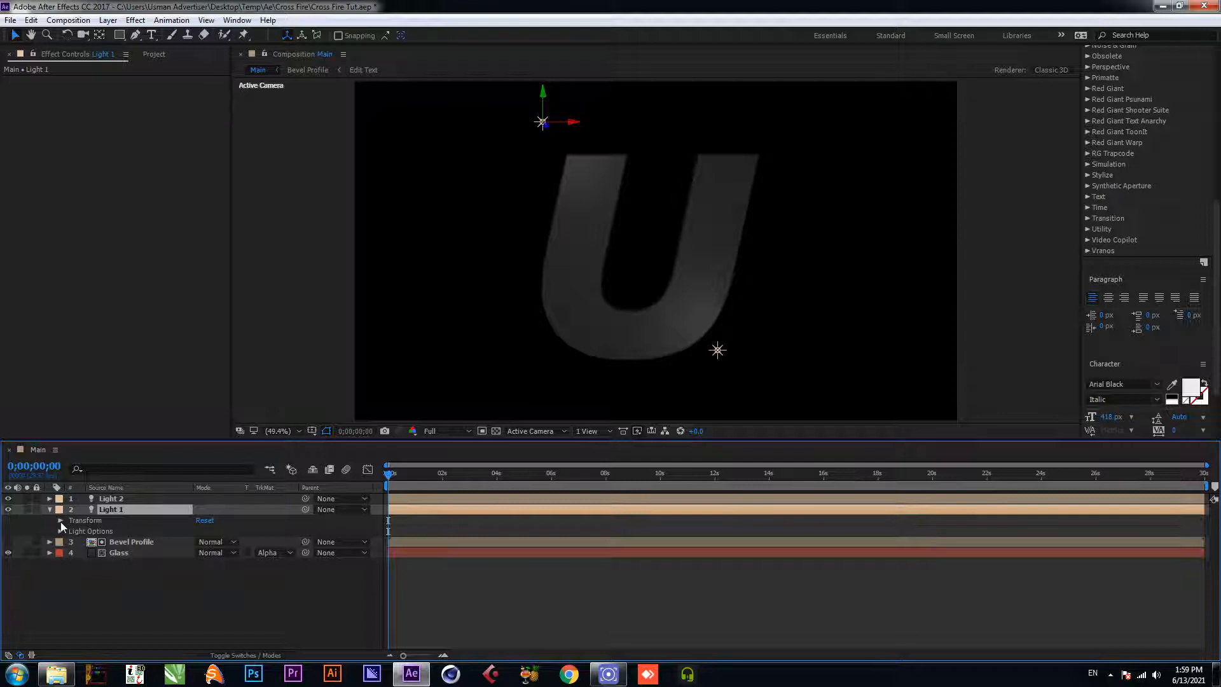
{"action": "left_click", "coordinate": [61, 520]}
{"action": "left_click", "coordinate": [61, 520]}
{"action": "left_click", "coordinate": [59, 531]}
{"action": "left_click", "coordinate": [205, 542]}
{"action": "type", "text": "300"}
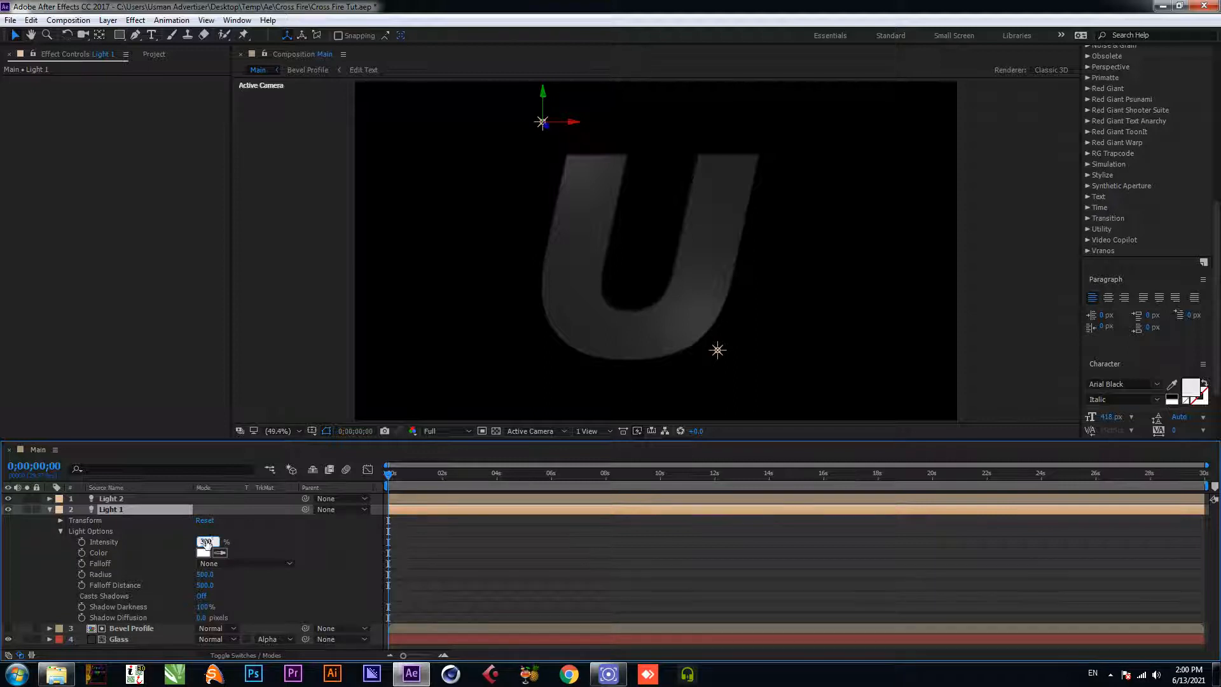
{"action": "key", "text": "Return"}
{"action": "left_click", "coordinate": [49, 510]}
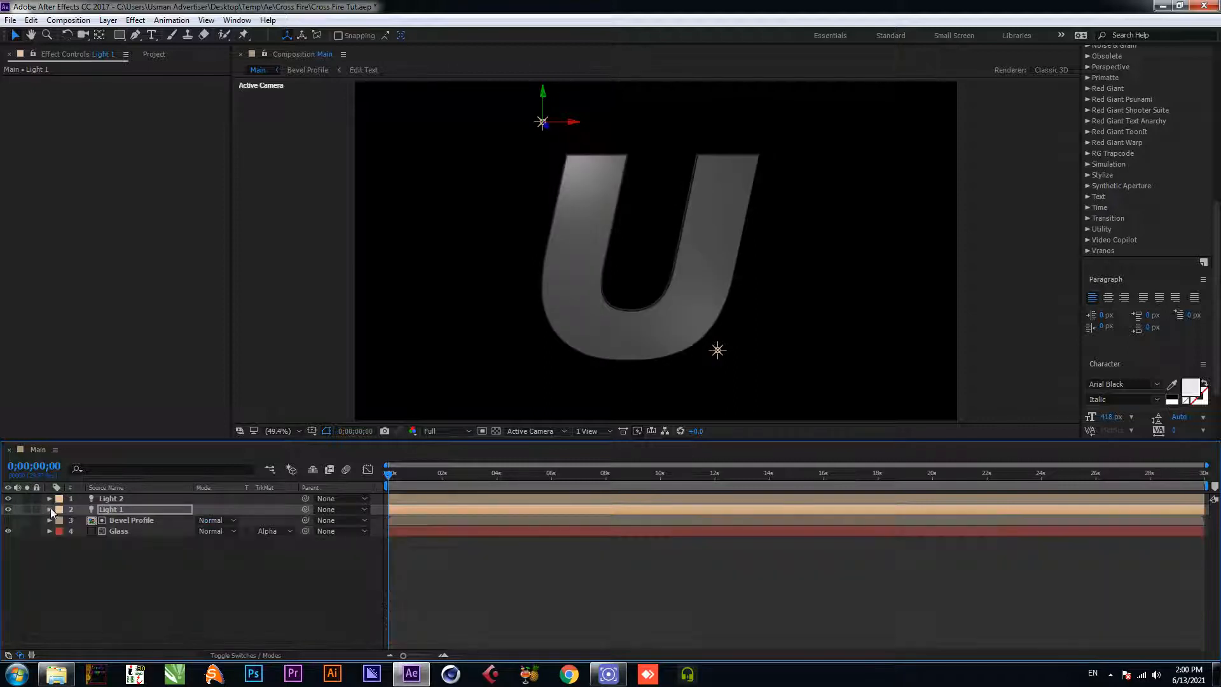
Step: Set the intensity of Light 2 to 250% and save the project
{"action": "left_click", "coordinate": [49, 499]}
{"action": "left_click", "coordinate": [60, 520]}
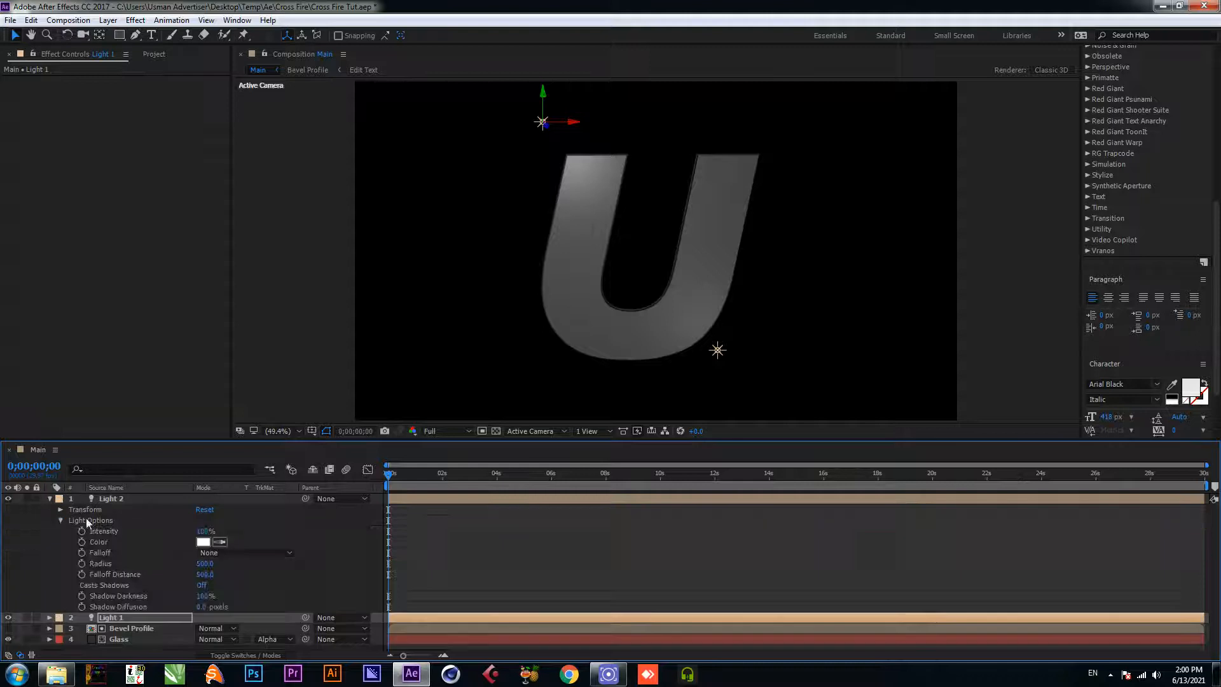
{"action": "left_click", "coordinate": [206, 530]}
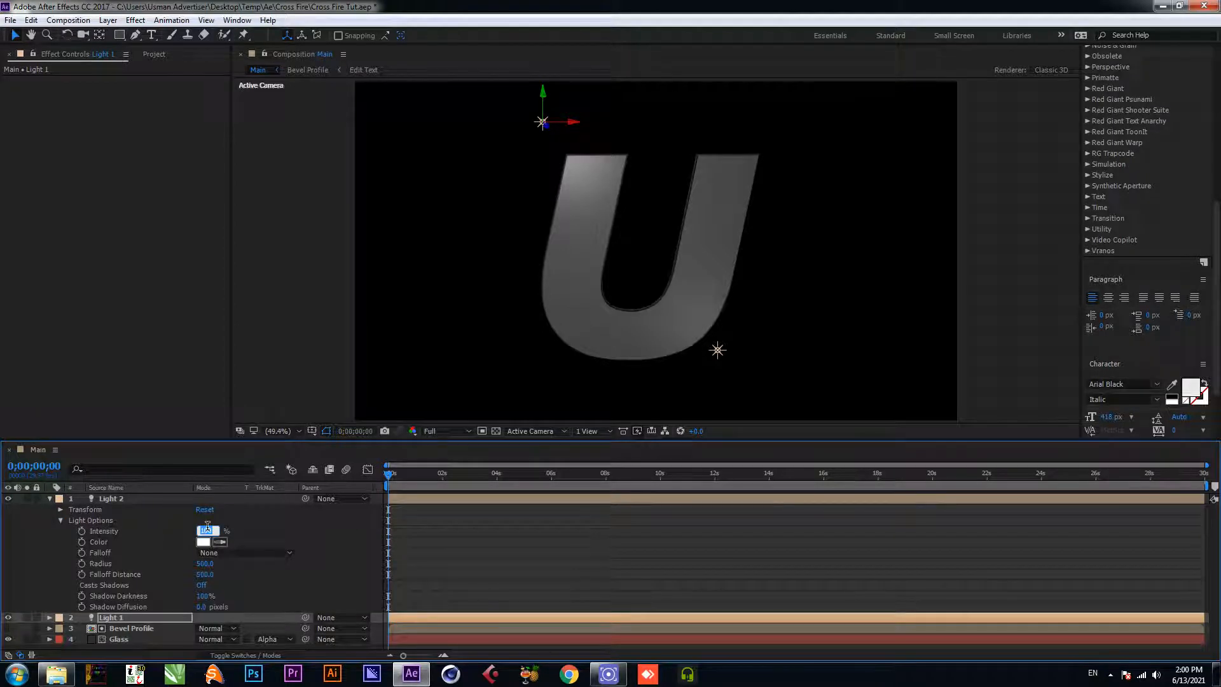
{"action": "type", "text": "250"}
{"action": "key", "text": "Return"}
{"action": "left_click", "coordinate": [147, 497]}
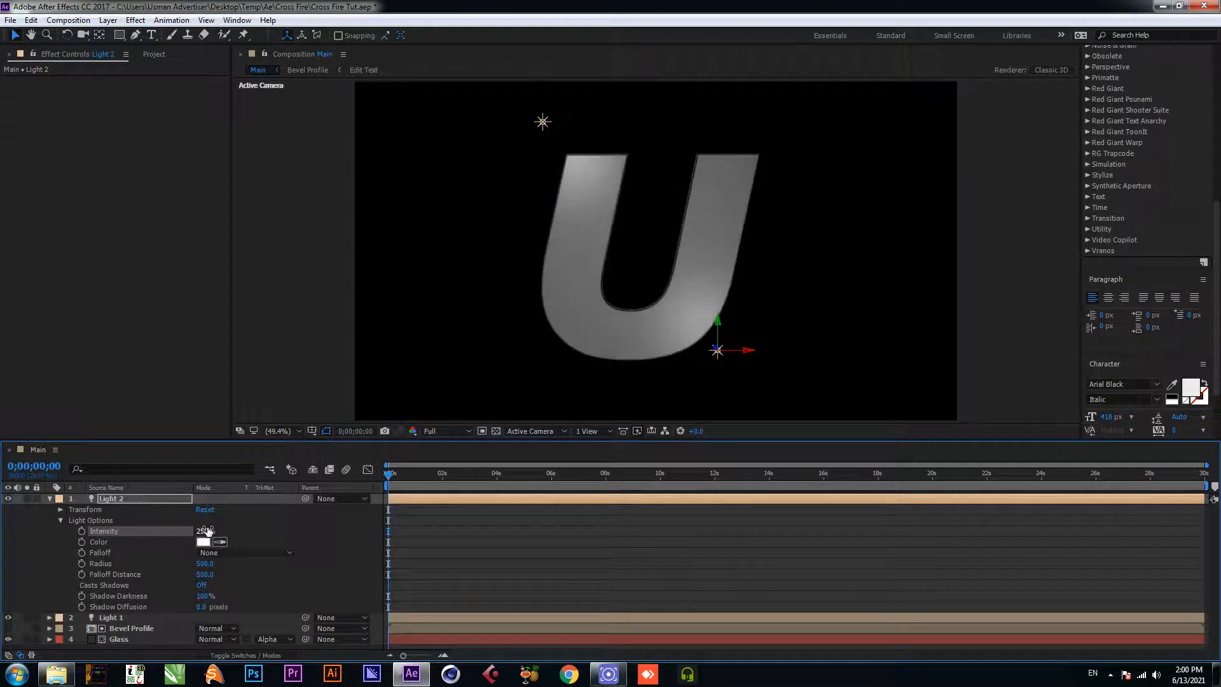
{"action": "left_click", "coordinate": [50, 498]}
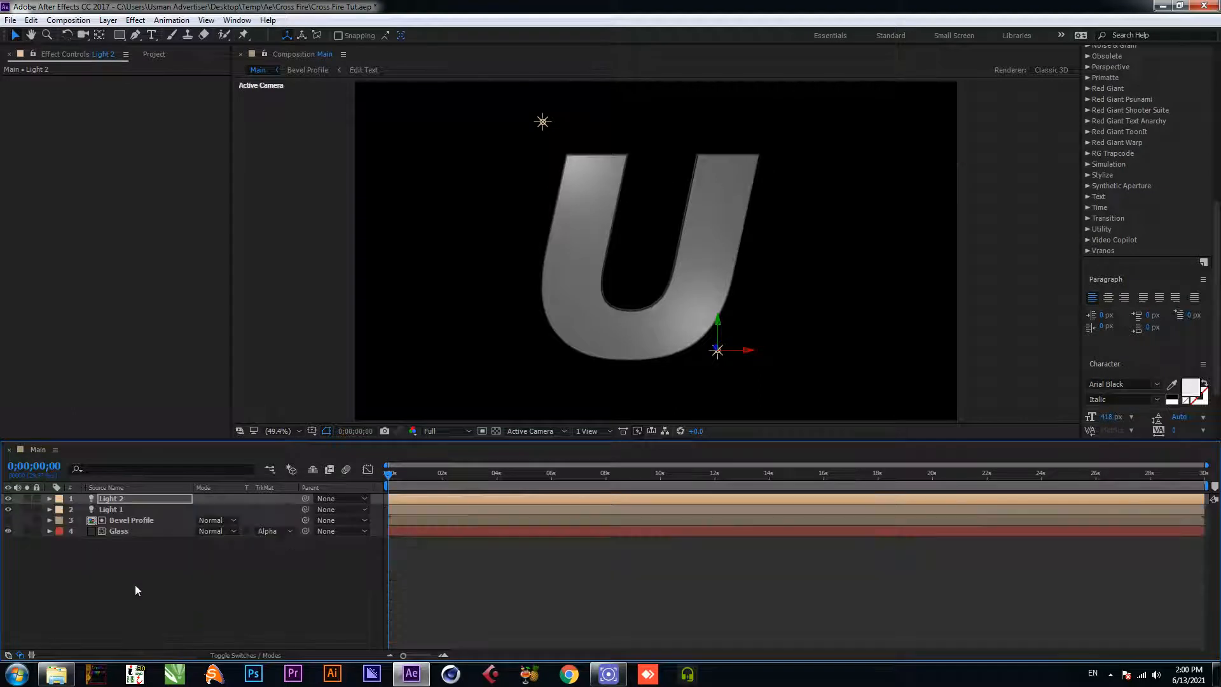
{"action": "left_click", "coordinate": [167, 585]}
{"action": "key", "text": "ctrl+s"}
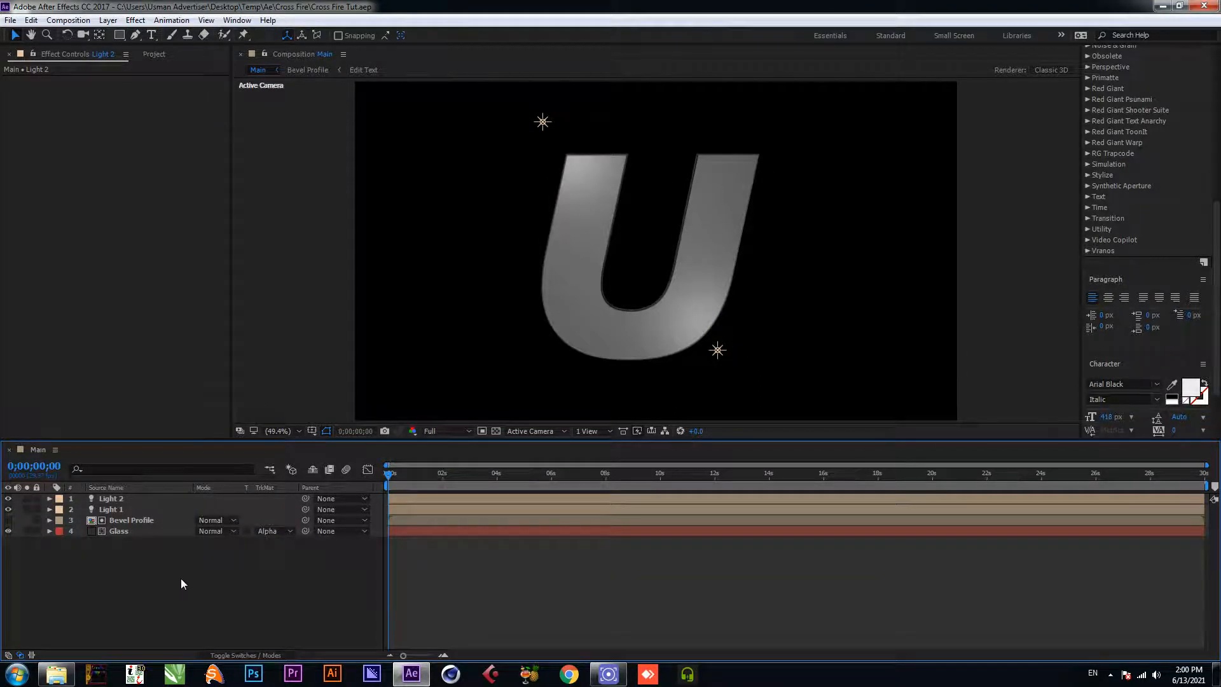
Step: Open the Bevel Profile composition and add a new solid layer named Hexagon
{"action": "double_click", "coordinate": [143, 521]}
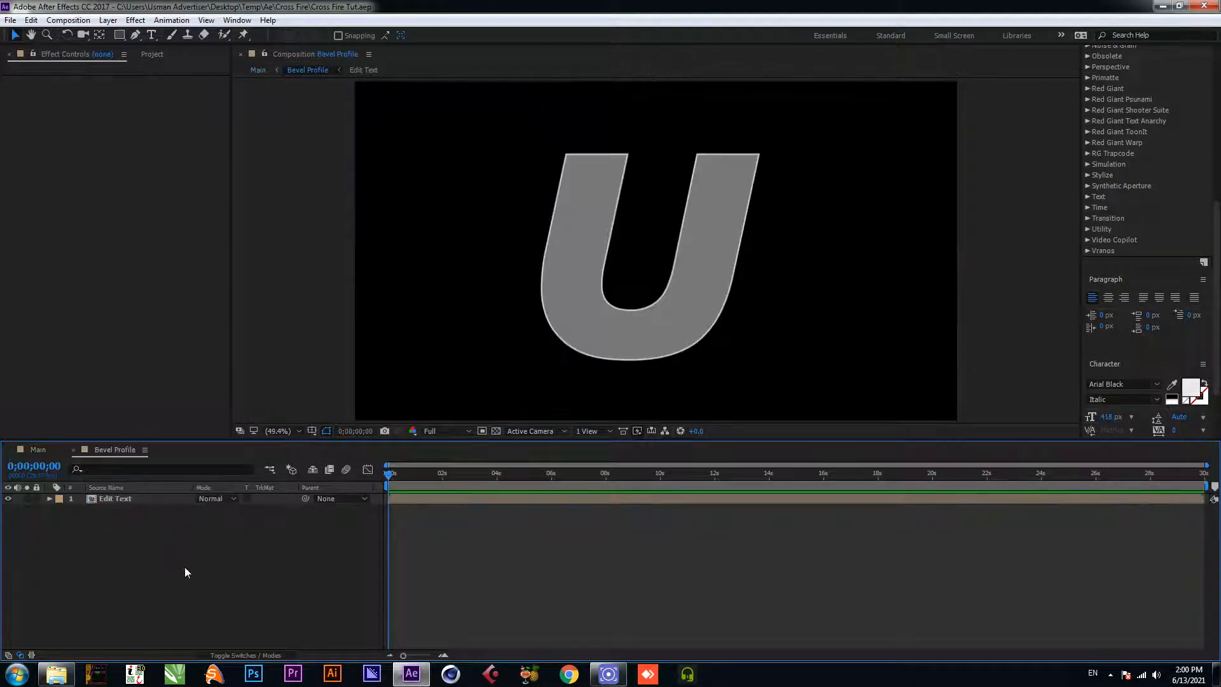
{"action": "right_click", "coordinate": [169, 582]}
{"action": "mouse_move", "coordinate": [262, 461]}
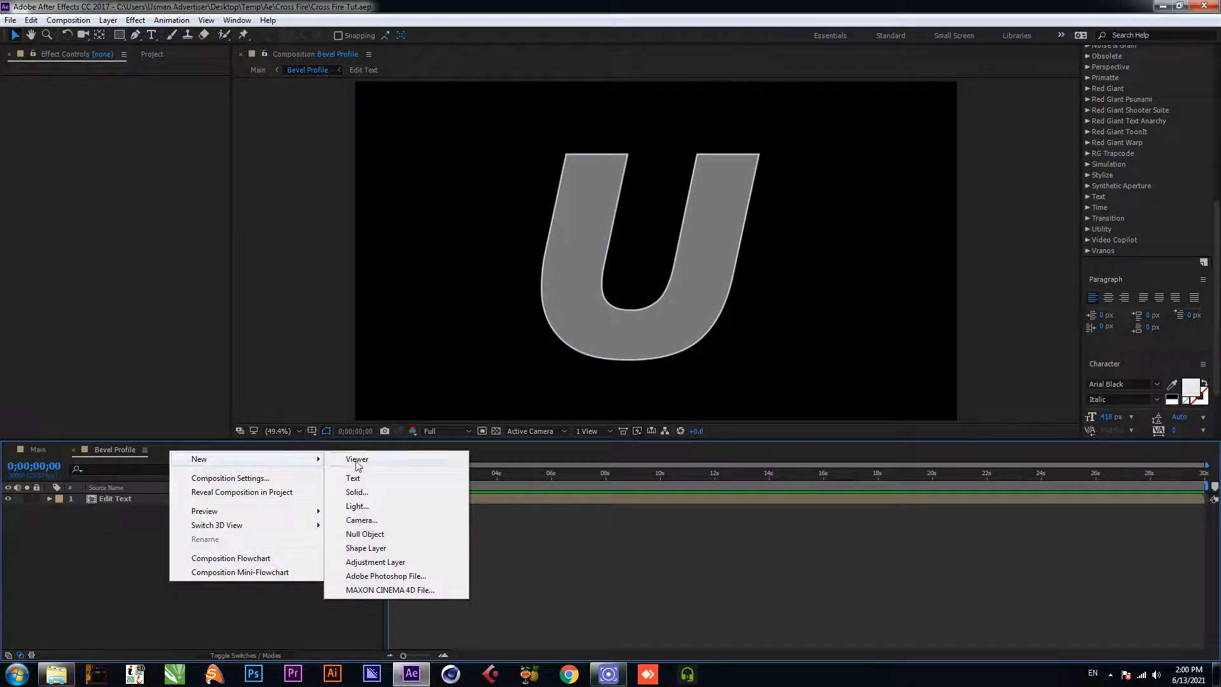
{"action": "left_click", "coordinate": [375, 492]}
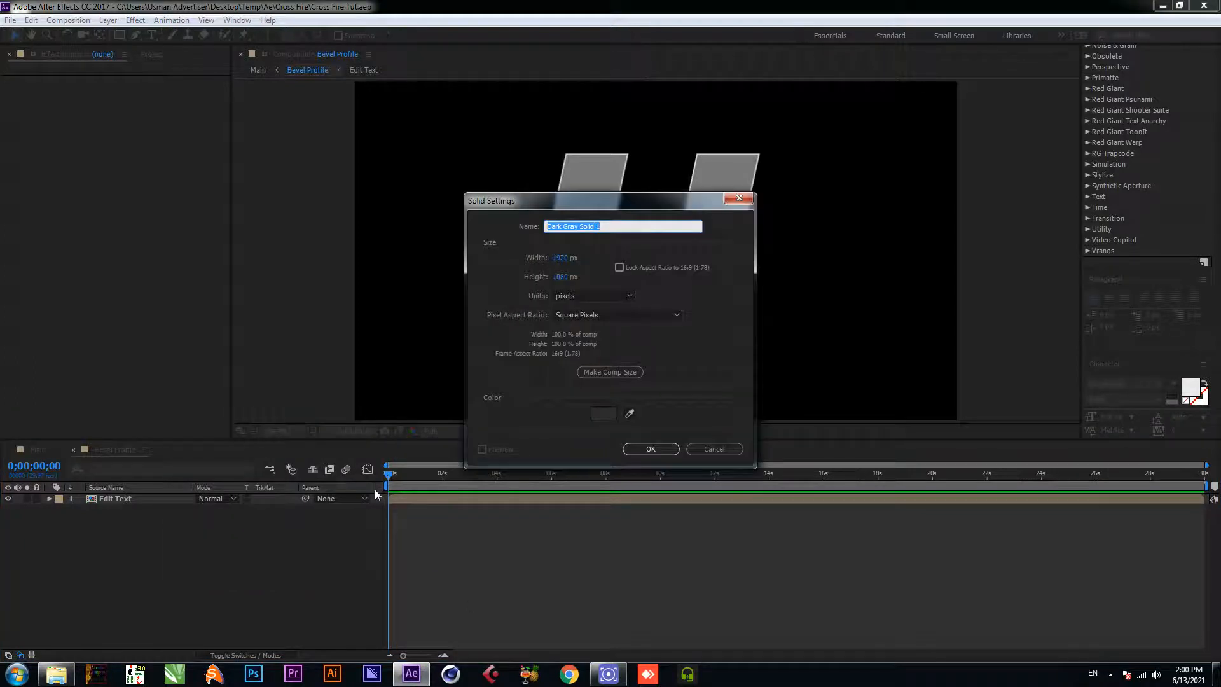
{"action": "type", "text": "Hexagon"}
{"action": "key", "text": "Return"}
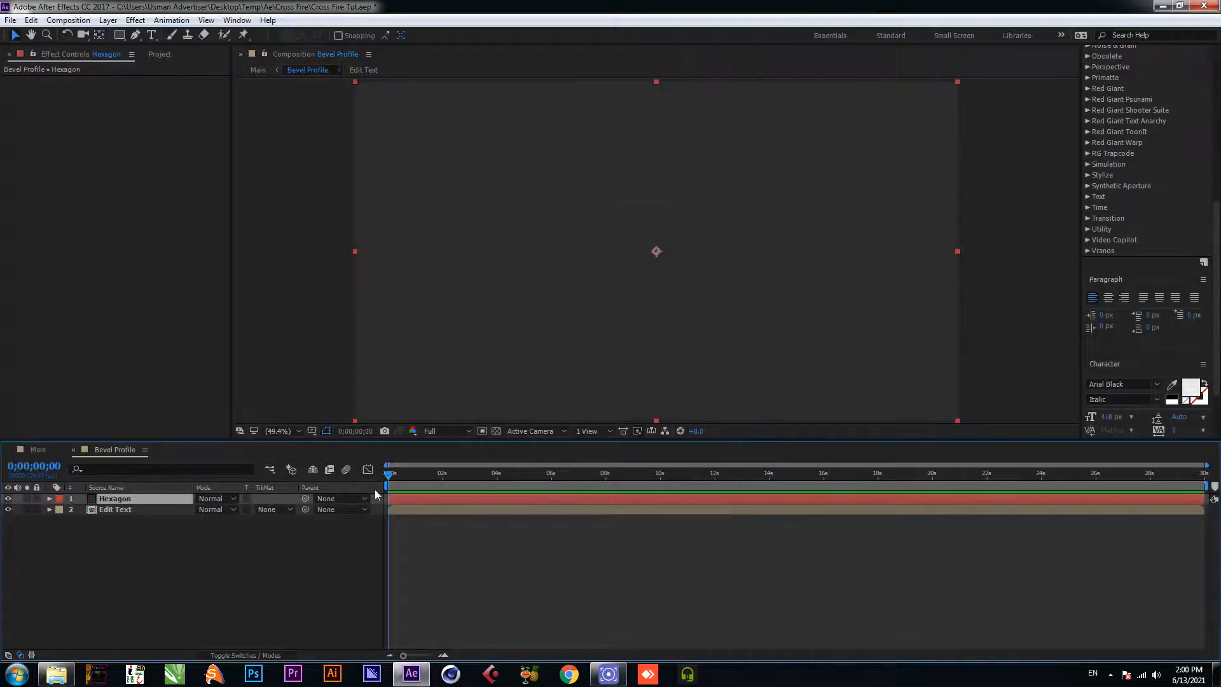
Step: Apply the CC HexTile effect to the Hexagon solid and save the project
{"action": "key", "text": "ctrl+space"}
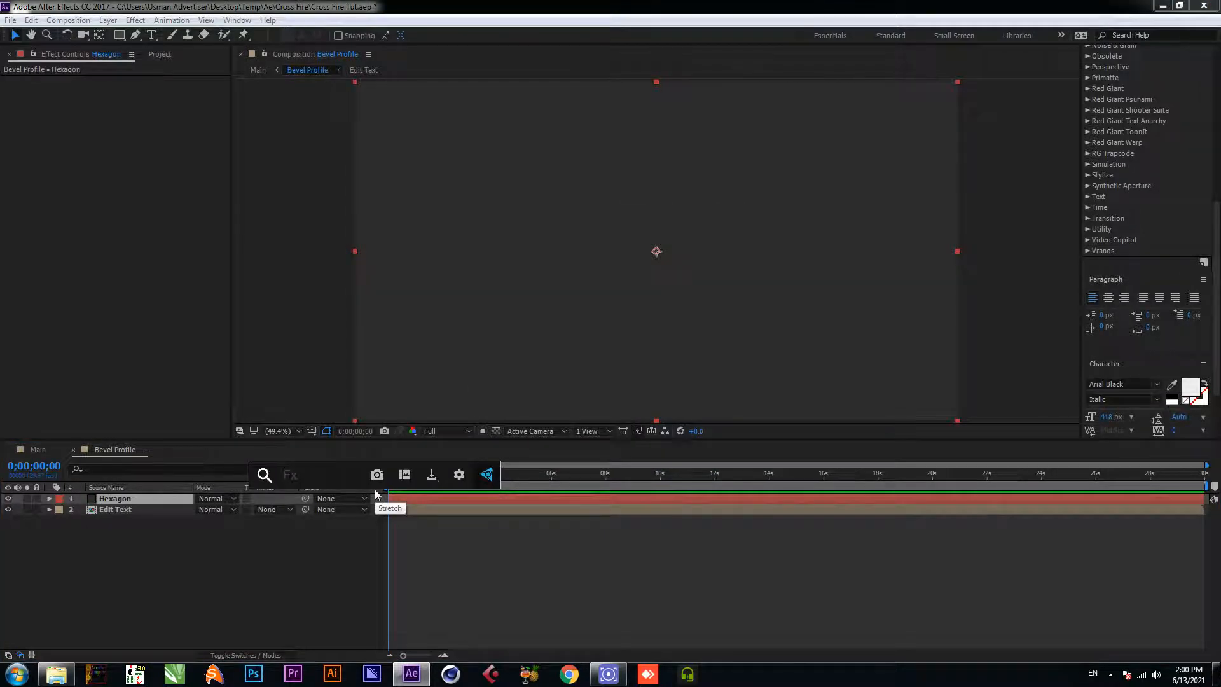
{"action": "type", "text": "hext"}
{"action": "key", "text": "Return"}
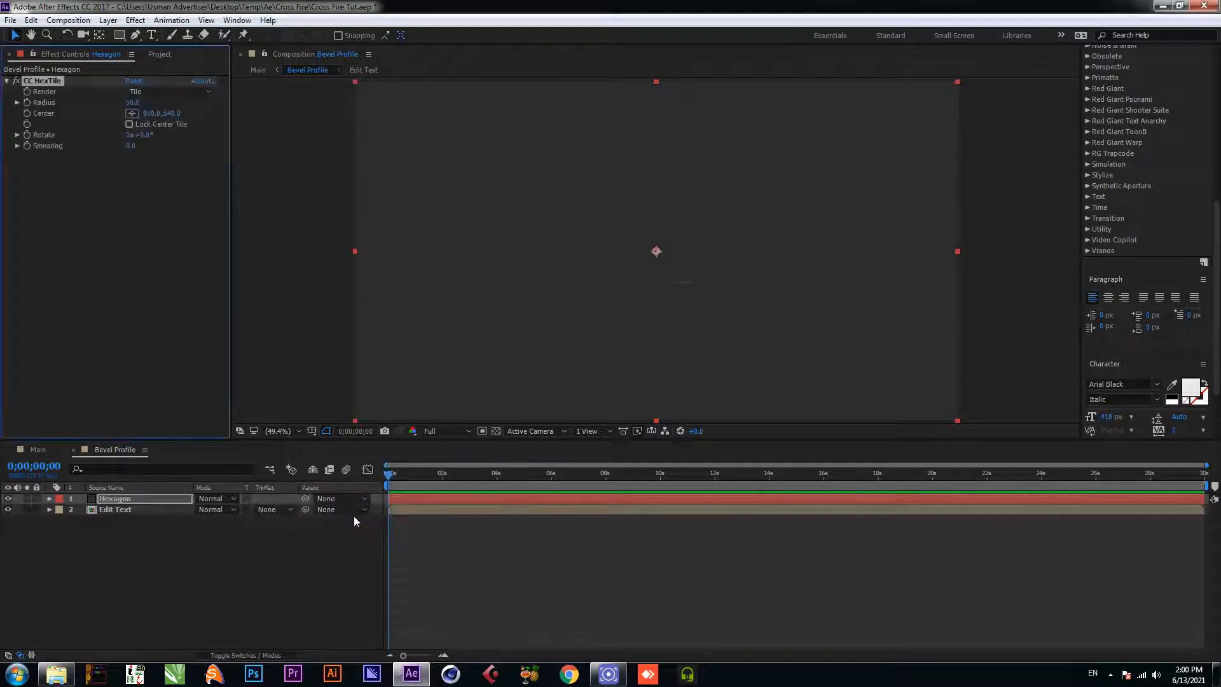
{"action": "key", "text": "ctrl+s"}
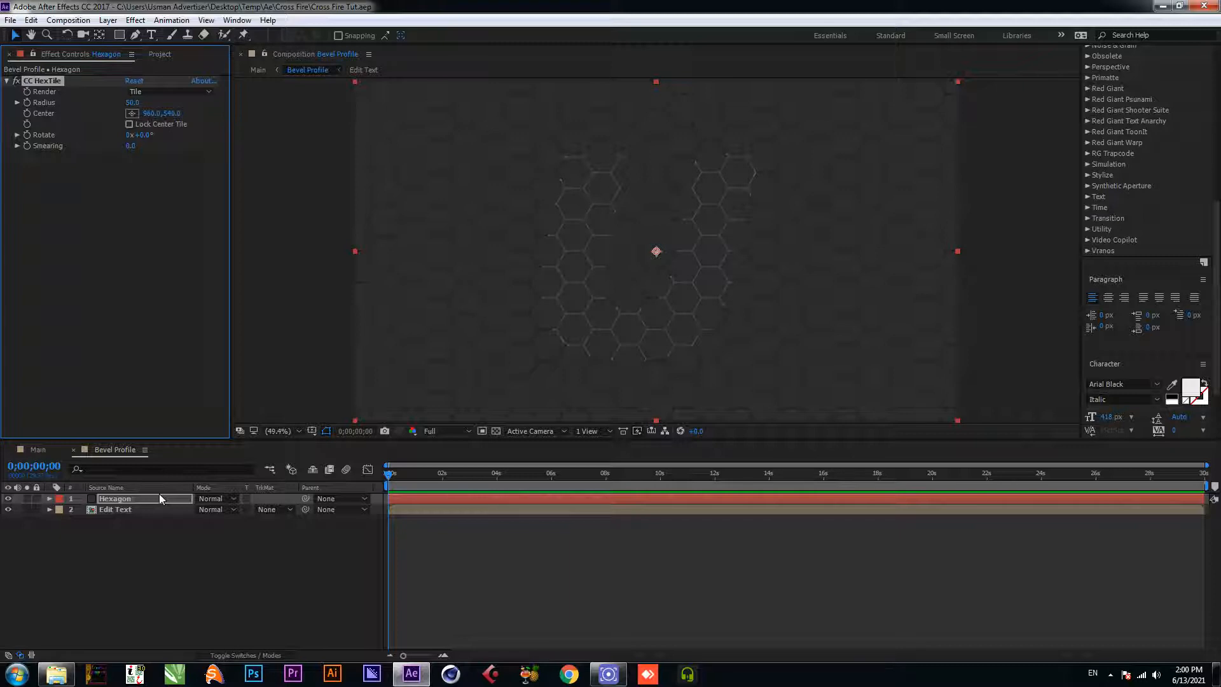
Step: Apply the Invert effect to the Hexagon layer with its channel set to Alpha, and save the project
{"action": "key", "text": "ctrl+space"}
{"action": "type", "text": "inv"}
{"action": "key", "text": "Return"}
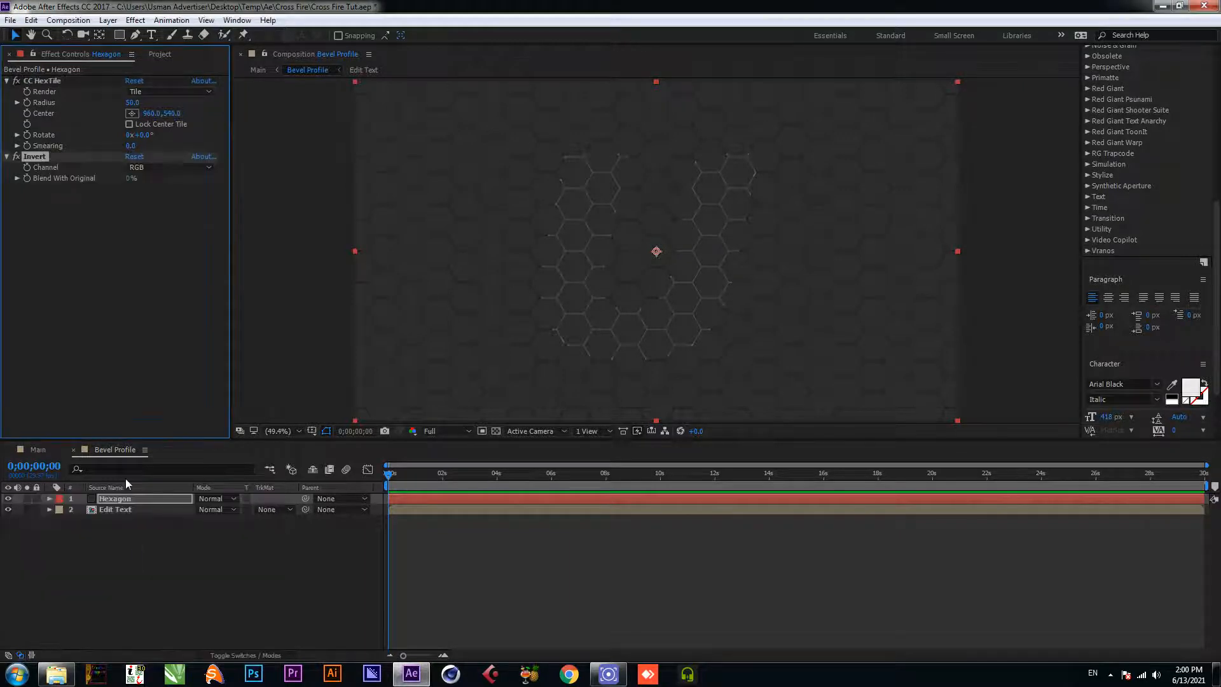
{"action": "left_click", "coordinate": [159, 168]}
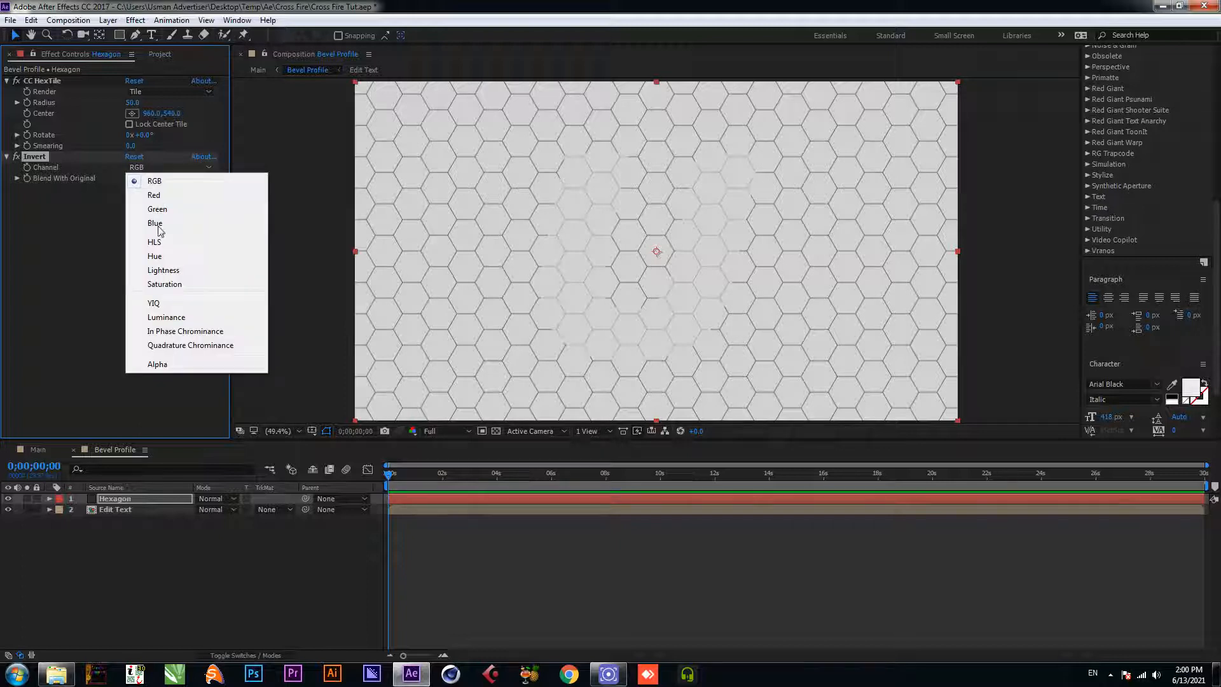
{"action": "left_click", "coordinate": [157, 365]}
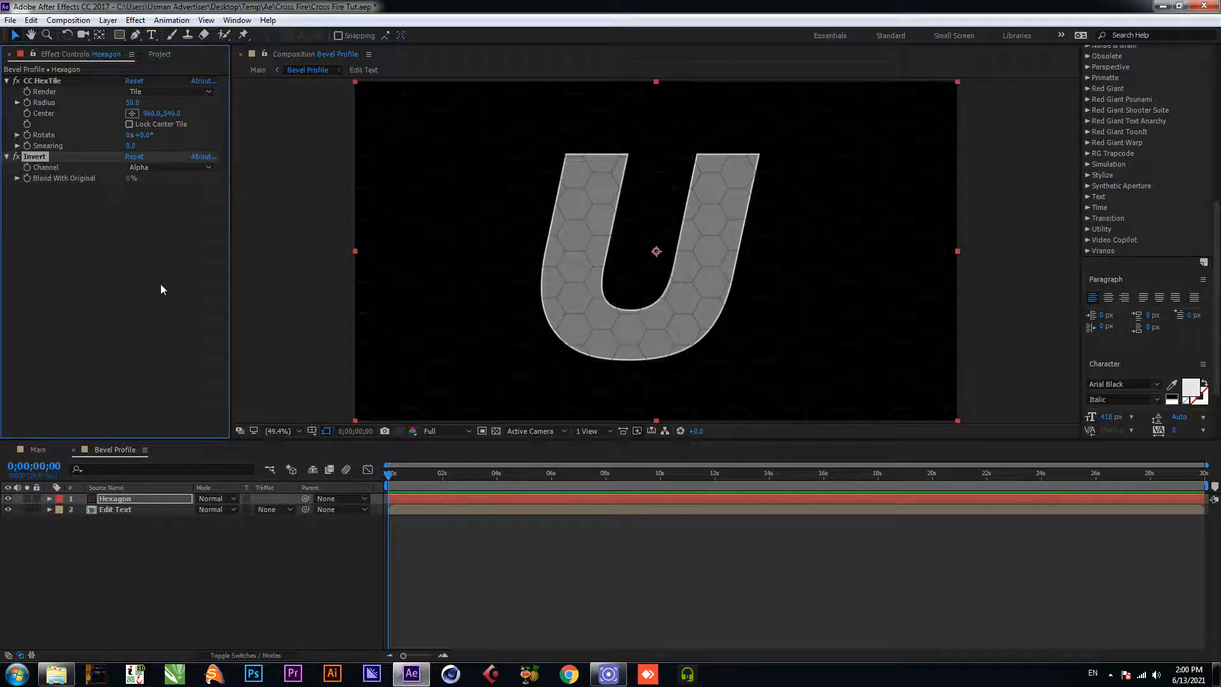
{"action": "key", "text": "ctrl+s"}
Step: Preserve underlying transparency on the Hexagon layer and set its CC HexTile radius to 6
{"action": "left_click", "coordinate": [246, 499]}
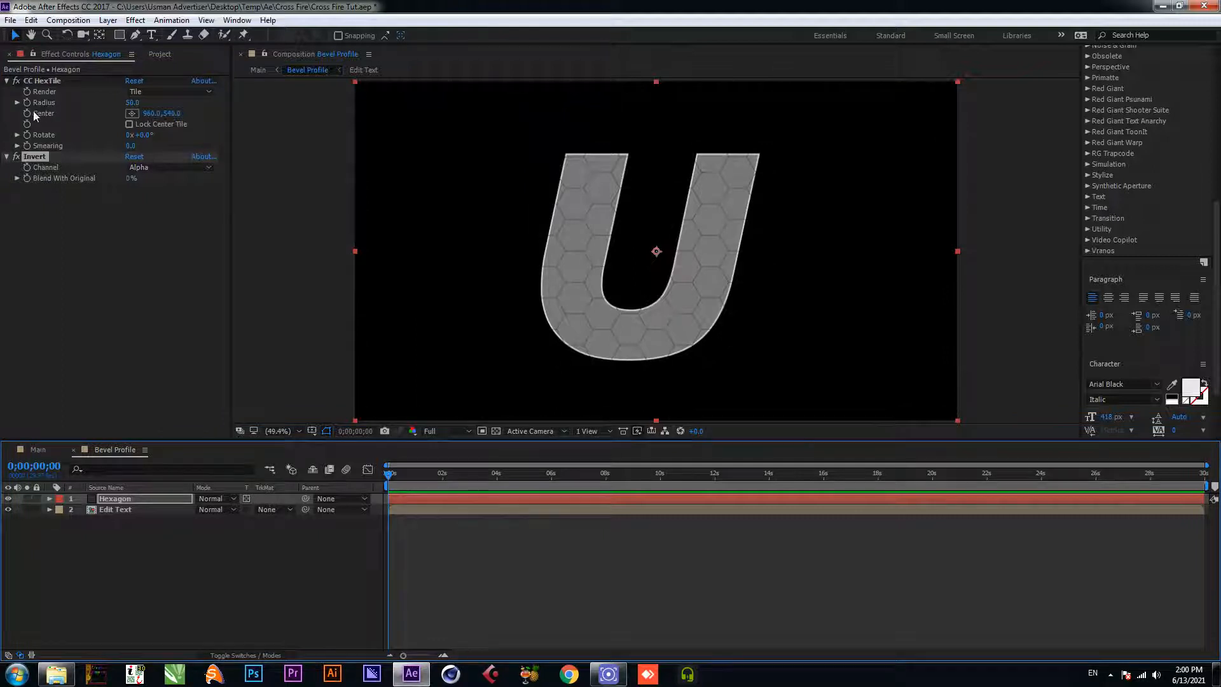
{"action": "left_click", "coordinate": [131, 103]}
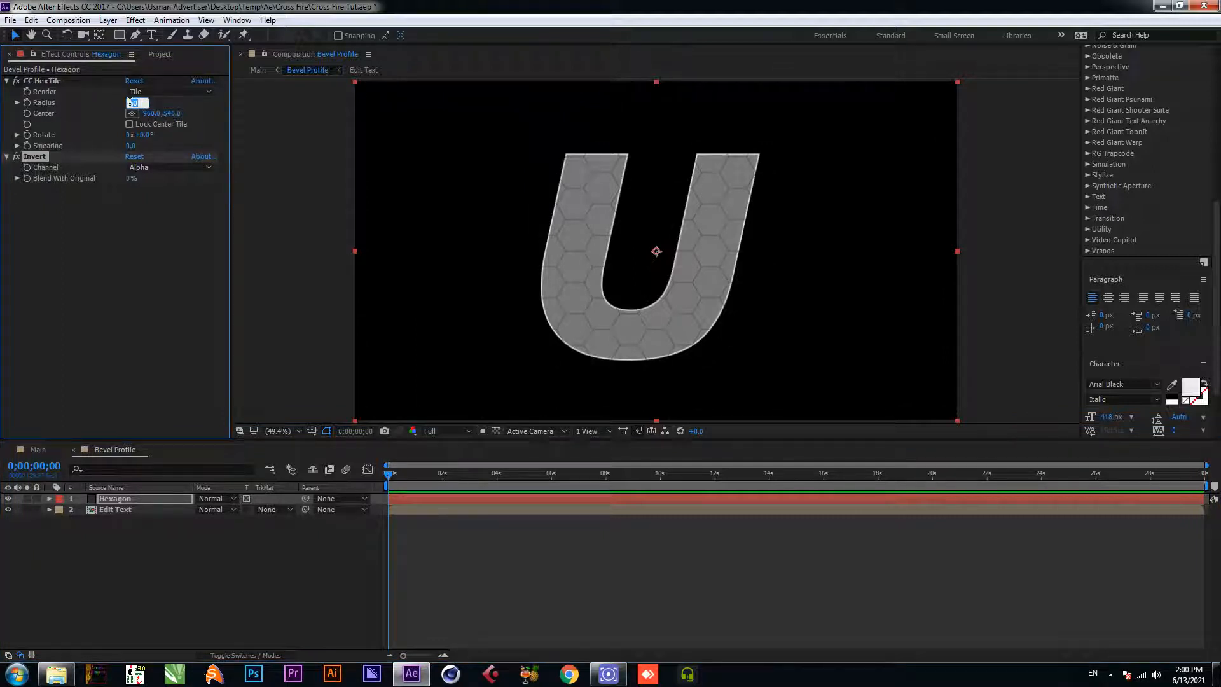
{"action": "type", "text": "6"}
{"action": "key", "text": "Return"}
{"action": "key", "text": "period"}
{"action": "key", "text": "period"}
{"action": "key", "text": "period"}
{"action": "key", "text": "period"}
{"action": "key", "text": "comma"}
{"action": "key", "text": "comma"}
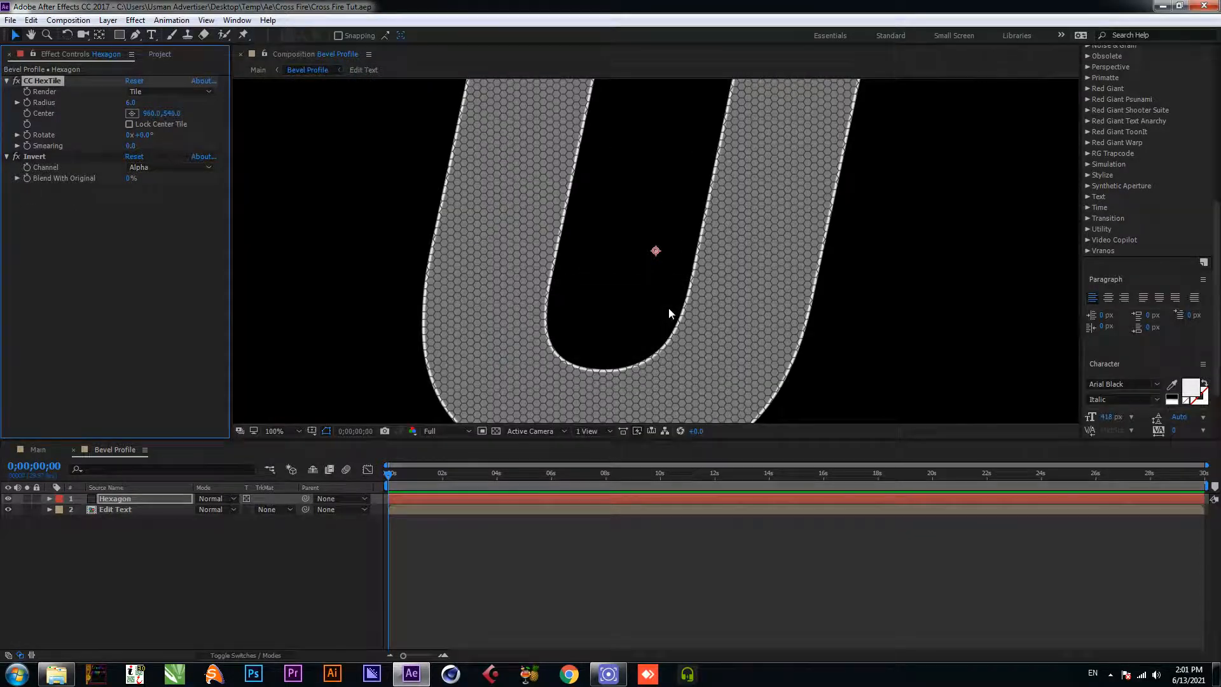
Step: Set the Hexagon layer's opacity to 10%
{"action": "left_click", "coordinate": [140, 497]}
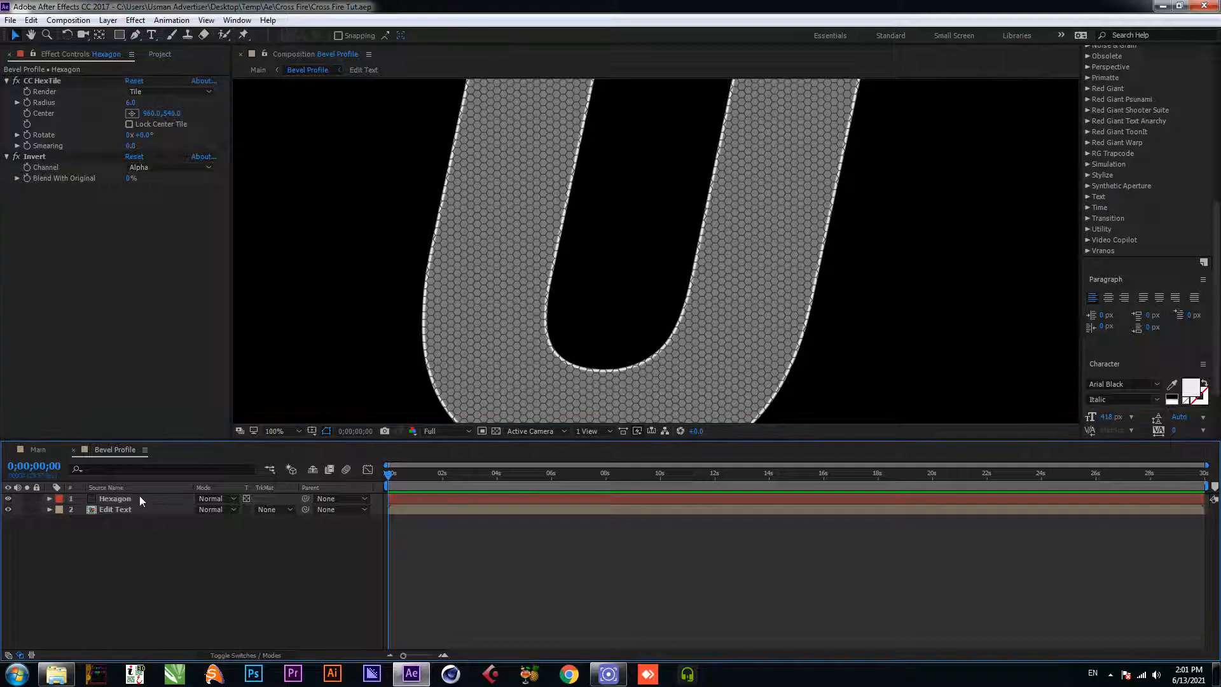
{"action": "key", "text": "t"}
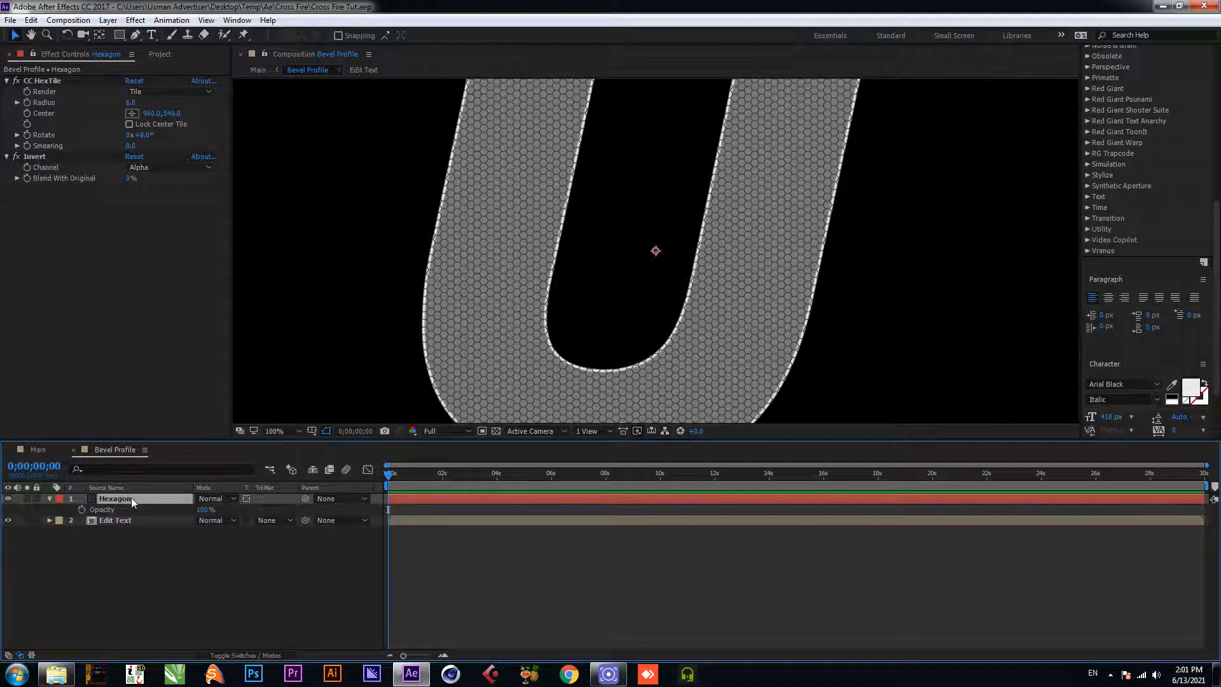
{"action": "left_click", "coordinate": [206, 509]}
{"action": "type", "text": "10"}
{"action": "key", "text": "Return"}
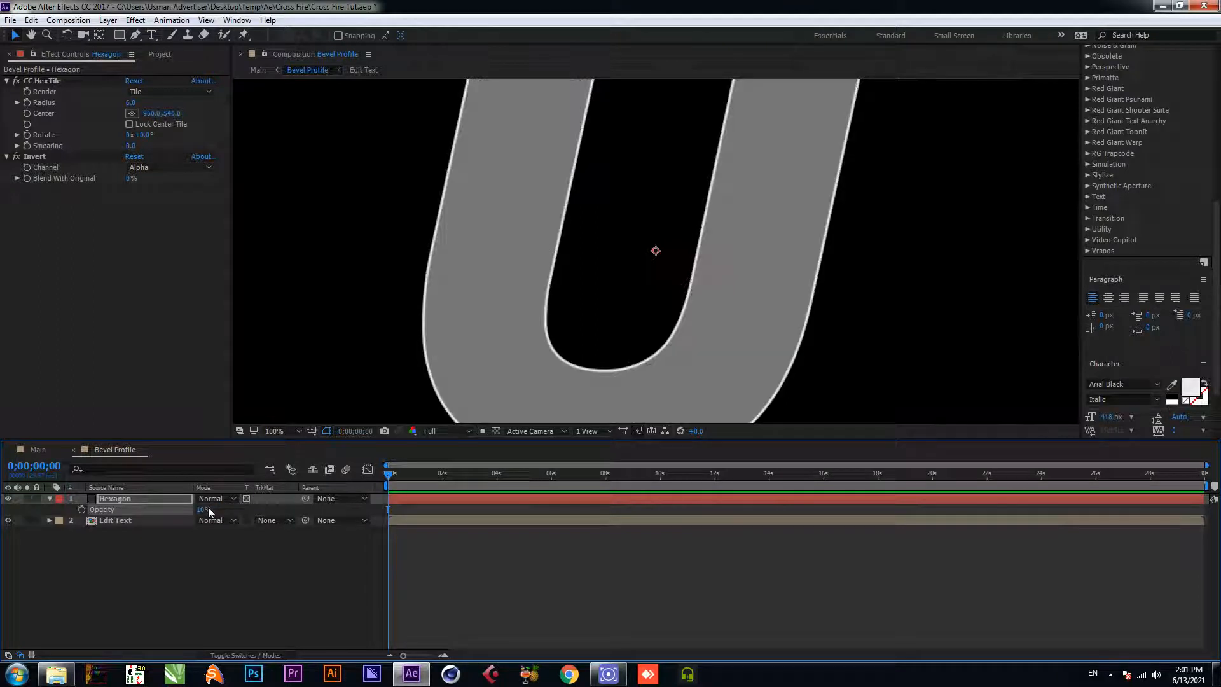
{"action": "left_click", "coordinate": [181, 551]}
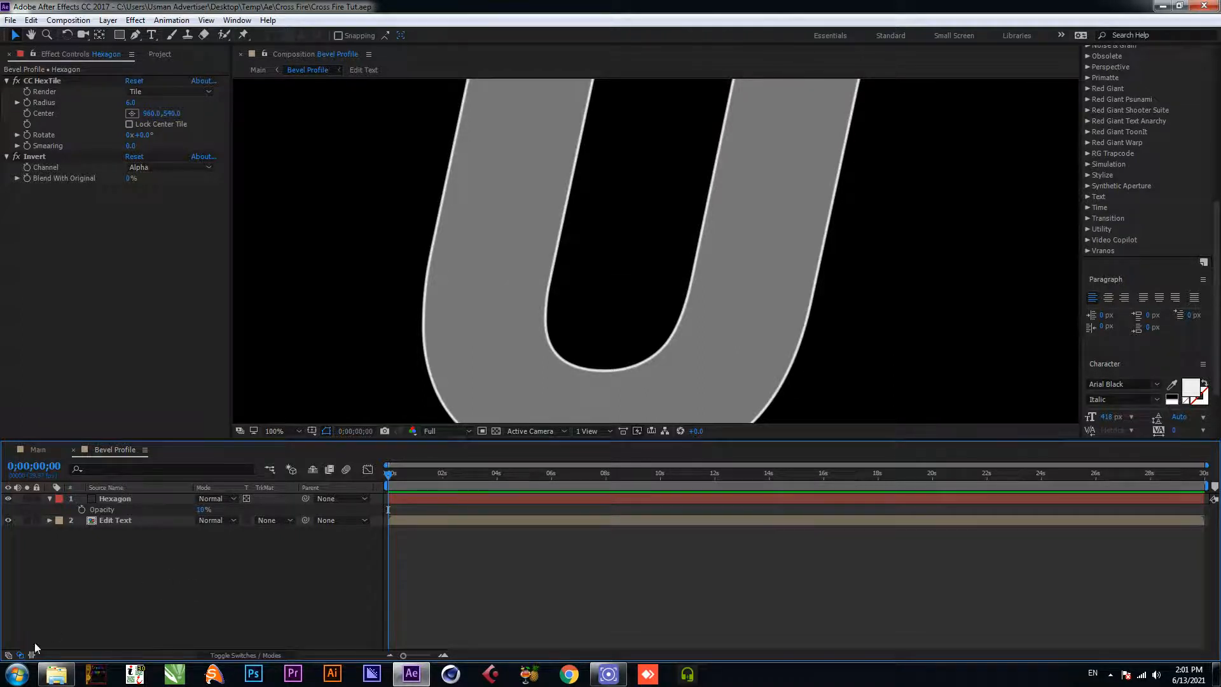
Step: Switch to Windows Explorer and bring Cement_Grunge.jpg from Temp > Ae > Cross Fire > Assest into Bevel Profile as the top layer
{"action": "left_click", "coordinate": [58, 674]}
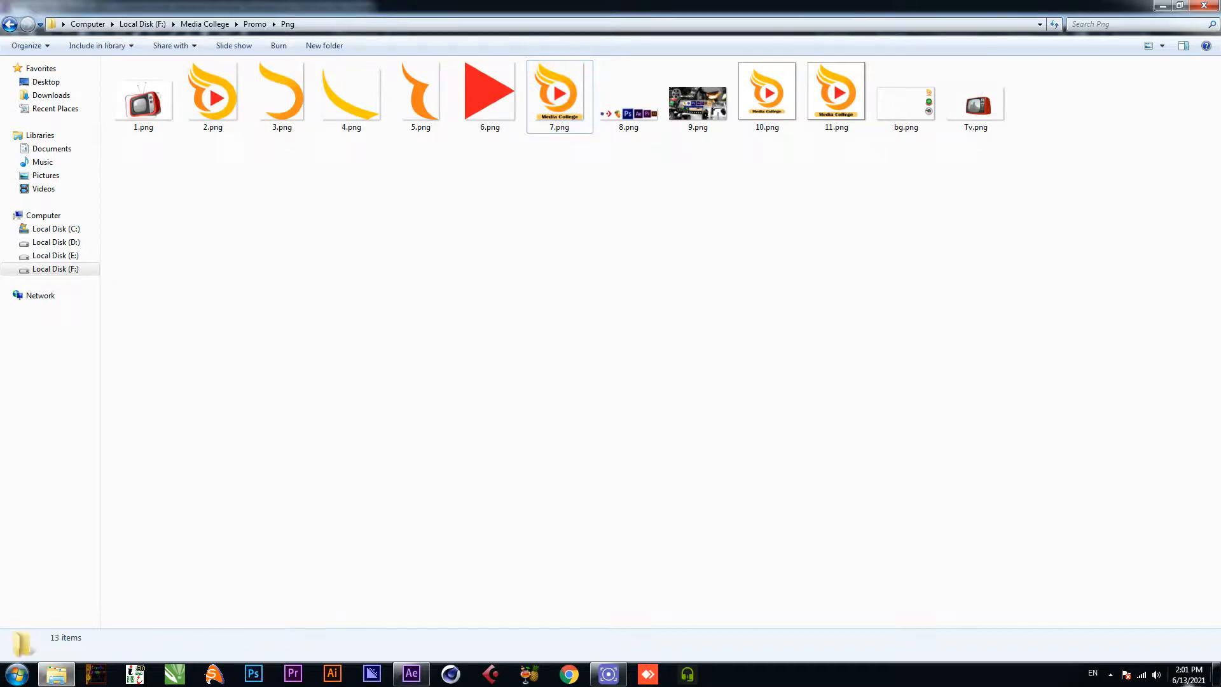
{"action": "left_click", "coordinate": [1163, 5]}
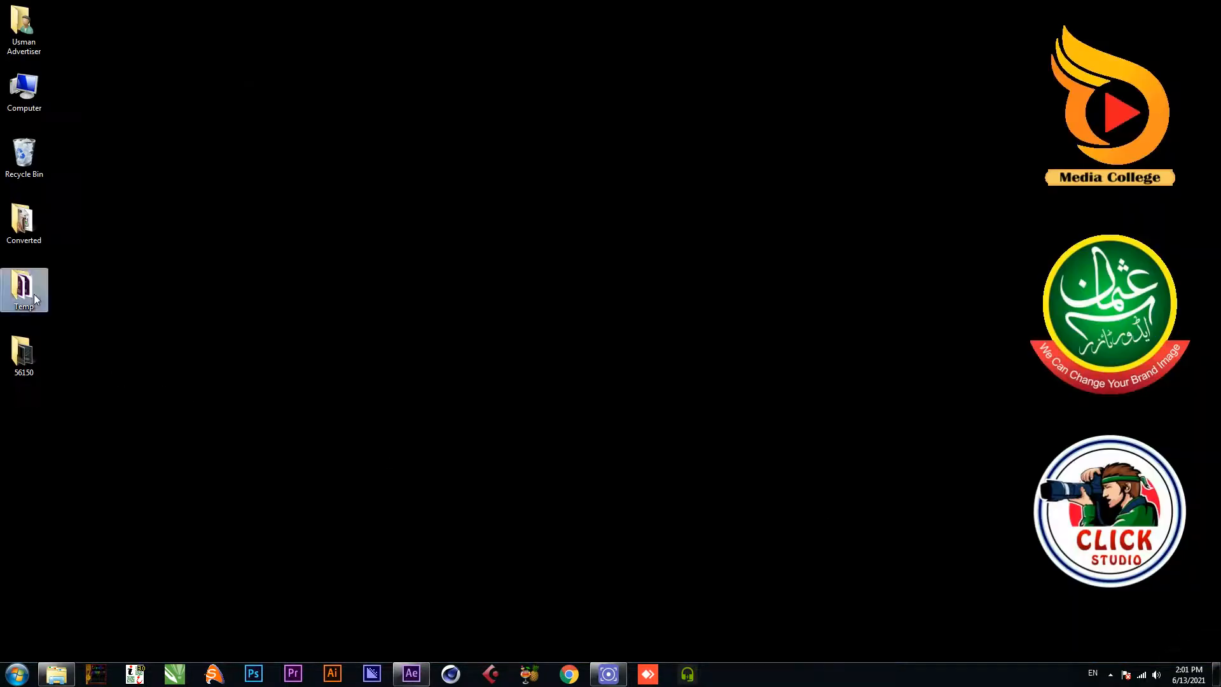
{"action": "double_click", "coordinate": [33, 294]}
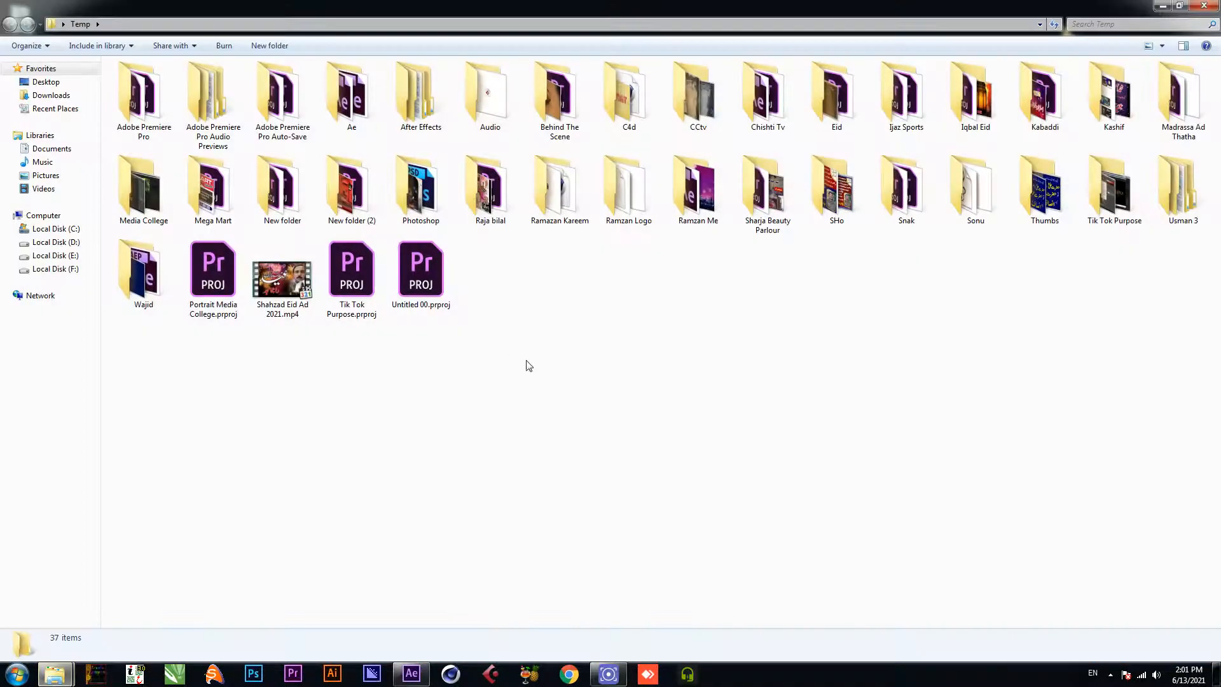
{"action": "double_click", "coordinate": [352, 107]}
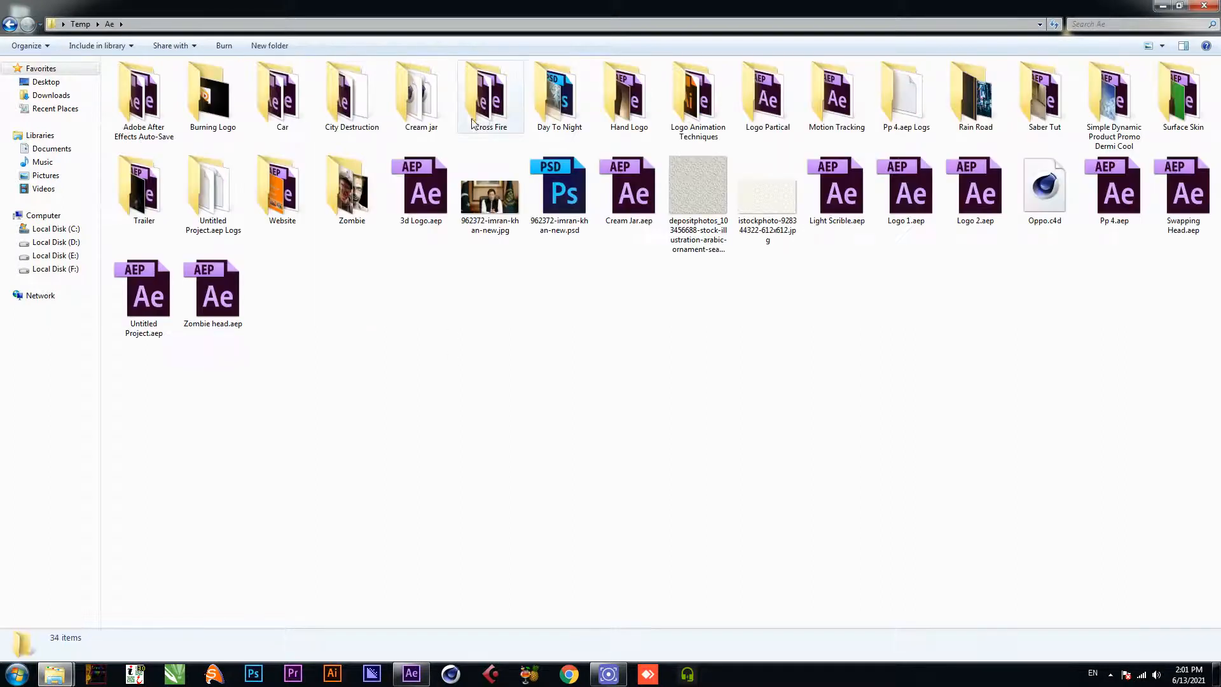
{"action": "double_click", "coordinate": [486, 117]}
{"action": "double_click", "coordinate": [213, 115]}
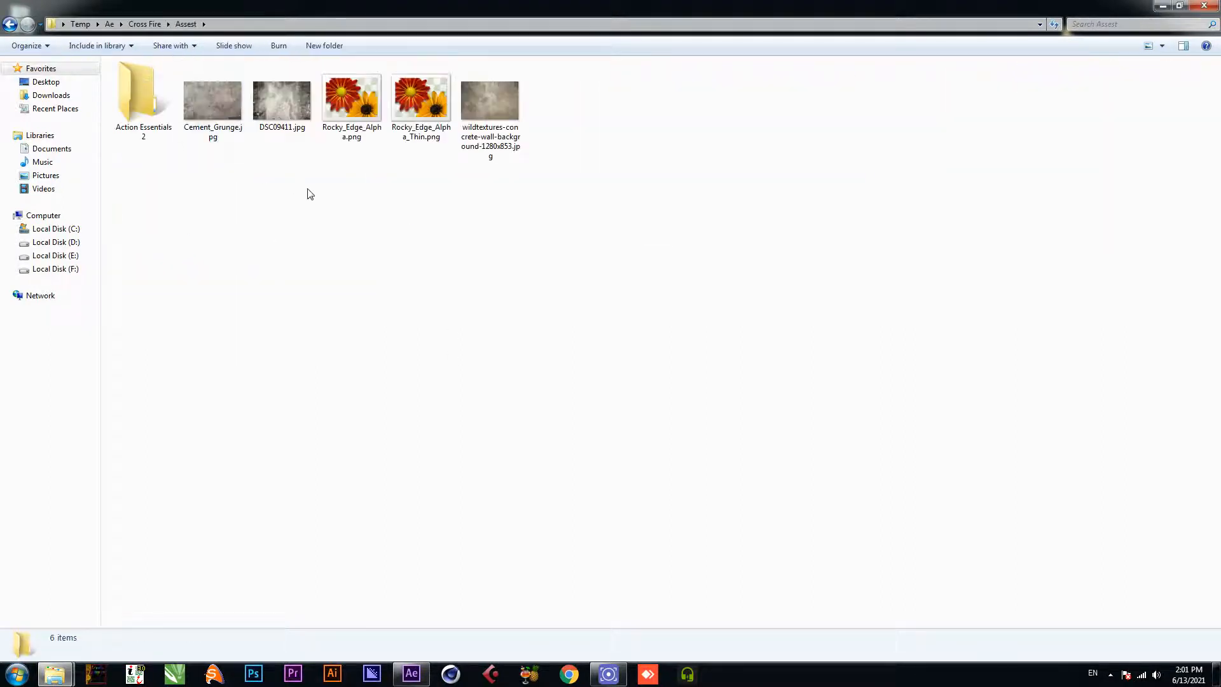
{"action": "left_click_drag", "start_coordinate": [213, 101], "coordinate": [177, 591]}
{"action": "scroll", "coordinate": [600, 251], "scroll_direction": "down", "scroll_amount": 4}
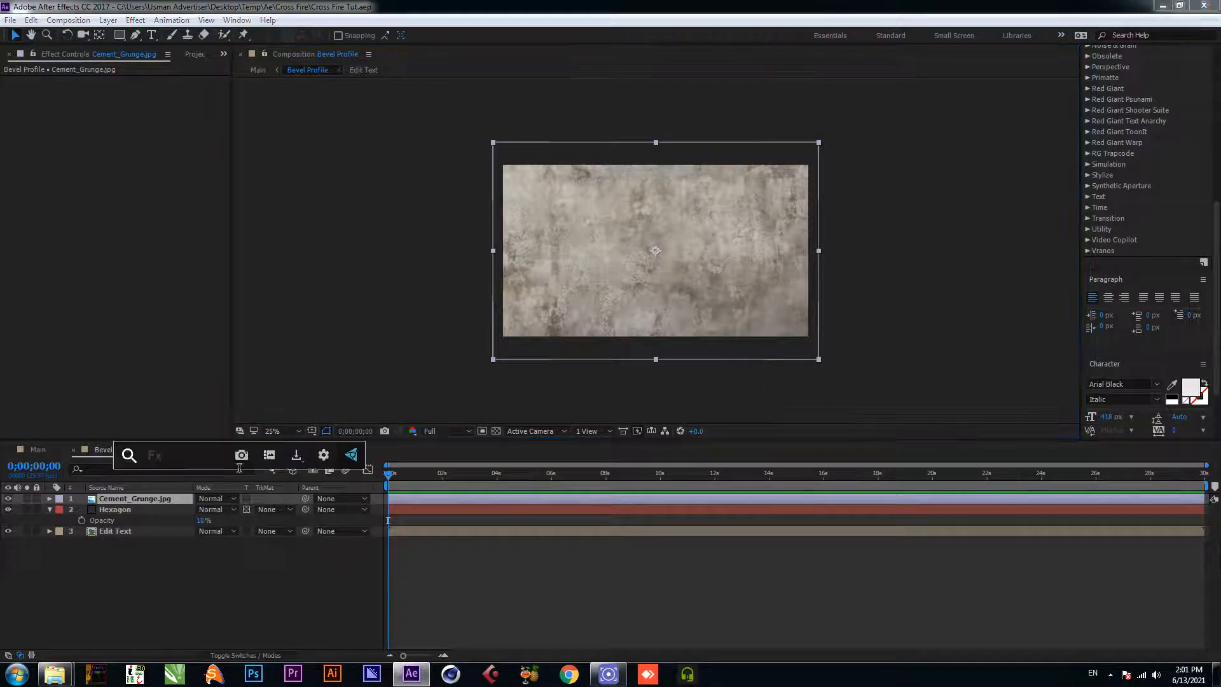
Step: Apply the Curves effect to the Cement_Grunge.jpg layer
{"action": "key", "text": "ctrl+space"}
{"action": "type", "text": "cirv"}
{"action": "key", "text": "BackSpace"}
{"action": "key", "text": "BackSpace"}
{"action": "key", "text": "BackSpace"}
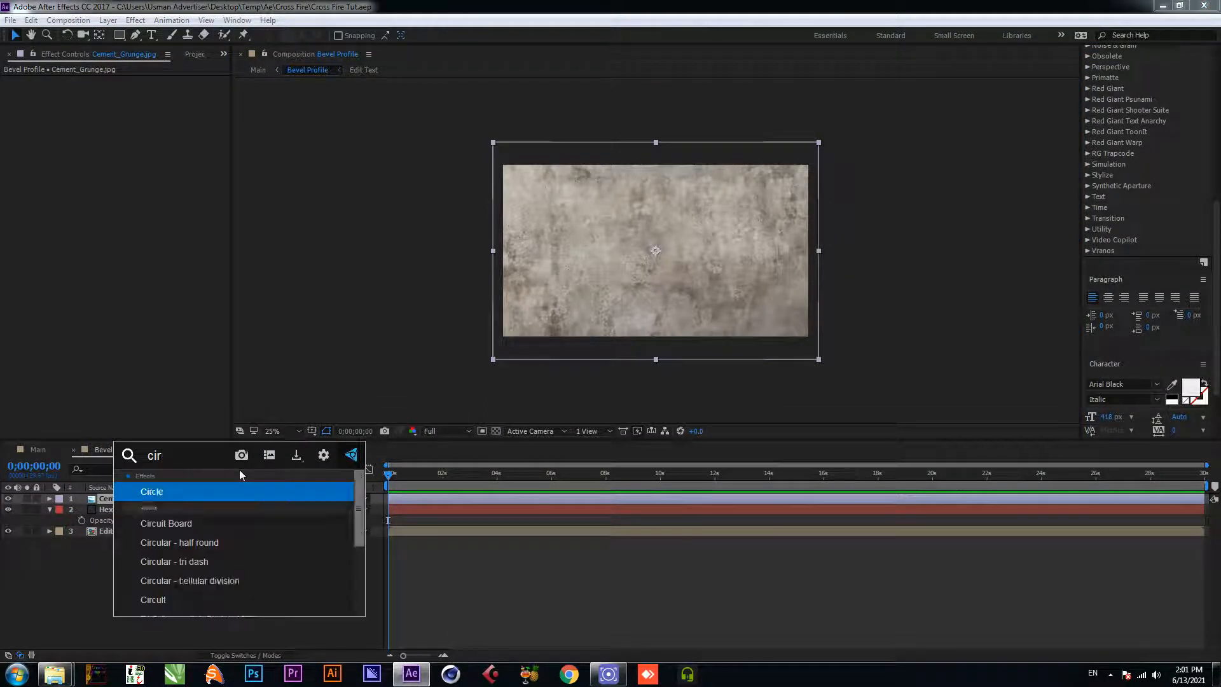
{"action": "type", "text": "ur"}
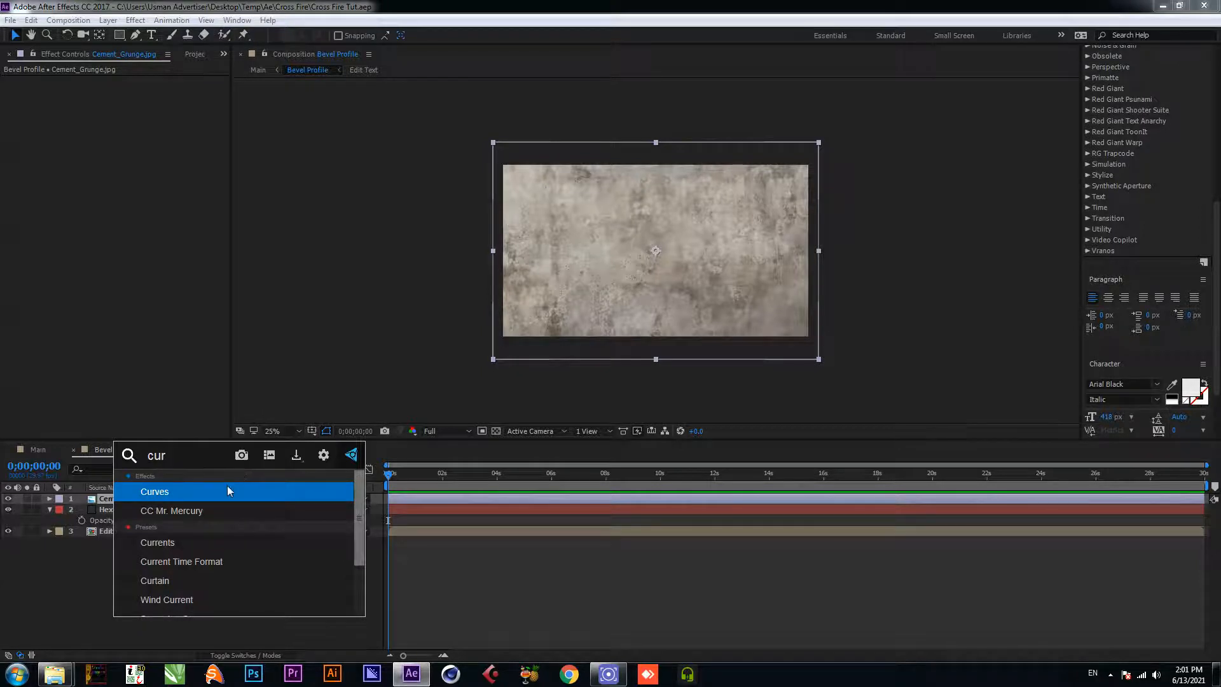
{"action": "left_click", "coordinate": [228, 490]}
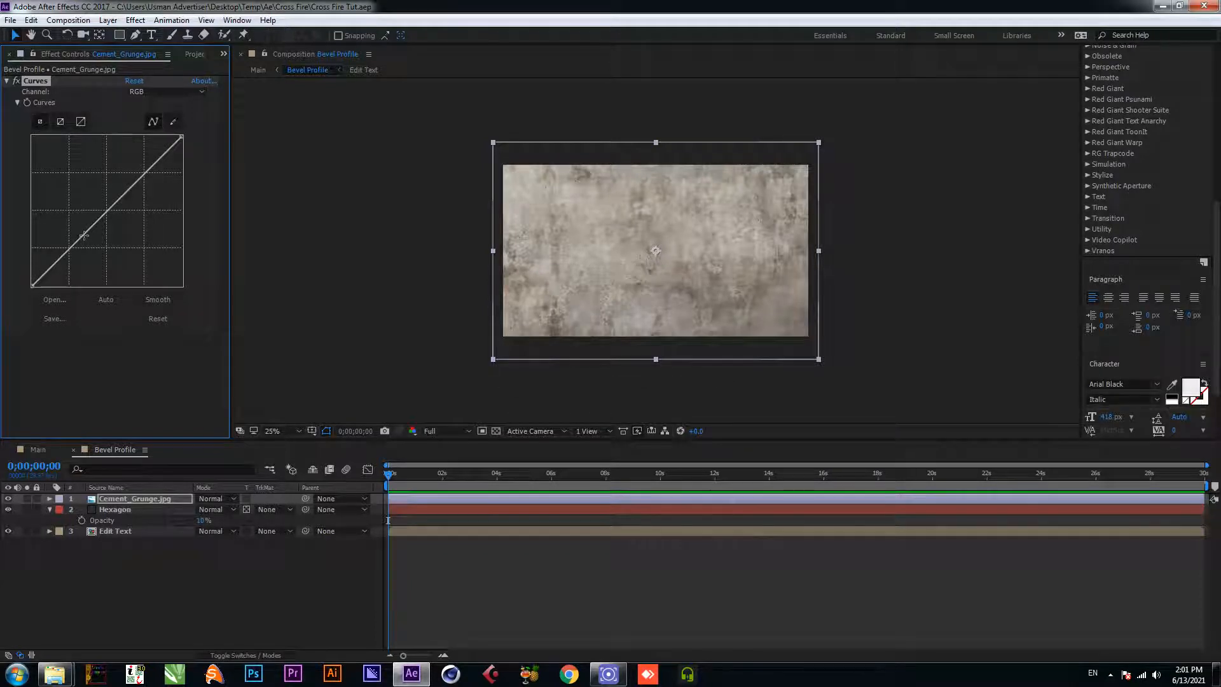
Step: Set the Cement_Grunge.jpg layer's blending mode to Multiply and preserve underlying transparency on it
{"action": "left_click", "coordinate": [223, 499]}
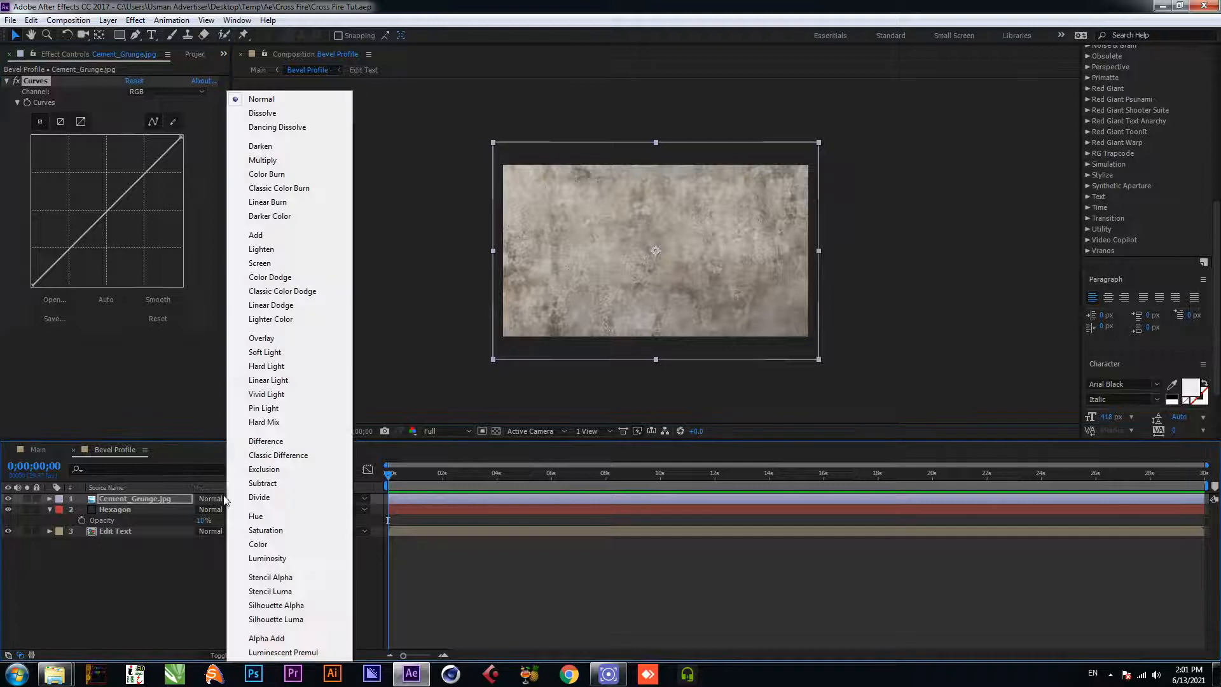
{"action": "left_click", "coordinate": [280, 159]}
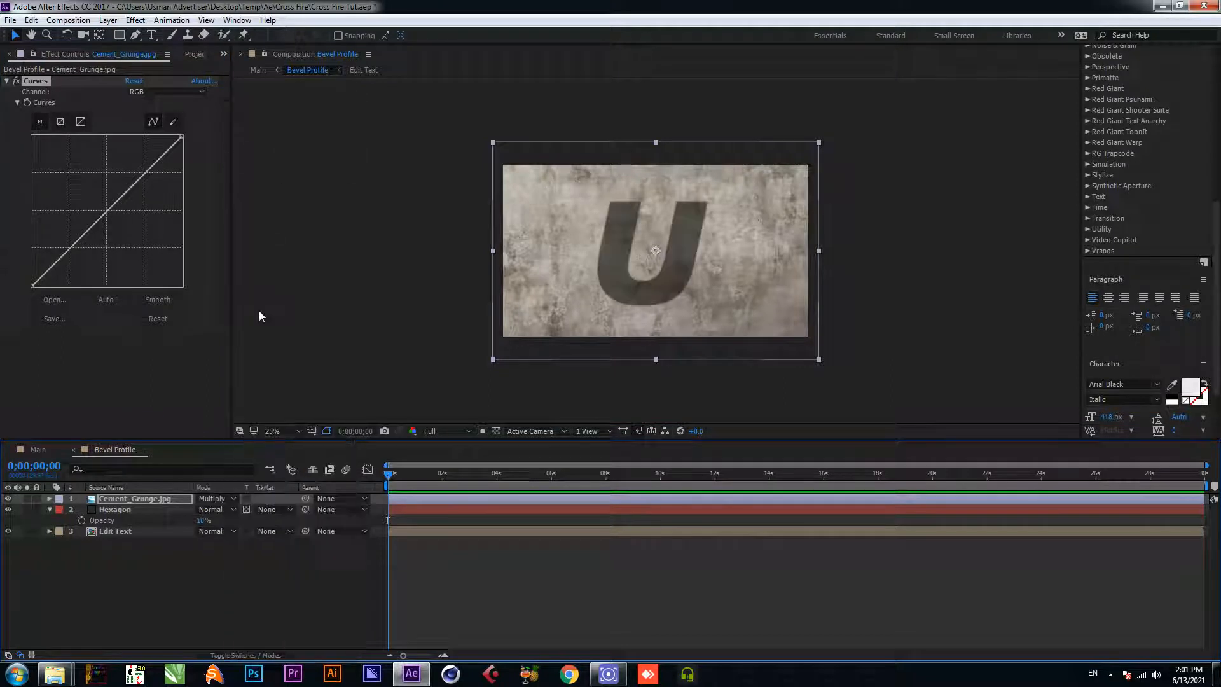
{"action": "left_click", "coordinate": [245, 499]}
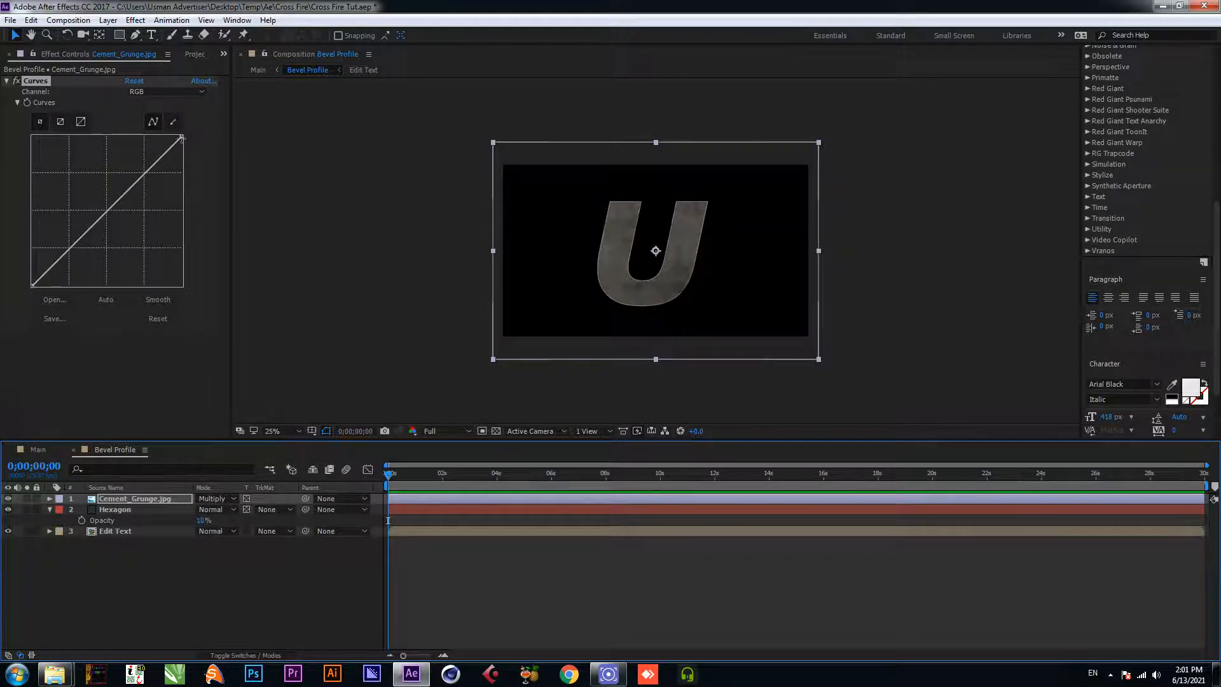
Step: Flatten the cement texture's RGB curve at mid height, anchor it with three points, pull a slight dip just right of centre, and save
{"action": "left_click_drag", "start_coordinate": [181, 138], "coordinate": [183, 208]}
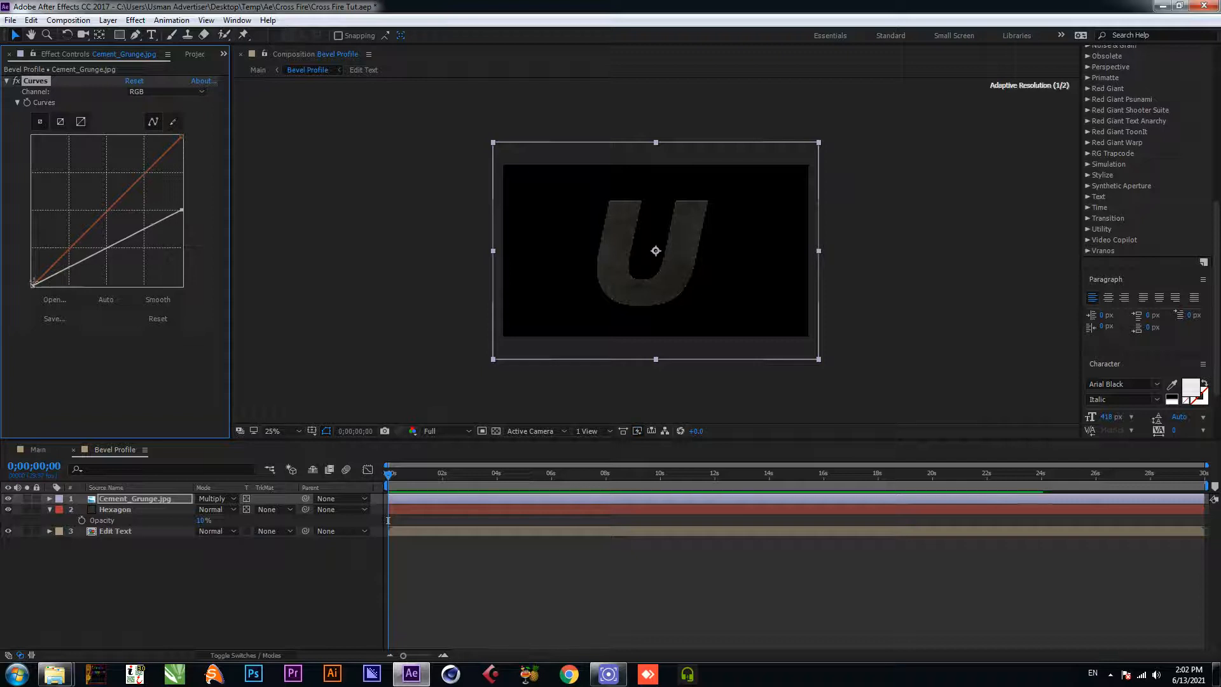
{"action": "left_click_drag", "start_coordinate": [35, 280], "coordinate": [32, 210]}
{"action": "left_click", "coordinate": [67, 209]}
{"action": "left_click", "coordinate": [108, 209]}
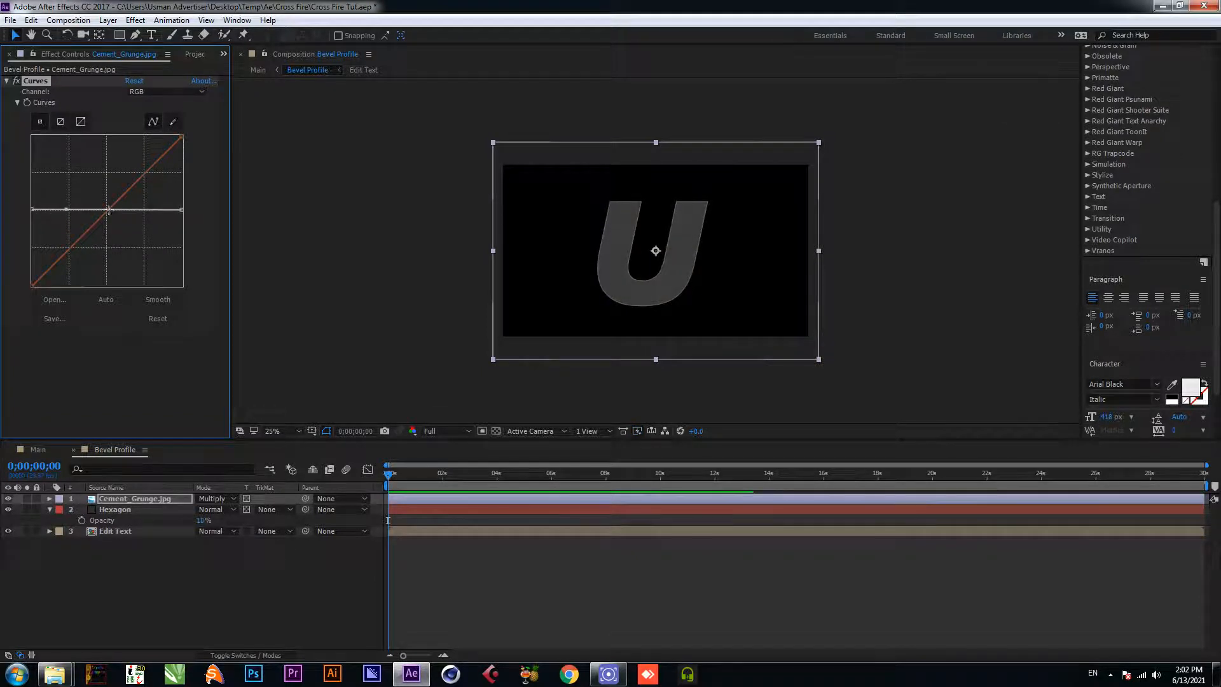
{"action": "left_click", "coordinate": [144, 210]}
{"action": "left_click_drag", "start_coordinate": [129, 210], "coordinate": [129, 216]}
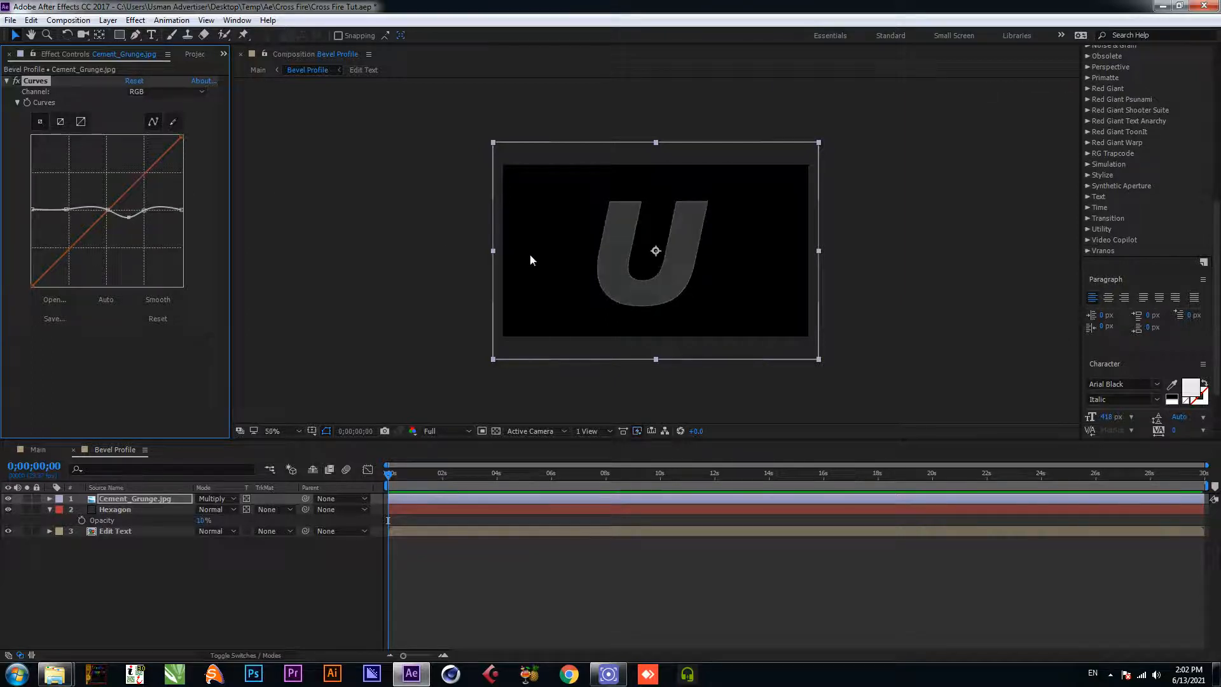
{"action": "key", "text": "period"}
{"action": "key", "text": "period"}
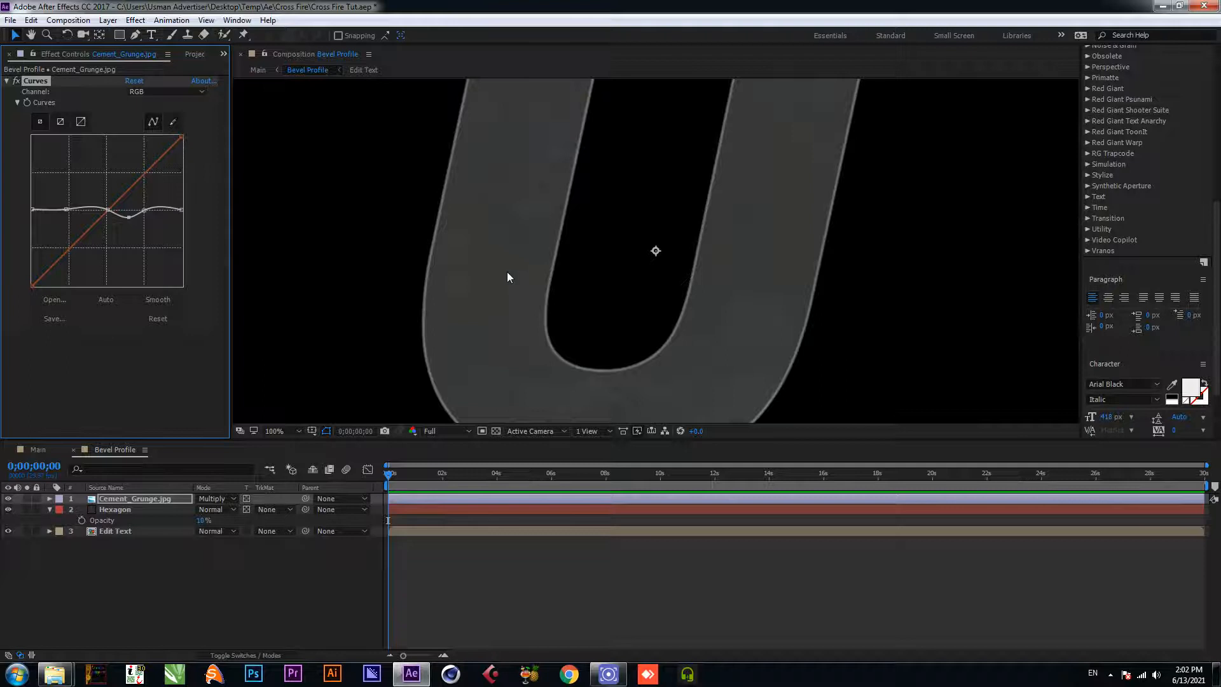
{"action": "key", "text": "ctrl+s"}
Step: Set the Cement_Grunge.jpg layer's opacity to 20%
{"action": "left_click", "coordinate": [105, 491]}
{"action": "left_click", "coordinate": [109, 495]}
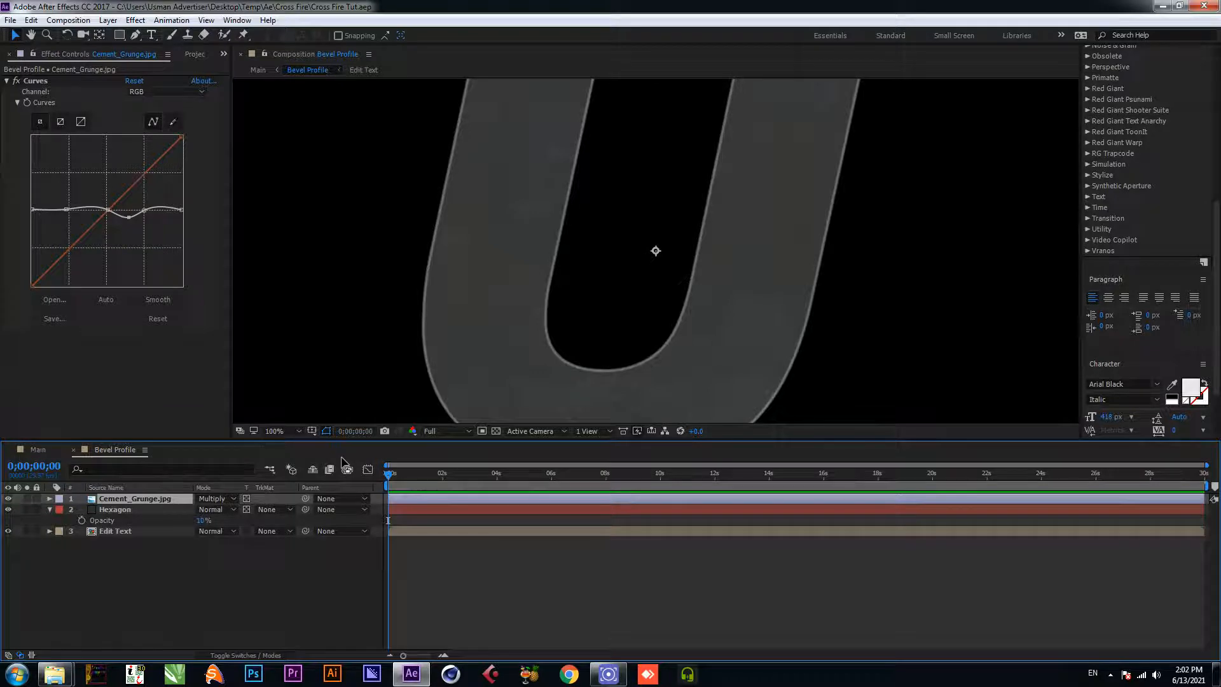
{"action": "key", "text": "t"}
{"action": "left_click", "coordinate": [203, 509]}
{"action": "type", "text": "20"}
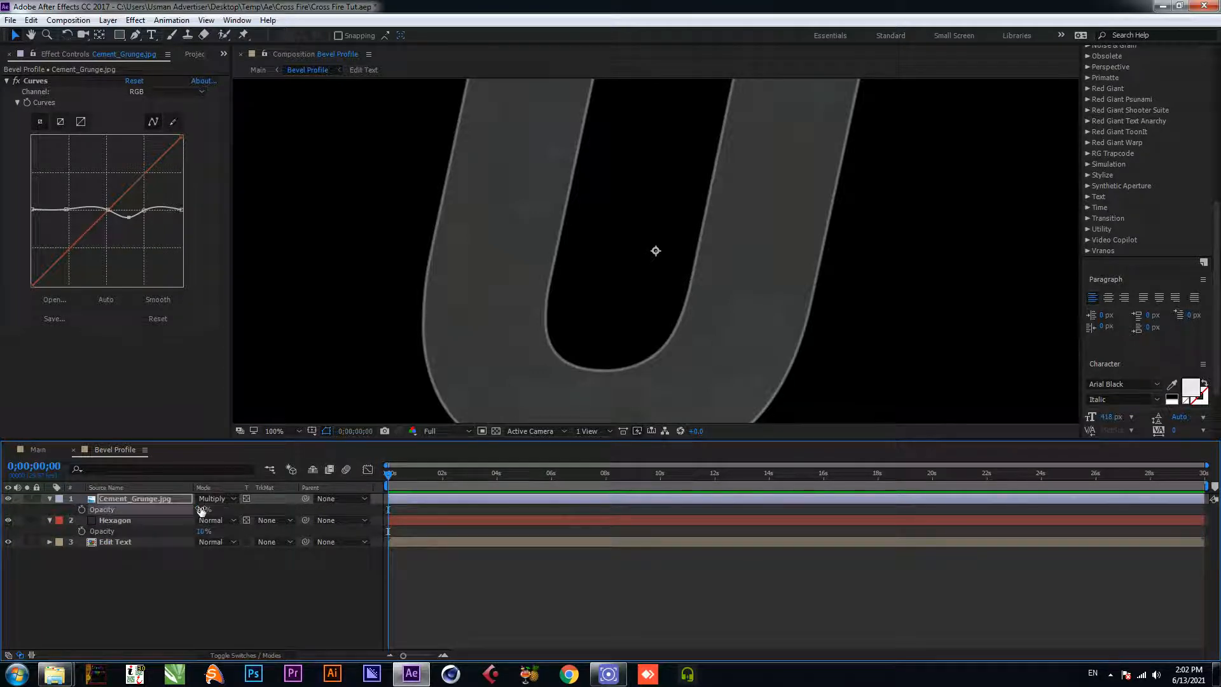
Step: Commit the Cement_Grunge.jpg layer's 20% opacity and save the project
{"action": "key", "text": "Return"}
{"action": "left_click", "coordinate": [219, 559]}
{"action": "scroll", "coordinate": [628, 242], "scroll_direction": "down", "scroll_amount": 2}
{"action": "key", "text": "ctrl+s"}
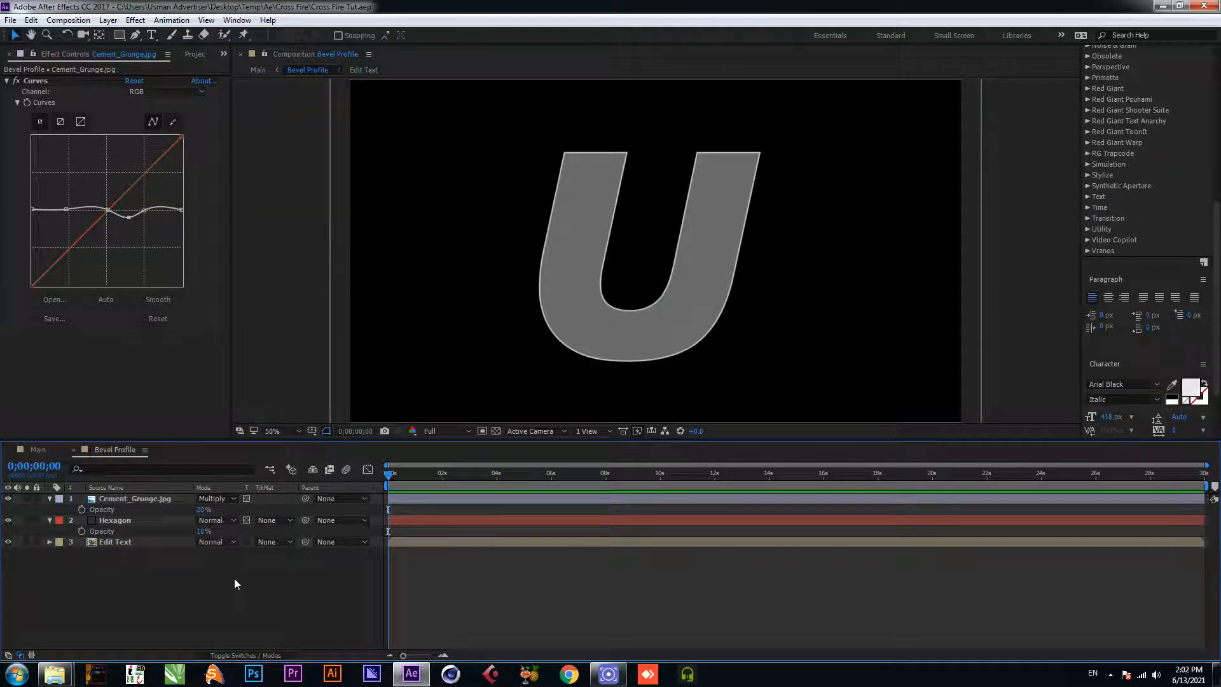
Step: Add Cement_Grunge.jpg as the top layer of the Main composition and preserve underlying transparency on it
{"action": "left_click", "coordinate": [36, 451]}
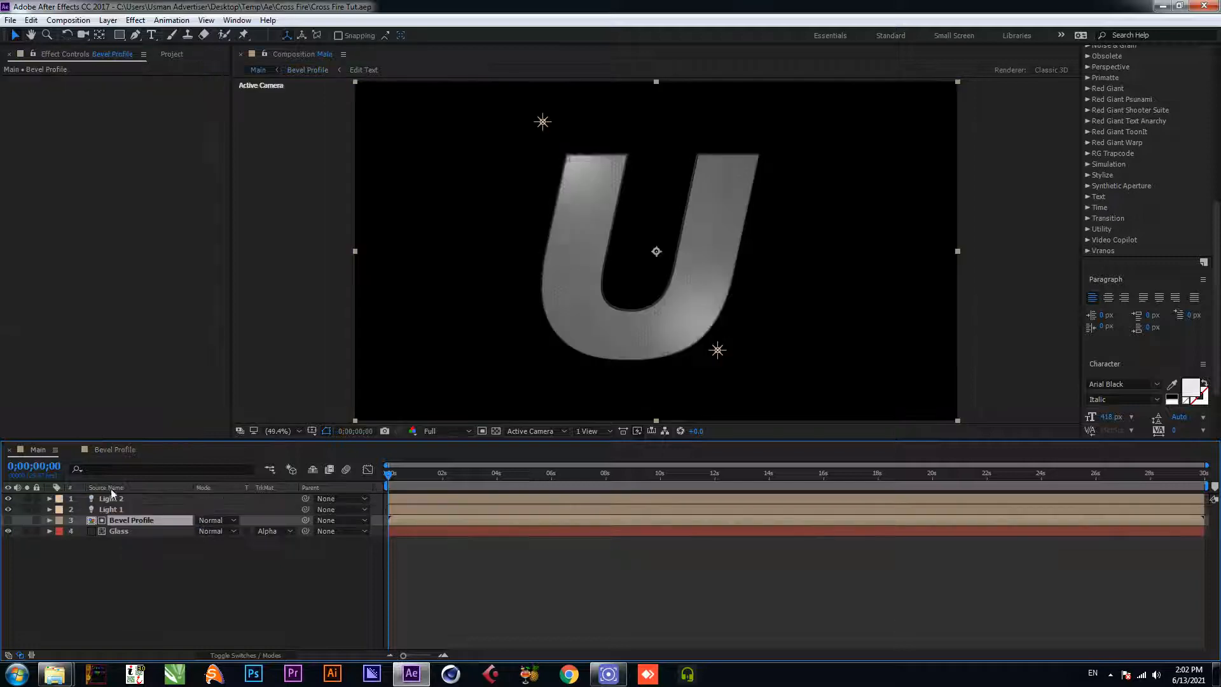
{"action": "mouse_move", "coordinate": [55, 673]}
{"action": "left_click", "coordinate": [210, 604]}
{"action": "left_click_drag", "start_coordinate": [218, 127], "coordinate": [146, 582]}
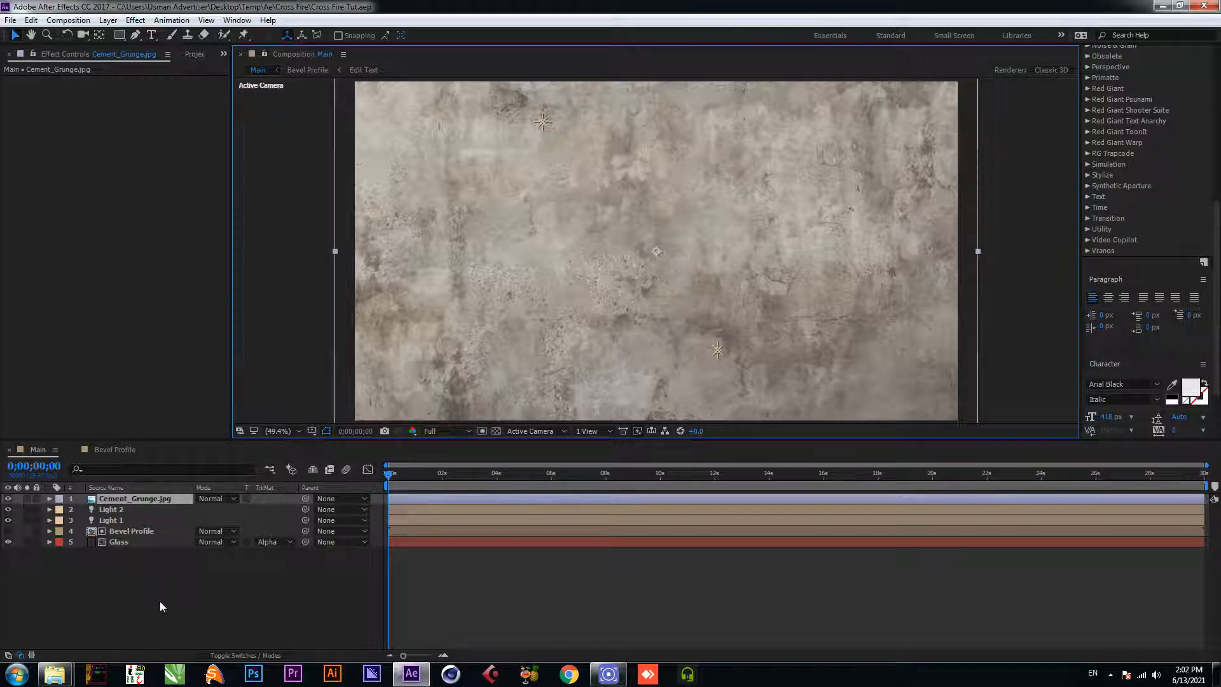
{"action": "left_click", "coordinate": [162, 612]}
{"action": "left_click", "coordinate": [246, 498]}
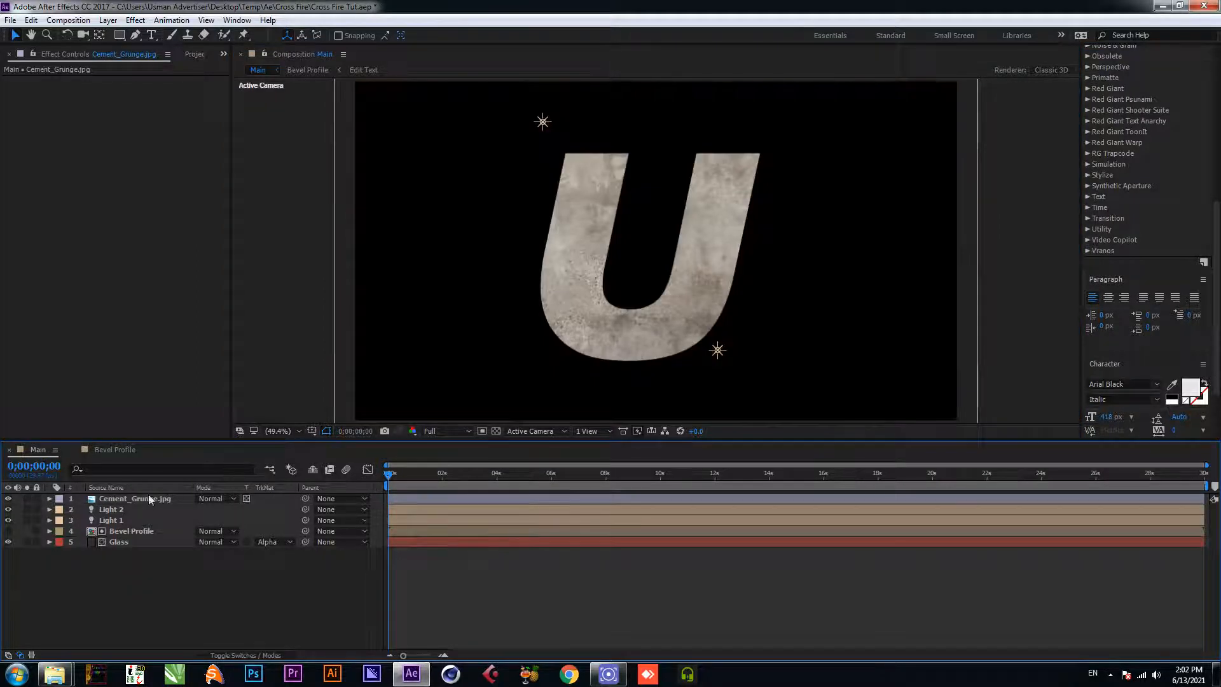
Step: Set the Main composition's Cement_Grunge.jpg layer to Overlay blending mode and save the project
{"action": "left_click", "coordinate": [213, 498]}
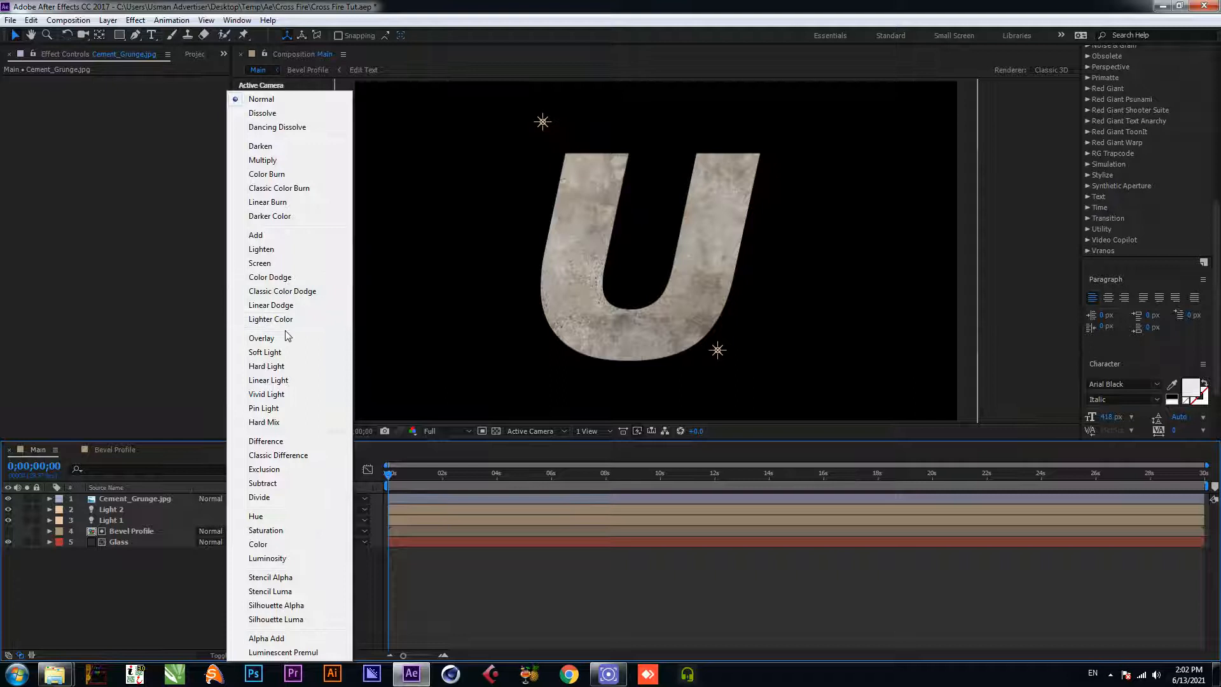
{"action": "left_click", "coordinate": [289, 337]}
{"action": "scroll", "coordinate": [609, 285], "scroll_direction": "down", "scroll_amount": 2}
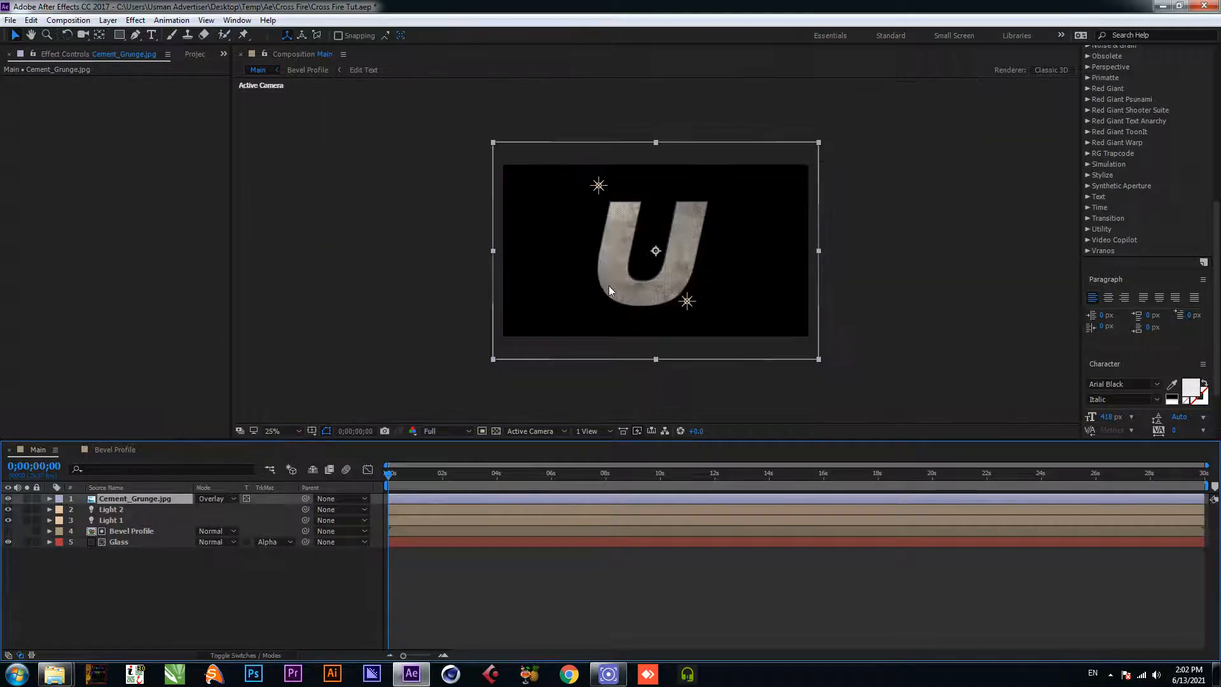
{"action": "scroll", "coordinate": [609, 285], "scroll_direction": "up", "scroll_amount": 3}
{"action": "scroll", "coordinate": [609, 283], "scroll_direction": "down", "scroll_amount": 2}
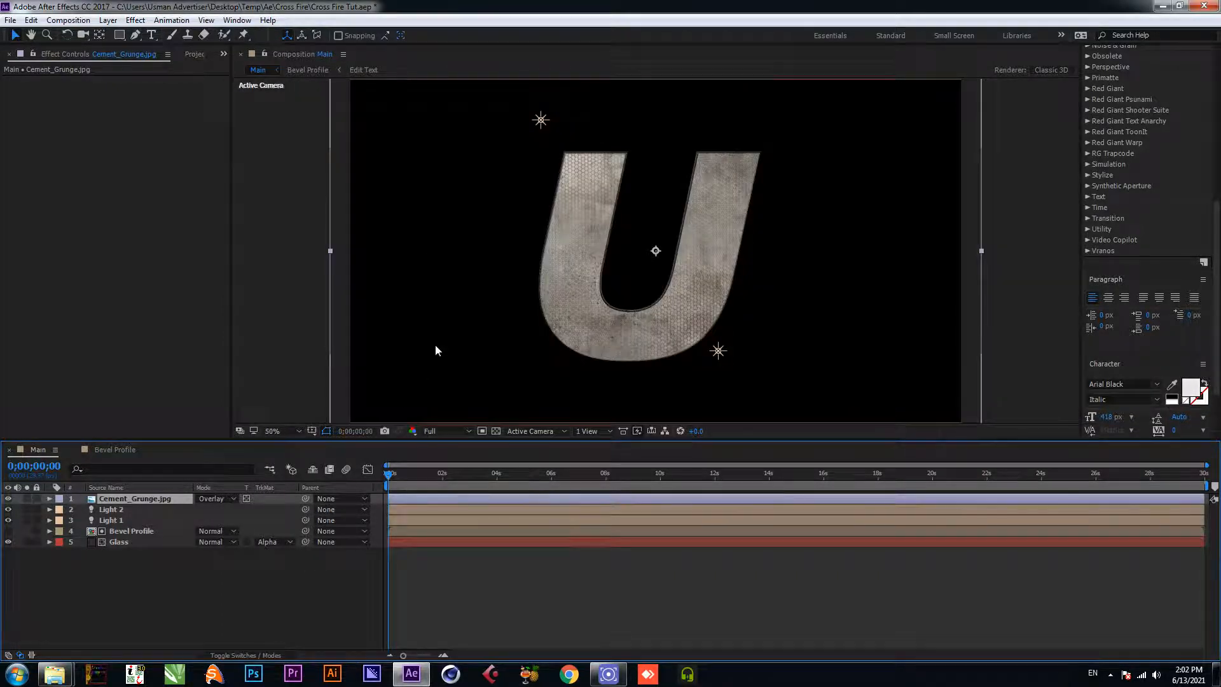
{"action": "key", "text": "ctrl+s"}
Step: Apply the Tint effect to the Cement_Grunge.jpg layer in the Main composition and save
{"action": "key", "text": "ctrl+space"}
{"action": "type", "text": "ti"}
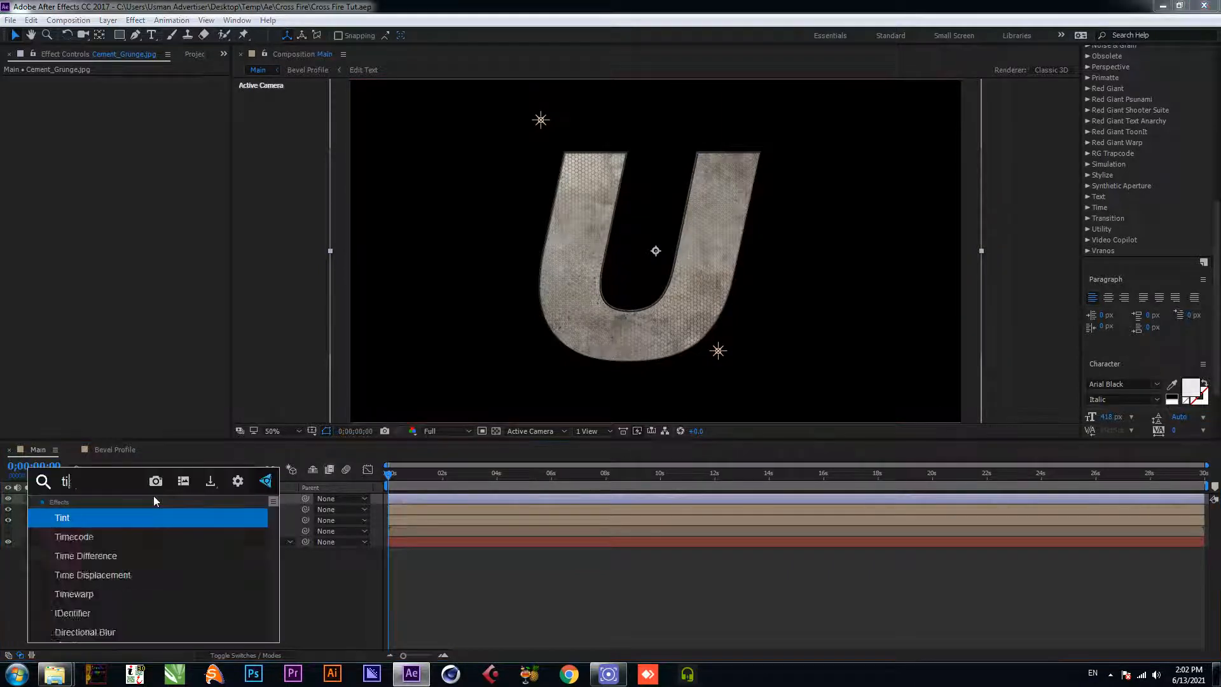
{"action": "type", "text": "nt"}
{"action": "left_click", "coordinate": [139, 518]}
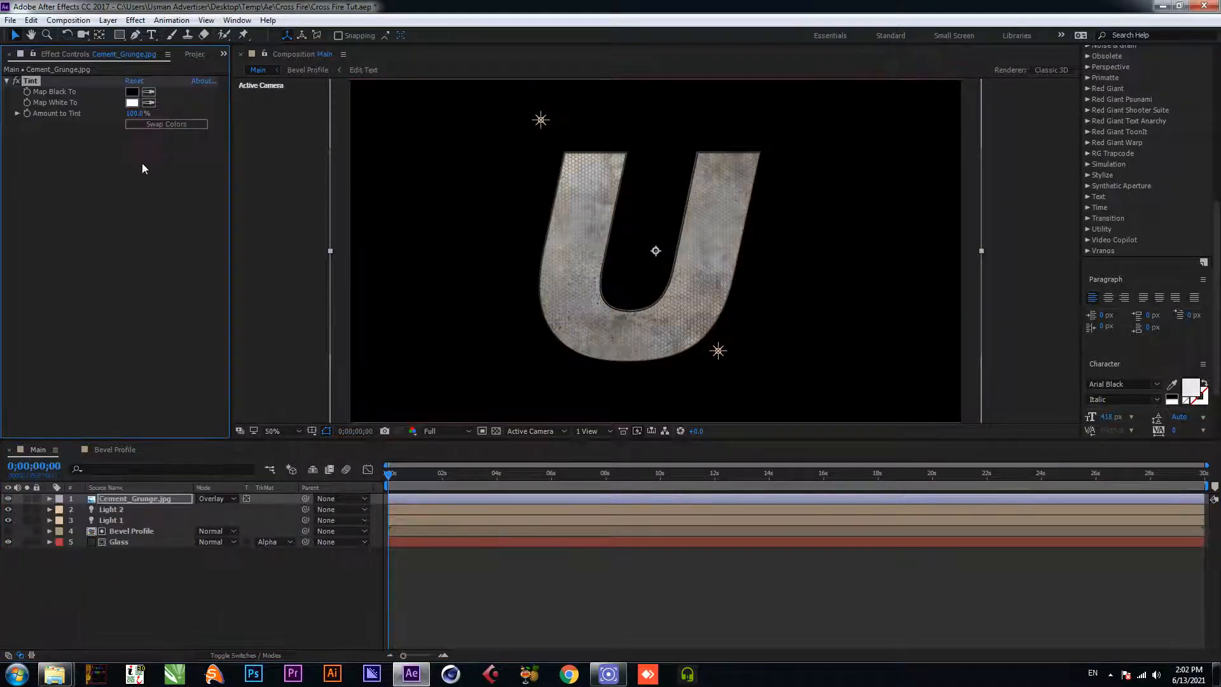
{"action": "key", "text": "ctrl+s"}
Step: Set the opacity of the tinted Cement_Grunge.jpg layer in the Main composition to 50%
{"action": "key", "text": "t"}
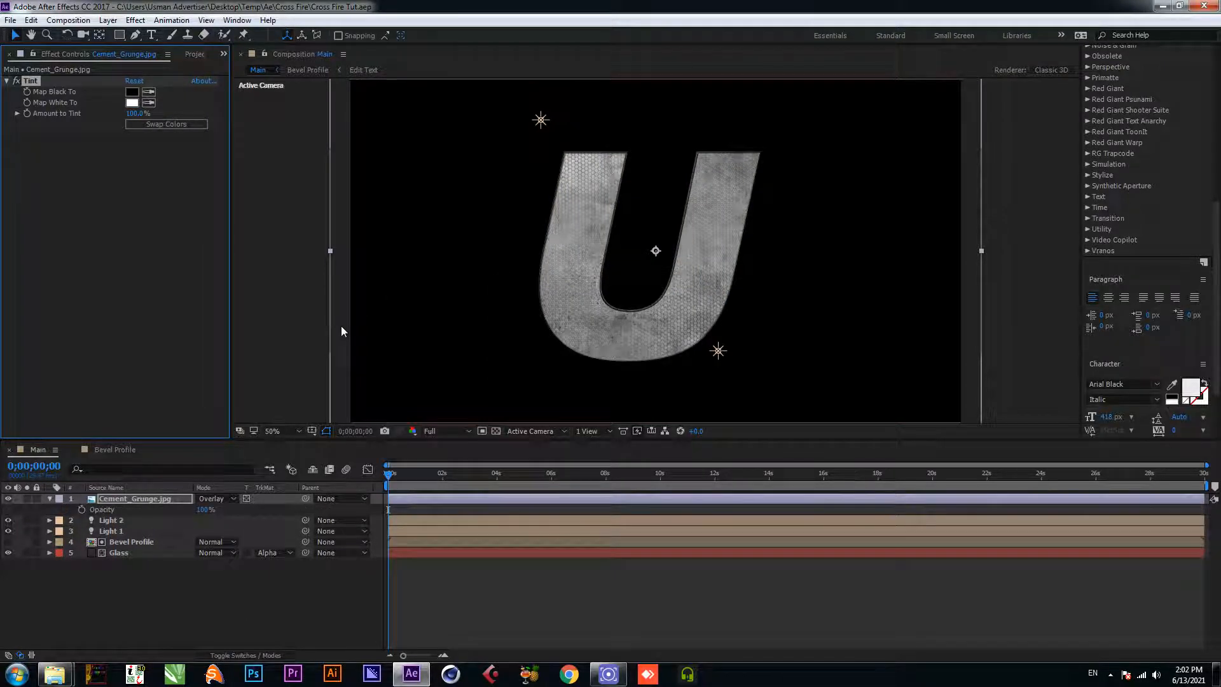
{"action": "left_click", "coordinate": [208, 509]}
{"action": "type", "text": "50"}
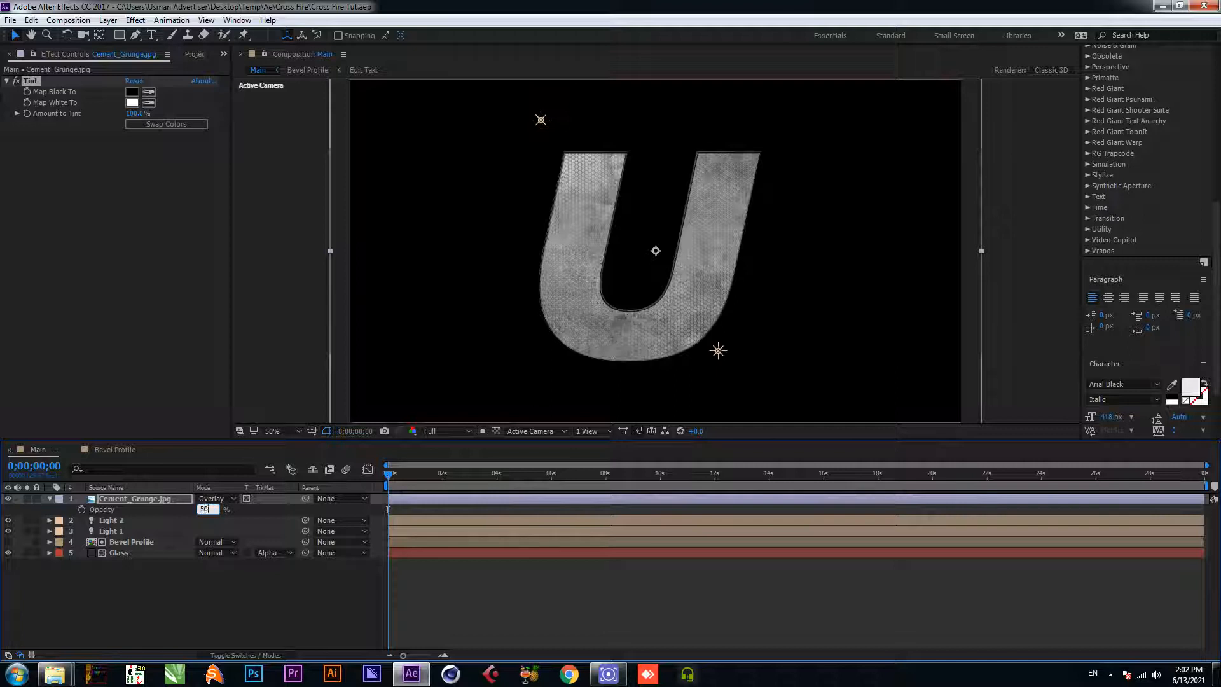
{"action": "key", "text": "Return"}
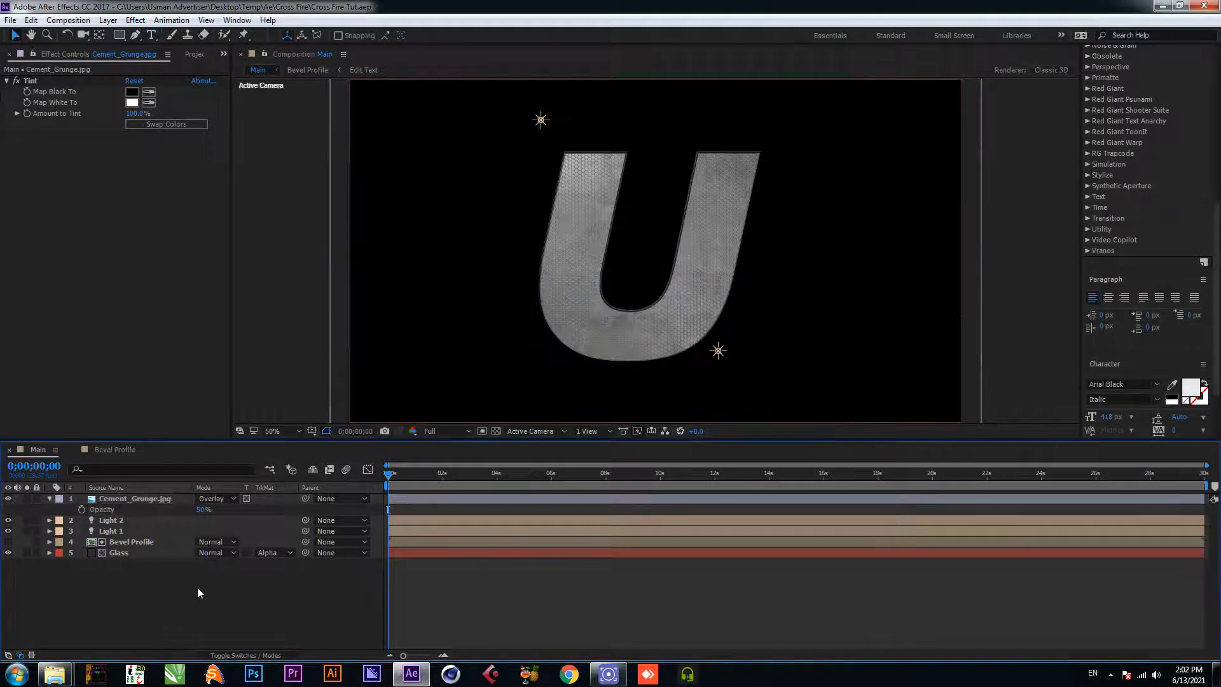
Step: Pre-compose all layers of the Main composition into a new composition named Title Look
{"action": "left_click_drag", "start_coordinate": [222, 590], "coordinate": [116, 499]}
{"action": "right_click", "coordinate": [116, 499]}
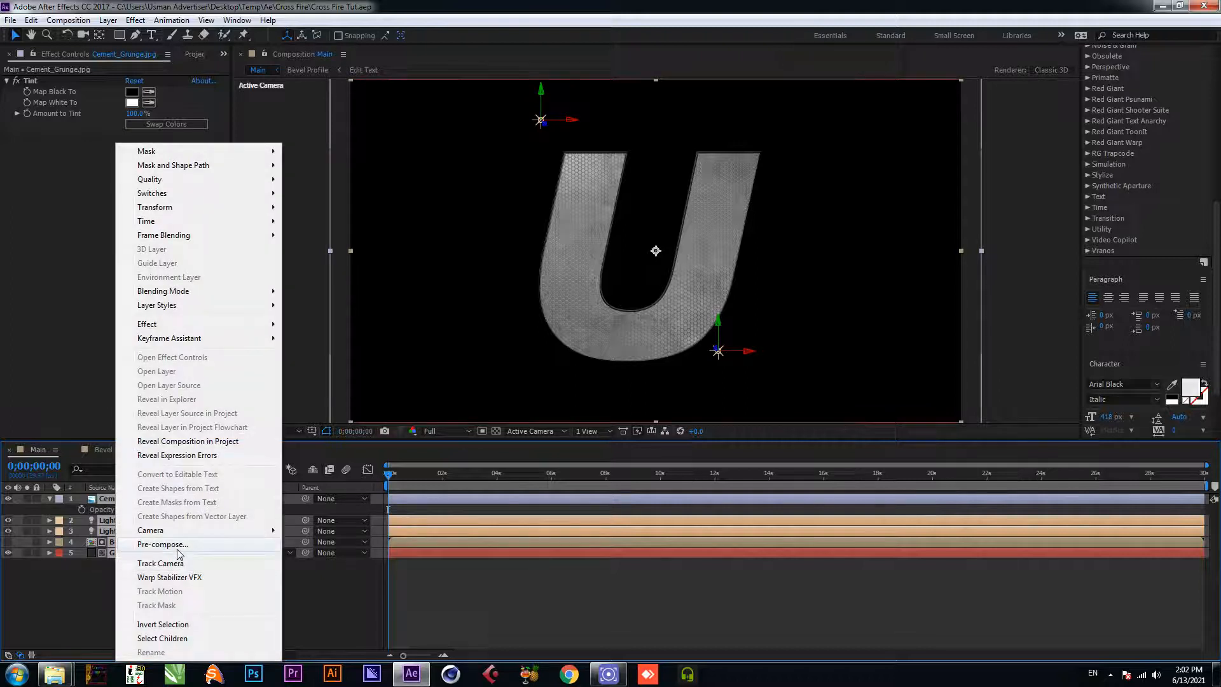
{"action": "left_click", "coordinate": [178, 546]}
{"action": "type", "text": "Title Loo"}
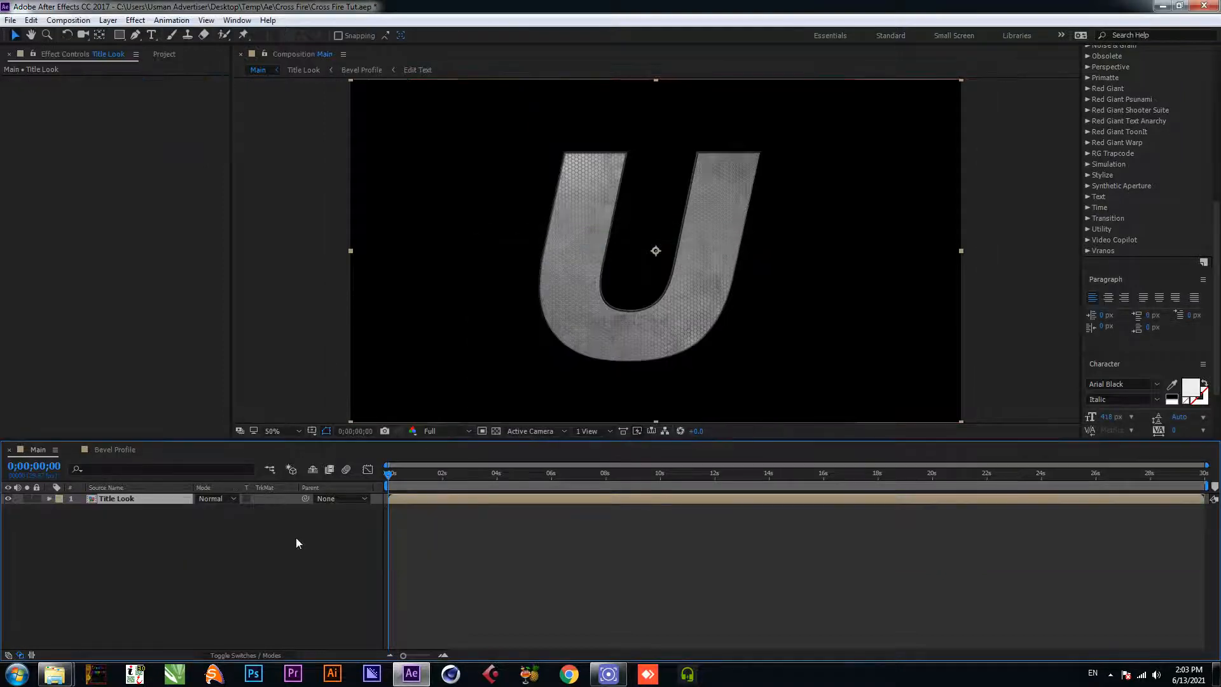
Step: Duplicate the Title Look layer in the Main composition and save the project
{"action": "left_click", "coordinate": [311, 507]}
{"action": "left_click", "coordinate": [125, 498]}
{"action": "left_click", "coordinate": [31, 20]}
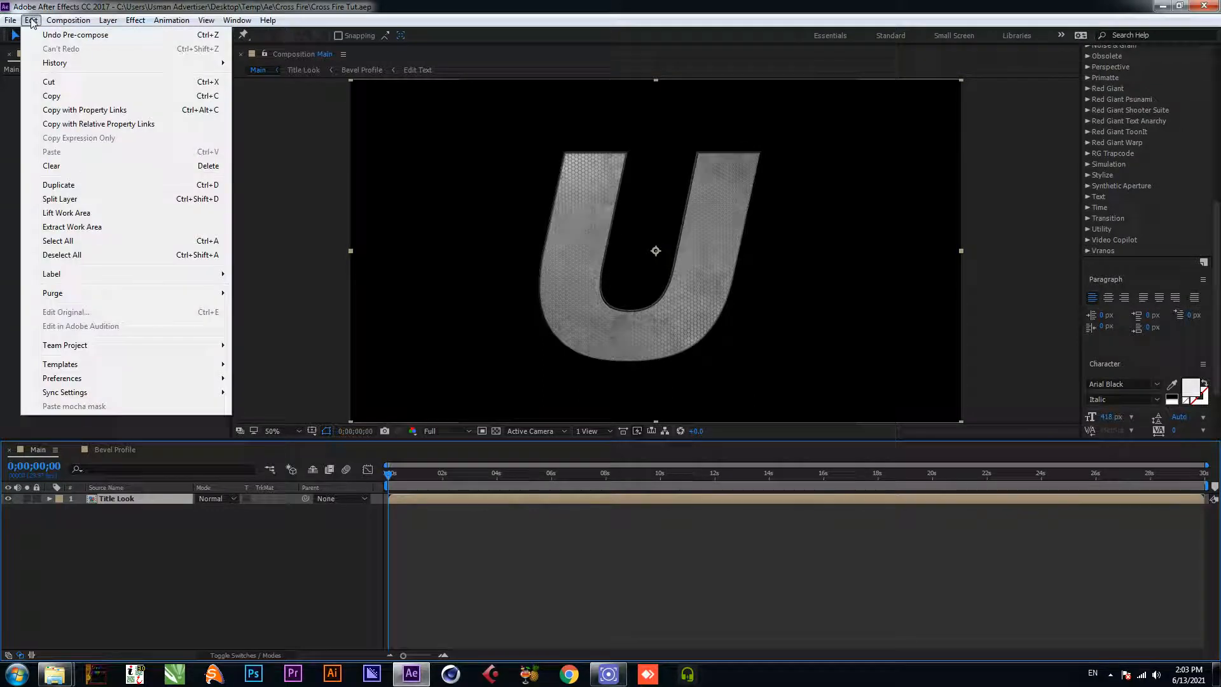
{"action": "left_click", "coordinate": [75, 185]}
{"action": "left_click", "coordinate": [147, 535]}
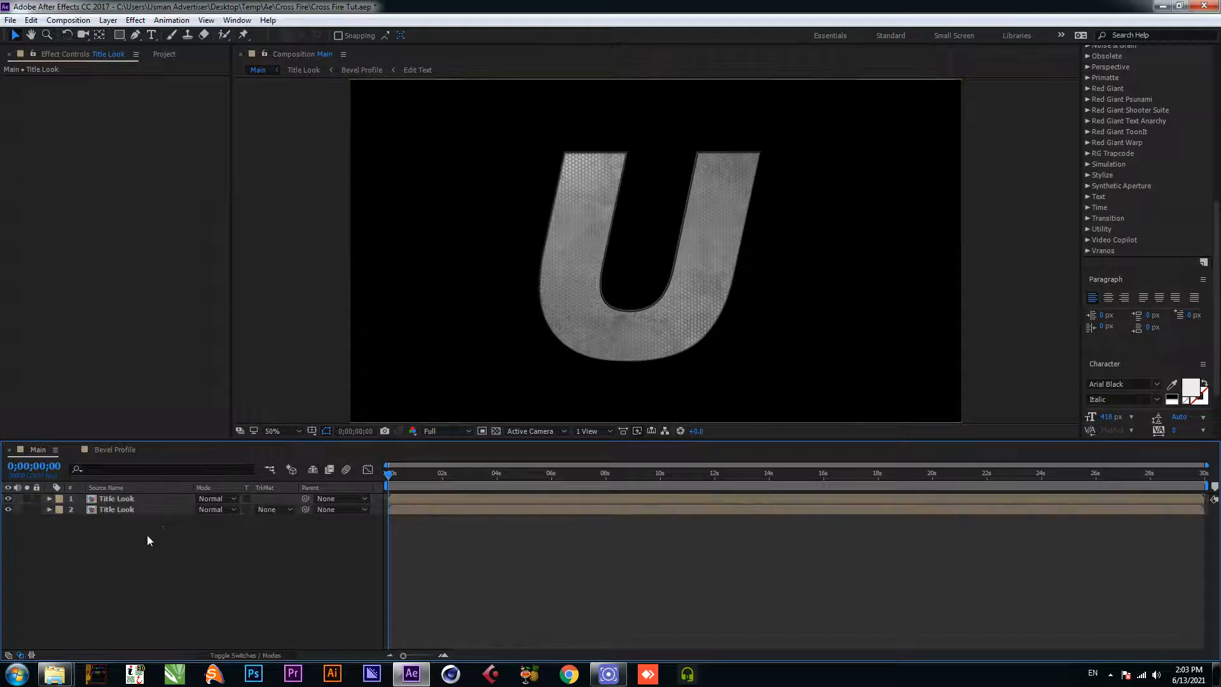
{"action": "key", "text": "ctrl+s"}
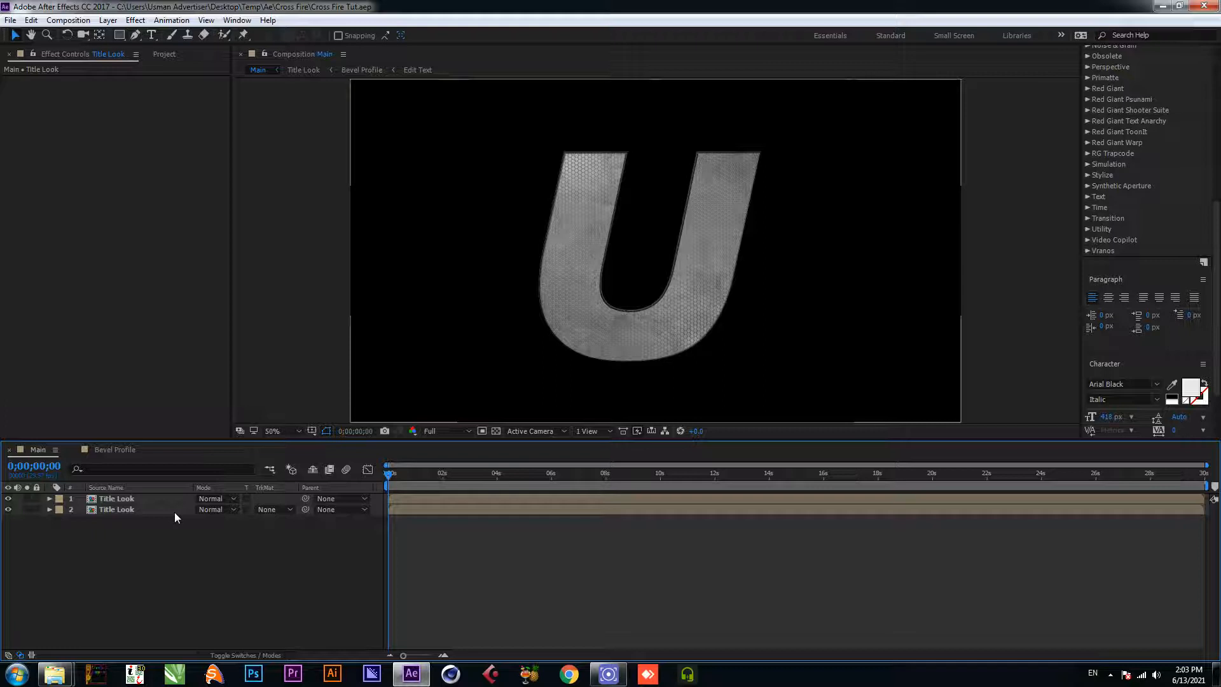
Step: Apply the CC Radial Blur effect to the lower Title Look layer
{"action": "left_click", "coordinate": [140, 513]}
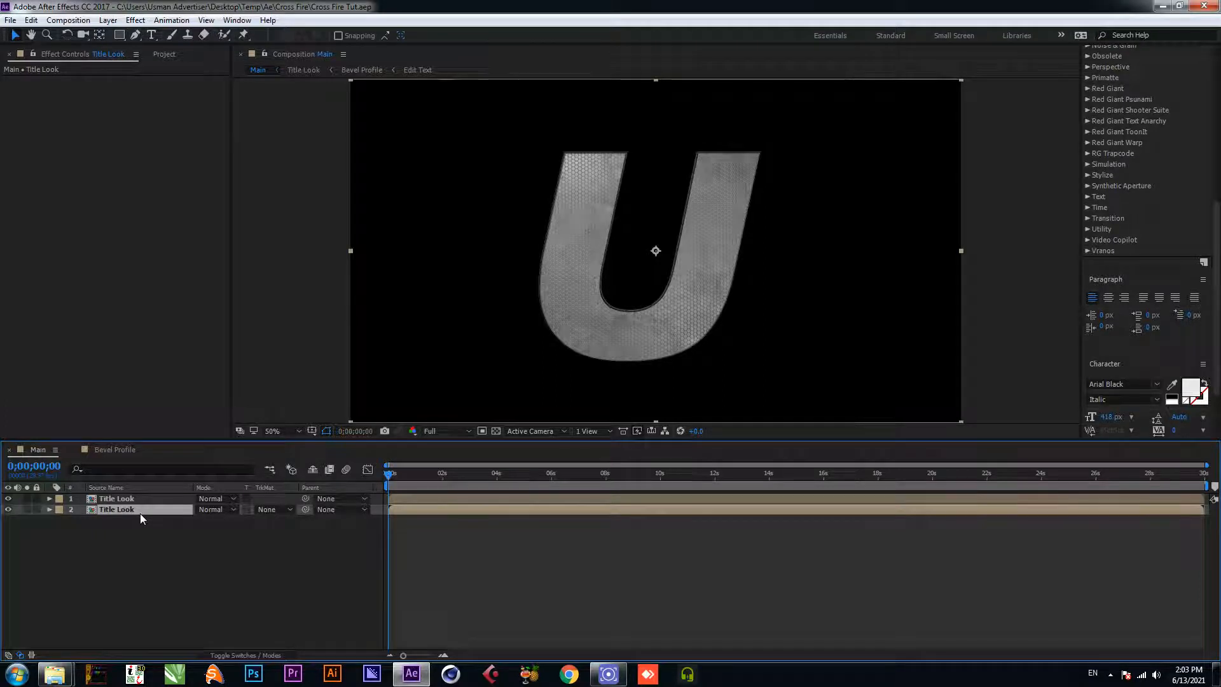
{"action": "key", "text": "ctrl+space"}
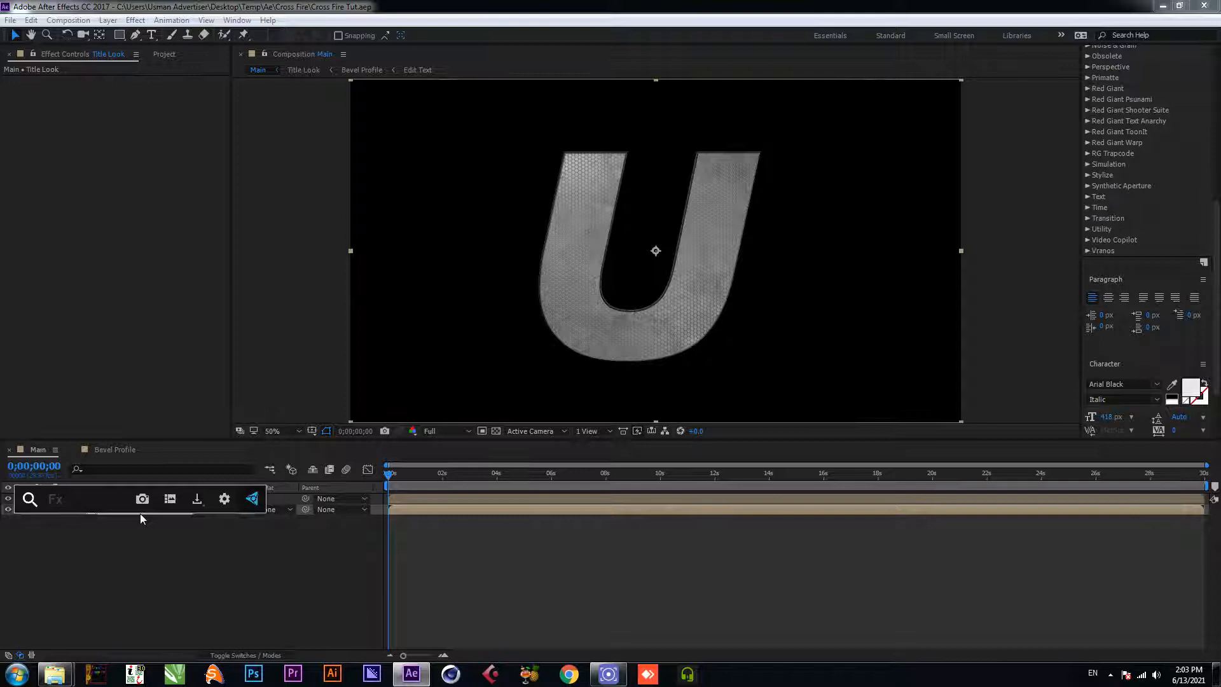
{"action": "type", "text": "radia"}
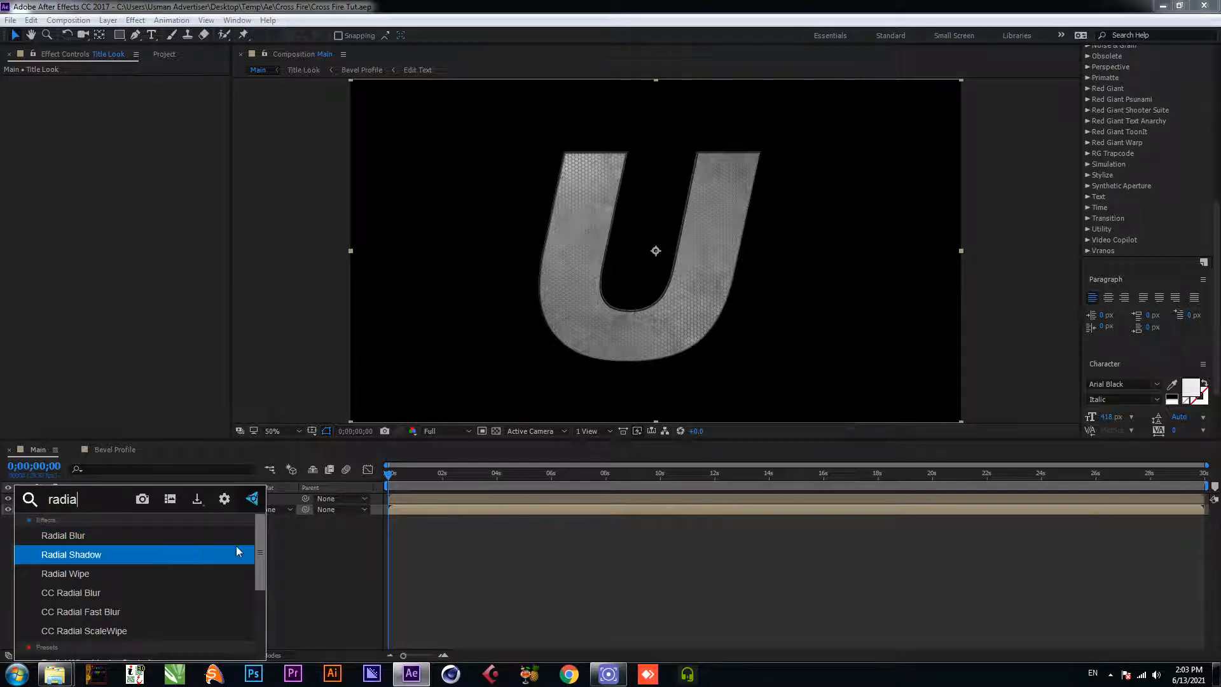
{"action": "mouse_move", "coordinate": [259, 545]}
{"action": "left_mouse_down"}
{"action": "mouse_move", "coordinate": [266, 631]}
{"action": "mouse_move", "coordinate": [249, 551]}
{"action": "left_mouse_up"}
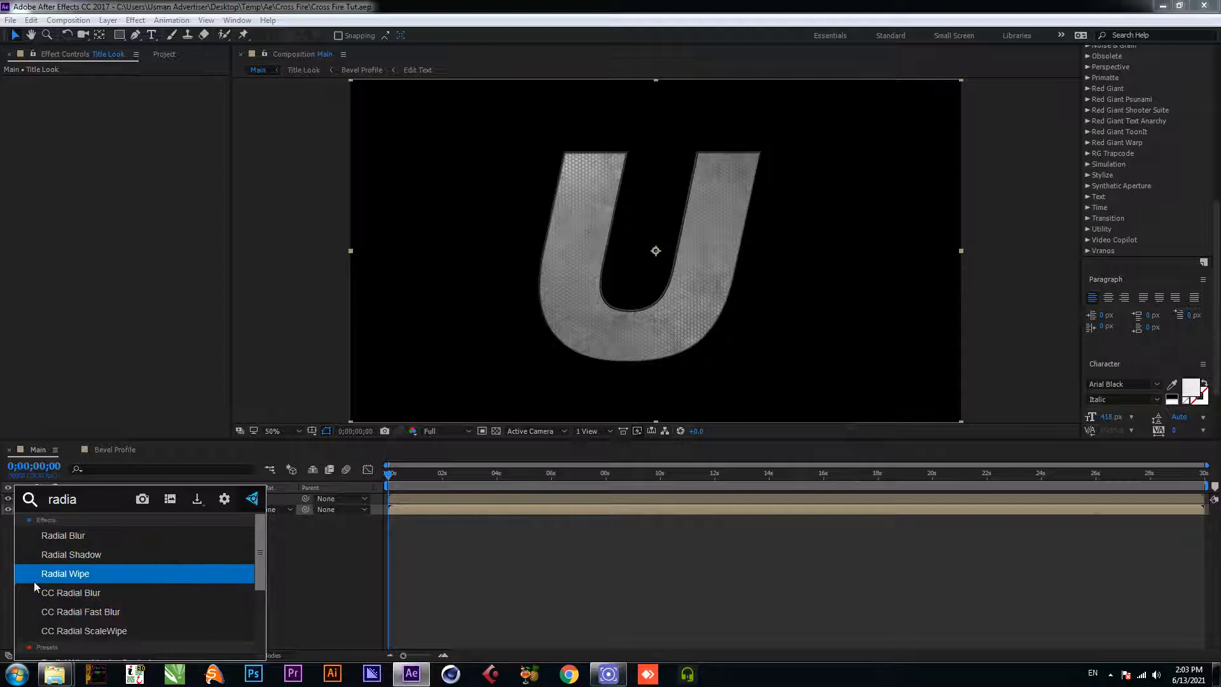
{"action": "left_click", "coordinate": [100, 594]}
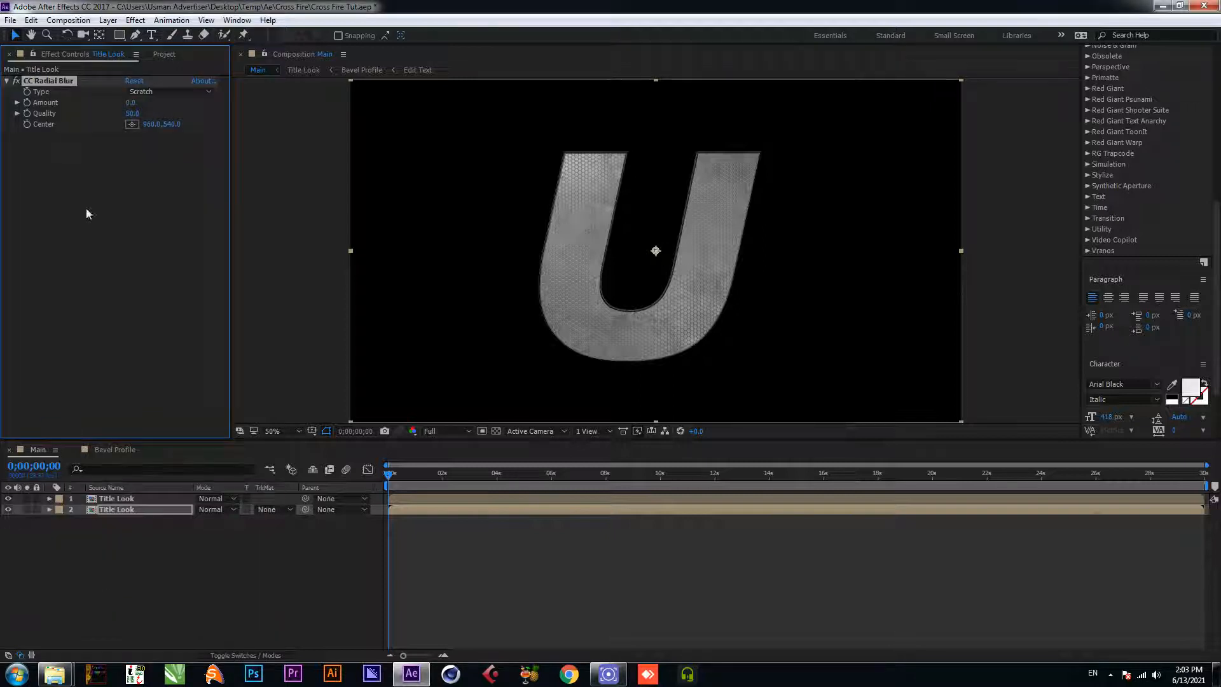
Step: Set the lower Title Look layer's CC Radial Blur type to Fading Zoom and its amount to -20
{"action": "left_click", "coordinate": [147, 91]}
{"action": "left_click", "coordinate": [157, 120]}
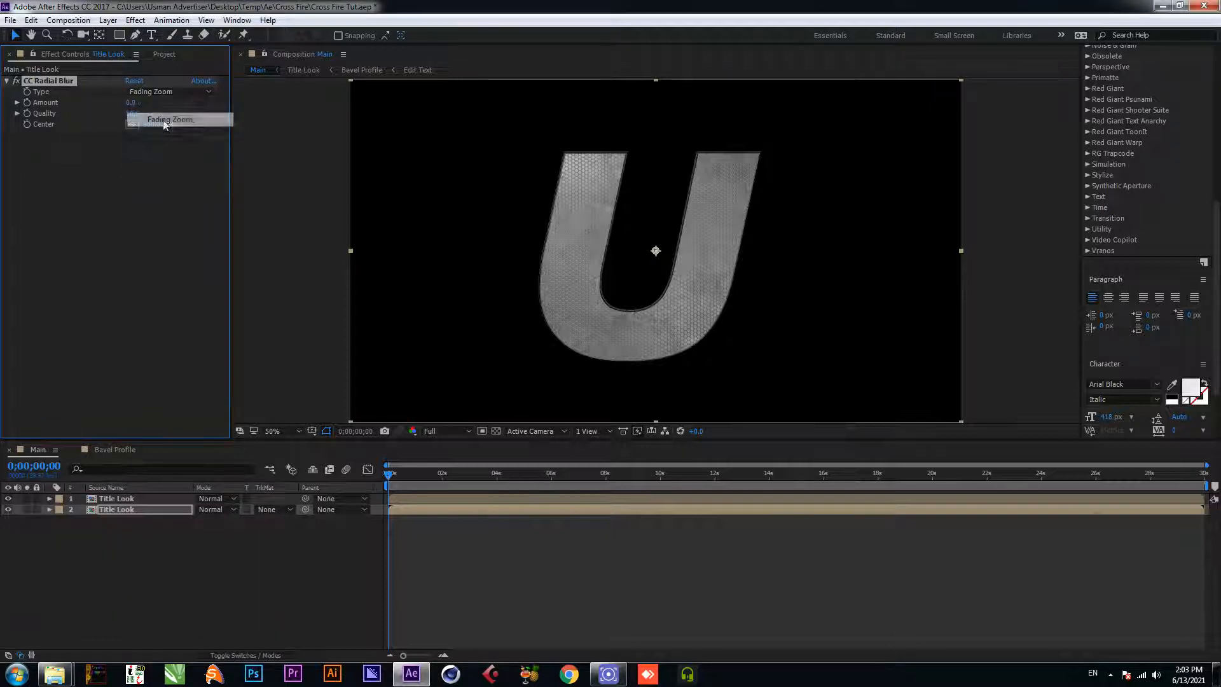
{"action": "left_click", "coordinate": [130, 103]}
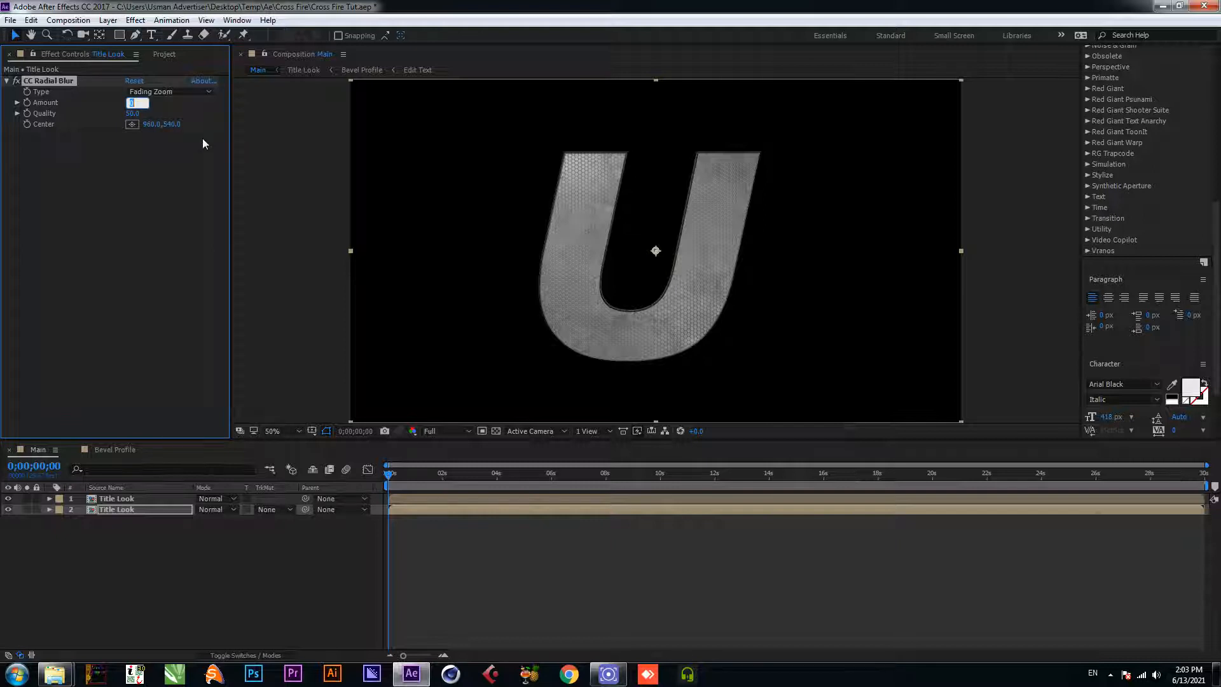
{"action": "type", "text": "-20"}
{"action": "key", "text": "Return"}
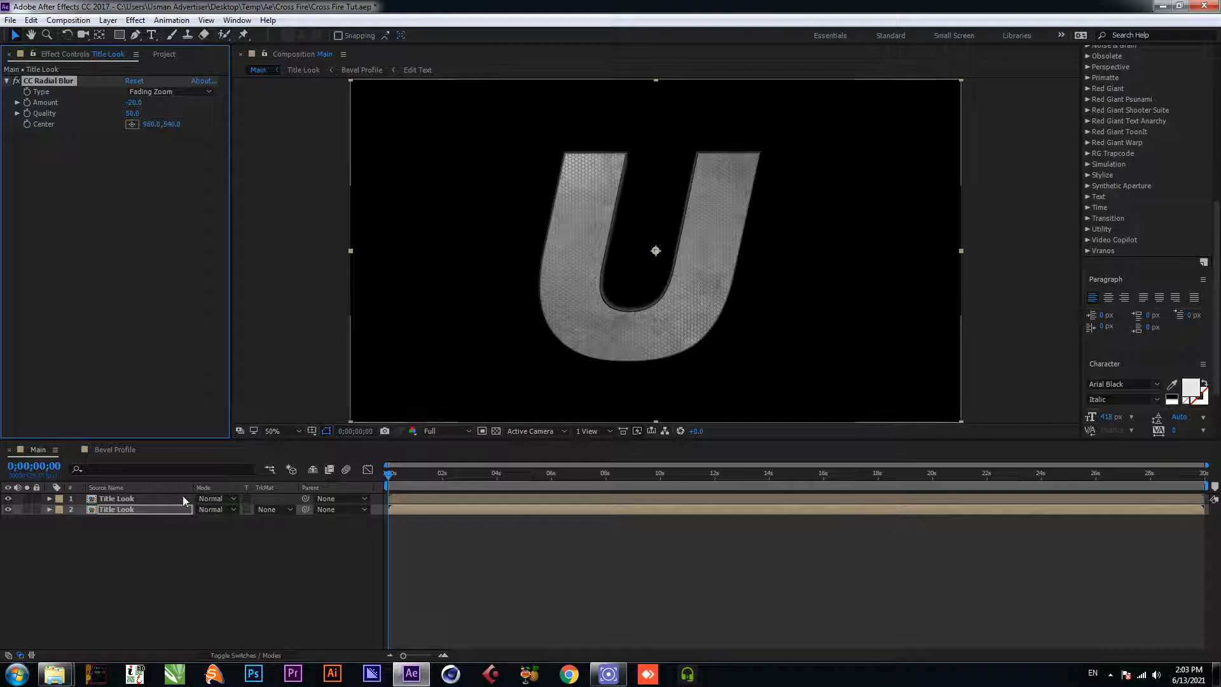
Step: Apply the Curves effect to the lower Title Look layer below its radial blur
{"action": "left_click", "coordinate": [154, 508]}
{"action": "left_click", "coordinate": [154, 506]}
{"action": "key", "text": "ctrl+space"}
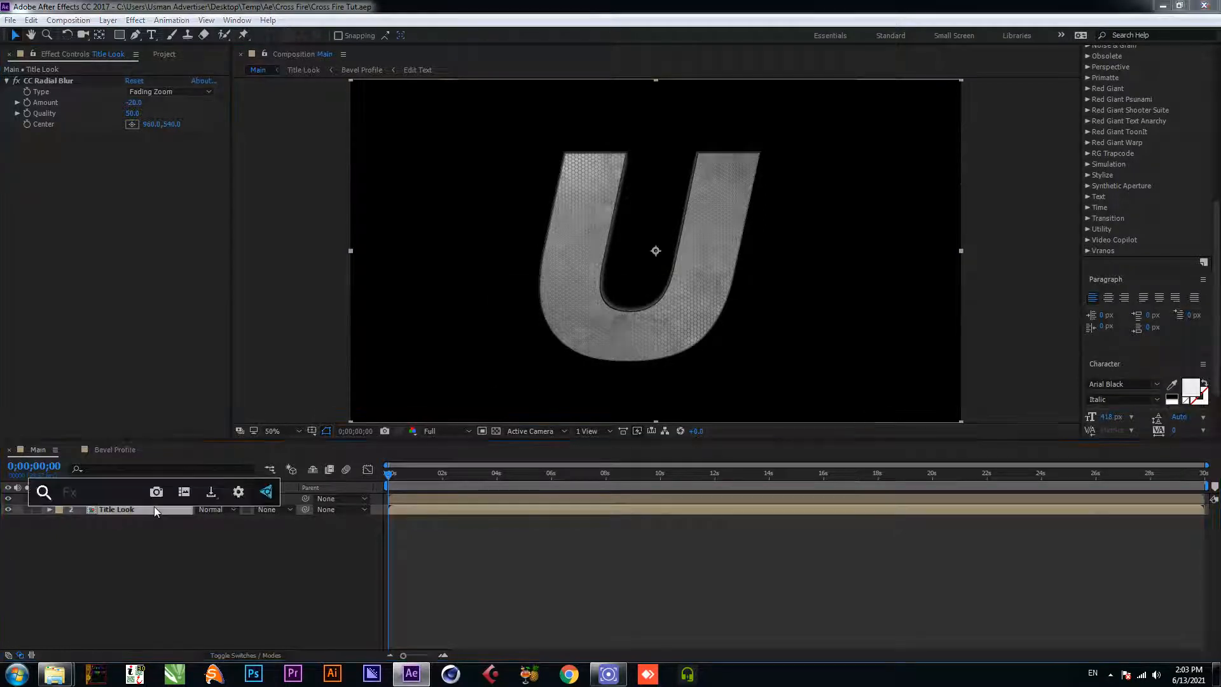
{"action": "type", "text": "curv"}
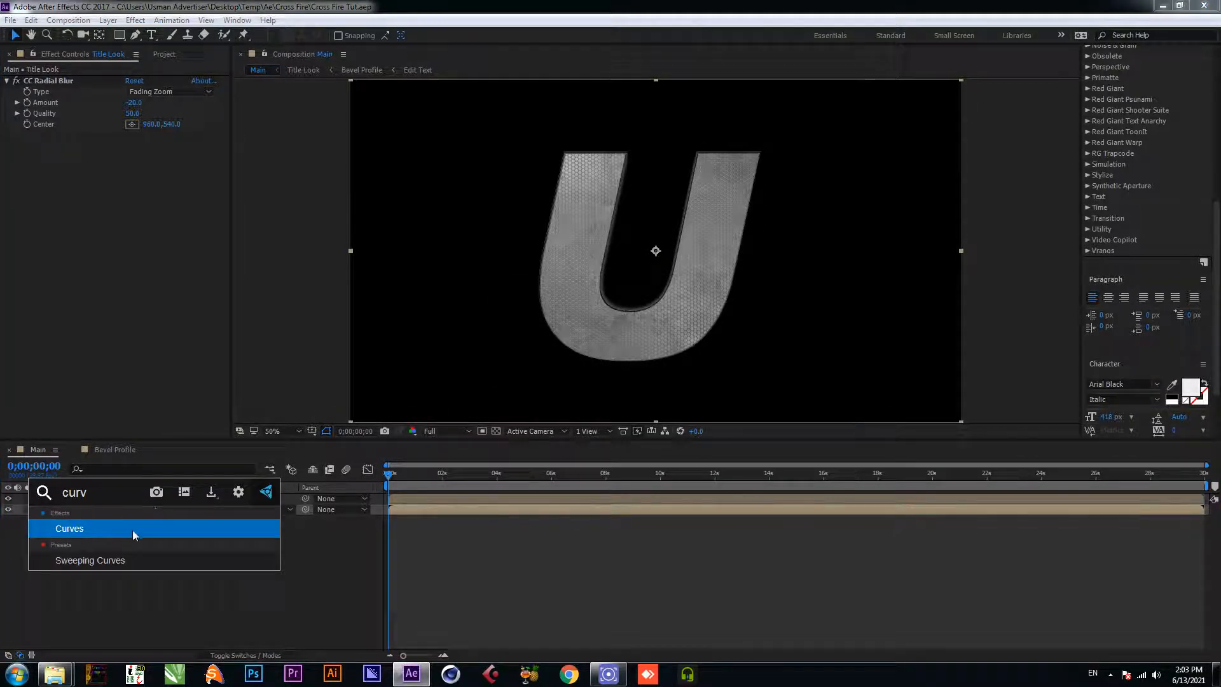
{"action": "left_click", "coordinate": [132, 529]}
Step: Turn on the transparency grid and steepen the Curves effect's Alpha channel by pulling its white endpoint almost to the far left
{"action": "left_click", "coordinate": [180, 144]}
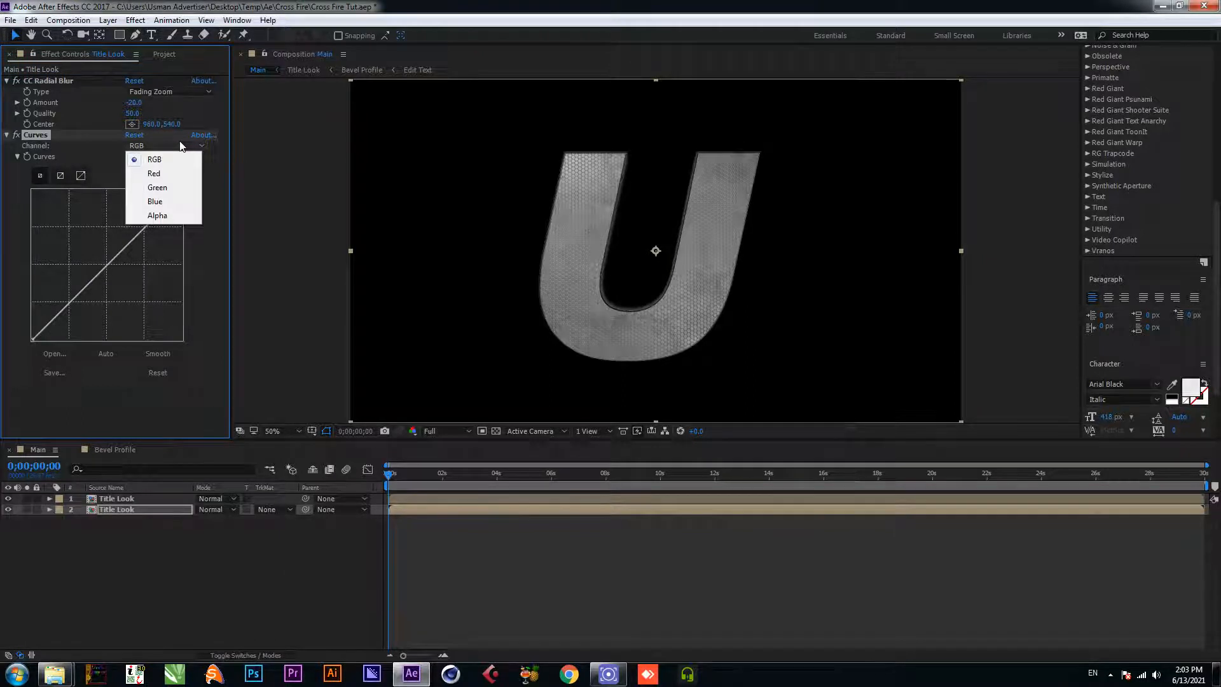
{"action": "left_click", "coordinate": [158, 215]}
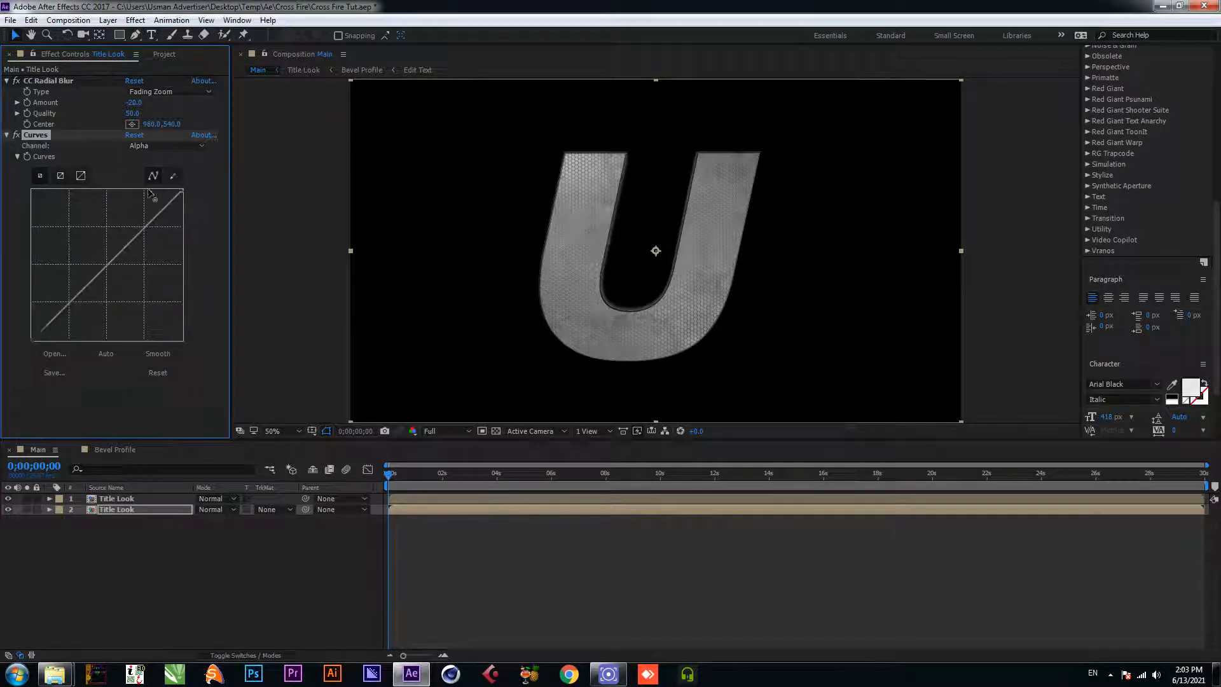
{"action": "left_click", "coordinate": [495, 431]}
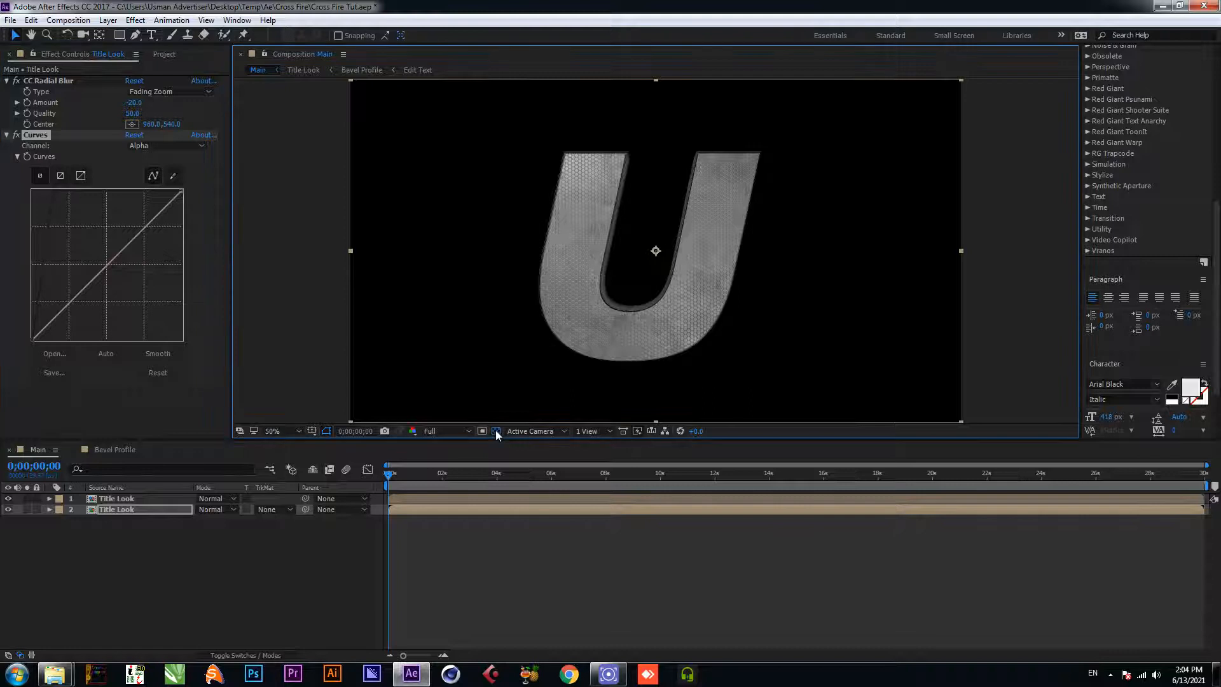
{"action": "mouse_move", "coordinate": [53, 192]}
{"action": "left_mouse_down"}
{"action": "mouse_move", "coordinate": [150, 196]}
{"action": "mouse_move", "coordinate": [45, 191]}
{"action": "left_mouse_up"}
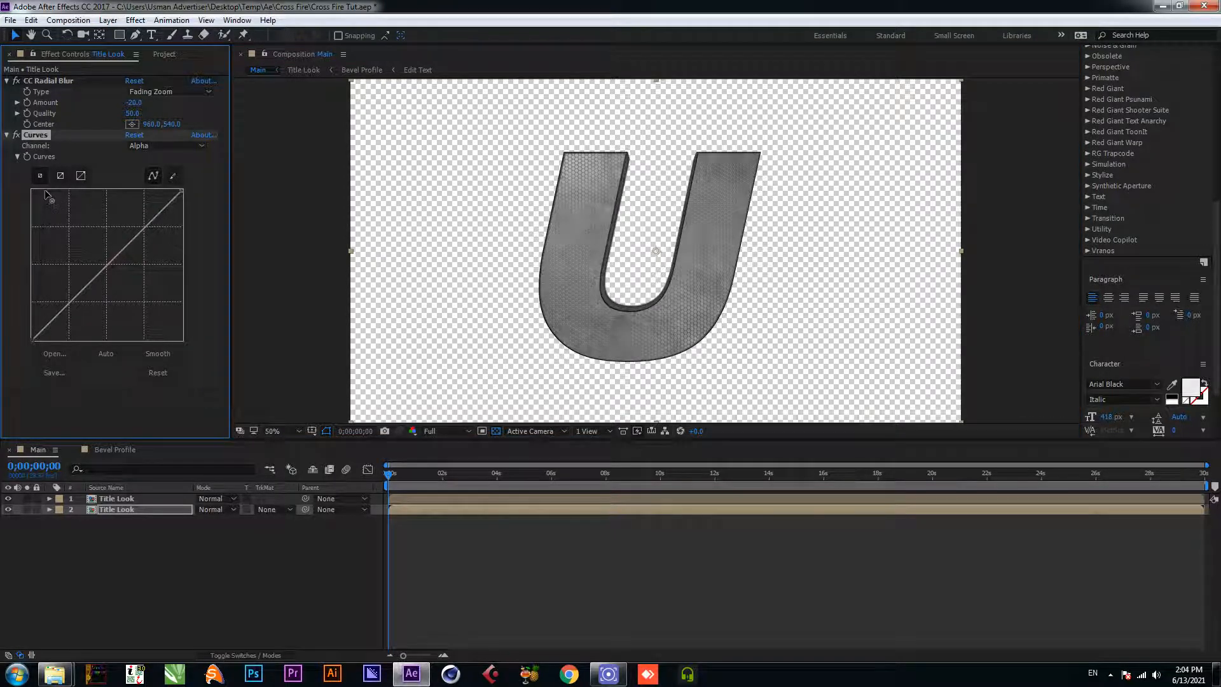
Step: Darken the extrusion by lowering the RGB curve's white endpoint to about one third of the graph height, and save
{"action": "left_click", "coordinate": [169, 144]}
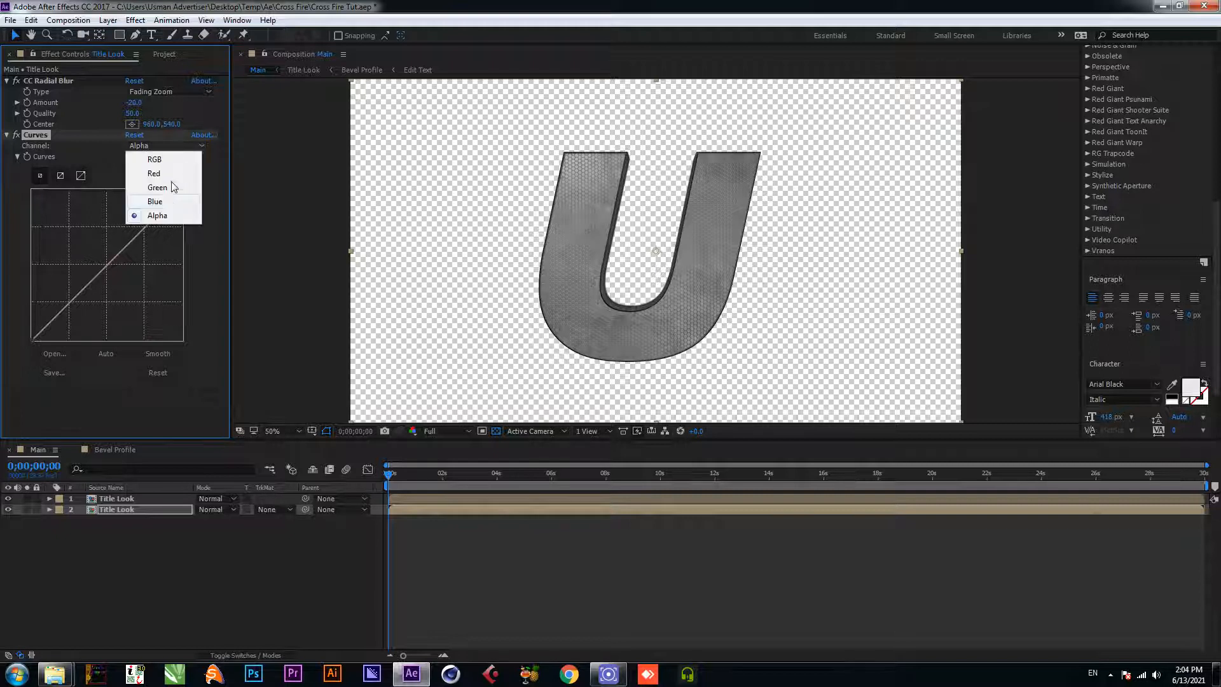
{"action": "left_click", "coordinate": [152, 158]}
{"action": "left_click_drag", "start_coordinate": [184, 192], "coordinate": [184, 293]}
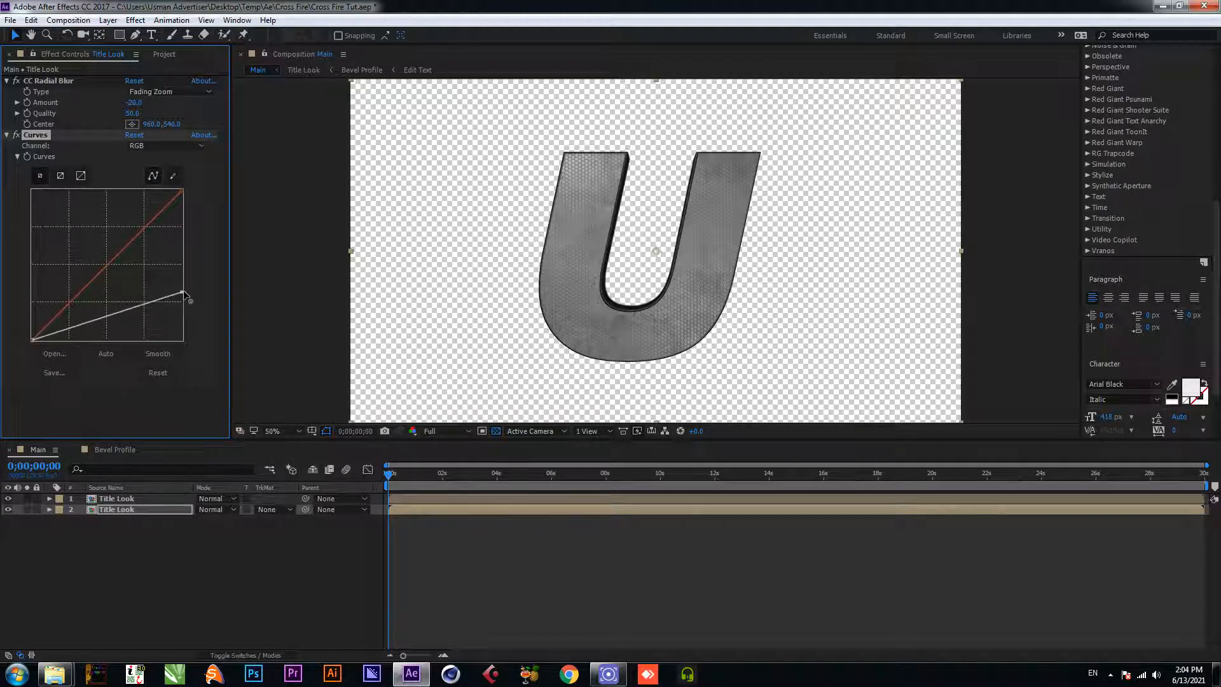
{"action": "left_click", "coordinate": [204, 607]}
{"action": "key", "text": "ctrl+s"}
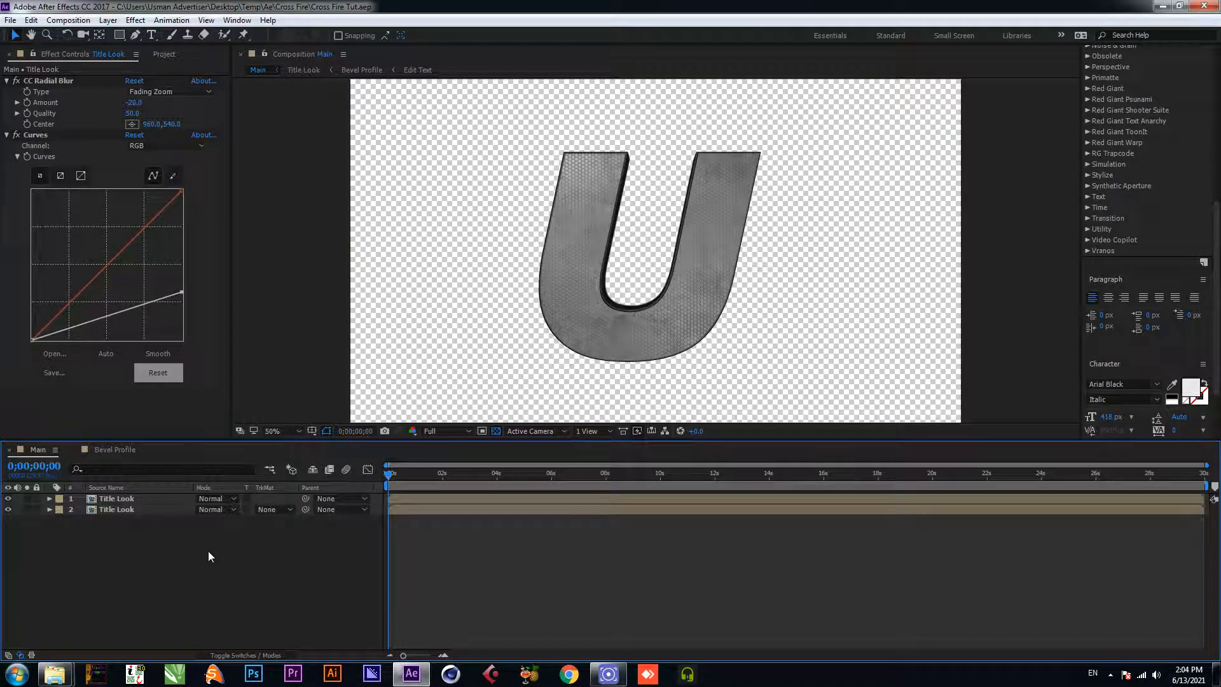
Step: Pre-compose both Title Look layers in the Main composition into a new composition named Type
{"action": "left_click_drag", "start_coordinate": [208, 556], "coordinate": [66, 494]}
{"action": "right_click", "coordinate": [114, 500]}
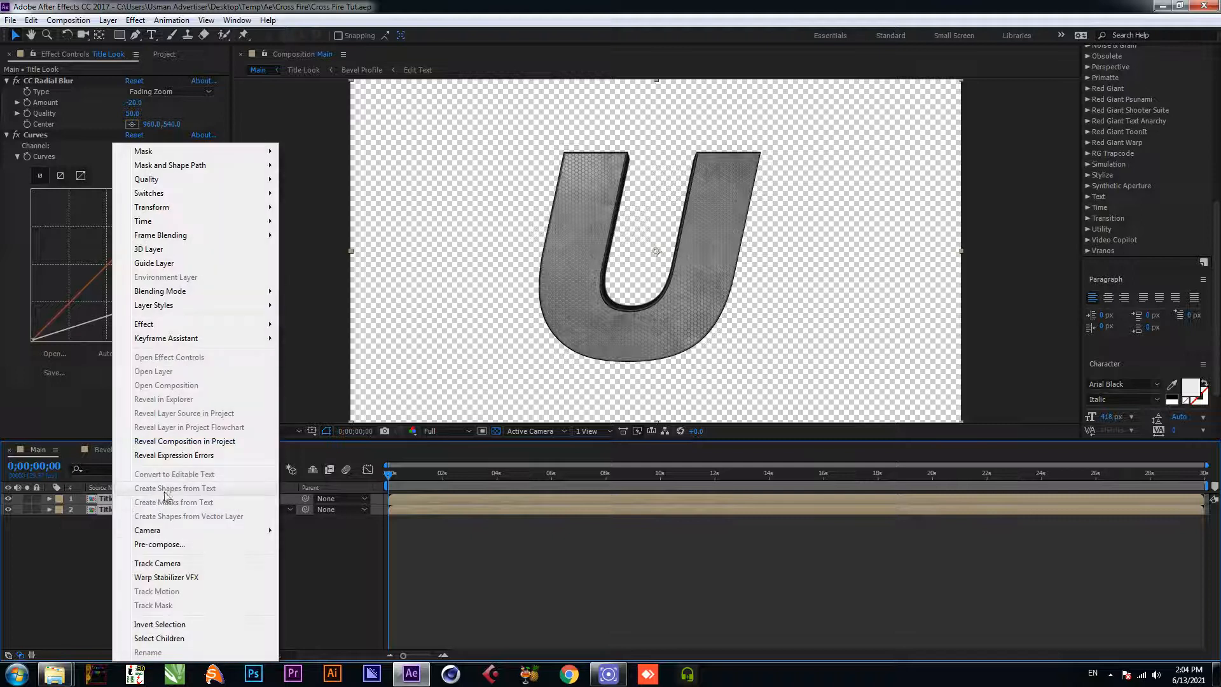
{"action": "left_click", "coordinate": [160, 544]}
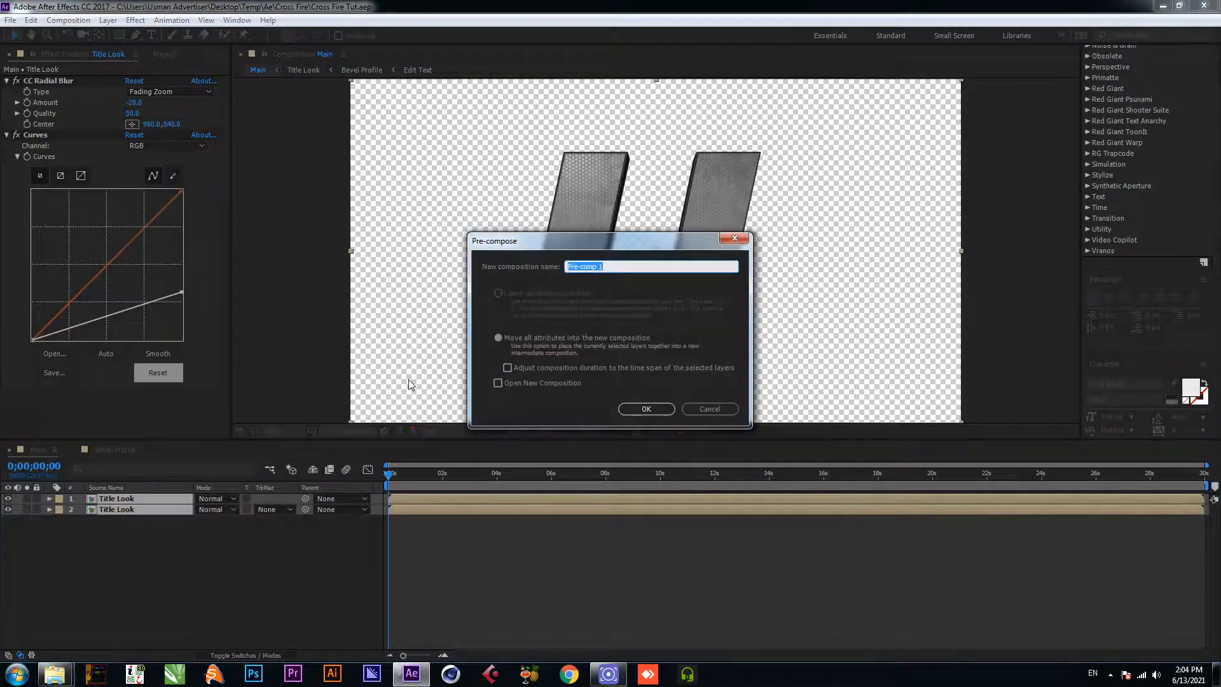
{"action": "type", "text": "Type"}
{"action": "key", "text": "Return"}
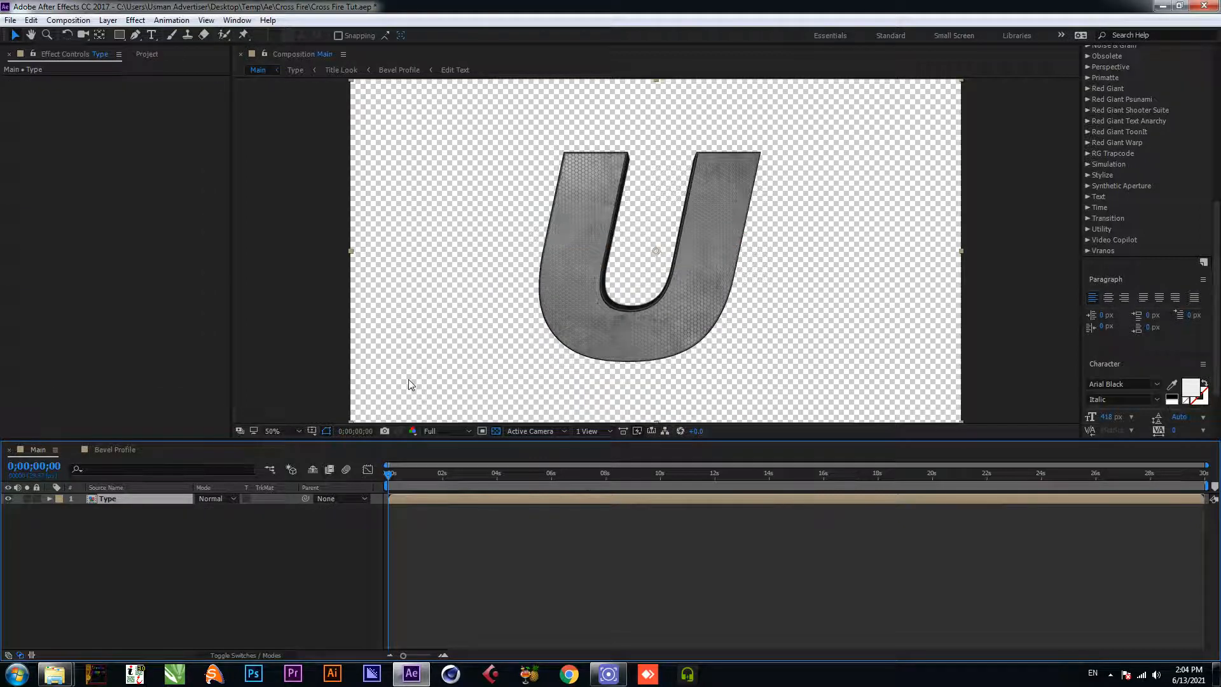
Step: Create a solid named Slice with a height of 100 px in the Main composition
{"action": "right_click", "coordinate": [188, 575]}
{"action": "mouse_move", "coordinate": [318, 448]}
{"action": "left_click", "coordinate": [374, 481]}
{"action": "type", "text": "Slice"}
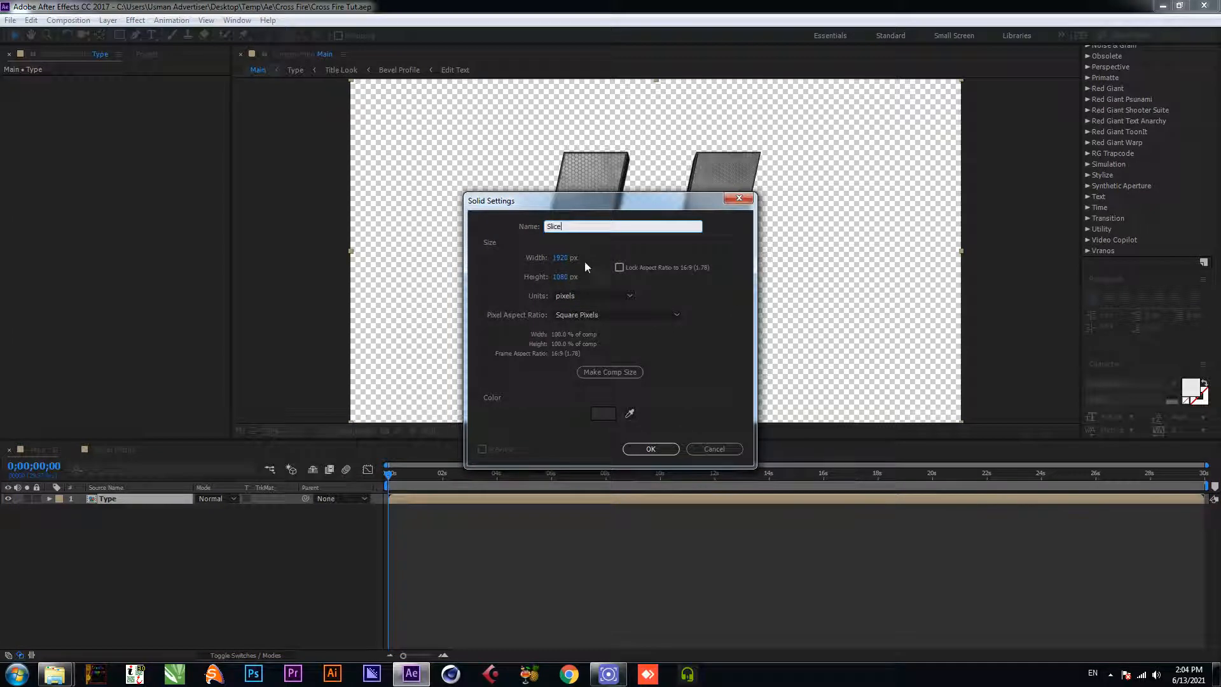
{"action": "left_click", "coordinate": [592, 277]}
{"action": "type", "text": "100"}
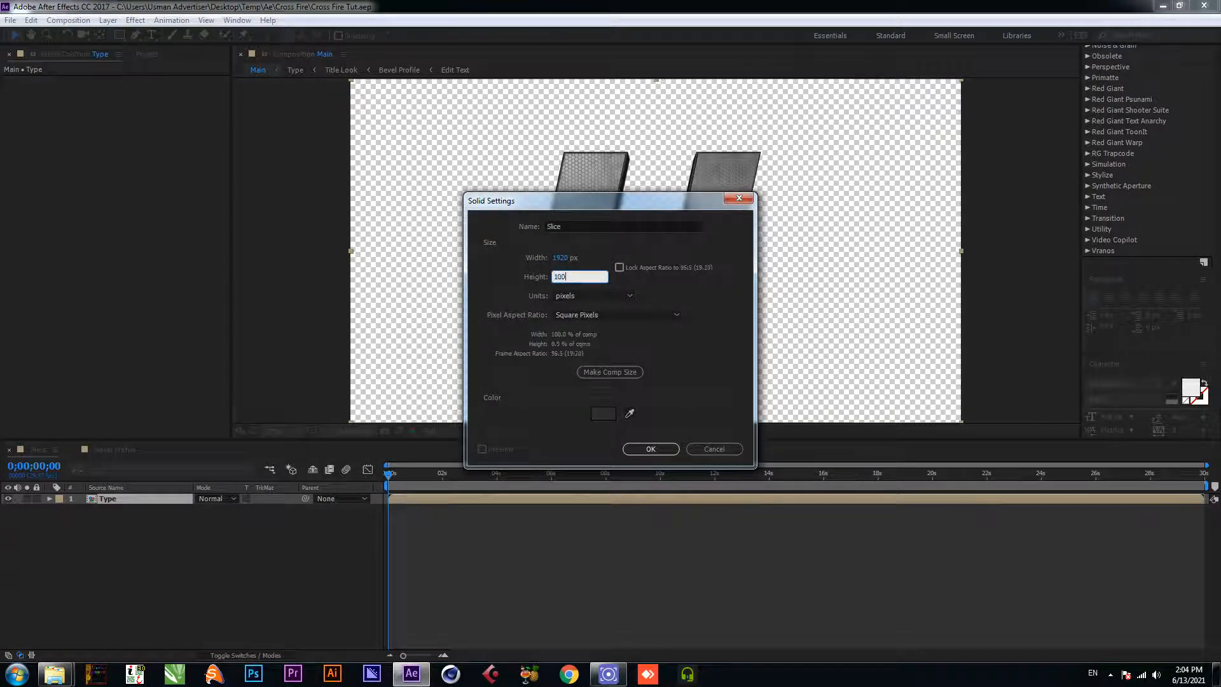
{"action": "key", "text": "Return"}
{"action": "left_click", "coordinate": [204, 539]}
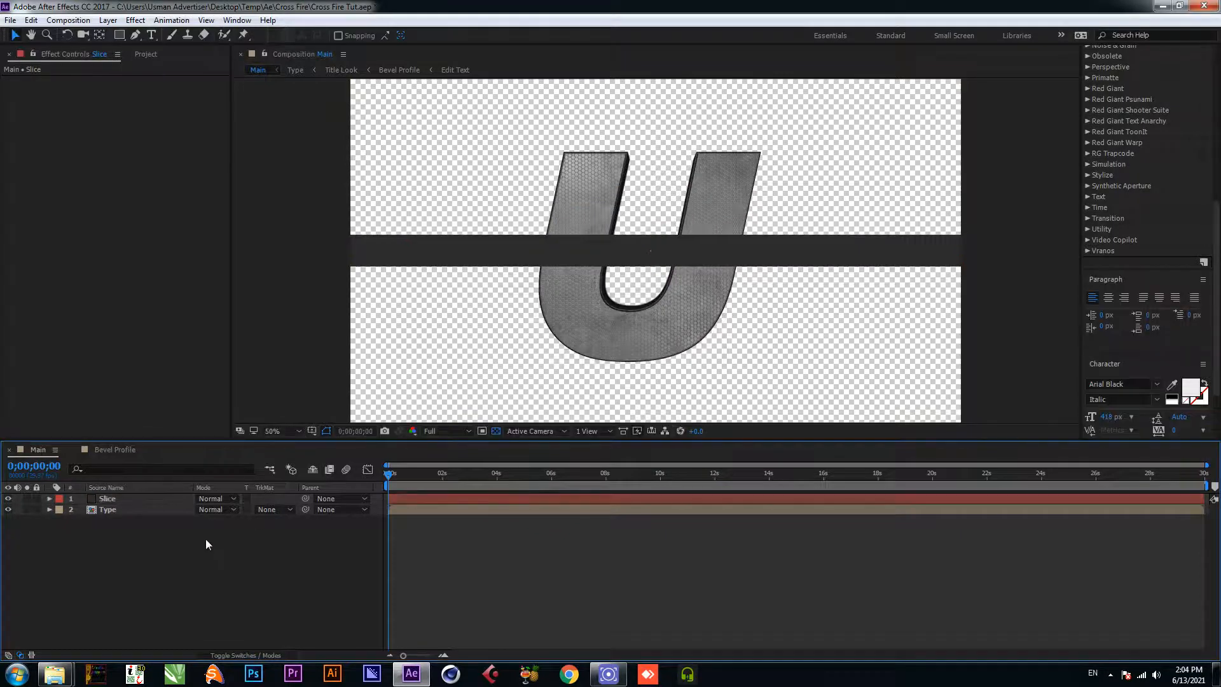
Step: Pre-compose the Slice solid into a new composition named Slice Comp, moving all attributes
{"action": "right_click", "coordinate": [119, 500]}
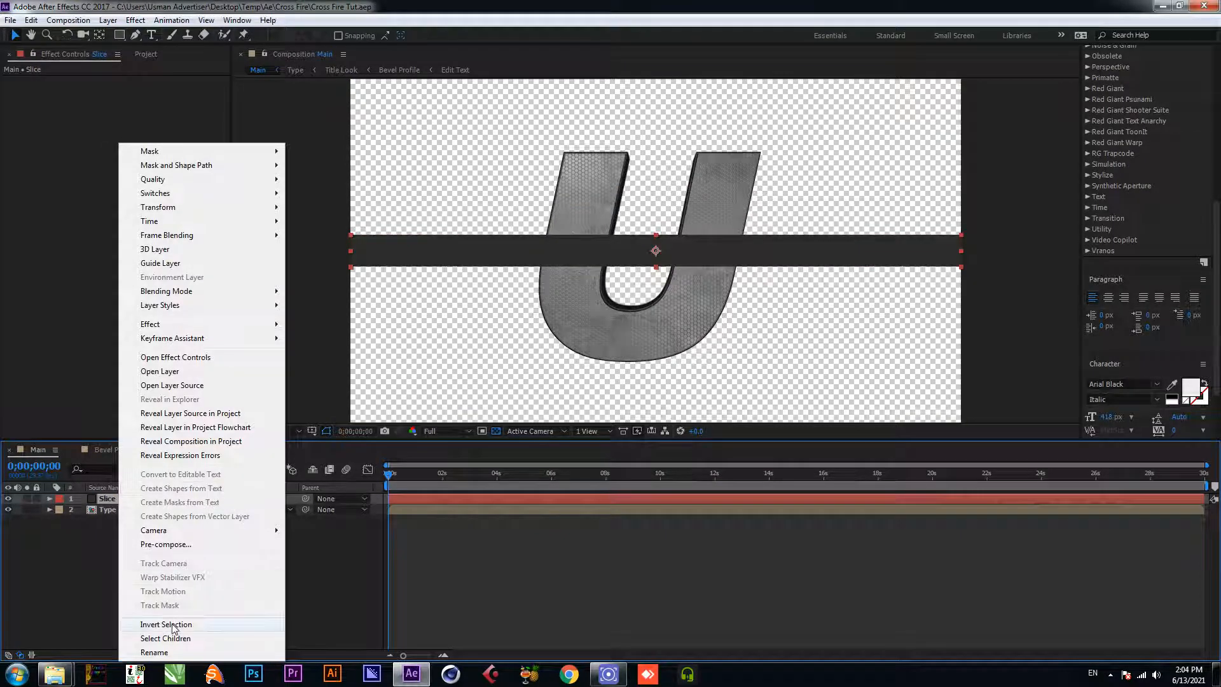
{"action": "left_click", "coordinate": [167, 544]}
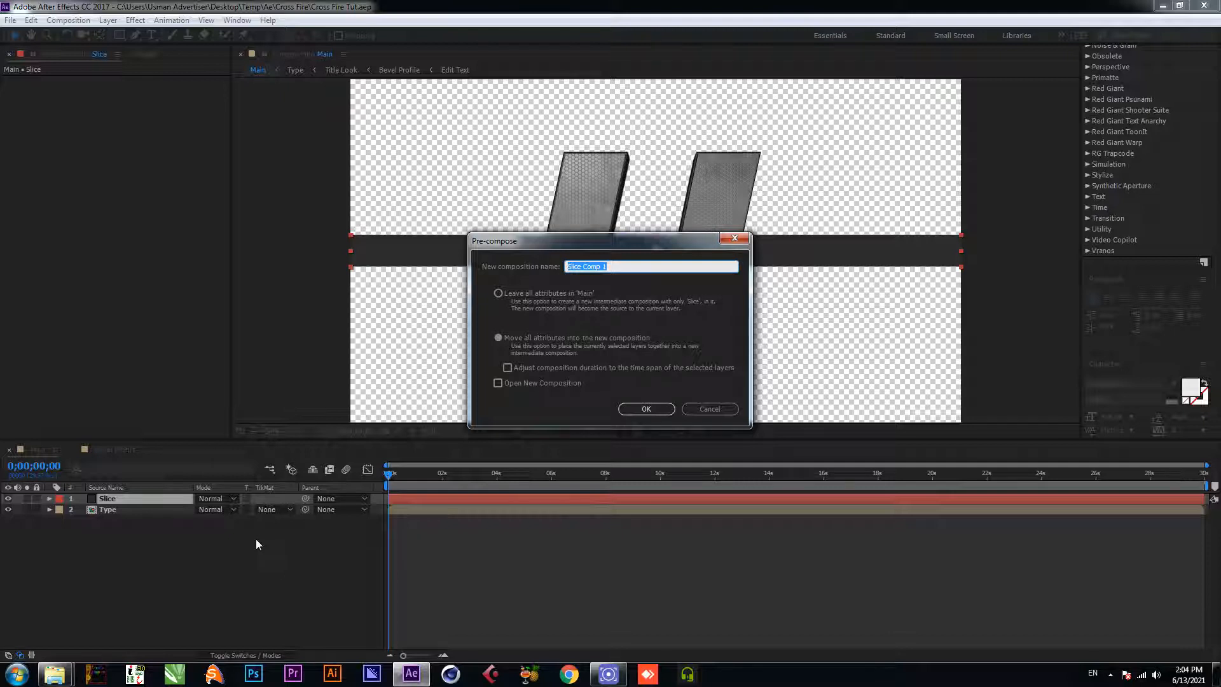
{"action": "type", "text": "Slice Comp"}
{"action": "key", "text": "Return"}
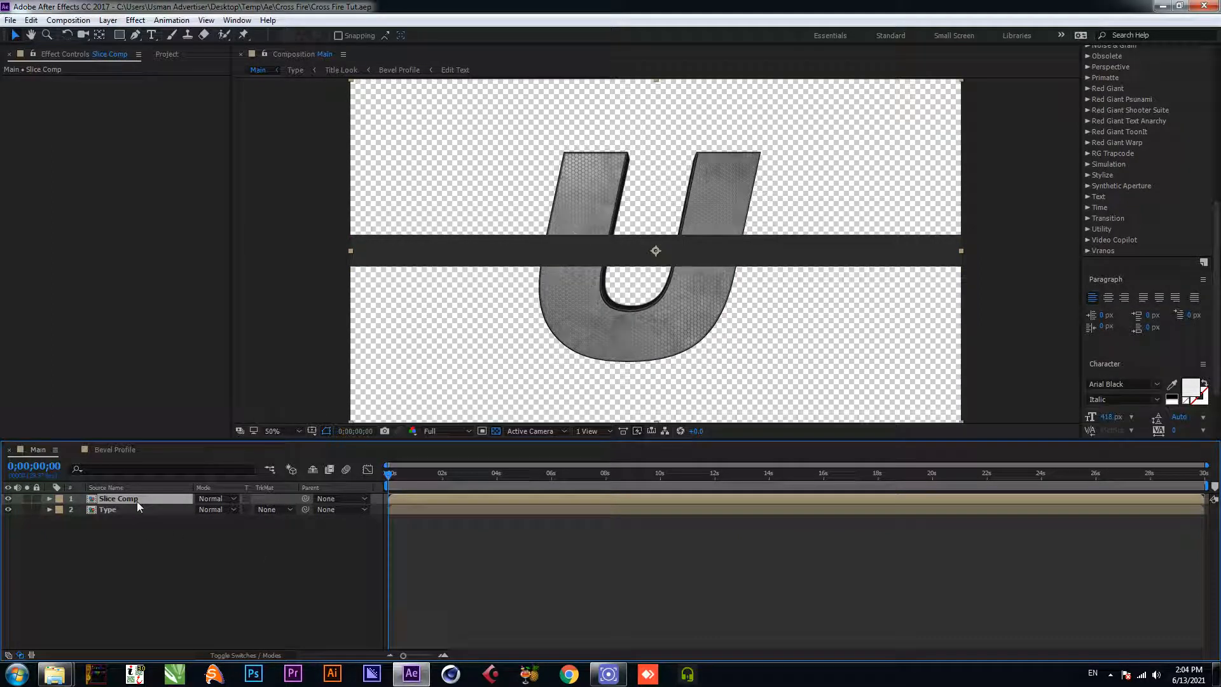
Step: Open Slice Comp, add a rectangular mask covering the full Slice layer, and reveal the mask's properties
{"action": "double_click", "coordinate": [136, 501]}
{"action": "left_click", "coordinate": [129, 498]}
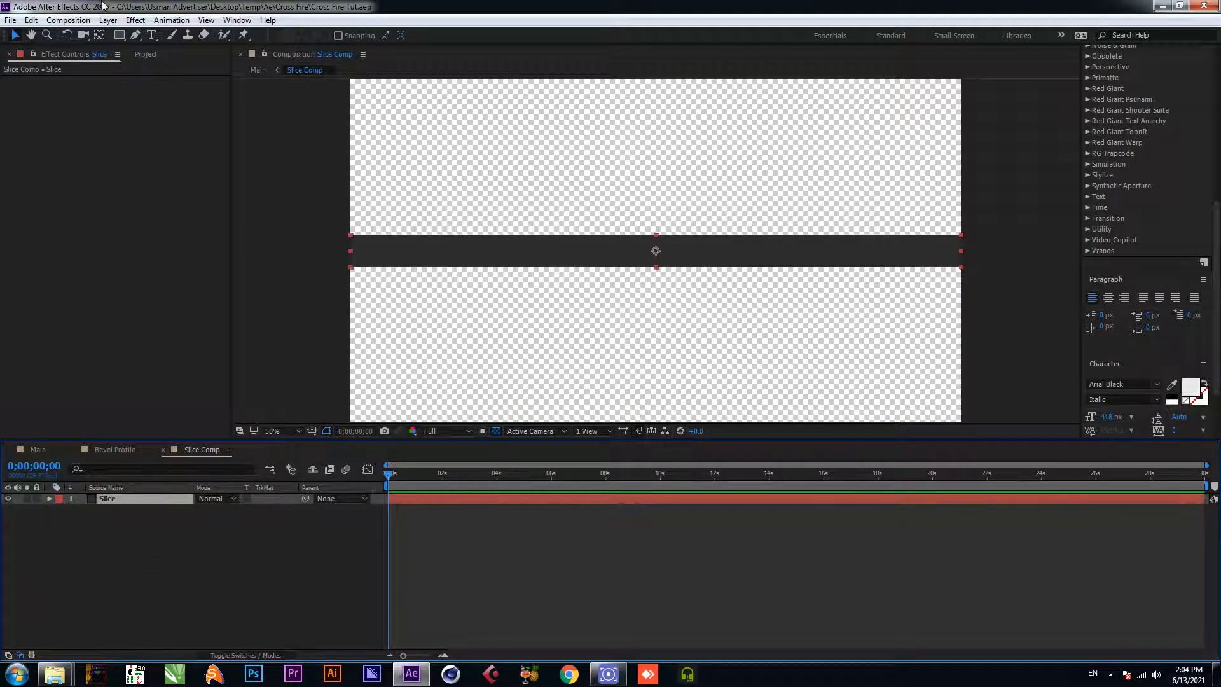
{"action": "double_click", "coordinate": [119, 35]}
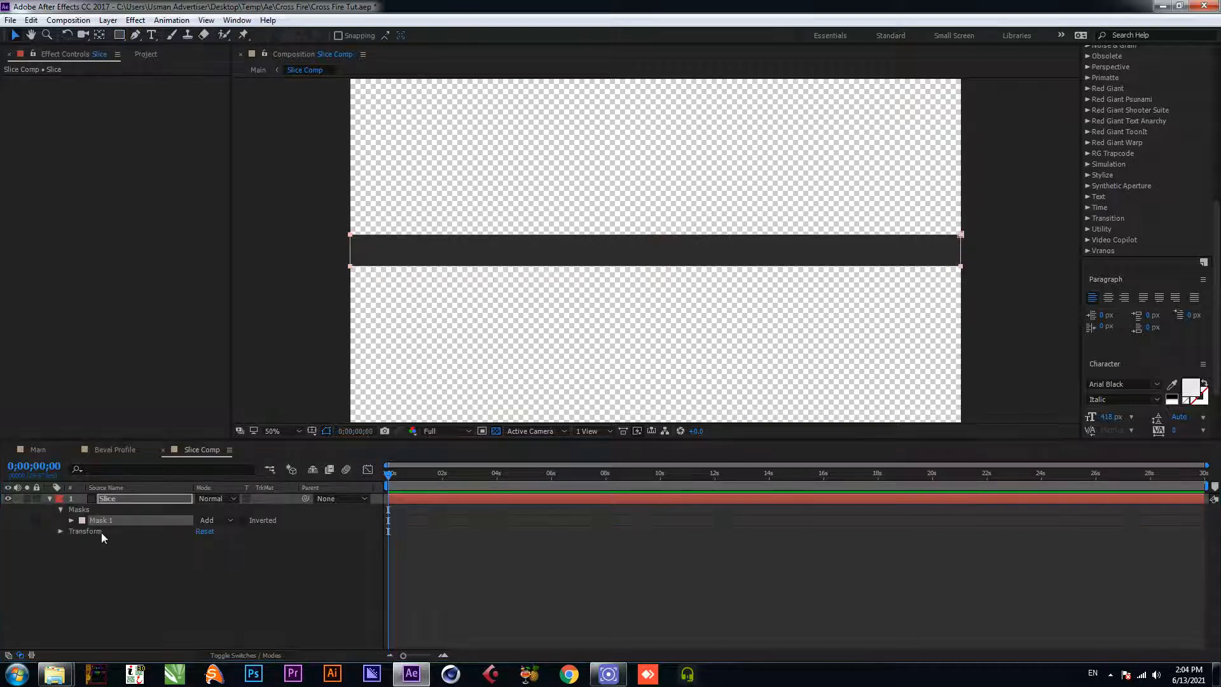
{"action": "left_click", "coordinate": [71, 520]}
{"action": "left_click", "coordinate": [201, 563]}
{"action": "type", "text": "-20"}
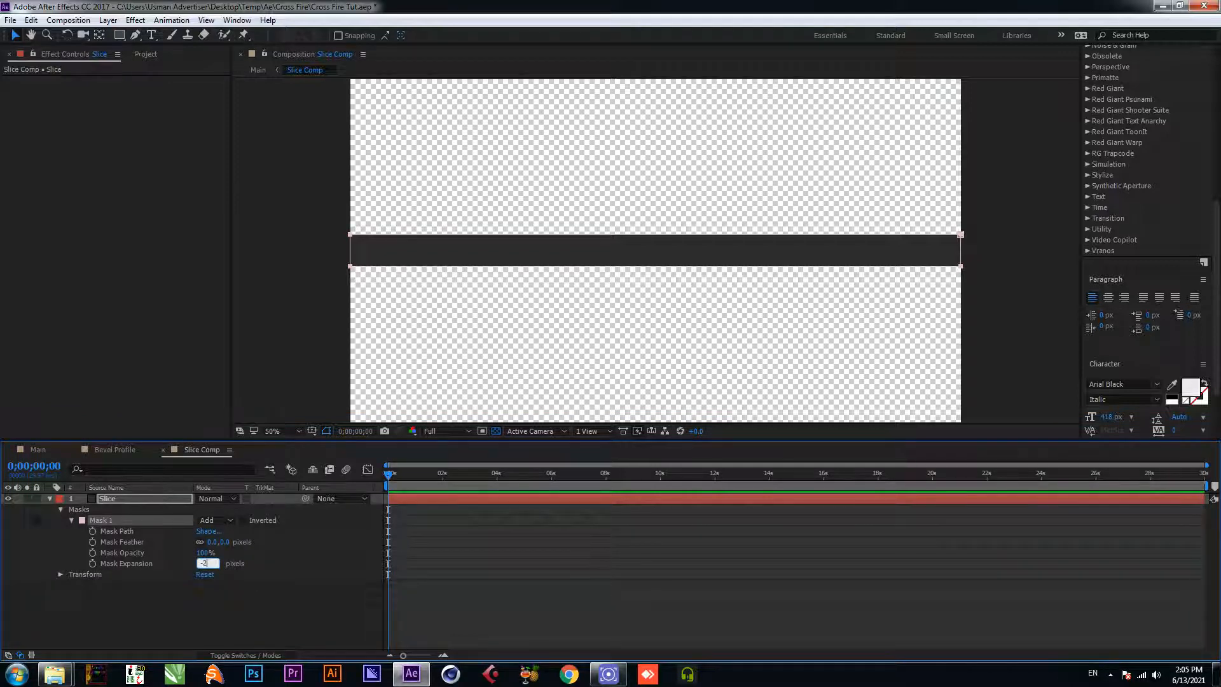
{"action": "key", "text": "Return"}
{"action": "mouse_move", "coordinate": [209, 568]}
{"action": "left_mouse_down"}
{"action": "mouse_move", "coordinate": [189, 565]}
{"action": "mouse_move", "coordinate": [221, 565]}
{"action": "left_mouse_up"}
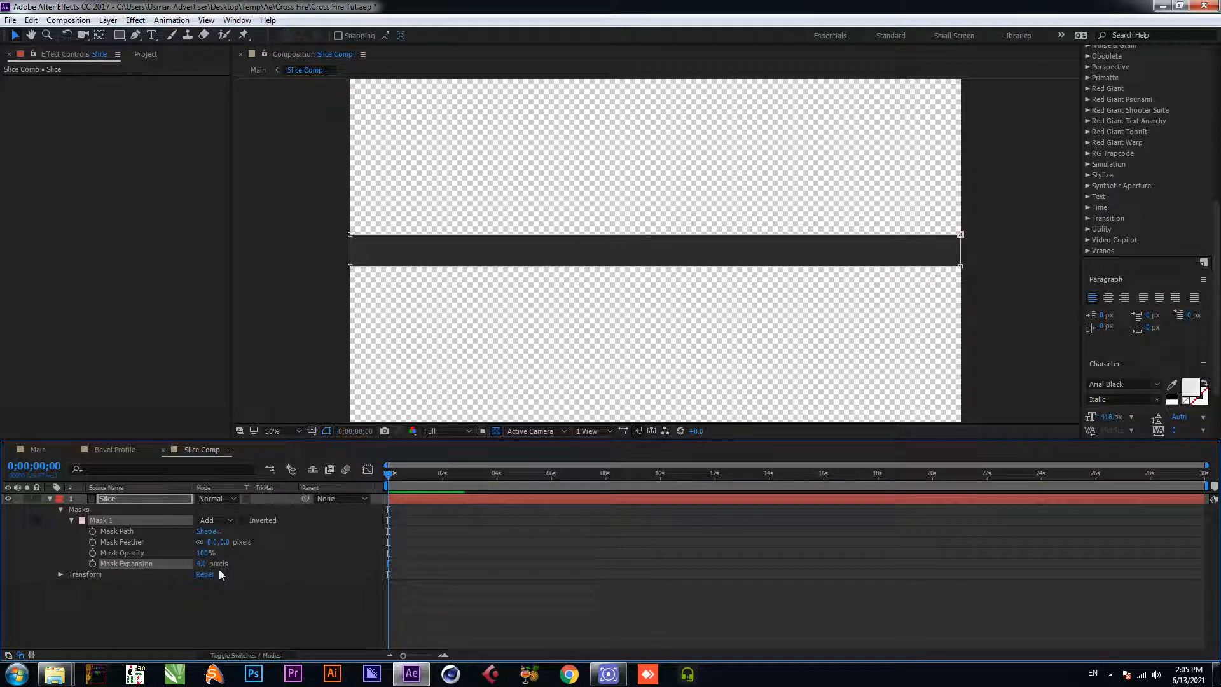
Step: Set the Slice mask's expansion to -5 pixels and save the project
{"action": "left_click", "coordinate": [201, 564]}
{"action": "type", "text": "-5"}
{"action": "key", "text": "Return"}
{"action": "key", "text": "ctrl+s"}
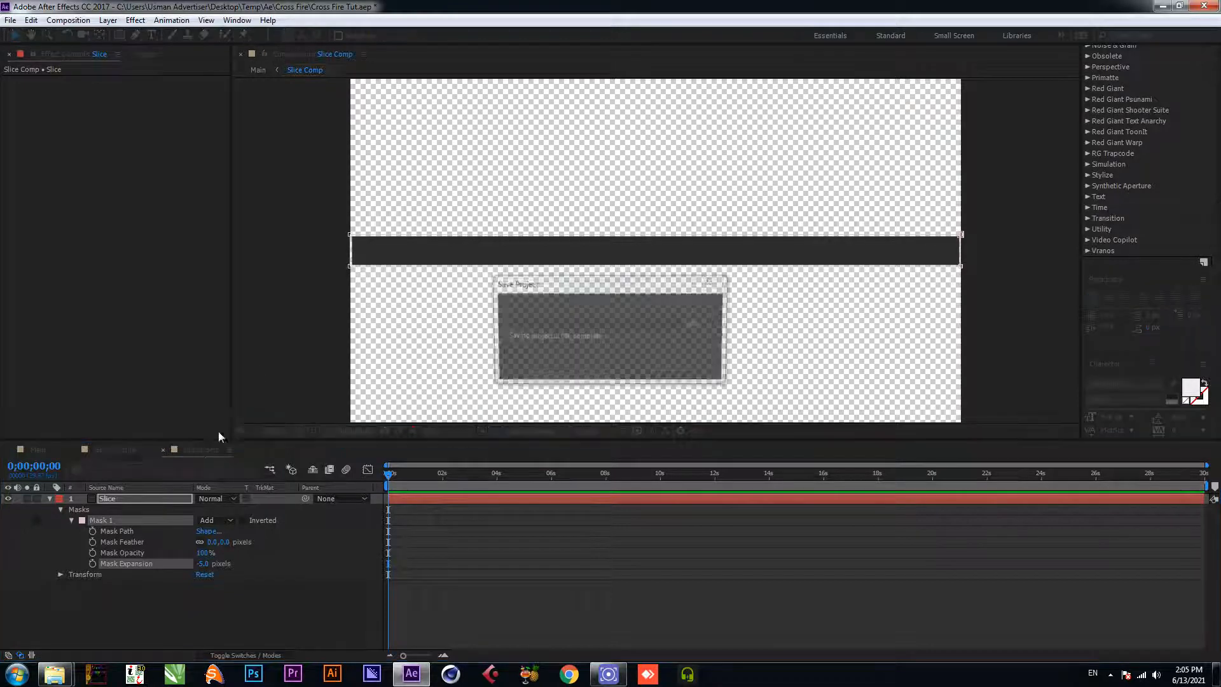
Step: Set the Slice mask's feather to 30 pixels and collapse the layer's properties
{"action": "left_click", "coordinate": [131, 544]}
{"action": "left_click", "coordinate": [240, 559]}
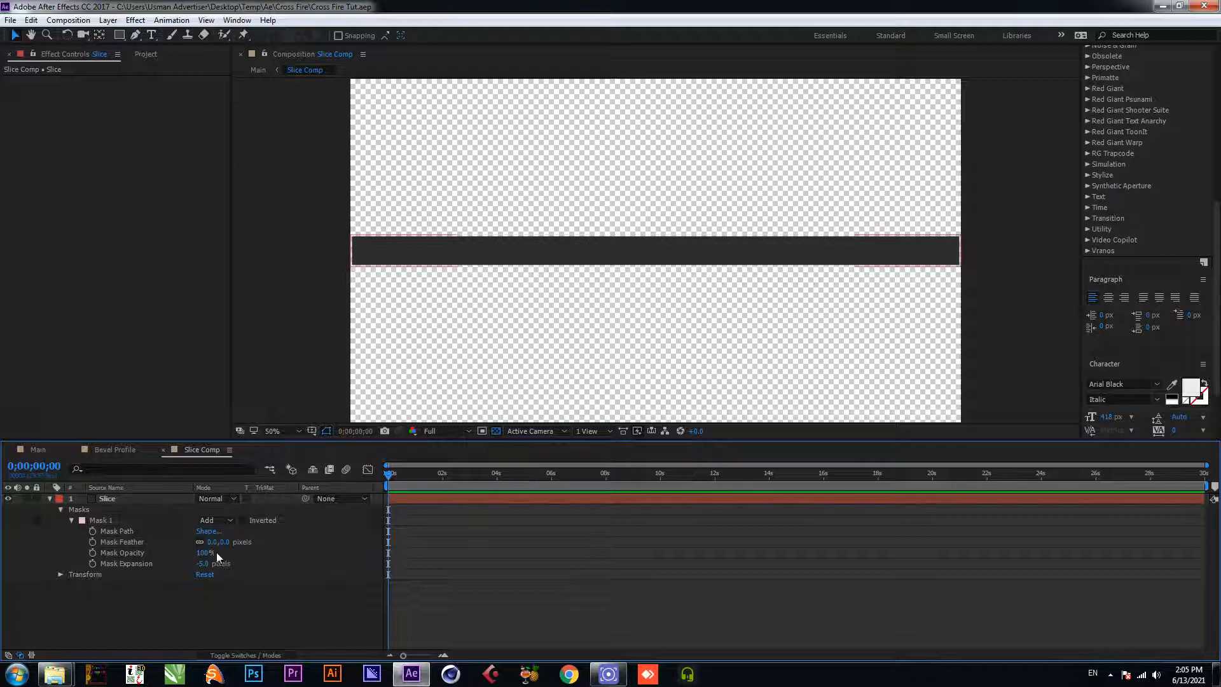
{"action": "left_click", "coordinate": [216, 542]}
{"action": "type", "text": "30"}
{"action": "key", "text": "Return"}
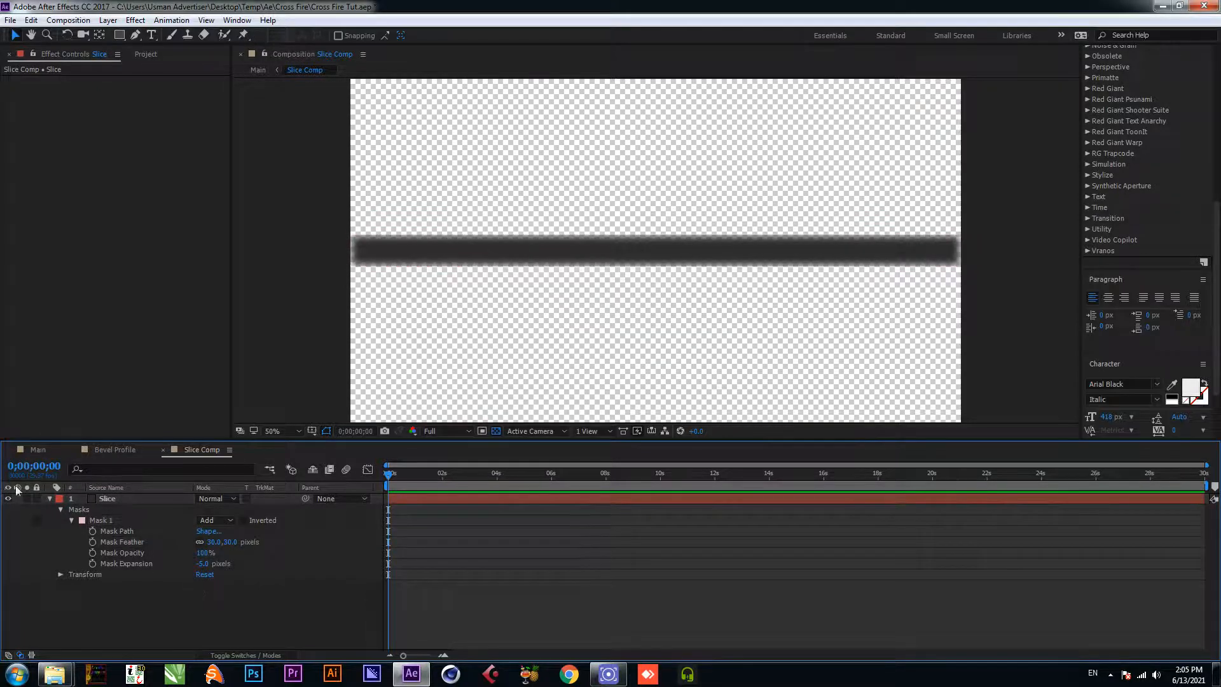
{"action": "left_click", "coordinate": [50, 498]}
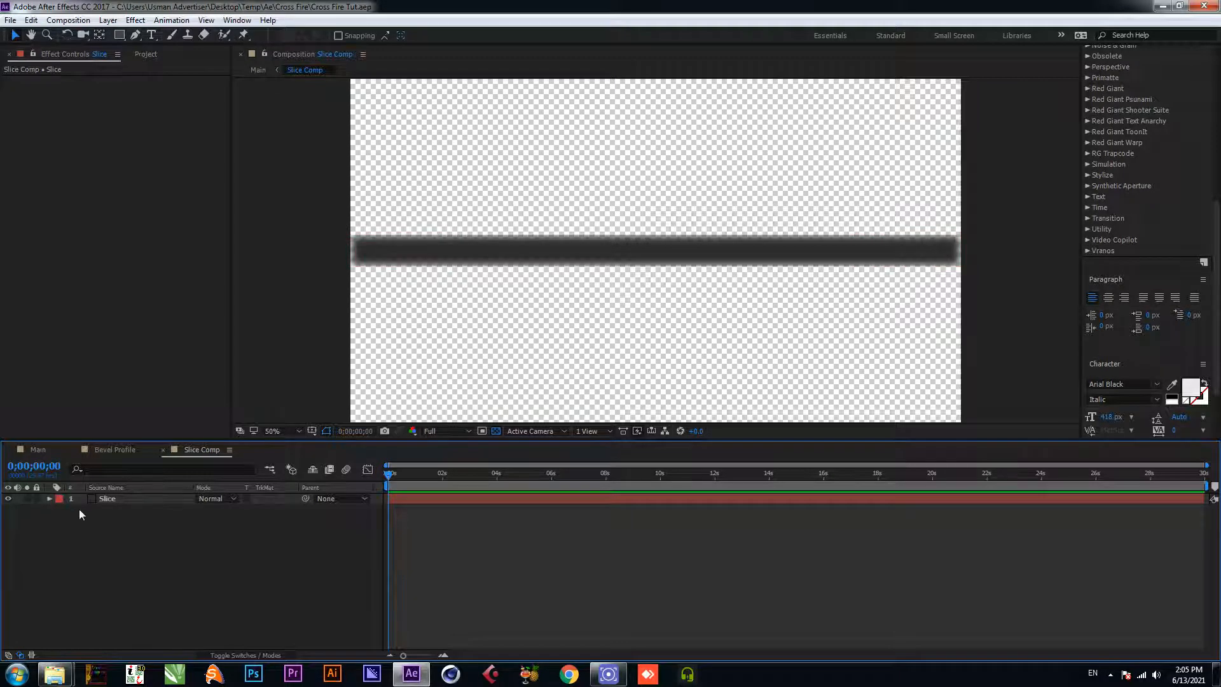
Step: Apply the Roughen Edges effect to the Slice layer and save the project
{"action": "left_click", "coordinate": [115, 501]}
{"action": "key", "text": "ctrl+space"}
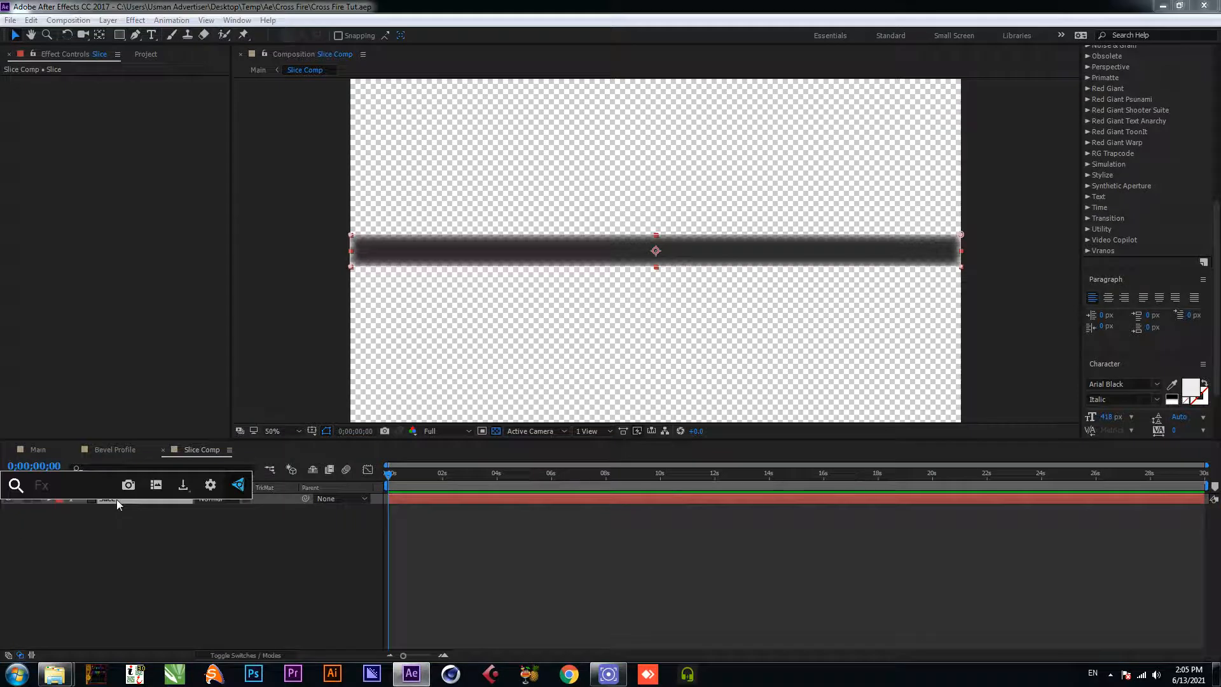
{"action": "type", "text": "rou"}
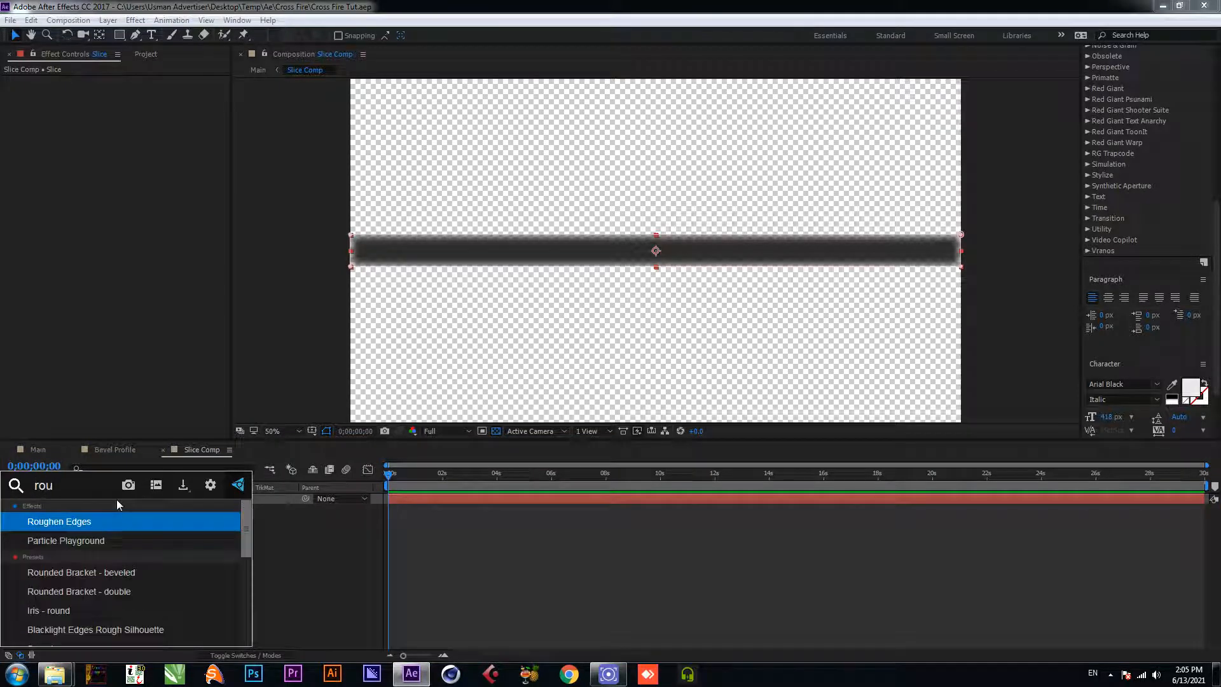
{"action": "left_click", "coordinate": [115, 522]}
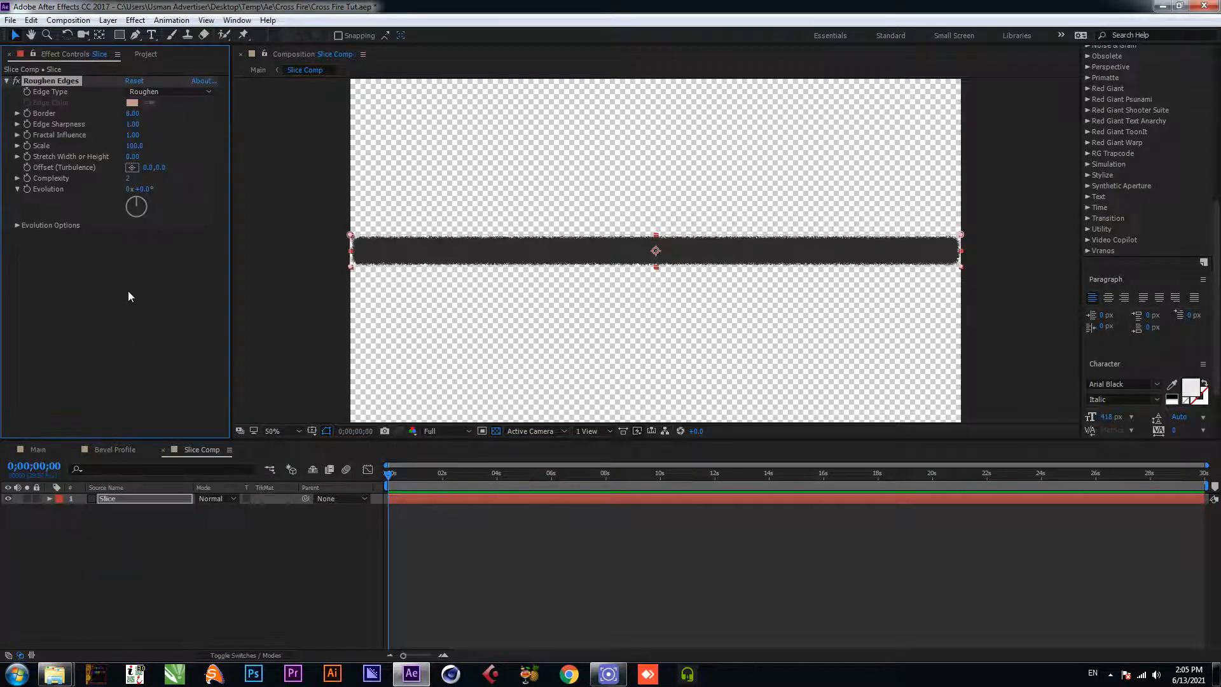
{"action": "scroll", "coordinate": [655, 282], "scroll_direction": "up", "scroll_amount": 1}
{"action": "key", "text": "ctrl+s"}
Step: Set the Roughen Edges border to 14 and its scale to 450
{"action": "left_click", "coordinate": [134, 114]}
{"action": "type", "text": "14"}
{"action": "key", "text": "Return"}
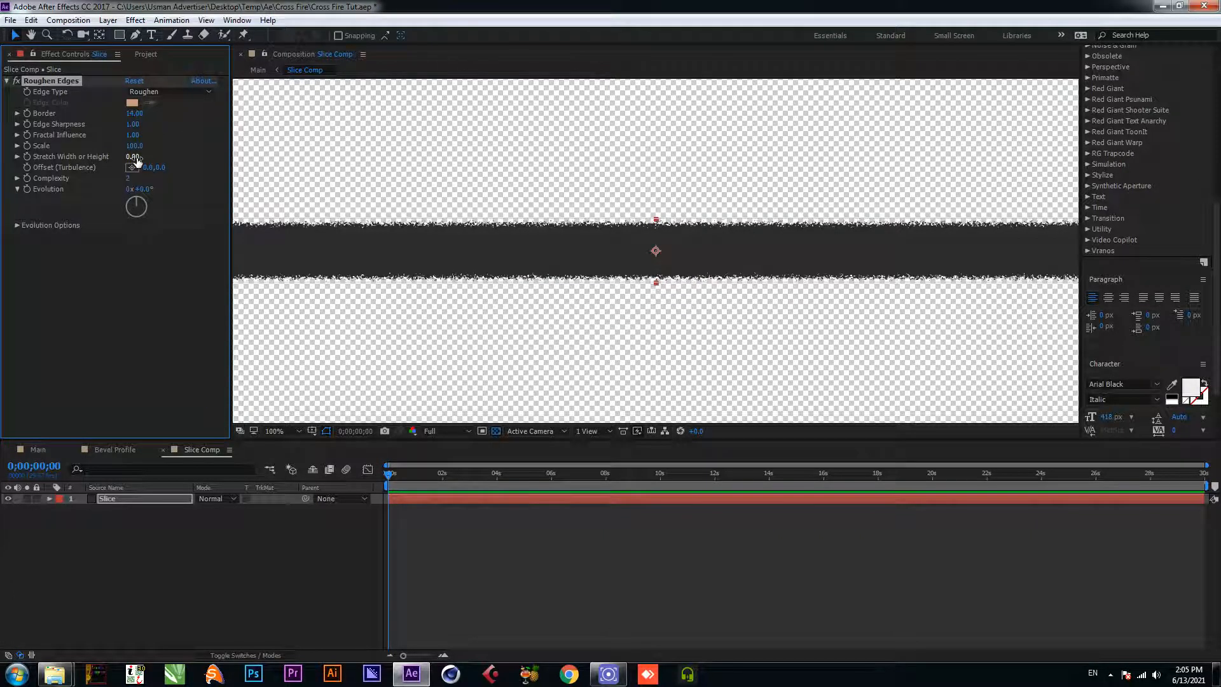
{"action": "left_click", "coordinate": [133, 146]}
{"action": "type", "text": "450"}
{"action": "key", "text": "Return"}
{"action": "key", "text": "comma"}
{"action": "key", "text": "comma"}
{"action": "key", "text": "comma"}
{"action": "key", "text": "comma"}
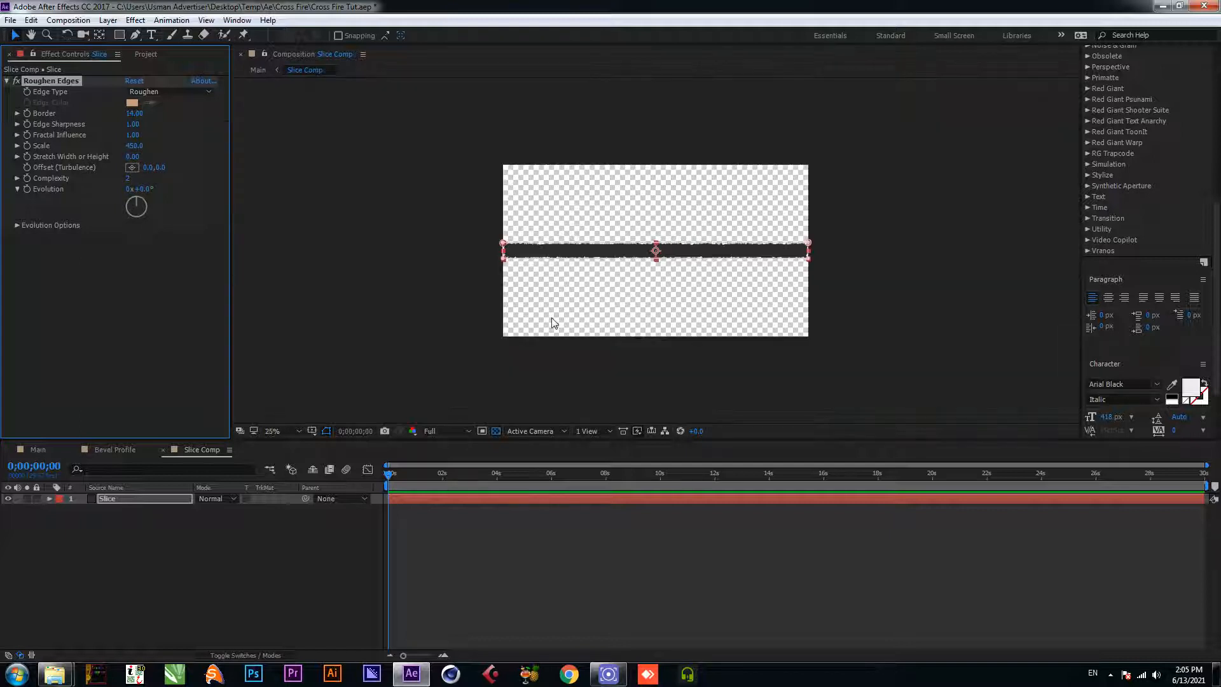
{"action": "key", "text": "period"}
{"action": "key", "text": "period"}
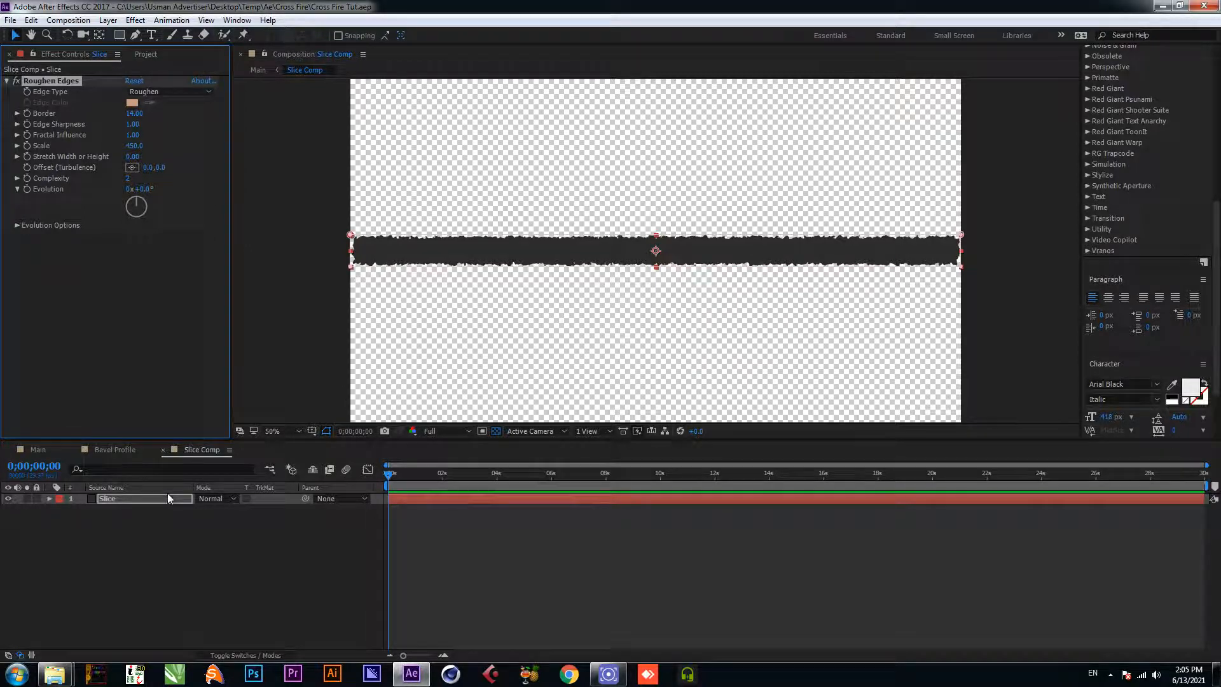
Step: Pre-compose the Slice layer inside Slice Comp into a new composition named Roughen Edges
{"action": "right_click", "coordinate": [135, 498]}
{"action": "left_click", "coordinate": [116, 534]}
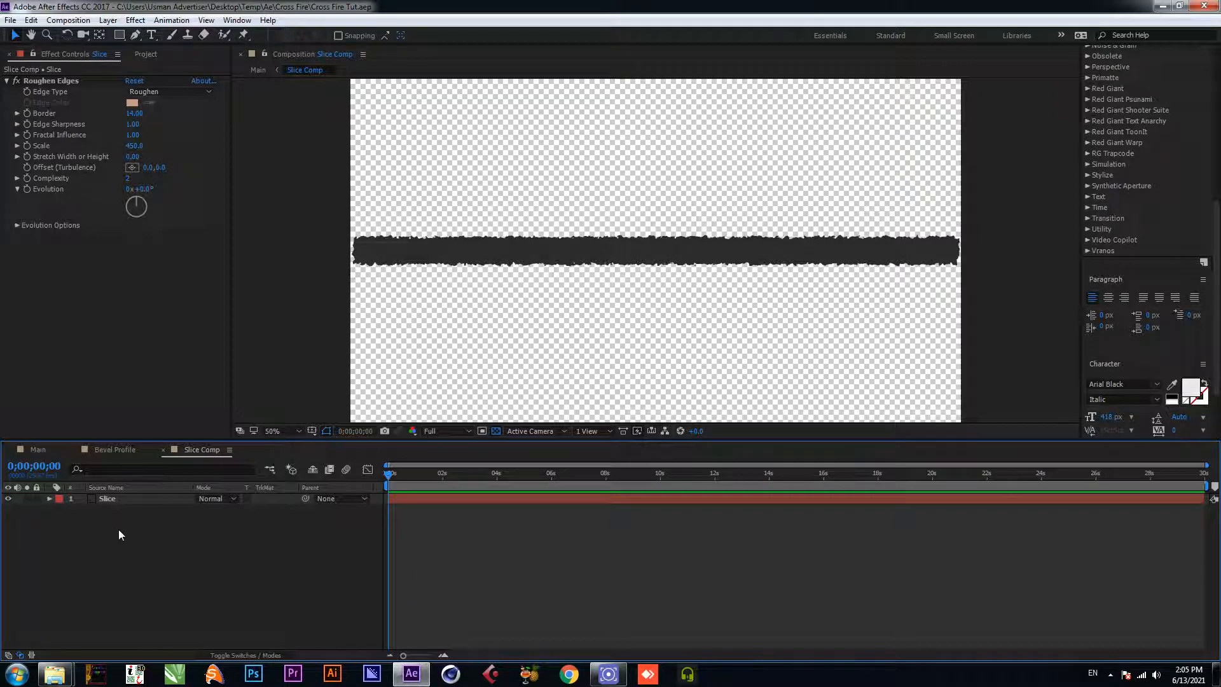
{"action": "right_click", "coordinate": [118, 500]}
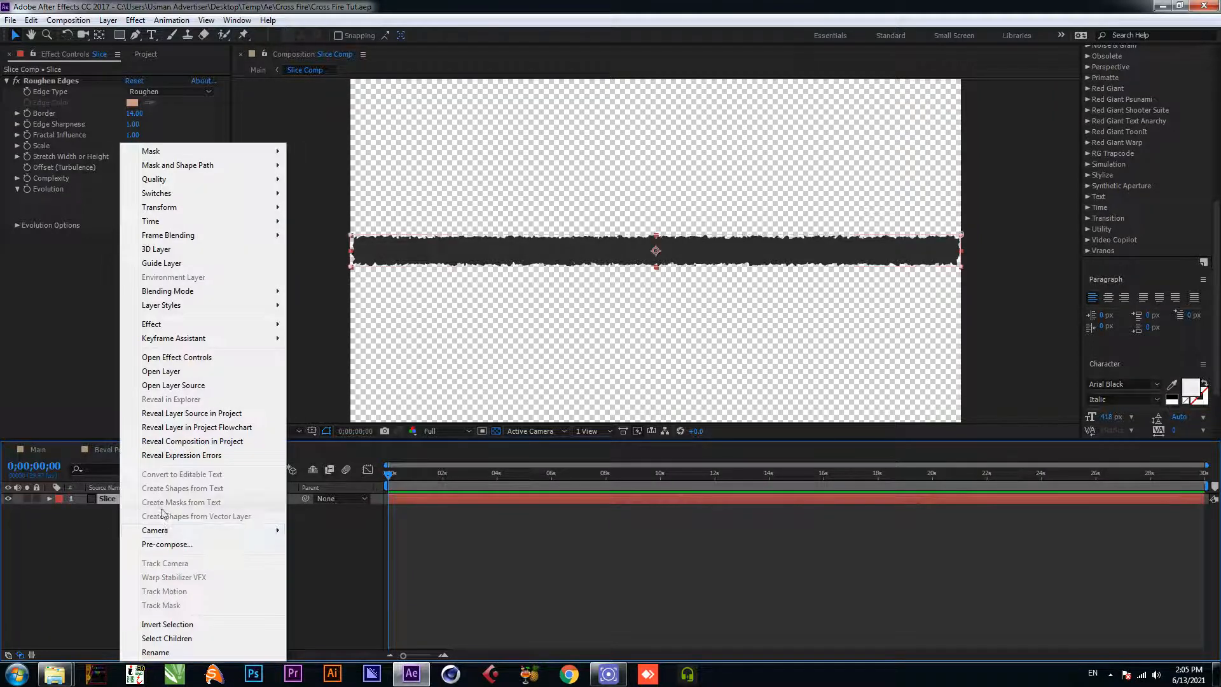
{"action": "left_click", "coordinate": [168, 543]}
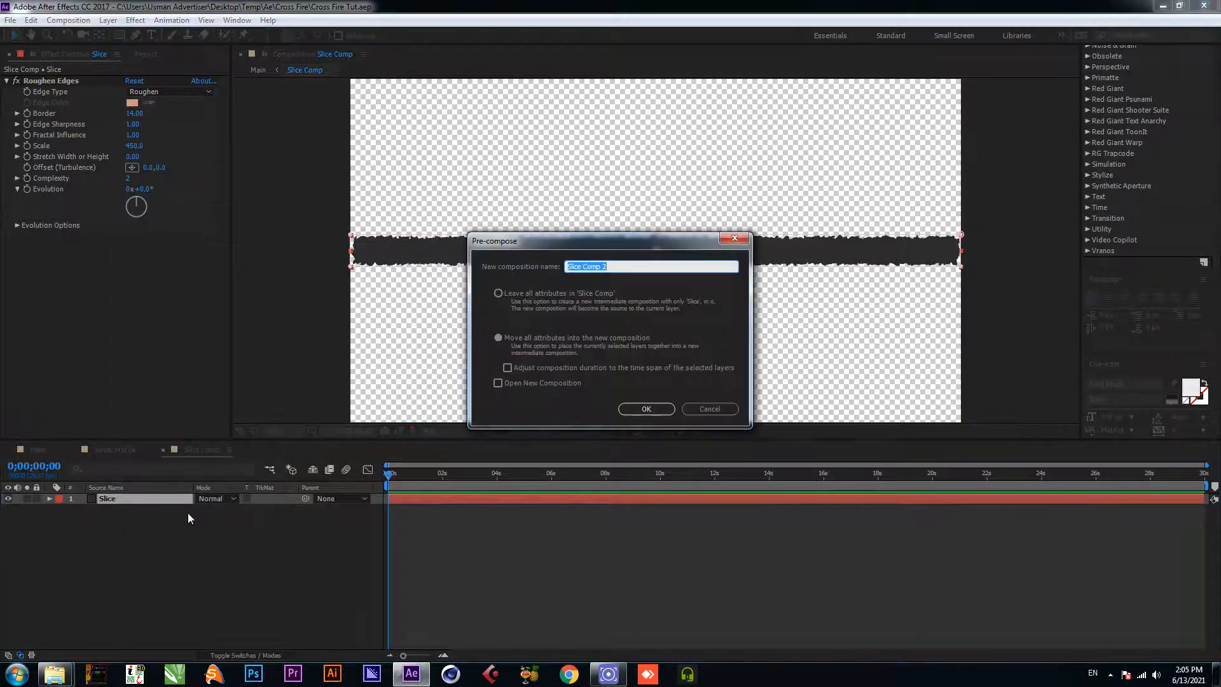
{"action": "type", "text": "Roughne"}
{"action": "key", "text": "BackSpace"}
{"action": "type", "text": "hen Edges"}
{"action": "key", "text": "Return"}
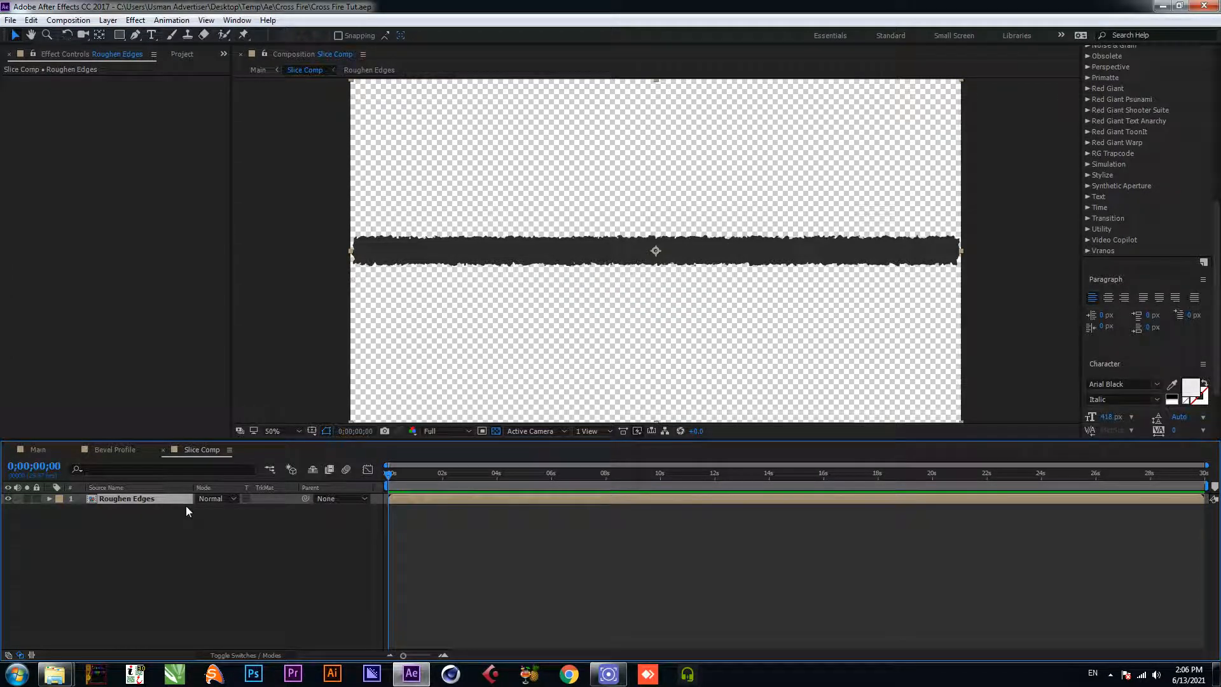
{"action": "left_click", "coordinate": [159, 527]}
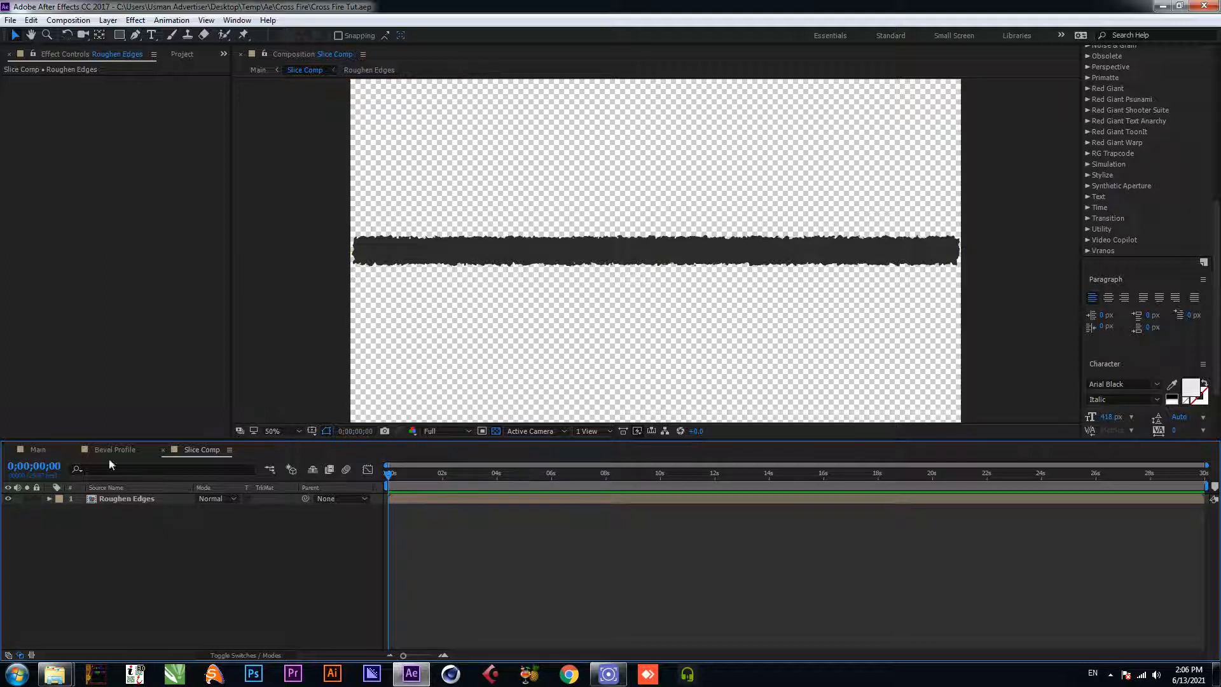
Step: Return to the Main composition, hide the Slice Comp layer, and save the project
{"action": "left_click", "coordinate": [38, 450]}
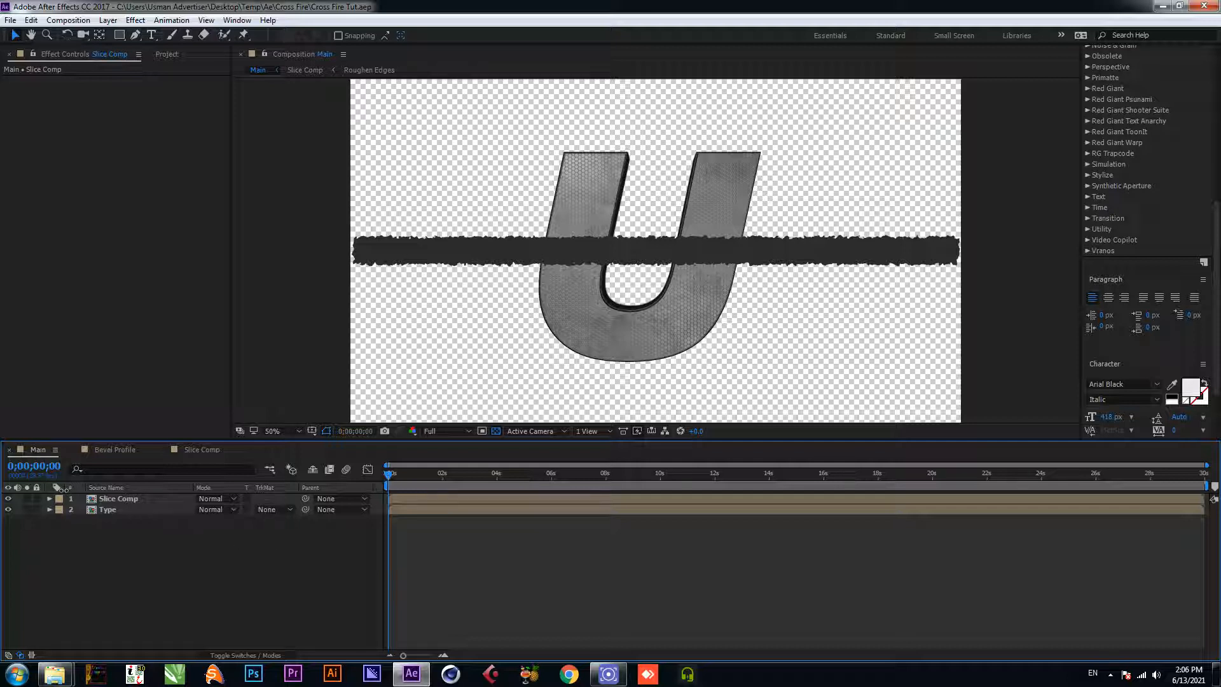
{"action": "left_click", "coordinate": [124, 500]}
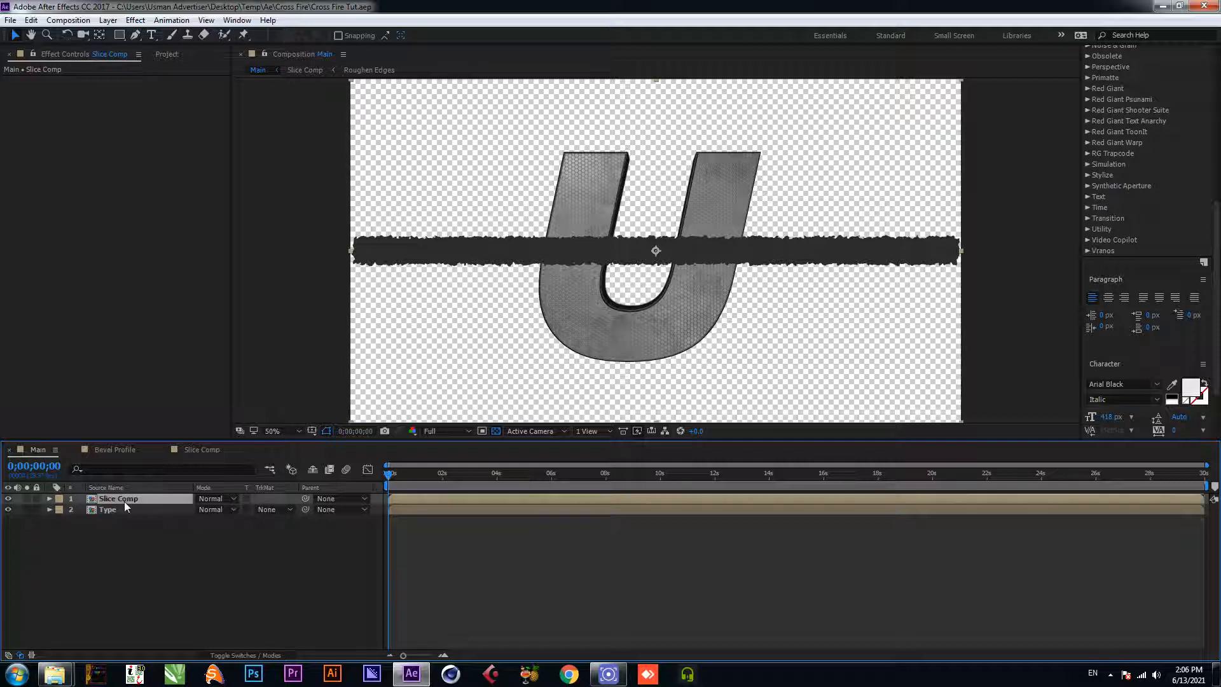
{"action": "left_click", "coordinate": [10, 499]}
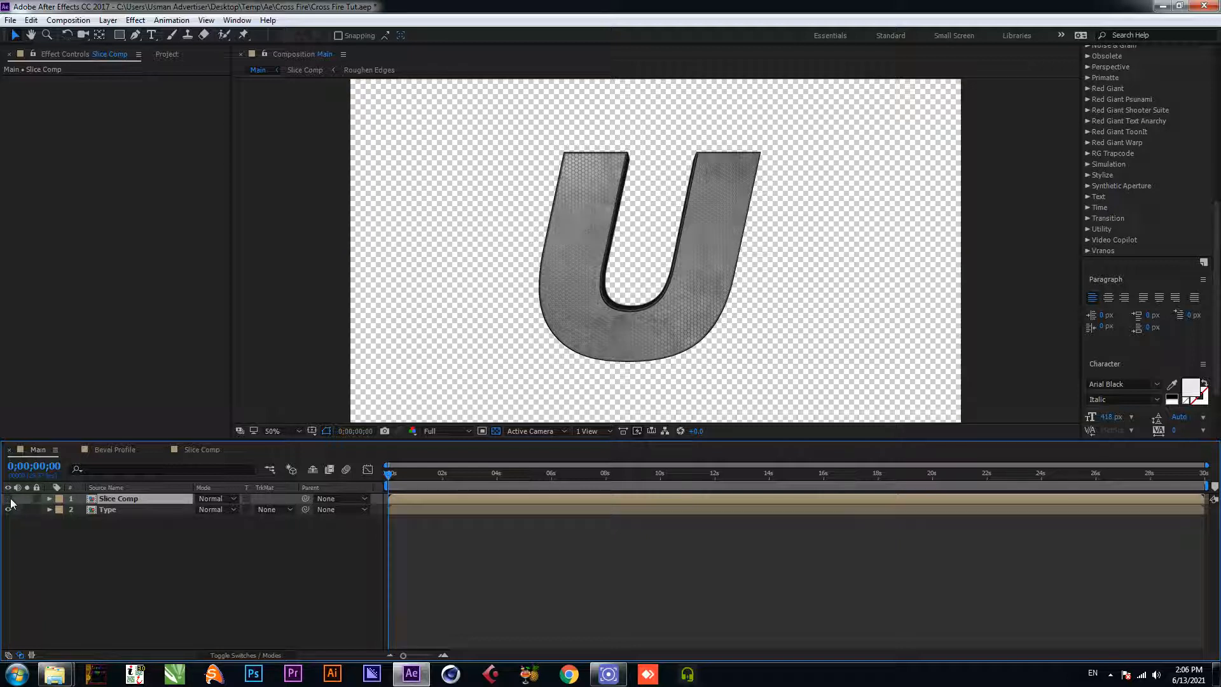
{"action": "key", "text": "ctrl+s"}
Step: Show the layer switches, enable Collapse Transformations for the Slice Comp layer, and save
{"action": "left_click", "coordinate": [9, 655]}
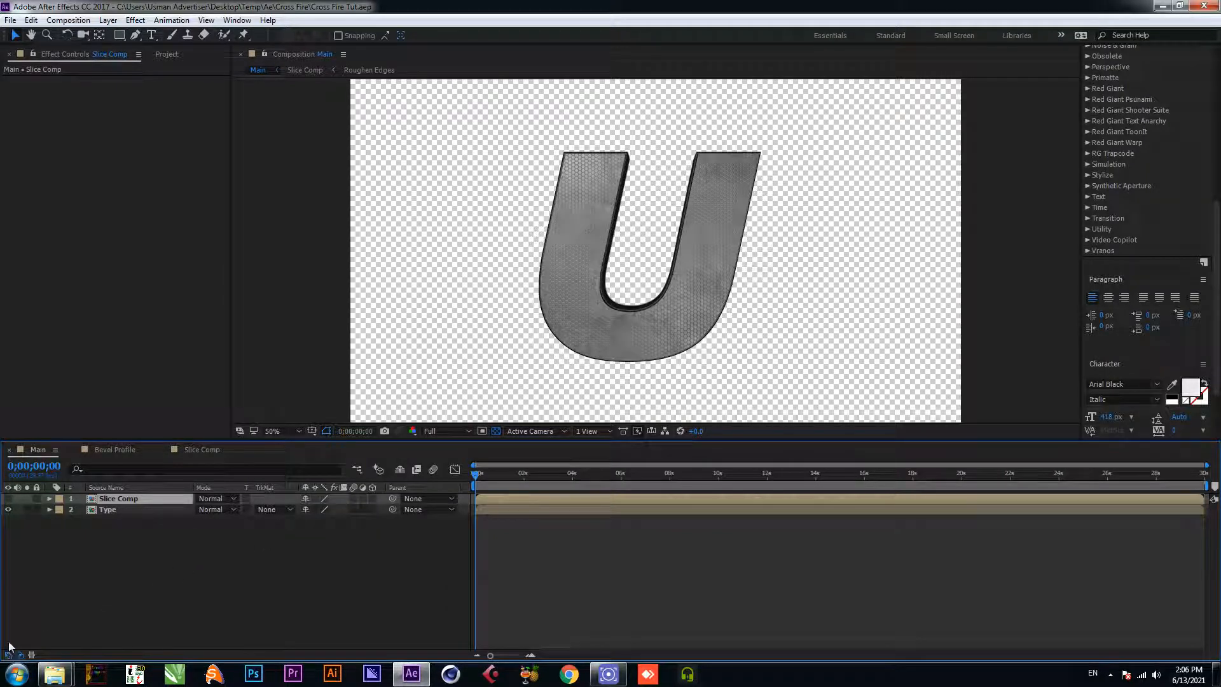
{"action": "left_click", "coordinate": [314, 498]}
{"action": "left_click", "coordinate": [209, 548]}
{"action": "left_click", "coordinate": [132, 501]}
{"action": "key", "text": "ctrl+s"}
Step: Apply the Set Matte effect to the Type layer
{"action": "left_click", "coordinate": [134, 507]}
{"action": "key", "text": "ctrl+space"}
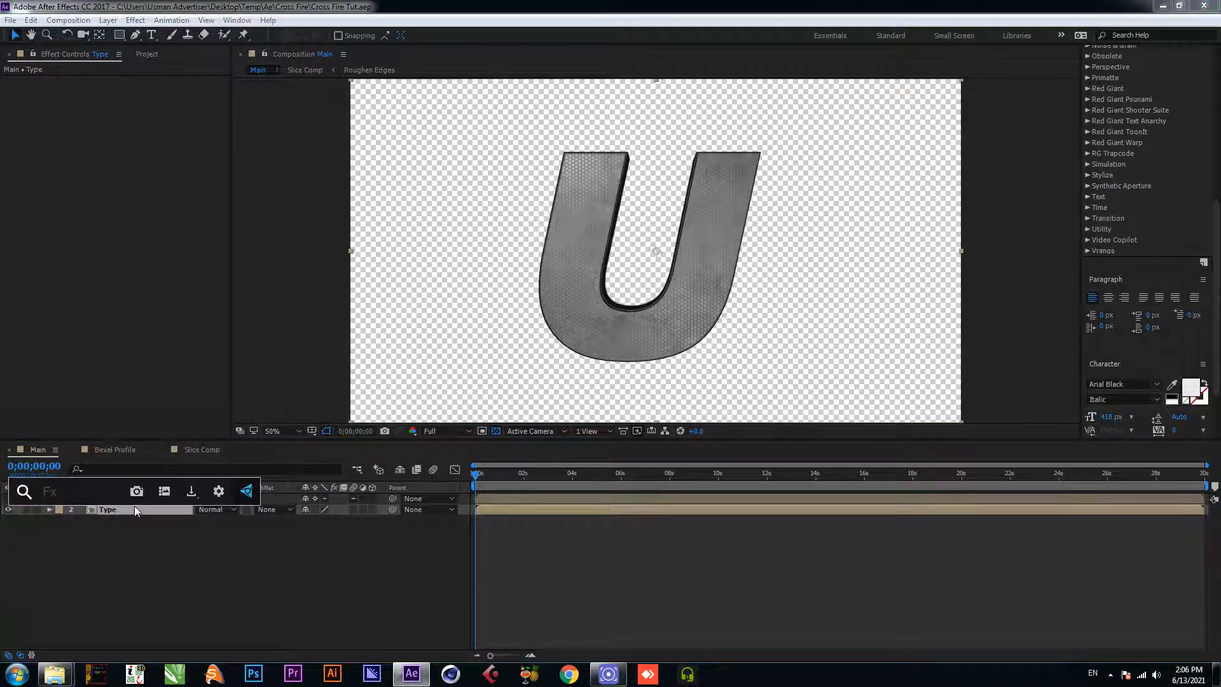
{"action": "type", "text": "set"}
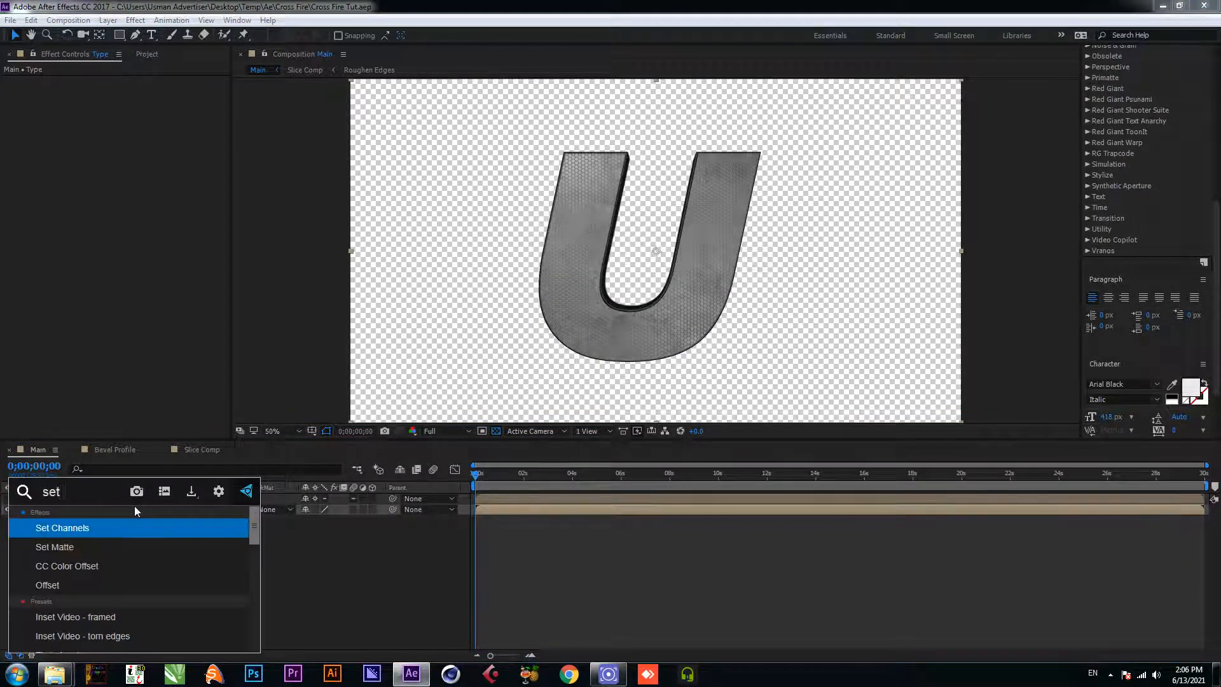
{"action": "type", "text": " m"}
{"action": "key", "text": "Return"}
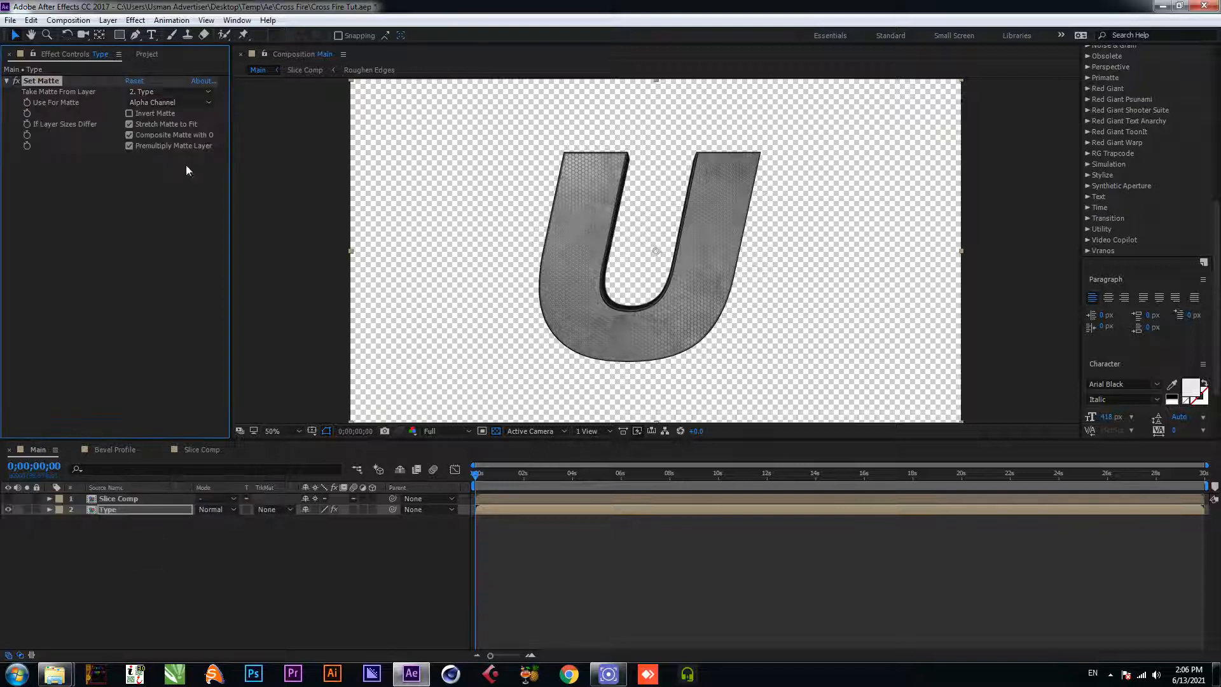
Step: Set the Type layer's Set Matte to take an inverted matte from Slice Comp without stretching it to fit, and save
{"action": "left_click", "coordinate": [169, 91]}
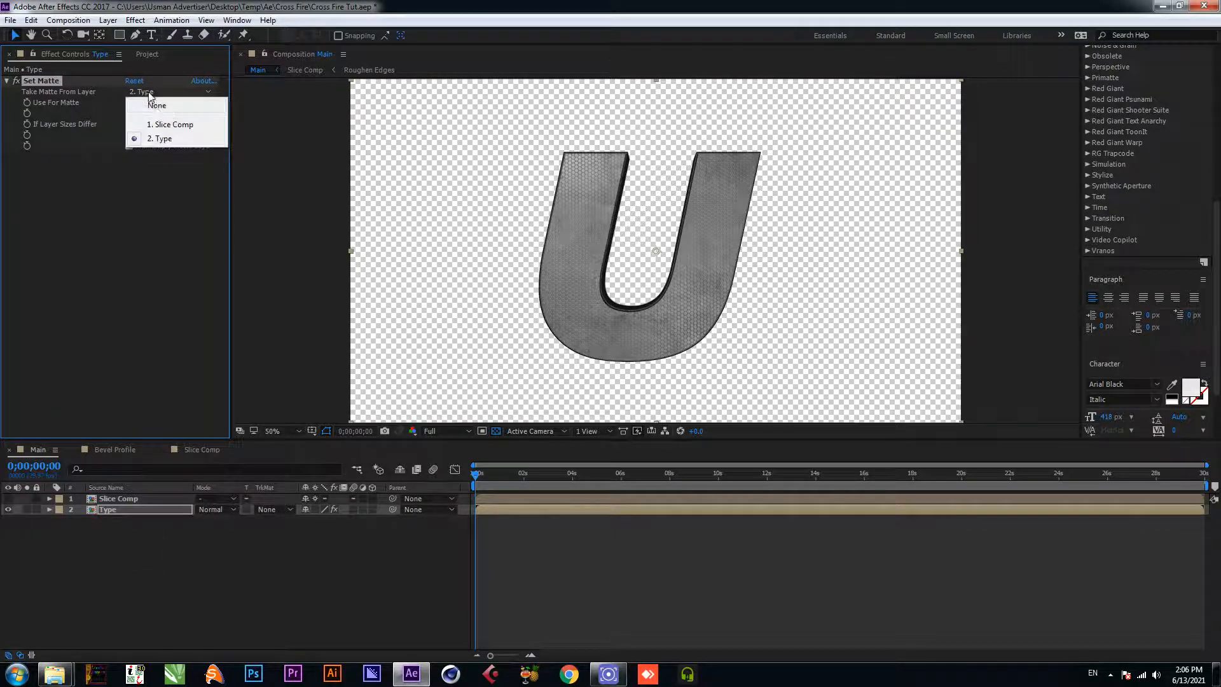
{"action": "left_click", "coordinate": [158, 127]}
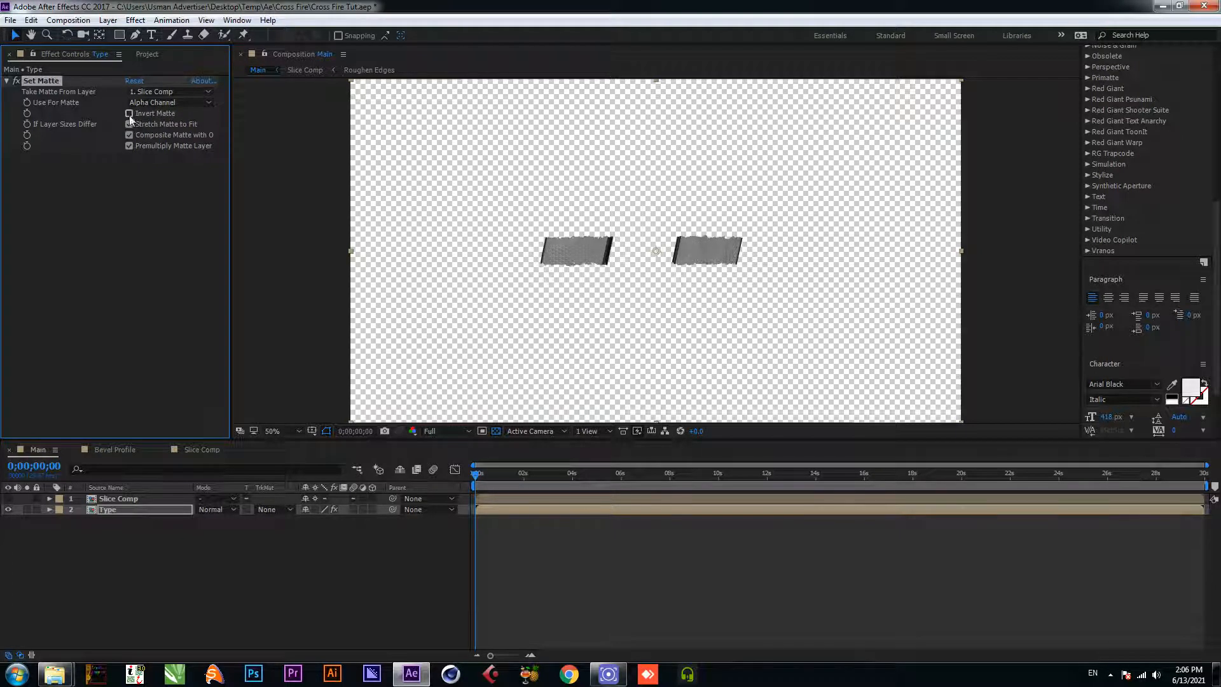
{"action": "left_click", "coordinate": [129, 113]}
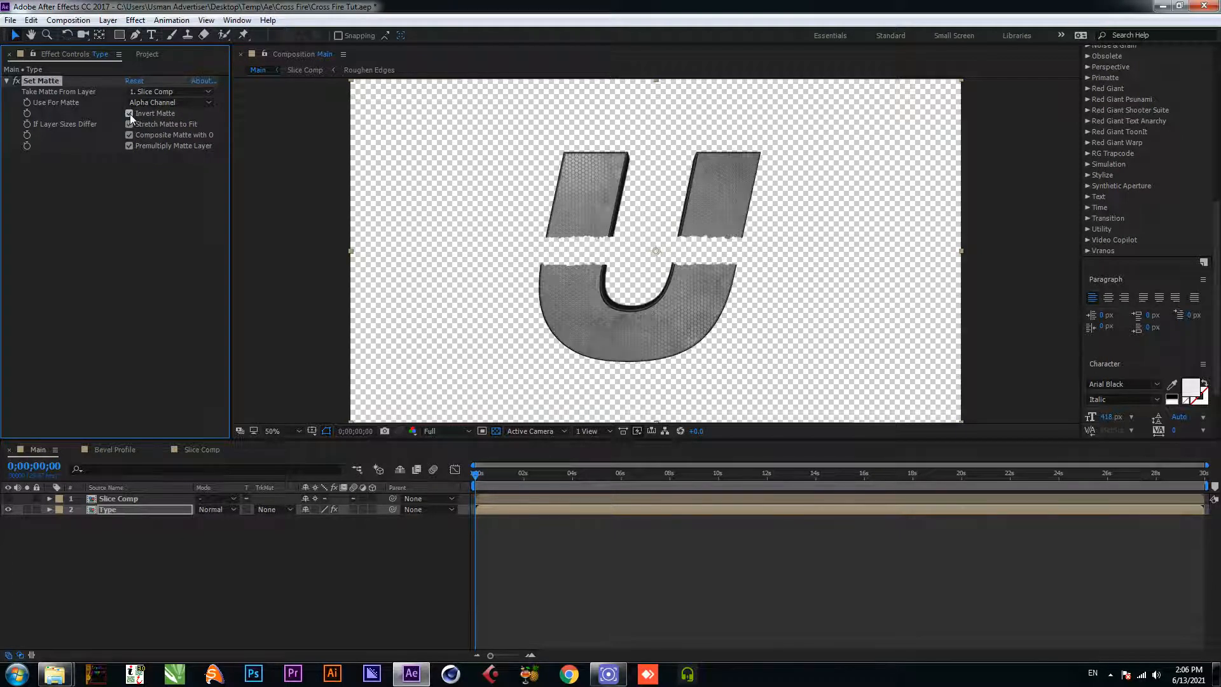
{"action": "key", "text": "ctrl+s"}
{"action": "left_click", "coordinate": [130, 124]}
Step: Create a new solid named Bg with a height of 1080 px in the Main composition
{"action": "left_click", "coordinate": [262, 559]}
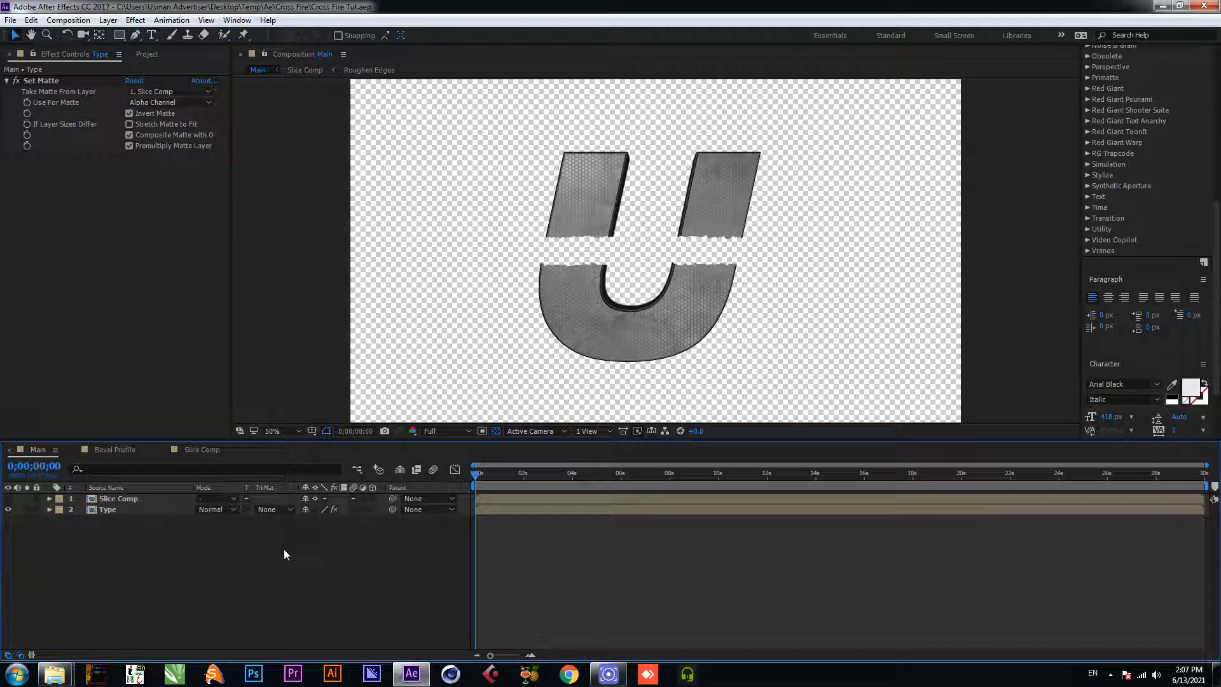
{"action": "right_click", "coordinate": [257, 573]}
{"action": "mouse_move", "coordinate": [303, 455]}
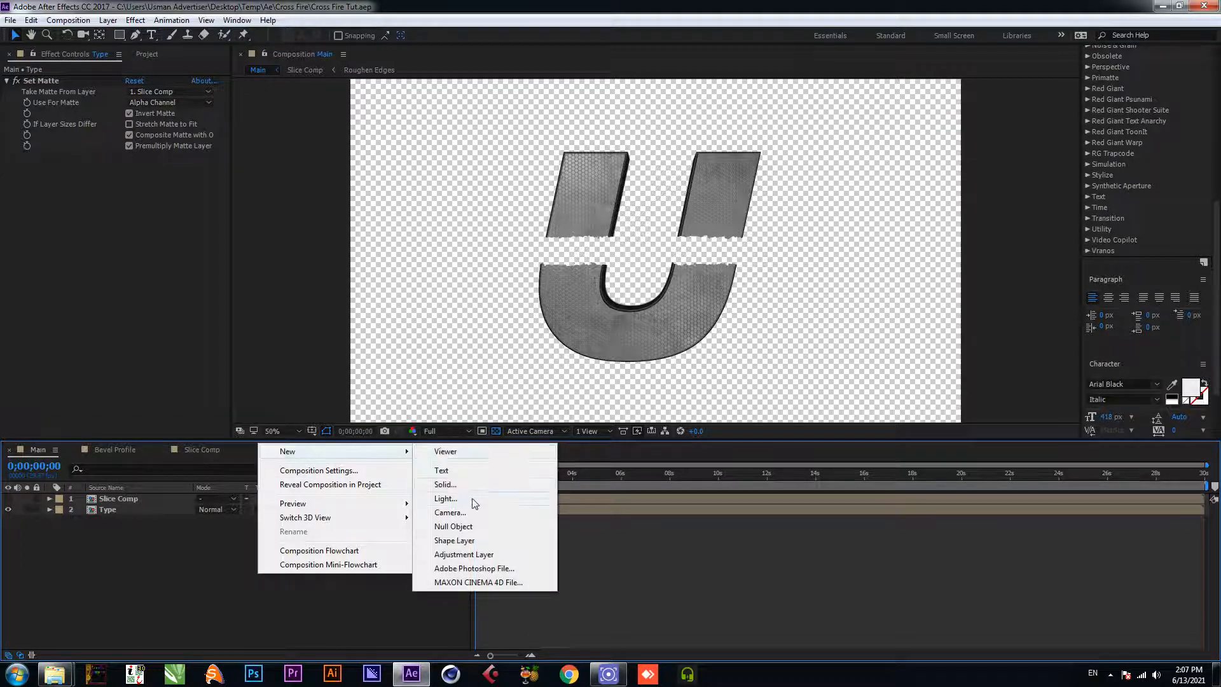
{"action": "left_click", "coordinate": [467, 483]}
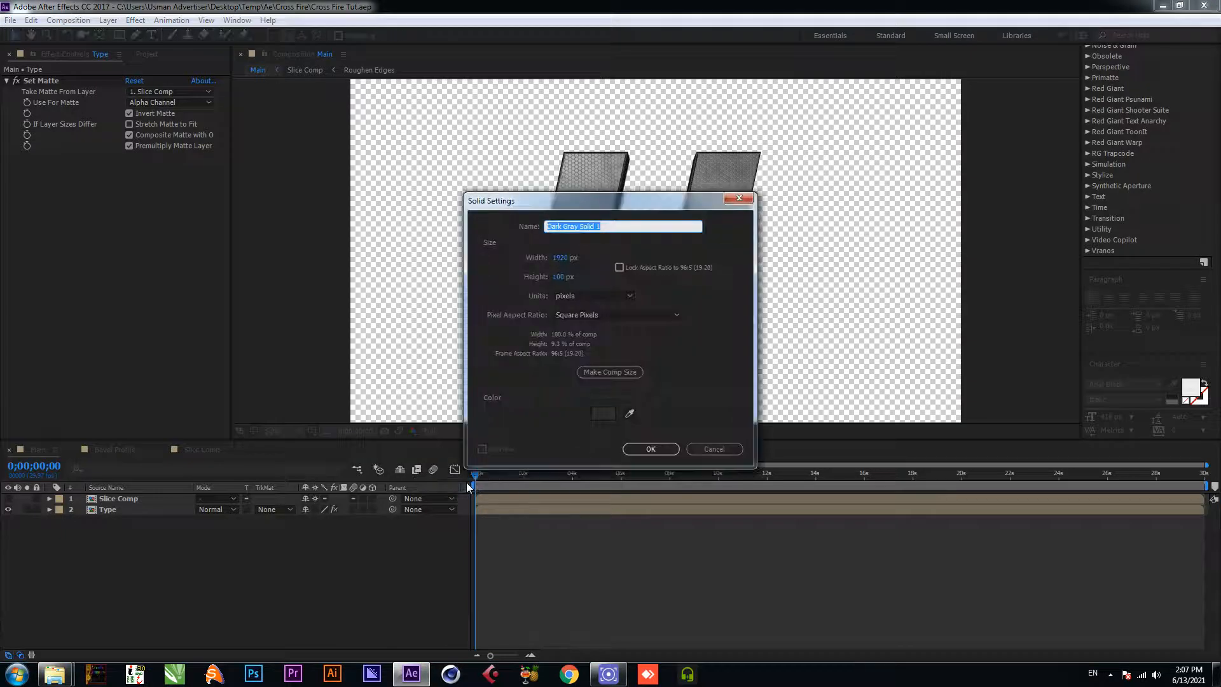
{"action": "type", "text": "Bg"}
{"action": "left_click", "coordinate": [550, 274]}
{"action": "type", "text": "10"}
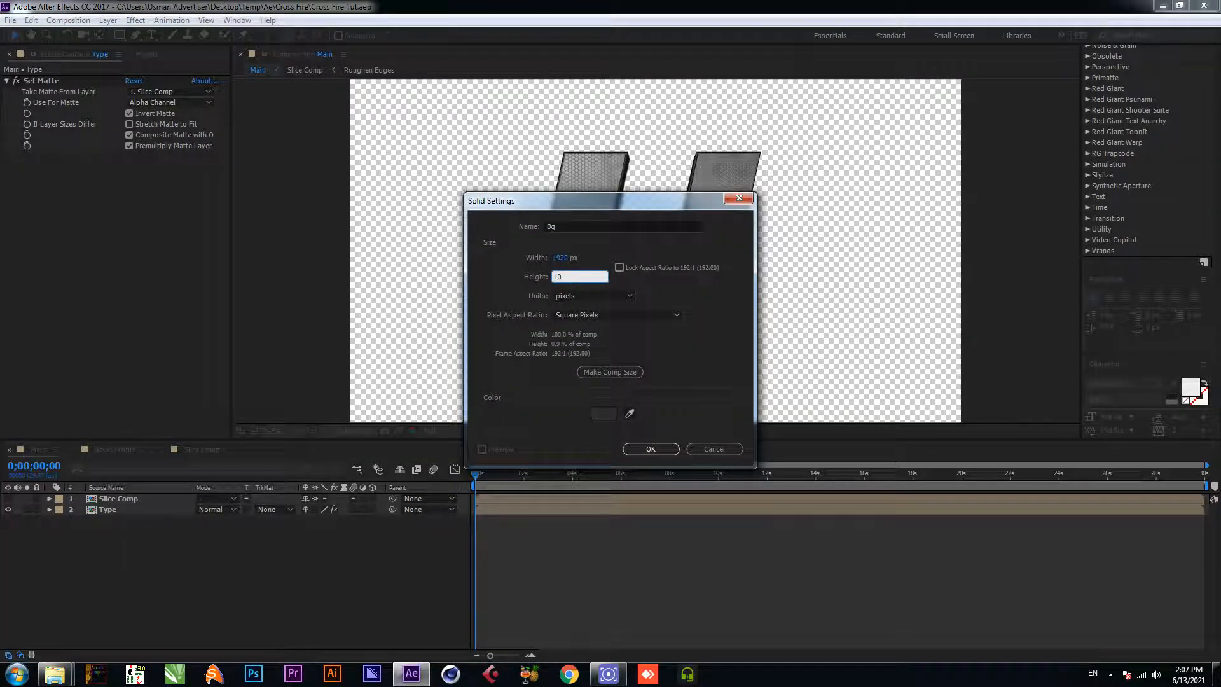
{"action": "type", "text": "80"}
{"action": "key", "text": "Return"}
Step: Apply Gradient Ramp to the Bg layer as a Radial Ramp, with its start point moved to about 786, 352
{"action": "key", "text": "ctrl+space"}
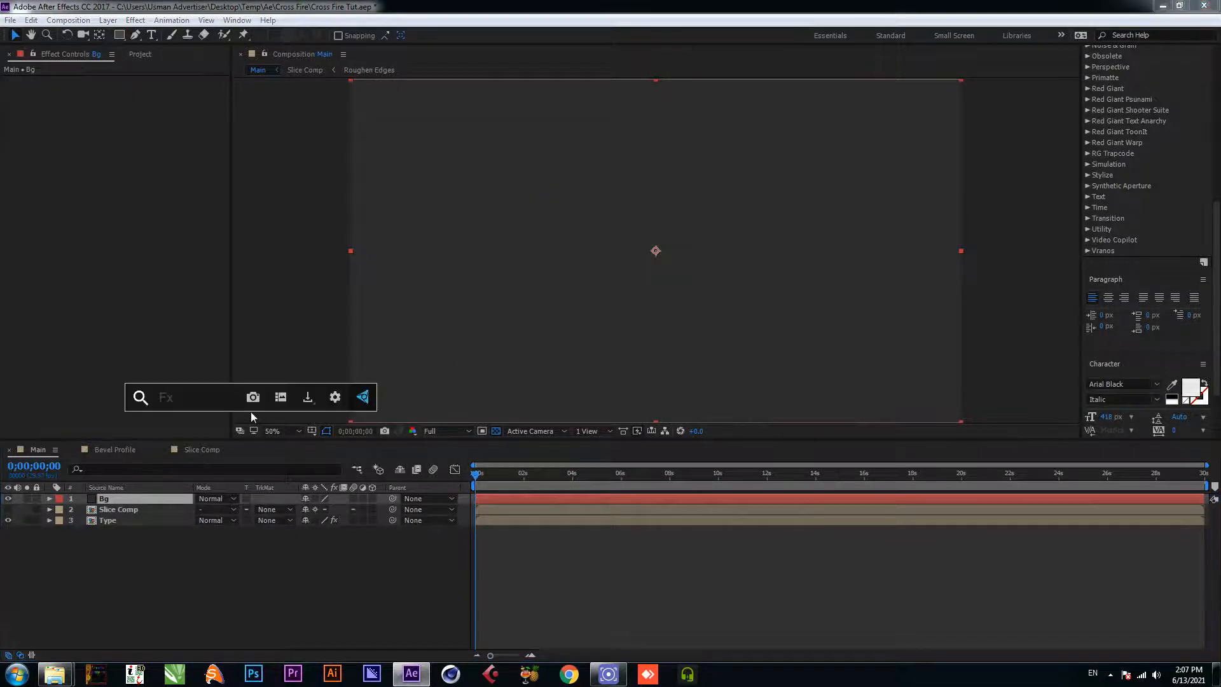
{"action": "type", "text": "ramp"}
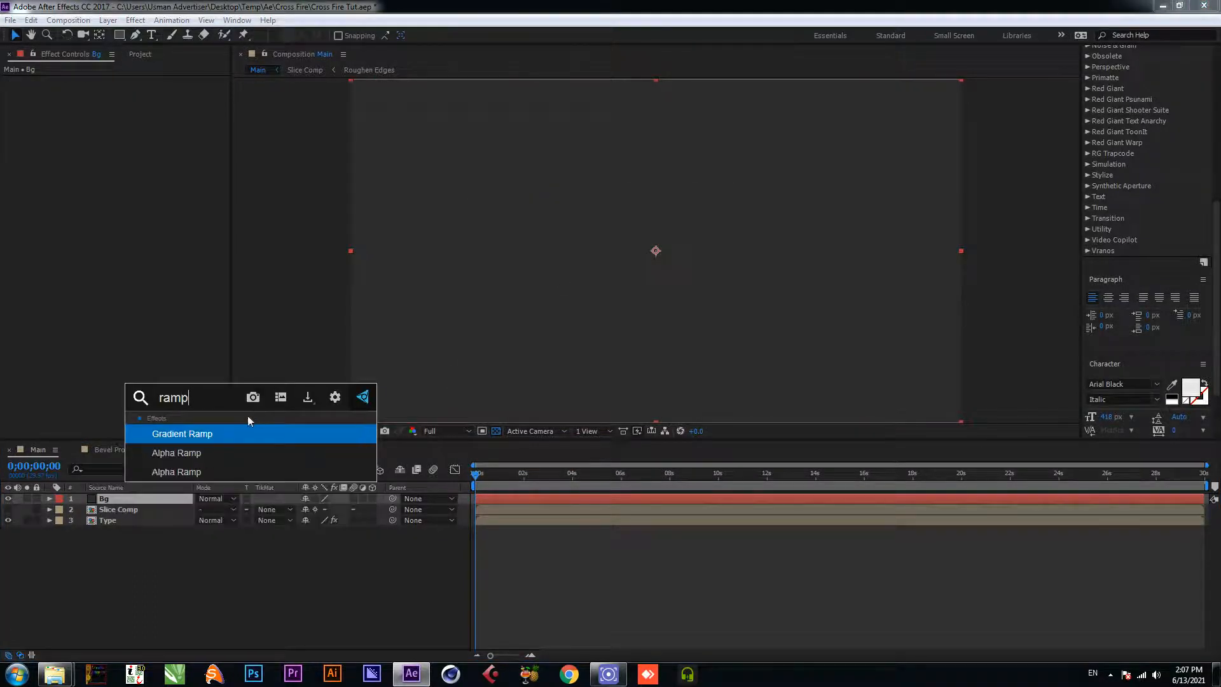
{"action": "left_click", "coordinate": [235, 428]}
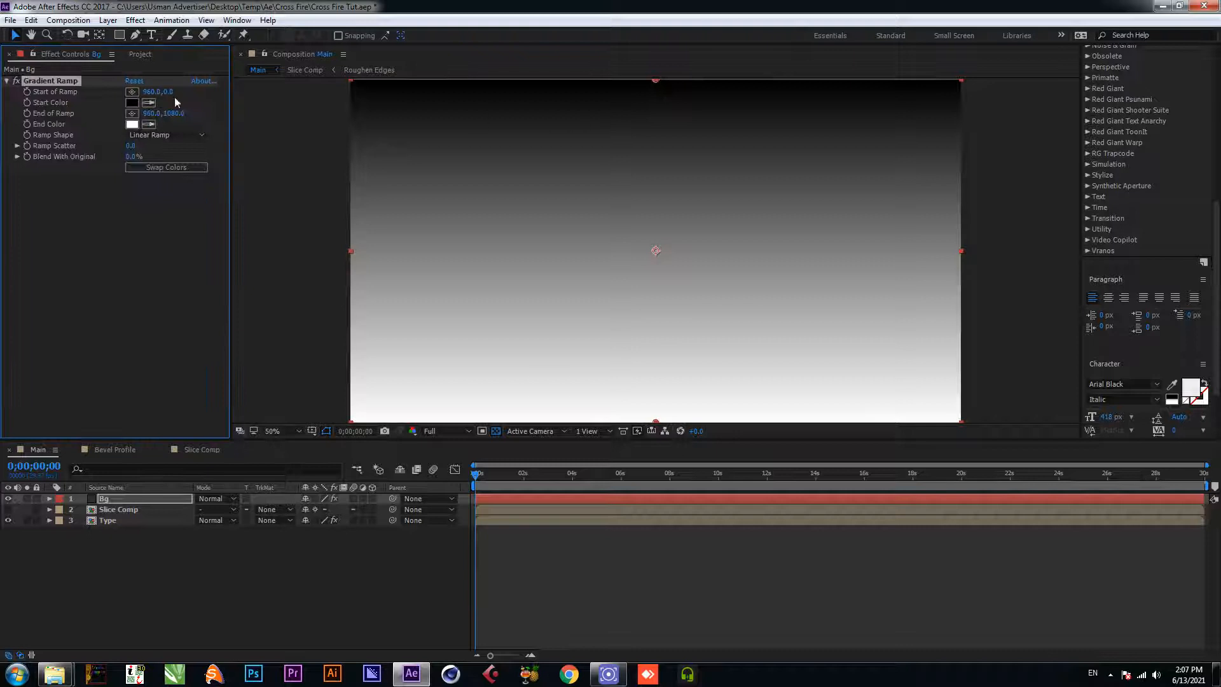
{"action": "left_click", "coordinate": [175, 134]}
{"action": "left_click", "coordinate": [168, 162]}
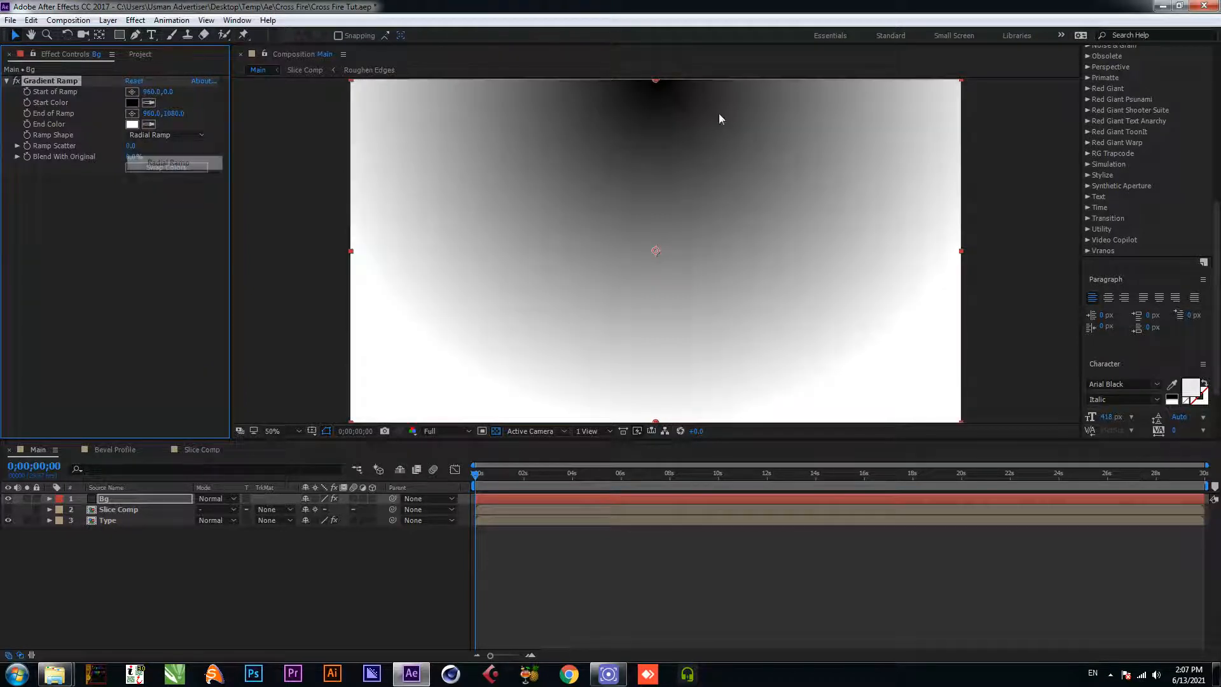
{"action": "left_click_drag", "start_coordinate": [655, 80], "coordinate": [600, 188]}
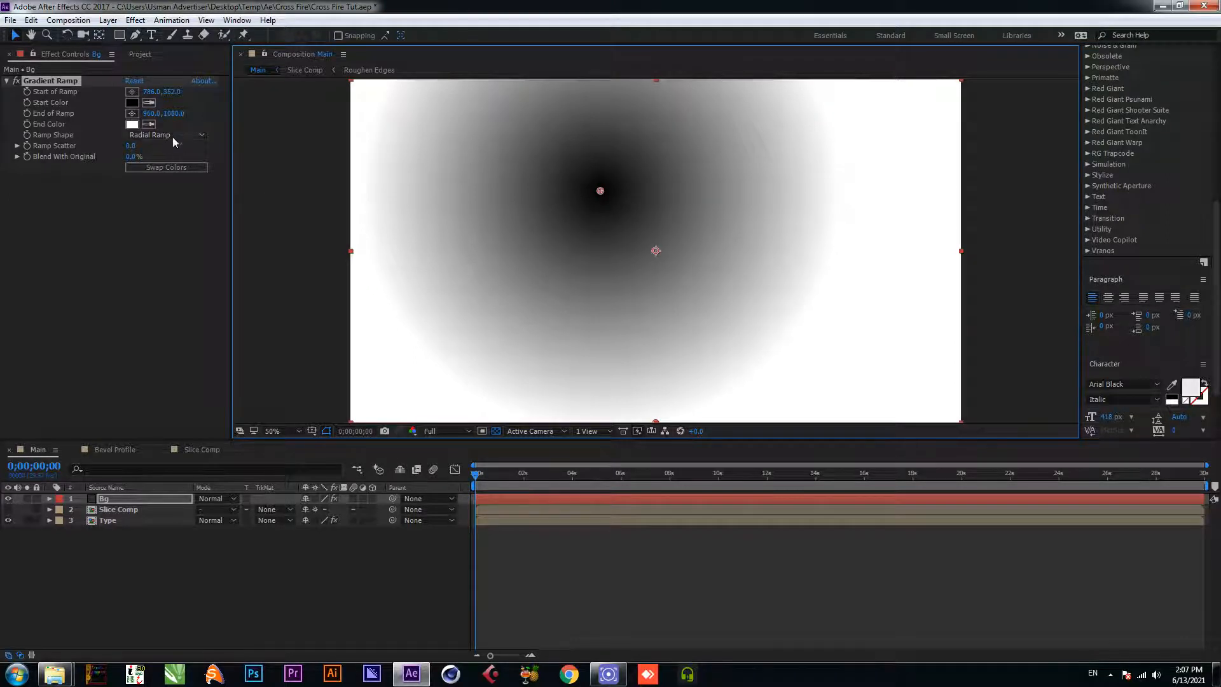
Step: Give the Bg gradient a dark gray start color and a 302F2F end color, and shift its start point's X to 888
{"action": "left_click", "coordinate": [131, 103]}
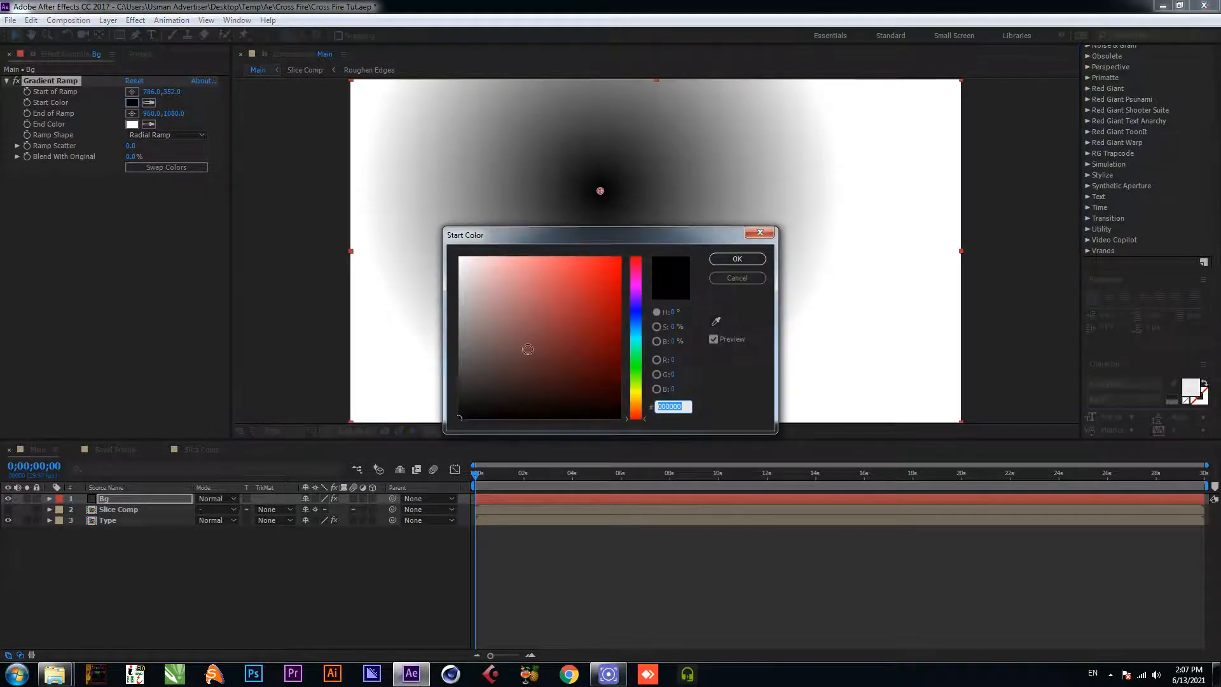
{"action": "left_click", "coordinate": [458, 375]}
{"action": "left_click", "coordinate": [737, 259]}
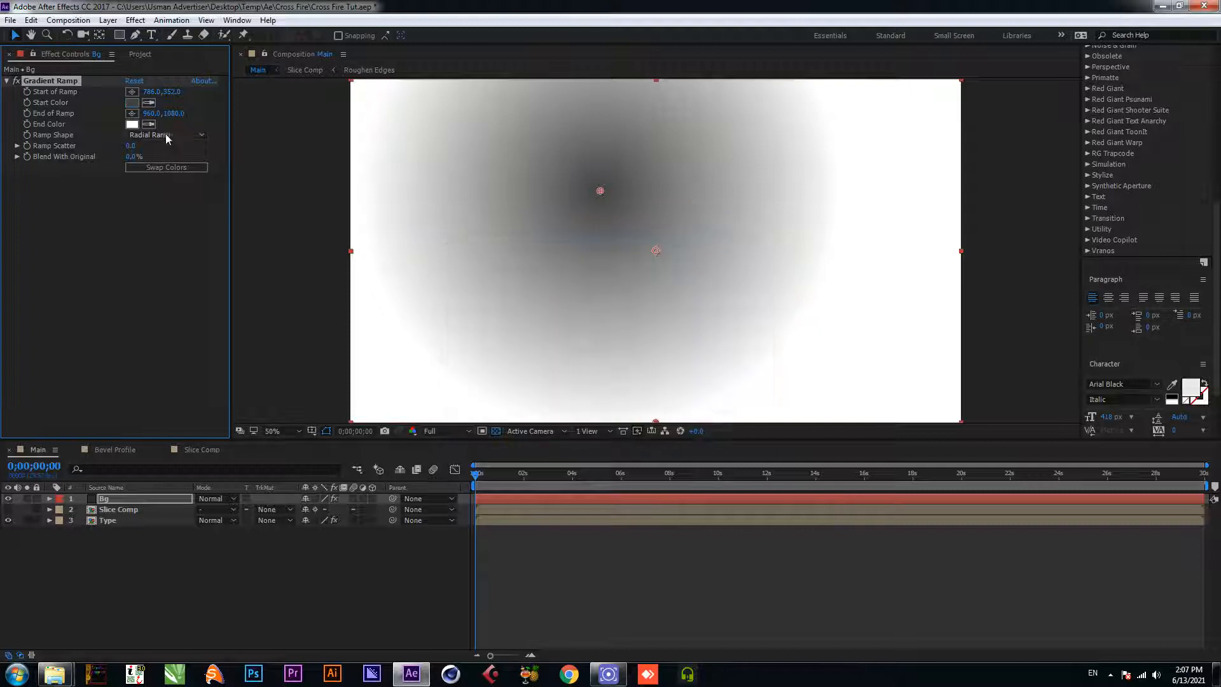
{"action": "left_click", "coordinate": [132, 124]}
{"action": "left_click", "coordinate": [463, 374]}
{"action": "left_click_drag", "start_coordinate": [463, 374], "coordinate": [461, 387]}
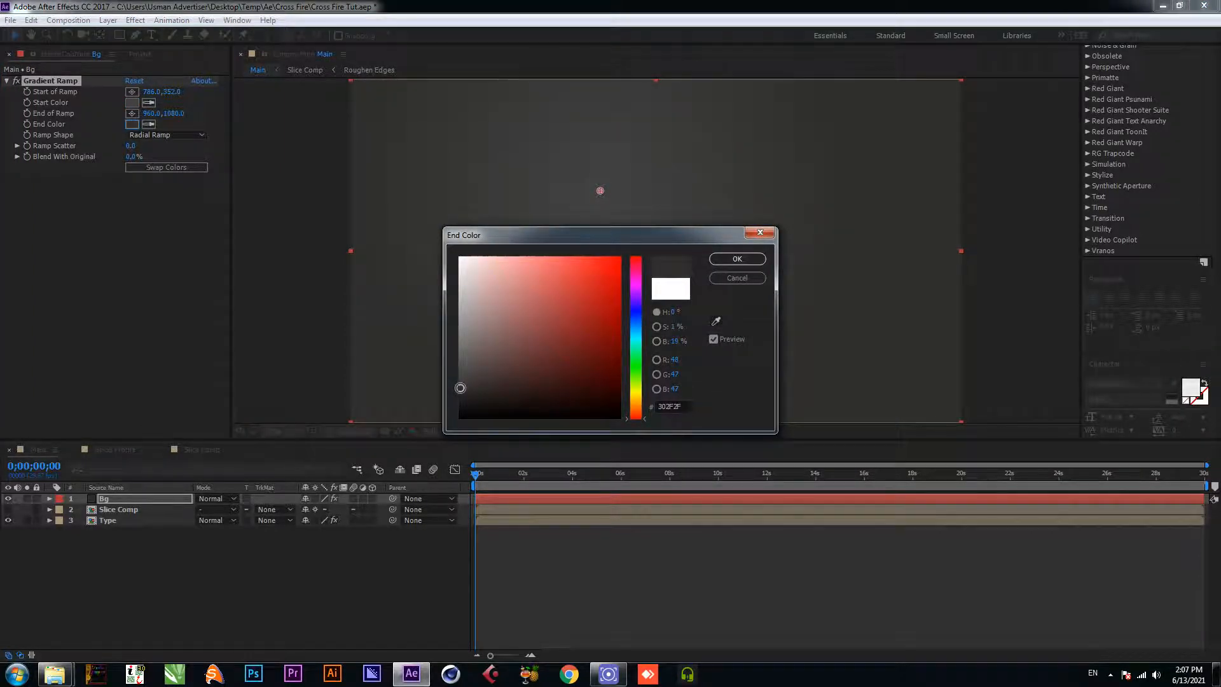
{"action": "left_click", "coordinate": [735, 259]}
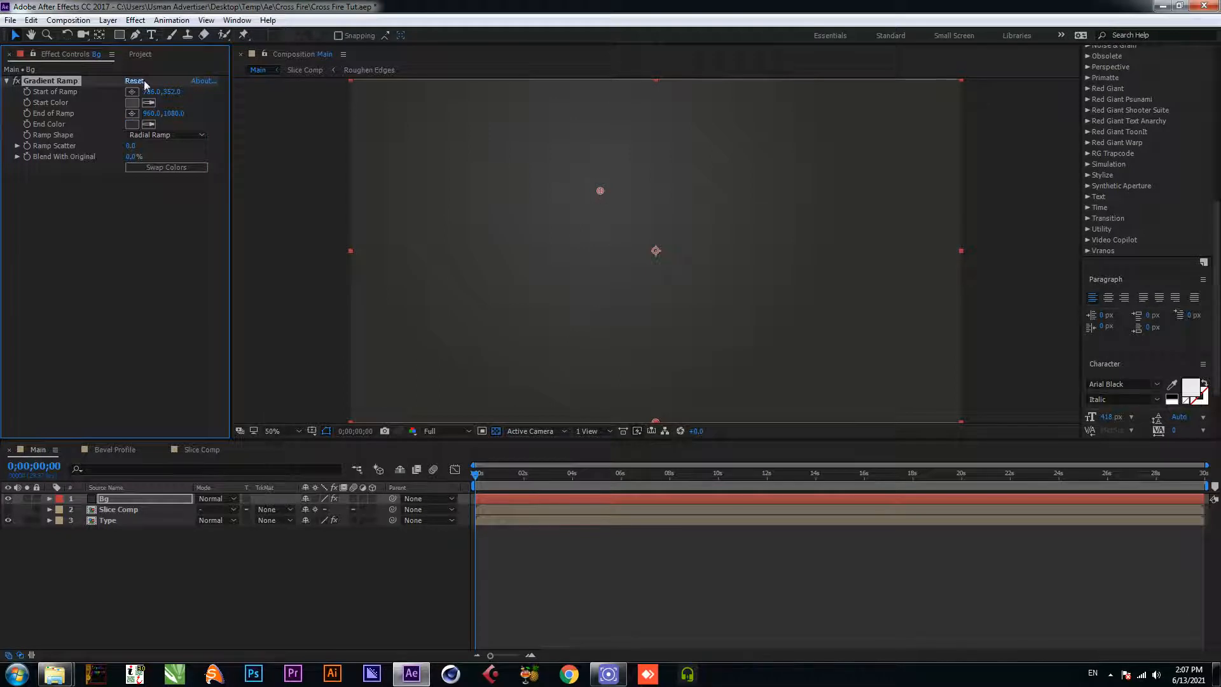
{"action": "left_click_drag", "start_coordinate": [156, 91], "coordinate": [208, 92]}
Step: Move the Bg layer beneath the Type layer and save the project
{"action": "left_click", "coordinate": [321, 541]}
{"action": "left_click_drag", "start_coordinate": [132, 501], "coordinate": [139, 531]}
{"action": "key", "text": "ctrl+s"}
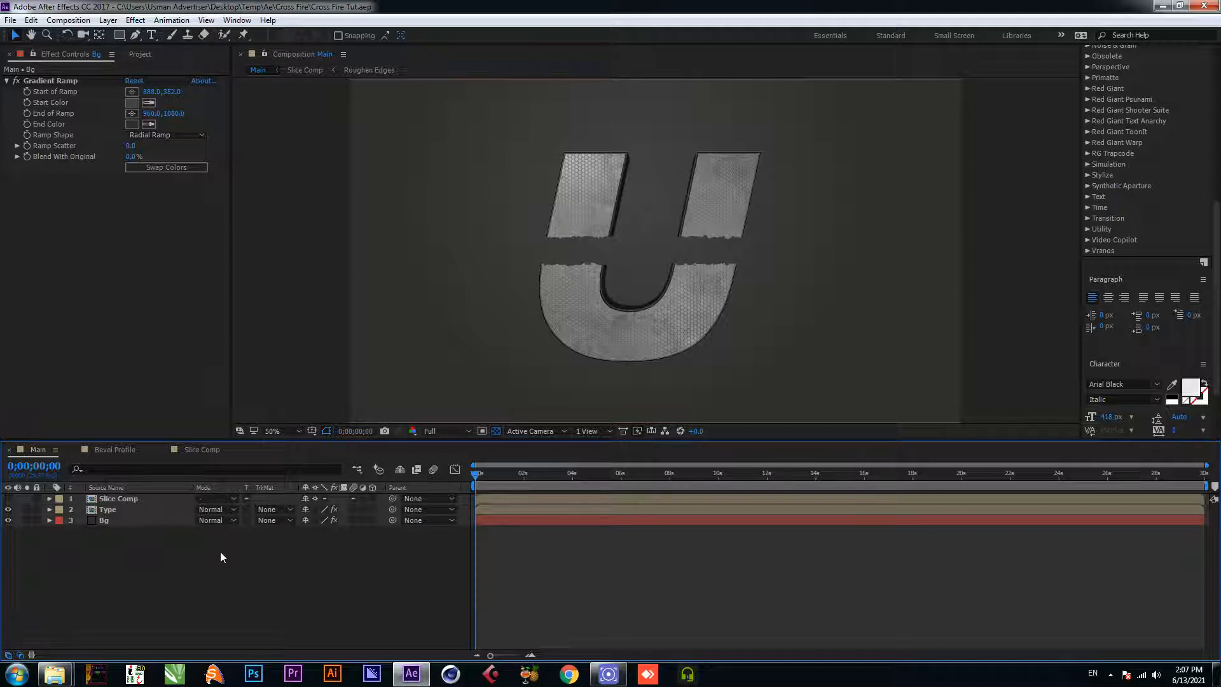
Step: Duplicate the Type layer, rename the lower copy Brun Edges, and solo it
{"action": "left_click", "coordinate": [130, 509]}
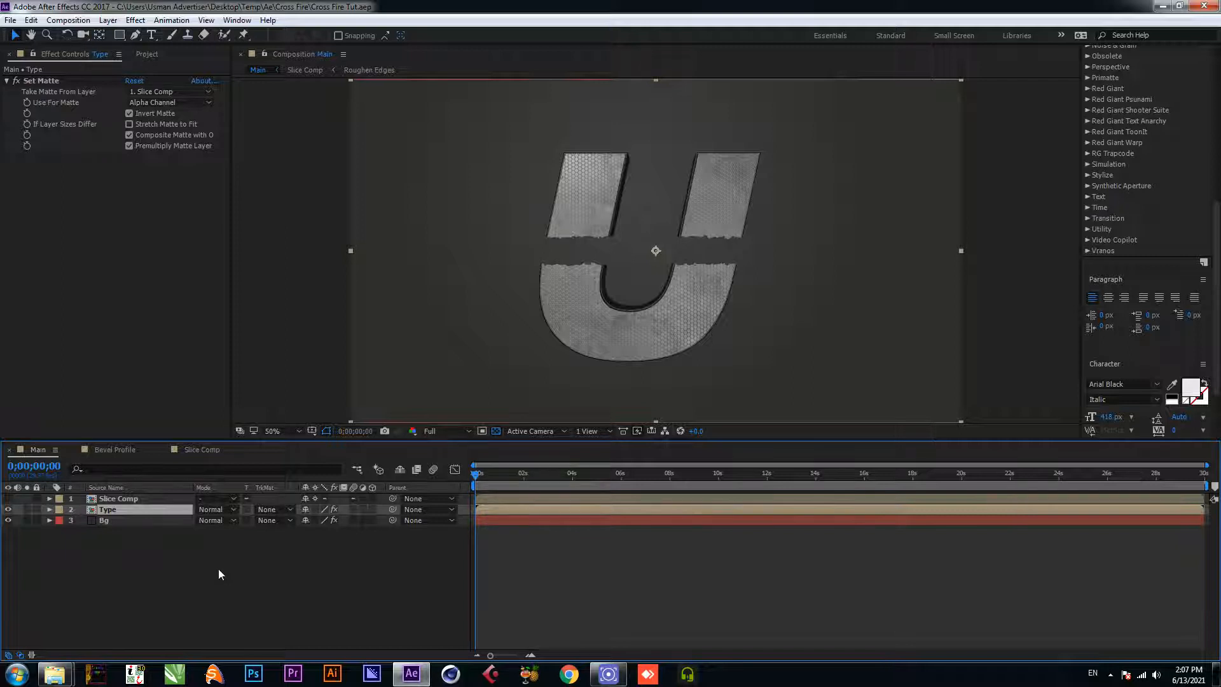
{"action": "key", "text": "ctrl+d"}
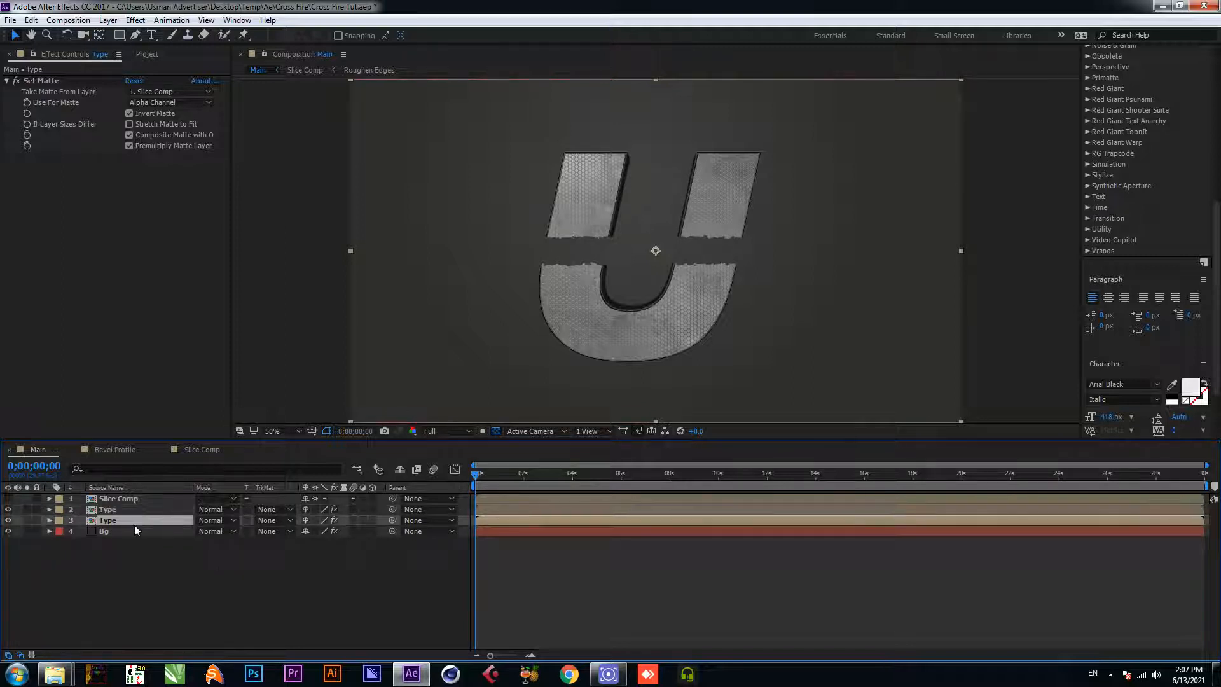
{"action": "key", "text": "ctrl+s"}
{"action": "right_click", "coordinate": [136, 521]}
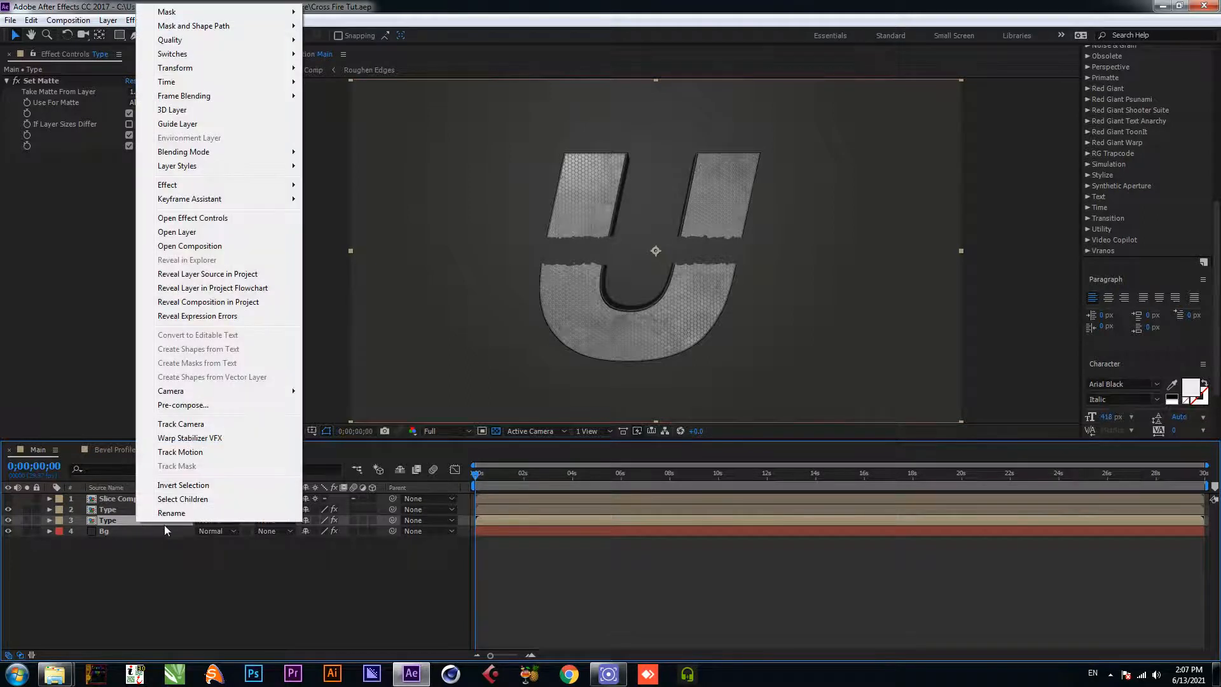
{"action": "left_click", "coordinate": [169, 518]}
{"action": "type", "text": "Br"}
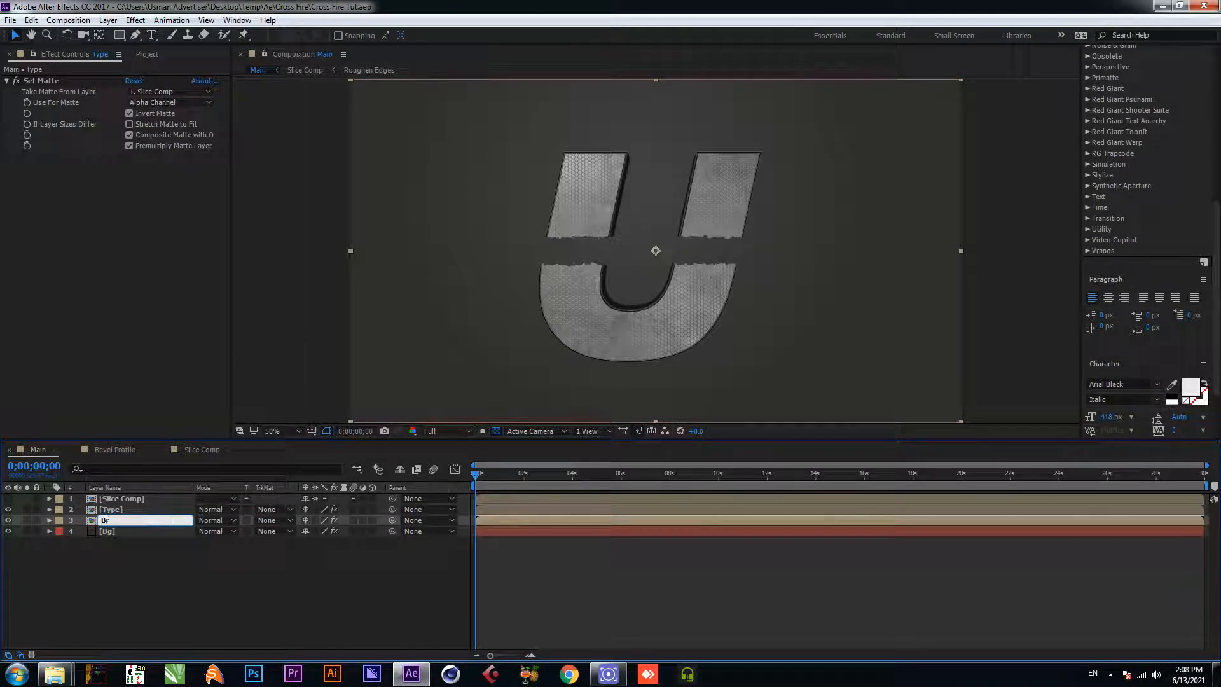
{"action": "type", "text": "un Edges"}
{"action": "key", "text": "Return"}
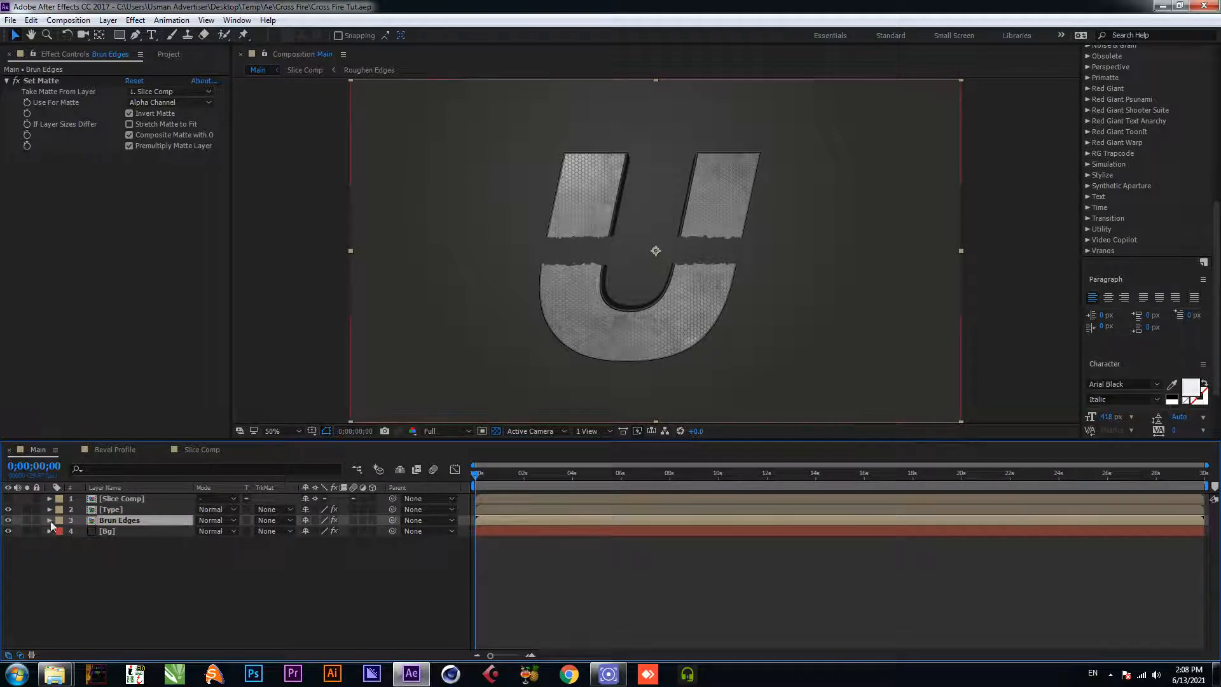
{"action": "left_click", "coordinate": [26, 520]}
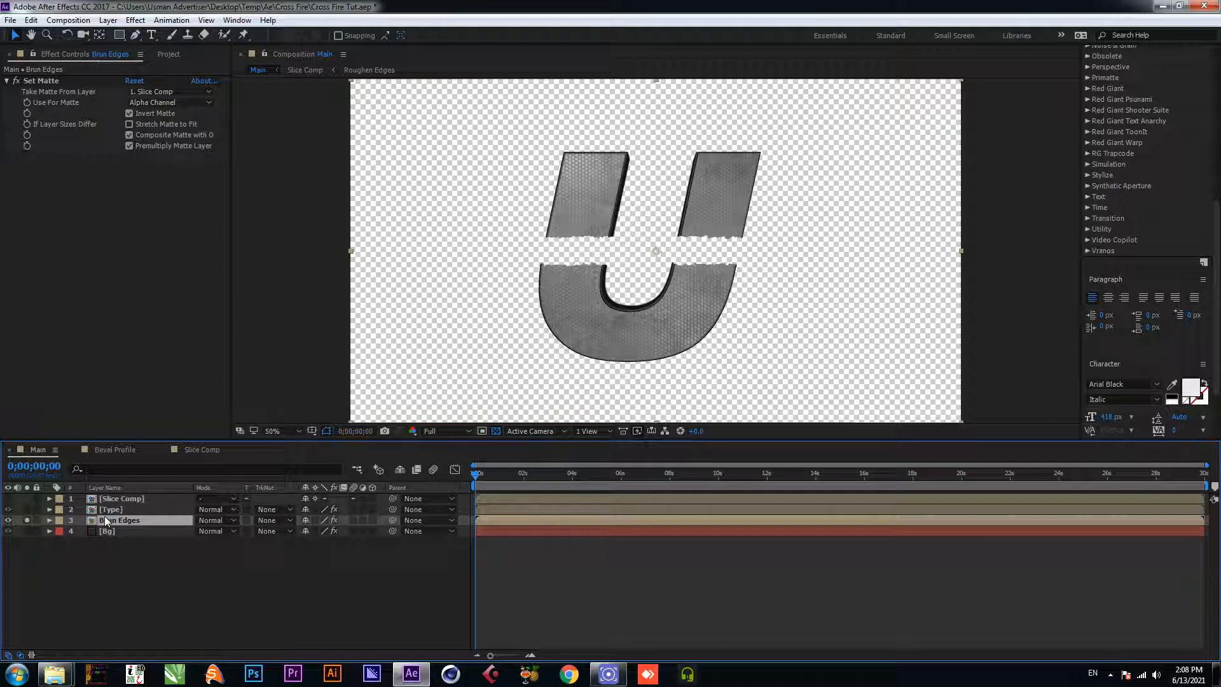
{"action": "key", "text": "ctrl+space"}
{"action": "type", "text": "fast"}
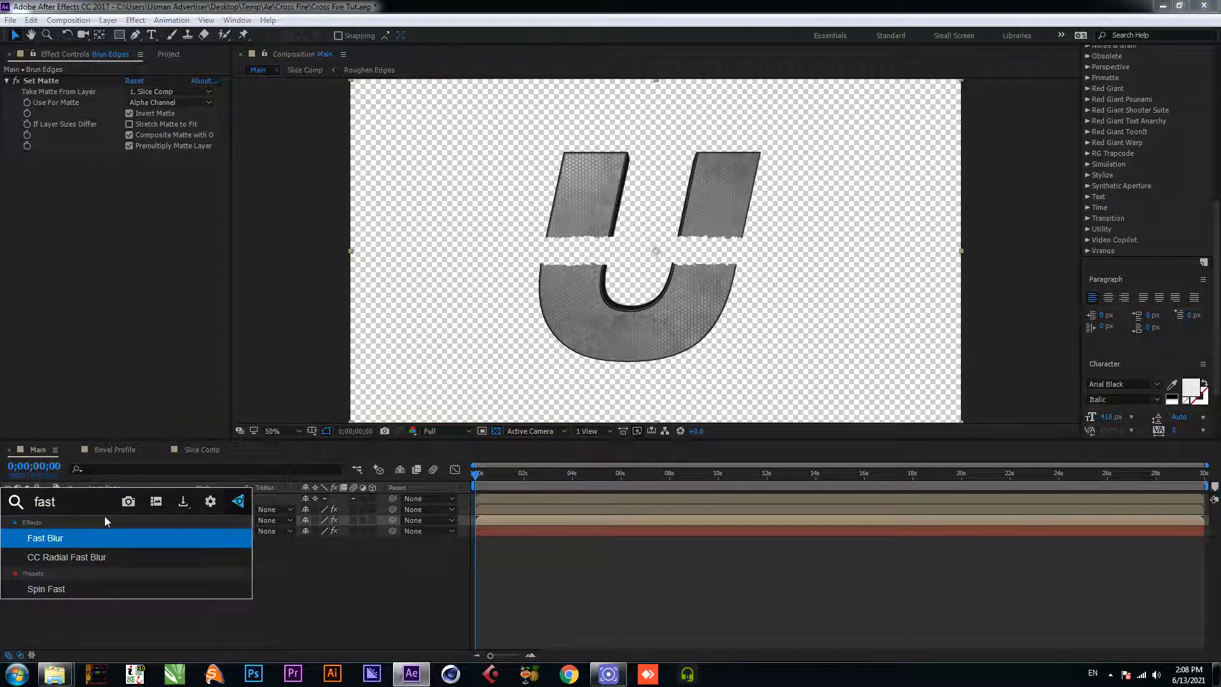
{"action": "left_click", "coordinate": [100, 534]}
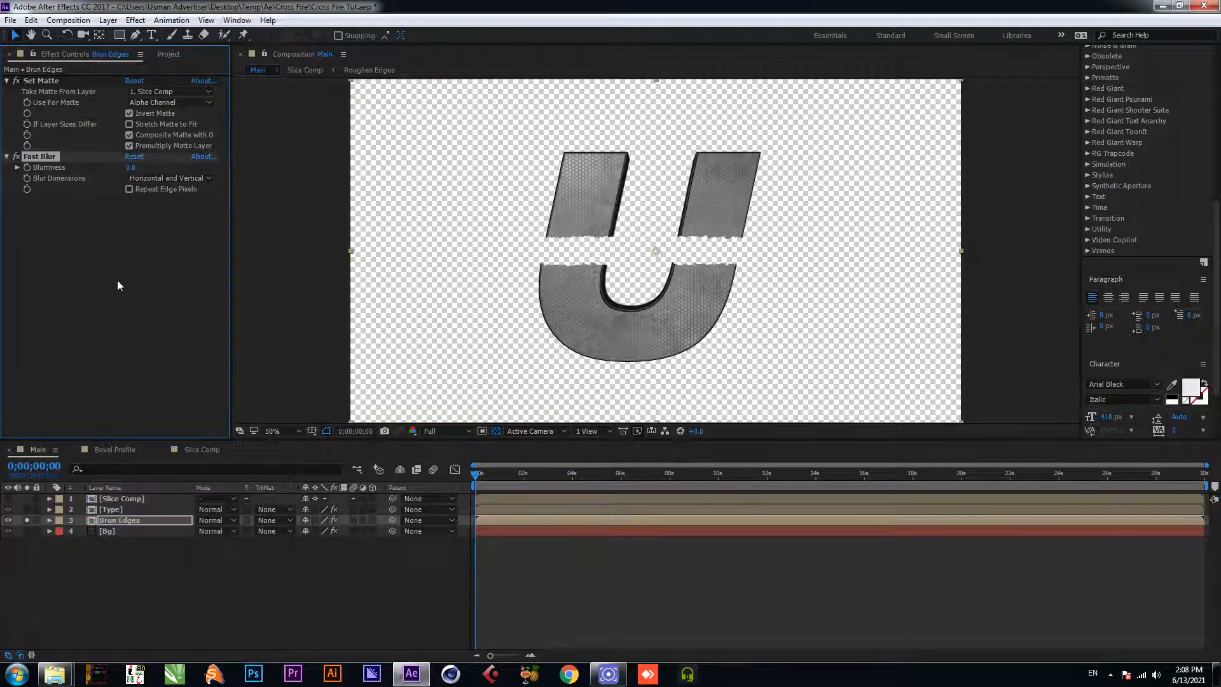
{"action": "left_click", "coordinate": [130, 168]}
{"action": "left_click", "coordinate": [165, 277]}
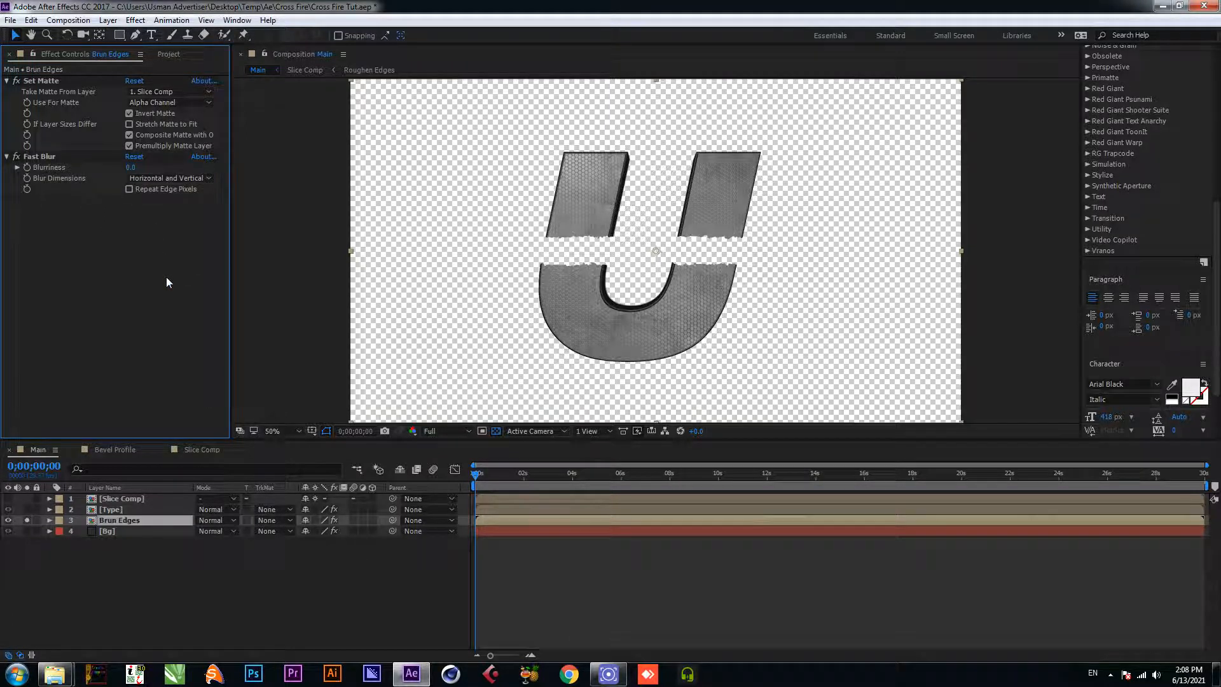
{"action": "left_click", "coordinate": [47, 155]}
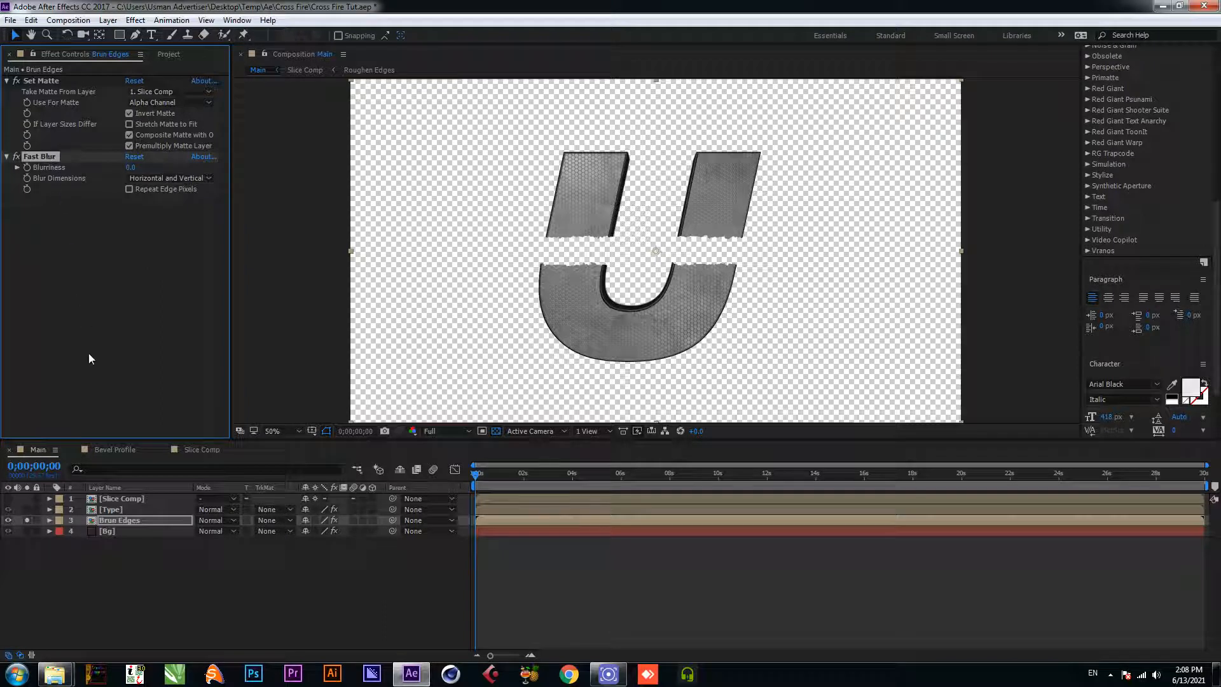
{"action": "key", "text": "Delete"}
Step: Apply the CC Radial Fast Blur effect to the Brun Edges layer
{"action": "left_click", "coordinate": [121, 517]}
{"action": "key", "text": "ctrl+space"}
{"action": "type", "text": "fast"}
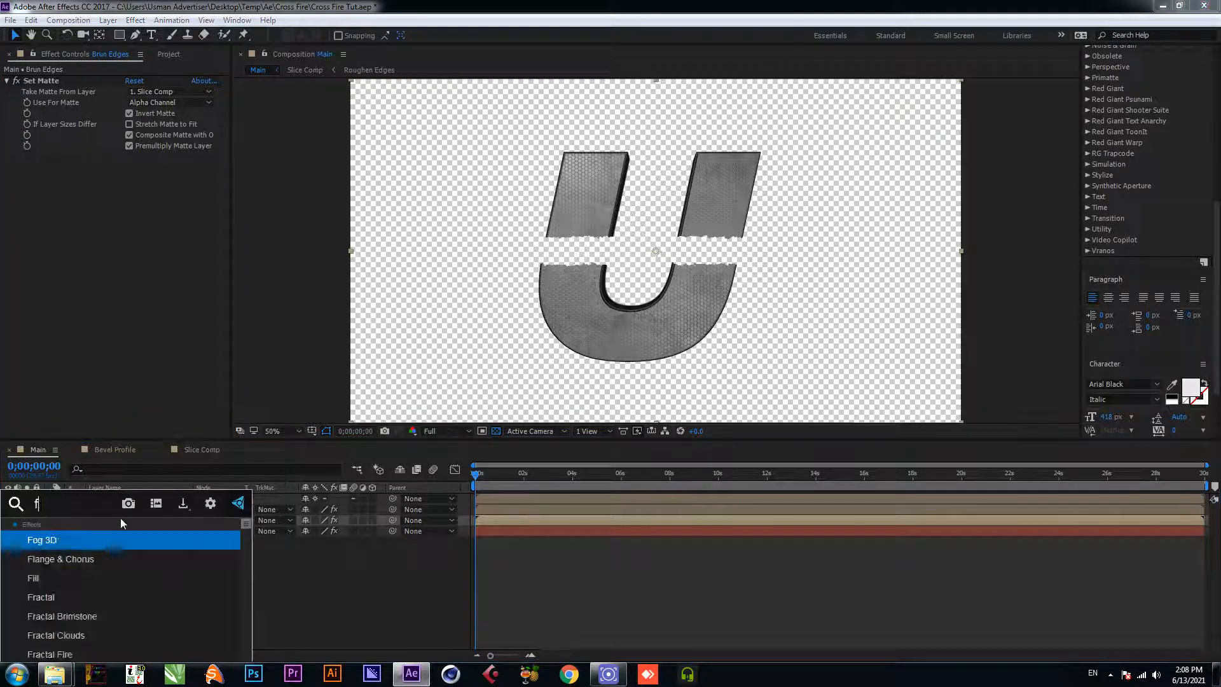
{"action": "left_click", "coordinate": [83, 559]}
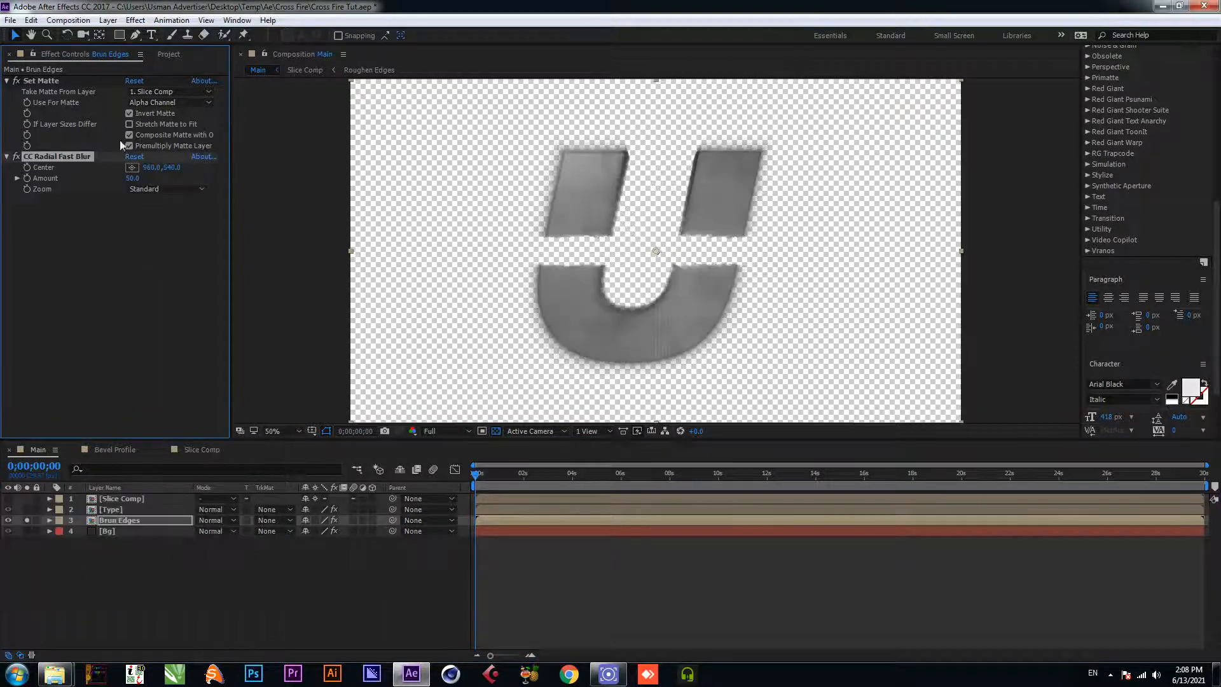
Step: Set the CC Radial Fast Blur Amount to 10, keeping Zoom at Standard, and save the project
{"action": "left_click", "coordinate": [146, 189]}
{"action": "left_click", "coordinate": [65, 211]}
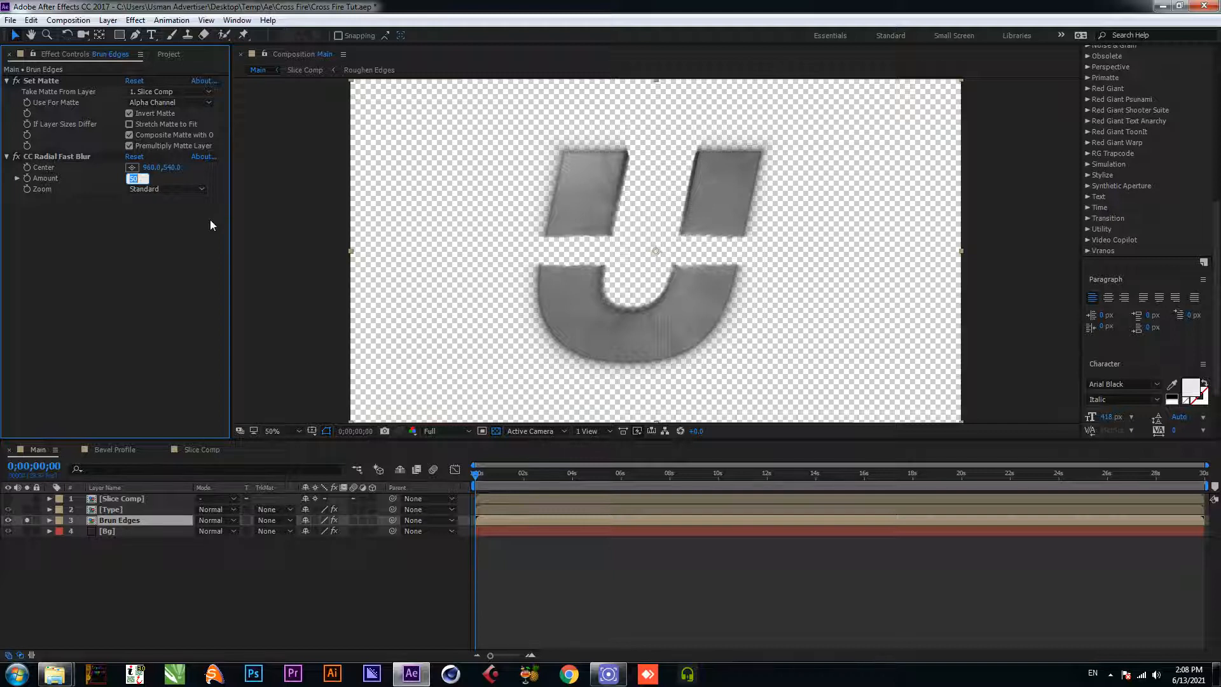
{"action": "type", "text": "10"}
{"action": "key", "text": "Return"}
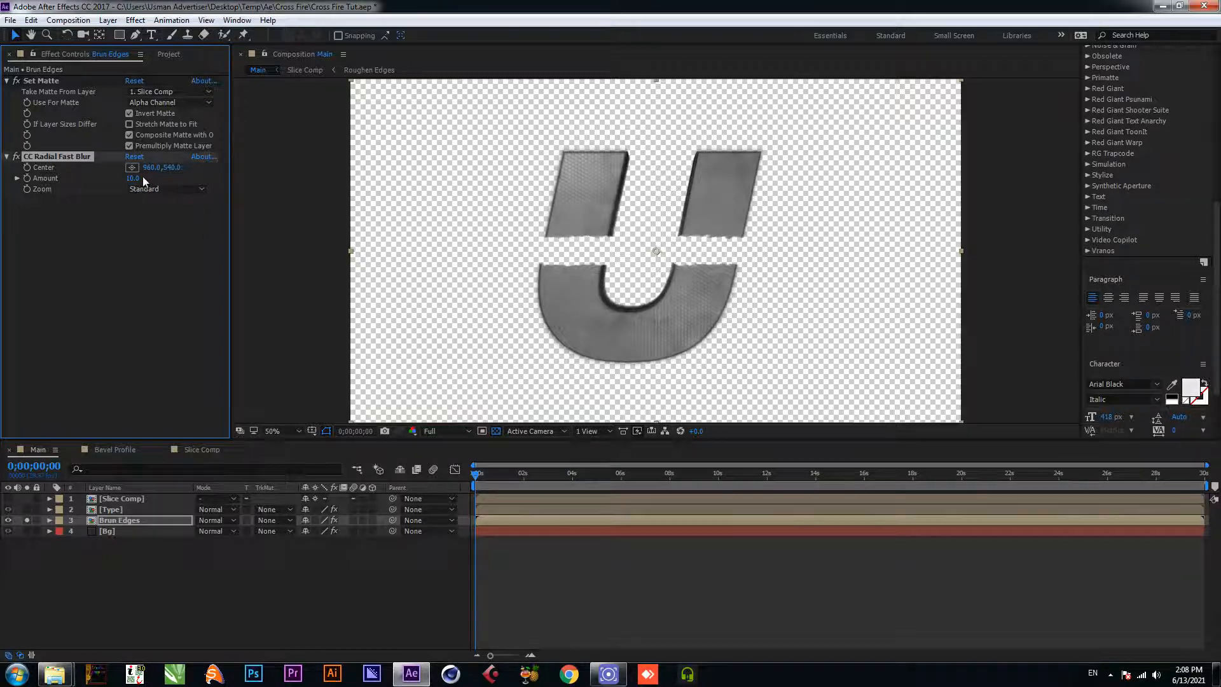
{"action": "key", "text": "ctrl+s"}
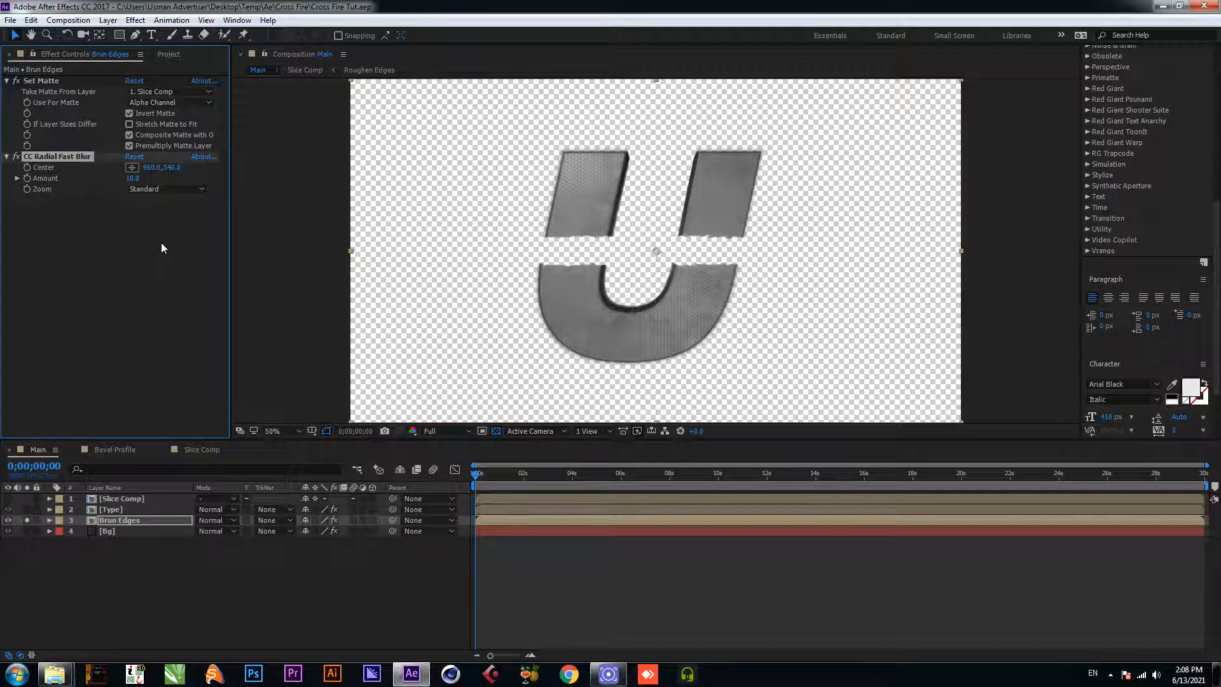
Step: Set the CC Radial Fast Blur Amount on Brun Edges to 5 and save
{"action": "left_click", "coordinate": [133, 178]}
{"action": "type", "text": "5"}
{"action": "key", "text": "Return"}
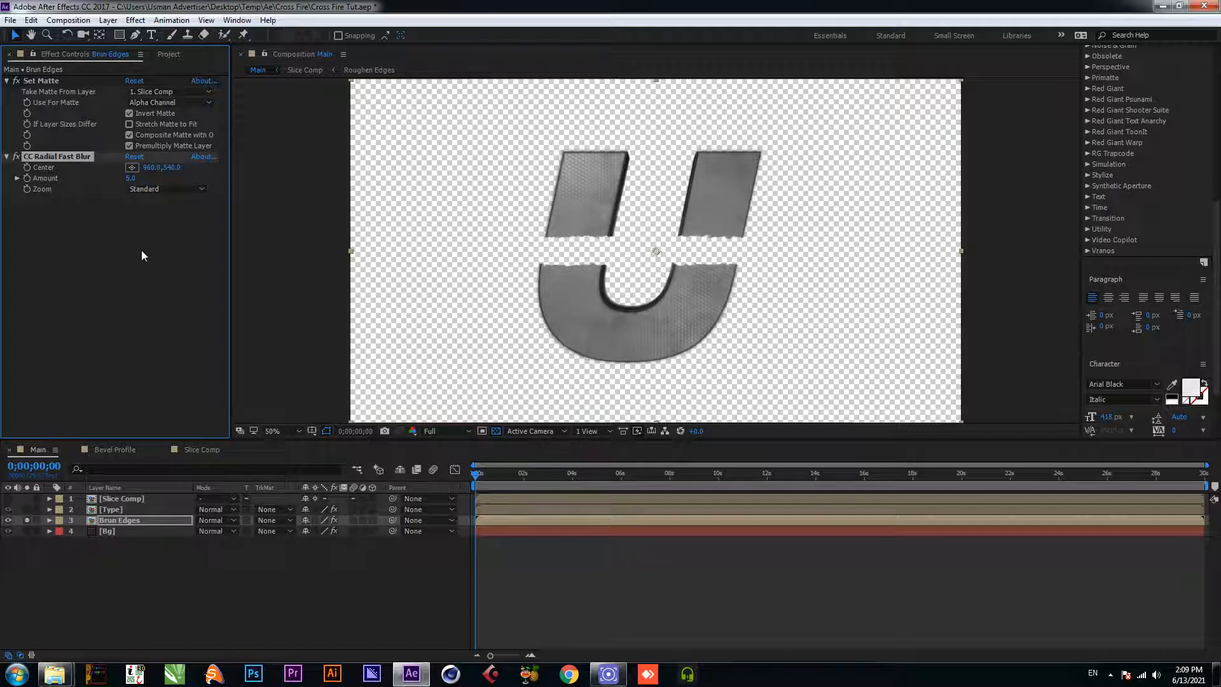
{"action": "key", "text": "ctrl+s"}
Step: Apply the Curves effect to the Brun Edges layer and set its Channel to Alpha
{"action": "key", "text": "ctrl+space"}
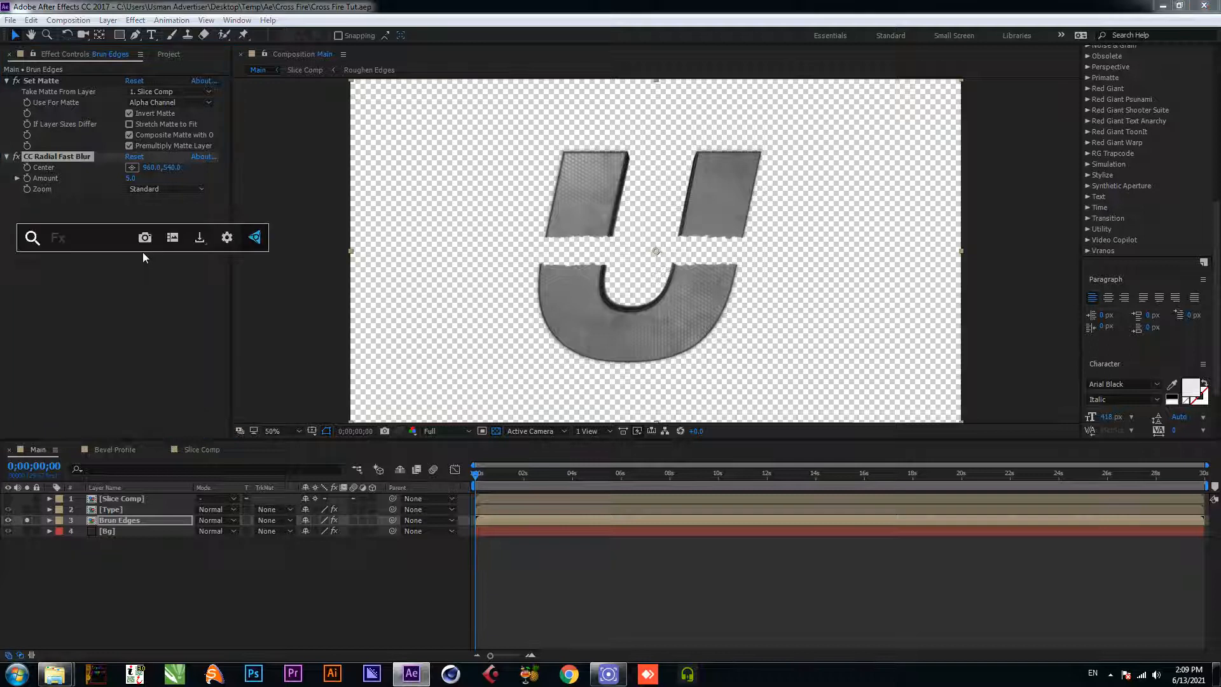
{"action": "type", "text": "cur"}
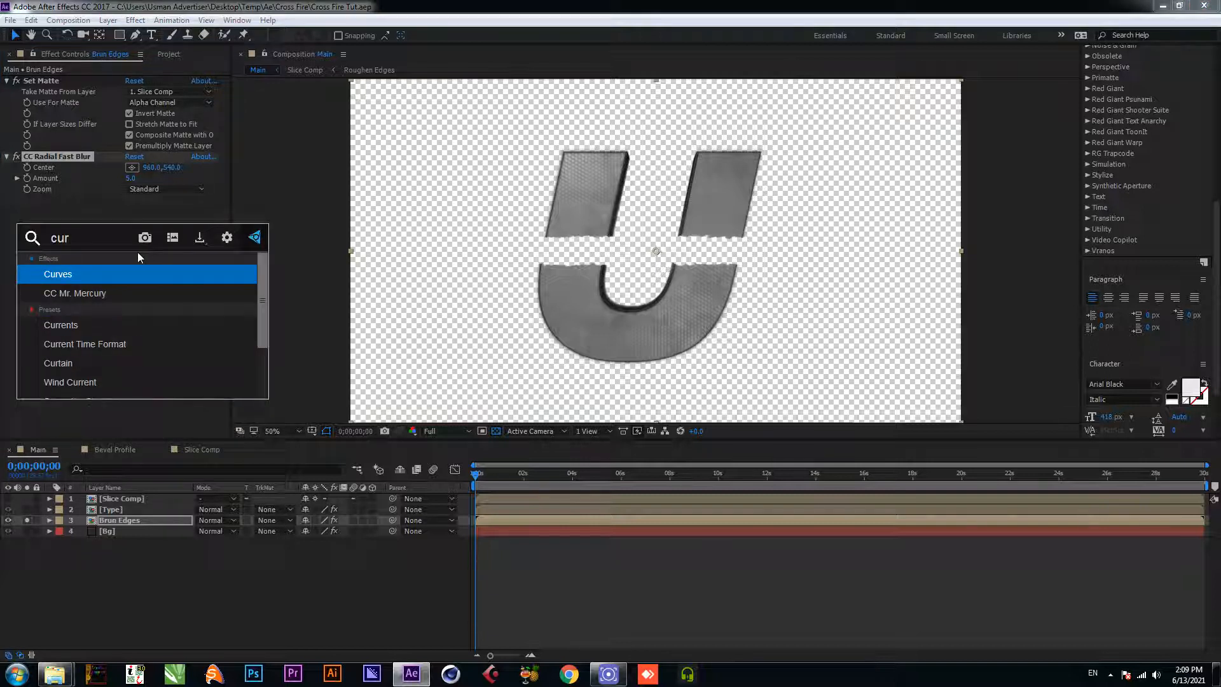
{"action": "left_click", "coordinate": [131, 272]}
{"action": "left_click", "coordinate": [170, 197]}
{"action": "left_click", "coordinate": [171, 262]}
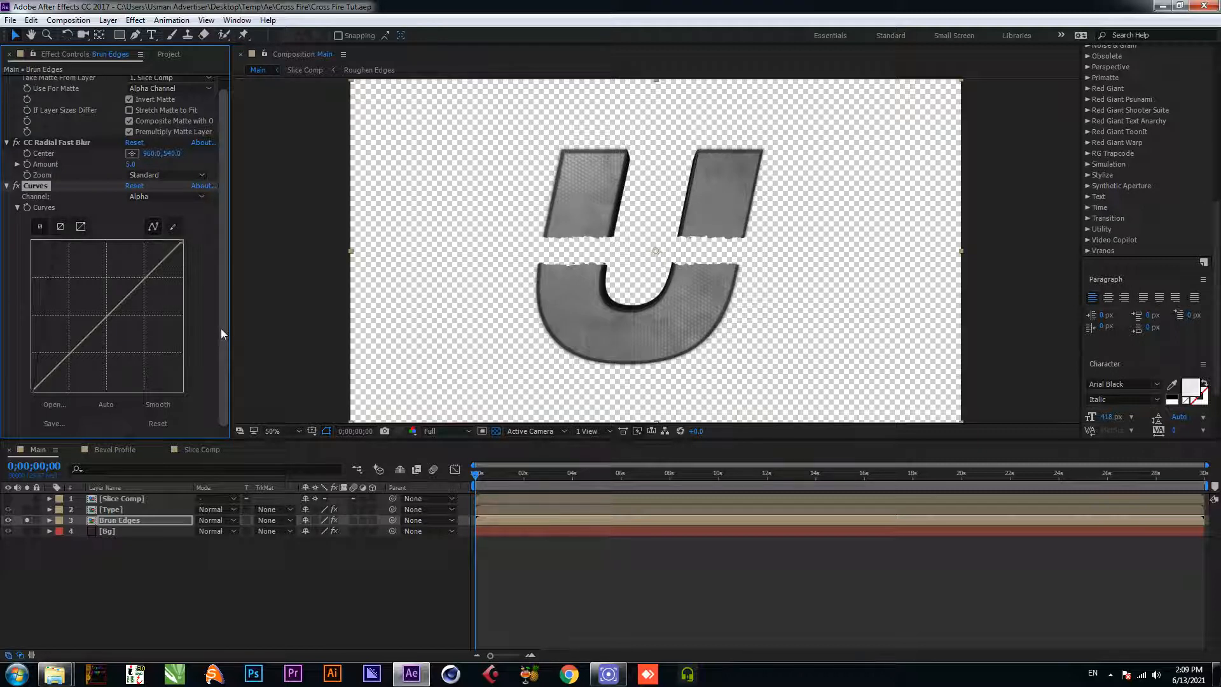
Step: Add two more Set Matte effects below Curves on the Brun Edges layer and save the project
{"action": "key", "text": "ctrl+space"}
{"action": "type", "text": "set "}
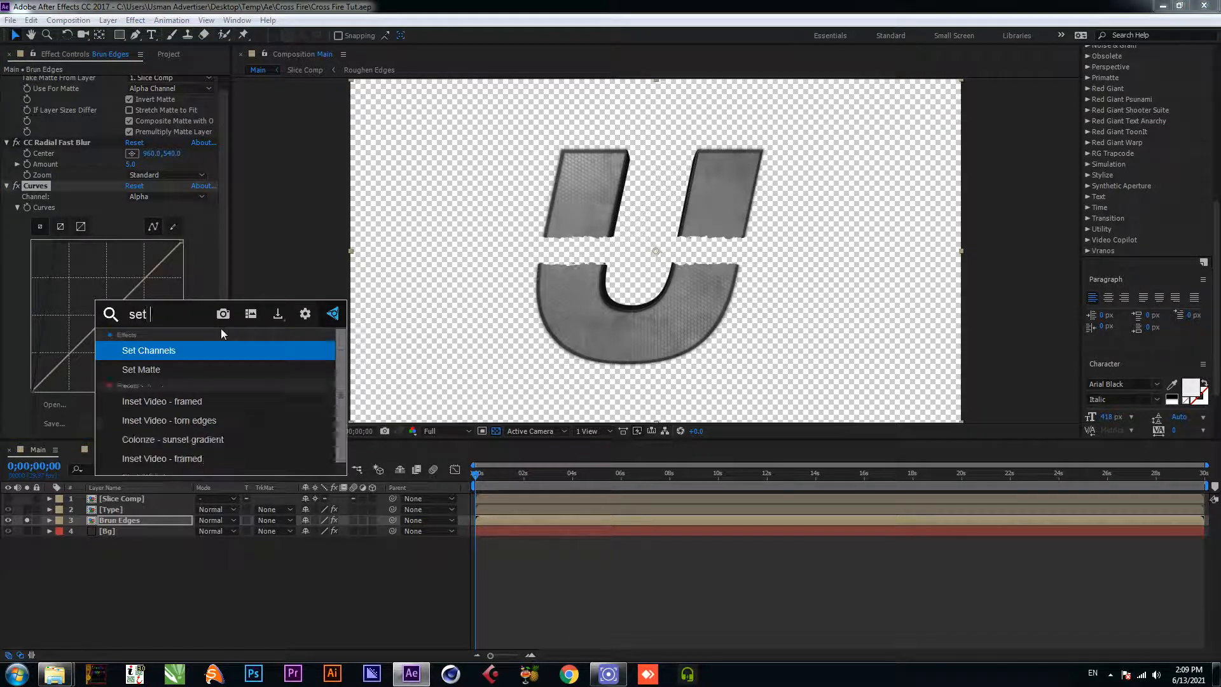
{"action": "type", "text": "m"}
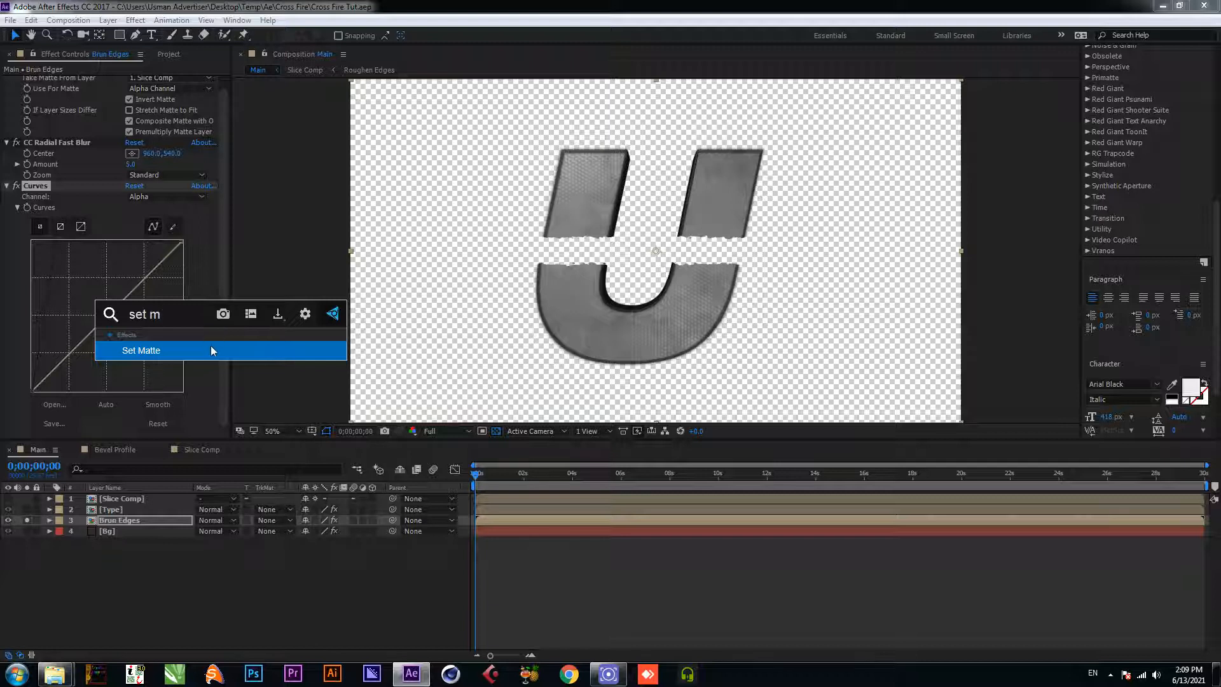
{"action": "left_click", "coordinate": [211, 347]}
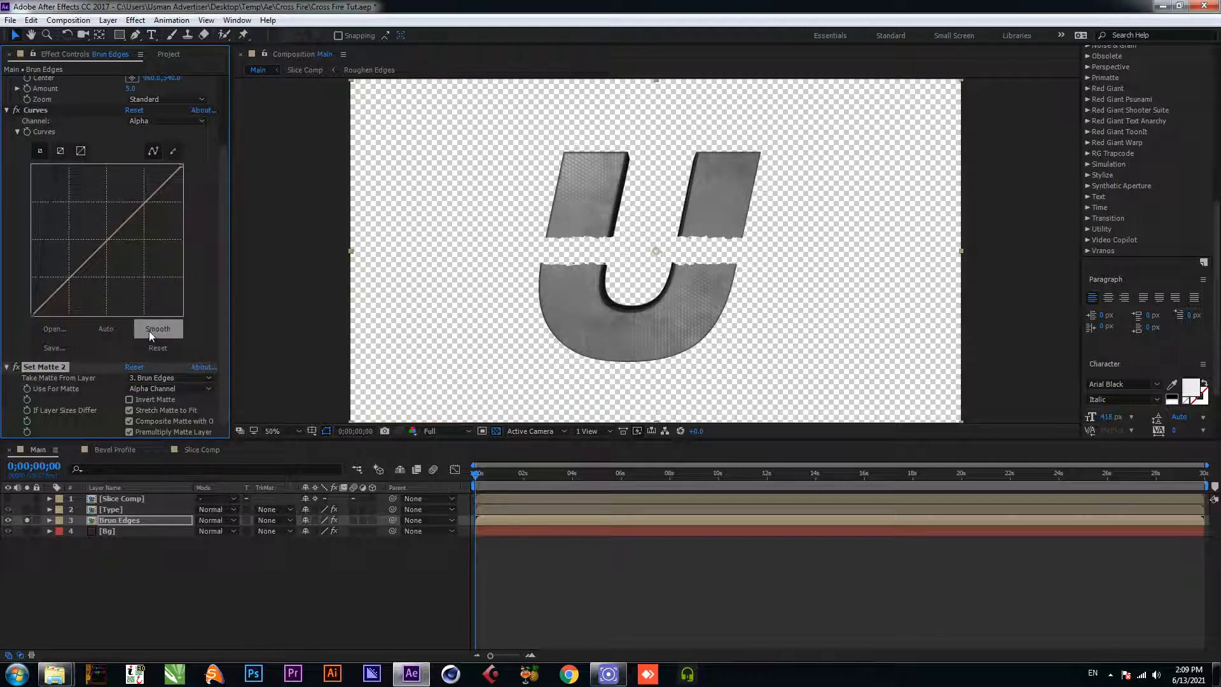
{"action": "key", "text": "ctrl+space"}
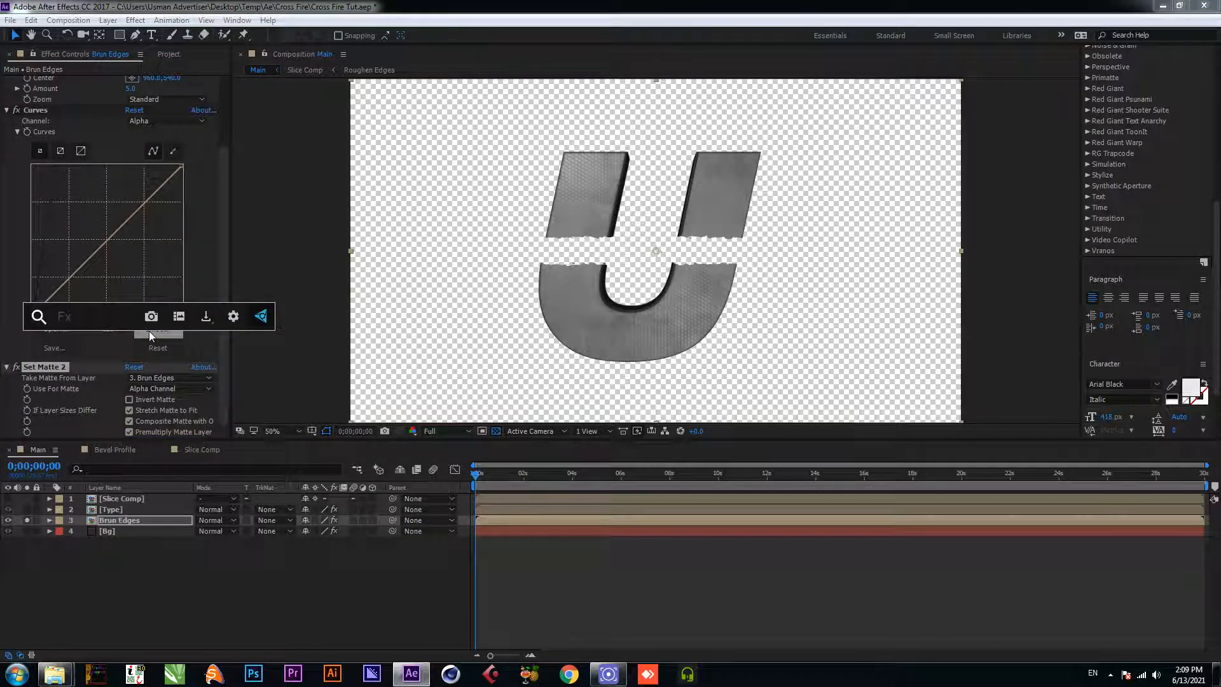
{"action": "type", "text": "set"}
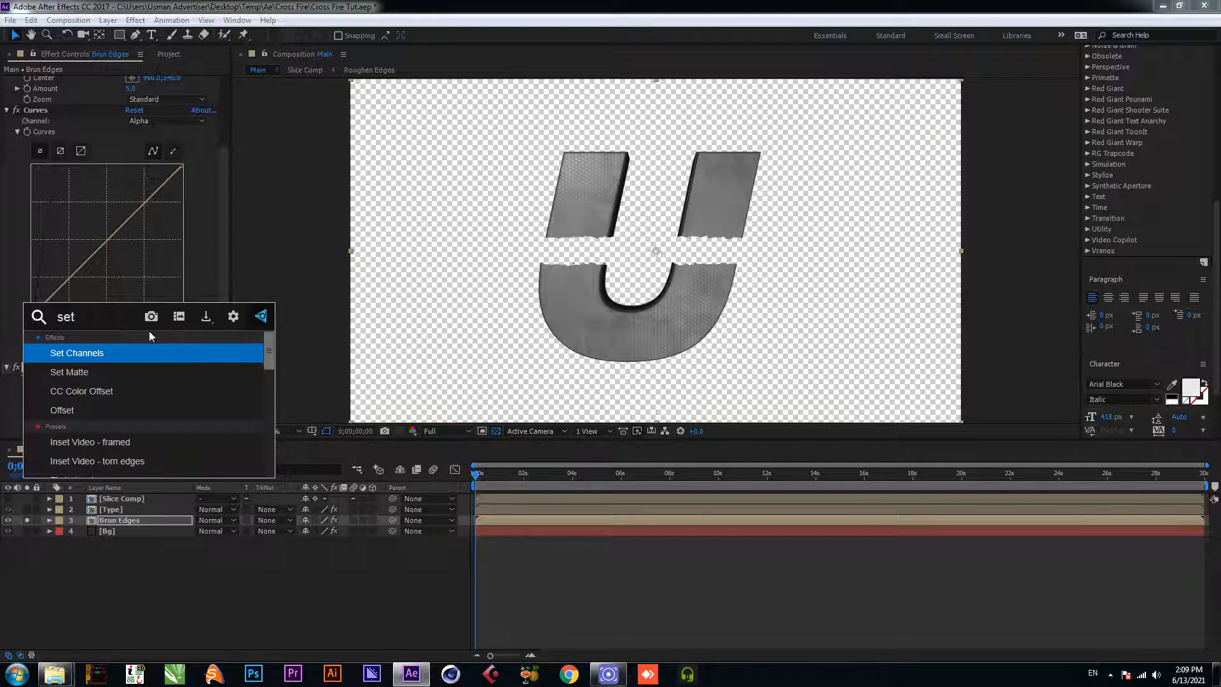
{"action": "left_click", "coordinate": [164, 371]}
{"action": "key", "text": "ctrl+s"}
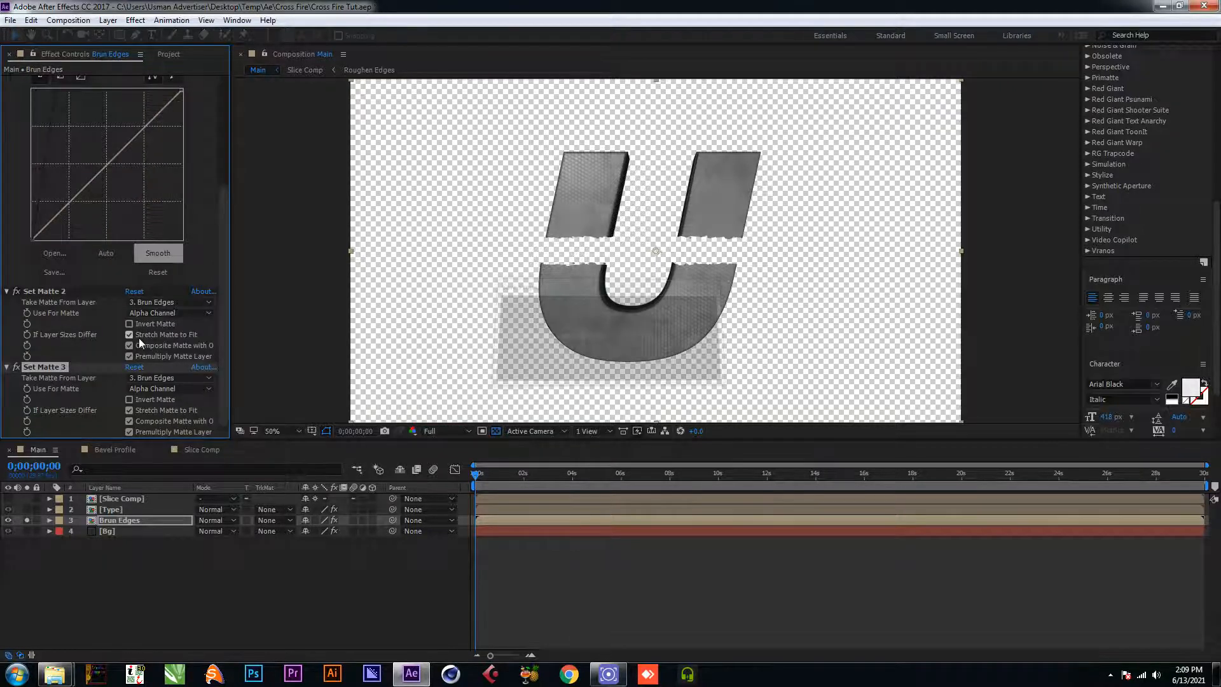
Step: Make Set Matte 3 take its matte from the Slice Comp layer and save
{"action": "left_click", "coordinate": [168, 376]}
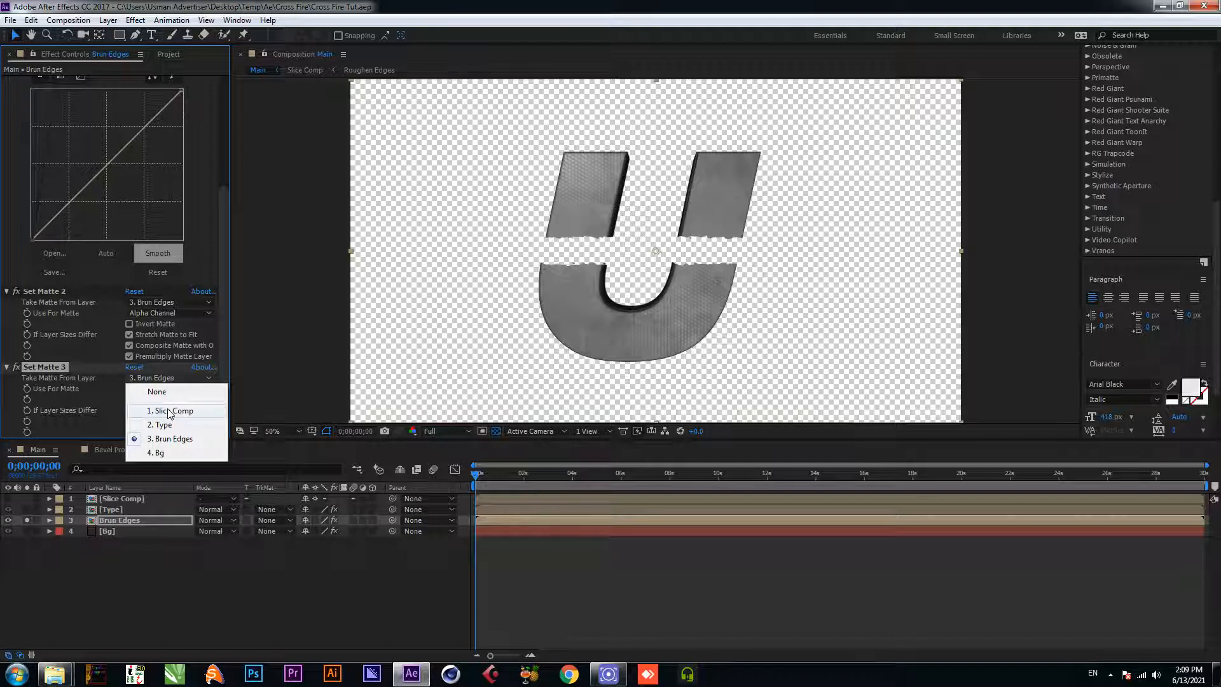
{"action": "left_click", "coordinate": [169, 411]}
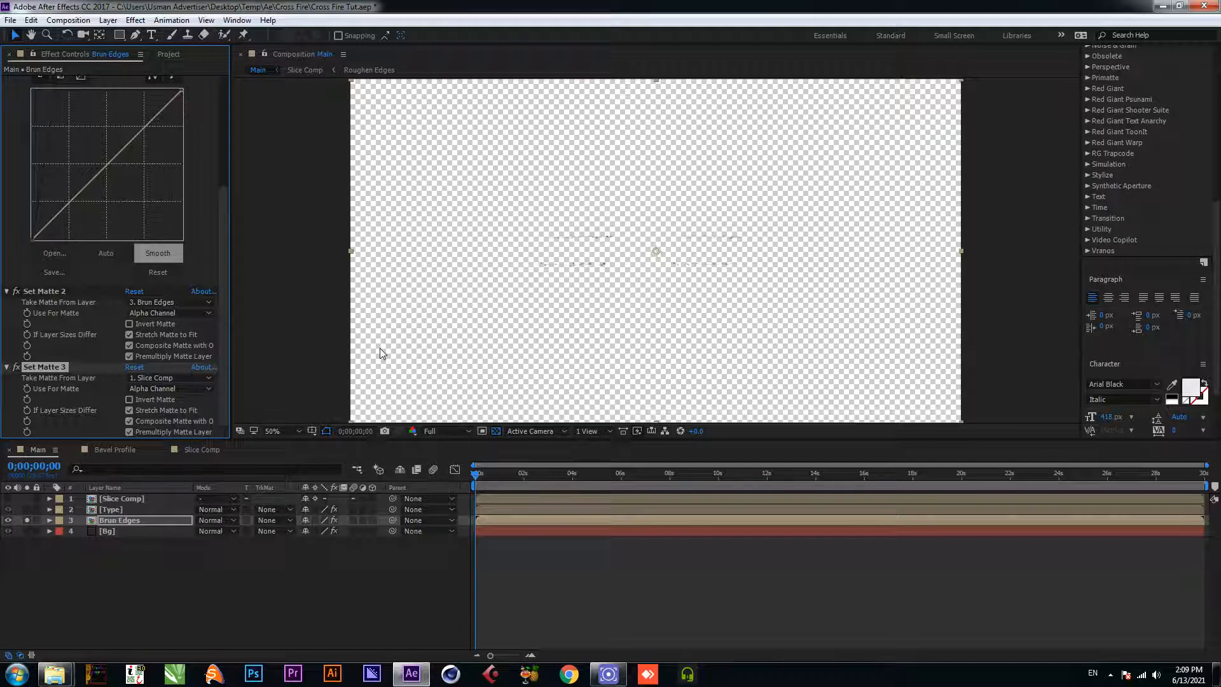
{"action": "key", "text": "ctrl+s"}
Step: Set the CC Radial Fast Blur Amount on the Brun Edges layer to 10
{"action": "left_click", "coordinate": [156, 519]}
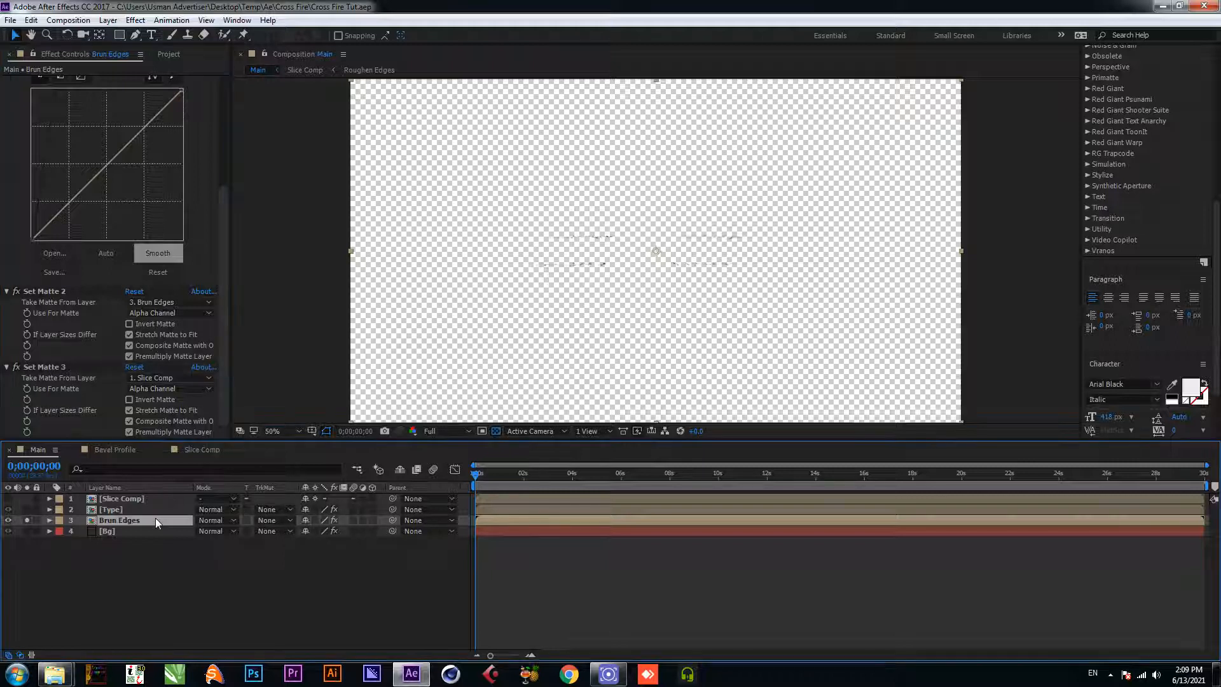
{"action": "scroll", "coordinate": [150, 159], "scroll_direction": "up", "scroll_amount": 5}
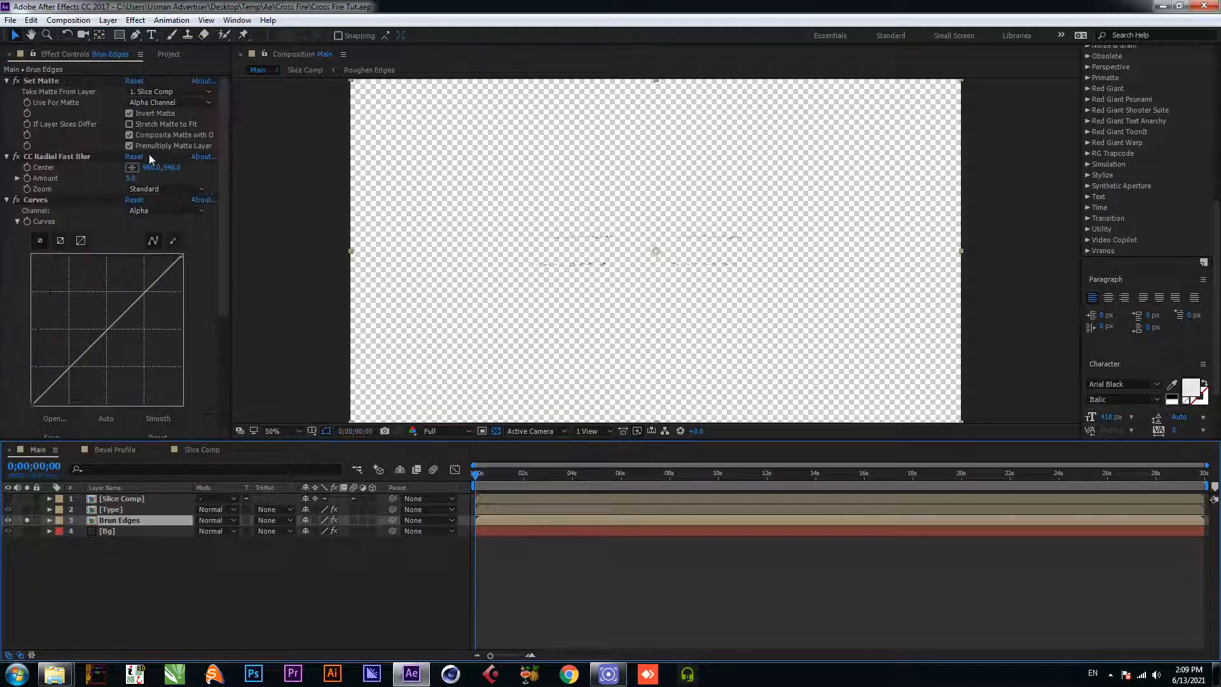
{"action": "left_click_drag", "start_coordinate": [130, 178], "coordinate": [157, 178]}
{"action": "key", "text": "slash"}
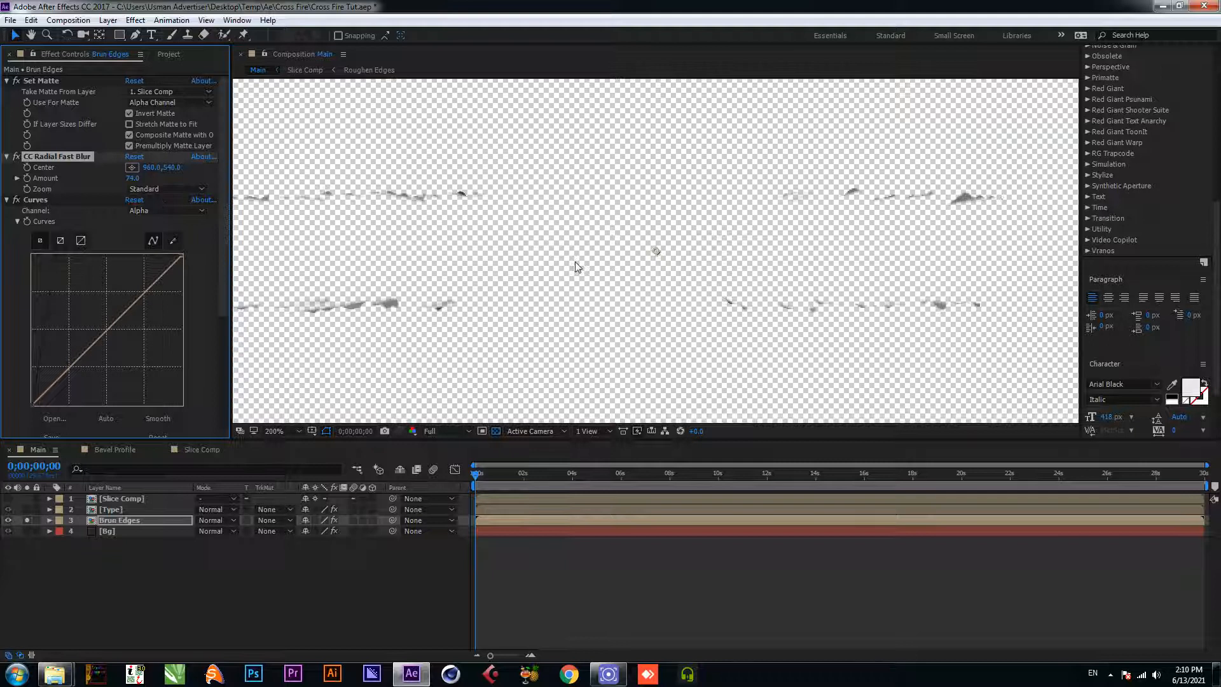
{"action": "left_click", "coordinate": [133, 178]}
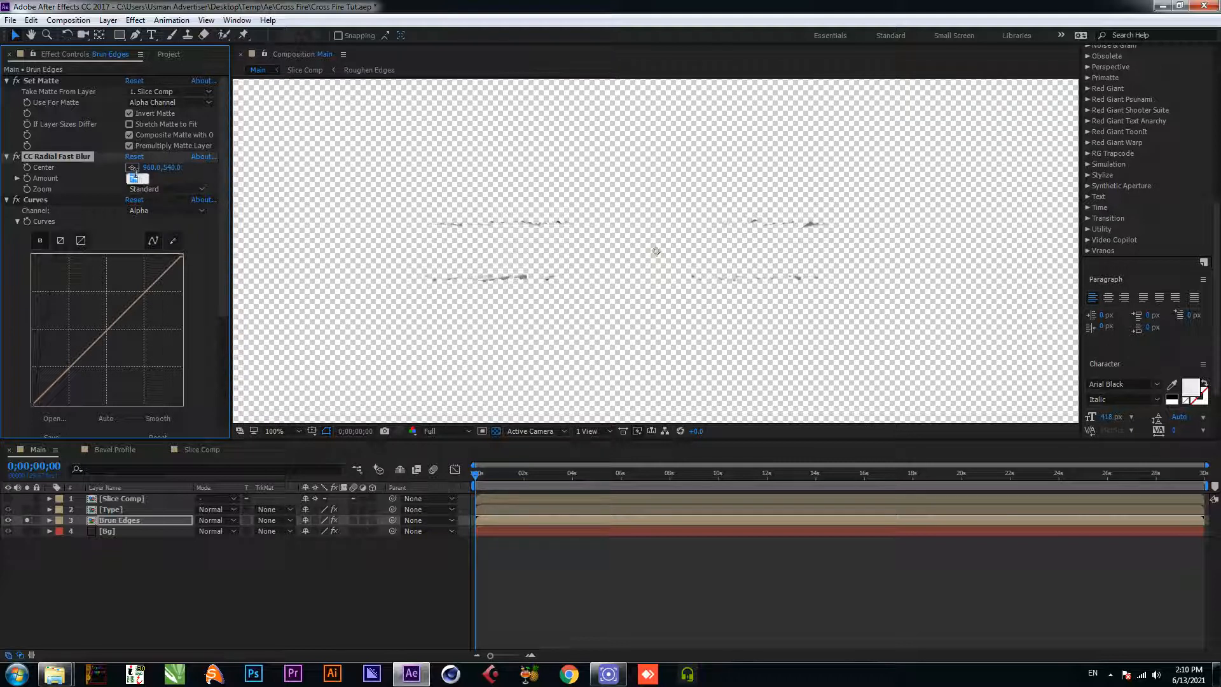
{"action": "type", "text": "100"}
{"action": "key", "text": "Return"}
{"action": "left_click", "coordinate": [162, 578]}
Step: Apply the Fractal Noise effect to the Brun Edges layer
{"action": "left_click", "coordinate": [123, 520]}
{"action": "key", "text": "ctrl+space"}
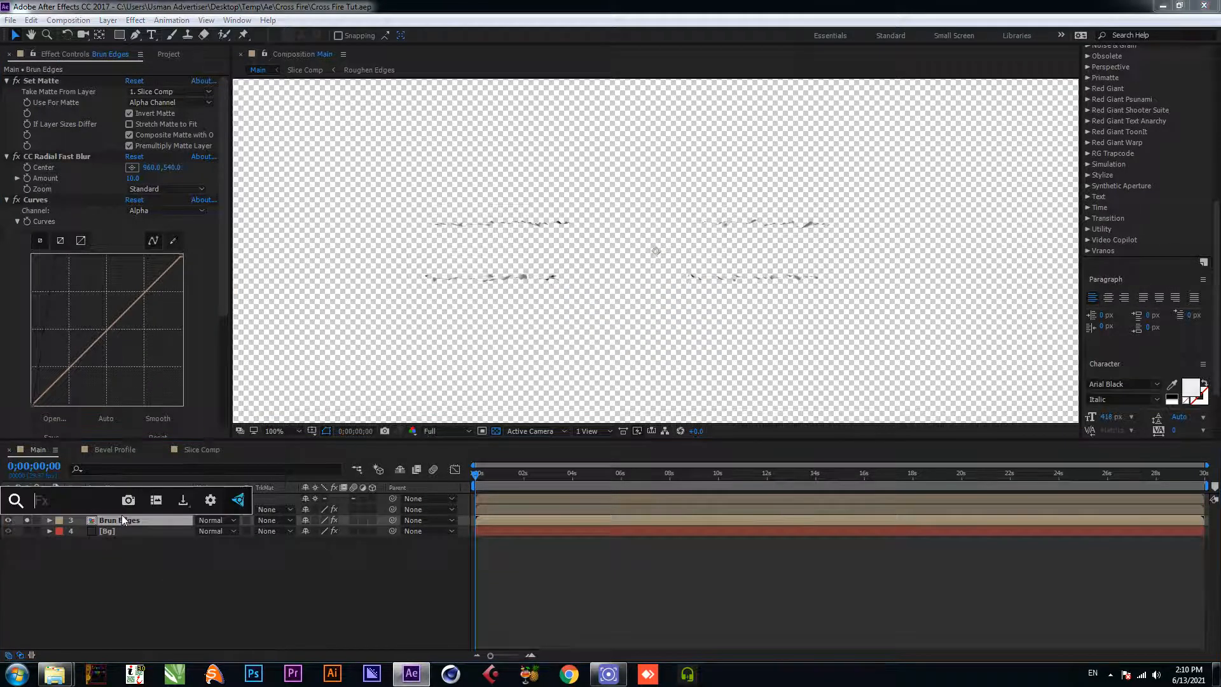
{"action": "type", "text": "frac"}
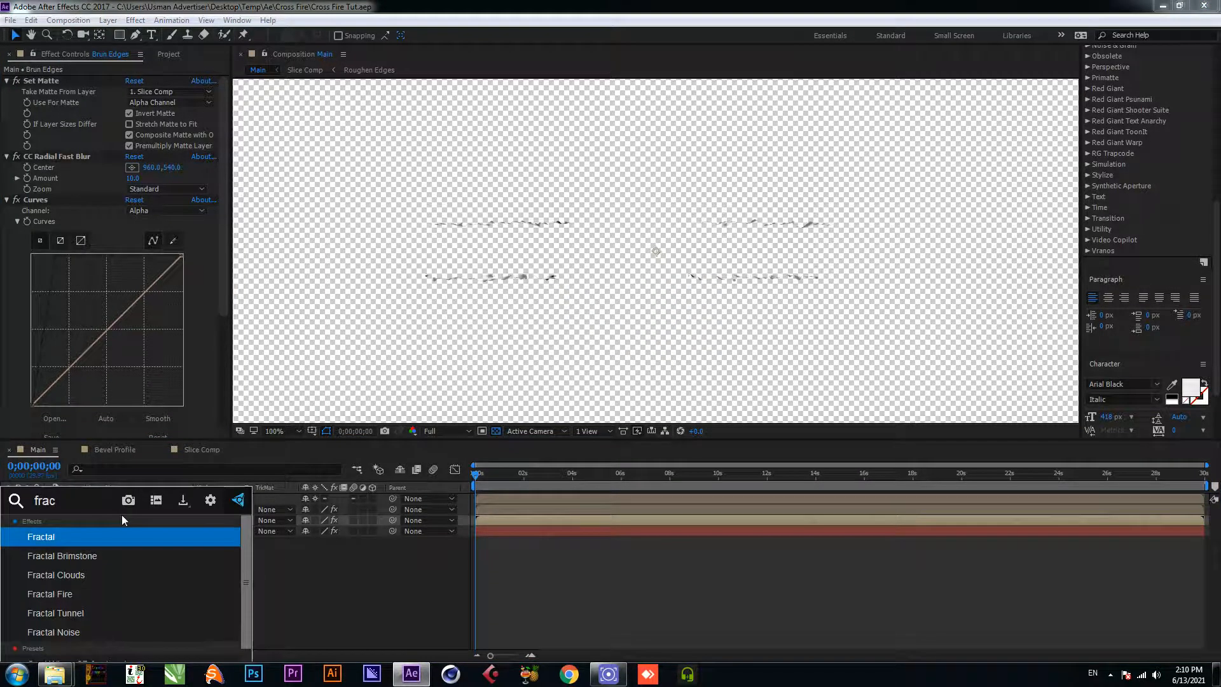
{"action": "type", "text": "tal no"}
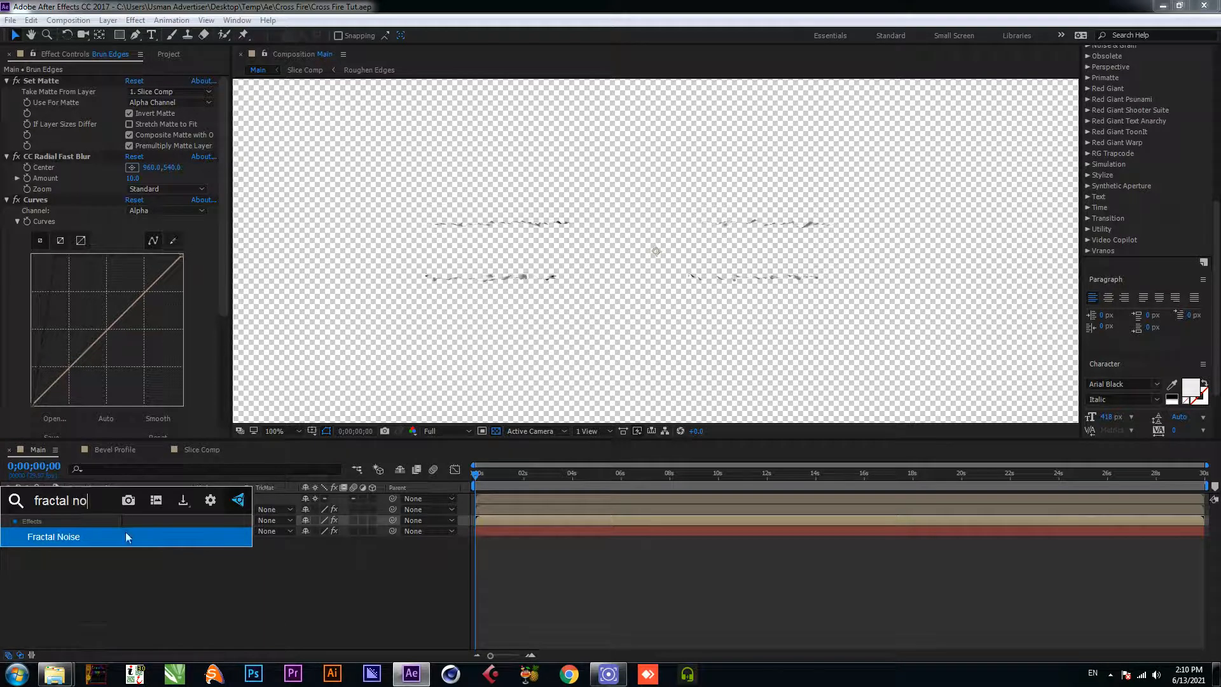
{"action": "left_click", "coordinate": [125, 534]}
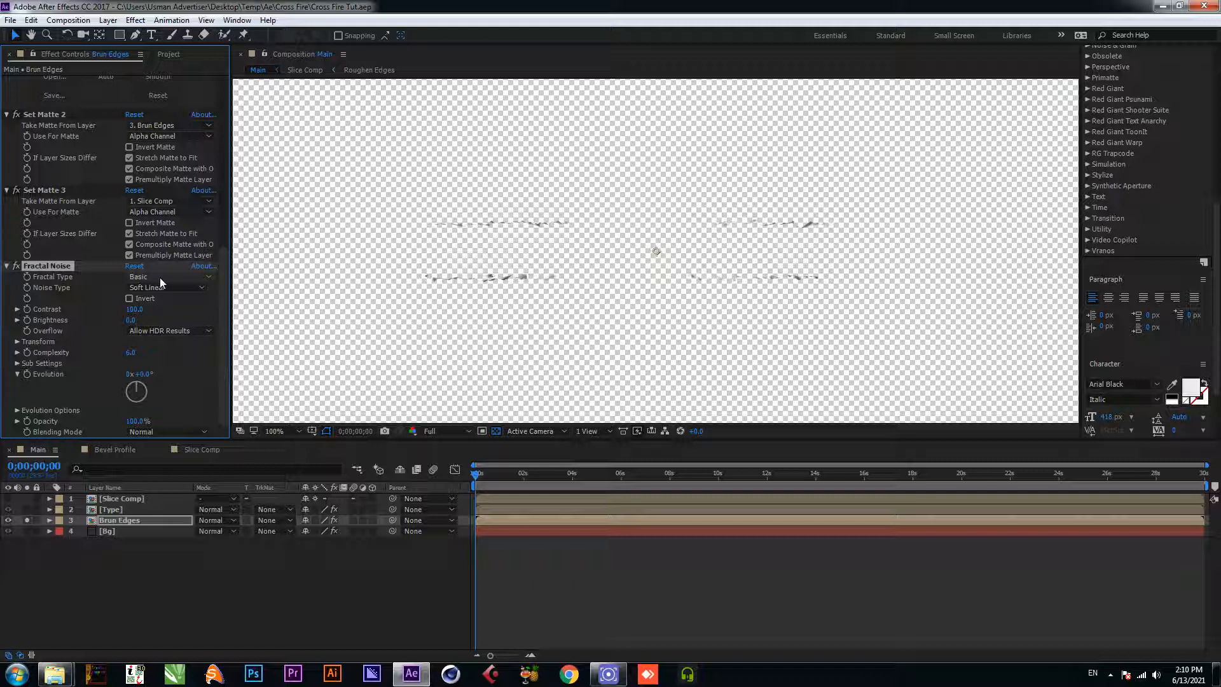
Step: Set the Fractal Noise transform Scale on Brun Edges to 150, keeping Uniform Scaling on
{"action": "left_click", "coordinate": [18, 343]}
{"action": "left_click", "coordinate": [28, 374]}
{"action": "left_click_drag", "start_coordinate": [134, 374], "coordinate": [210, 373]}
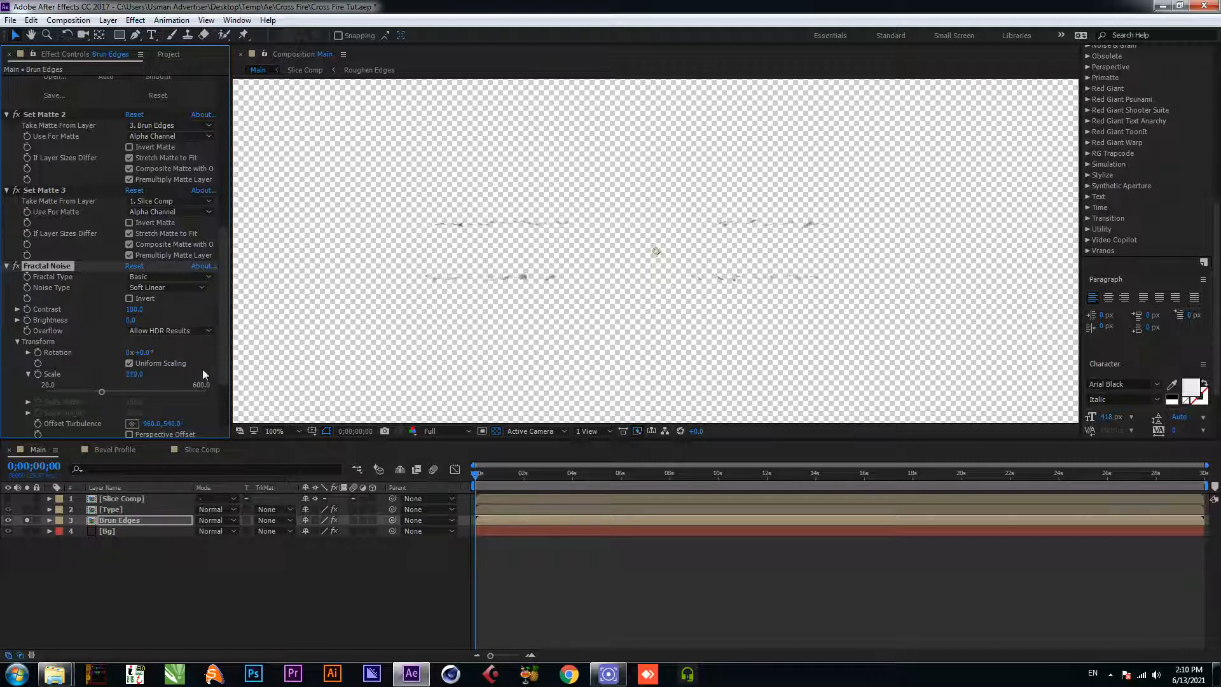
{"action": "left_click", "coordinate": [137, 373]}
{"action": "type", "text": "150"}
{"action": "key", "text": "Return"}
Step: Set the Fractal Noise Contrast to 60 and Brightness to -20 on Brun Edges
{"action": "left_click", "coordinate": [133, 311]}
{"action": "type", "text": "60"}
{"action": "key", "text": "Return"}
{"action": "left_click", "coordinate": [134, 320]}
{"action": "type", "text": "20"}
{"action": "key", "text": "Return"}
{"action": "left_click_drag", "start_coordinate": [134, 320], "coordinate": [101, 321]}
{"action": "left_click", "coordinate": [135, 319]}
{"action": "type", "text": "-20"}
{"action": "key", "text": "Return"}
{"action": "left_click", "coordinate": [316, 560]}
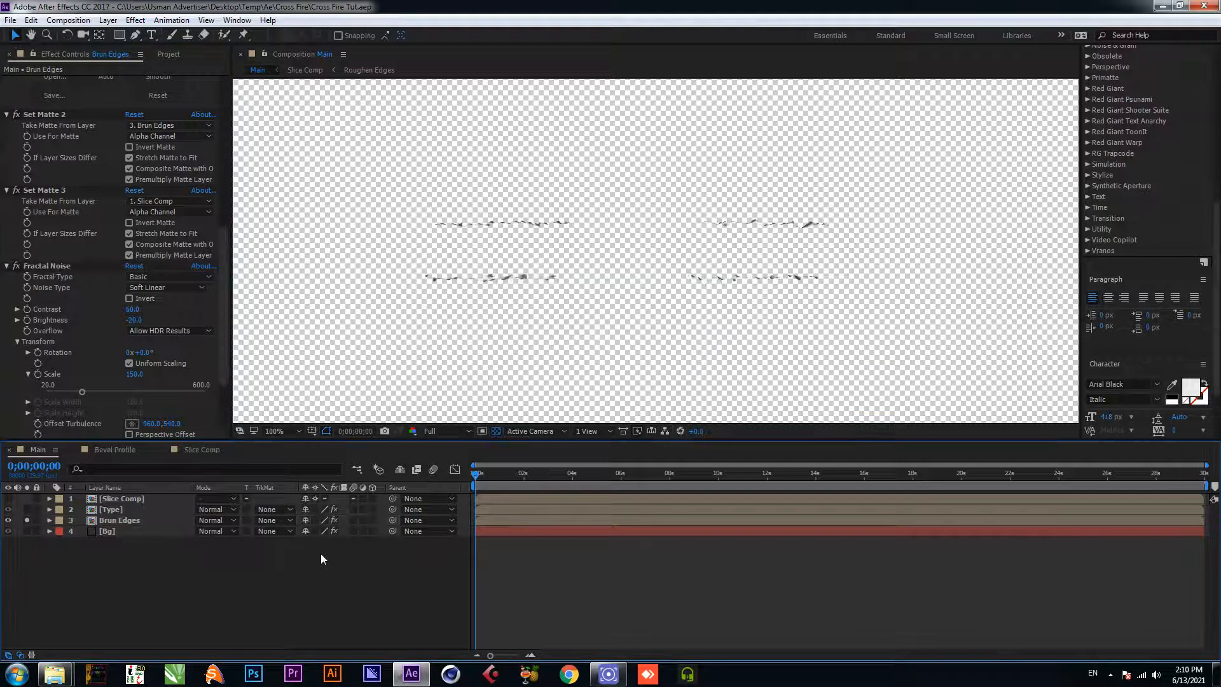
Step: Apply the Tint effect to the Brun Edges layer, keeping its default colors, and turn off the layer's solo
{"action": "left_click", "coordinate": [125, 521]}
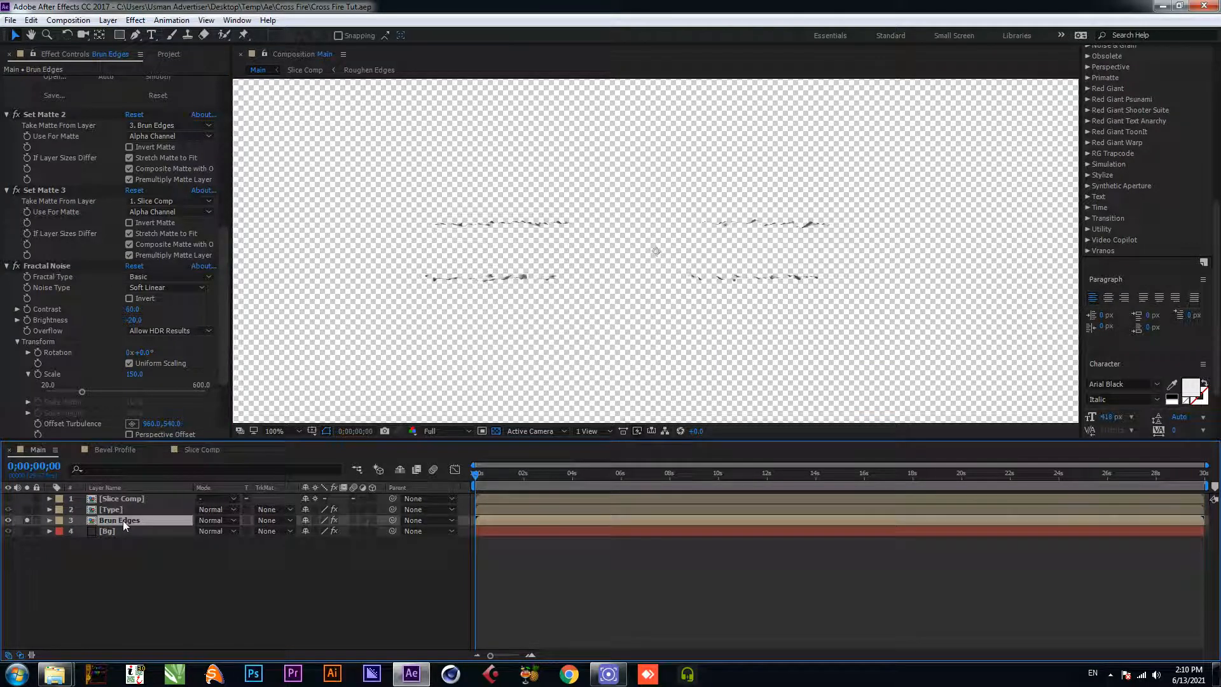
{"action": "key", "text": "ctrl+space"}
{"action": "type", "text": "tin"}
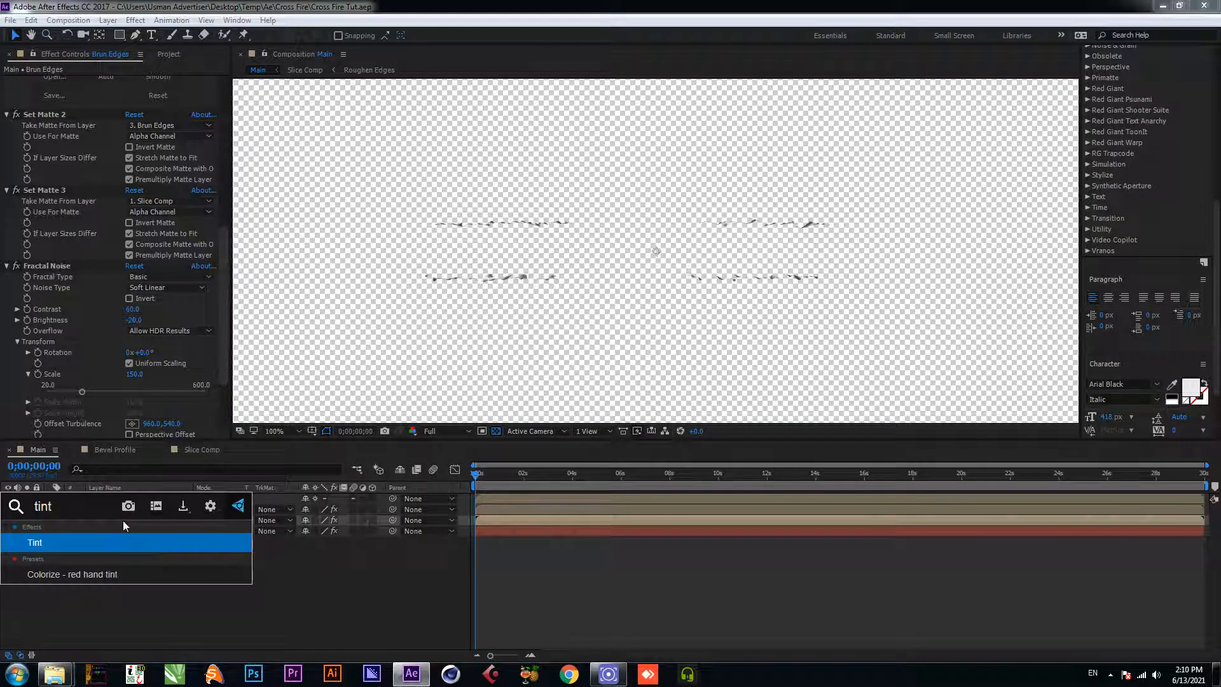
{"action": "left_click", "coordinate": [87, 548]}
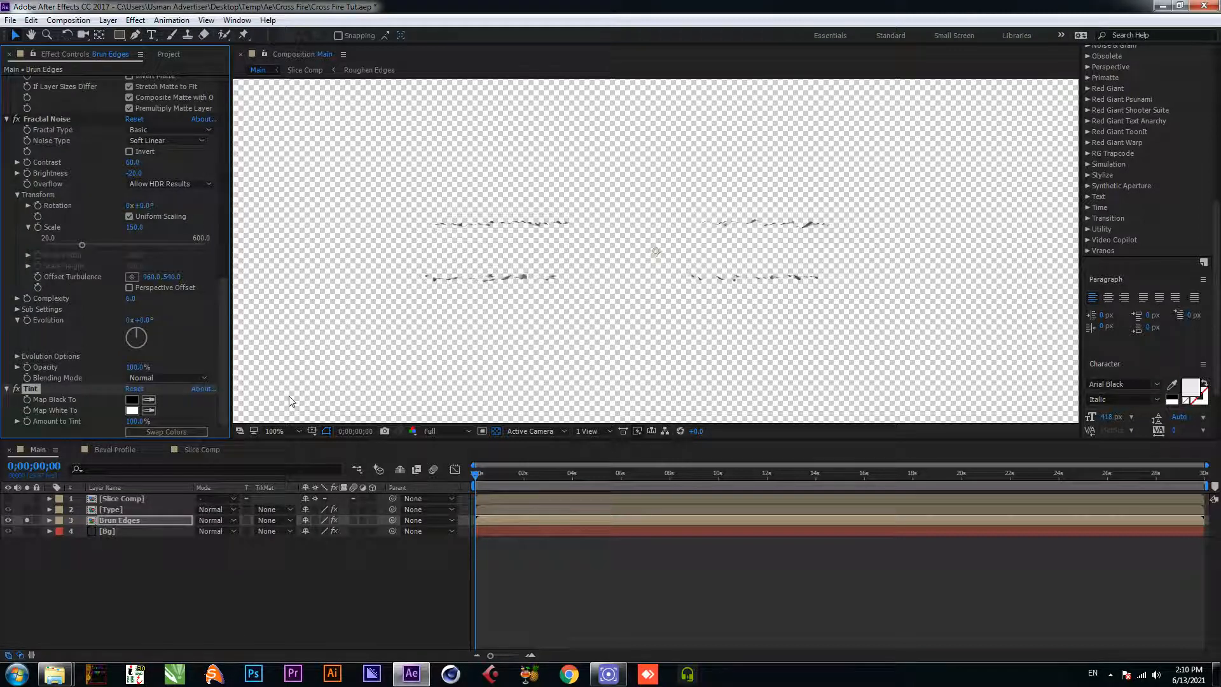
{"action": "left_click", "coordinate": [237, 563]}
{"action": "key", "text": "comma"}
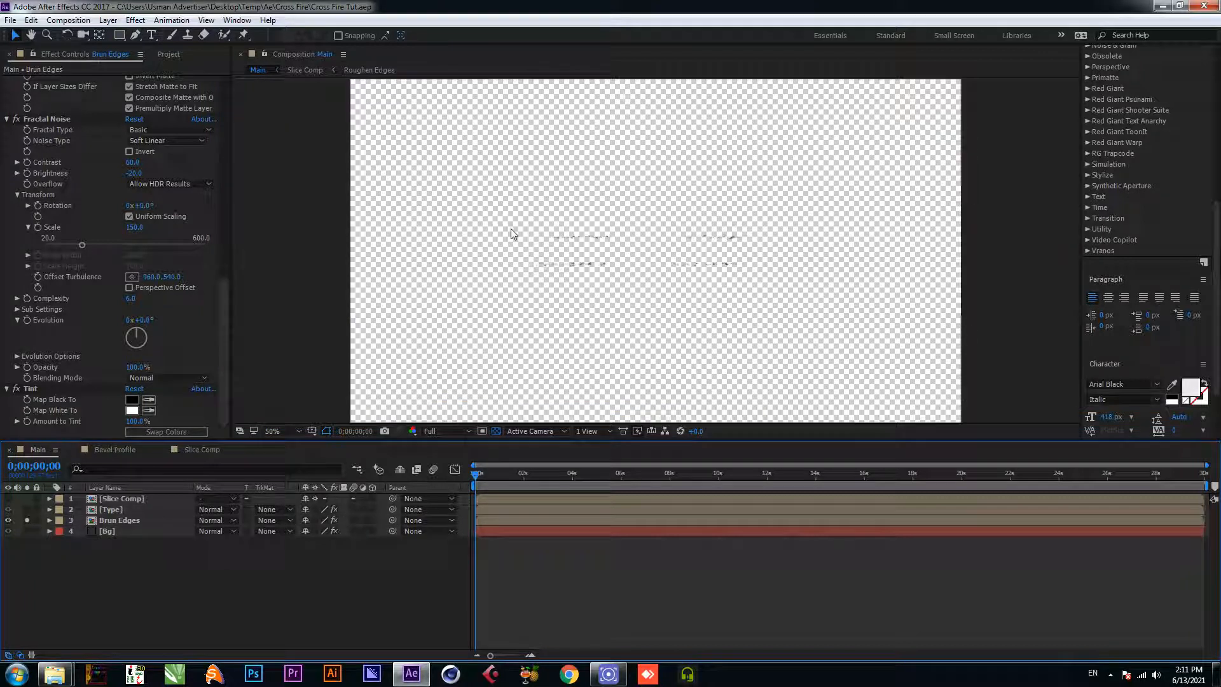
{"action": "left_click", "coordinate": [26, 521]}
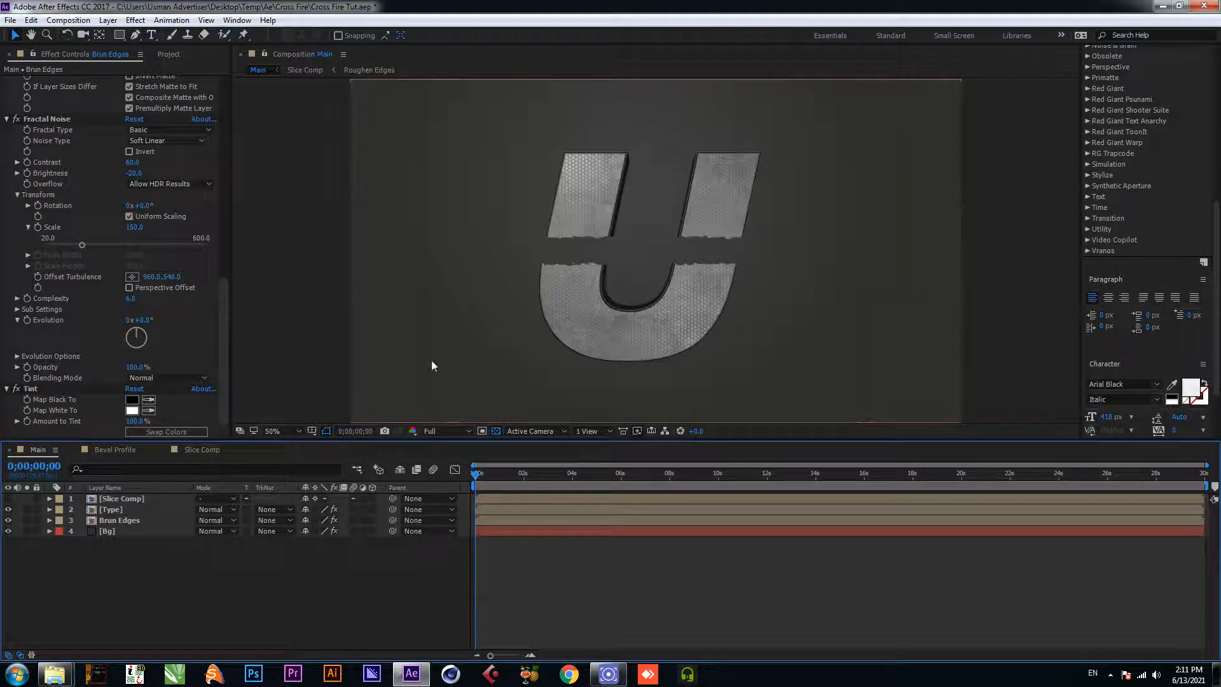
{"action": "key", "text": "period"}
Step: Bring Rocky_Edge_Alpha_Thin.png from the Assest folder into Main as the uppermost layer
{"action": "mouse_move", "coordinate": [55, 673]}
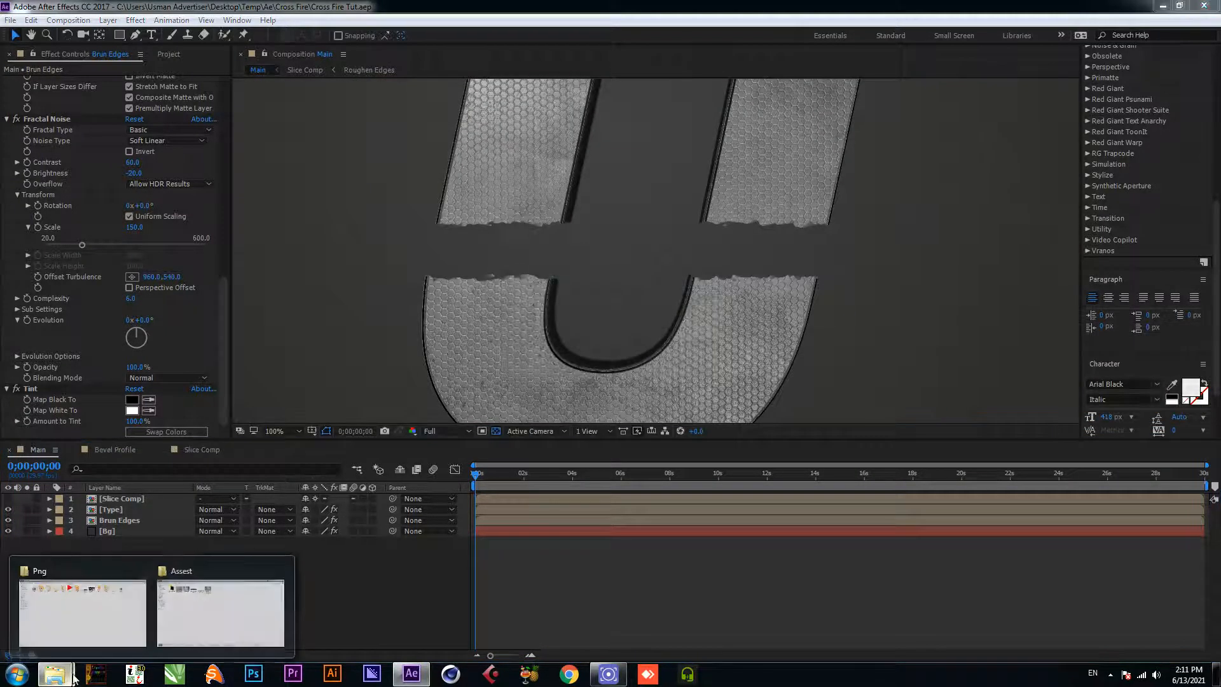
{"action": "left_click", "coordinate": [217, 620]}
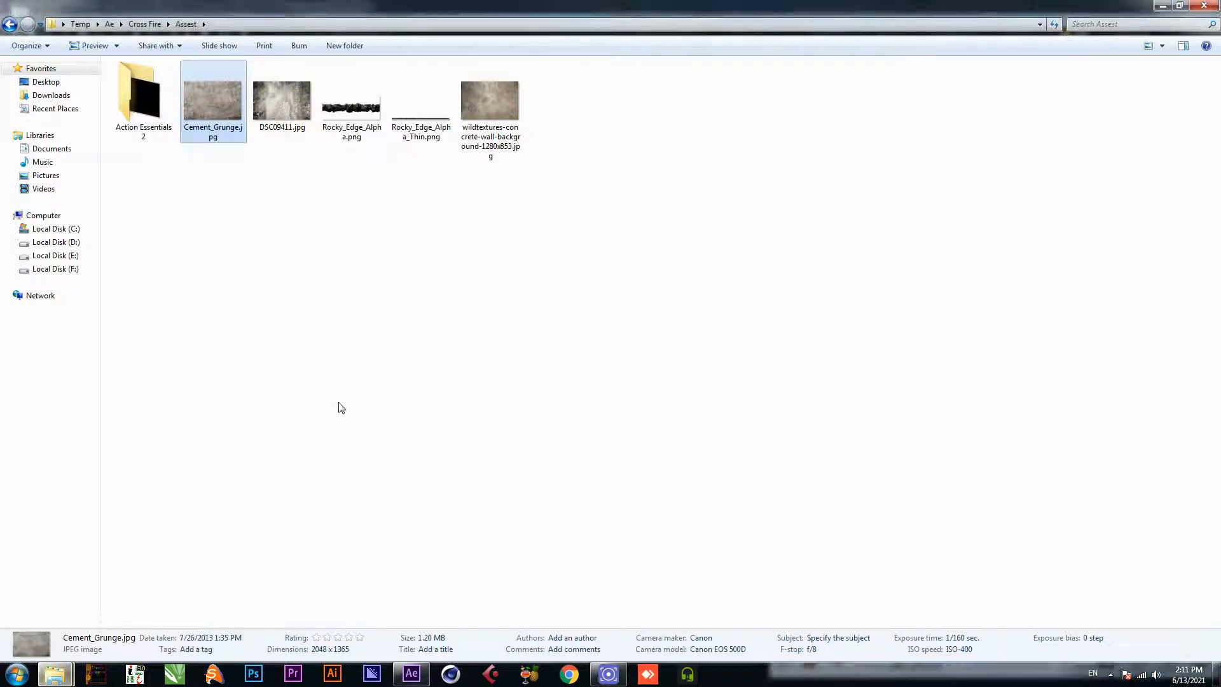
{"action": "left_click", "coordinate": [414, 127]}
{"action": "left_click_drag", "start_coordinate": [413, 126], "coordinate": [174, 566]}
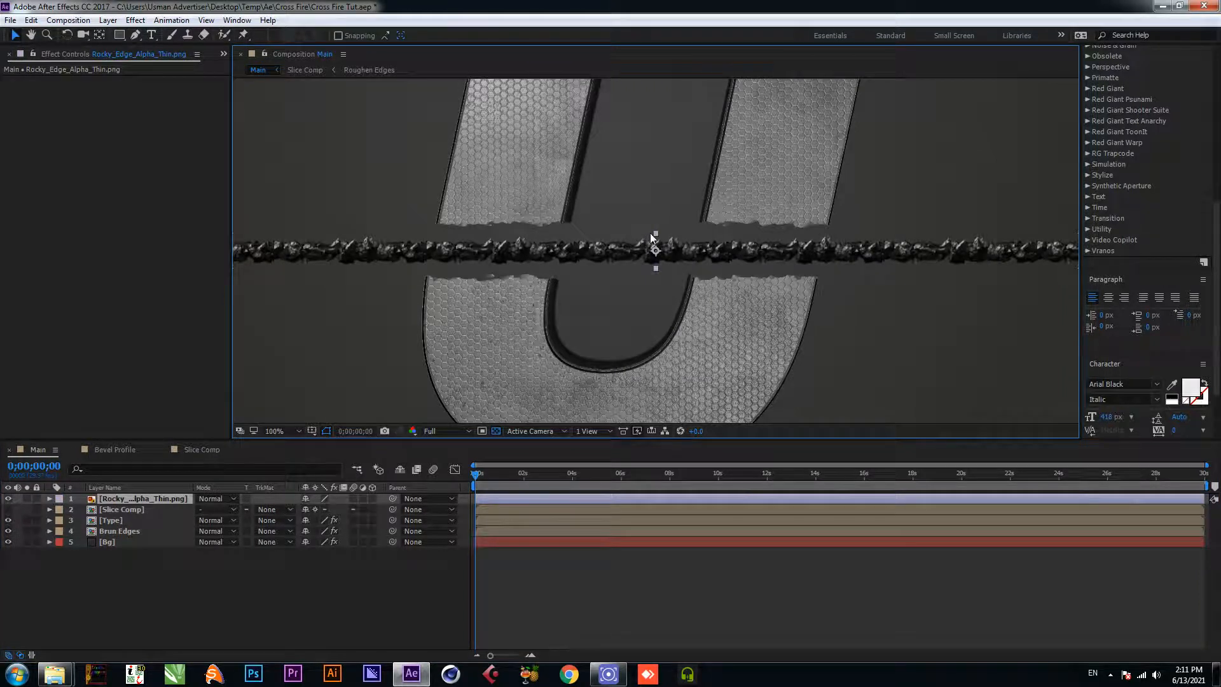
{"action": "left_click", "coordinate": [146, 584]}
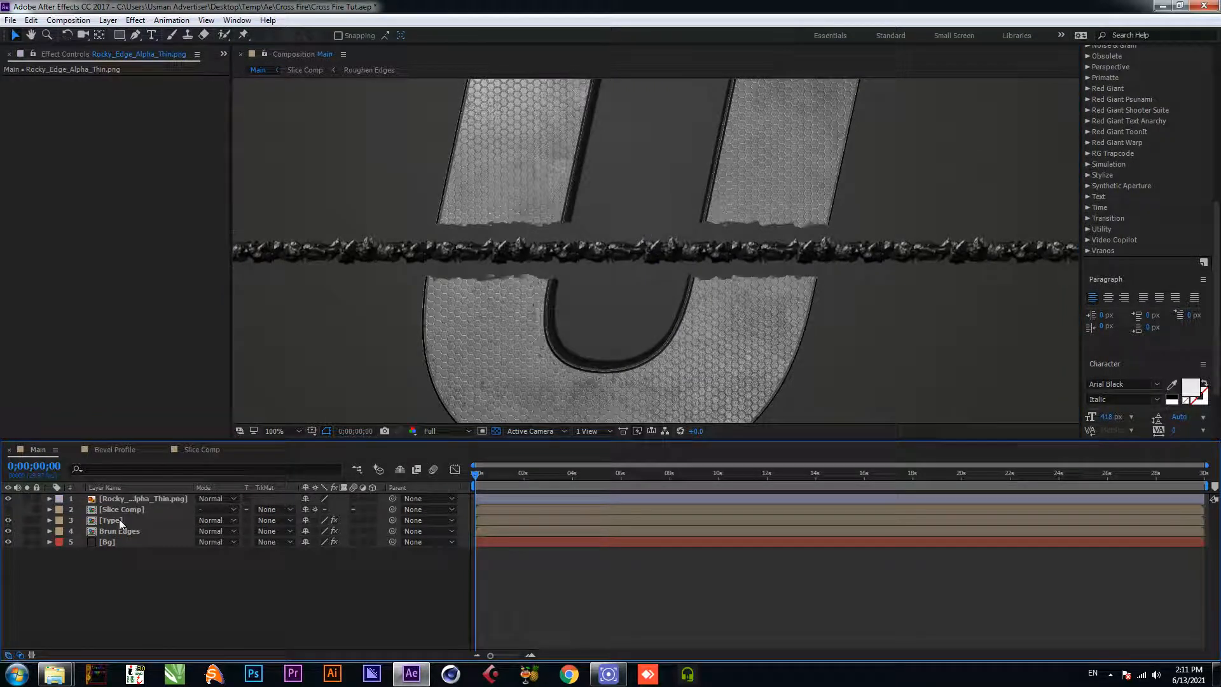
Step: Duplicate the Type layer and place the copy directly above the Rocky_Edge_Alpha_Thin.png layer
{"action": "left_click", "coordinate": [122, 521]}
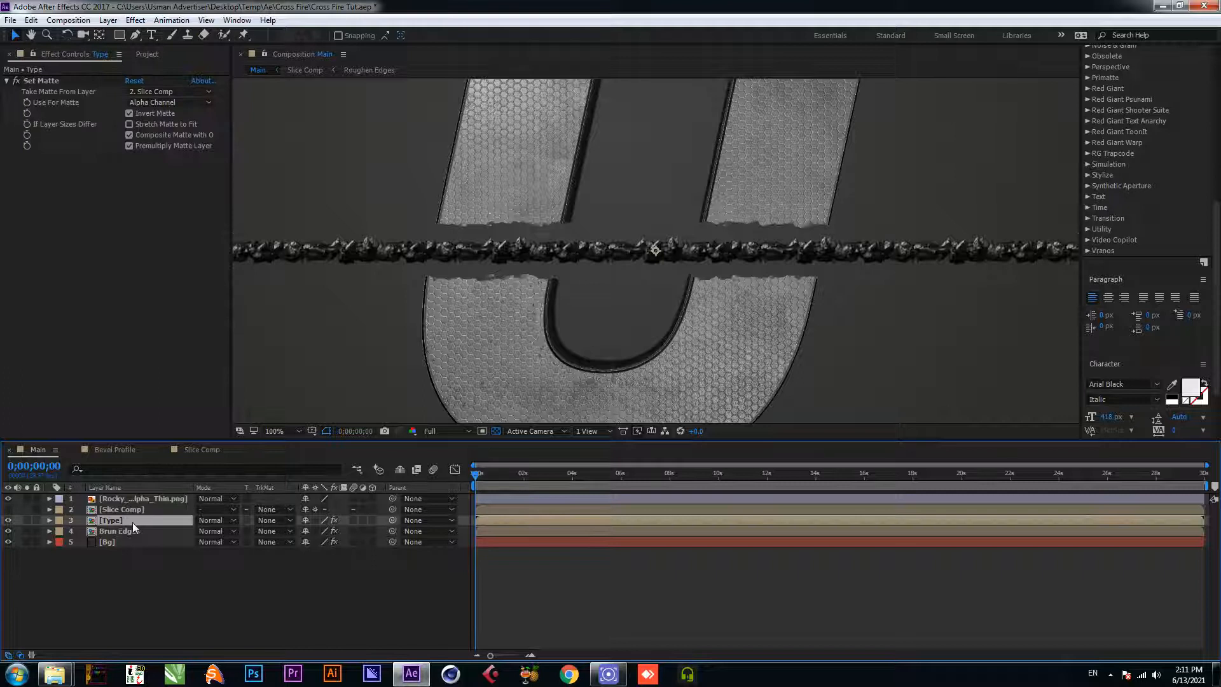
{"action": "key", "text": "ctrl+d"}
{"action": "left_click_drag", "start_coordinate": [128, 523], "coordinate": [128, 498]}
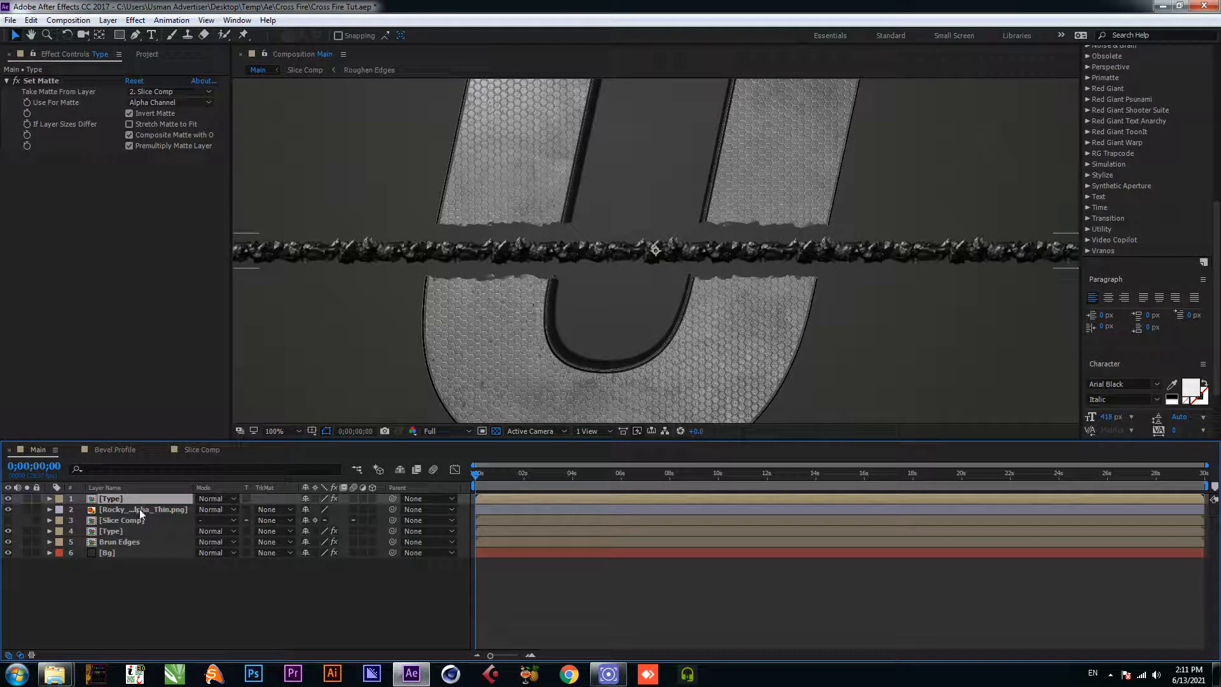
Step: Set the track matte of the Rocky_Edge_Alpha_Thin.png layer to Alpha Matte using the Type copy above it
{"action": "left_click", "coordinate": [136, 510]}
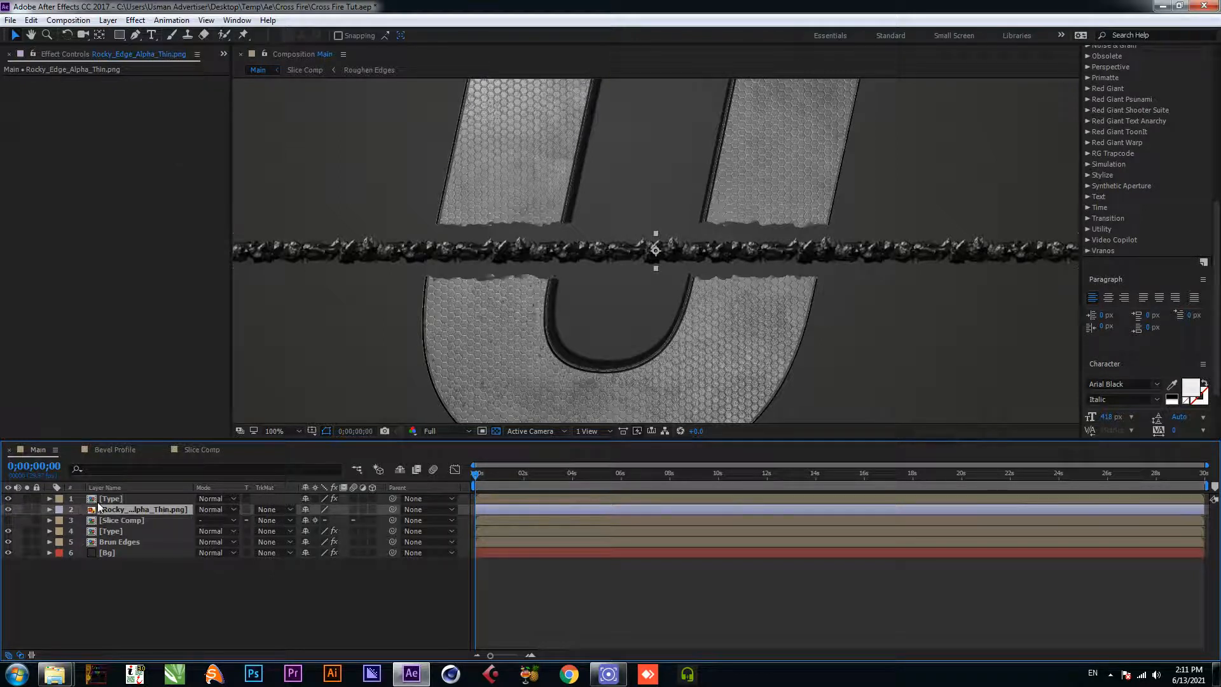
{"action": "left_click", "coordinate": [282, 511]}
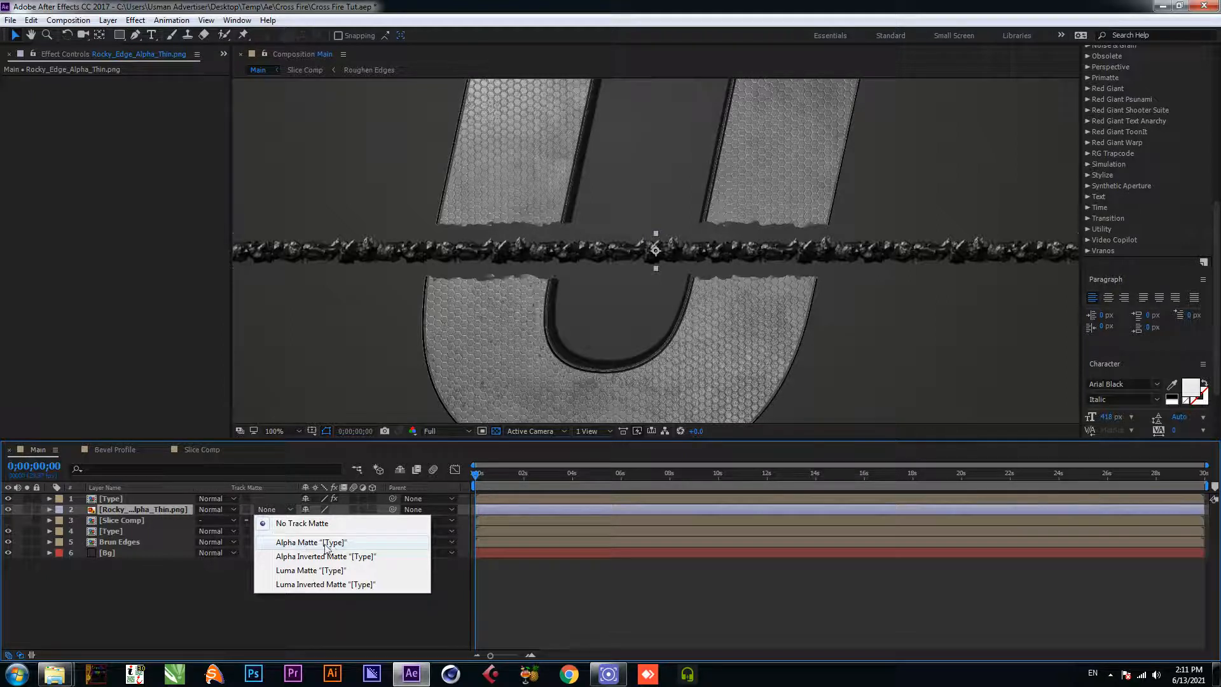
{"action": "left_click", "coordinate": [302, 542]}
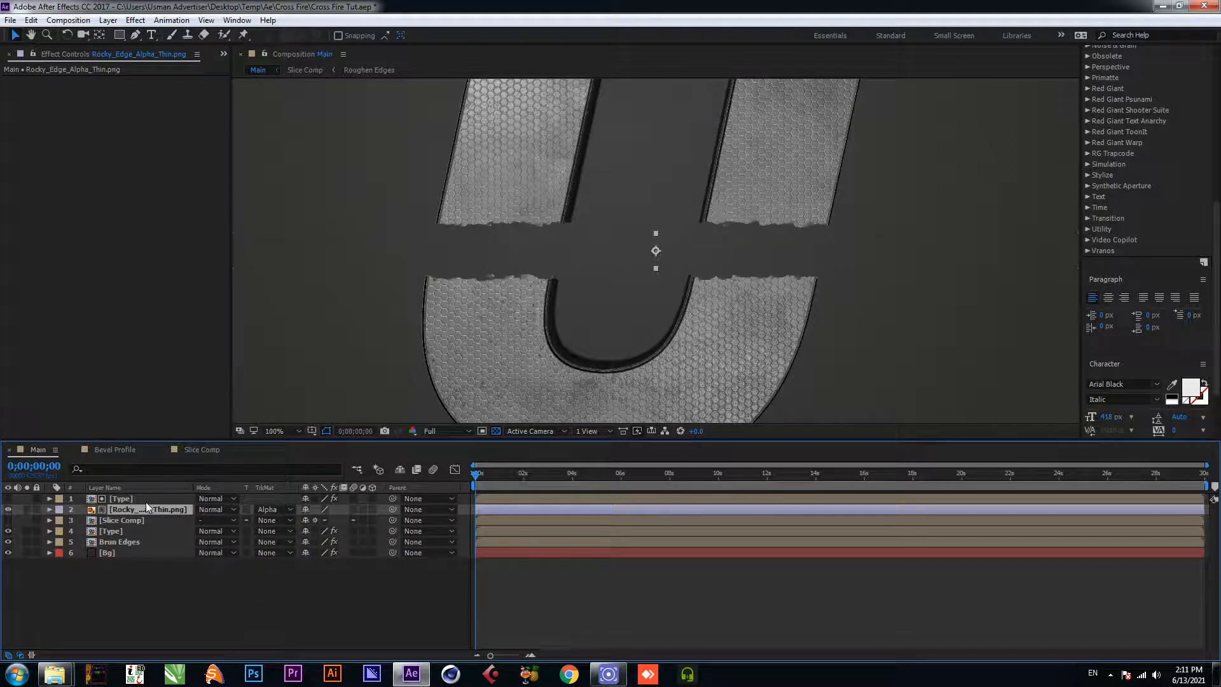
Step: Place the rocky edge texture along the cut edge of the U's upper part, and duplicate it together with its Type matte
{"action": "left_click_drag", "start_coordinate": [541, 275], "coordinate": [549, 227]}
{"action": "left_click", "coordinate": [234, 571]}
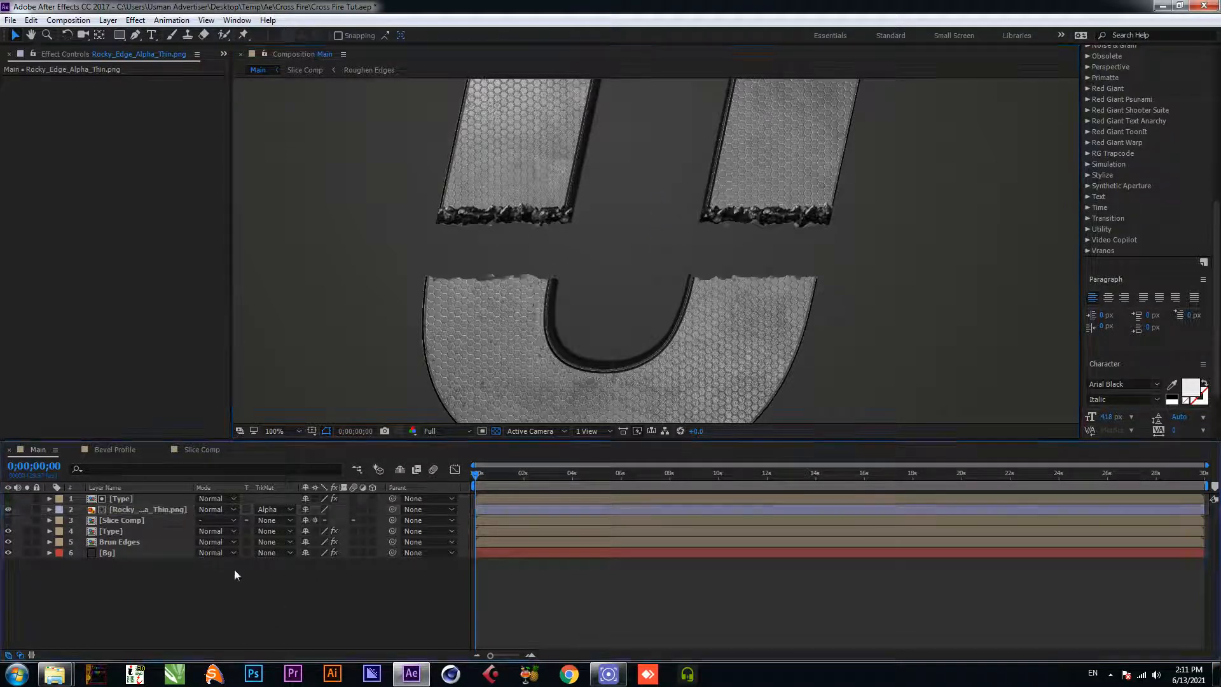
{"action": "left_click", "coordinate": [143, 510]}
{"action": "left_click", "coordinate": [126, 501], "text": "shift"}
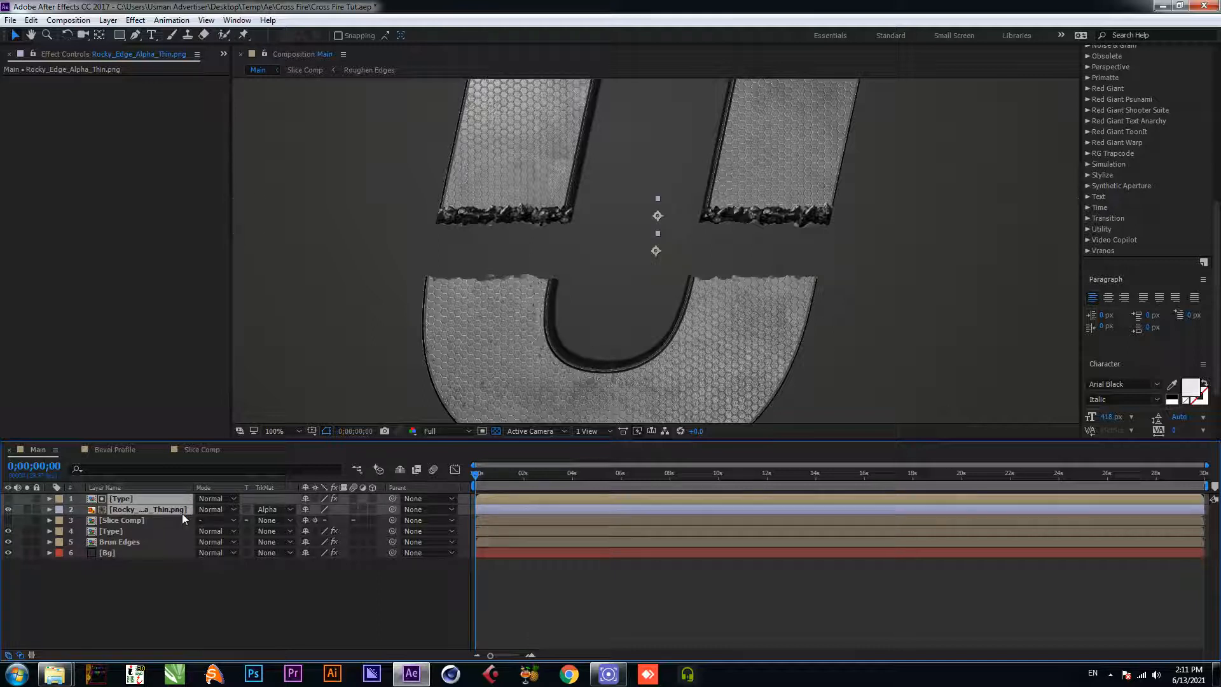
{"action": "key", "text": "ctrl+d"}
{"action": "left_click", "coordinate": [164, 580]}
Step: Move the copied rocky edge onto the cut edge of the U's lower part, nudge the original slightly upward, and save the project
{"action": "left_click", "coordinate": [143, 510]}
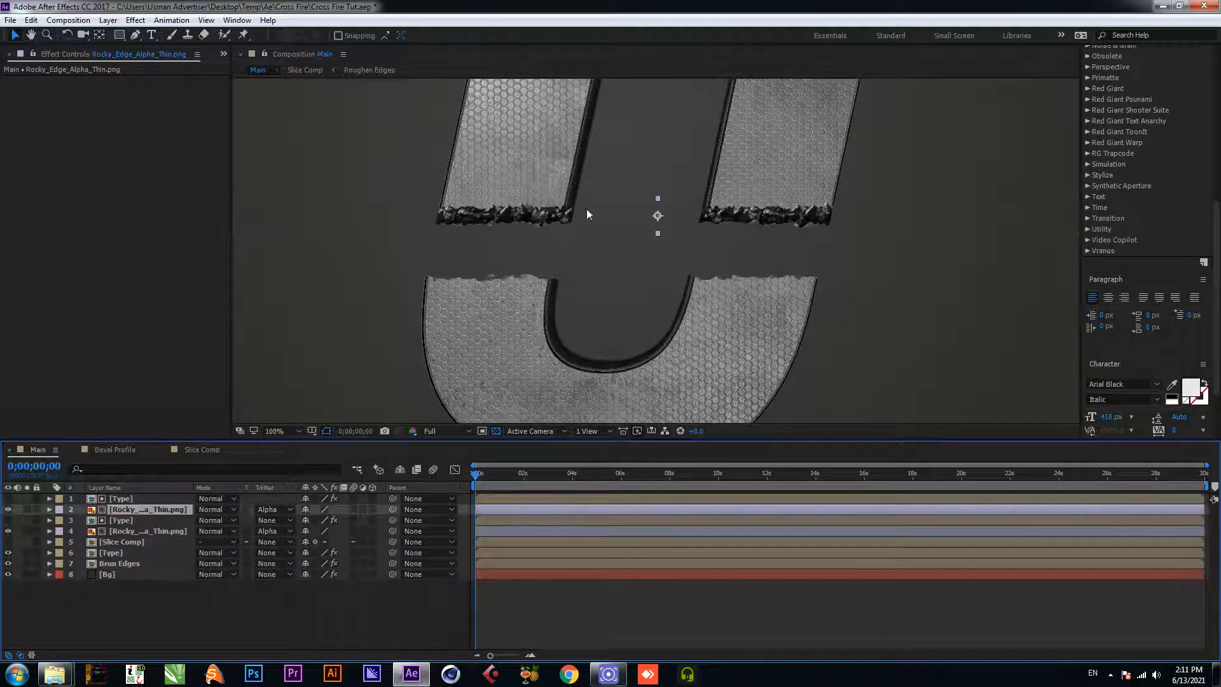
{"action": "left_click_drag", "start_coordinate": [560, 217], "coordinate": [554, 287]}
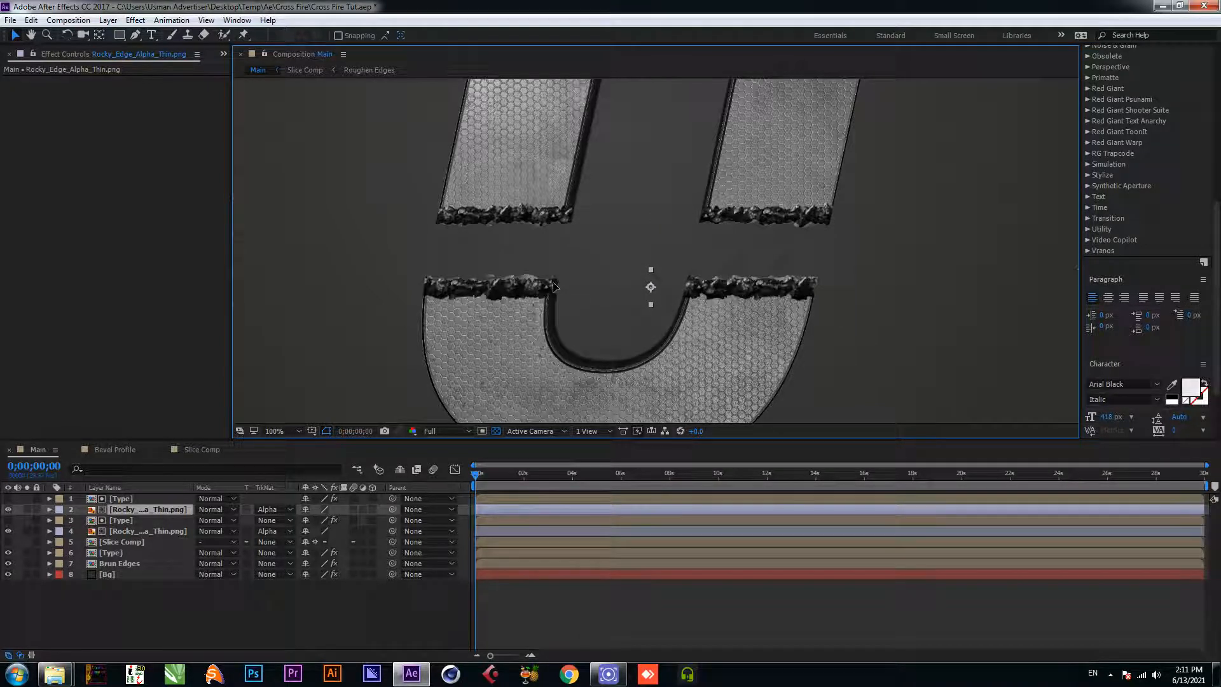
{"action": "left_click", "coordinate": [545, 217]}
{"action": "left_click_drag", "start_coordinate": [545, 217], "coordinate": [545, 213]}
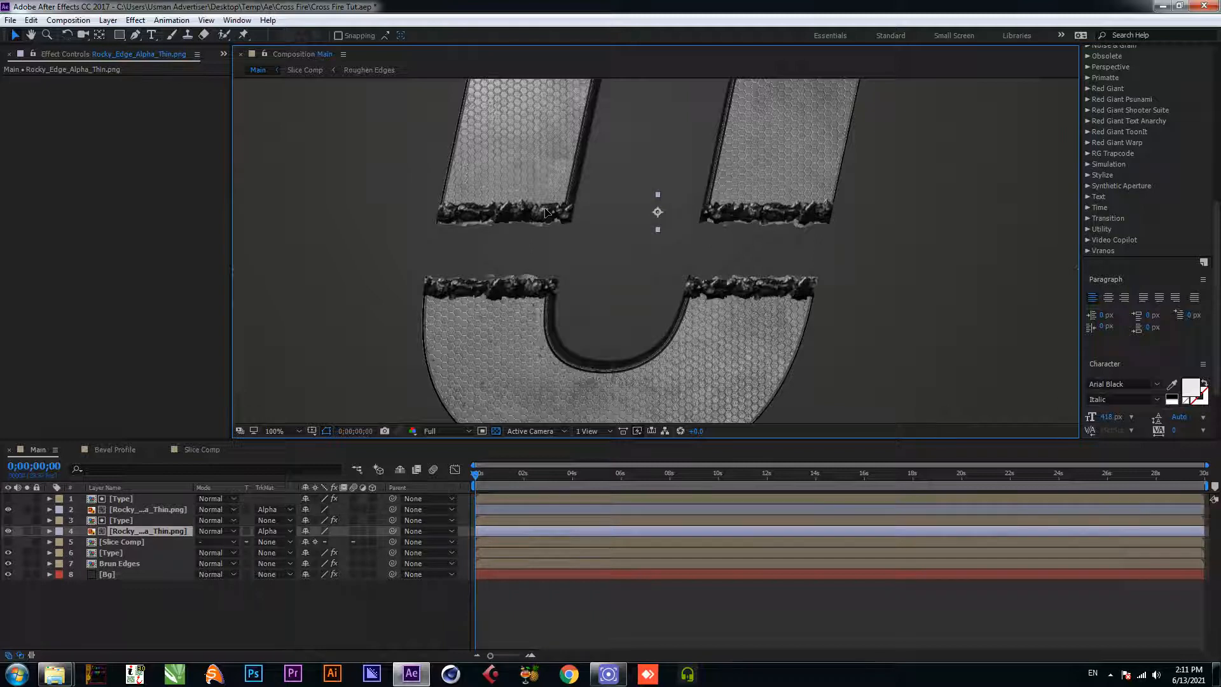
{"action": "left_click", "coordinate": [198, 595]}
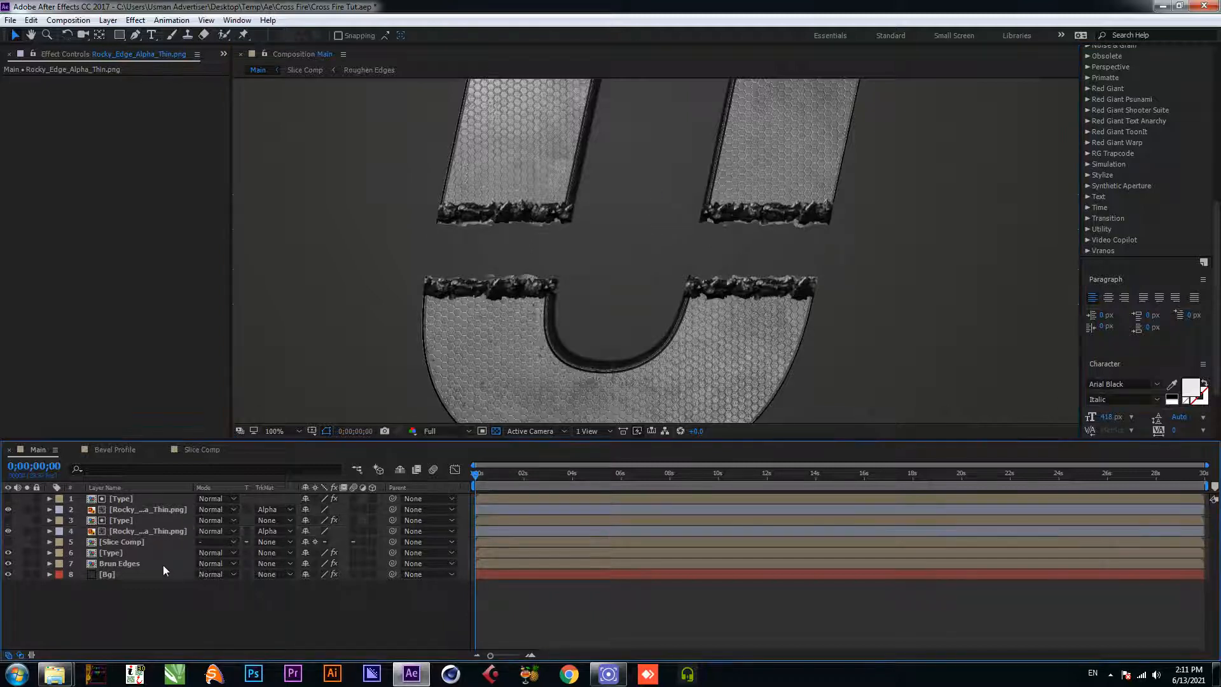
{"action": "key", "text": "ctrl+s"}
Step: Parent both Rocky_Edge_Alpha_Thin.png layers to the Slice Comp layer
{"action": "left_click", "coordinate": [128, 499]}
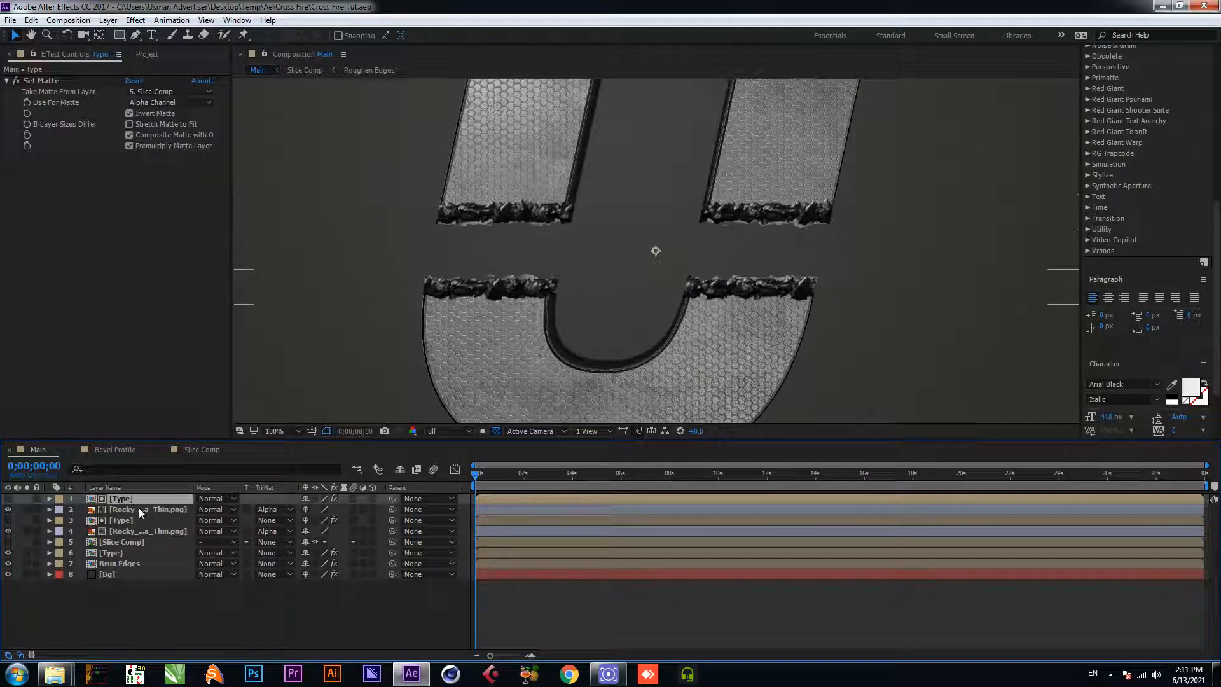
{"action": "left_click", "coordinate": [138, 508]}
{"action": "left_click", "coordinate": [139, 531], "text": "ctrl"}
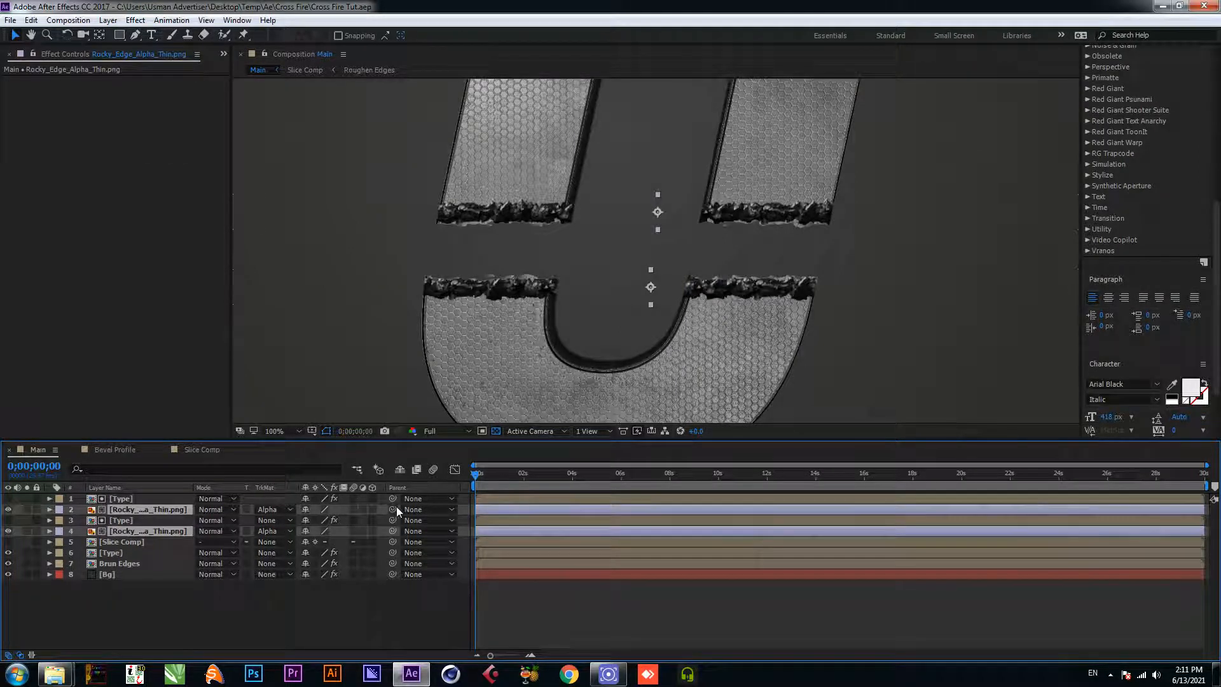
{"action": "left_click_drag", "start_coordinate": [393, 508], "coordinate": [129, 543]}
Step: Rotate the Slice Comp layer to about -23° to test the parented rocky edges, and undo the rotation
{"action": "left_click", "coordinate": [128, 543]}
{"action": "key", "text": "r"}
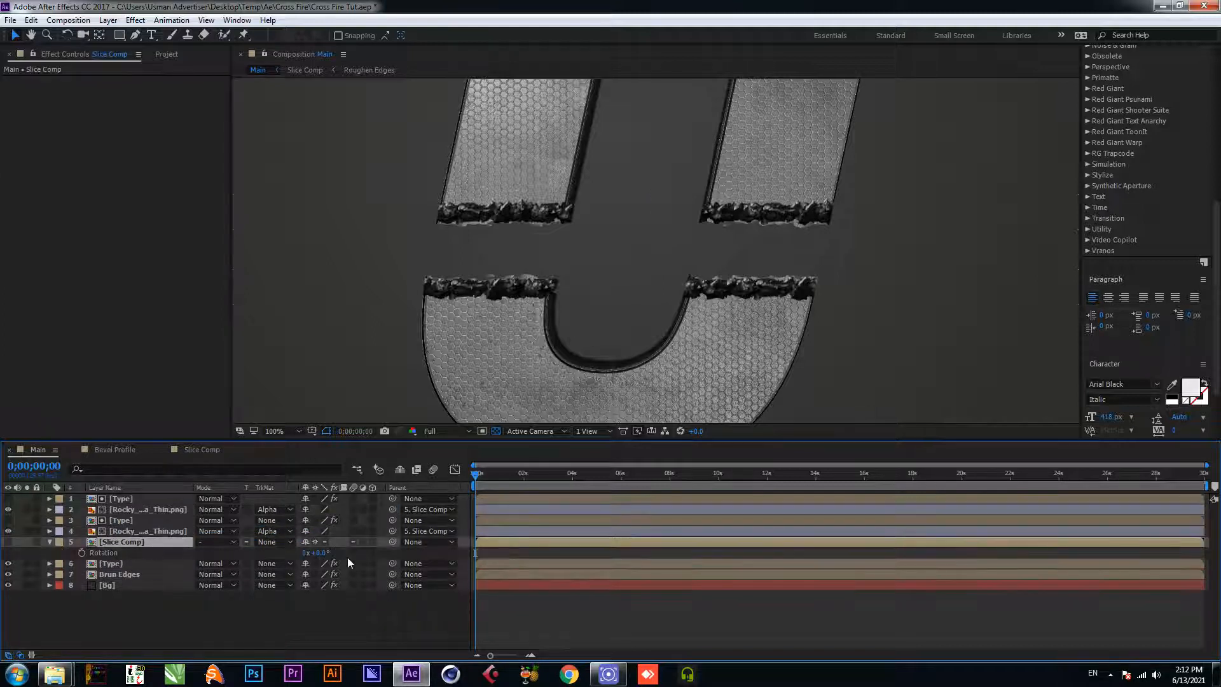
{"action": "mouse_move", "coordinate": [323, 555]}
{"action": "left_mouse_down"}
{"action": "mouse_move", "coordinate": [360, 549]}
{"action": "mouse_move", "coordinate": [309, 554]}
{"action": "left_mouse_up"}
{"action": "key", "text": "ctrl+z"}
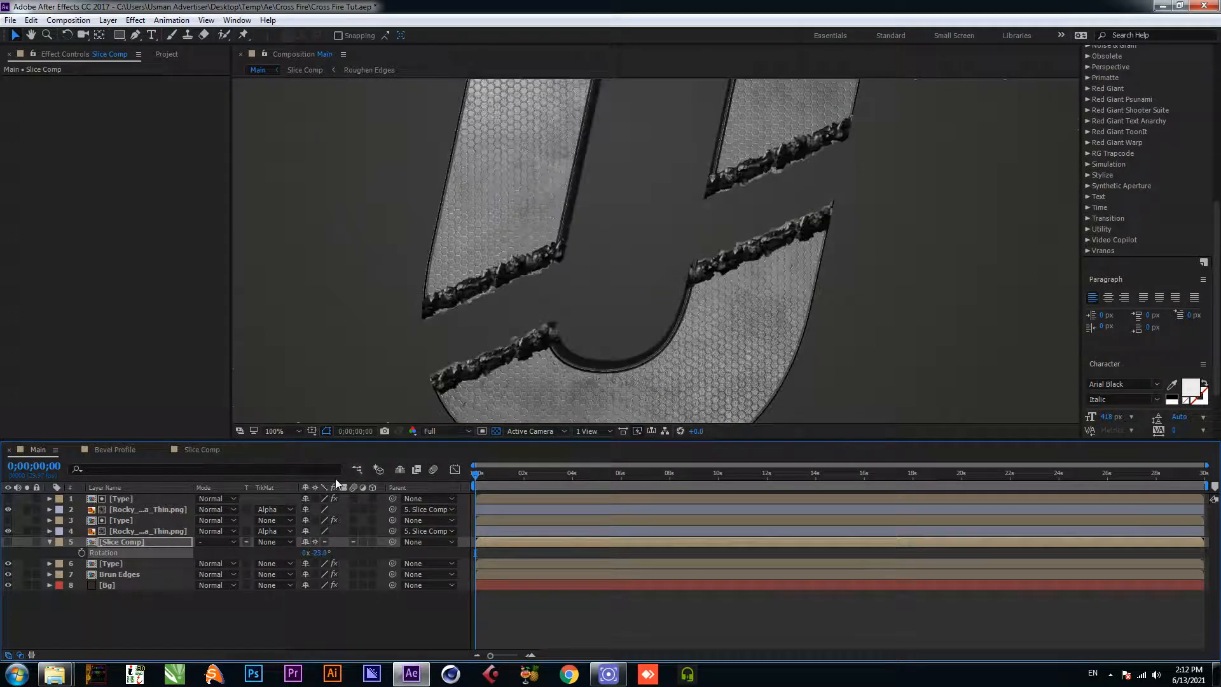
Step: Save the project and create a new 1920 x 1080 px solid named Saber in Main
{"action": "key", "text": "ctrl+s"}
{"action": "left_click", "coordinate": [49, 542]}
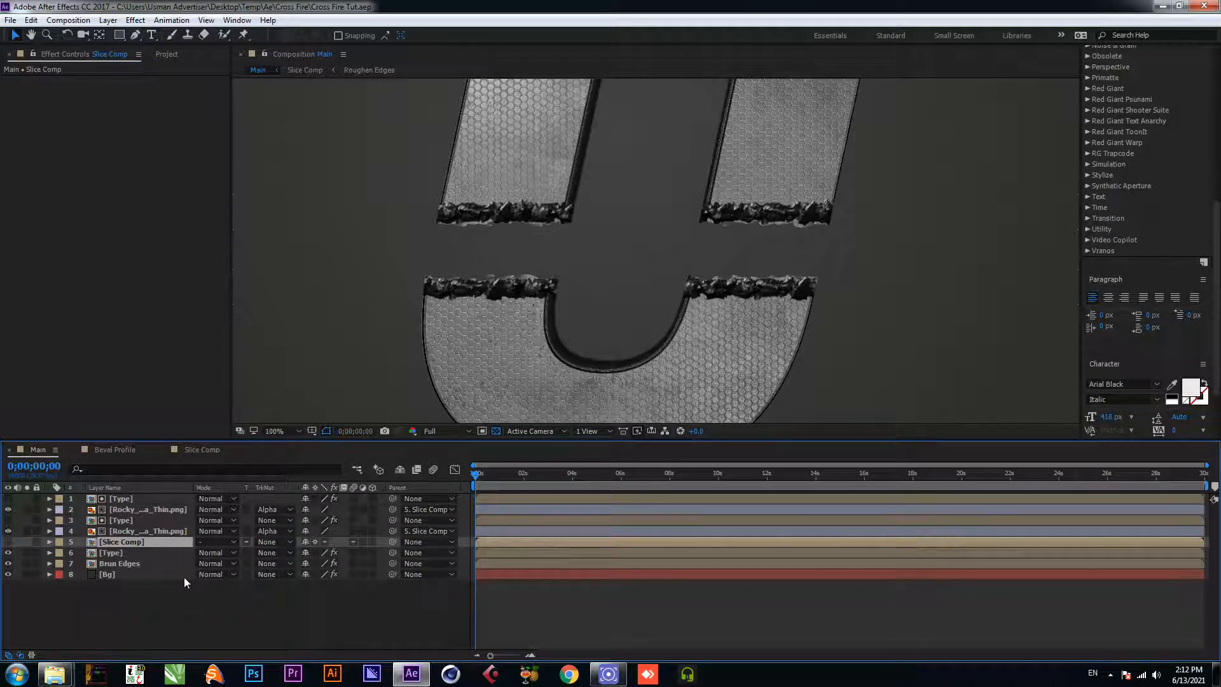
{"action": "right_click", "coordinate": [211, 609]}
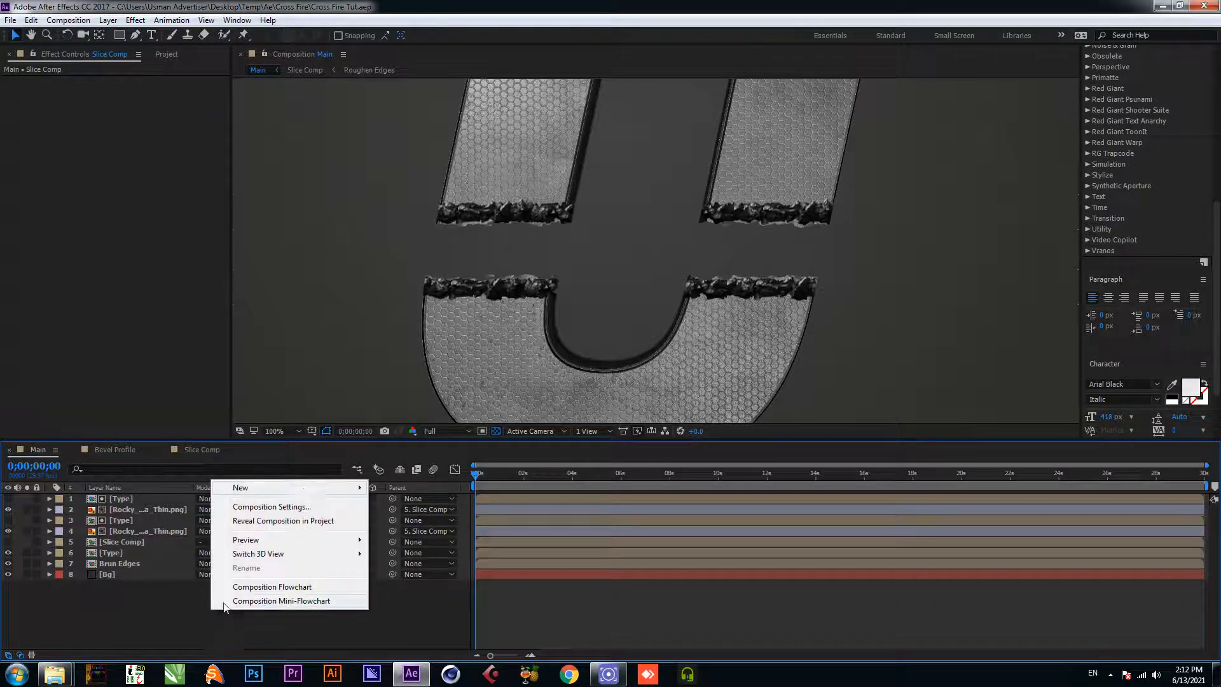
{"action": "mouse_move", "coordinate": [303, 490]}
{"action": "left_click", "coordinate": [398, 520]}
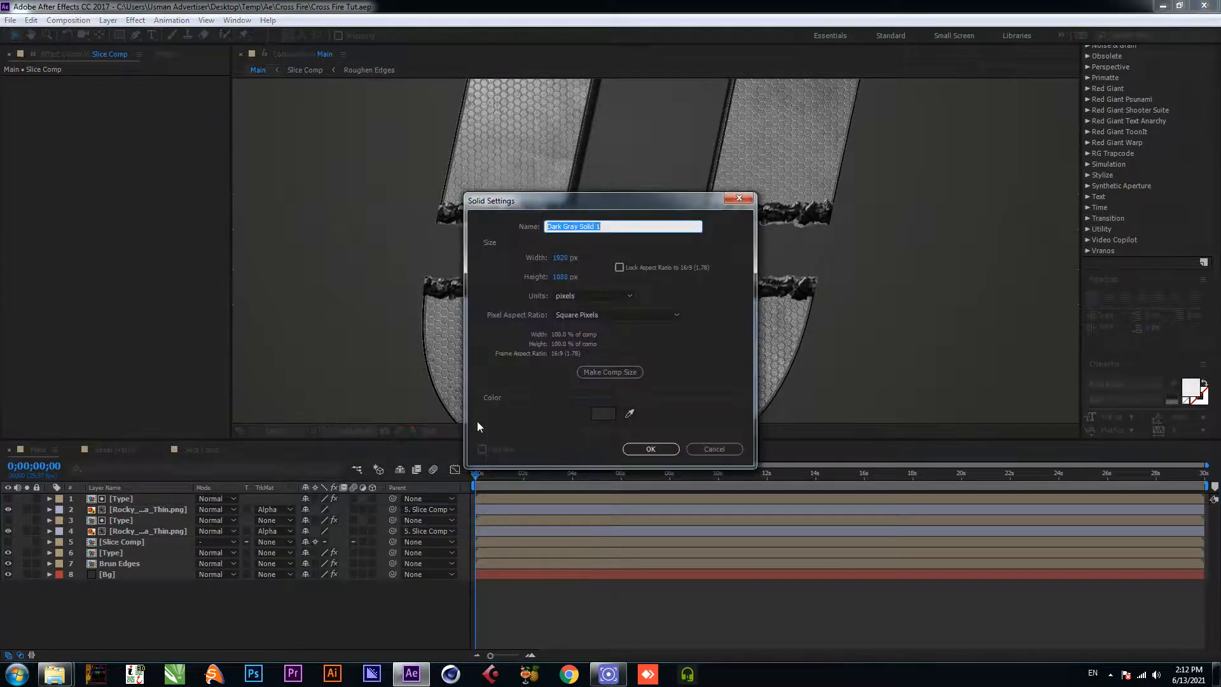
{"action": "type", "text": "Saber"}
{"action": "key", "text": "Return"}
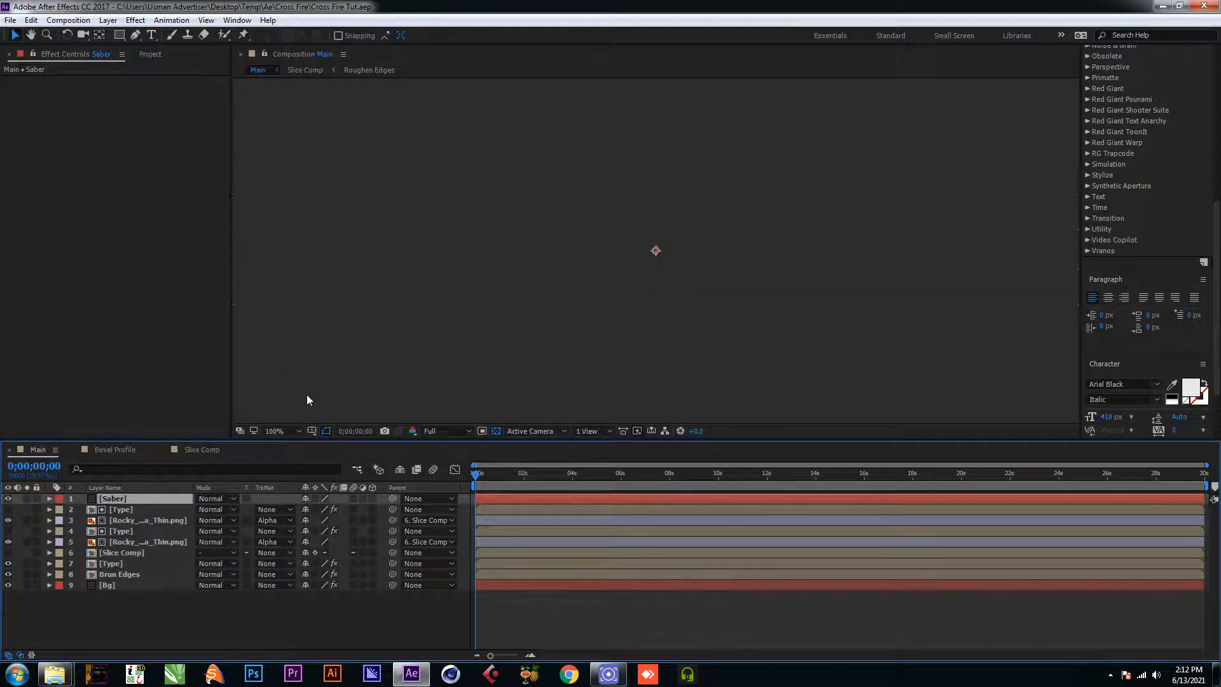
Step: Apply the Saber effect to the Saber solid and set the layer's blending mode to Screen
{"action": "key", "text": "ctrl+space"}
{"action": "type", "text": "saber"}
{"action": "left_click", "coordinate": [289, 412]}
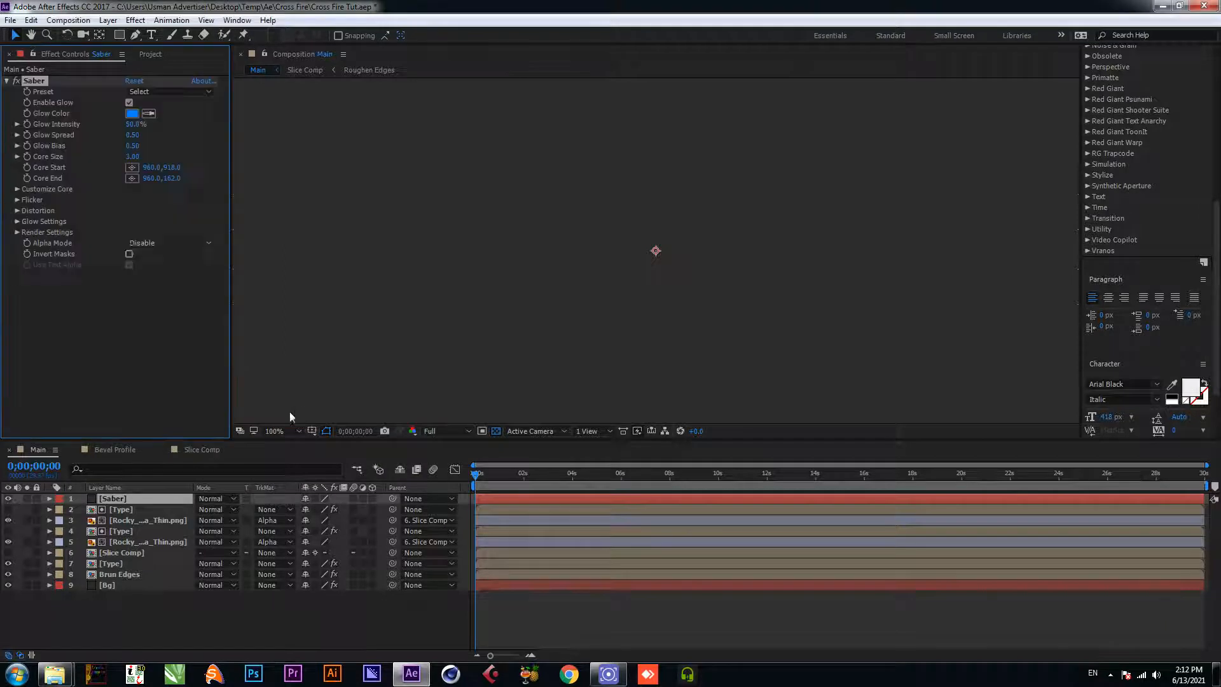
{"action": "key", "text": "ctrl+s"}
{"action": "scroll", "coordinate": [629, 271], "scroll_direction": "down", "scroll_amount": 1}
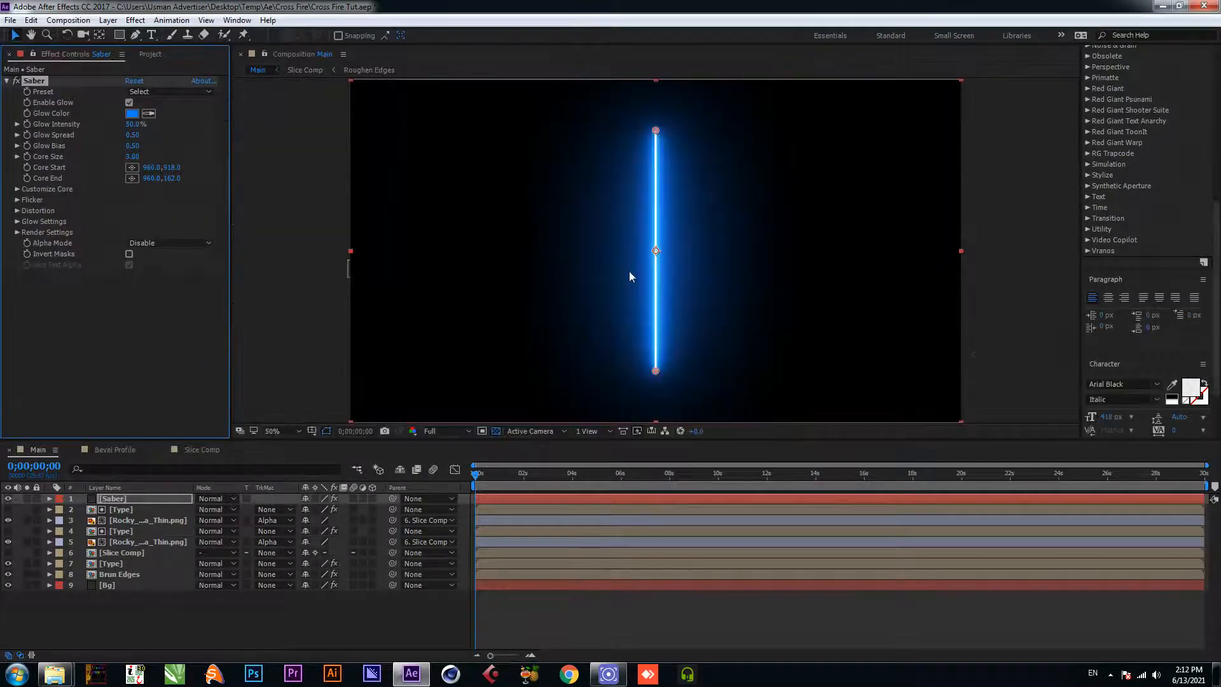
{"action": "left_click", "coordinate": [220, 497]}
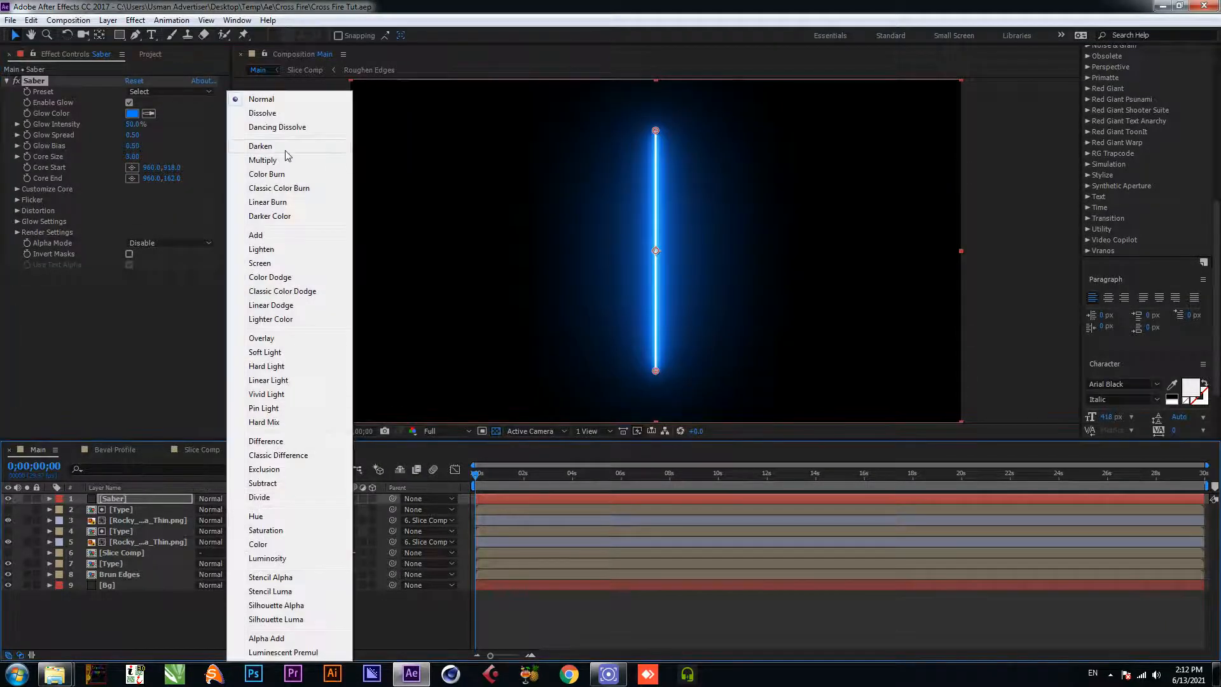
{"action": "left_click", "coordinate": [280, 263]}
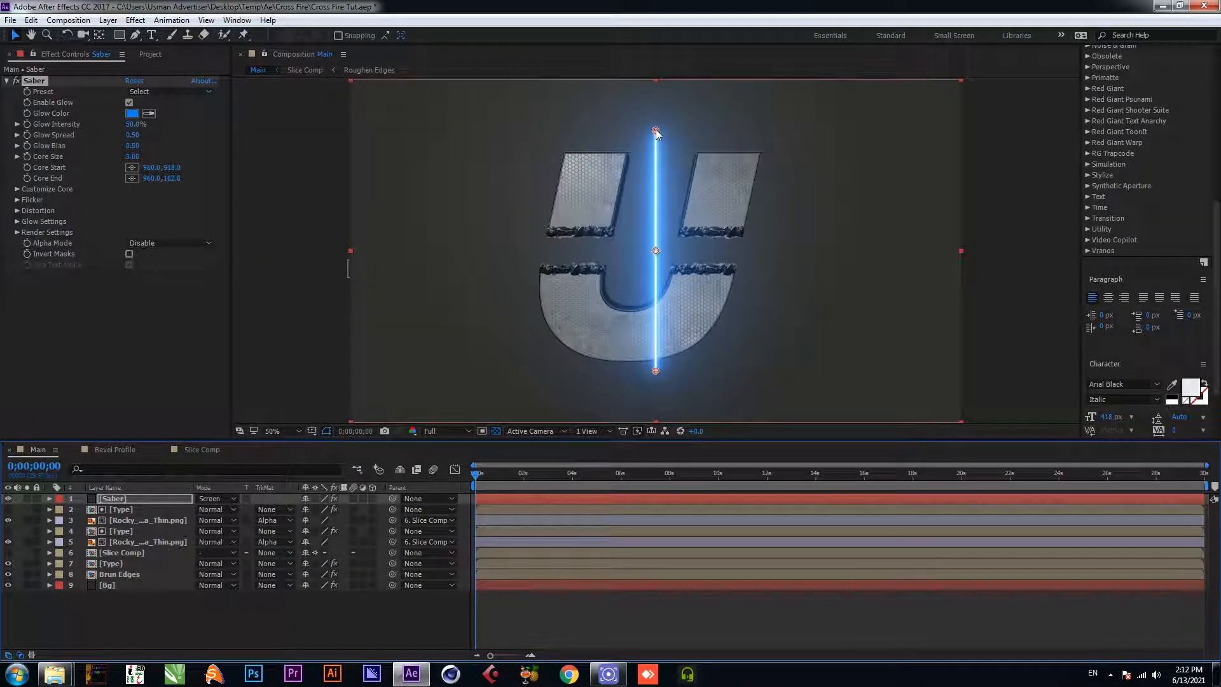
Step: Lay the saber beam horizontally through the U's gap, with Core Start at 620, 534 and Core End at 1234, 538, and save
{"action": "left_click_drag", "start_coordinate": [655, 131], "coordinate": [745, 250]}
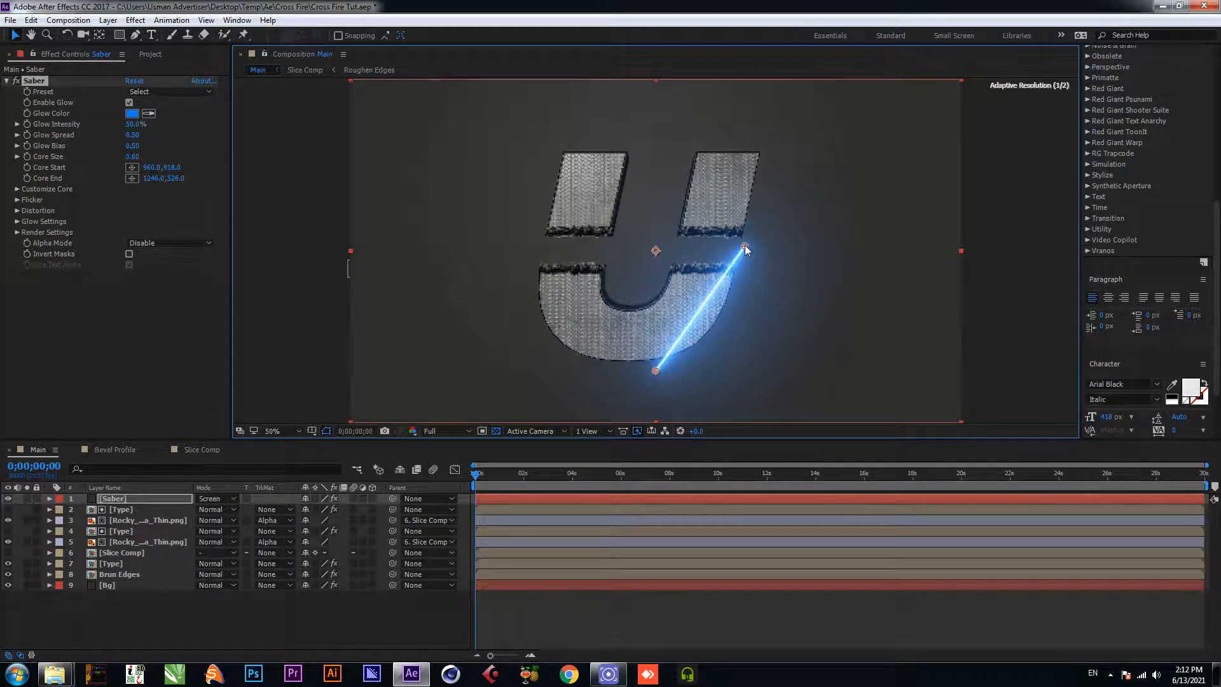
{"action": "left_click_drag", "start_coordinate": [655, 370], "coordinate": [547, 246]}
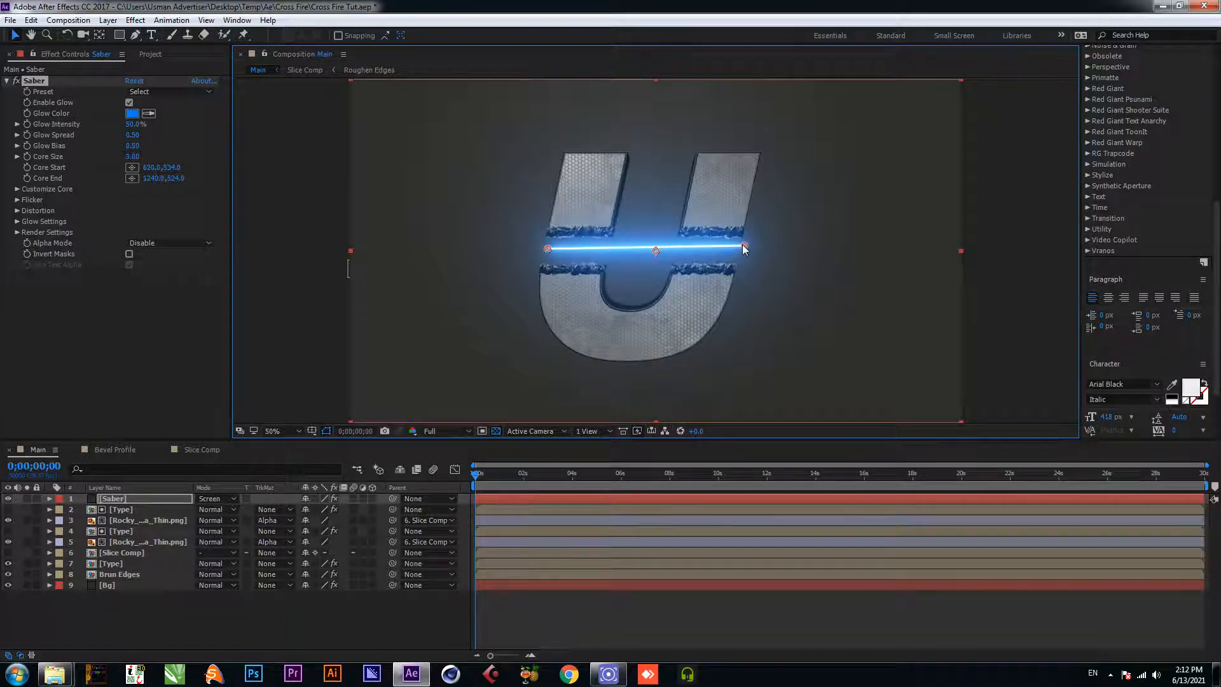
{"action": "left_click_drag", "start_coordinate": [745, 246], "coordinate": [743, 248]}
{"action": "key", "text": "ctrl+s"}
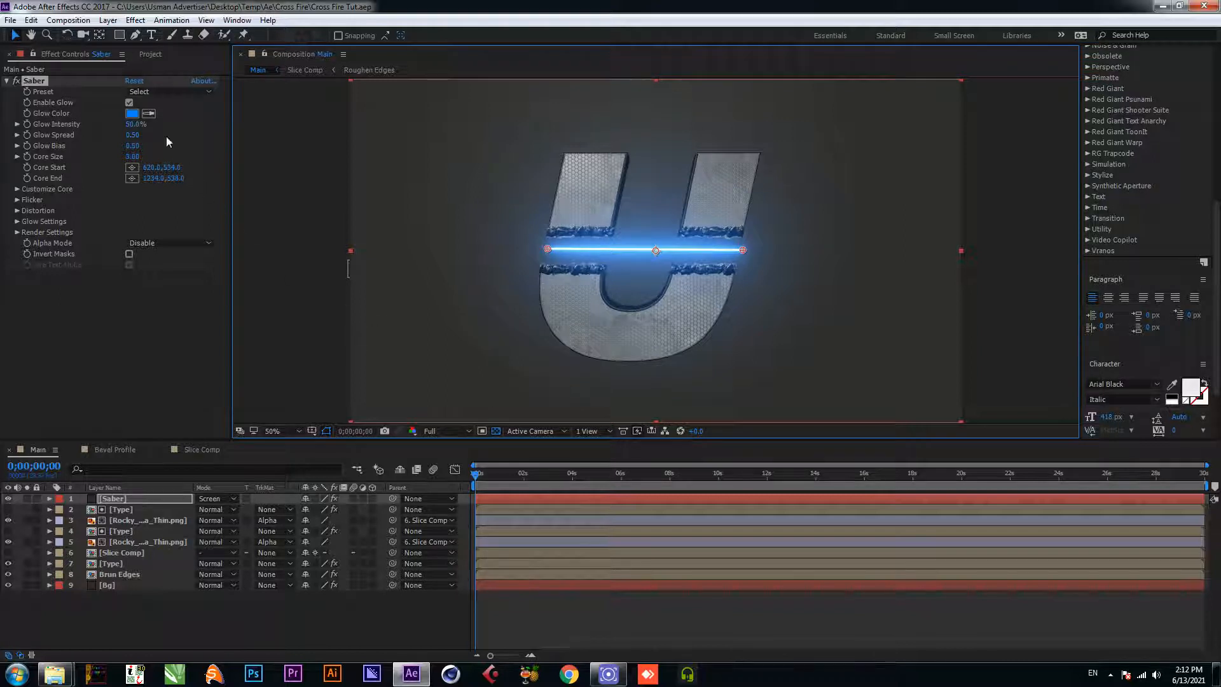
Step: Set the Saber effect's glow color to orange, FF9600
{"action": "left_click", "coordinate": [132, 113]}
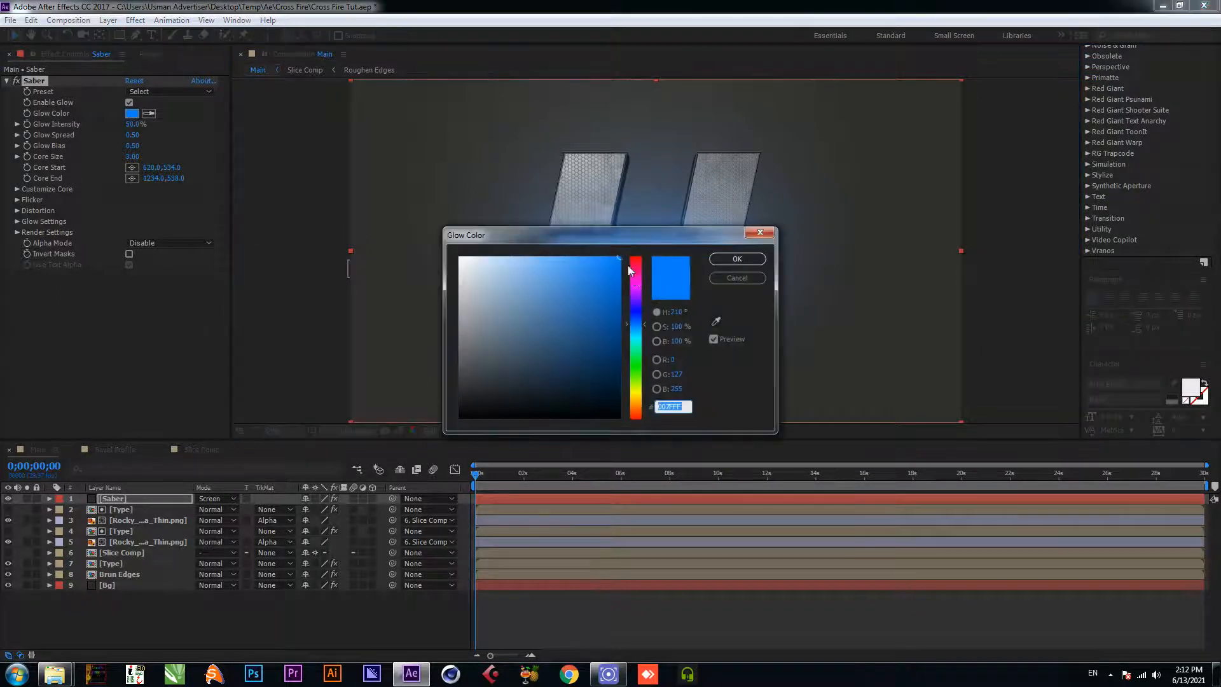
{"action": "left_click", "coordinate": [634, 404]}
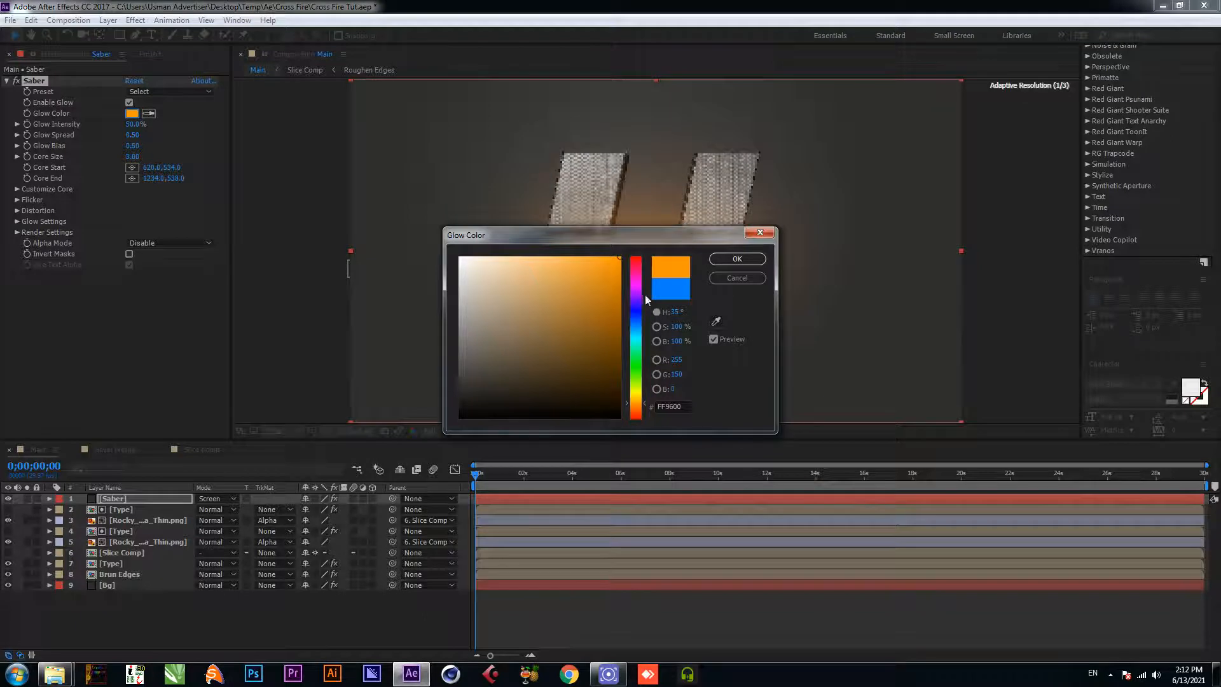
{"action": "left_click", "coordinate": [745, 260]}
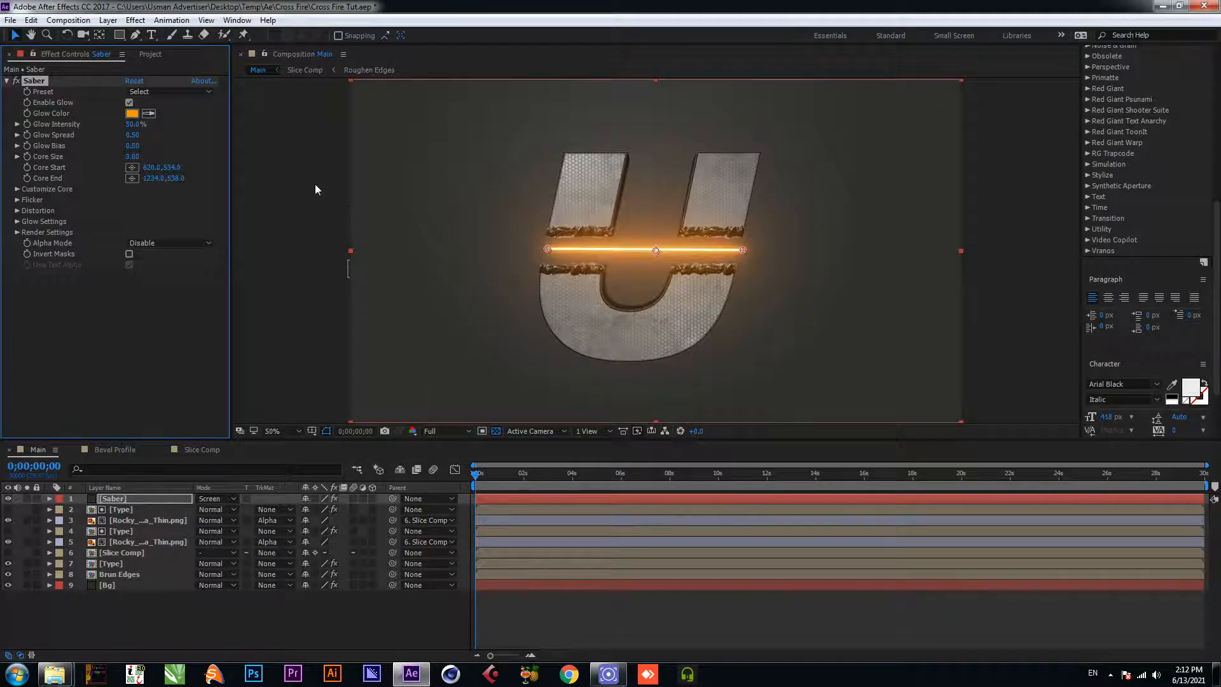
Step: Try the Core preset on the Saber effect and settle on the Fire preset
{"action": "left_click", "coordinate": [132, 124]}
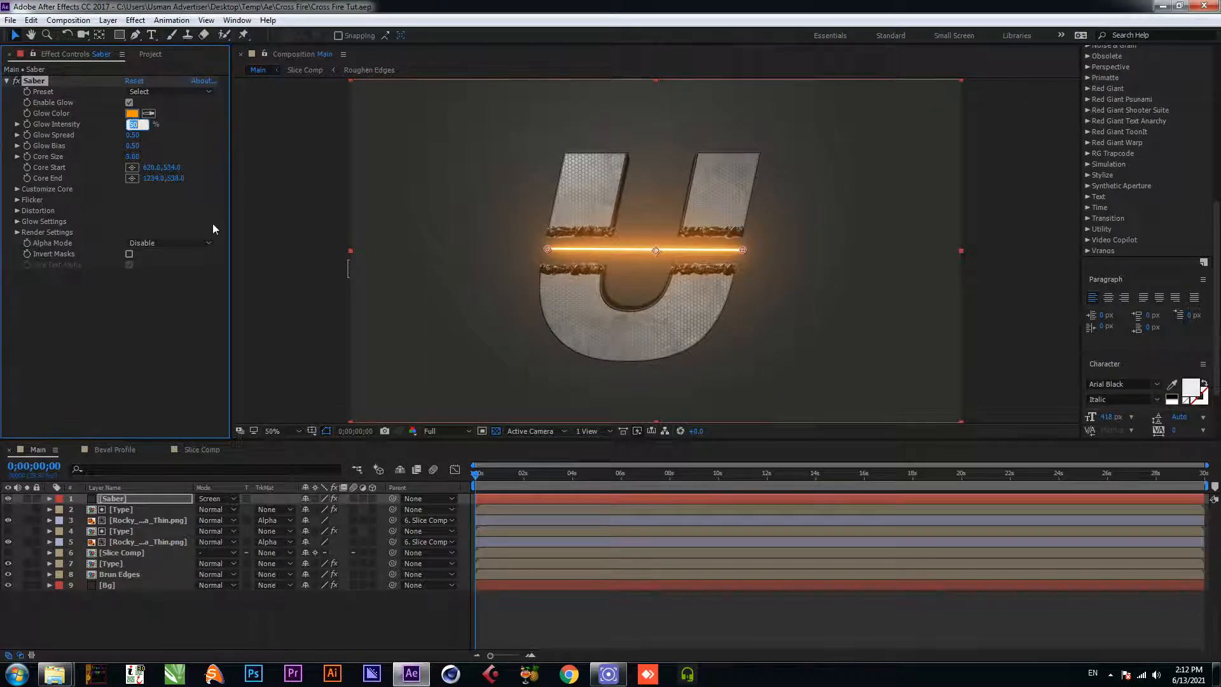
{"action": "left_click", "coordinate": [159, 90]}
{"action": "left_click", "coordinate": [160, 90]}
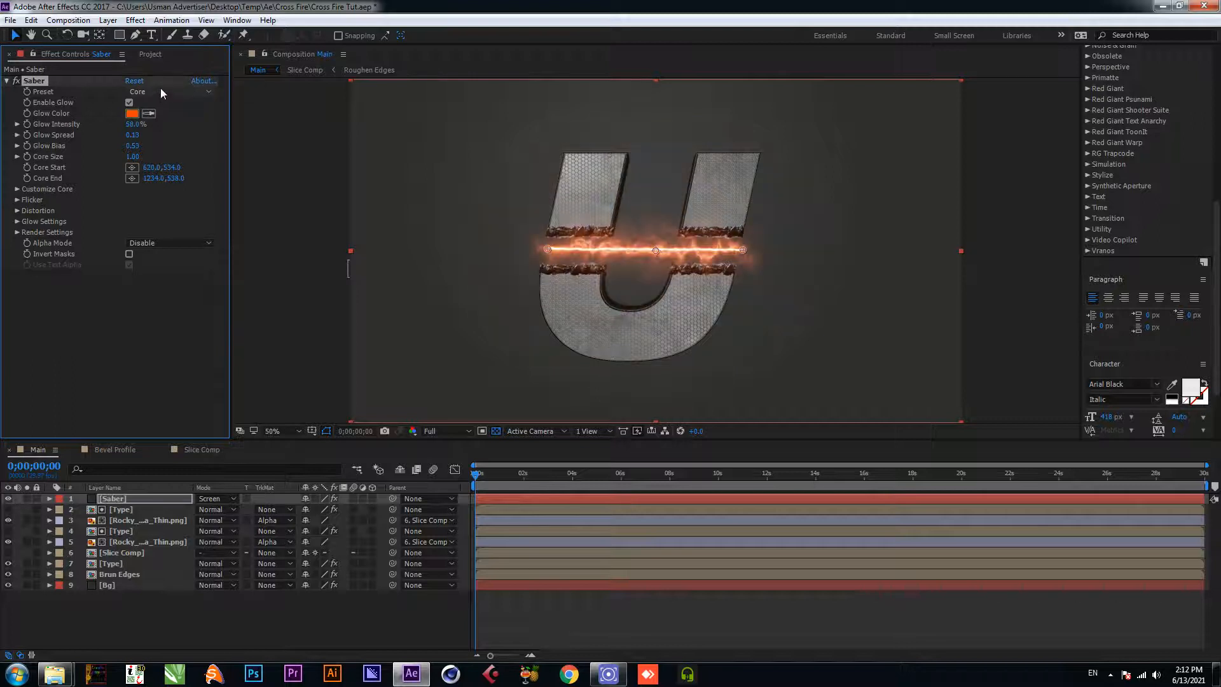
{"action": "left_click", "coordinate": [167, 90]}
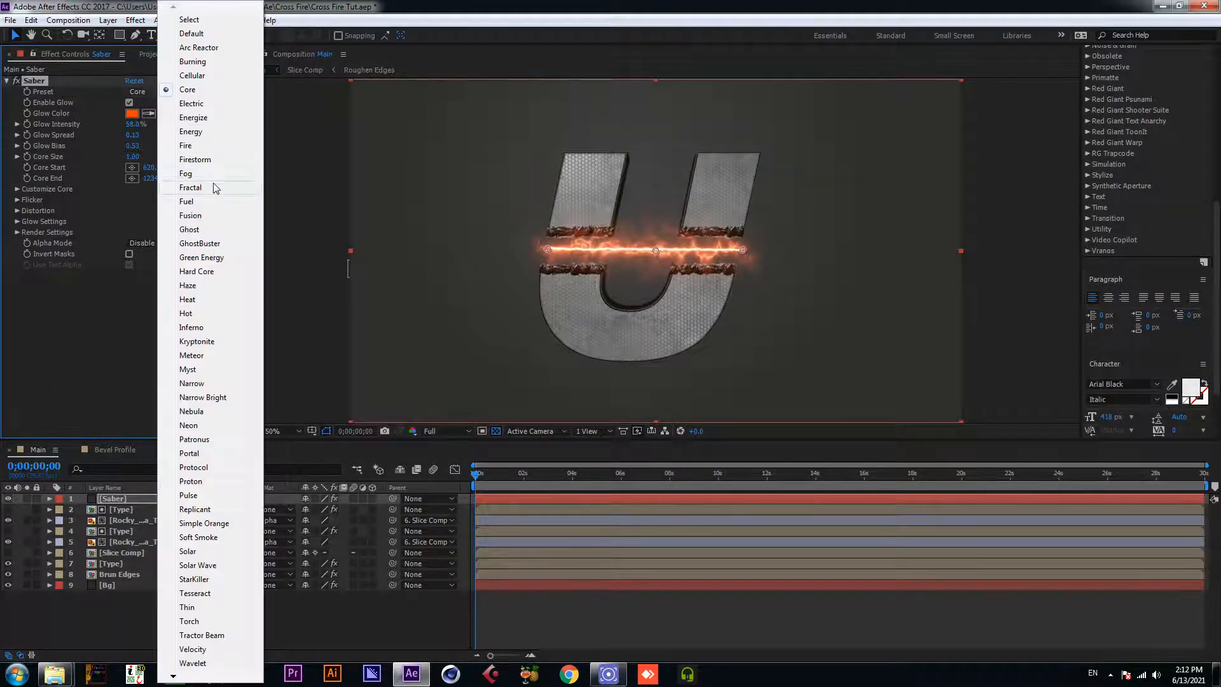
{"action": "left_click", "coordinate": [209, 145]}
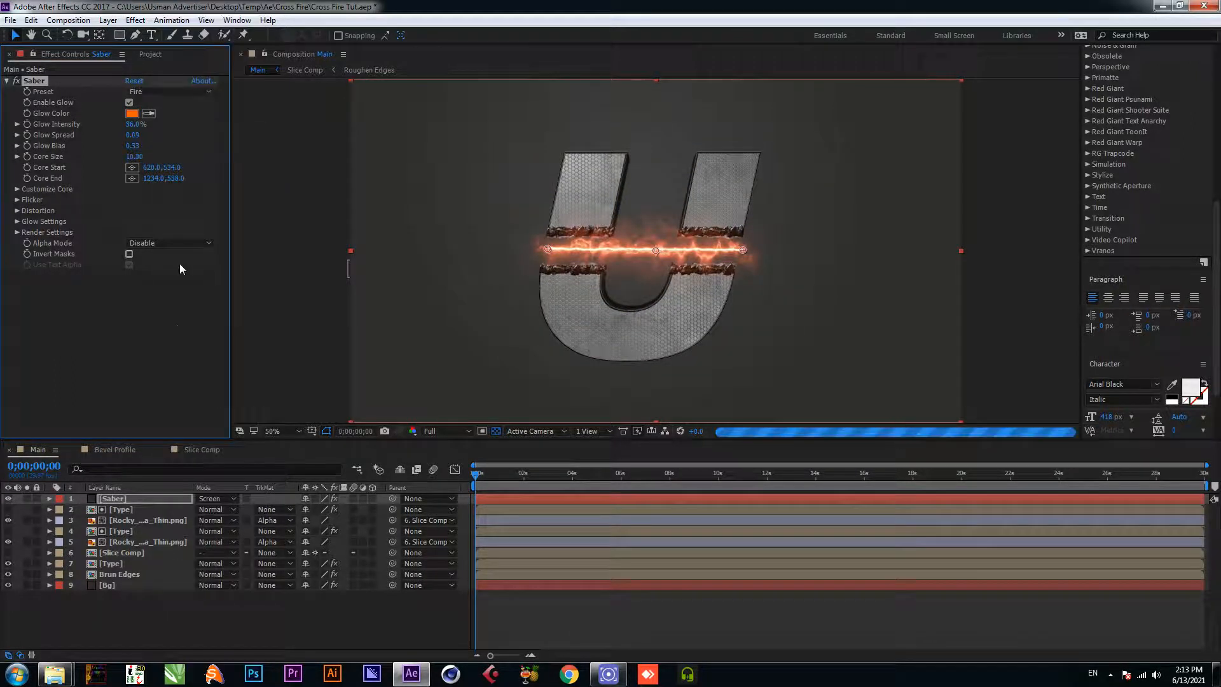
{"action": "left_click", "coordinate": [168, 358]}
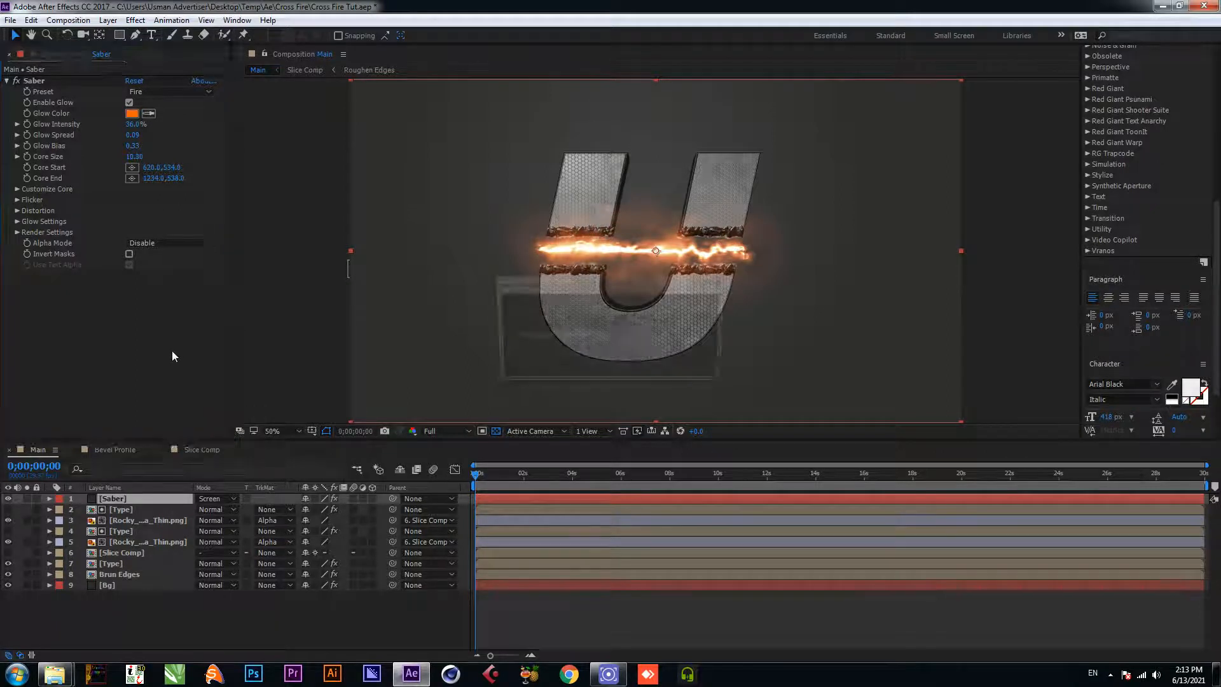
Step: Preview the fire beam briefly, end the work area at 6 seconds, and return to the start of the timeline
{"action": "key", "text": "space"}
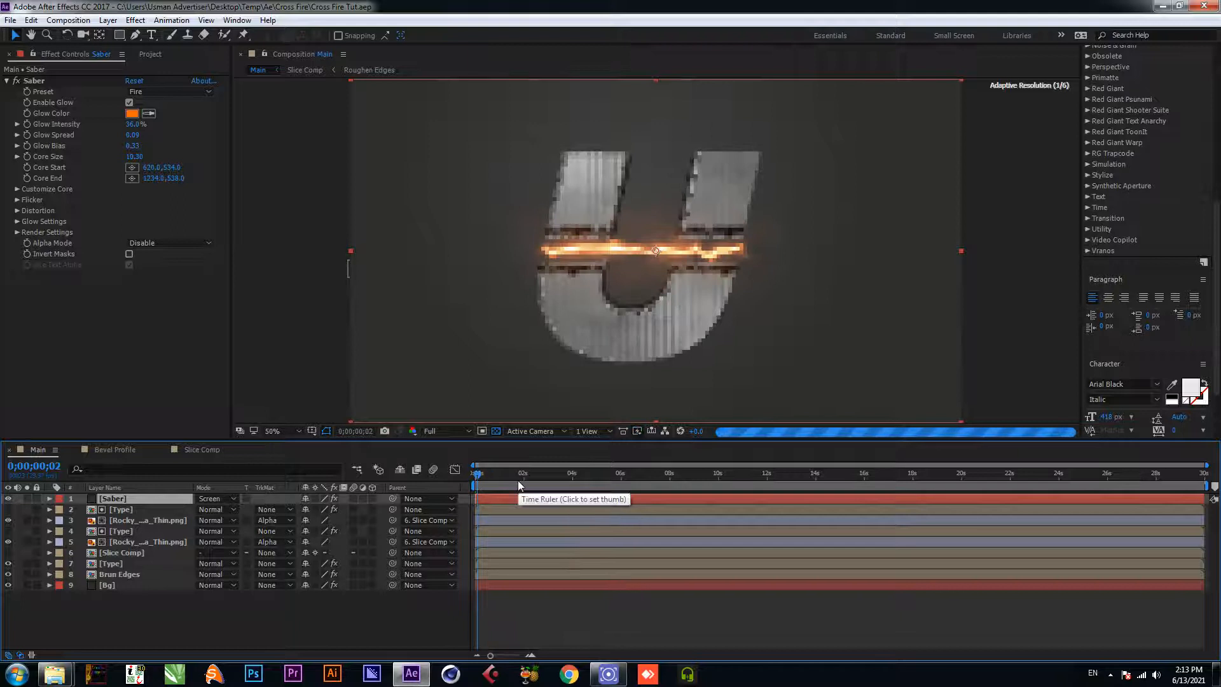
{"action": "left_click", "coordinate": [621, 475]}
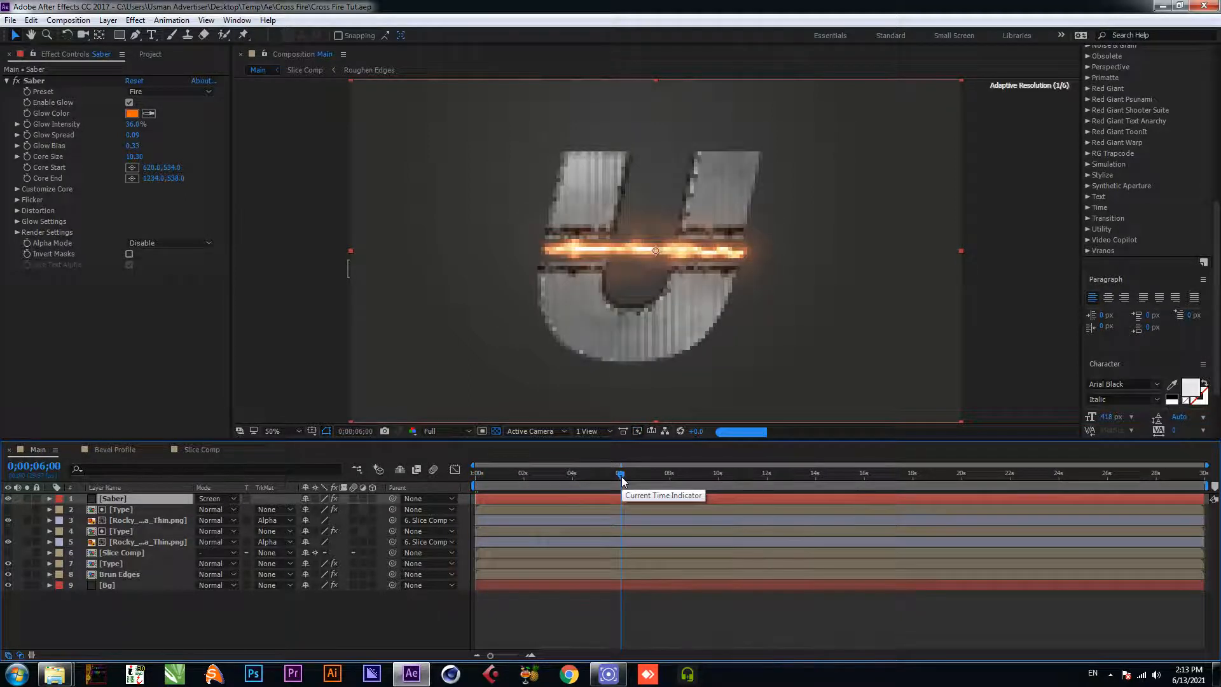
{"action": "key", "text": "n"}
{"action": "left_click_drag", "start_coordinate": [617, 475], "coordinate": [466, 492]}
Step: Move the current time to 0;00;01;00 and select the Saber layer
{"action": "scroll", "coordinate": [525, 507], "scroll_direction": "up", "scroll_amount": 3}
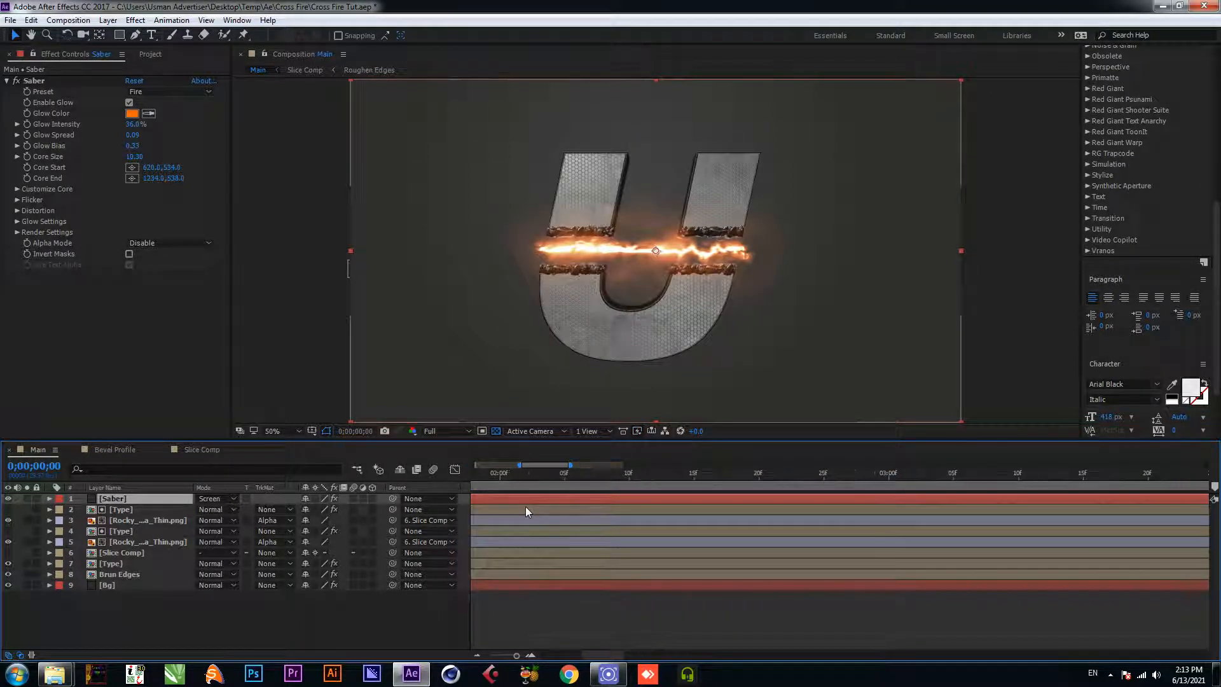
{"action": "scroll", "coordinate": [526, 507], "scroll_direction": "down", "scroll_amount": 4}
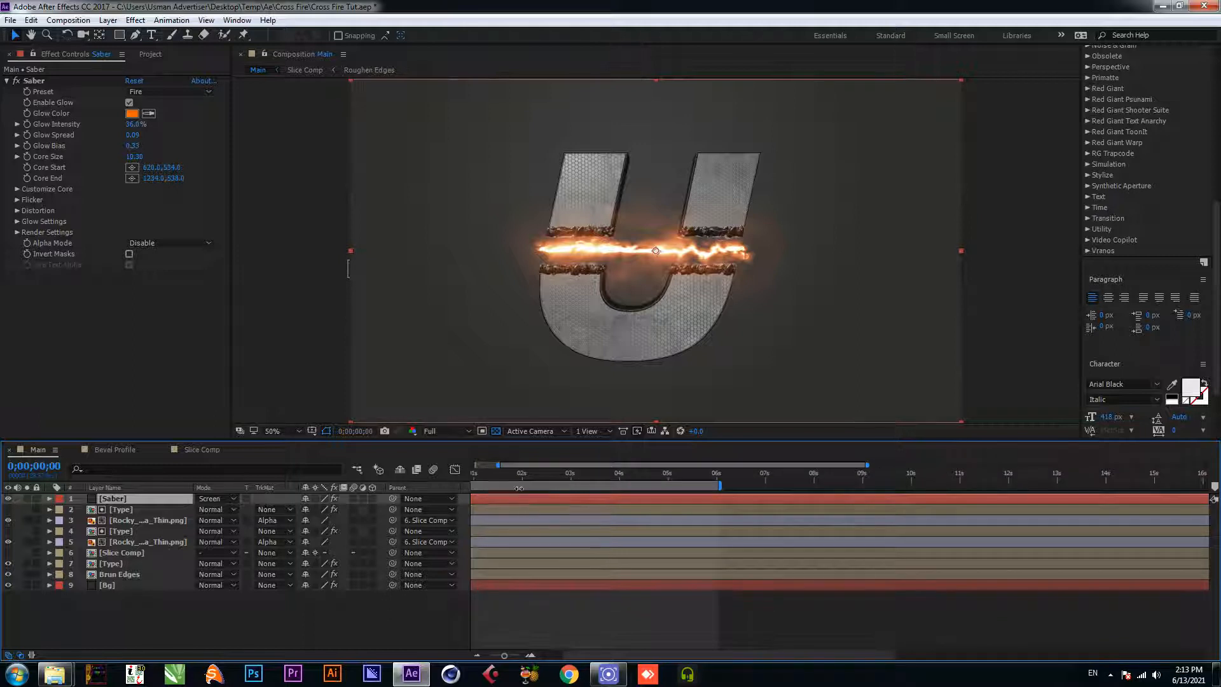
{"action": "mouse_move", "coordinate": [521, 465]}
{"action": "left_mouse_down"}
{"action": "mouse_move", "coordinate": [449, 474]}
{"action": "mouse_move", "coordinate": [524, 476]}
{"action": "left_mouse_up"}
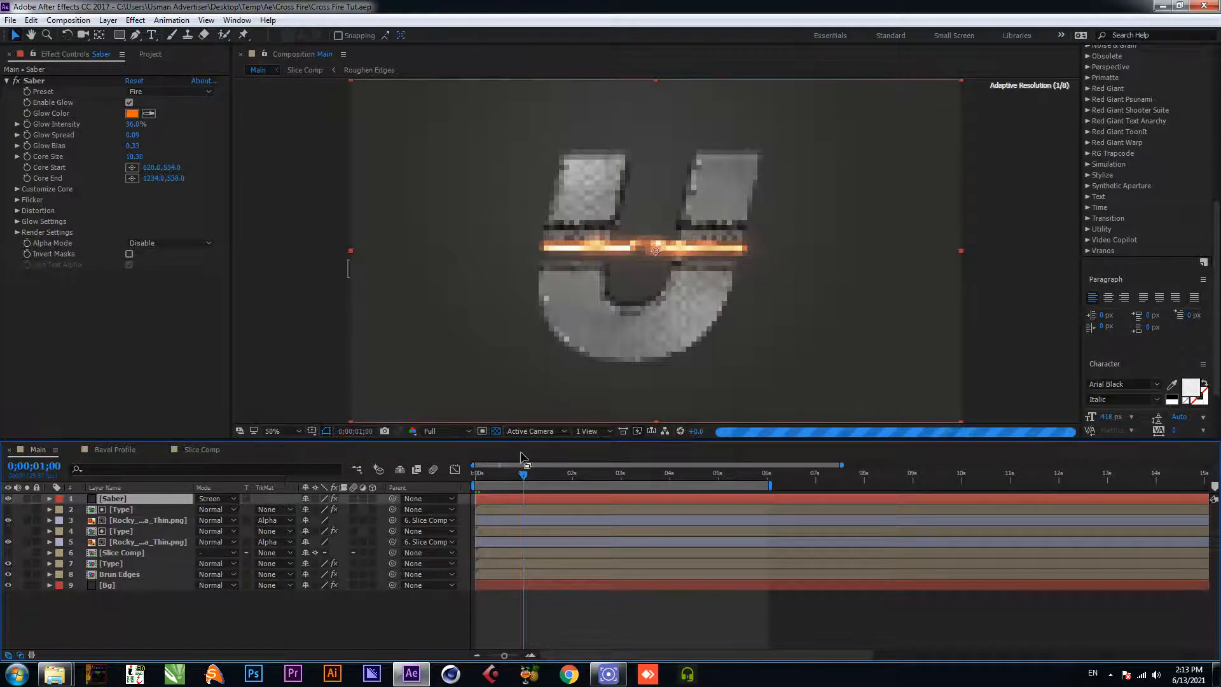
{"action": "left_click", "coordinate": [134, 499]}
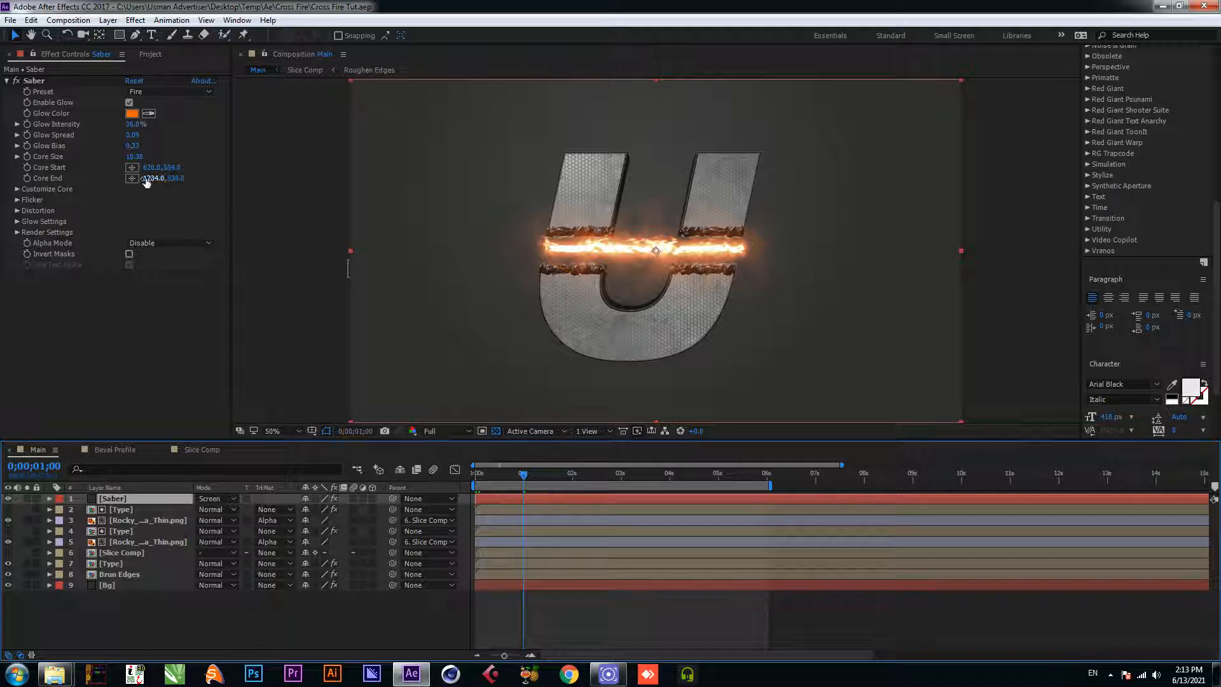
Step: Try a Glow Spread of 1 on the Saber effect and undo it
{"action": "left_click", "coordinate": [134, 135]}
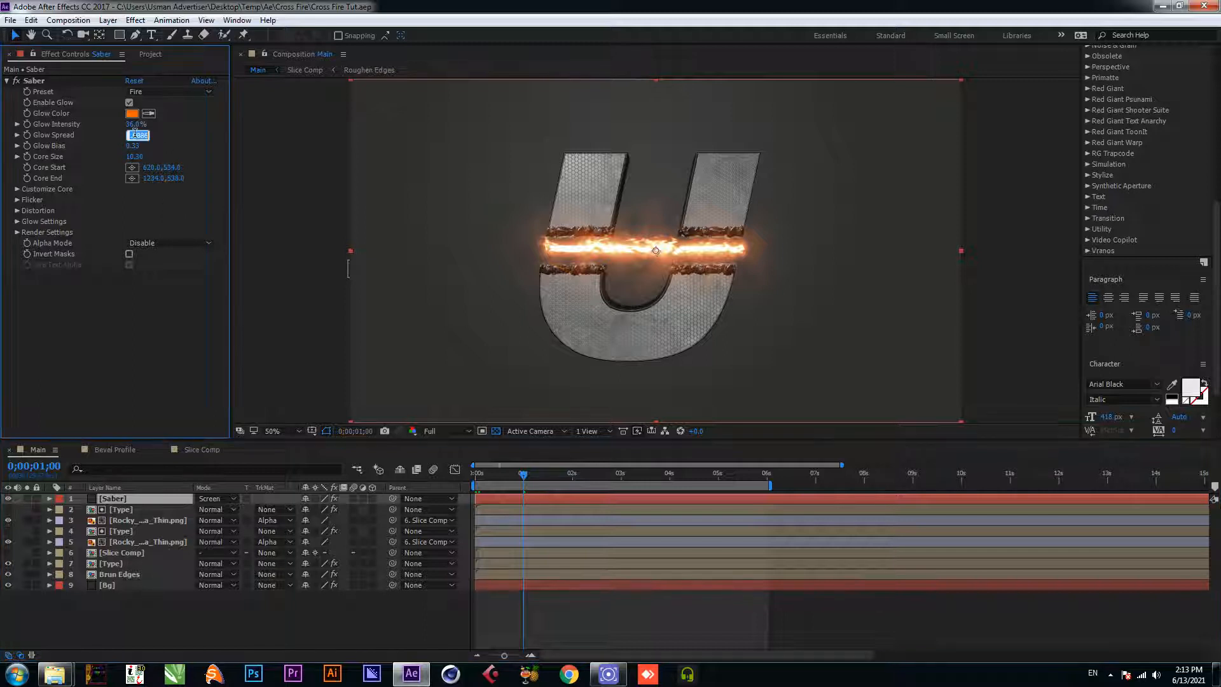
{"action": "type", "text": "1"}
{"action": "key", "text": "Return"}
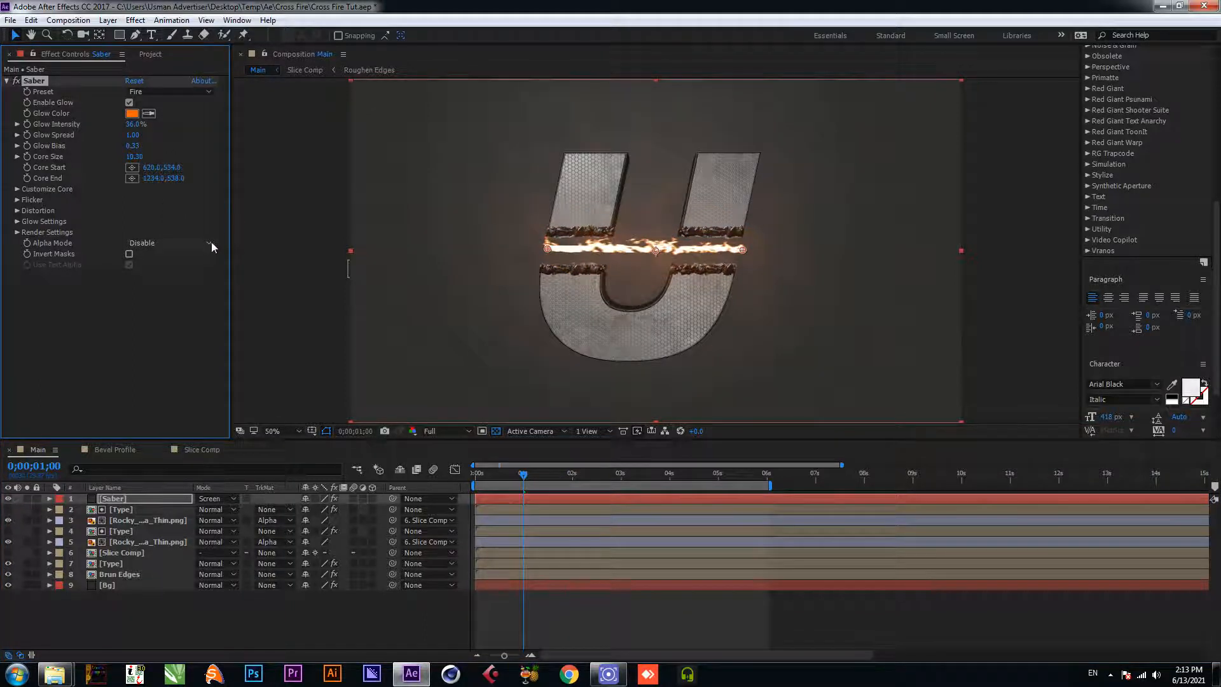
{"action": "key", "text": "ctrl+z"}
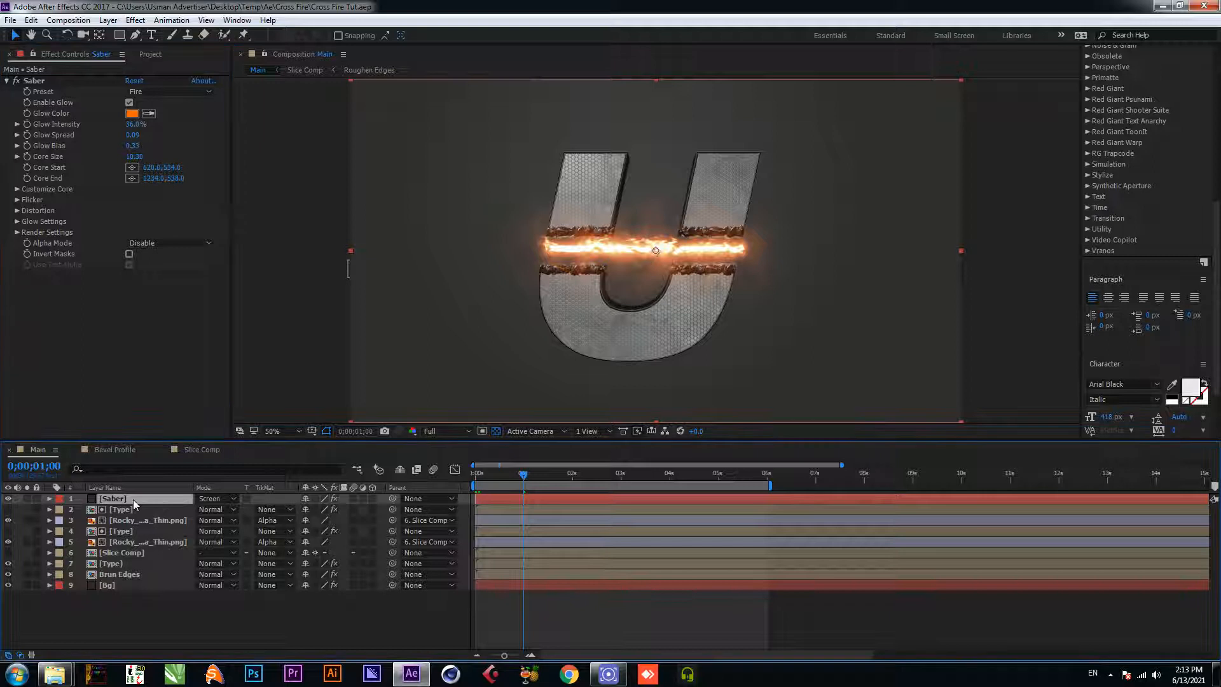
Step: Add a Position keyframe to the Saber layer at 0;00;00;27 and shift the beam off-frame on the left to -341, 540
{"action": "key", "text": "p"}
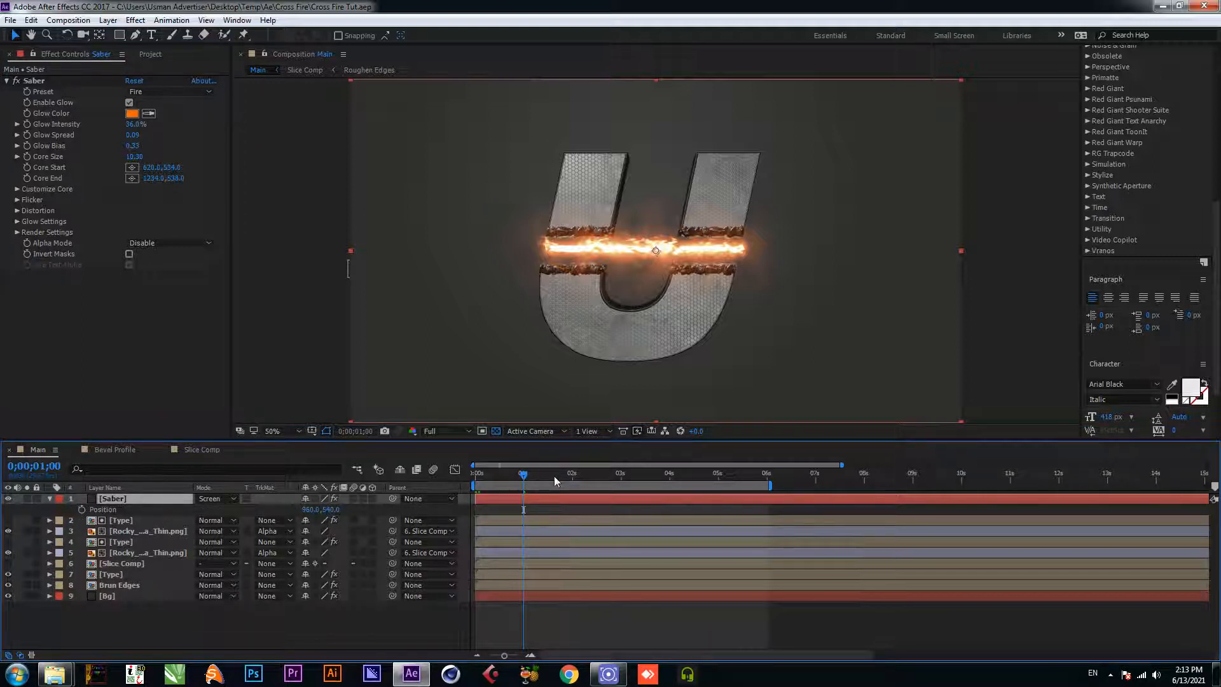
{"action": "left_click_drag", "start_coordinate": [524, 478], "coordinate": [520, 478]}
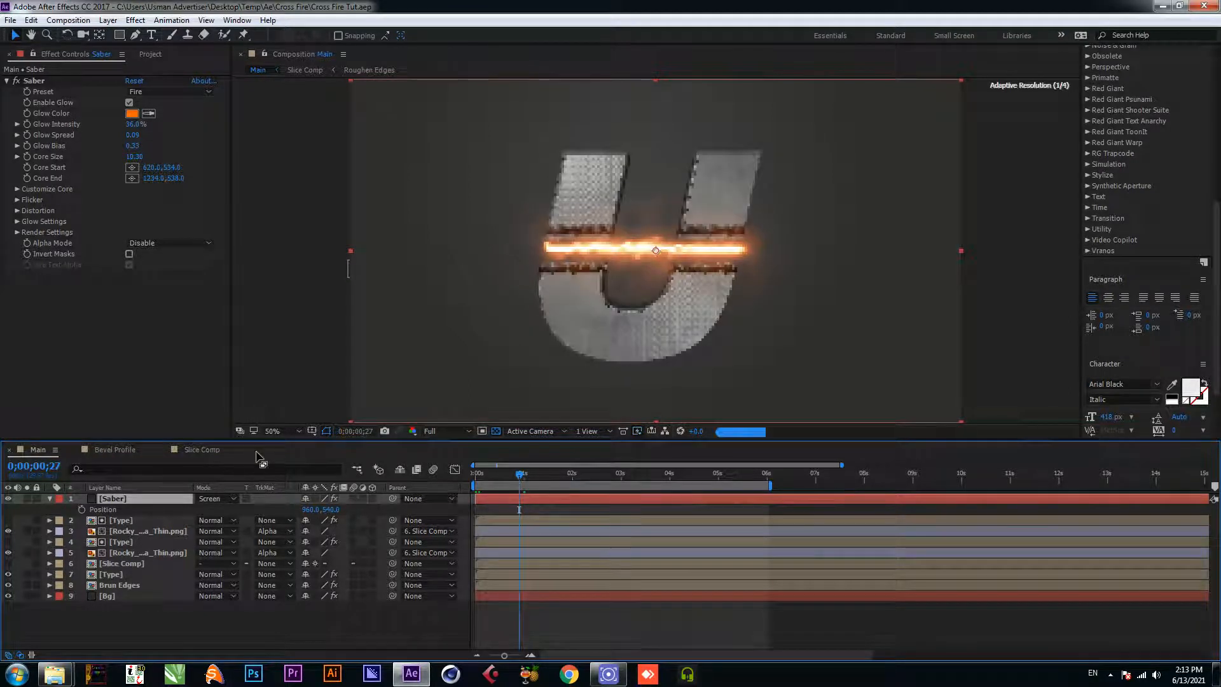
{"action": "key", "text": "alt+shift+p"}
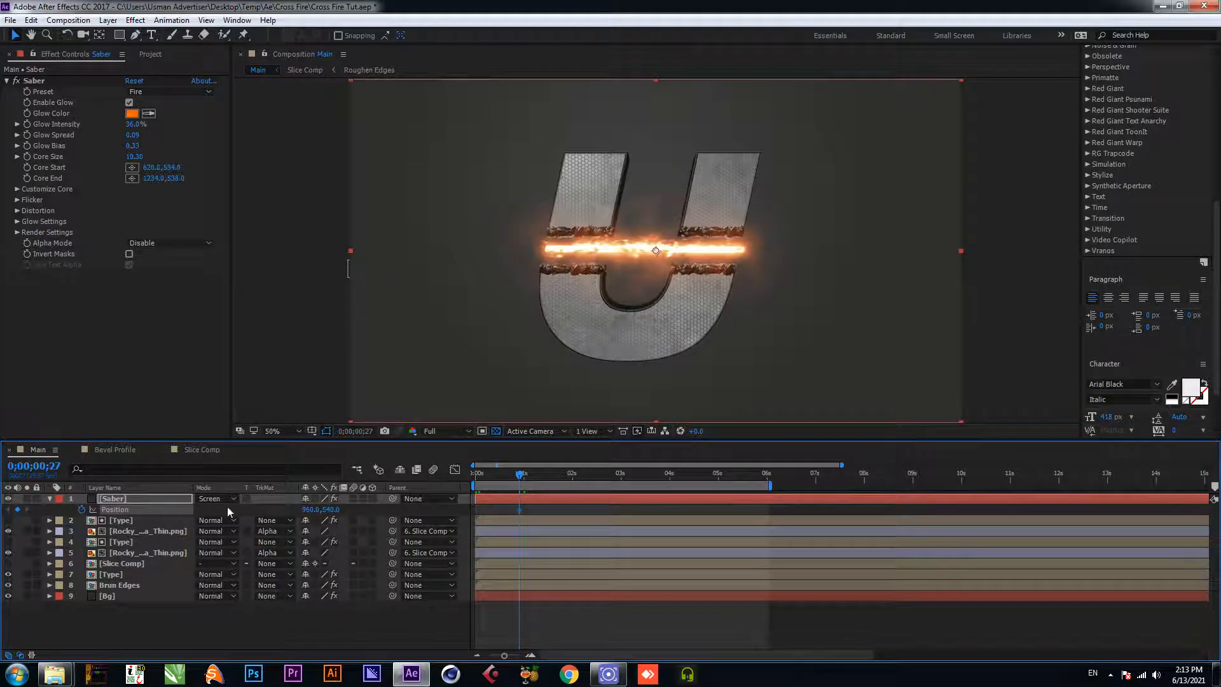
{"action": "left_click_drag", "start_coordinate": [321, 510], "coordinate": [100, 517]}
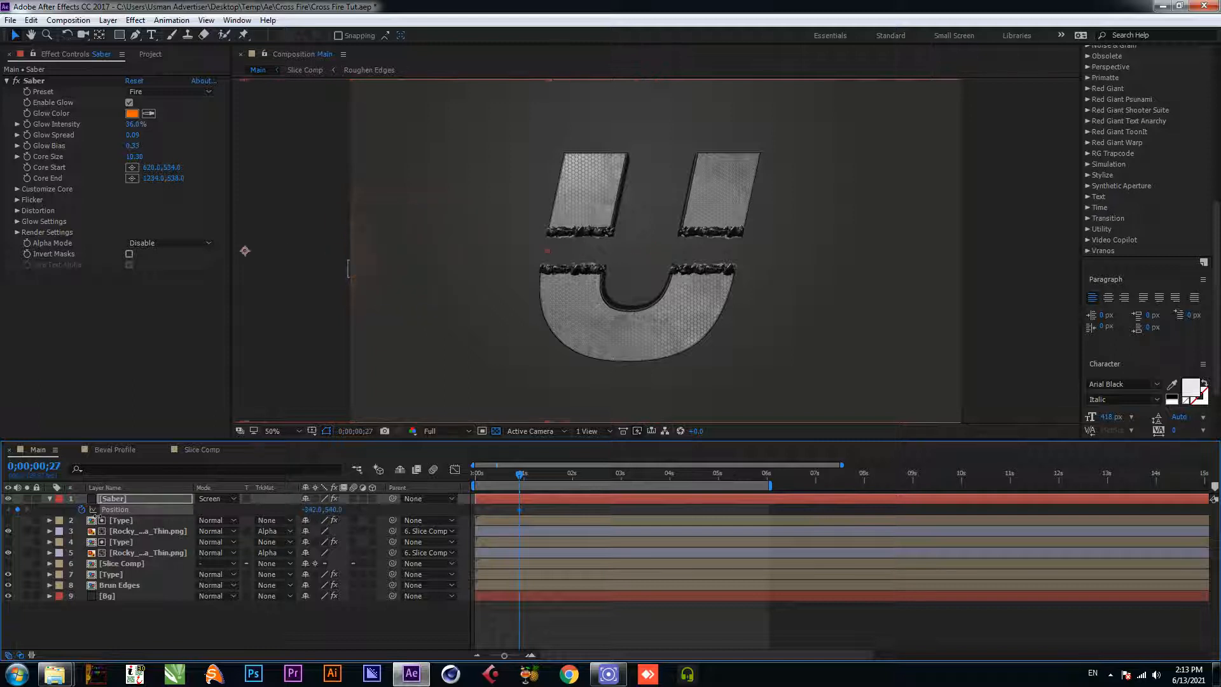
Step: Keyframe the Saber layer's Position at 0;00;01;00 to 2355, 540, past the frame's right side
{"action": "scroll", "coordinate": [522, 477], "scroll_direction": "up", "scroll_amount": 2}
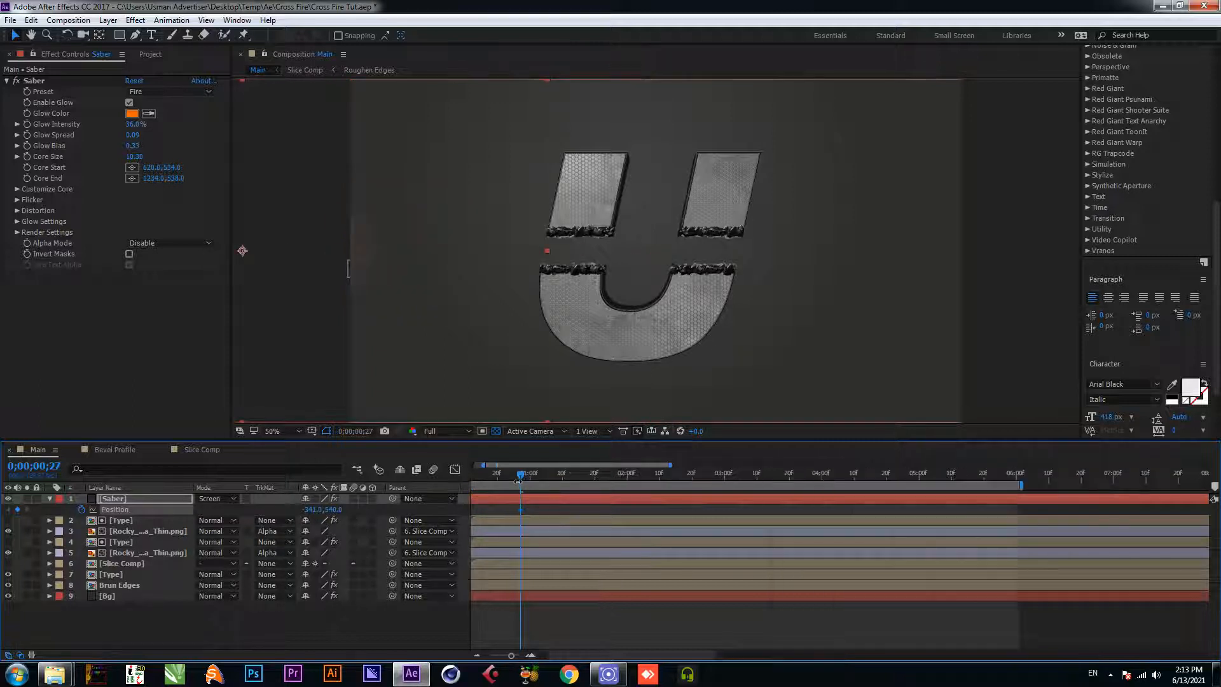
{"action": "left_click", "coordinate": [542, 483]}
{"action": "left_click_drag", "start_coordinate": [308, 510], "coordinate": [1191, 470]}
{"action": "left_click_drag", "start_coordinate": [308, 511], "coordinate": [1040, 486]}
{"action": "scroll", "coordinate": [523, 499], "scroll_direction": "down", "scroll_amount": 3}
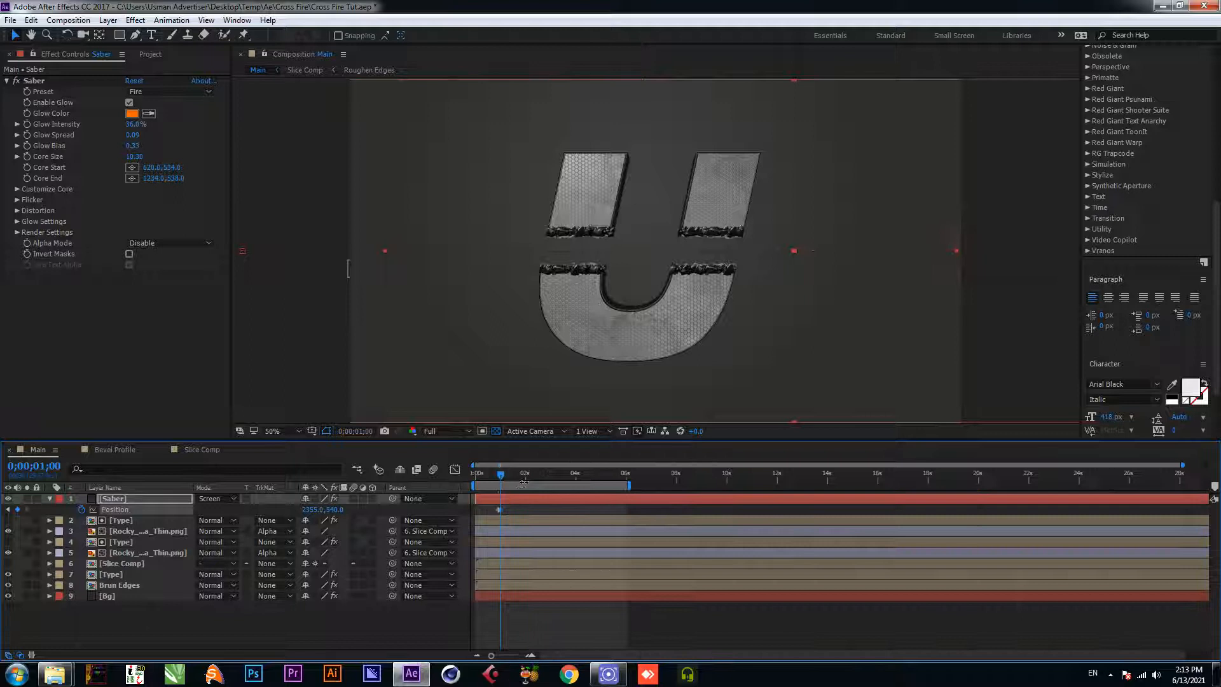
Step: Preview the saber's sweep across the U and lower the composition's preview resolution to Quarter
{"action": "left_click_drag", "start_coordinate": [499, 478], "coordinate": [475, 478]}
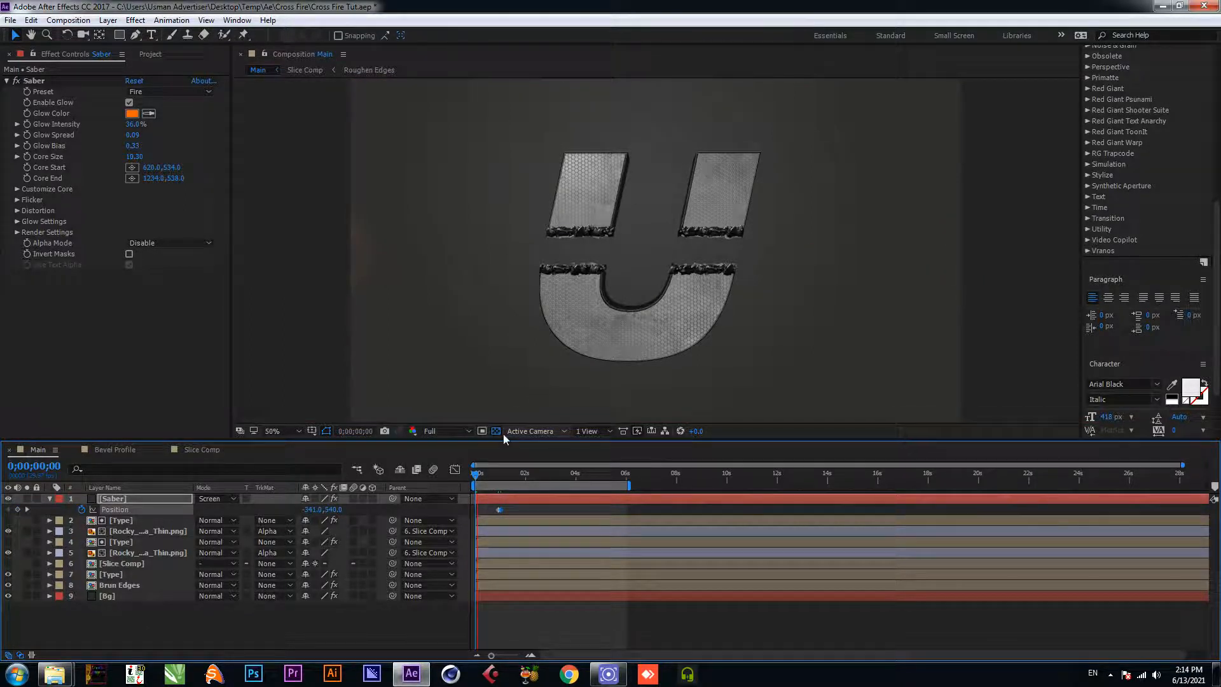
{"action": "left_click_drag", "start_coordinate": [491, 476], "coordinate": [495, 475]}
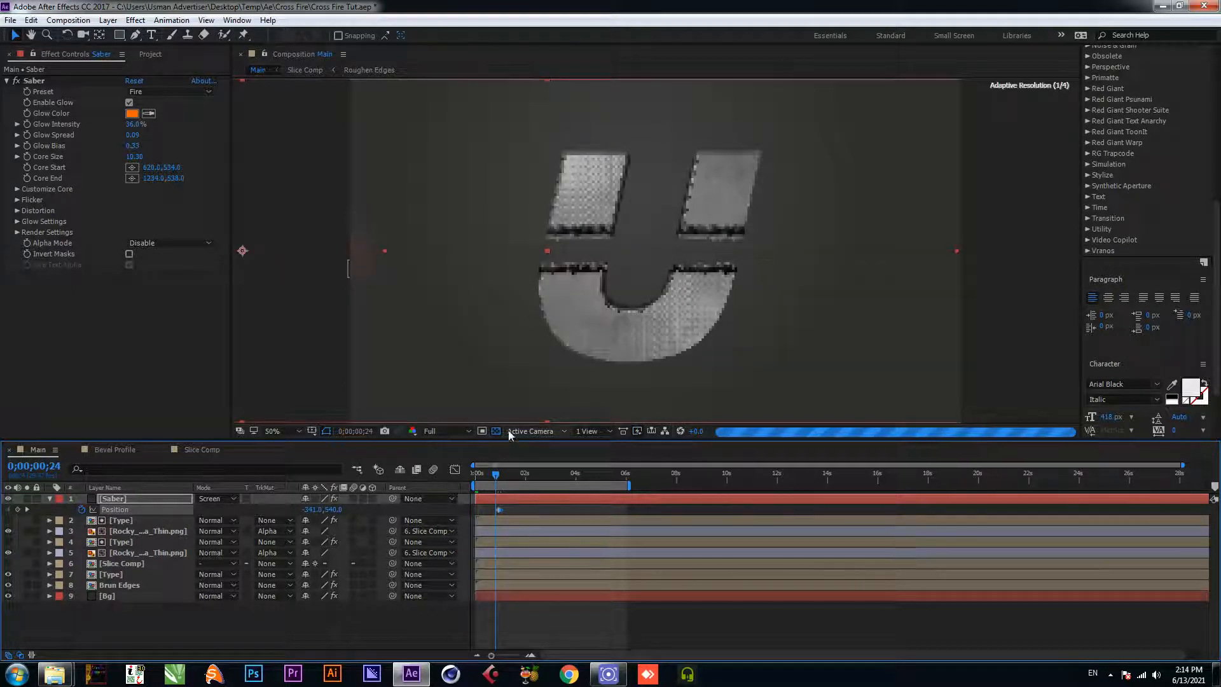
{"action": "key", "text": "space"}
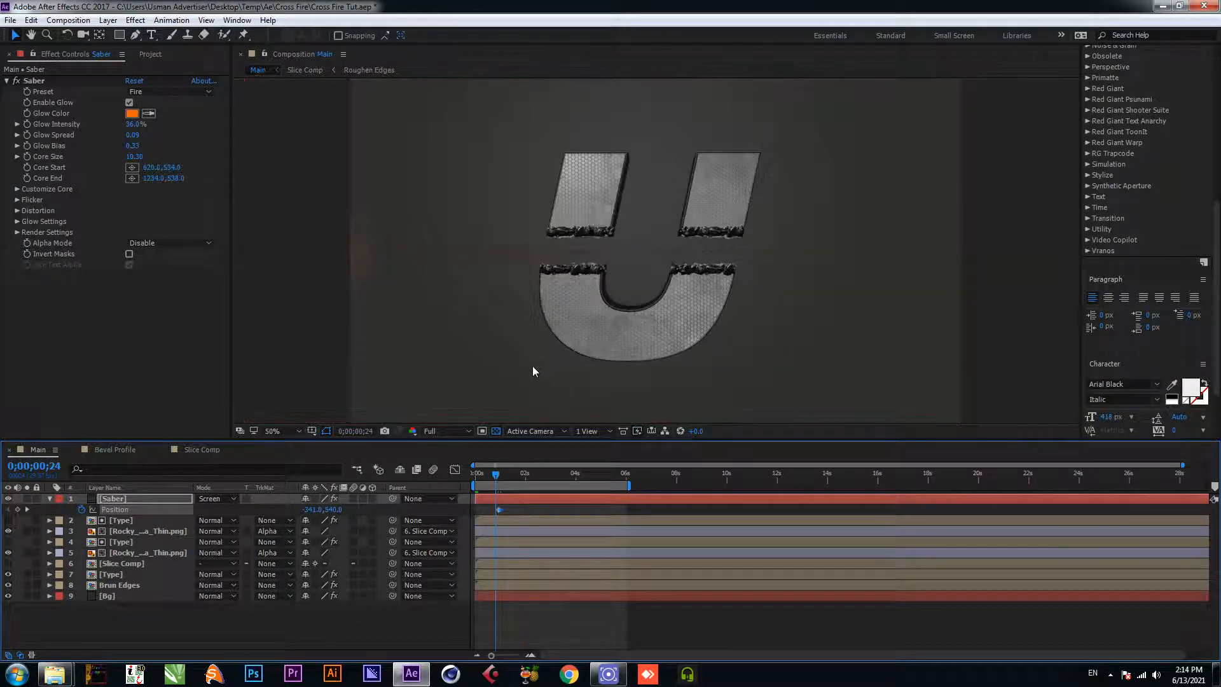
{"action": "key", "text": "="}
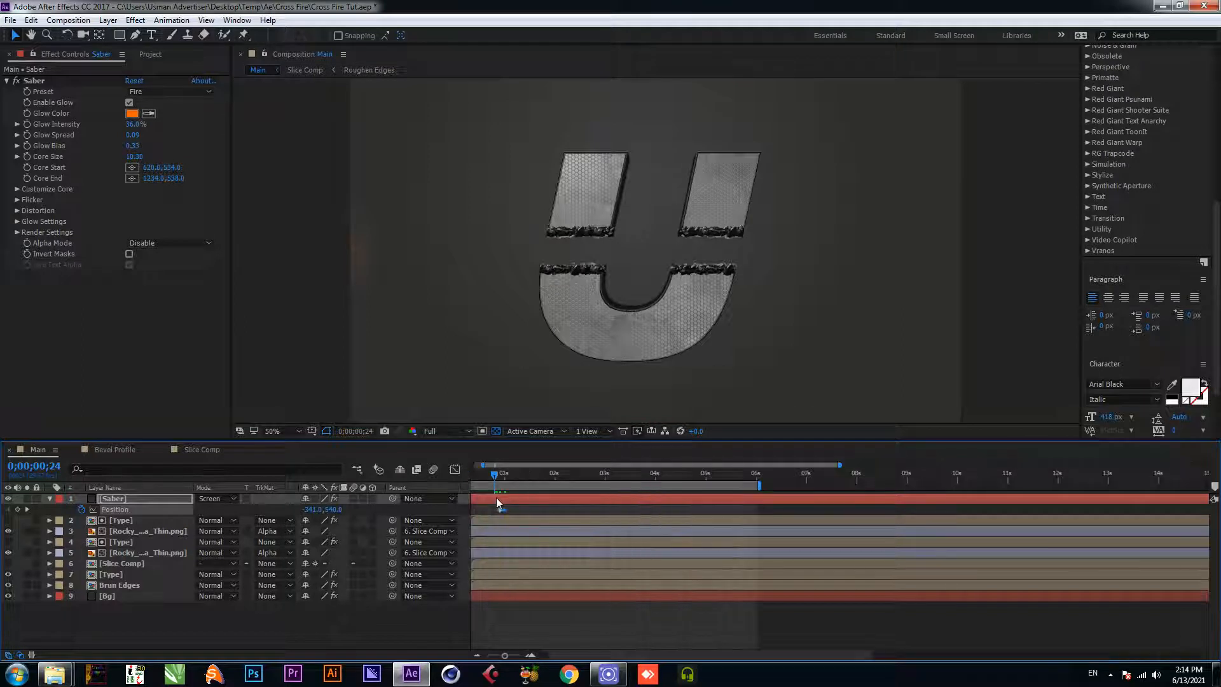
{"action": "left_click", "coordinate": [445, 431]}
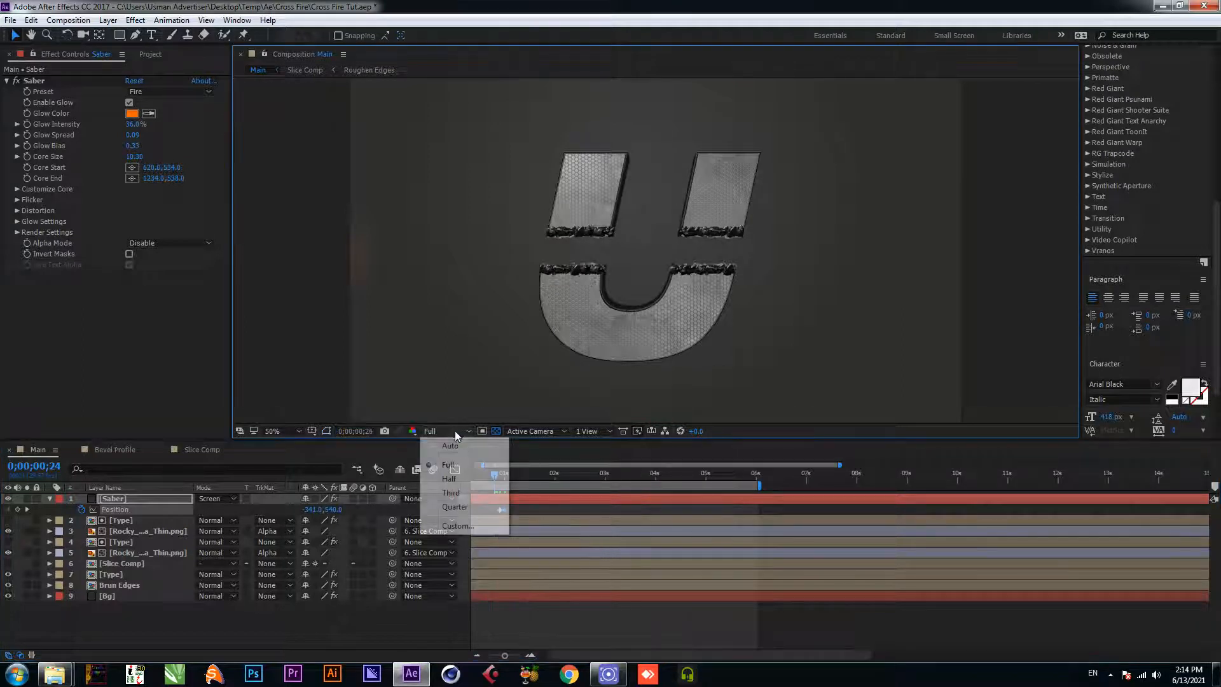
{"action": "left_click", "coordinate": [455, 506]}
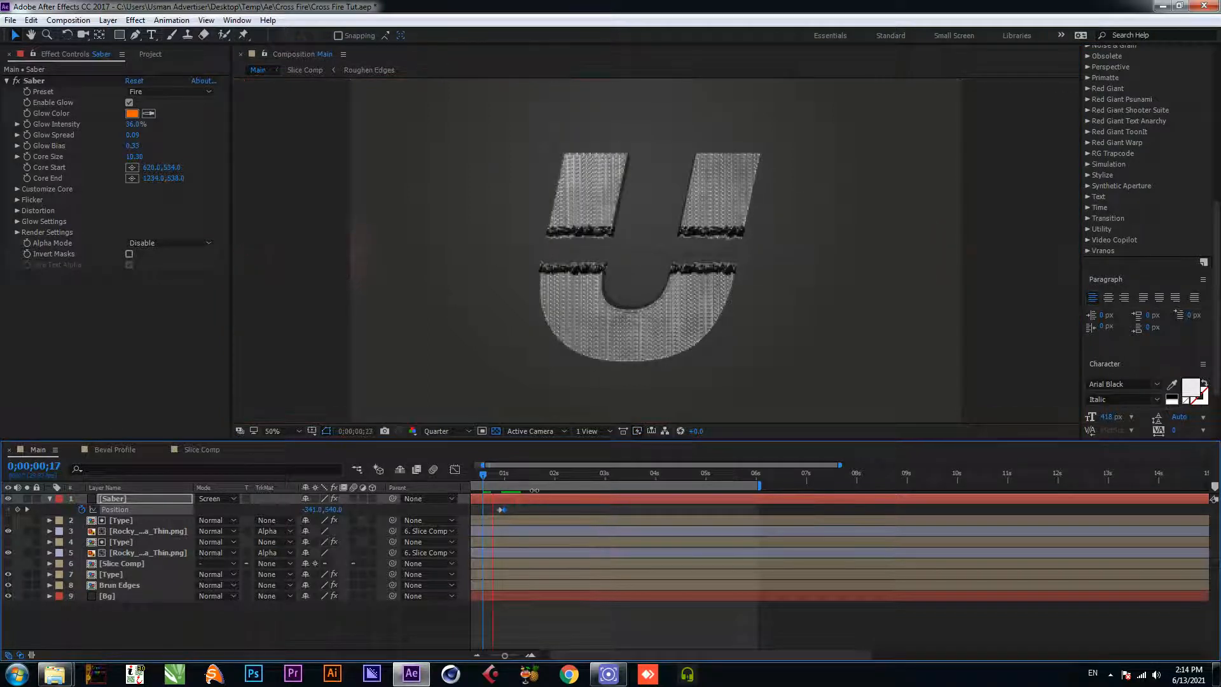
Step: Move the Saber layer's second Position keyframe a few frames later and preview the slower sweep
{"action": "key", "text": "space"}
{"action": "left_click_drag", "start_coordinate": [500, 509], "coordinate": [506, 510]}
{"action": "key", "text": "ctrl+z"}
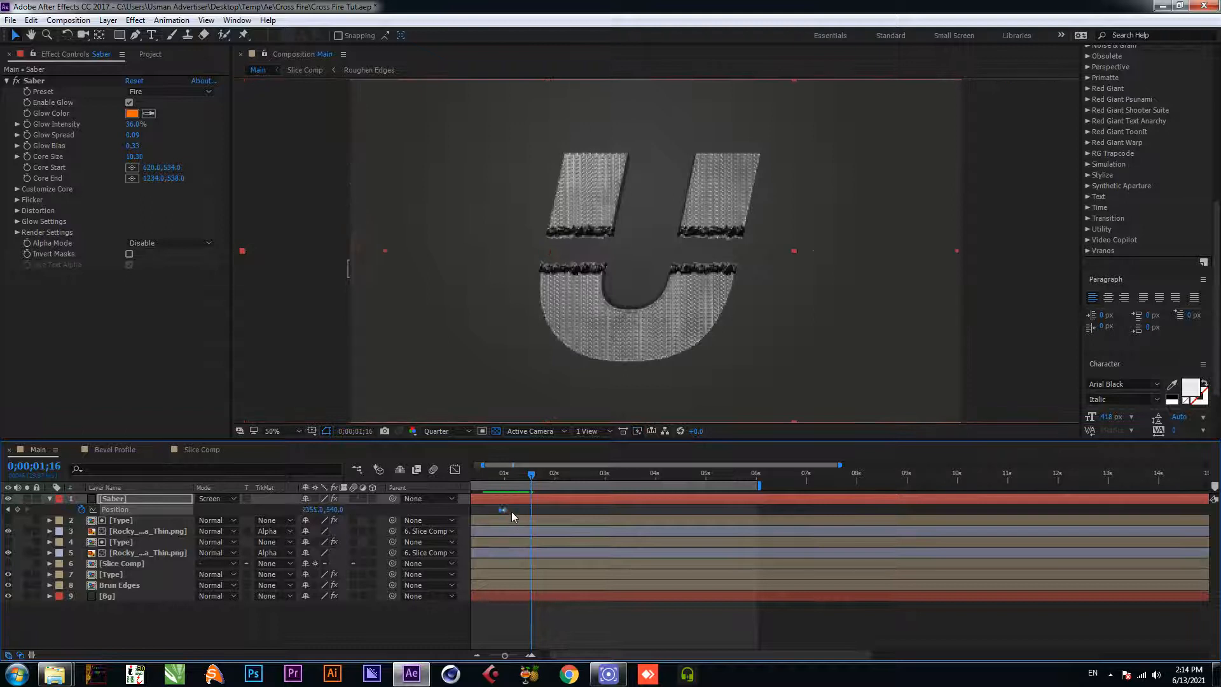
{"action": "left_click", "coordinate": [507, 510]}
{"action": "left_click_drag", "start_coordinate": [505, 508], "coordinate": [512, 509]}
{"action": "left_click", "coordinate": [482, 475]}
{"action": "key", "text": "space"}
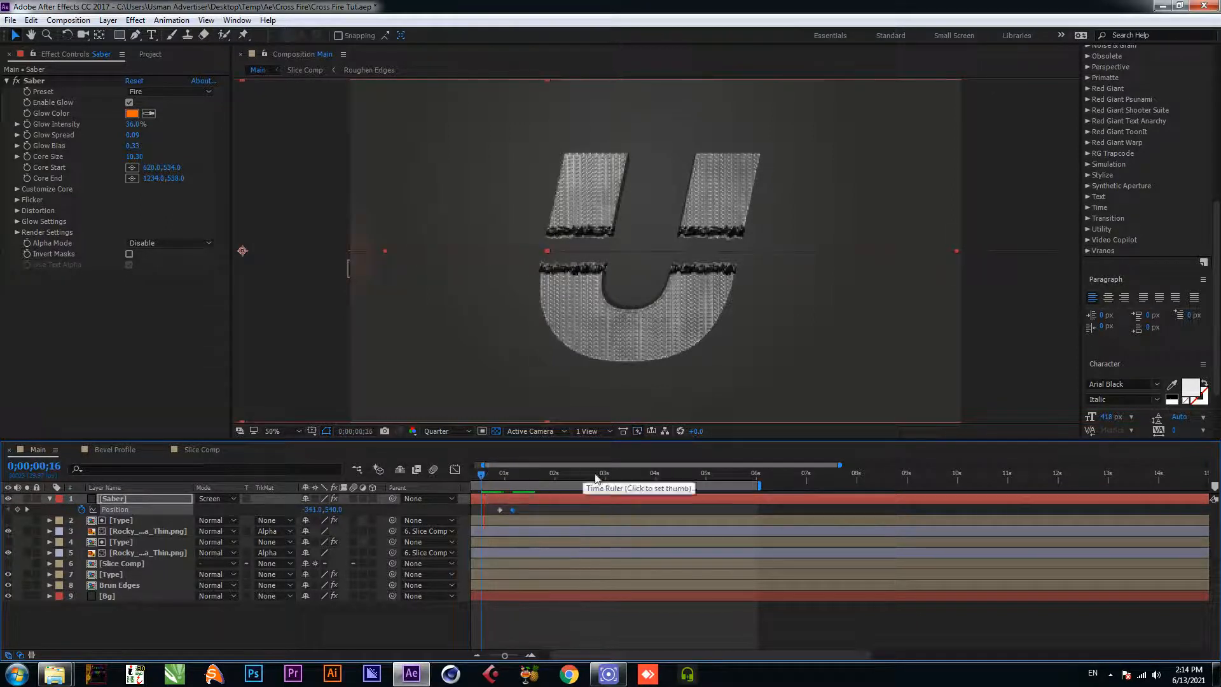
Step: Move the Saber's second Position keyframe slightly earlier, to just after 1 second, and preview the sweep from the start
{"action": "key", "text": "minus"}
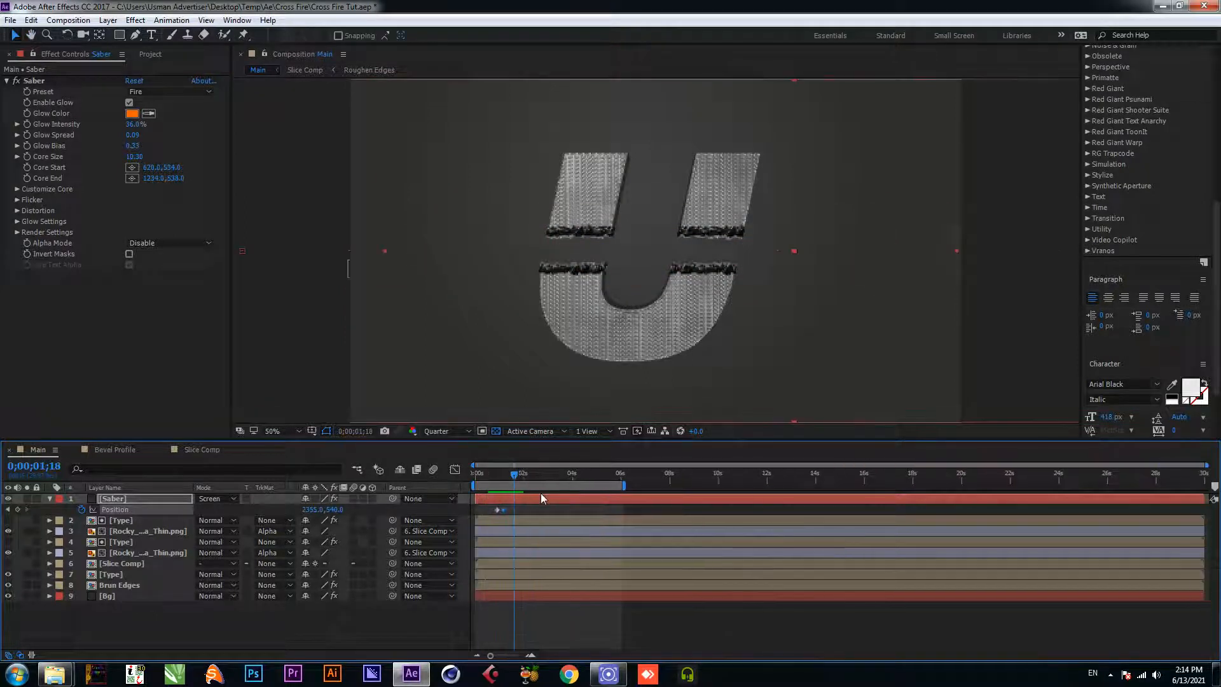
{"action": "left_click", "coordinate": [472, 477]}
{"action": "key", "text": "space"}
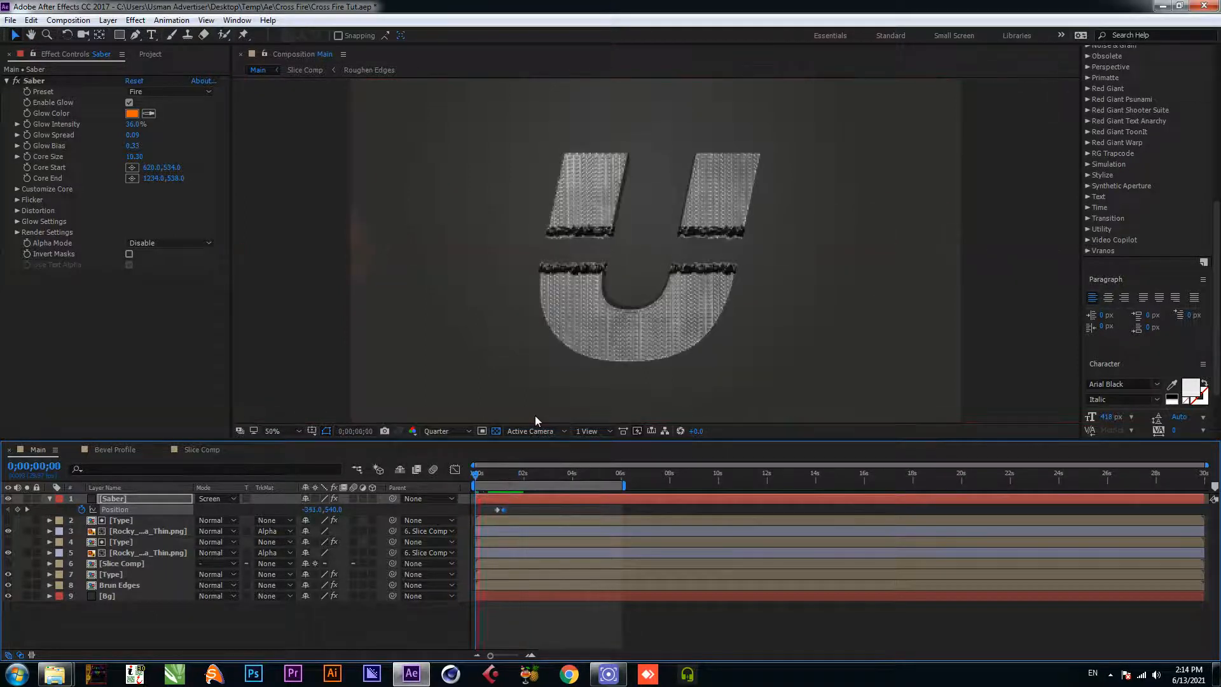
{"action": "key", "text": "space"}
{"action": "key", "text": "equal"}
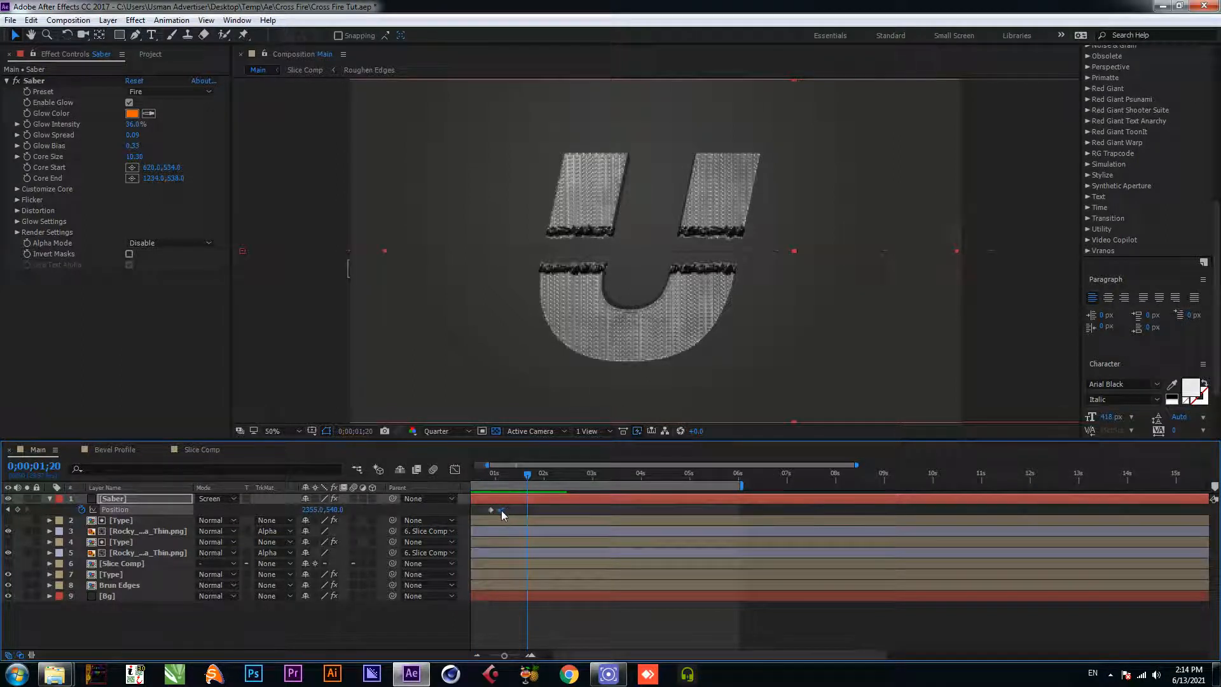
{"action": "left_click_drag", "start_coordinate": [502, 473], "coordinate": [472, 477]}
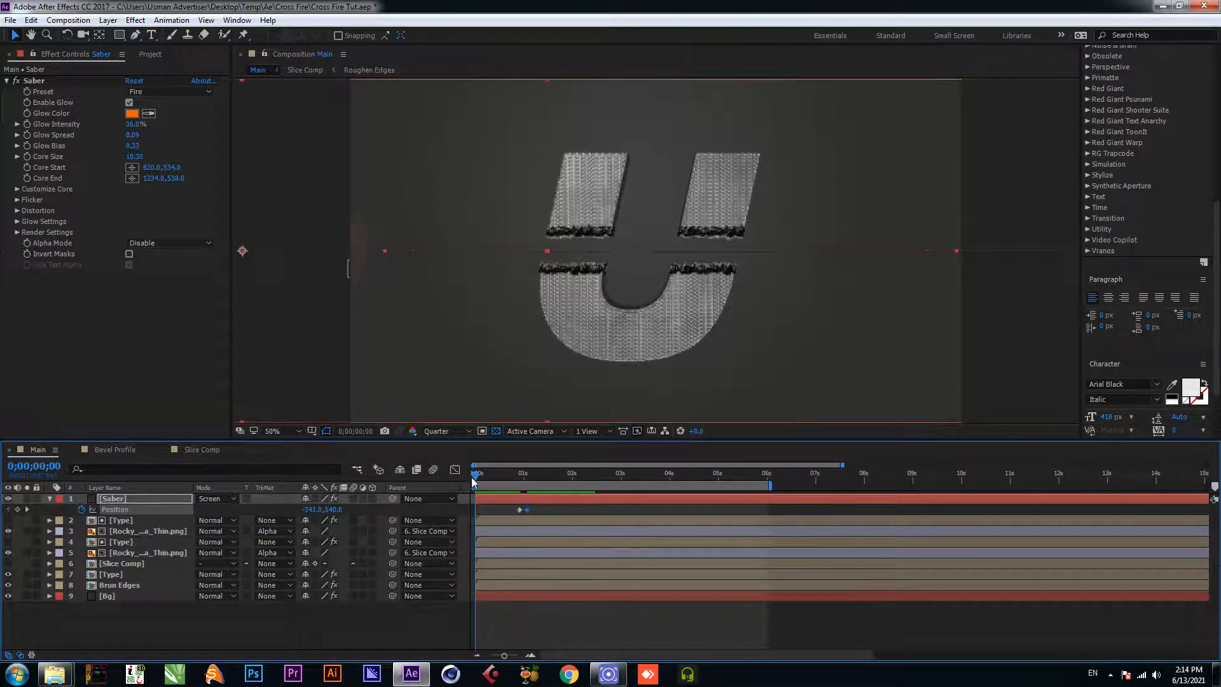
{"action": "key", "text": "space"}
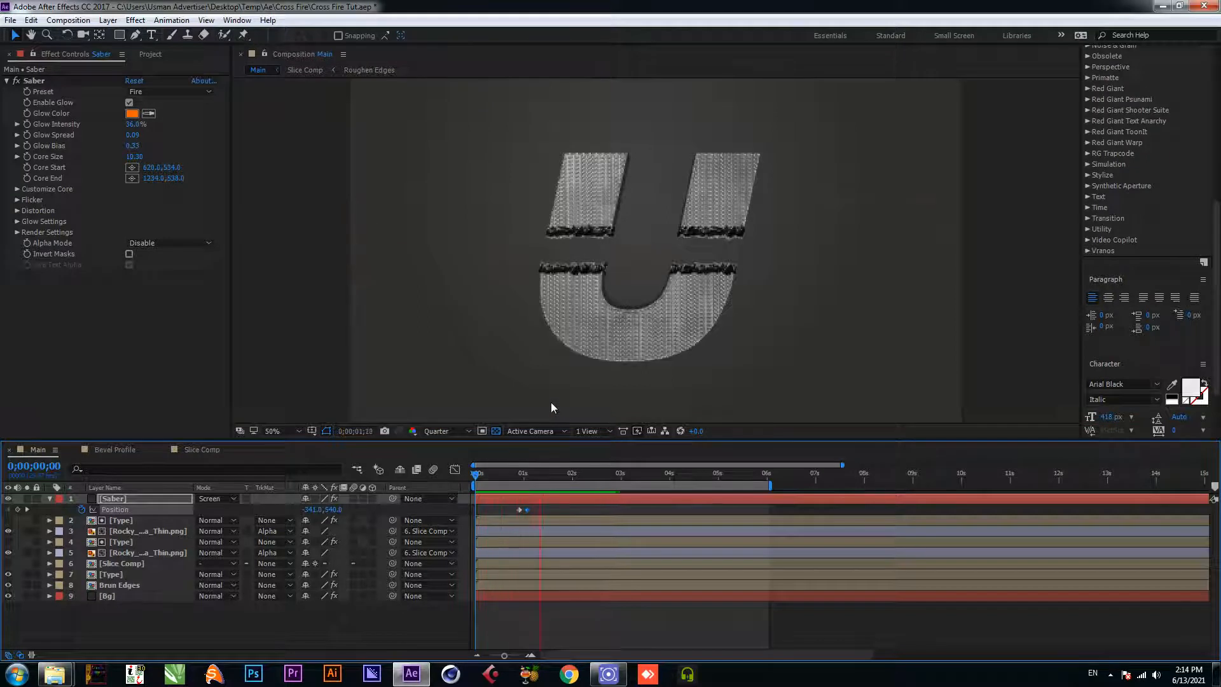
Step: Set the current time to 0;00;00;29, where the beam crosses the U, and save the project
{"action": "left_click_drag", "start_coordinate": [547, 474], "coordinate": [523, 486]}
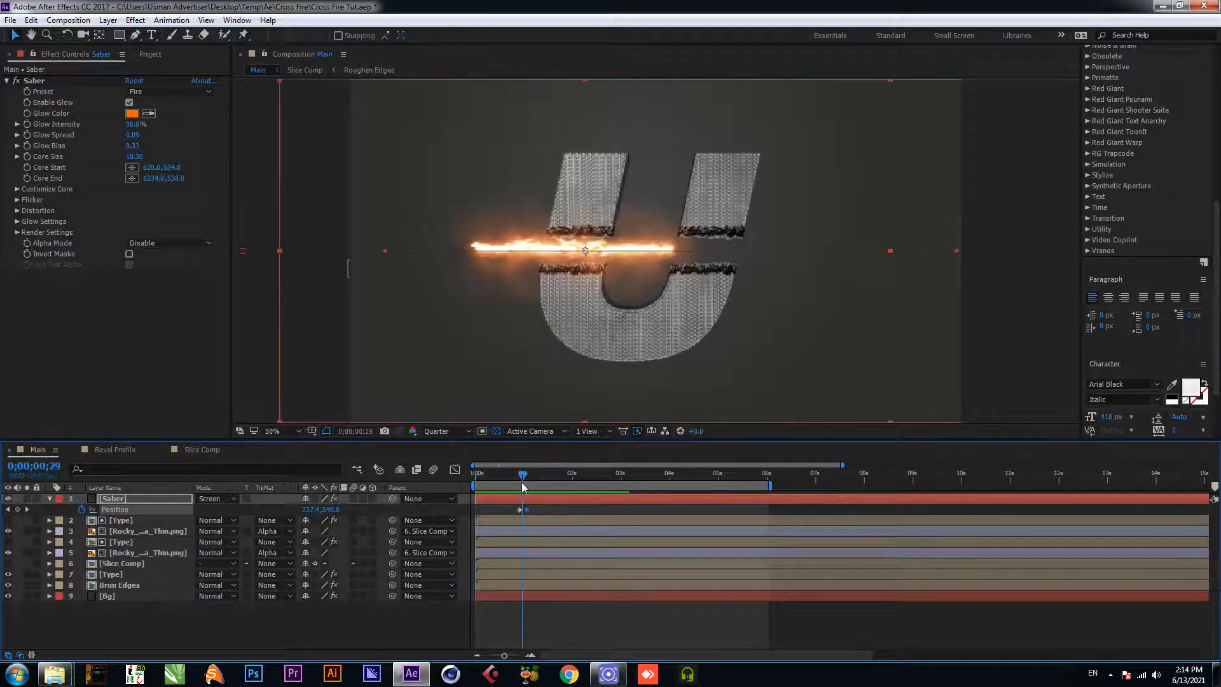
{"action": "left_click", "coordinate": [280, 616]}
{"action": "key", "text": "ctrl+s"}
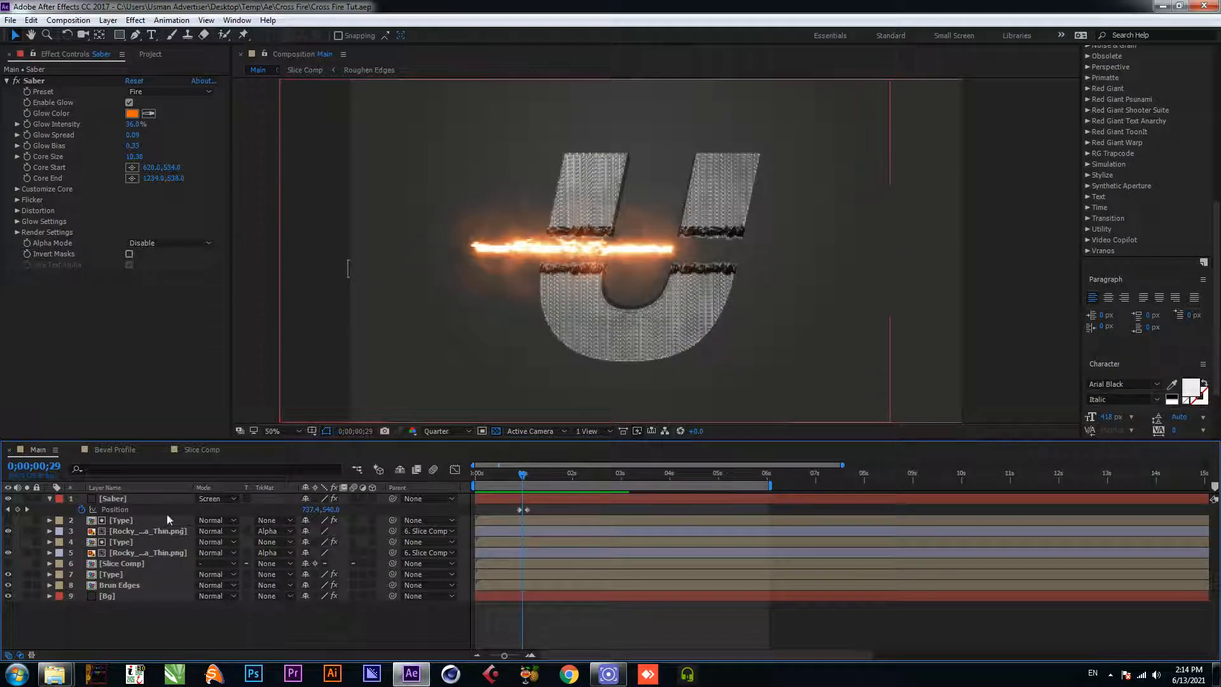
Step: Duplicate the Saber layer, delete the Position keyframes from the upper copy, and save the project
{"action": "left_click", "coordinate": [128, 499]}
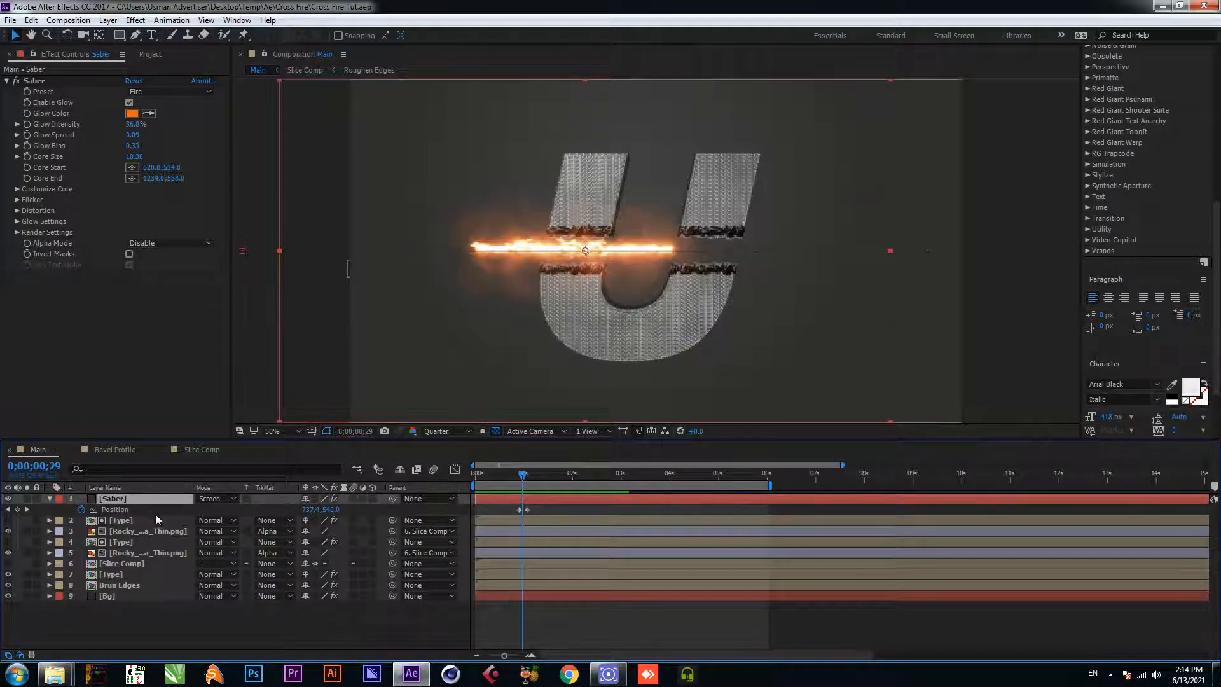
{"action": "key", "text": "ctrl+d"}
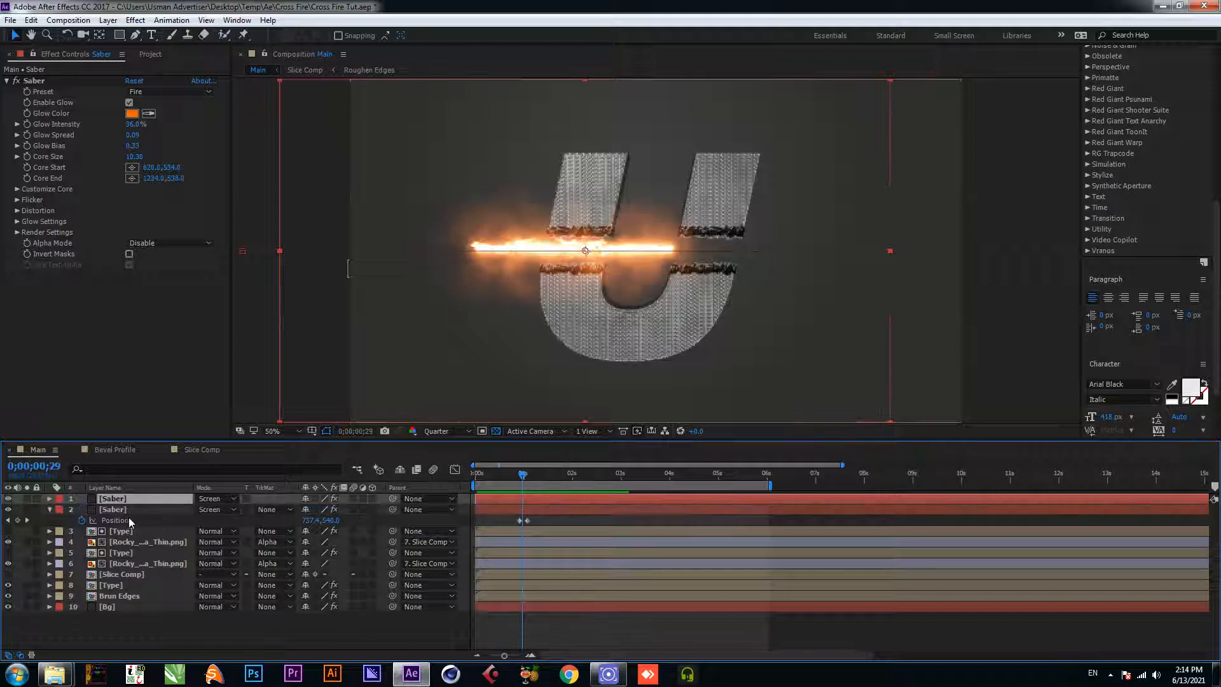
{"action": "left_click", "coordinate": [48, 498]}
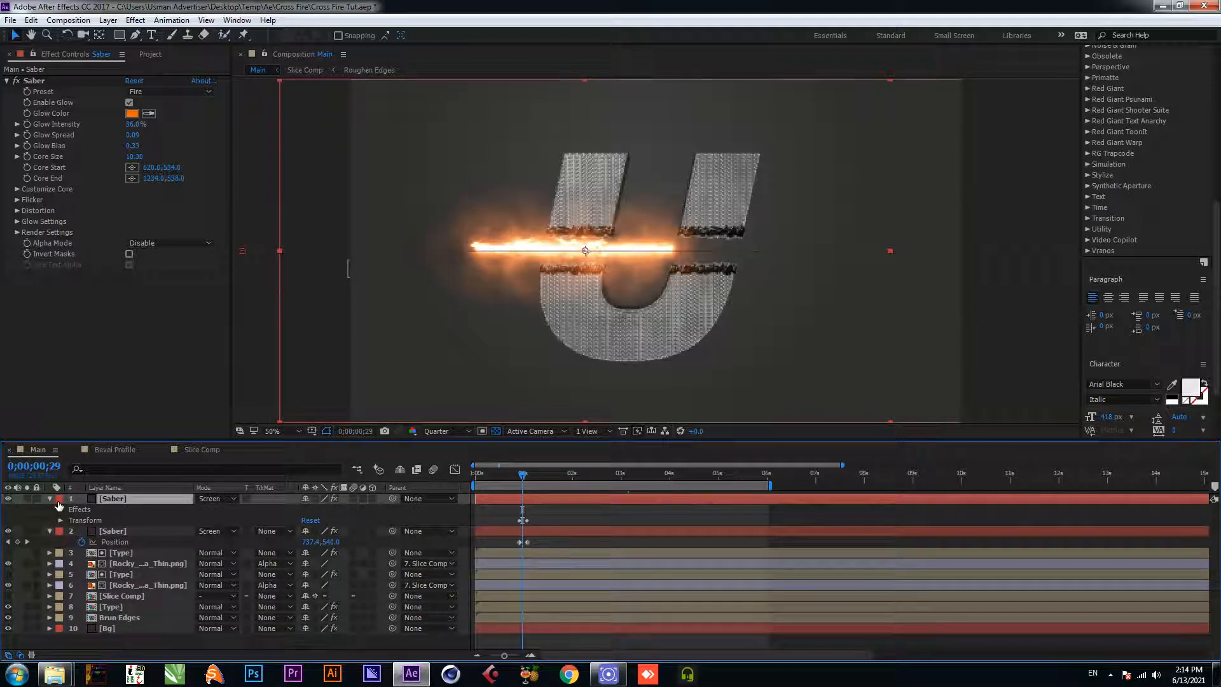
{"action": "left_click", "coordinate": [50, 499]}
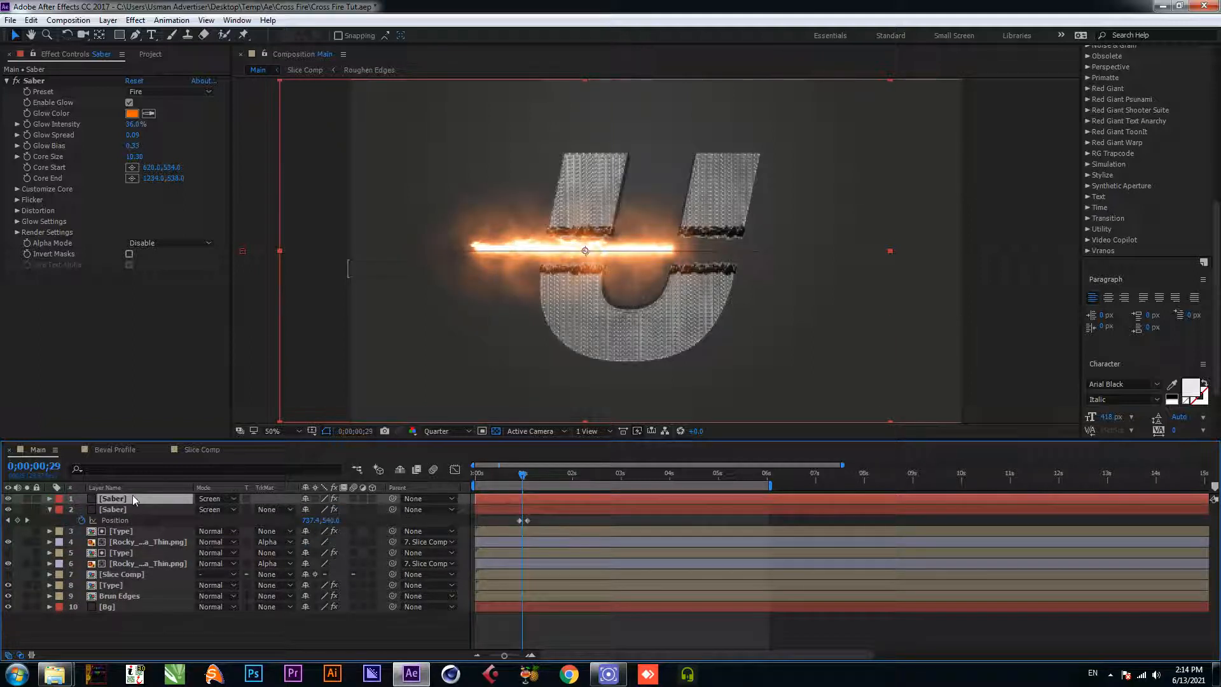
{"action": "key", "text": "p"}
{"action": "left_click_drag", "start_coordinate": [563, 505], "coordinate": [510, 512]}
{"action": "key", "text": "Delete"}
{"action": "key", "text": "ctrl+s"}
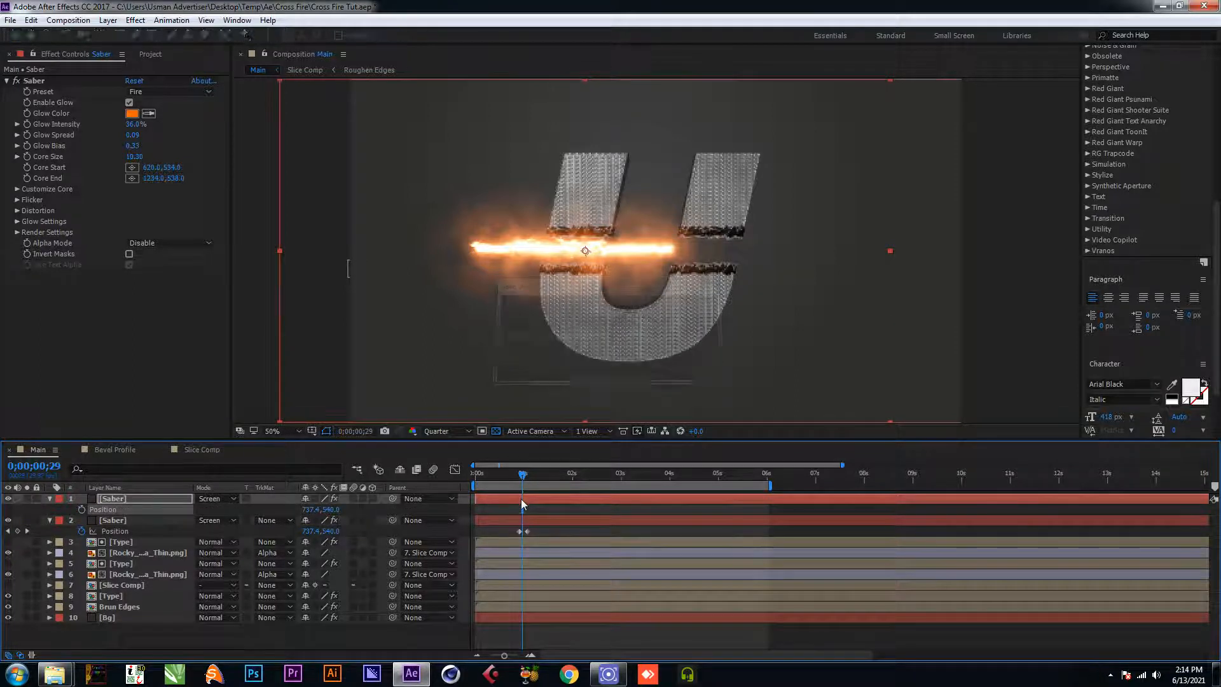
Step: Solo the upper Saber copy, set its Glow Intensity to 324%, and shorten the core into a small fireball with Core End at 642, 534
{"action": "left_click", "coordinate": [27, 500]}
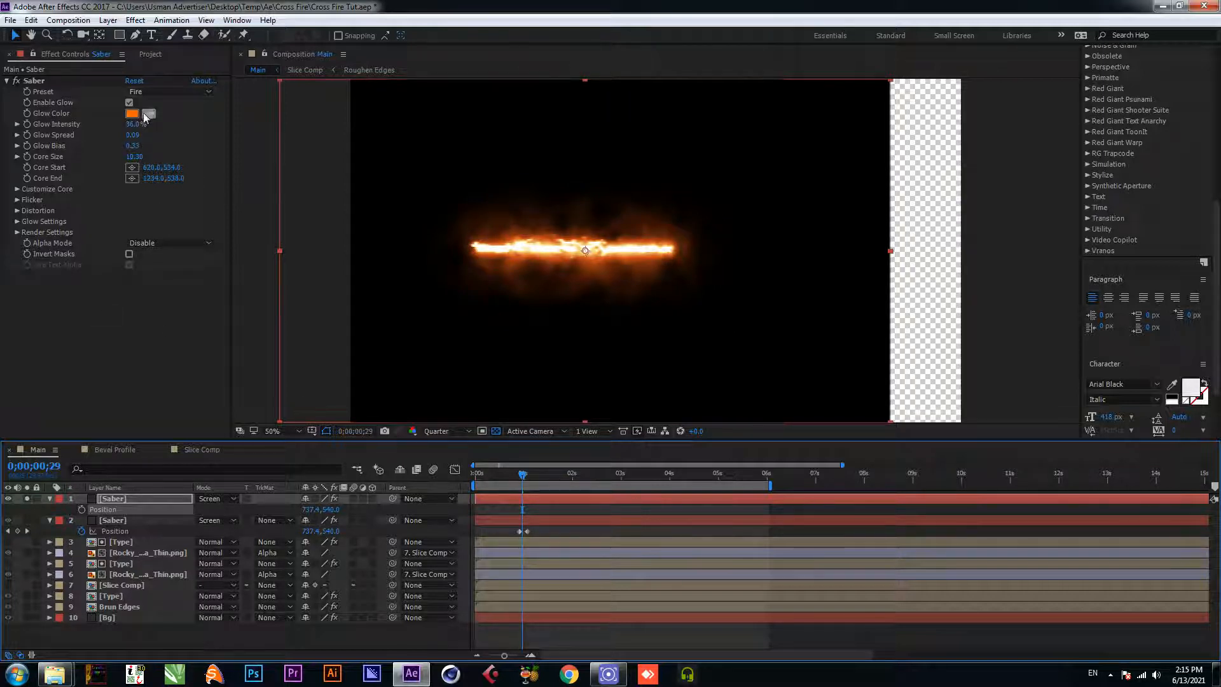
{"action": "left_click_drag", "start_coordinate": [134, 129], "coordinate": [484, 251]}
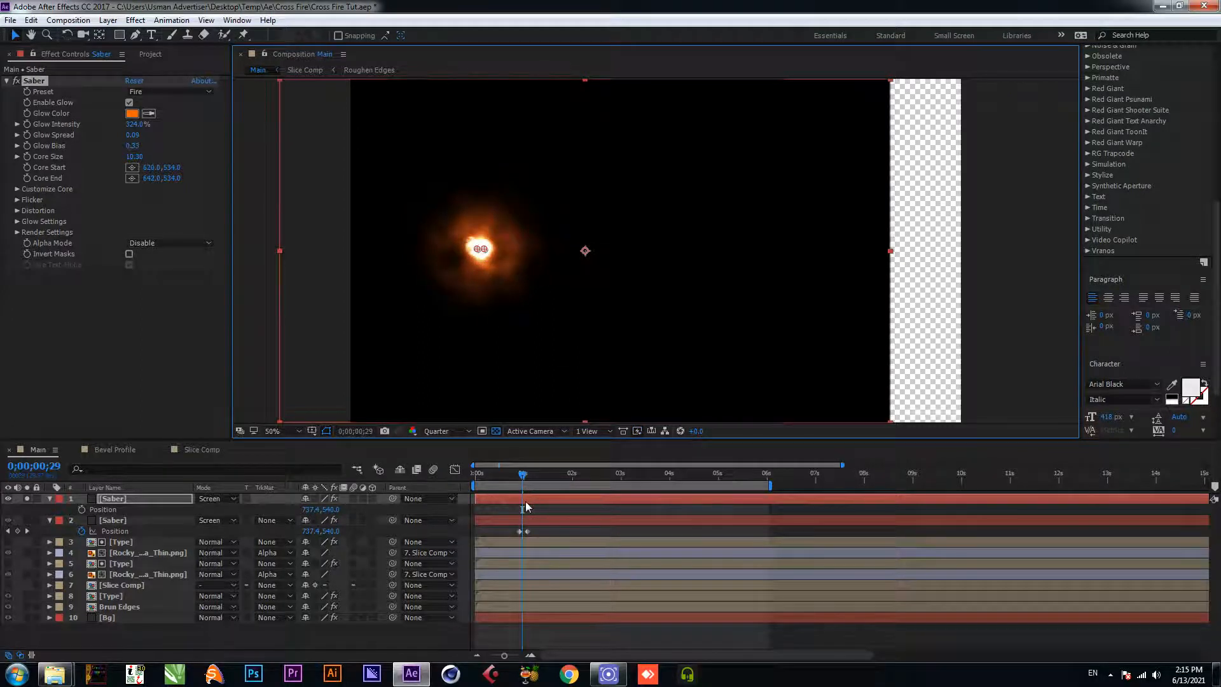
Step: Split the upper Saber copy at 0;00;00;27 and 0;00;01;02 and delete the outer parts, keeping only the short middle segment
{"action": "scroll", "coordinate": [500, 510], "scroll_direction": "up", "scroll_amount": 2}
{"action": "left_click_drag", "start_coordinate": [542, 475], "coordinate": [537, 481]}
{"action": "left_click", "coordinate": [529, 496]}
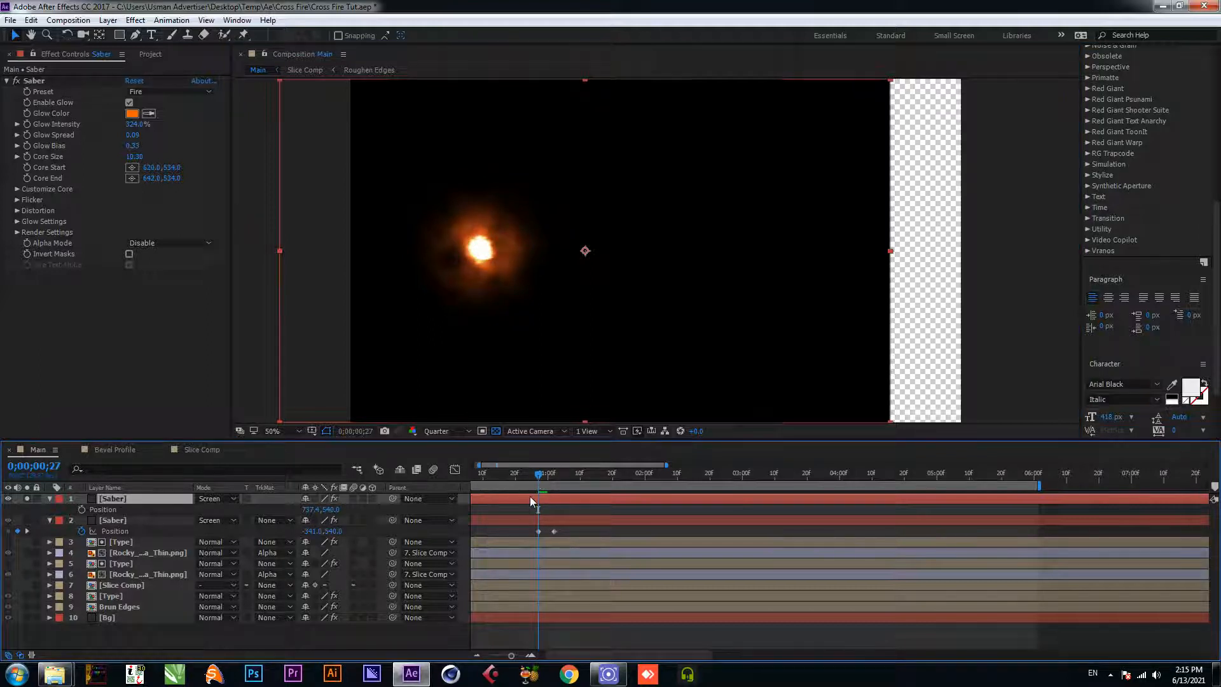
{"action": "key", "text": "ctrl+shift+d"}
{"action": "key", "text": "Delete"}
{"action": "left_click_drag", "start_coordinate": [547, 477], "coordinate": [553, 477]}
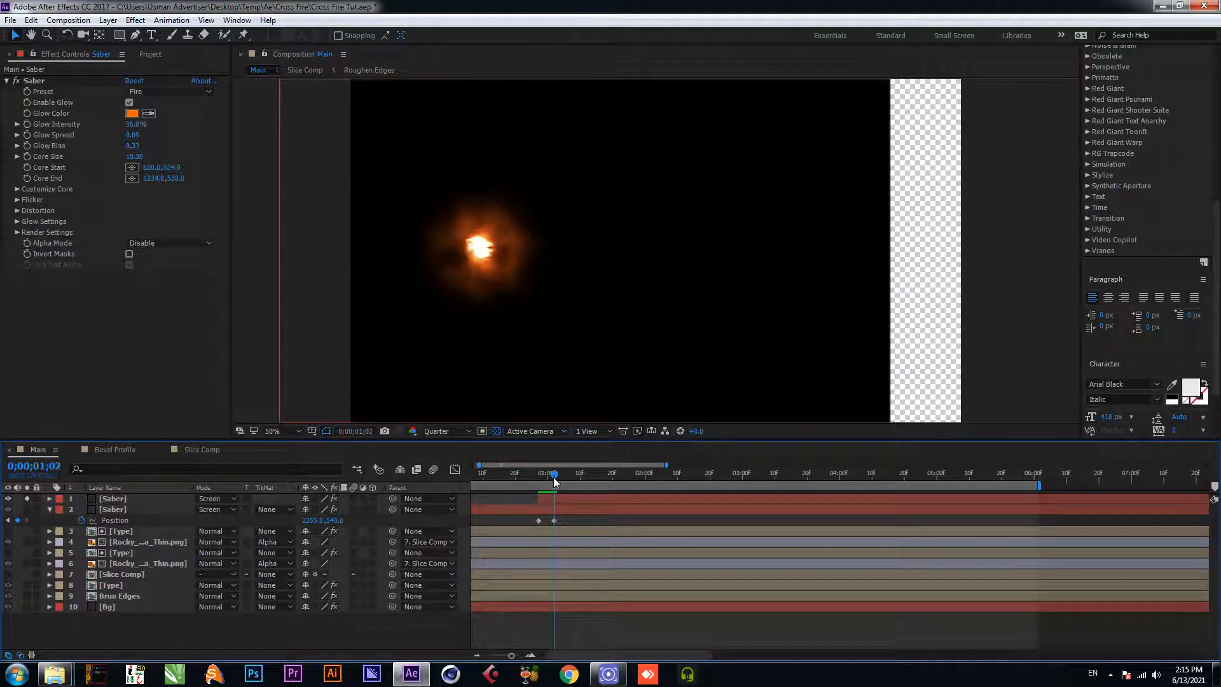
{"action": "left_click", "coordinate": [553, 498]}
{"action": "key", "text": "ctrl+shift+d"}
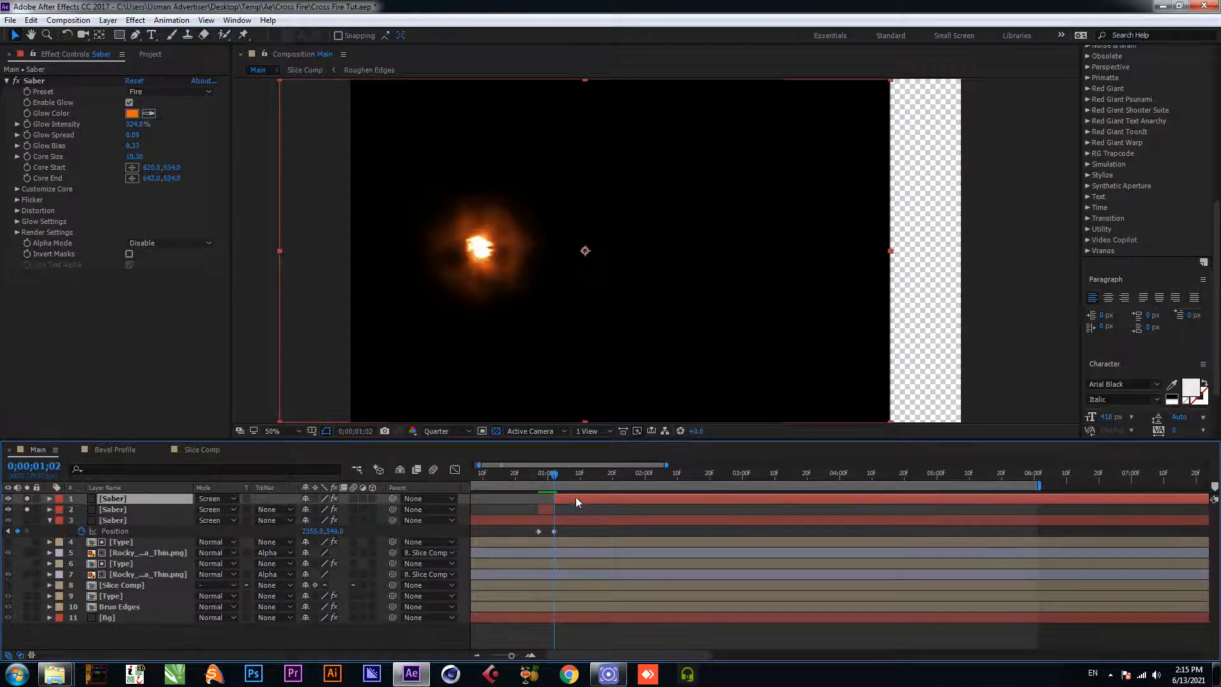
{"action": "key", "text": "Delete"}
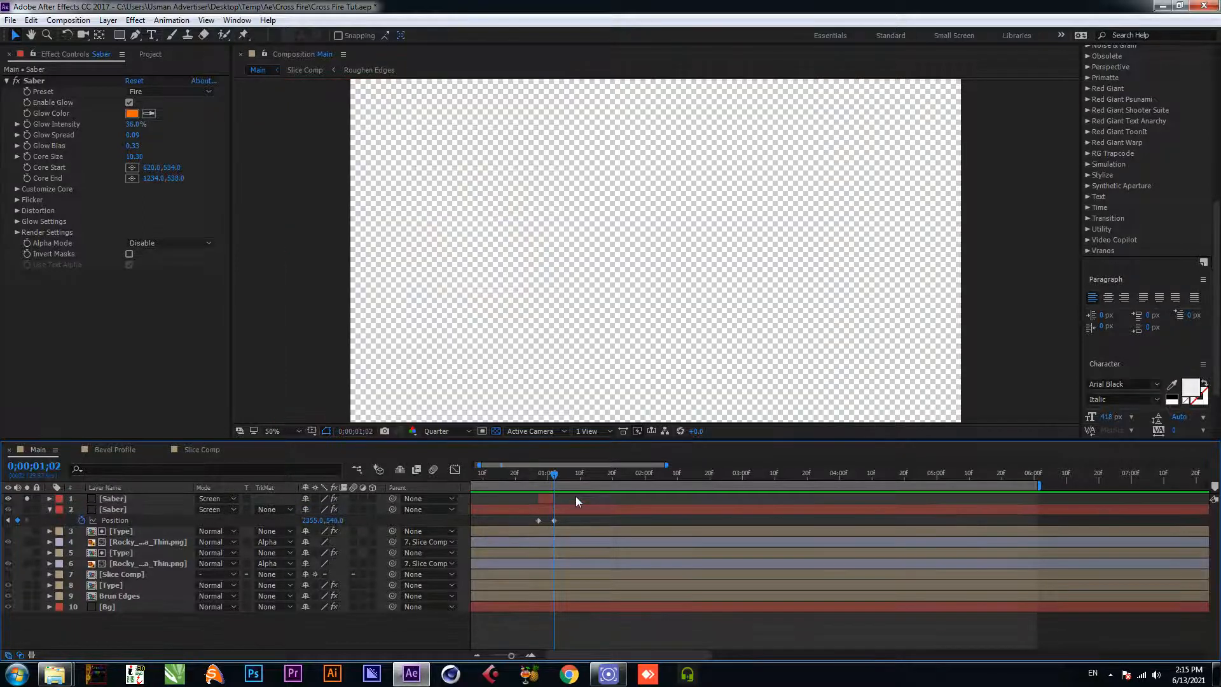
Step: Unsolo the upper Saber copy and, at 0;00;00;29, move its fireball onto the beam in the gap between the U's two stems
{"action": "left_click", "coordinate": [27, 499]}
{"action": "left_click", "coordinate": [547, 479]}
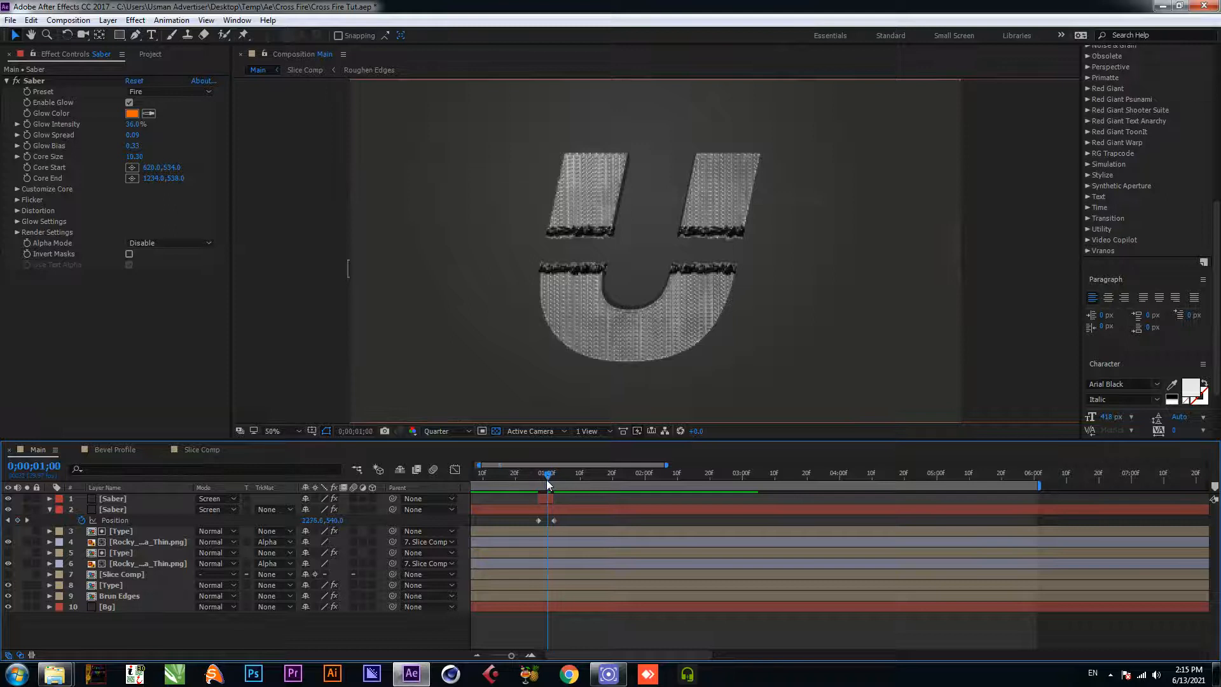
{"action": "left_click_drag", "start_coordinate": [547, 480], "coordinate": [544, 481]}
{"action": "left_click_drag", "start_coordinate": [502, 289], "coordinate": [594, 294]}
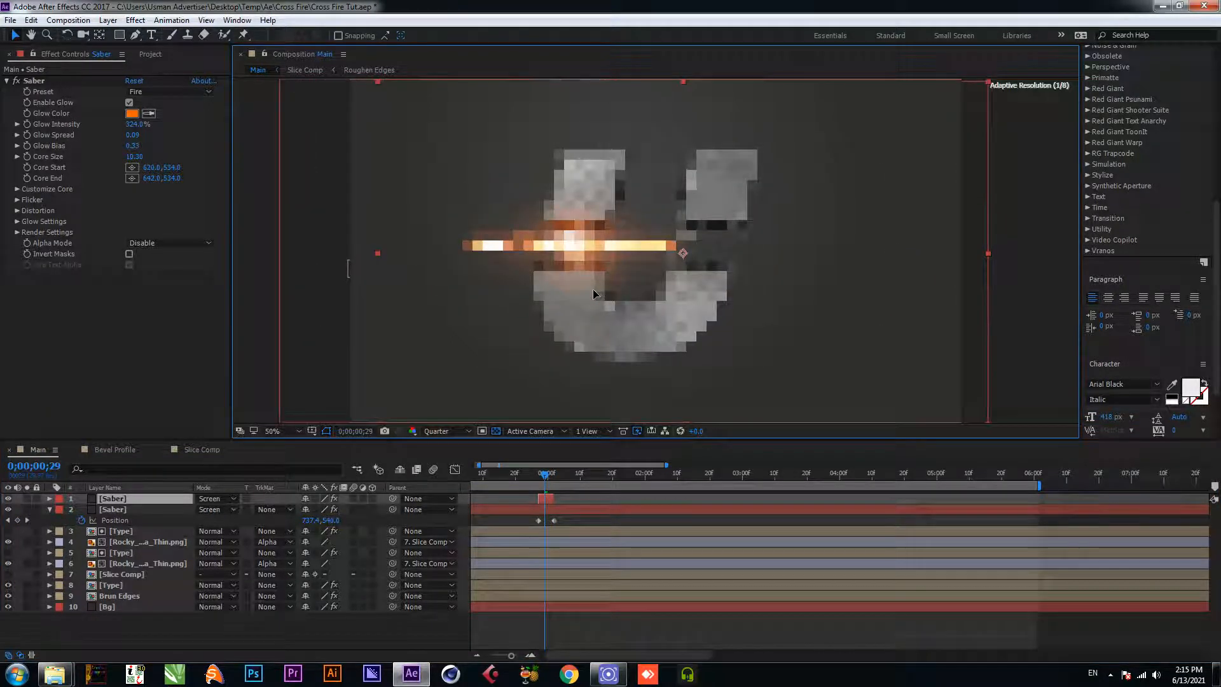
{"action": "left_click_drag", "start_coordinate": [596, 302], "coordinate": [633, 302]}
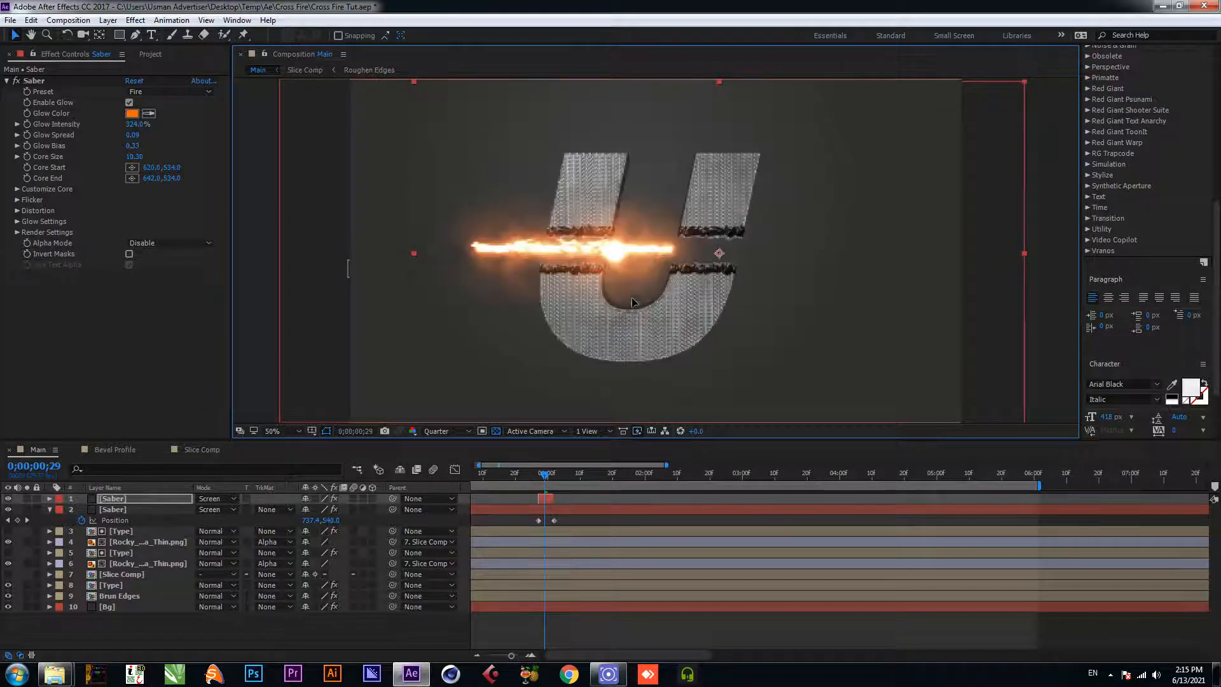
Step: Trim the topmost Saber layer to a single frame at 0;00;00;29 and preview the slice animation
{"action": "left_click_drag", "start_coordinate": [545, 475], "coordinate": [464, 477]}
{"action": "key", "text": "space"}
{"action": "left_click_drag", "start_coordinate": [570, 479], "coordinate": [567, 475]}
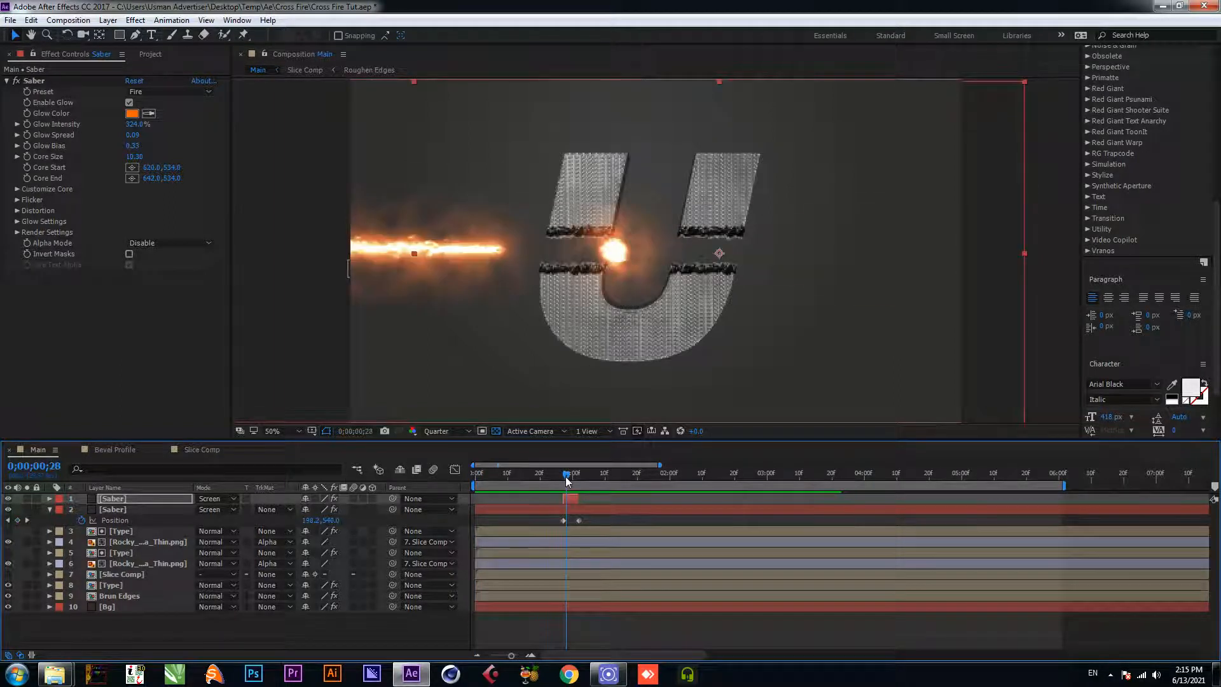
{"action": "scroll", "coordinate": [544, 512], "scroll_direction": "up", "scroll_amount": 3}
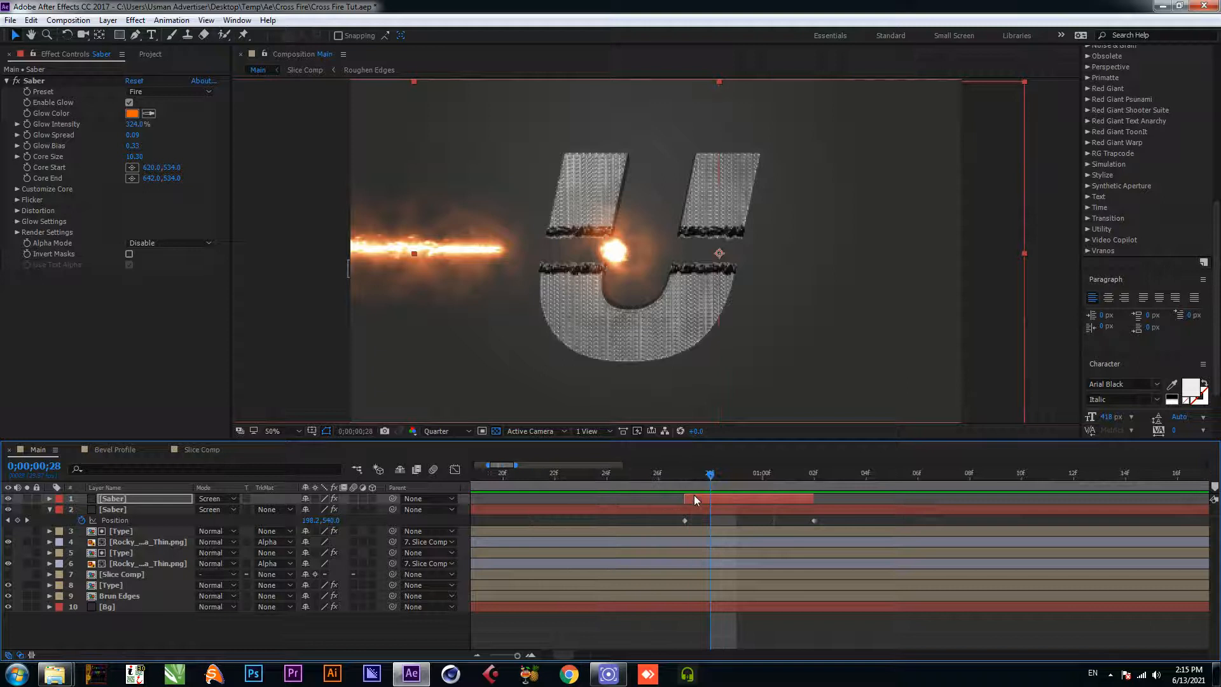
{"action": "left_click_drag", "start_coordinate": [687, 498], "coordinate": [770, 497]}
{"action": "scroll", "coordinate": [684, 505], "scroll_direction": "down", "scroll_amount": 4}
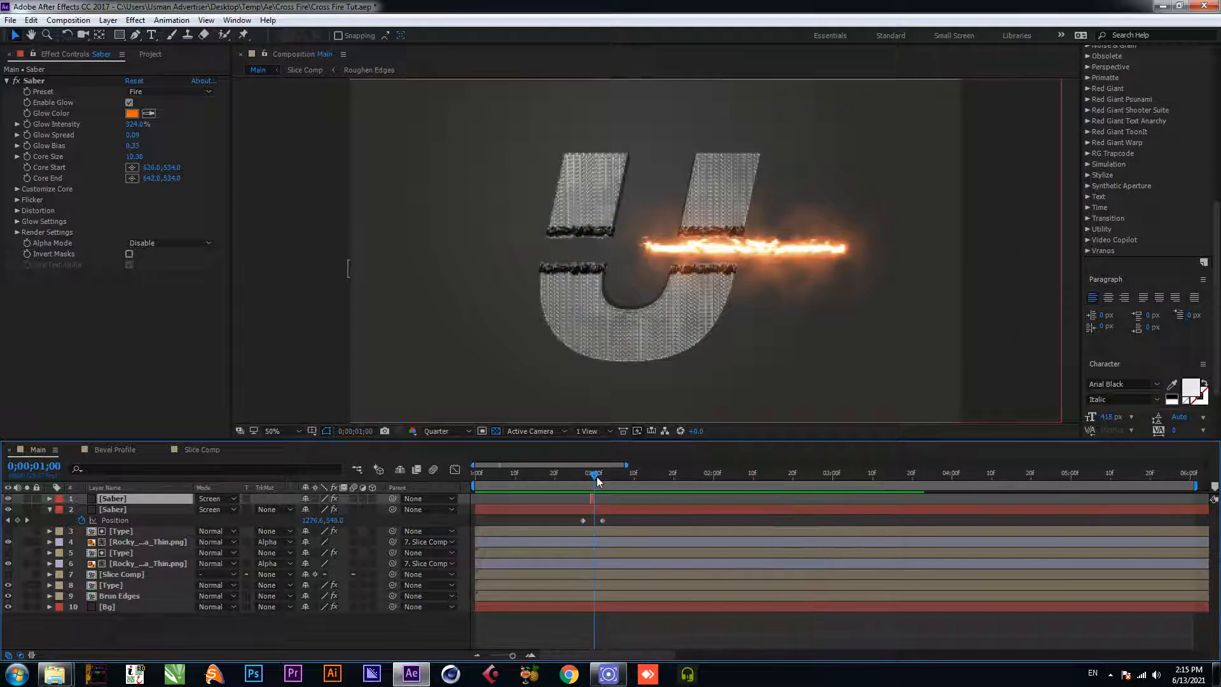
{"action": "left_click_drag", "start_coordinate": [597, 476], "coordinate": [468, 490]}
{"action": "key", "text": "space"}
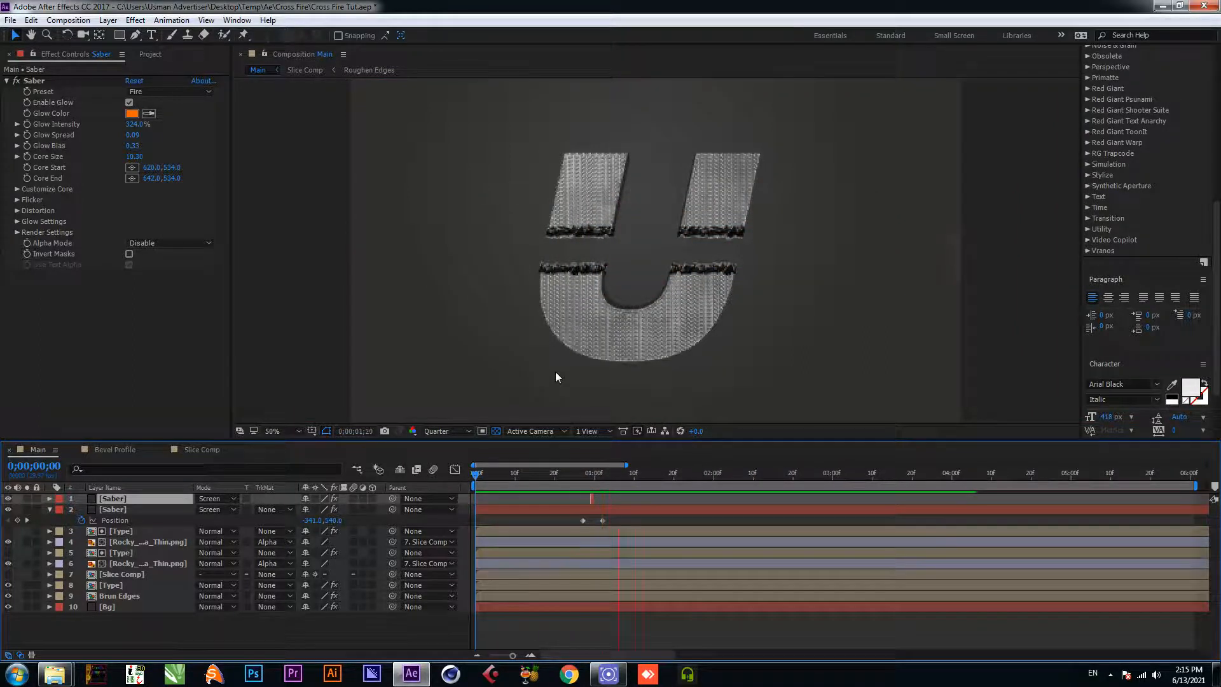
Step: Set the topmost Saber's Glow Intensity to 369%, Glow Spread to 0.10 and Glow Bias to 1.53, then preview the flash
{"action": "left_click", "coordinate": [592, 475]}
{"action": "key", "text": "Page_Up"}
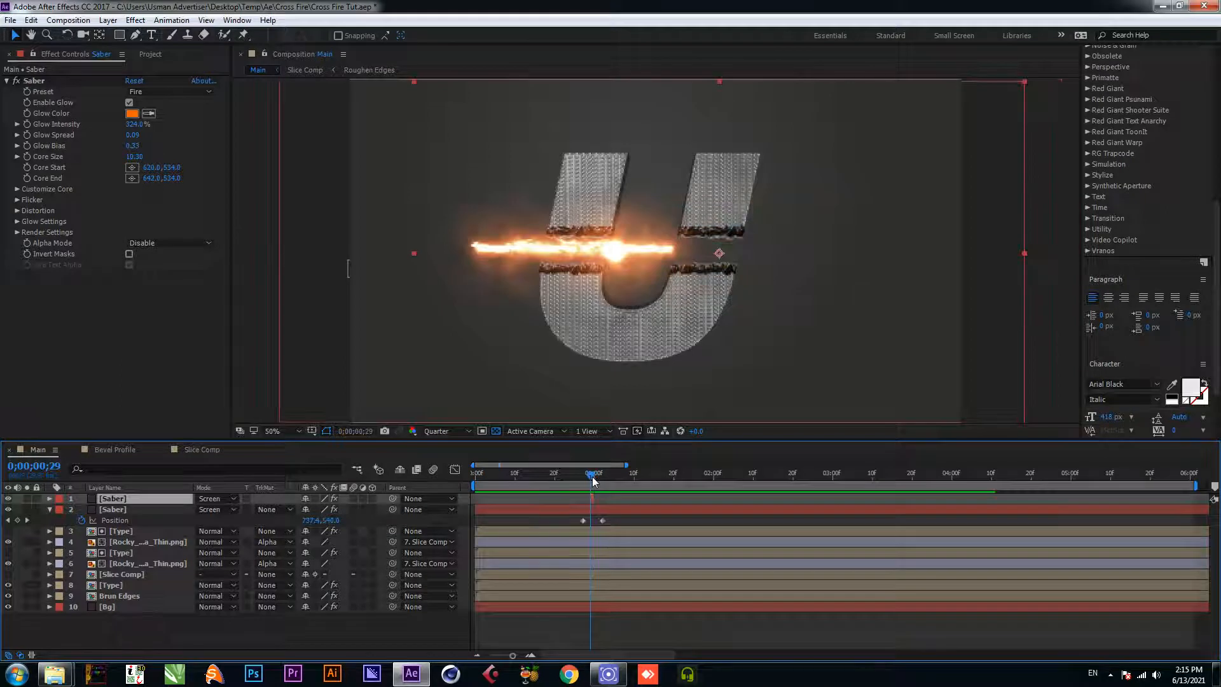
{"action": "scroll", "coordinate": [593, 477], "scroll_direction": "up", "scroll_amount": 3}
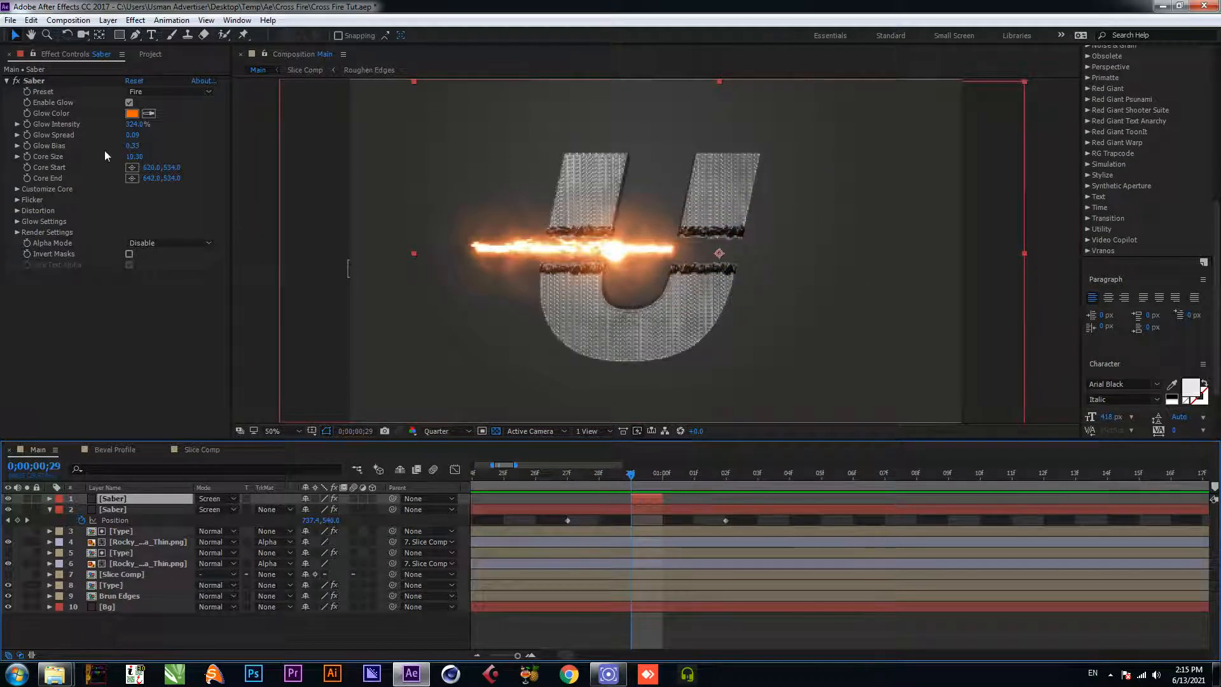
{"action": "mouse_move", "coordinate": [136, 130]}
{"action": "left_mouse_down"}
{"action": "mouse_move", "coordinate": [174, 133]}
{"action": "mouse_move", "coordinate": [129, 136]}
{"action": "left_mouse_up"}
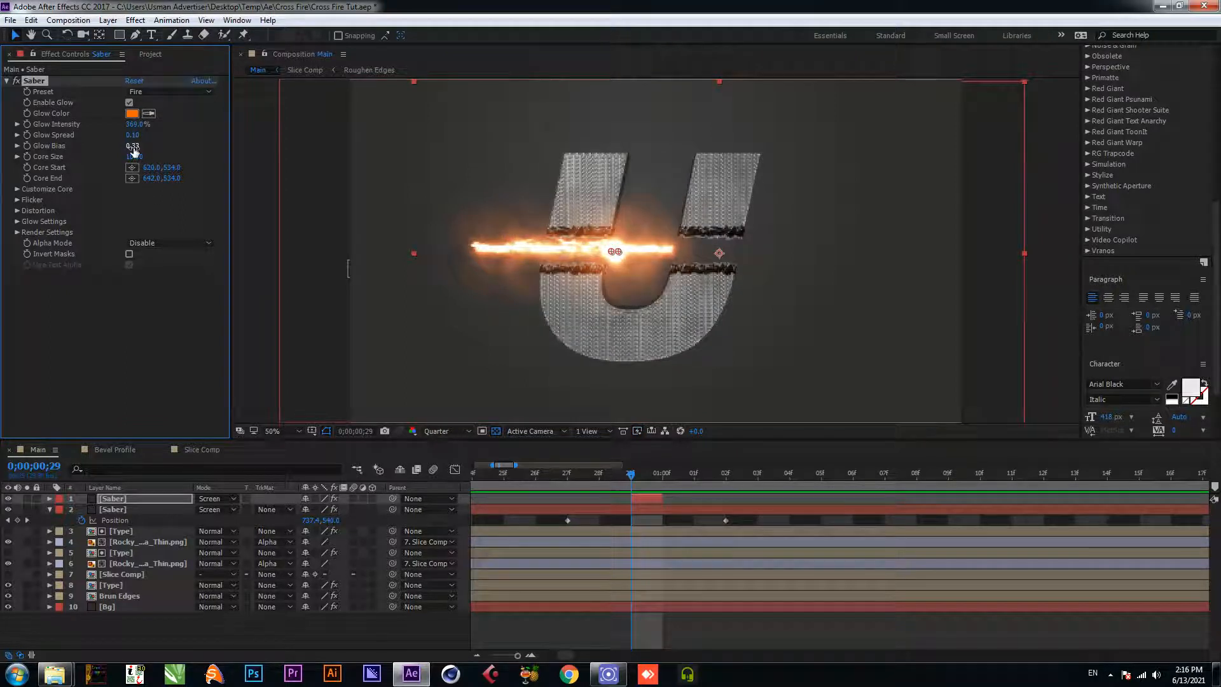
{"action": "left_click_drag", "start_coordinate": [139, 147], "coordinate": [215, 148]}
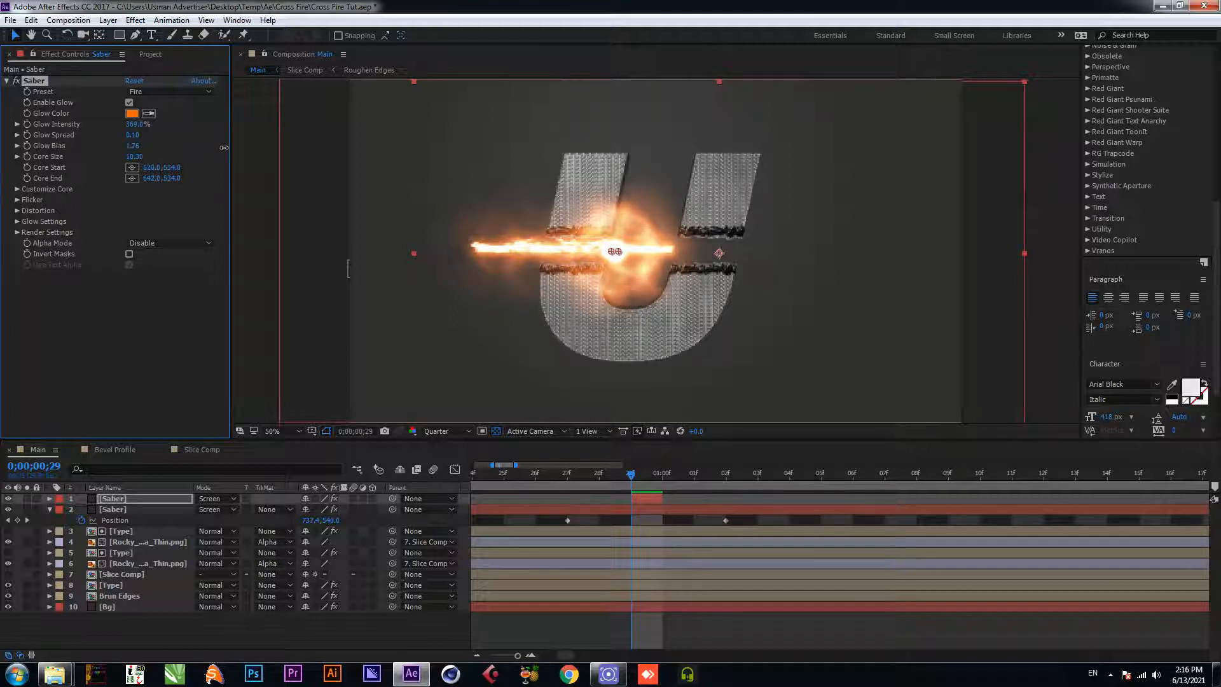
{"action": "scroll", "coordinate": [644, 491], "scroll_direction": "down", "scroll_amount": 3}
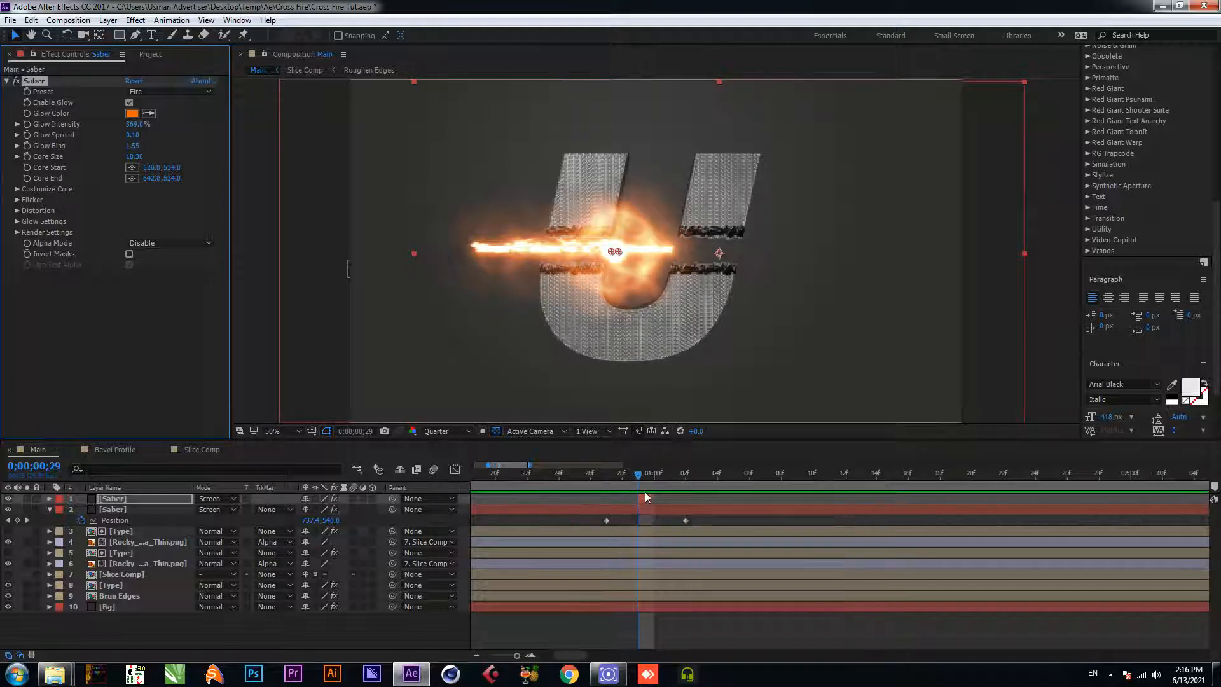
{"action": "left_click", "coordinate": [561, 480]}
{"action": "key", "text": "space"}
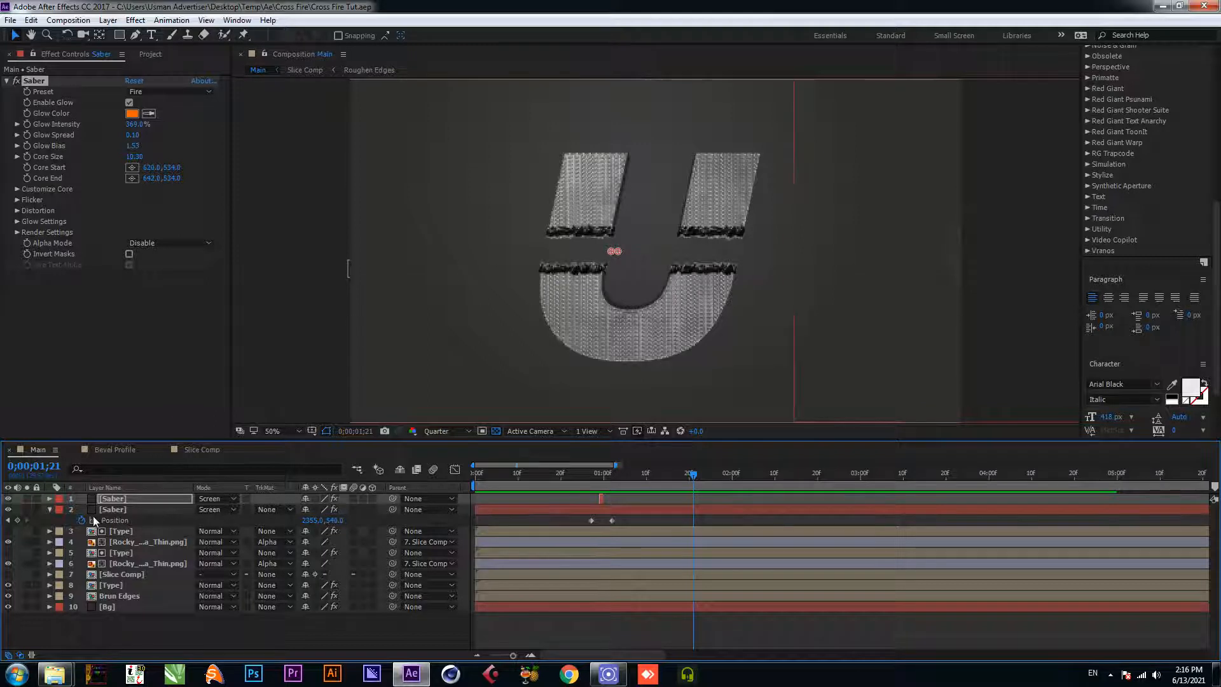
Step: Parent both Saber layers to the Slice Comp layer
{"action": "left_click", "coordinate": [50, 509]}
{"action": "left_click", "coordinate": [127, 510], "text": "ctrl"}
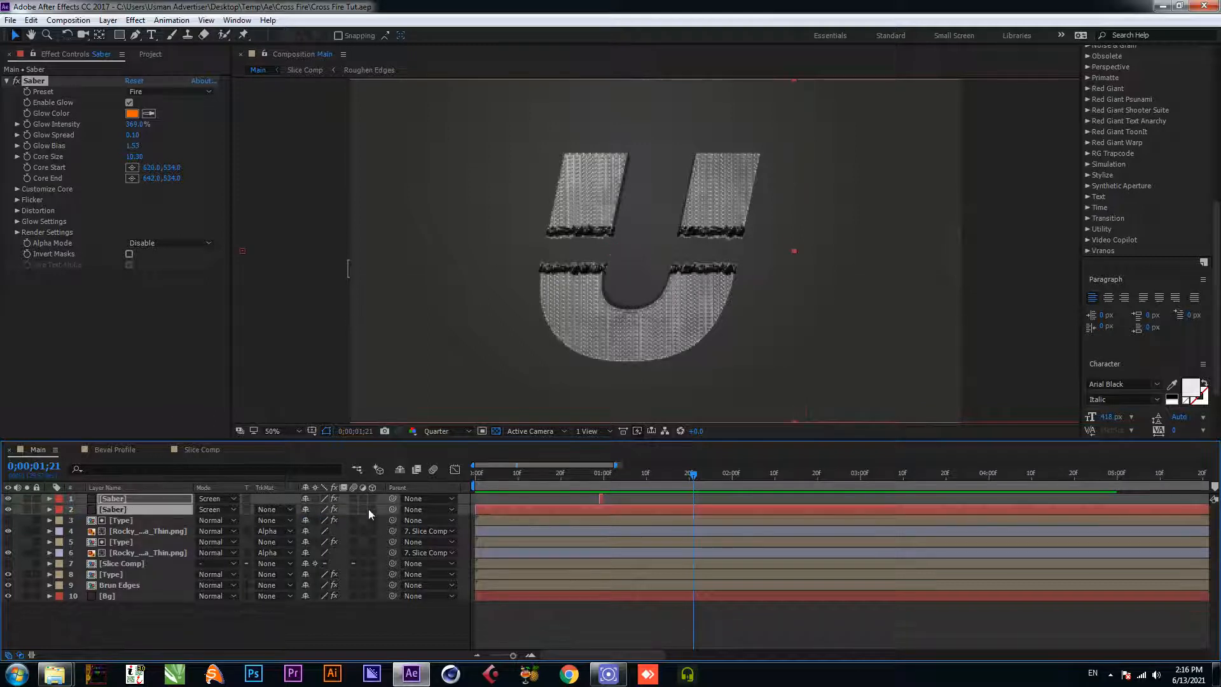
{"action": "left_click_drag", "start_coordinate": [391, 499], "coordinate": [129, 564]}
Step: Try rotating the Slice Comp layer to test how the parented Saber layers follow, then undo the rotation
{"action": "left_click", "coordinate": [129, 564]}
{"action": "key", "text": "r"}
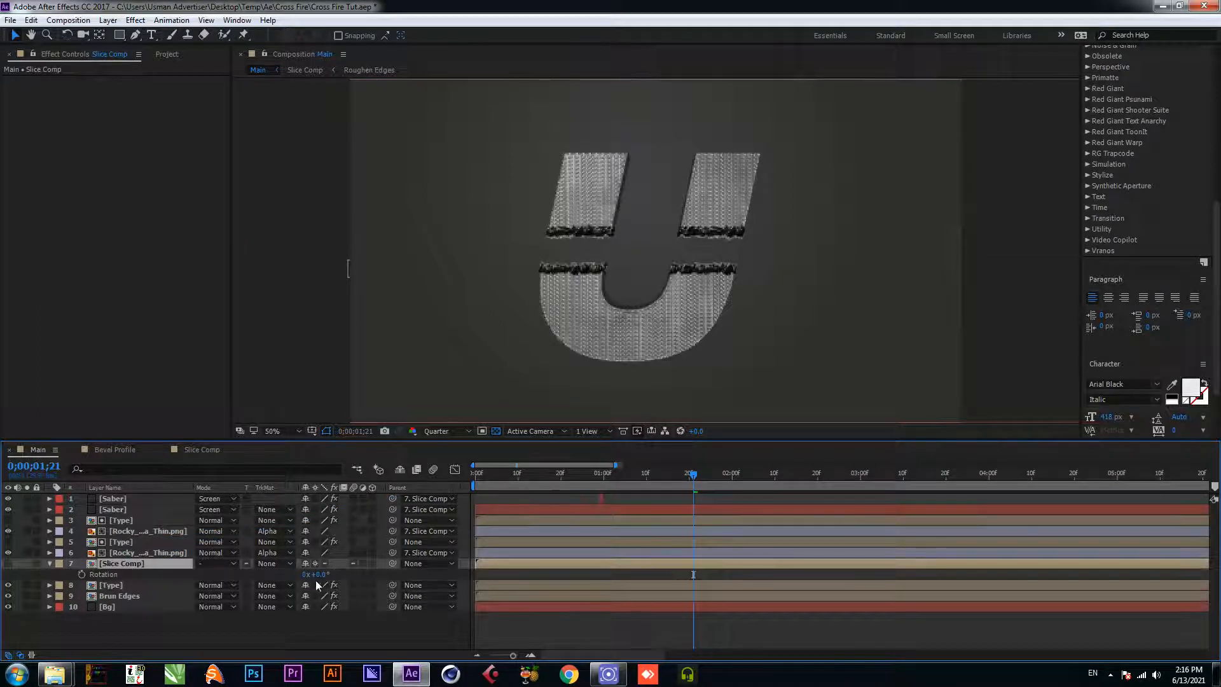
{"action": "left_click_drag", "start_coordinate": [346, 577], "coordinate": [306, 576]}
{"action": "left_click_drag", "start_coordinate": [605, 477], "coordinate": [597, 477]}
{"action": "key", "text": "space"}
{"action": "key", "text": "space"}
{"action": "key", "text": "ctrl+z"}
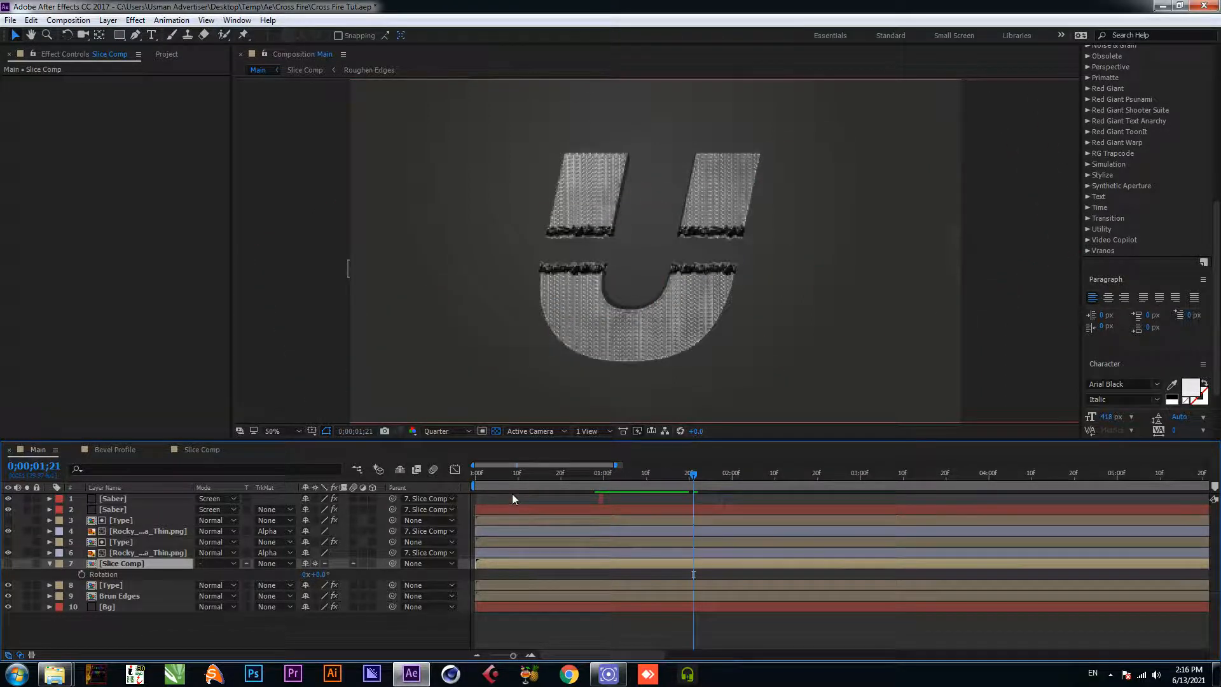
Step: Move the second Saber layer's last Position keyframe at 0;00;01;02 farther right to 2791, 540
{"action": "mouse_move", "coordinate": [609, 477]}
{"action": "left_mouse_down"}
{"action": "mouse_move", "coordinate": [589, 479]}
{"action": "mouse_move", "coordinate": [616, 482]}
{"action": "mouse_move", "coordinate": [604, 483]}
{"action": "left_mouse_up"}
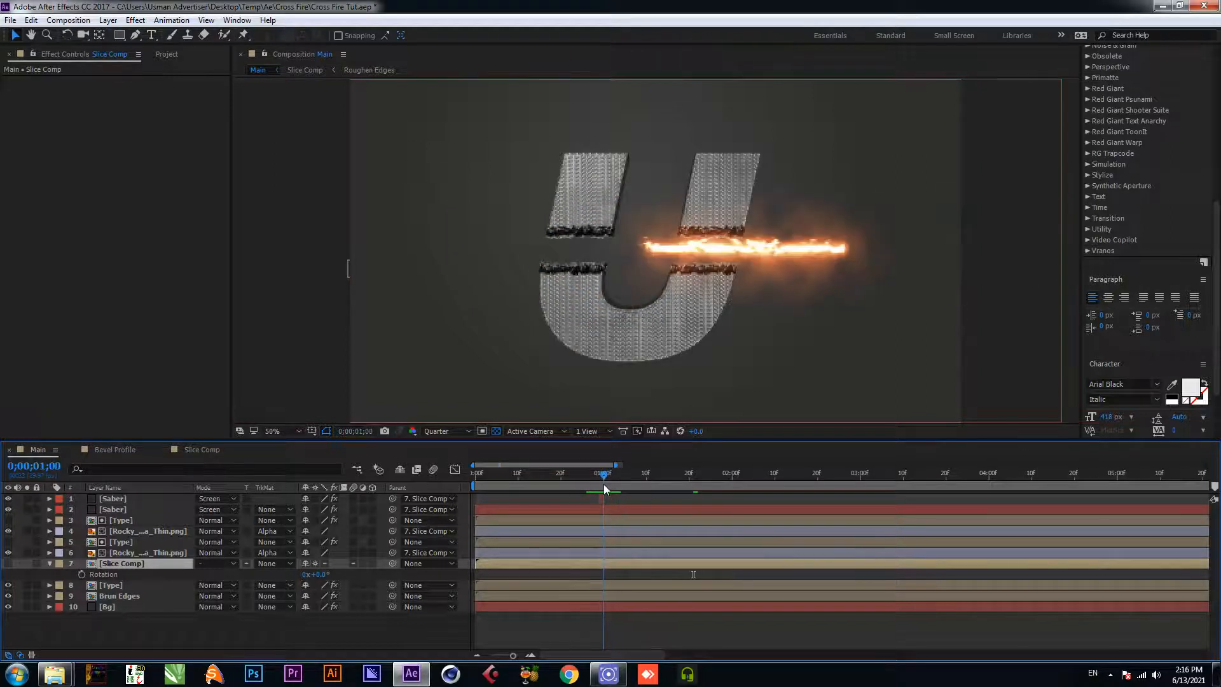
{"action": "left_click", "coordinate": [120, 510]}
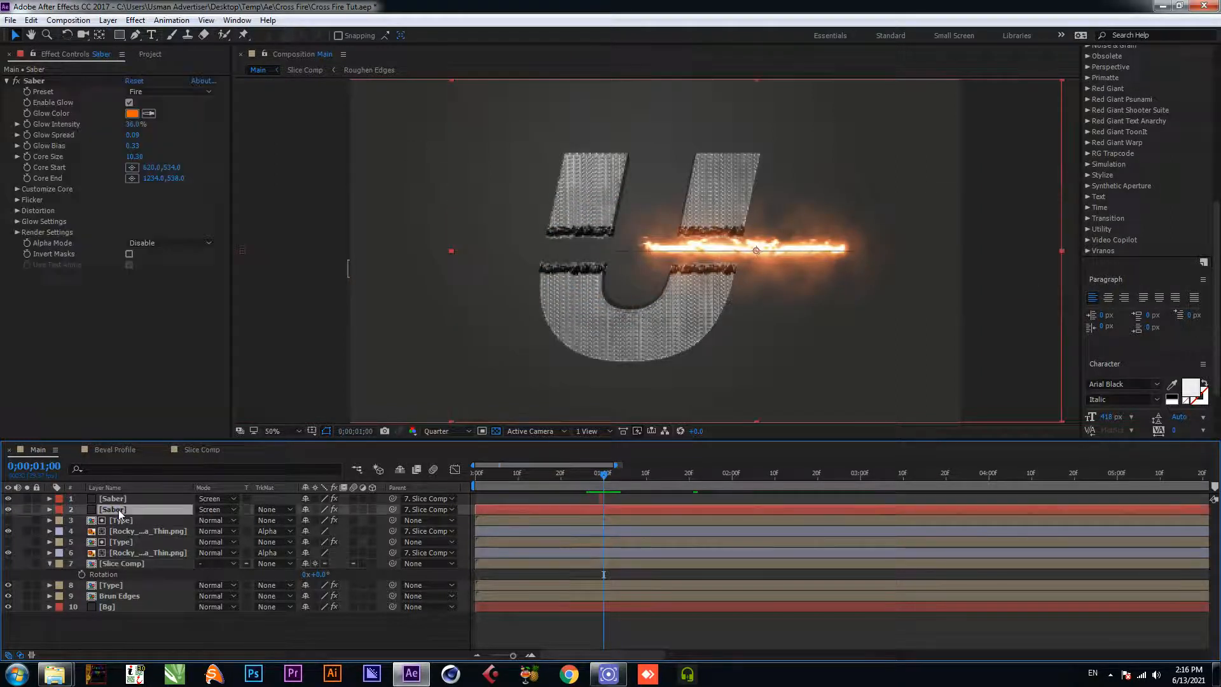
{"action": "key", "text": "p"}
{"action": "left_click", "coordinate": [30, 520]}
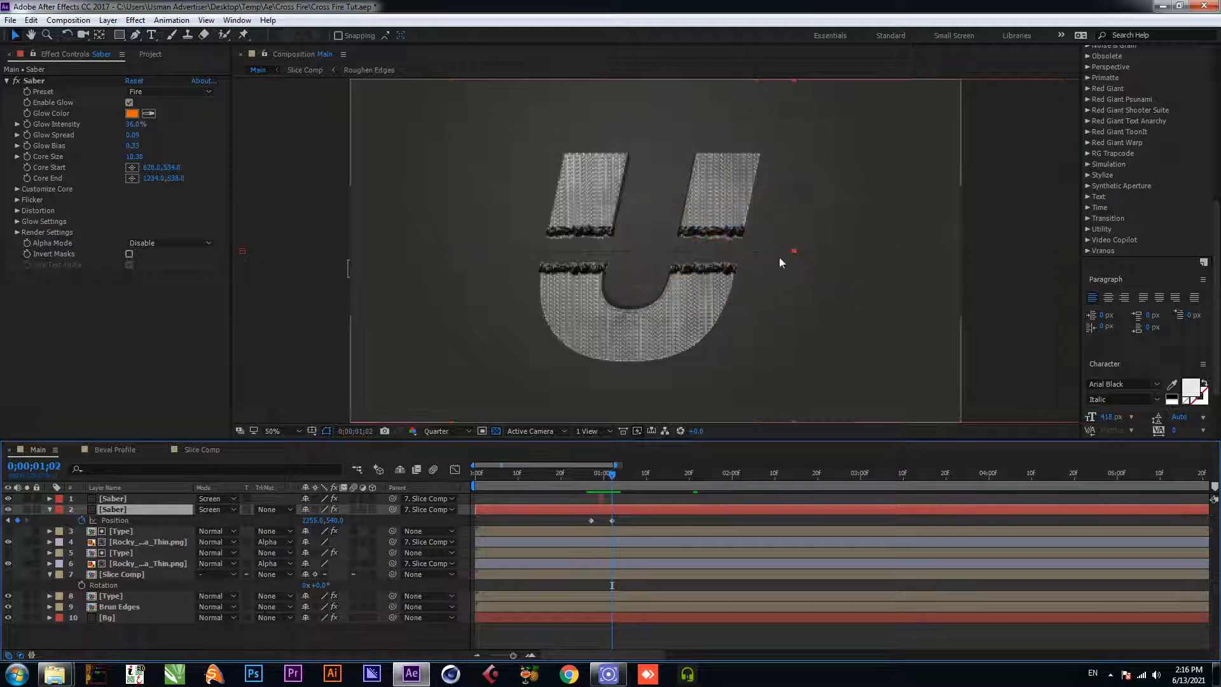
{"action": "scroll", "coordinate": [747, 272], "scroll_direction": "down", "scroll_amount": 2}
{"action": "left_click_drag", "start_coordinate": [847, 228], "coordinate": [918, 229]}
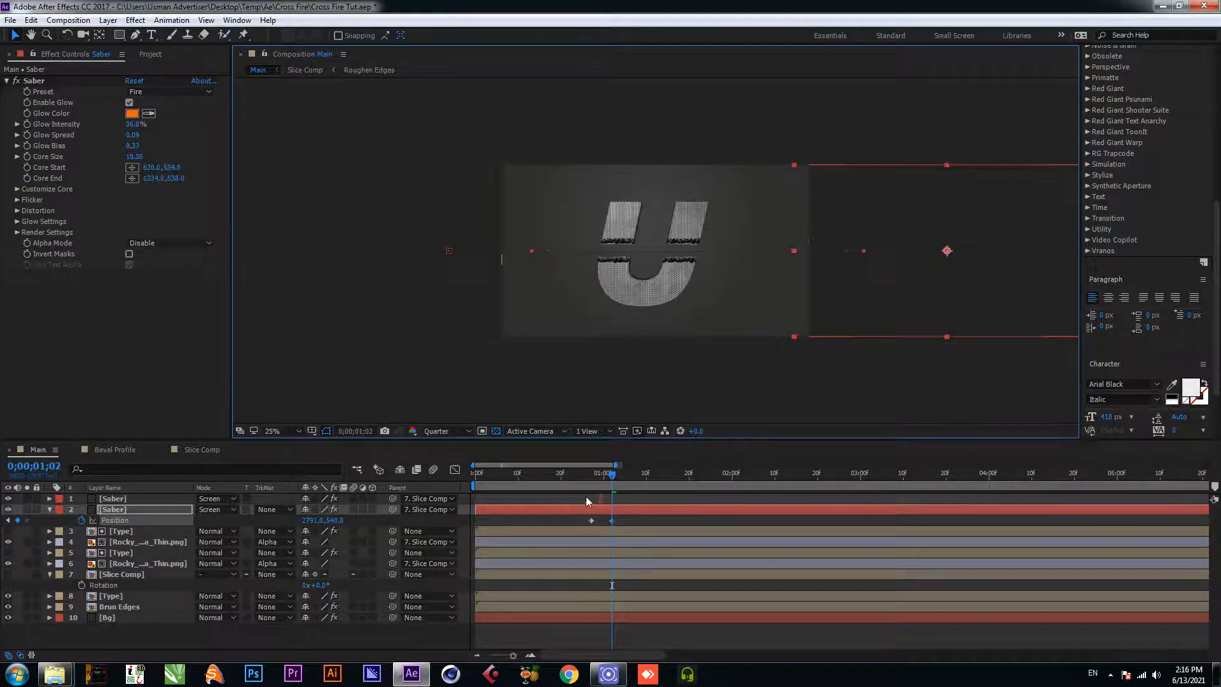
{"action": "left_click", "coordinate": [49, 509]}
{"action": "left_click", "coordinate": [159, 632]}
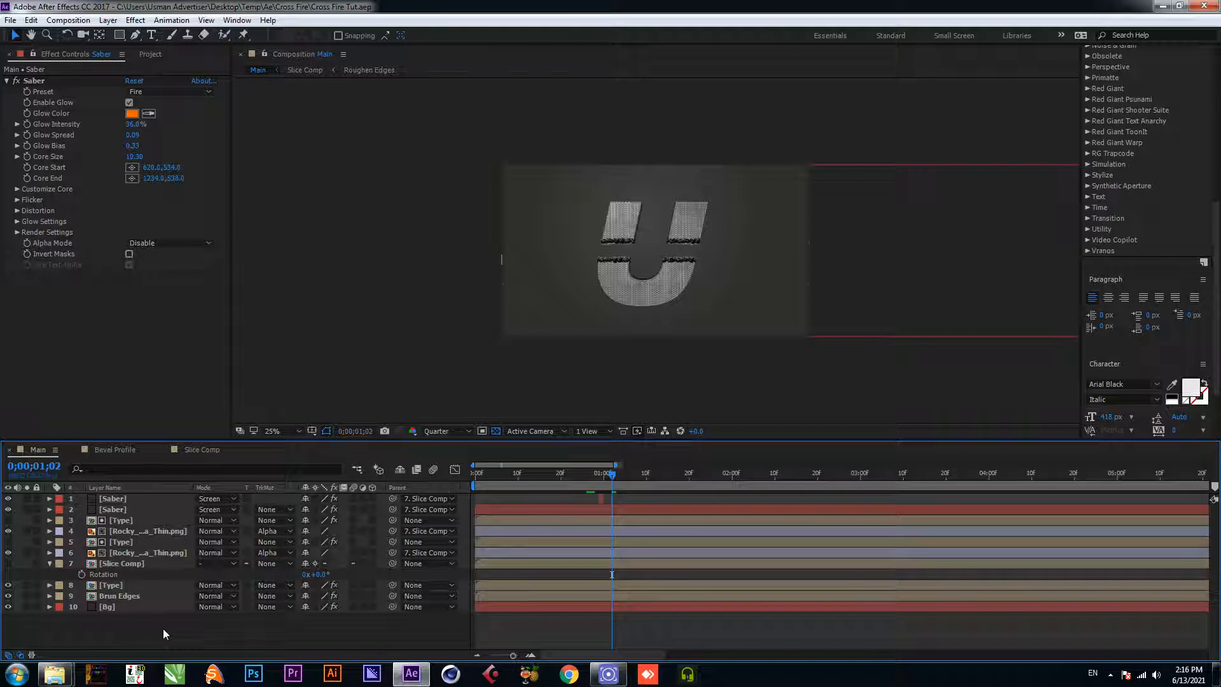
Step: Add a Color Control effect to the Slice Comp layer
{"action": "left_click", "coordinate": [134, 564]}
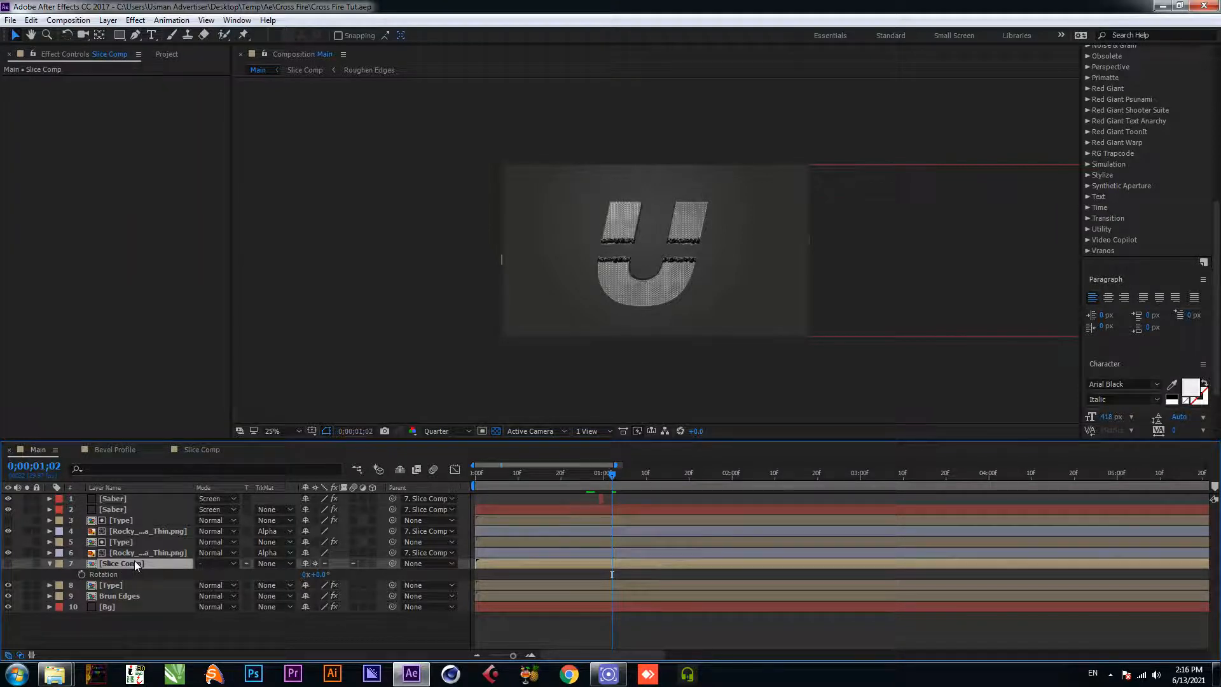
{"action": "key", "text": "ctrl+space"}
{"action": "type", "text": "c"}
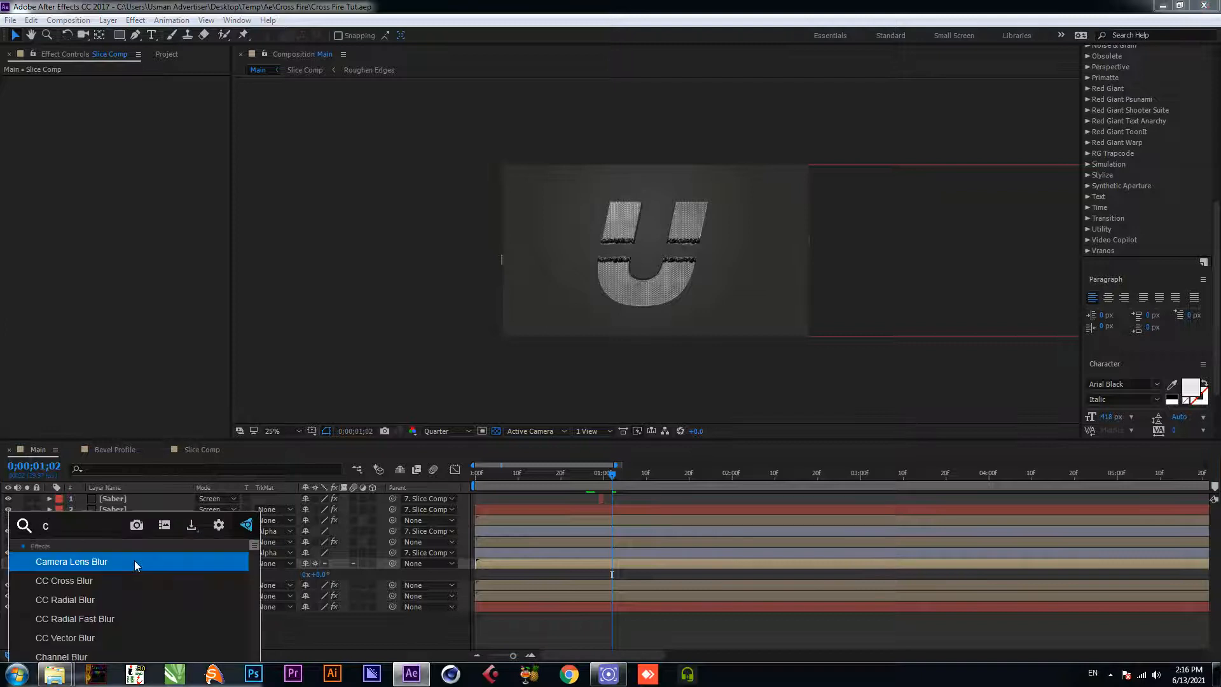
{"action": "type", "text": "olor"}
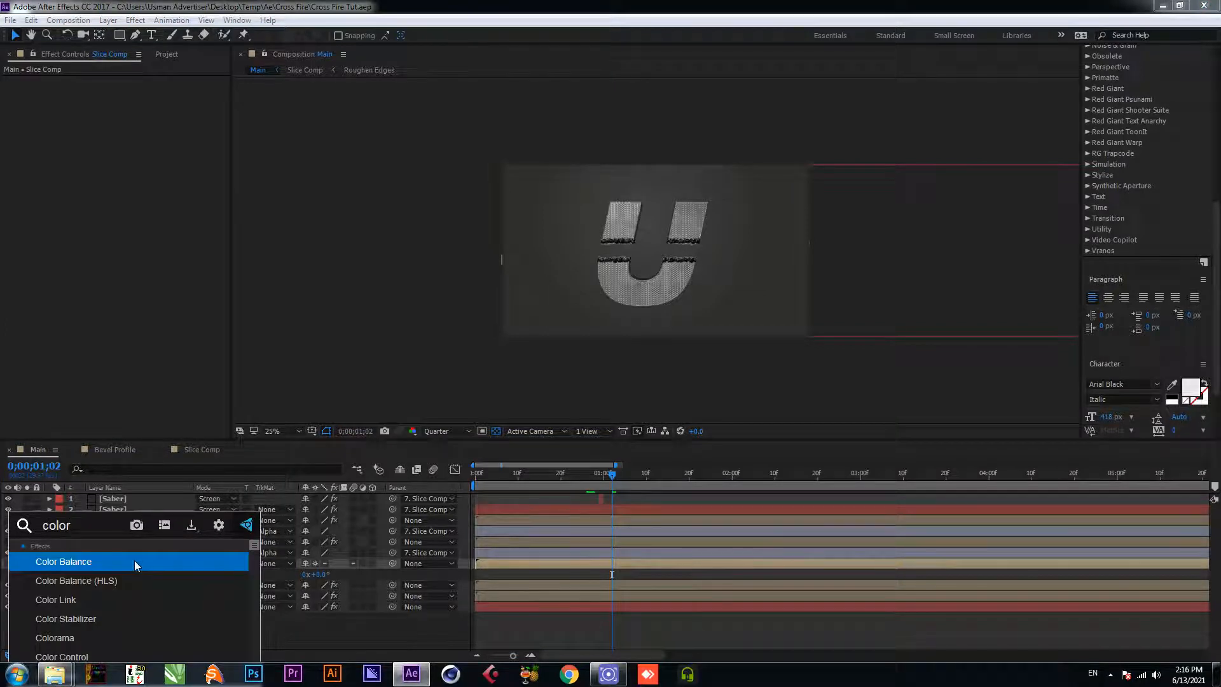
{"action": "type", "text": " c"}
{"action": "key", "text": "Return"}
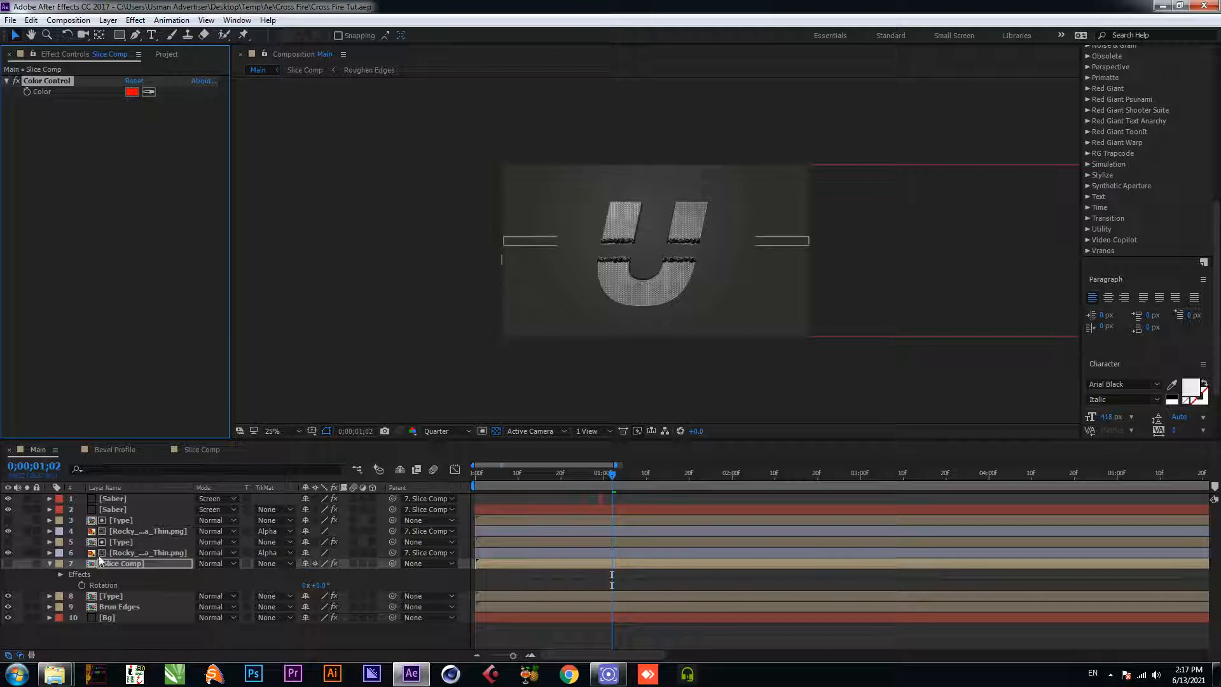
{"action": "left_click", "coordinate": [50, 564]}
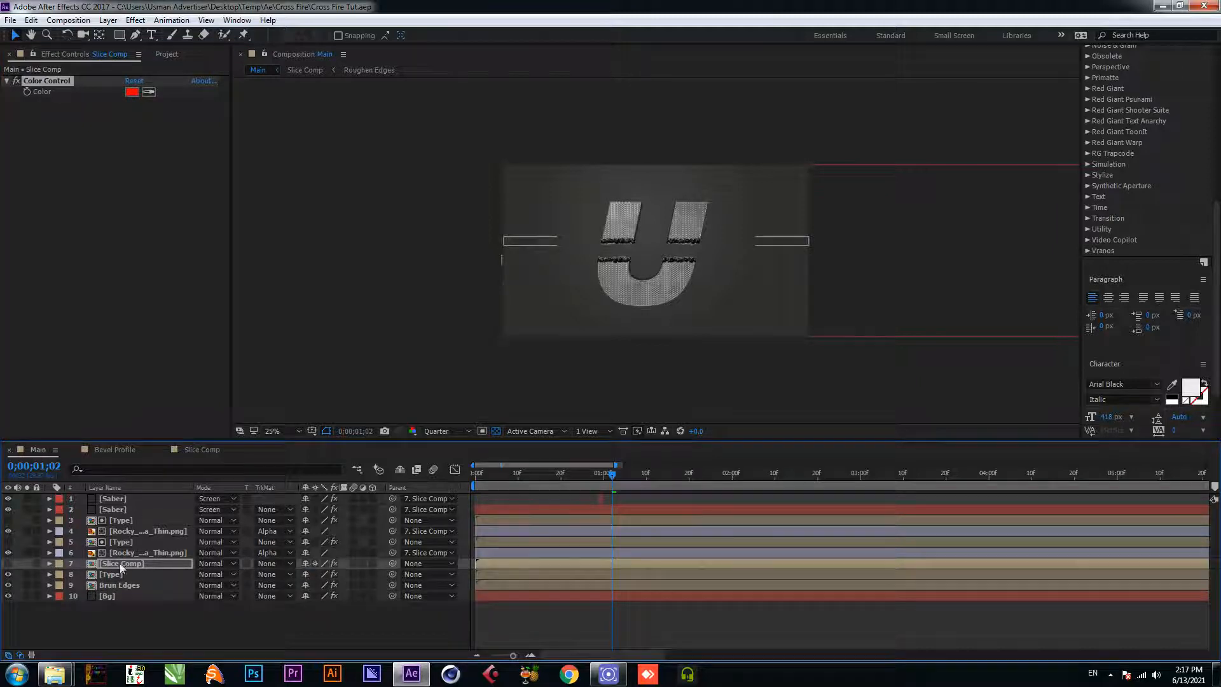
Step: Examine the effects on the Brun Edges, Type, Slice Comp and rocky edge layers, including Fractal Noise and Tint
{"action": "left_click", "coordinate": [131, 583]}
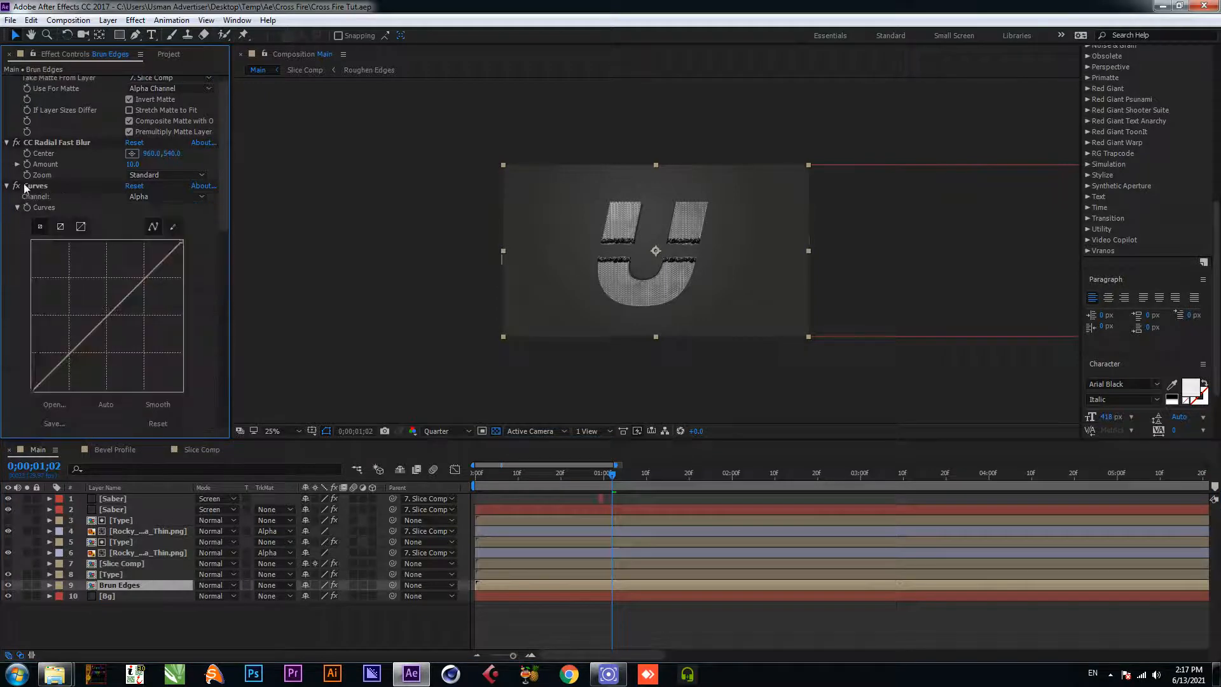
{"action": "scroll", "coordinate": [33, 175], "scroll_direction": "down", "scroll_amount": 3}
{"action": "scroll", "coordinate": [33, 174], "scroll_direction": "down", "scroll_amount": 10}
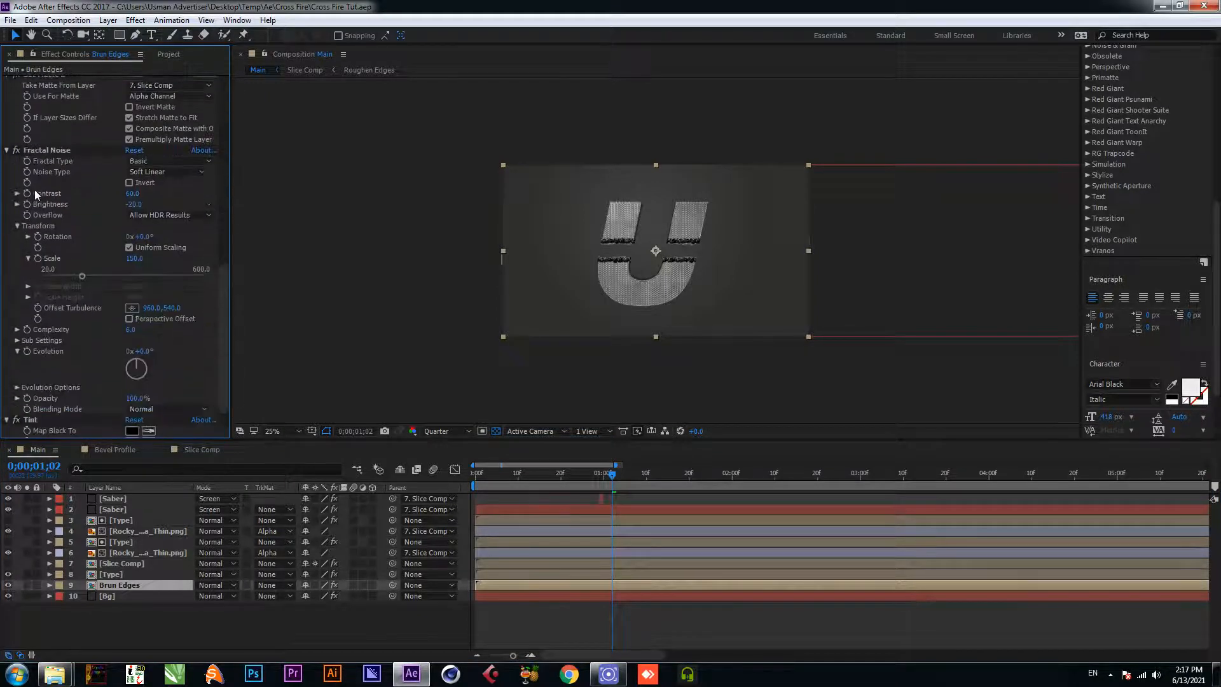
{"action": "scroll", "coordinate": [61, 351], "scroll_direction": "up", "scroll_amount": 2}
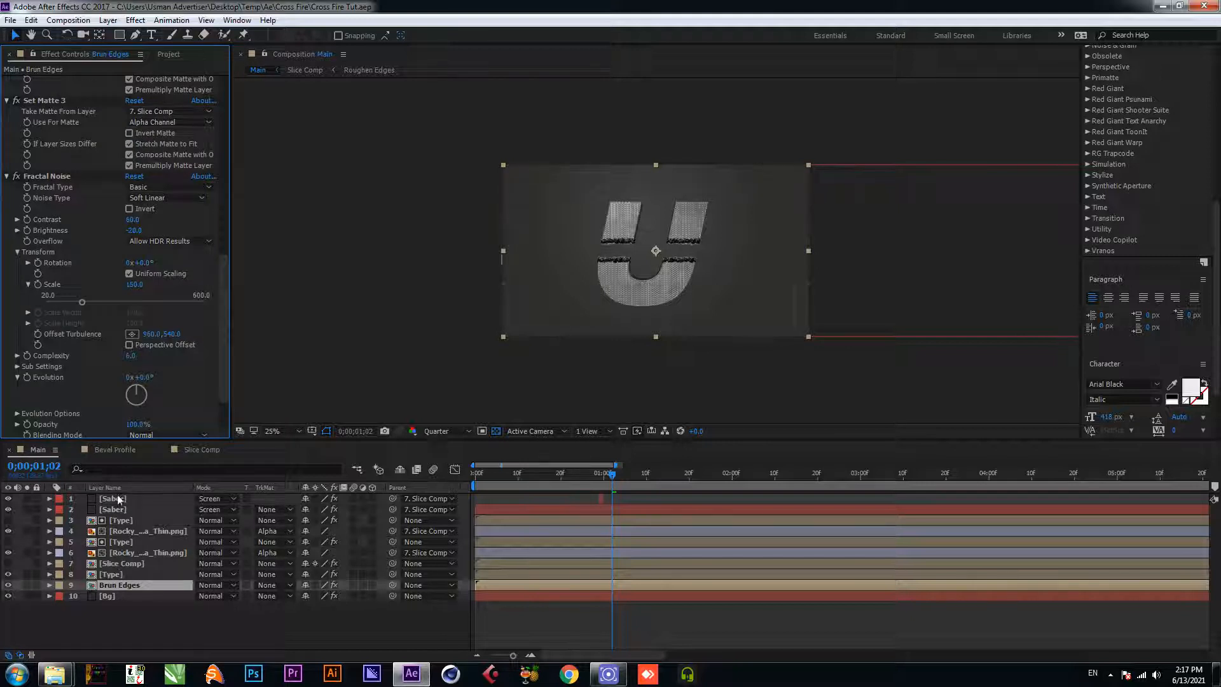
{"action": "scroll", "coordinate": [140, 362], "scroll_direction": "down", "scroll_amount": 2}
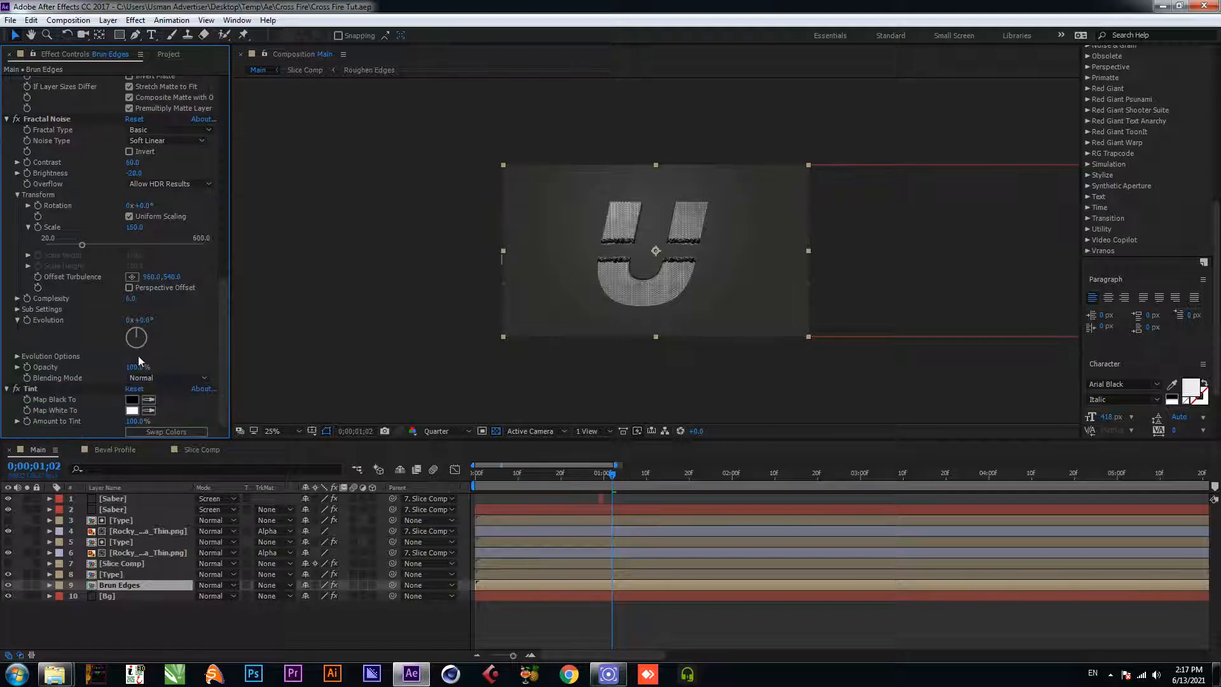
{"action": "left_click", "coordinate": [122, 574]}
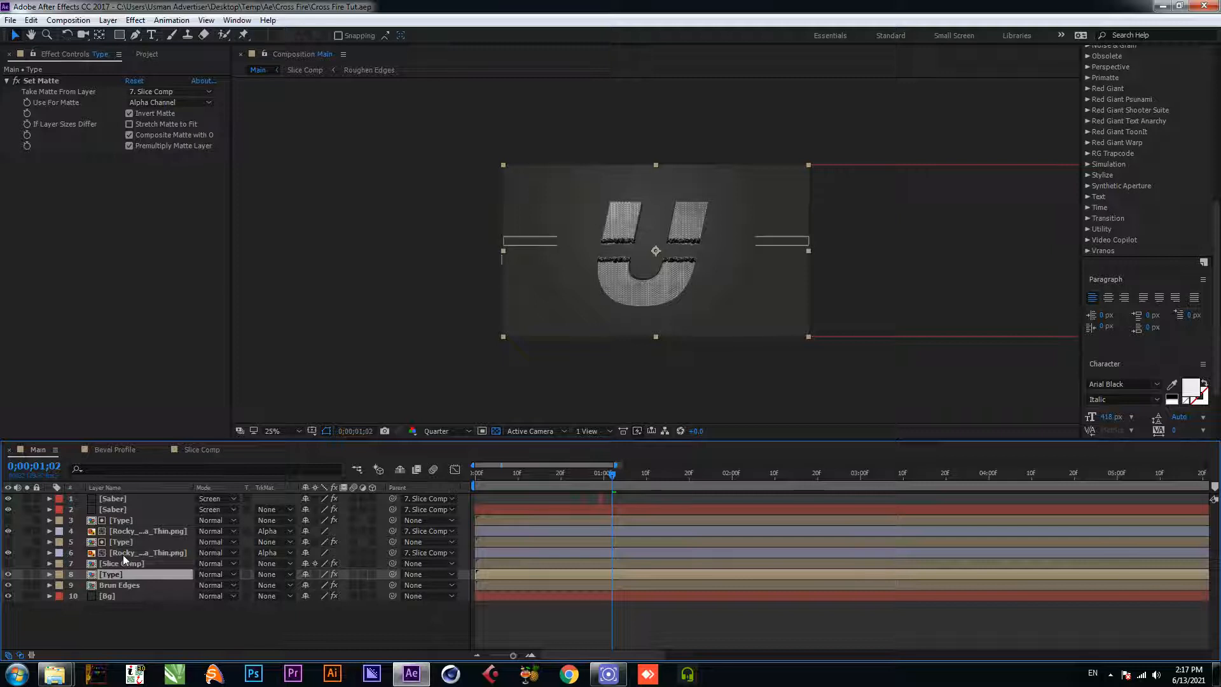
{"action": "left_click", "coordinate": [127, 564]}
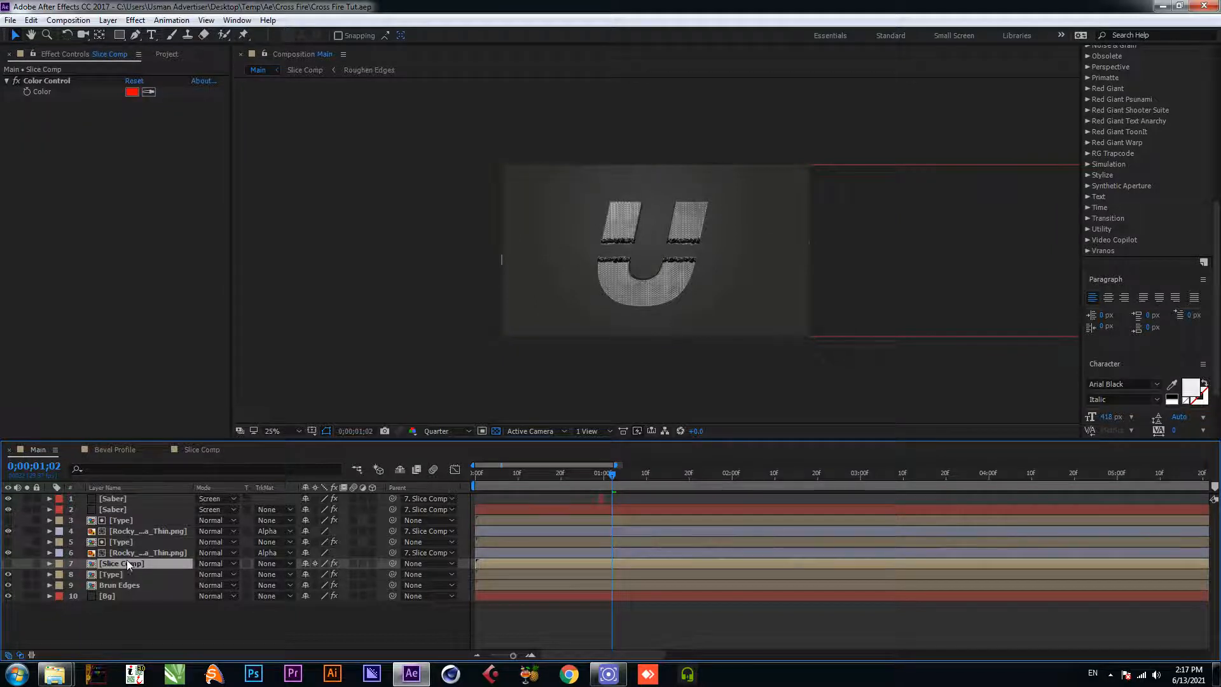
{"action": "left_click", "coordinate": [128, 543]}
{"action": "left_click", "coordinate": [132, 530]}
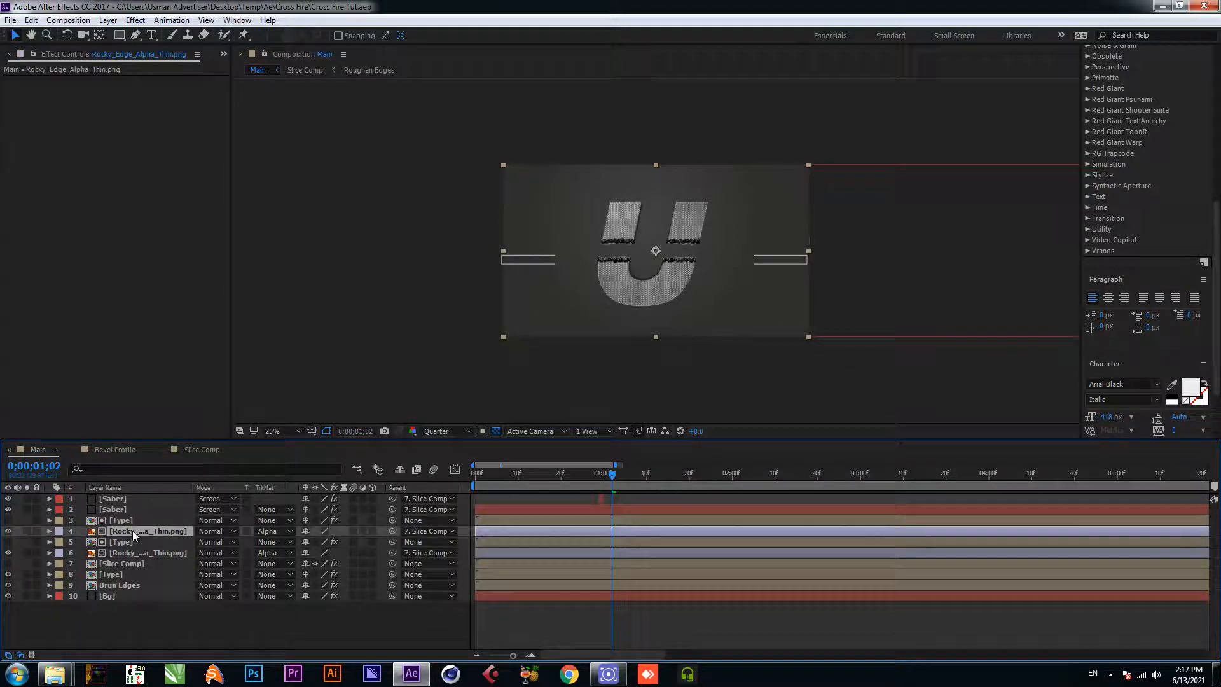
{"action": "left_click", "coordinate": [129, 521]}
Step: Link the Glow Color of the Saber effect on layer 2 to the Slice Comp's Color Control with an expression
{"action": "left_click", "coordinate": [128, 509]}
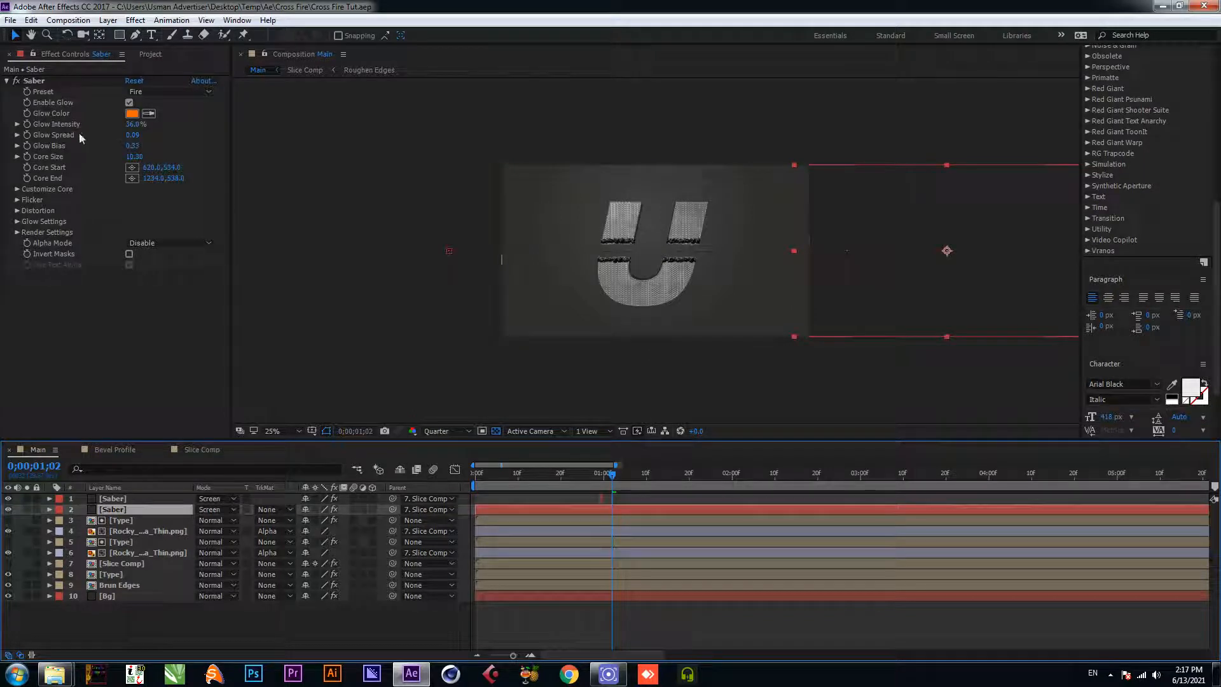
{"action": "left_click", "coordinate": [49, 509]}
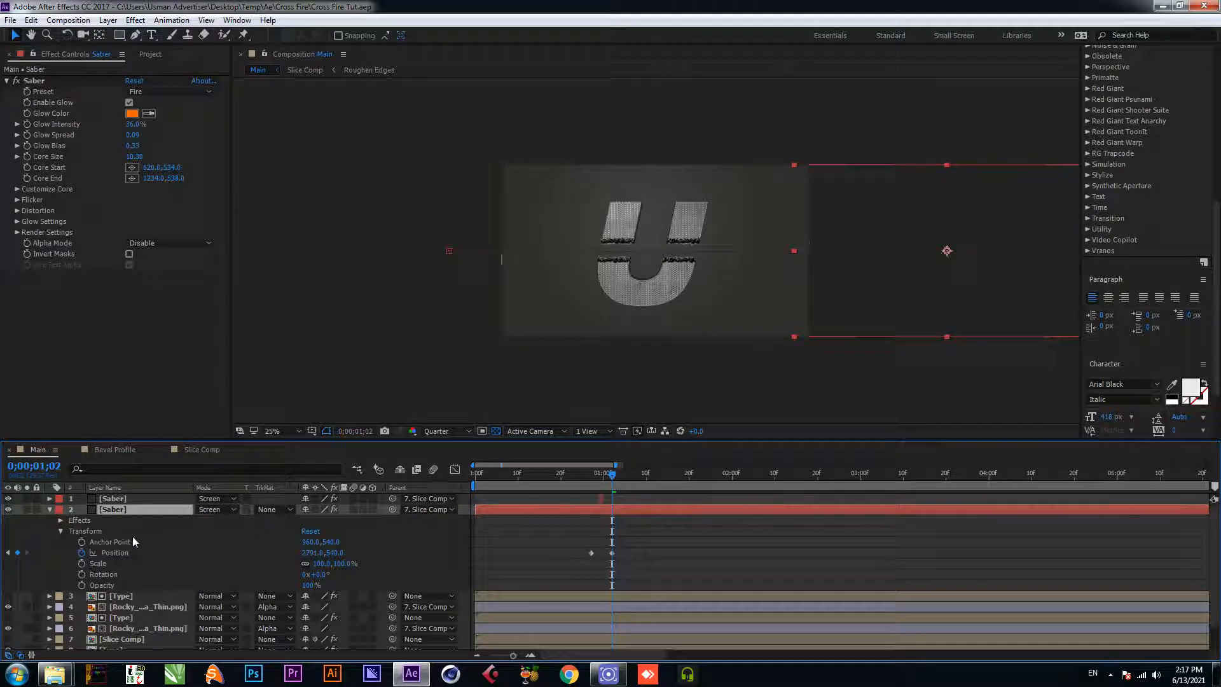
{"action": "left_click", "coordinate": [61, 530]}
{"action": "left_click", "coordinate": [62, 523]}
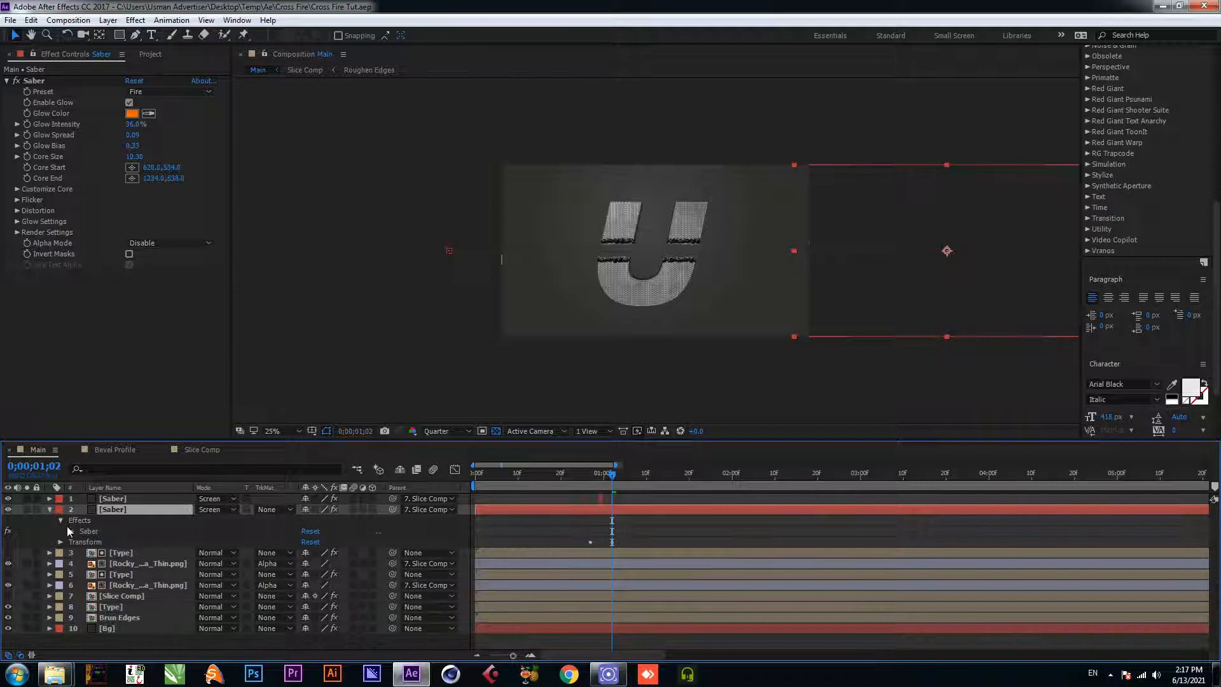
{"action": "left_click", "coordinate": [71, 531]}
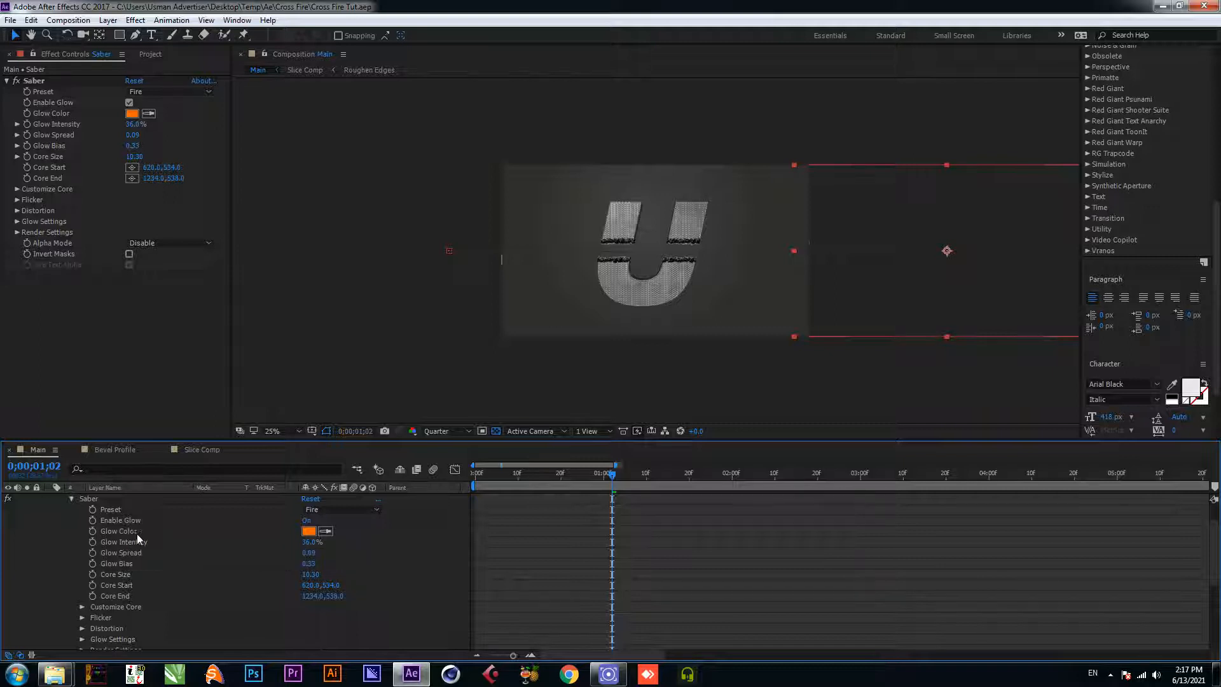
{"action": "left_click", "coordinate": [95, 528], "text": "alt"}
{"action": "scroll", "coordinate": [209, 567], "scroll_direction": "down", "scroll_amount": 2}
{"action": "scroll", "coordinate": [209, 567], "scroll_direction": "down", "scroll_amount": 3}
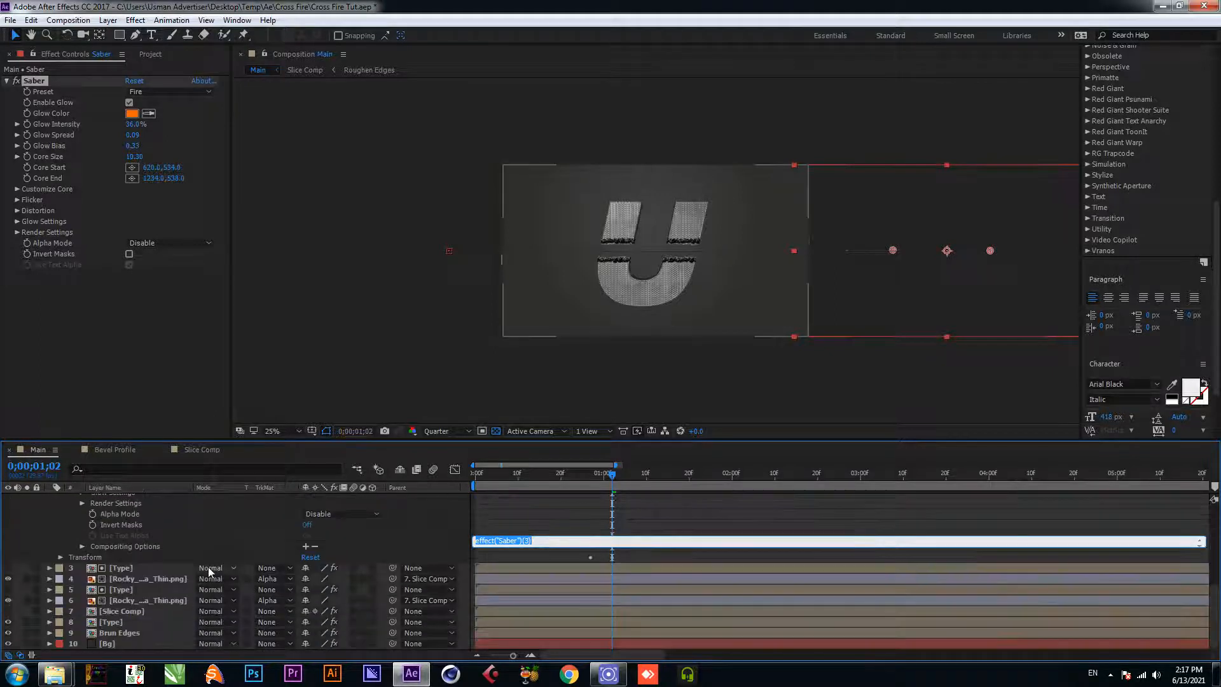
{"action": "left_click", "coordinate": [127, 613]}
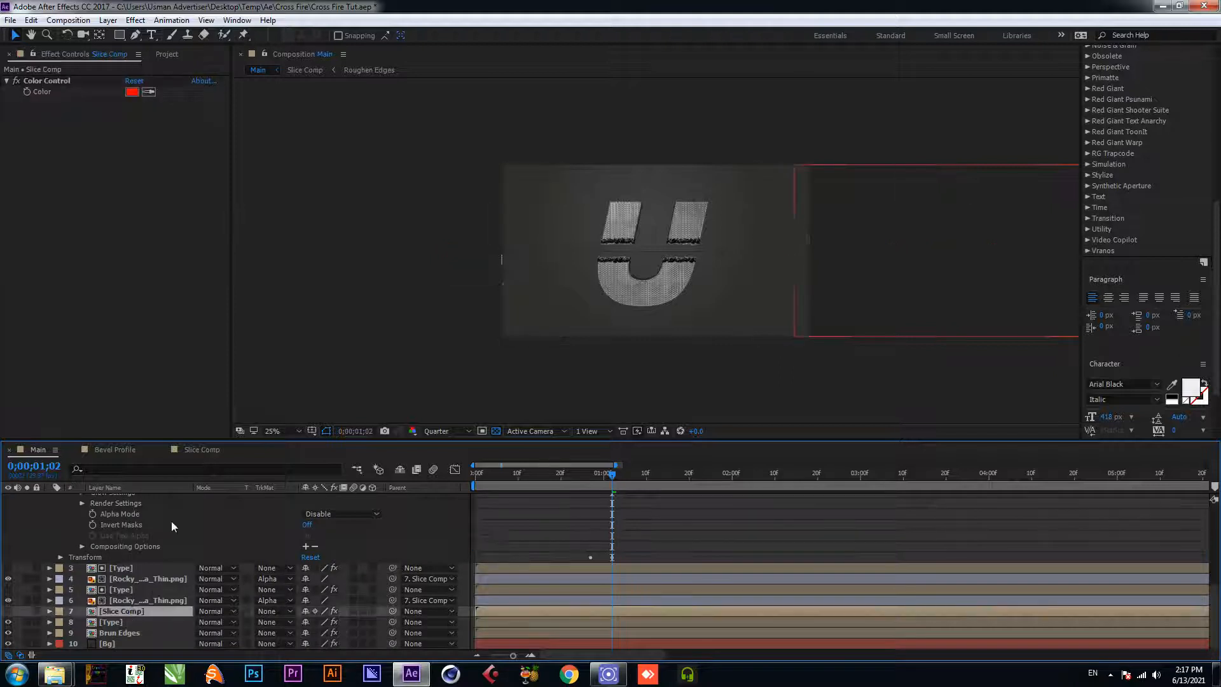
{"action": "scroll", "coordinate": [172, 524], "scroll_direction": "up", "scroll_amount": 5}
{"action": "left_click_drag", "start_coordinate": [338, 574], "coordinate": [52, 88]}
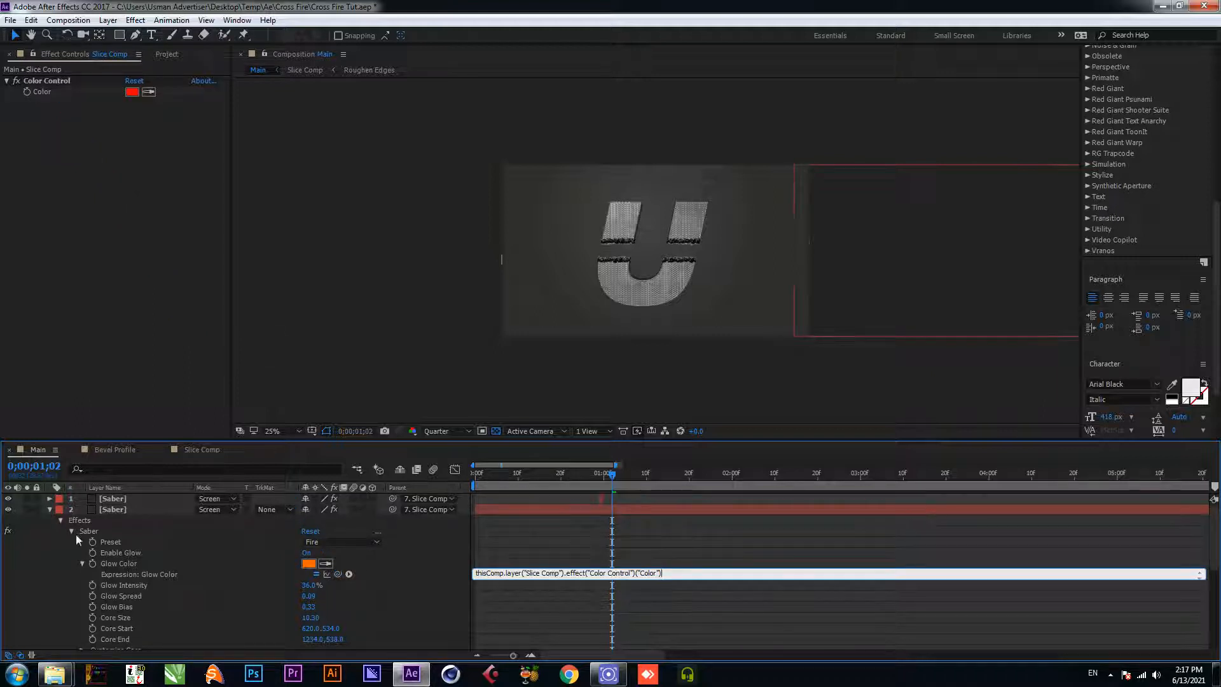
{"action": "left_click", "coordinate": [51, 506]}
Step: Link the Glow Color of the Saber effect on layer 1 to the Slice Comp's Color Control and collapse both Saber layers
{"action": "left_click", "coordinate": [51, 500]}
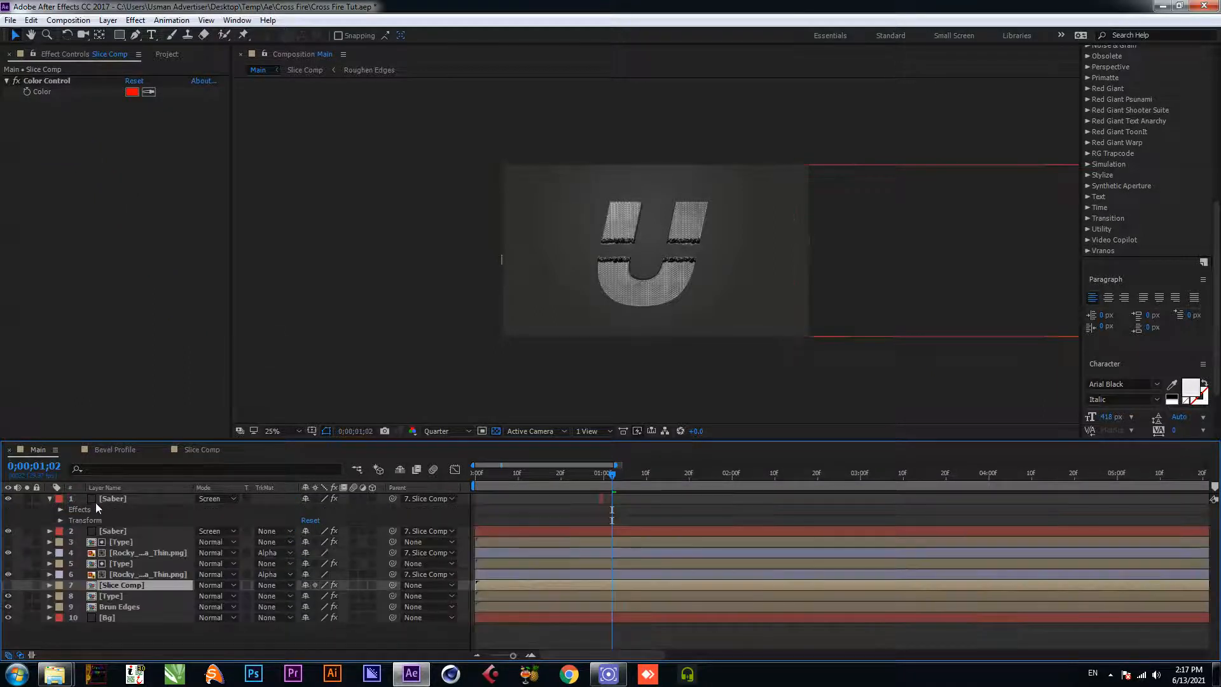
{"action": "left_click", "coordinate": [60, 509]}
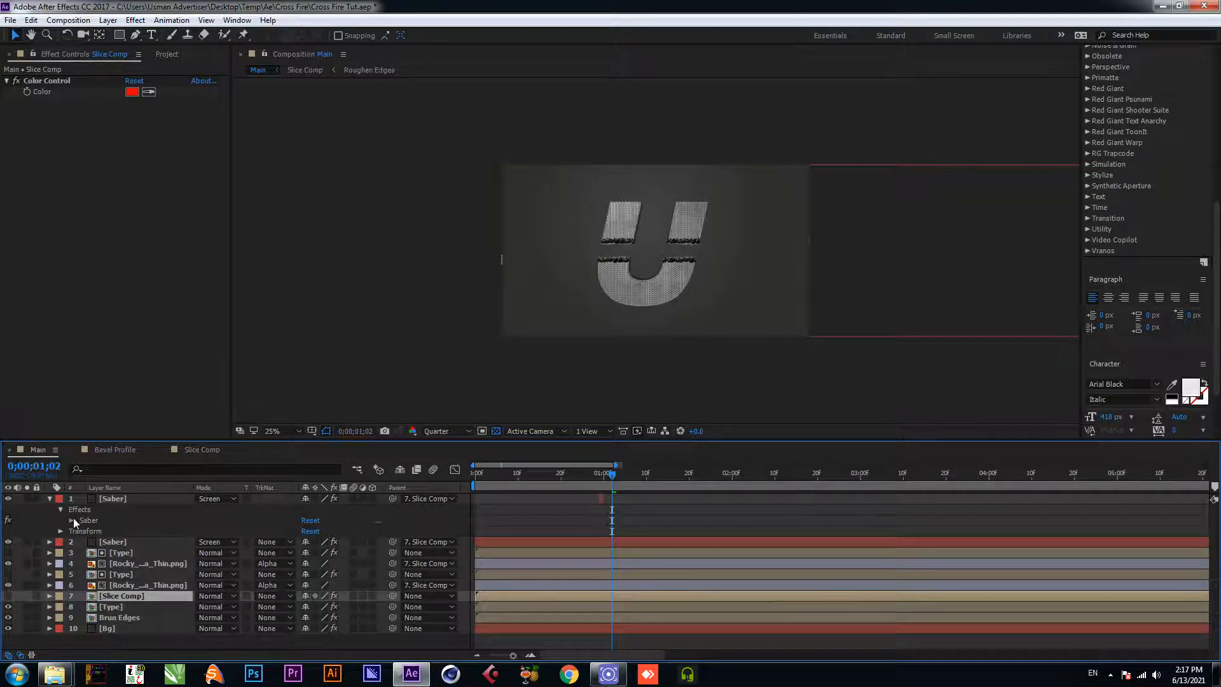
{"action": "left_click", "coordinate": [74, 518]}
{"action": "left_click", "coordinate": [94, 531], "text": "alt"}
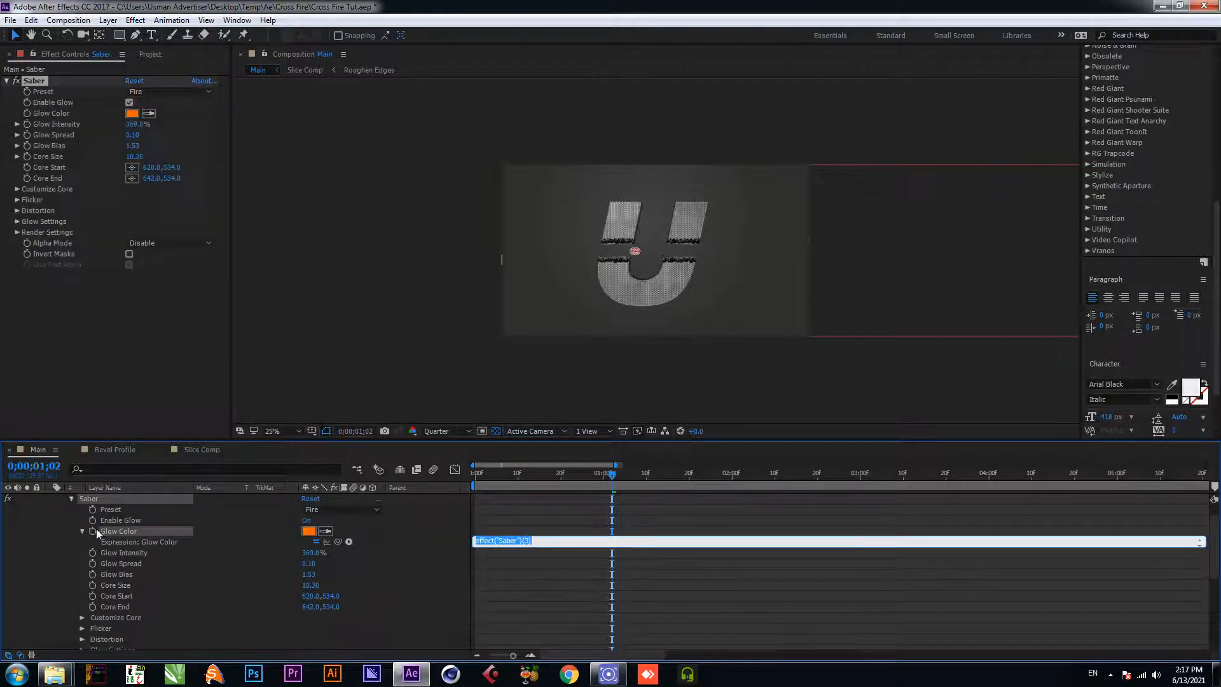
{"action": "scroll", "coordinate": [174, 578], "scroll_direction": "down", "scroll_amount": 5}
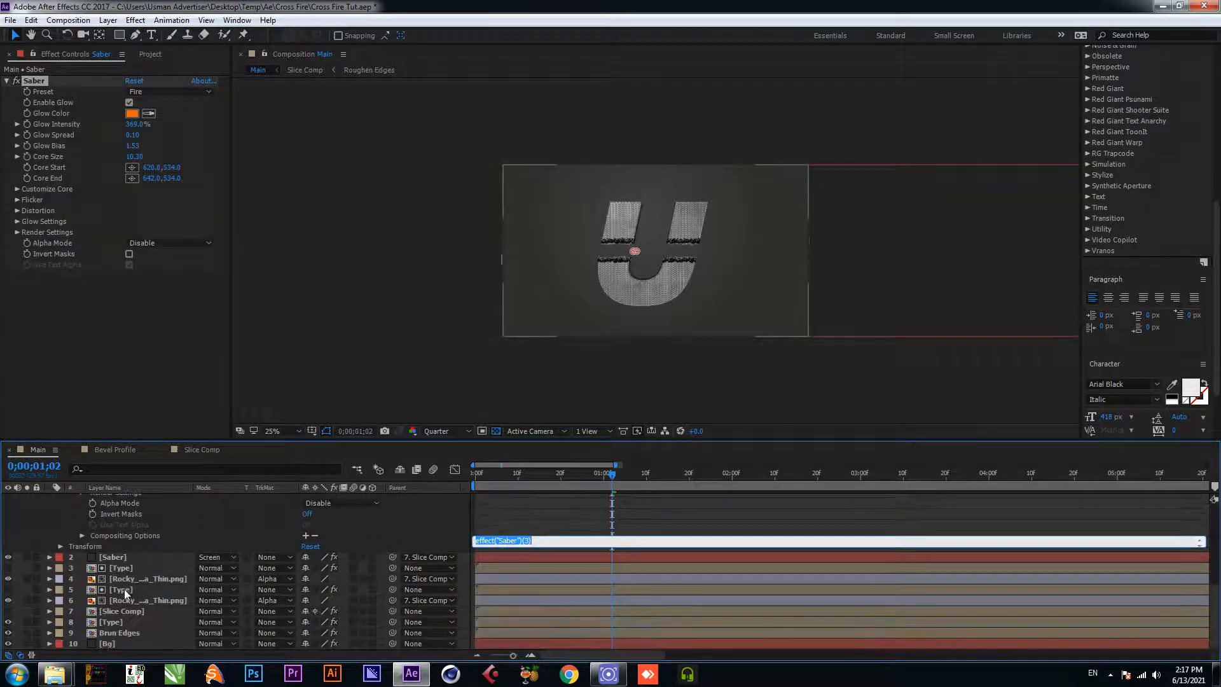
{"action": "left_click", "coordinate": [124, 612]}
{"action": "scroll", "coordinate": [209, 568], "scroll_direction": "up", "scroll_amount": 5}
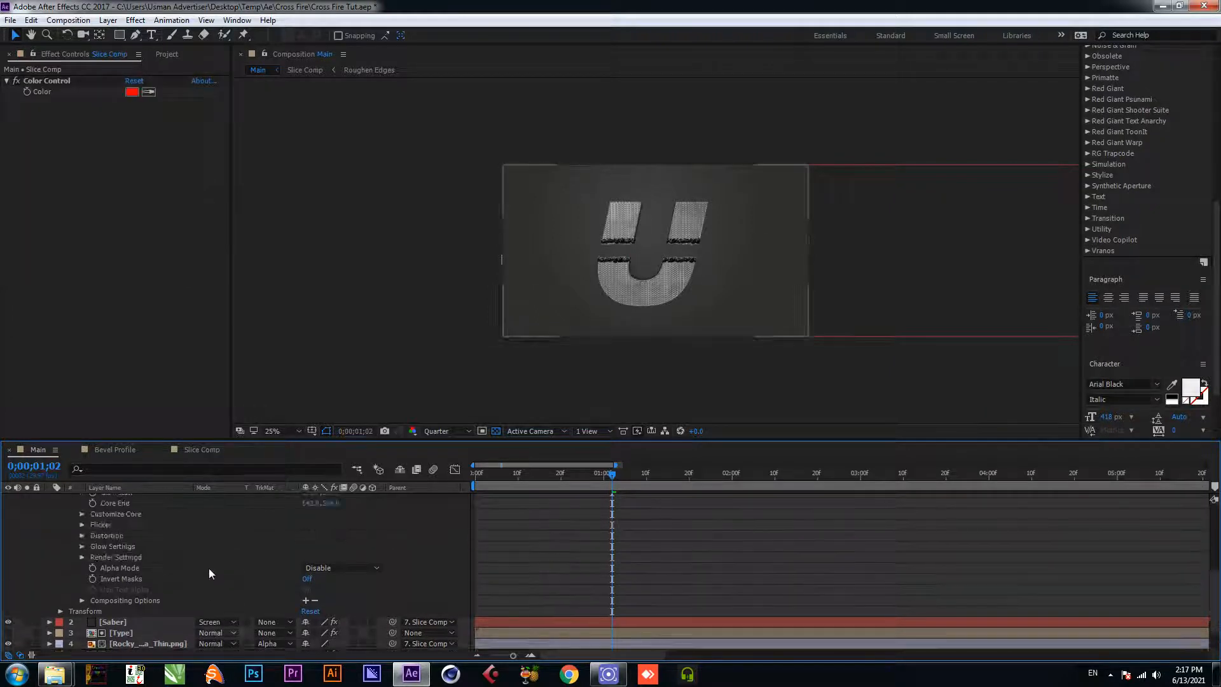
{"action": "left_click_drag", "start_coordinate": [335, 564], "coordinate": [47, 94]}
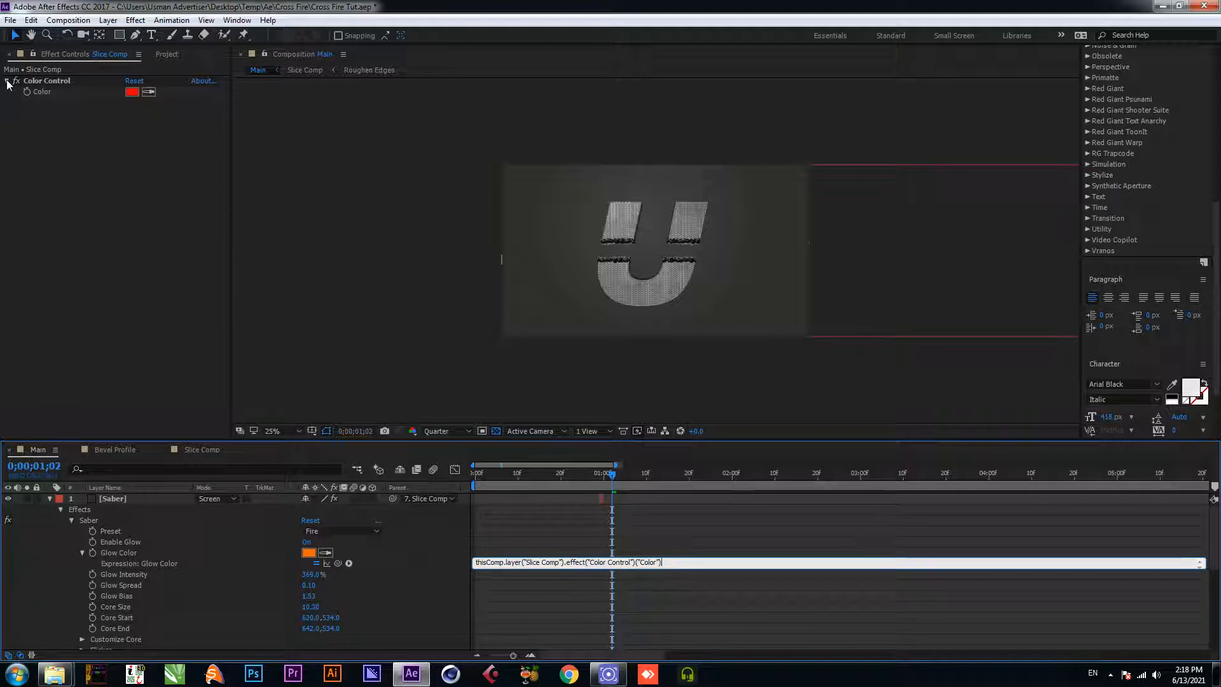
{"action": "left_click", "coordinate": [8, 84]}
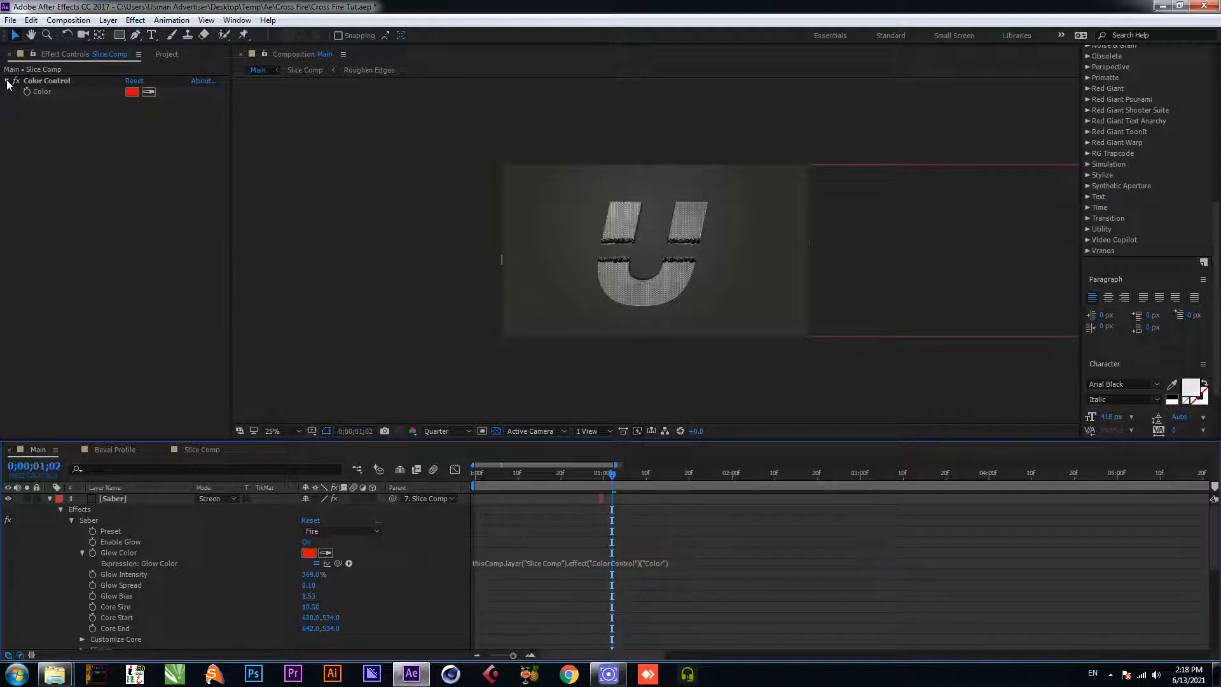
{"action": "left_click", "coordinate": [59, 510]}
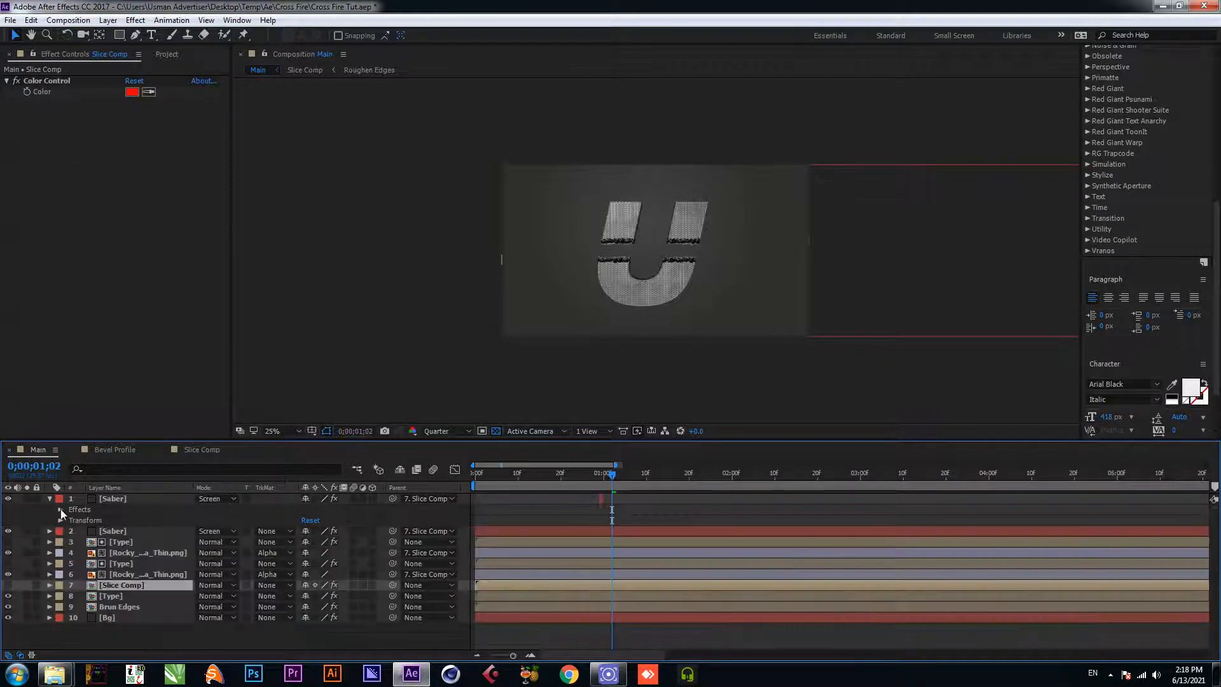
{"action": "left_click", "coordinate": [49, 499]}
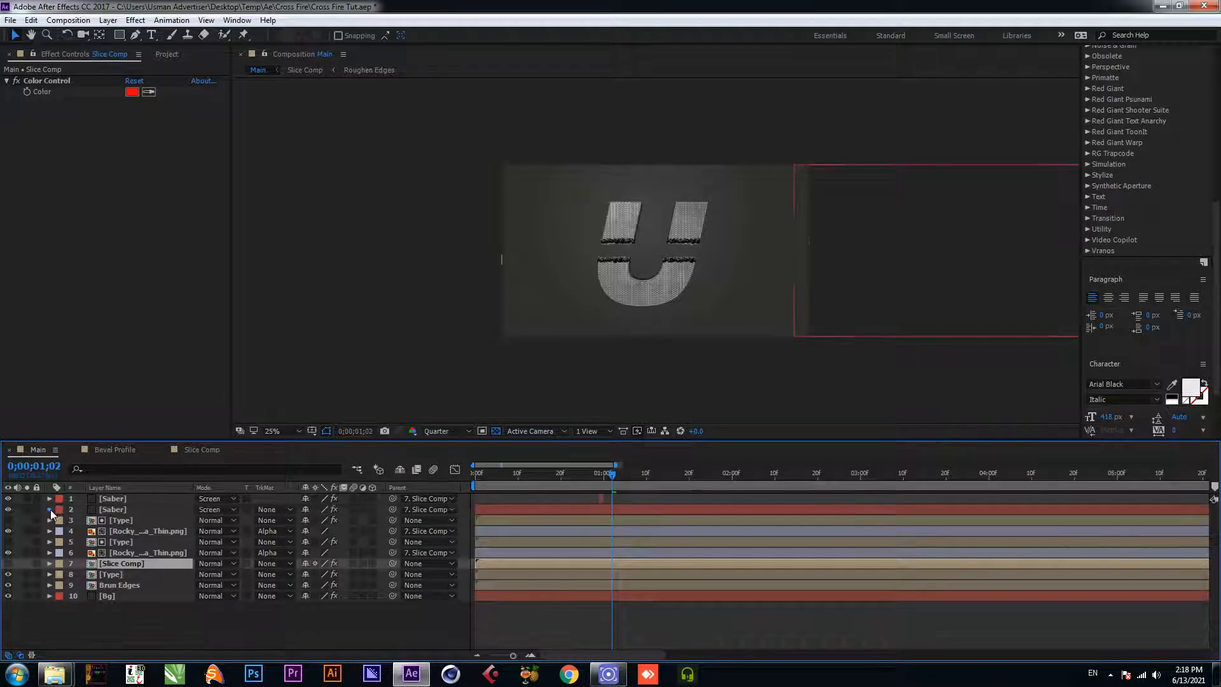
{"action": "left_click", "coordinate": [50, 509]}
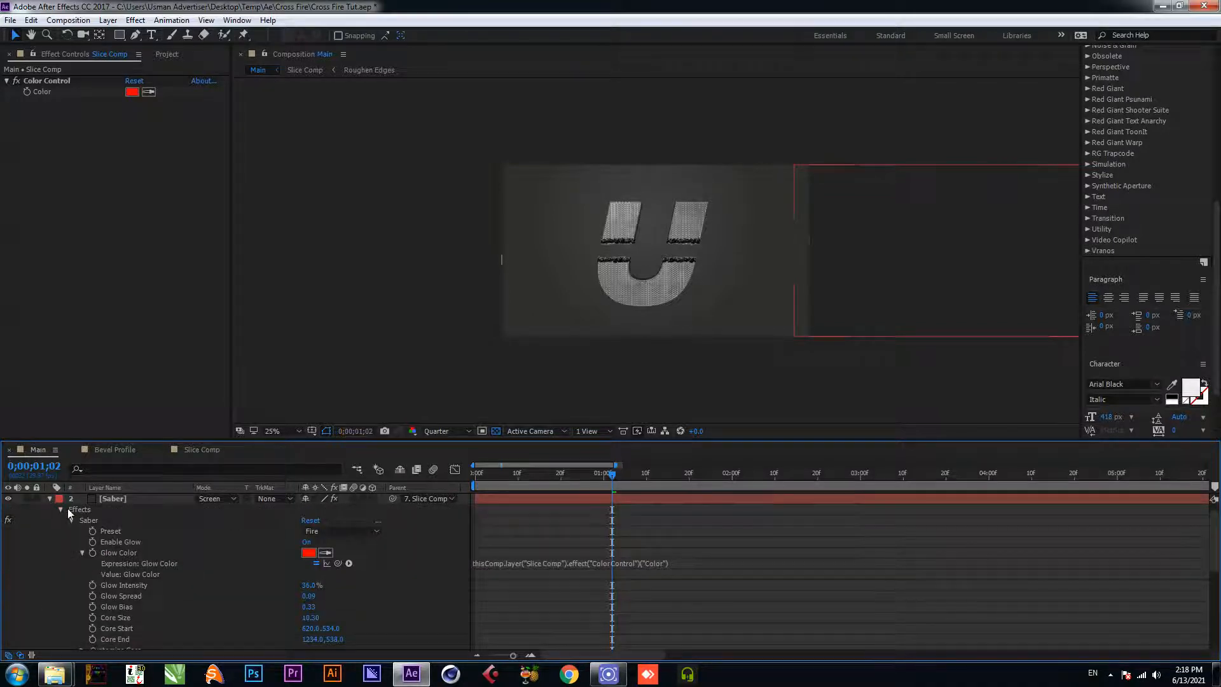
{"action": "left_click", "coordinate": [49, 499]}
{"action": "left_click", "coordinate": [50, 498]}
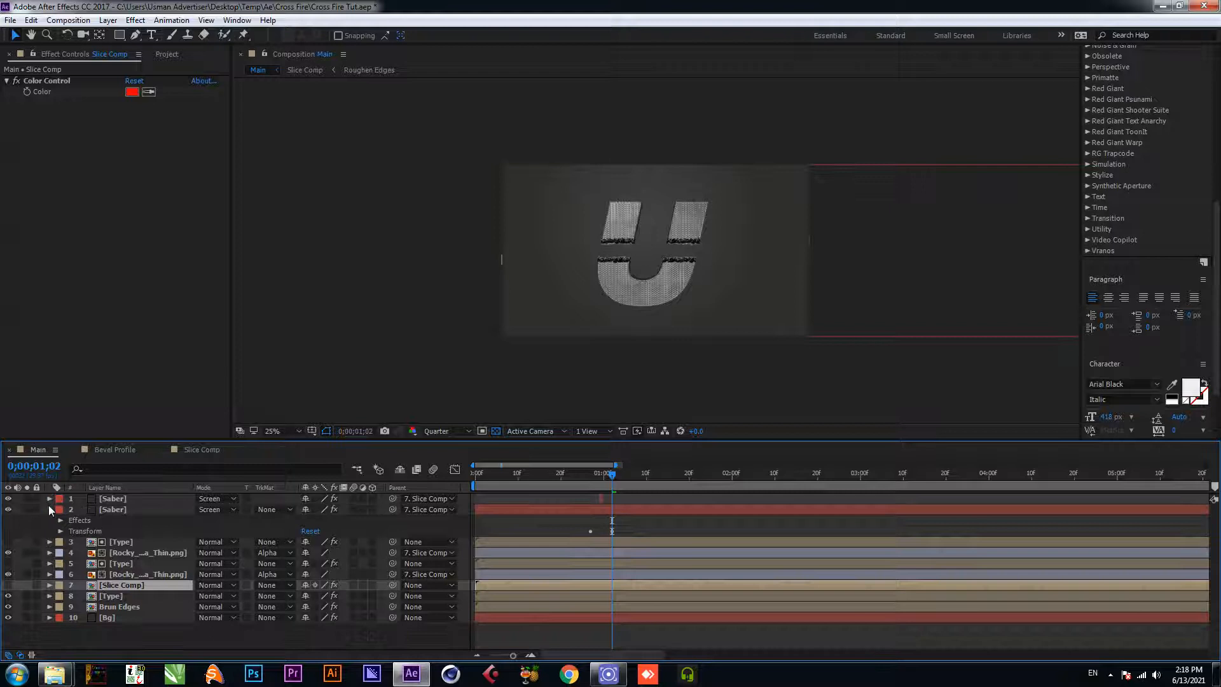
{"action": "left_click", "coordinate": [49, 509]}
Step: At 0;00;00;28, link Map White To in the Brun Edges layer's Tint effect to the Slice Comp's Color Control with an expression
{"action": "left_click", "coordinate": [114, 585]}
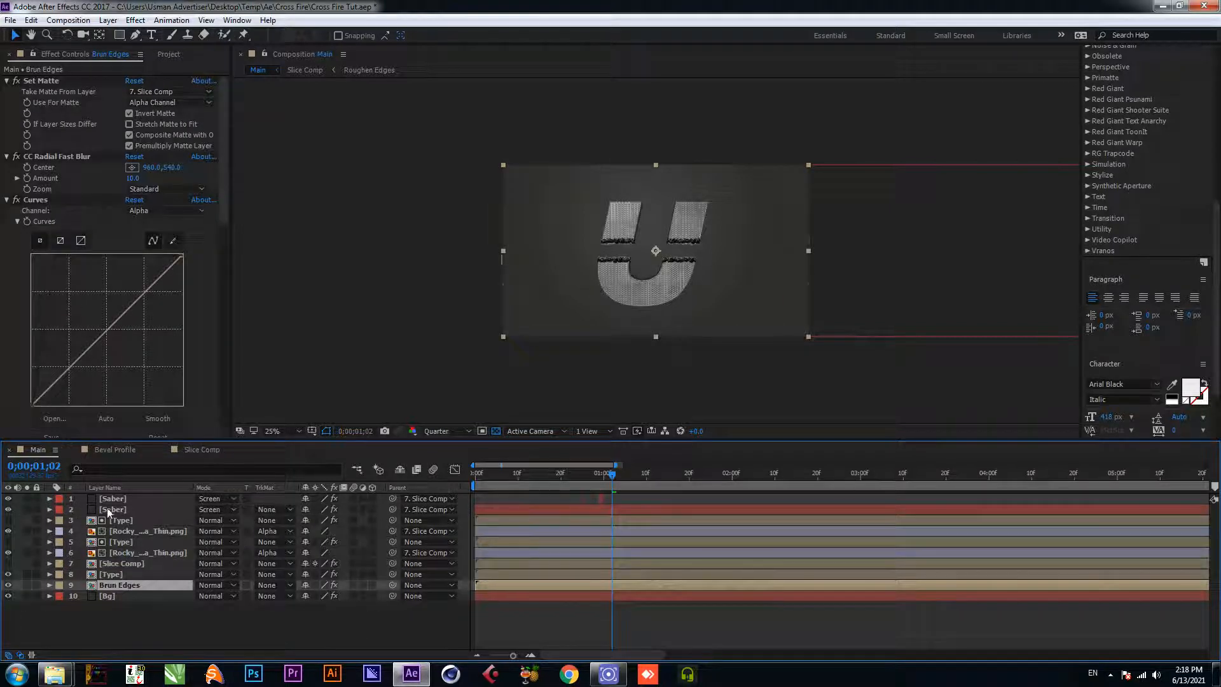
{"action": "left_click", "coordinate": [49, 585]}
{"action": "left_click", "coordinate": [60, 596]}
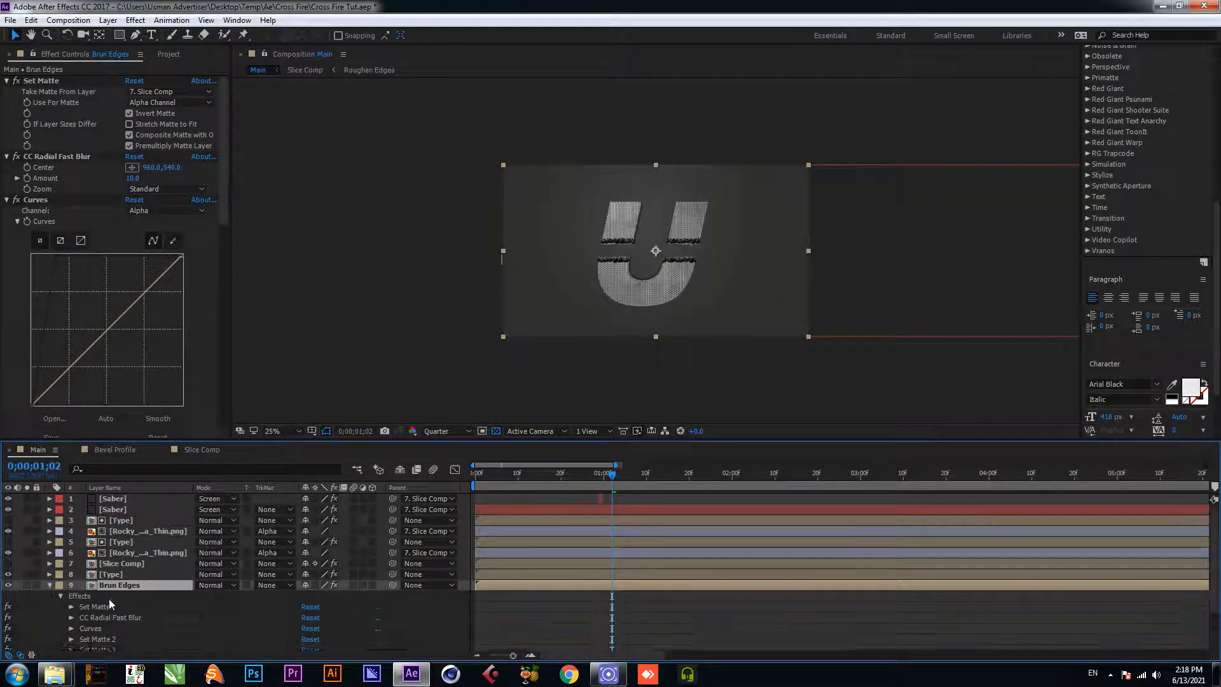
{"action": "scroll", "coordinate": [110, 604], "scroll_direction": "down", "scroll_amount": 2}
{"action": "left_click", "coordinate": [71, 622]}
{"action": "scroll", "coordinate": [108, 619], "scroll_direction": "down", "scroll_amount": 2}
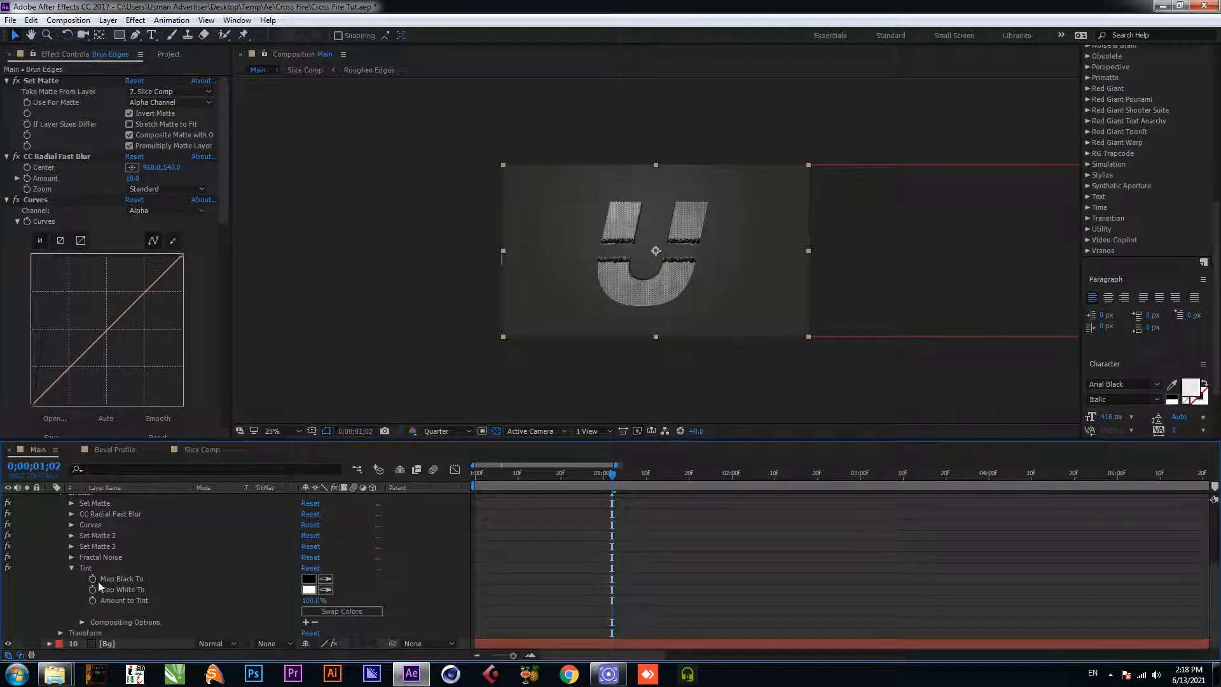
{"action": "mouse_move", "coordinate": [611, 473]}
{"action": "left_mouse_down"}
{"action": "mouse_move", "coordinate": [505, 472]}
{"action": "mouse_move", "coordinate": [597, 464]}
{"action": "left_mouse_up"}
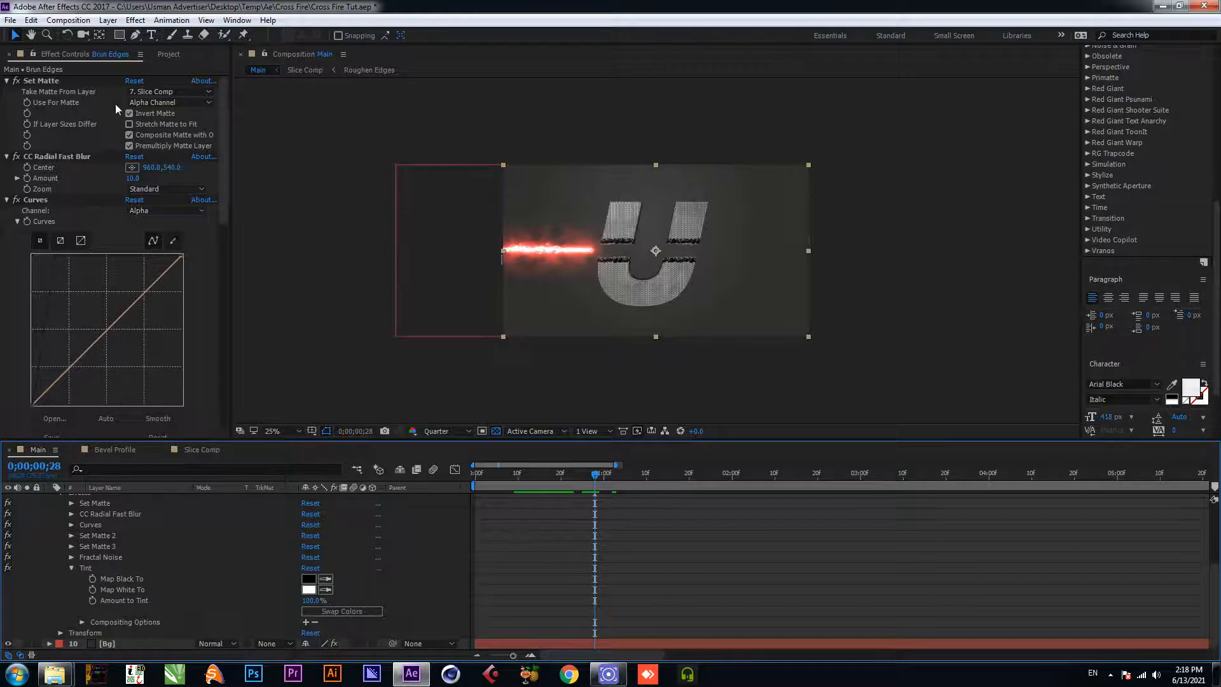
{"action": "left_click", "coordinate": [93, 589], "text": "alt"}
{"action": "scroll", "coordinate": [185, 587], "scroll_direction": "up", "scroll_amount": 2}
{"action": "left_click", "coordinate": [133, 513]}
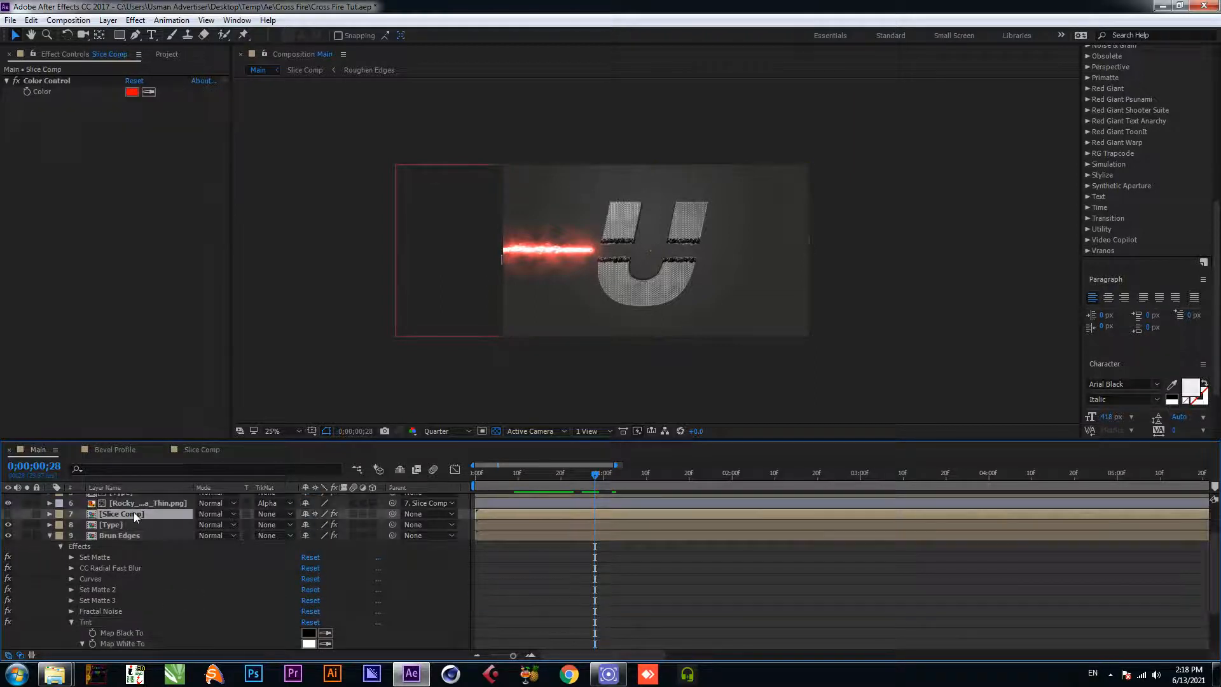
{"action": "scroll", "coordinate": [207, 635], "scroll_direction": "down", "scroll_amount": 2}
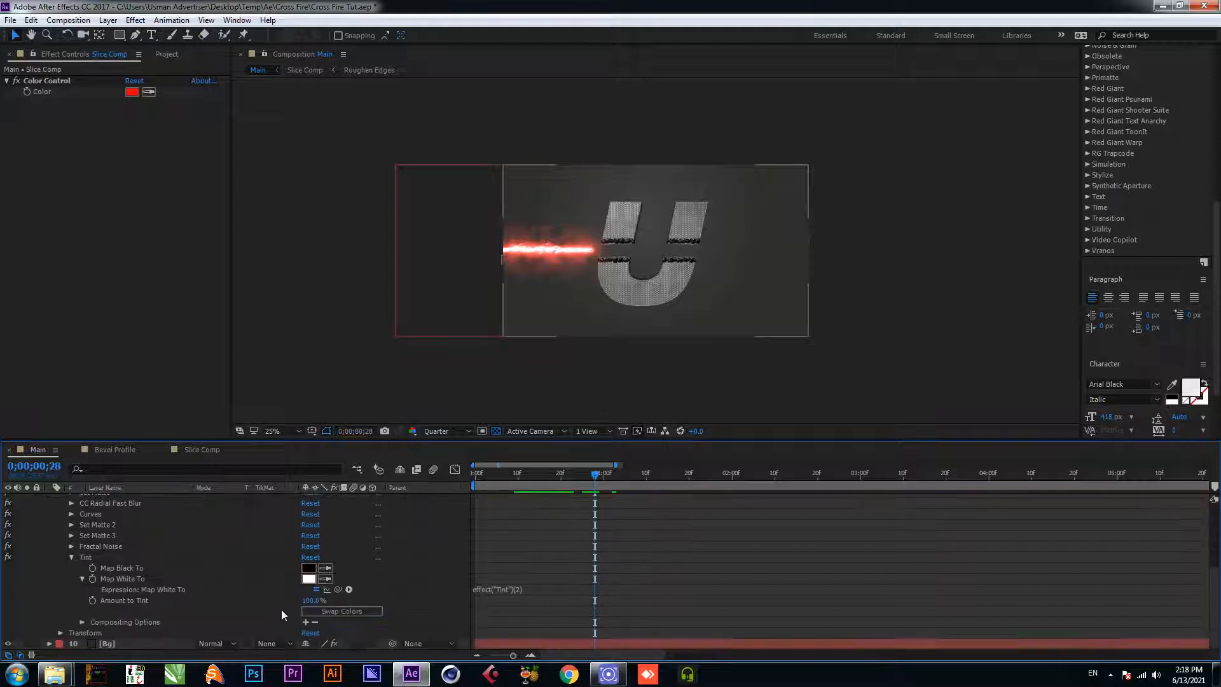
{"action": "left_click_drag", "start_coordinate": [337, 589], "coordinate": [46, 92]}
{"action": "left_click", "coordinate": [408, 400]}
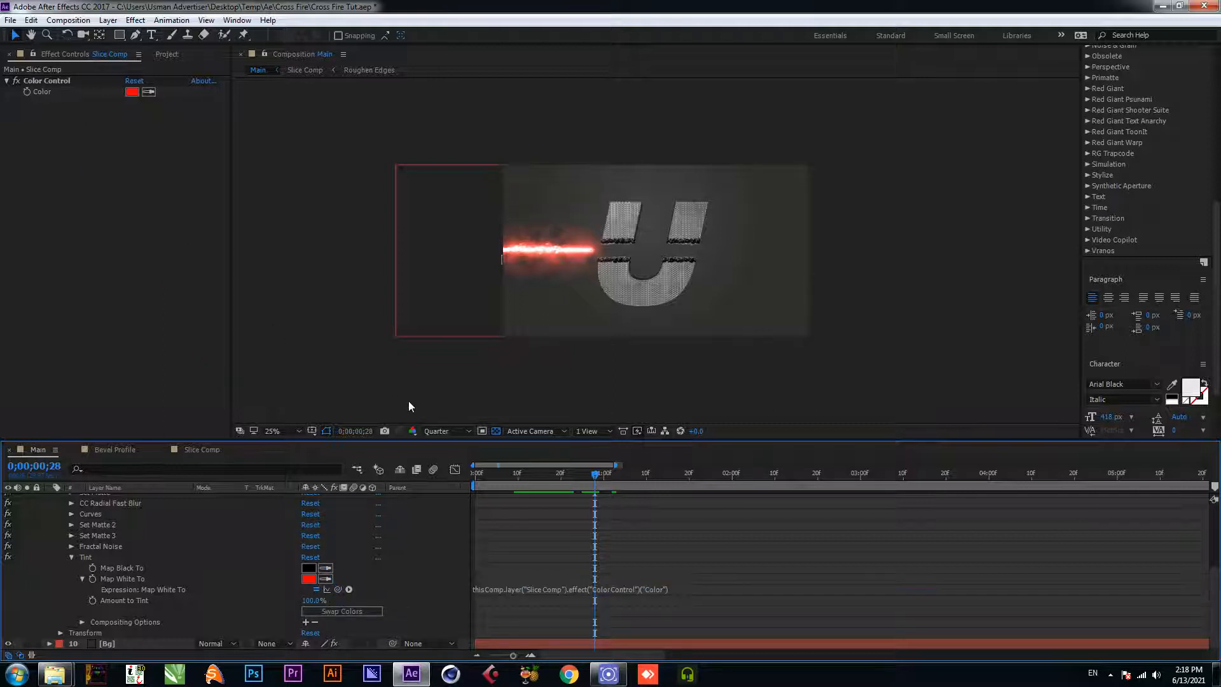
Step: Try blue and green hues in the Slice Comp's Color Control, settling on orange FF6C00
{"action": "scroll", "coordinate": [642, 285], "scroll_direction": "up", "scroll_amount": 4}
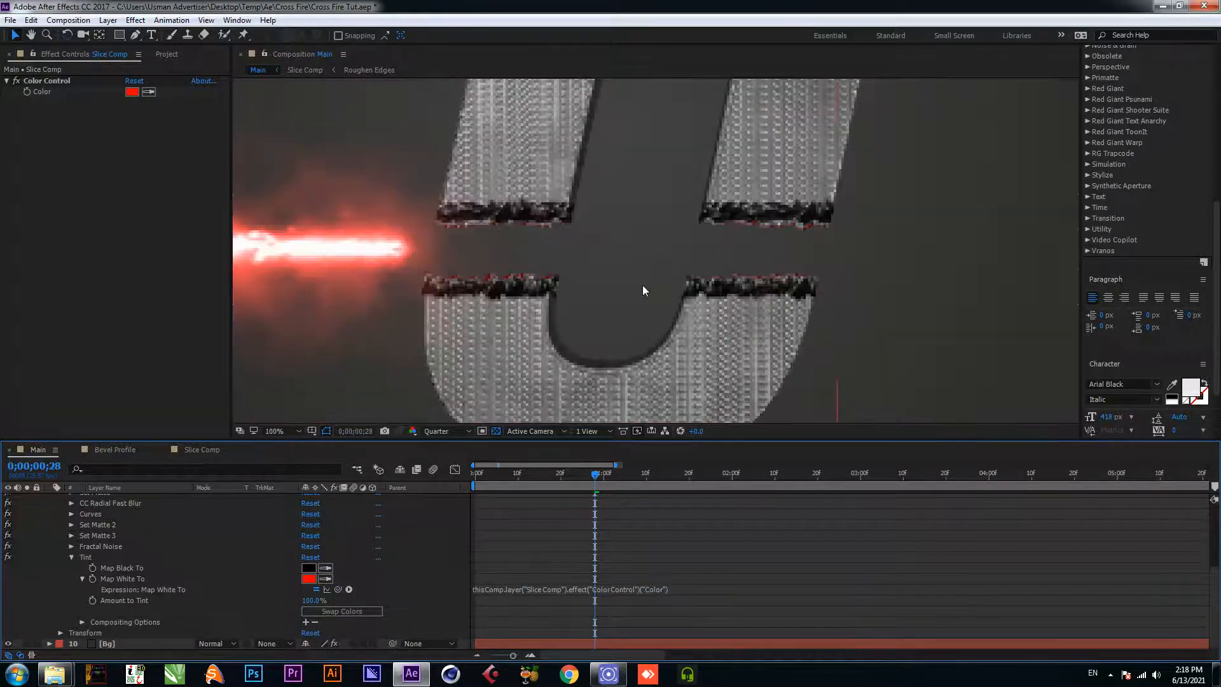
{"action": "scroll", "coordinate": [602, 295], "scroll_direction": "down", "scroll_amount": 2}
{"action": "scroll", "coordinate": [174, 523], "scroll_direction": "up", "scroll_amount": 3}
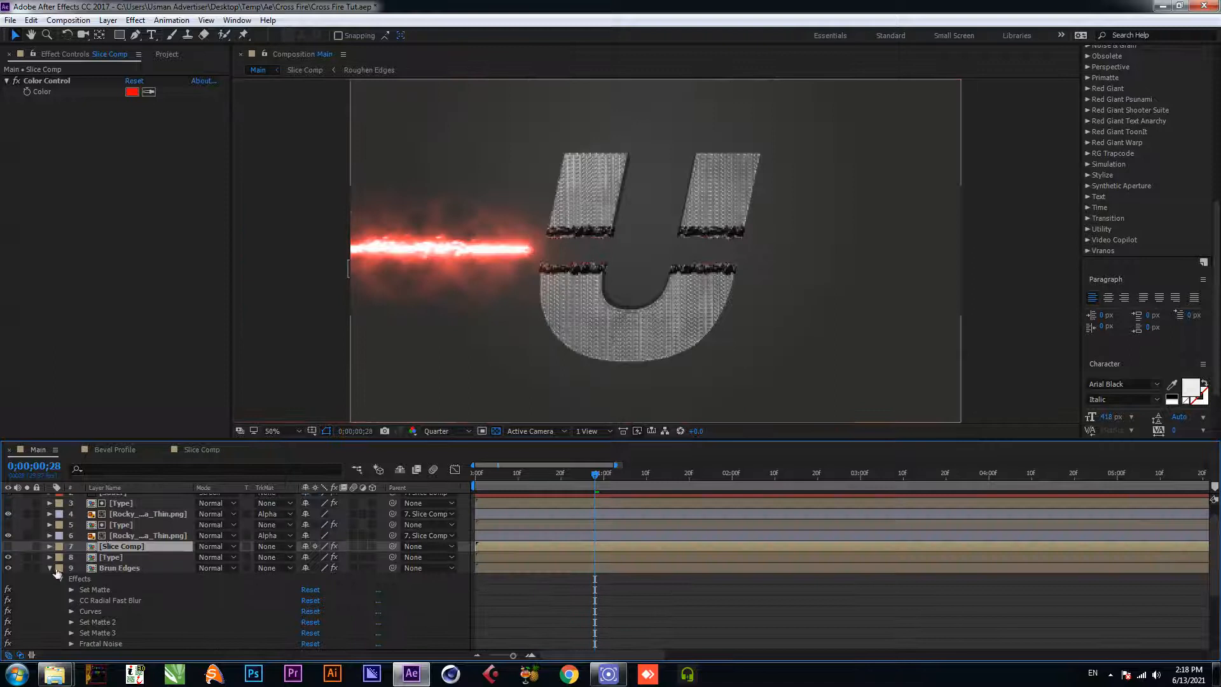
{"action": "left_click", "coordinate": [50, 567]}
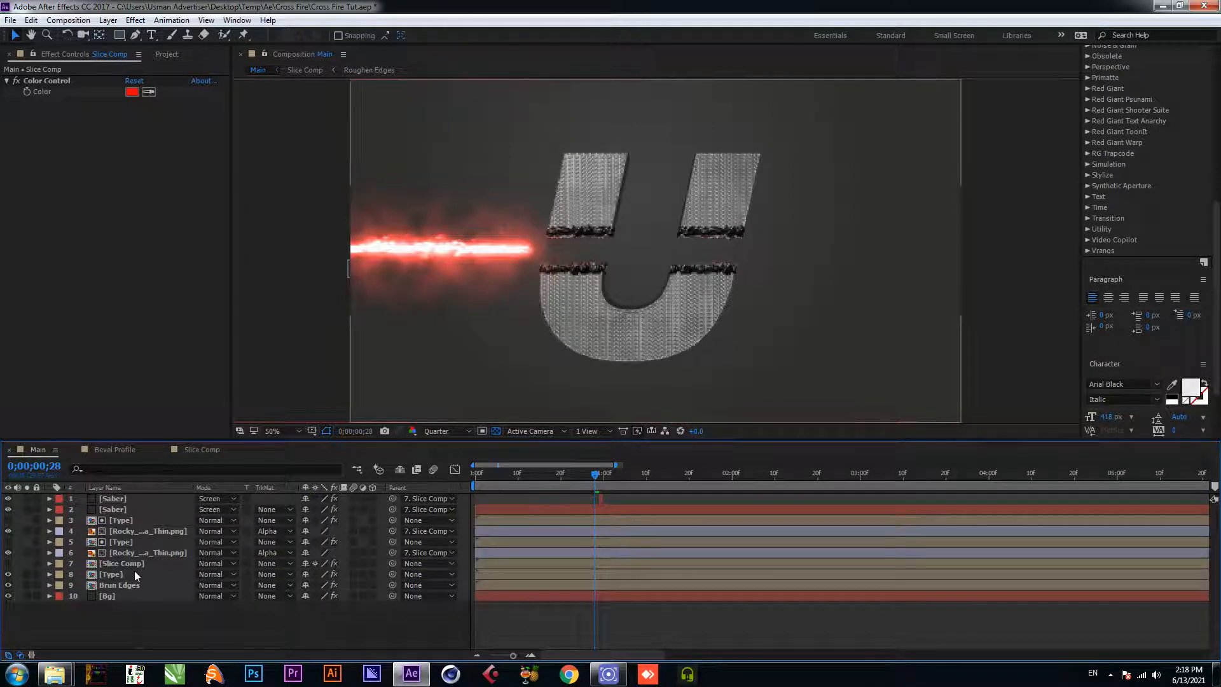
{"action": "left_click", "coordinate": [132, 92]}
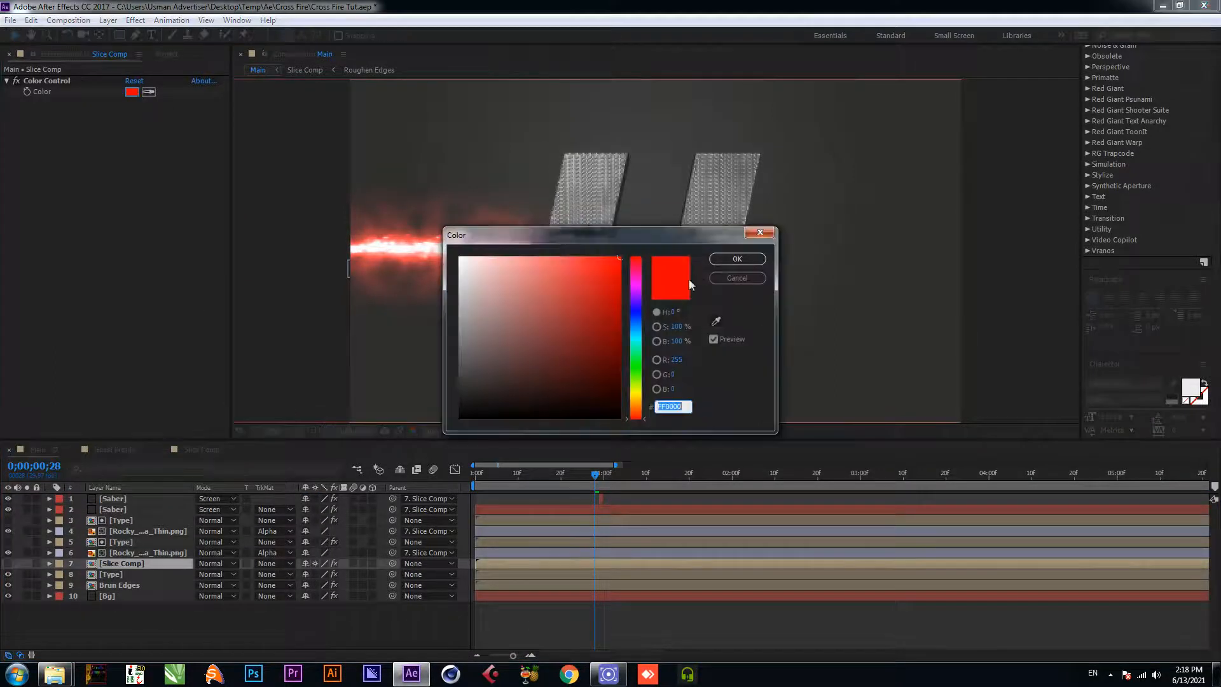
{"action": "left_click", "coordinate": [636, 311]}
{"action": "left_click", "coordinate": [636, 352]}
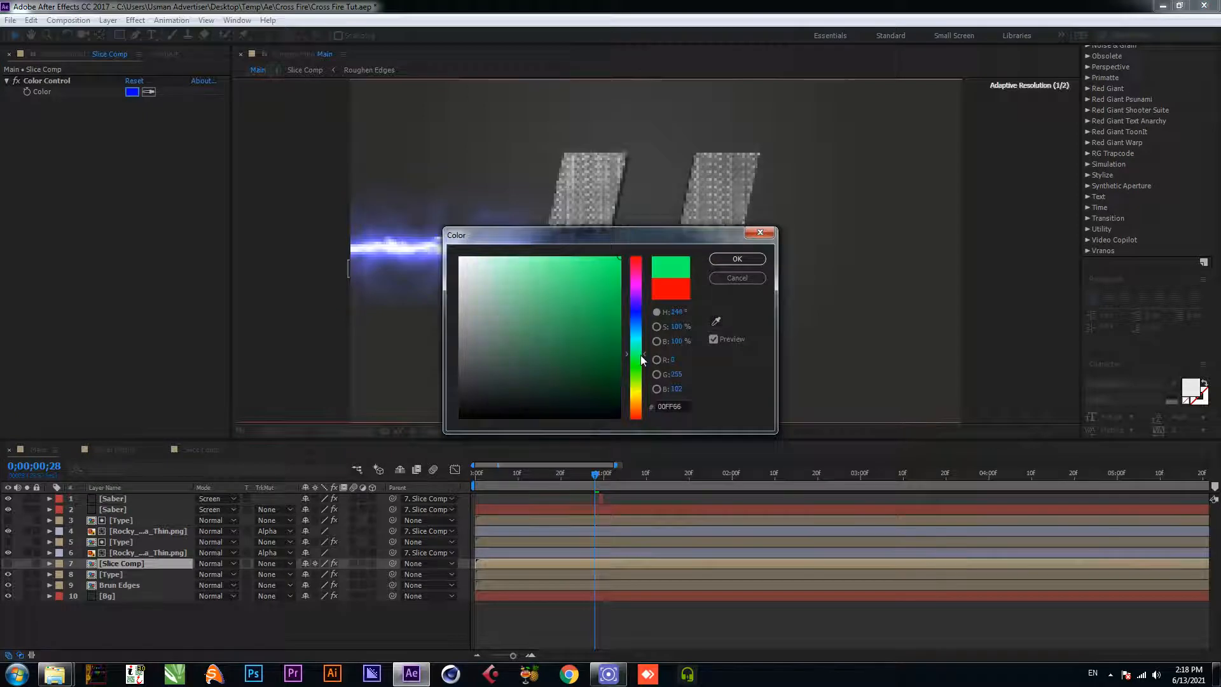
{"action": "left_click", "coordinate": [635, 380]}
{"action": "left_click", "coordinate": [635, 406]}
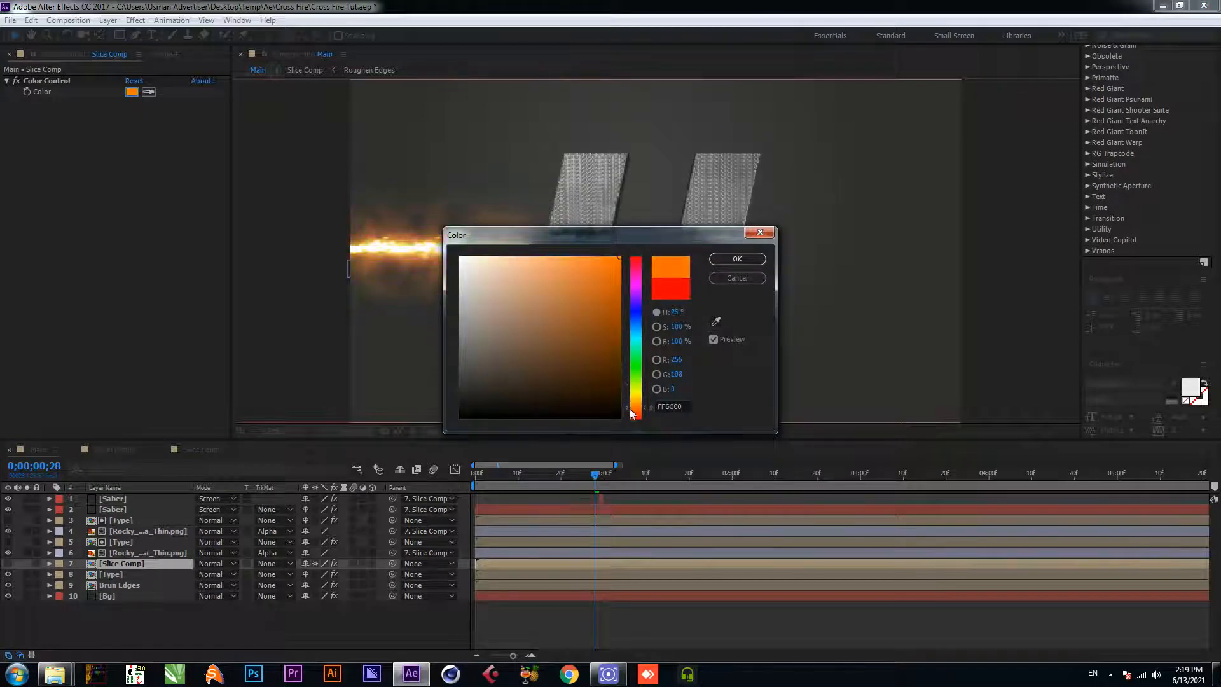
{"action": "left_click", "coordinate": [736, 259]}
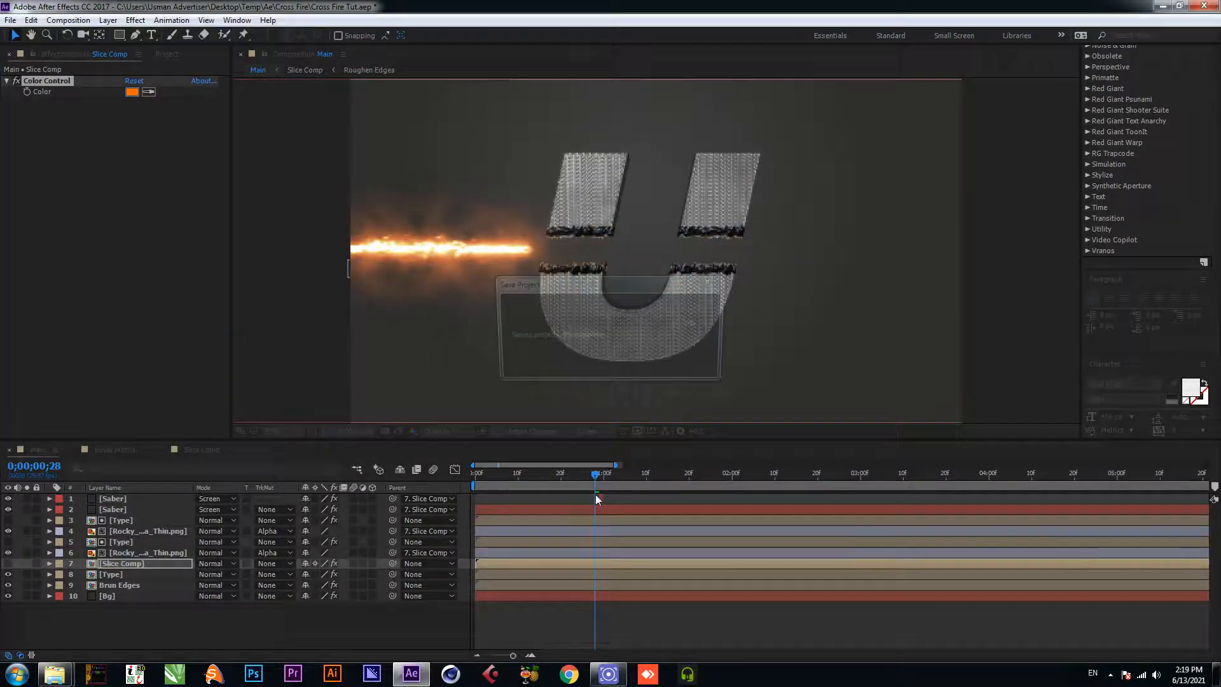
Step: Preview the slice animation from the first frame, scrub to 0;00;00;03 and select the rocky edge image on layer 6
{"action": "left_click_drag", "start_coordinate": [586, 474], "coordinate": [440, 483]}
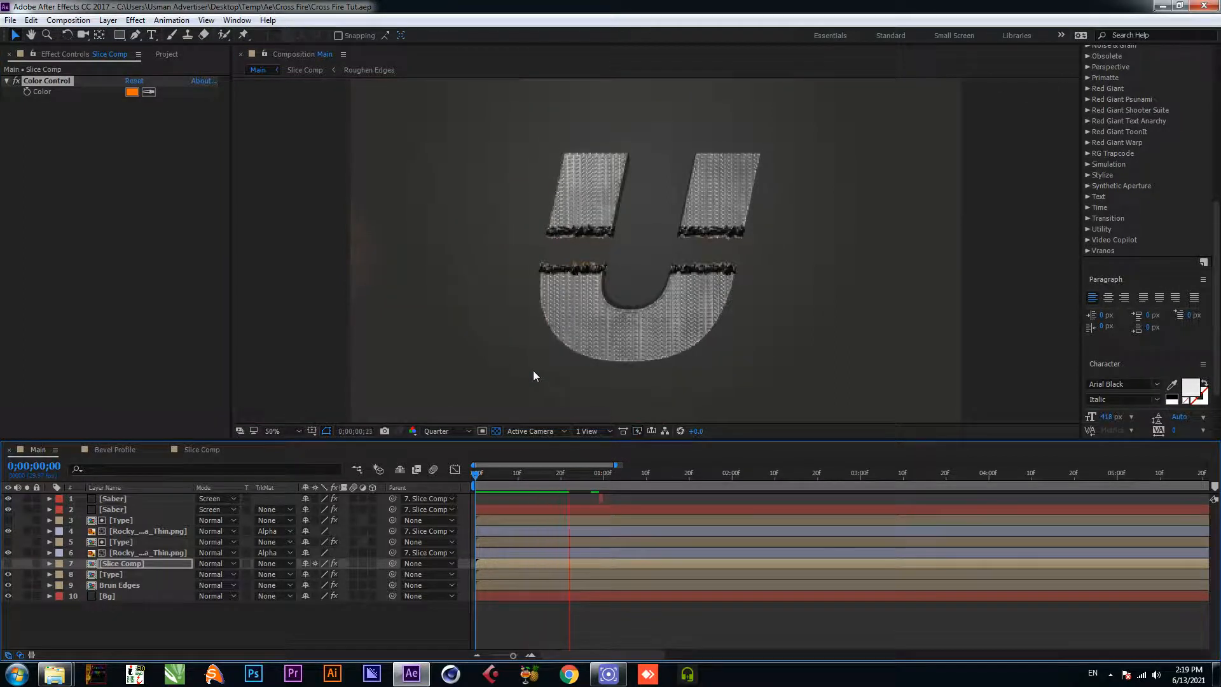
{"action": "left_click_drag", "start_coordinate": [596, 471], "coordinate": [488, 482]}
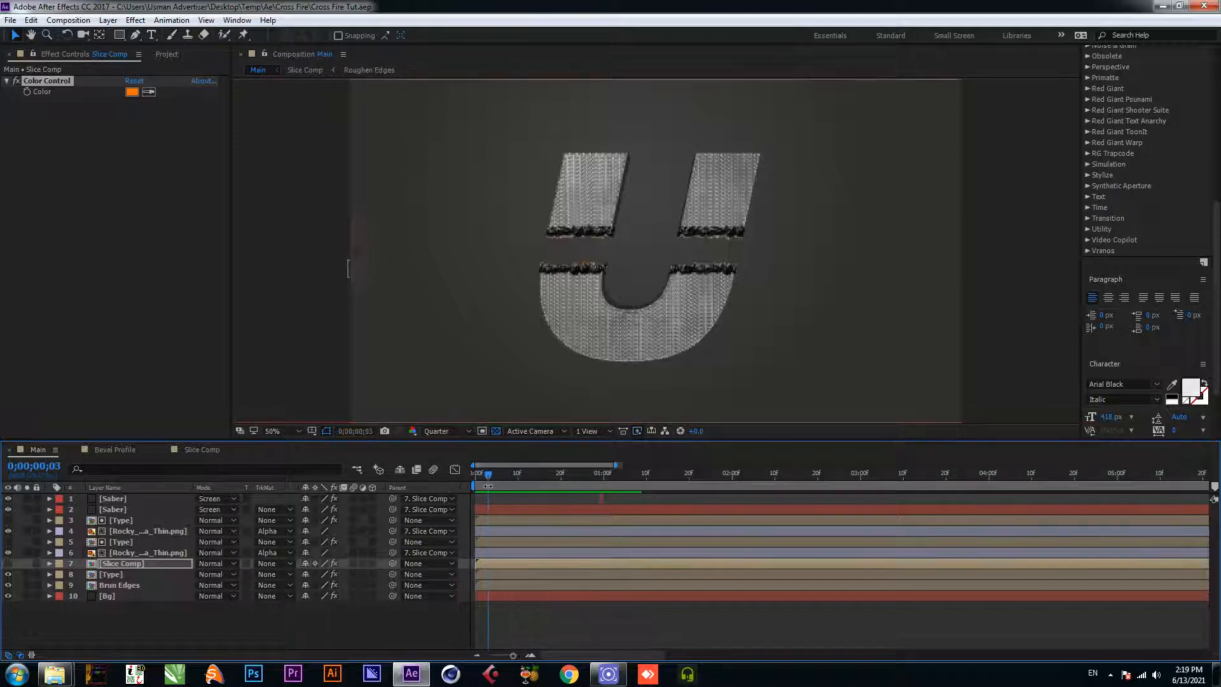
{"action": "left_click", "coordinate": [136, 554]}
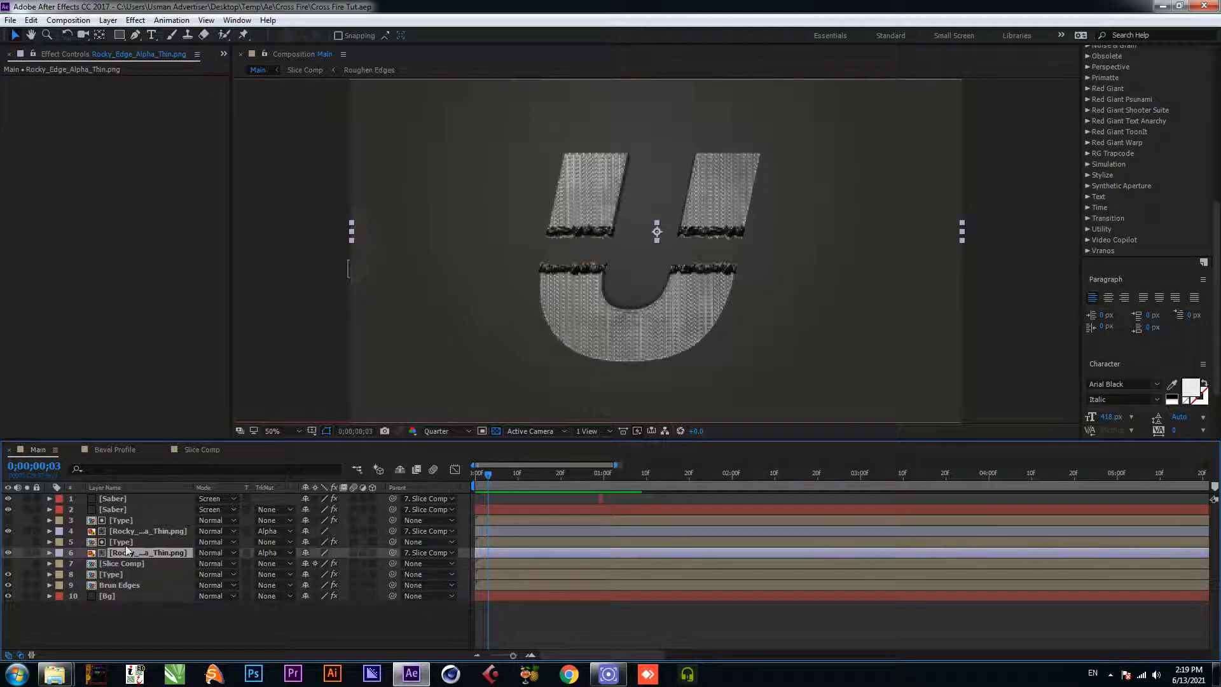
Step: Try delaying layers 3 to 6 to start near one second, check an earlier frame and undo the shift
{"action": "left_click", "coordinate": [124, 520], "text": "shift"}
{"action": "left_click_drag", "start_coordinate": [501, 521], "coordinate": [567, 523]}
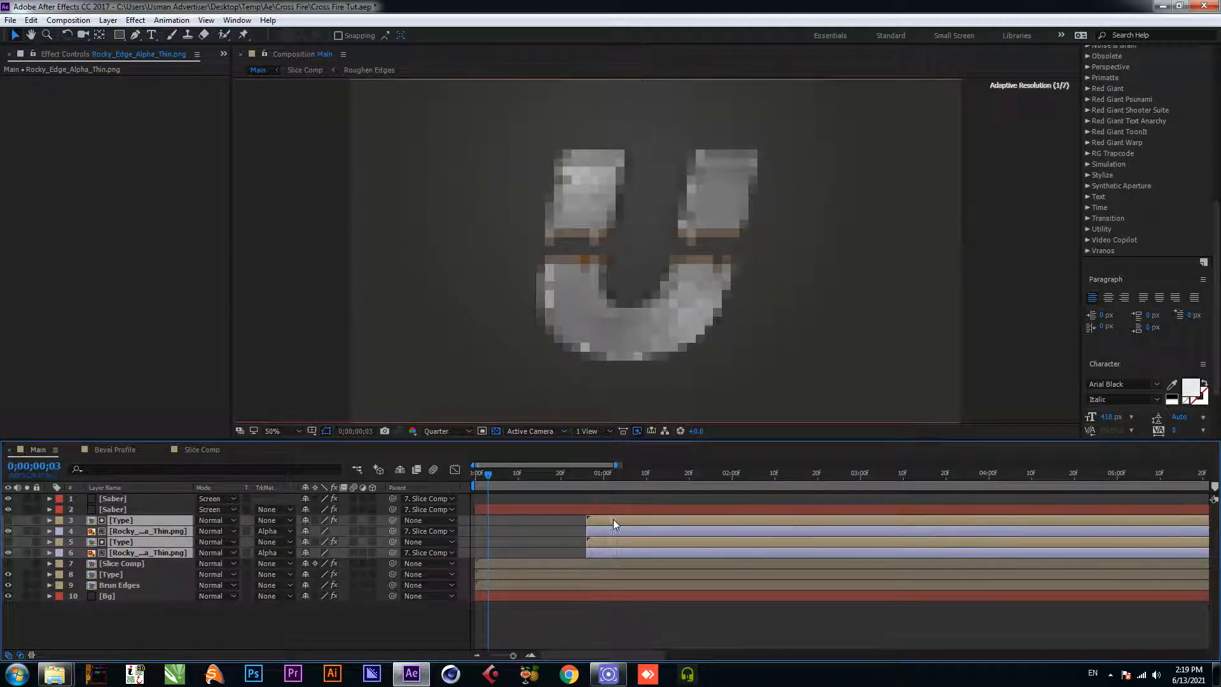
{"action": "left_click_drag", "start_coordinate": [590, 473], "coordinate": [565, 475]}
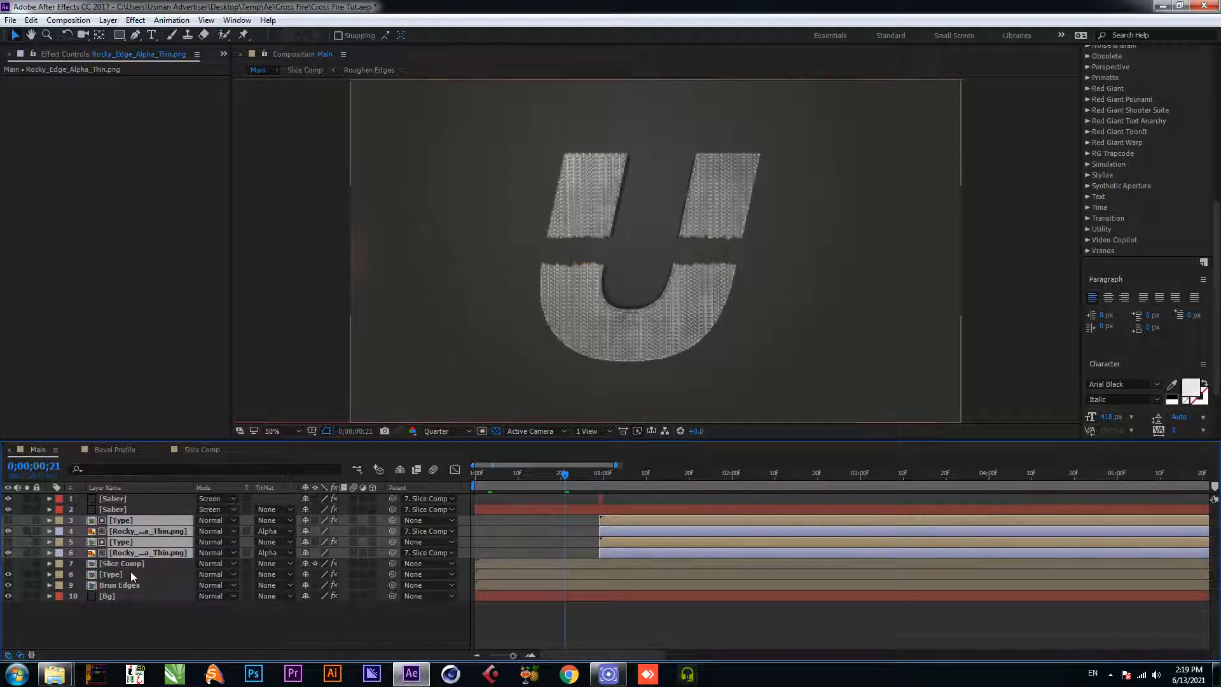
{"action": "key", "text": "ctrl+z"}
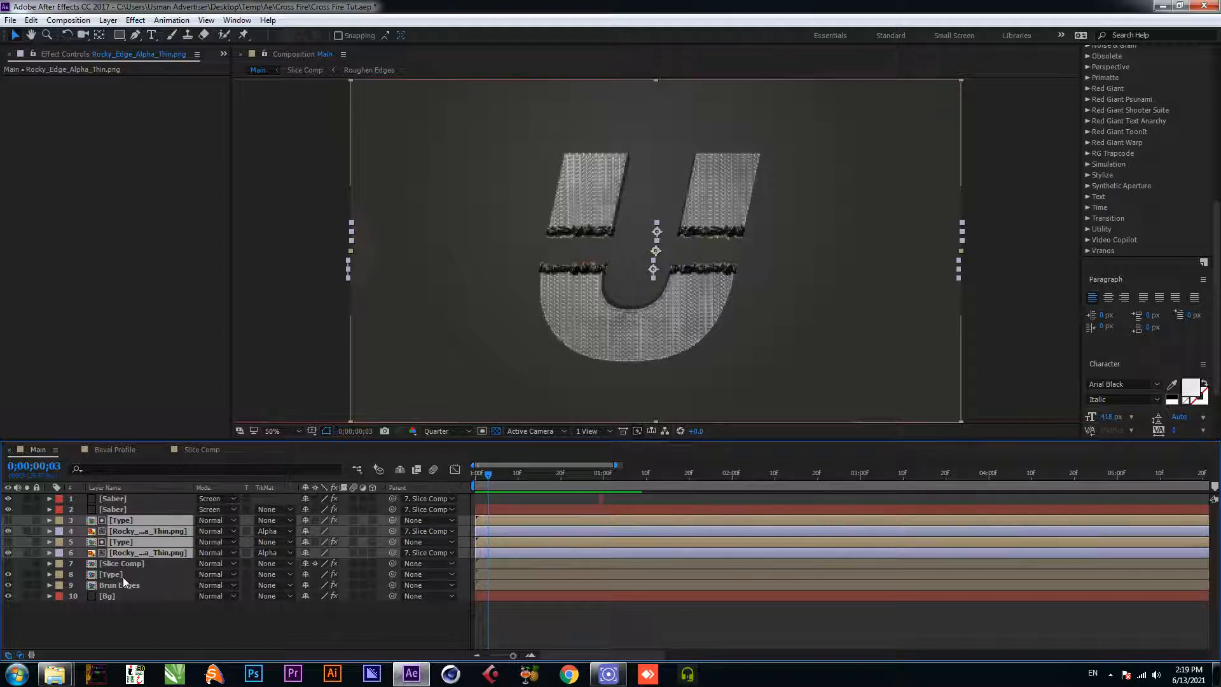
Step: Delay layers 3 to 6, Brun Edges and Slice Comp to start at 0;00;00;28, leaving the Type layer 8 in place
{"action": "left_click", "coordinate": [126, 582], "text": "ctrl"}
{"action": "left_click", "coordinate": [122, 574], "text": "ctrl"}
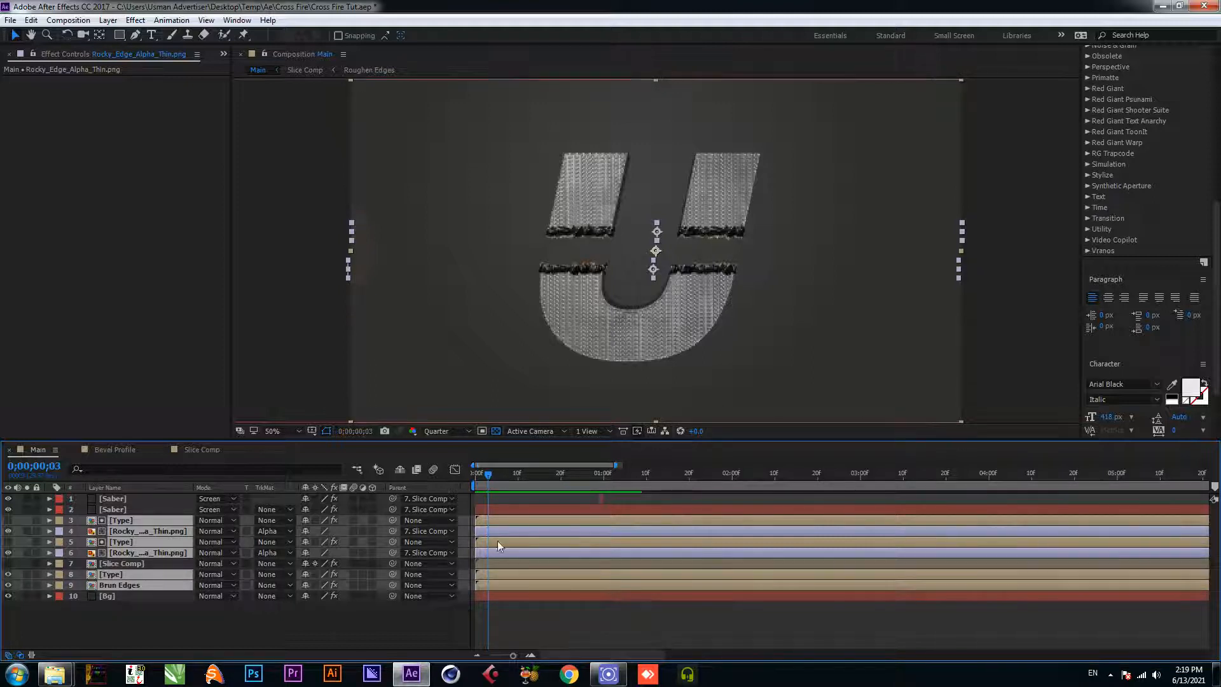
{"action": "left_click_drag", "start_coordinate": [499, 524], "coordinate": [619, 522]}
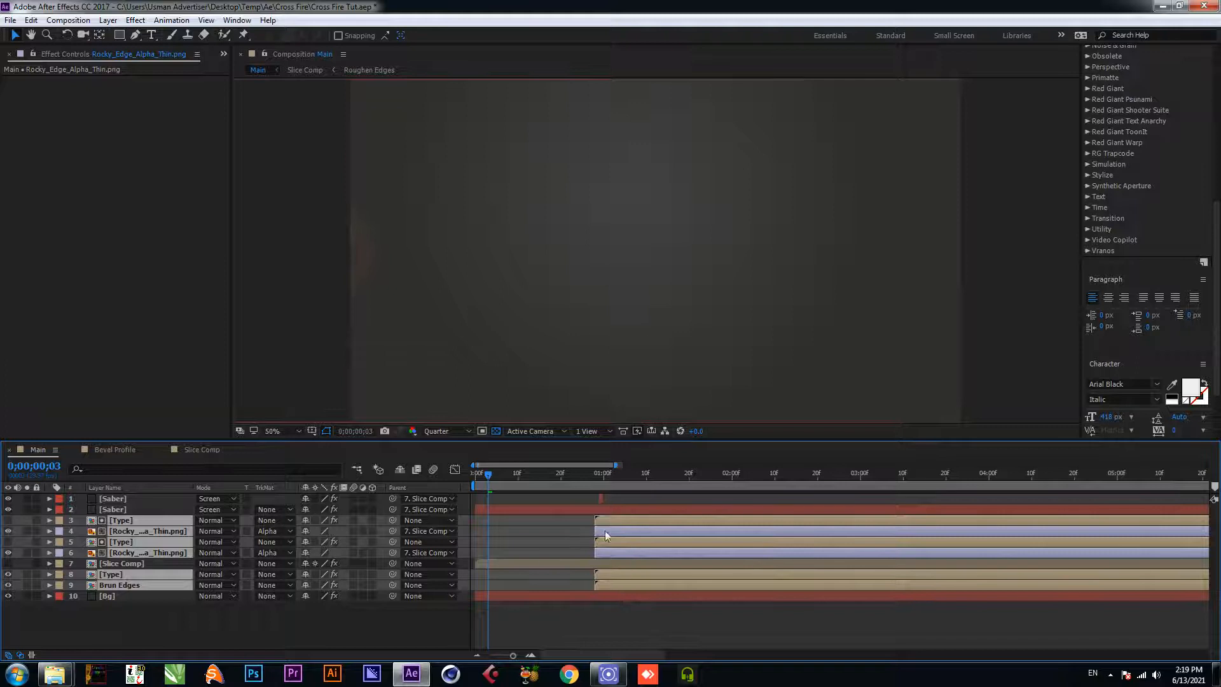
{"action": "key", "text": "ctrl+z"}
{"action": "left_click", "coordinate": [148, 575], "text": "ctrl"}
{"action": "left_click_drag", "start_coordinate": [541, 521], "coordinate": [658, 518]}
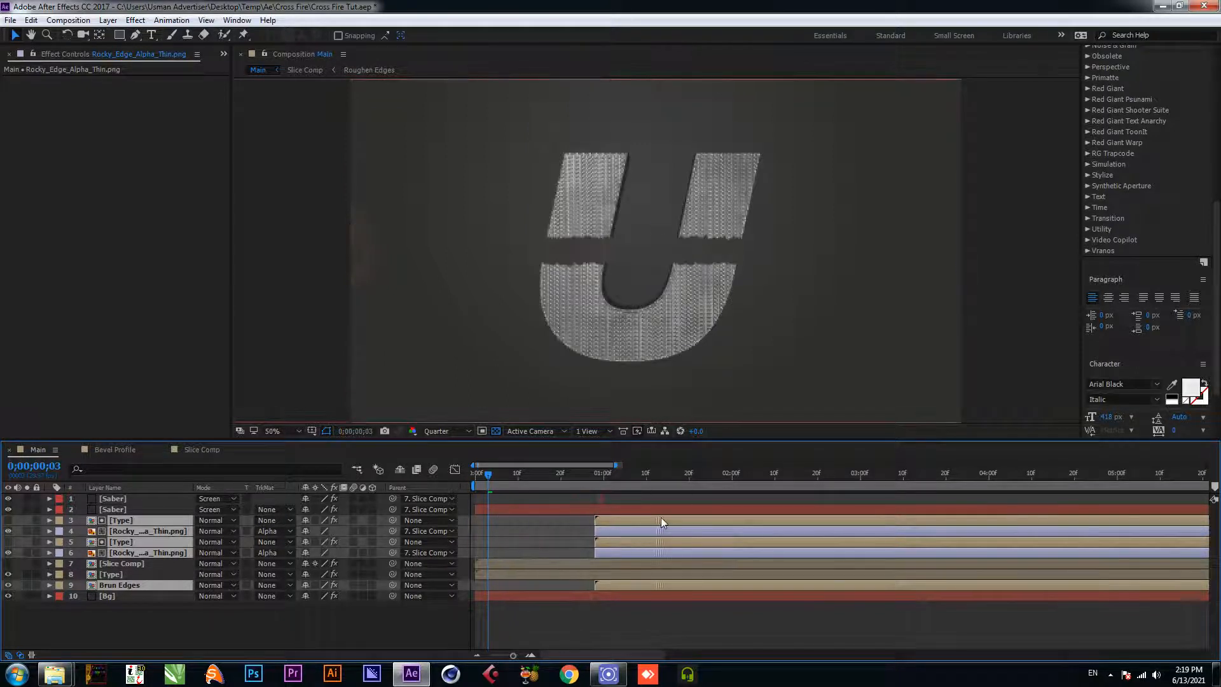
{"action": "left_click", "coordinate": [144, 562]}
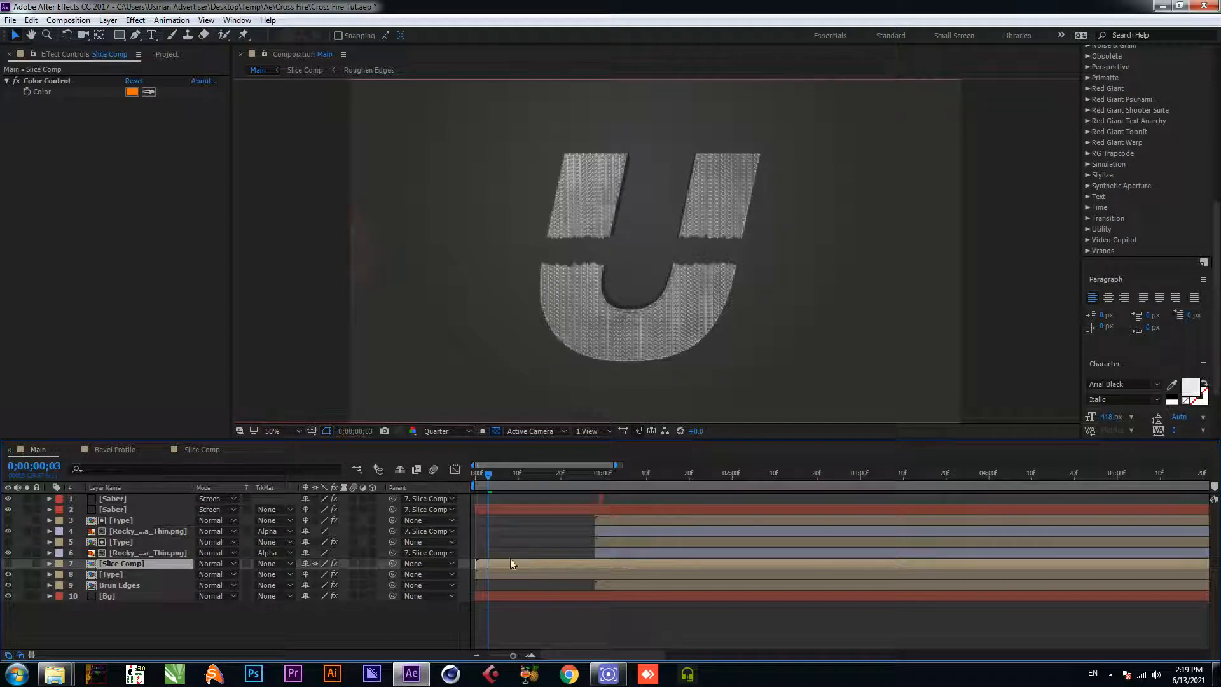
{"action": "left_click_drag", "start_coordinate": [513, 563], "coordinate": [605, 563]}
Step: Preview the slice with the delayed layers and scrub to 0;00;00;28
{"action": "key", "text": "space"}
{"action": "left_click_drag", "start_coordinate": [542, 481], "coordinate": [594, 479]}
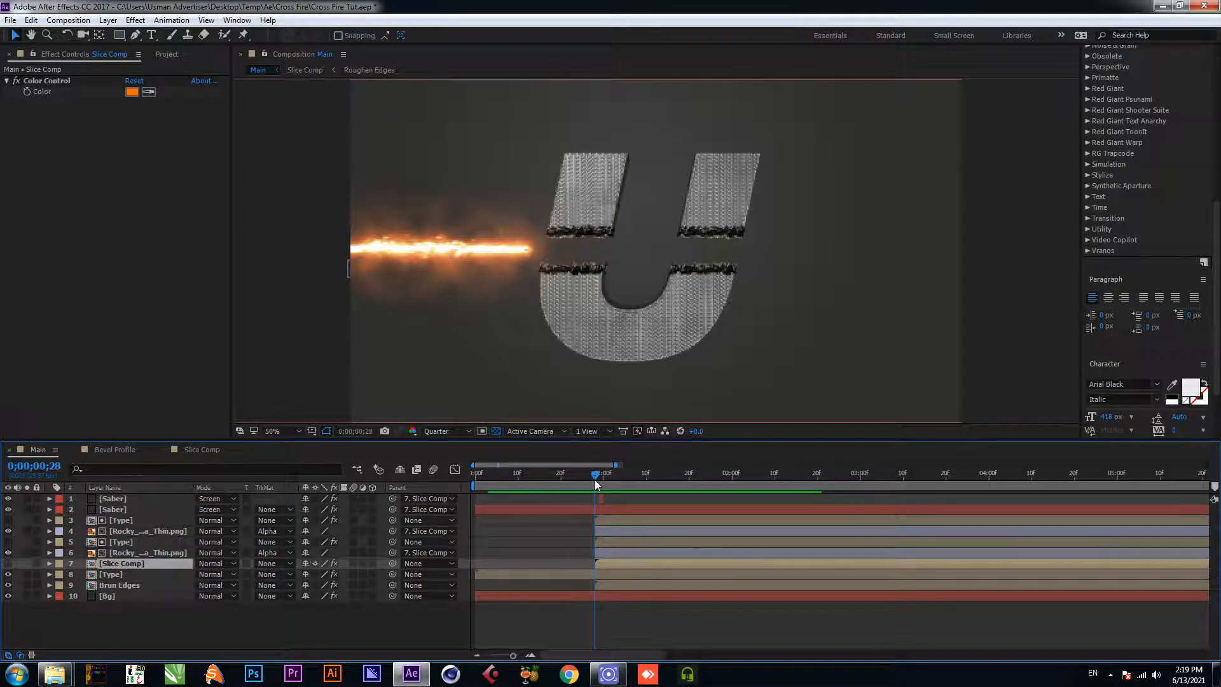
{"action": "left_click", "coordinate": [247, 619]}
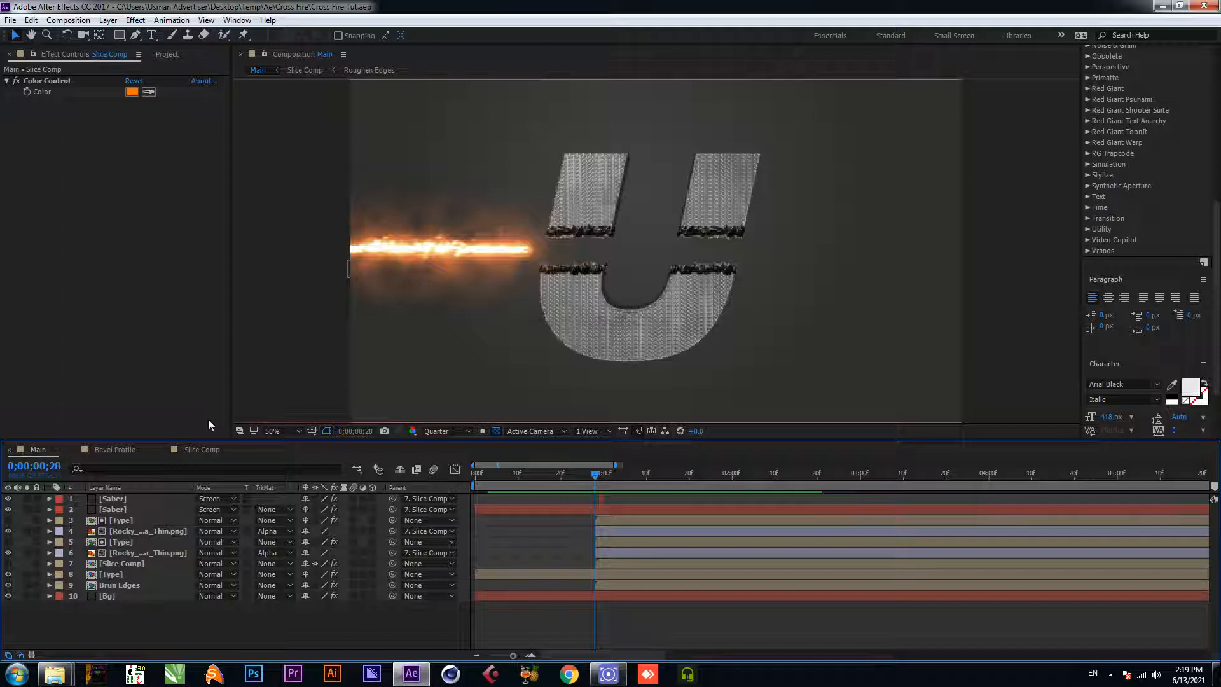
Step: In the Bevel Profile composition, create a dark gray solid 1920 px wide and 150 px high
{"action": "left_click", "coordinate": [113, 449]}
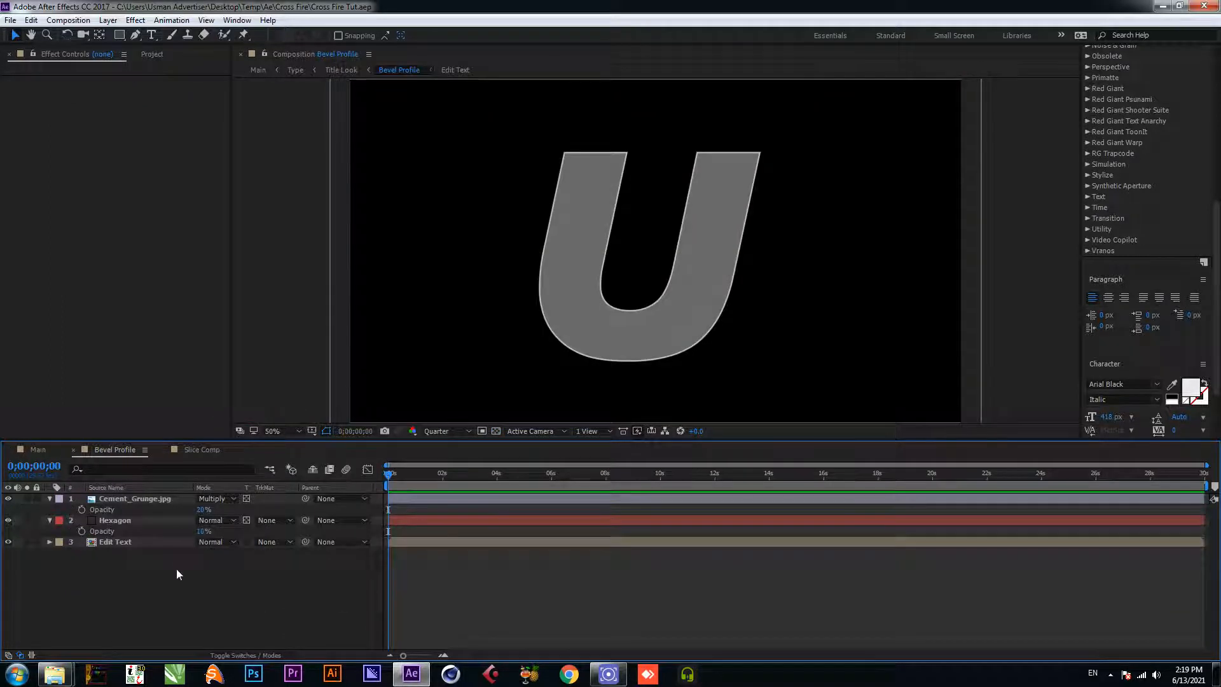
{"action": "right_click", "coordinate": [148, 589]}
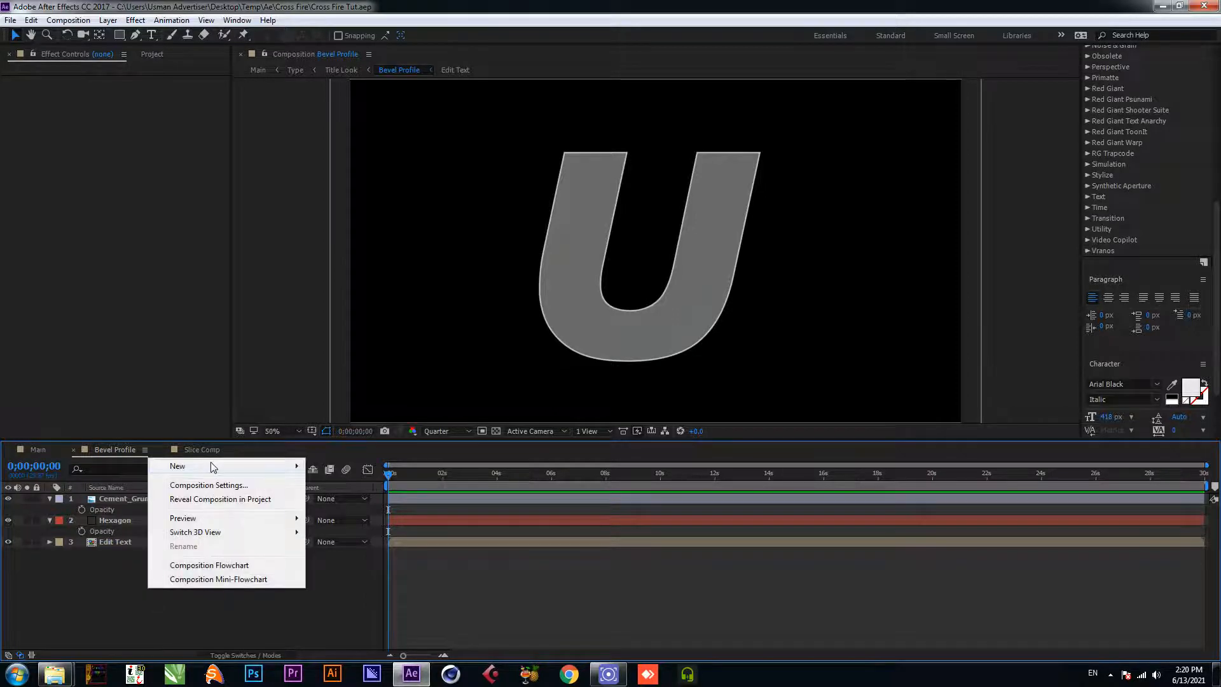
{"action": "mouse_move", "coordinate": [231, 466]}
{"action": "left_click", "coordinate": [373, 502]}
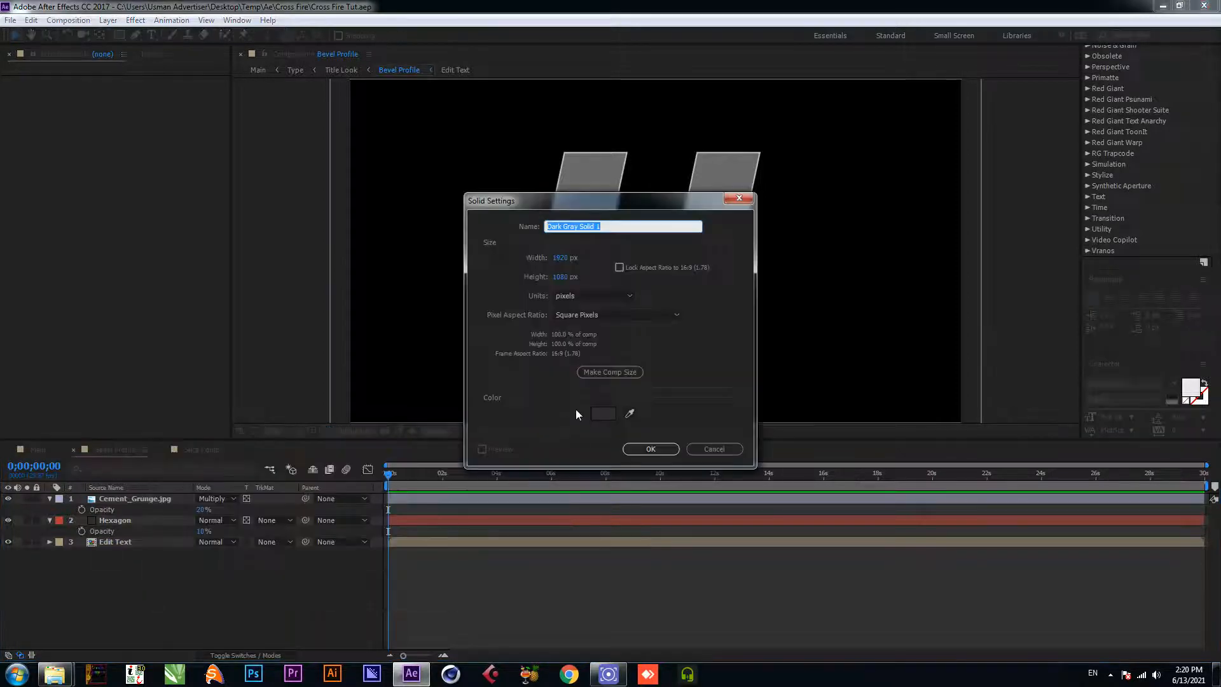
{"action": "left_click", "coordinate": [562, 276]}
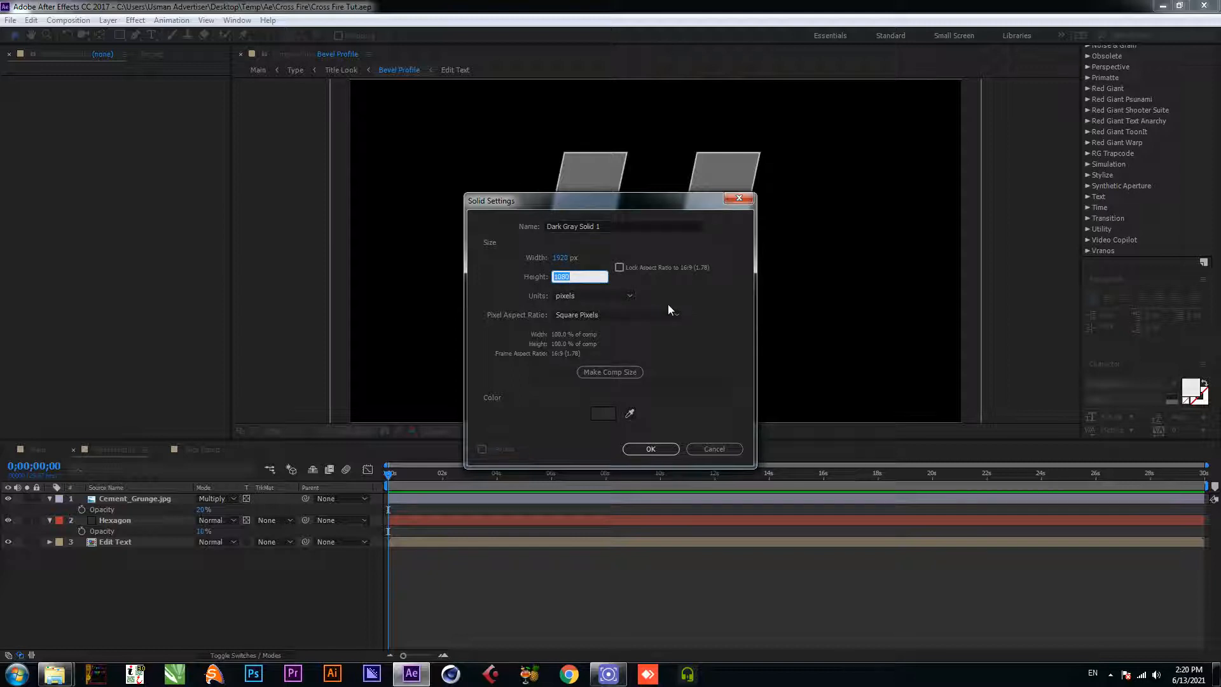
{"action": "type", "text": "150"}
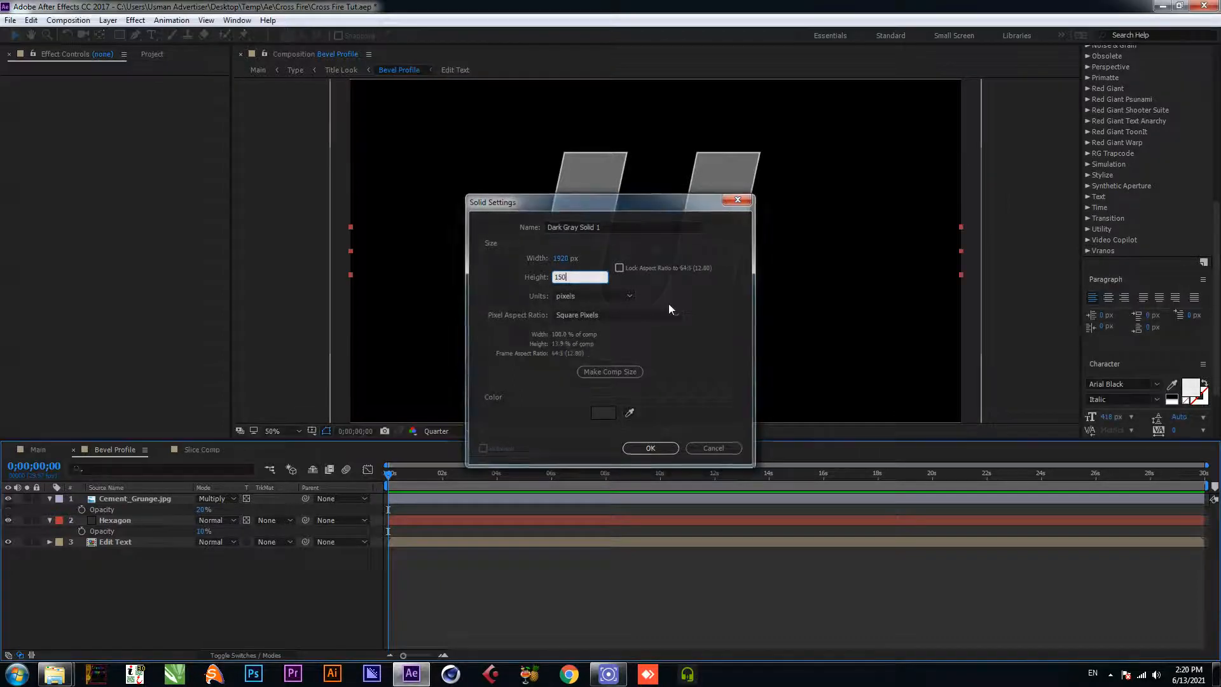
{"action": "key", "text": "Return"}
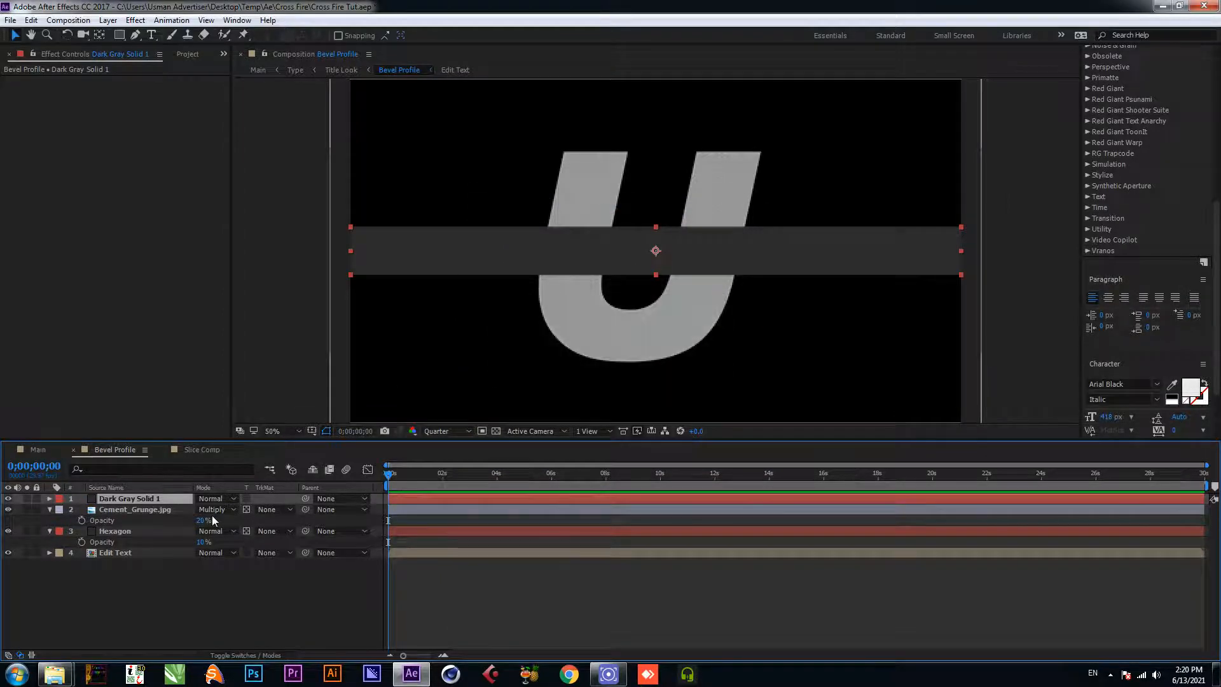
Step: Apply the Fractal Noise effect to the dark gray solid and save the project
{"action": "key", "text": "ctrl+space"}
{"action": "type", "text": "fracta"}
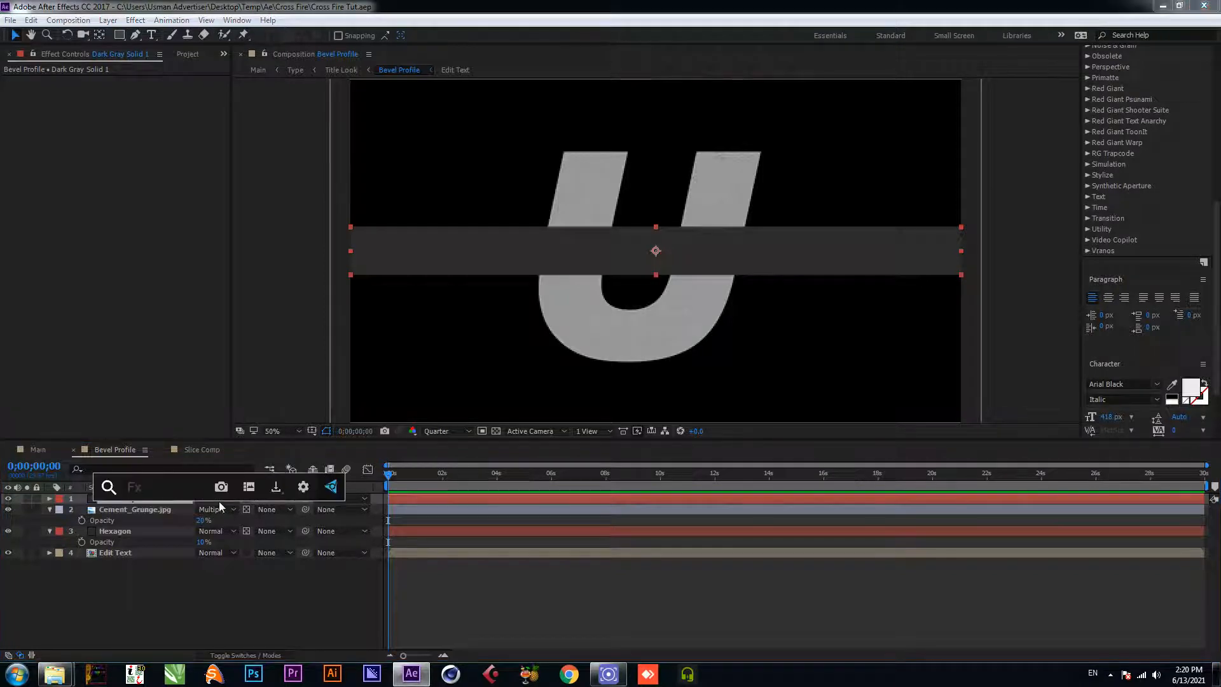
{"action": "type", "text": "l noi"}
{"action": "left_click", "coordinate": [185, 523]}
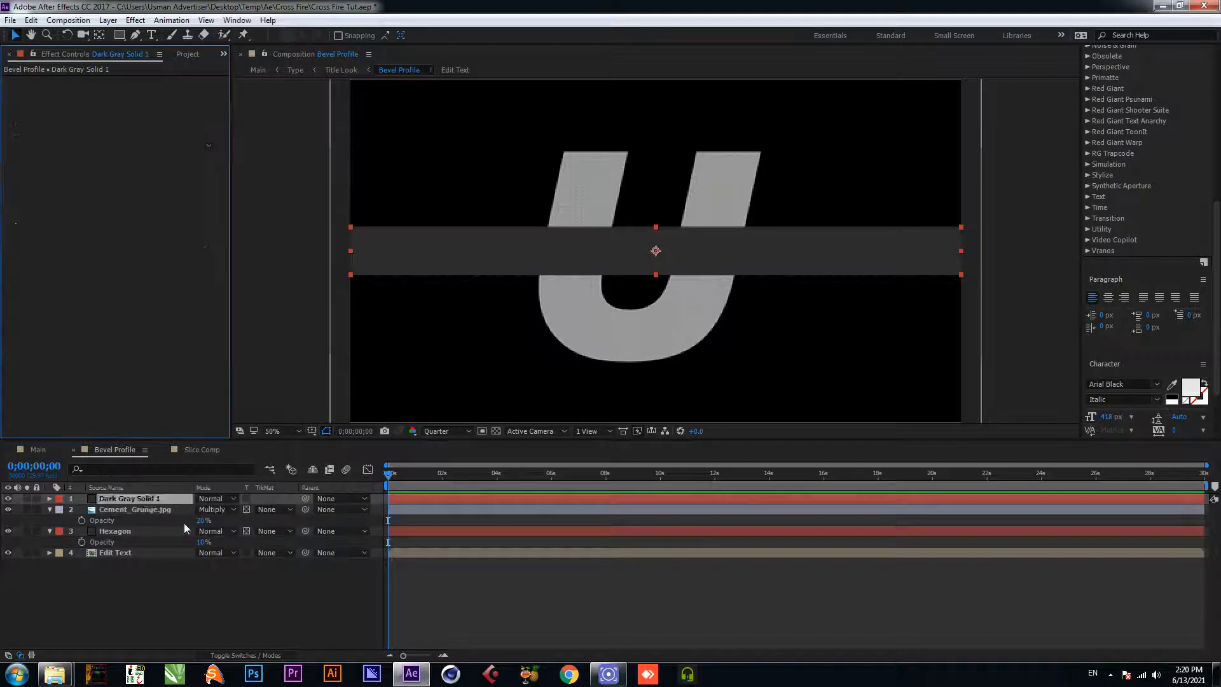
{"action": "key", "text": "ctrl+s"}
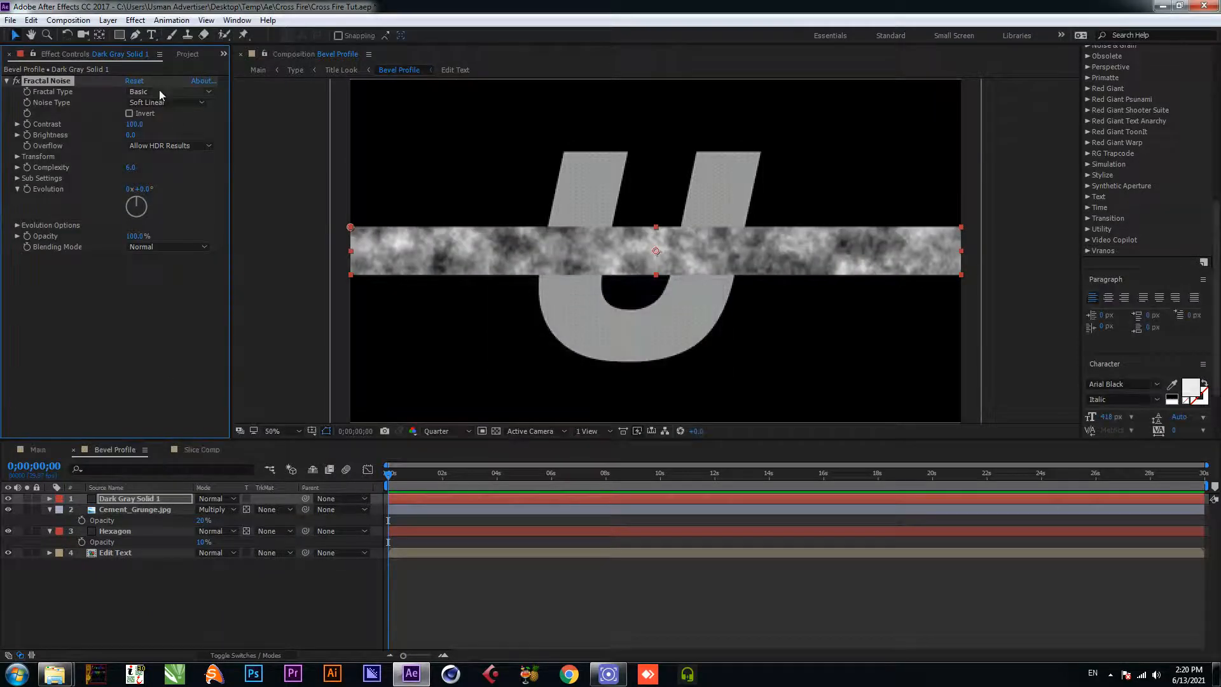
Step: Set the Fractal Noise type to Dynamic with Invert on, save, and set the solid's blending mode to Darken
{"action": "left_click", "coordinate": [159, 90]}
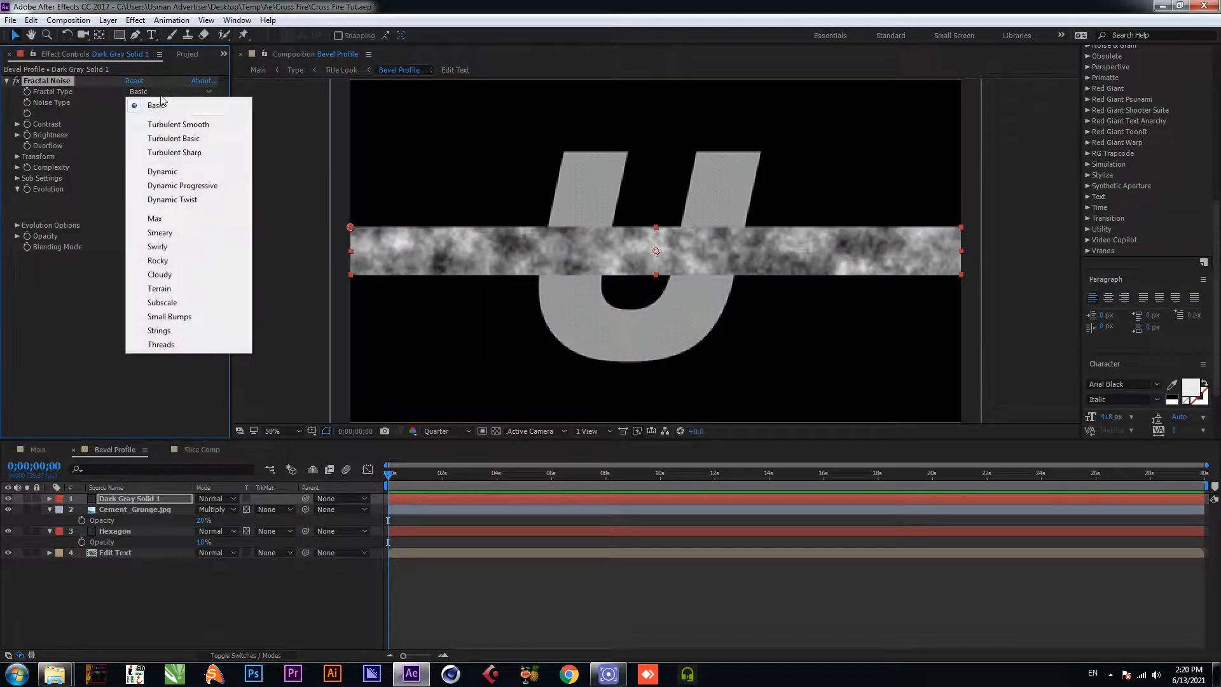
{"action": "left_click", "coordinate": [163, 171]}
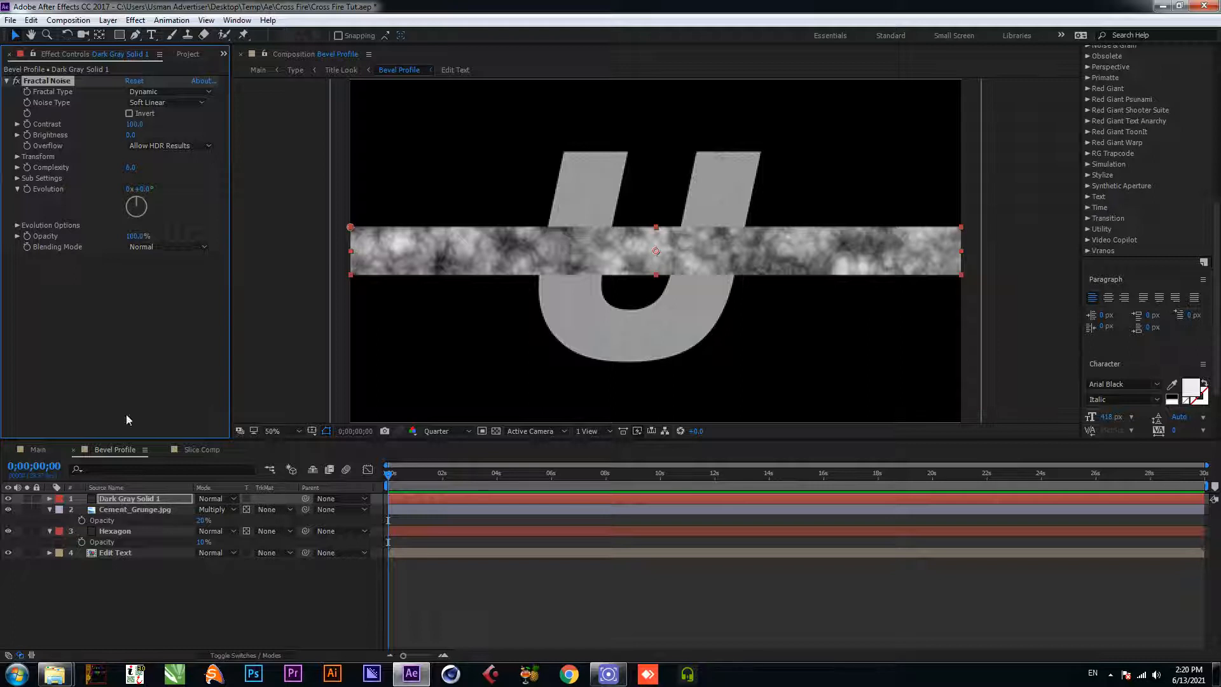
{"action": "left_click", "coordinate": [130, 113]}
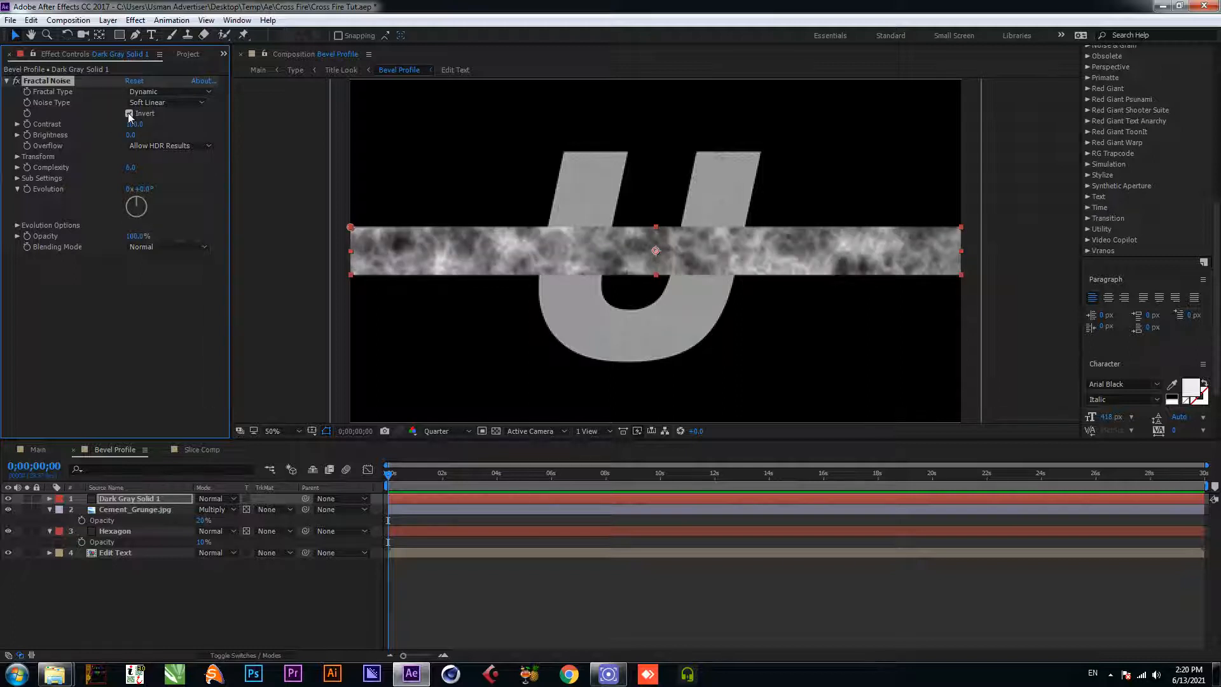
{"action": "key", "text": "ctrl+s"}
{"action": "left_click", "coordinate": [210, 499]}
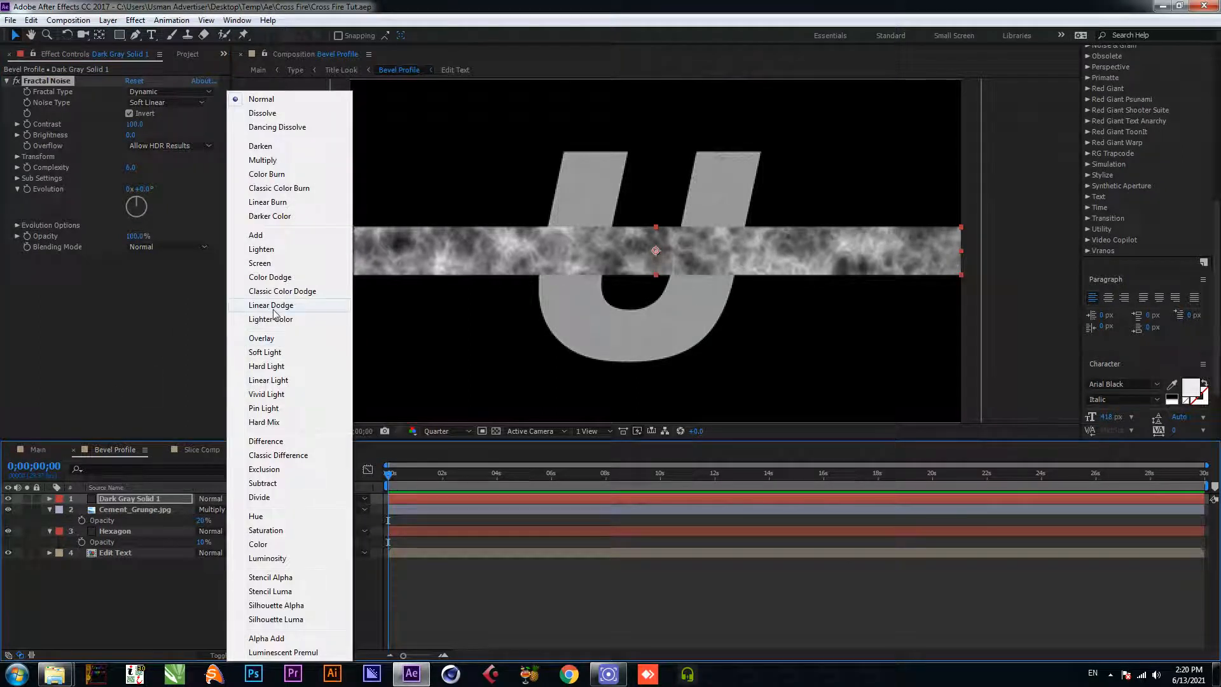
{"action": "left_click", "coordinate": [294, 145]}
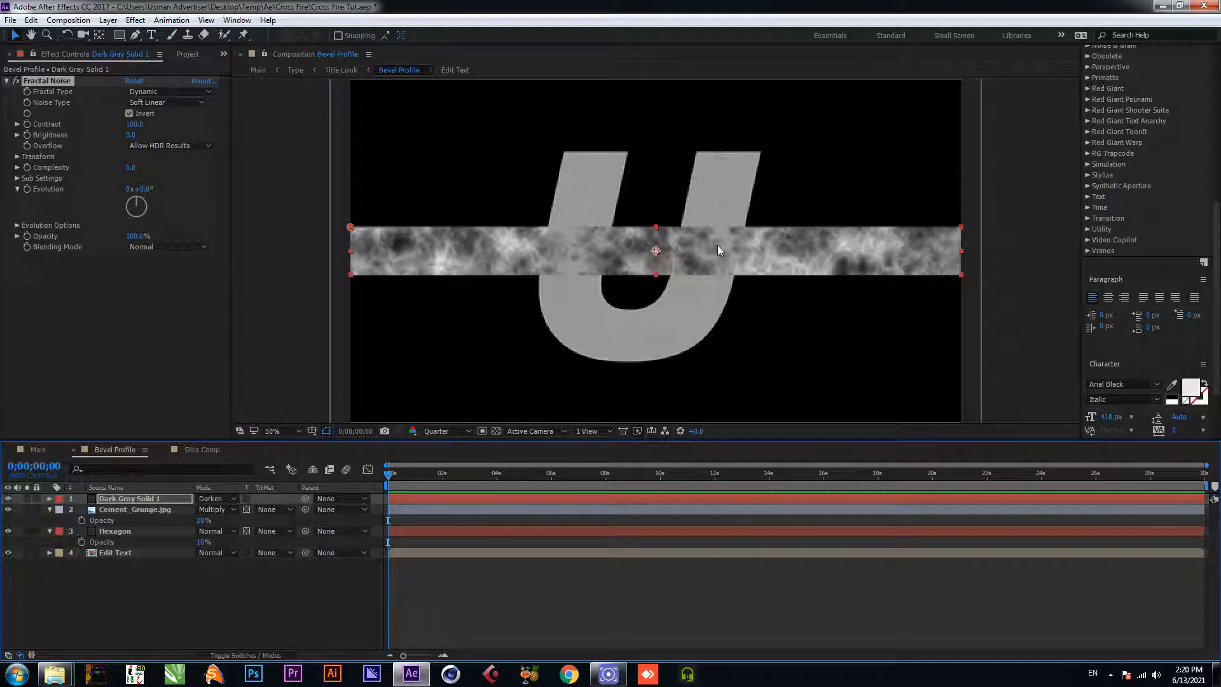
Step: Add a rectangular mask covering the whole dark gray solid and set its feather to 70 pixels
{"action": "left_click", "coordinate": [142, 499]}
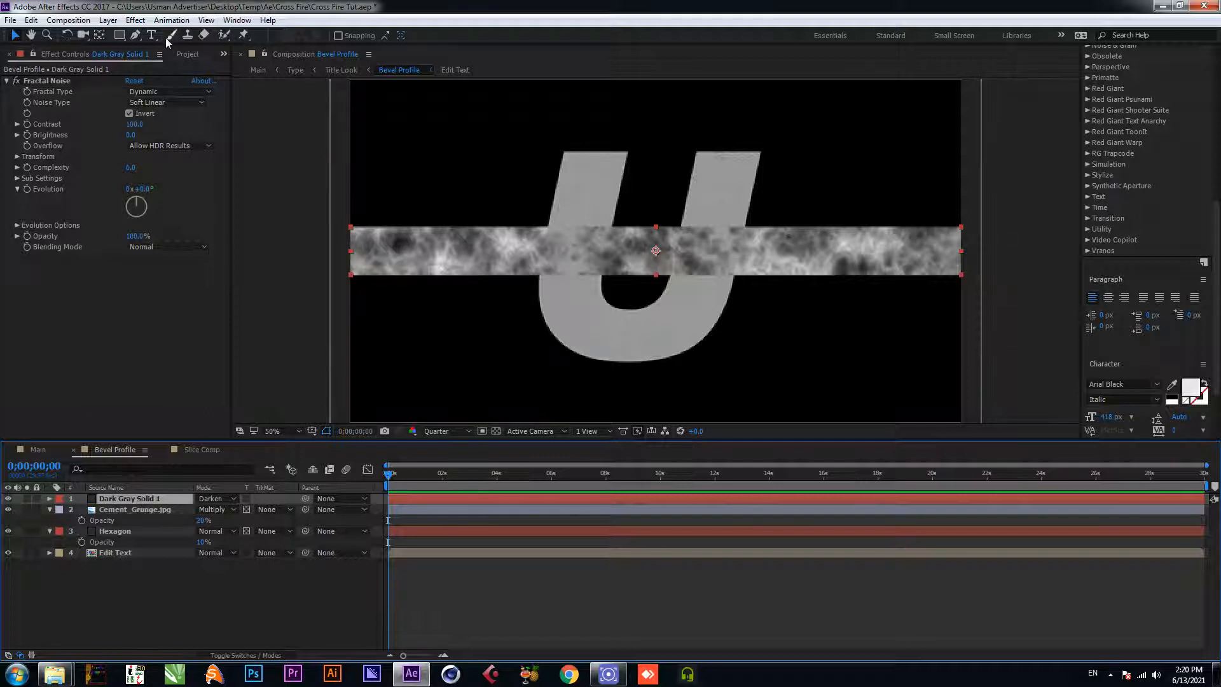
{"action": "left_click", "coordinate": [122, 35]}
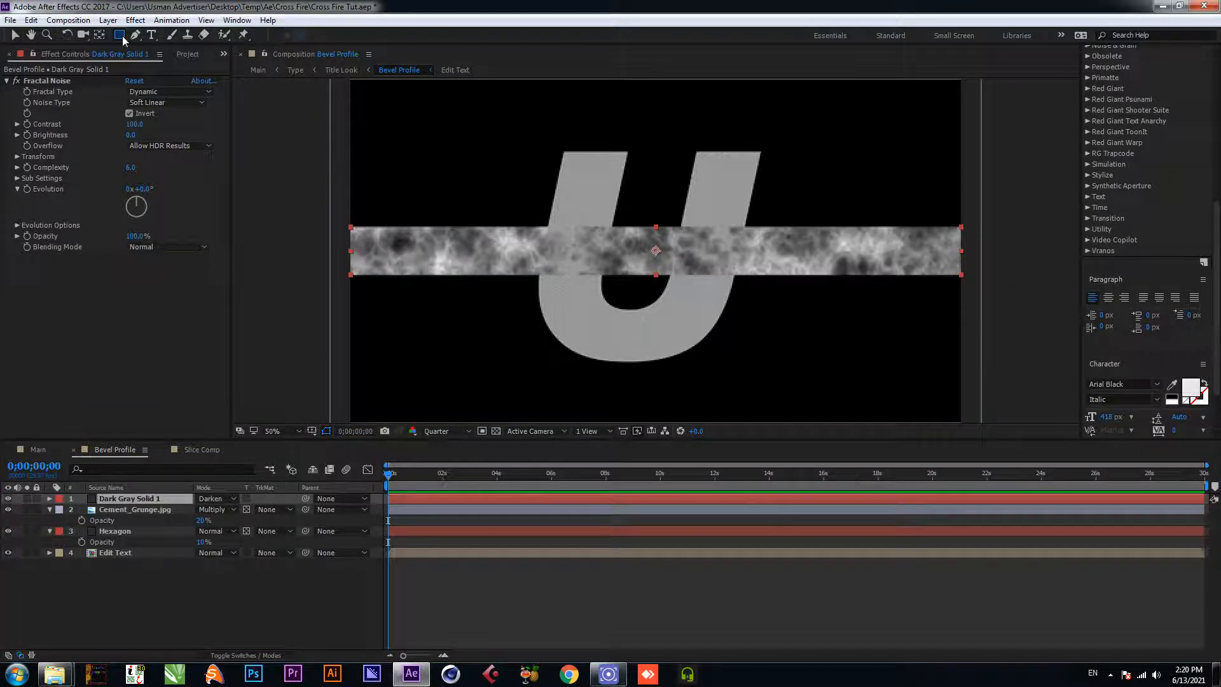
{"action": "double_click", "coordinate": [122, 35]}
{"action": "key", "text": "v"}
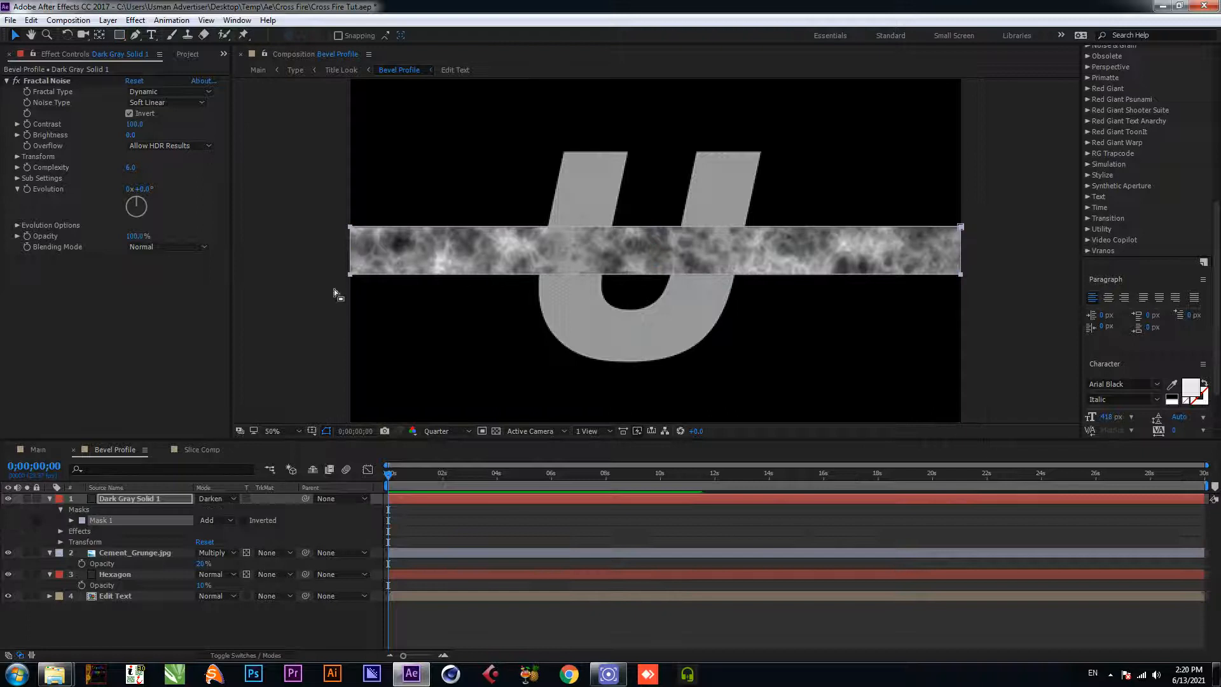
{"action": "left_click", "coordinate": [71, 521]}
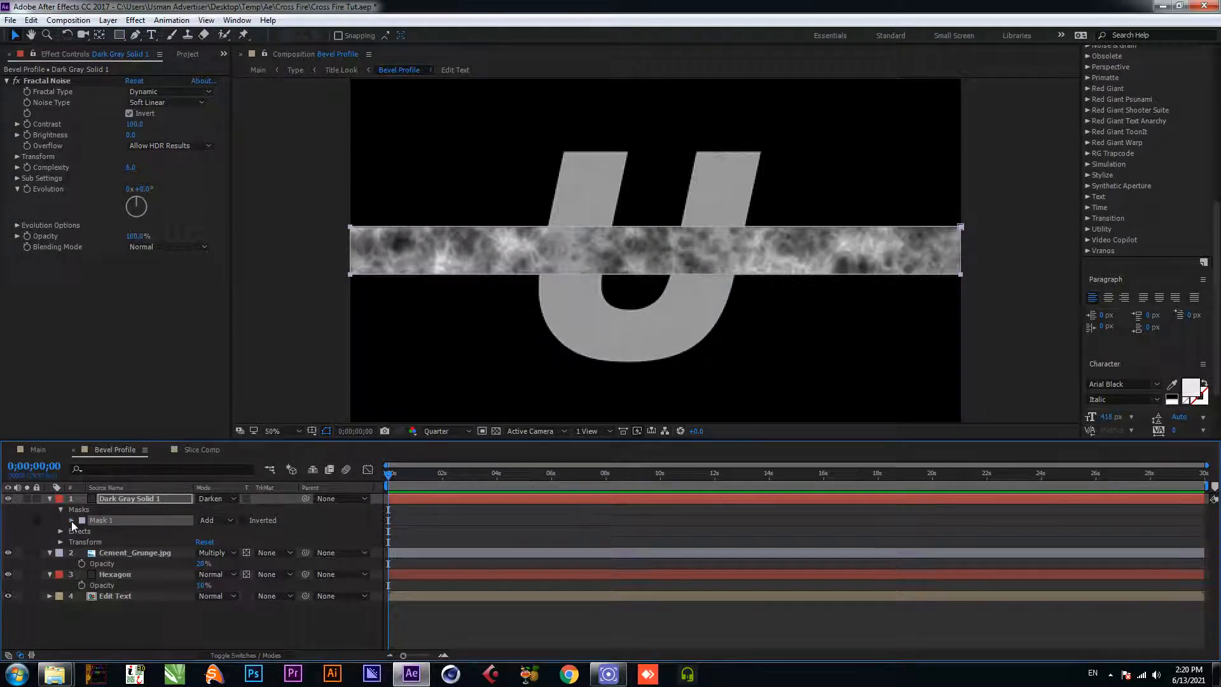
{"action": "left_click", "coordinate": [210, 542]}
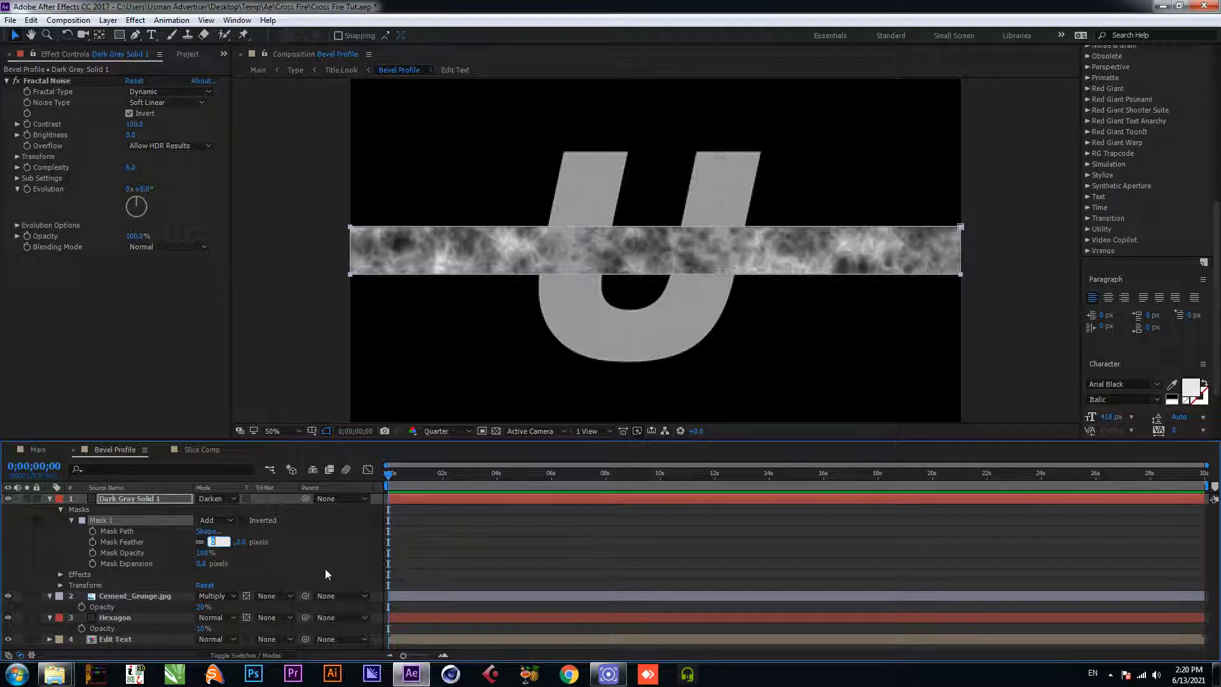
{"action": "type", "text": "70"}
{"action": "key", "text": "Return"}
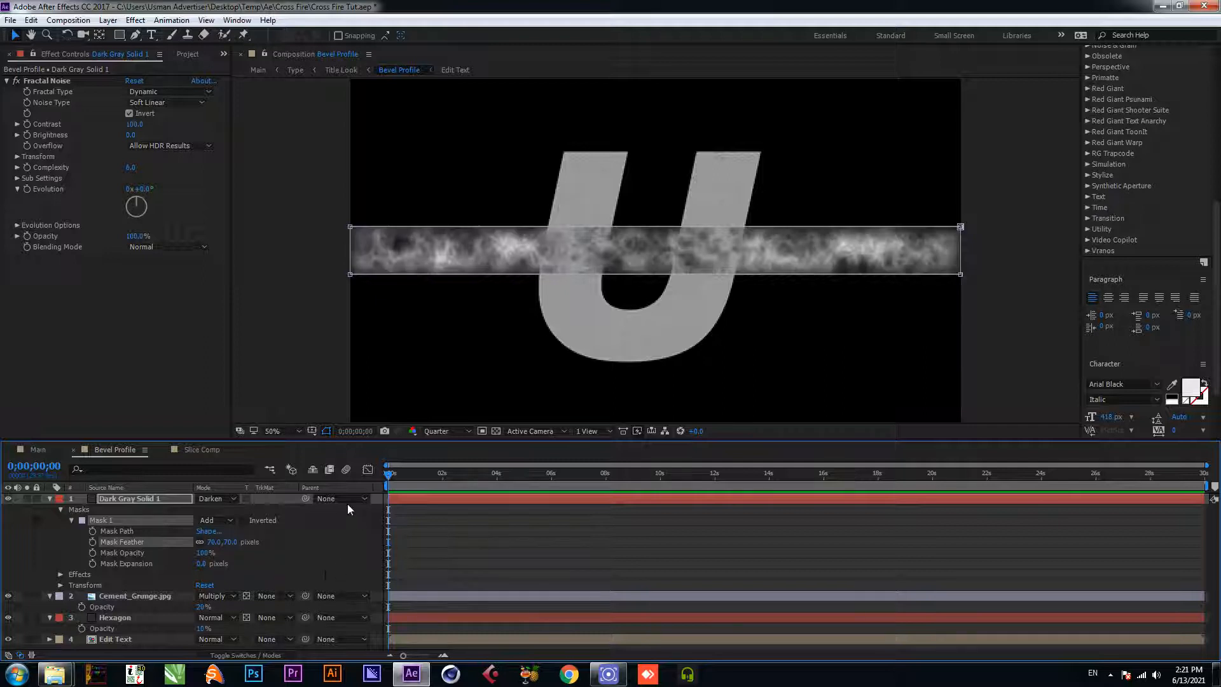
{"action": "left_click", "coordinate": [50, 499]}
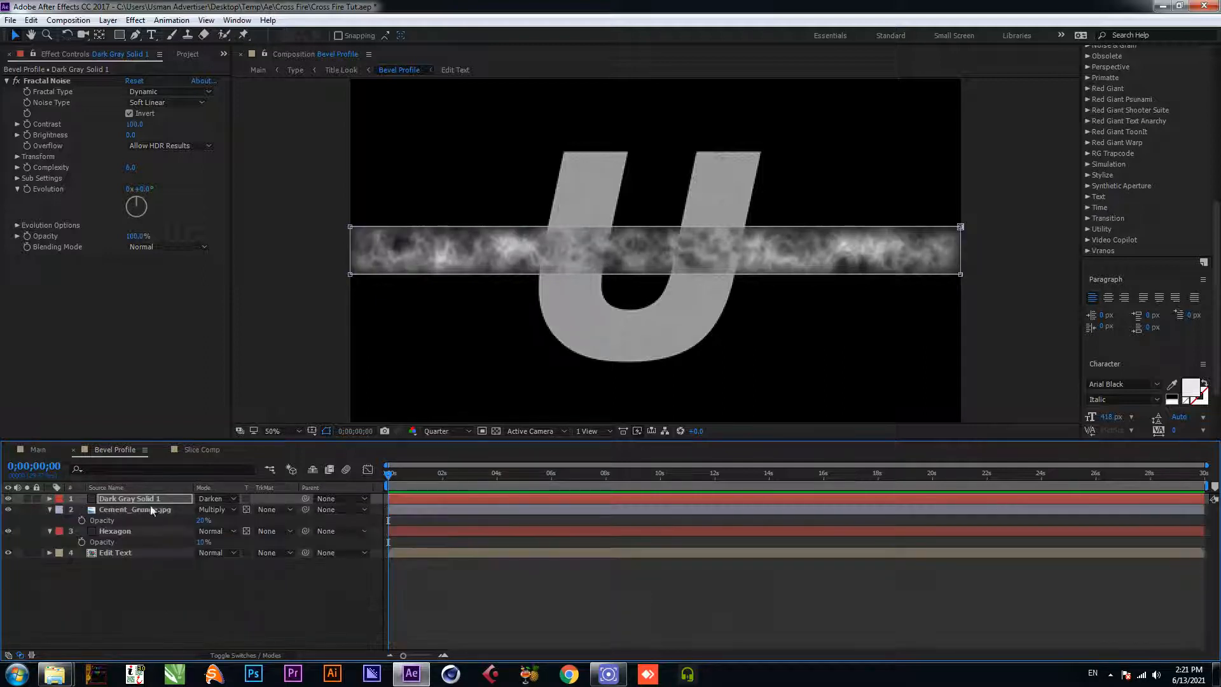
Step: Turn on Preserve Underlying Transparency for the dark gray solid and save the project
{"action": "left_click", "coordinate": [246, 499]}
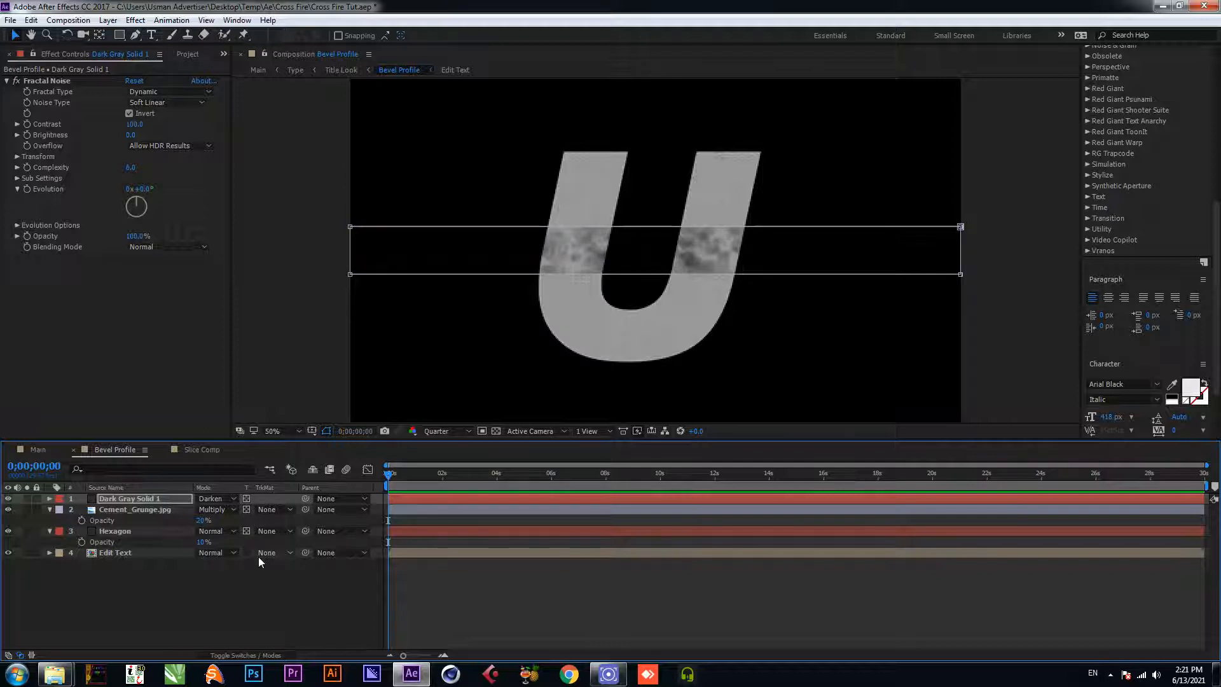
{"action": "left_click", "coordinate": [248, 589]}
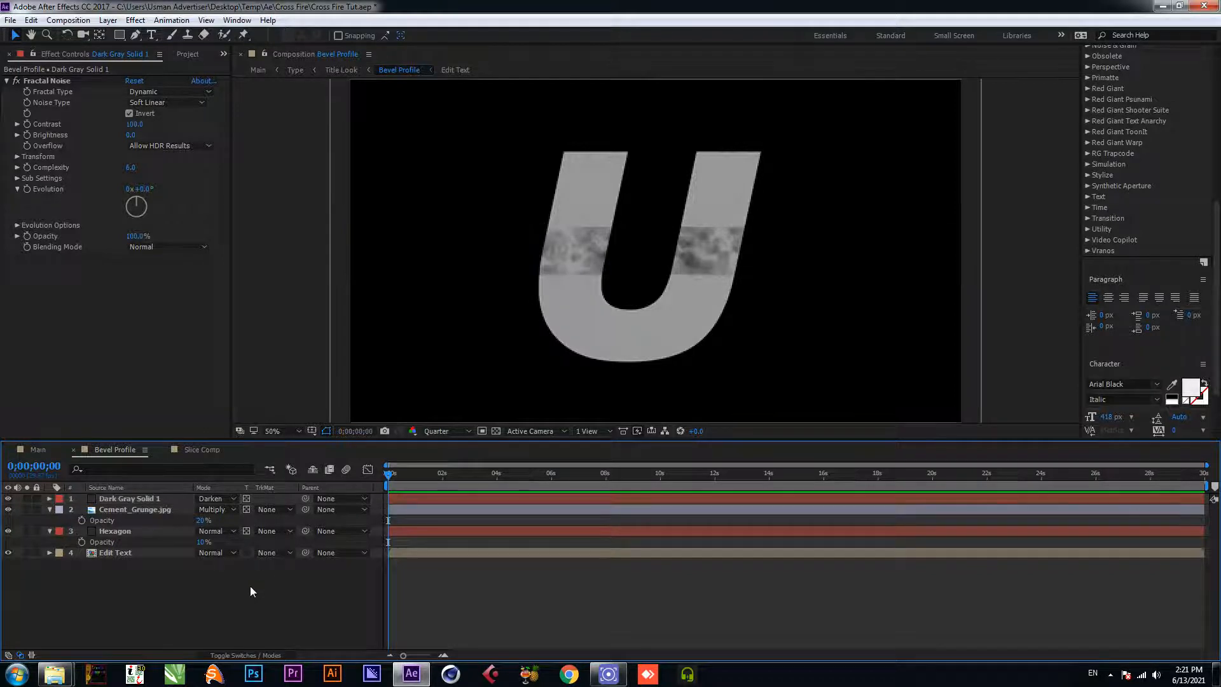
{"action": "key", "text": "ctrl+s"}
Step: Set the solid's Fractal Noise contrast to 45 and brightness to 30
{"action": "left_click", "coordinate": [136, 124]}
{"action": "type", "text": "45"}
{"action": "key", "text": "Return"}
{"action": "left_click", "coordinate": [131, 135]}
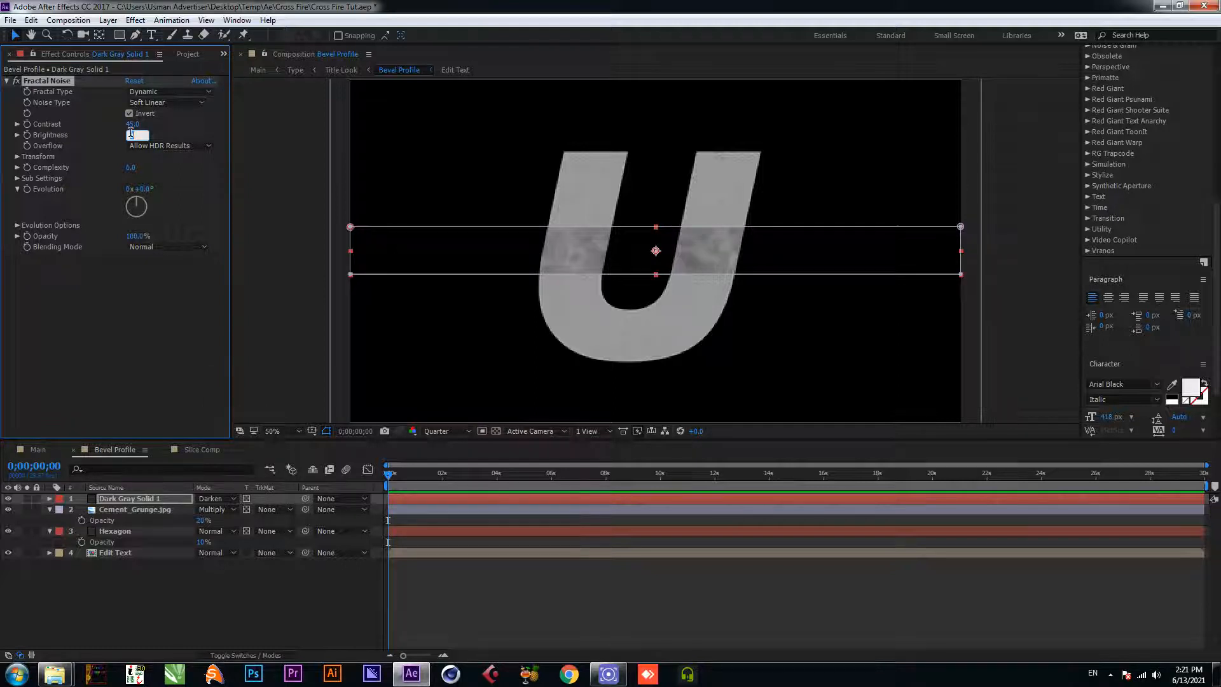
{"action": "type", "text": "30"}
{"action": "key", "text": "Return"}
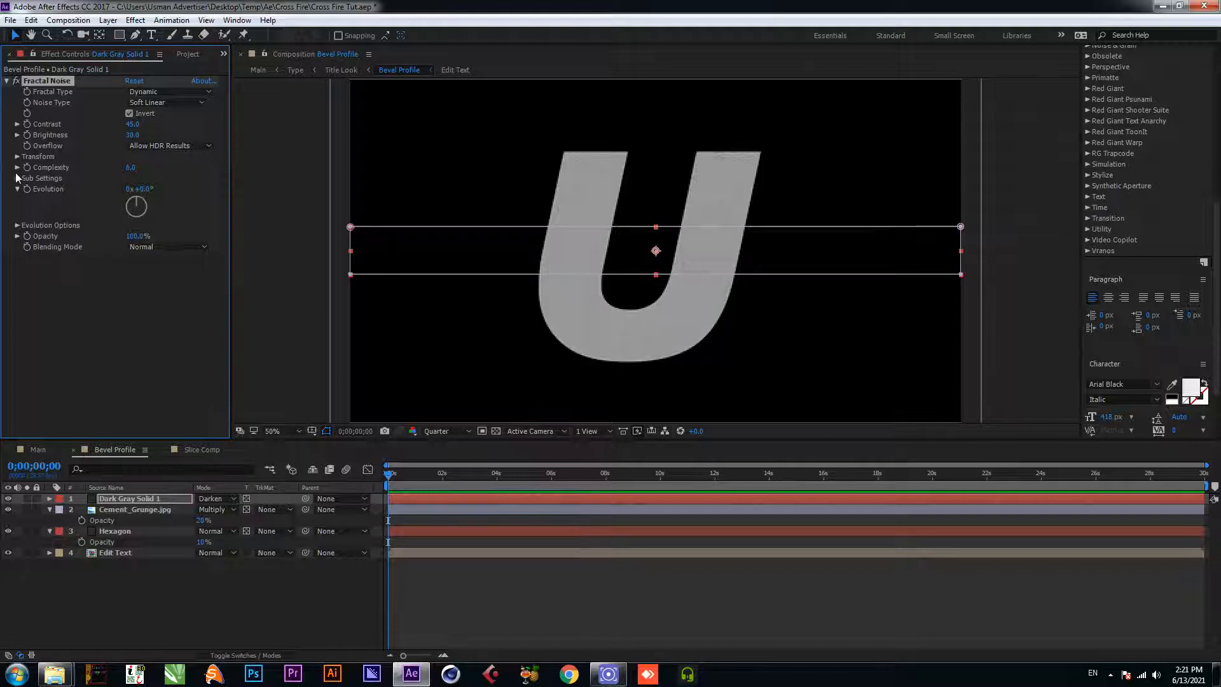
Step: Set the Fractal Noise scale of the dark gray solid to 35 with uniform scaling
{"action": "left_click", "coordinate": [17, 157]}
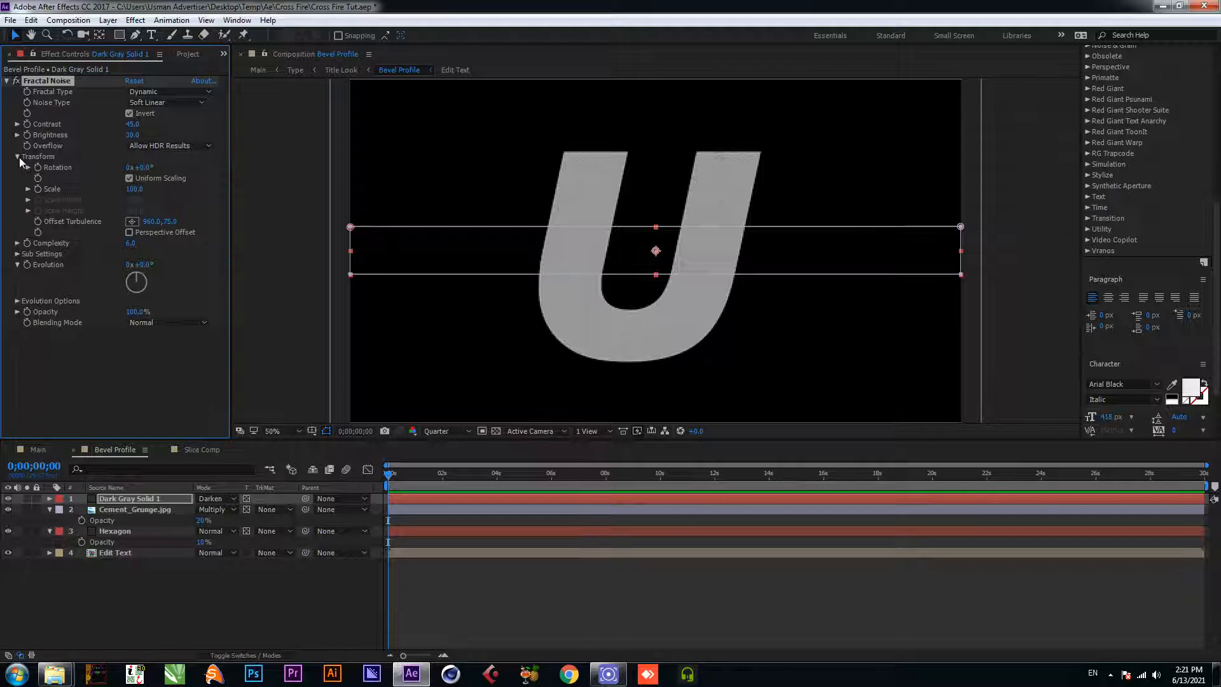
{"action": "left_click", "coordinate": [134, 189]}
{"action": "type", "text": "35"}
{"action": "key", "text": "Return"}
{"action": "scroll", "coordinate": [666, 290], "scroll_direction": "up", "scroll_amount": 1}
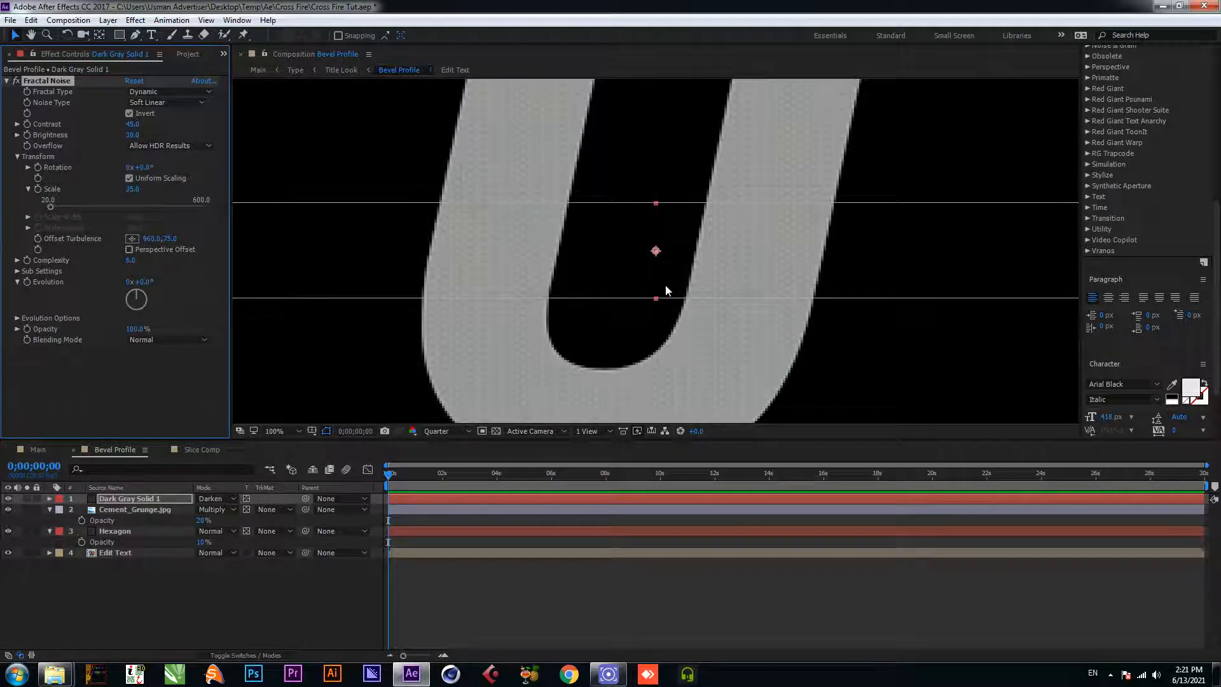
{"action": "scroll", "coordinate": [665, 290], "scroll_direction": "down", "scroll_amount": 1}
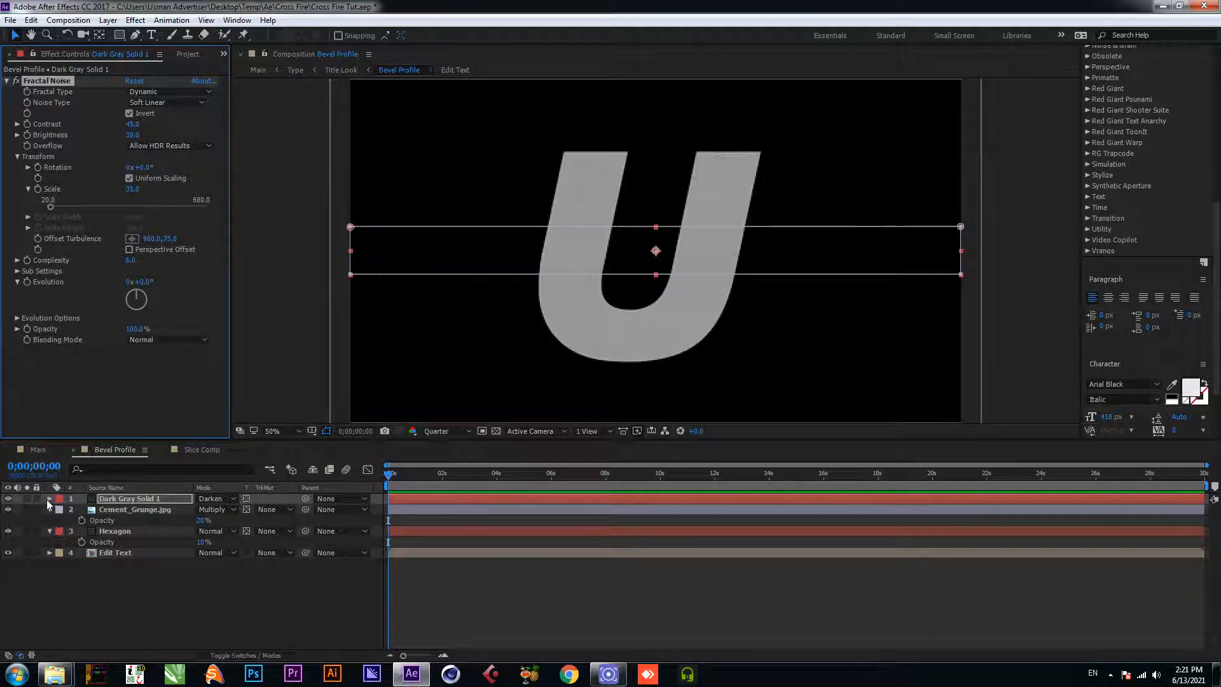
{"action": "left_click", "coordinate": [29, 498]}
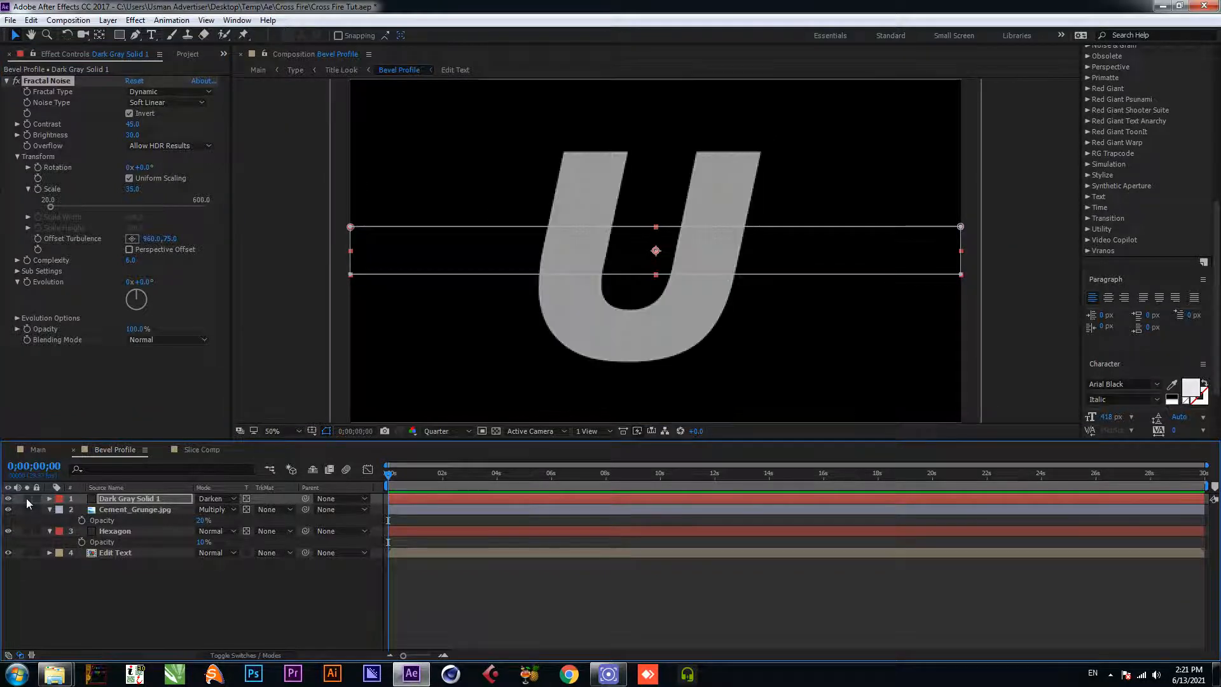
{"action": "scroll", "coordinate": [467, 309], "scroll_direction": "up", "scroll_amount": 1}
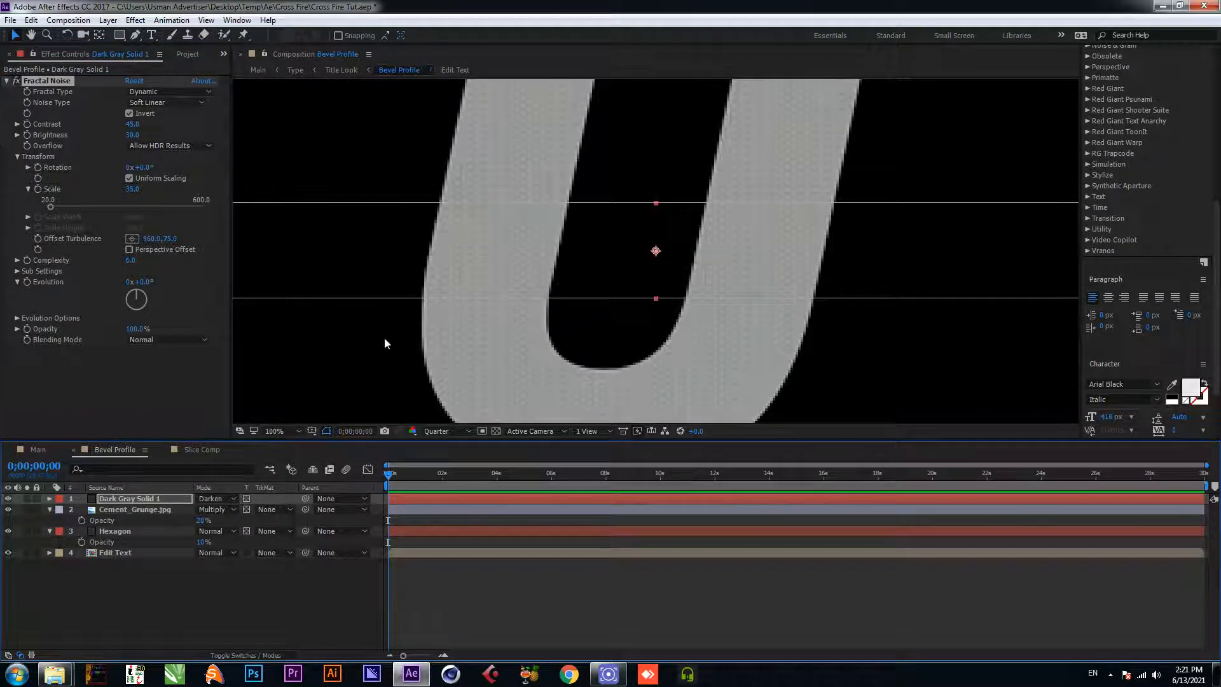
Step: Try a Fractal Noise contrast of 115 on the dark gray solid, undo it, and try a brightness of 60
{"action": "left_click_drag", "start_coordinate": [134, 124], "coordinate": [170, 124]}
{"action": "left_click", "coordinate": [133, 135]}
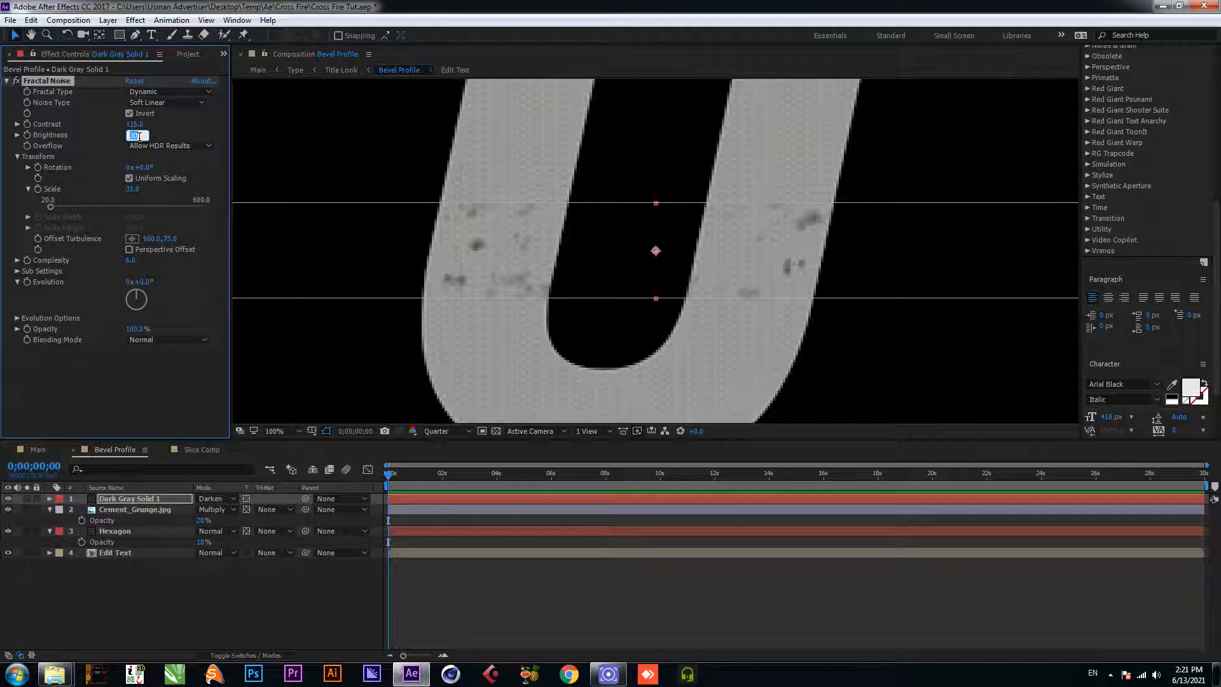
{"action": "left_click", "coordinate": [175, 164]}
{"action": "key", "text": "ctrl+z"}
{"action": "left_click", "coordinate": [136, 136]}
{"action": "type", "text": "60"}
{"action": "key", "text": "Return"}
Step: Set the solid's Fractal Noise contrast to 80 and brightness to 10, and save the project
{"action": "left_click", "coordinate": [131, 130]}
{"action": "left_click", "coordinate": [132, 124]}
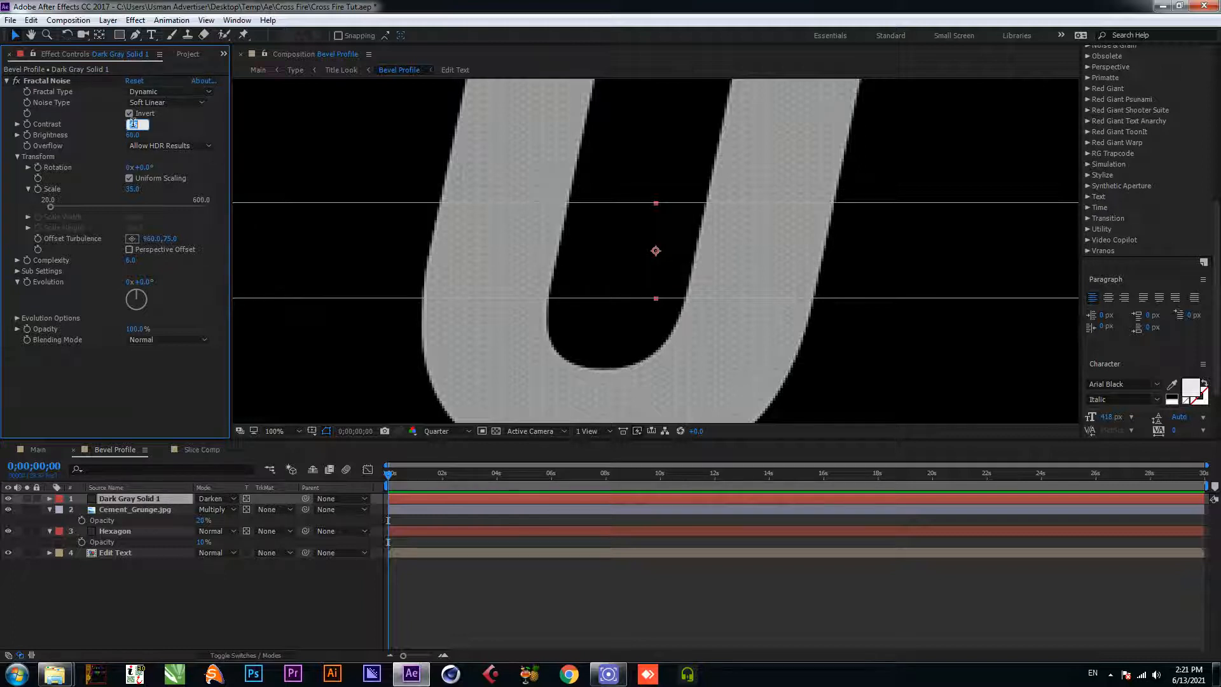
{"action": "type", "text": "80"}
{"action": "key", "text": "Return"}
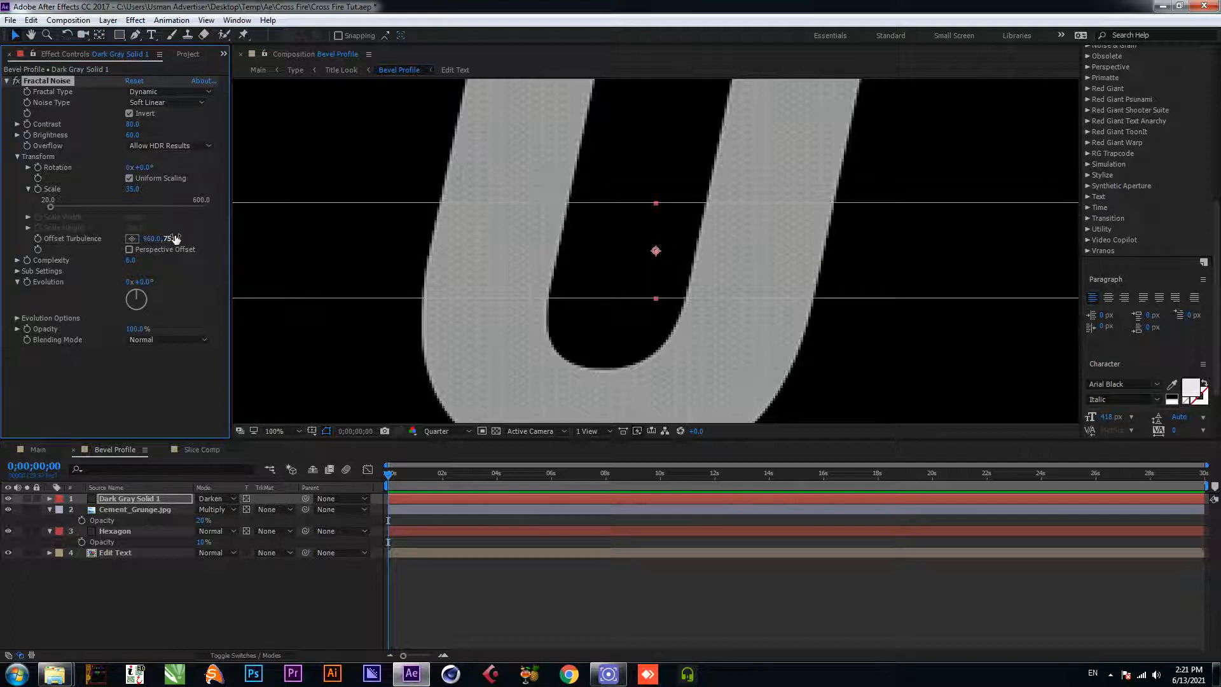
{"action": "left_click", "coordinate": [132, 124]}
{"action": "key", "text": "Return"}
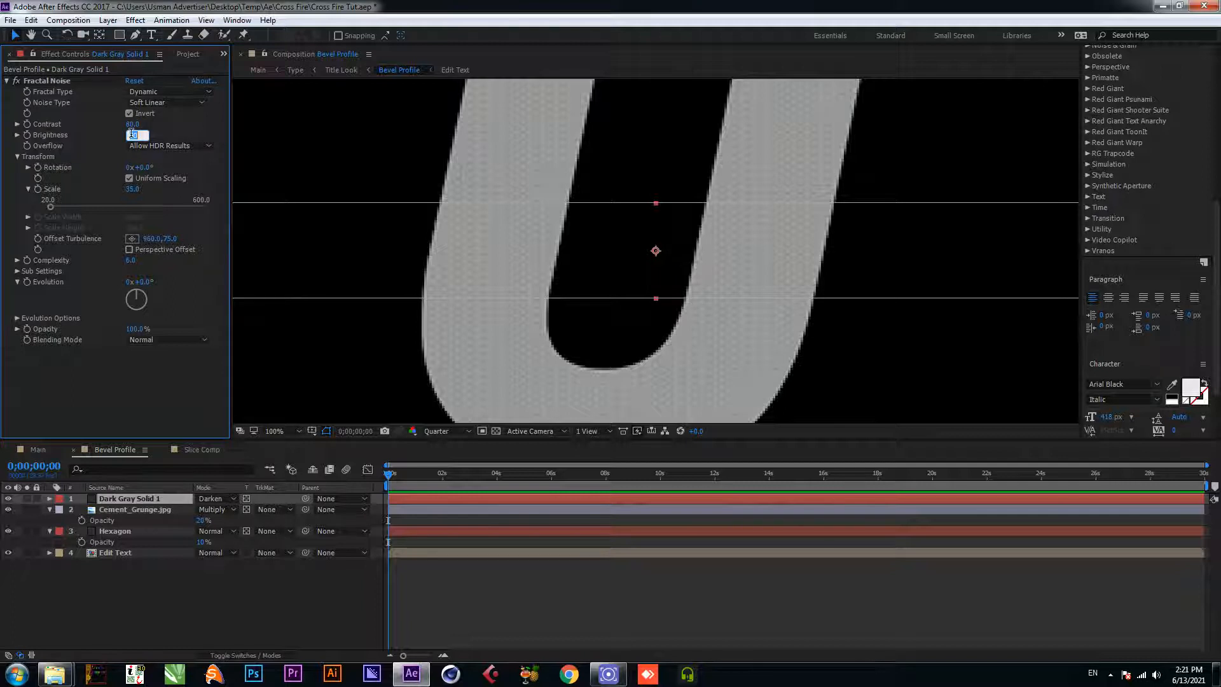
{"action": "left_click", "coordinate": [131, 135]}
{"action": "type", "text": "10"}
{"action": "key", "text": "Return"}
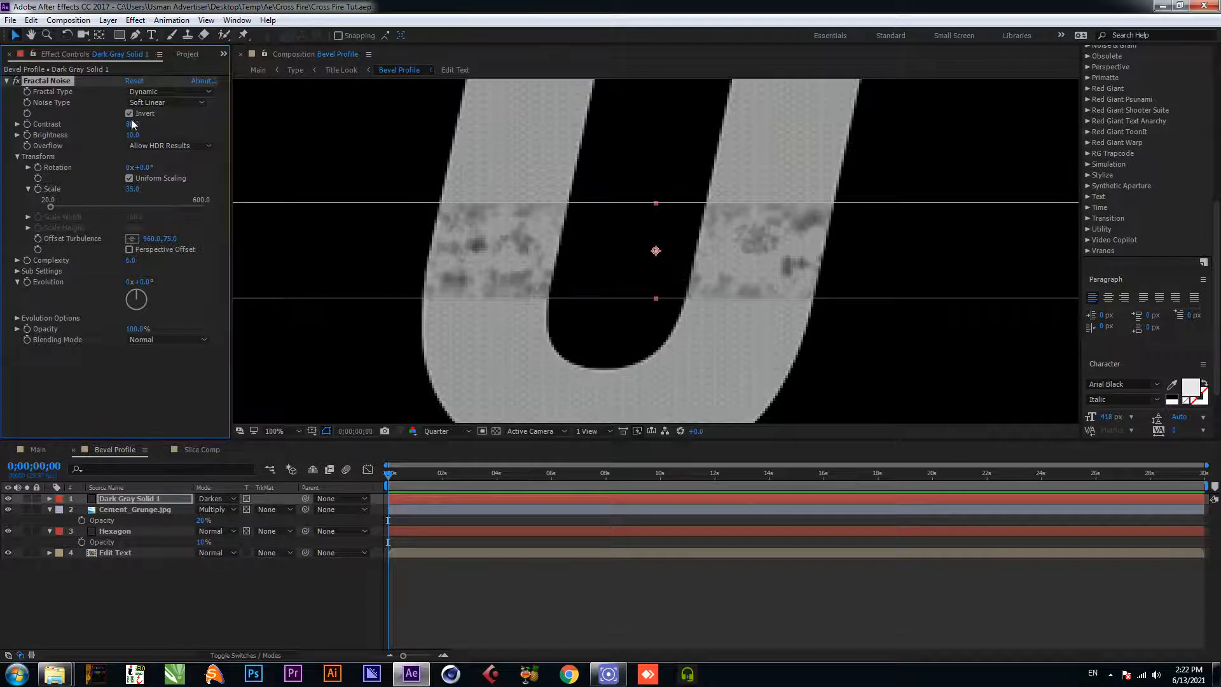
{"action": "left_click", "coordinate": [132, 124]}
{"action": "left_click", "coordinate": [194, 615]}
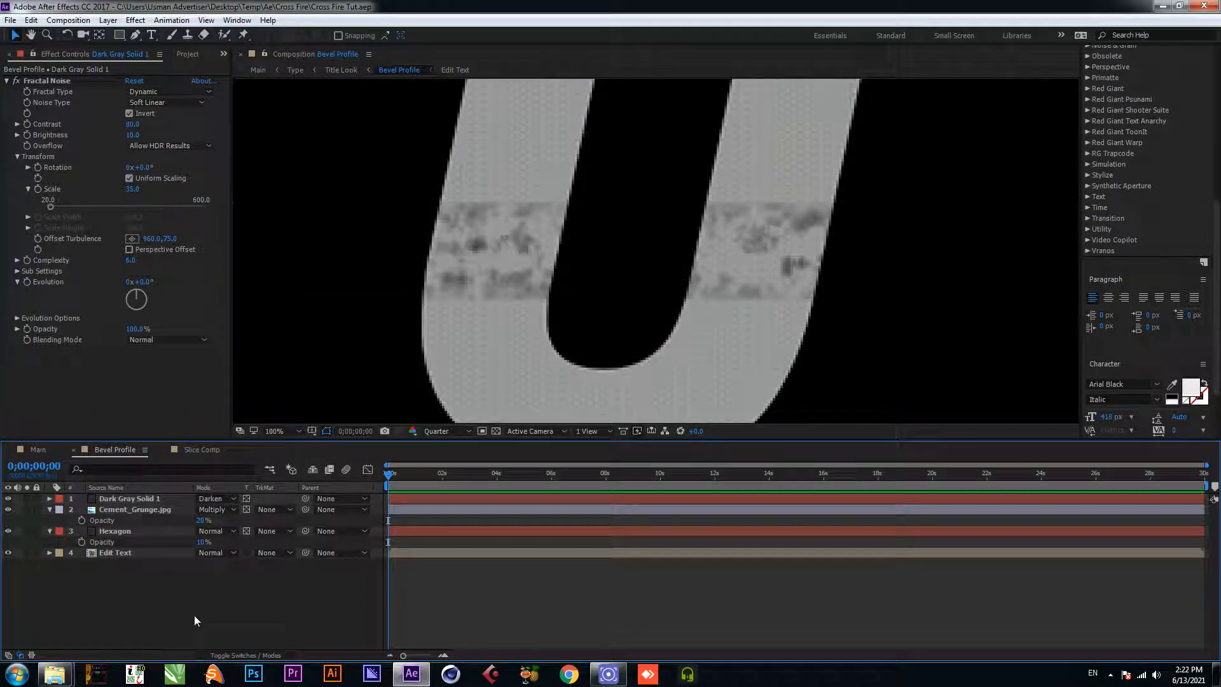
Step: Try a mask feather of 297 pixels on the dark gray solid and undo the change
{"action": "left_click", "coordinate": [128, 508]}
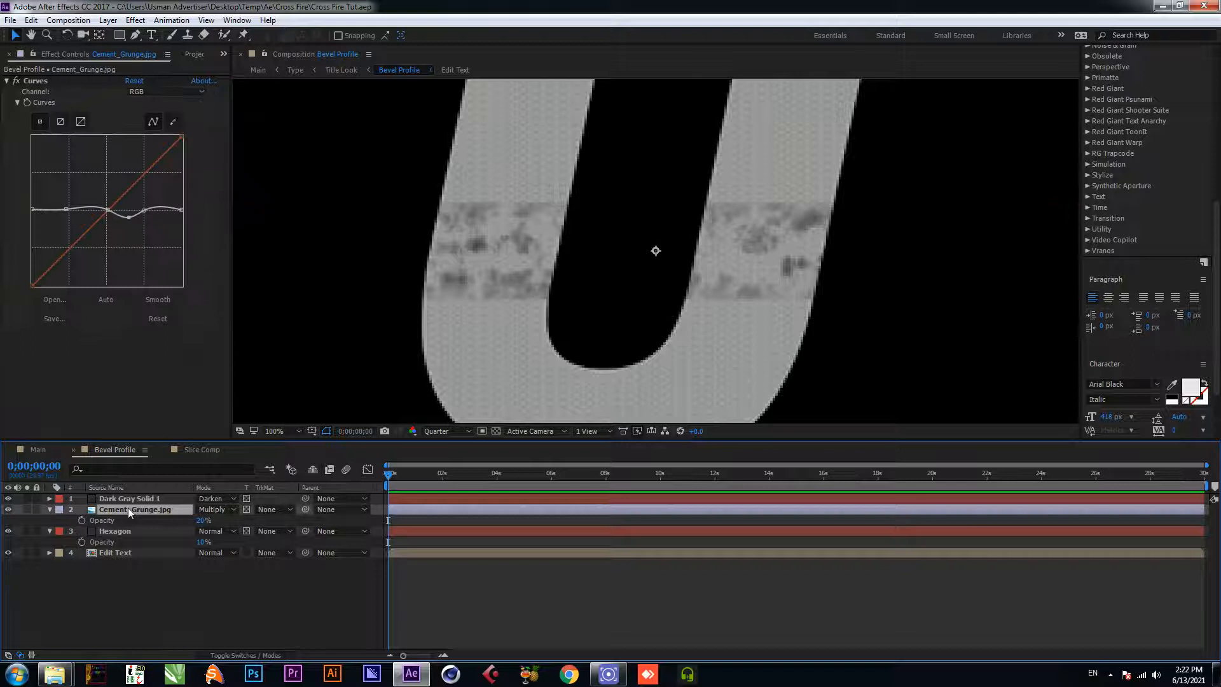
{"action": "left_click", "coordinate": [125, 498]}
{"action": "key", "text": "f"}
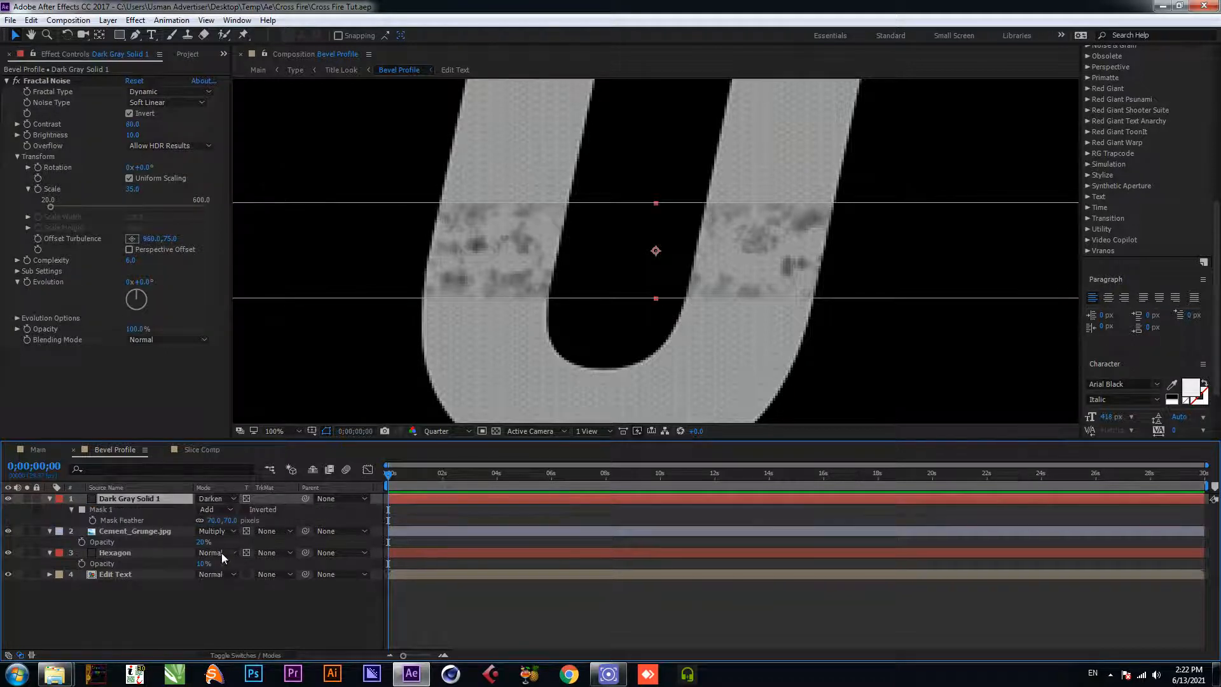
{"action": "left_click_drag", "start_coordinate": [211, 521], "coordinate": [349, 510]}
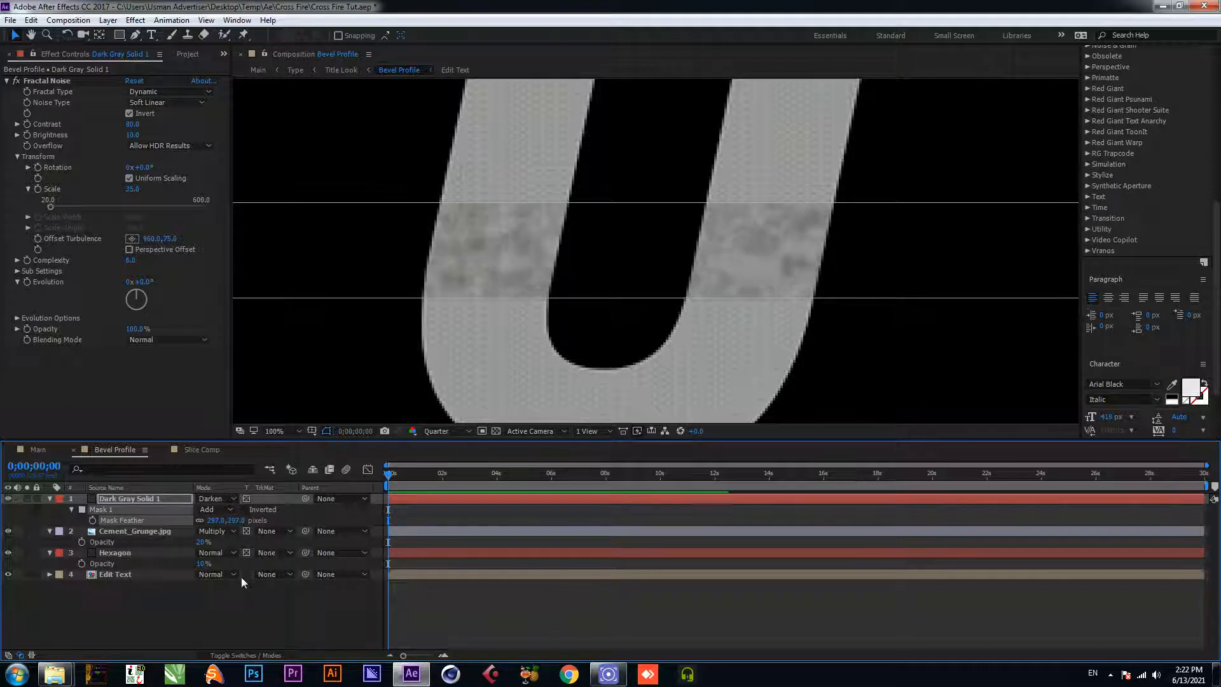
{"action": "key", "text": "ctrl+z"}
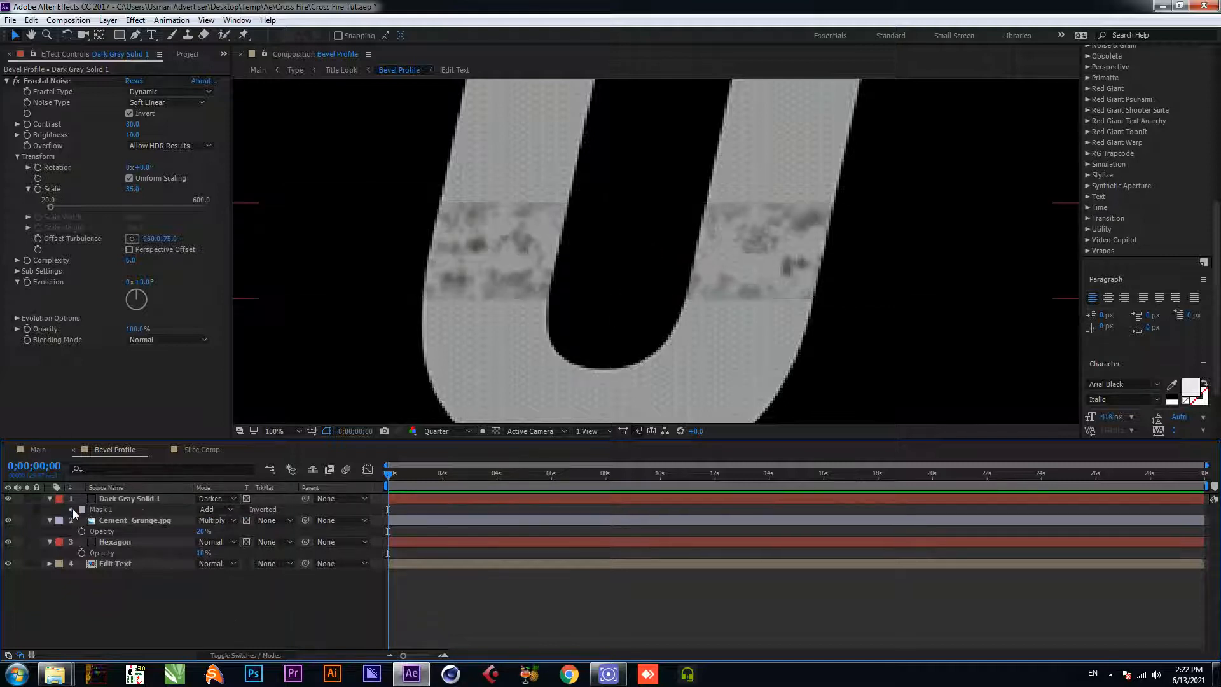
Step: Set the mask expansion of the dark gray solid's mask to -20 pixels and save the project
{"action": "left_click", "coordinate": [72, 508]}
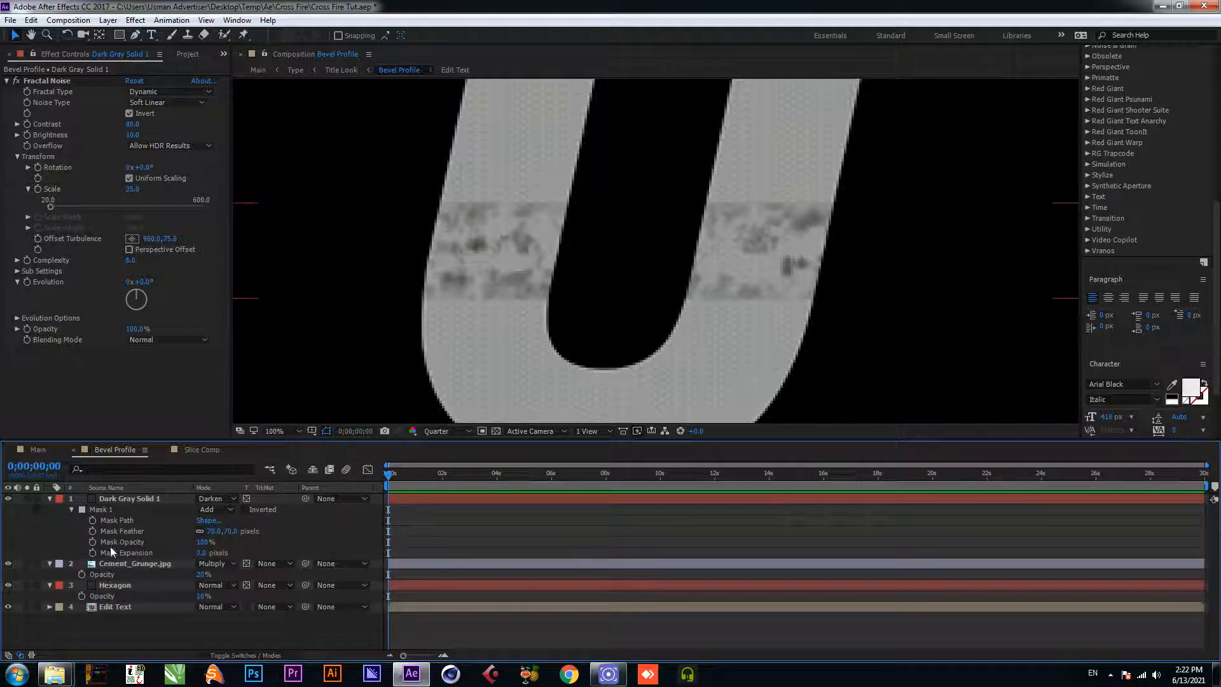
{"action": "left_click_drag", "start_coordinate": [201, 553], "coordinate": [190, 557]}
{"action": "left_click", "coordinate": [205, 552]}
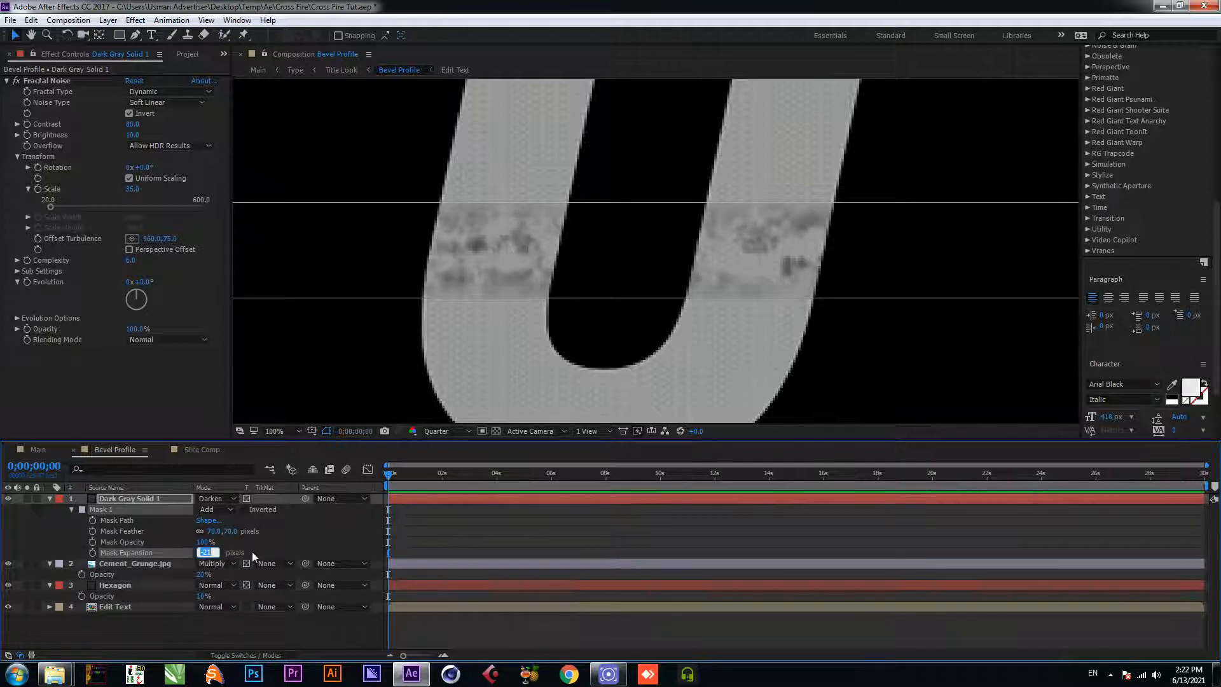
{"action": "type", "text": "-20"}
{"action": "key", "text": "Return"}
{"action": "left_click", "coordinate": [49, 499]}
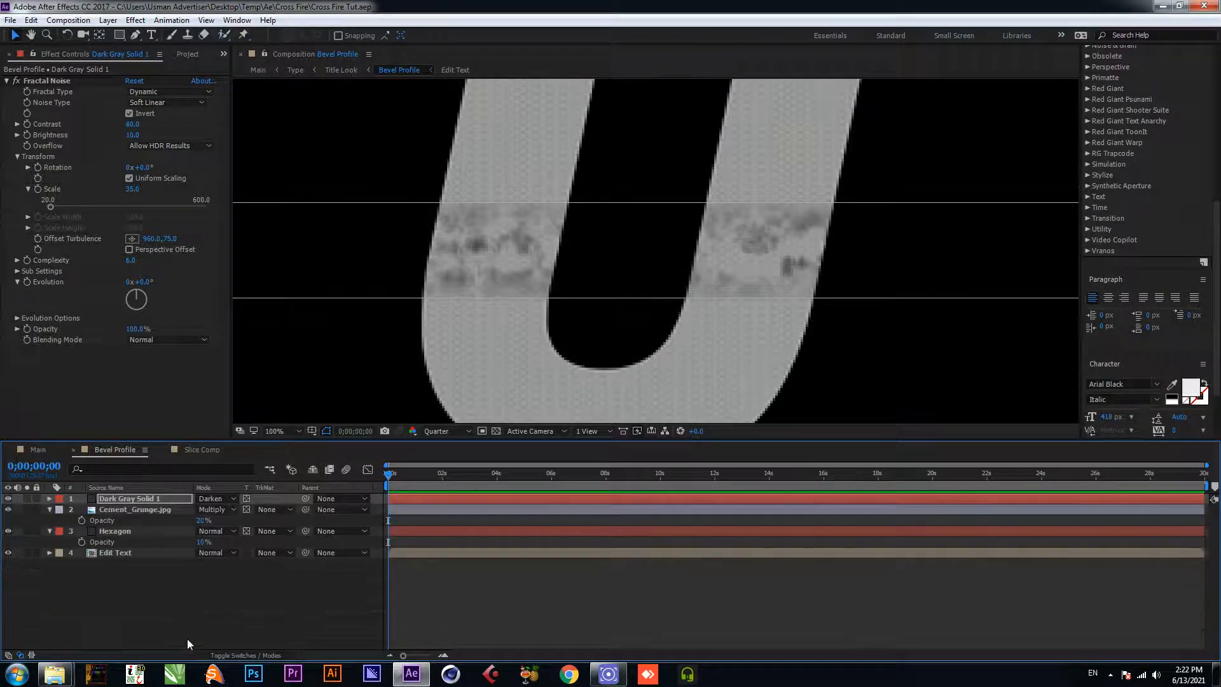
{"action": "left_click", "coordinate": [187, 638]}
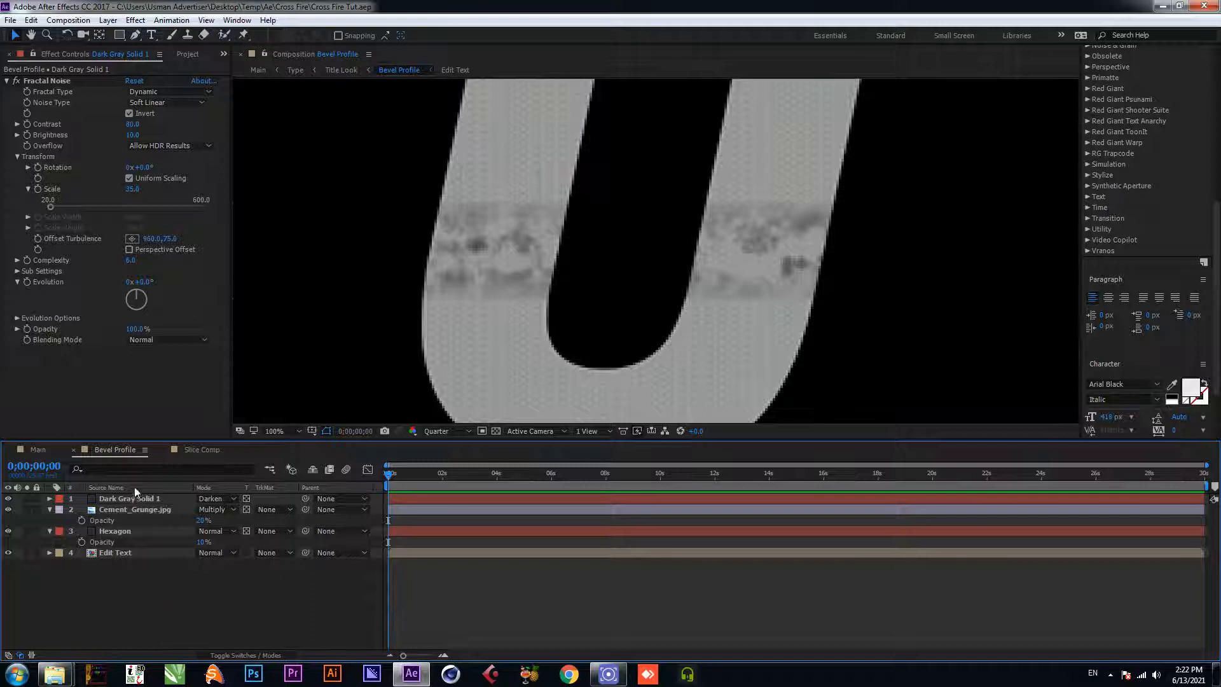
Step: Split the timeline area so the Bevel Profile timeline sits below the Main timeline, with Main's Slice Comp layer in view
{"action": "left_click", "coordinate": [36, 449]}
{"action": "left_click", "coordinate": [100, 449]}
{"action": "left_click", "coordinate": [38, 450]}
{"action": "left_click", "coordinate": [124, 563]}
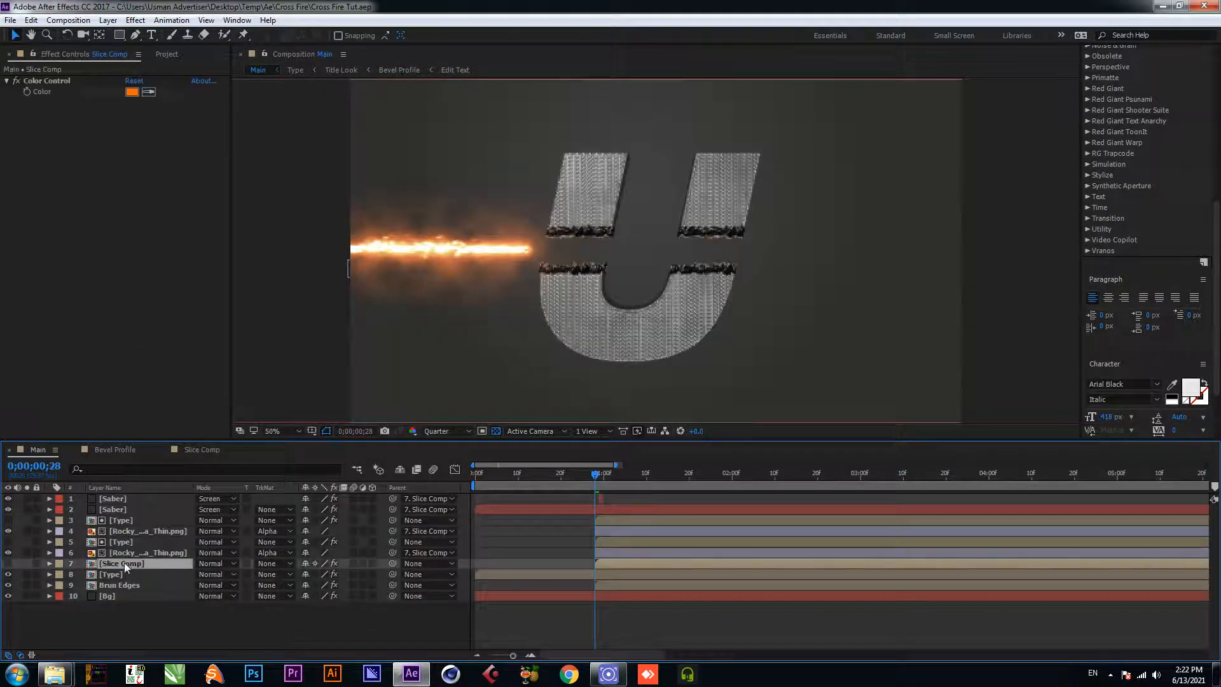
{"action": "left_click", "coordinate": [126, 450]}
{"action": "left_click_drag", "start_coordinate": [125, 450], "coordinate": [141, 630]}
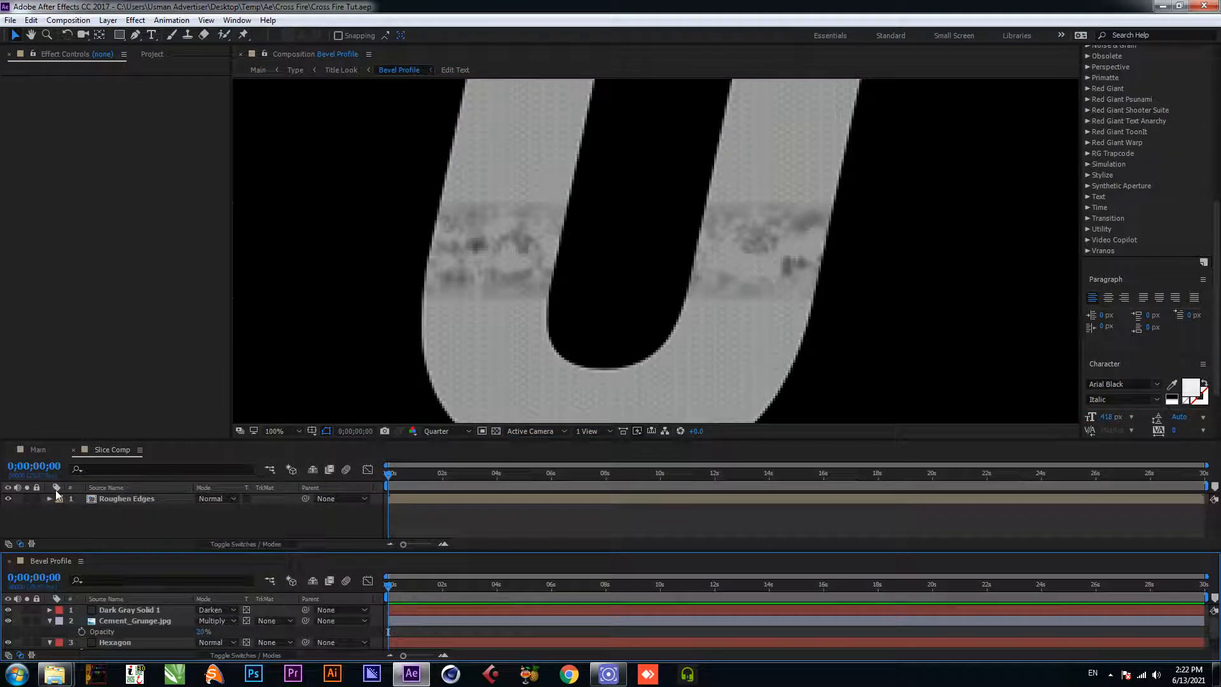
{"action": "left_click", "coordinate": [36, 451]}
{"action": "scroll", "coordinate": [124, 520], "scroll_direction": "down", "scroll_amount": 2}
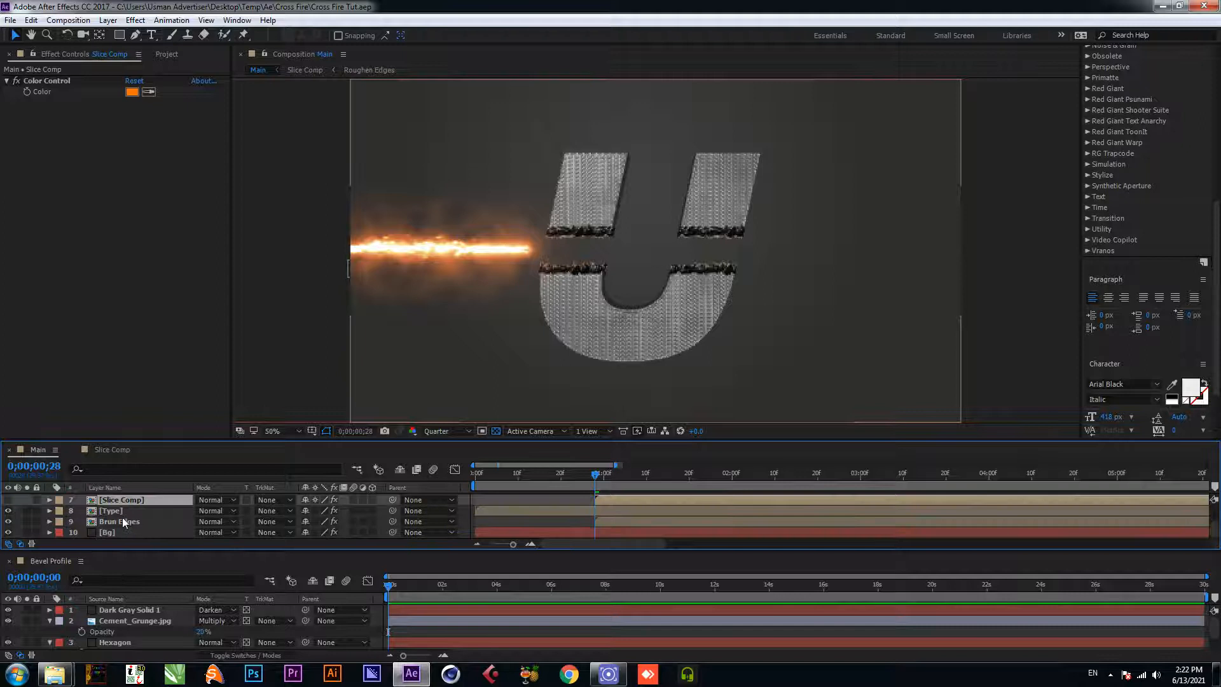
Step: Link the dark gray solid's position in Bevel Profile to the Slice Comp layer's position in Main with a pick-whipped expression
{"action": "key", "text": "p"}
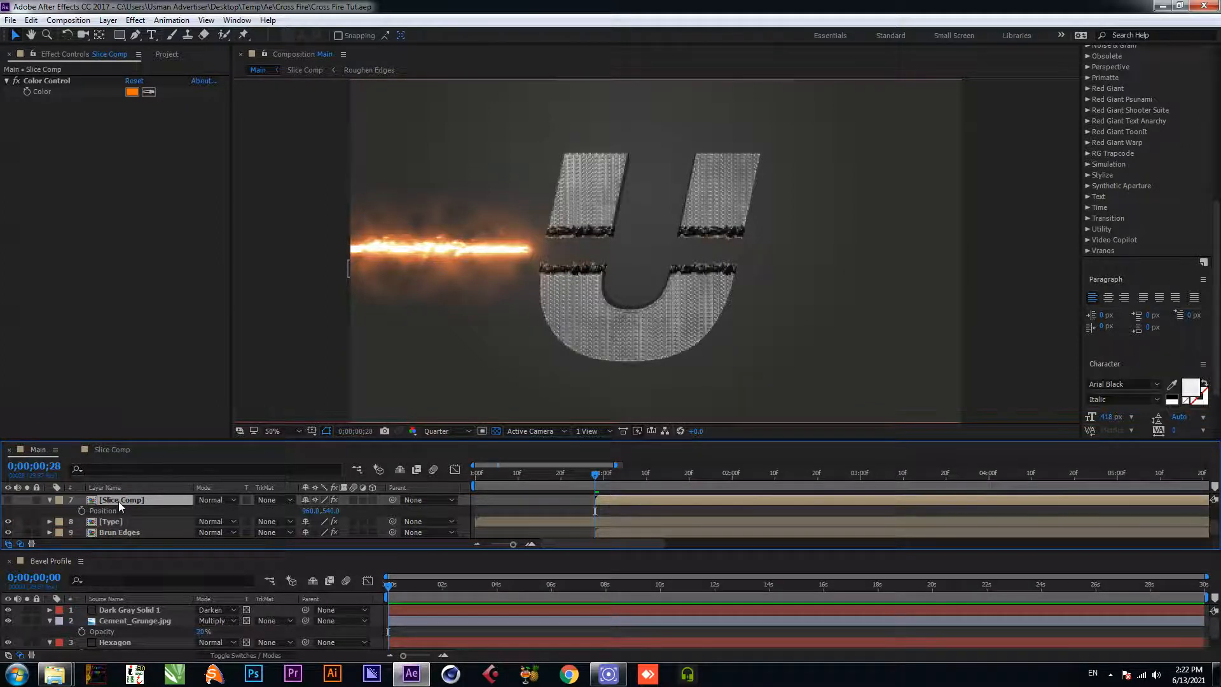
{"action": "left_click", "coordinate": [137, 613]}
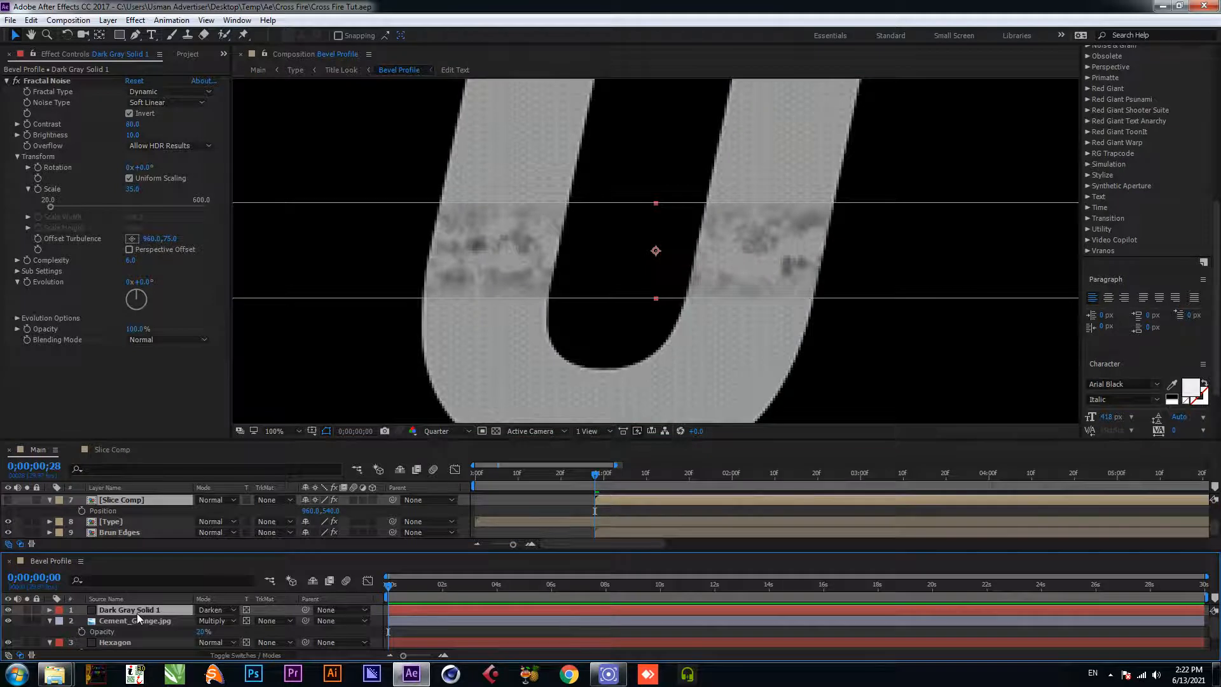
{"action": "key", "text": "p"}
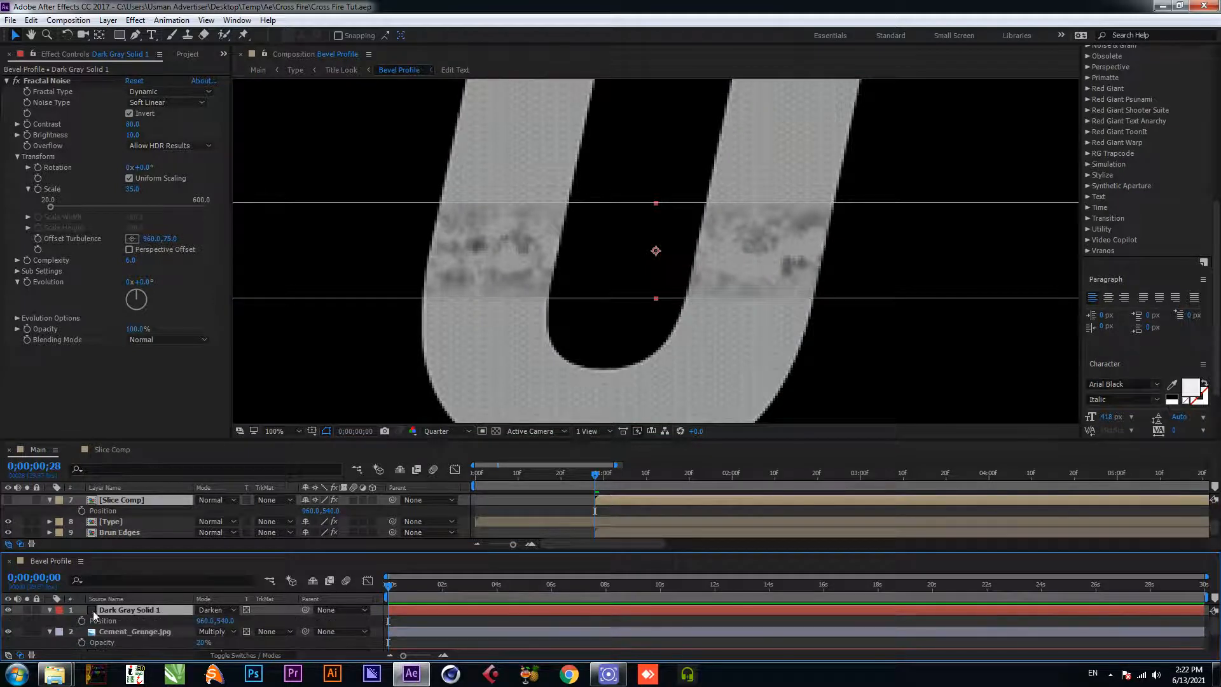
{"action": "left_click", "coordinate": [82, 620], "text": "alt"}
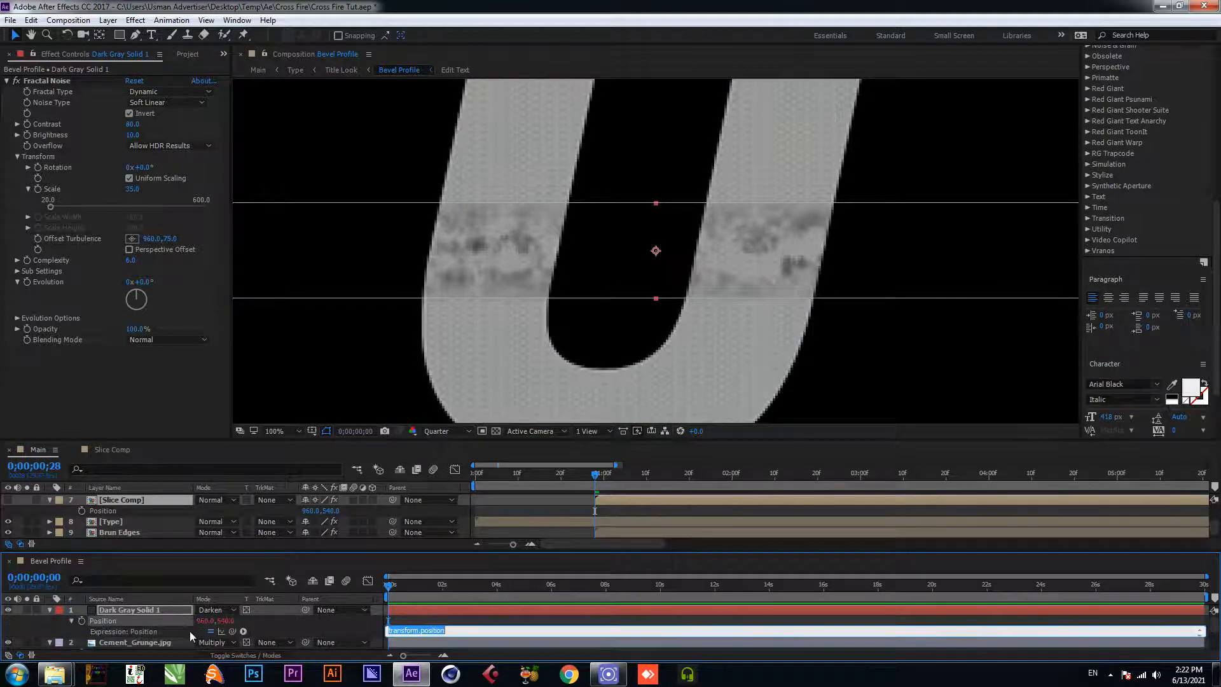
{"action": "left_click_drag", "start_coordinate": [232, 631], "coordinate": [114, 503]}
{"action": "left_click_drag", "start_coordinate": [113, 529], "coordinate": [103, 535]}
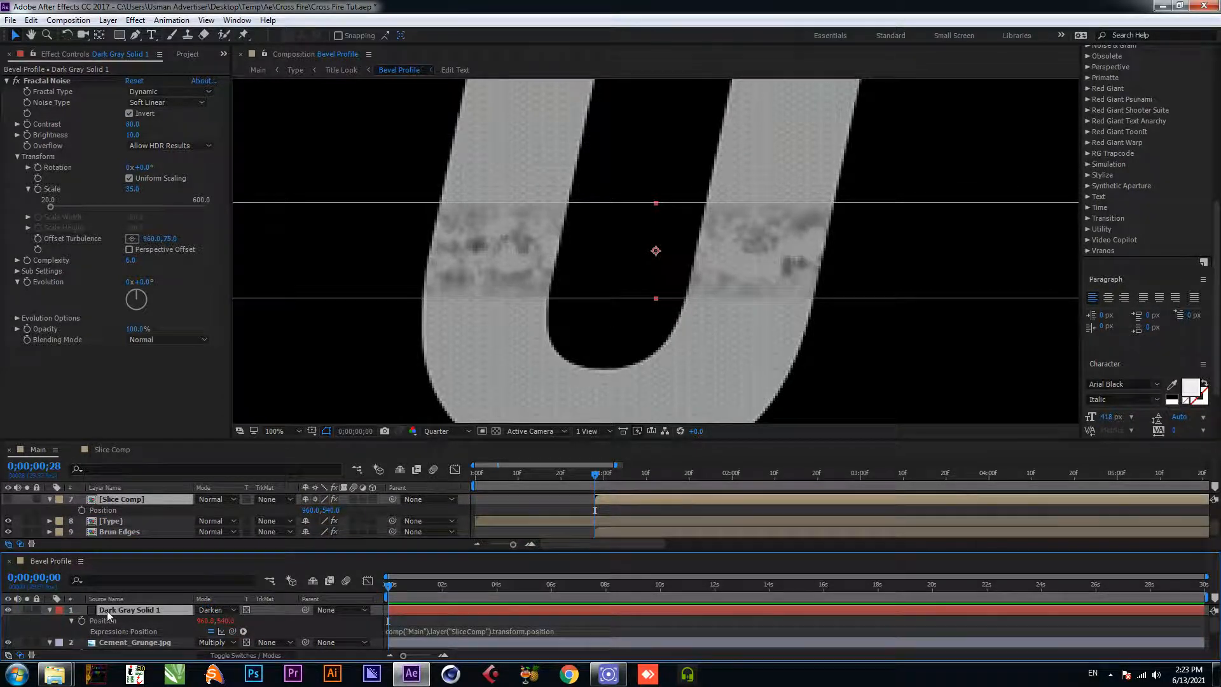
Step: Link the dark gray solid's rotation to the Slice Comp layer's rotation in Main with a pick-whipped expression
{"action": "key", "text": "r"}
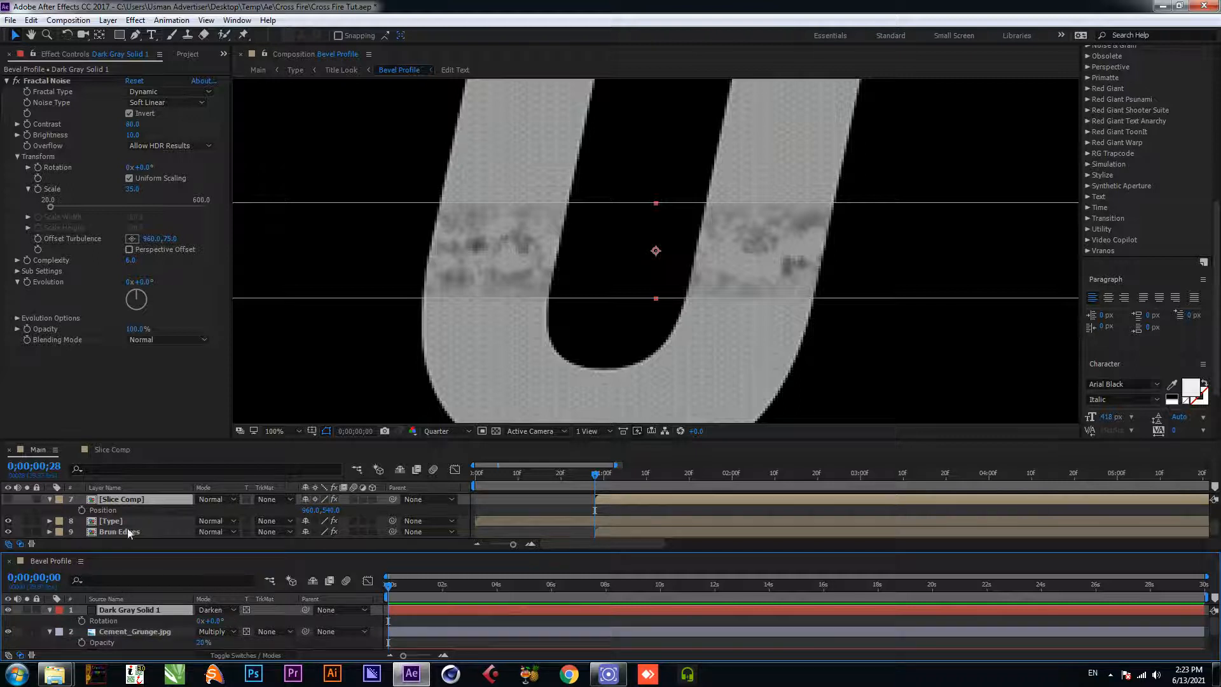
{"action": "left_click", "coordinate": [120, 501]}
{"action": "key", "text": "r"}
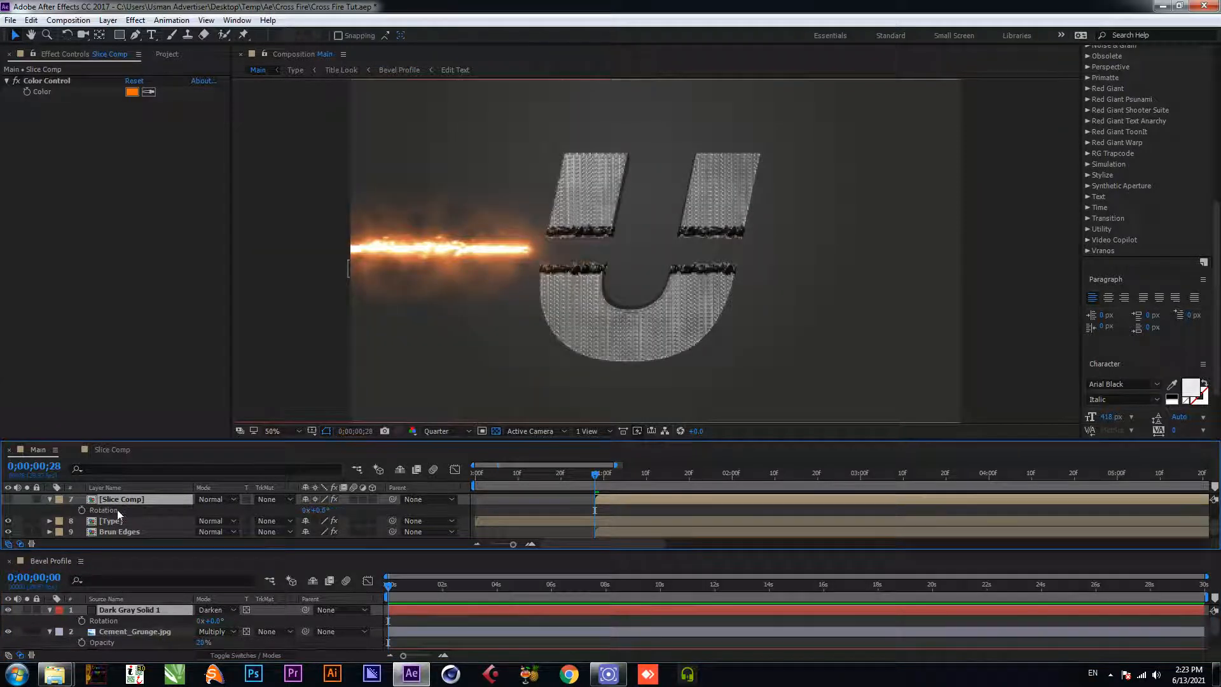
{"action": "left_click", "coordinate": [79, 620], "text": "alt"}
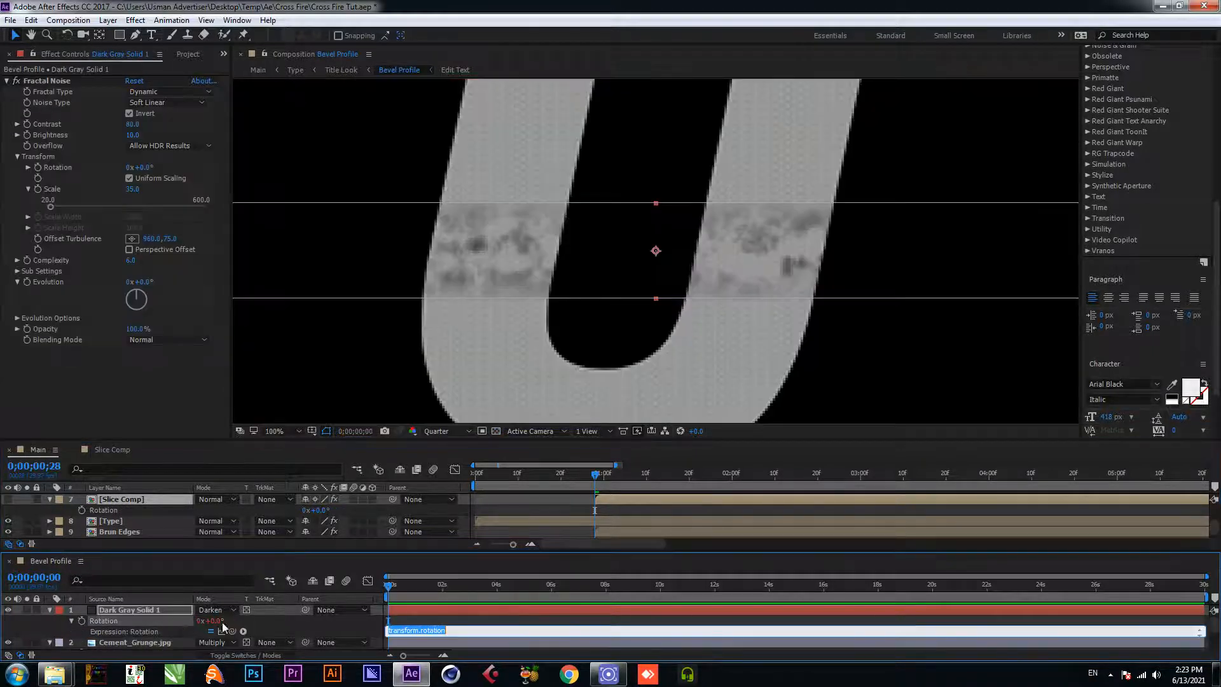
{"action": "left_click_drag", "start_coordinate": [232, 631], "coordinate": [115, 501]}
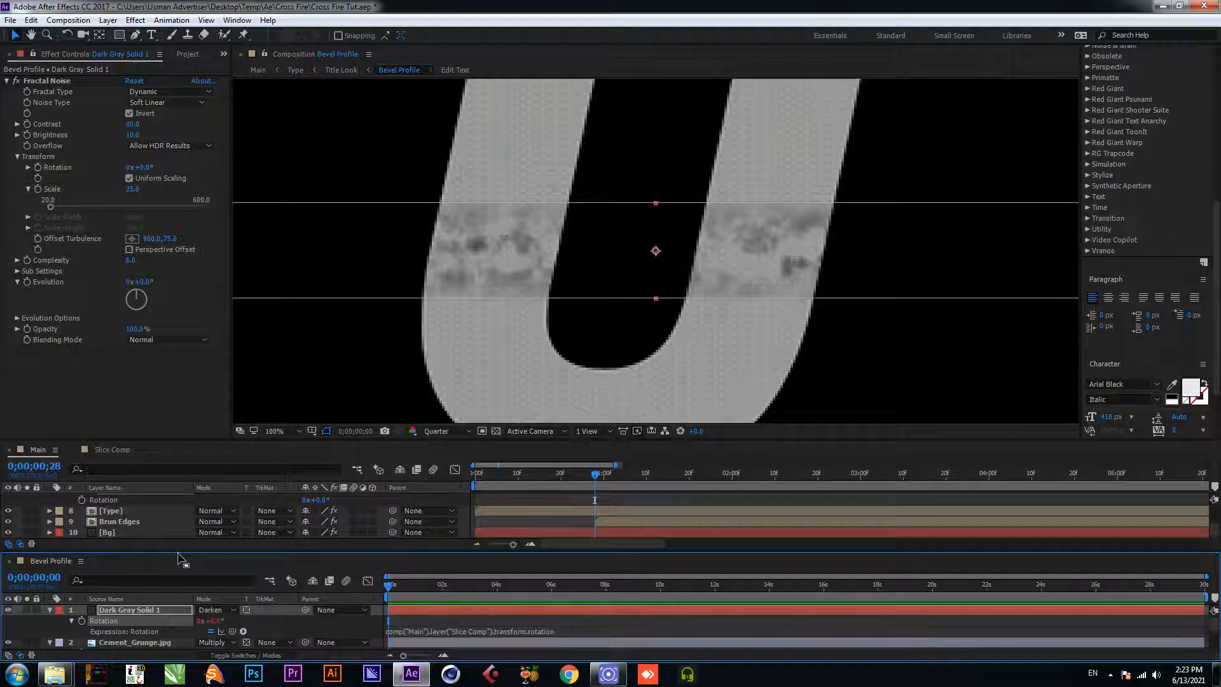
Step: Regroup the Bevel Profile timeline with the Main and Slice Comp timelines and enlarge the timeline area
{"action": "left_click_drag", "start_coordinate": [125, 569], "coordinate": [189, 455]}
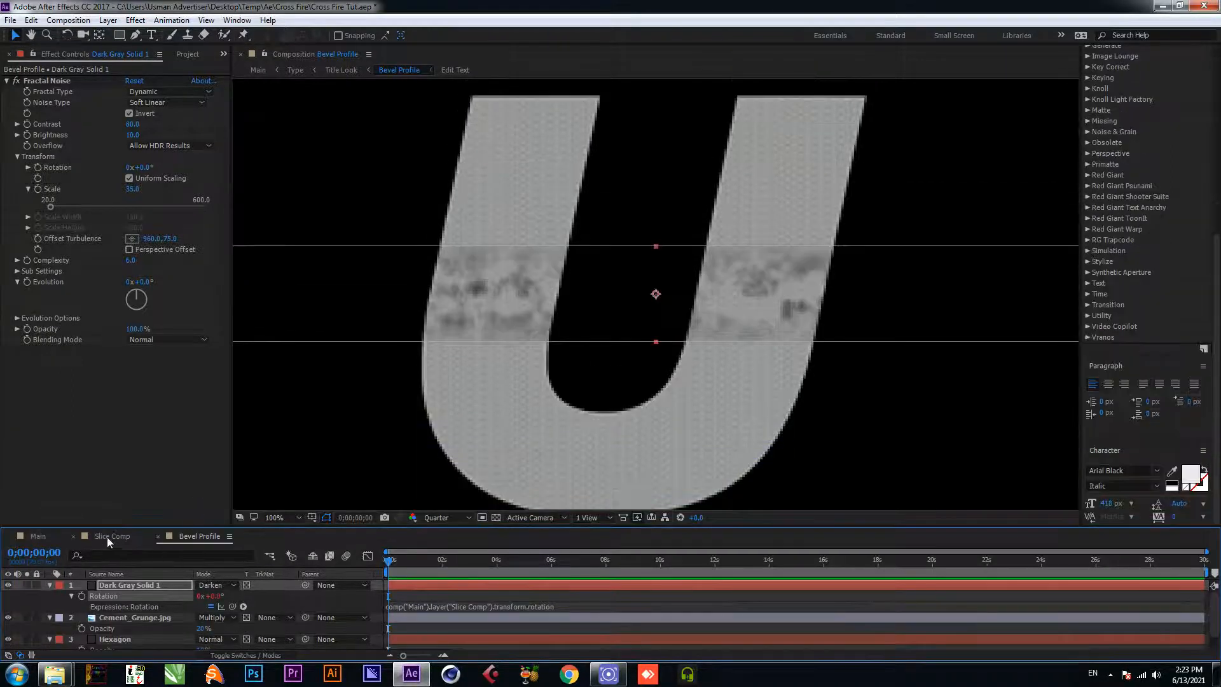
{"action": "left_click_drag", "start_coordinate": [312, 528], "coordinate": [324, 384]}
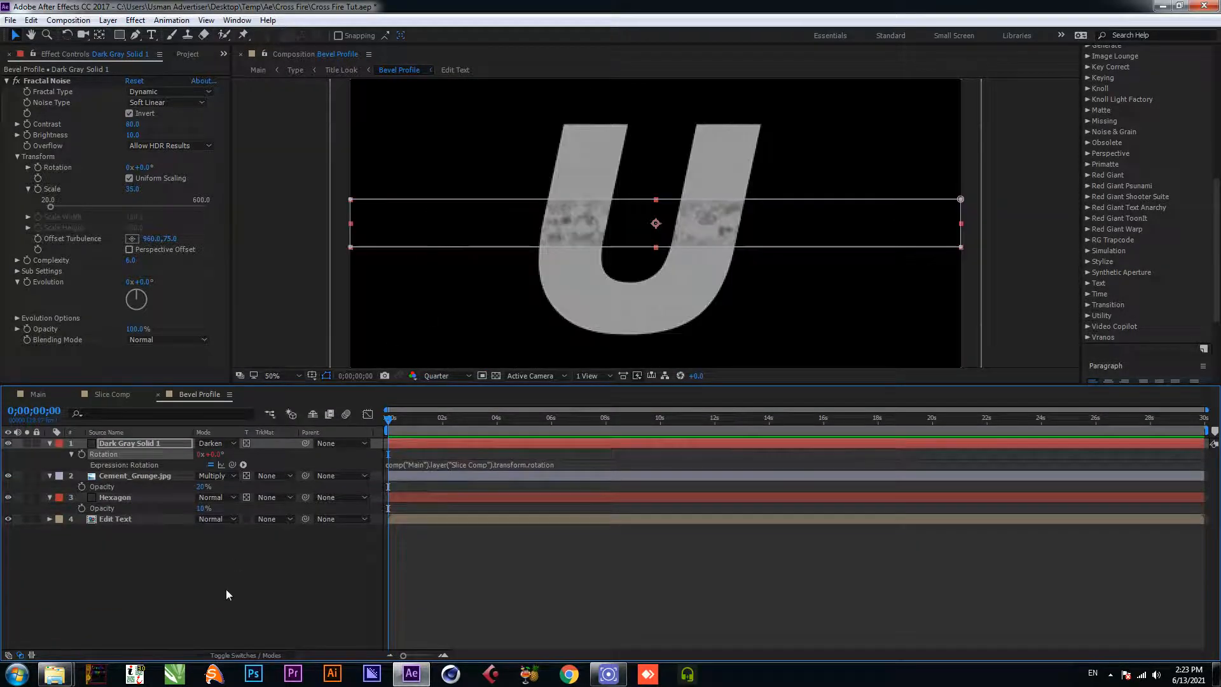
Step: Save the project from the Main composition and inspect the sliced letter up close at 0;00;00;29
{"action": "left_click", "coordinate": [39, 393]}
{"action": "left_click", "coordinate": [230, 560]}
{"action": "key", "text": "ctrl+s"}
{"action": "left_click", "coordinate": [600, 424]}
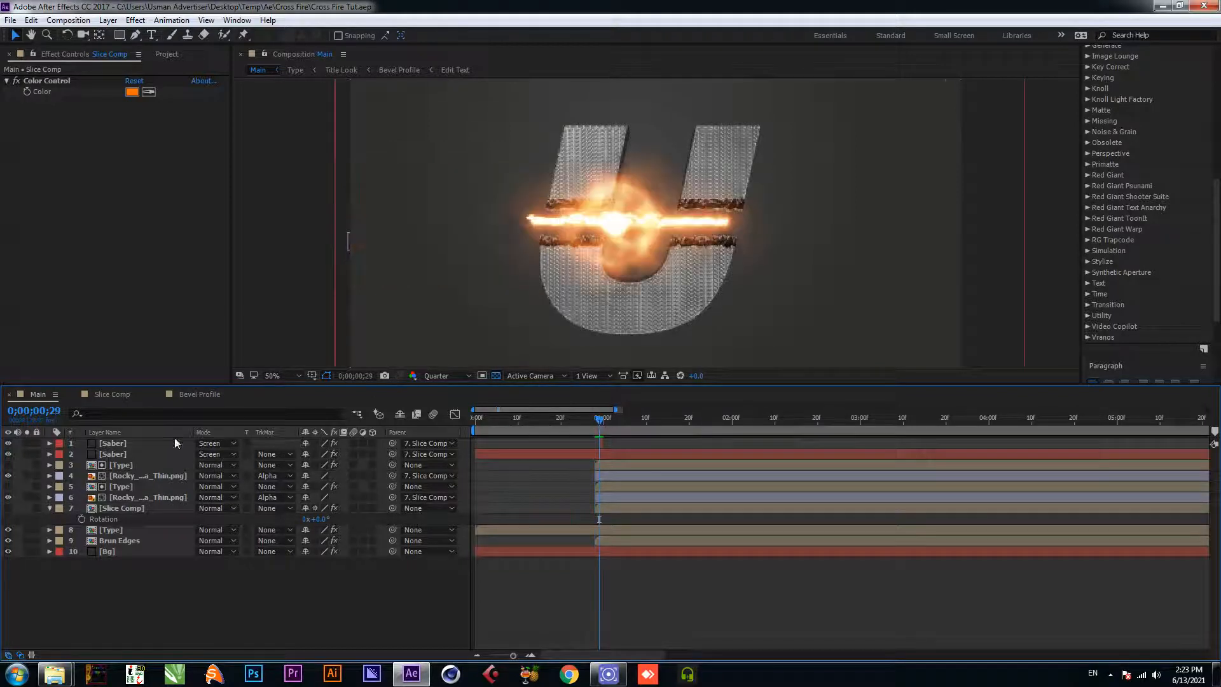
{"action": "scroll", "coordinate": [655, 250], "scroll_direction": "up", "scroll_amount": 2}
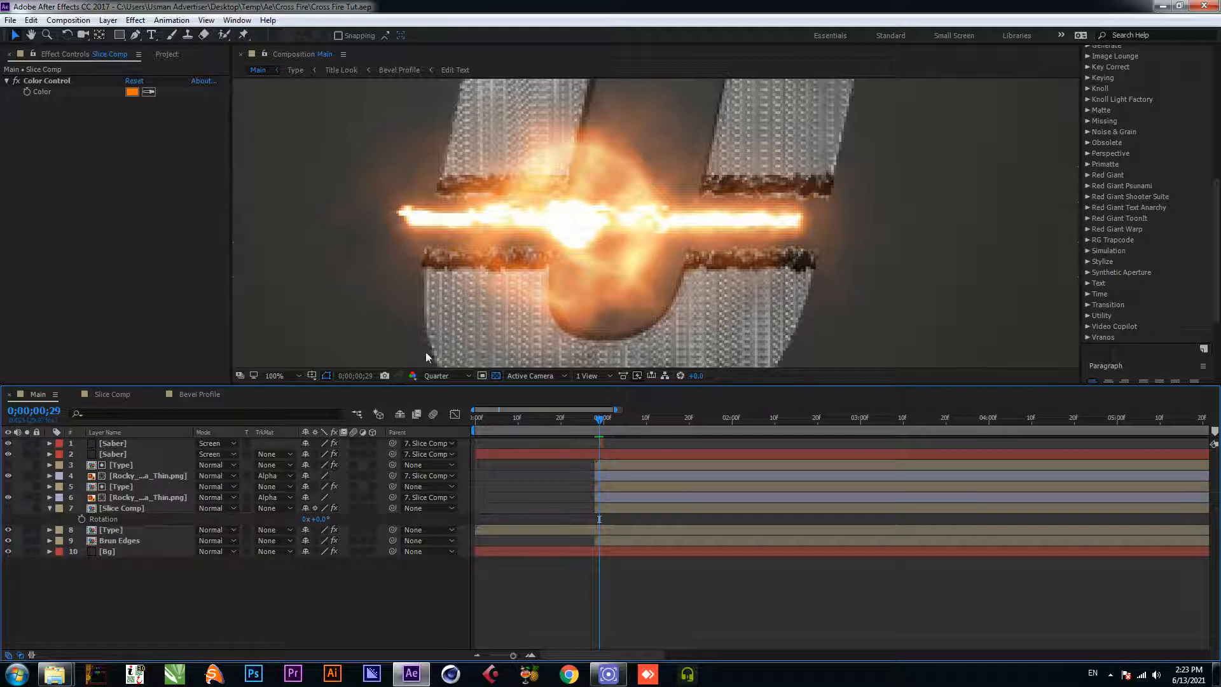
Step: Duplicate the visible Type layer below Slice Comp in the Main composition and rename the upper copy Particle
{"action": "left_click_drag", "start_coordinate": [610, 426], "coordinate": [629, 428]}
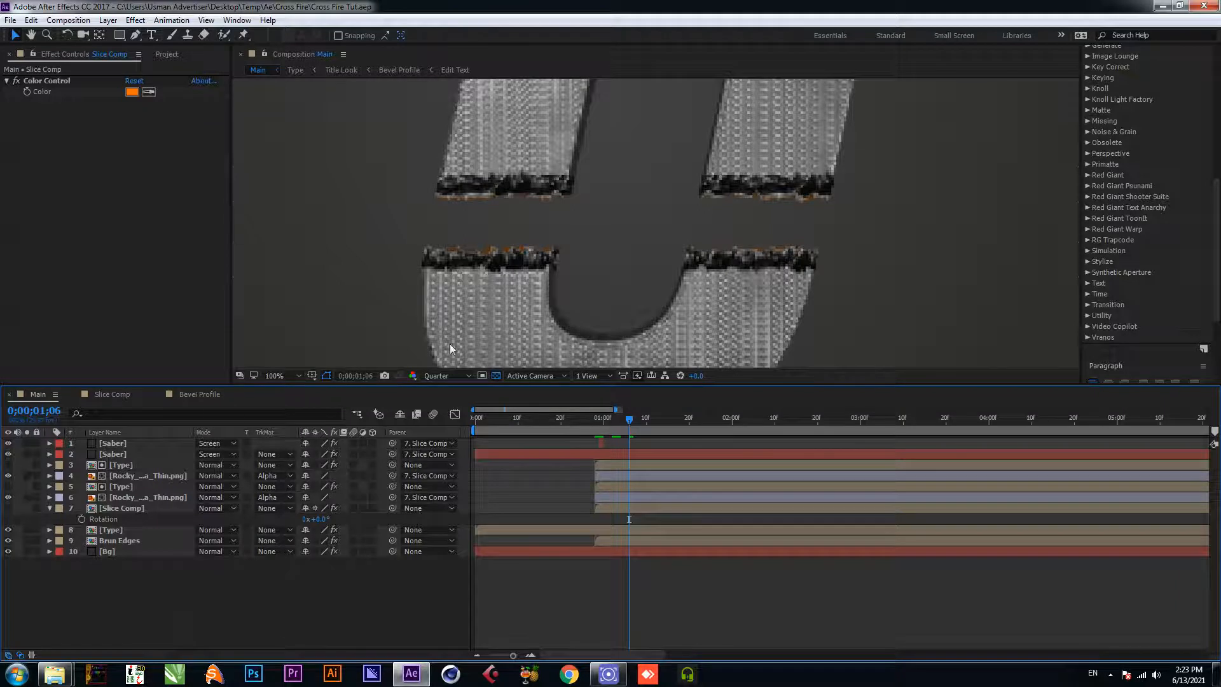
{"action": "scroll", "coordinate": [577, 243], "scroll_direction": "down", "scroll_amount": 2}
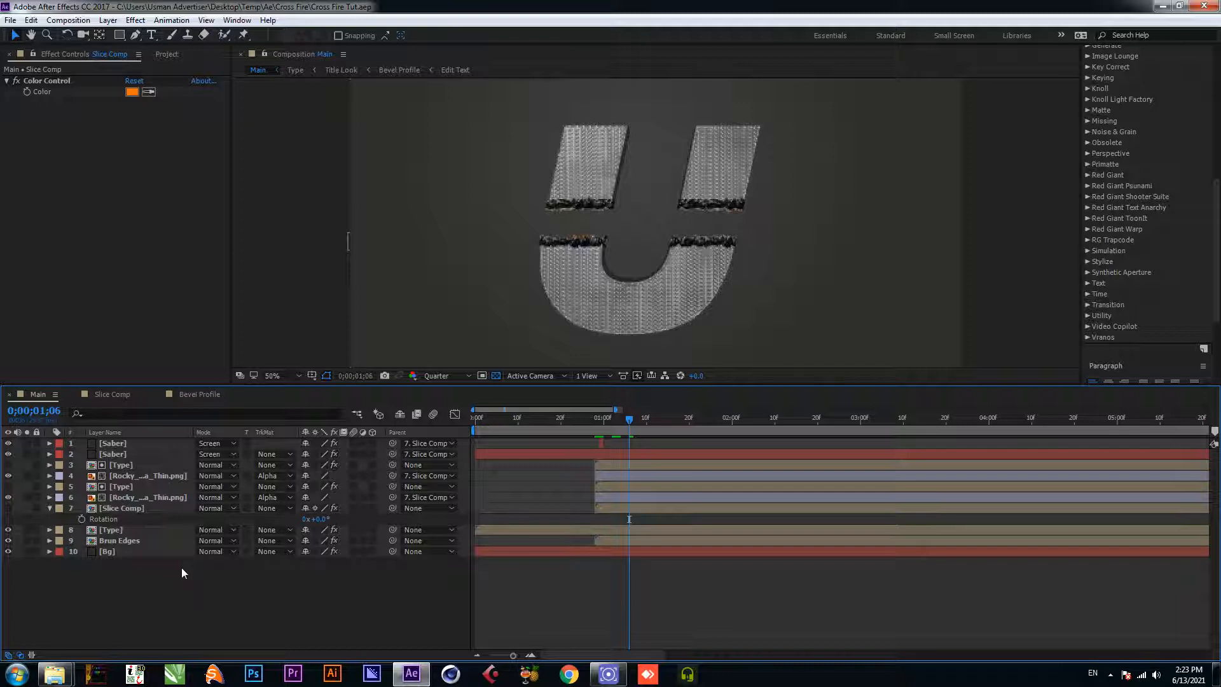
{"action": "left_click", "coordinate": [127, 530]}
{"action": "key", "text": "ctrl+d"}
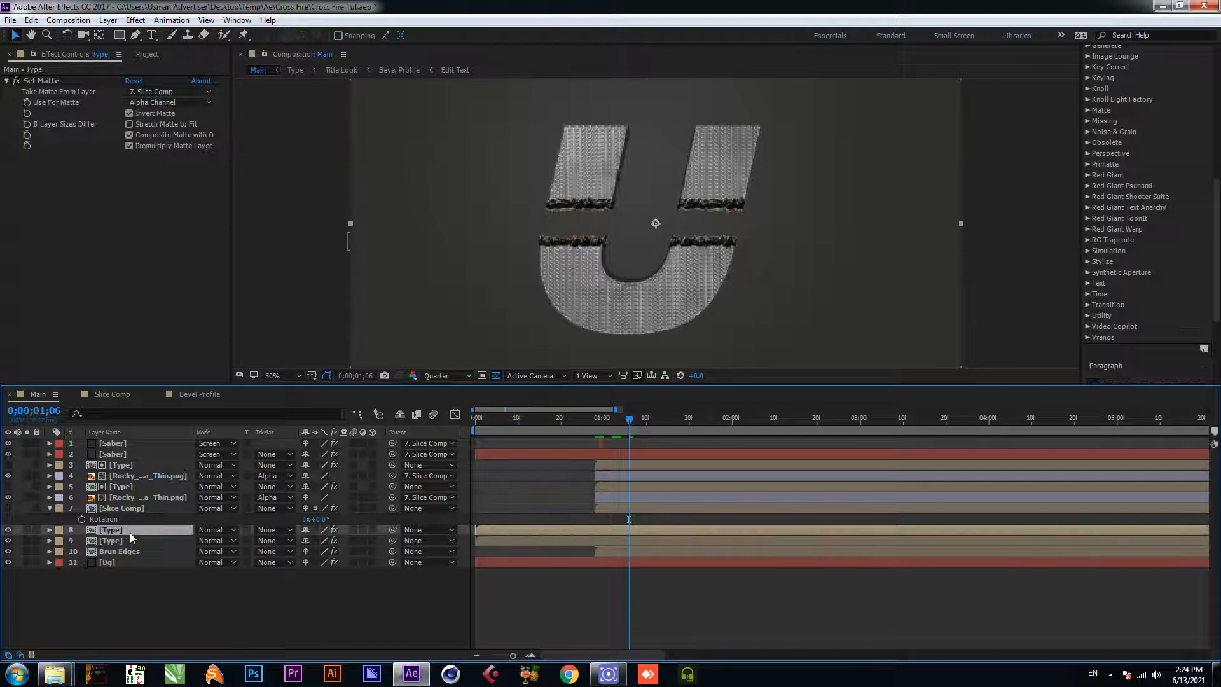
{"action": "right_click", "coordinate": [119, 534]}
{"action": "left_click", "coordinate": [143, 533]}
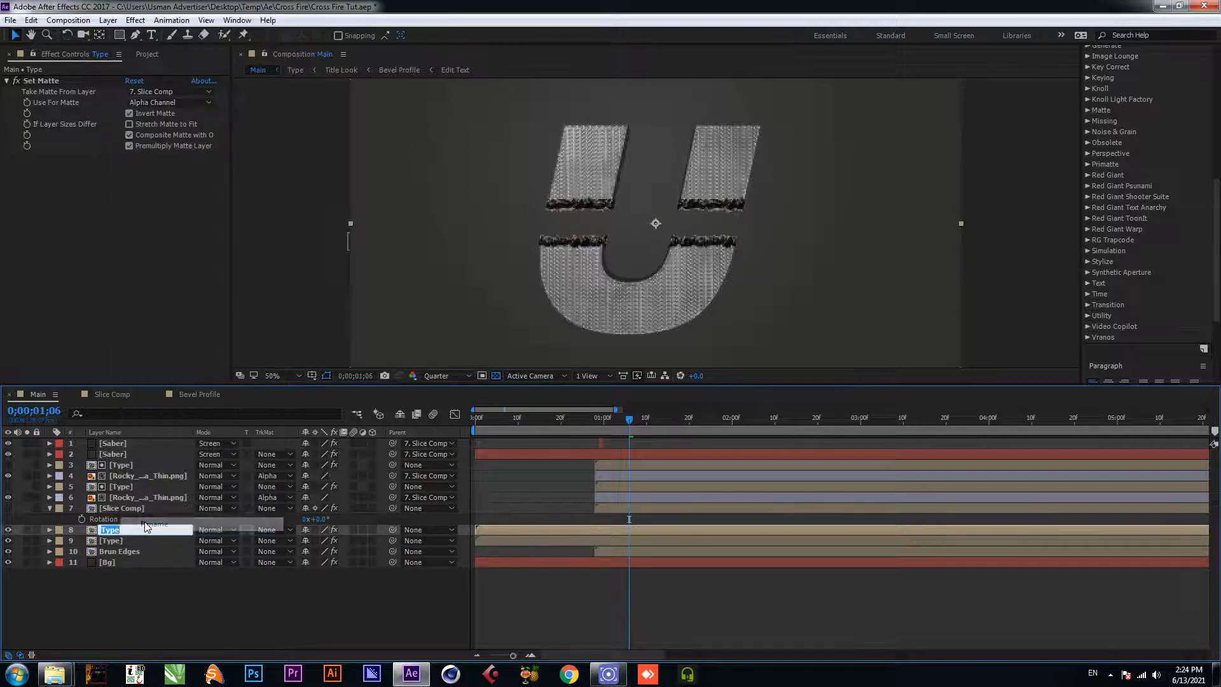
{"action": "type", "text": "Part"}
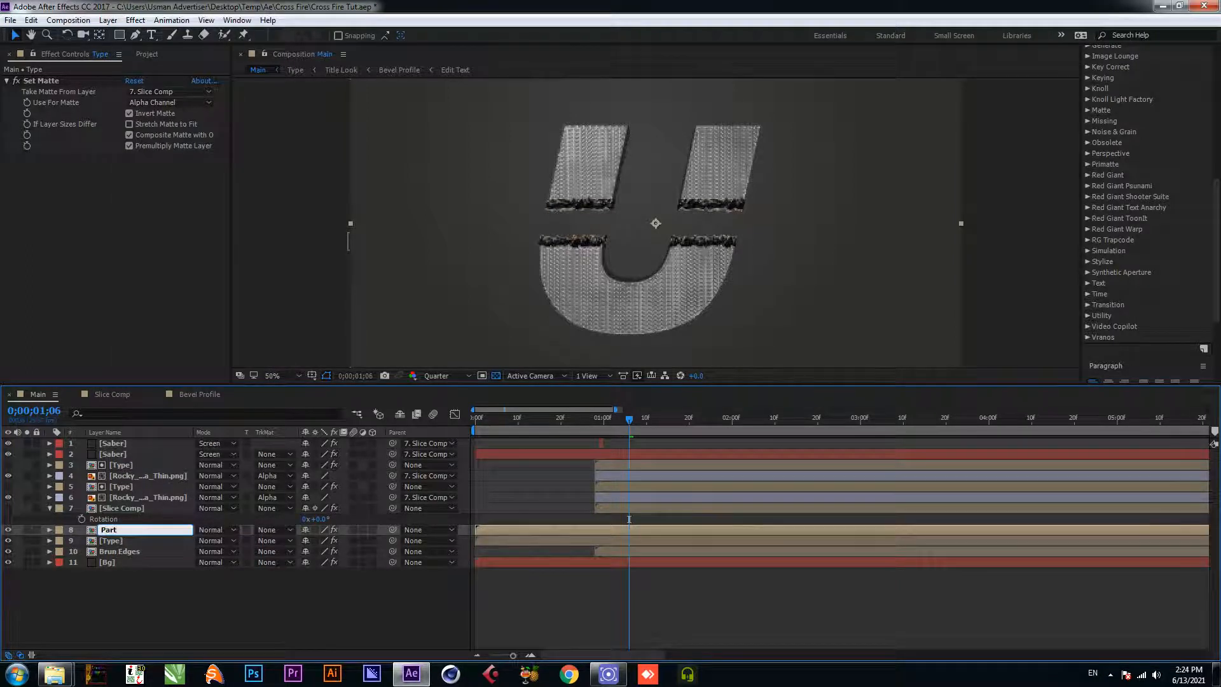
{"action": "type", "text": "icle"}
{"action": "key", "text": "Return"}
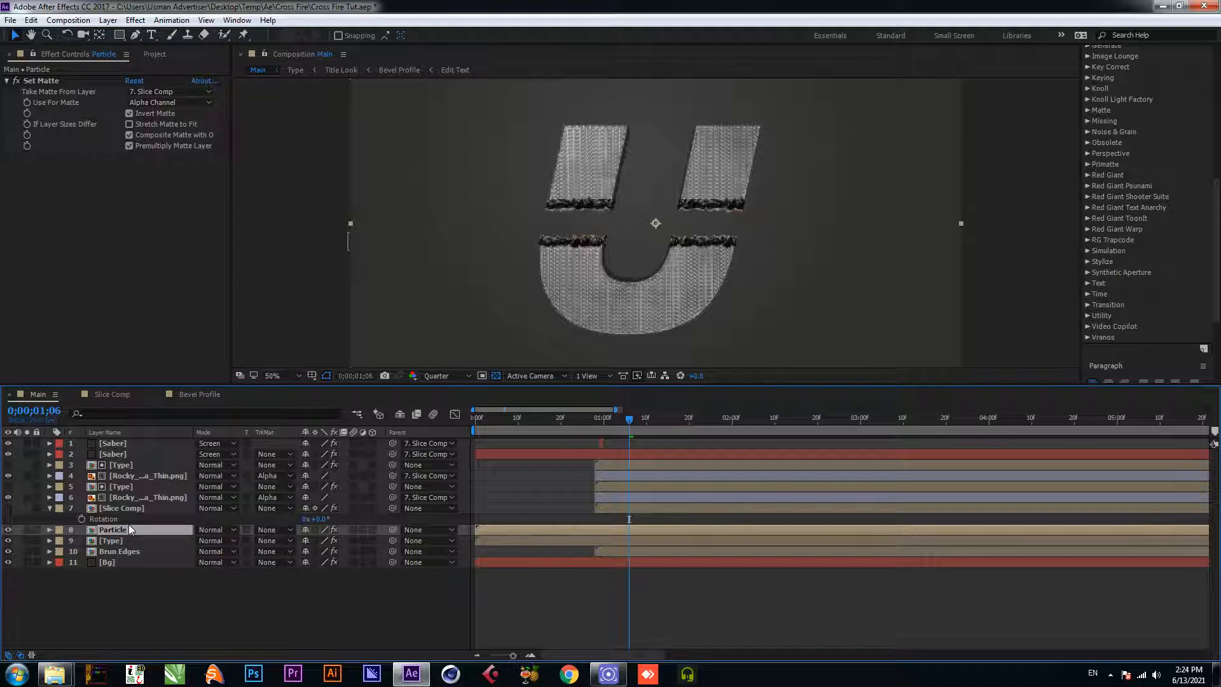
Step: Search the effects for "pix" and apply CC Pixel Polly to the Particle layer
{"action": "key", "text": "ctrl+space"}
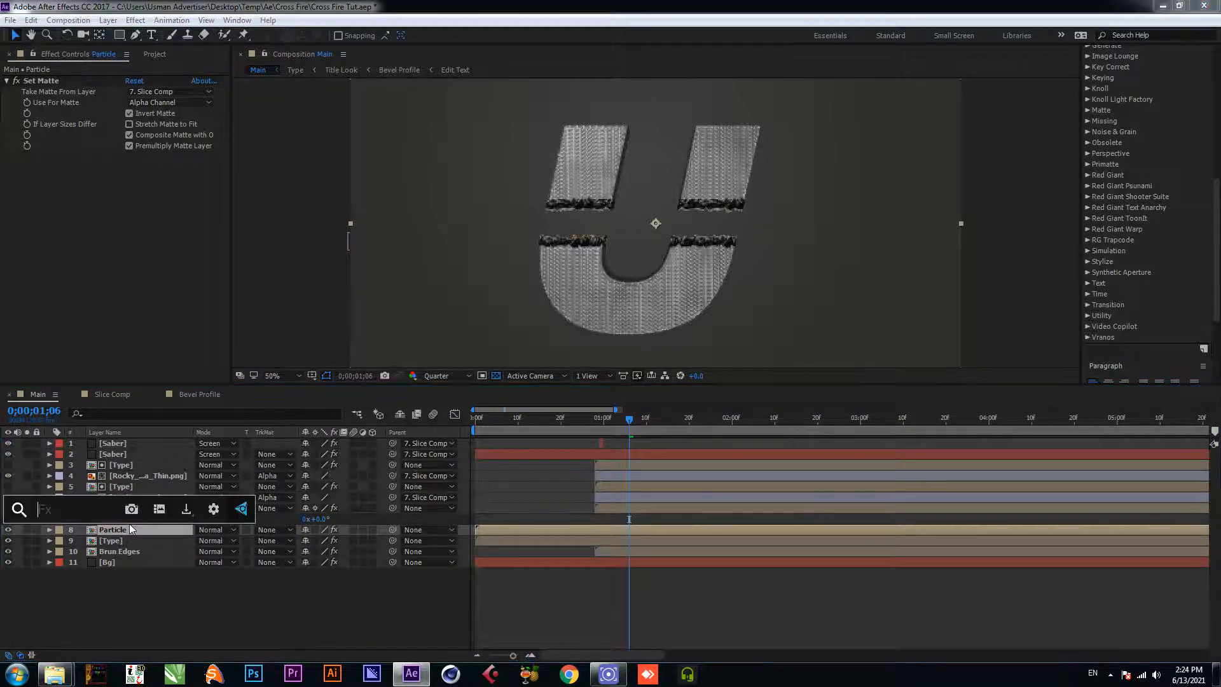
{"action": "type", "text": "pix"}
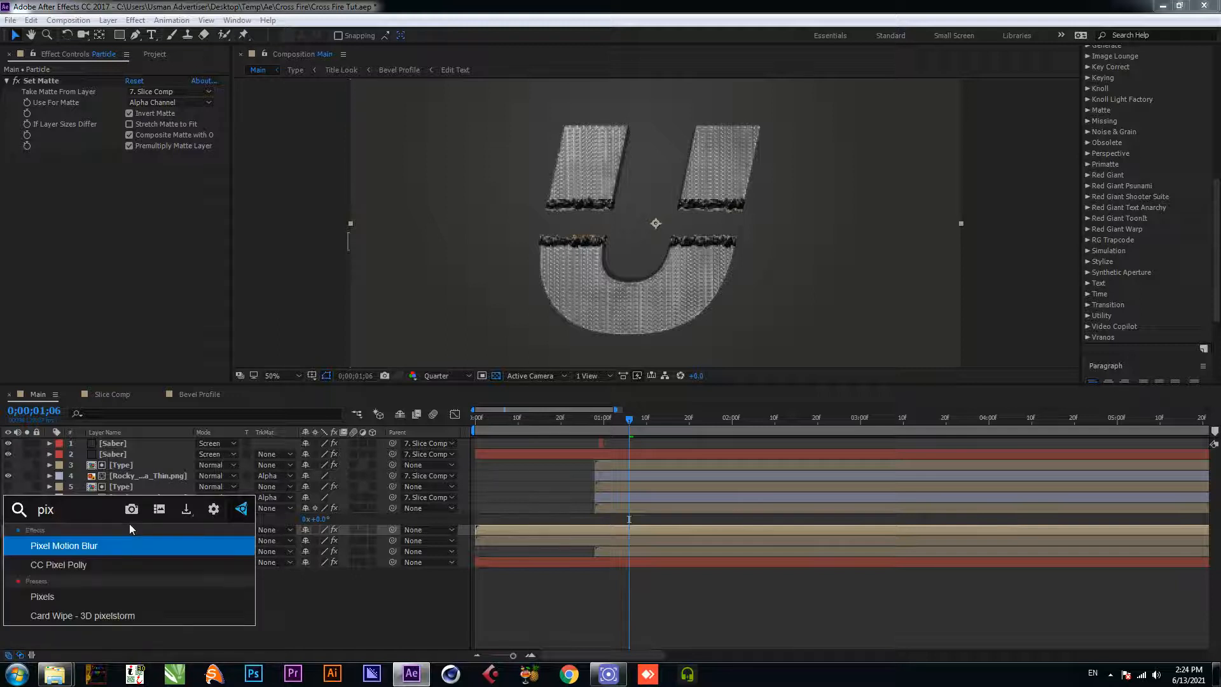
{"action": "left_click", "coordinate": [123, 565]}
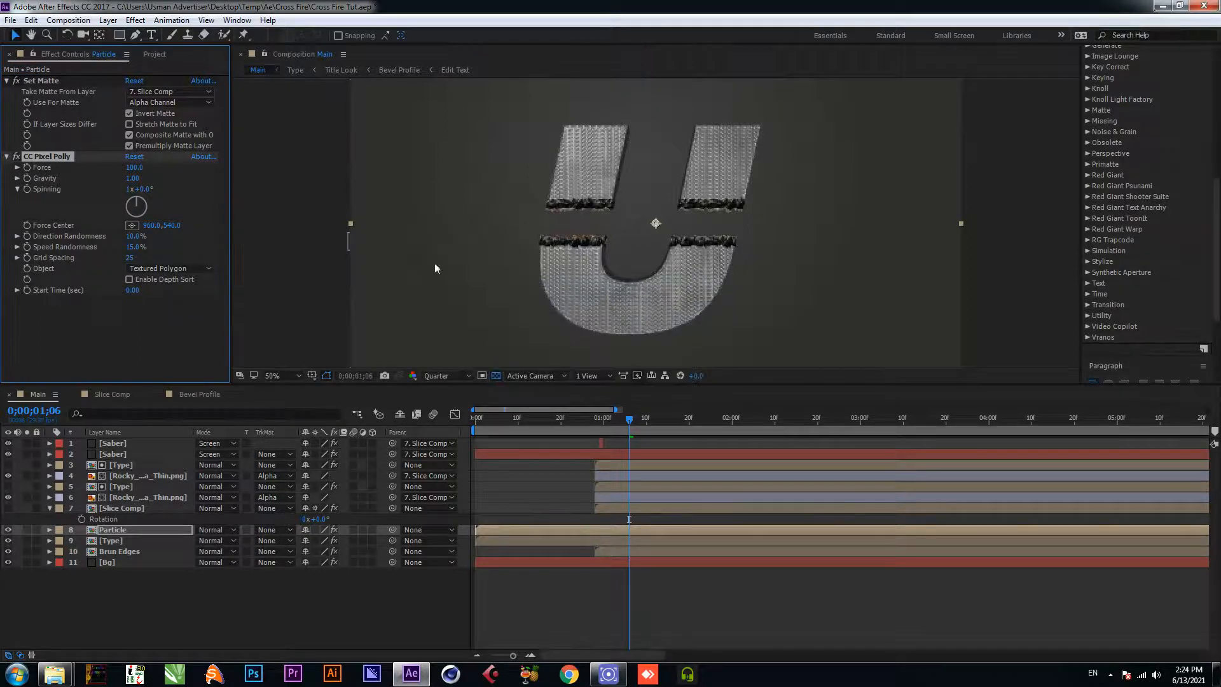
Step: At 0;00;00;28, move the CC Pixel Polly Force Center to about 353, 843, below the saber beam
{"action": "mouse_move", "coordinate": [629, 420]}
{"action": "left_mouse_down"}
{"action": "mouse_move", "coordinate": [535, 421]}
{"action": "mouse_move", "coordinate": [595, 426]}
{"action": "left_mouse_up"}
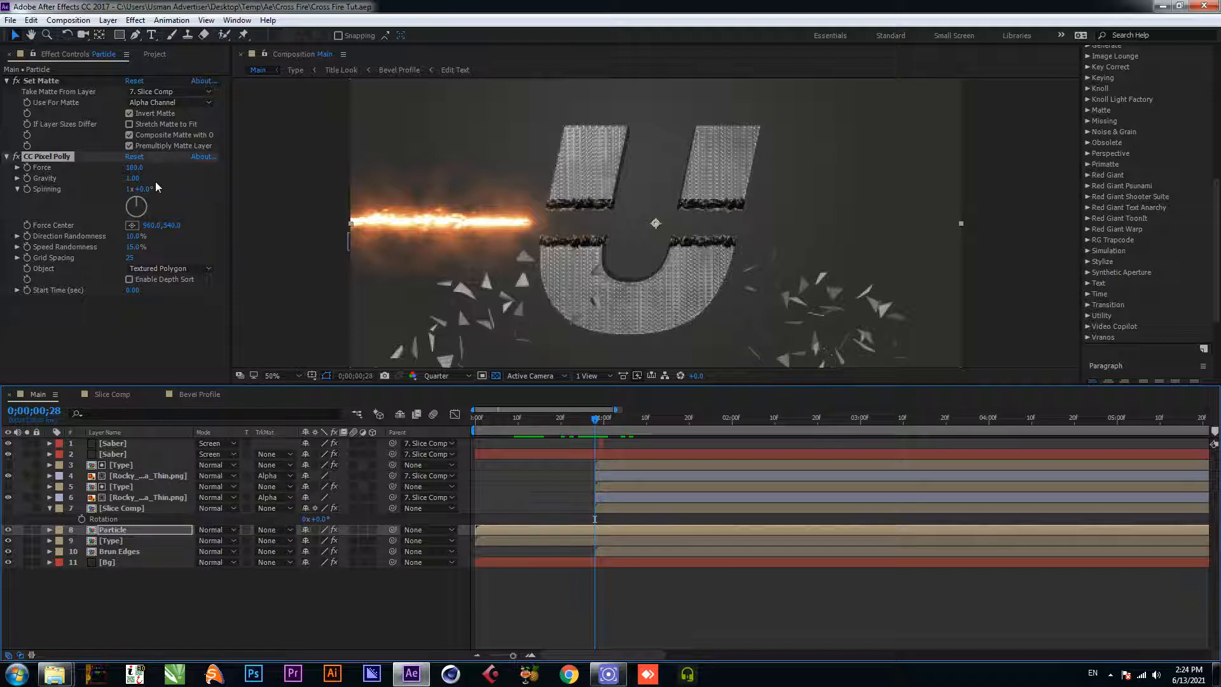
{"action": "left_click_drag", "start_coordinate": [160, 225], "coordinate": [152, 228]}
{"action": "left_click", "coordinate": [153, 227]}
{"action": "left_click", "coordinate": [189, 232]}
{"action": "left_click_drag", "start_coordinate": [153, 229], "coordinate": [95, 233]}
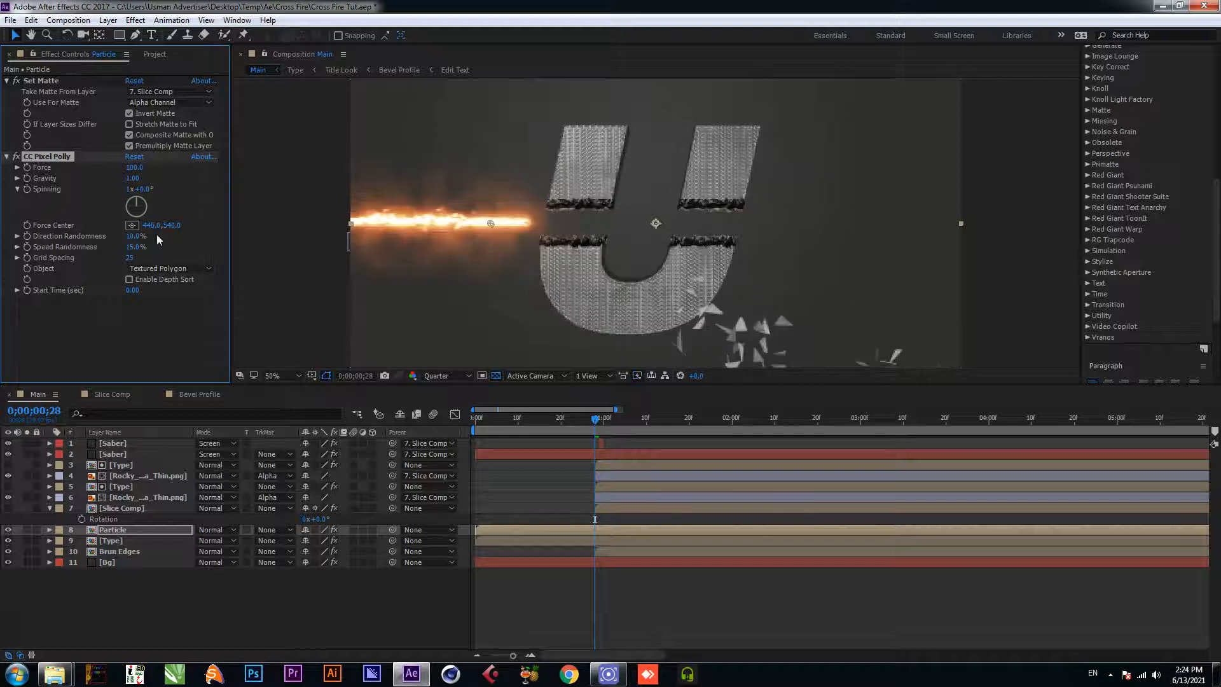
{"action": "left_click_drag", "start_coordinate": [172, 227], "coordinate": [274, 229]}
{"action": "left_click_drag", "start_coordinate": [185, 224], "coordinate": [131, 231]}
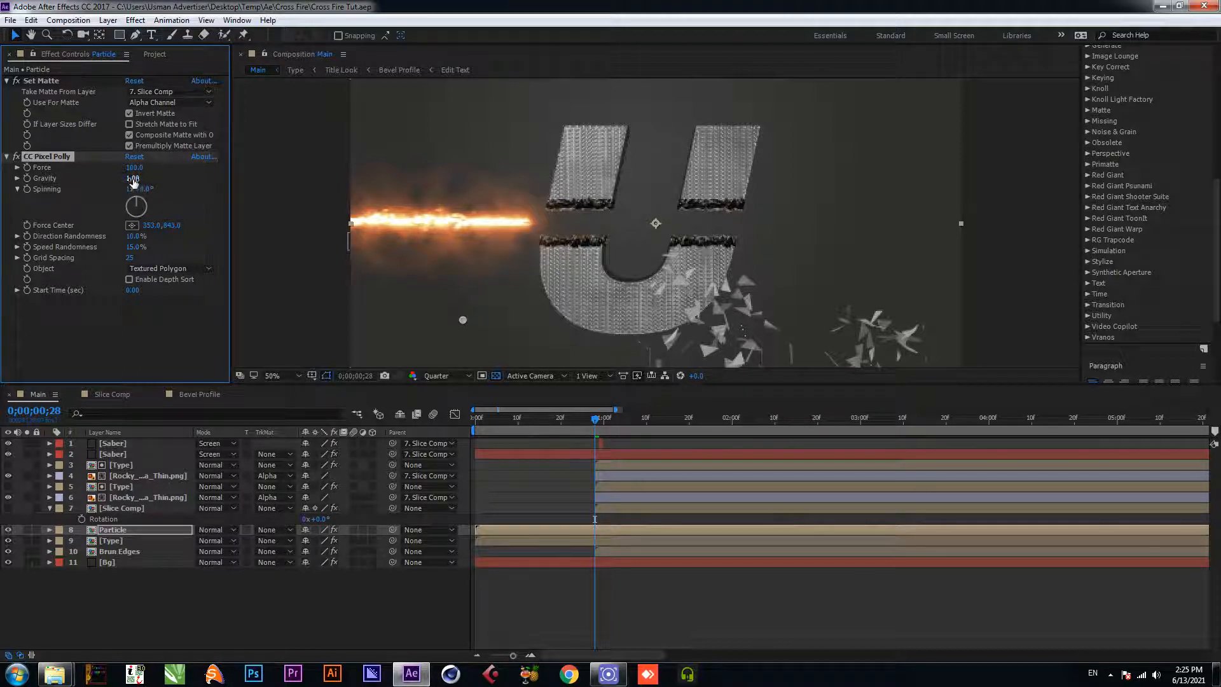
Step: Set the CC Pixel Polly Force to 142, then try Gravity at 1.03 and undo that gravity change
{"action": "left_click_drag", "start_coordinate": [136, 169], "coordinate": [168, 175]}
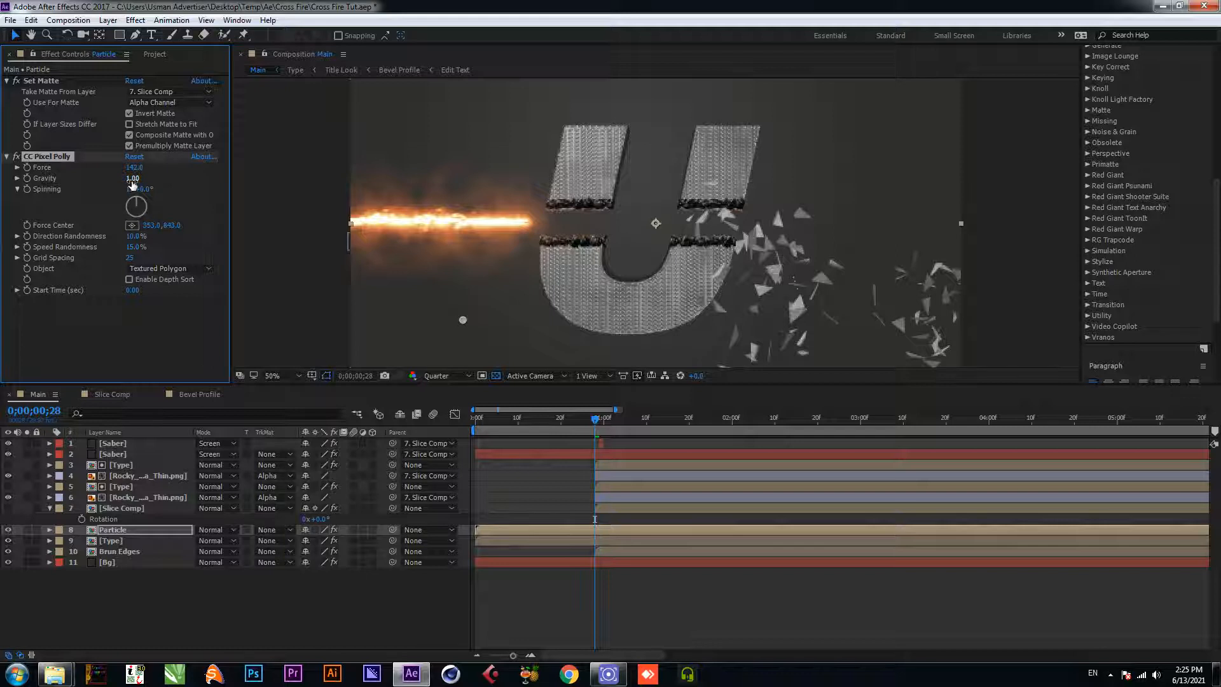
{"action": "left_click_drag", "start_coordinate": [132, 180], "coordinate": [138, 184]}
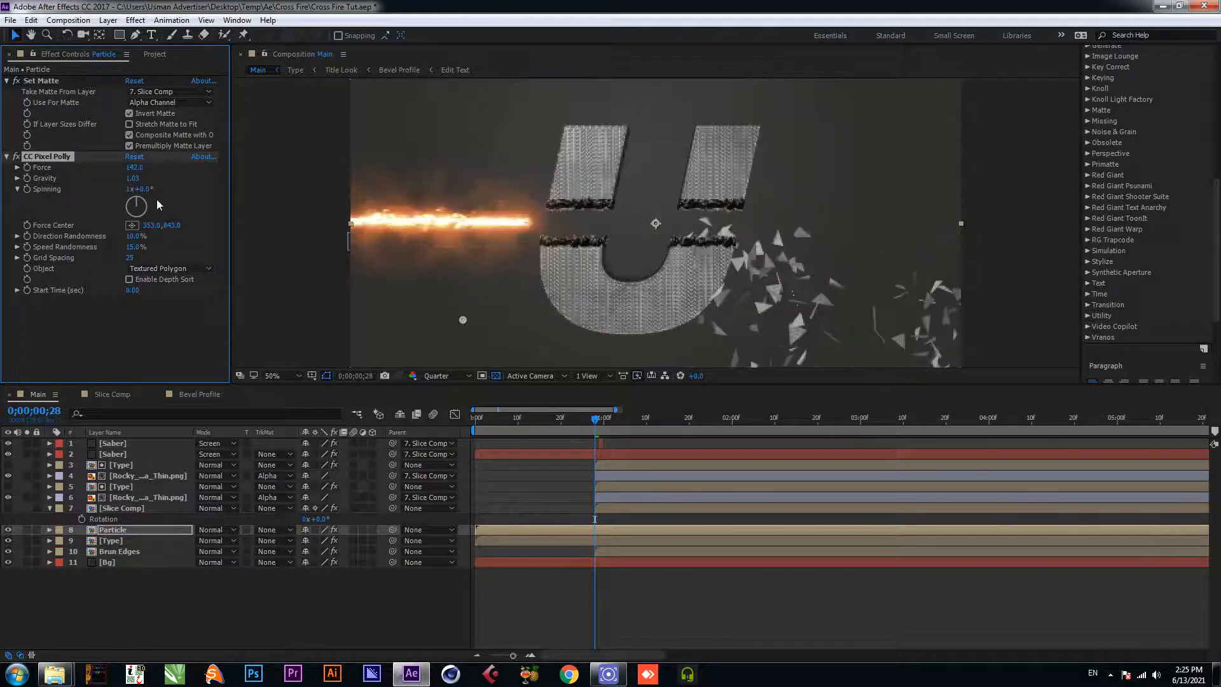
{"action": "key", "text": "ctrl+z"}
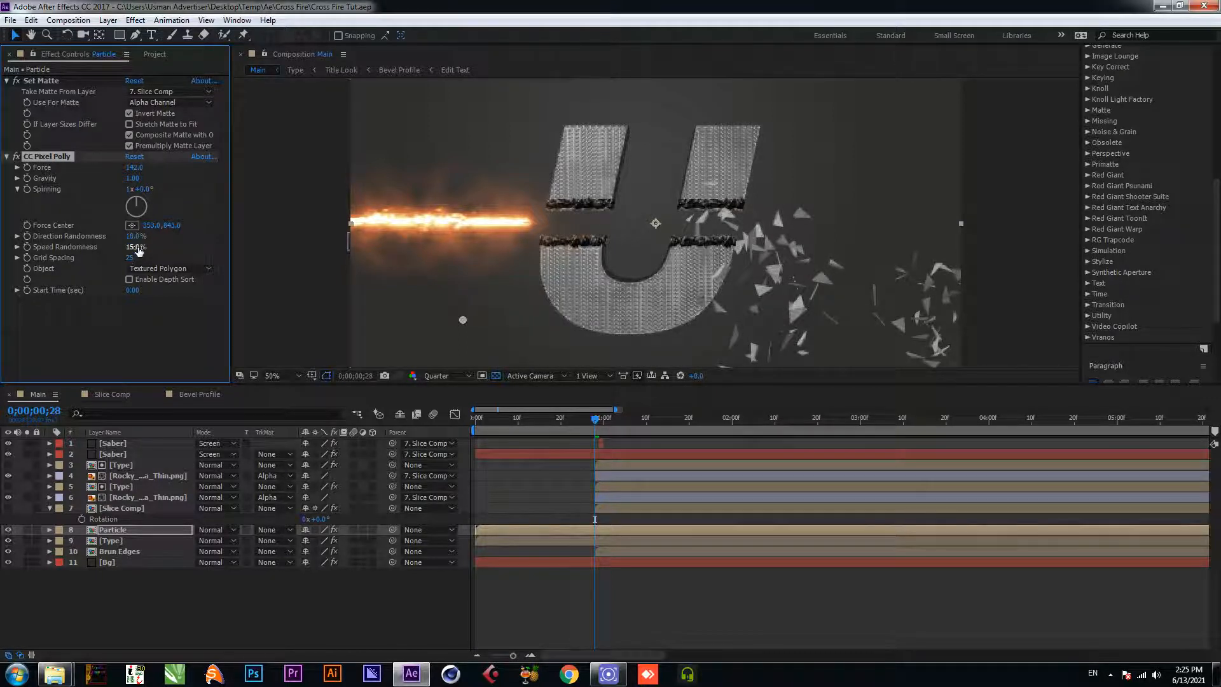
Step: Try a CC Pixel Polly Grid Spacing of 10, then set it to 20 and check the shards around the cut
{"action": "left_click", "coordinate": [130, 258]}
{"action": "type", "text": "10"}
{"action": "key", "text": "Return"}
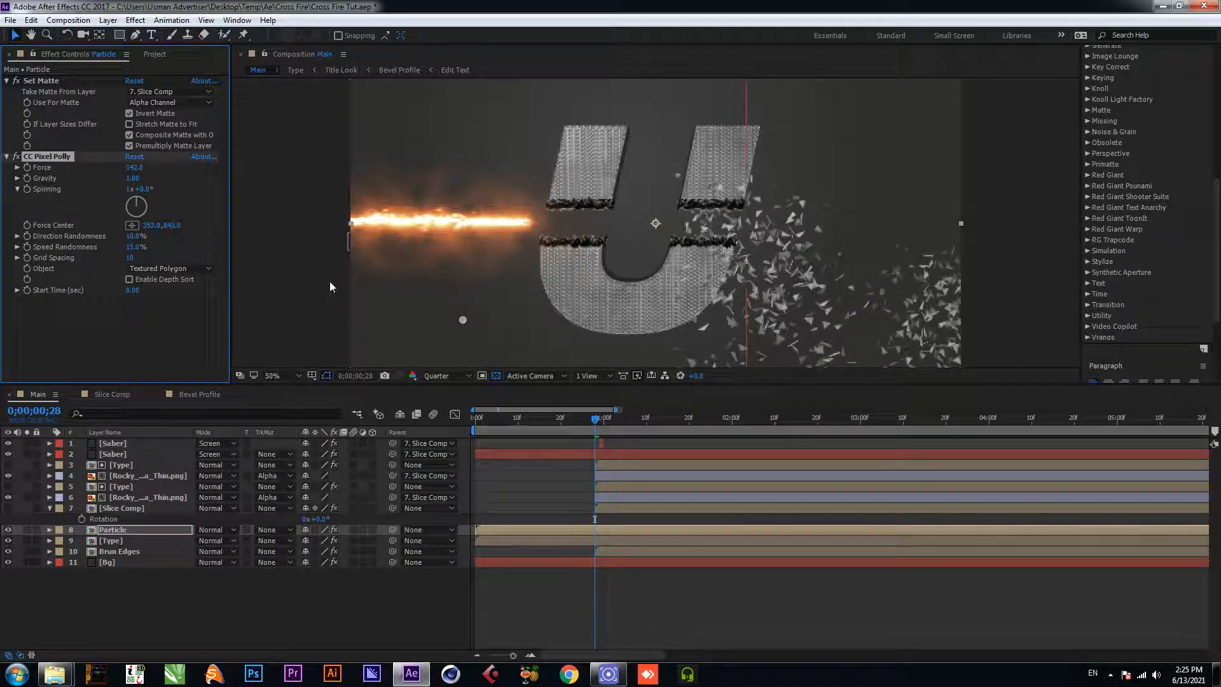
{"action": "left_click", "coordinate": [130, 257]}
{"action": "type", "text": "20"}
{"action": "key", "text": "Return"}
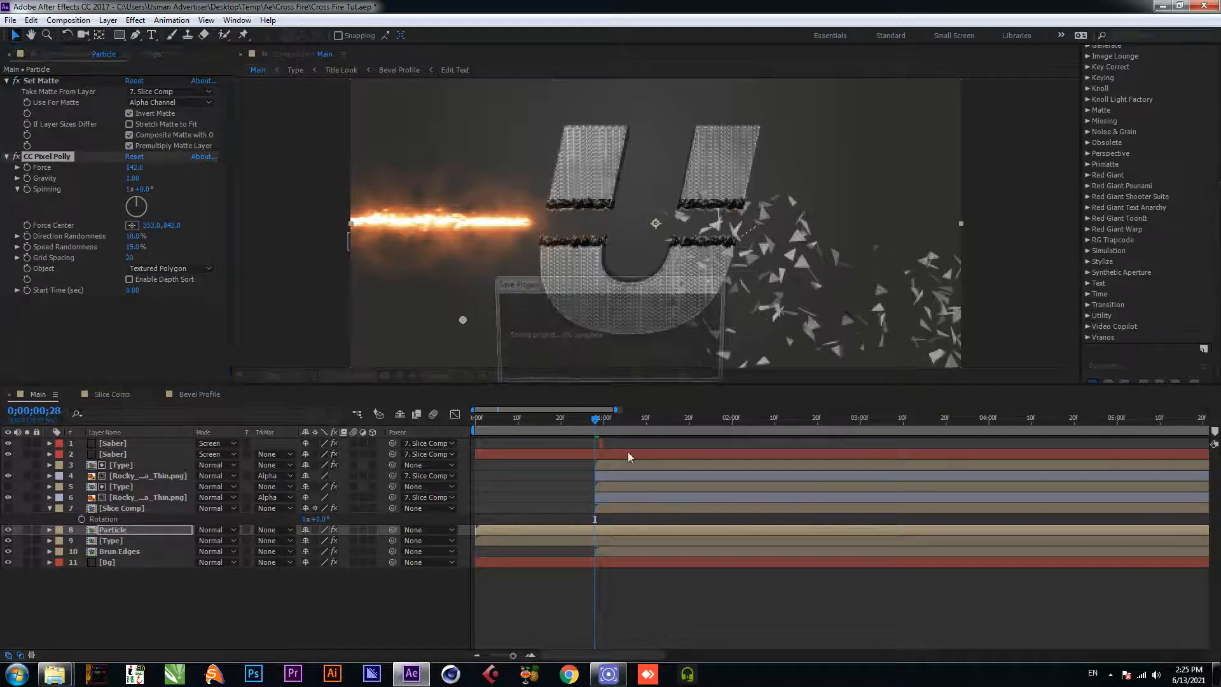
{"action": "mouse_move", "coordinate": [598, 421]}
{"action": "left_mouse_down"}
{"action": "mouse_move", "coordinate": [530, 428]}
{"action": "mouse_move", "coordinate": [607, 419]}
{"action": "mouse_move", "coordinate": [555, 434]}
{"action": "mouse_move", "coordinate": [604, 438]}
{"action": "left_mouse_up"}
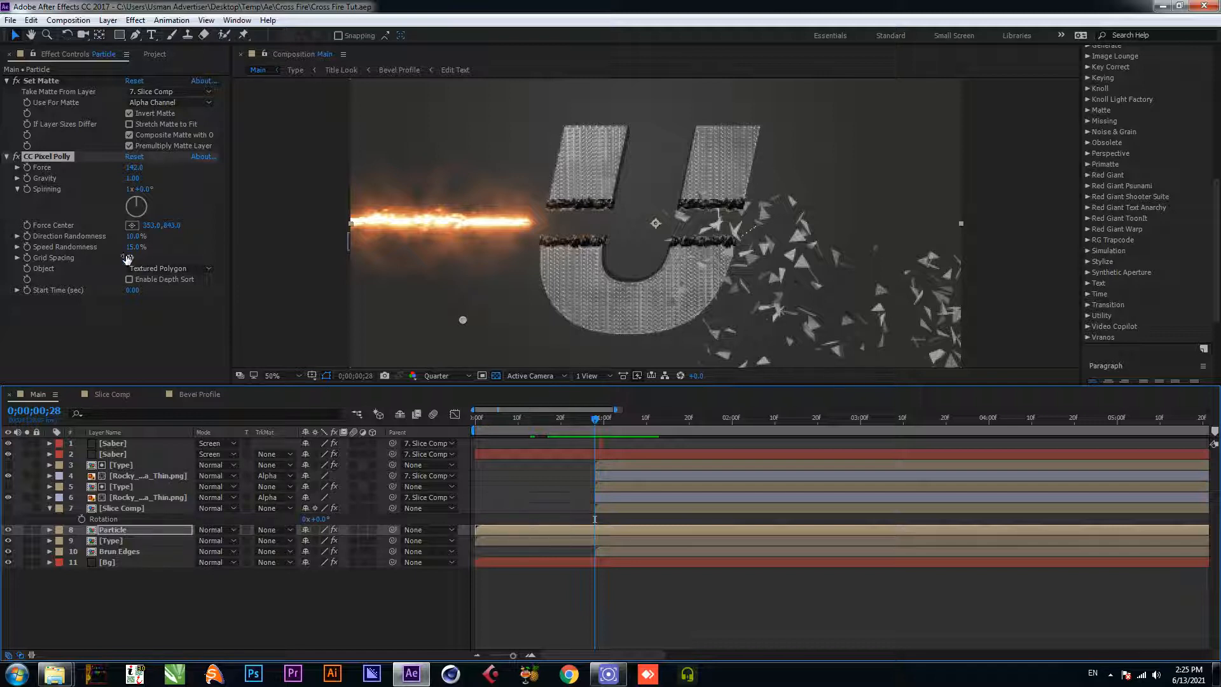
Step: Set the CC Pixel Polly Speed Randomness to 10% and Direction Randomness to 5%
{"action": "left_click", "coordinate": [134, 249]}
{"action": "type", "text": "10"}
{"action": "key", "text": "Return"}
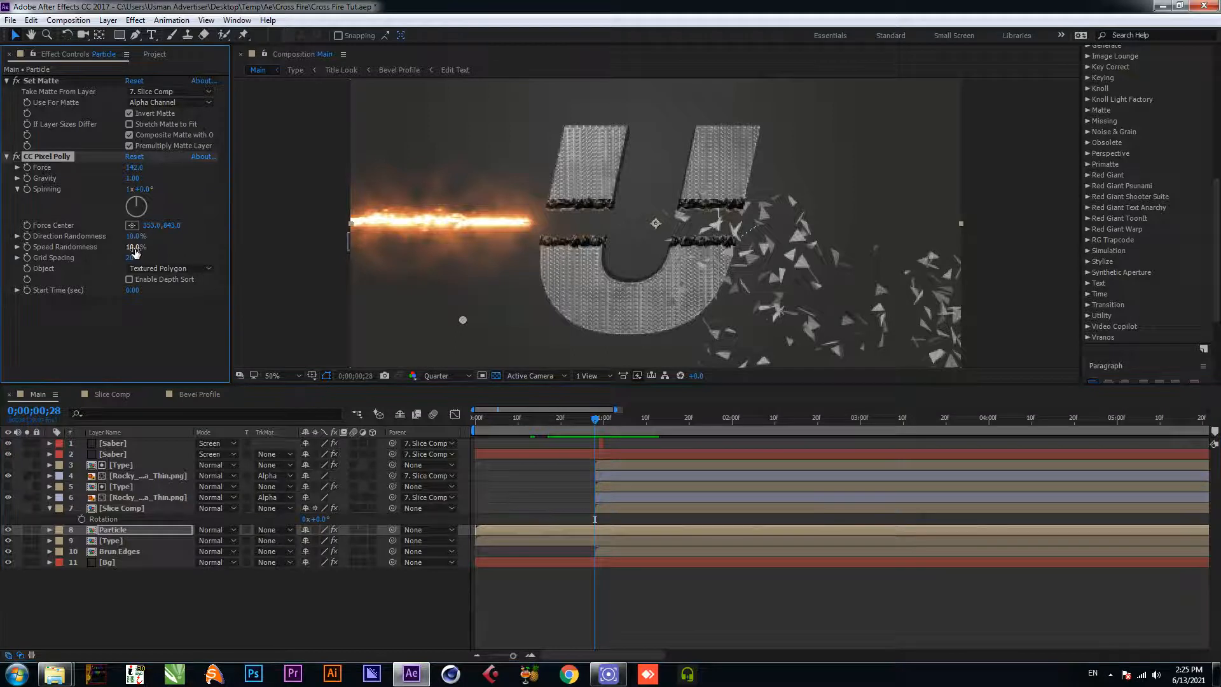
{"action": "left_click", "coordinate": [130, 235]}
{"action": "type", "text": "5"}
{"action": "key", "text": "Return"}
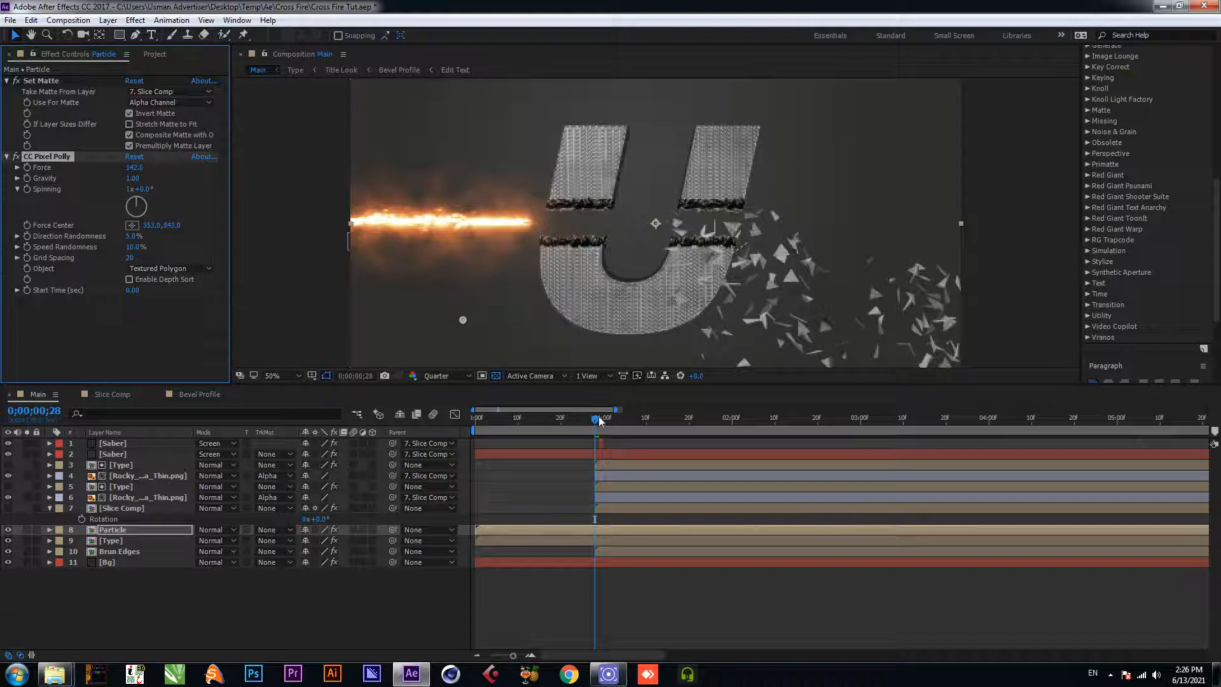
Step: Play back the slice and shatter animation and check when the shards start around 0;00;00;25
{"action": "left_click", "coordinate": [589, 421]}
{"action": "key", "text": "space"}
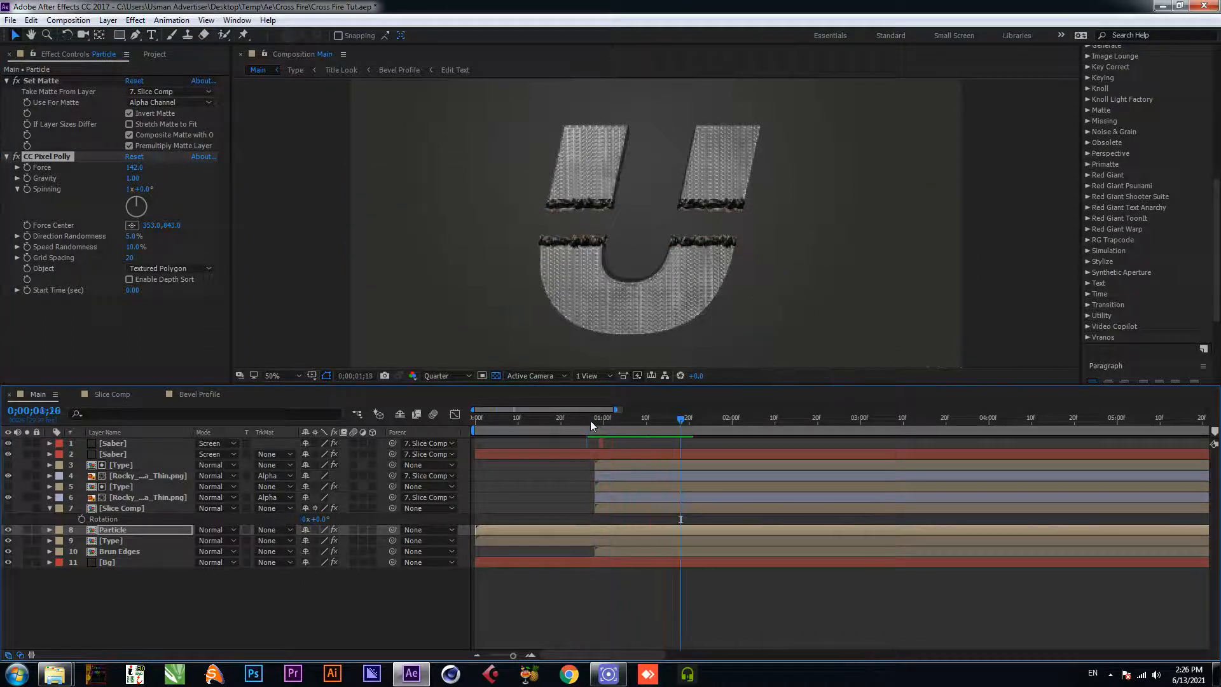
{"action": "left_click", "coordinate": [581, 421]}
{"action": "key", "text": "space"}
{"action": "key", "text": "space"}
{"action": "left_click_drag", "start_coordinate": [621, 421], "coordinate": [582, 427]}
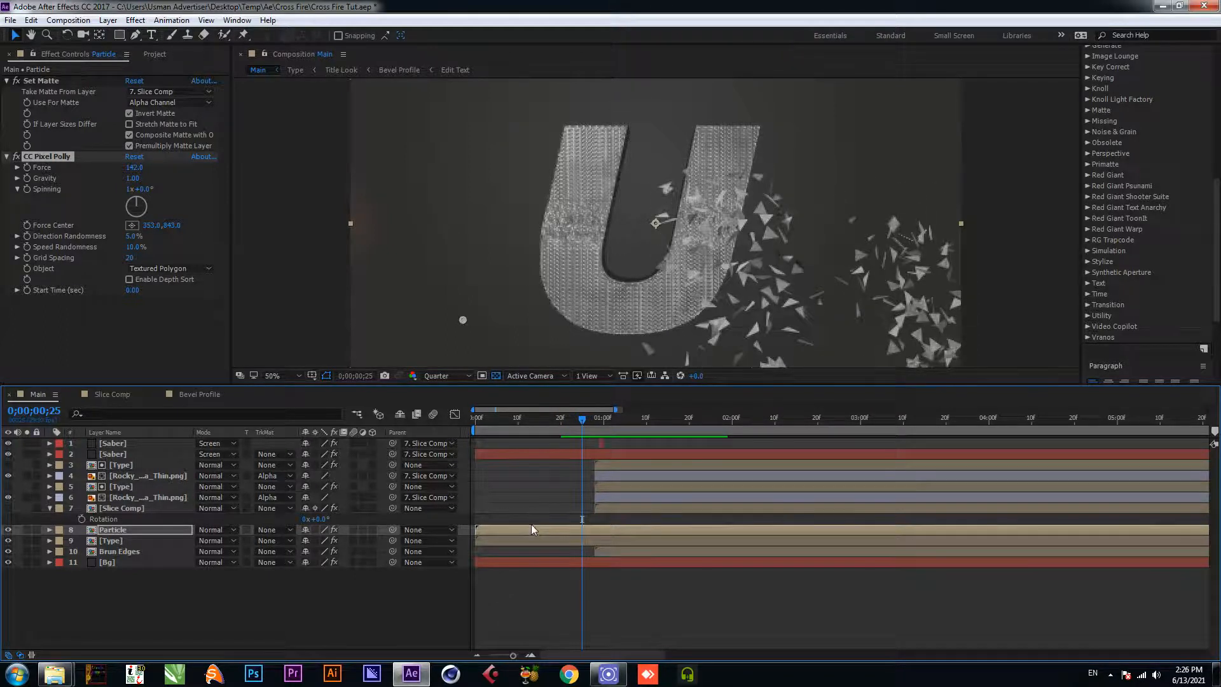
Step: Shift the Particle layer in time to start at 0;00;00;28, in line with the Slice Comp layer, and preview the shatter
{"action": "left_click_drag", "start_coordinate": [530, 529], "coordinate": [647, 529]}
{"action": "key", "text": "space"}
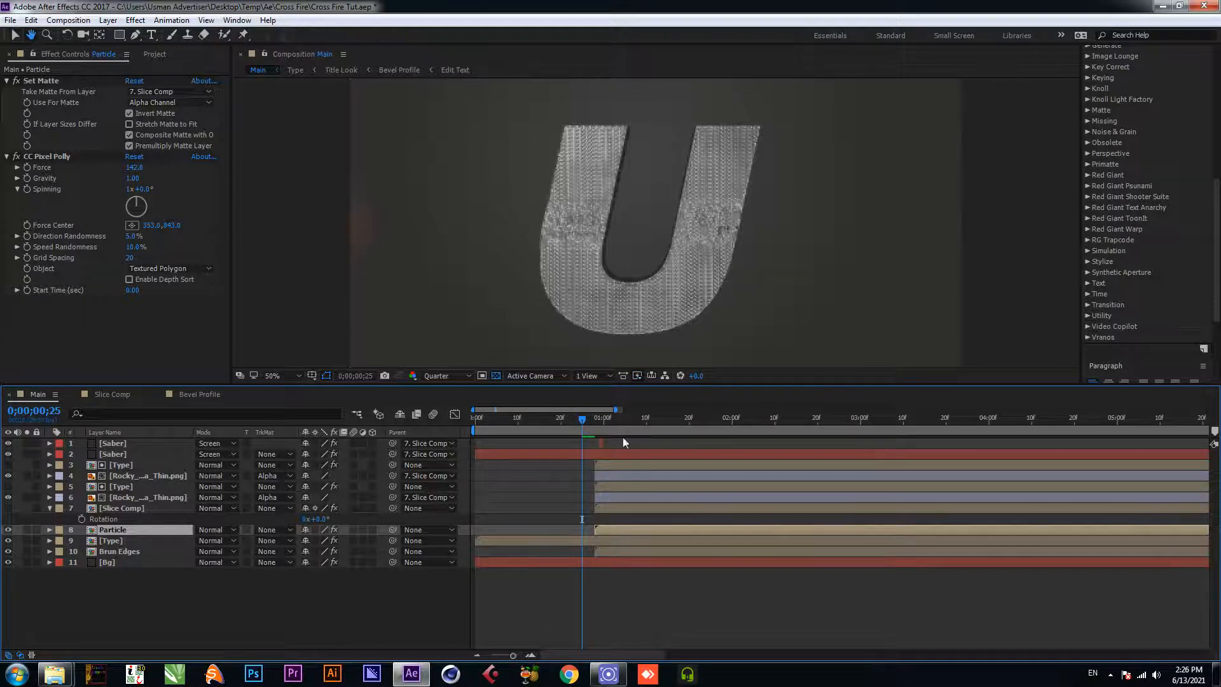
{"action": "left_click", "coordinate": [600, 426]}
{"action": "mouse_move", "coordinate": [600, 425]}
{"action": "left_mouse_down"}
{"action": "mouse_move", "coordinate": [656, 425]}
{"action": "mouse_move", "coordinate": [607, 434]}
{"action": "left_mouse_up"}
Step: Try the Particle layer beneath the Type layer, preview the result, and move it back above
{"action": "left_click_drag", "start_coordinate": [123, 527], "coordinate": [124, 545]}
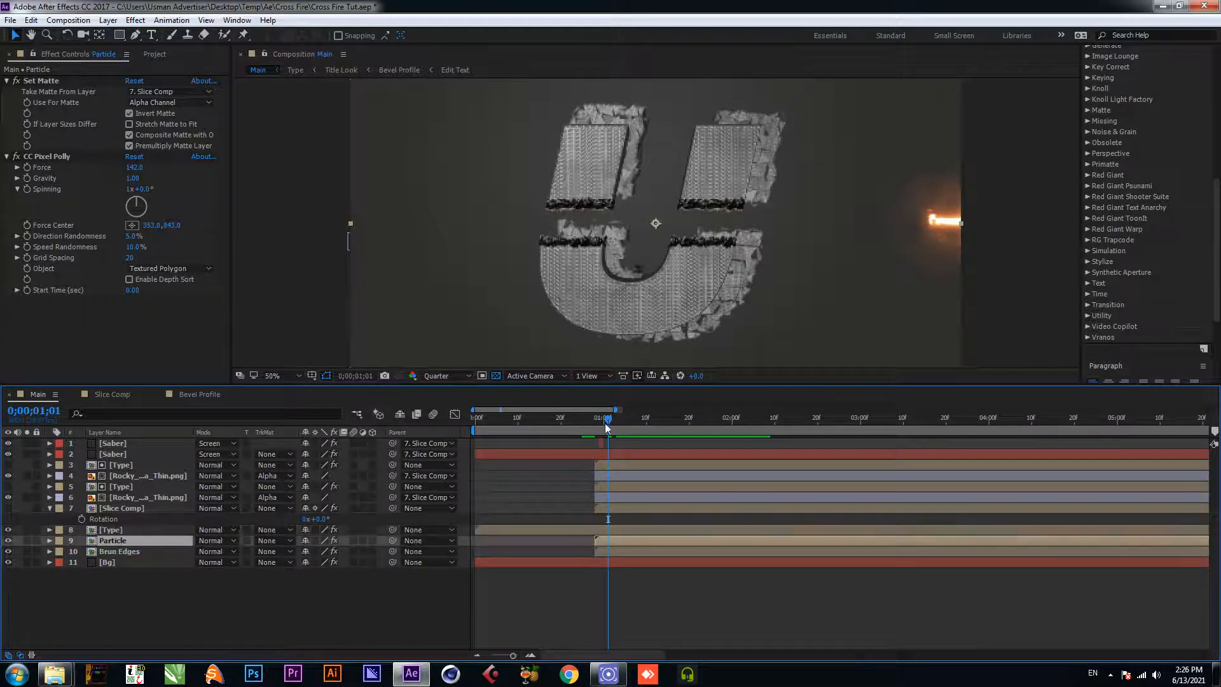
{"action": "left_click_drag", "start_coordinate": [605, 422], "coordinate": [581, 421]}
{"action": "key", "text": "space"}
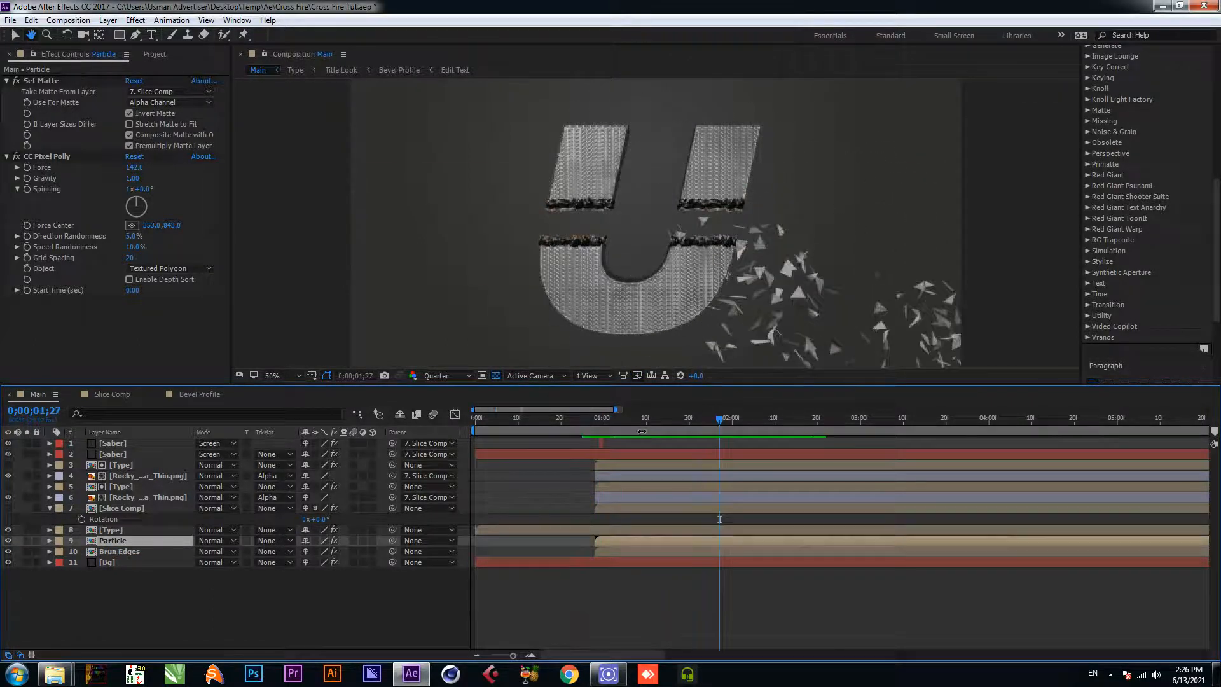
{"action": "left_click_drag", "start_coordinate": [163, 542], "coordinate": [164, 525]}
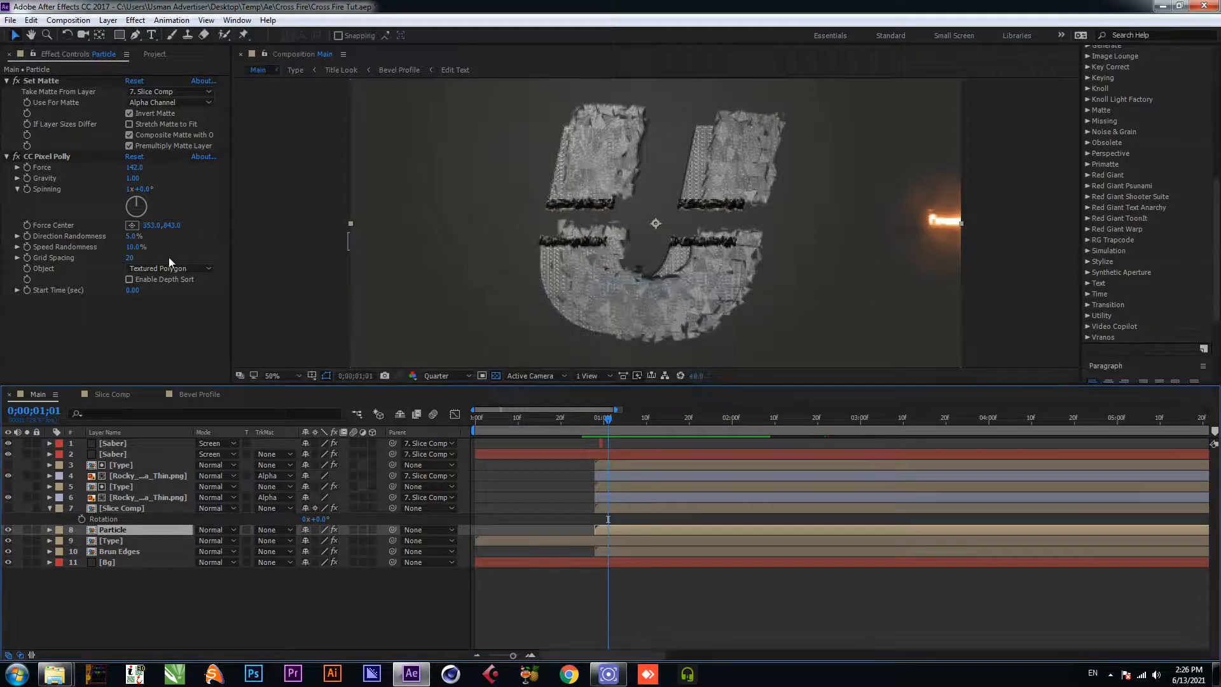
Step: Set the CC Pixel Polly Force to 100, check the frames around the cut, and save the project
{"action": "left_click", "coordinate": [134, 168]}
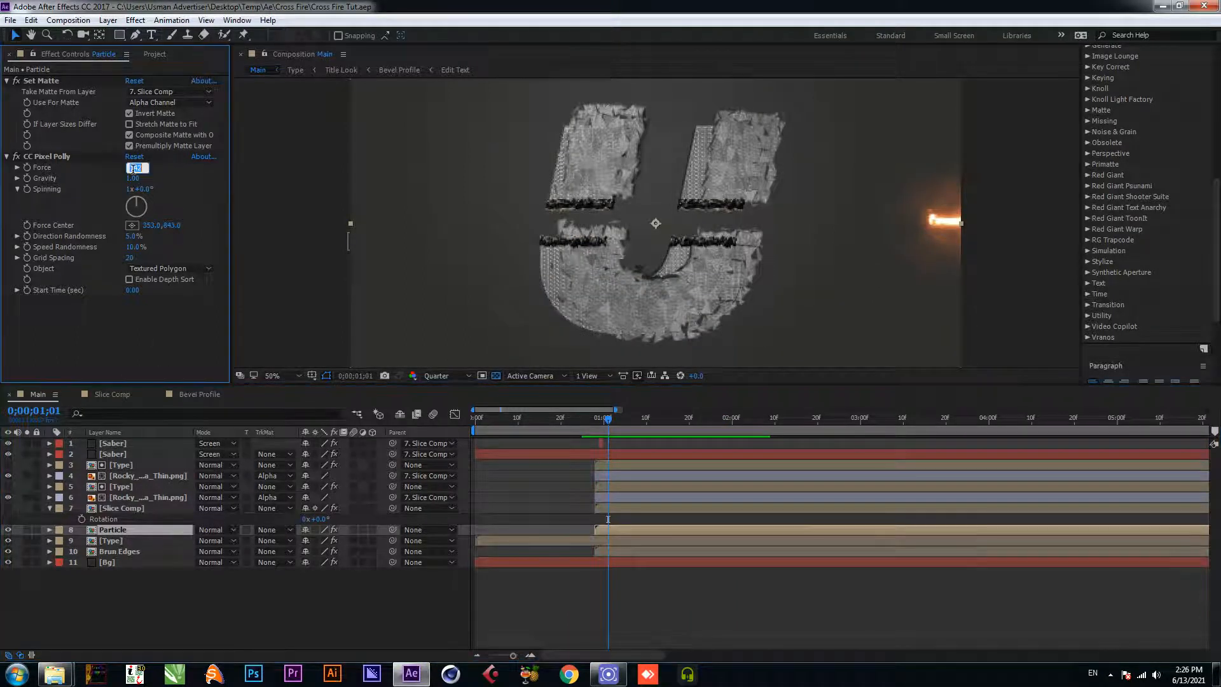
{"action": "key", "text": "Return"}
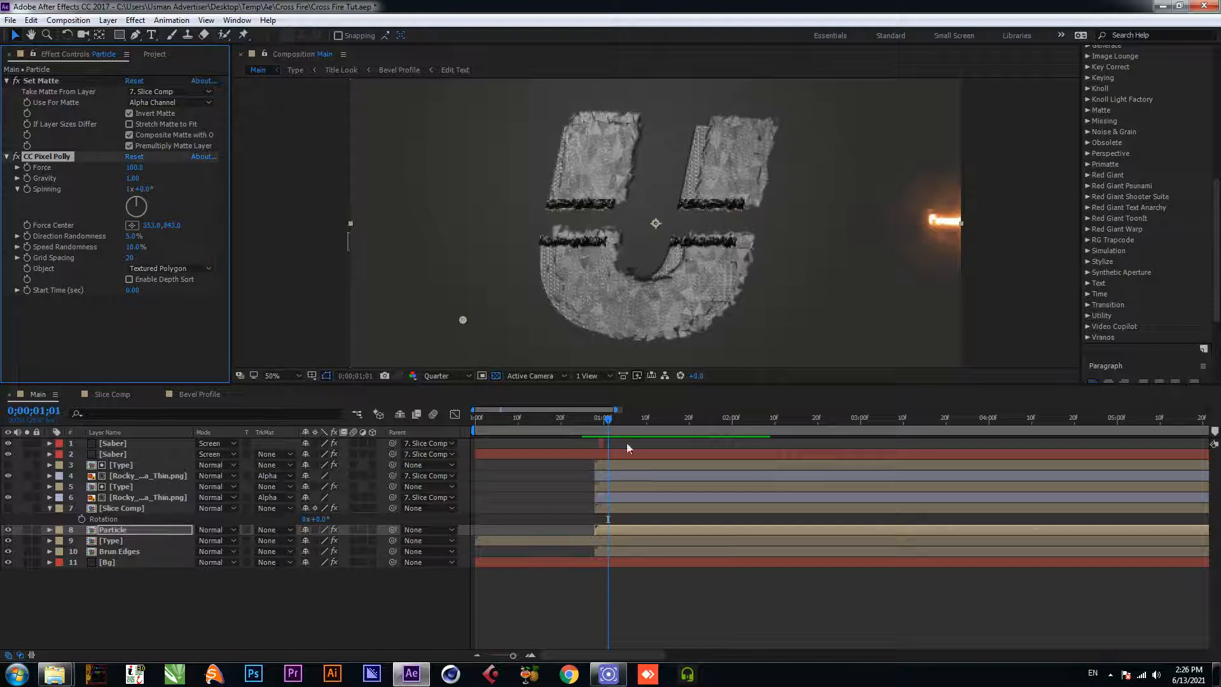
{"action": "left_click", "coordinate": [604, 421]}
{"action": "left_click_drag", "start_coordinate": [604, 421], "coordinate": [595, 420]}
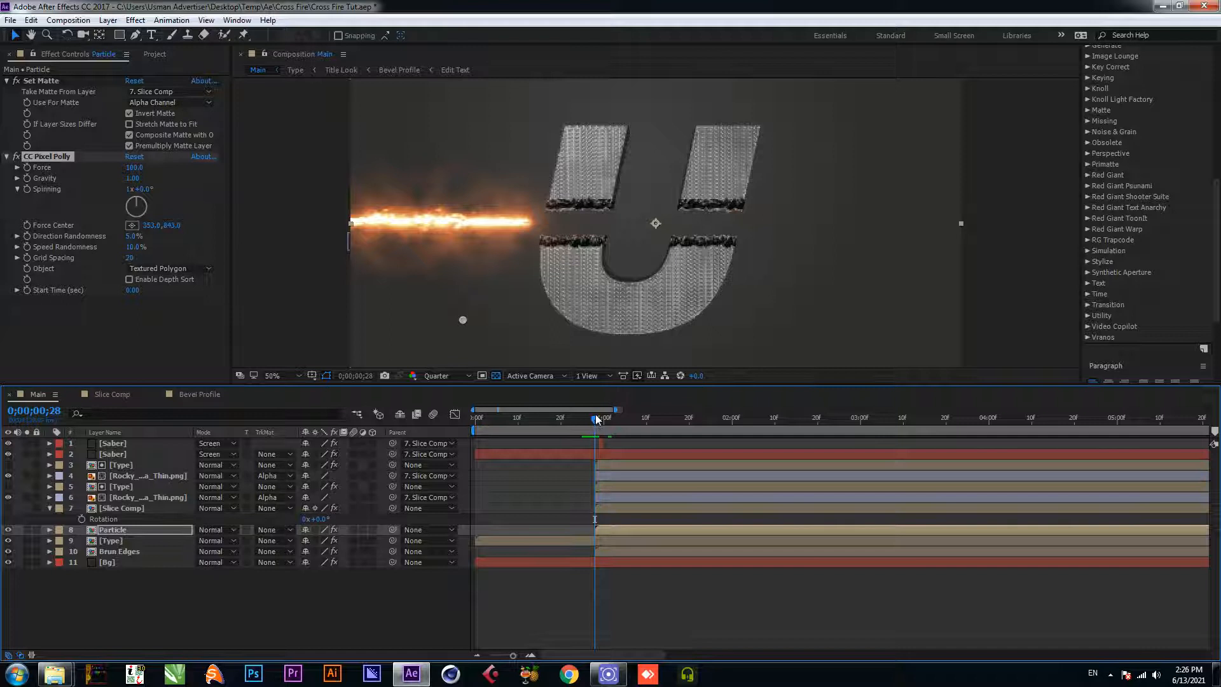
{"action": "key", "text": "ctrl+s"}
Step: Move the Force Center to about -59, 541, just outside the frame at the beam's height, and preview the shatter
{"action": "mouse_move", "coordinate": [599, 424]}
{"action": "left_mouse_down"}
{"action": "mouse_move", "coordinate": [647, 421]}
{"action": "mouse_move", "coordinate": [599, 419]}
{"action": "left_mouse_up"}
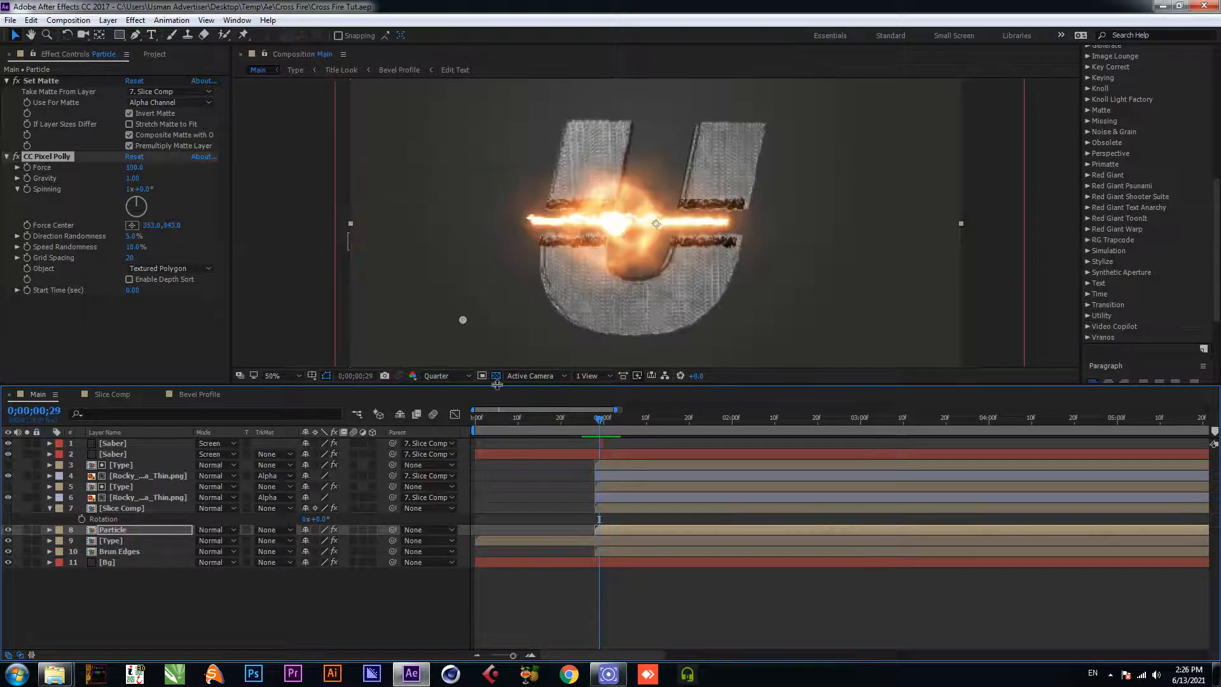
{"action": "left_click_drag", "start_coordinate": [463, 321], "coordinate": [332, 224]}
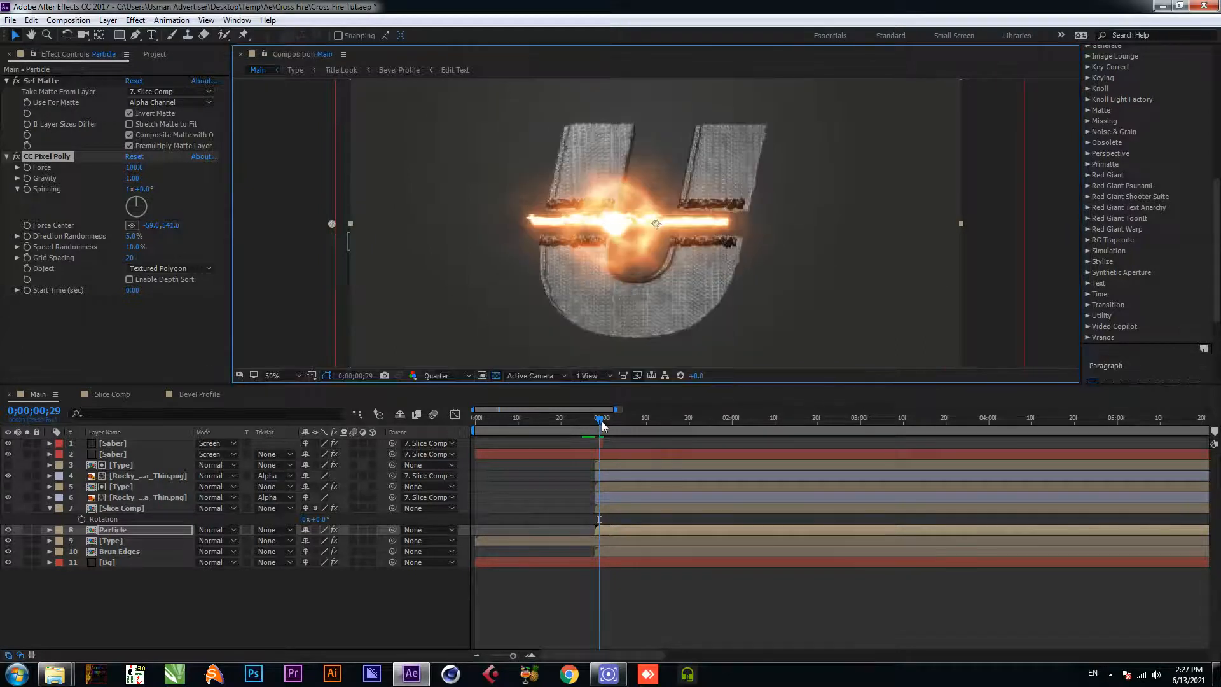
{"action": "left_click_drag", "start_coordinate": [600, 419], "coordinate": [585, 426]}
{"action": "key", "text": "space"}
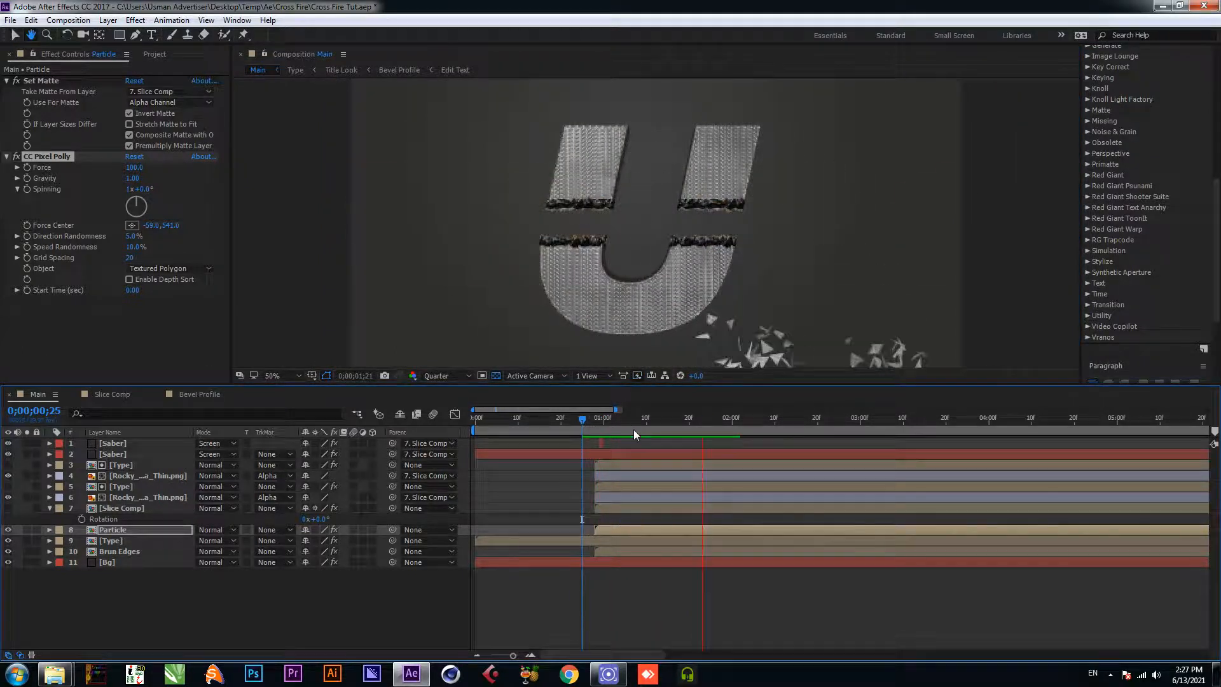
{"action": "left_click", "coordinate": [612, 422]}
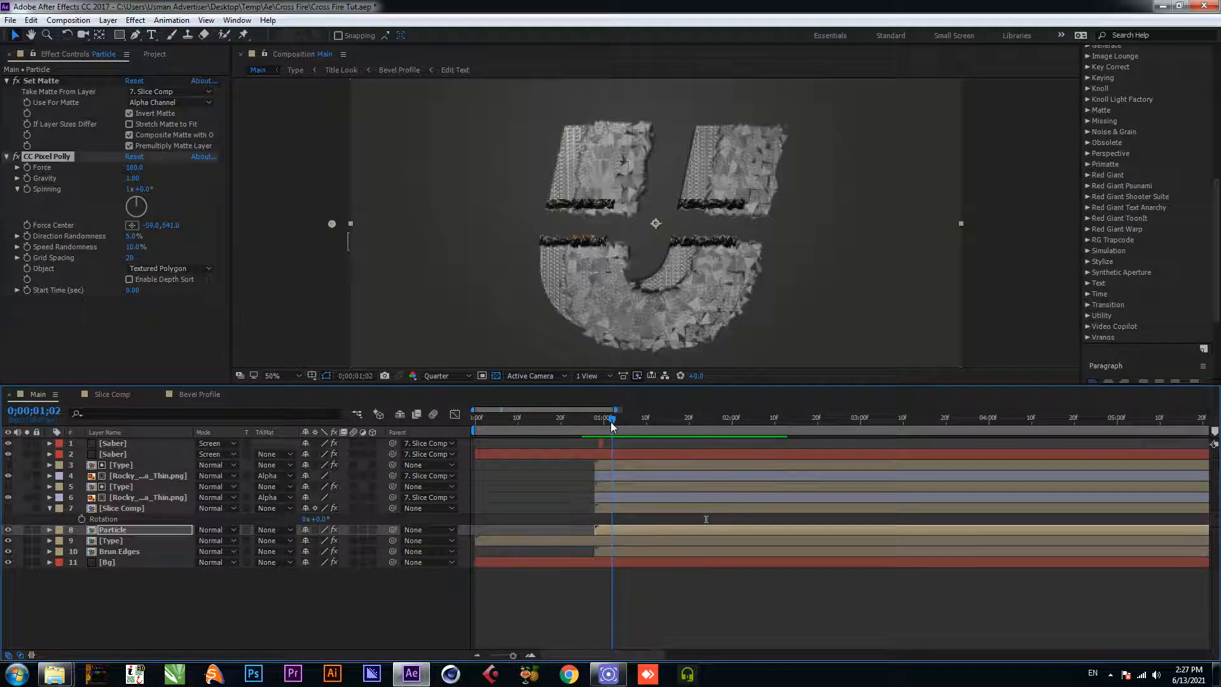
Step: Set the CC Pixel Polly Direction Randomness to 10%, Speed Randomness to 15% and Grid Spacing to 25
{"action": "left_click", "coordinate": [131, 235]}
{"action": "type", "text": "10"}
{"action": "key", "text": "Return"}
{"action": "left_click", "coordinate": [133, 247]}
{"action": "type", "text": "15"}
{"action": "key", "text": "Return"}
{"action": "left_click", "coordinate": [130, 257]}
{"action": "type", "text": "25"}
{"action": "key", "text": "Return"}
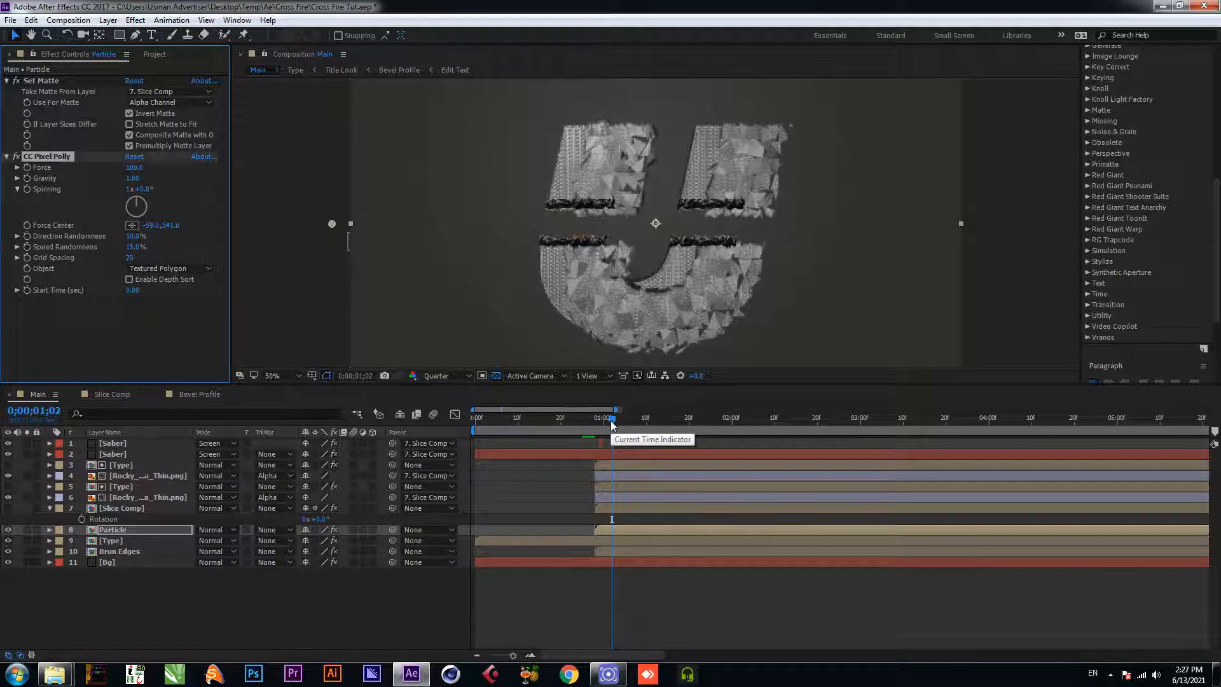
Step: Set the CC Pixel Polly Gravity on the Particle layer to 2
{"action": "left_click", "coordinate": [133, 178]}
{"action": "type", "text": "2"}
{"action": "key", "text": "Return"}
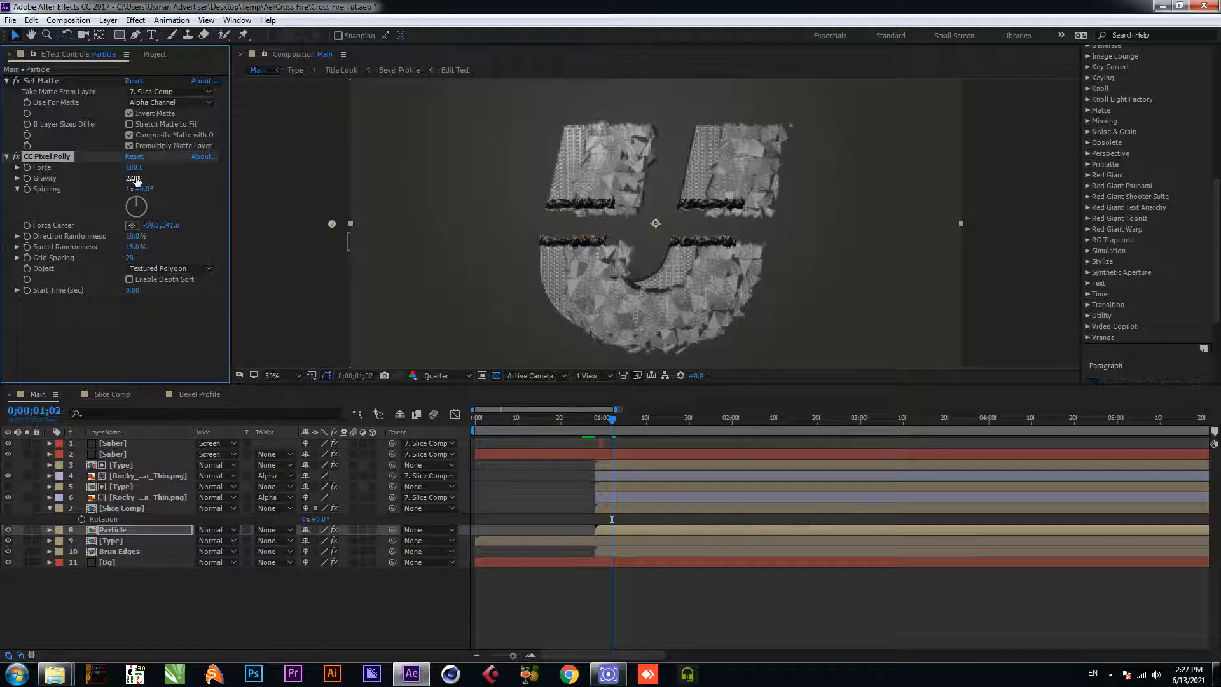
Step: Undo the last CC Pixel Polly Gravity change on the Particle layer and preview the shatter around the cut
{"action": "key", "text": "ctrl+z"}
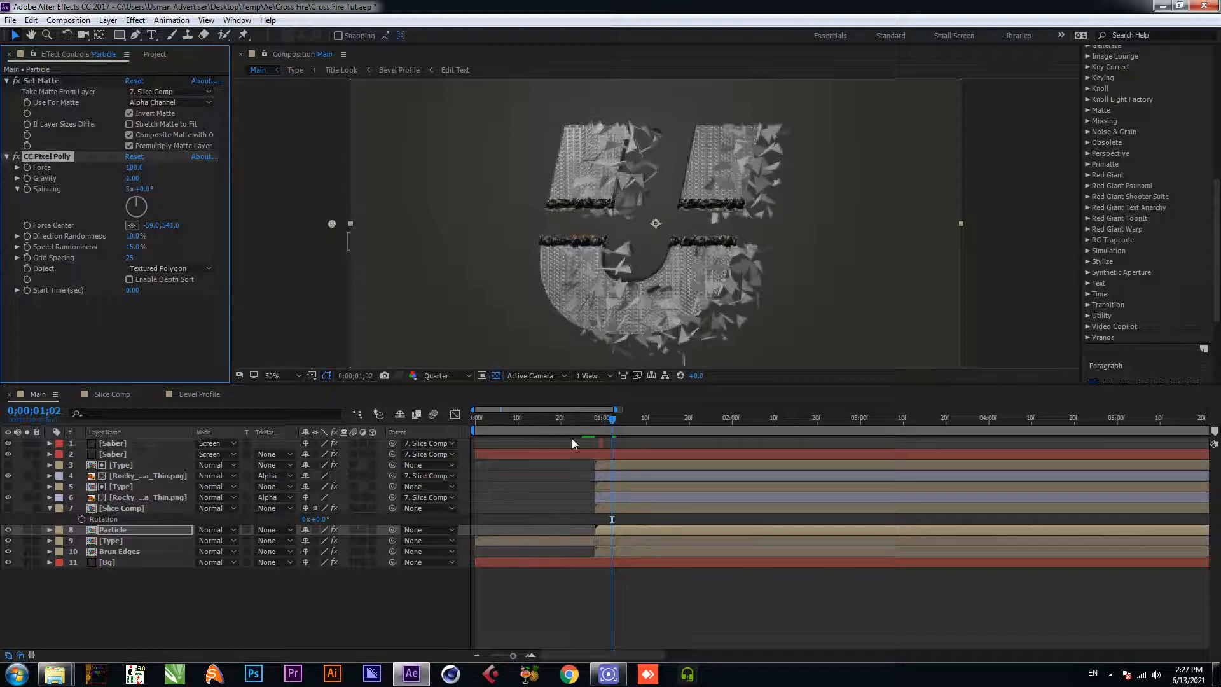
{"action": "left_click_drag", "start_coordinate": [612, 423], "coordinate": [591, 422]}
{"action": "key", "text": "space"}
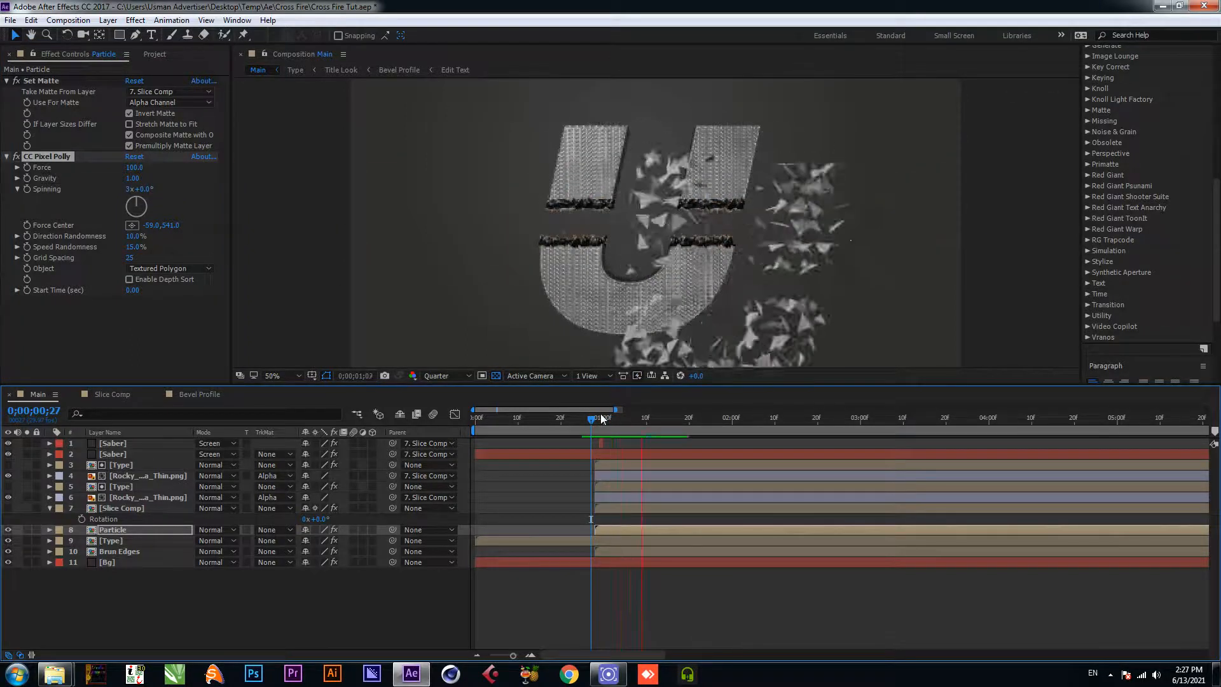
{"action": "left_click", "coordinate": [613, 418]}
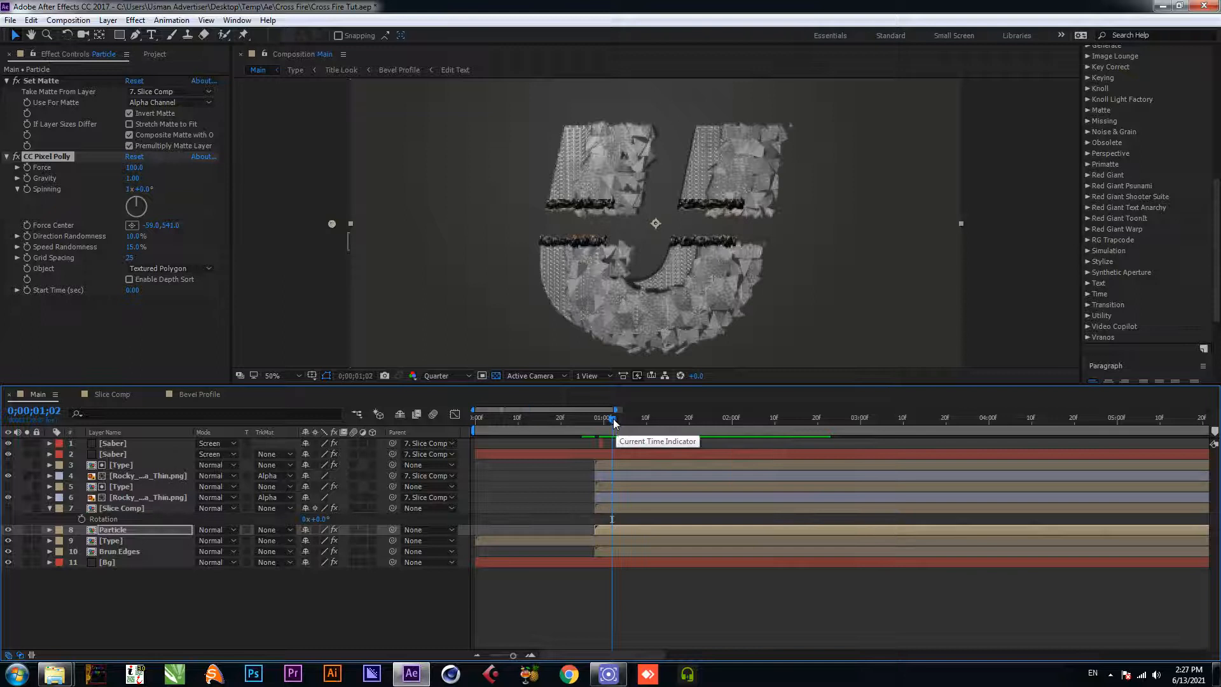
{"action": "mouse_move", "coordinate": [612, 419]}
{"action": "left_mouse_down"}
{"action": "mouse_move", "coordinate": [592, 419]}
{"action": "mouse_move", "coordinate": [607, 419]}
{"action": "left_mouse_up"}
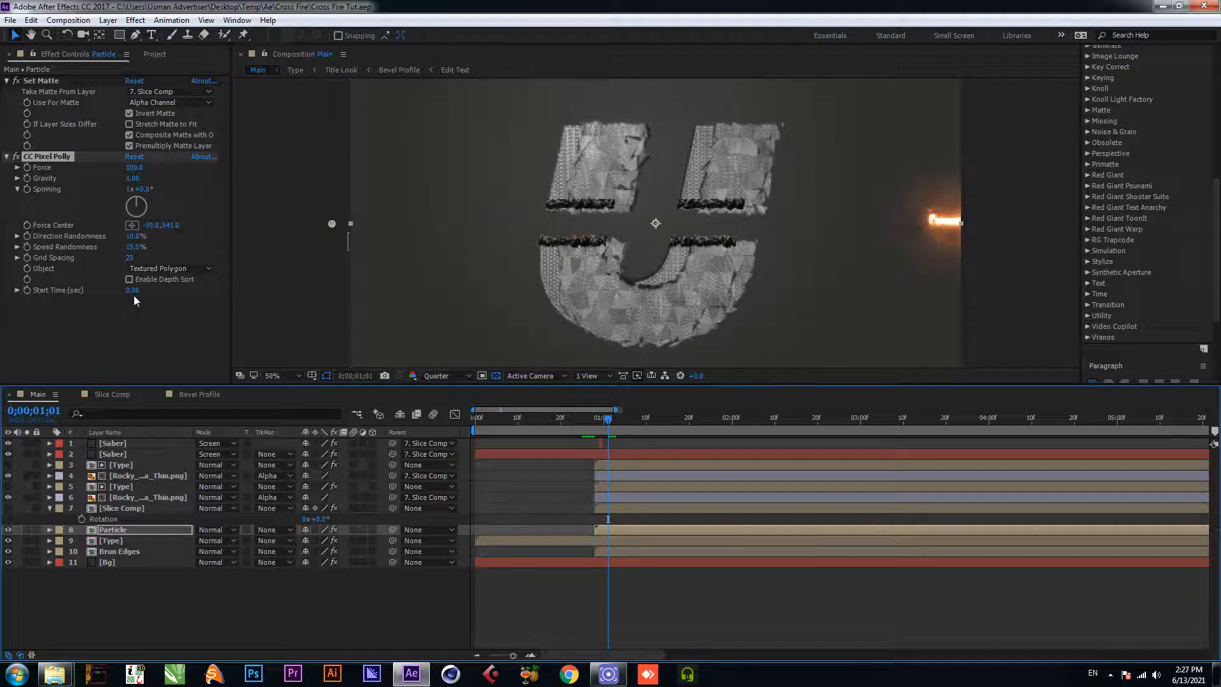
Step: Try a higher CC Pixel Polly Start Time on the Particle layer, preview the shatter, and undo the change
{"action": "left_click_drag", "start_coordinate": [132, 291], "coordinate": [184, 294]}
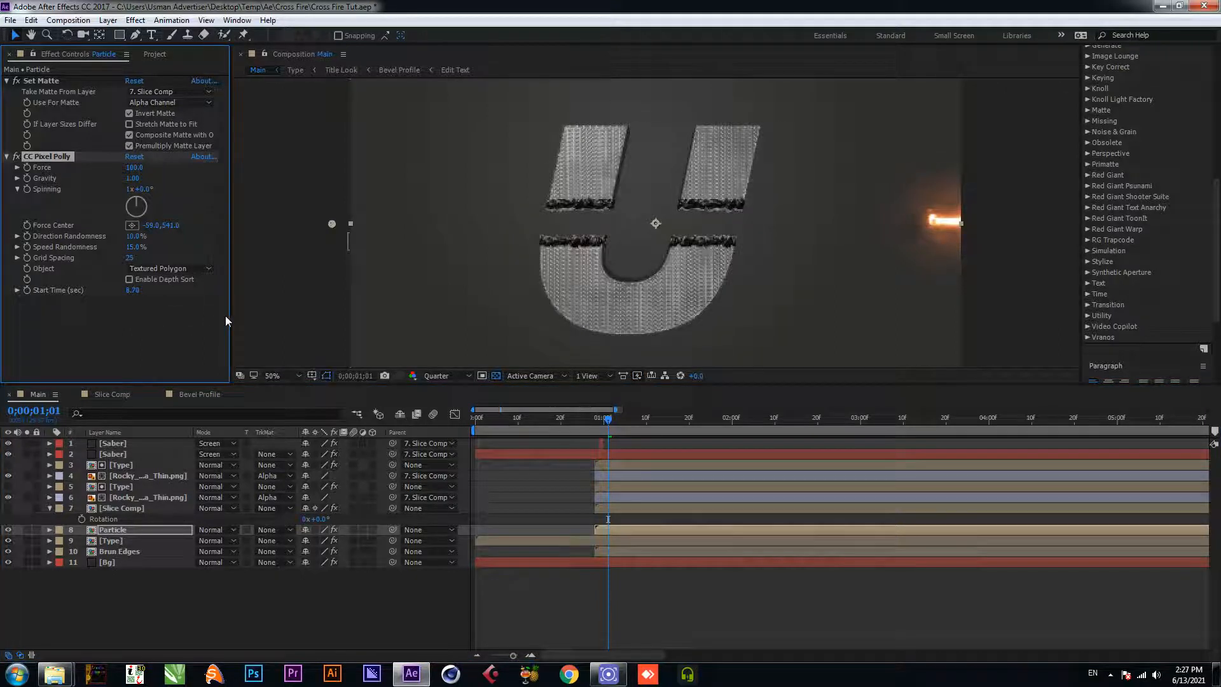
{"action": "left_click_drag", "start_coordinate": [604, 415], "coordinate": [591, 417]}
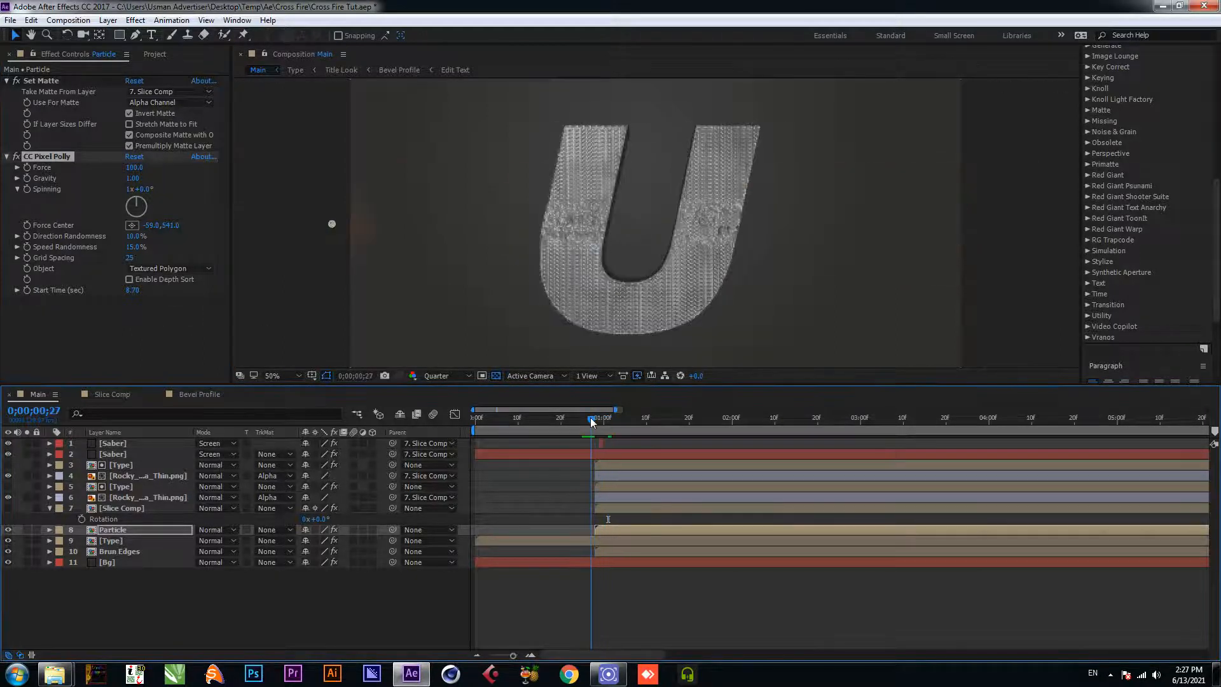
{"action": "key", "text": "space"}
{"action": "key", "text": "ctrl+z"}
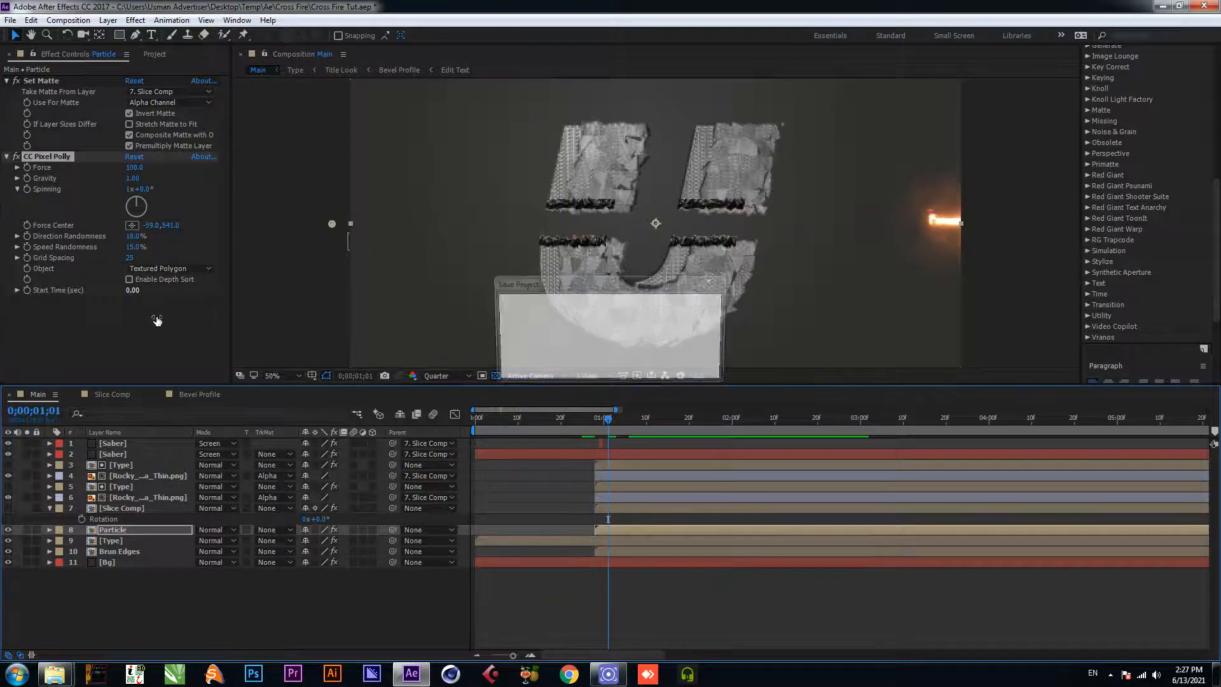
{"action": "left_click", "coordinate": [168, 269]}
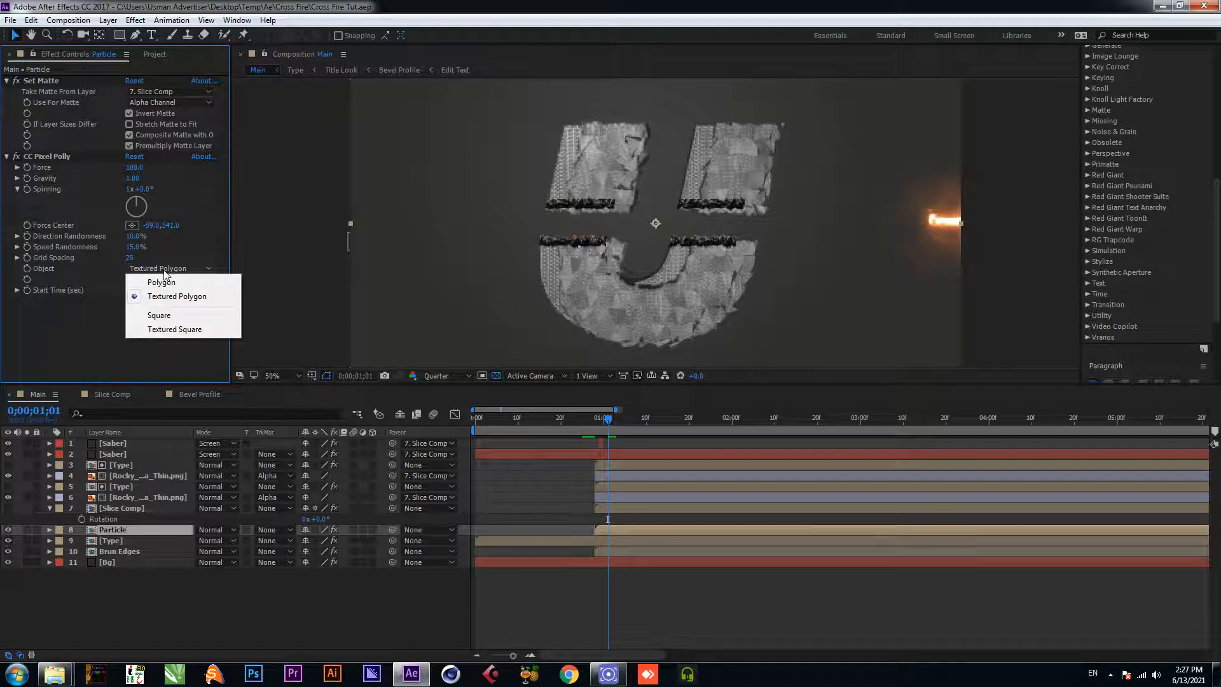
{"action": "left_click", "coordinate": [87, 330]}
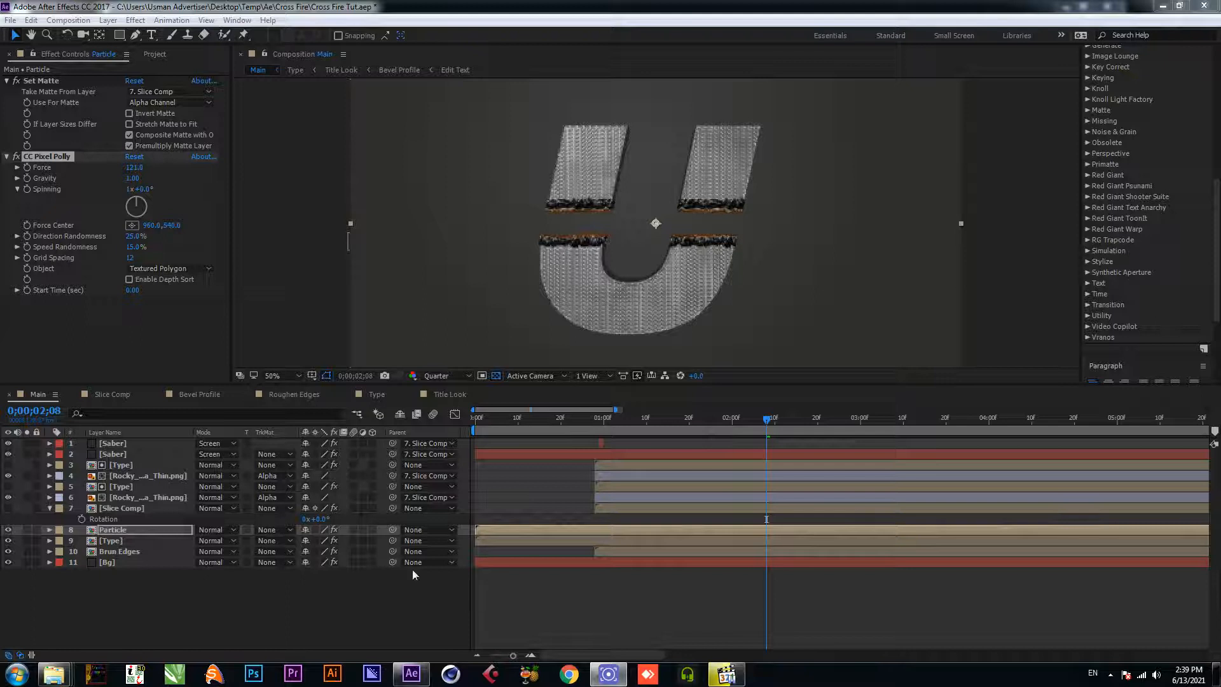
Step: Disable the Set Matte effect on the Particle layer, go to frame 0;00;00;29, and save the project
{"action": "left_click", "coordinate": [357, 601]}
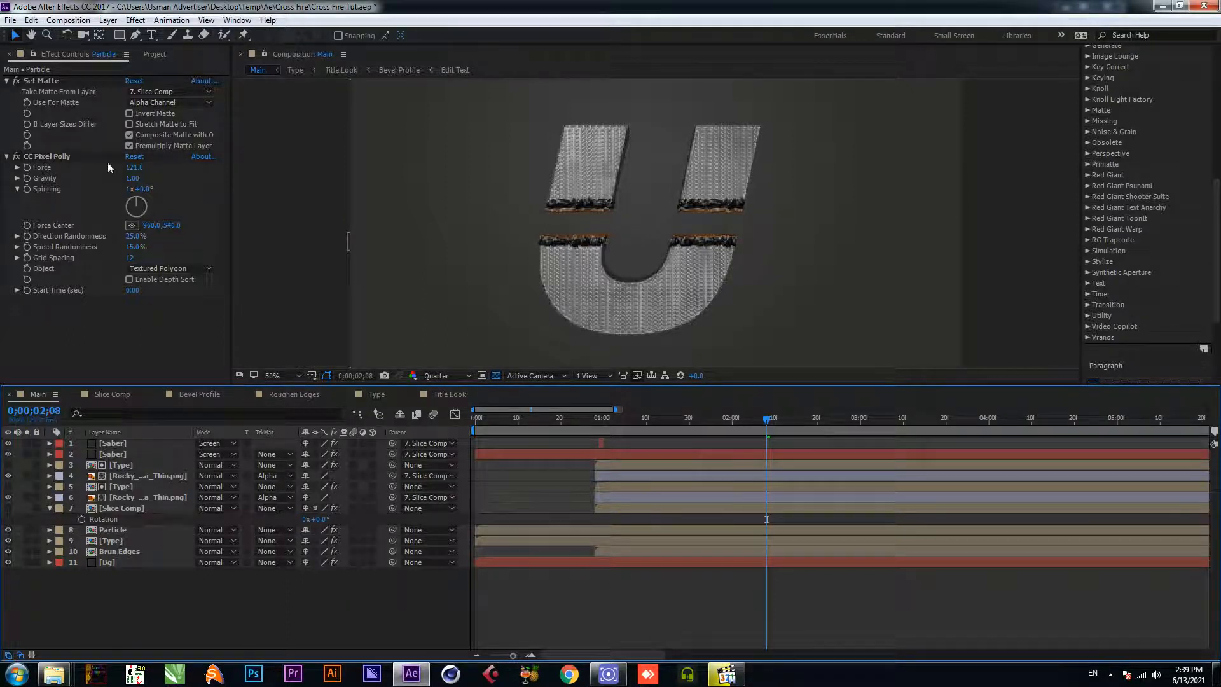
{"action": "left_click", "coordinate": [17, 81]}
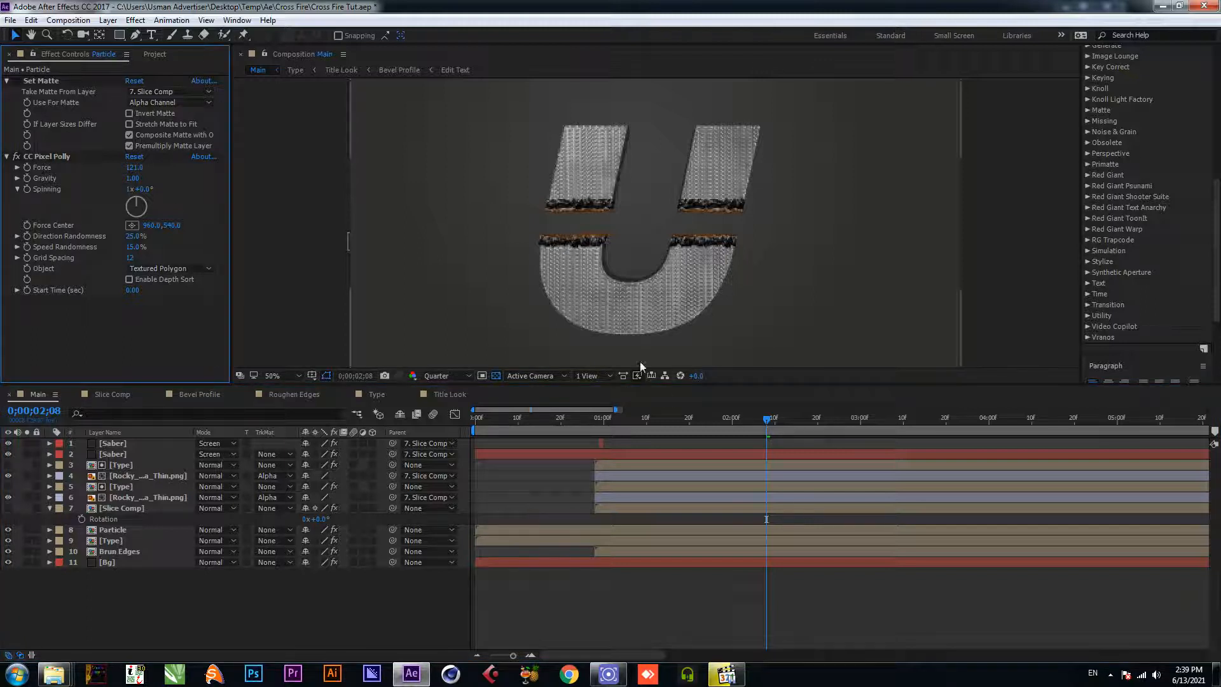
{"action": "left_click_drag", "start_coordinate": [649, 422], "coordinate": [598, 429]}
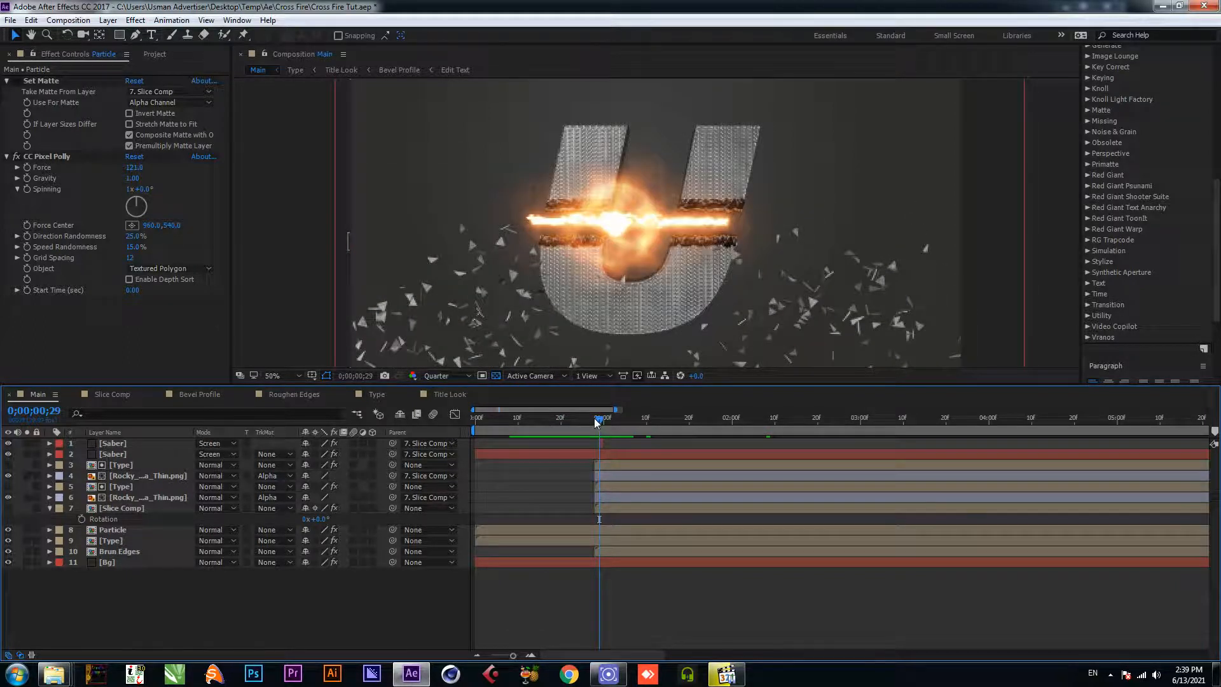
{"action": "key", "text": "ctrl+s"}
{"action": "scroll", "coordinate": [576, 441], "scroll_direction": "up", "scroll_amount": 1}
{"action": "scroll", "coordinate": [603, 443], "scroll_direction": "down", "scroll_amount": 1}
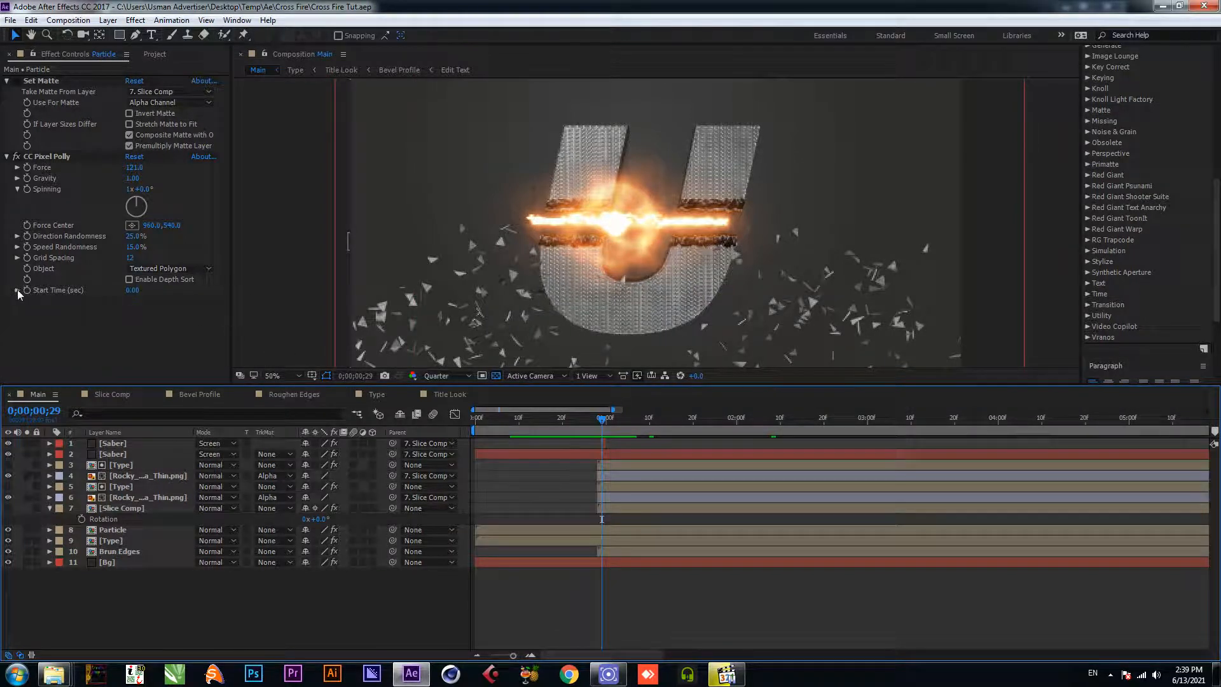
Step: Set the CC Pixel Polly Start Time to 0.85 seconds and preview the burst around the slice
{"action": "left_click", "coordinate": [132, 290]}
{"action": "type", "text": "0"}
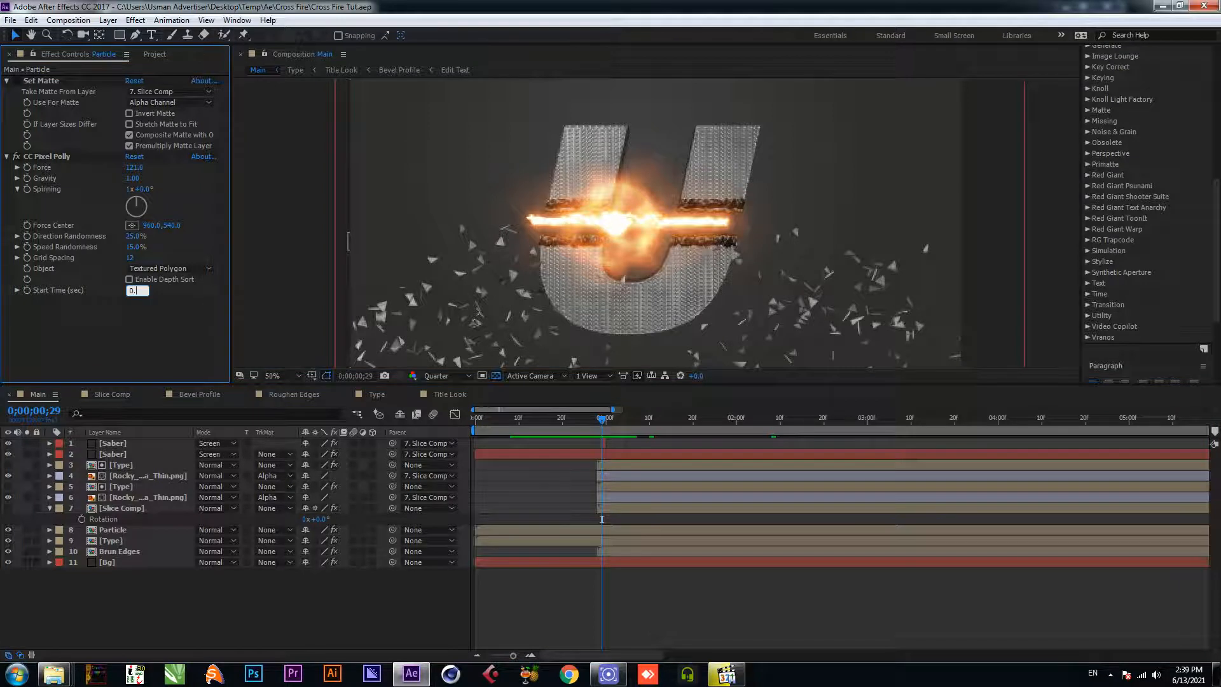
{"action": "type", "text": ".85"}
{"action": "key", "text": "Return"}
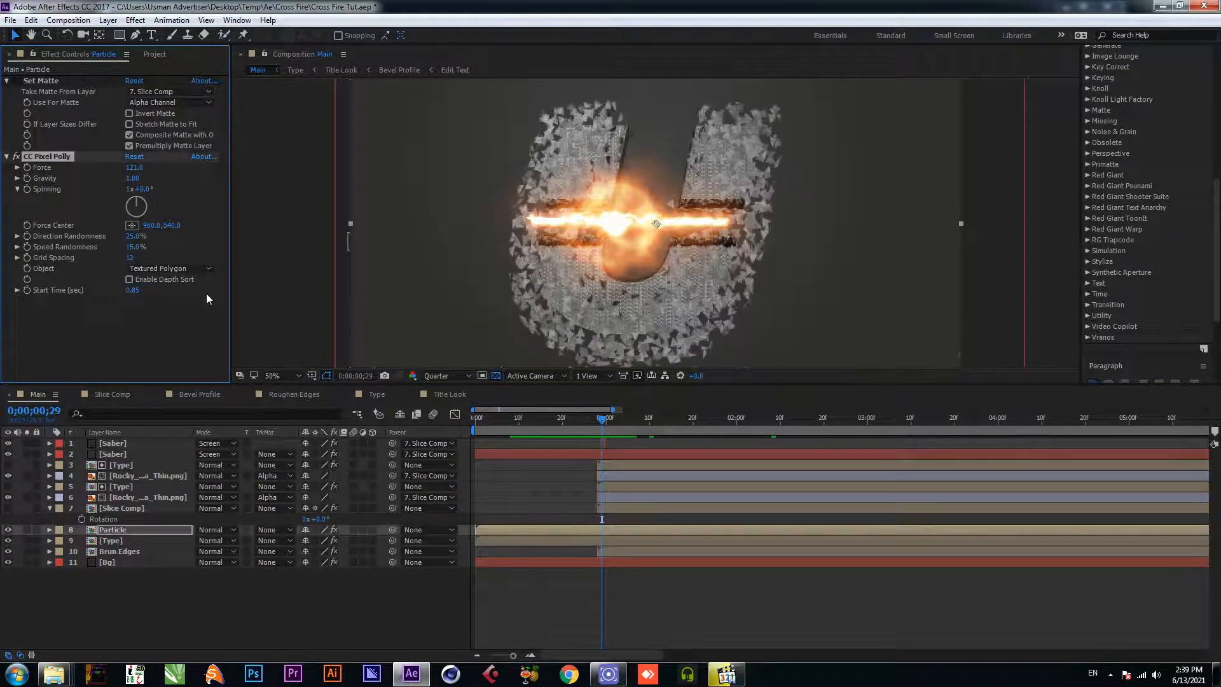
{"action": "left_click", "coordinate": [562, 417]}
{"action": "key", "text": "space"}
{"action": "mouse_move", "coordinate": [575, 420]}
{"action": "left_mouse_down"}
{"action": "mouse_move", "coordinate": [541, 432]}
{"action": "mouse_move", "coordinate": [589, 435]}
{"action": "left_mouse_up"}
{"action": "key", "text": "space"}
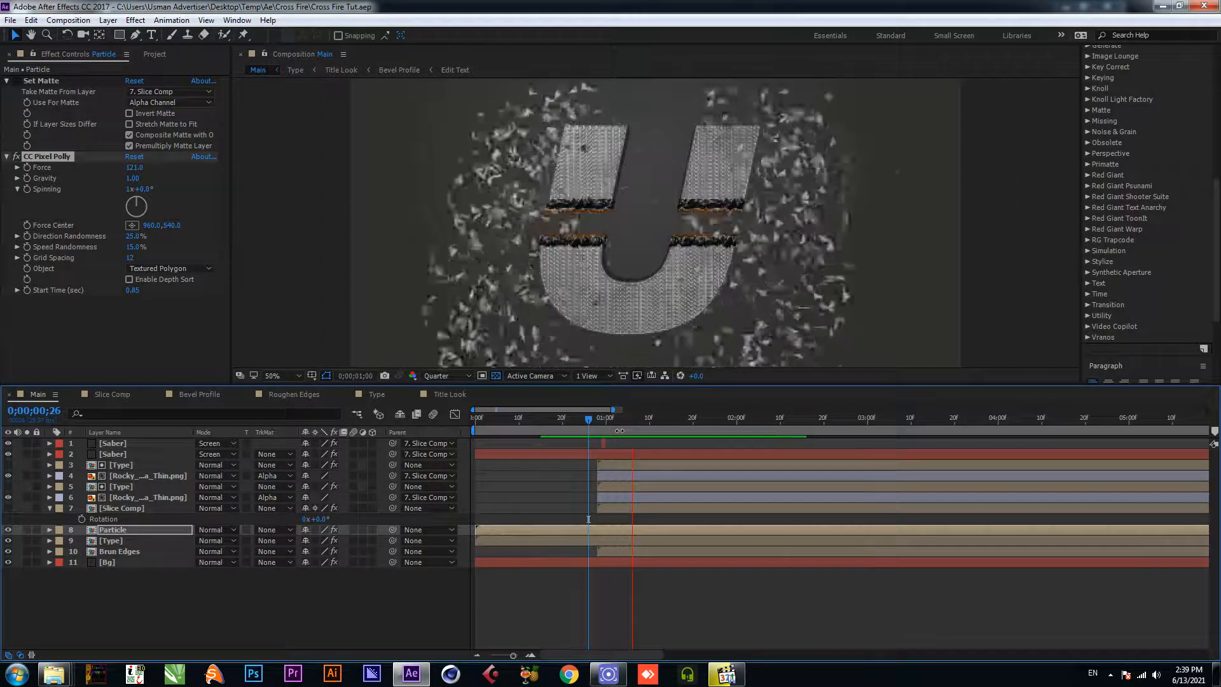
{"action": "left_click", "coordinate": [612, 420]}
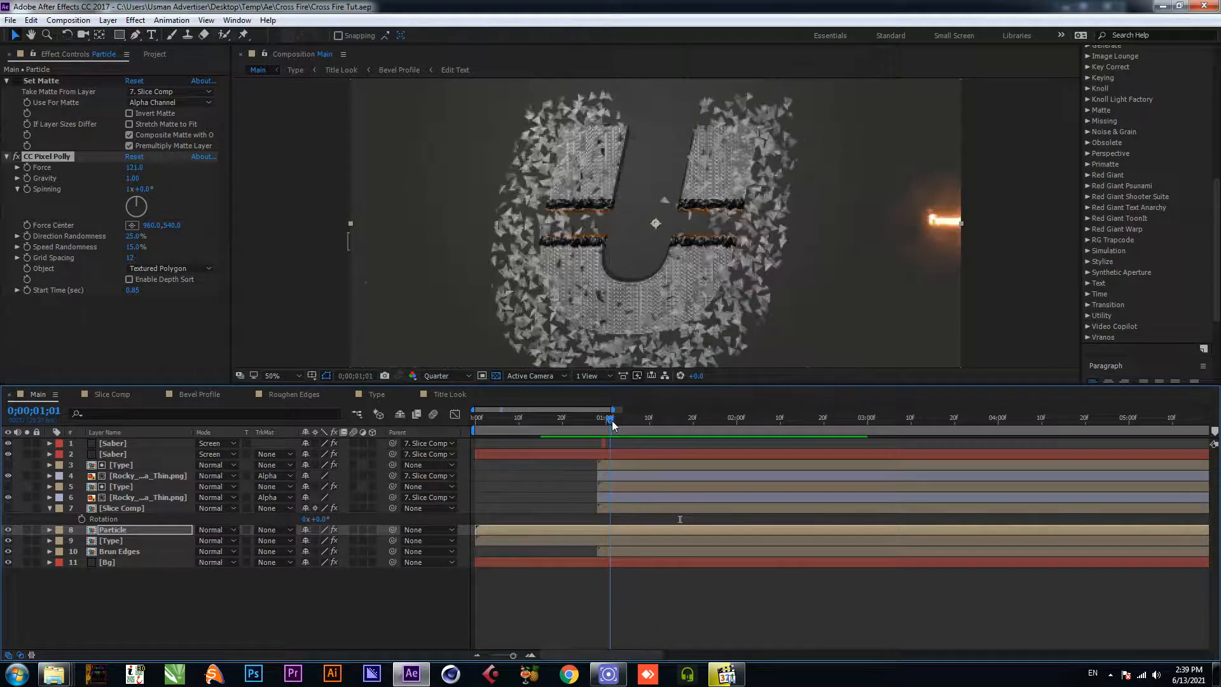
Step: Re-enable Set Matte on the Particle layer and set the CC Pixel Polly Grid Spacing to 10
{"action": "left_click", "coordinate": [16, 82]}
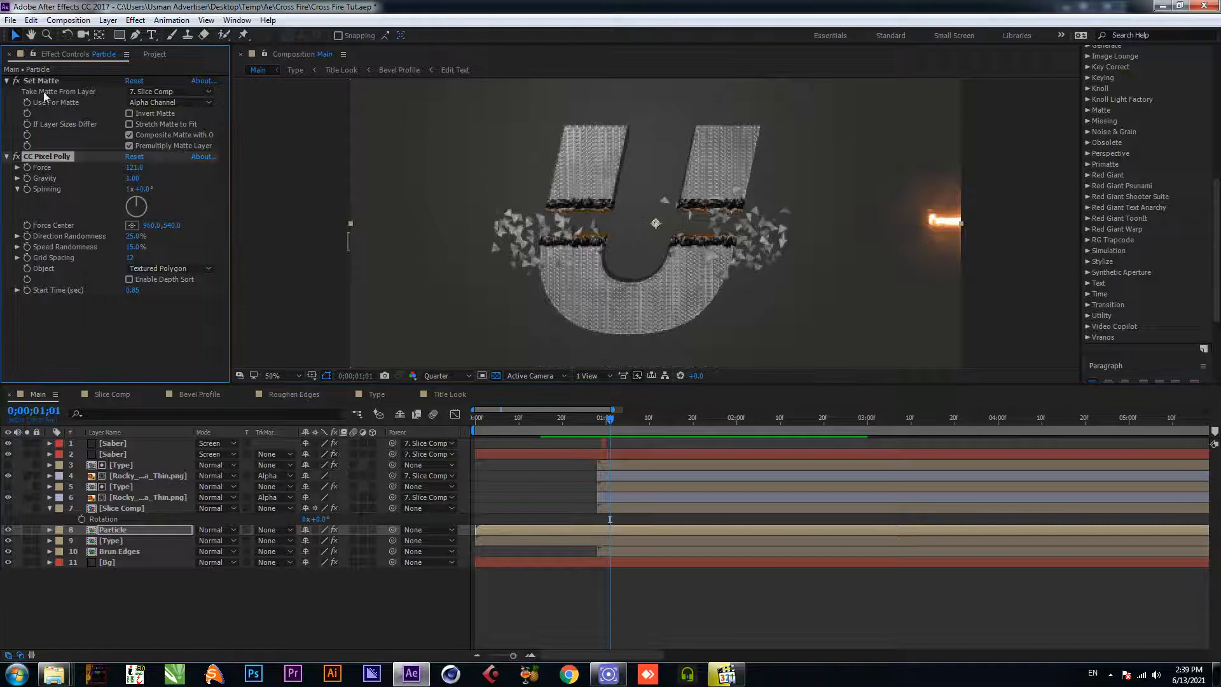
{"action": "mouse_move", "coordinate": [607, 423]}
{"action": "left_mouse_down"}
{"action": "mouse_move", "coordinate": [585, 421]}
{"action": "mouse_move", "coordinate": [609, 422]}
{"action": "left_mouse_up"}
{"action": "left_click", "coordinate": [132, 257]}
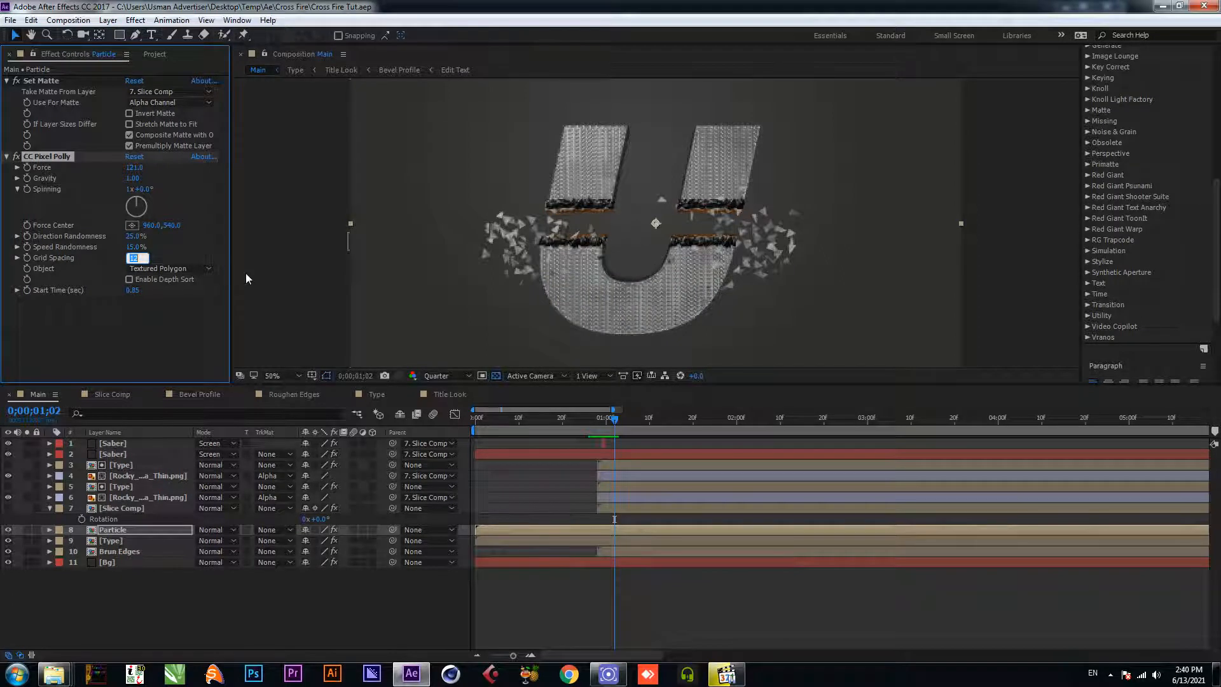
{"action": "type", "text": "10"}
{"action": "key", "text": "Return"}
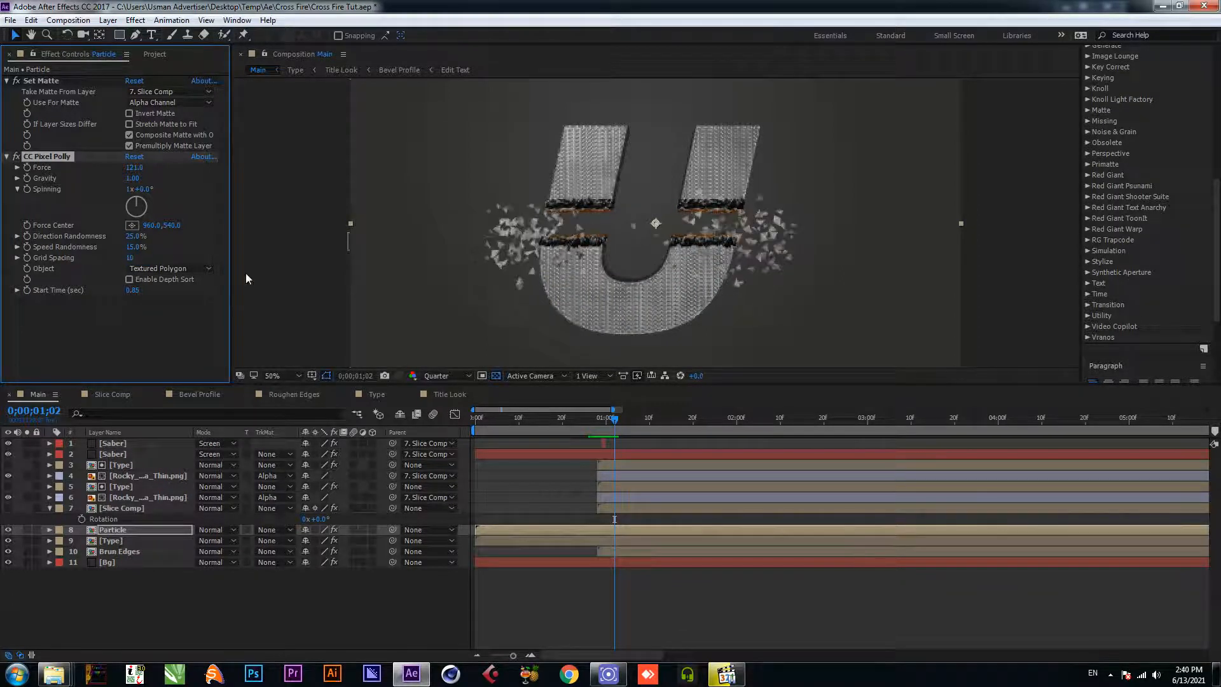
Step: Set the CC Pixel Polly Direction Randomness to 30% and check the shards on the frames around the cut
{"action": "left_click", "coordinate": [134, 236]}
{"action": "type", "text": "30"}
{"action": "key", "text": "Return"}
{"action": "left_click", "coordinate": [602, 424]}
{"action": "left_click_drag", "start_coordinate": [602, 425], "coordinate": [607, 425]}
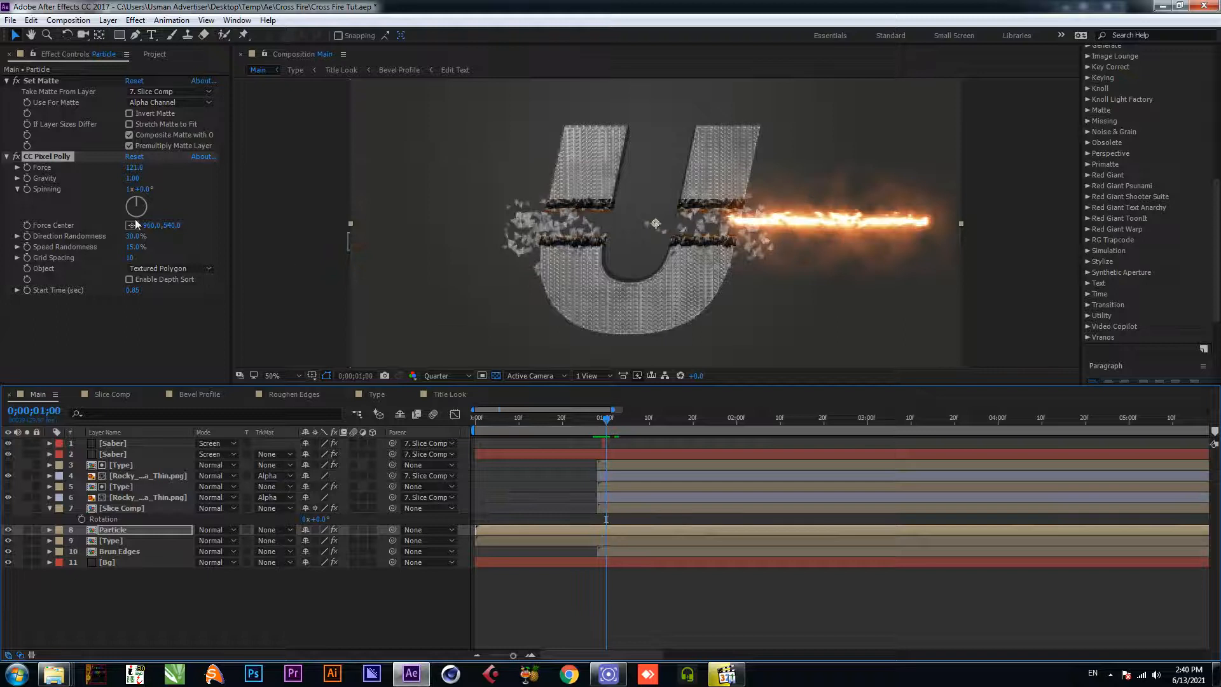
Step: Move the Force Center to about -10, 548 at the frame's edge and preview the shards
{"action": "left_click_drag", "start_coordinate": [152, 228], "coordinate": [35, 228]}
{"action": "left_click_drag", "start_coordinate": [575, 222], "coordinate": [341, 223]}
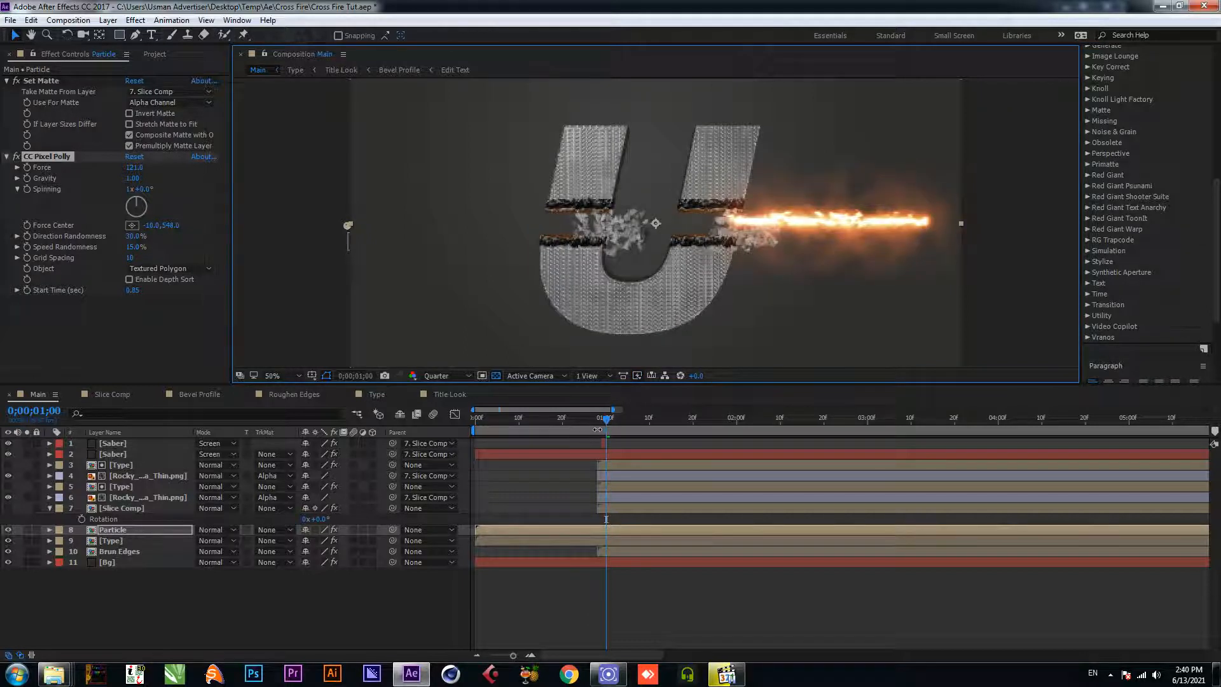
{"action": "left_click_drag", "start_coordinate": [608, 417], "coordinate": [536, 420]}
{"action": "key", "text": "space"}
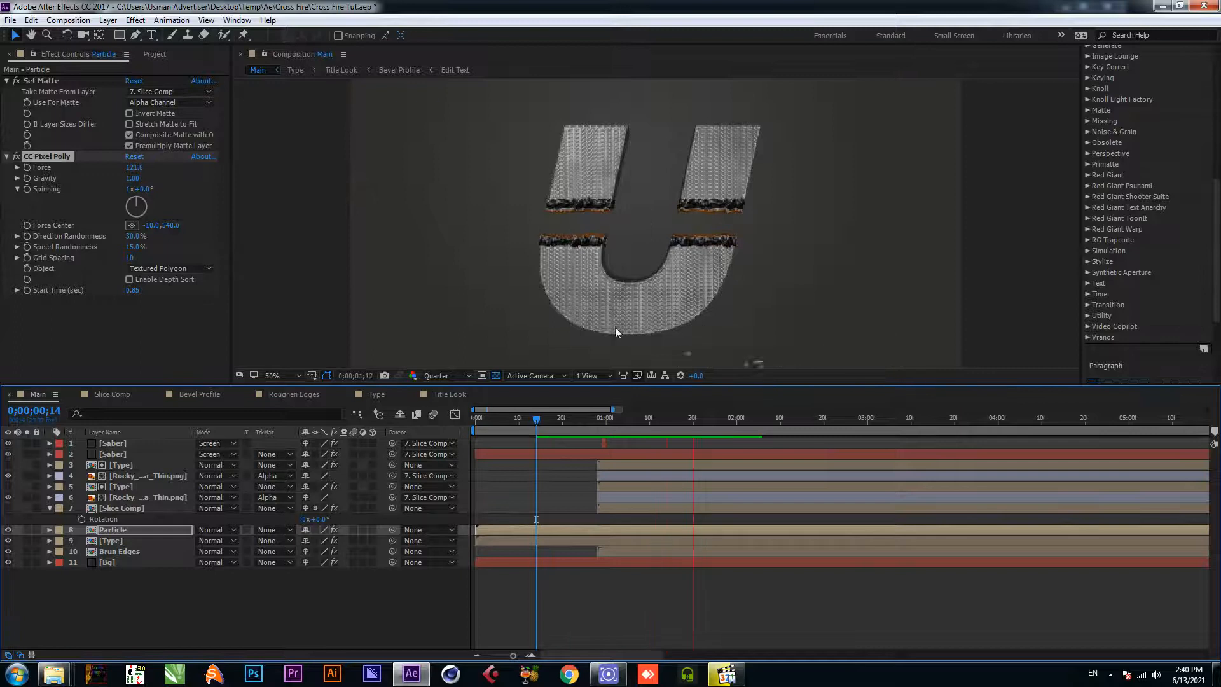
Step: Lower the Force Center to about -10, 758, preview the shards' flight, and save the project
{"action": "left_click_drag", "start_coordinate": [175, 225], "coordinate": [325, 199]}
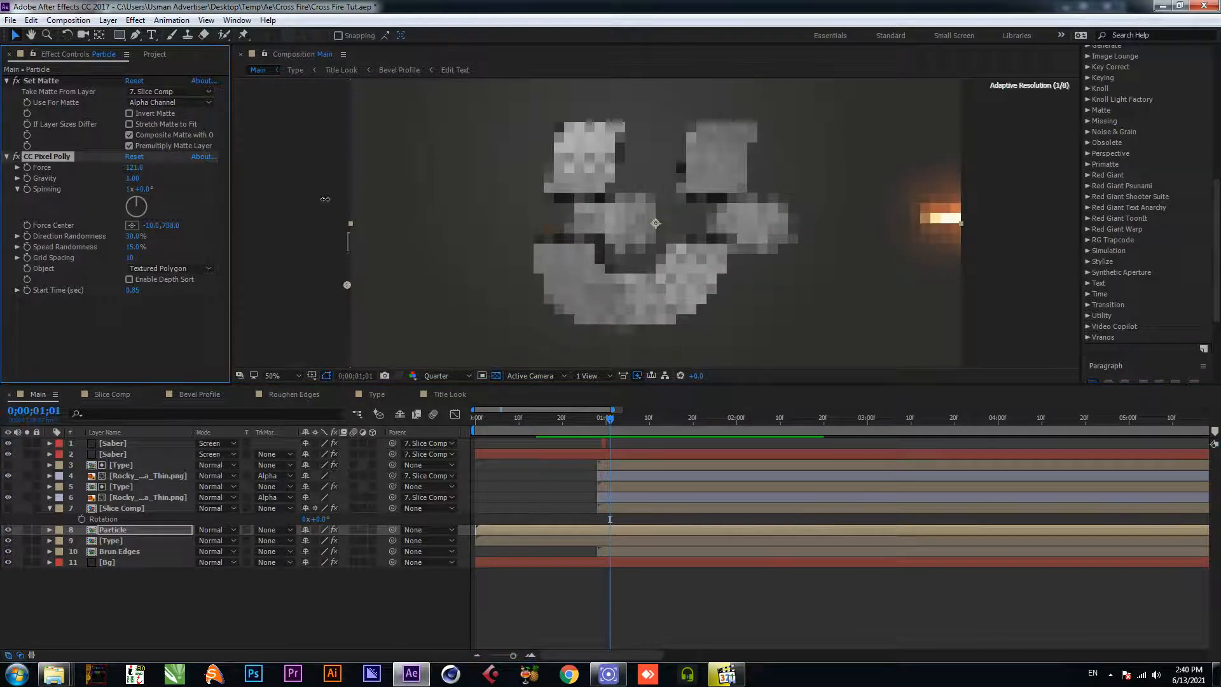
{"action": "left_click_drag", "start_coordinate": [599, 422], "coordinate": [562, 429]}
{"action": "key", "text": "space"}
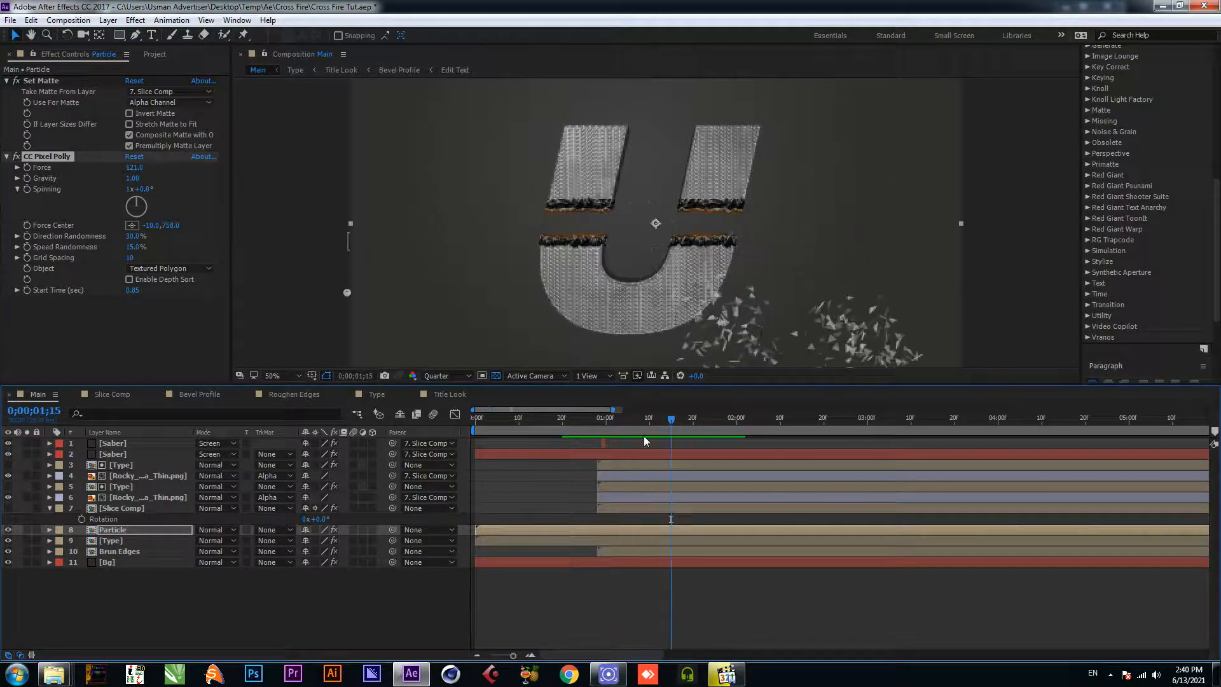
{"action": "left_click_drag", "start_coordinate": [693, 428], "coordinate": [650, 430]}
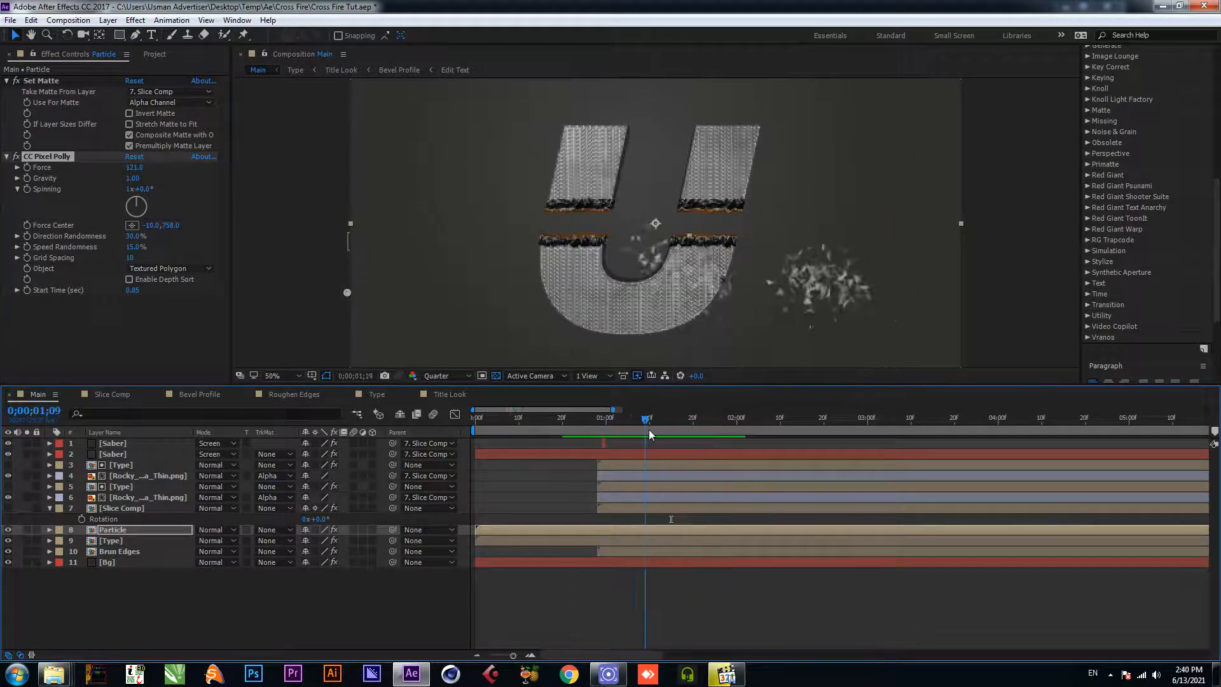
{"action": "key", "text": "ctrl+s"}
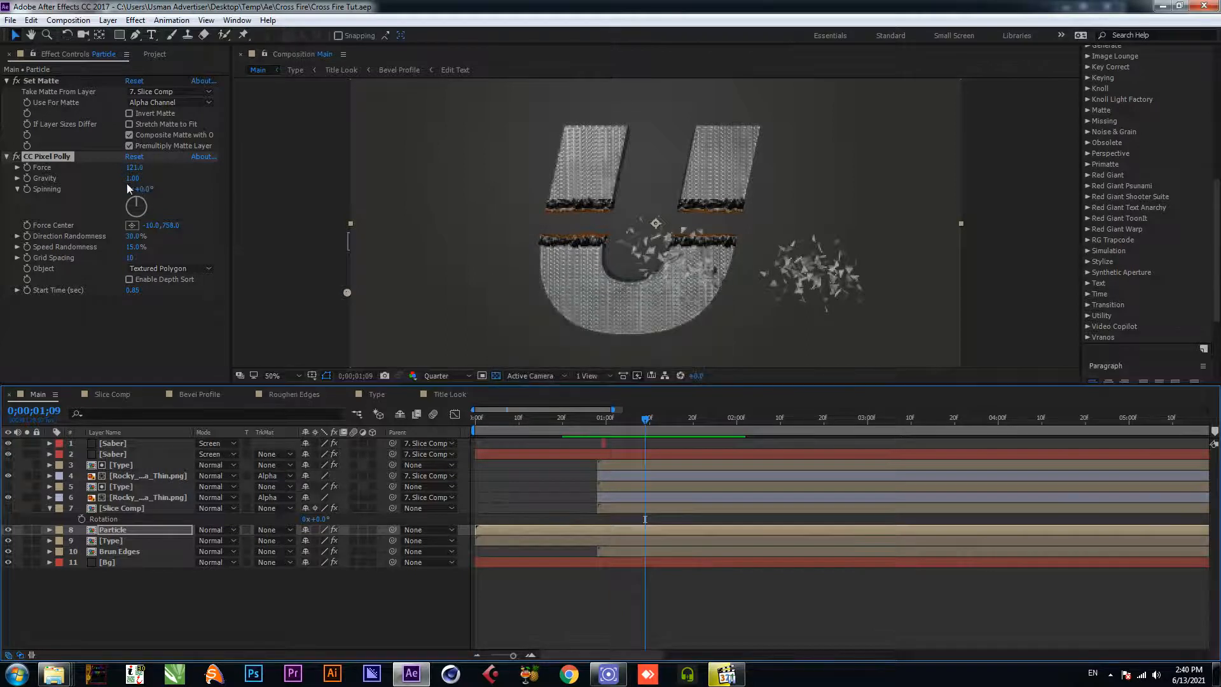
Step: Try a CC Pixel Polly Gravity of 2 on the Particle layer and preview the falling shards
{"action": "left_click", "coordinate": [132, 178]}
{"action": "type", "text": "2"}
{"action": "key", "text": "Return"}
{"action": "left_click_drag", "start_coordinate": [645, 426], "coordinate": [594, 429]}
{"action": "key", "text": "space"}
Step: Try a CC Pixel Polly Gravity of 0.05 and preview how the shards drift
{"action": "left_click", "coordinate": [133, 178]}
{"action": "type", "text": "0.05"}
{"action": "key", "text": "Return"}
{"action": "left_click", "coordinate": [562, 414]}
{"action": "key", "text": "space"}
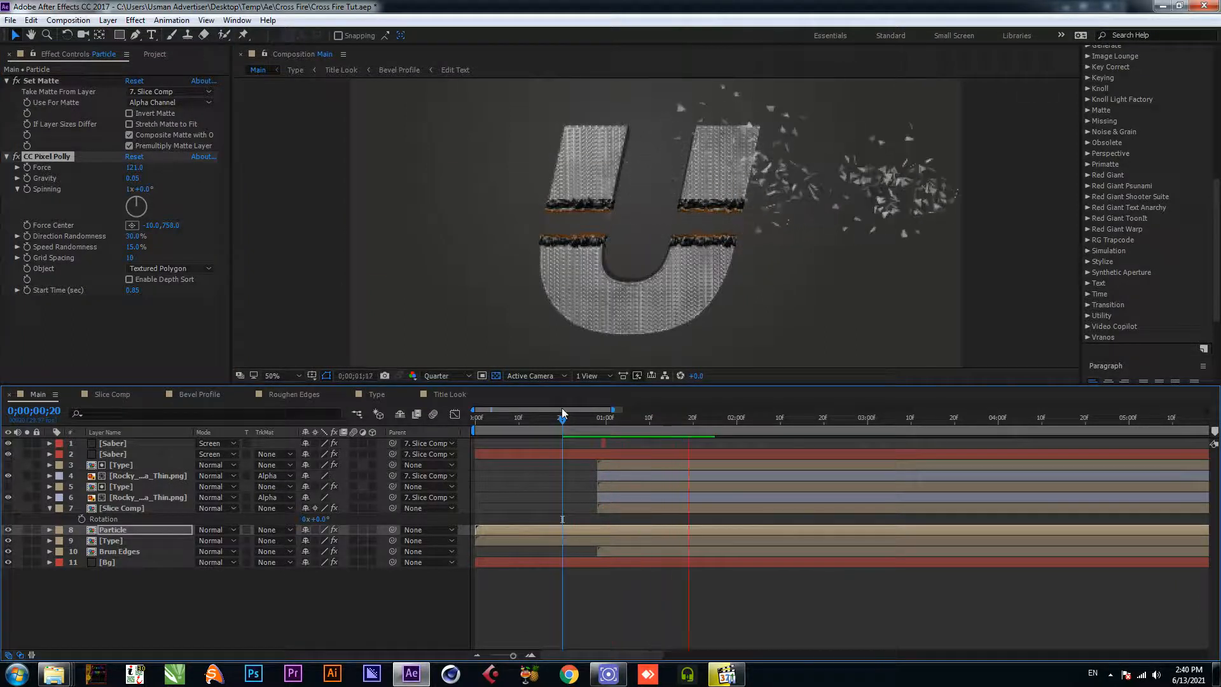
{"action": "left_click_drag", "start_coordinate": [673, 414], "coordinate": [537, 433]}
{"action": "key", "text": "space"}
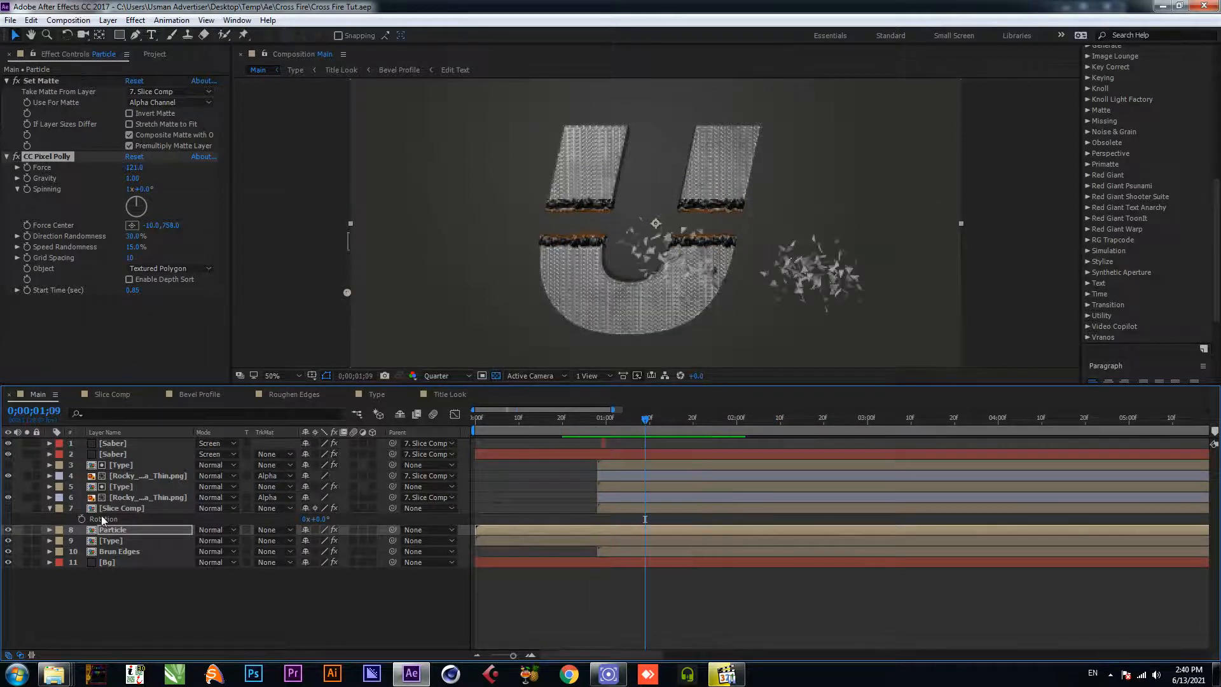
Step: Move the Particle layer directly below the two Saber layers and duplicate it
{"action": "left_click_drag", "start_coordinate": [109, 533], "coordinate": [118, 466]}
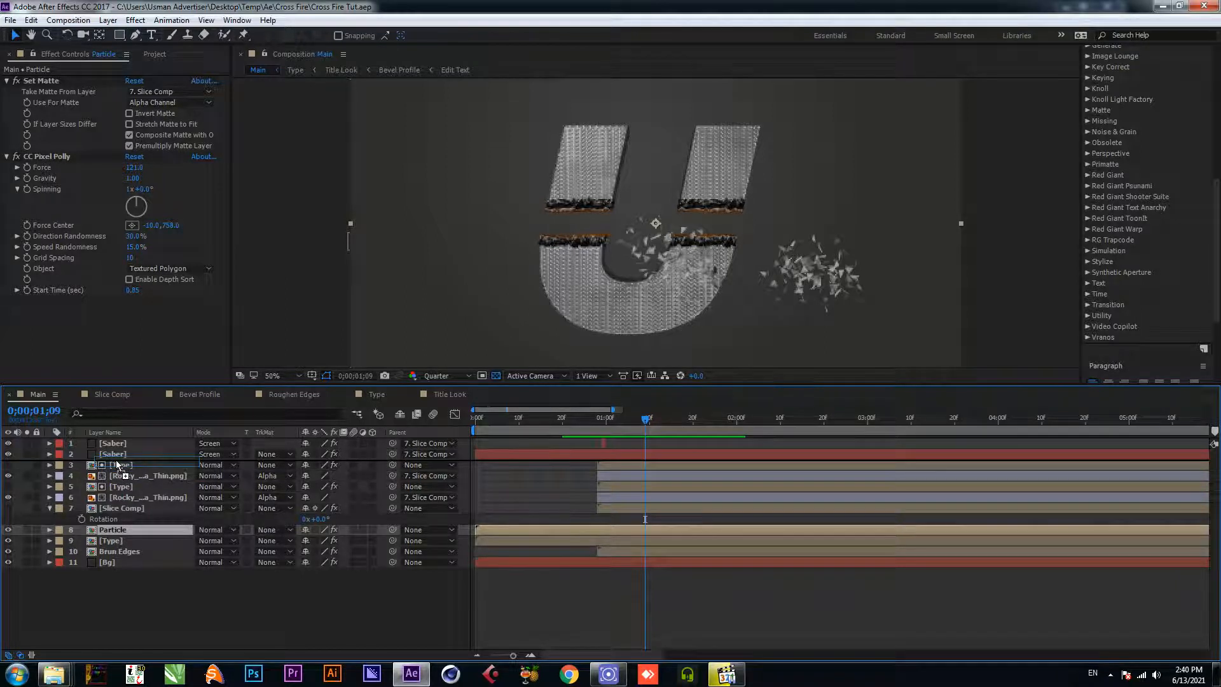
{"action": "left_click_drag", "start_coordinate": [118, 466], "coordinate": [121, 455]}
{"action": "left_click", "coordinate": [121, 465]}
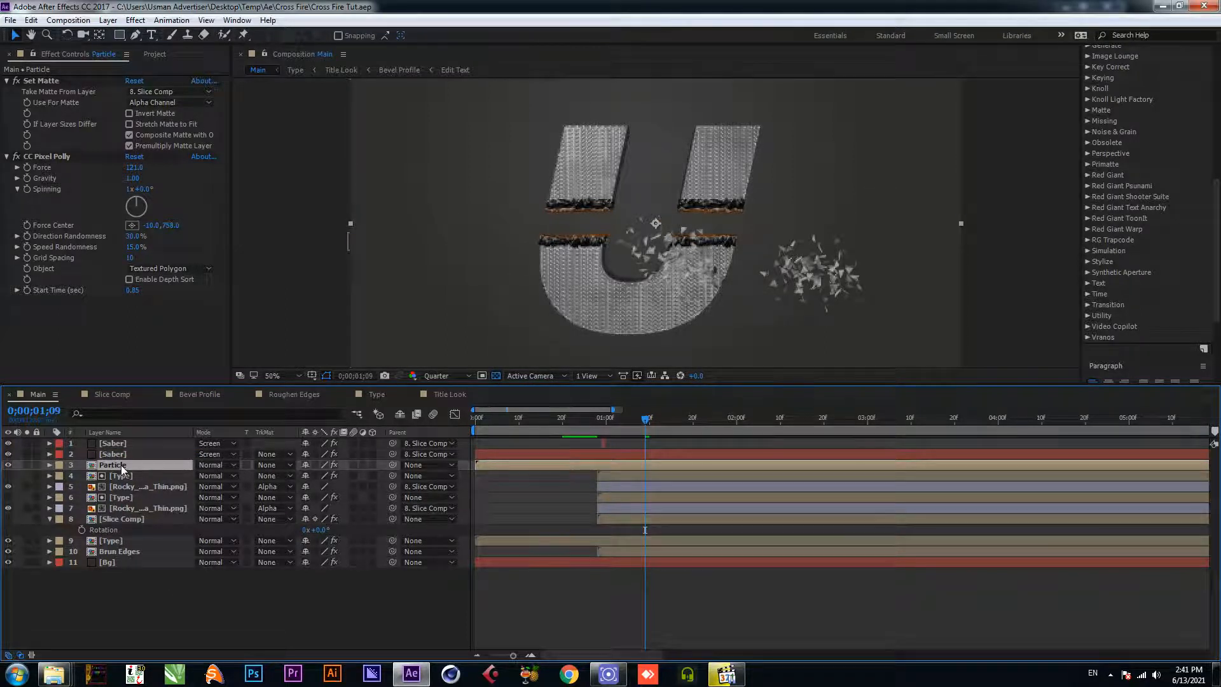
{"action": "key", "text": "ctrl+d"}
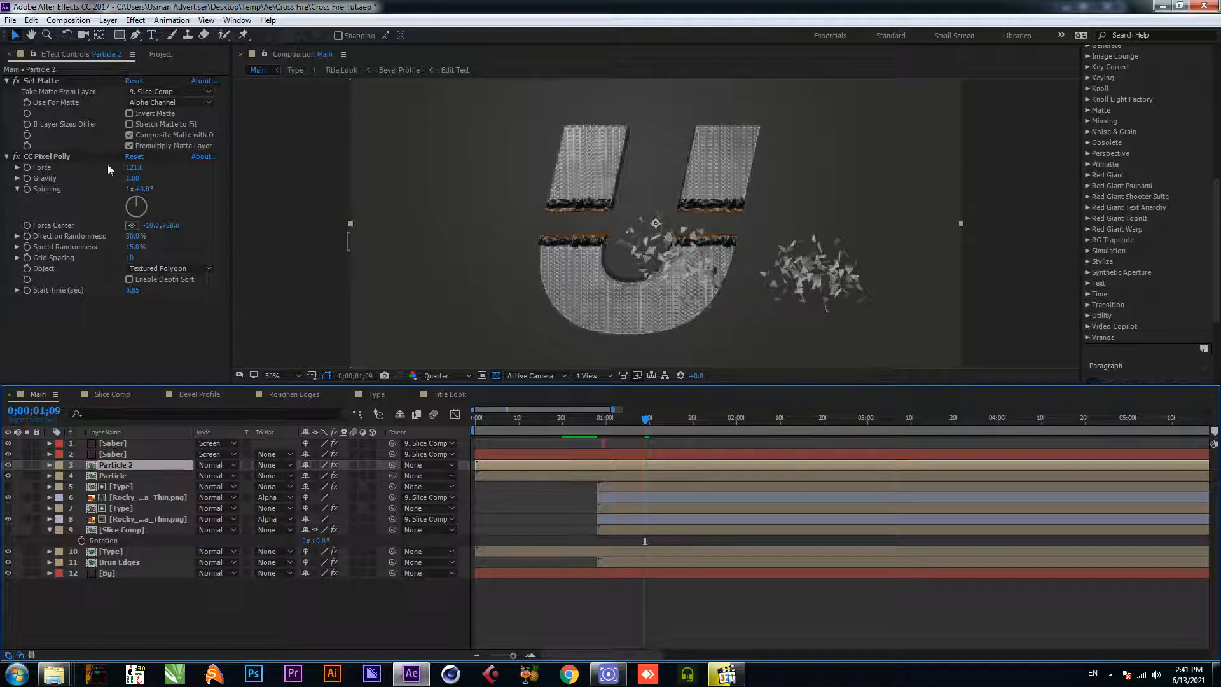
Step: Set the CC Pixel Polly Force to 100 and Grid Spacing to 20 on the duplicated Particle layer
{"action": "left_click", "coordinate": [134, 167]}
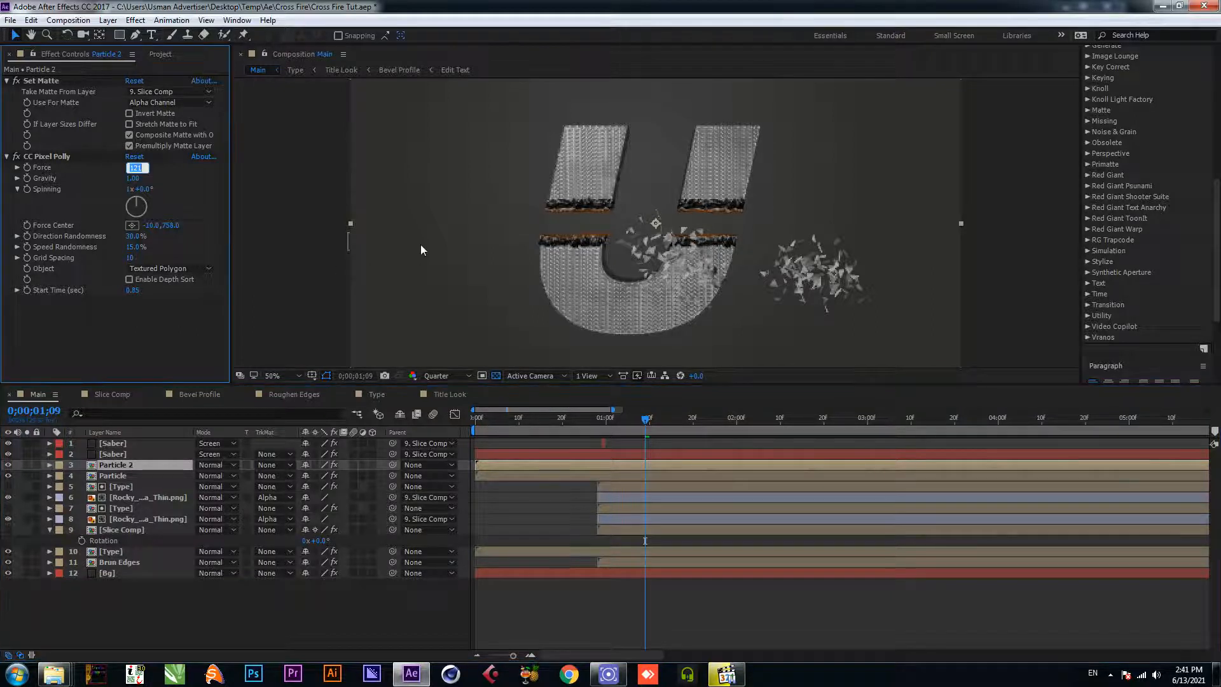
{"action": "type", "text": "100"}
{"action": "key", "text": "Return"}
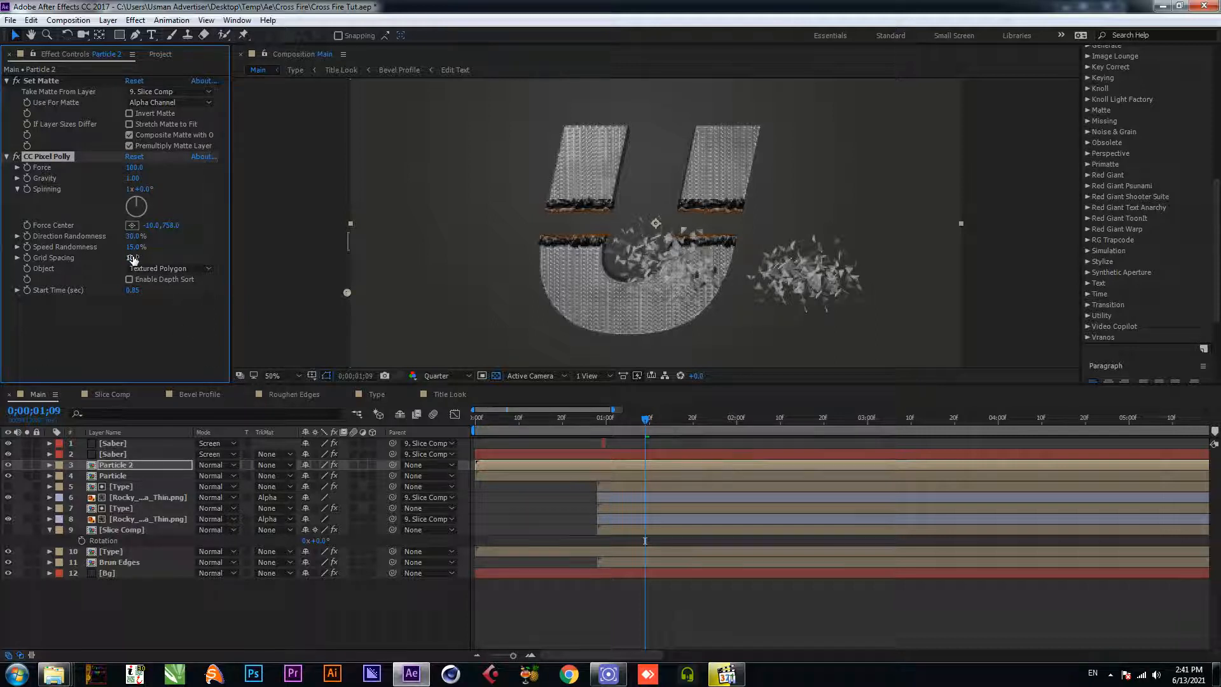
{"action": "type", "text": "20"}
{"action": "key", "text": "Return"}
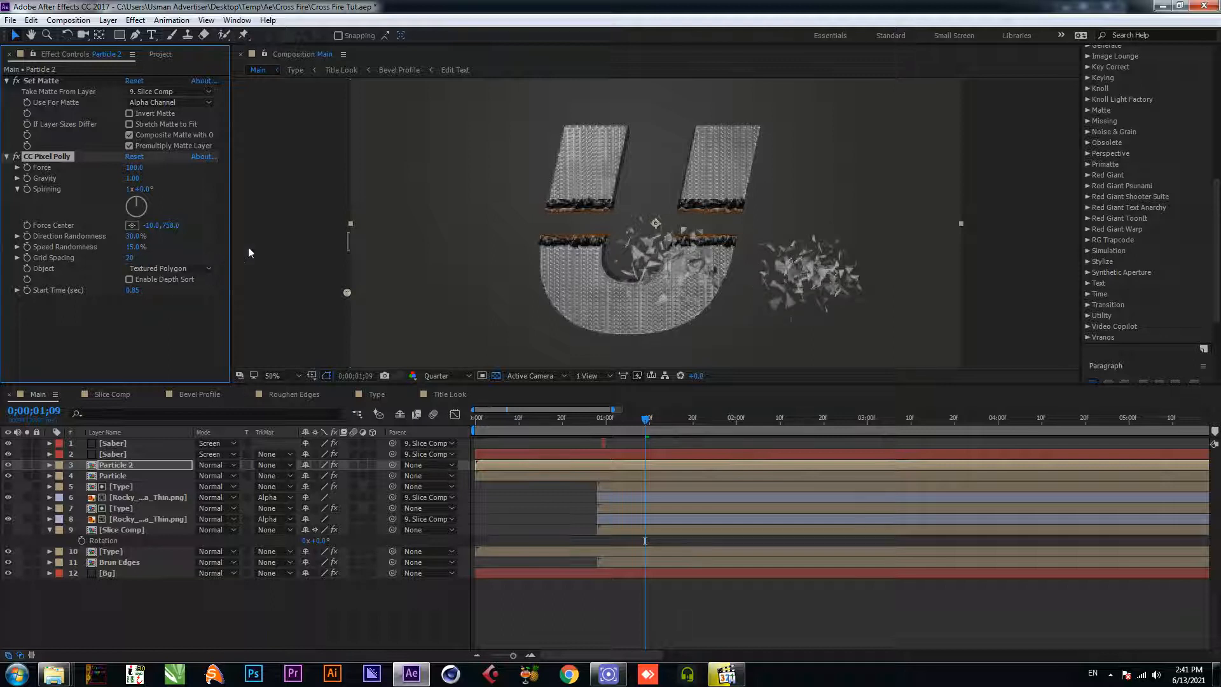
Step: Set the CC Pixel Polly Grid Spacing to 15 and Speed Randomness to 10% on the Particle 2 layer
{"action": "left_click", "coordinate": [128, 259]}
{"action": "type", "text": "15"}
{"action": "key", "text": "Return"}
{"action": "left_click", "coordinate": [135, 247]}
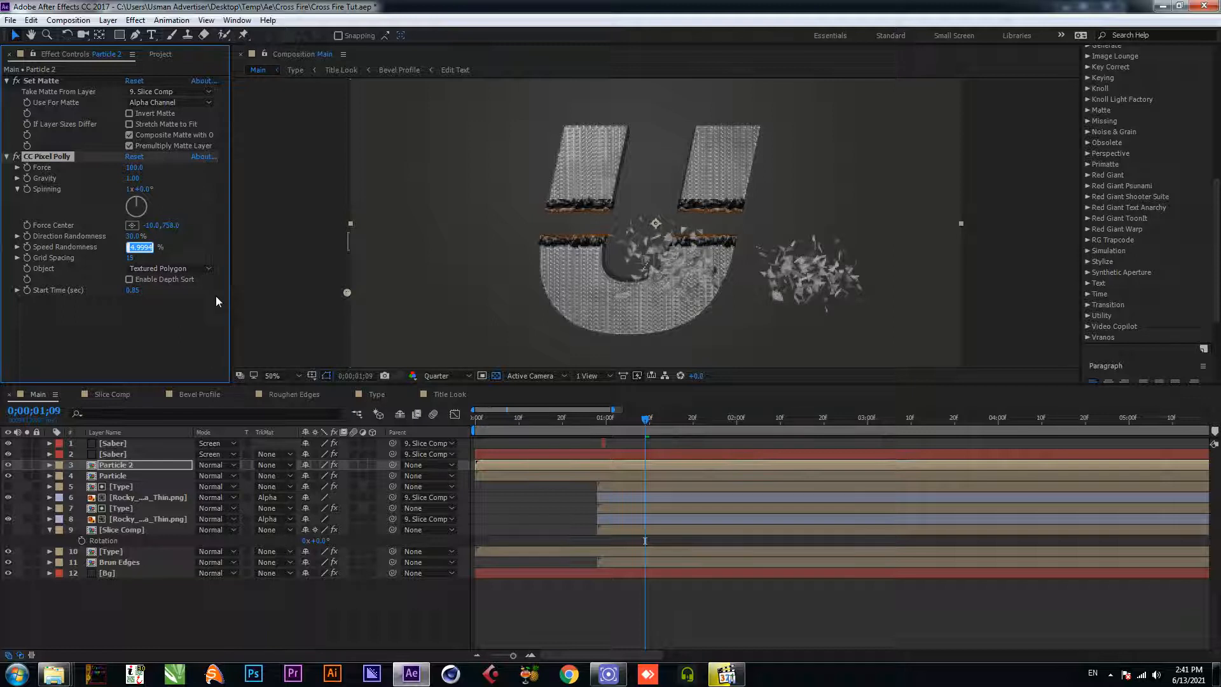
{"action": "type", "text": "10"}
{"action": "key", "text": "Return"}
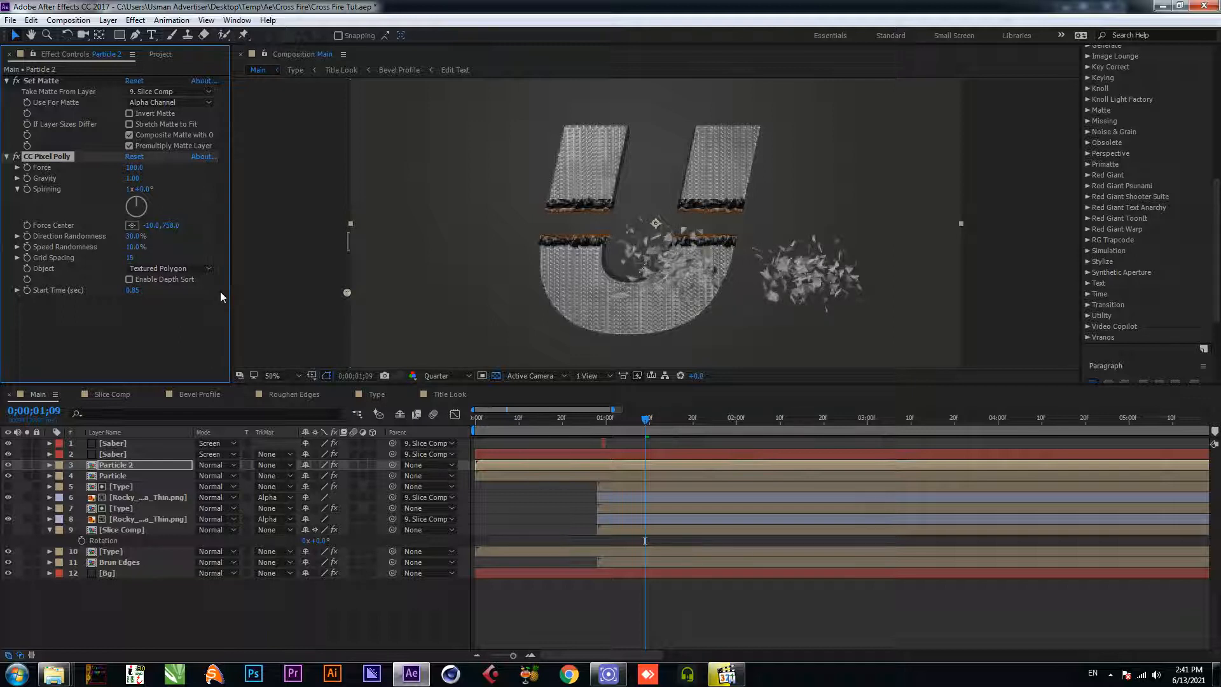
Step: Set the CC Pixel Polly Gravity to 0.05 on the Particle 2 layer
{"action": "left_click", "coordinate": [143, 237]}
{"action": "key", "text": "Return"}
{"action": "left_click", "coordinate": [132, 178]}
{"action": "type", "text": "0.05"}
{"action": "key", "text": "Return"}
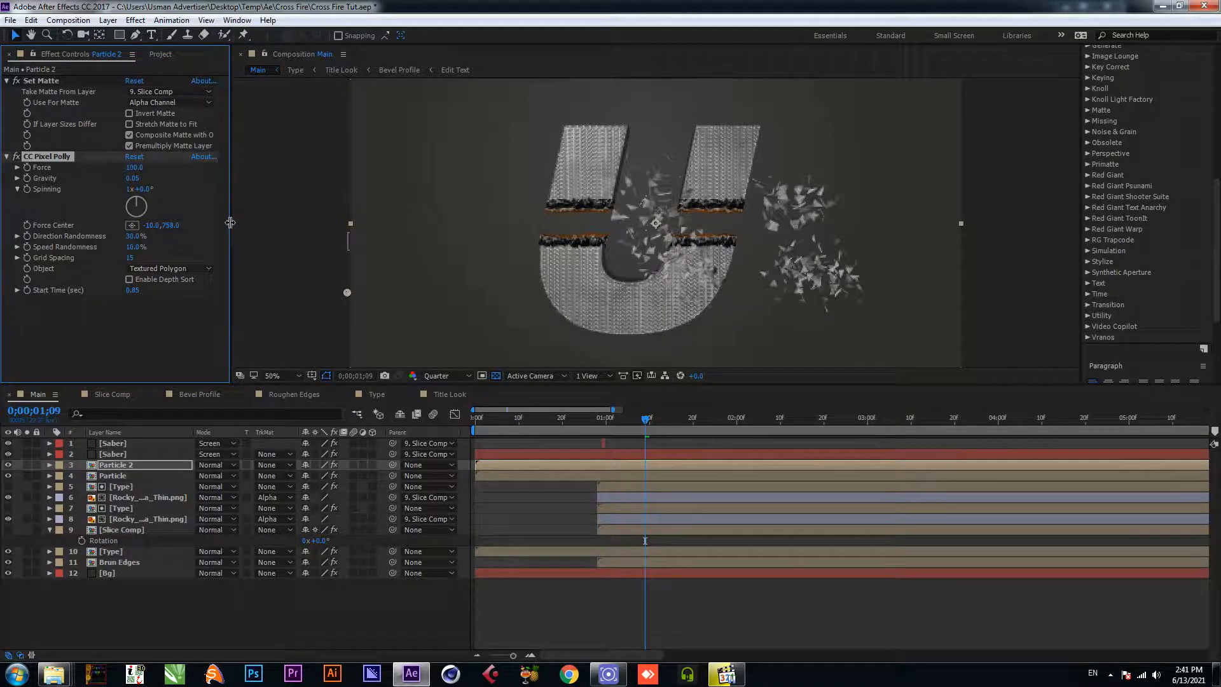
Step: Try a CC Pixel Polly Spinning of 2 revolutions on Particle 2, save the project and preview the burst
{"action": "left_click", "coordinate": [125, 191]}
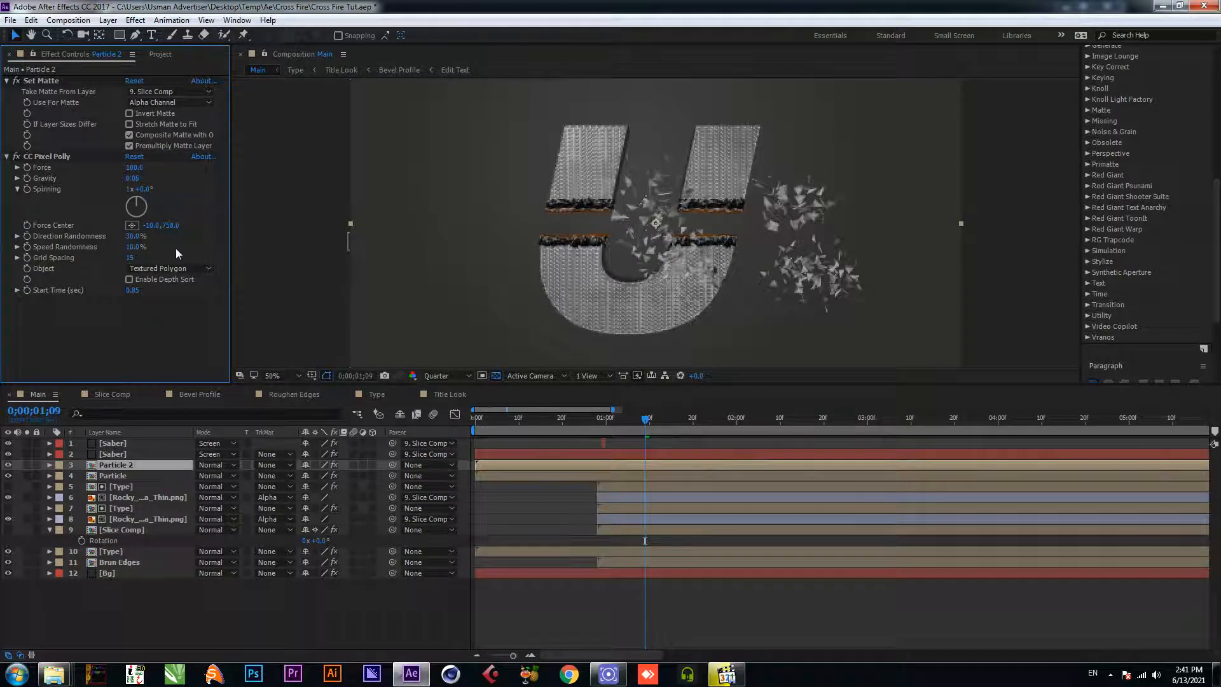
{"action": "left_click", "coordinate": [129, 189]}
{"action": "type", "text": "2"}
{"action": "key", "text": "Return"}
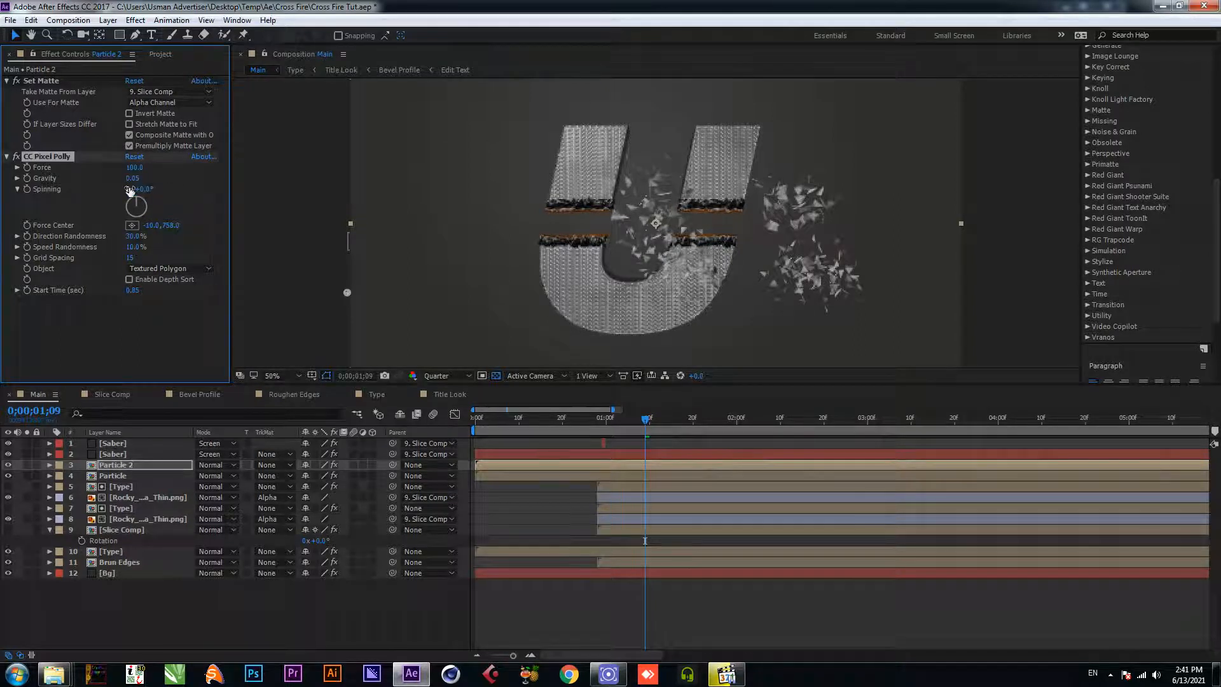
{"action": "key", "text": "ctrl+s"}
{"action": "key", "text": "space"}
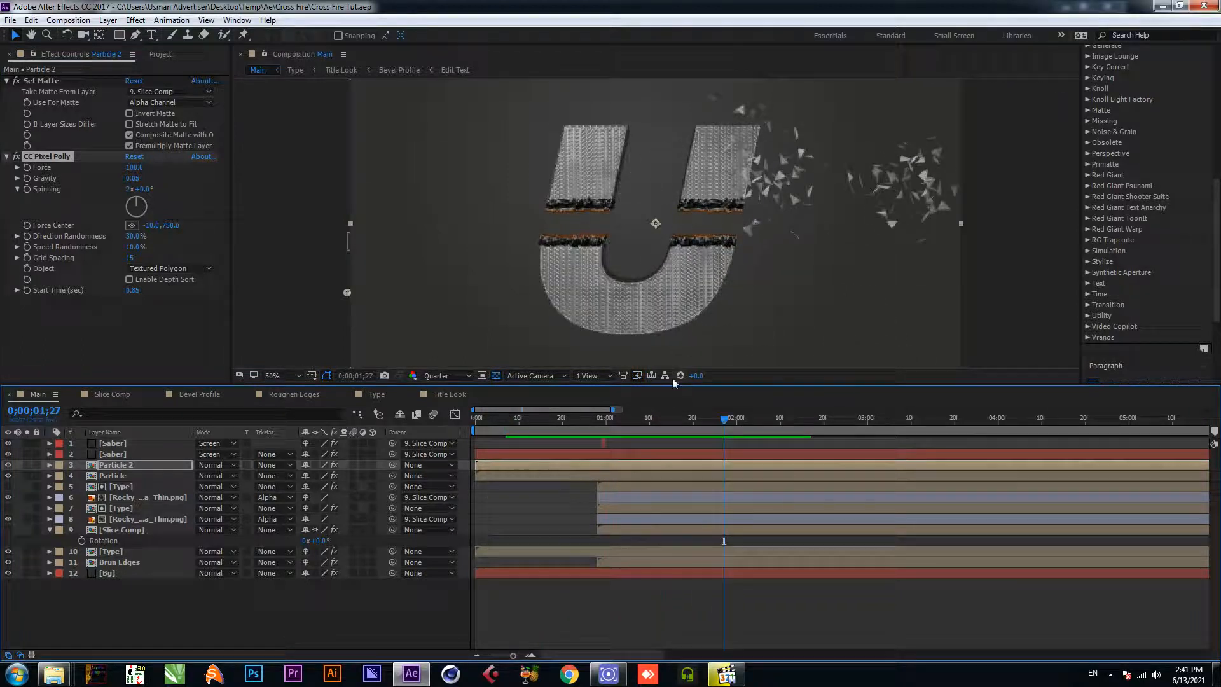
{"action": "left_click", "coordinate": [620, 426]}
{"action": "left_click_drag", "start_coordinate": [618, 425], "coordinate": [602, 425]}
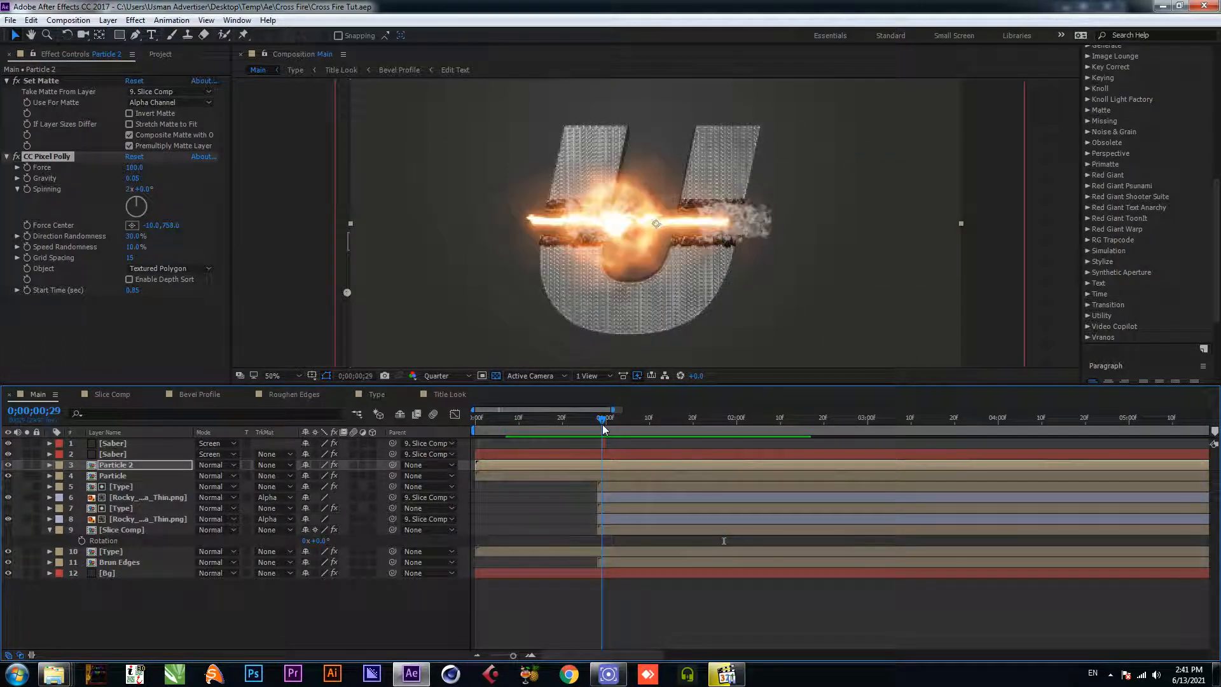
Step: Set the CC Pixel Polly Spinning on Particle 2 to 1 revolution and preview the shards
{"action": "left_click", "coordinate": [129, 189]}
{"action": "type", "text": "1"}
{"action": "key", "text": "Return"}
{"action": "left_click", "coordinate": [551, 420]}
{"action": "key", "text": "space"}
{"action": "key", "text": "space"}
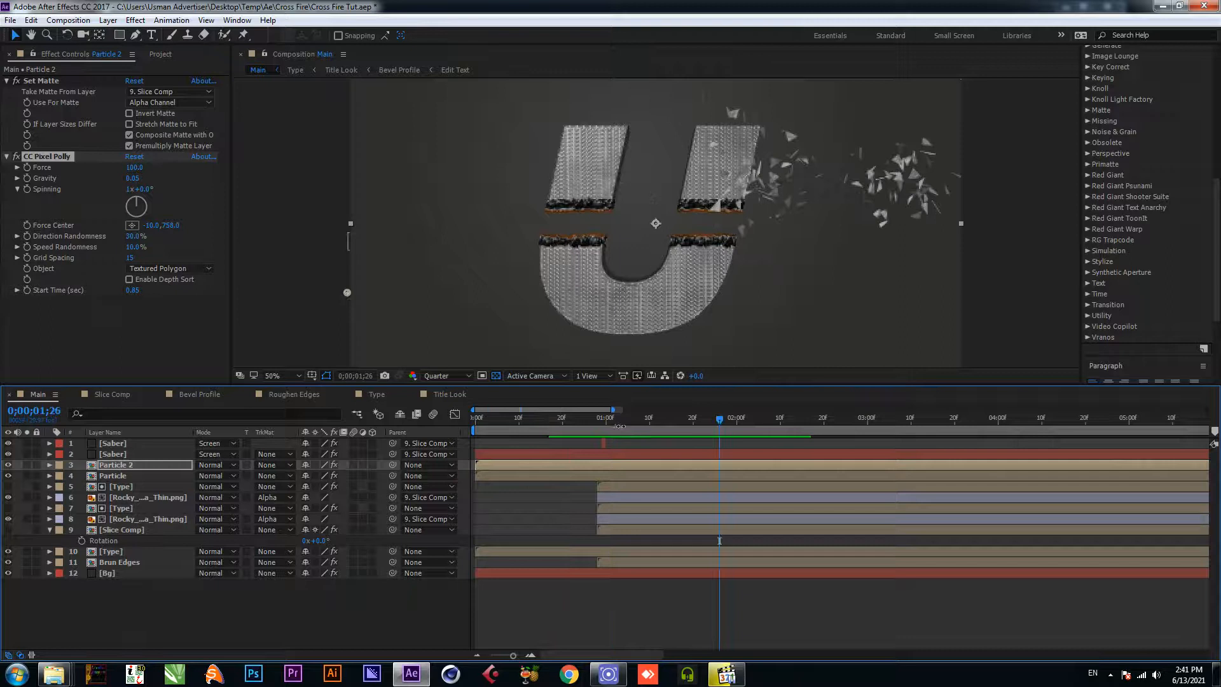
{"action": "left_click", "coordinate": [627, 422]}
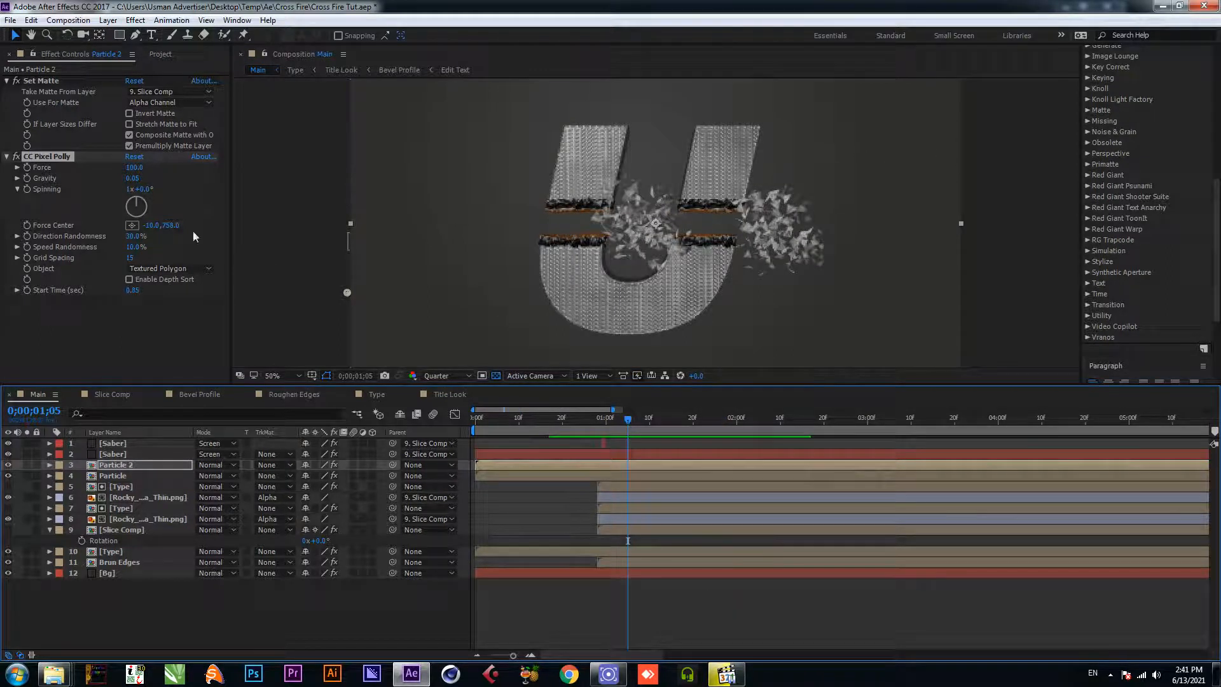
Step: Try a CC Pixel Polly Gravity of 1 on Particle 2 and preview how the shards fall
{"action": "left_click", "coordinate": [137, 179]}
{"action": "type", "text": "1"}
{"action": "key", "text": "Return"}
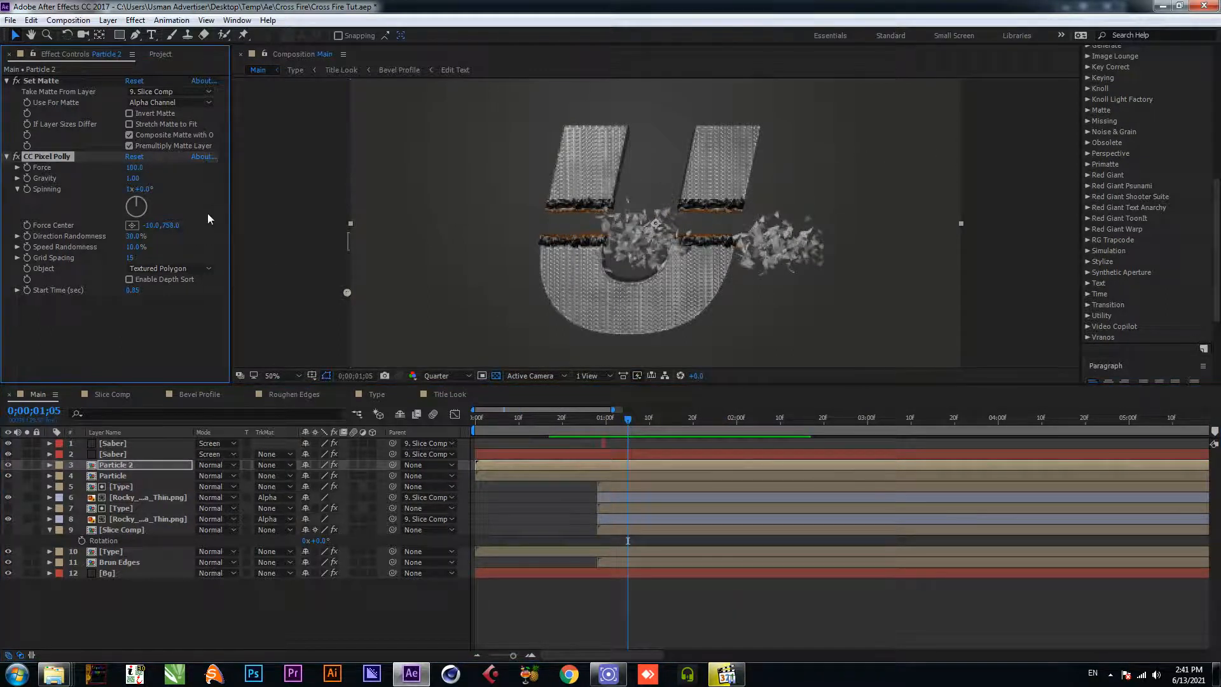
{"action": "left_click", "coordinate": [588, 430]}
{"action": "key", "text": "space"}
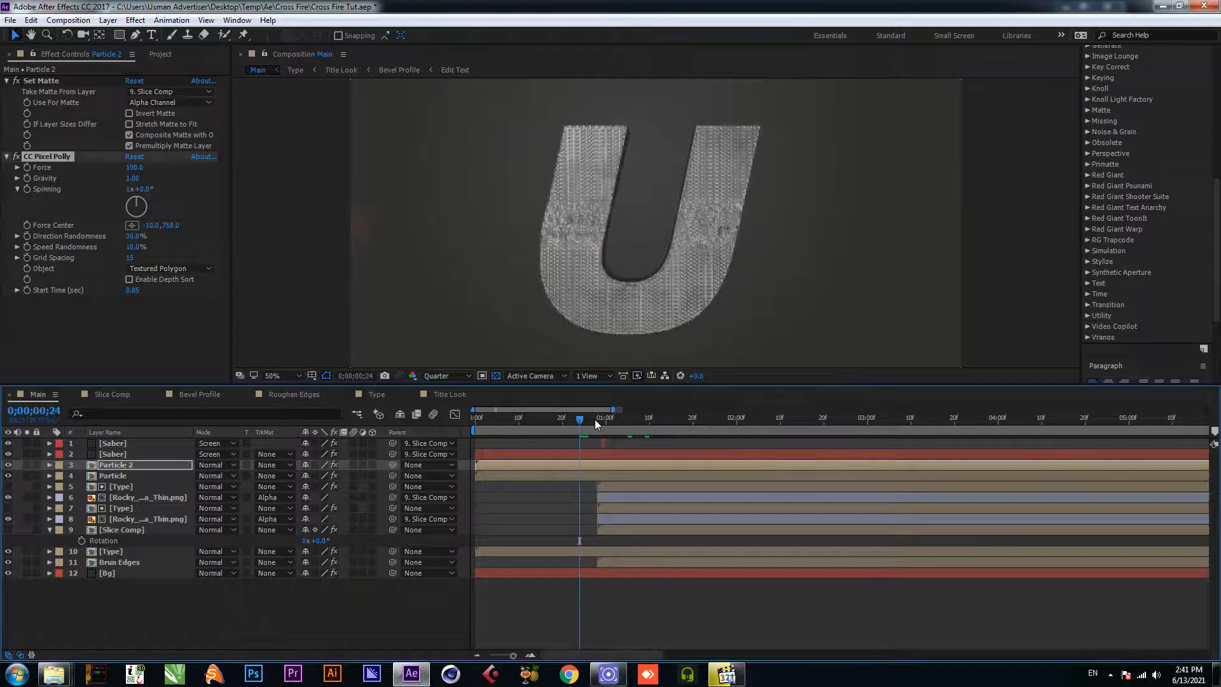
{"action": "mouse_move", "coordinate": [629, 424]}
{"action": "left_mouse_down"}
{"action": "mouse_move", "coordinate": [594, 427]}
{"action": "mouse_move", "coordinate": [609, 428]}
{"action": "left_mouse_up"}
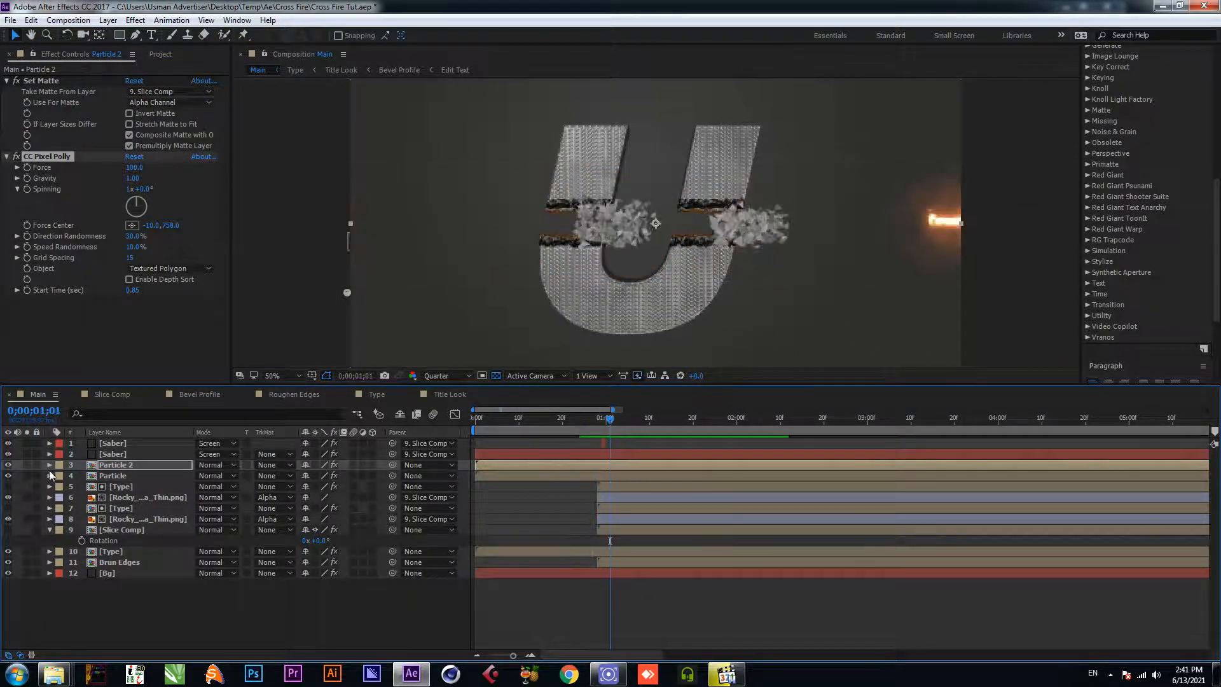
Step: Set the CC Pixel Polly Gravity on the Particle 2 layer back to 0.05
{"action": "left_click", "coordinate": [113, 465]}
{"action": "left_click", "coordinate": [134, 178]}
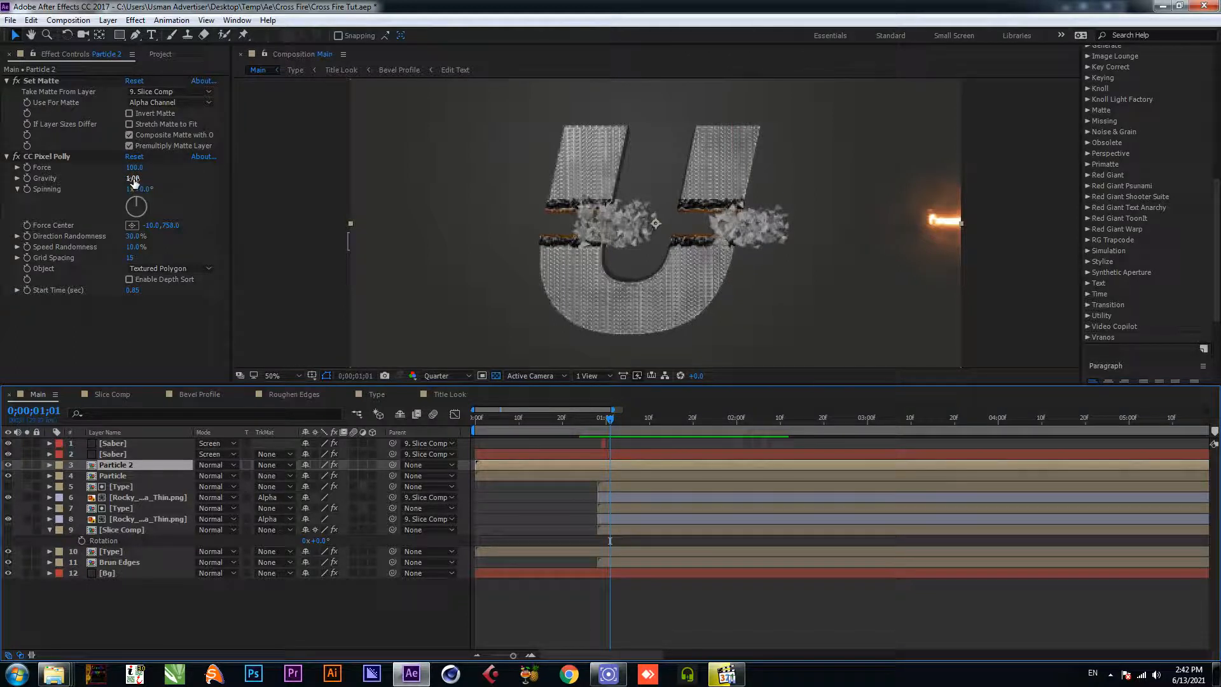
{"action": "type", "text": "0.0"}
{"action": "key", "text": "Return"}
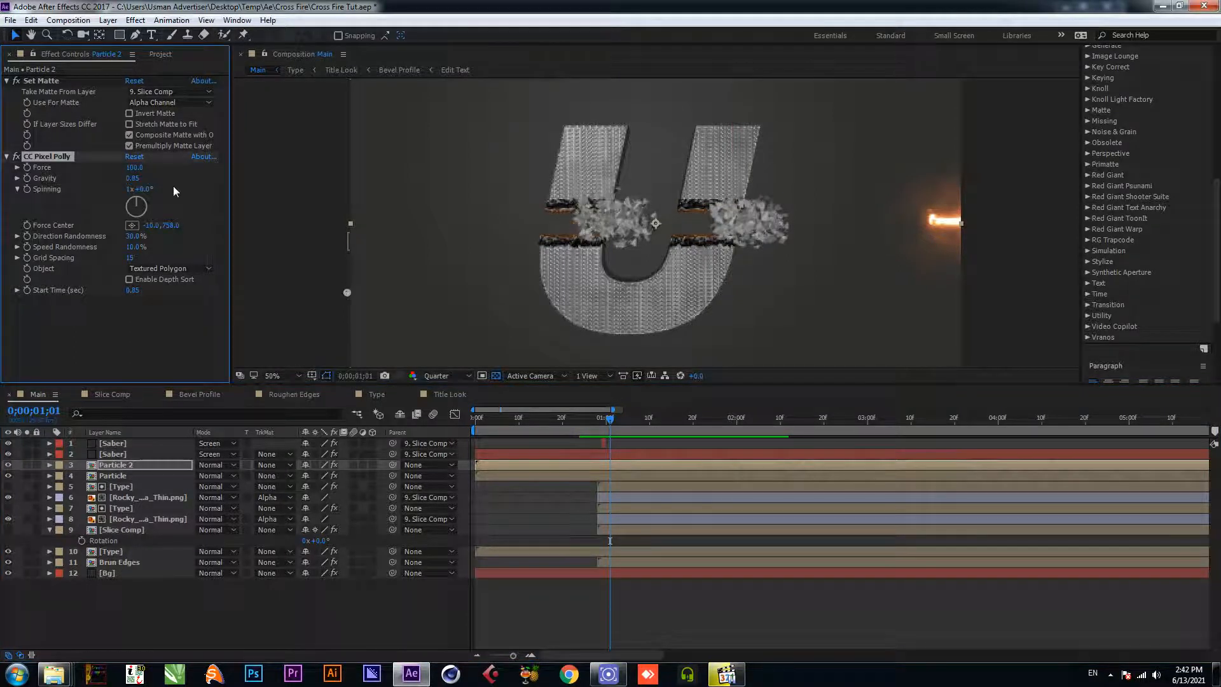
Step: Set the CC Pixel Polly Gravity to 0.05 on the original Particle layer and check a frame after the burst
{"action": "left_click", "coordinate": [114, 476]}
{"action": "left_click", "coordinate": [132, 178]}
{"action": "type", "text": "0.85"}
{"action": "key", "text": "Return"}
{"action": "left_click_drag", "start_coordinate": [610, 417], "coordinate": [654, 418]}
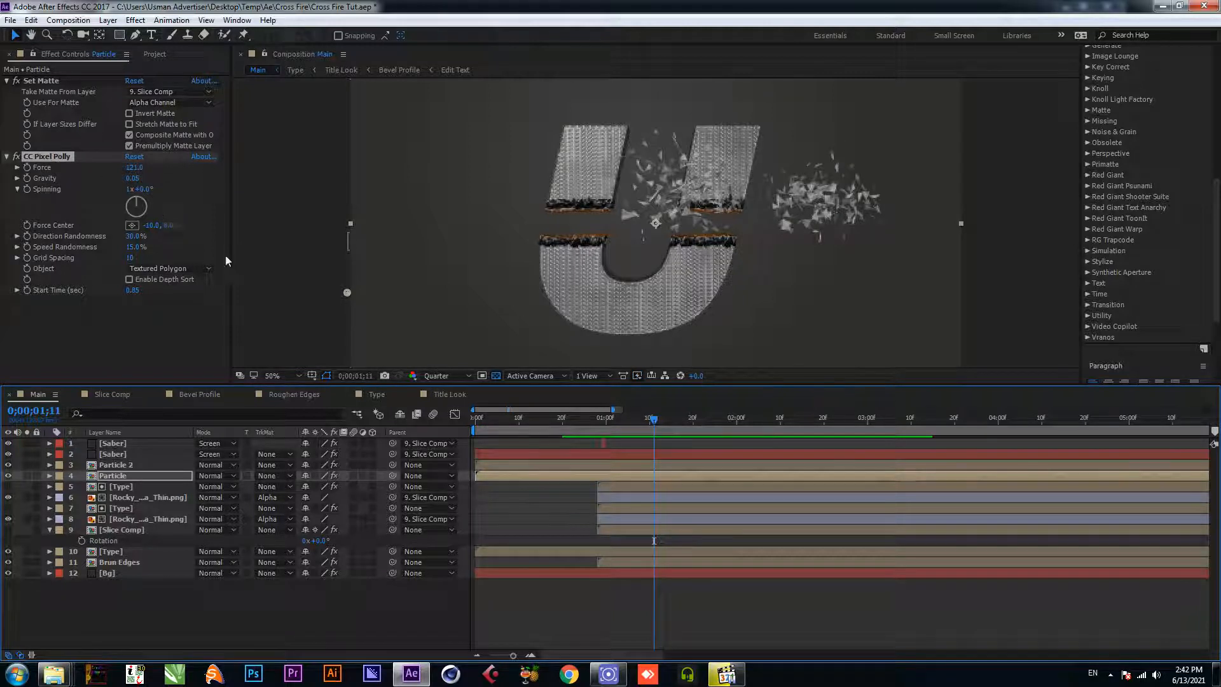
Step: Move the Particle layer's CC Pixel Polly Force Center vertically to about 550, preview the burst and save the project
{"action": "left_click_drag", "start_coordinate": [168, 227], "coordinate": [11, 250]}
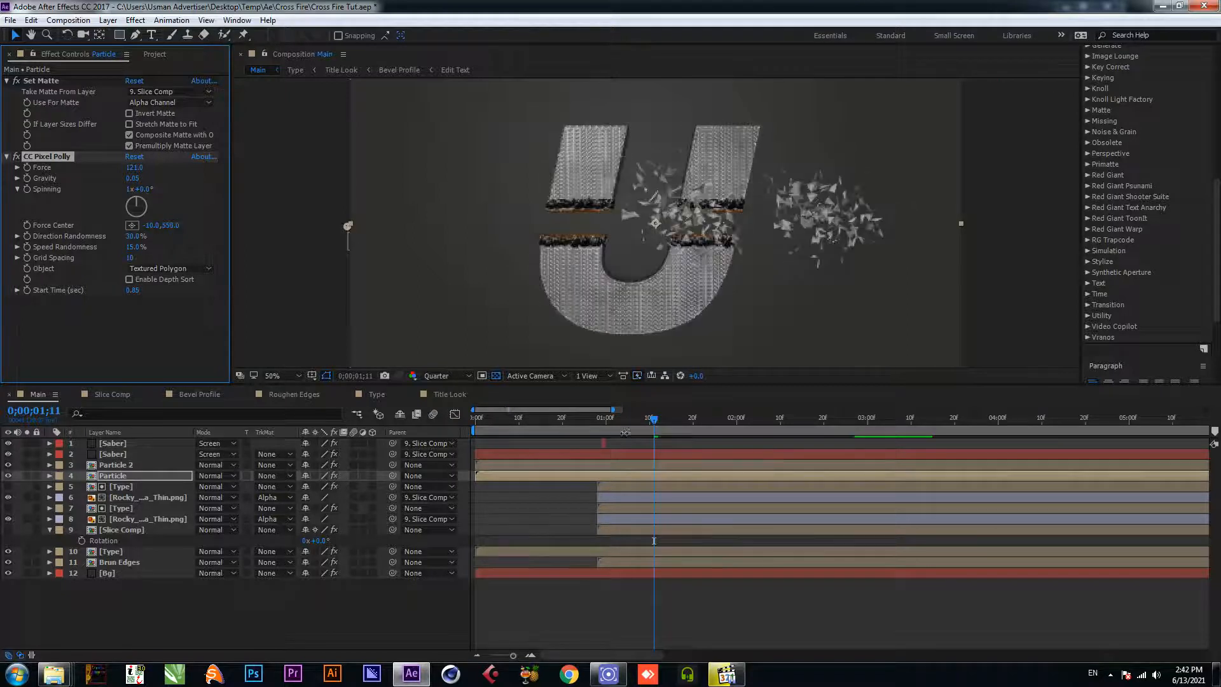
{"action": "left_click", "coordinate": [553, 425]}
{"action": "key", "text": "space"}
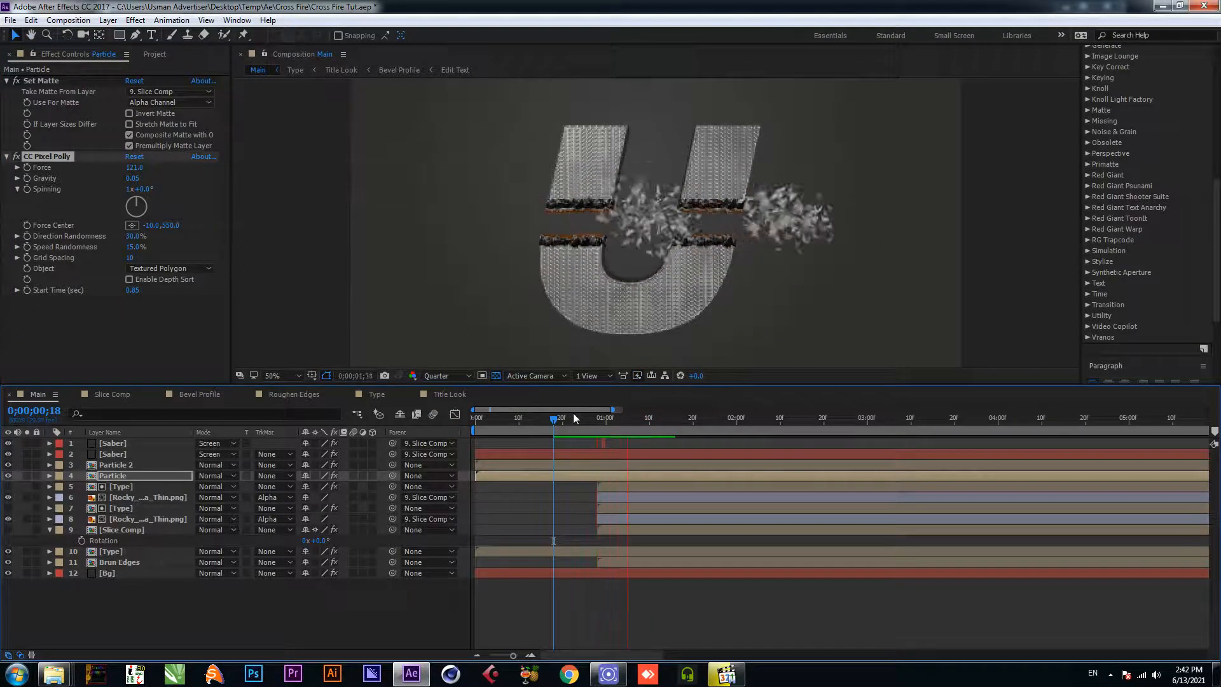
{"action": "left_click", "coordinate": [602, 421]}
{"action": "key", "text": "ctrl+s"}
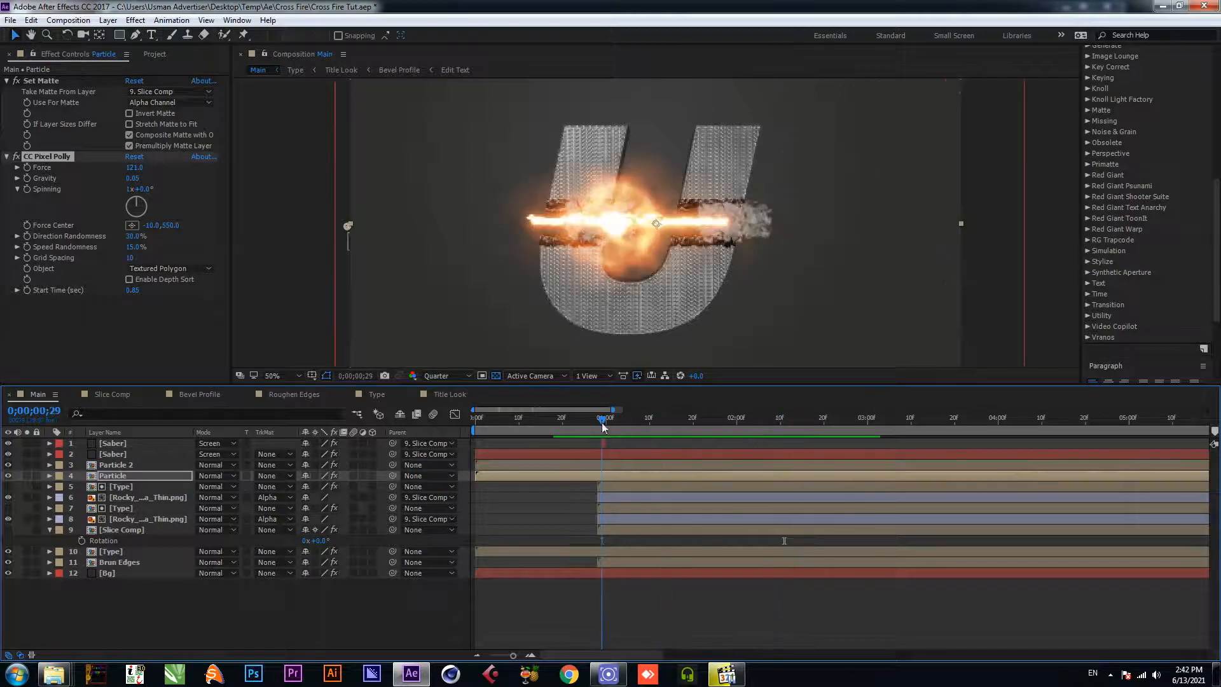
Step: Duplicate the Particle 2 layer, apply a Tint effect to the copy and save the project
{"action": "left_click", "coordinate": [132, 468]}
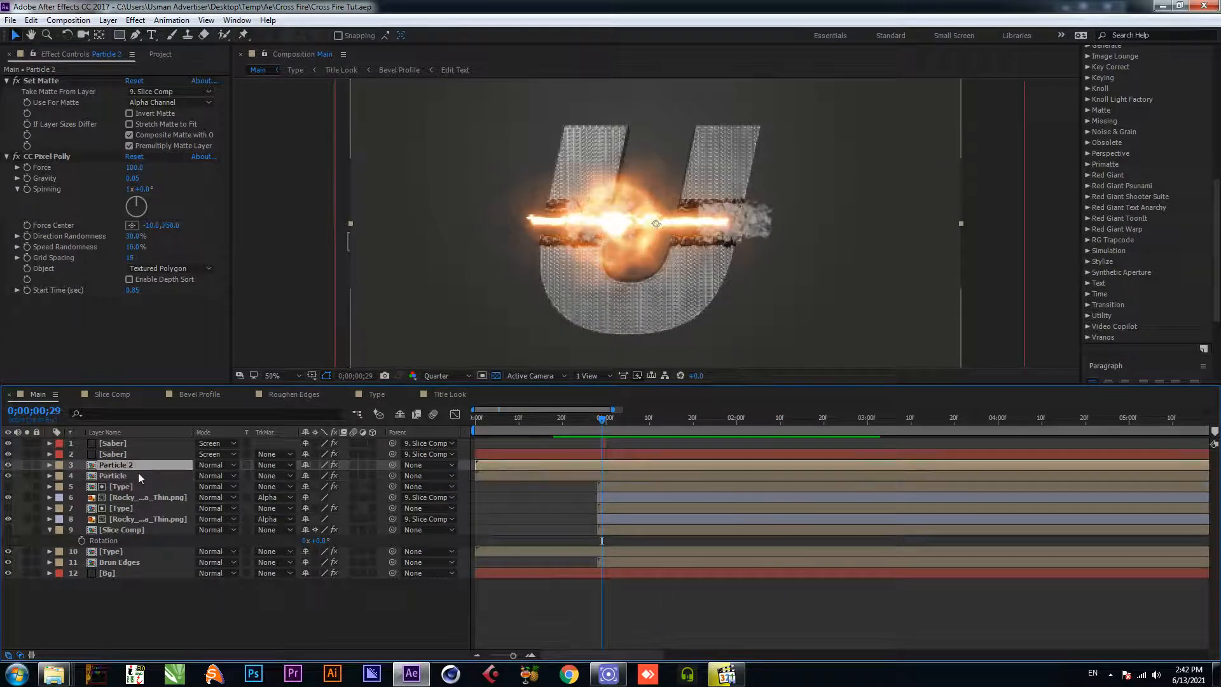
{"action": "key", "text": "ctrl+d"}
{"action": "key", "text": "ctrl+space"}
{"action": "type", "text": "tint"}
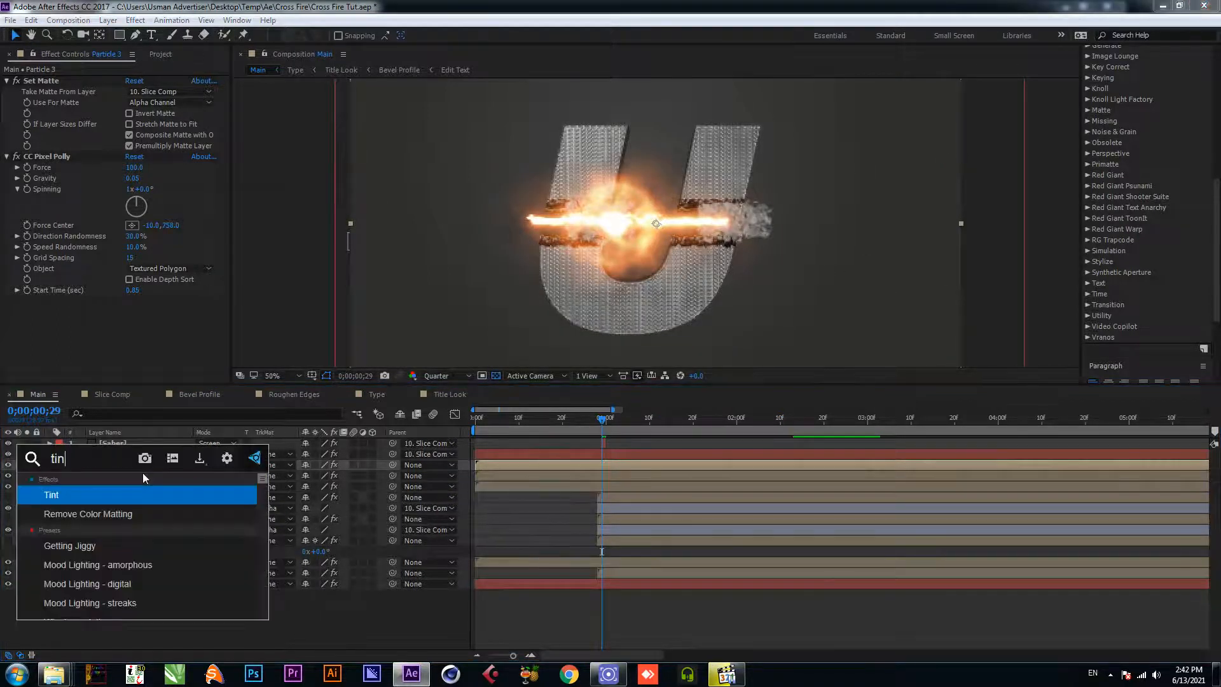
{"action": "left_click", "coordinate": [139, 490]}
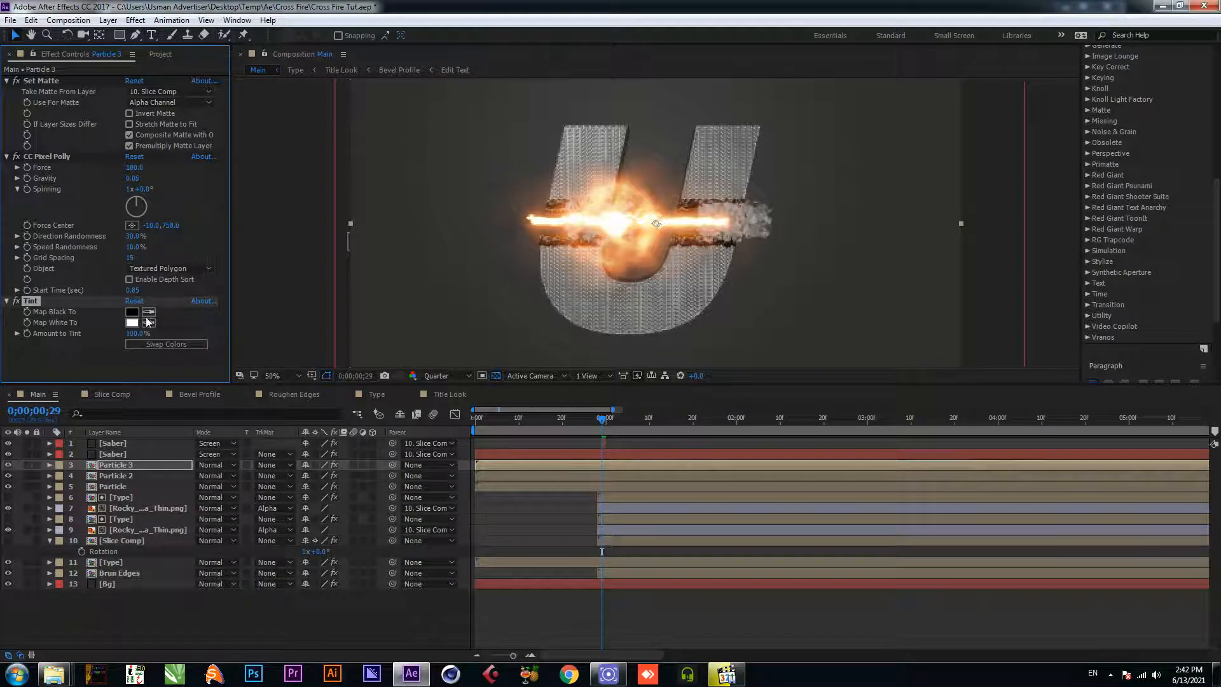
{"action": "key", "text": "ctrl+s"}
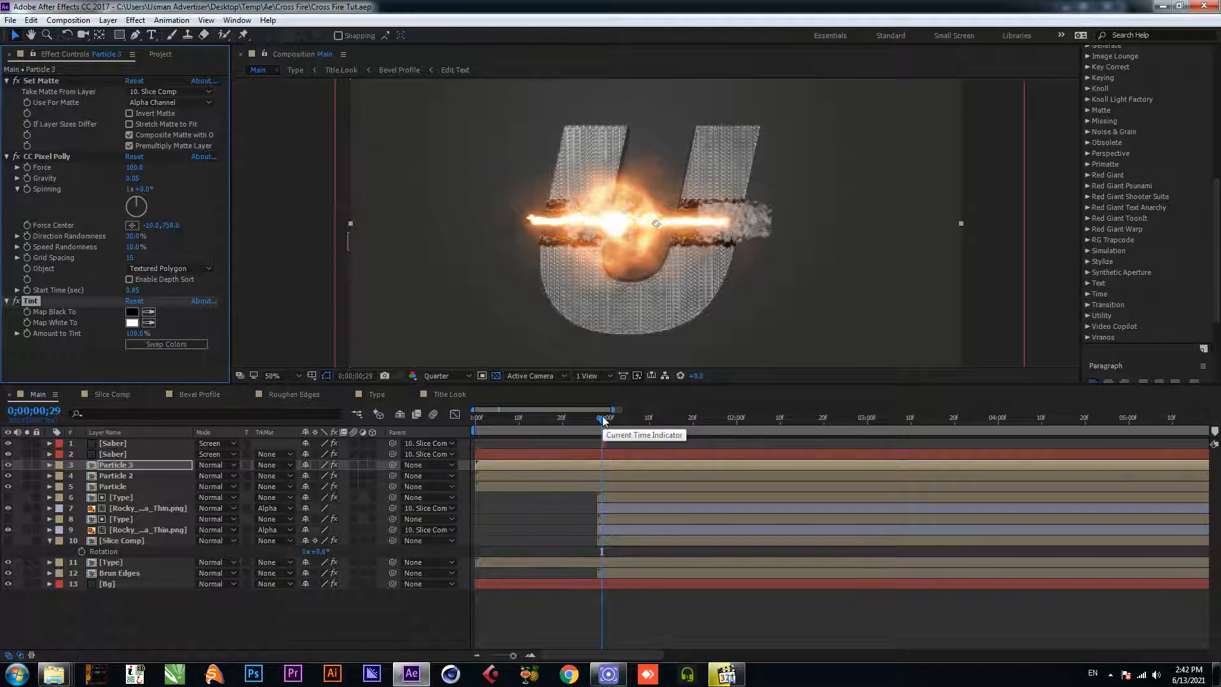
Step: Delete the Particle 3 and Particle 2 layers, keeping only the original Particle layer
{"action": "left_click", "coordinate": [124, 465]}
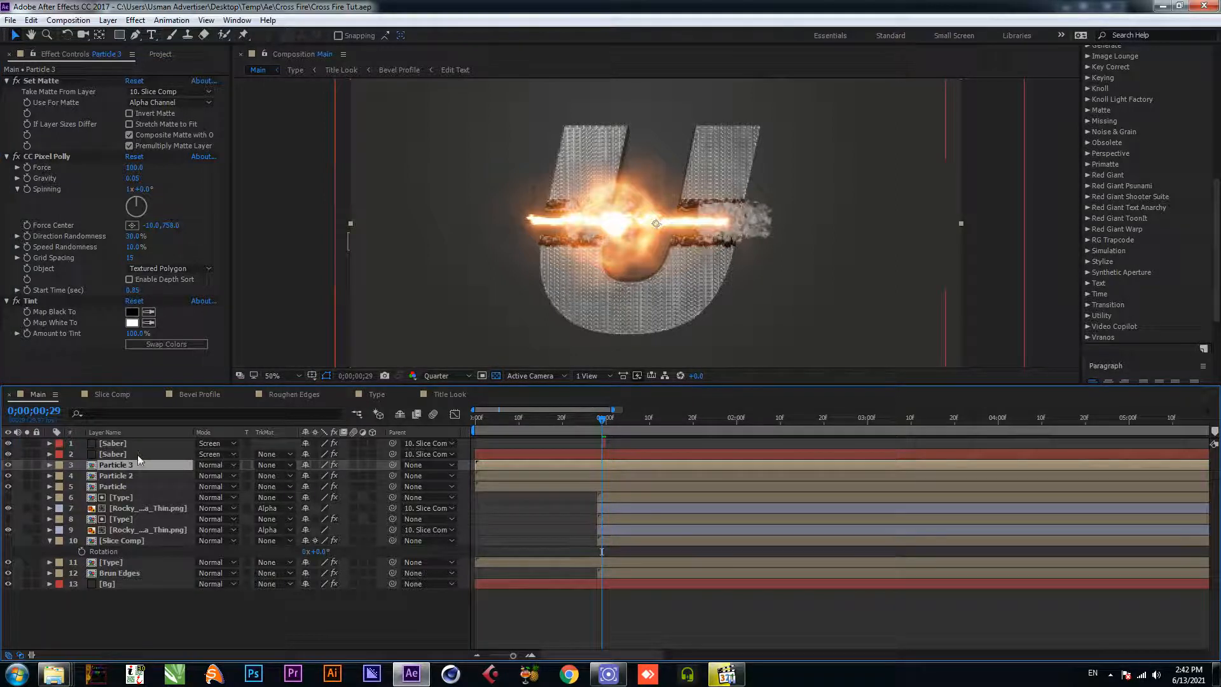
{"action": "key", "text": "Delete"}
{"action": "key", "text": "Delete"}
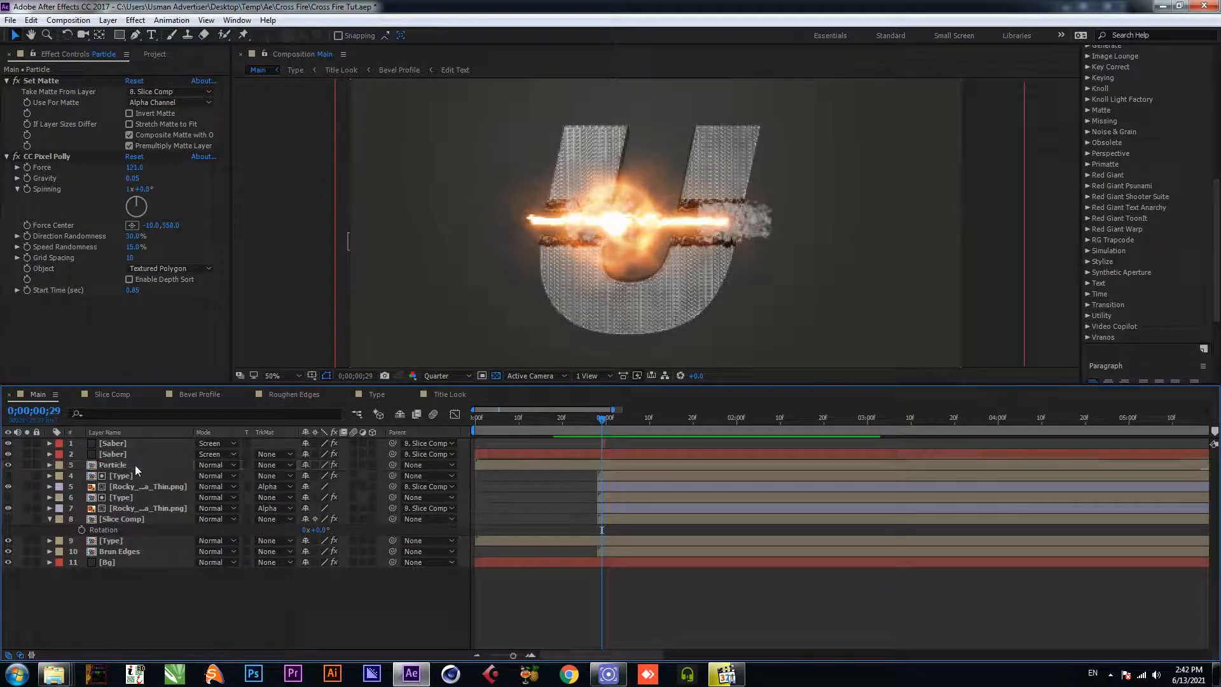
Step: Add a Slider Control effect to the Slice Comp layer
{"action": "left_click", "coordinate": [129, 519]}
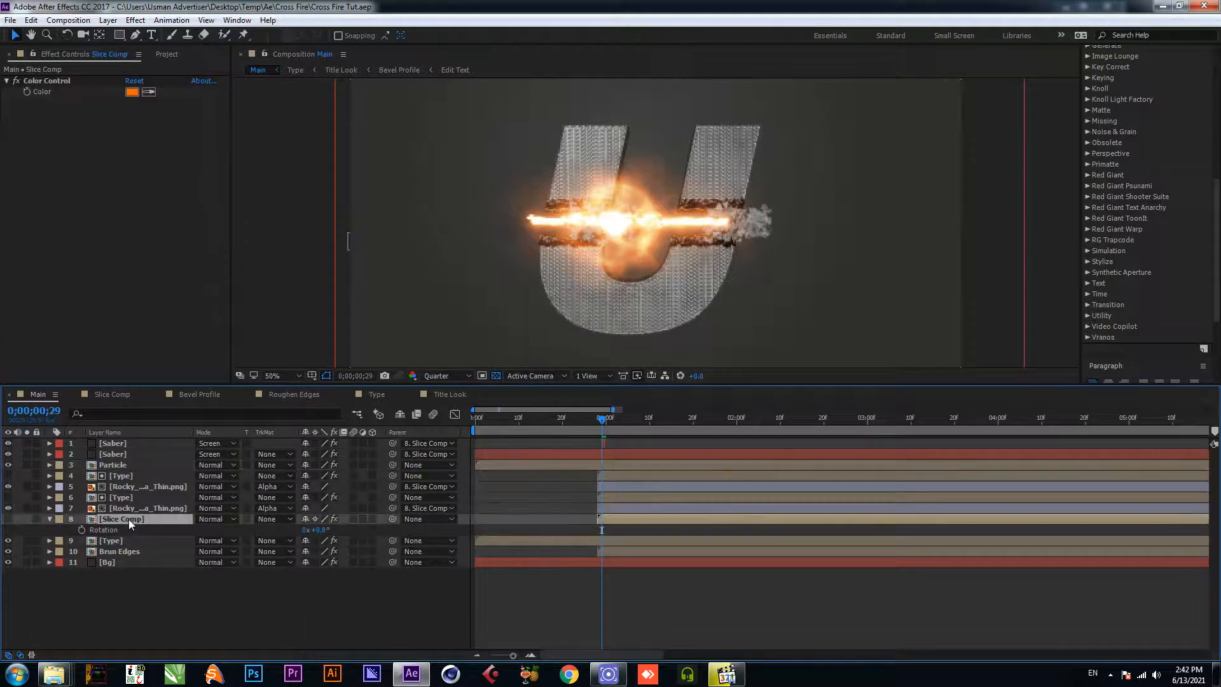
{"action": "key", "text": "ctrl+space"}
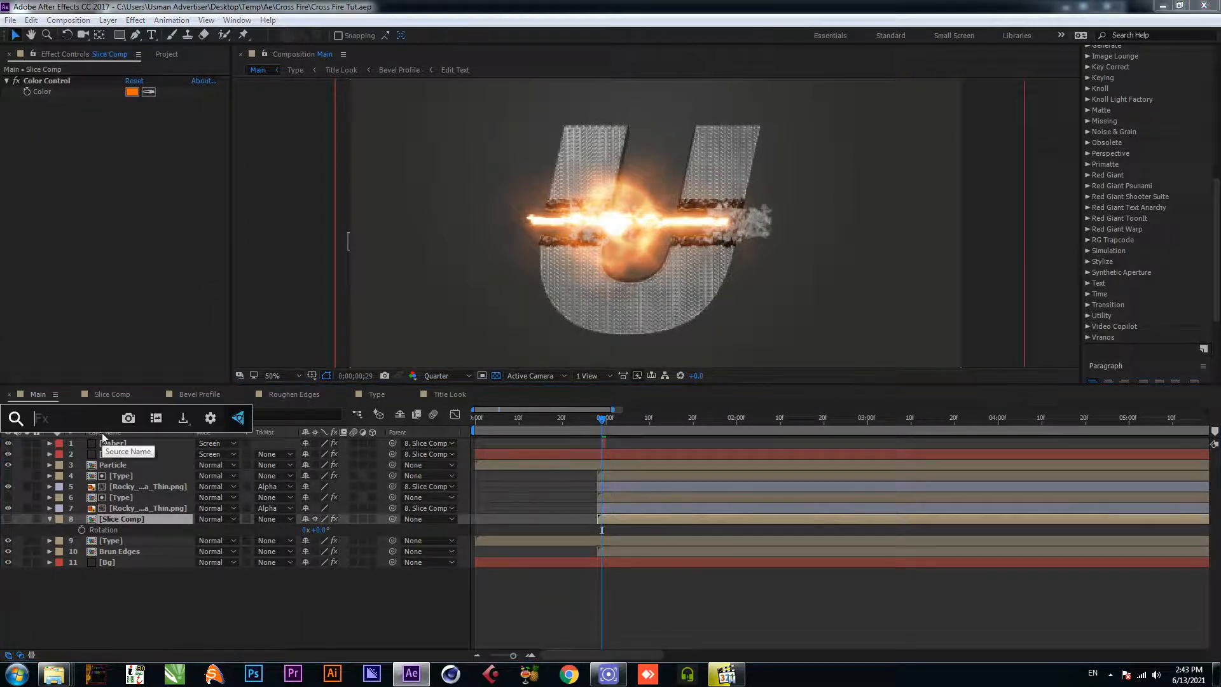
{"action": "type", "text": "sli"}
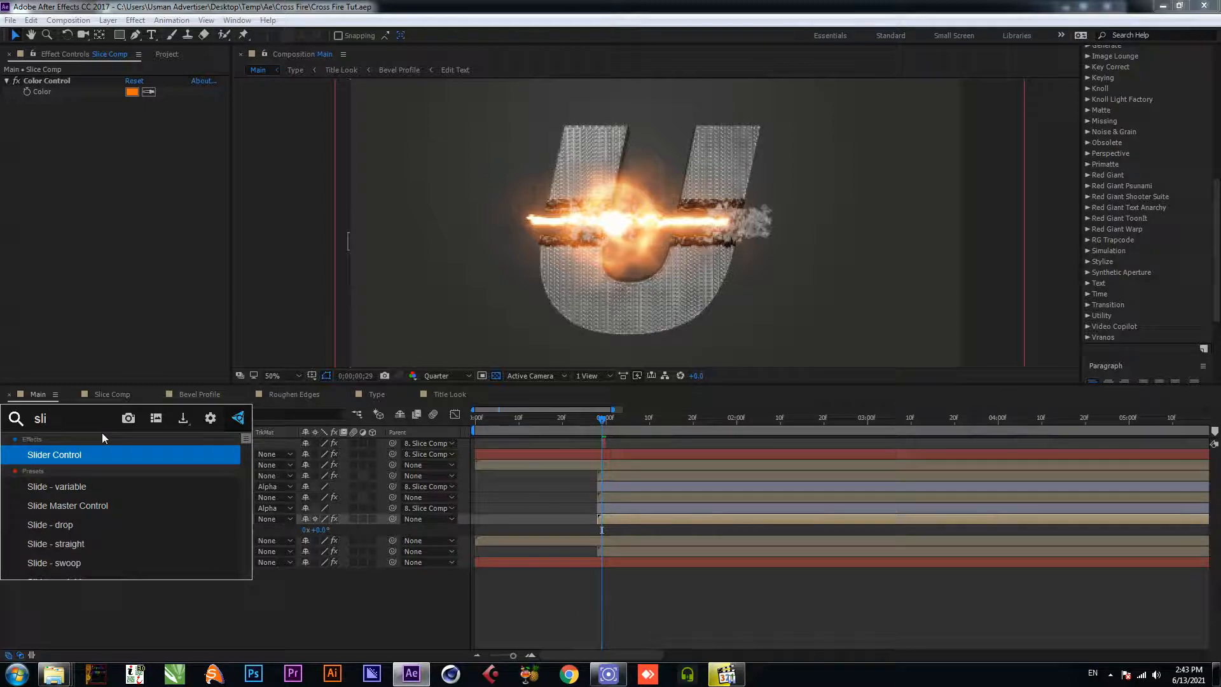
{"action": "key", "text": "Return"}
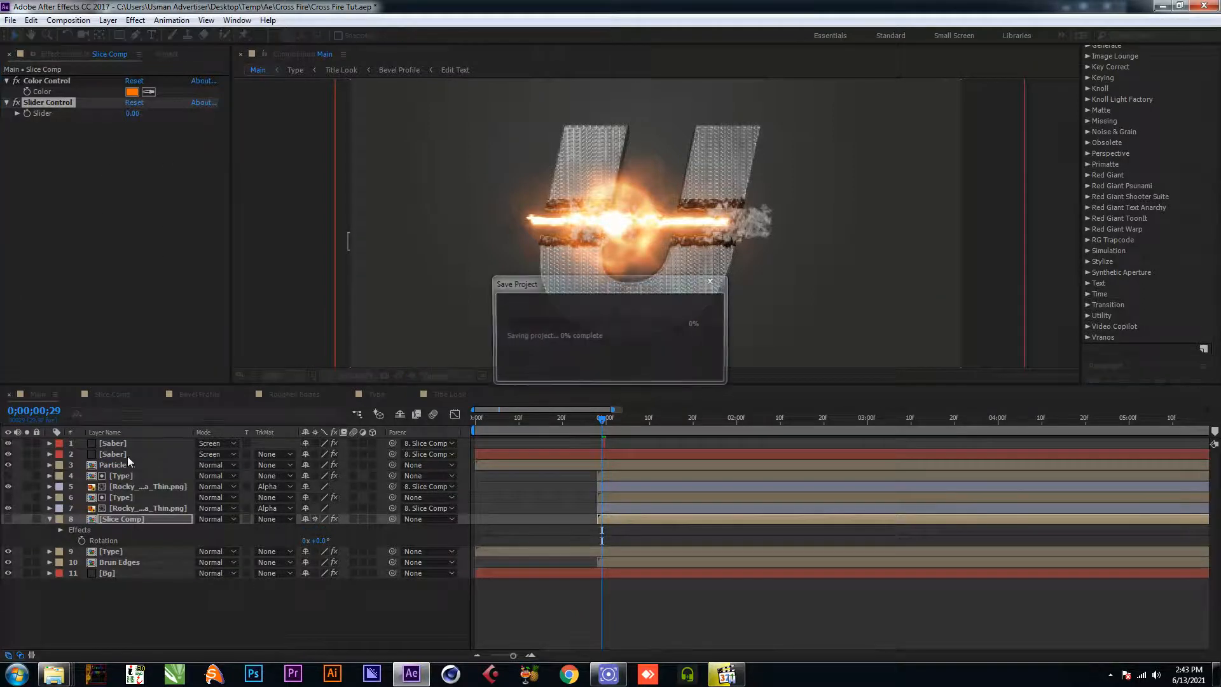
{"action": "left_click", "coordinate": [123, 465]}
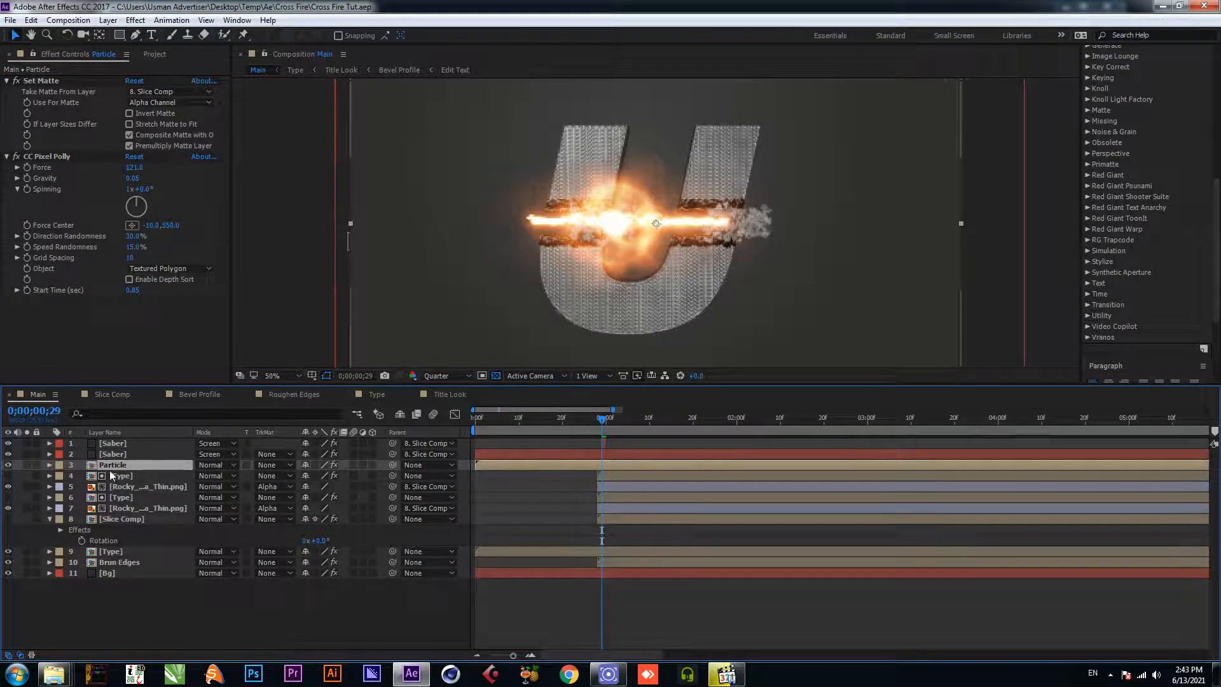
{"action": "left_click", "coordinate": [123, 519]}
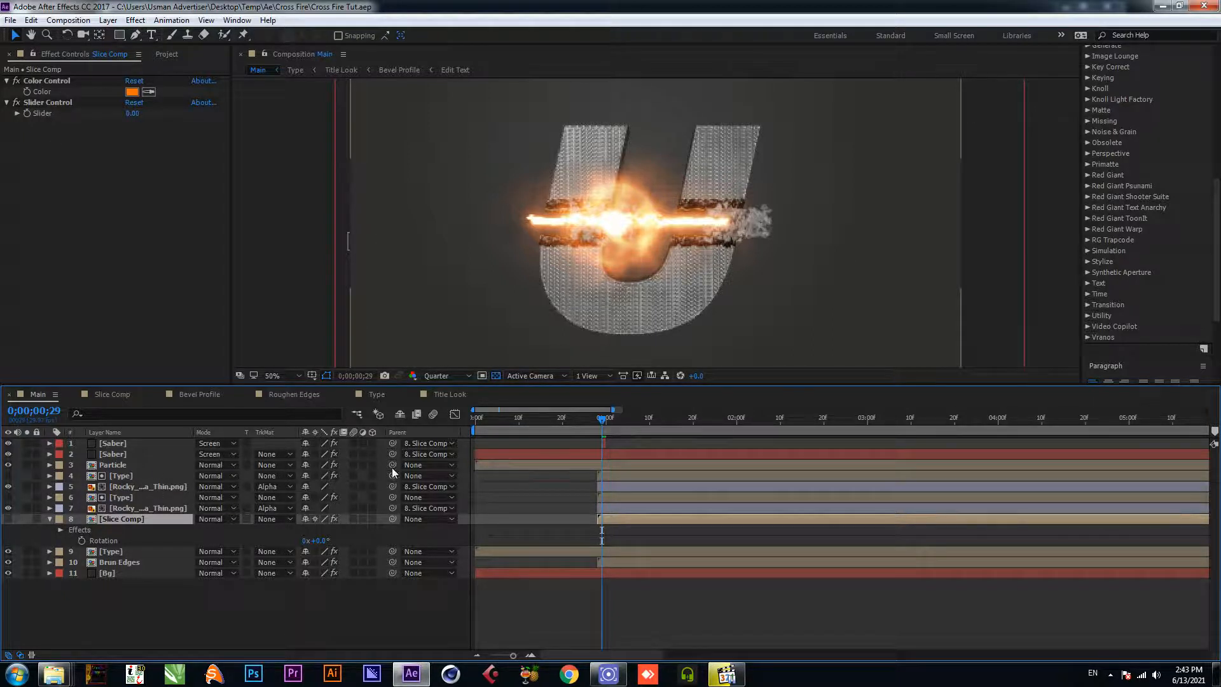
Step: Undo the last change and remove the Slider Control effect from the Slice Comp layer
{"action": "mouse_move", "coordinate": [391, 467]}
{"action": "left_mouse_down"}
{"action": "mouse_move", "coordinate": [351, 398]}
{"action": "mouse_move", "coordinate": [46, 92]}
{"action": "mouse_move", "coordinate": [20, 119]}
{"action": "mouse_move", "coordinate": [39, 105]}
{"action": "mouse_move", "coordinate": [144, 115]}
{"action": "mouse_move", "coordinate": [52, 101]}
{"action": "mouse_move", "coordinate": [349, 379]}
{"action": "mouse_move", "coordinate": [398, 454]}
{"action": "left_mouse_up"}
{"action": "key", "text": "ctrl+z"}
{"action": "left_click", "coordinate": [61, 105]}
{"action": "key", "text": "Delete"}
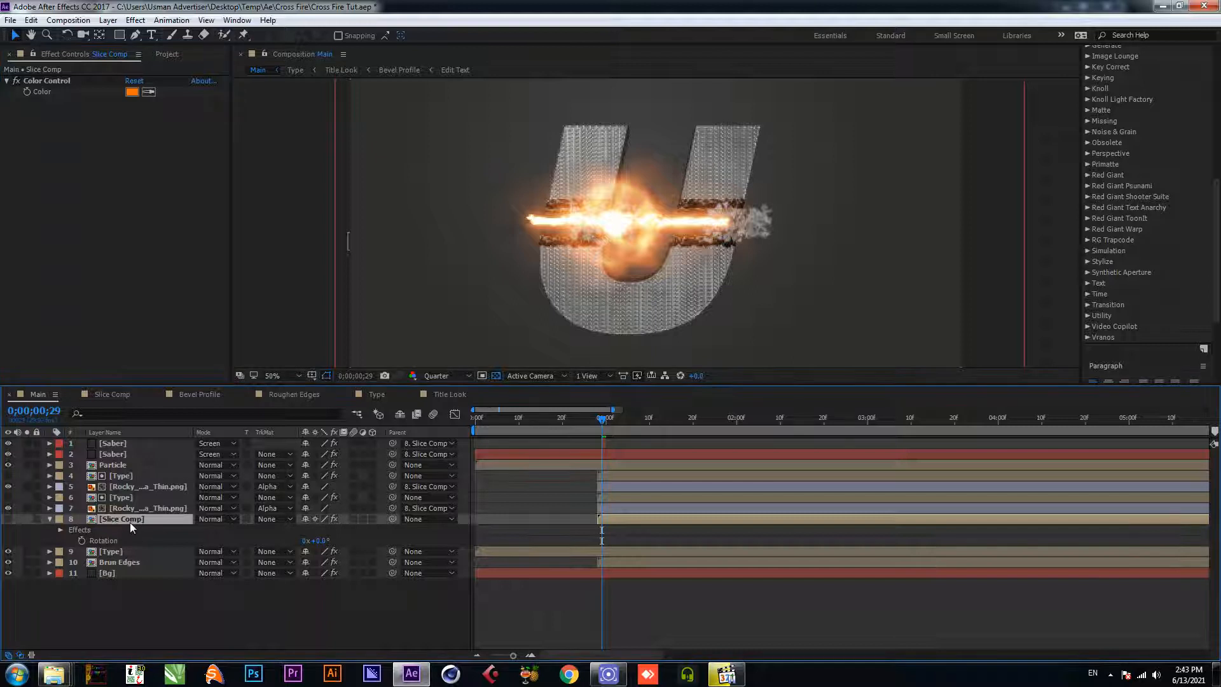
Step: Add a Point Control effect to the Slice Comp layer, save the project and select the Particle layer
{"action": "key", "text": "ctrl+space"}
{"action": "type", "text": "point"}
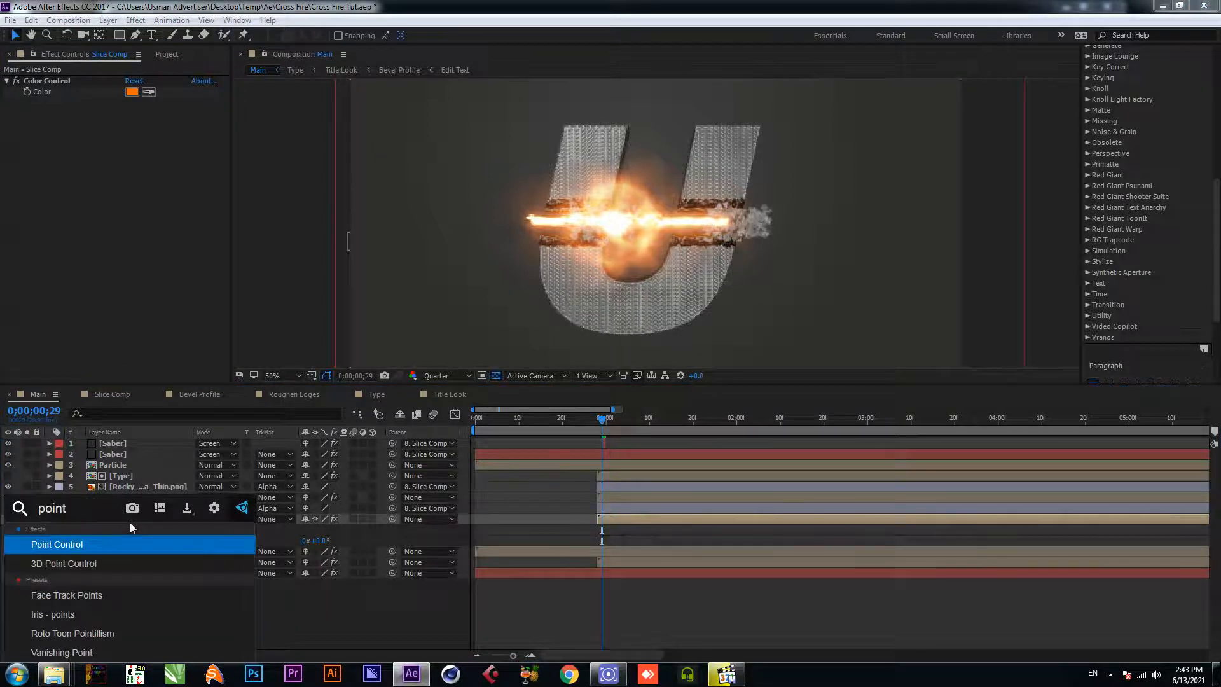
{"action": "left_click", "coordinate": [121, 544]}
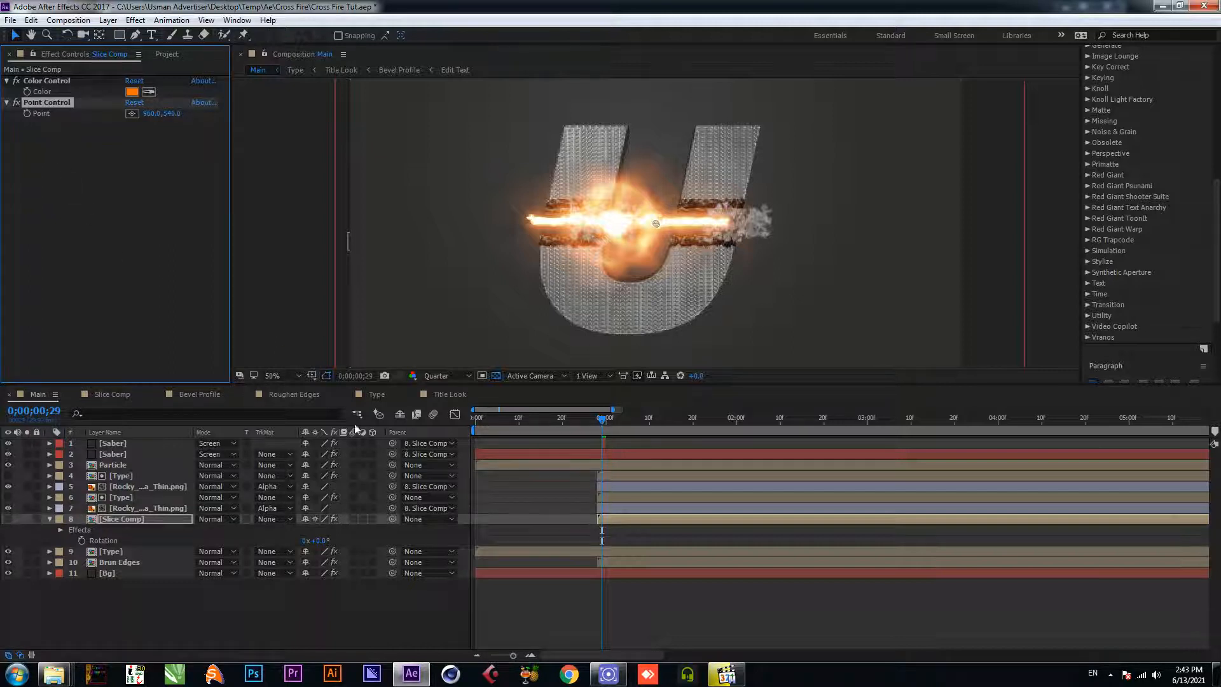
{"action": "left_click_drag", "start_coordinate": [392, 465], "coordinate": [187, 290]}
{"action": "key", "text": "ctrl+s"}
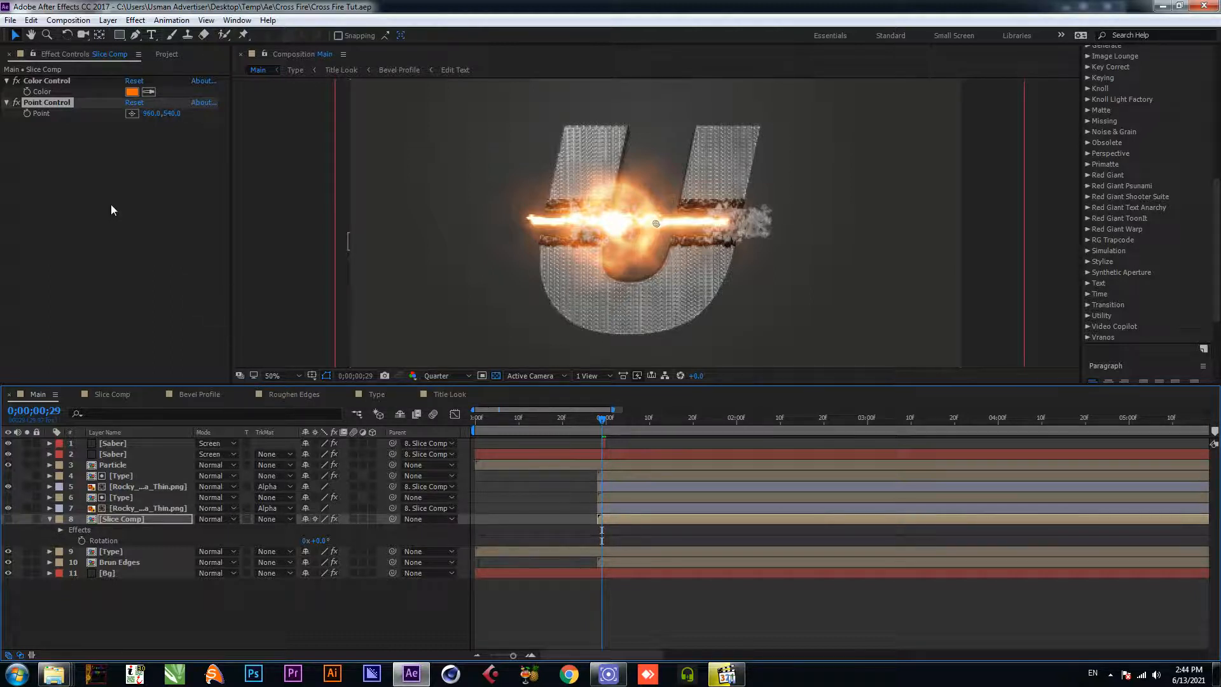
{"action": "left_click", "coordinate": [119, 467]}
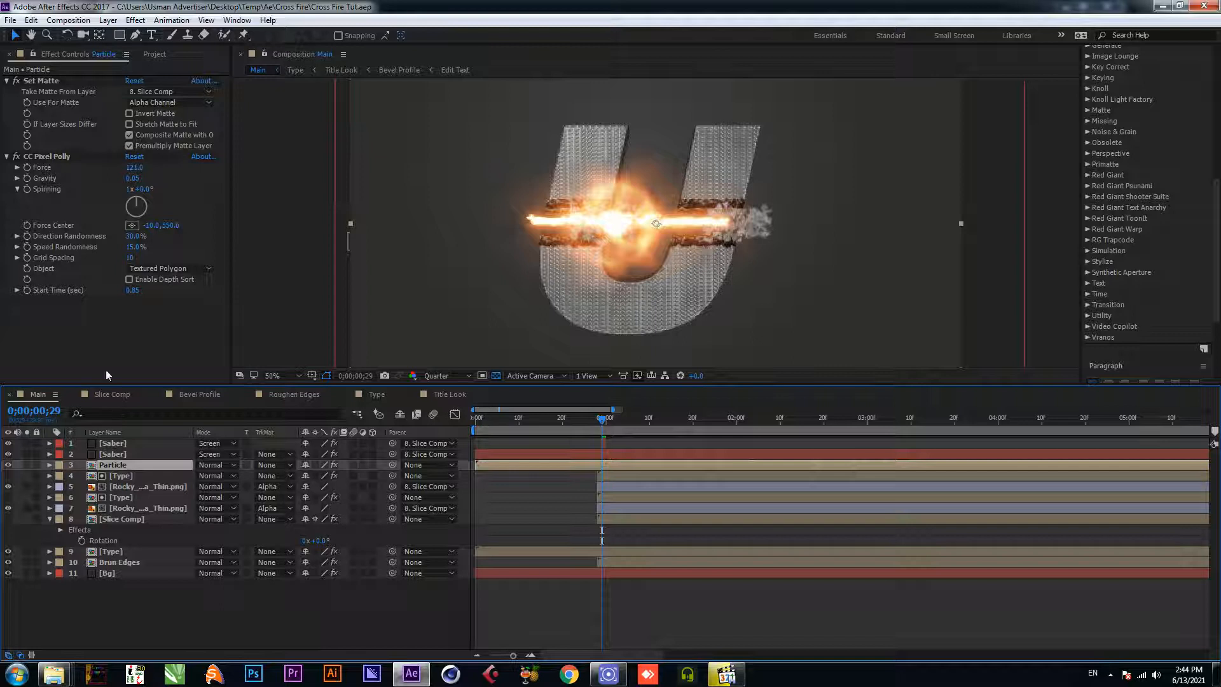
Step: Link the Particle layer's CC Pixel Polly Force Center by expression to the Point Control on the Slice Comp layer
{"action": "left_click", "coordinate": [27, 225], "text": "alt"}
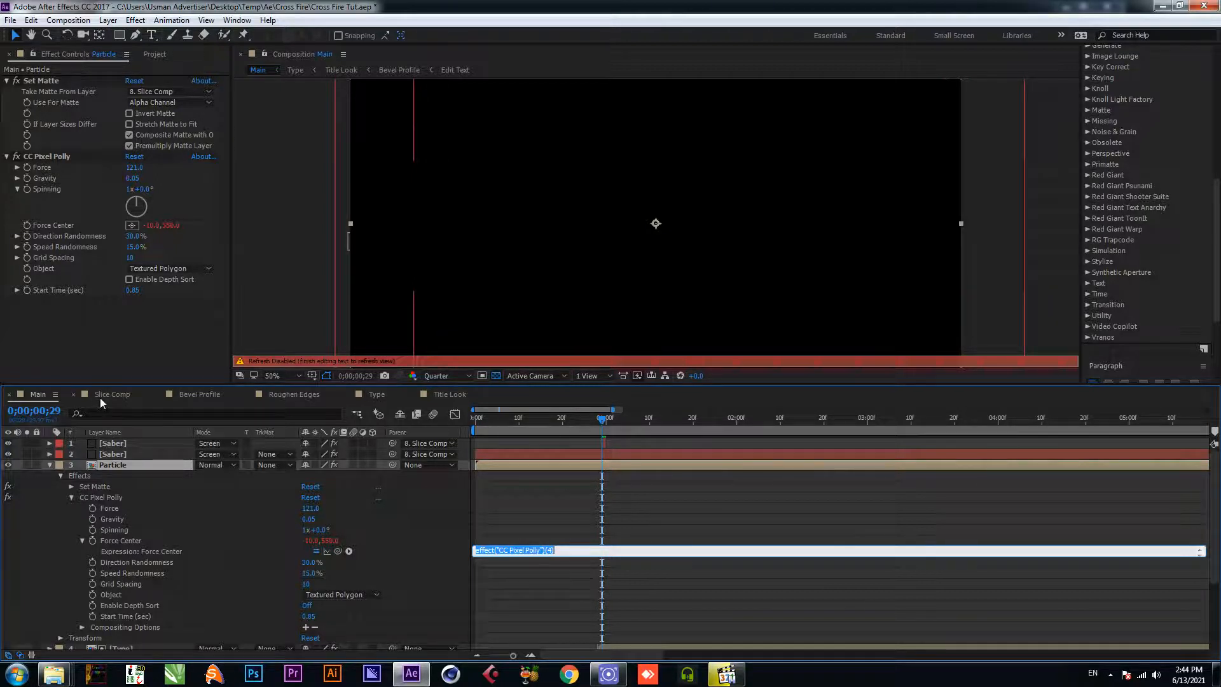
{"action": "scroll", "coordinate": [105, 496], "scroll_direction": "down", "scroll_amount": 3}
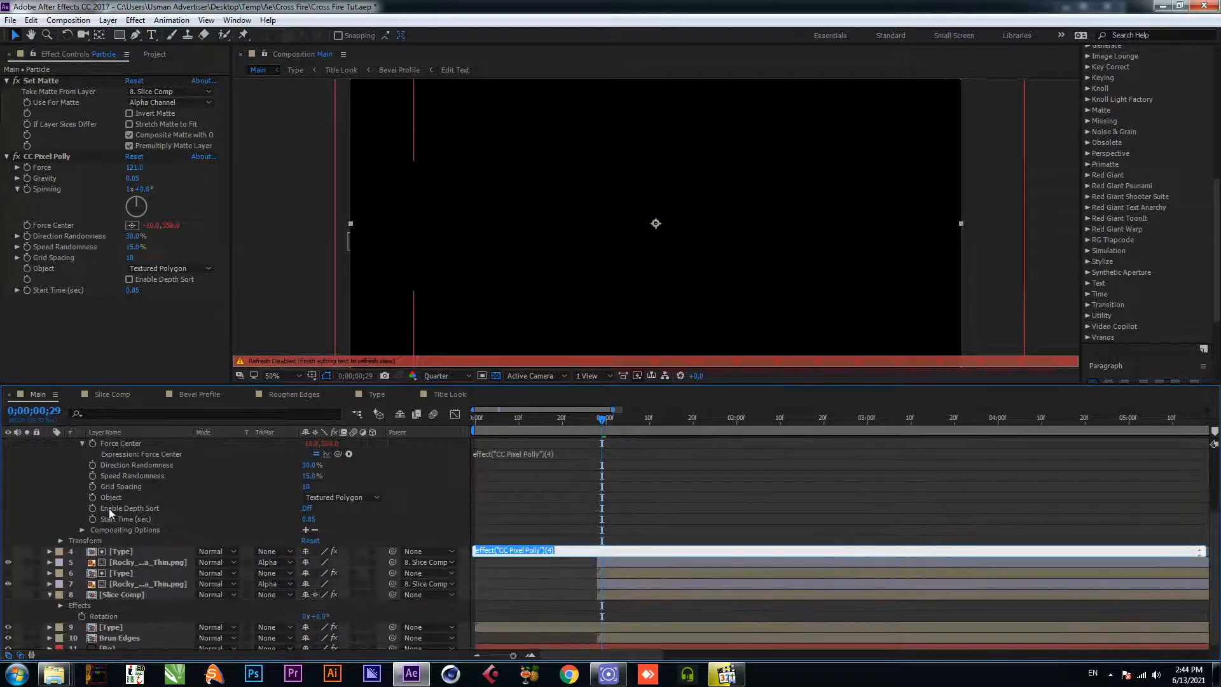
{"action": "left_click", "coordinate": [124, 598]}
{"action": "left_click_drag", "start_coordinate": [338, 551], "coordinate": [51, 114]}
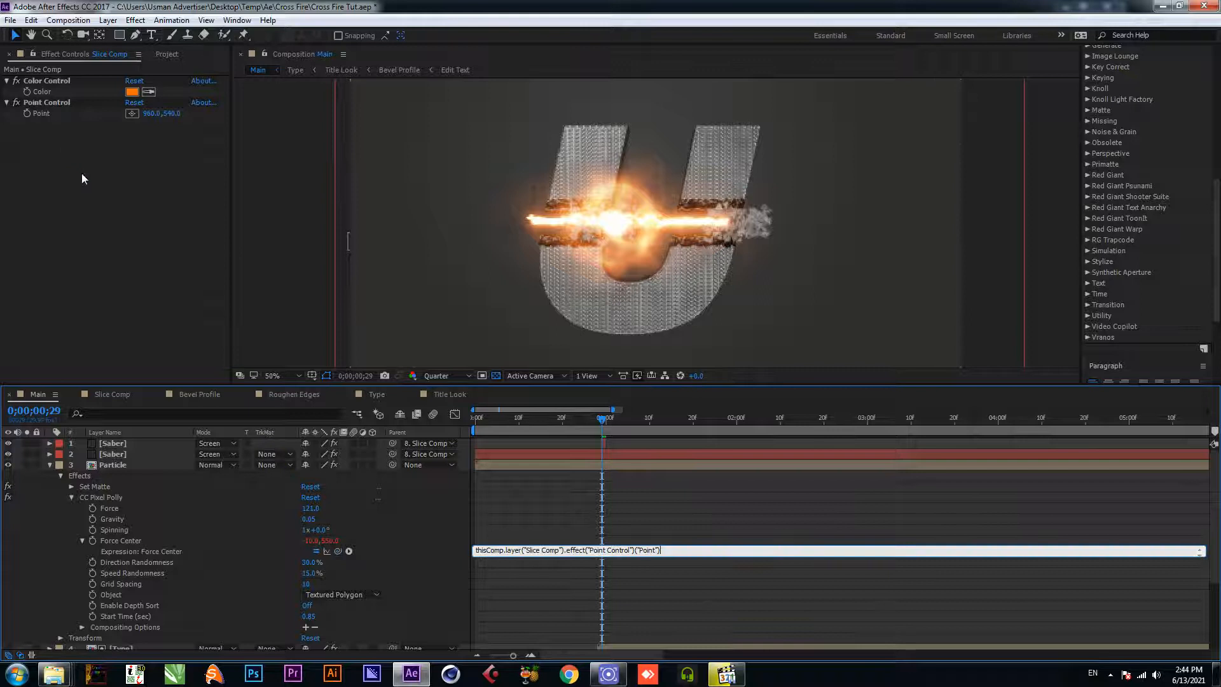
{"action": "left_click", "coordinate": [135, 250]}
Step: Preview the shard burst through the slice, collapse the Particle layer's properties and save the project
{"action": "left_click_drag", "start_coordinate": [601, 425], "coordinate": [485, 437]}
{"action": "key", "text": "space"}
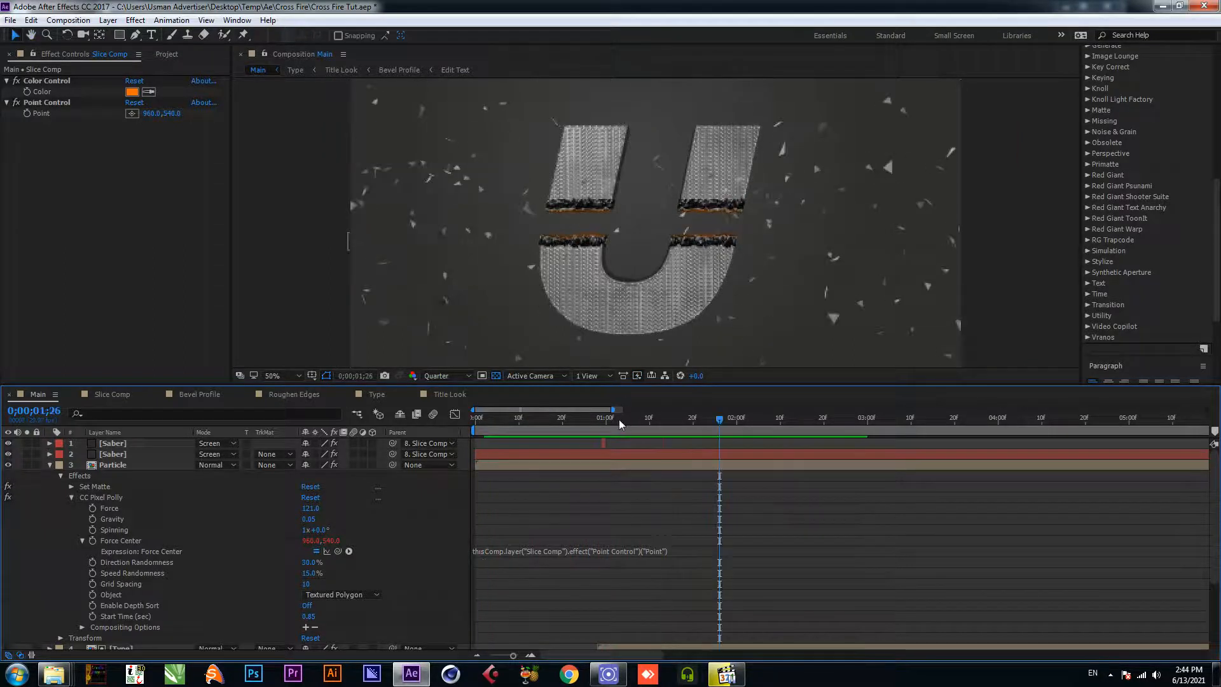
{"action": "left_click", "coordinate": [547, 419]}
{"action": "left_click_drag", "start_coordinate": [547, 419], "coordinate": [575, 425]}
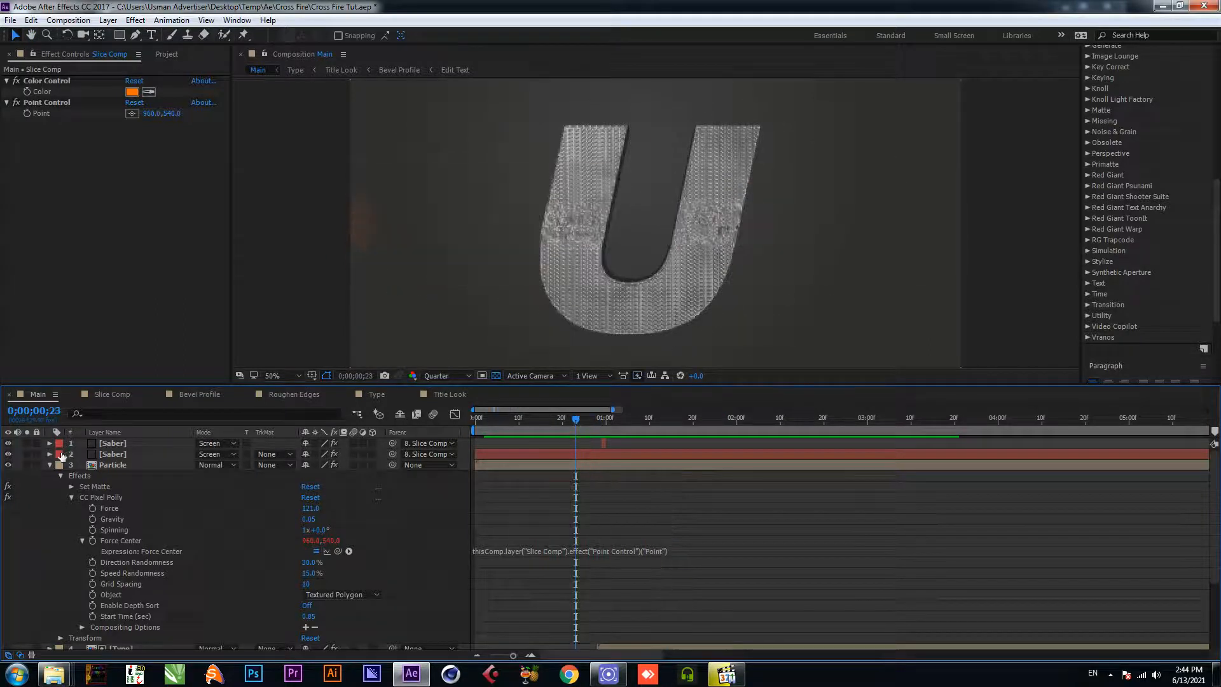
{"action": "left_click", "coordinate": [50, 465]}
{"action": "key", "text": "ctrl+s"}
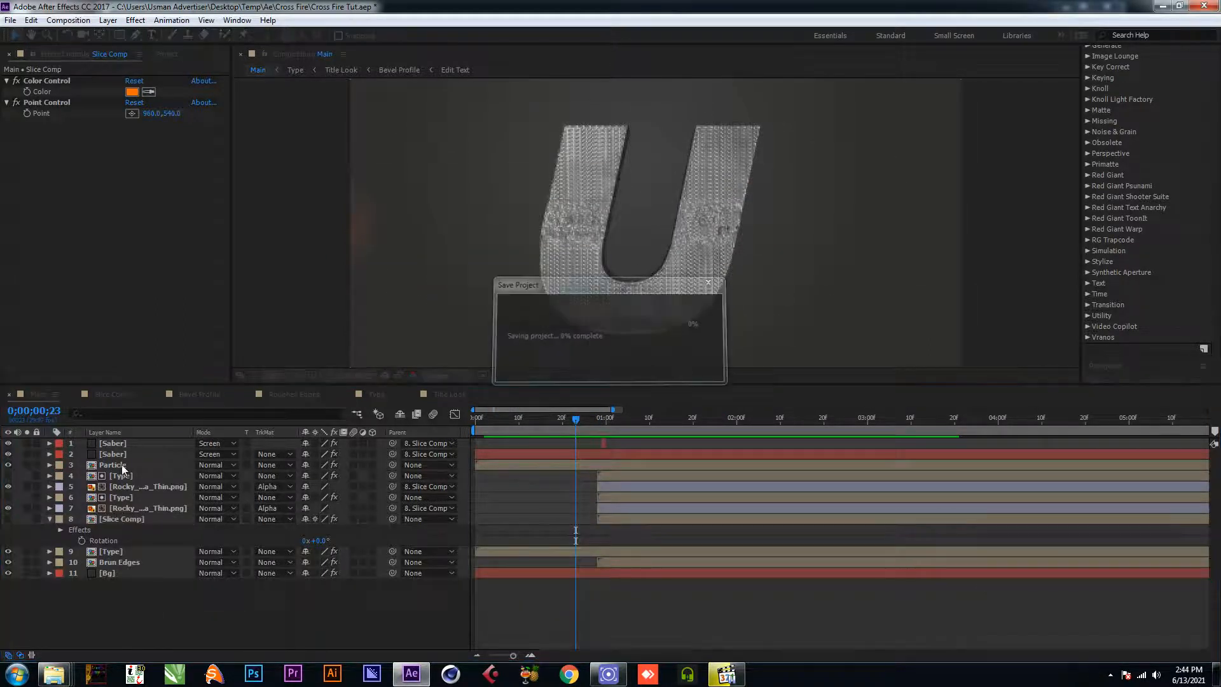
{"action": "left_click", "coordinate": [121, 464]}
{"action": "key", "text": "ctrl+d"}
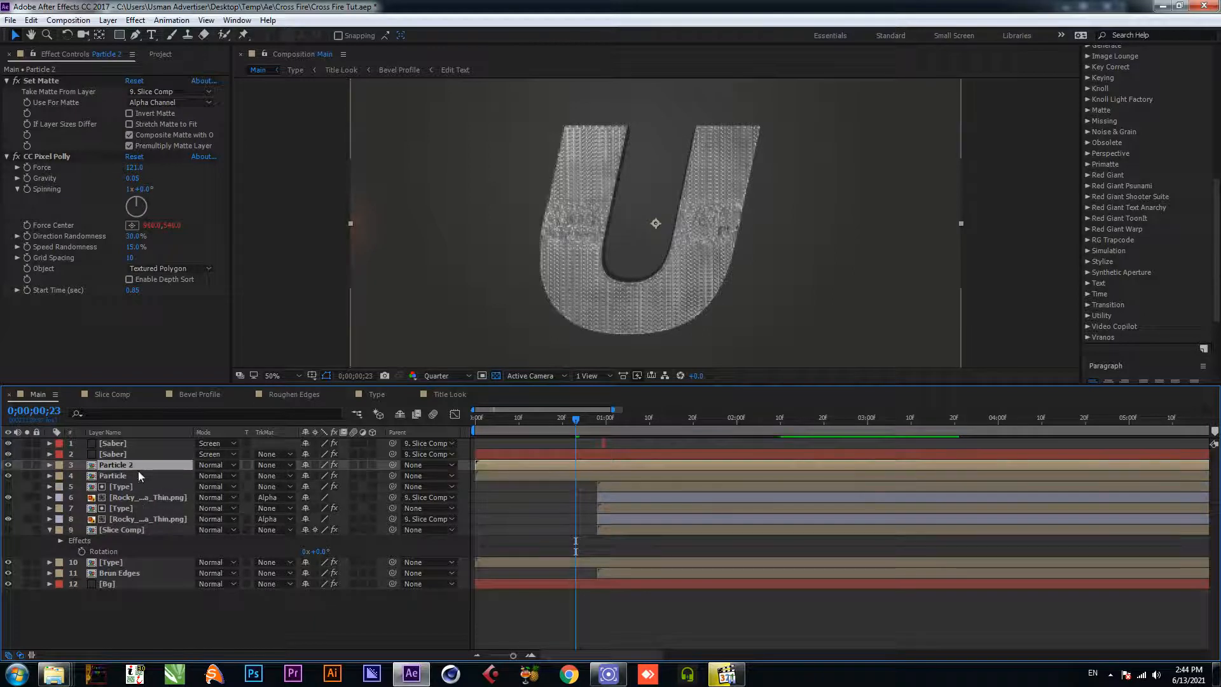
{"action": "left_click_drag", "start_coordinate": [589, 428], "coordinate": [629, 430]}
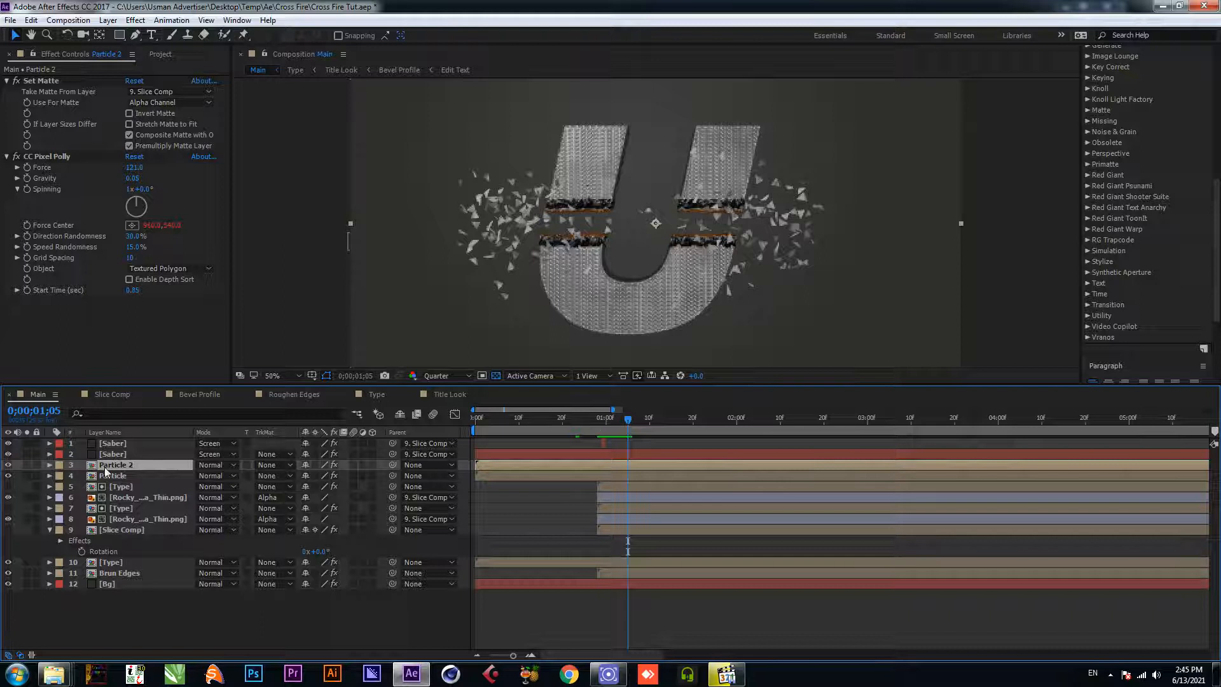
{"action": "key", "text": "ctrl+z"}
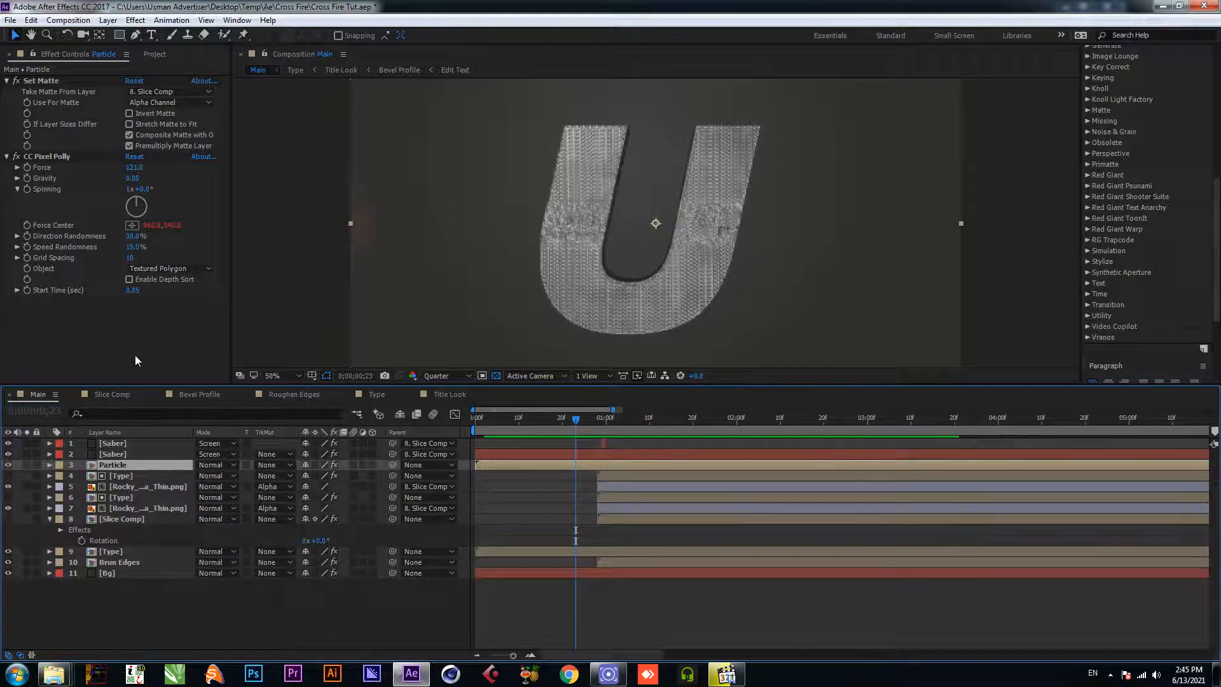
Step: Try to change the Force Center's X value directly in the Particle layer's CC Pixel Polly effect
{"action": "left_click_drag", "start_coordinate": [587, 427], "coordinate": [619, 426]}
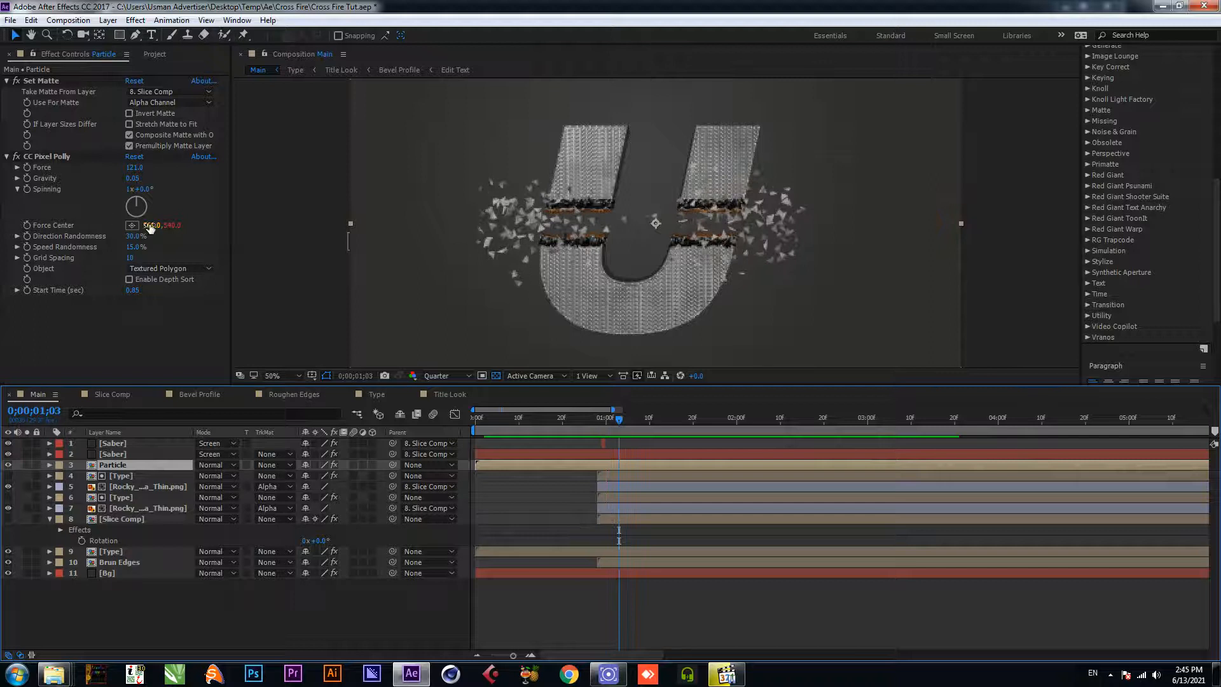
{"action": "left_click_drag", "start_coordinate": [150, 226], "coordinate": [122, 225]}
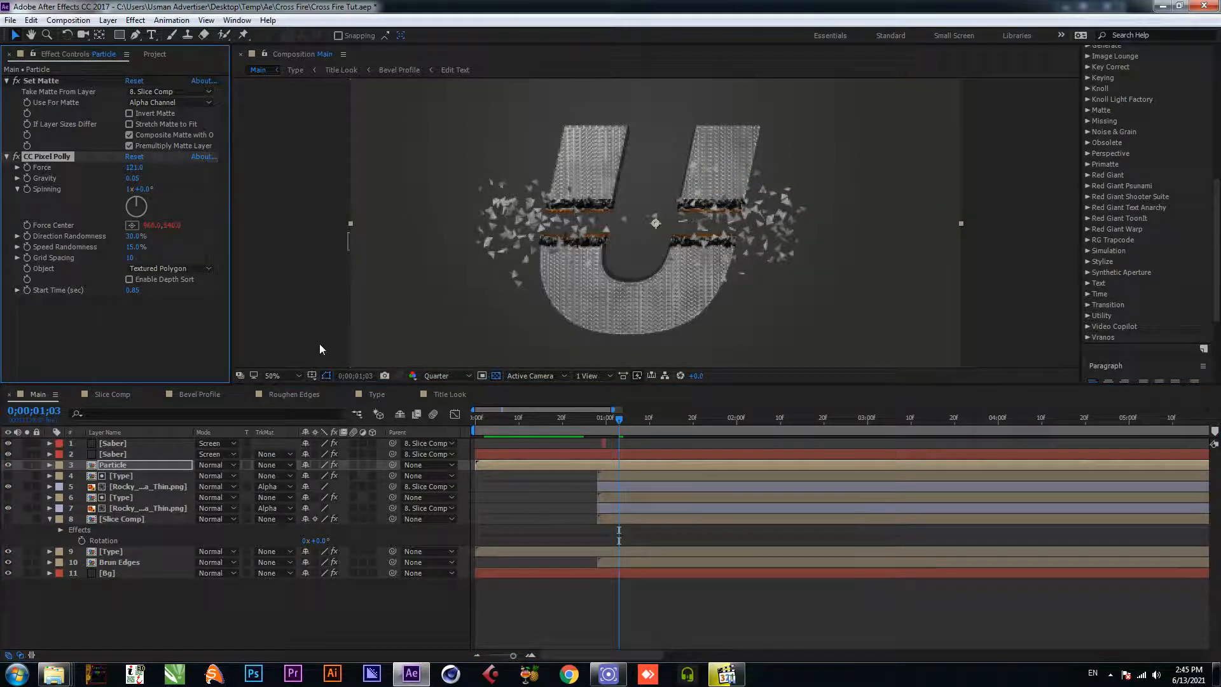
{"action": "left_click", "coordinate": [219, 336]}
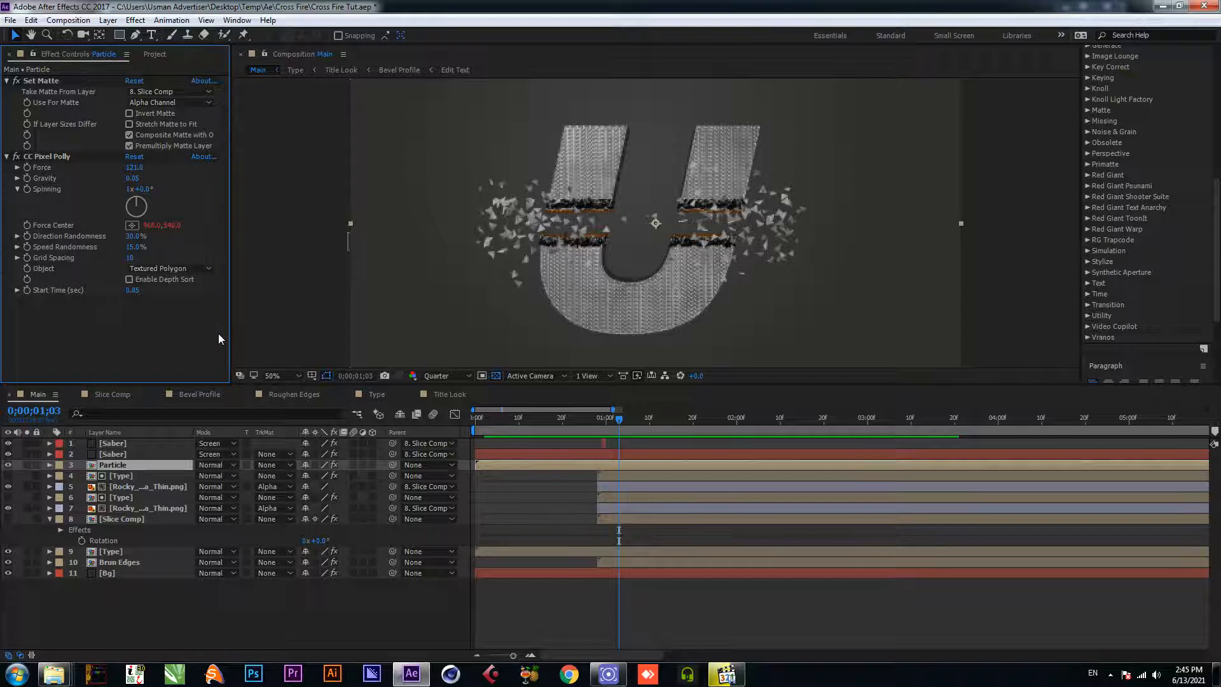
{"action": "left_click_drag", "start_coordinate": [618, 426], "coordinate": [582, 424]}
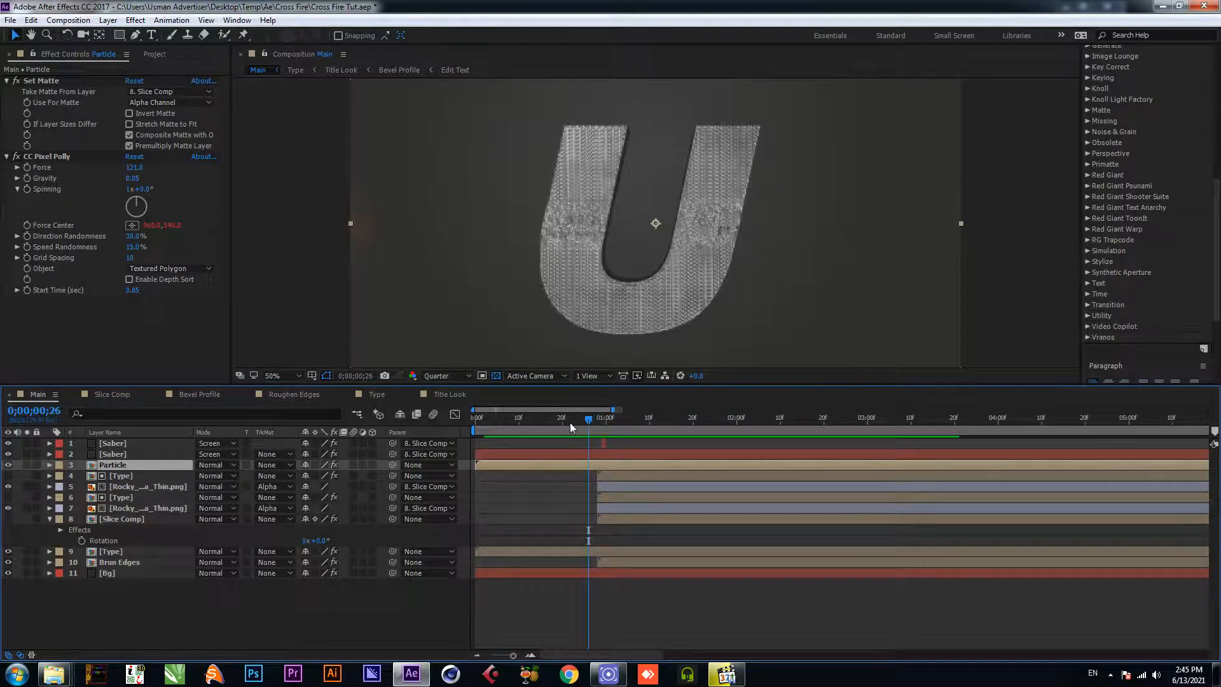
Step: Save the project and duplicate the Particle layer
{"action": "key", "text": "ctrl+s"}
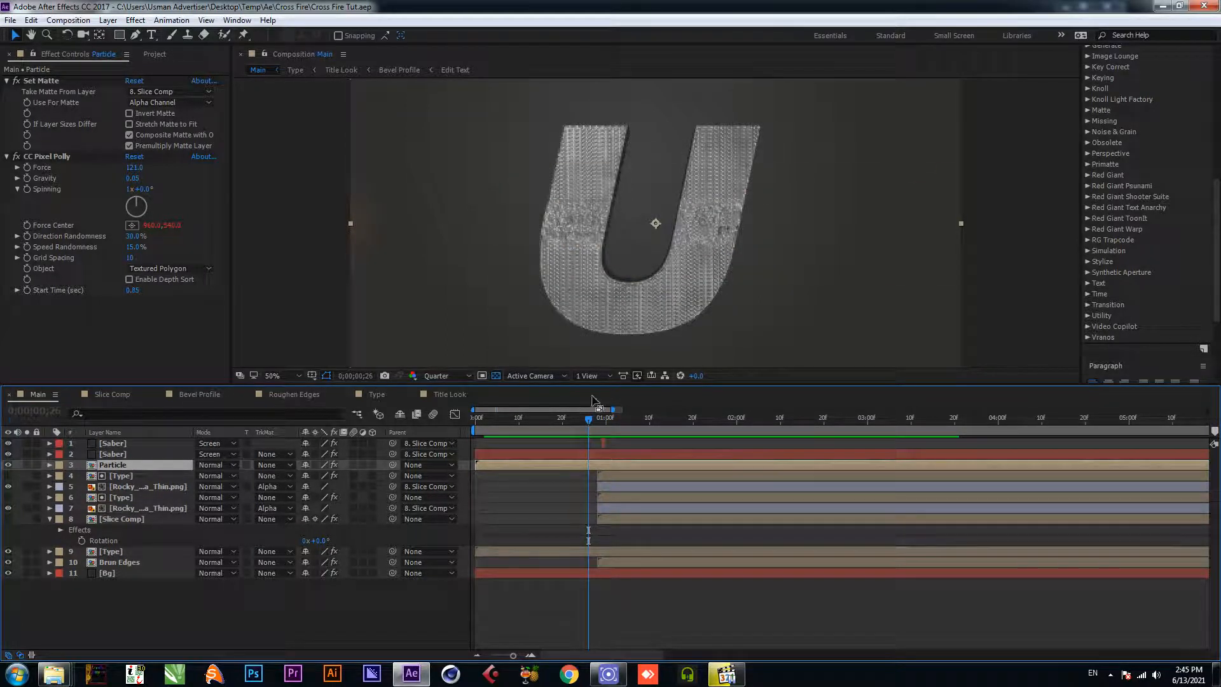
{"action": "left_click_drag", "start_coordinate": [607, 425], "coordinate": [633, 429]}
{"action": "left_click", "coordinate": [127, 469], "text": "ctrl"}
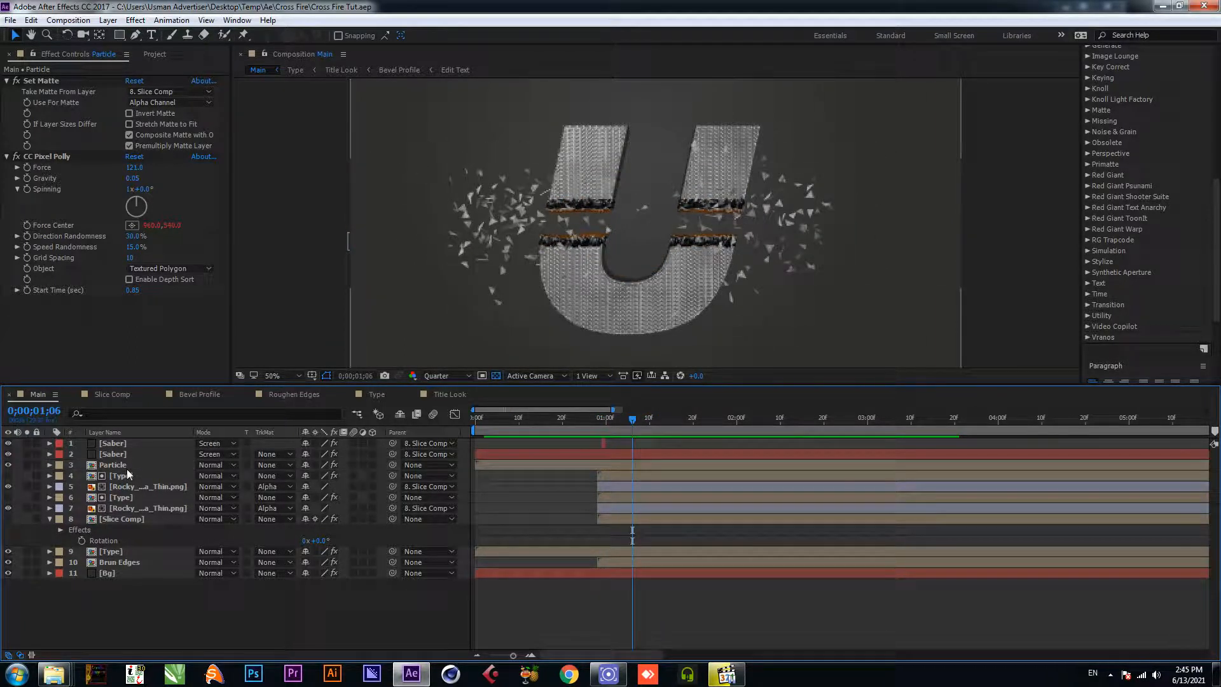
{"action": "left_click", "coordinate": [127, 468]}
{"action": "key", "text": "ctrl+d"}
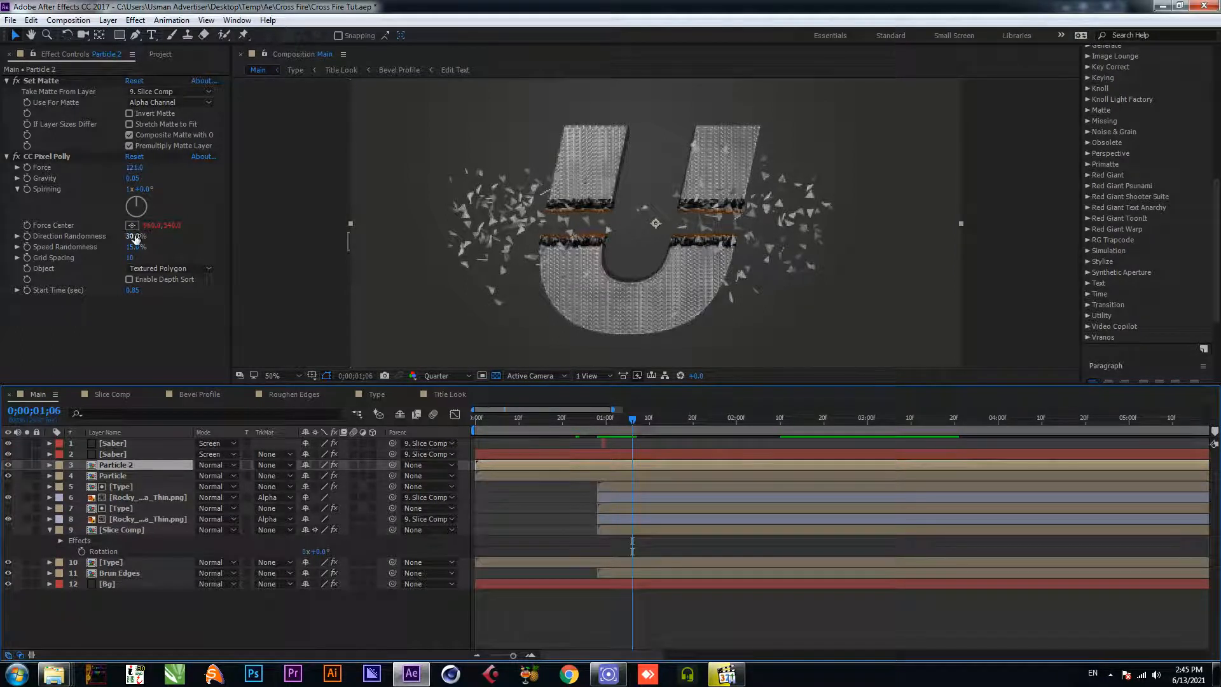
Step: Set the CC Pixel Polly Force on the Particle 2 layer to 100, preview the shards and save the project
{"action": "left_click", "coordinate": [134, 168]}
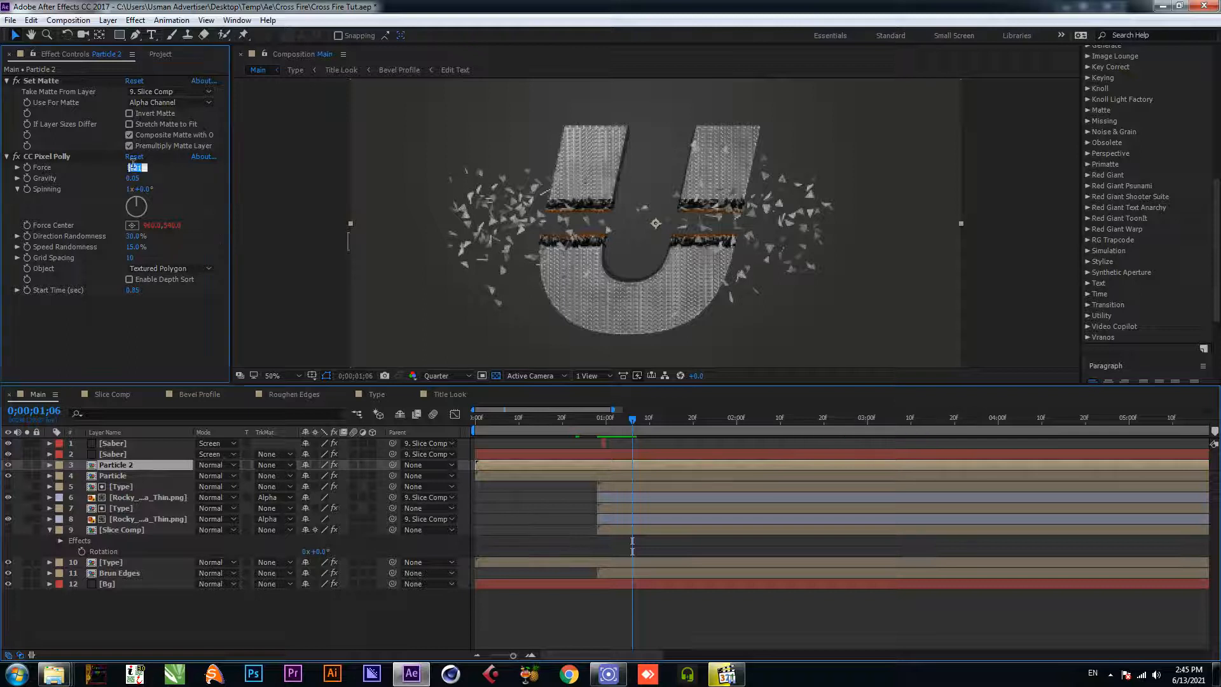
{"action": "type", "text": "100"}
{"action": "key", "text": "Return"}
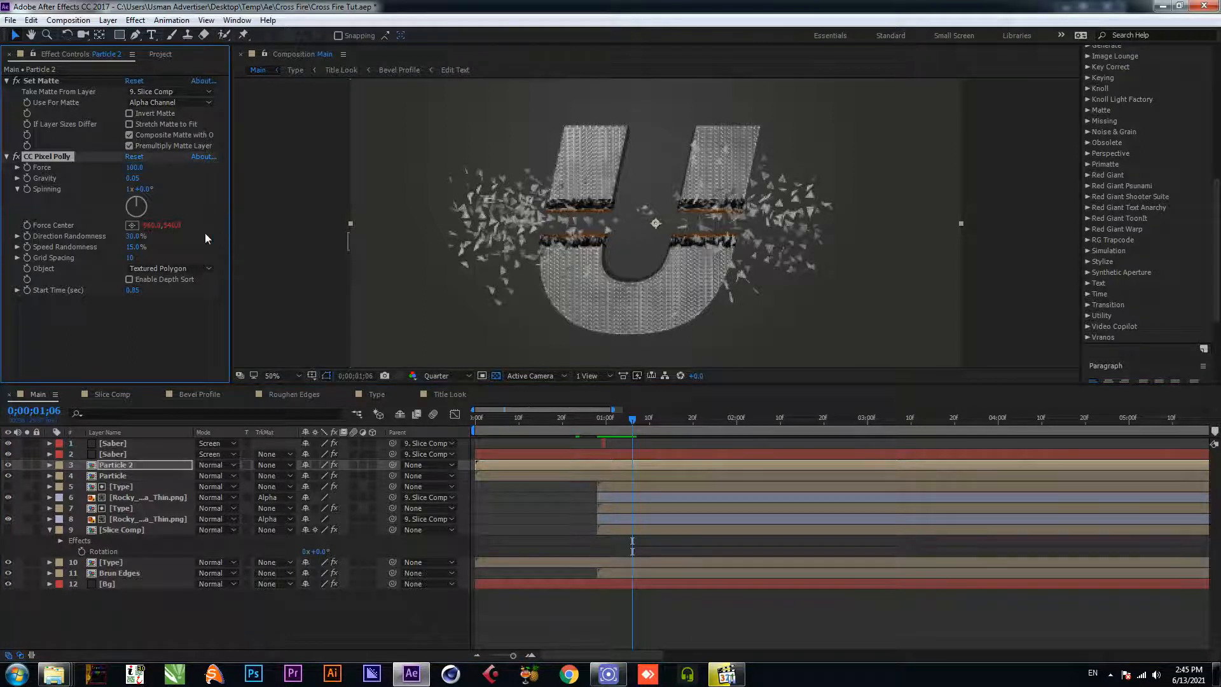
{"action": "left_click_drag", "start_coordinate": [626, 420], "coordinate": [573, 422]}
{"action": "key", "text": "space"}
{"action": "key", "text": "space"}
{"action": "left_click_drag", "start_coordinate": [626, 423], "coordinate": [578, 425]}
{"action": "key", "text": "space"}
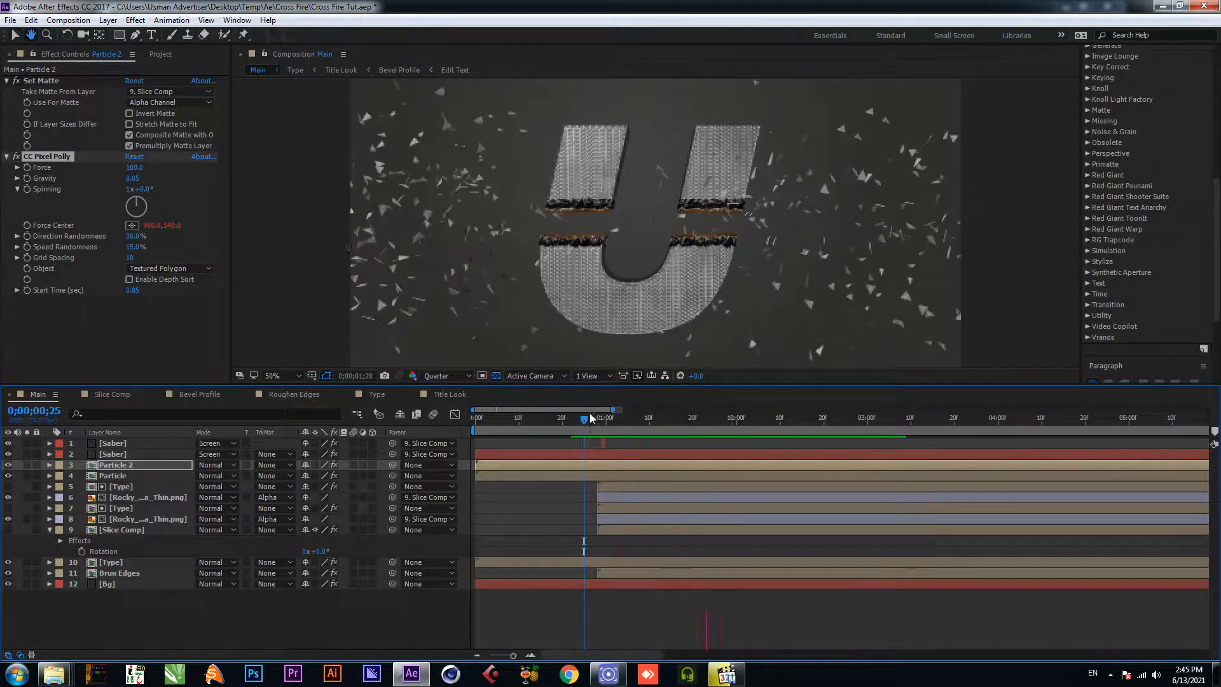
{"action": "key", "text": "ctrl+s"}
Step: Move the Slice Comp layer's Point Control to 6.0, 540.0 at the composition's left edge and preview the shards
{"action": "left_click", "coordinate": [127, 477]}
{"action": "left_click", "coordinate": [126, 466]}
{"action": "left_click", "coordinate": [130, 530]}
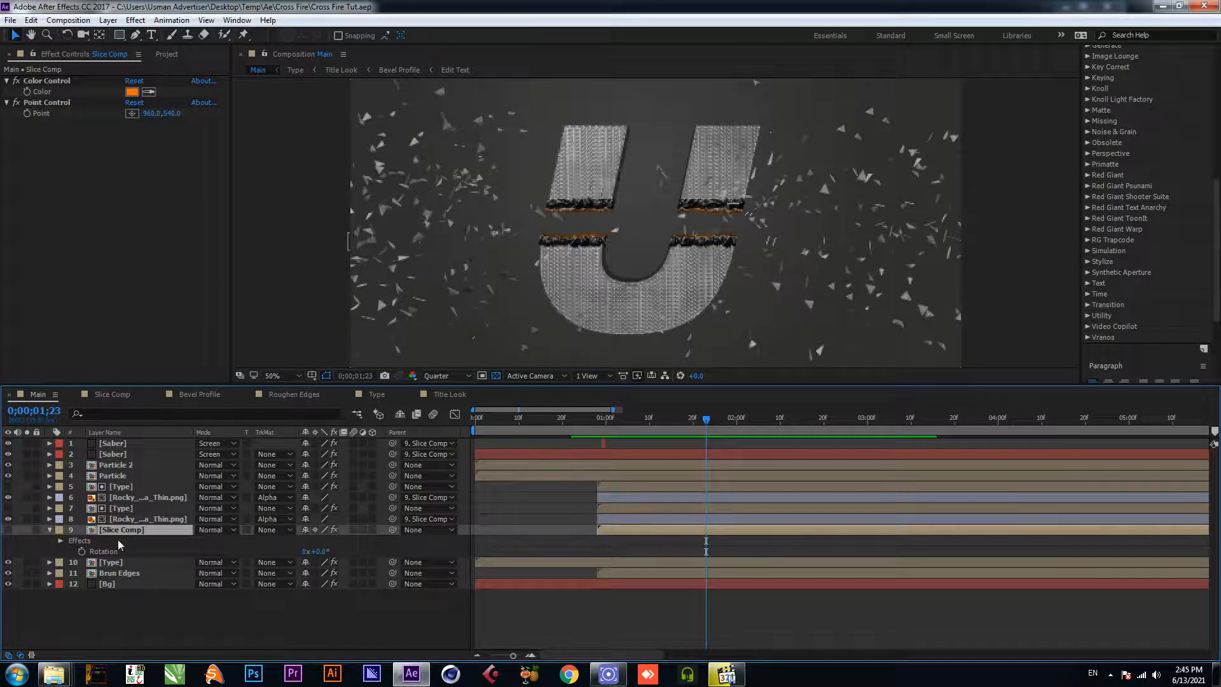
{"action": "left_click_drag", "start_coordinate": [156, 119], "coordinate": [188, 119]}
{"action": "key", "text": "ctrl+z"}
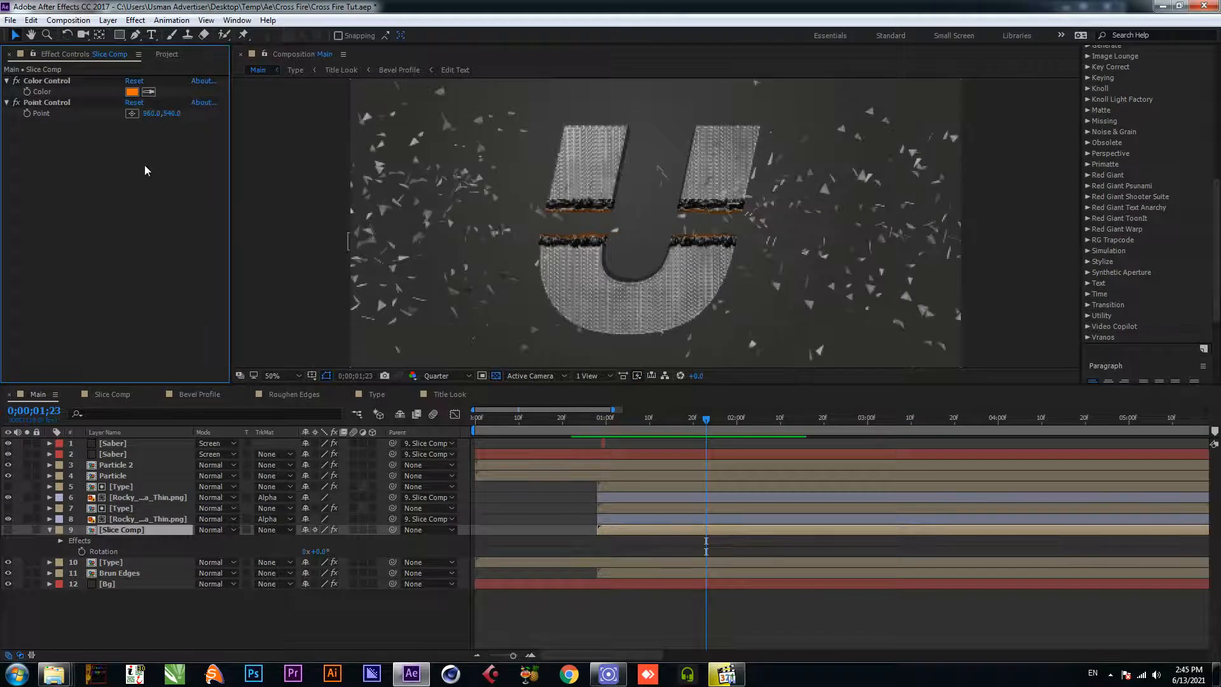
{"action": "left_click_drag", "start_coordinate": [156, 119], "coordinate": [352, 223]}
{"action": "left_click_drag", "start_coordinate": [706, 420], "coordinate": [584, 419]}
{"action": "key", "text": "space"}
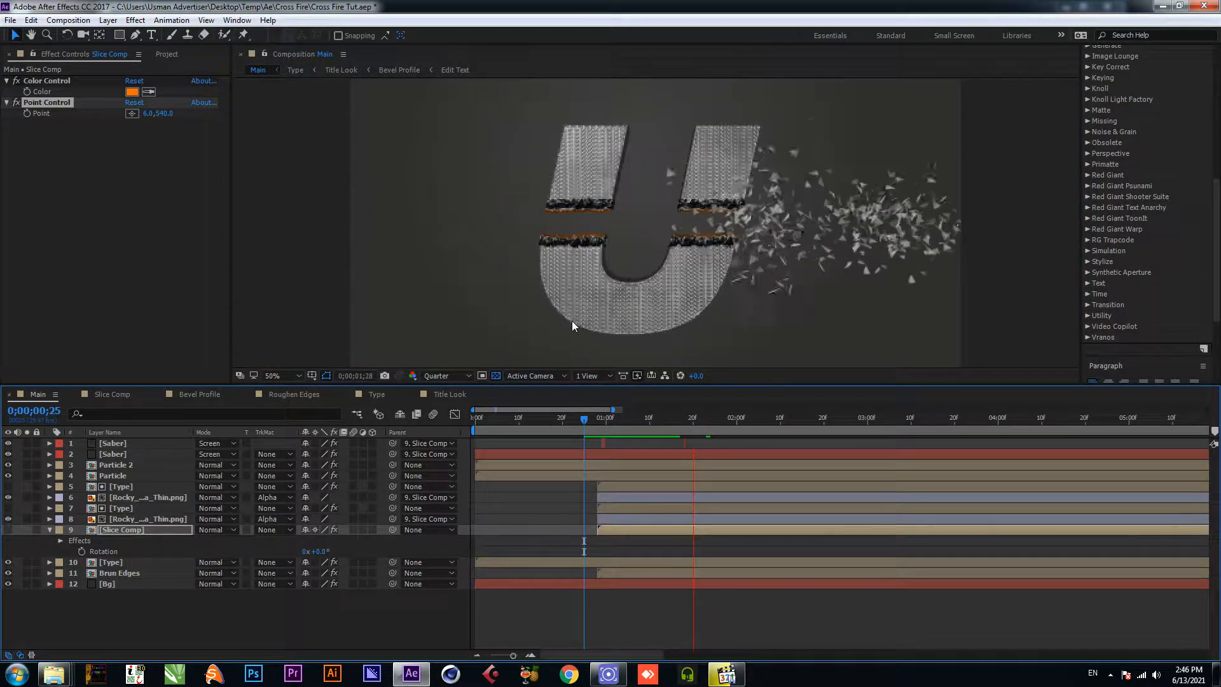
{"action": "key", "text": "space"}
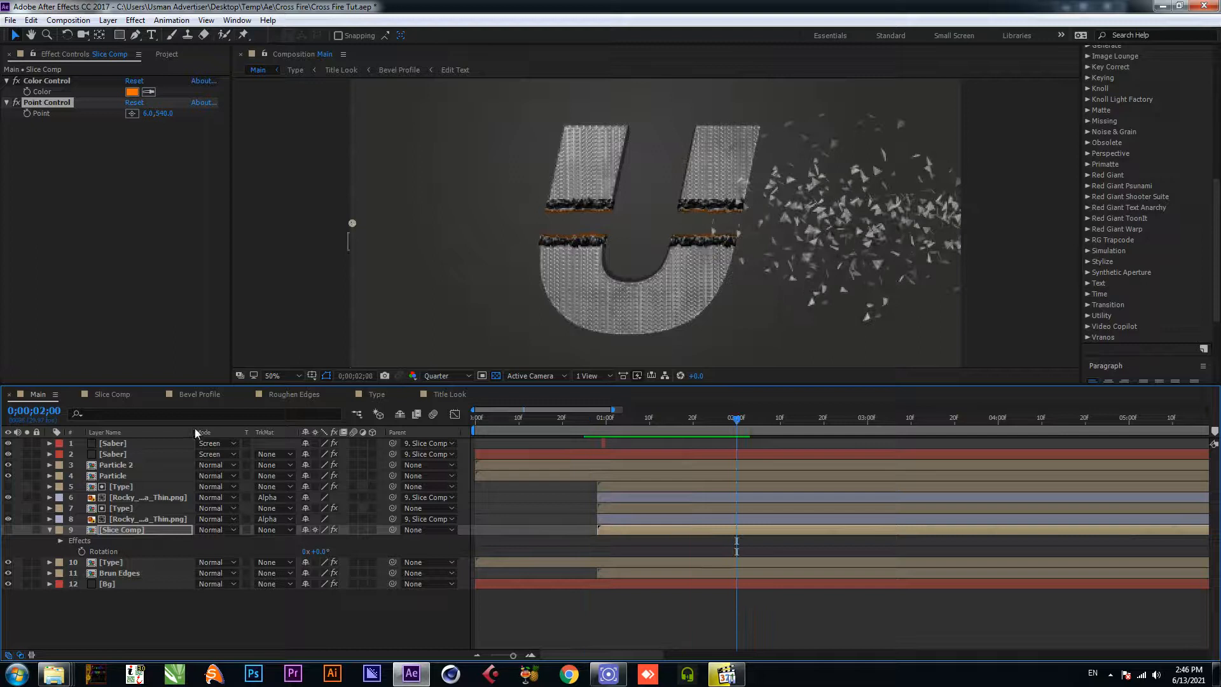
Step: Shift the Particle 2 layer about two frames later in the Main composition and preview from the start
{"action": "left_click", "coordinate": [192, 394]}
{"action": "left_click", "coordinate": [39, 395]}
{"action": "left_click", "coordinate": [121, 465]}
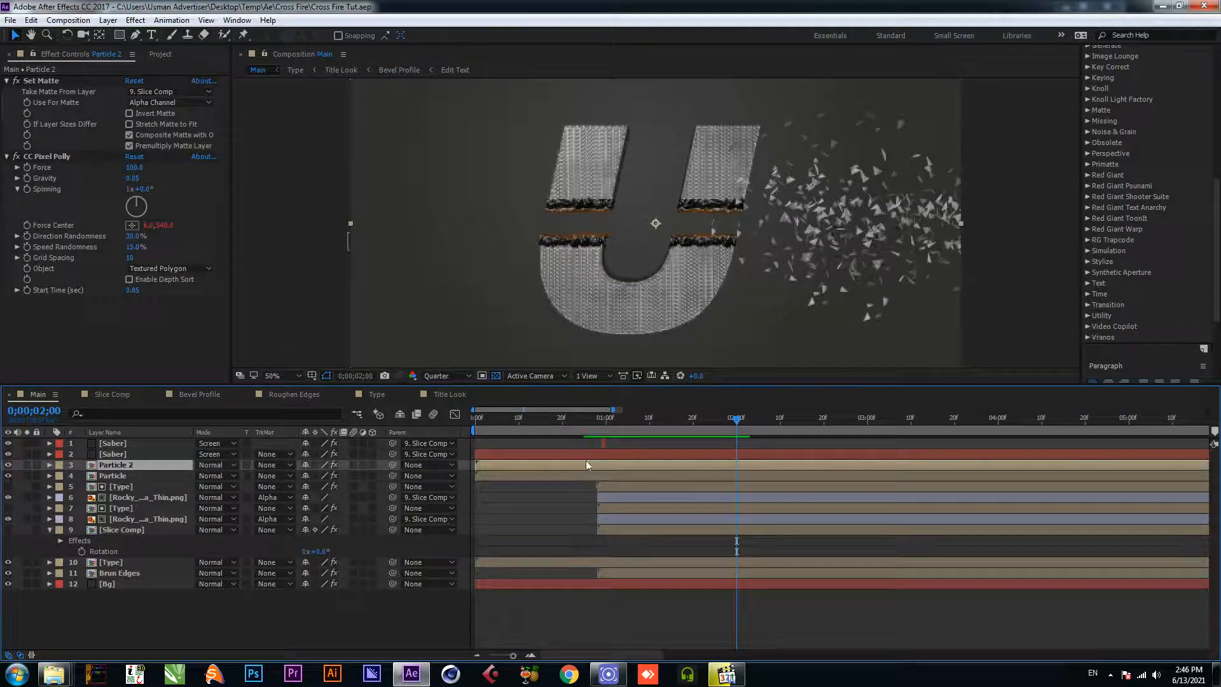
{"action": "left_click_drag", "start_coordinate": [578, 464], "coordinate": [586, 464]}
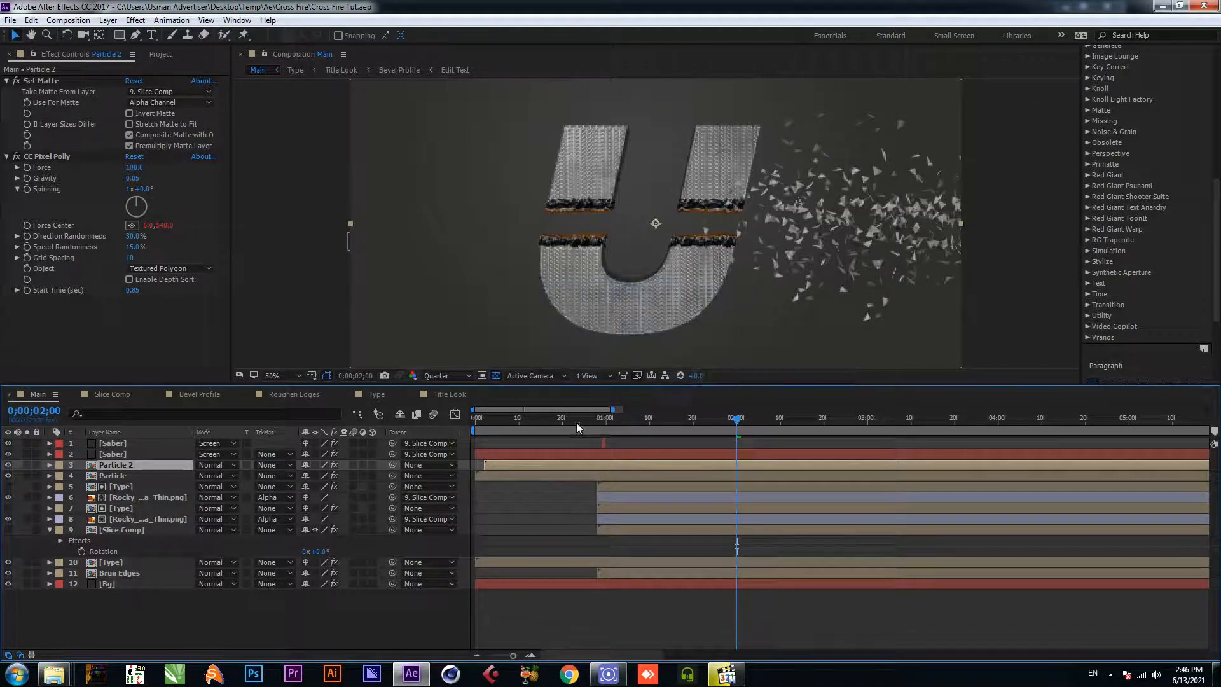
{"action": "left_click", "coordinate": [477, 427]}
{"action": "key", "text": "space"}
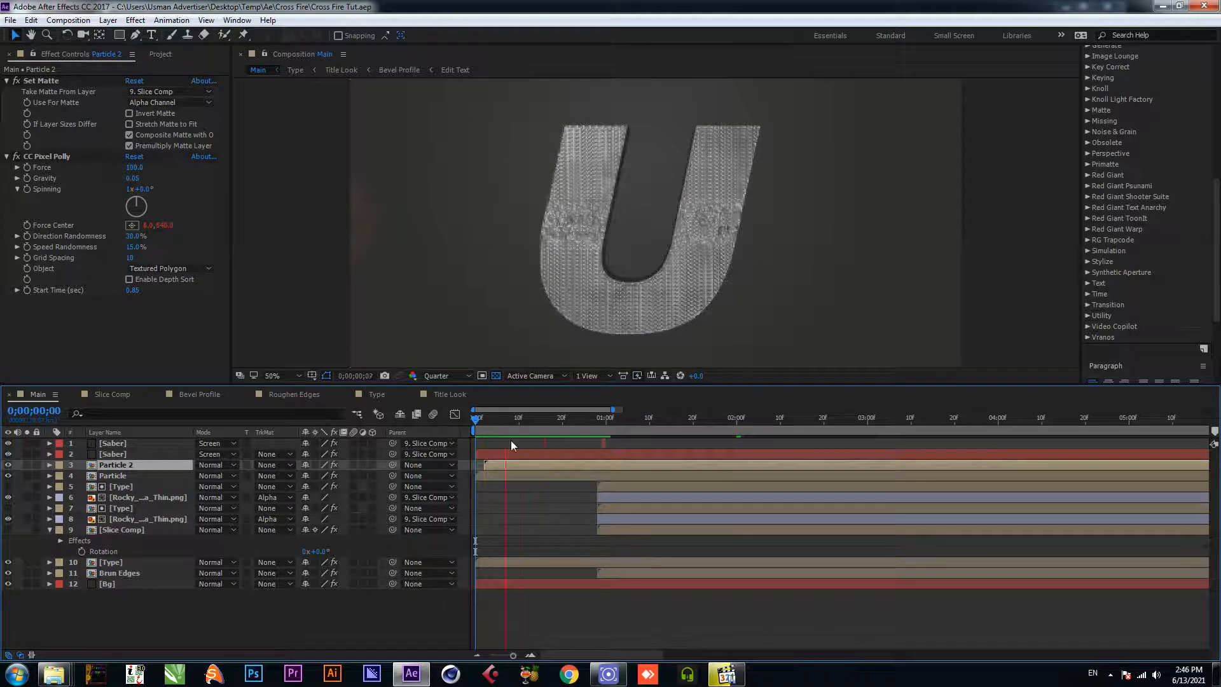
{"action": "left_click", "coordinate": [176, 224]}
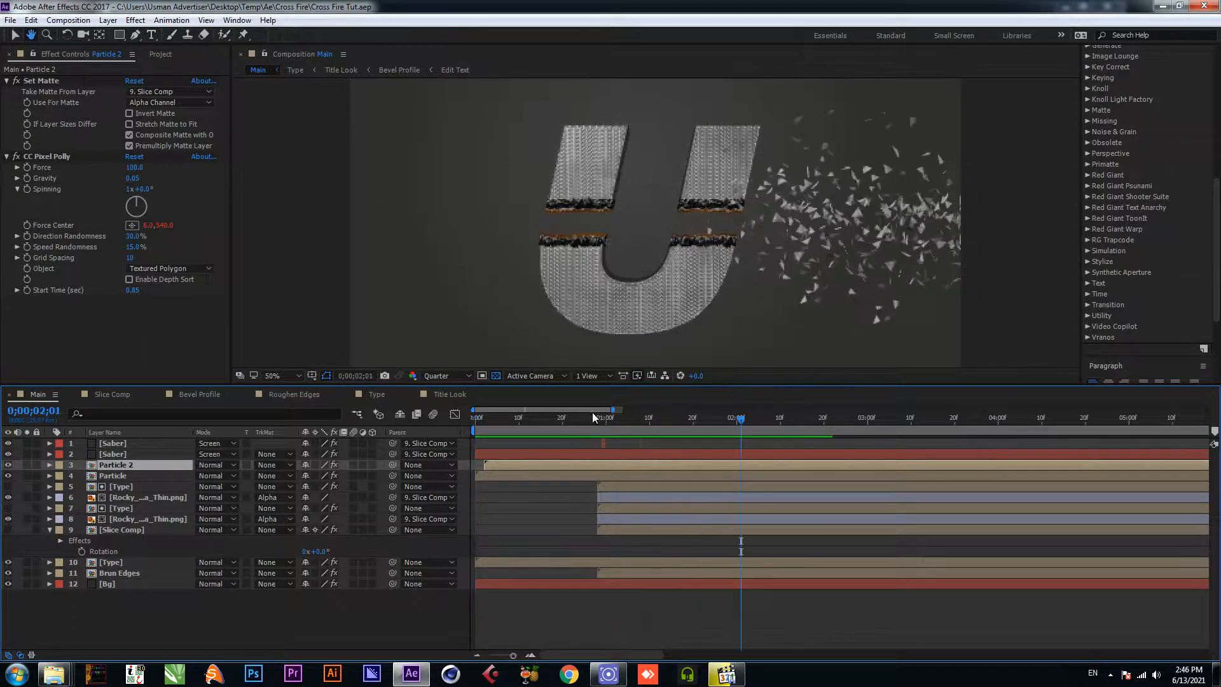
Step: Set the CC Pixel Polly Grid Spacing on the Particle 2 layer to 5 and save the project
{"action": "left_click", "coordinate": [130, 258]}
{"action": "type", "text": "5"}
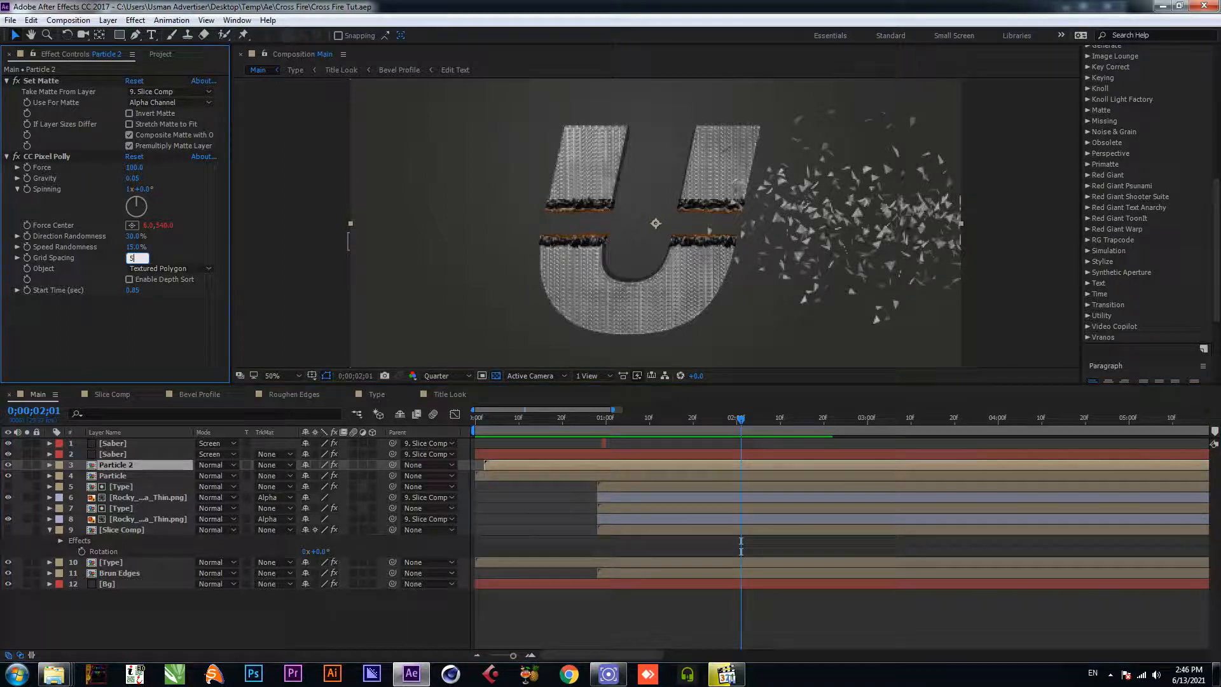
{"action": "key", "text": "Return"}
{"action": "key", "text": "ctrl+s"}
Step: Set the CC Pixel Polly Direction Randomness on the Particle 2 layer to 10% and preview from the slice
{"action": "left_click_drag", "start_coordinate": [672, 421], "coordinate": [597, 429]}
{"action": "left_click", "coordinate": [131, 236]}
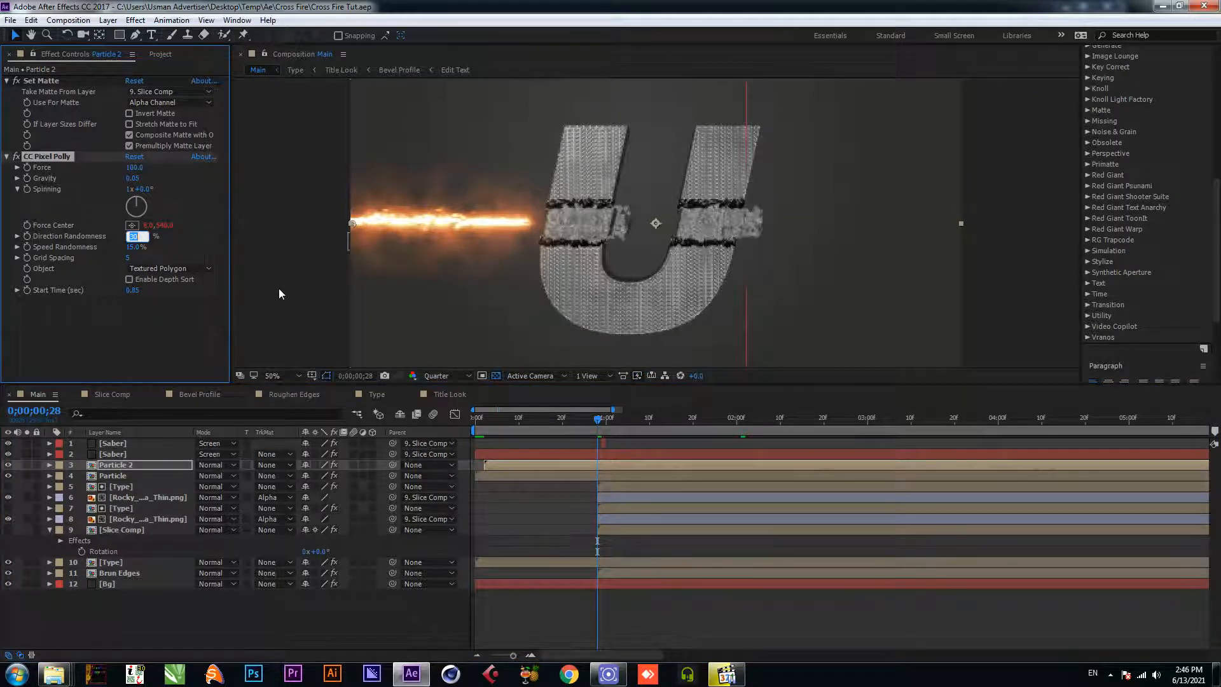
{"action": "type", "text": "10"}
{"action": "key", "text": "Return"}
{"action": "key", "text": "space"}
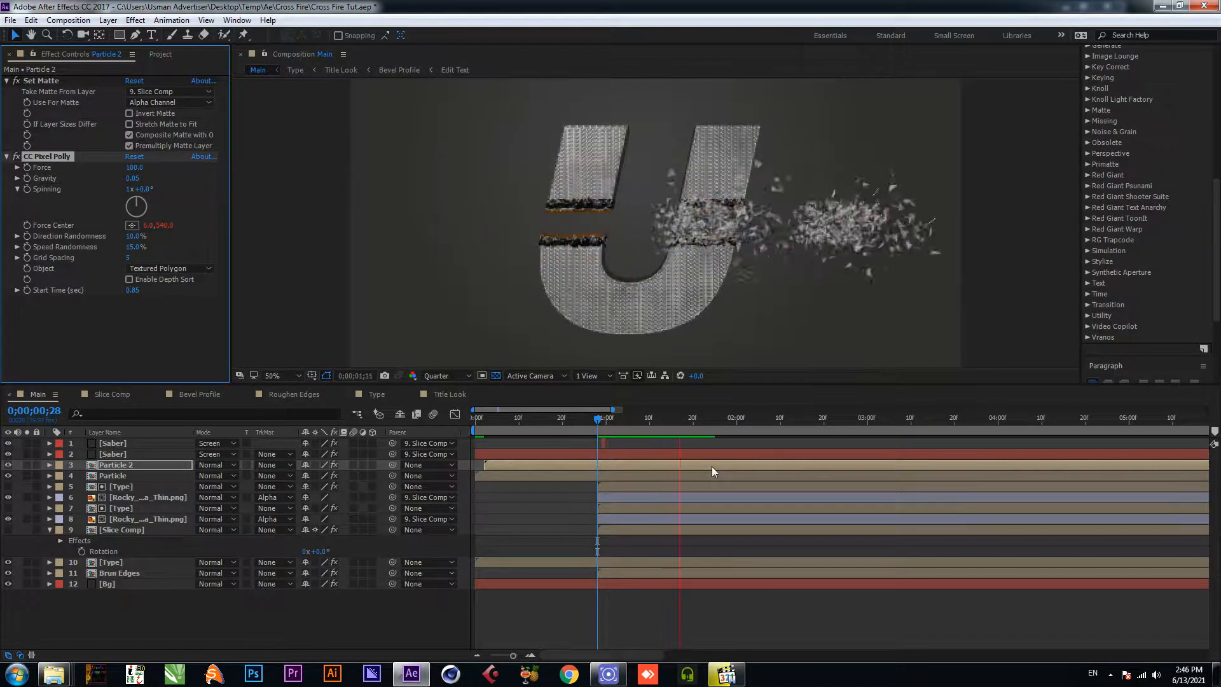
Step: Set the CC Pixel Polly Force on the Particle 2 layer to 80 and preview the shards from just before the slice
{"action": "left_click", "coordinate": [605, 427]}
{"action": "left_click_drag", "start_coordinate": [605, 427], "coordinate": [637, 427]}
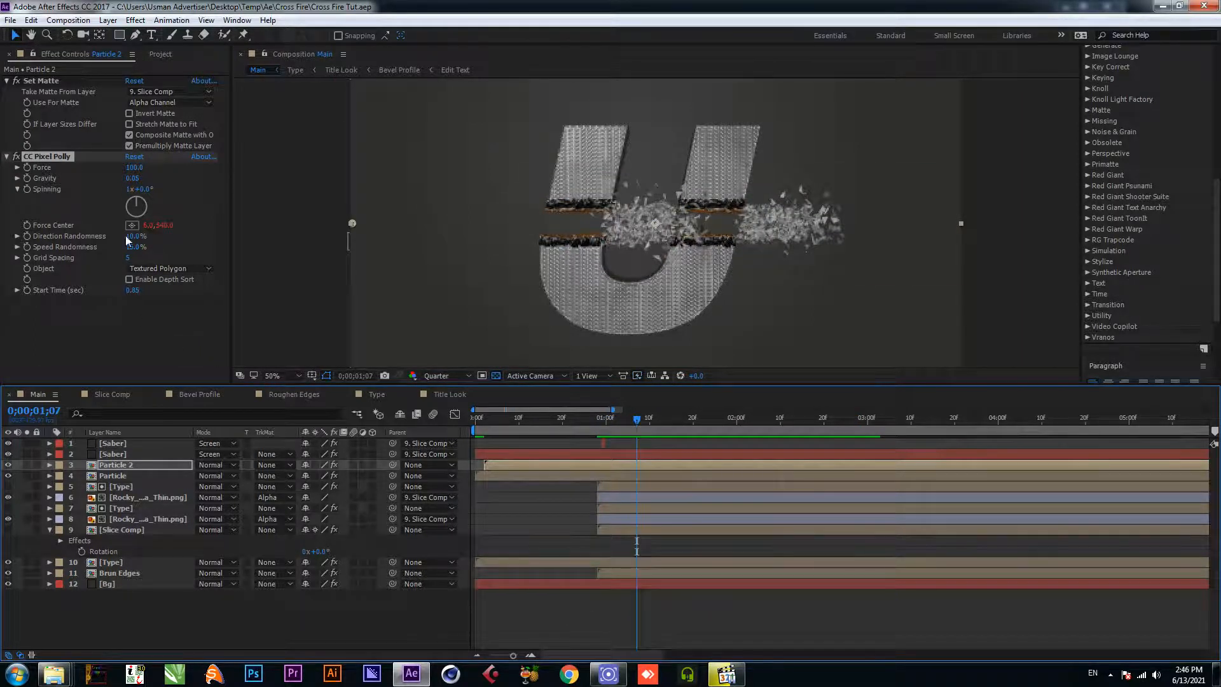
{"action": "left_click_drag", "start_coordinate": [135, 167], "coordinate": [82, 174]}
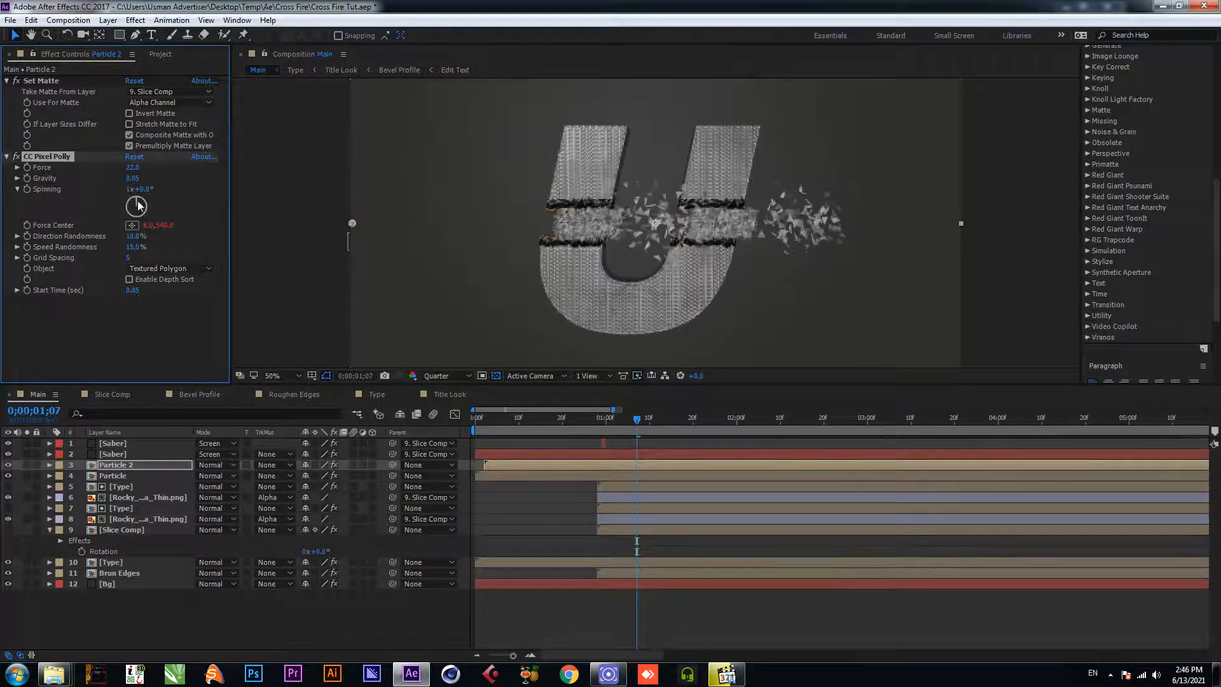
{"action": "key", "text": "ctrl+z"}
{"action": "left_click", "coordinate": [133, 169]}
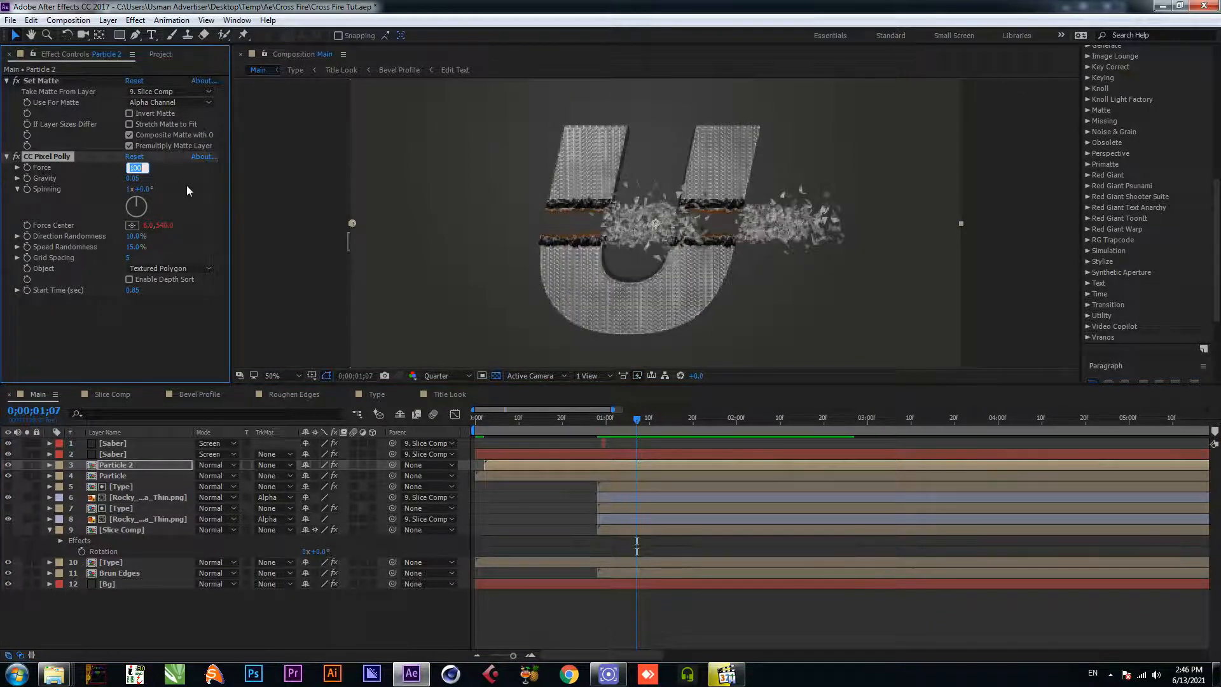
{"action": "type", "text": "80"}
{"action": "key", "text": "Return"}
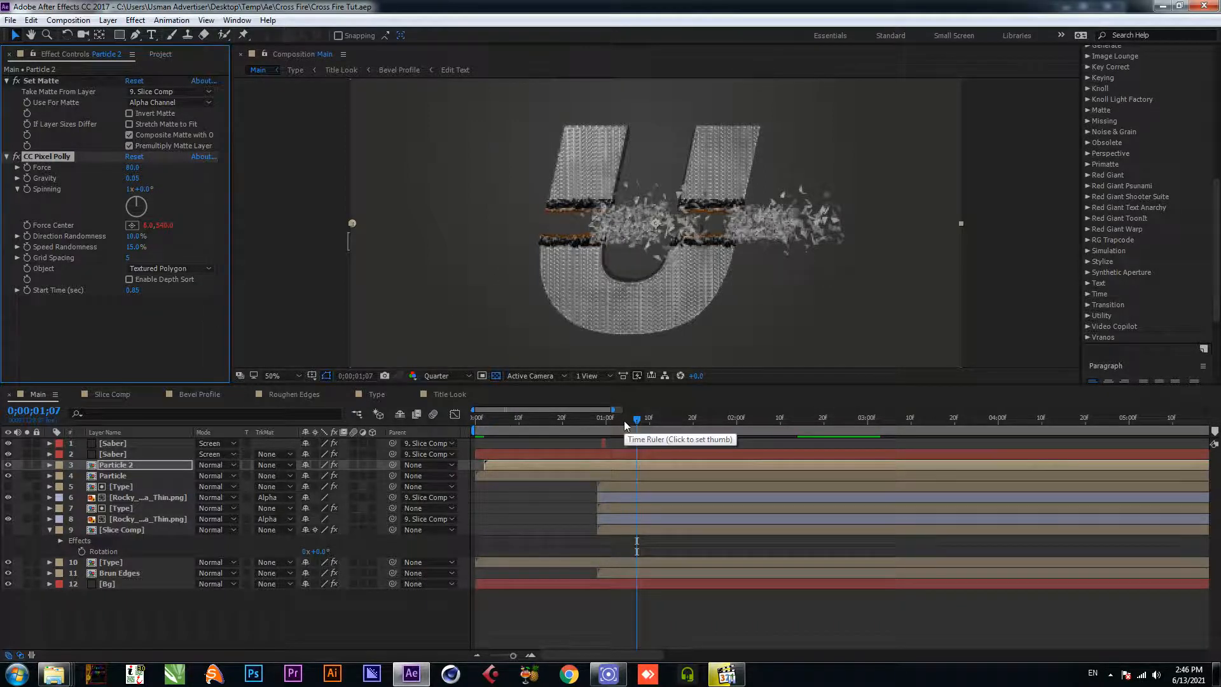
{"action": "left_click_drag", "start_coordinate": [623, 421], "coordinate": [584, 419]}
{"action": "key", "text": "space"}
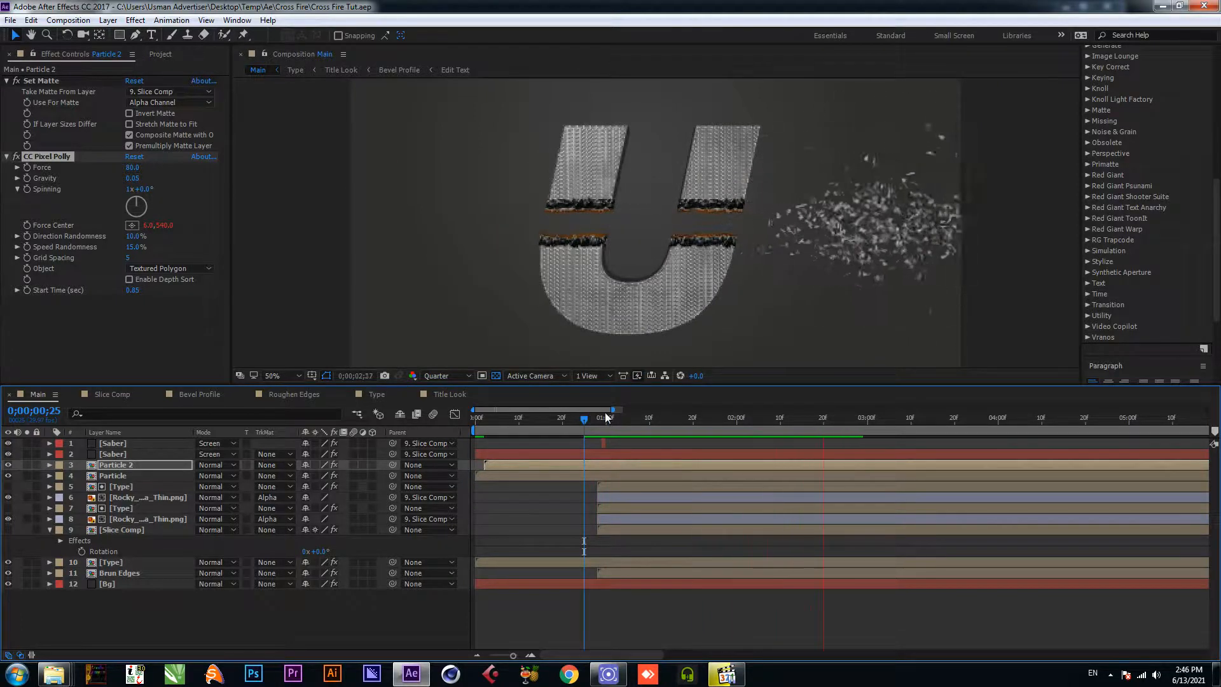
Step: Duplicate the Particle 2 layer, apply the Tint effect to the copy, and save the project
{"action": "mouse_move", "coordinate": [617, 421]}
{"action": "left_mouse_down"}
{"action": "mouse_move", "coordinate": [557, 434]}
{"action": "mouse_move", "coordinate": [610, 430]}
{"action": "left_mouse_up"}
{"action": "left_click", "coordinate": [129, 467]}
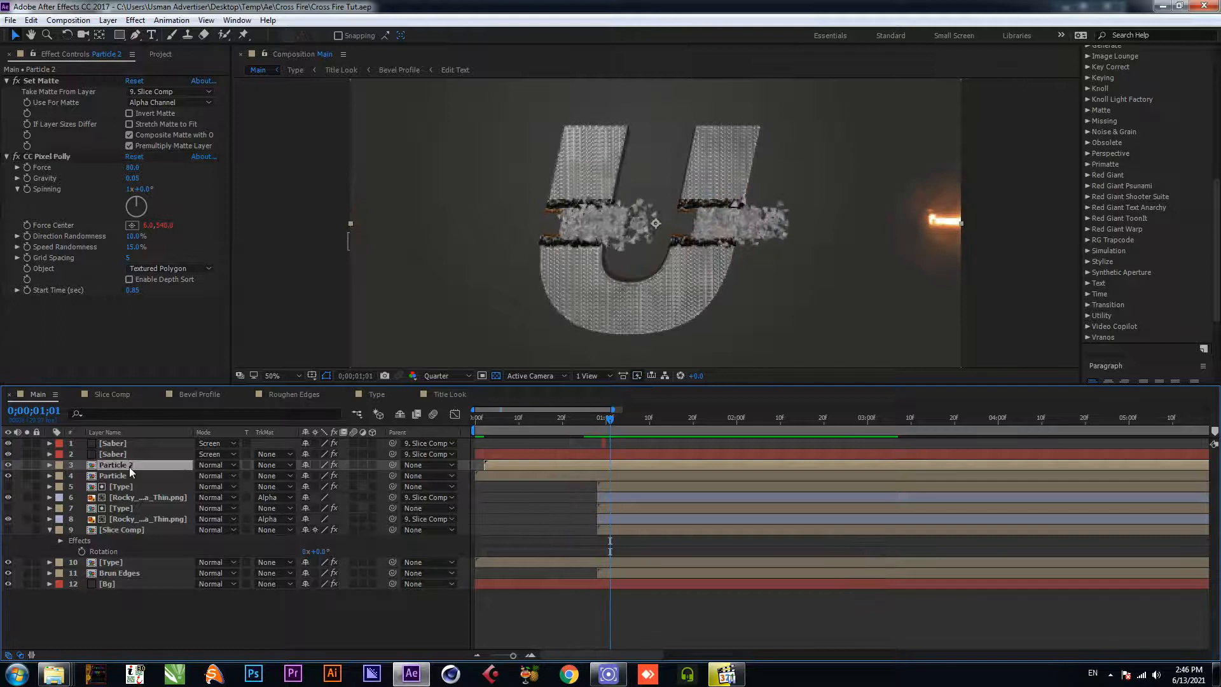
{"action": "key", "text": "ctrl+d"}
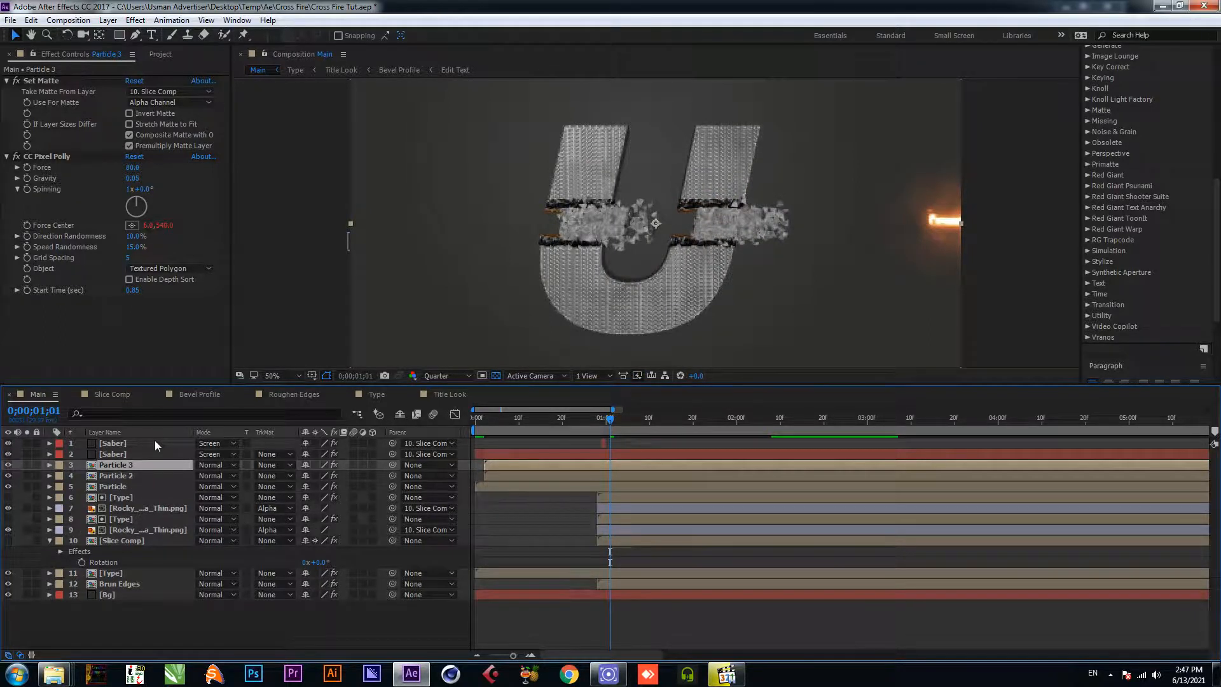
{"action": "key", "text": "ctrl+space"}
{"action": "type", "text": "tint"}
{"action": "key", "text": "Return"}
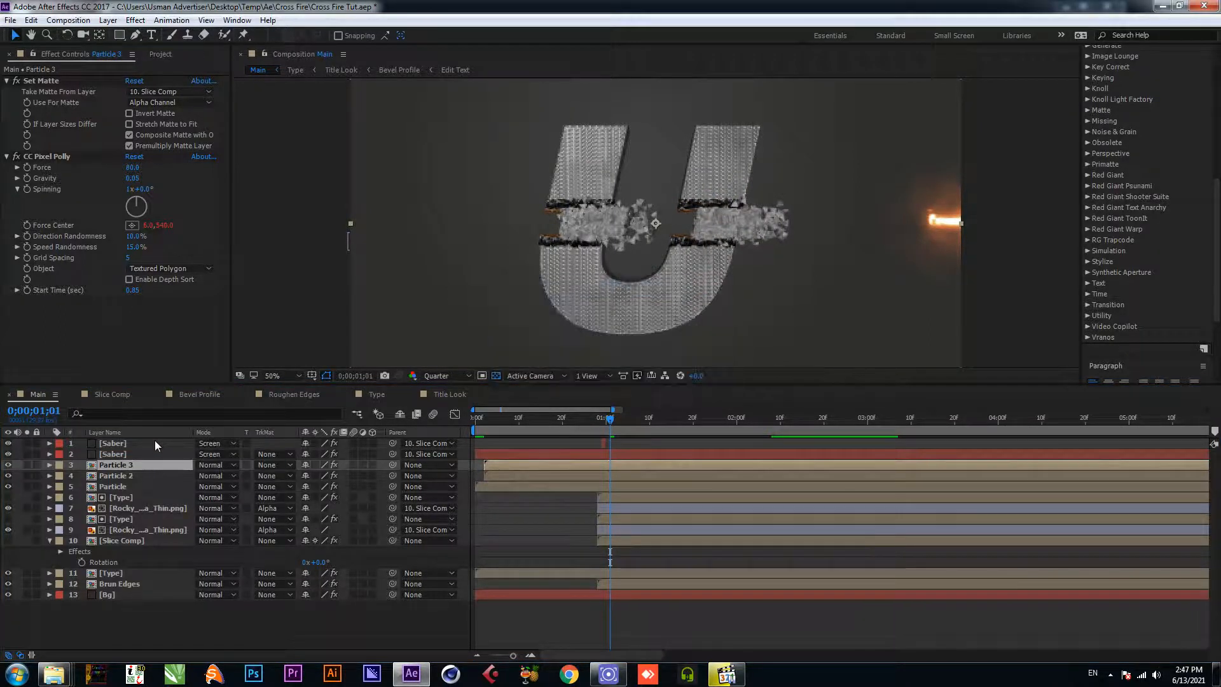
{"action": "key", "text": "ctrl+space"}
{"action": "type", "text": "tint"}
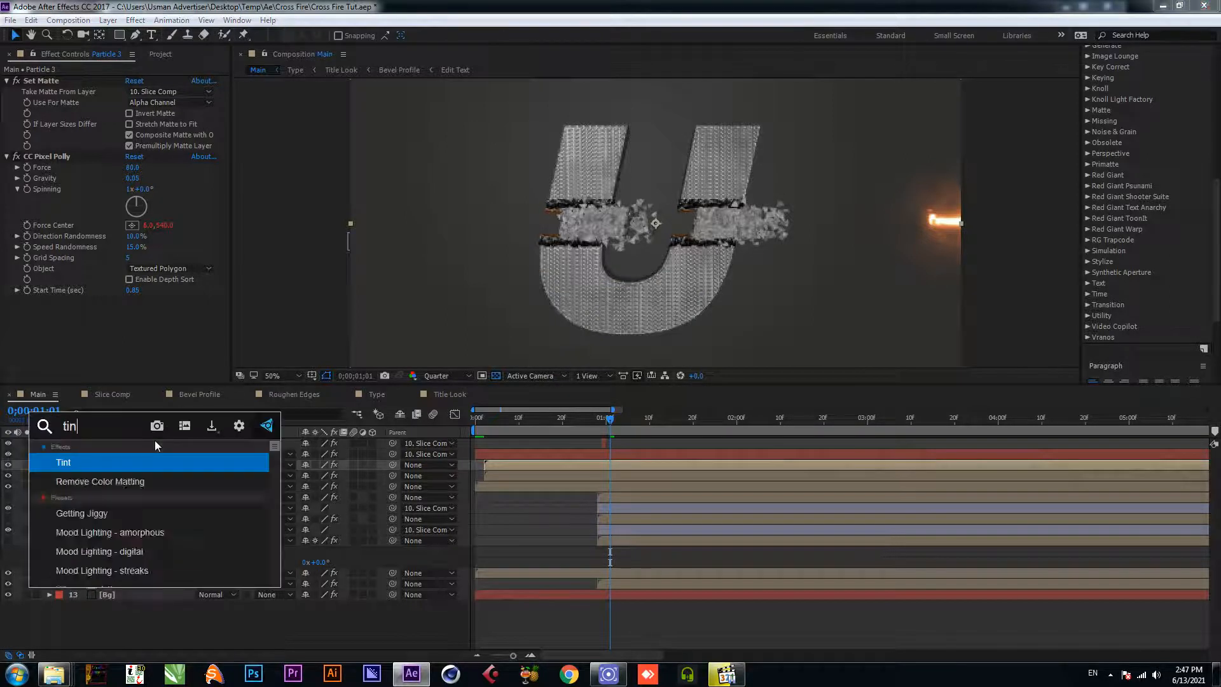
{"action": "key", "text": "Return"}
{"action": "key", "text": "ctrl+s"}
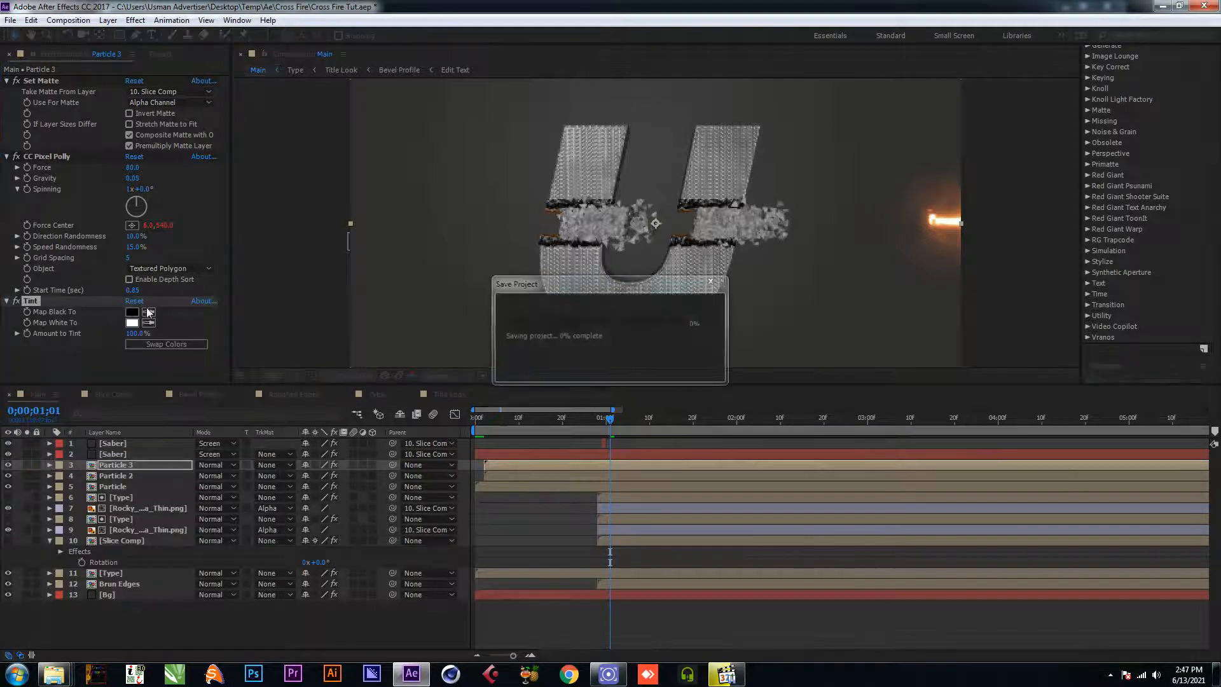
Step: Link the Particle 3 layer's Tint Map White To to Slice Comp's Color Control with an expression
{"action": "left_click", "coordinate": [49, 465]}
{"action": "left_click", "coordinate": [60, 475]}
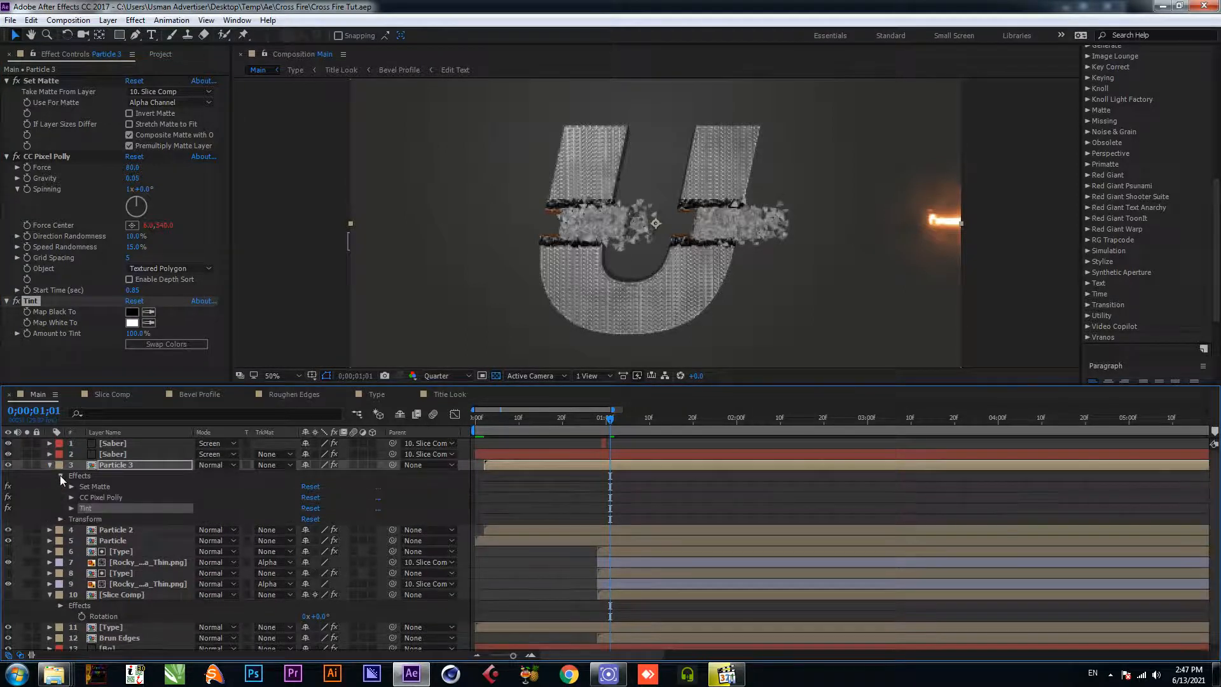
{"action": "left_click", "coordinate": [69, 508]}
{"action": "scroll", "coordinate": [150, 510], "scroll_direction": "down", "scroll_amount": 2}
{"action": "left_click", "coordinate": [117, 591]}
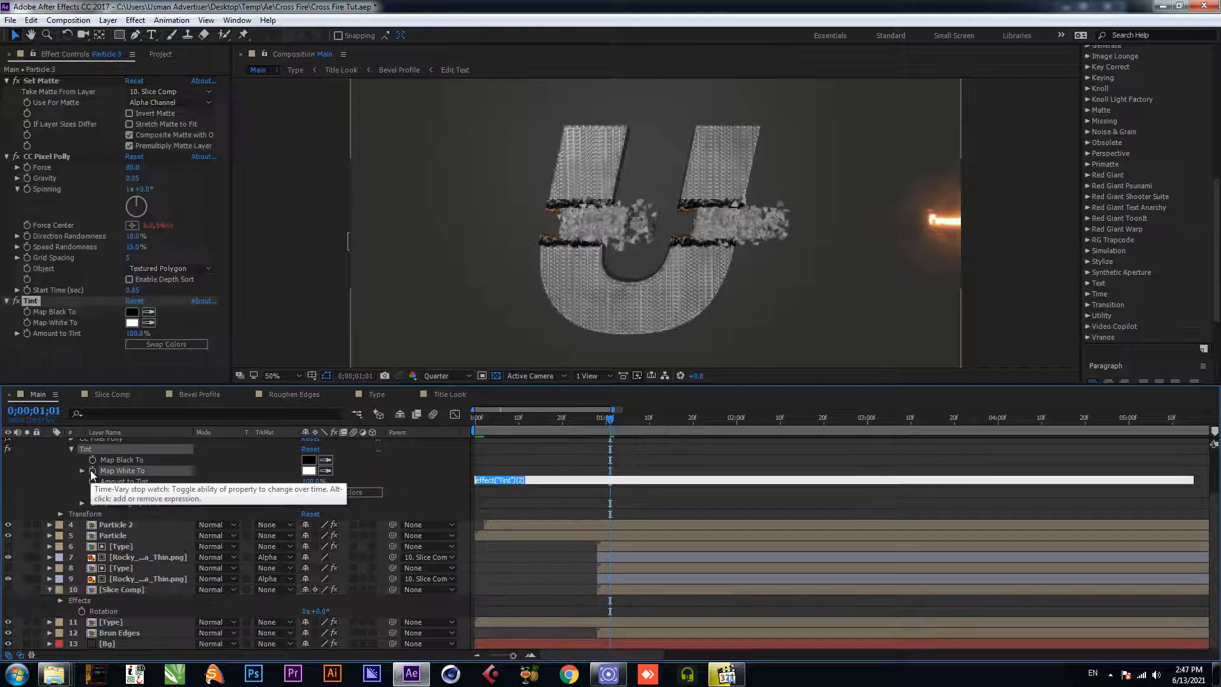
{"action": "left_click", "coordinate": [92, 471], "text": "alt"}
{"action": "mouse_move", "coordinate": [337, 481]}
{"action": "left_mouse_down"}
{"action": "mouse_move", "coordinate": [199, 275]}
{"action": "mouse_move", "coordinate": [128, 261]}
{"action": "mouse_move", "coordinate": [329, 478]}
{"action": "left_mouse_up"}
{"action": "left_click", "coordinate": [126, 602]}
{"action": "left_click_drag", "start_coordinate": [339, 482], "coordinate": [47, 90]}
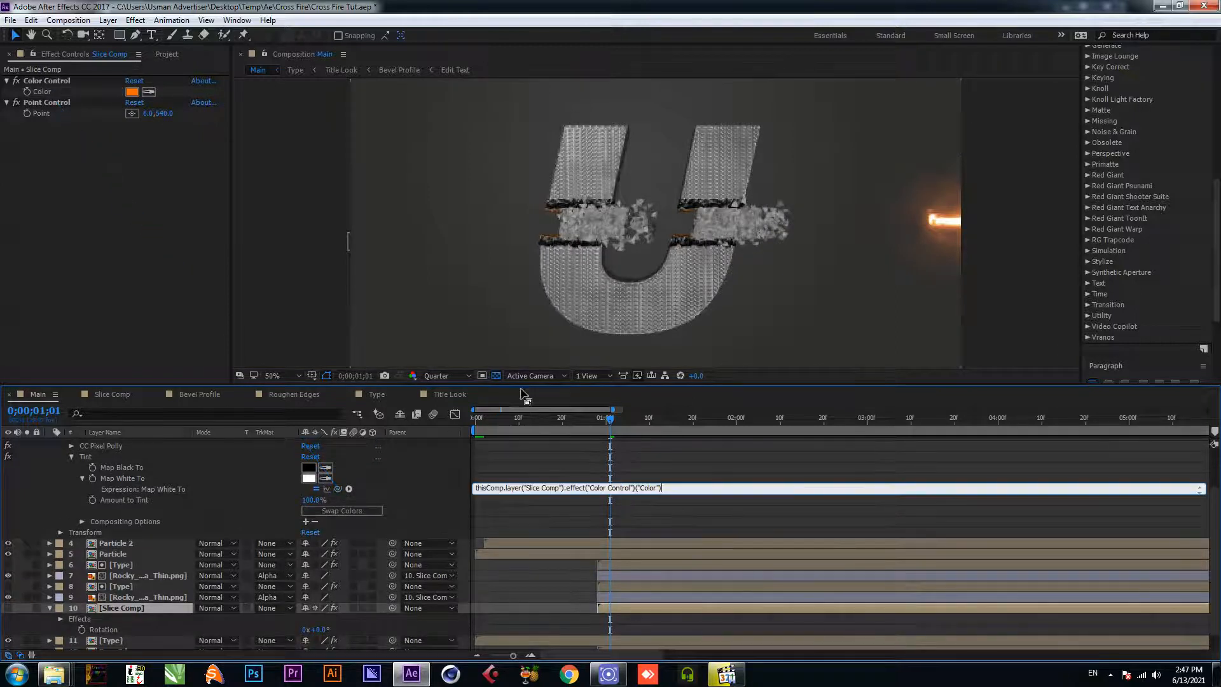
{"action": "left_click", "coordinate": [533, 444]}
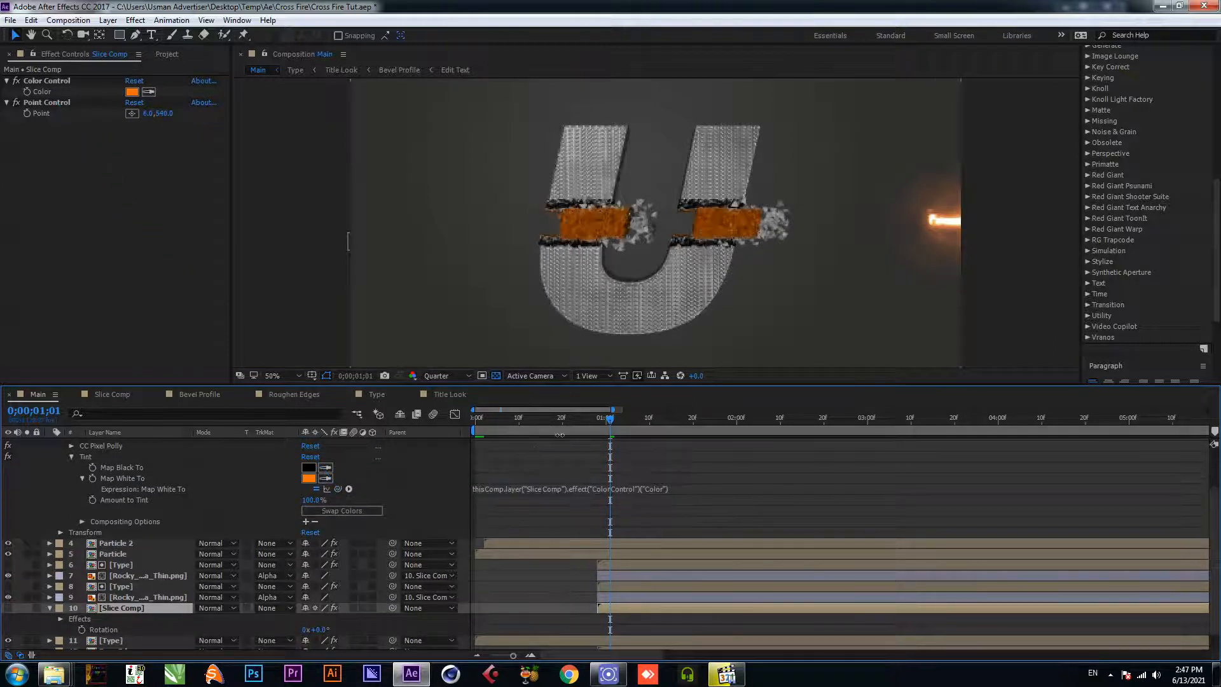
{"action": "scroll", "coordinate": [61, 455], "scroll_direction": "up", "scroll_amount": 3}
{"action": "left_click", "coordinate": [48, 465]}
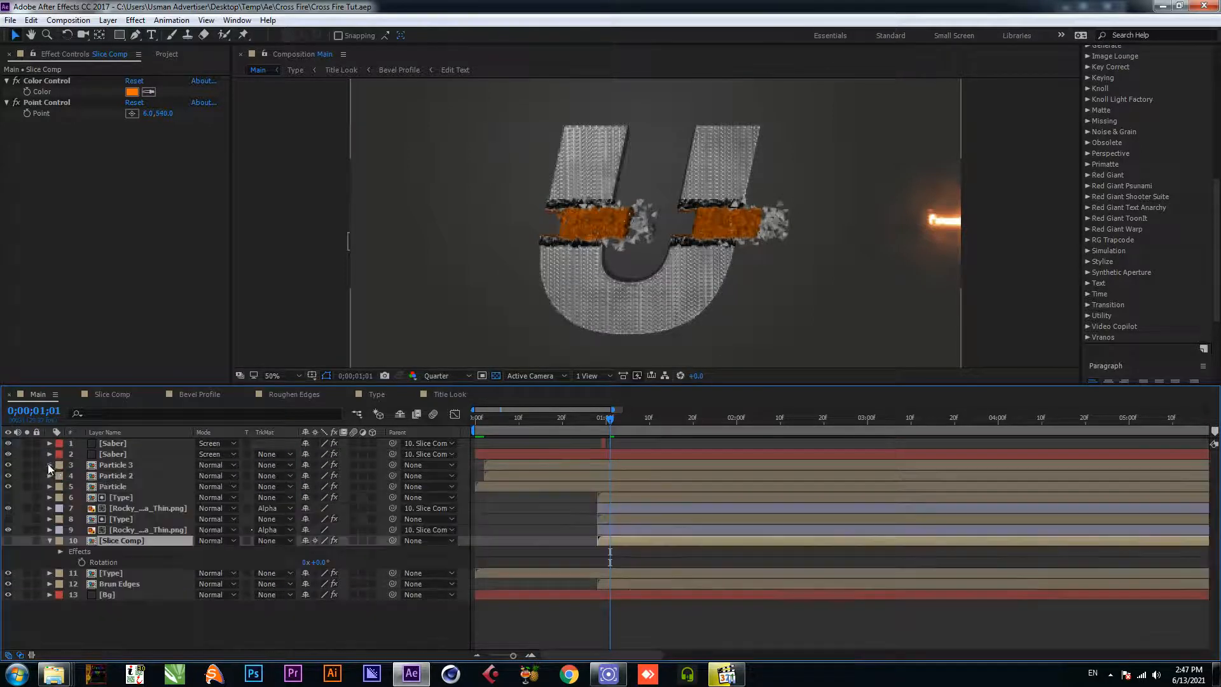
{"action": "left_click", "coordinate": [49, 540]}
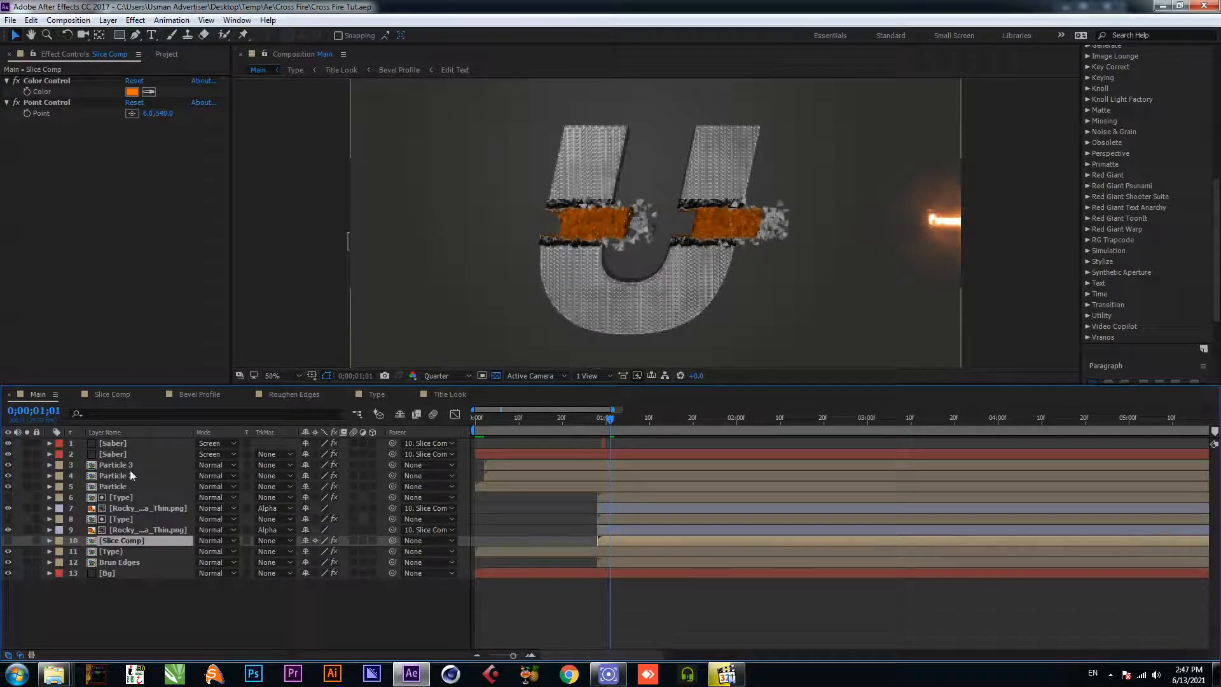
Step: Try the Multiply blending mode on the Particle 3 layer
{"action": "left_click", "coordinate": [191, 464]}
{"action": "left_click", "coordinate": [228, 467]}
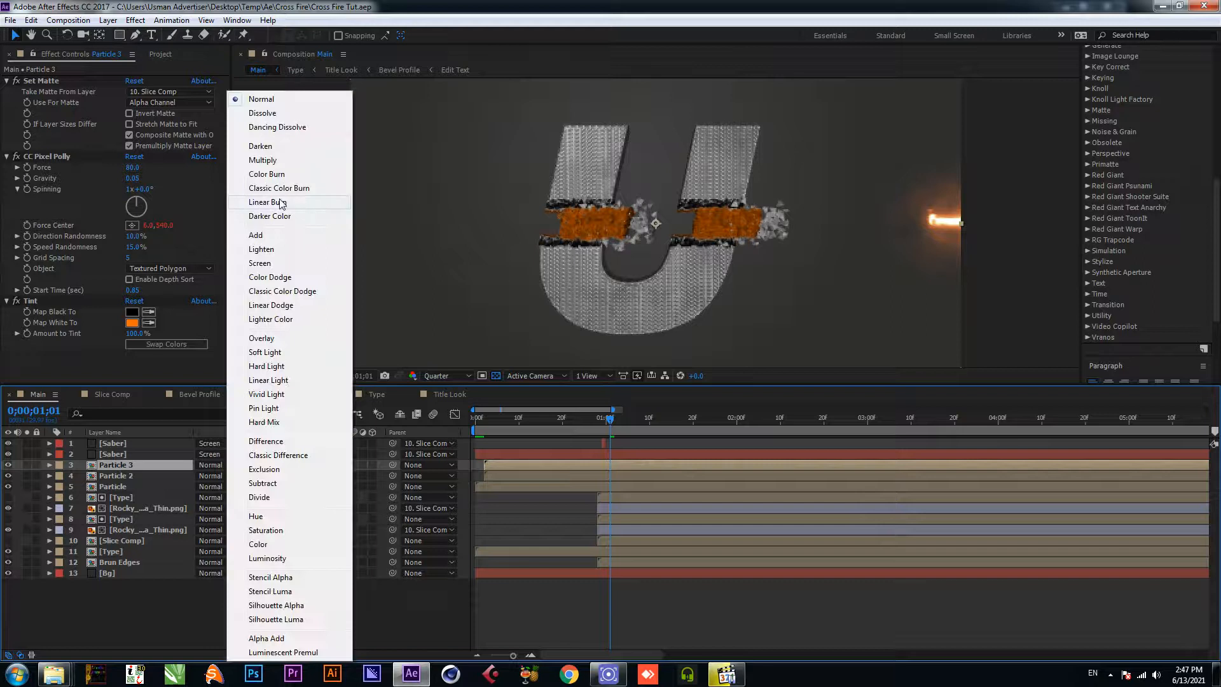
{"action": "left_click", "coordinate": [280, 162]}
{"action": "key", "text": "ctrl+z"}
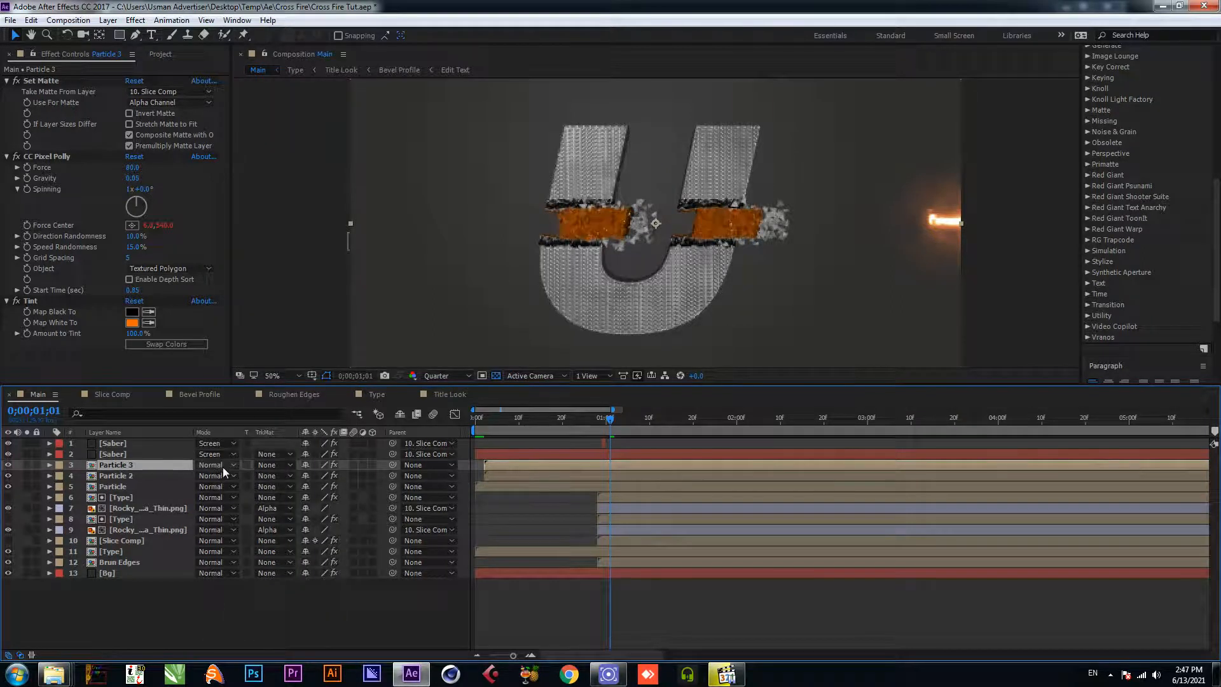
{"action": "left_click", "coordinate": [223, 467]}
{"action": "left_click", "coordinate": [141, 598]}
Step: Try an opacity of 40% on the Particle 3 layer
{"action": "left_click", "coordinate": [131, 465]}
{"action": "key", "text": "t"}
{"action": "left_click", "coordinate": [308, 476]}
{"action": "key", "text": "Return"}
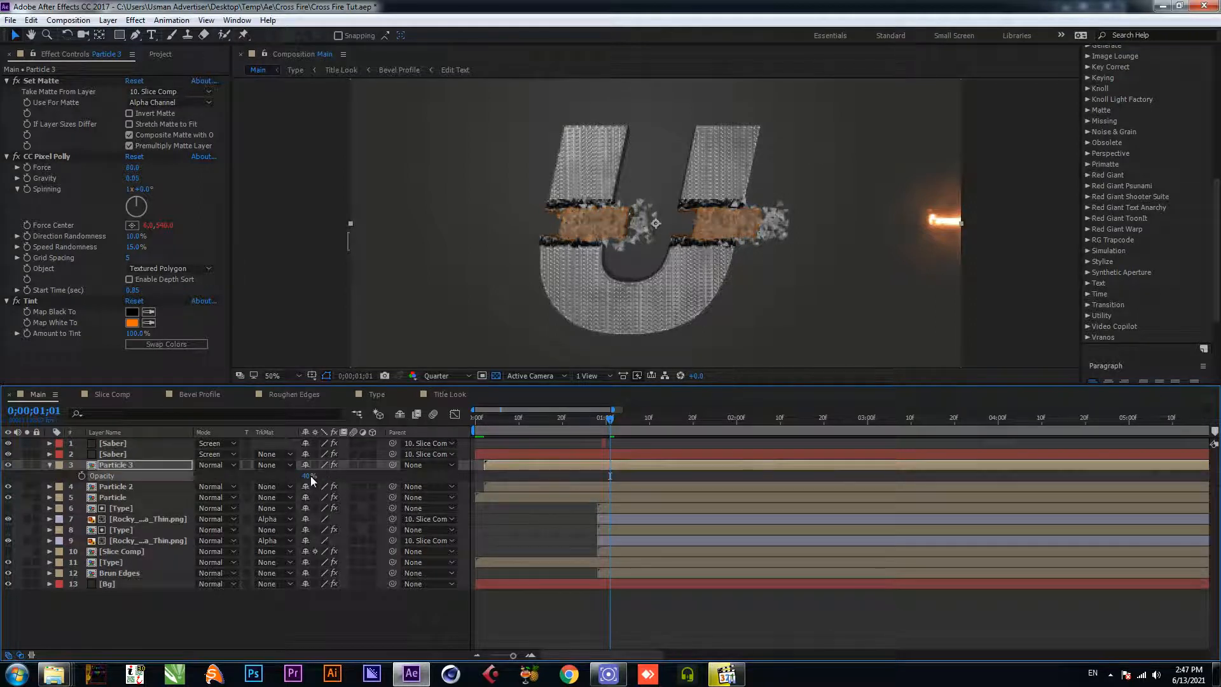
{"action": "key", "text": "ctrl+z"}
Step: Save the project and preview the tinted shards from just before the slice
{"action": "key", "text": "ctrl+s"}
{"action": "scroll", "coordinate": [636, 323], "scroll_direction": "up", "scroll_amount": 1}
{"action": "scroll", "coordinate": [636, 315], "scroll_direction": "down", "scroll_amount": 1}
{"action": "left_click_drag", "start_coordinate": [612, 420], "coordinate": [591, 420]}
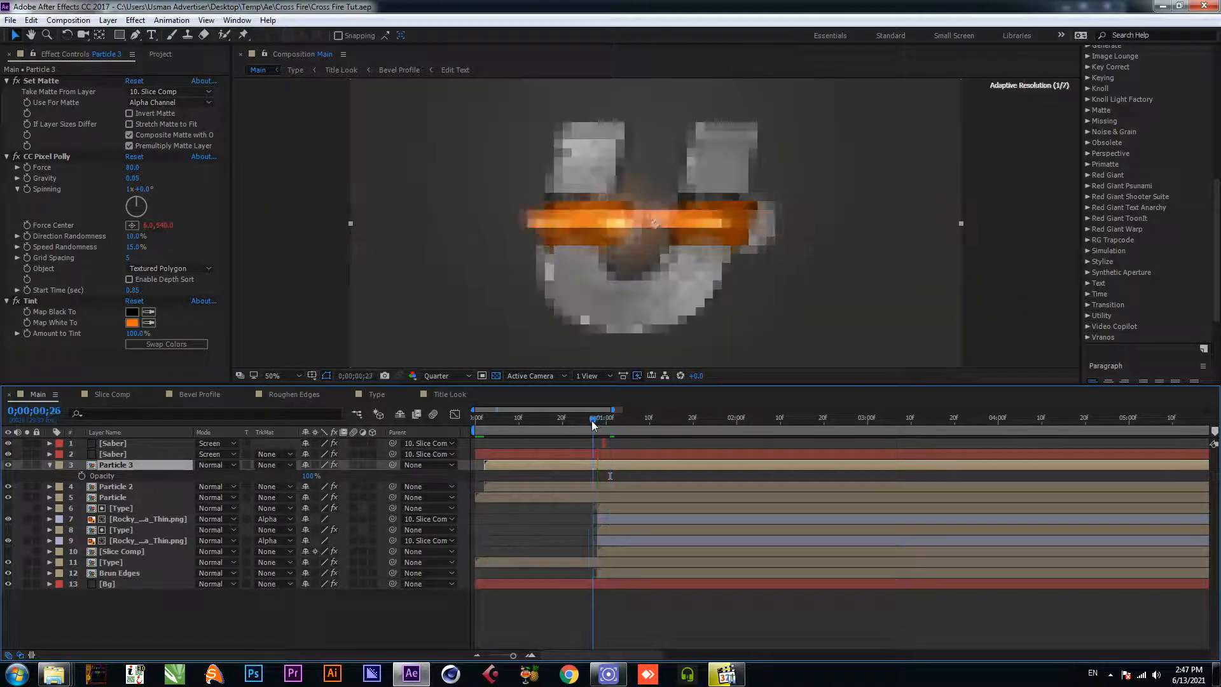
{"action": "key", "text": "space"}
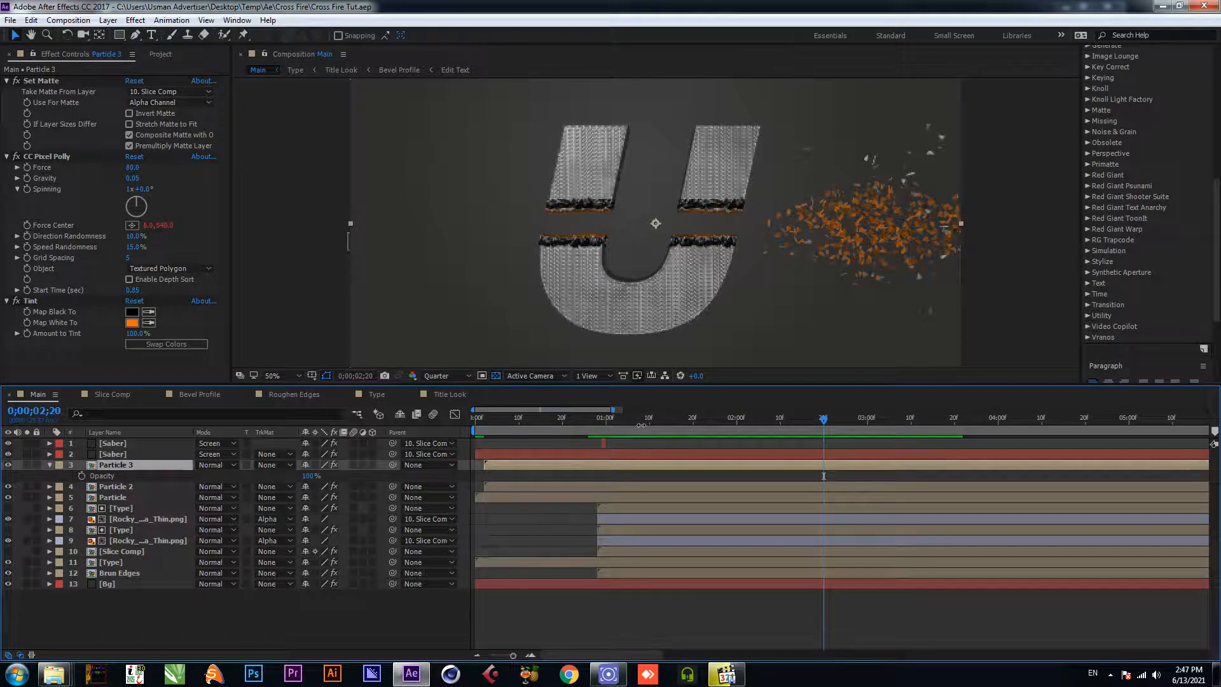
{"action": "left_click", "coordinate": [587, 425]}
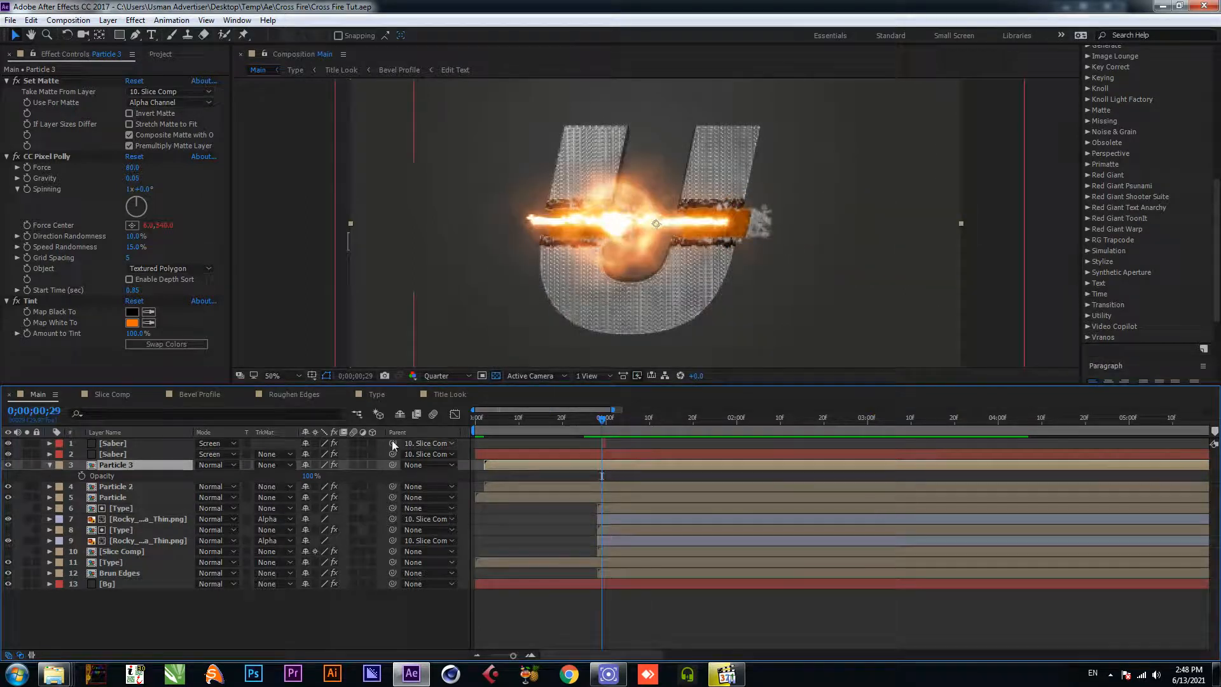
Step: In the Bevel Profile composition, make the Dark Gray Solid 1 layer start just before the one-second mark
{"action": "left_click", "coordinate": [216, 395]}
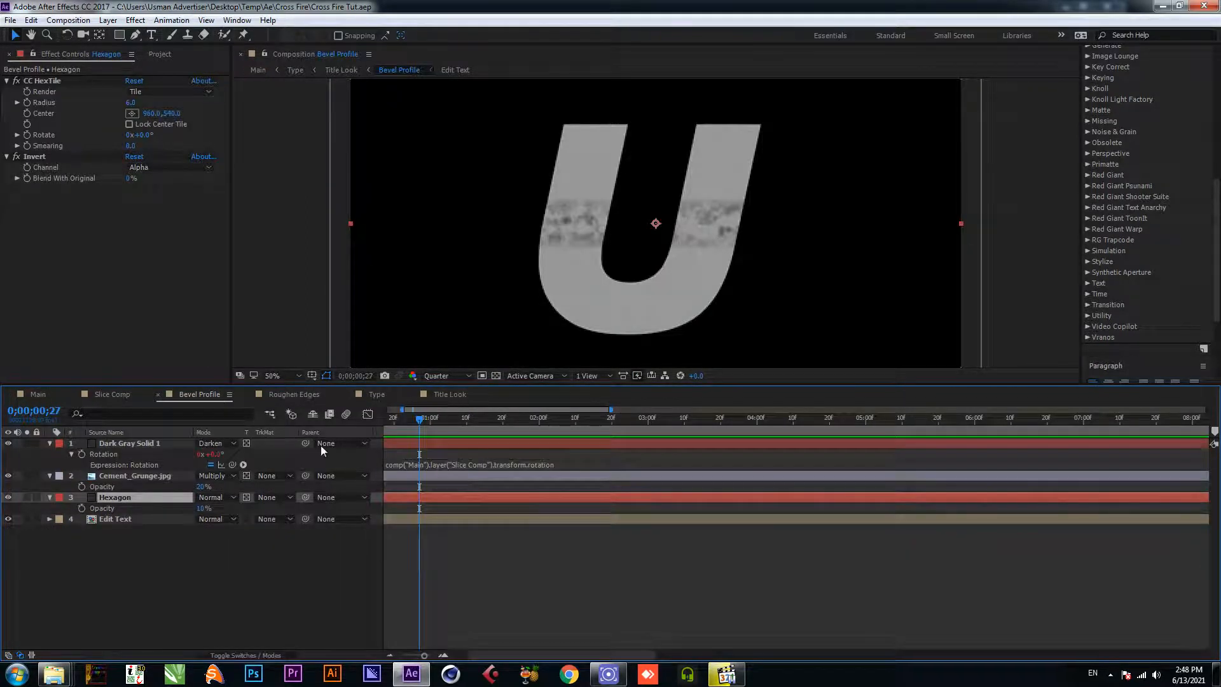
{"action": "left_click", "coordinate": [237, 569]}
{"action": "left_click_drag", "start_coordinate": [402, 410], "coordinate": [386, 410]}
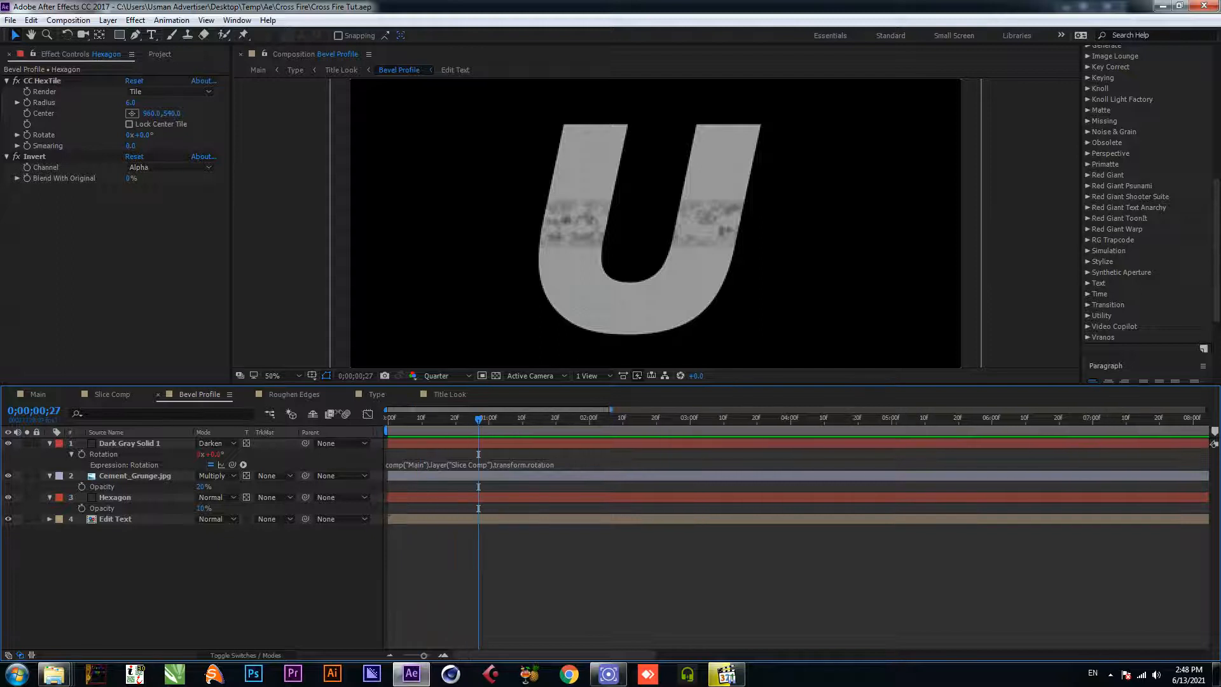
{"action": "left_click", "coordinate": [423, 443]}
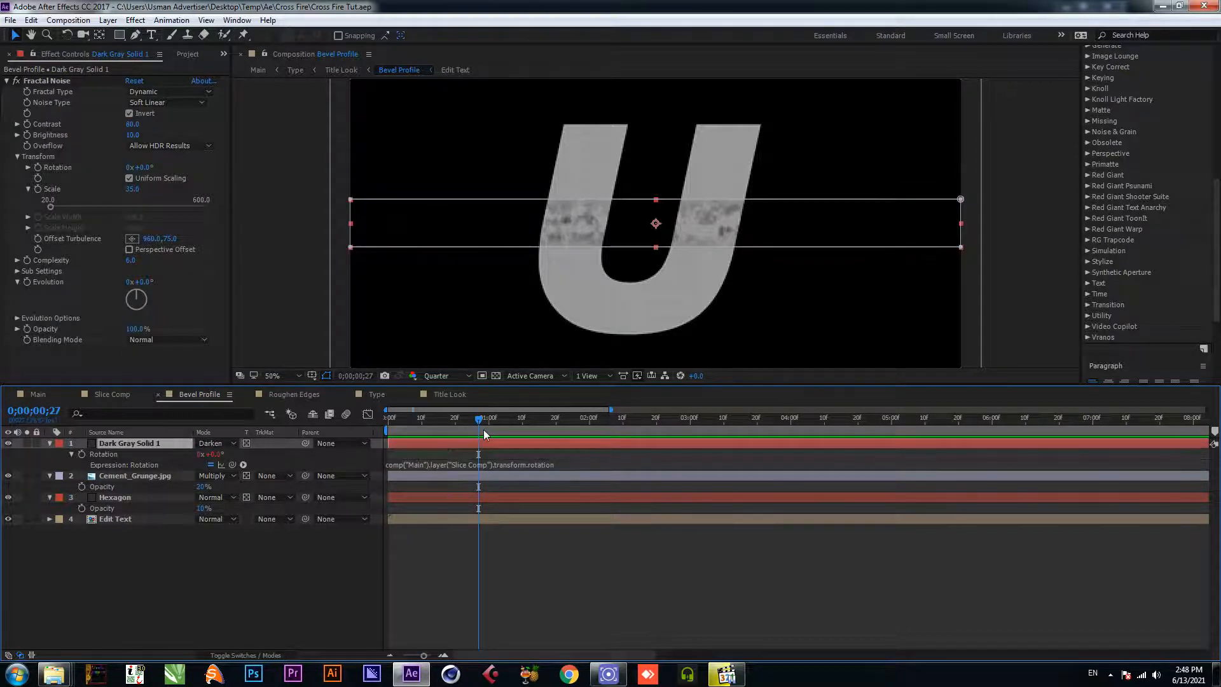
{"action": "scroll", "coordinate": [488, 424], "scroll_direction": "down", "scroll_amount": 1}
{"action": "left_click_drag", "start_coordinate": [425, 443], "coordinate": [441, 420]}
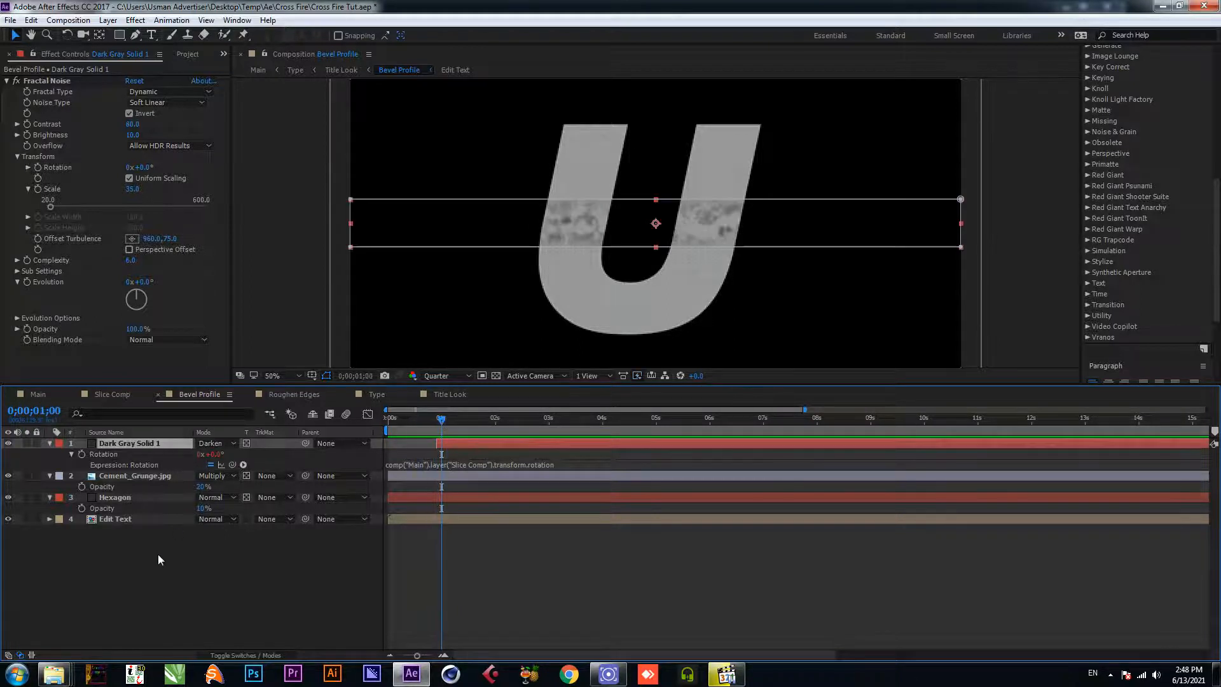
Step: Set the CC HexTile Radius on the Hexagon layer to 10 and save the project
{"action": "left_click", "coordinate": [158, 545]}
{"action": "left_click", "coordinate": [135, 476]}
{"action": "left_click", "coordinate": [133, 497]}
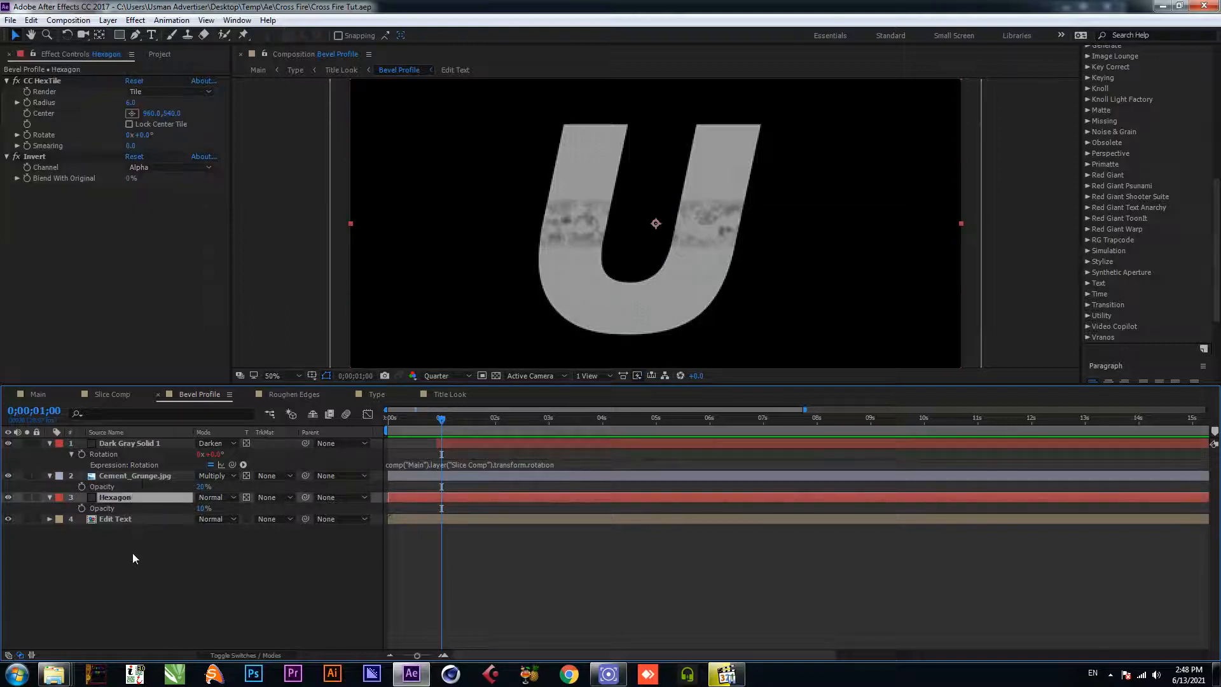
{"action": "left_click", "coordinate": [132, 102]}
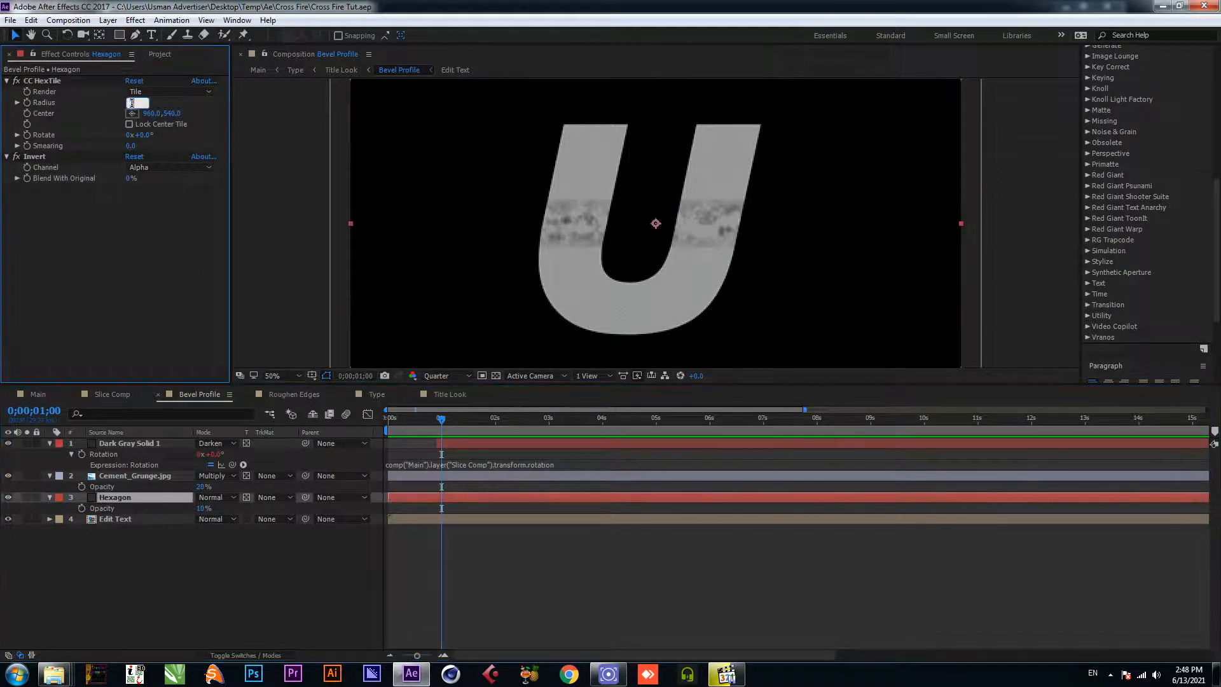
{"action": "type", "text": "10"}
{"action": "key", "text": "Return"}
{"action": "key", "text": "ctrl+s"}
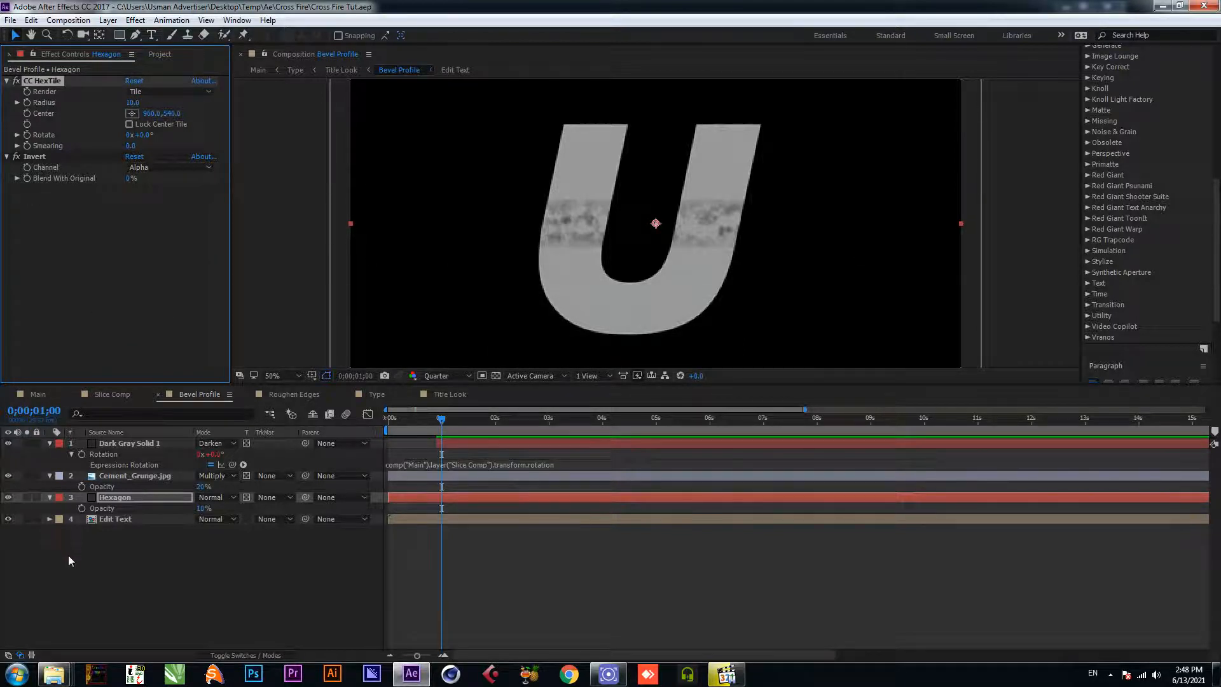
Step: Return to the Main composition and preview the slice with the new hexagon texture from about frame 22
{"action": "left_click", "coordinate": [35, 394]}
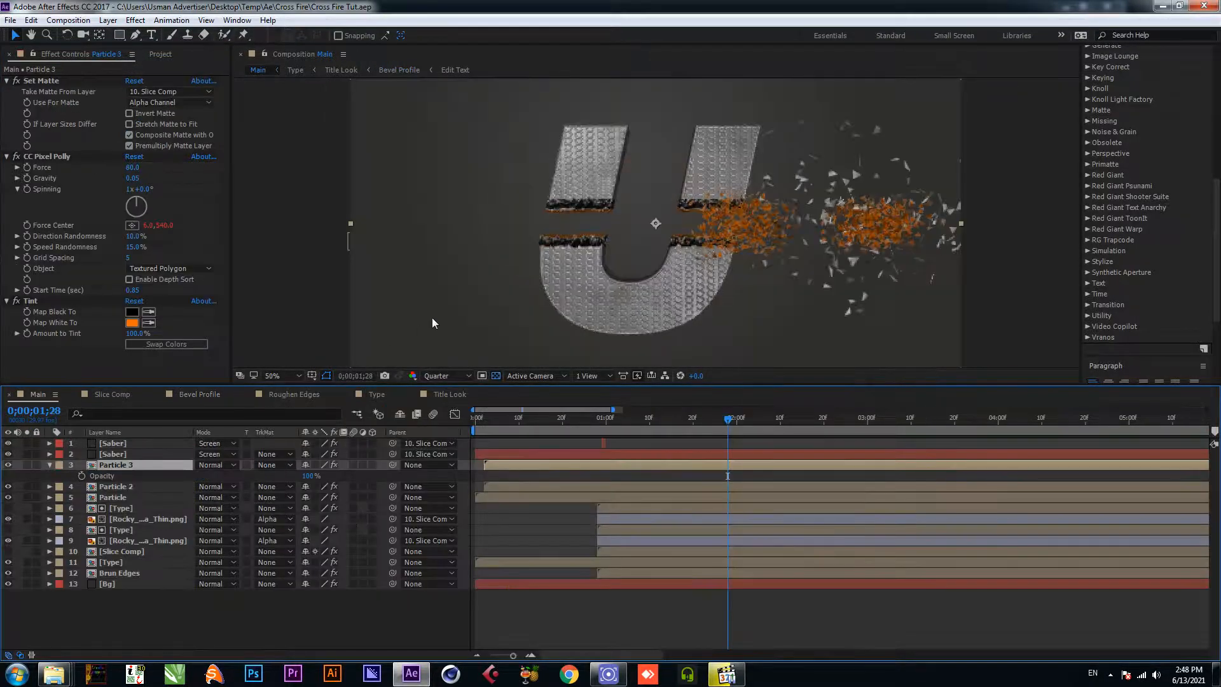
{"action": "left_click_drag", "start_coordinate": [717, 420], "coordinate": [572, 420]}
{"action": "key", "text": "space"}
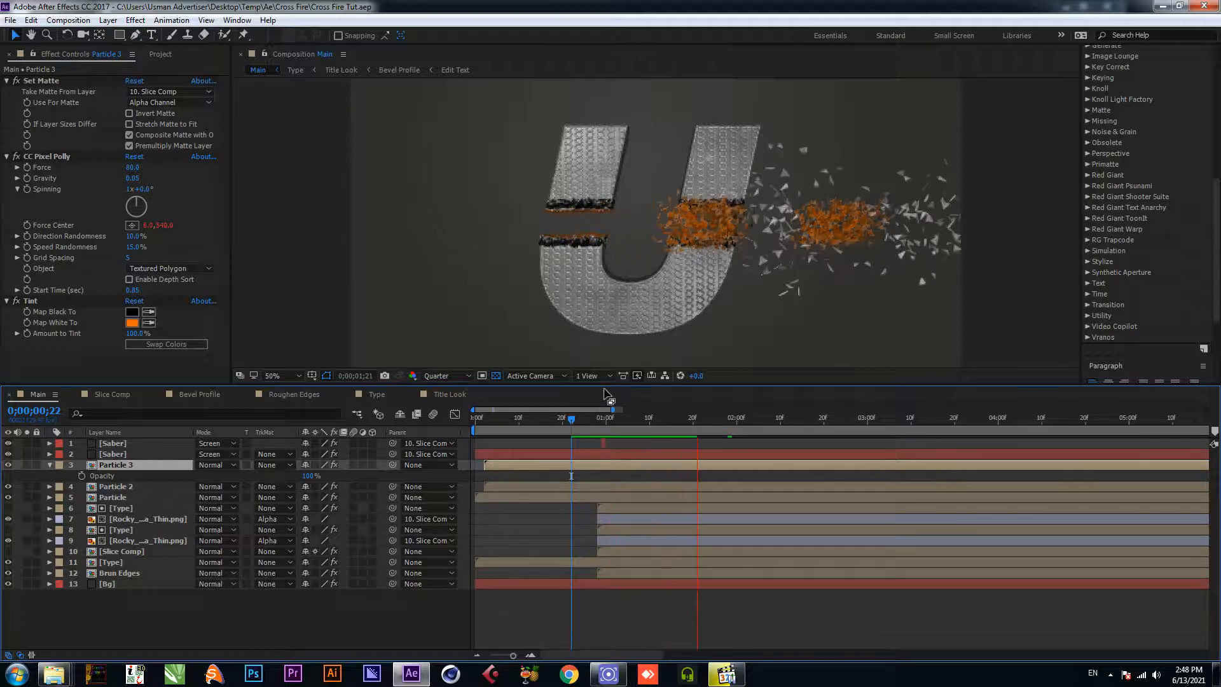
{"action": "key", "text": "space"}
Step: Shift the Particle 3 layer about two frames later, preview from 0;00;00;11, and save the project
{"action": "left_click_drag", "start_coordinate": [552, 466], "coordinate": [560, 465]}
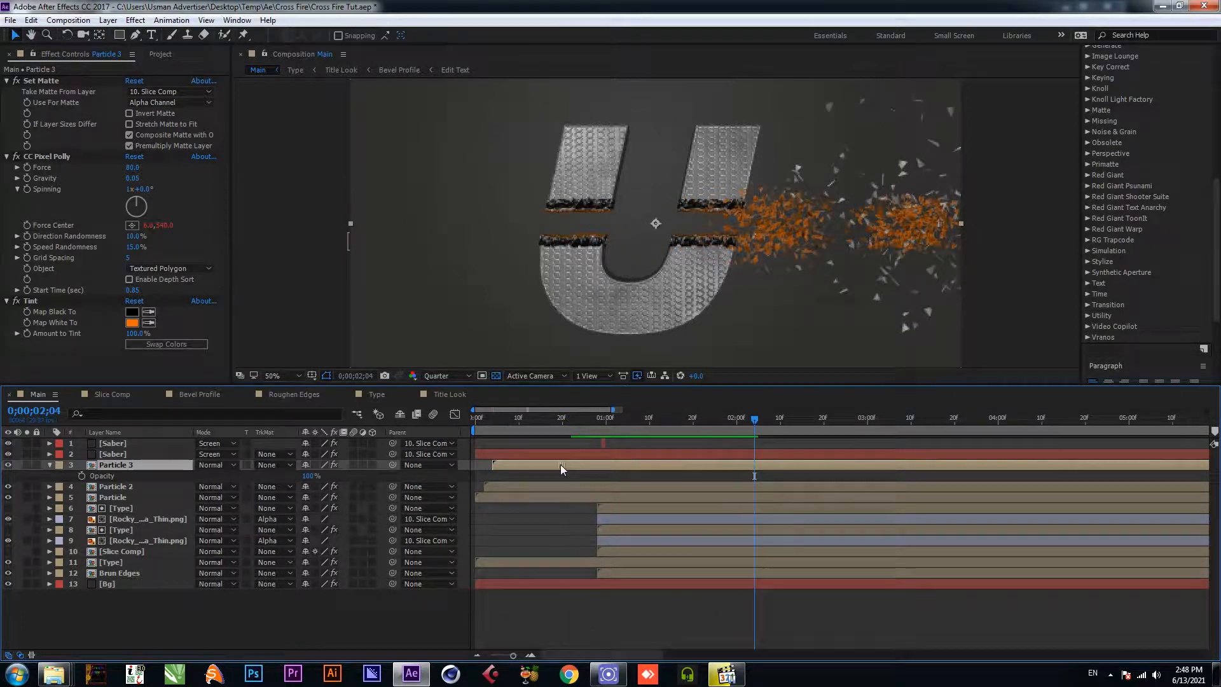
{"action": "left_click", "coordinate": [523, 419]}
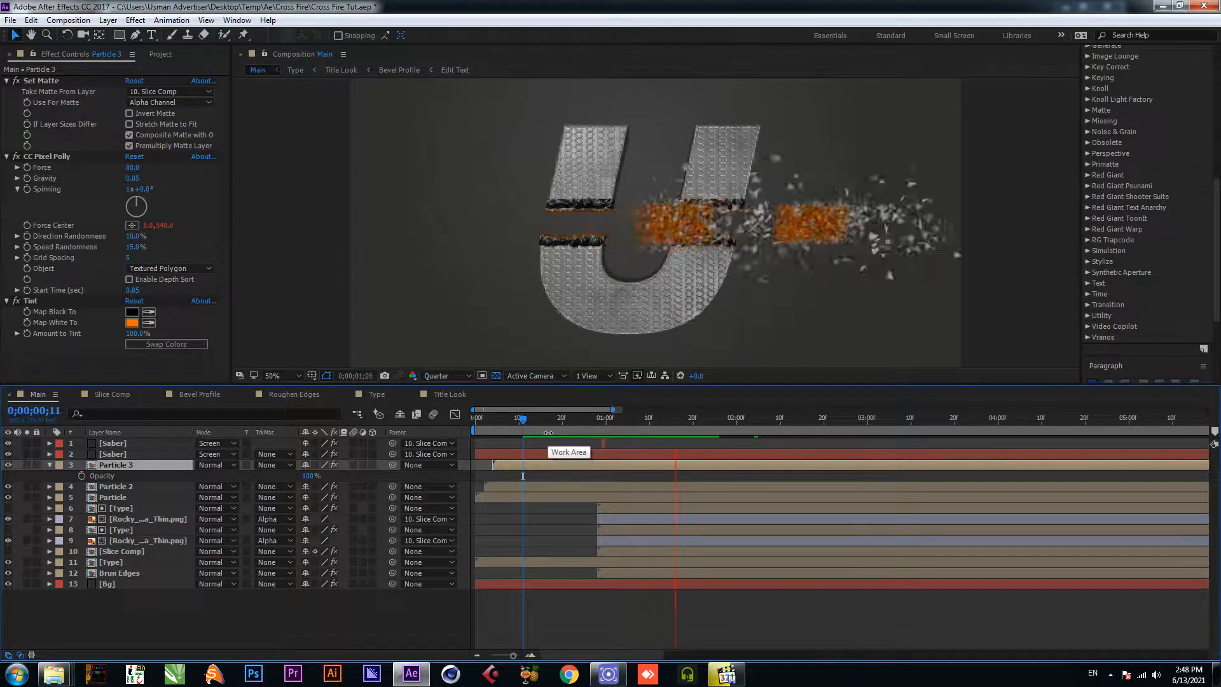
{"action": "key", "text": "ctrl+s"}
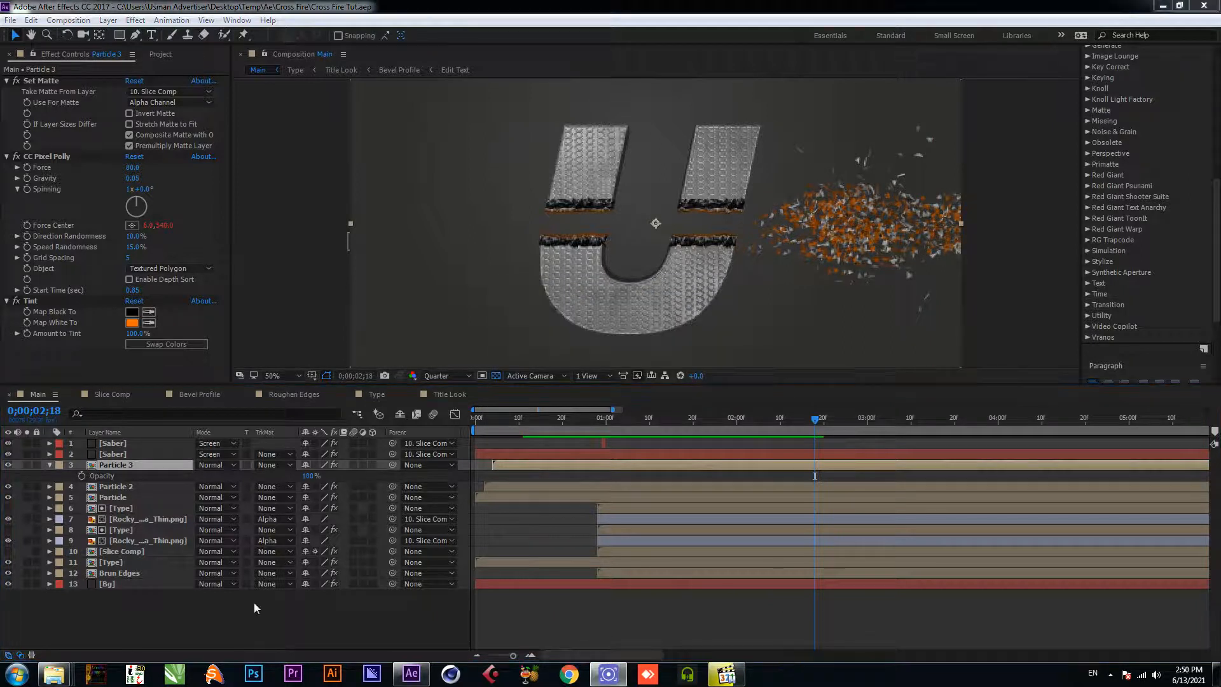
Step: Create a 1920 × 150 px dark gray solid named Hole in the Main composition
{"action": "right_click", "coordinate": [247, 609]}
{"action": "mouse_move", "coordinate": [333, 493]}
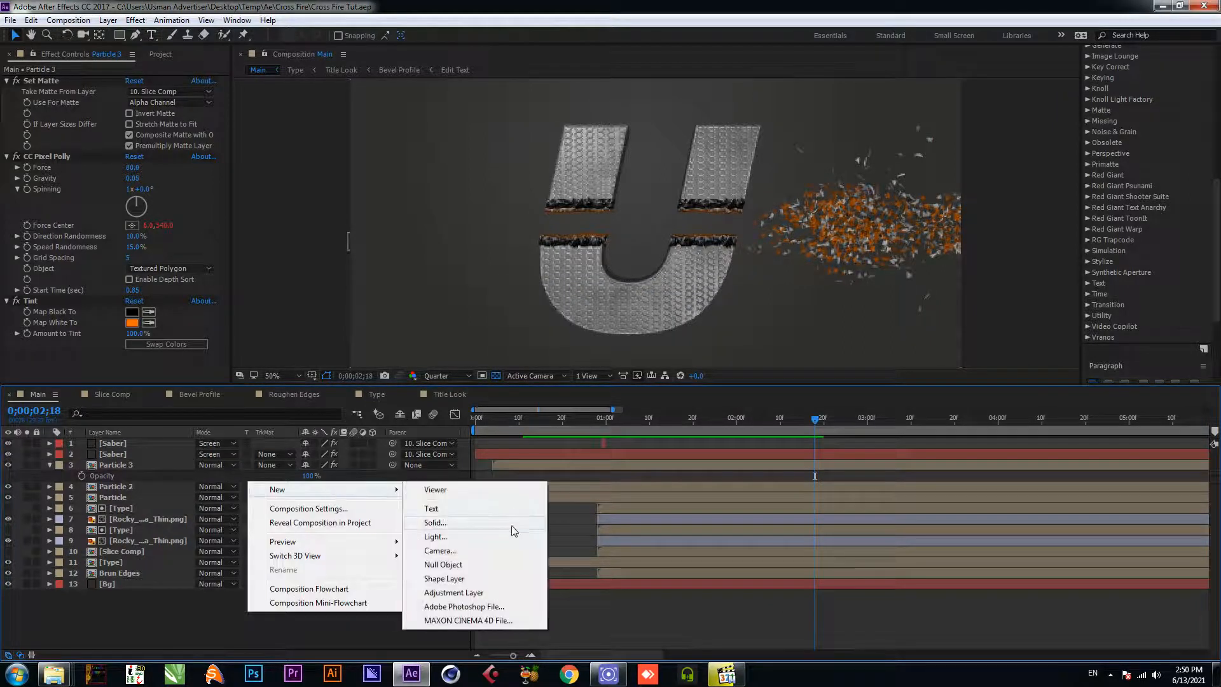
{"action": "left_click", "coordinate": [482, 526]}
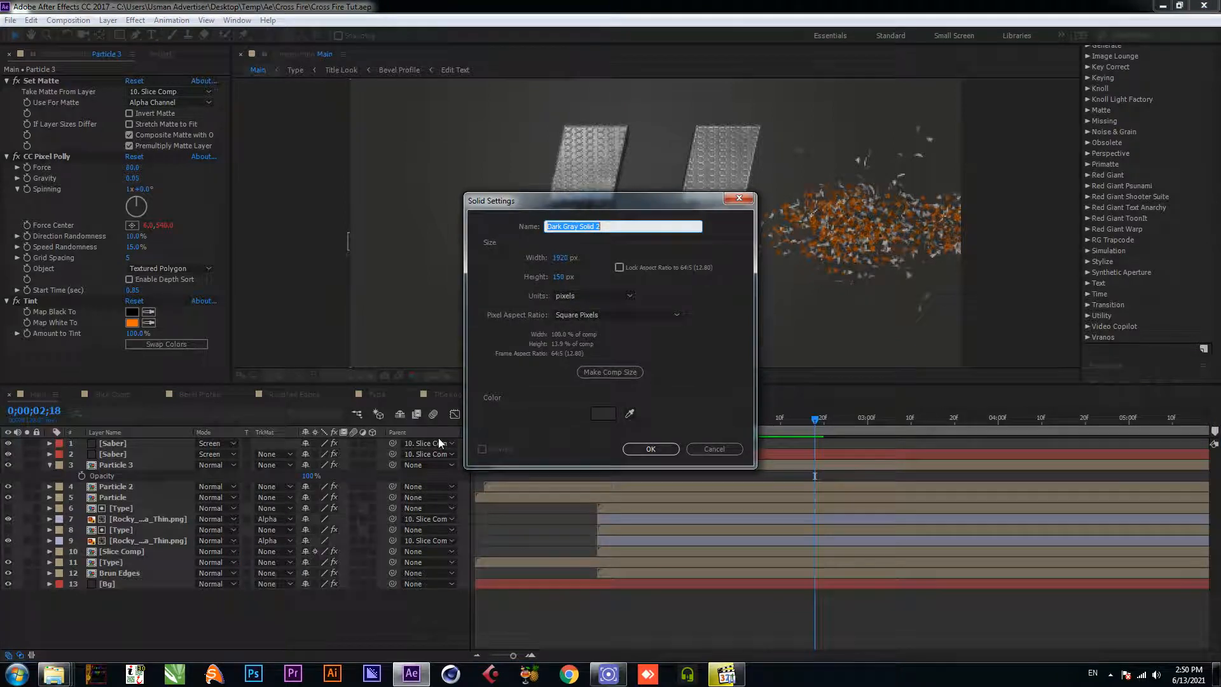
{"action": "type", "text": "Hlo"}
{"action": "key", "text": "Return"}
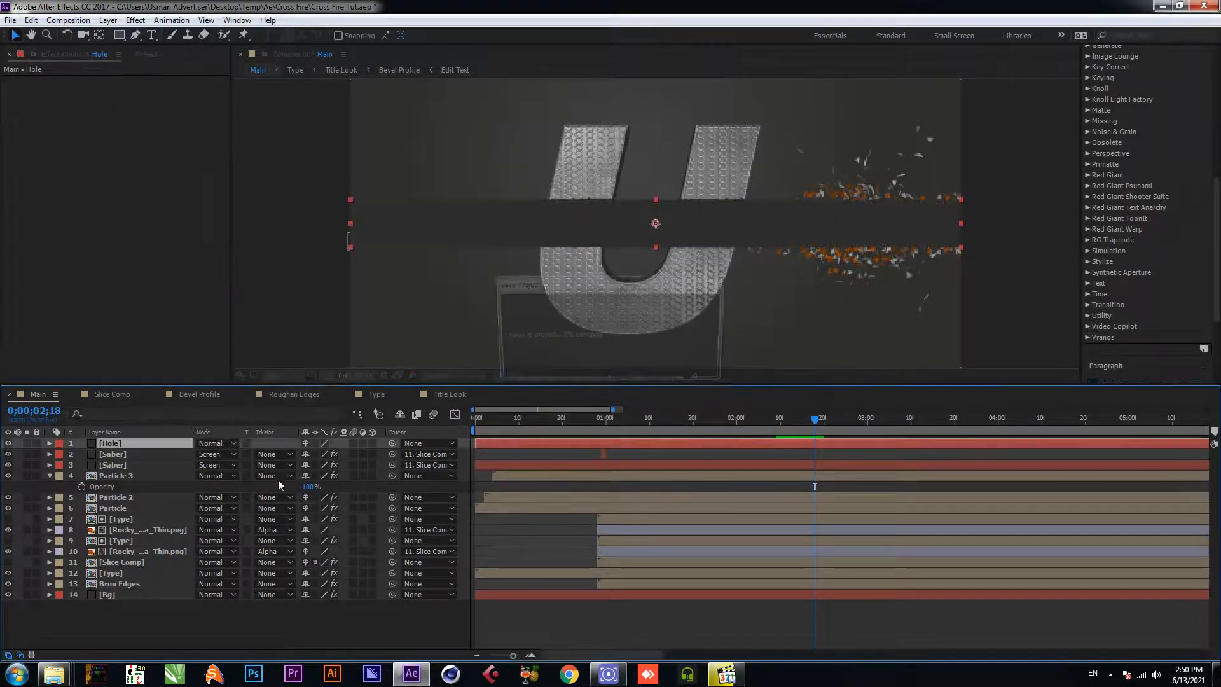
Step: Apply the Fractal Noise effect to the Hole solid
{"action": "key", "text": "ctrl+space"}
{"action": "type", "text": "far"}
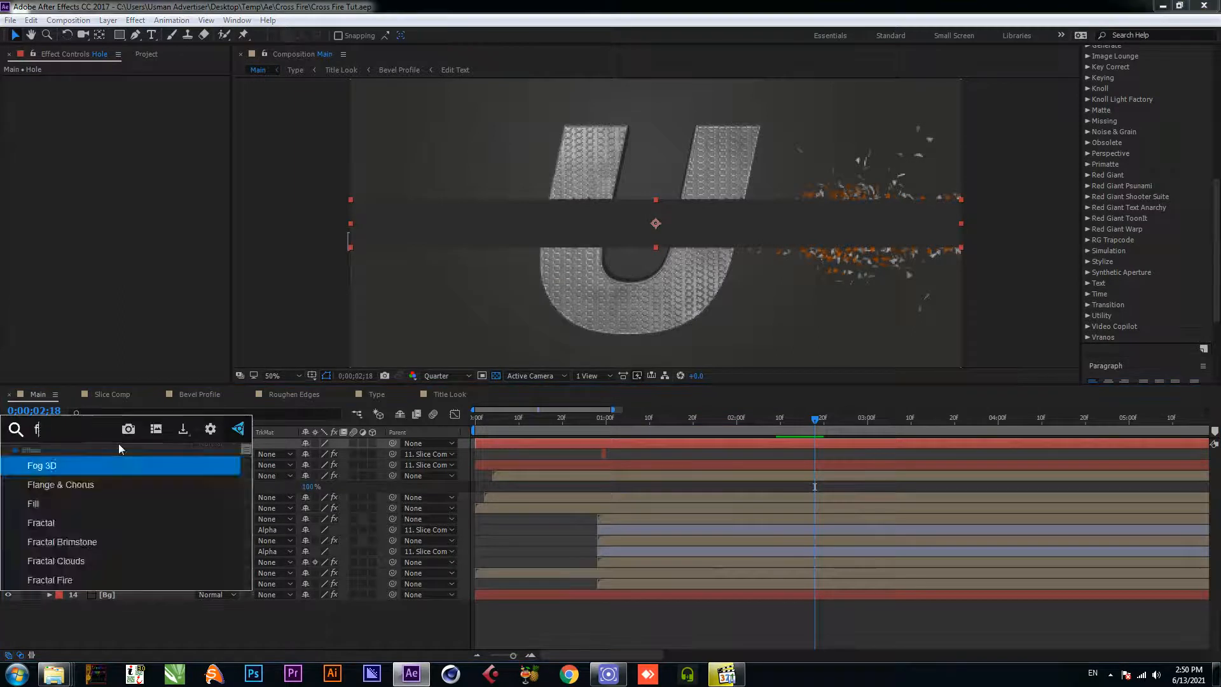
{"action": "key", "text": "BackSpace"}
{"action": "key", "text": "BackSpace"}
{"action": "type", "text": "ra"}
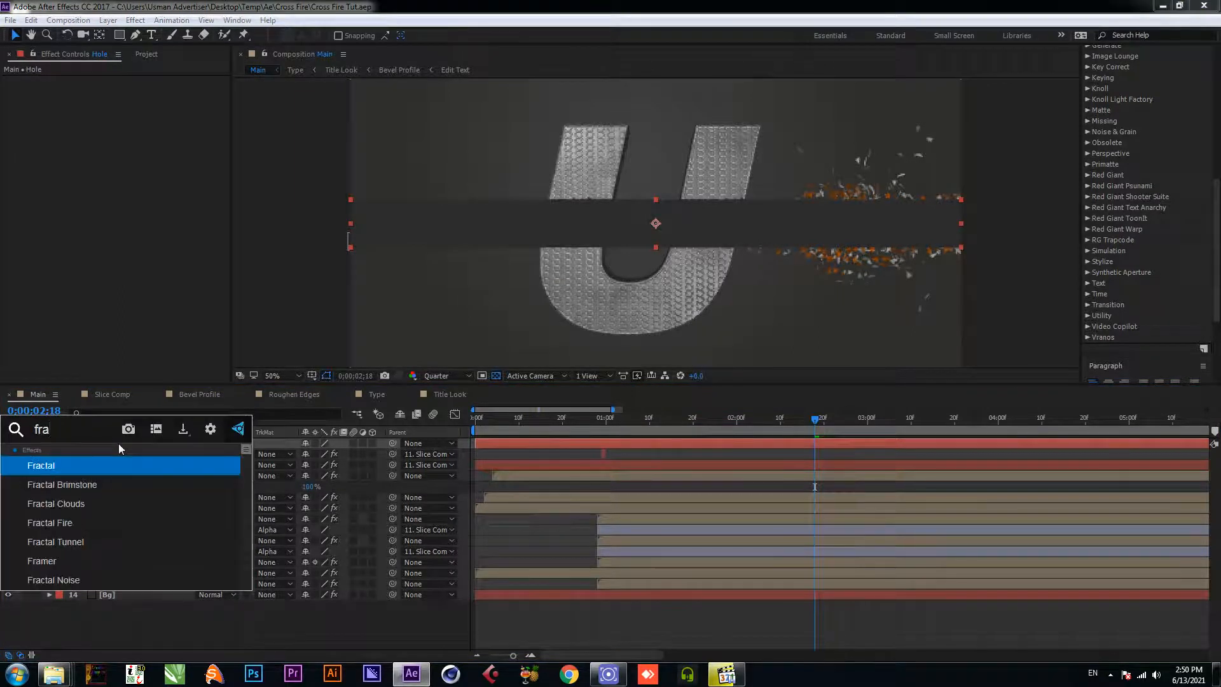
{"action": "type", "text": "ctal n"}
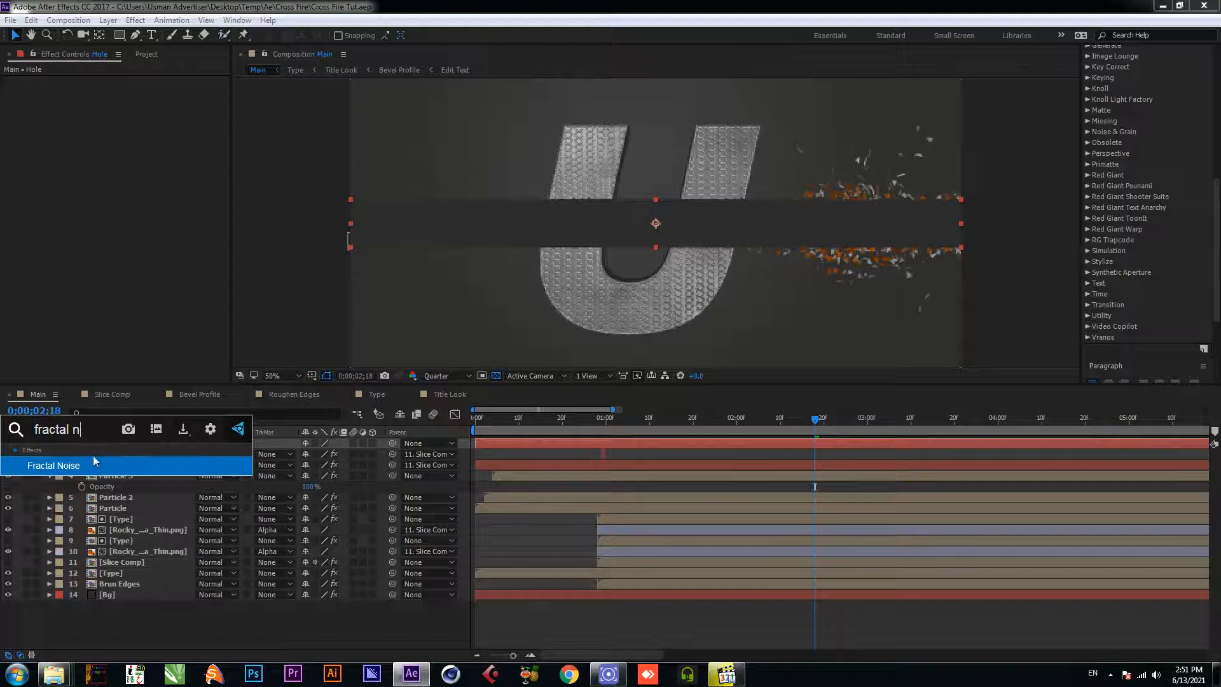
{"action": "left_click", "coordinate": [93, 458]}
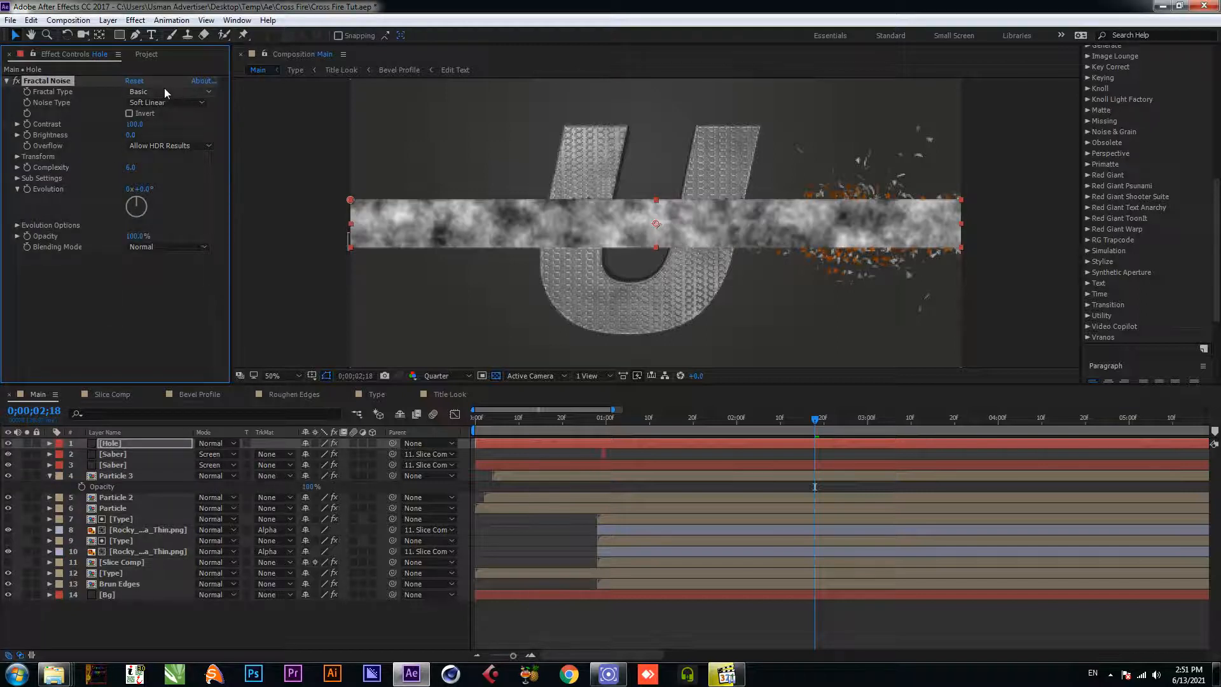
Step: Open the solid settings of the Hole layer
{"action": "left_click_drag", "start_coordinate": [464, 107], "coordinate": [404, 77]}
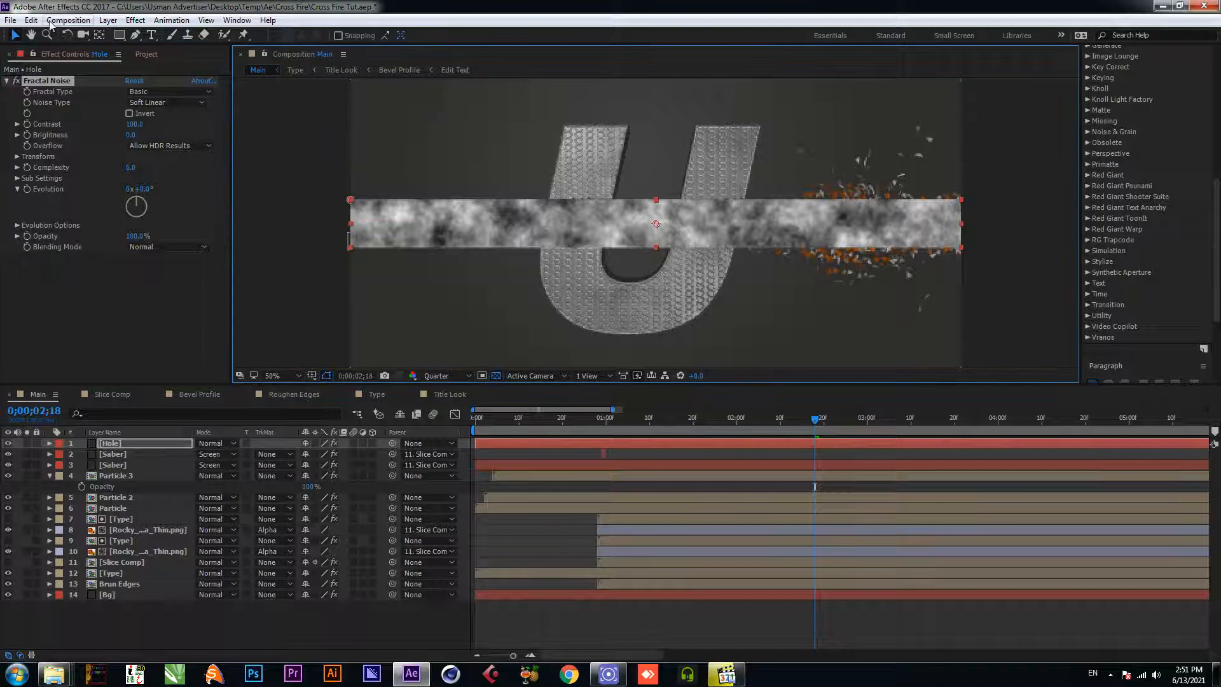
{"action": "left_click", "coordinate": [106, 21]}
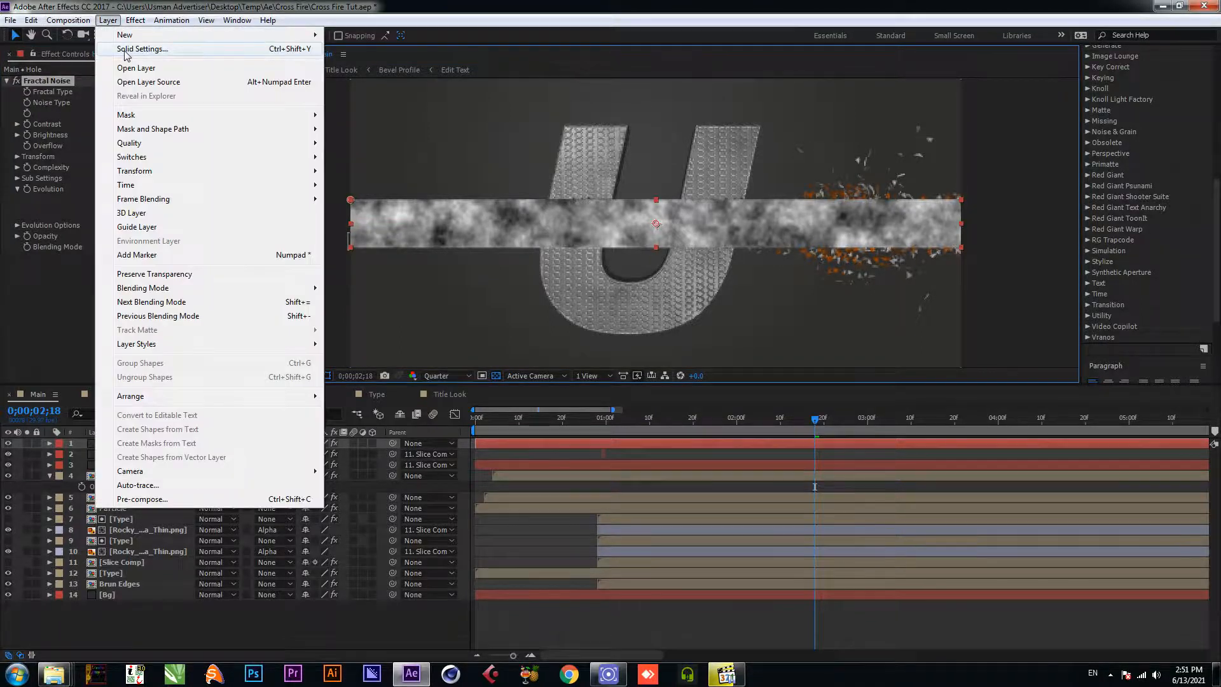
Step: Set the height of the Hole solid to 1080 px
{"action": "left_click", "coordinate": [140, 49]}
{"action": "left_click", "coordinate": [560, 261]}
{"action": "type", "text": "1080"}
{"action": "key", "text": "Return"}
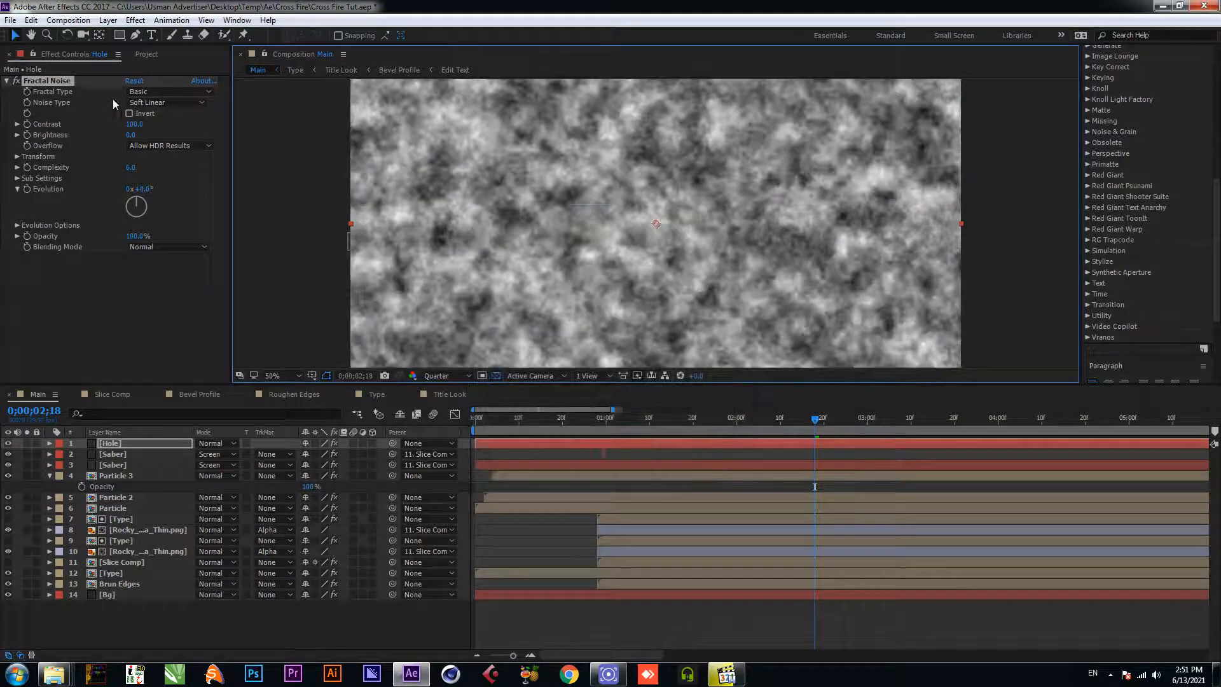
Step: Raise the Hole layer's Fractal Noise contrast to about 1586 and set its transform scale to 5
{"action": "left_click_drag", "start_coordinate": [135, 124], "coordinate": [271, 133]}
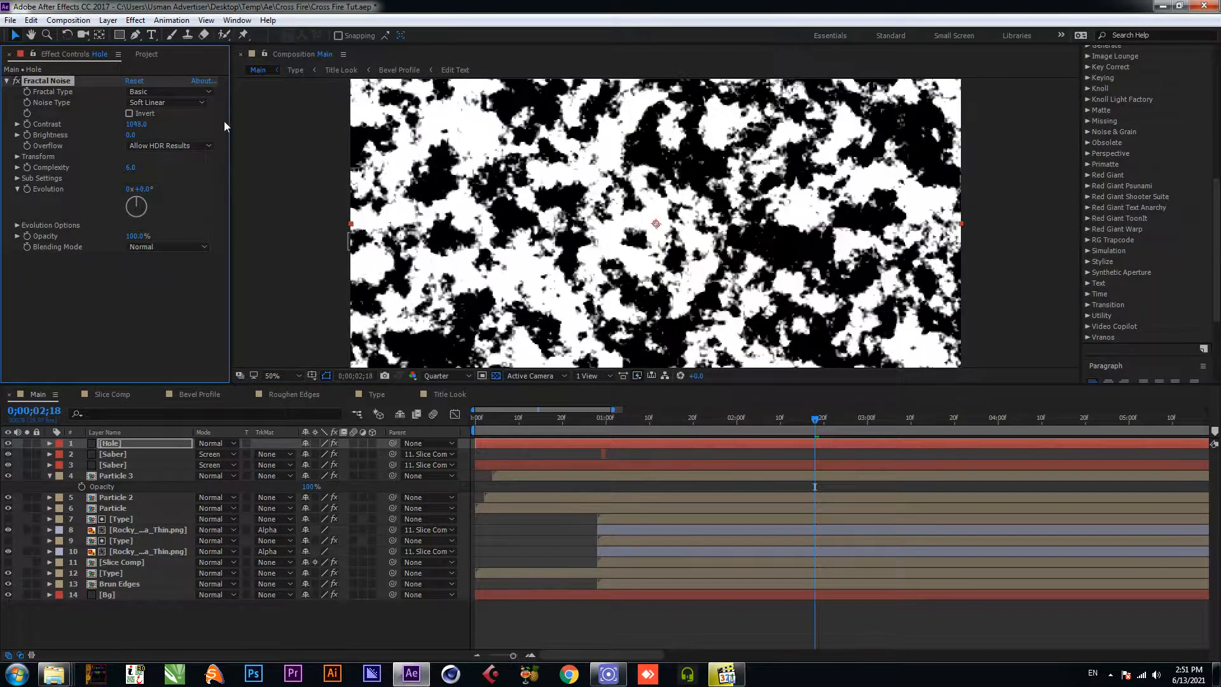
{"action": "left_click_drag", "start_coordinate": [138, 124], "coordinate": [209, 128]}
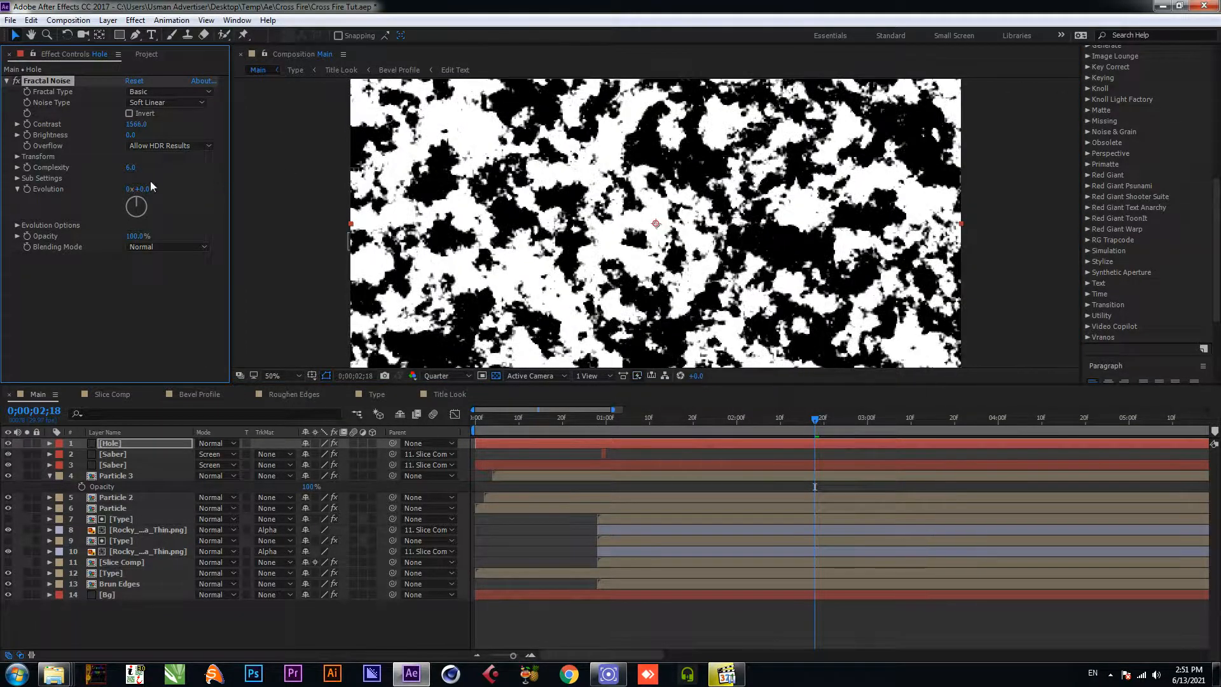
{"action": "left_click", "coordinate": [17, 157]}
{"action": "left_click", "coordinate": [28, 189]}
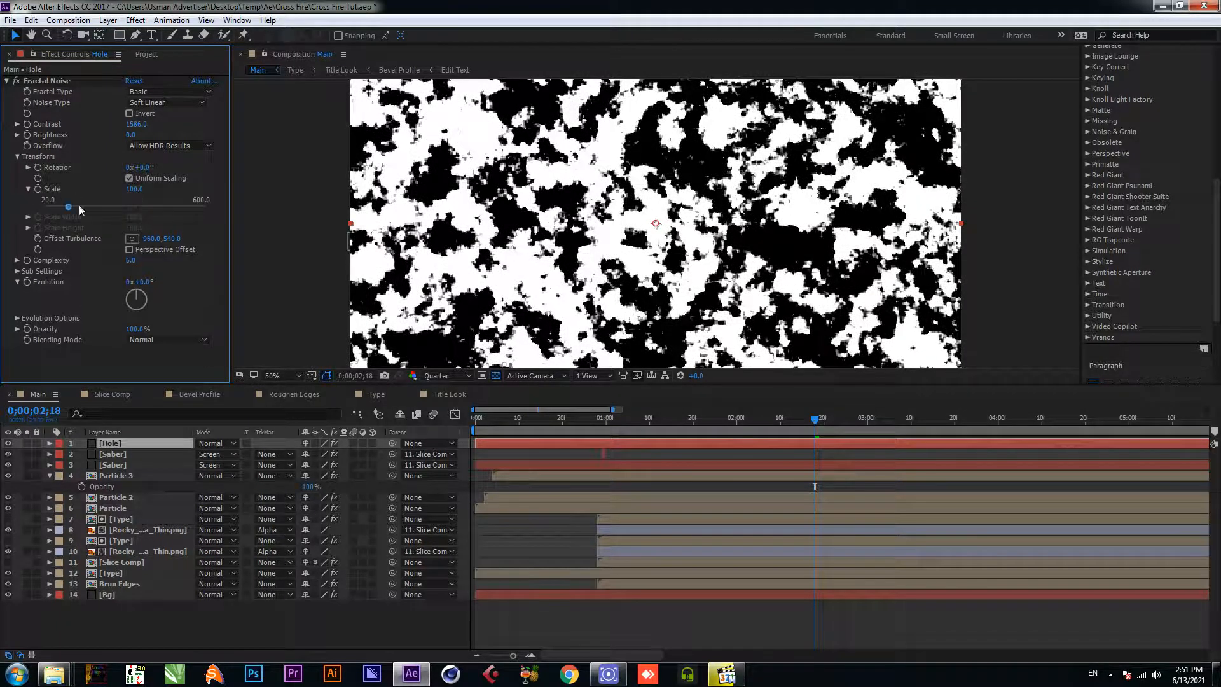
{"action": "left_click_drag", "start_coordinate": [70, 205], "coordinate": [46, 214]}
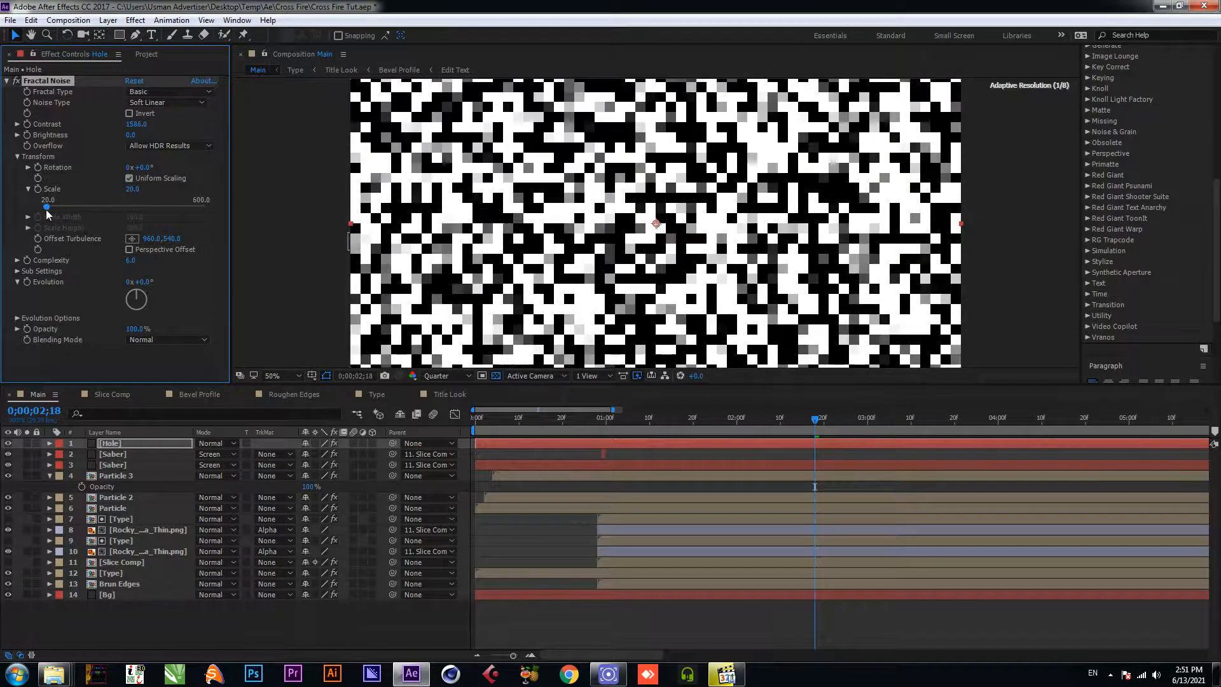
{"action": "type", "text": "5"}
{"action": "key", "text": "Return"}
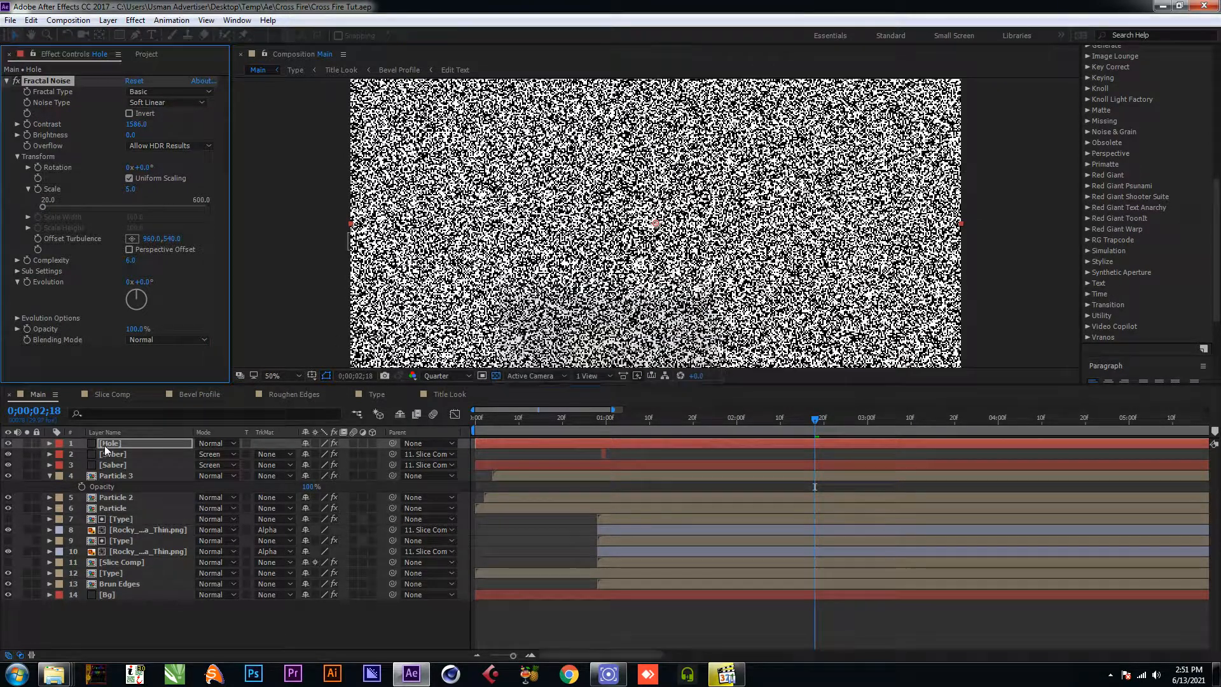
Step: Pre-compose the Hole layer as "hole" with all attributes moved, and place it below the Bg layer
{"action": "right_click", "coordinate": [105, 443]}
{"action": "left_click", "coordinate": [175, 545]}
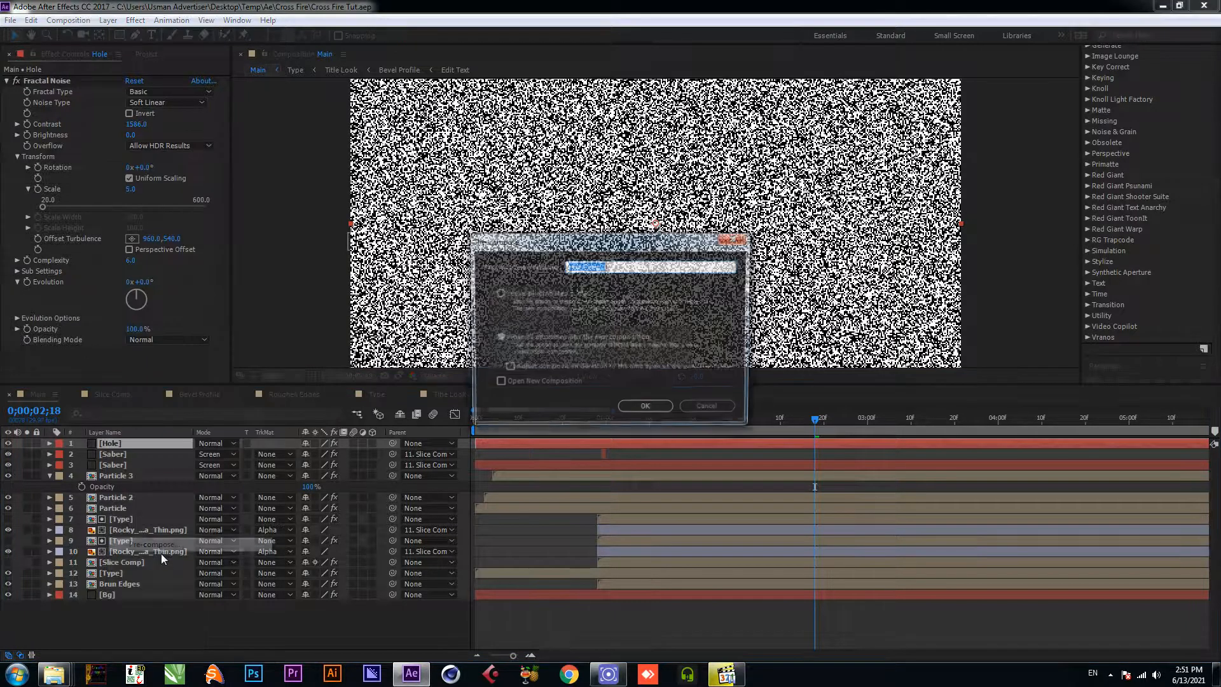
{"action": "type", "text": "hole"}
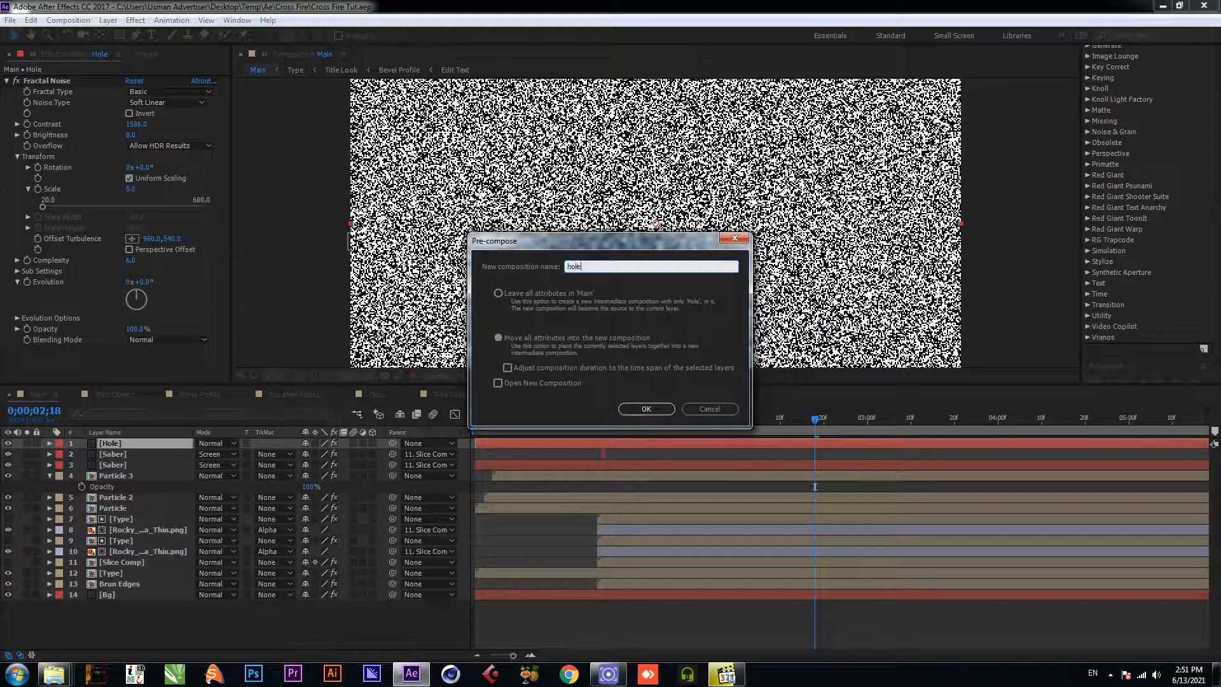
{"action": "key", "text": "Return"}
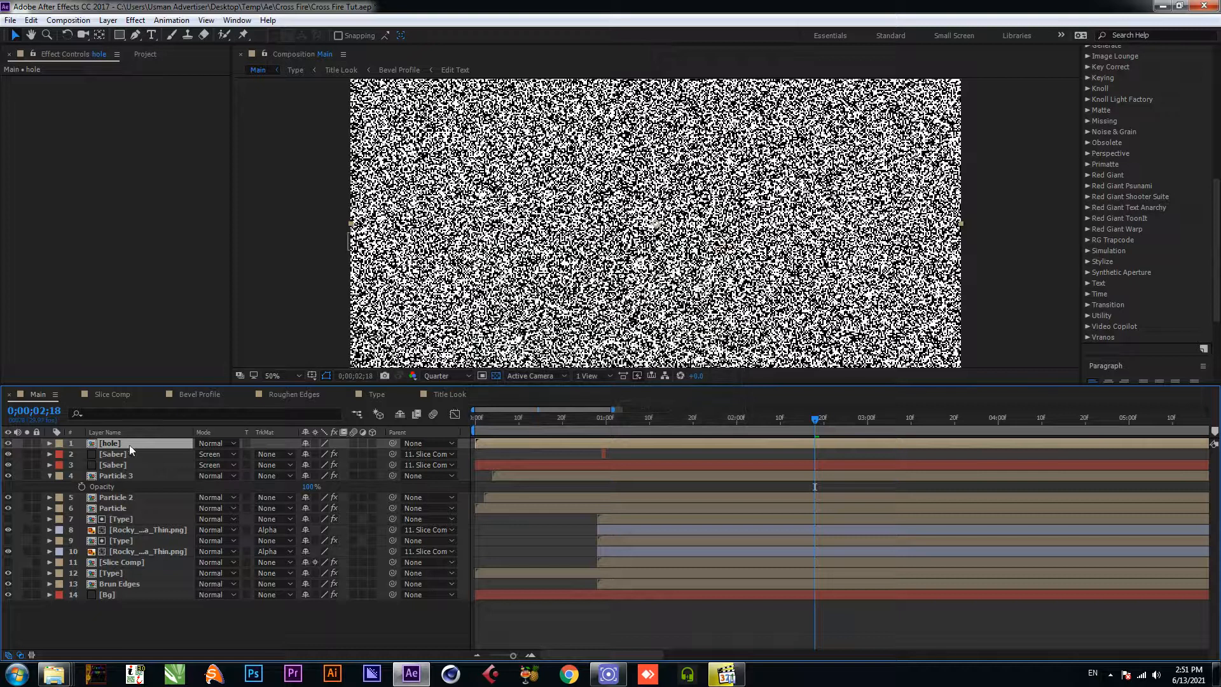
{"action": "left_click_drag", "start_coordinate": [128, 444], "coordinate": [105, 599]}
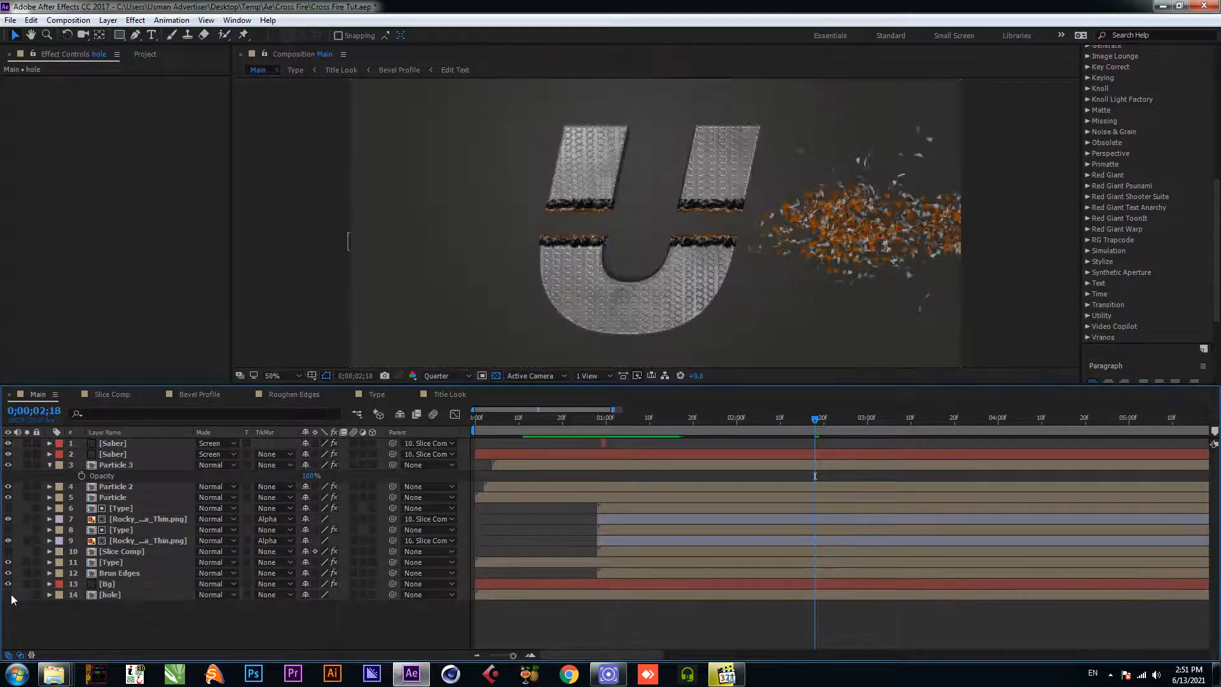
Step: Add a second Set Matte effect to the Particle layer, taking its matte from the hole layer
{"action": "left_click", "coordinate": [135, 485]}
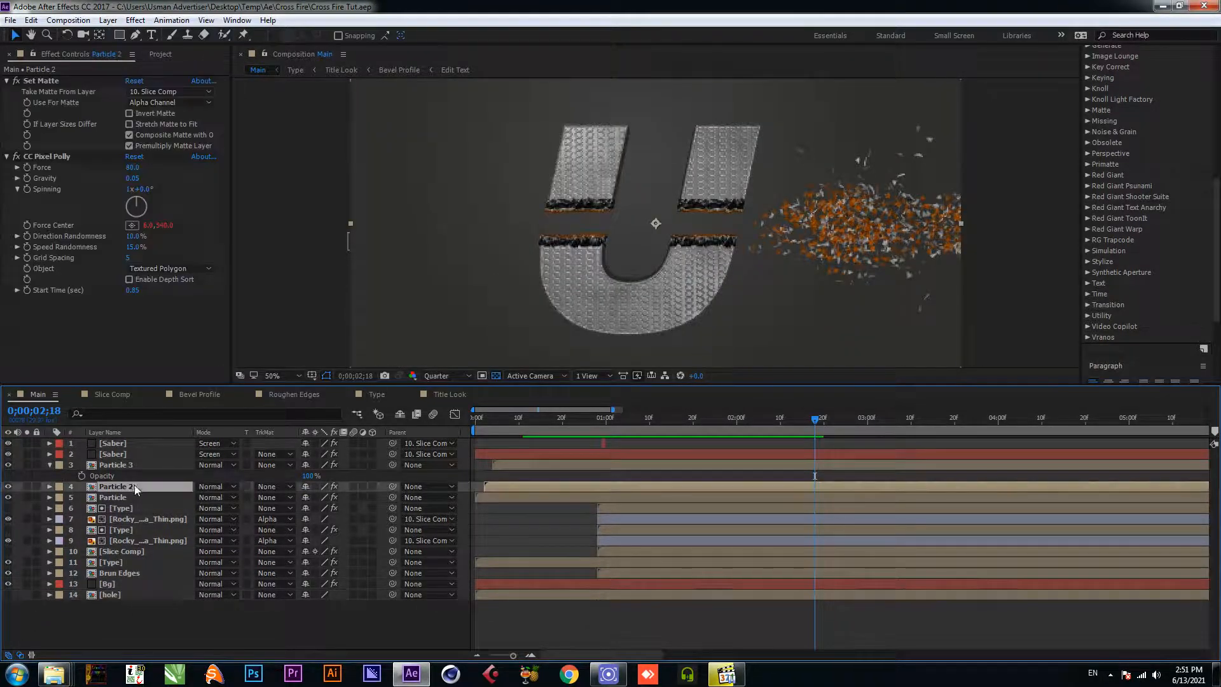
{"action": "left_click", "coordinate": [131, 494]}
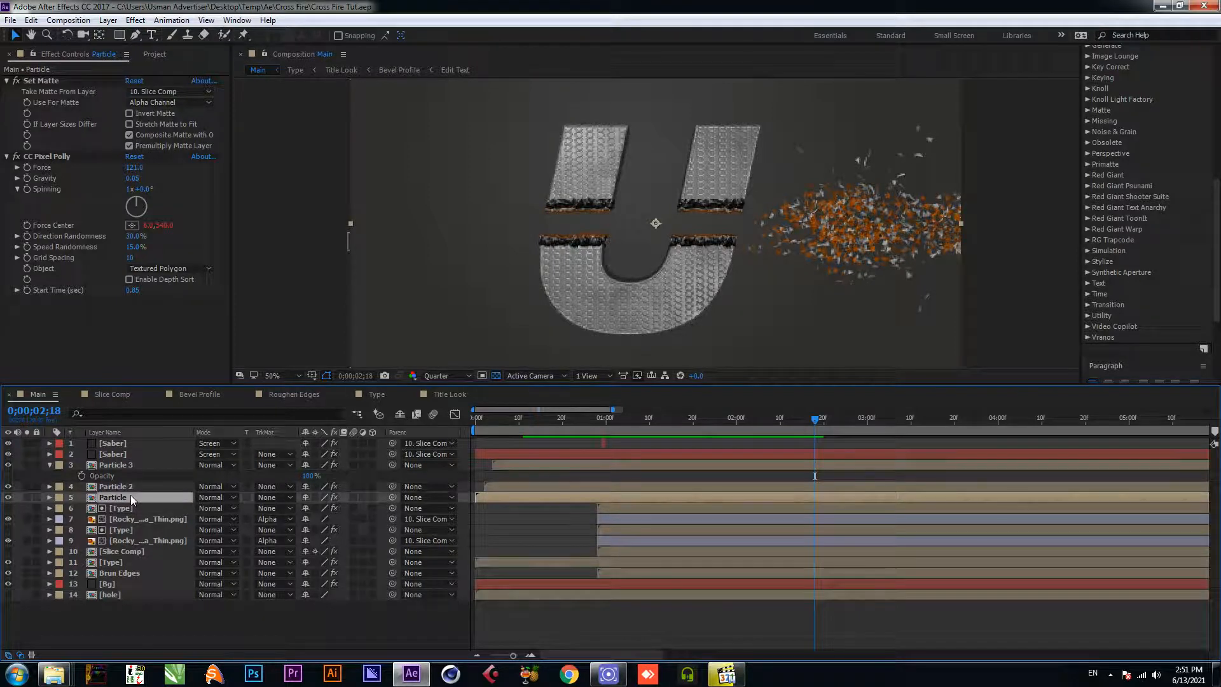
{"action": "key", "text": "ctrl+space"}
{"action": "type", "text": "se"}
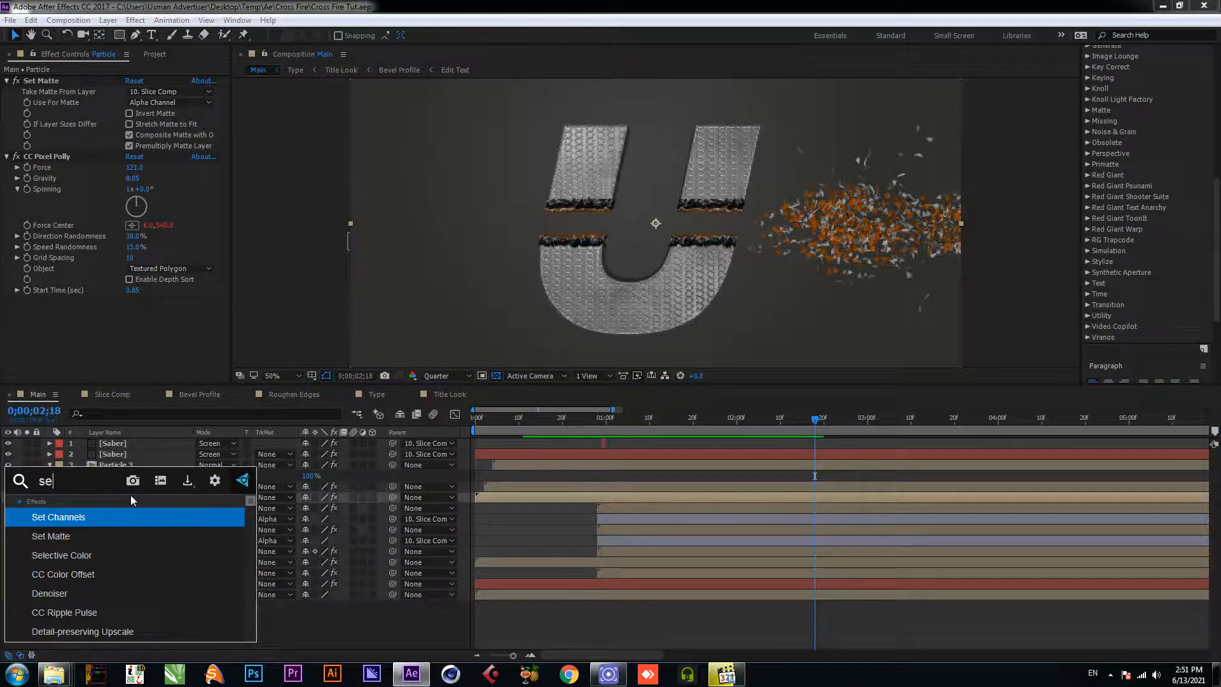
{"action": "type", "text": "t m"}
{"action": "key", "text": "Return"}
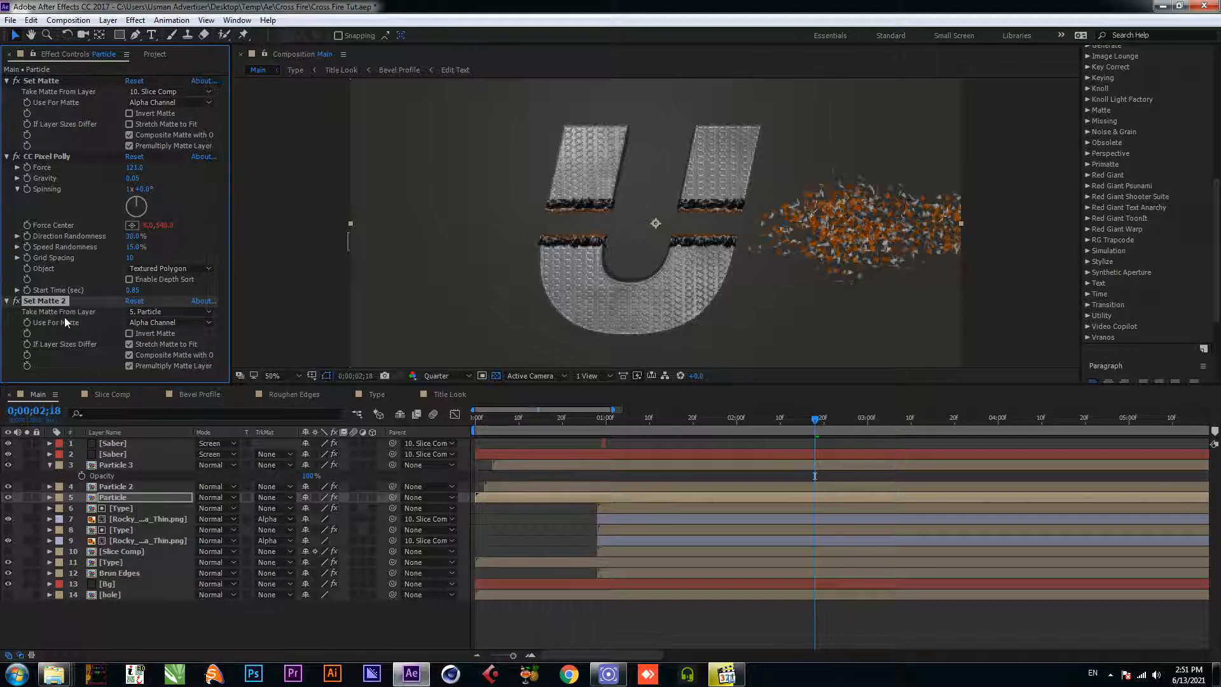
{"action": "left_click", "coordinate": [158, 312]}
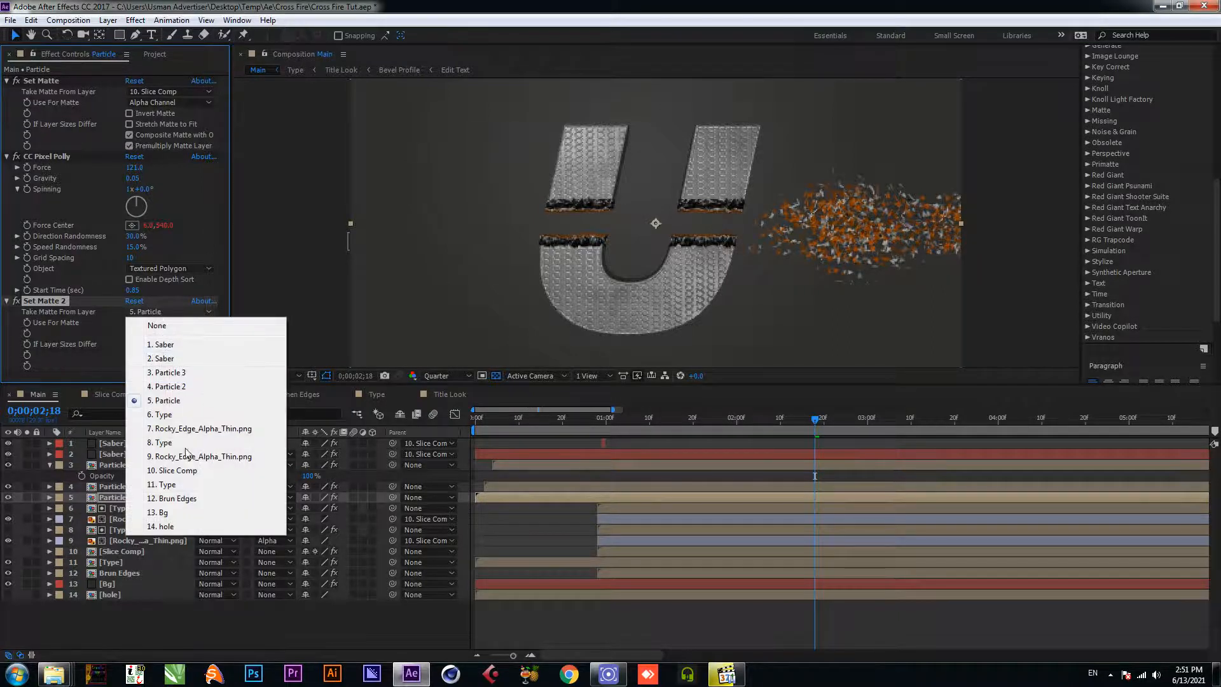
{"action": "left_click", "coordinate": [170, 530]}
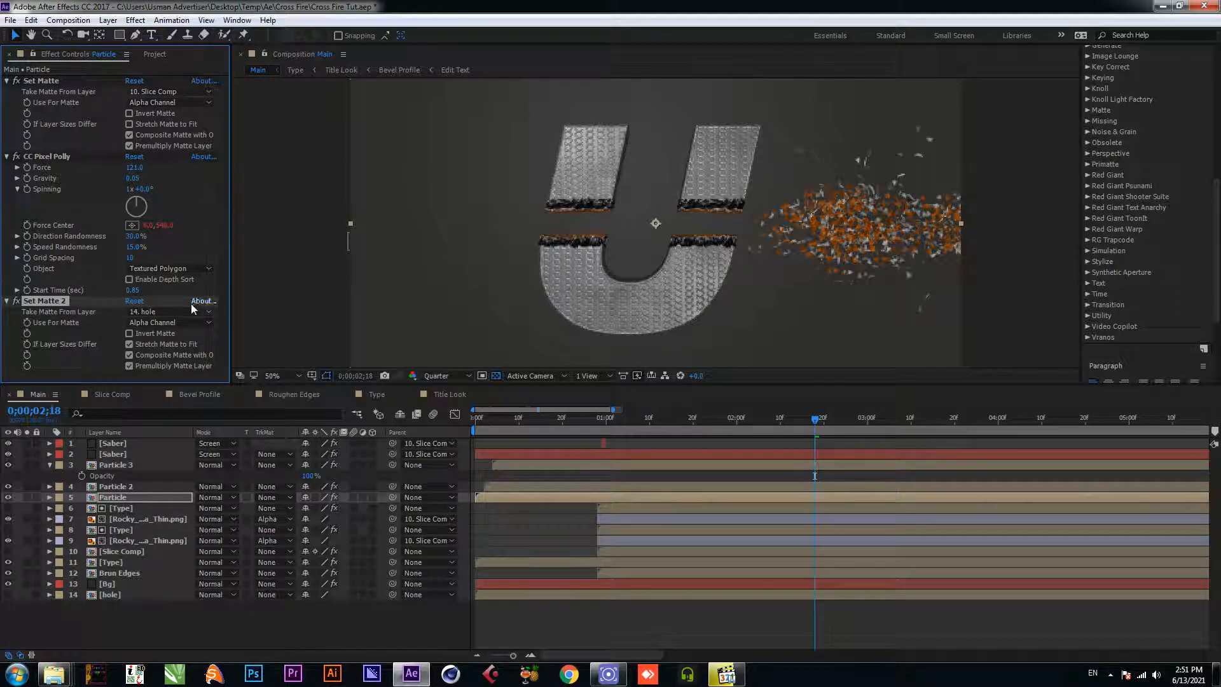
{"action": "left_click", "coordinate": [132, 487]}
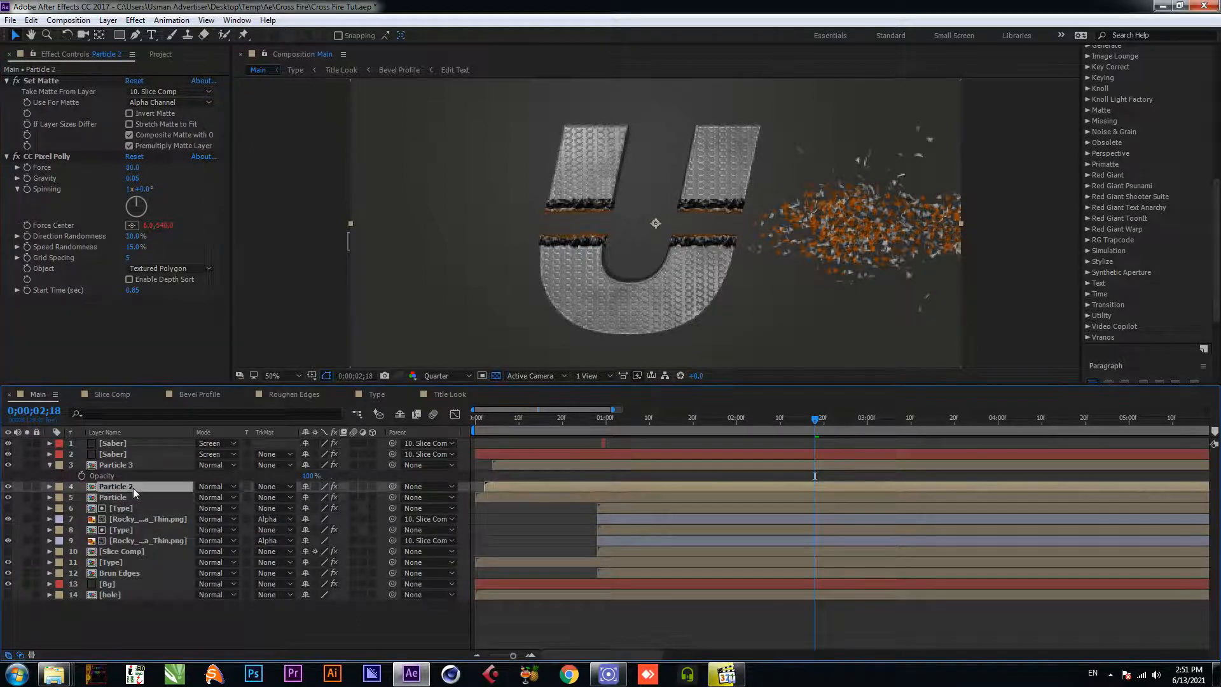
{"action": "left_click", "coordinate": [124, 496]}
{"action": "left_click", "coordinate": [58, 303]}
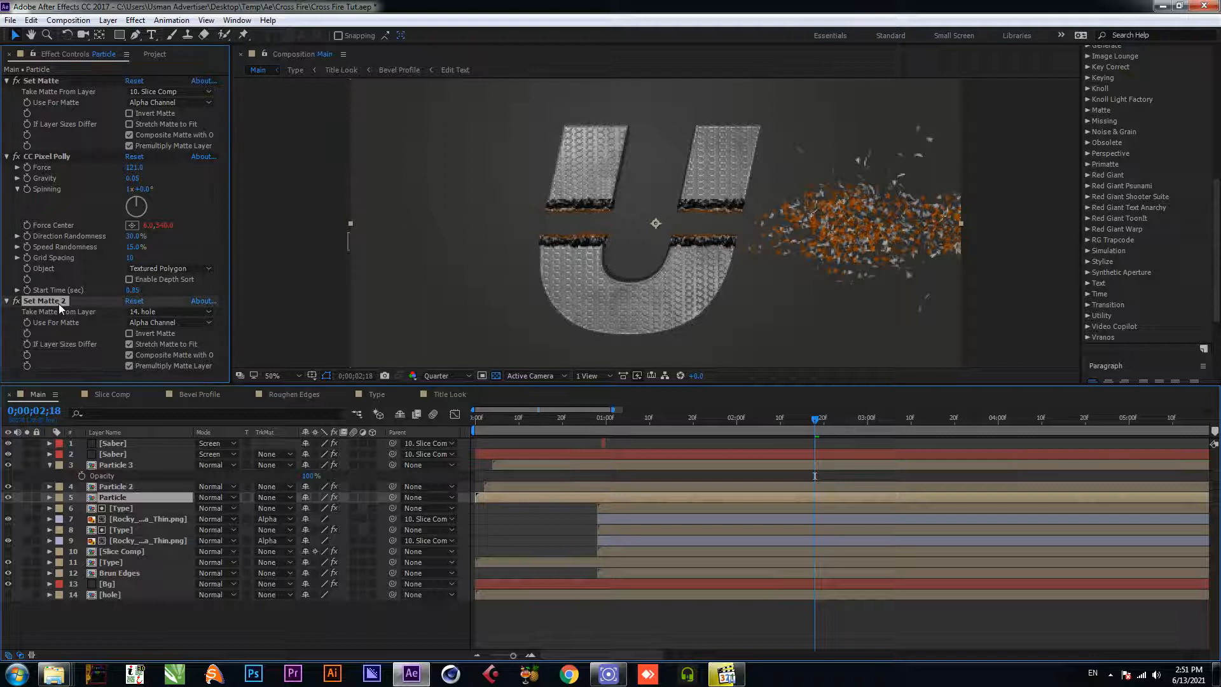
{"action": "left_click", "coordinate": [122, 487]}
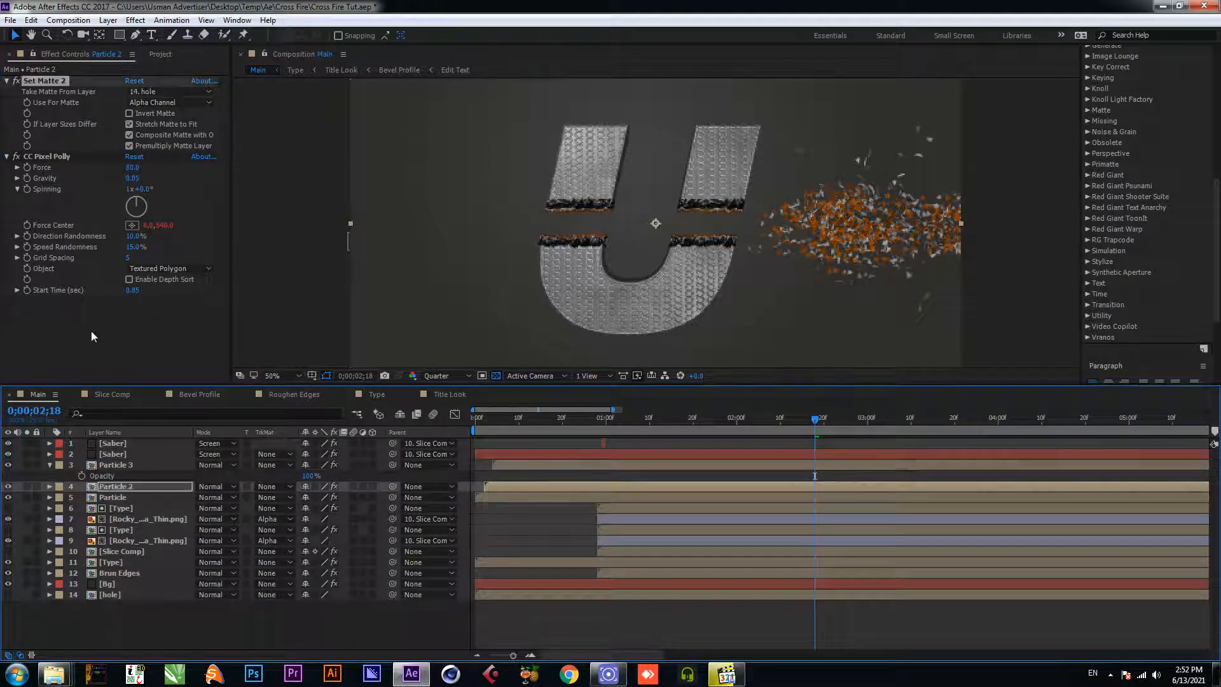
{"action": "key", "text": "Delete"}
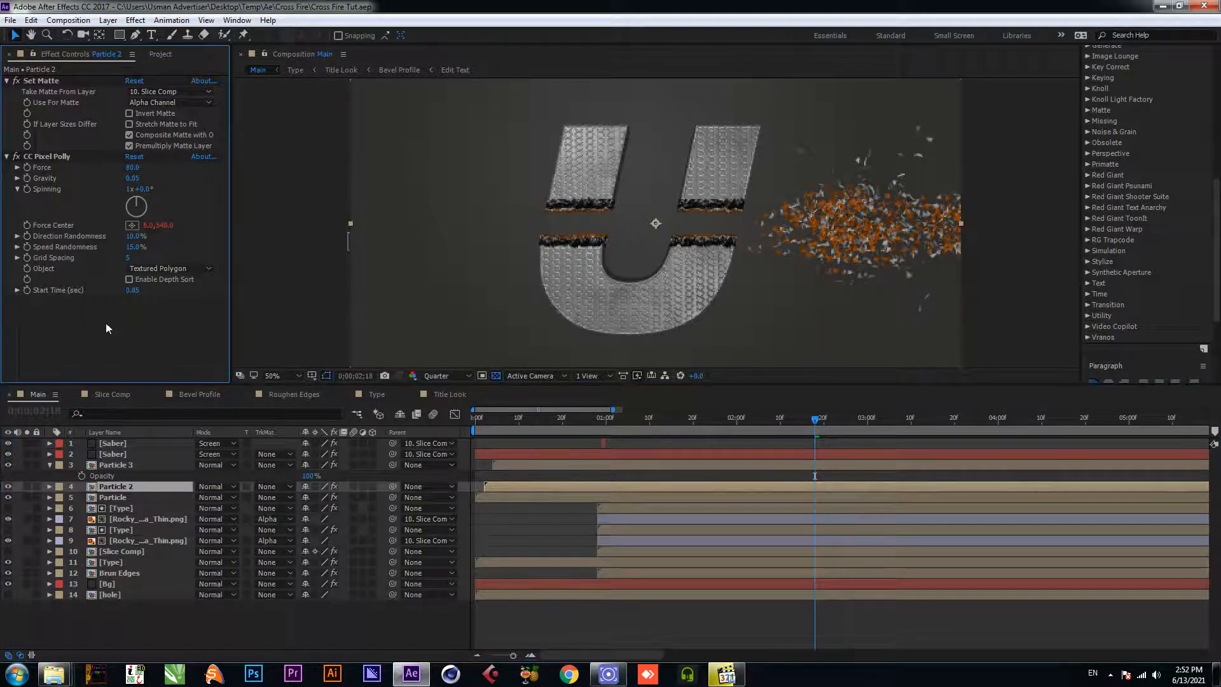
Step: Add a second Set Matte effect to the Particle 2 layer, taking its matte from the hole layer
{"action": "left_click", "coordinate": [135, 486]}
{"action": "key", "text": "ctrl+space"}
{"action": "type", "text": "set m"}
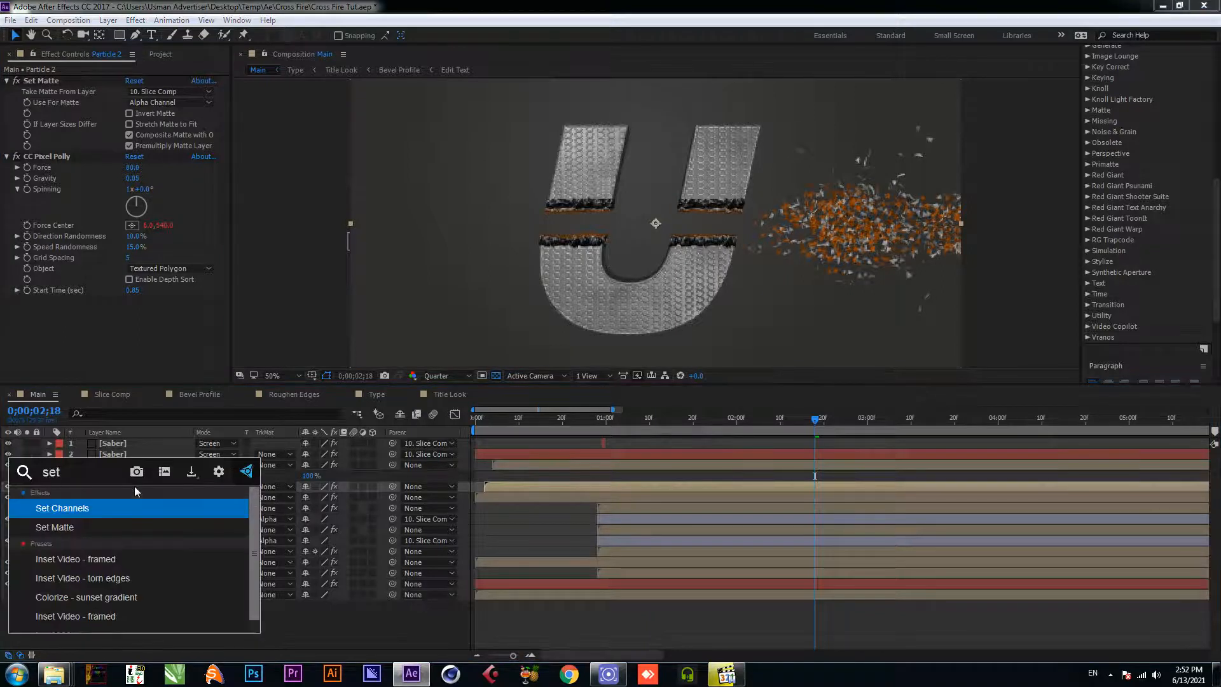
{"action": "key", "text": "Return"}
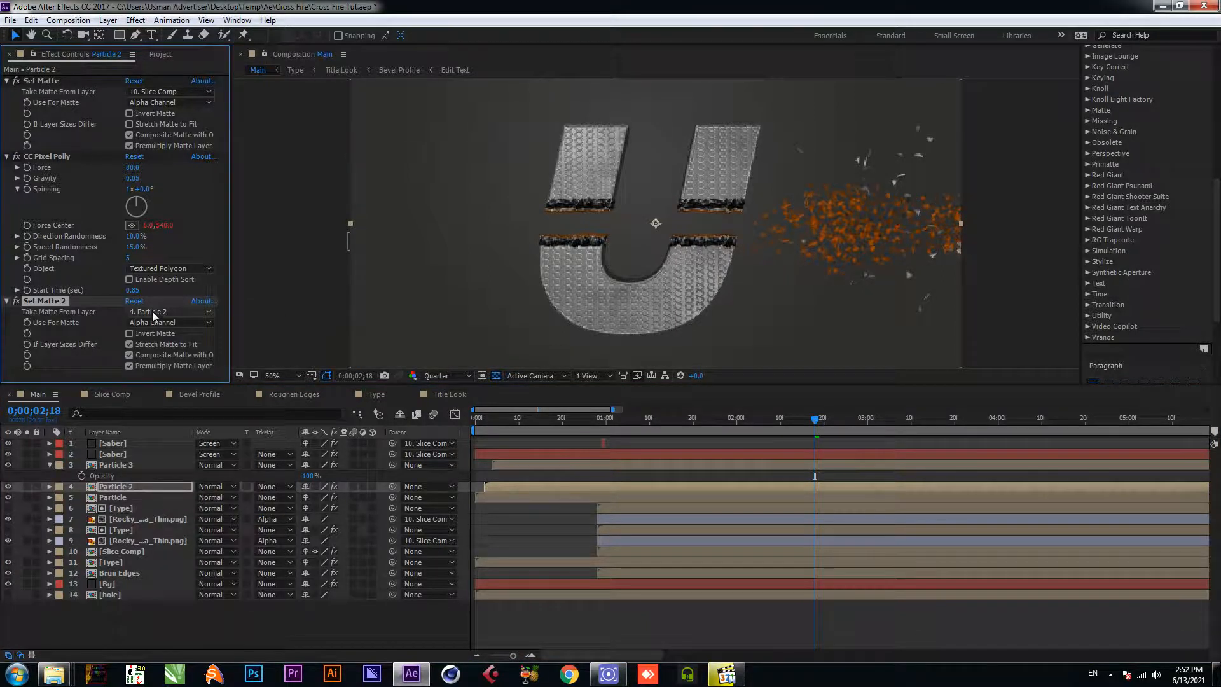
{"action": "left_click", "coordinate": [152, 311]}
{"action": "left_click", "coordinate": [164, 526]}
Step: Add a second Set Matte effect to the Particle 3 layer, taking its matte from the hole layer
{"action": "left_click", "coordinate": [114, 466]}
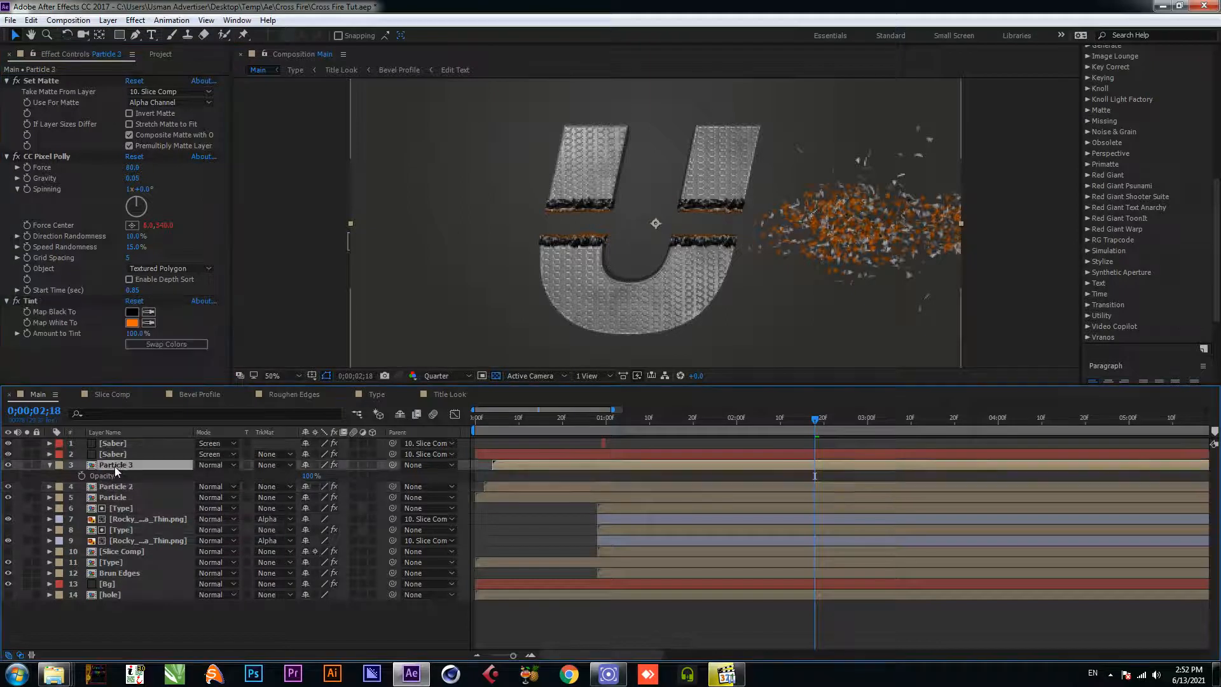
{"action": "key", "text": "ctrl+space"}
{"action": "type", "text": "set"}
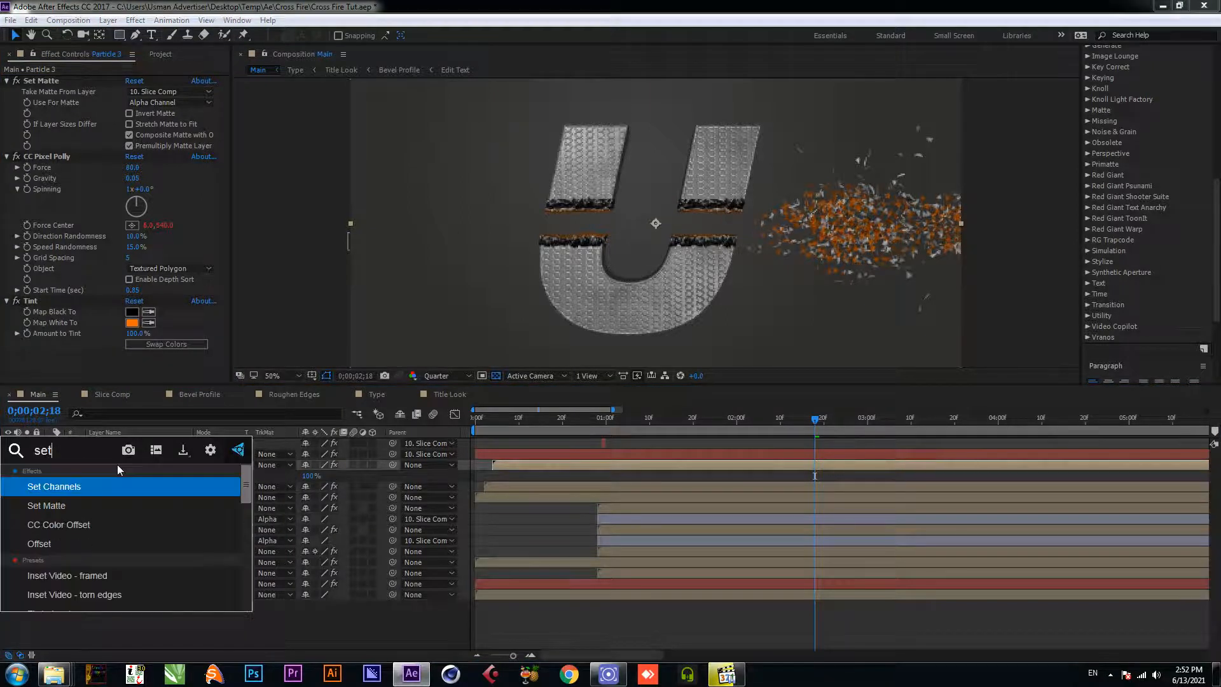
{"action": "left_click", "coordinate": [101, 505]}
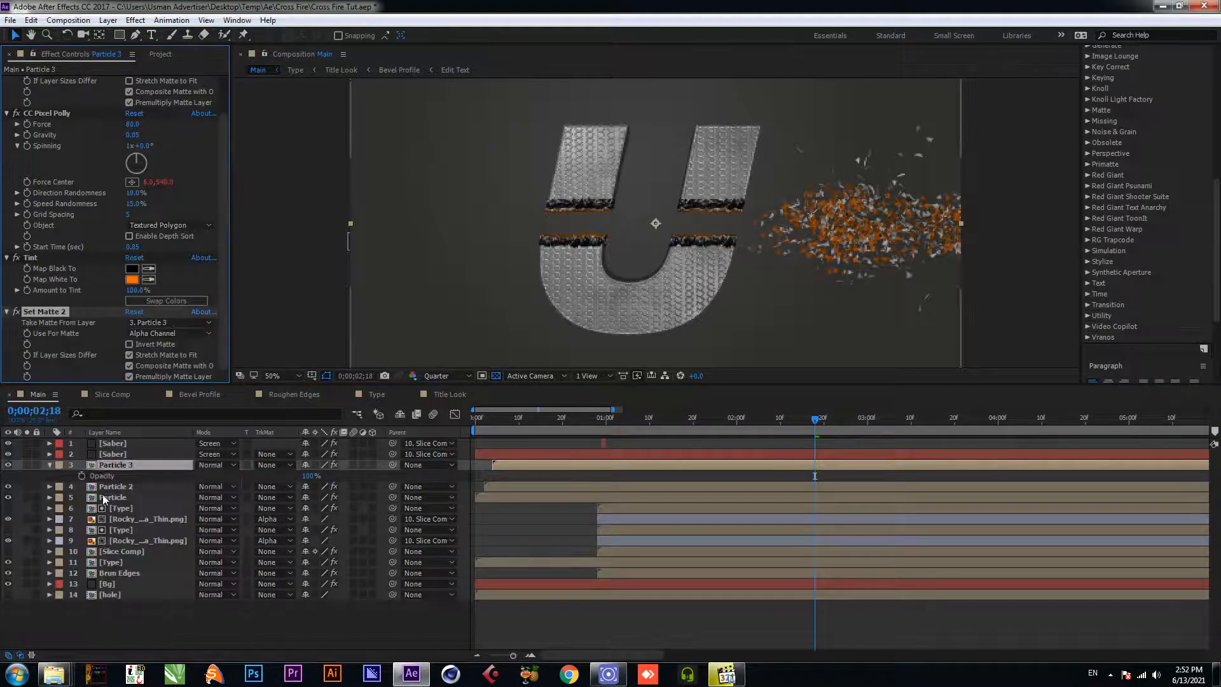
{"action": "left_click", "coordinate": [178, 322]}
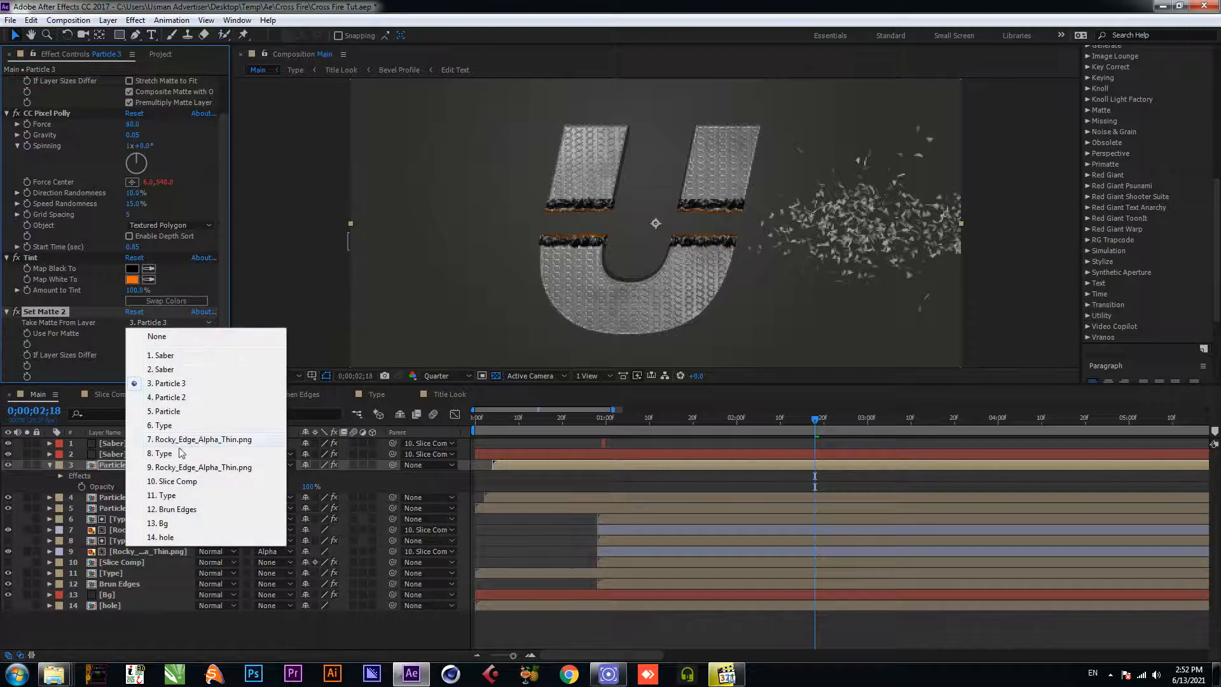
{"action": "left_click", "coordinate": [164, 537]}
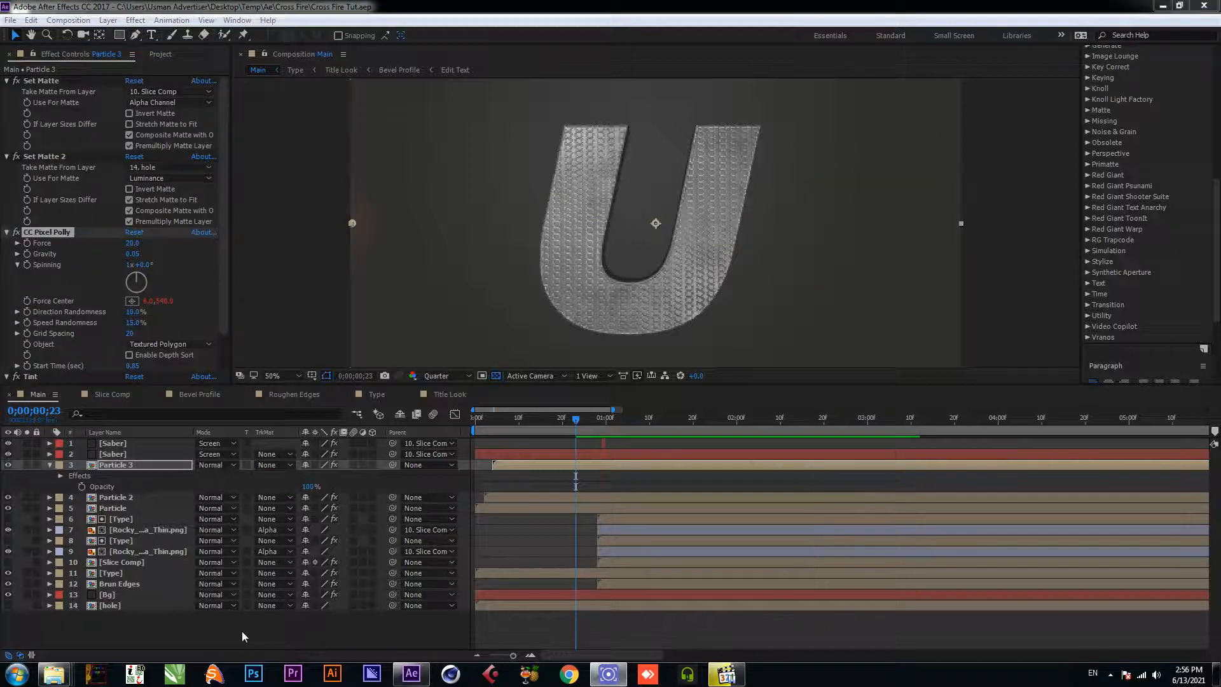
Step: Add the expression twoworld(value) to the Point property of the Slice Comp layer's Point Control effect
{"action": "left_click", "coordinate": [249, 625]}
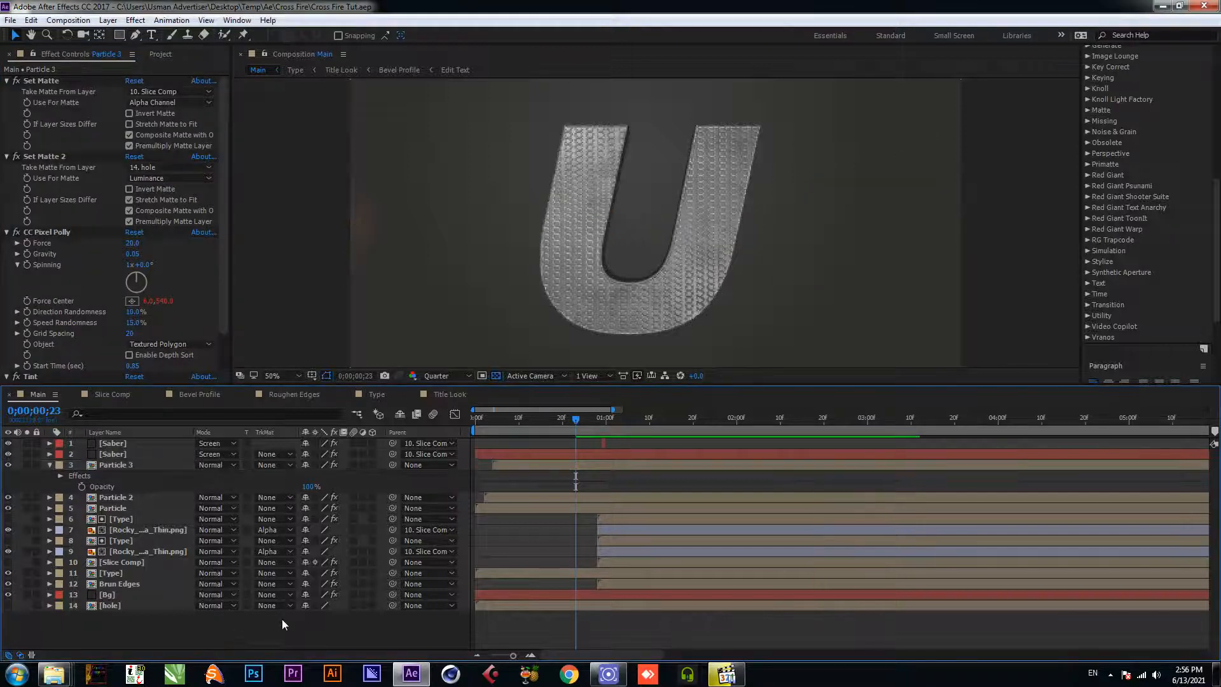
{"action": "left_click", "coordinate": [132, 562]}
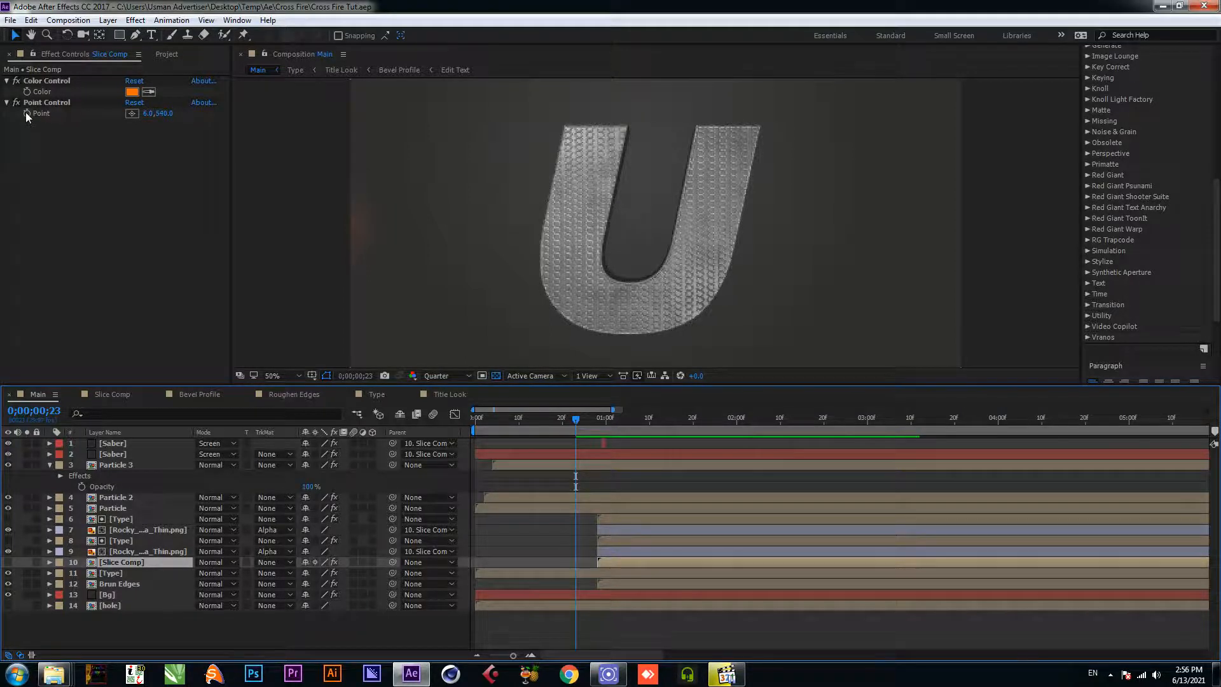
{"action": "left_click", "coordinate": [27, 113], "text": "alt"}
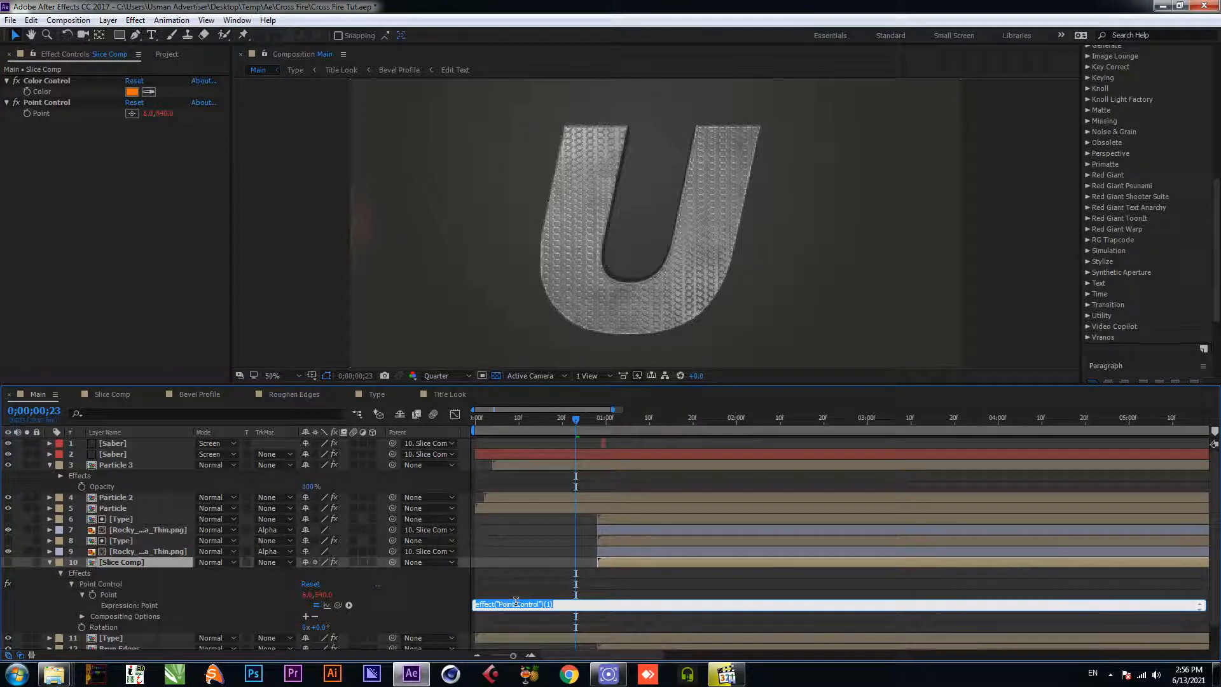
{"action": "type", "text": "t"}
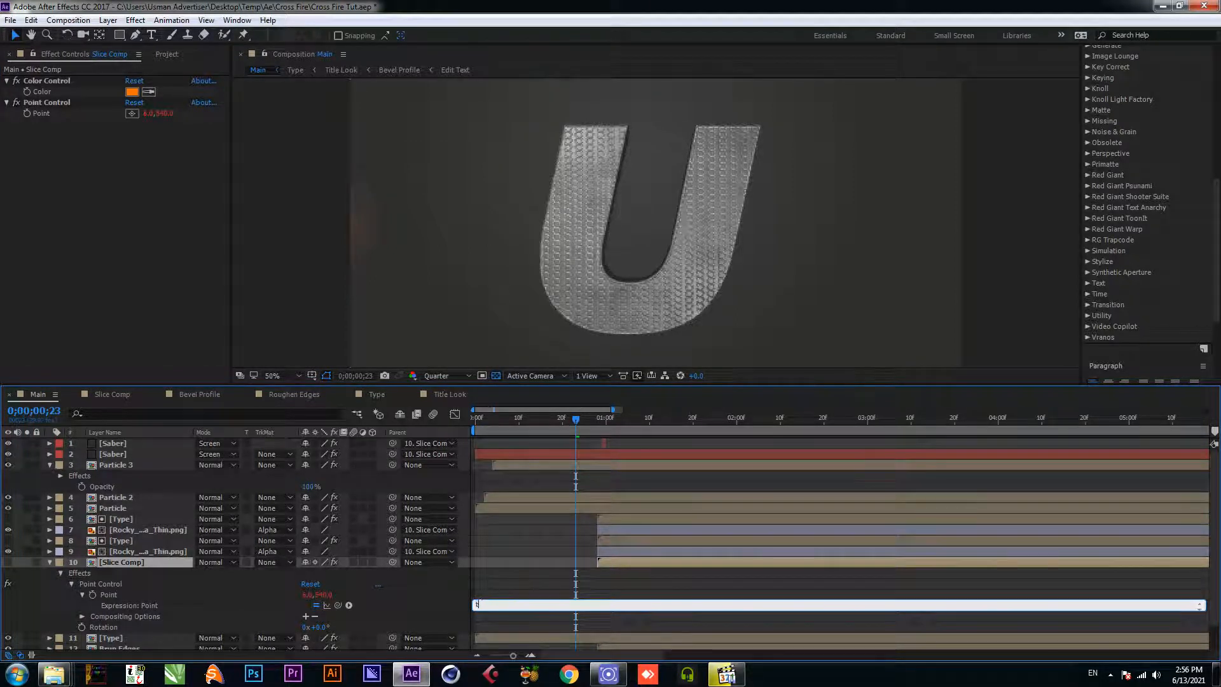
{"action": "type", "text": "woworld(value)"}
{"action": "key", "text": "Return"}
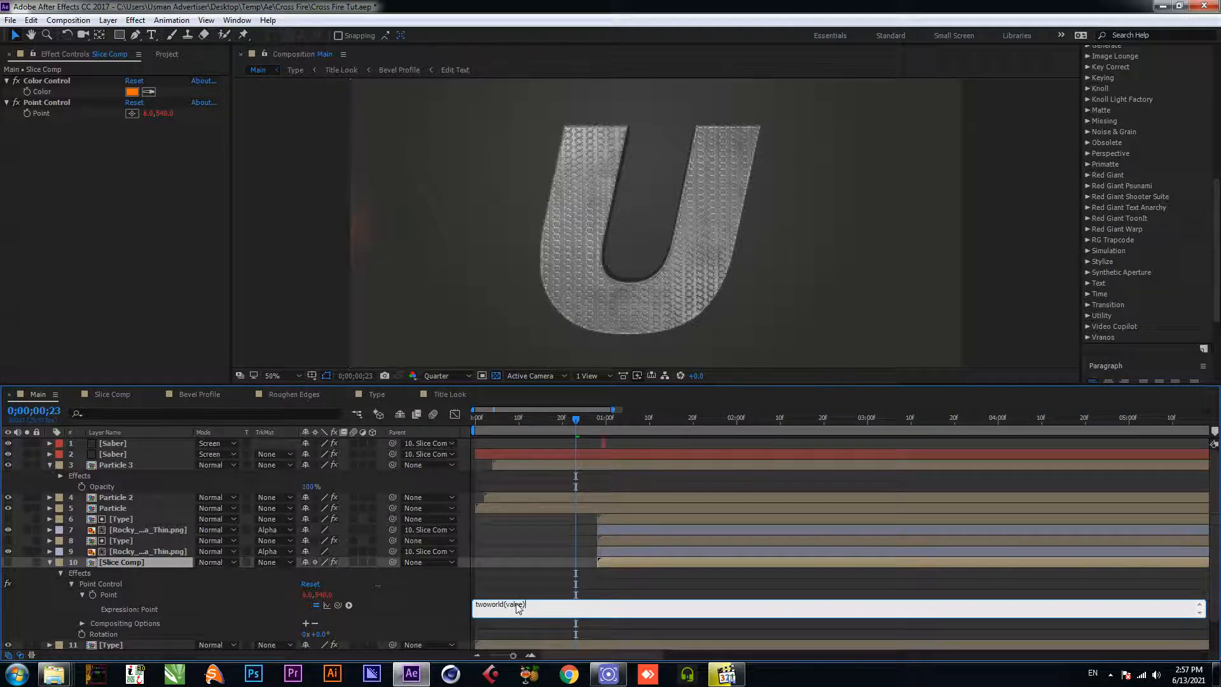
{"action": "key", "text": "KP_Enter"}
Step: Try changing the Slice Comp layer's Point expression to toworld(value) and preview the animation from the first frame
{"action": "left_click", "coordinate": [511, 604]}
{"action": "left_click", "coordinate": [482, 604]}
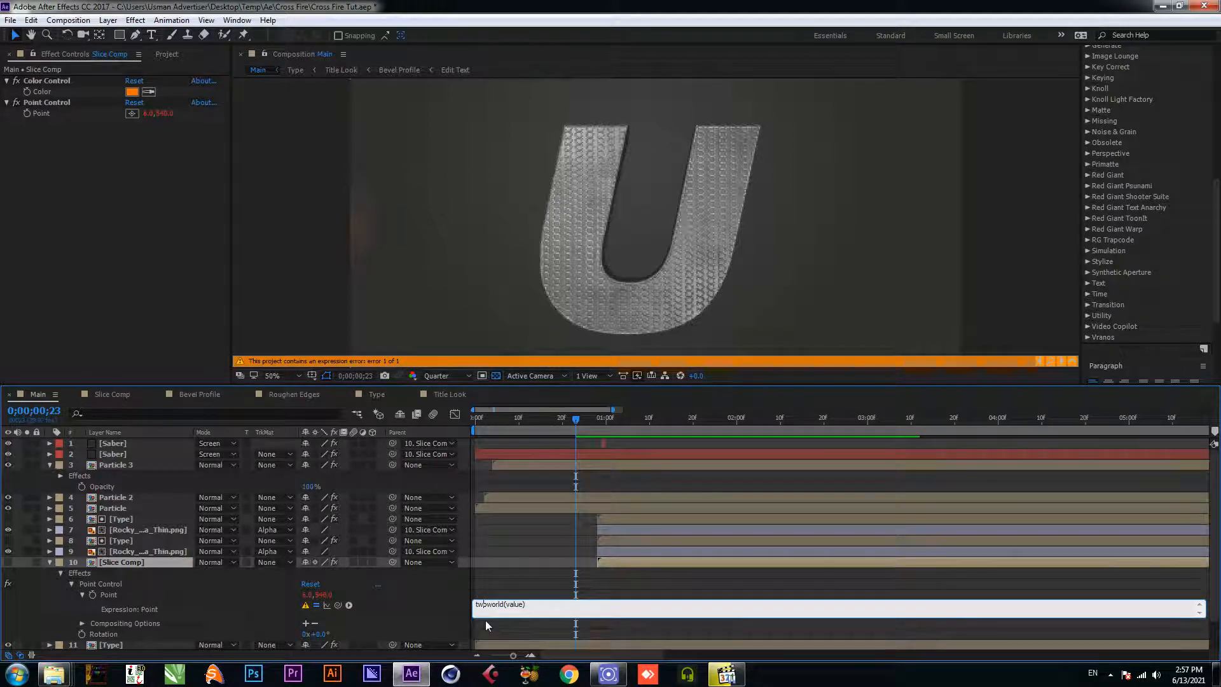
{"action": "type", "text": "o"}
{"action": "key", "text": "KP_Enter"}
{"action": "left_click_drag", "start_coordinate": [575, 420], "coordinate": [465, 449]}
{"action": "key", "text": "space"}
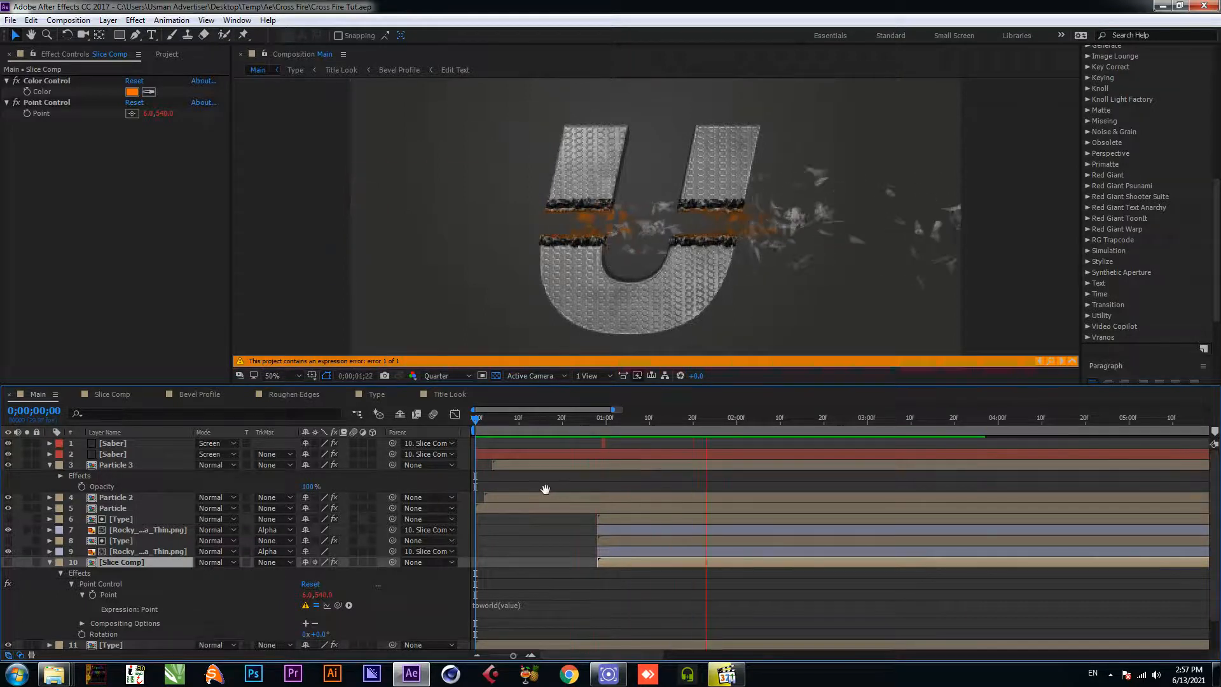
{"action": "key", "text": "space"}
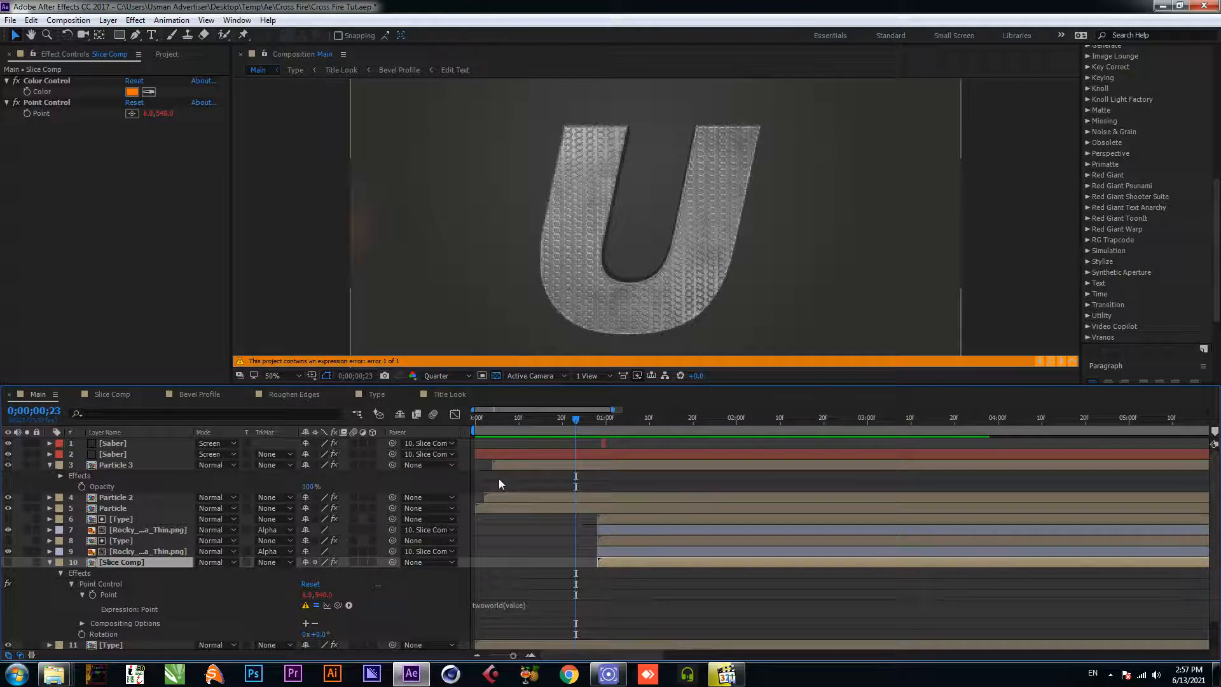
Step: Undo the expression on the Slice Comp layer's Point property and save the project
{"action": "key", "text": "ctrl+z"}
{"action": "key", "text": "ctrl+s"}
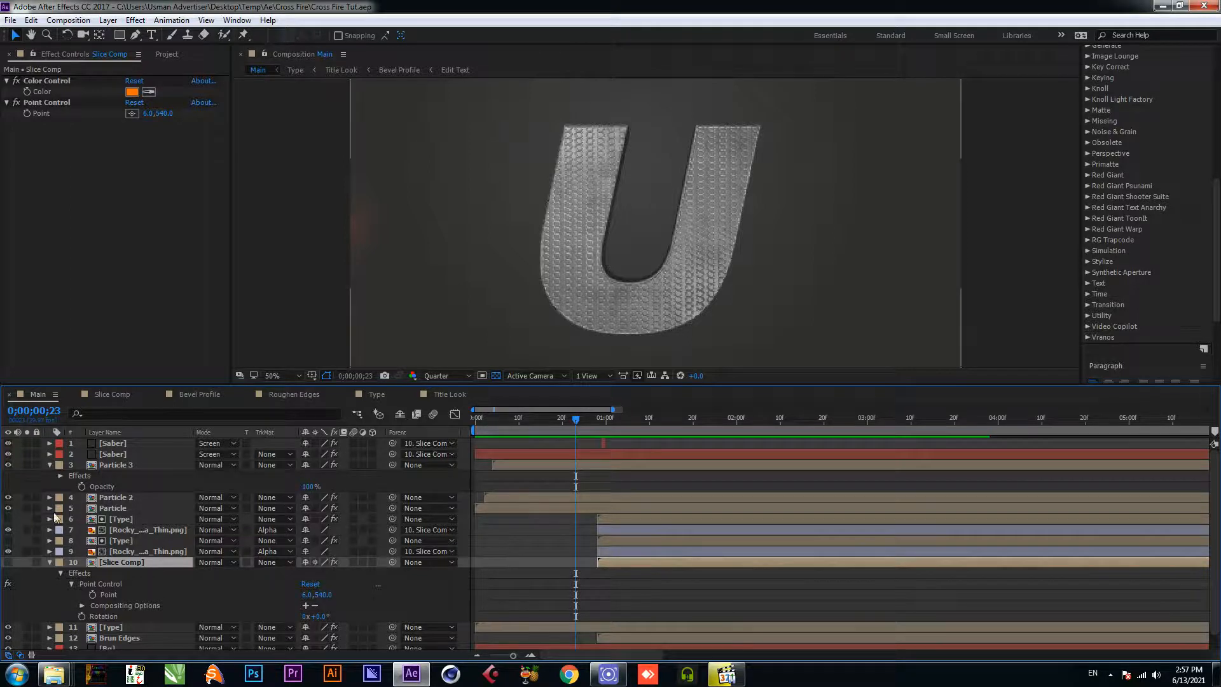
{"action": "left_click", "coordinate": [50, 562]}
{"action": "left_click", "coordinate": [146, 633]}
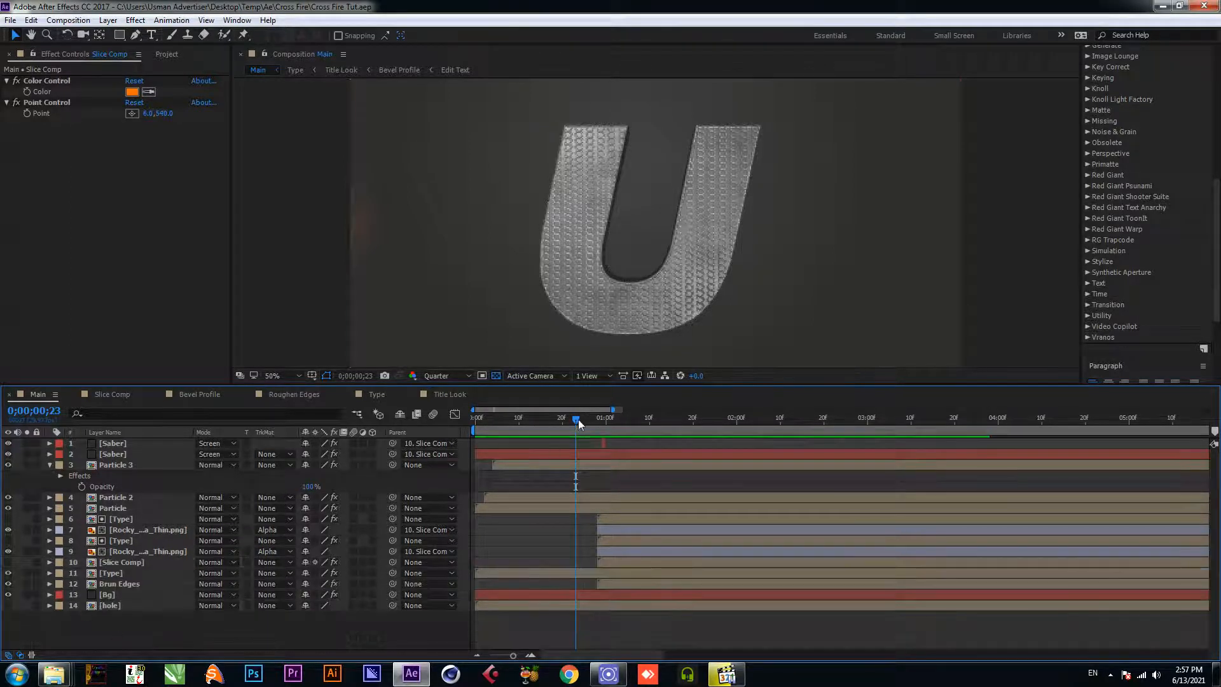
Step: Play back the Main composition to check how the slice and its particles animate
{"action": "mouse_move", "coordinate": [578, 420]}
{"action": "left_mouse_down"}
{"action": "mouse_move", "coordinate": [519, 425]}
{"action": "mouse_move", "coordinate": [715, 424]}
{"action": "mouse_move", "coordinate": [568, 429]}
{"action": "left_mouse_up"}
{"action": "key", "text": "space"}
{"action": "key", "text": "space"}
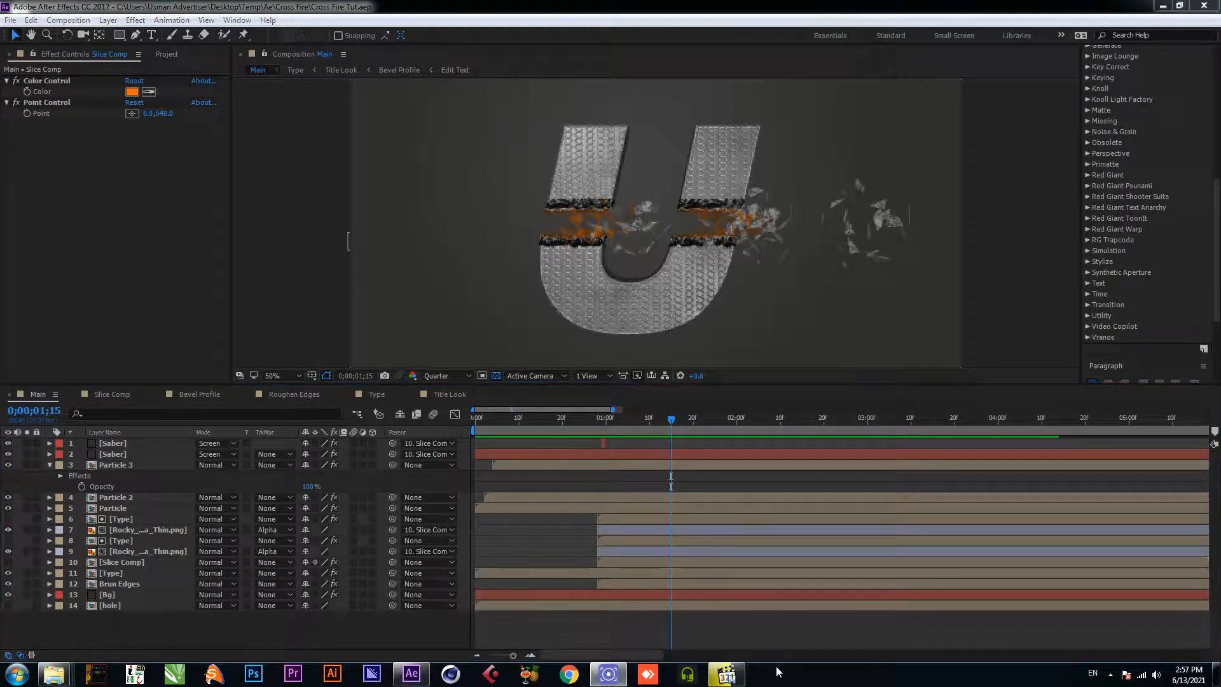
Step: Add the expression toWorld(value) to the Point property of the Slice Comp layer's Point Control effect
{"action": "key", "text": "u"}
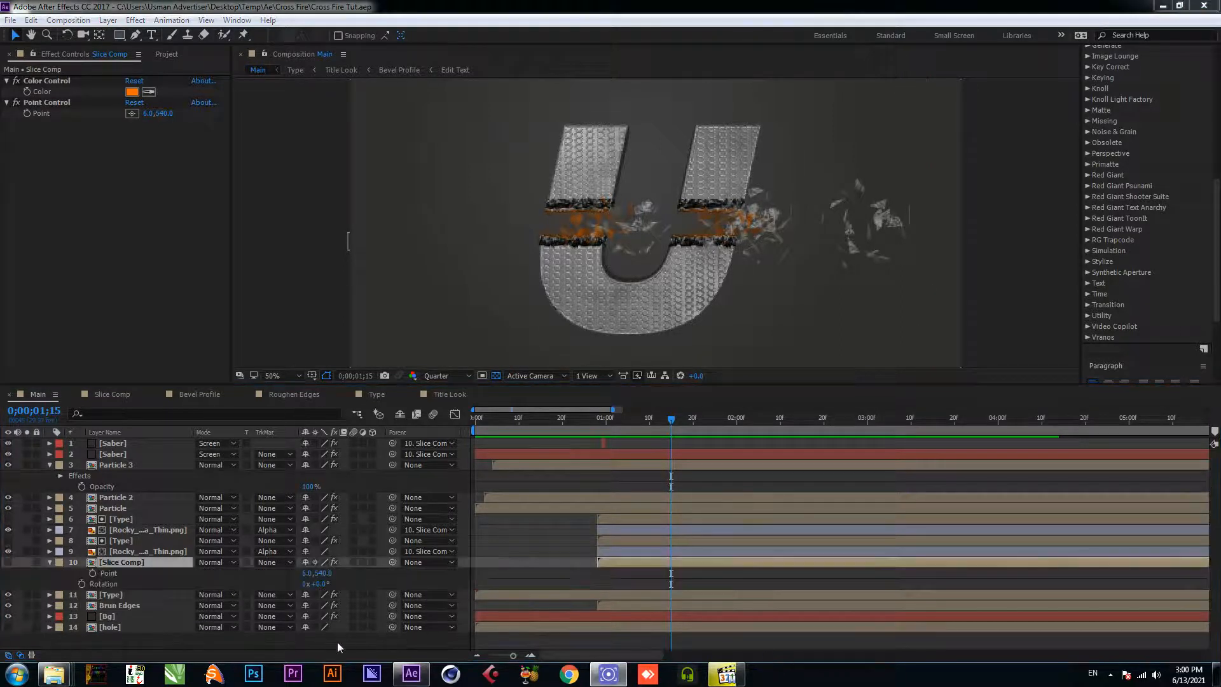
{"action": "left_click", "coordinate": [27, 113], "text": "alt"}
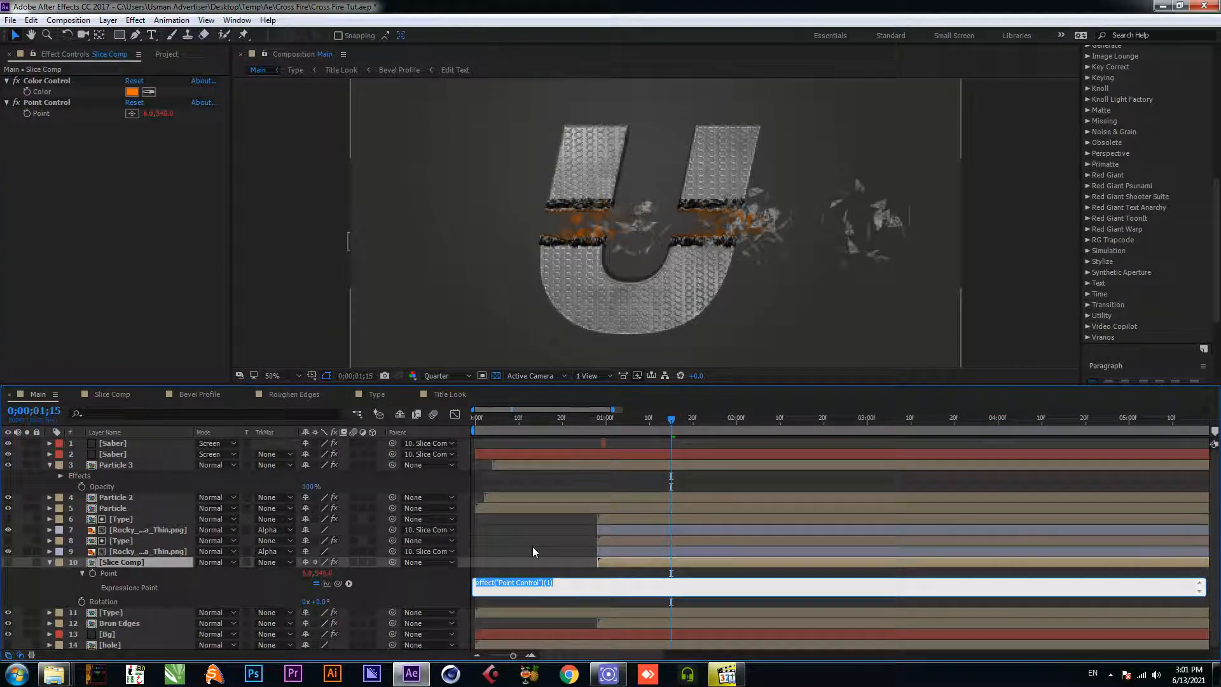
{"action": "type", "text": "toWorld(value)"}
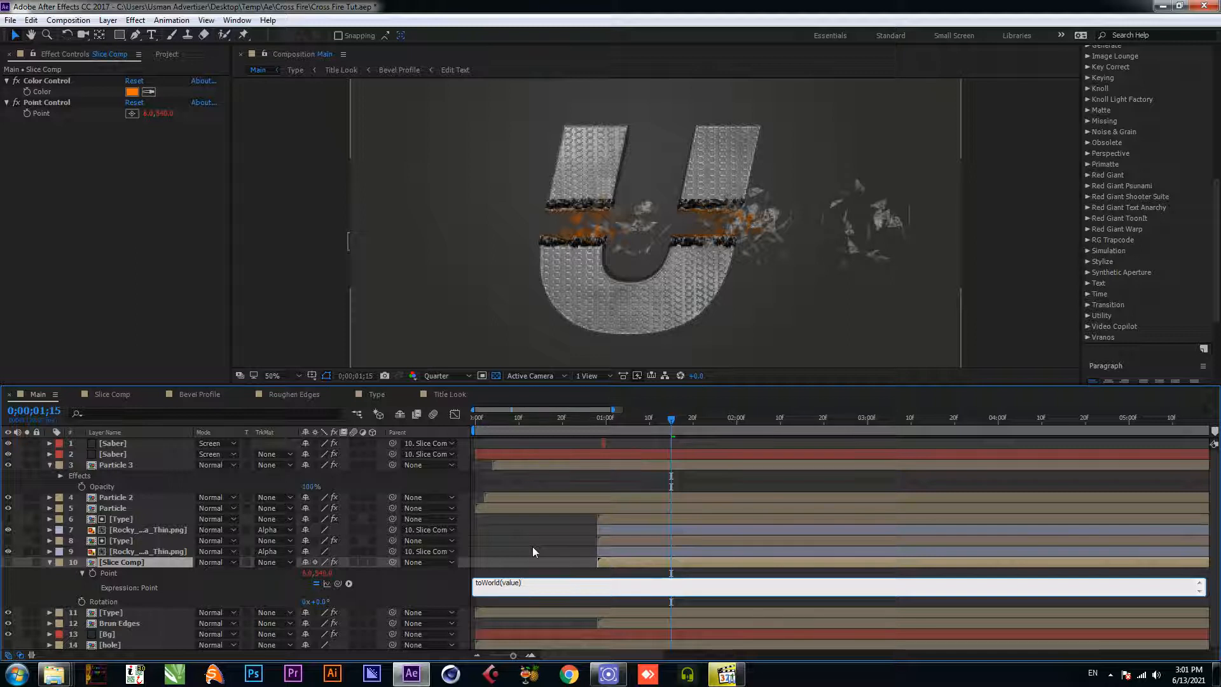
{"action": "key", "text": "KP_Enter"}
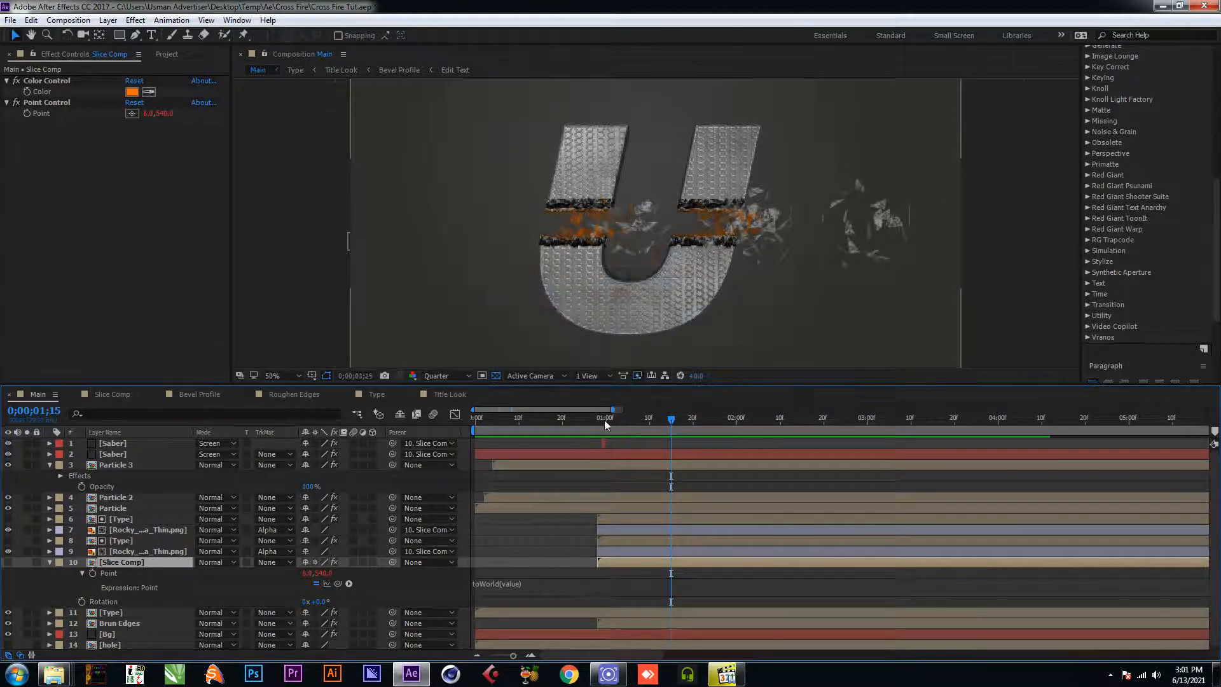
Step: Try rotating the Slice Comp layer to 2° at the first frame to test the point expression
{"action": "left_click_drag", "start_coordinate": [604, 419], "coordinate": [475, 441]}
{"action": "key", "text": "r"}
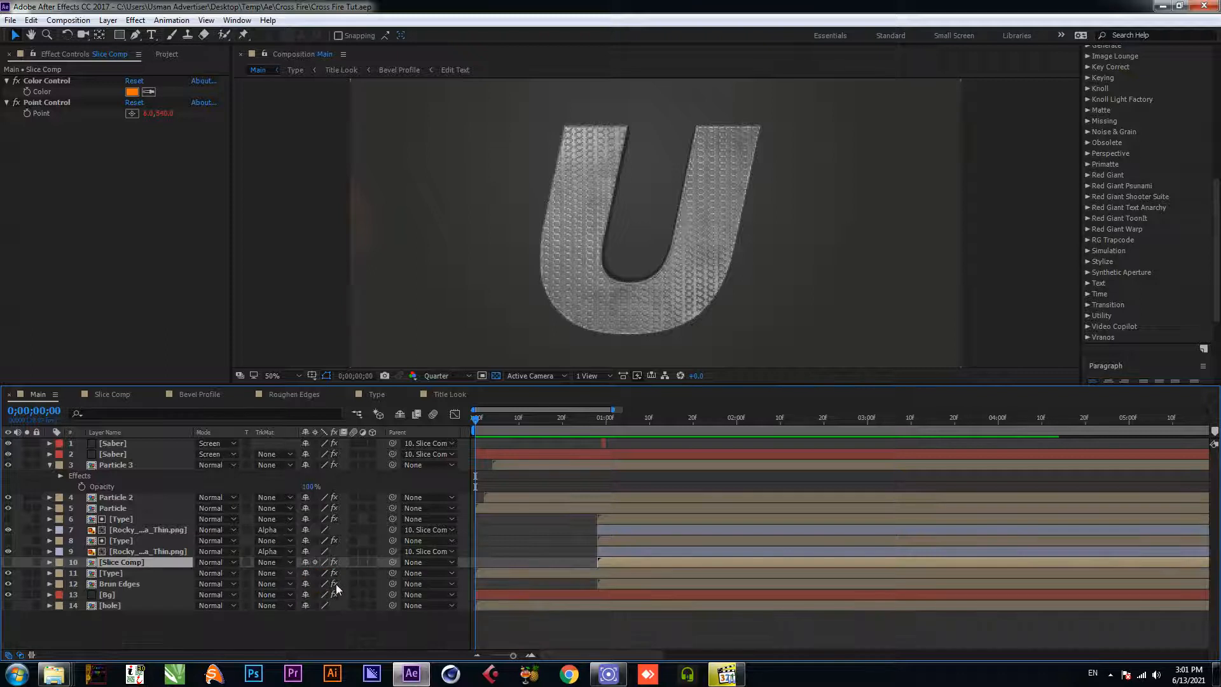
{"action": "left_click_drag", "start_coordinate": [321, 573], "coordinate": [323, 572]}
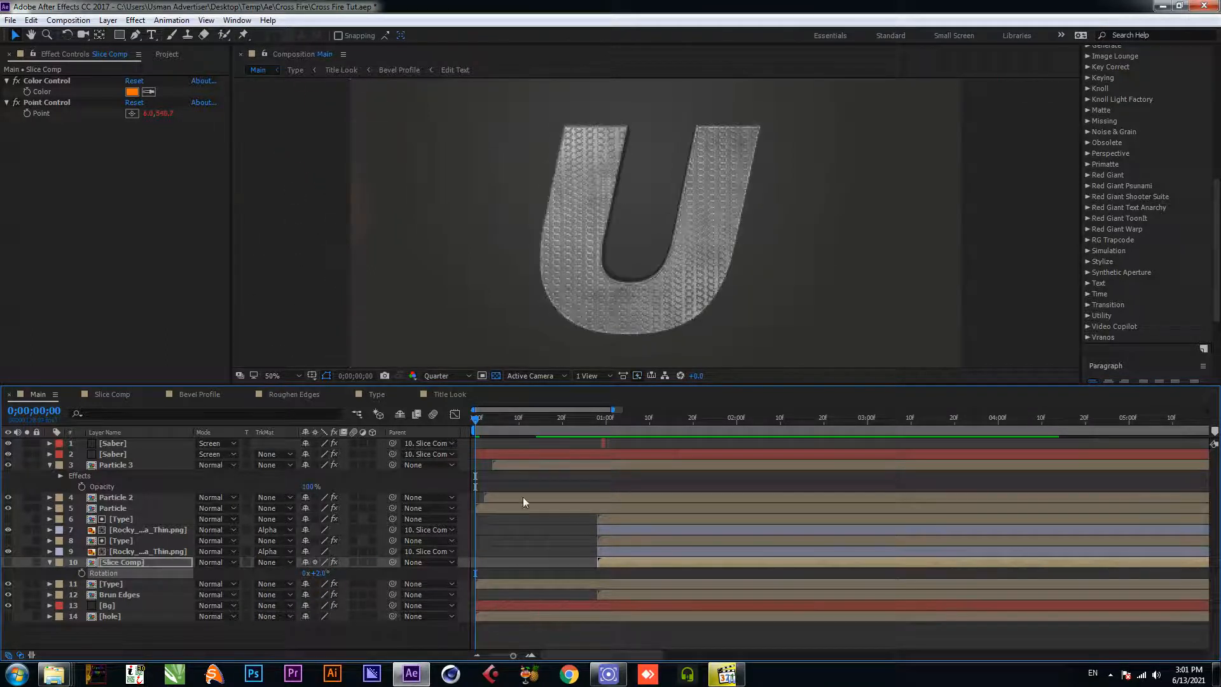
{"action": "left_click", "coordinate": [50, 562]}
Step: Examine the Particle 3 layer's effects, including the Map White To colour of its Tint effect
{"action": "left_click", "coordinate": [129, 466]}
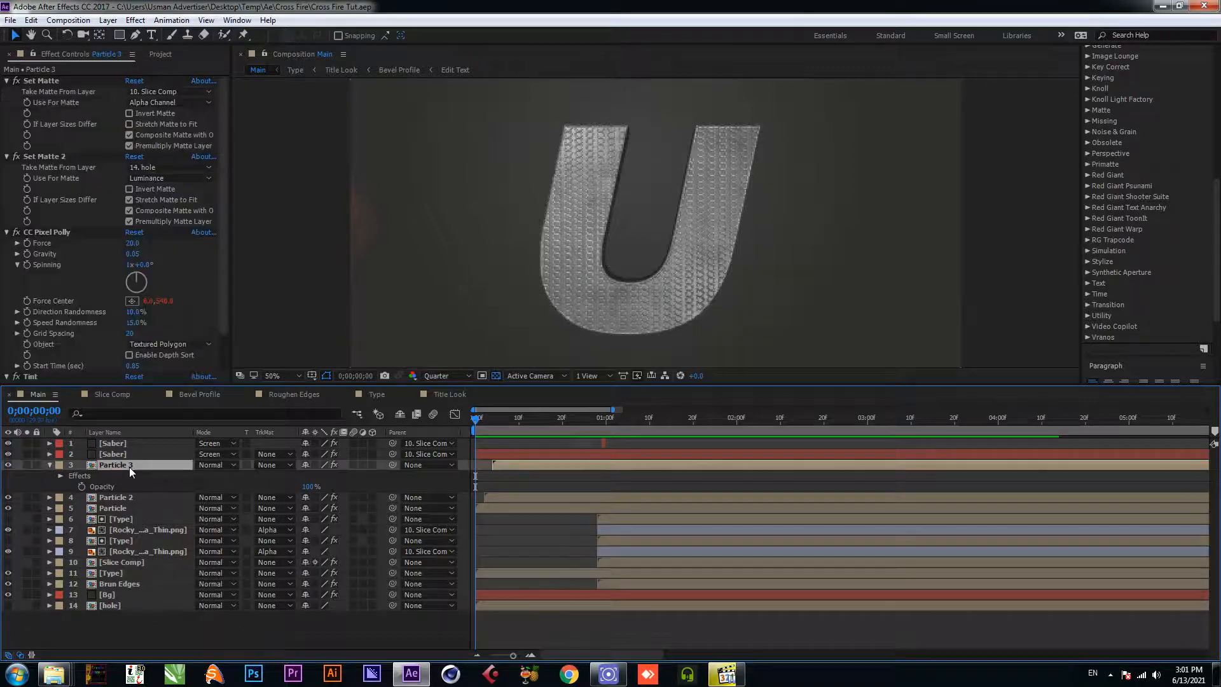
{"action": "scroll", "coordinate": [130, 341], "scroll_direction": "down", "scroll_amount": 2}
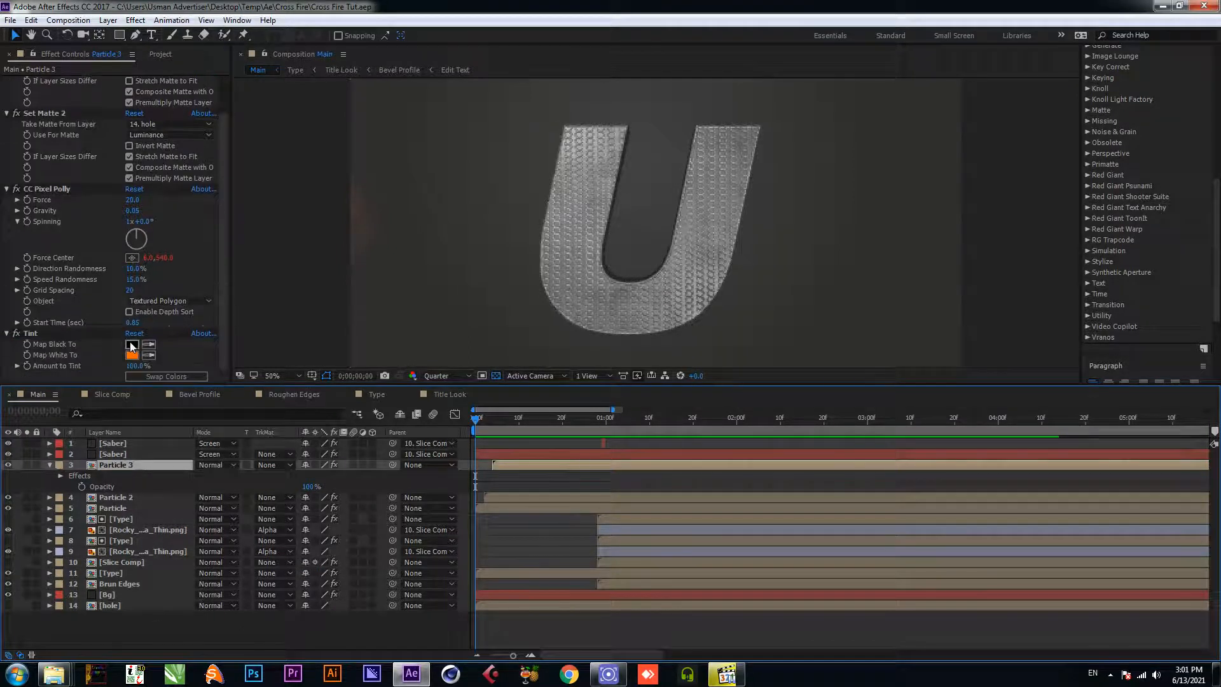
{"action": "left_click", "coordinate": [126, 563]}
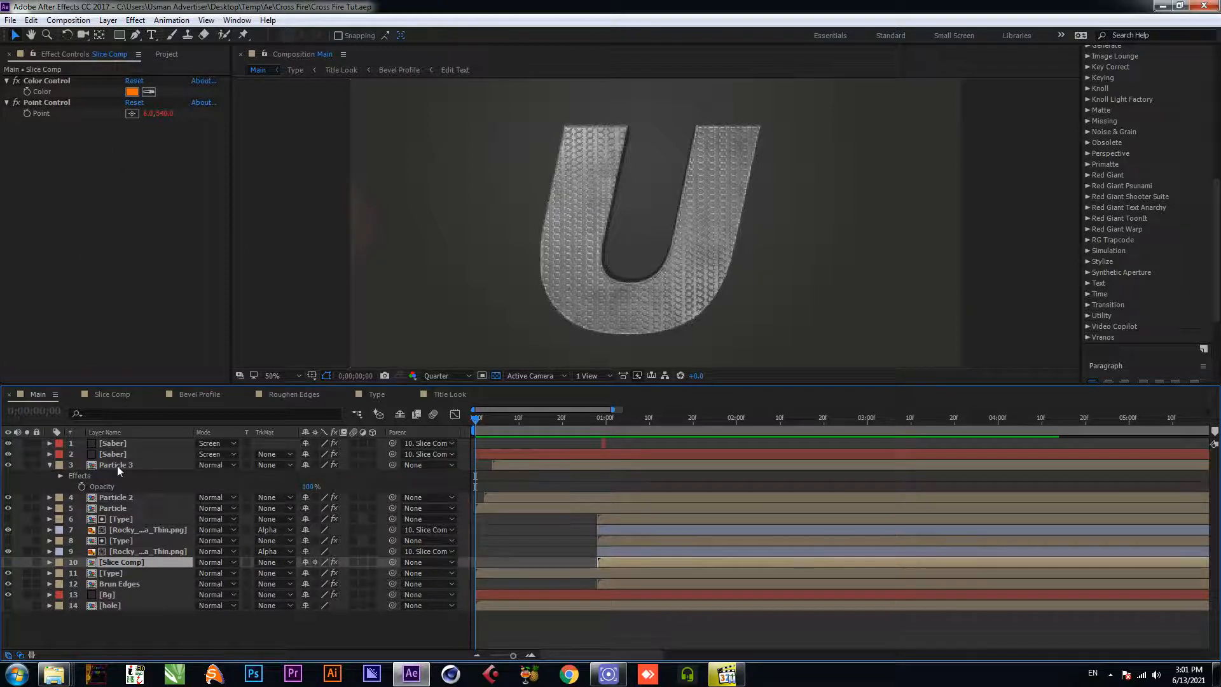
{"action": "left_click", "coordinate": [61, 476]}
{"action": "left_click", "coordinate": [71, 519]}
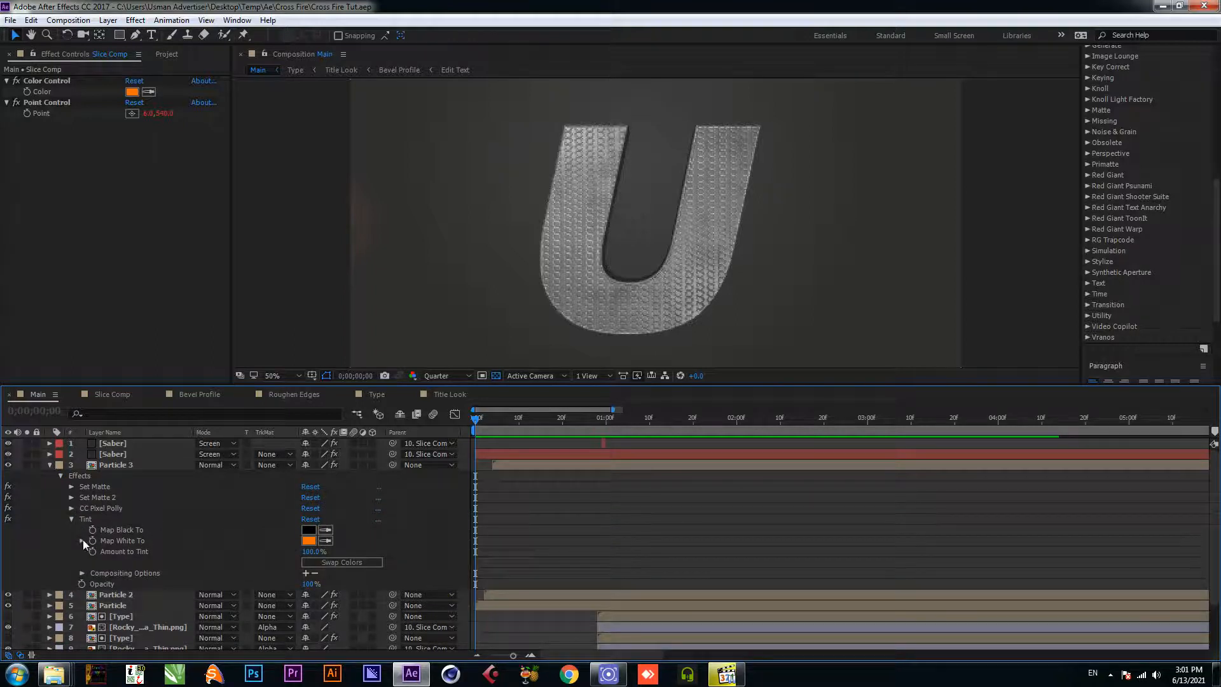
{"action": "left_click", "coordinate": [82, 541]}
{"action": "left_click", "coordinate": [83, 540]}
{"action": "left_click", "coordinate": [61, 476]}
{"action": "left_click", "coordinate": [50, 464]}
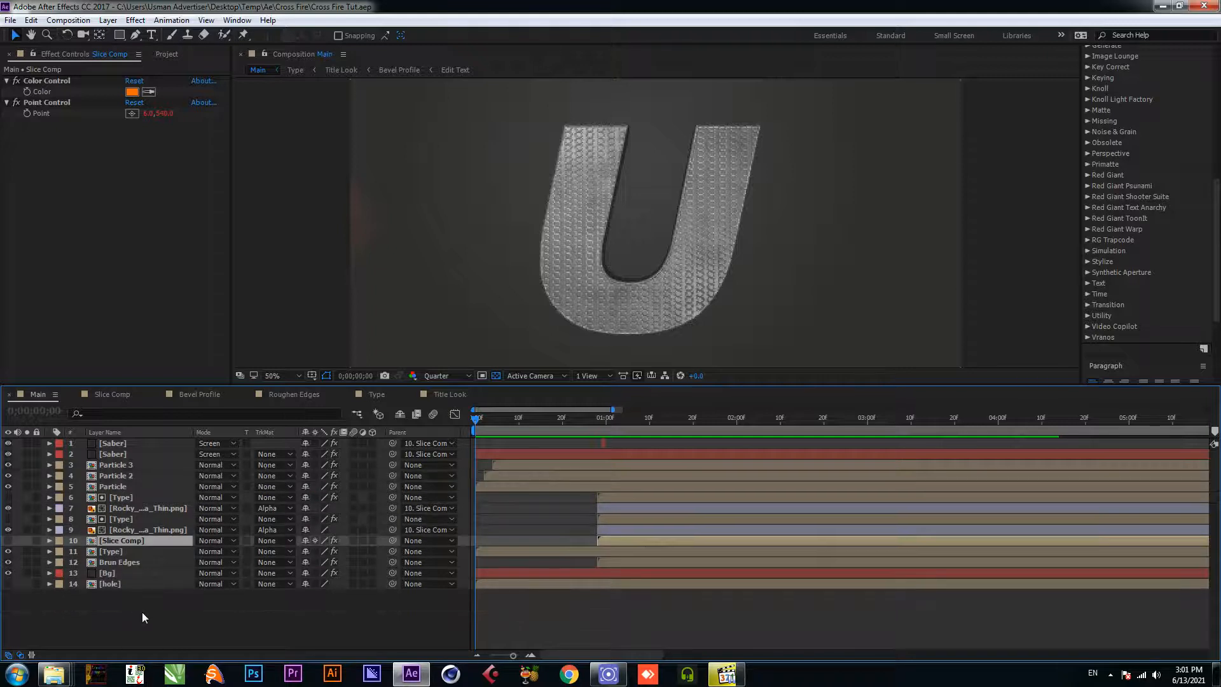
Step: Duplicate the Particle 3 layer, name the copy Sparks and save the project
{"action": "left_click", "coordinate": [125, 464]}
{"action": "key", "text": "ctrl+d"}
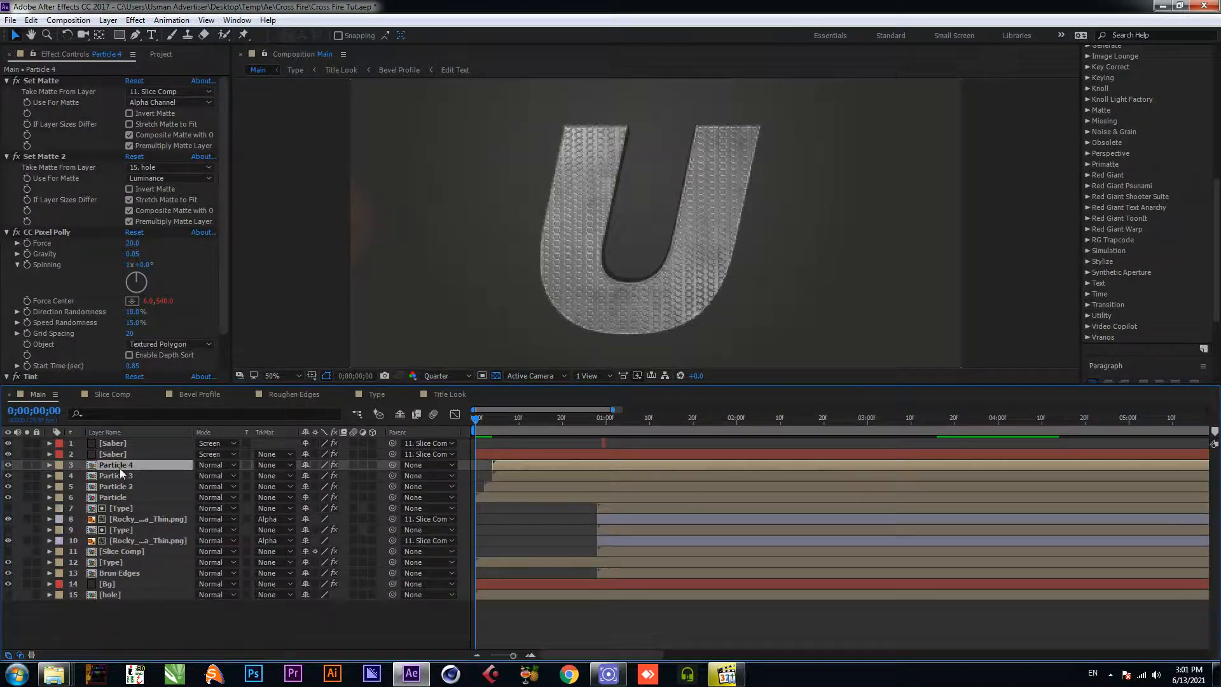
{"action": "right_click", "coordinate": [119, 468]}
{"action": "left_click", "coordinate": [172, 658]}
{"action": "type", "text": "Sparks"}
{"action": "key", "text": "Return"}
{"action": "key", "text": "ctrl+s"}
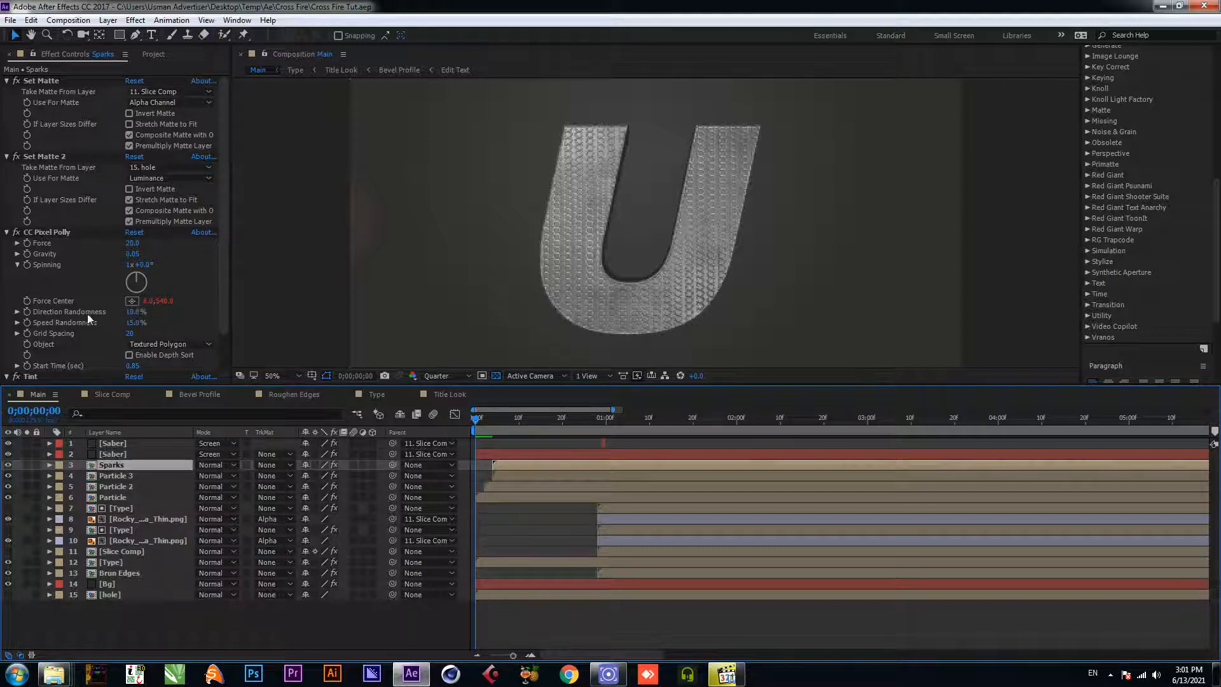
Step: Set the Sparks layer's CC Pixel Polly Force to 100, Spinning to two revolutions and Grid Spacing to 5
{"action": "left_click", "coordinate": [132, 243]}
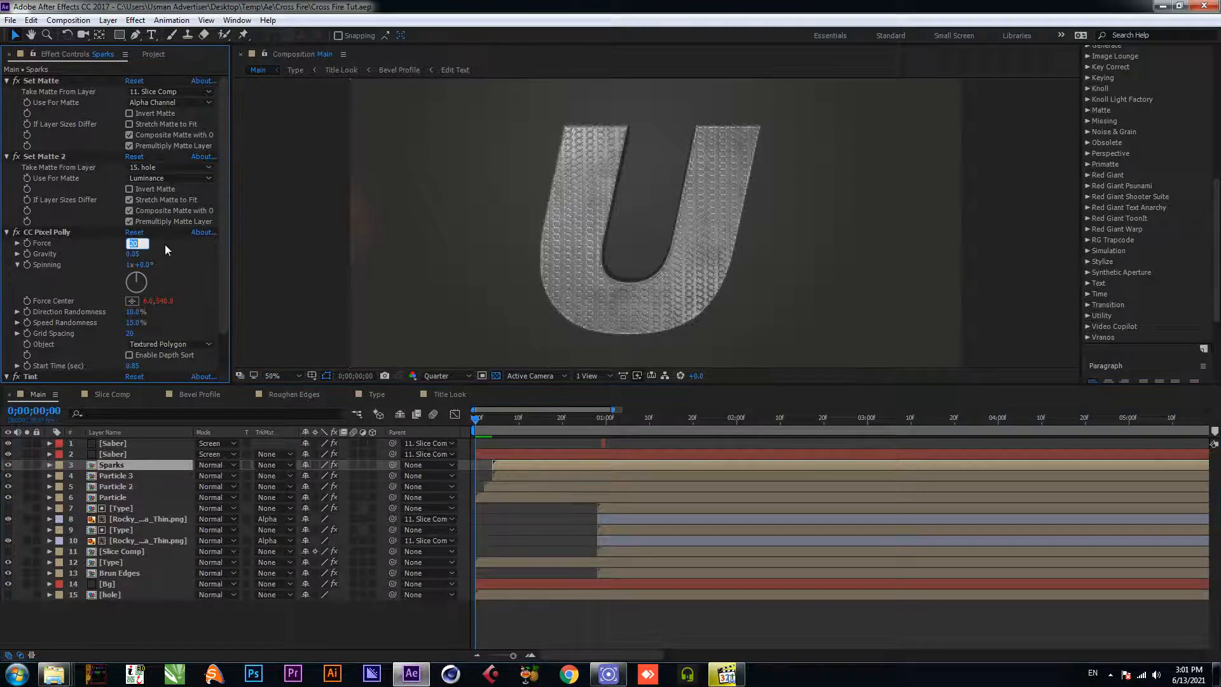
{"action": "type", "text": "100"}
{"action": "key", "text": "Return"}
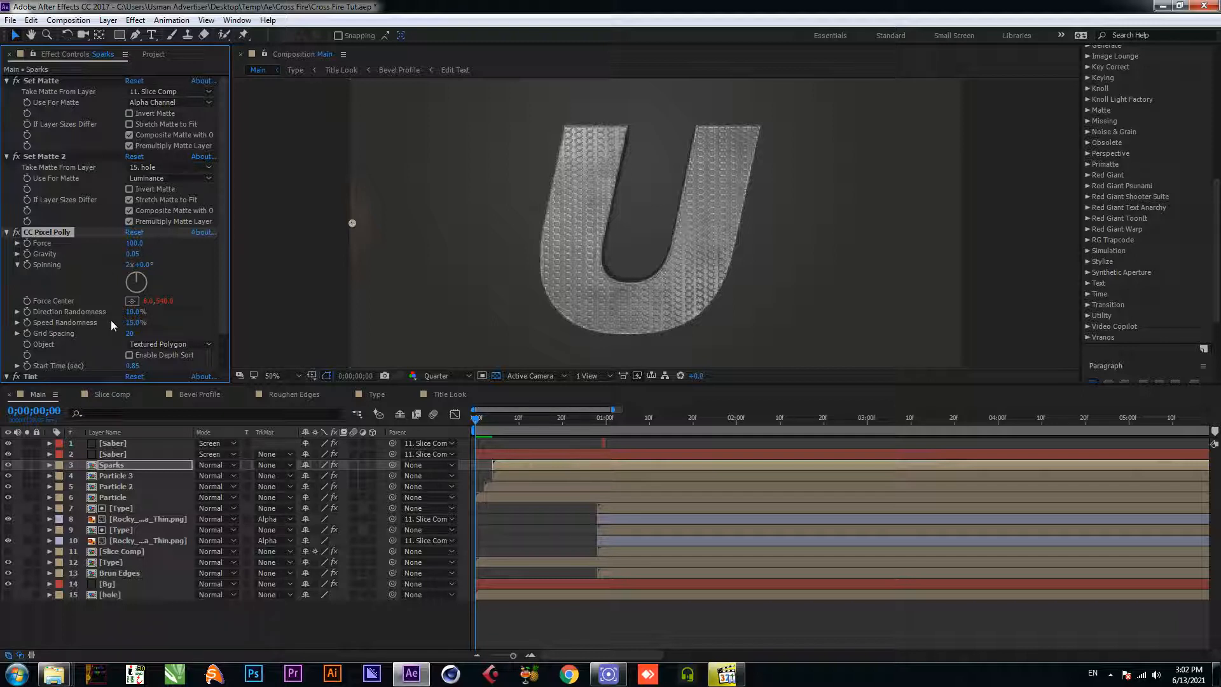
{"action": "left_click", "coordinate": [132, 334]}
{"action": "type", "text": "5"}
Step: Go to 0;00;01;06 and solo the Sparks layer
{"action": "left_click", "coordinate": [28, 465]}
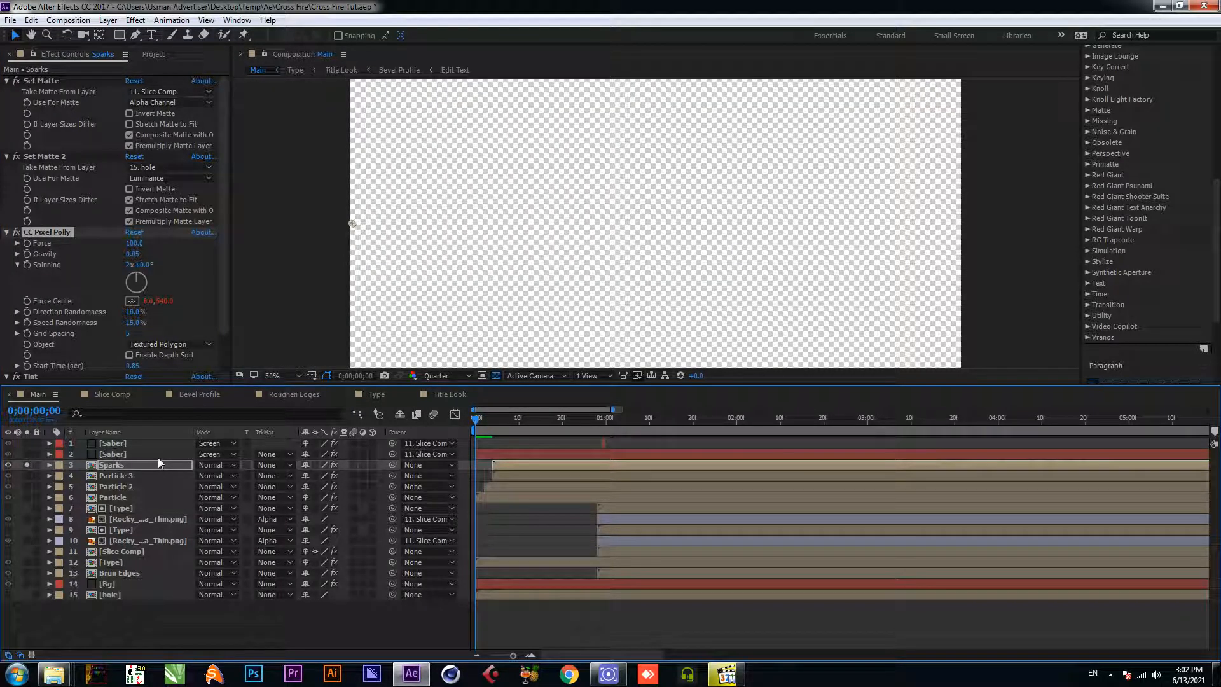
{"action": "left_click", "coordinate": [27, 464]}
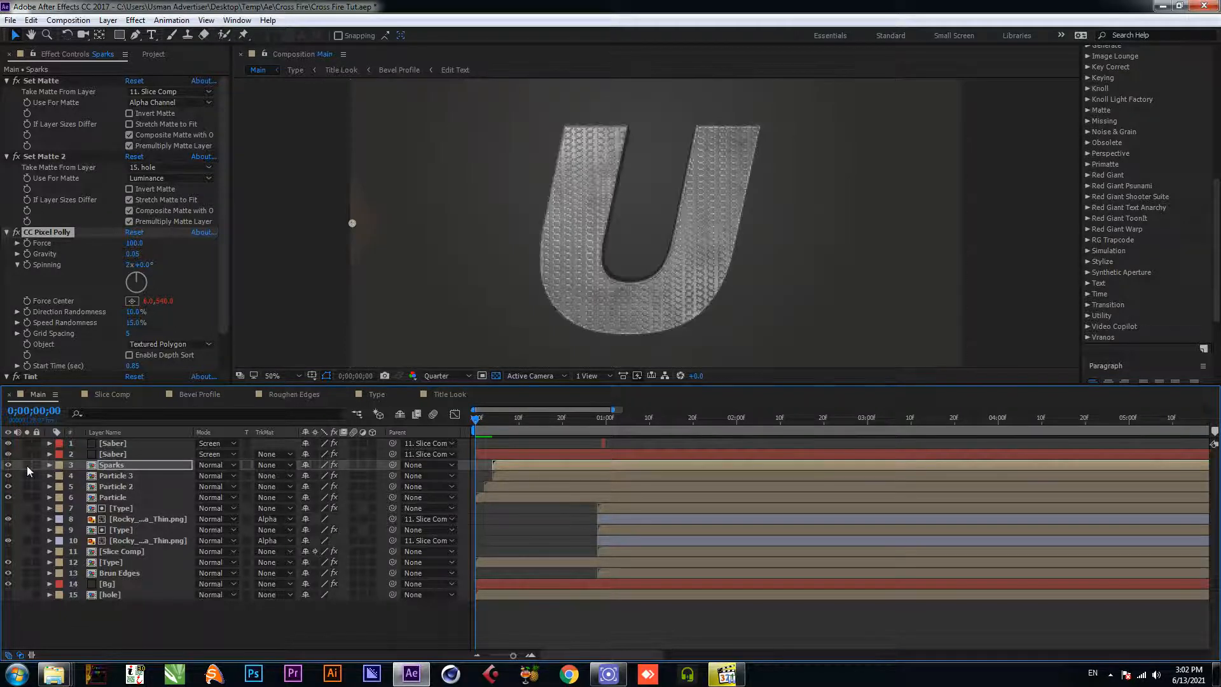
{"action": "left_click", "coordinate": [632, 418]}
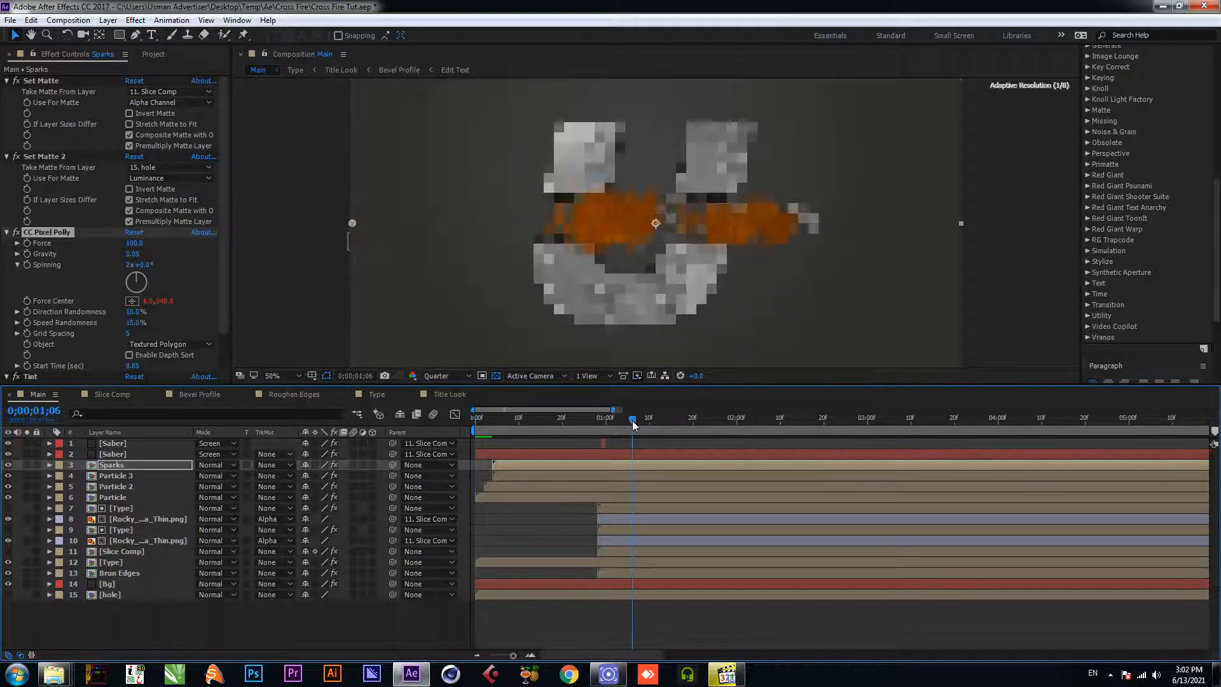
{"action": "left_click", "coordinate": [27, 465]}
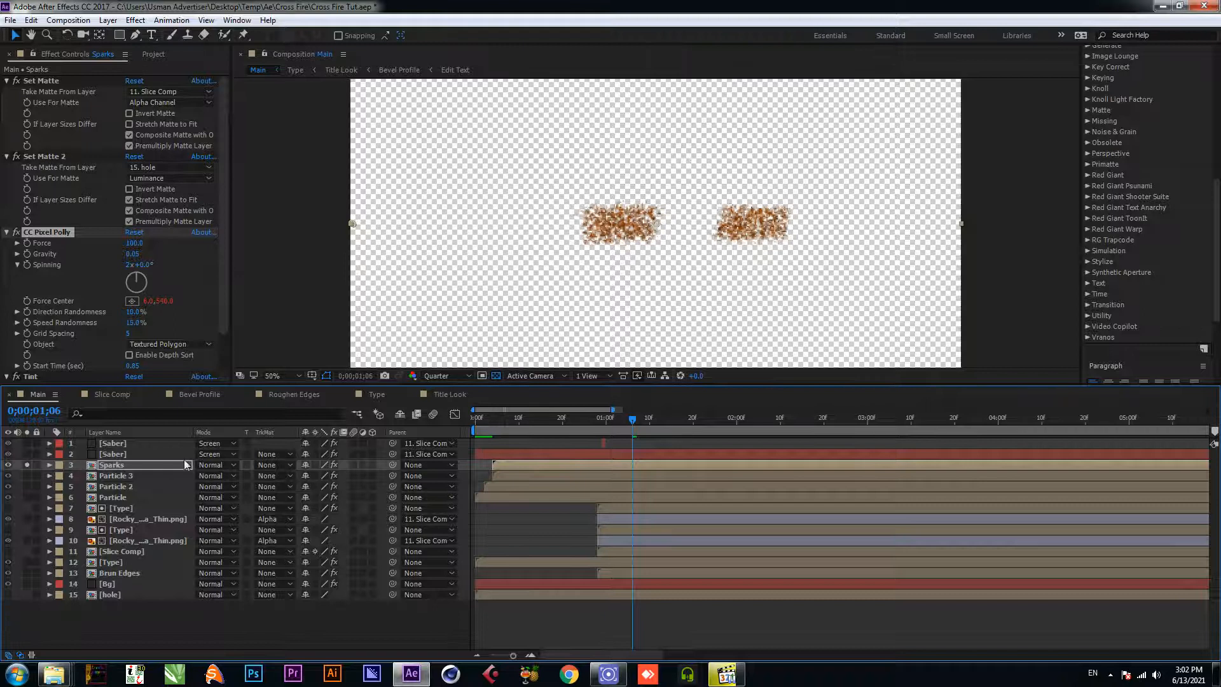
Step: Apply the Checkerboard effect to the Sparks layer
{"action": "key", "text": "ctrl+space"}
{"action": "type", "text": "che"}
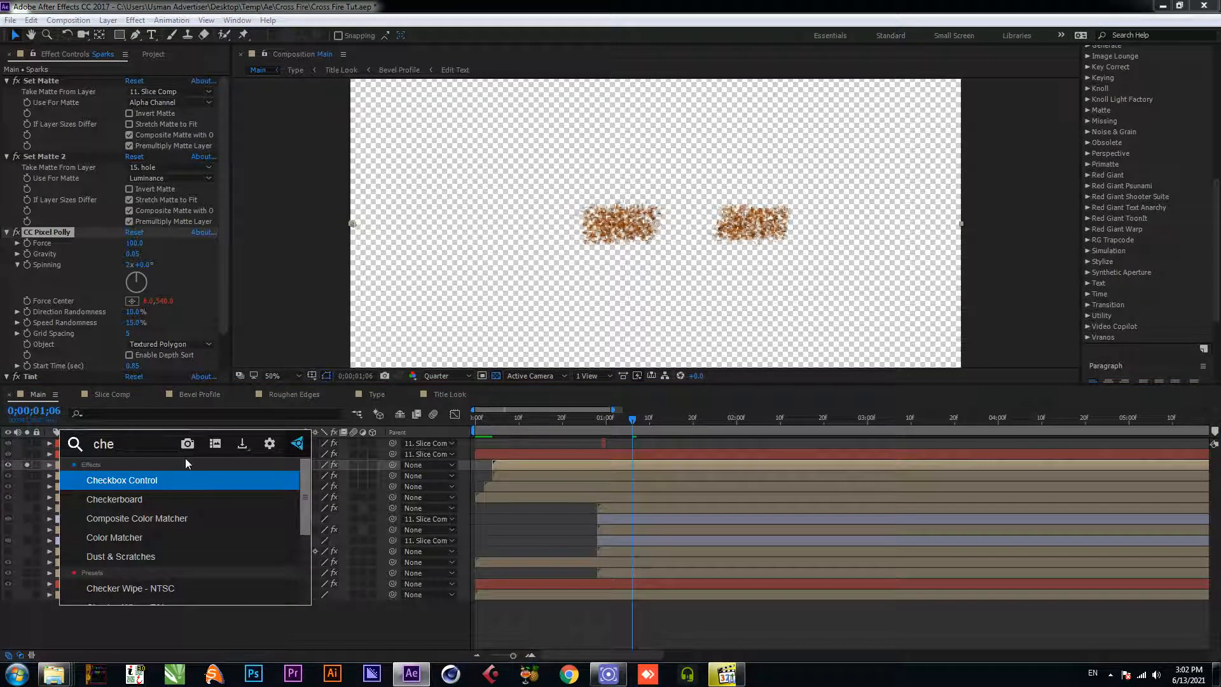
{"action": "left_click", "coordinate": [168, 501]}
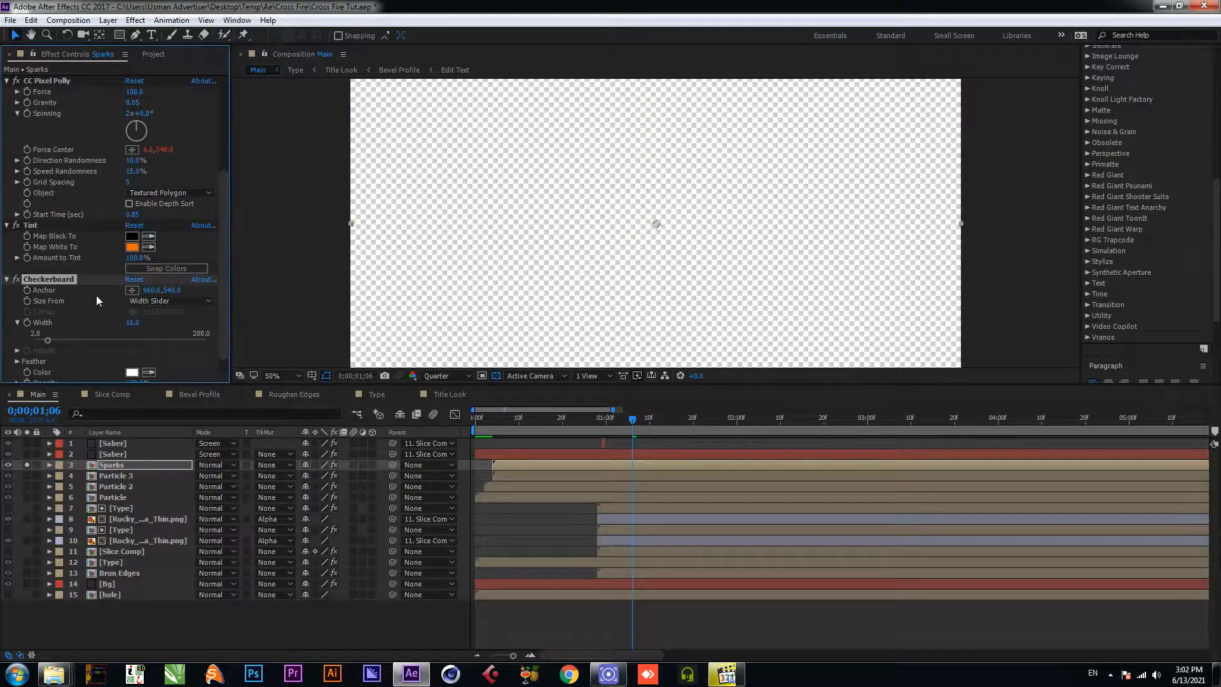
Step: Collapse the Sparks layer's other effects and move Checkerboard to the start of the effect order, above Set Matte
{"action": "left_click", "coordinate": [7, 225]}
{"action": "scroll", "coordinate": [8, 229], "scroll_direction": "up", "scroll_amount": 3}
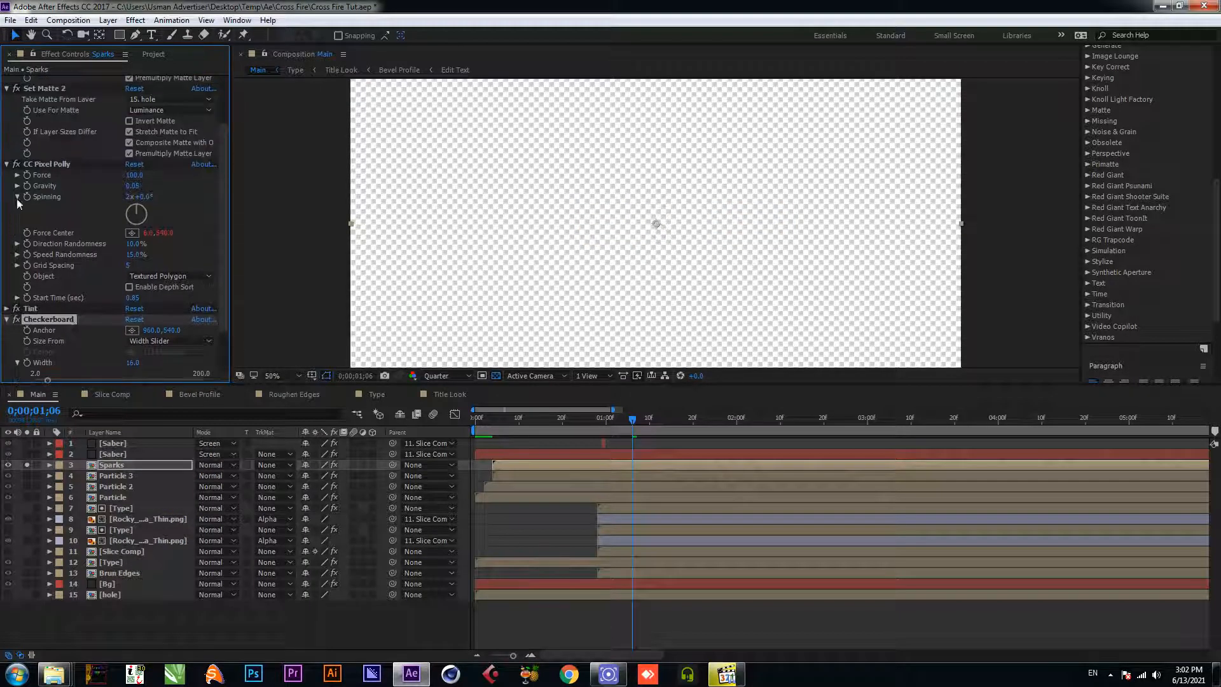
{"action": "left_click", "coordinate": [7, 164]}
{"action": "left_click", "coordinate": [6, 81]}
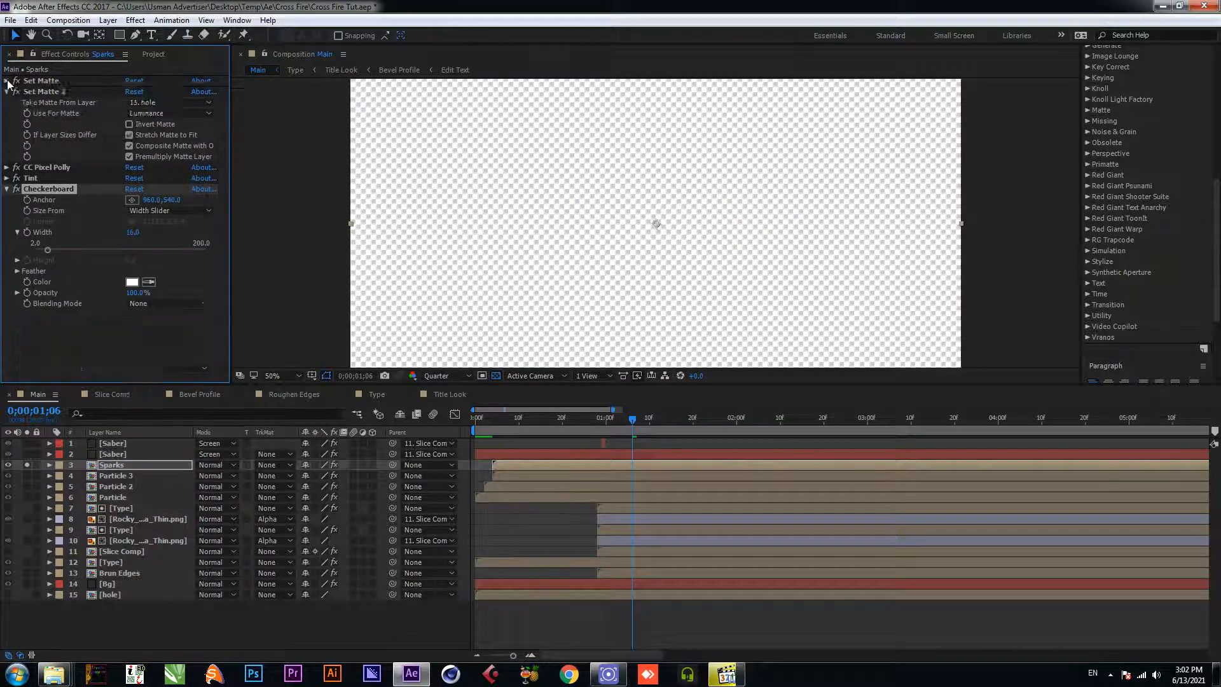
{"action": "left_click", "coordinate": [6, 91]}
{"action": "left_click_drag", "start_coordinate": [43, 128], "coordinate": [61, 79]}
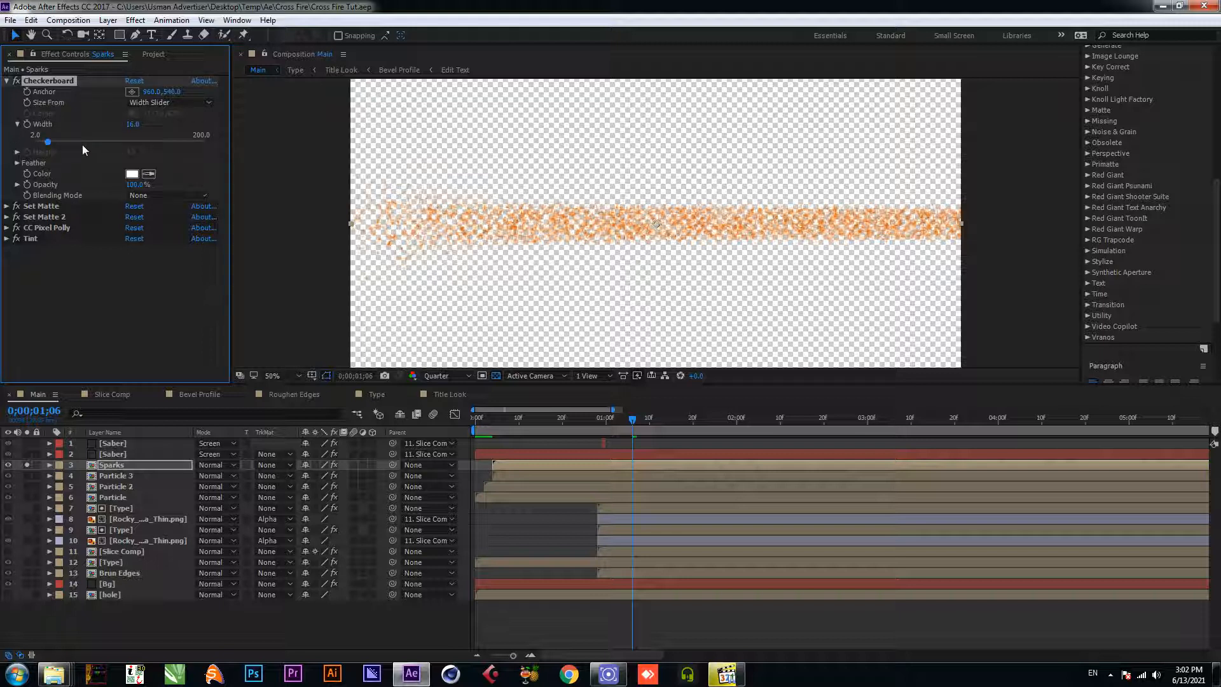
Step: Set the Sparks layer's Checkerboard width to about 105 and its blending mode to Stencil Alpha
{"action": "left_click_drag", "start_coordinate": [47, 142], "coordinate": [121, 142]}
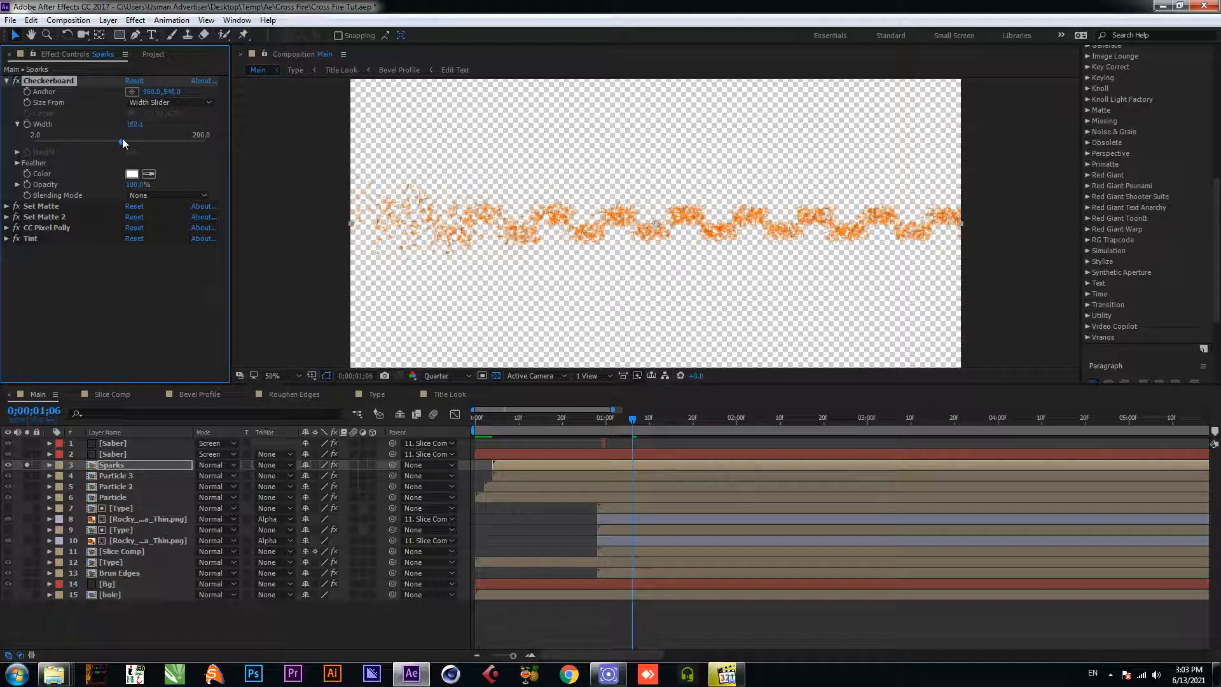
{"action": "left_click", "coordinate": [164, 195]}
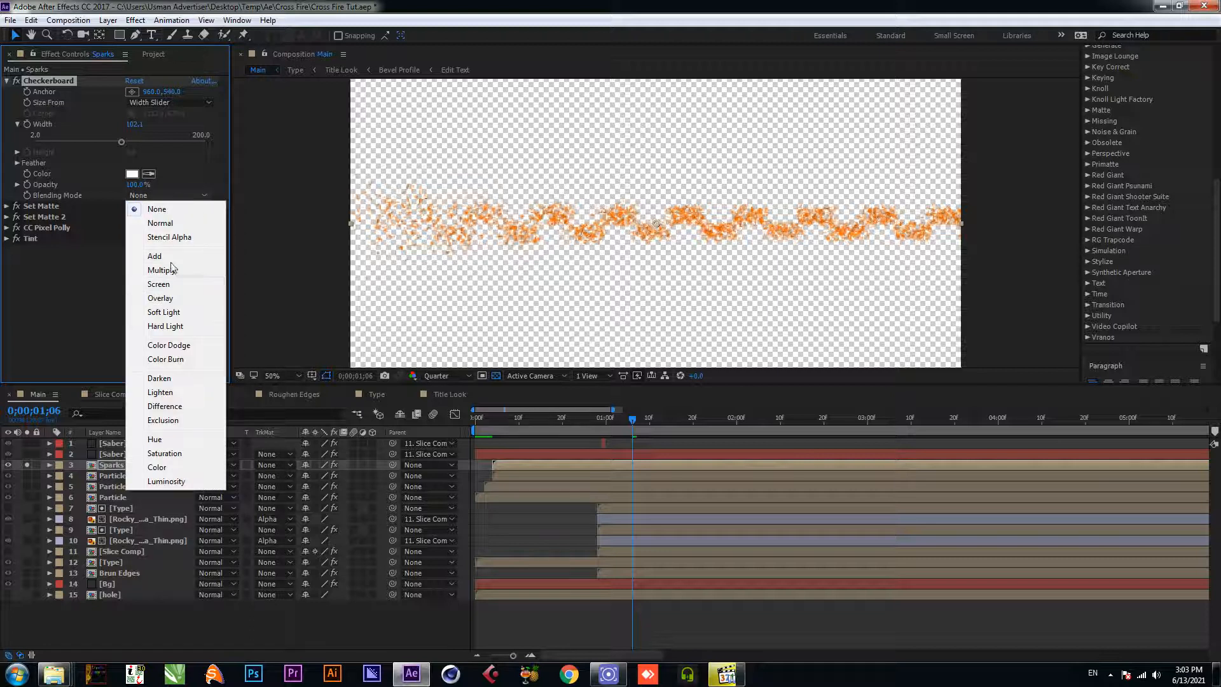
{"action": "left_click", "coordinate": [184, 238]}
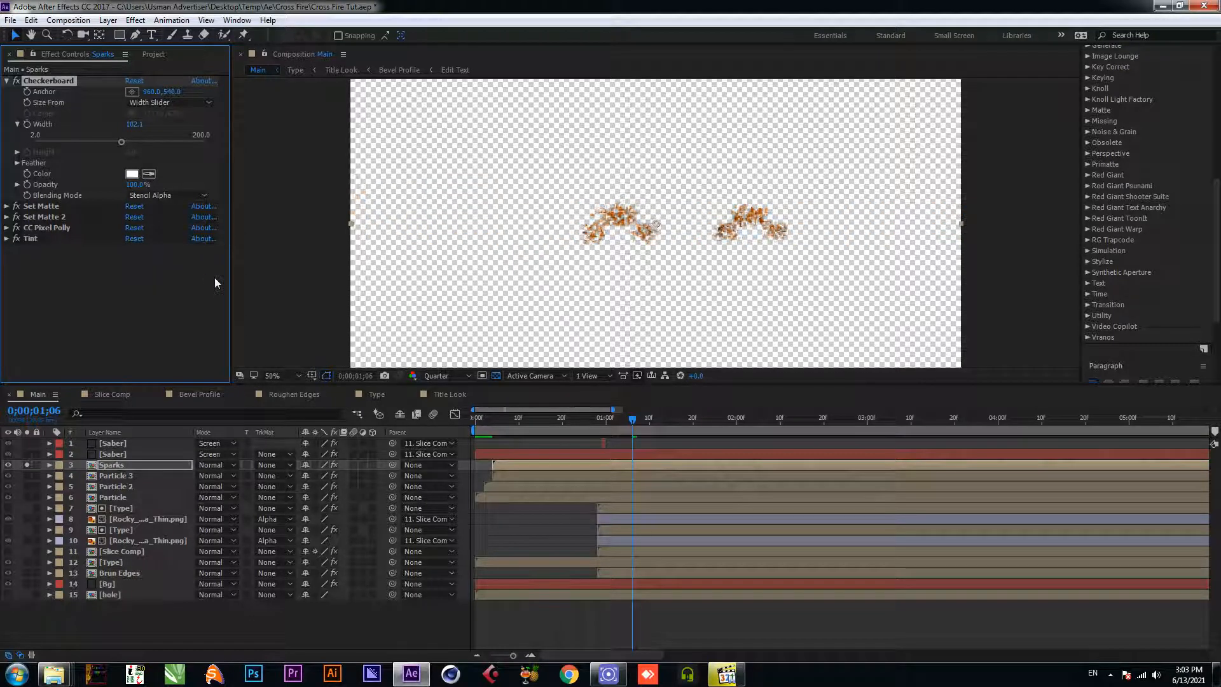
{"action": "mouse_move", "coordinate": [123, 143]}
{"action": "left_mouse_down"}
{"action": "mouse_move", "coordinate": [111, 141]}
{"action": "mouse_move", "coordinate": [124, 141]}
{"action": "left_mouse_up"}
{"action": "left_click", "coordinate": [182, 608]}
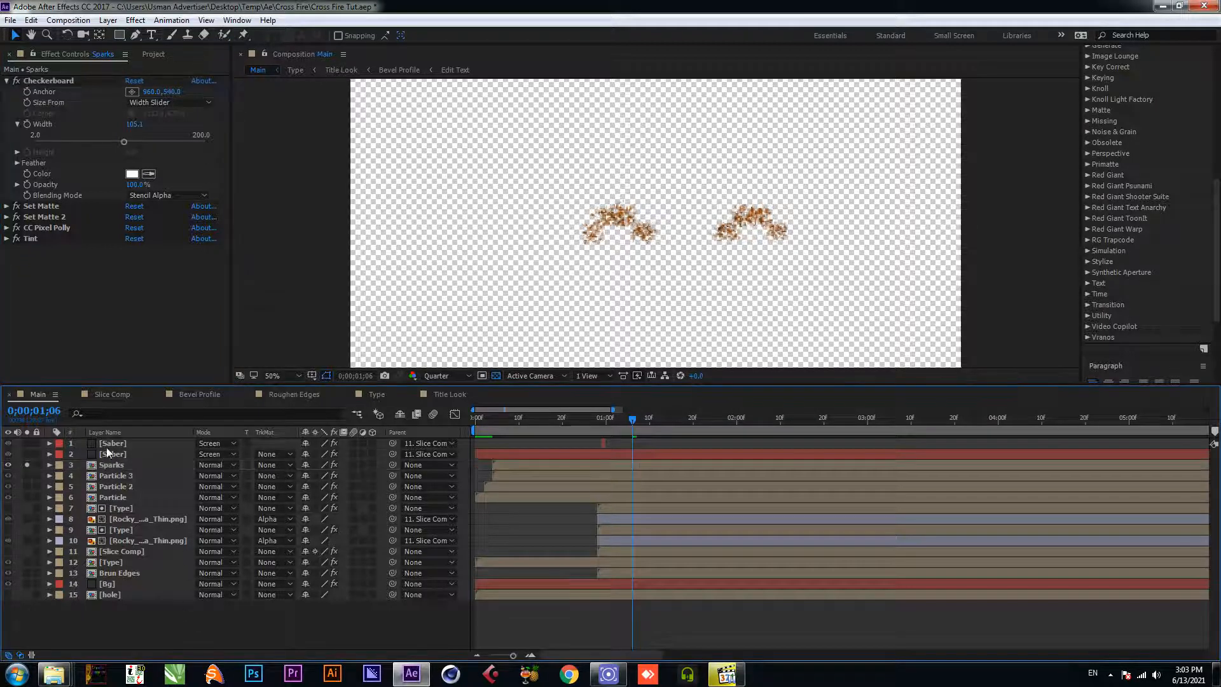
Step: Duplicate the Sparks layer and set the copy's CC Pixel Polly Force to 70
{"action": "left_click", "coordinate": [120, 464]}
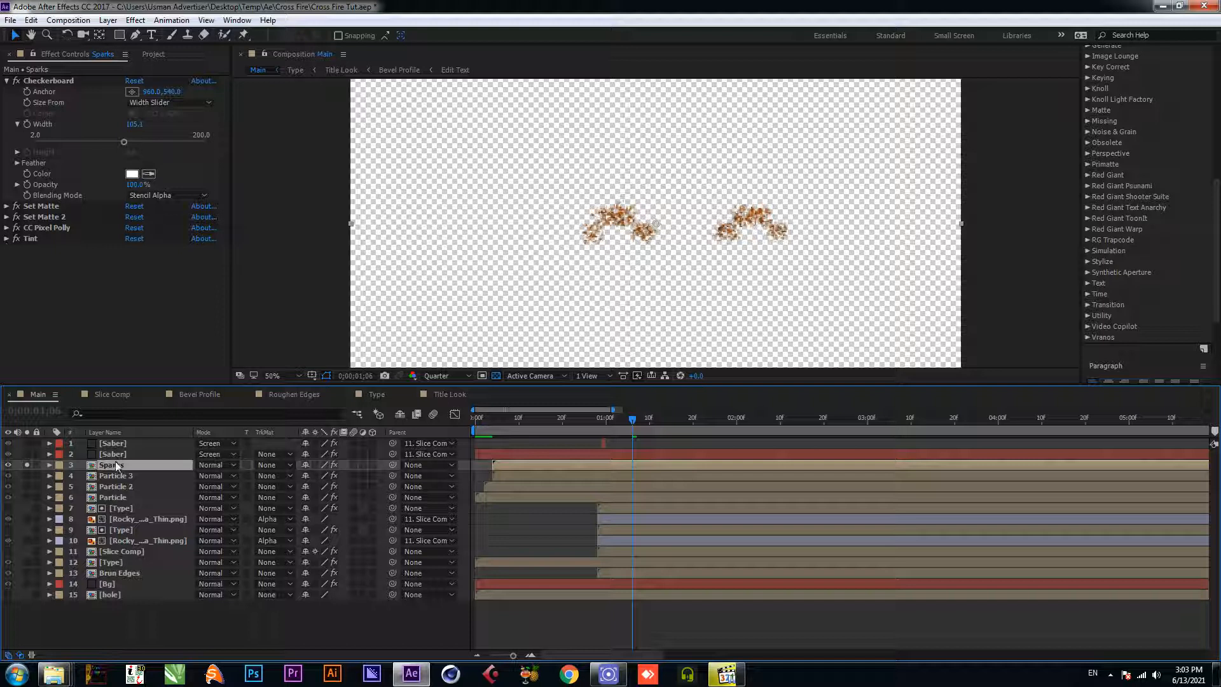
{"action": "key", "text": "ctrl+d"}
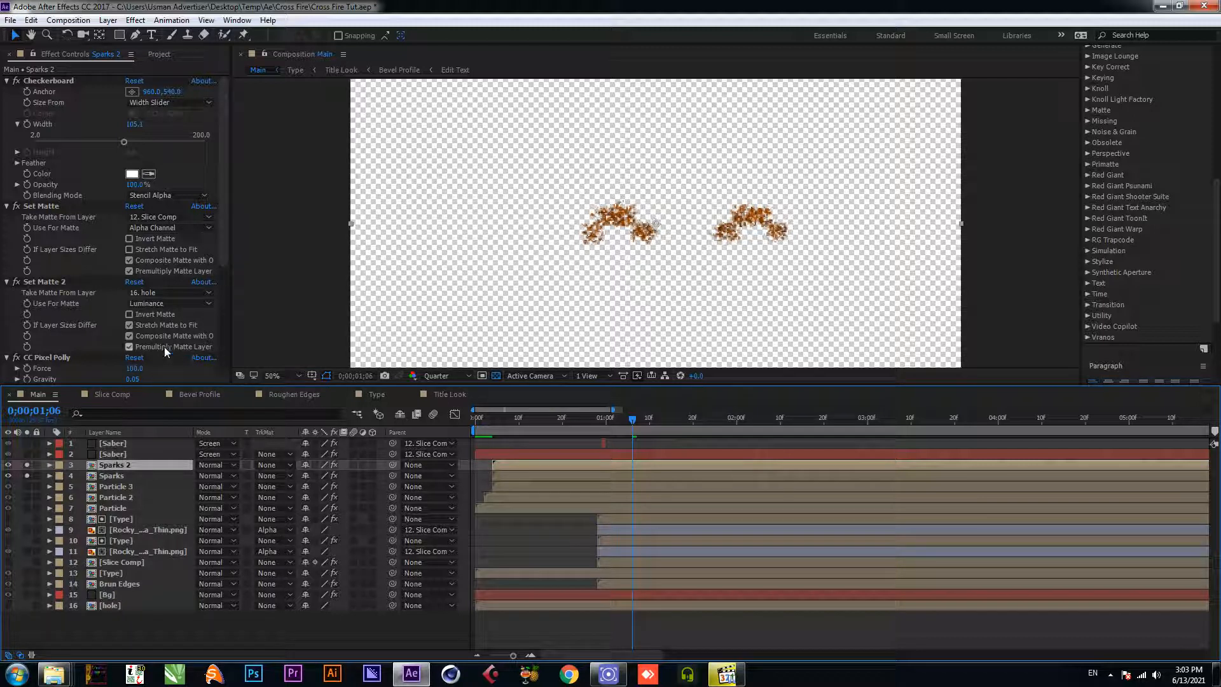
{"action": "scroll", "coordinate": [83, 337], "scroll_direction": "down", "scroll_amount": 3}
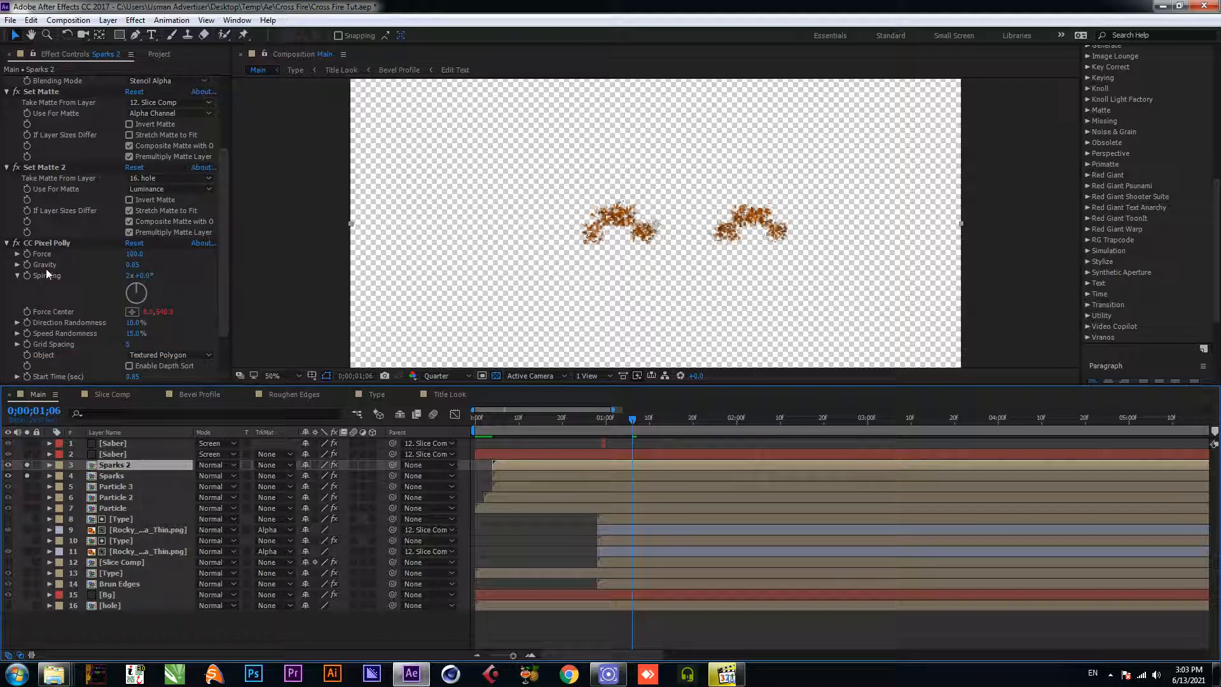
{"action": "left_click", "coordinate": [135, 253]}
{"action": "type", "text": "70"}
{"action": "key", "text": "Return"}
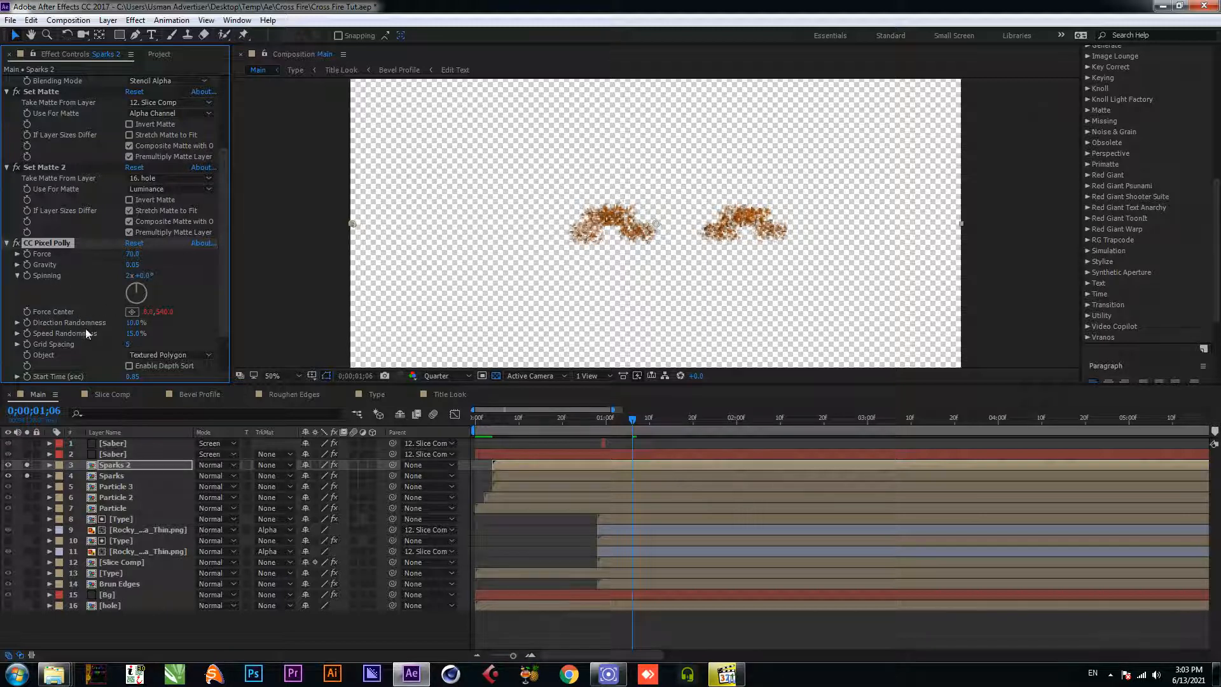
Step: Turn off solo for the Sparks and Sparks 2 layers, save the project, and preview the slice from about 0;00;00;24
{"action": "left_click", "coordinate": [135, 323]}
{"action": "left_click", "coordinate": [200, 327]}
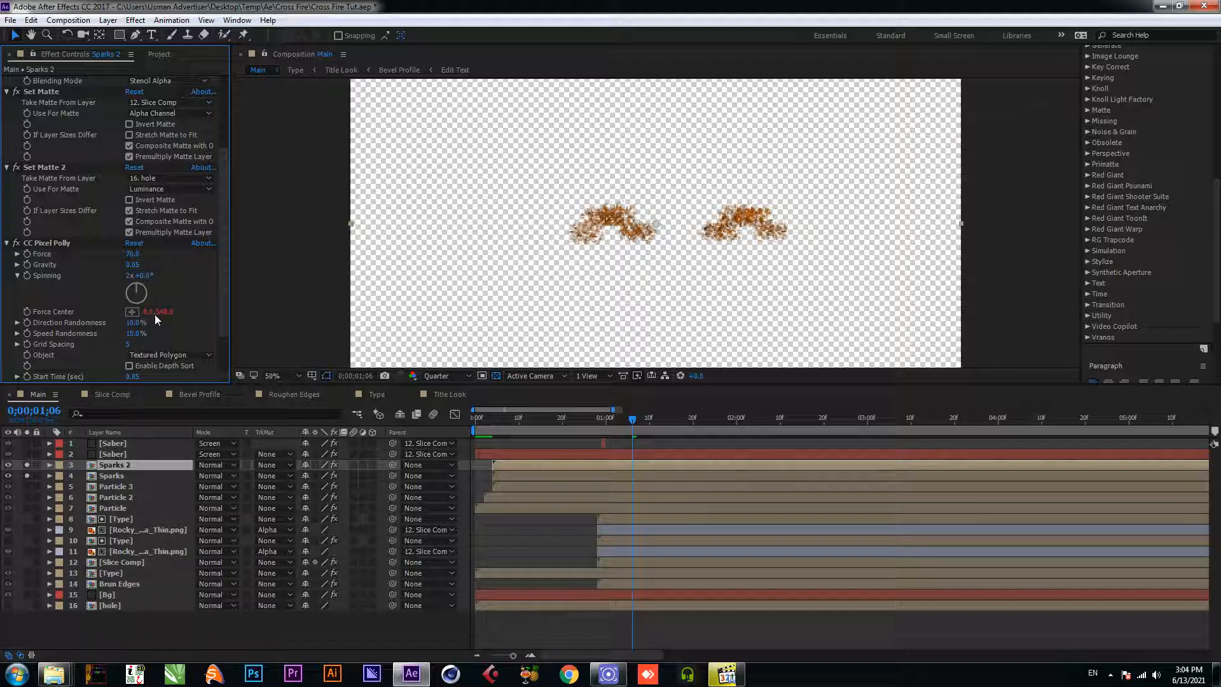
{"action": "left_click", "coordinate": [131, 628]}
{"action": "key", "text": "ctrl+s"}
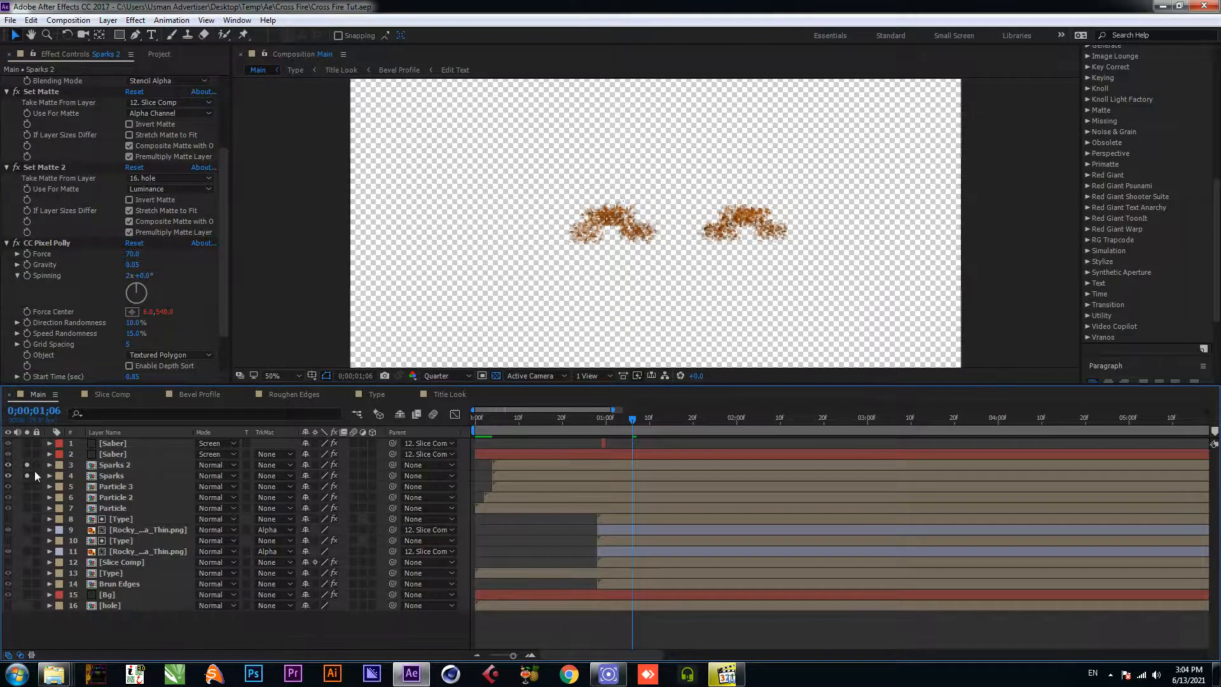
{"action": "left_click", "coordinate": [28, 475]}
{"action": "left_click", "coordinate": [27, 464]}
{"action": "key", "text": "ctrl+s"}
{"action": "left_click_drag", "start_coordinate": [639, 420], "coordinate": [579, 428]}
{"action": "key", "text": "space"}
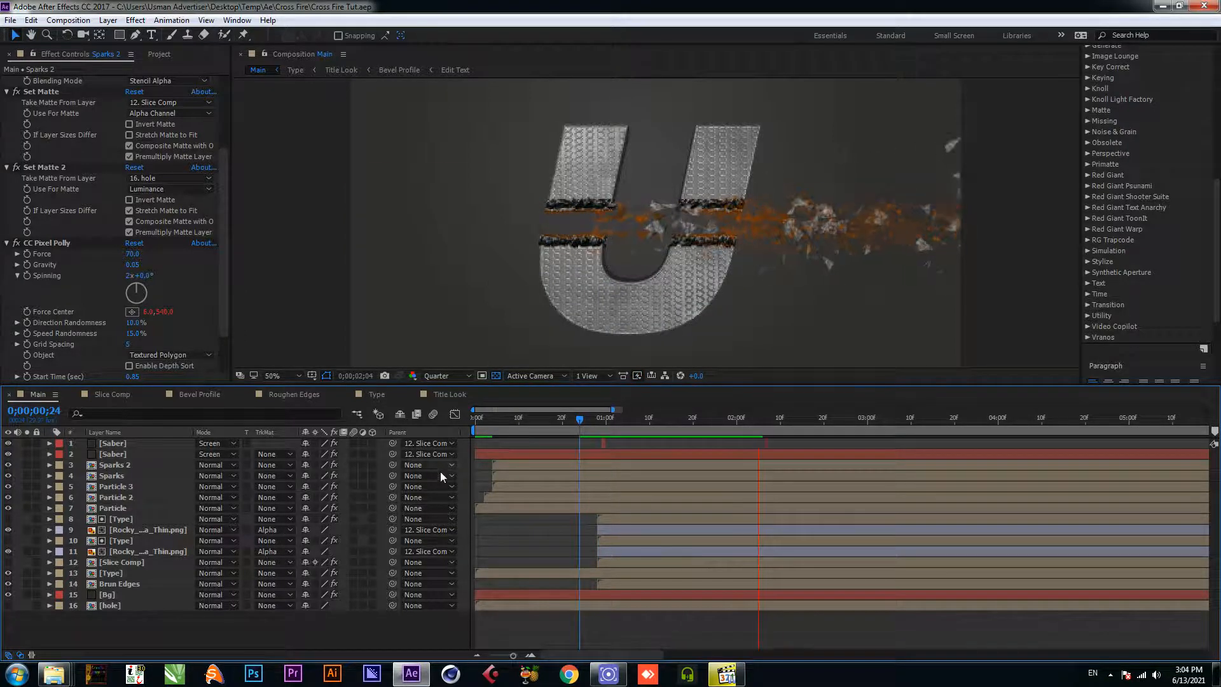
Step: Add an adjustment layer to the Main composition, name it motion blur, and save the project
{"action": "right_click", "coordinate": [259, 624]}
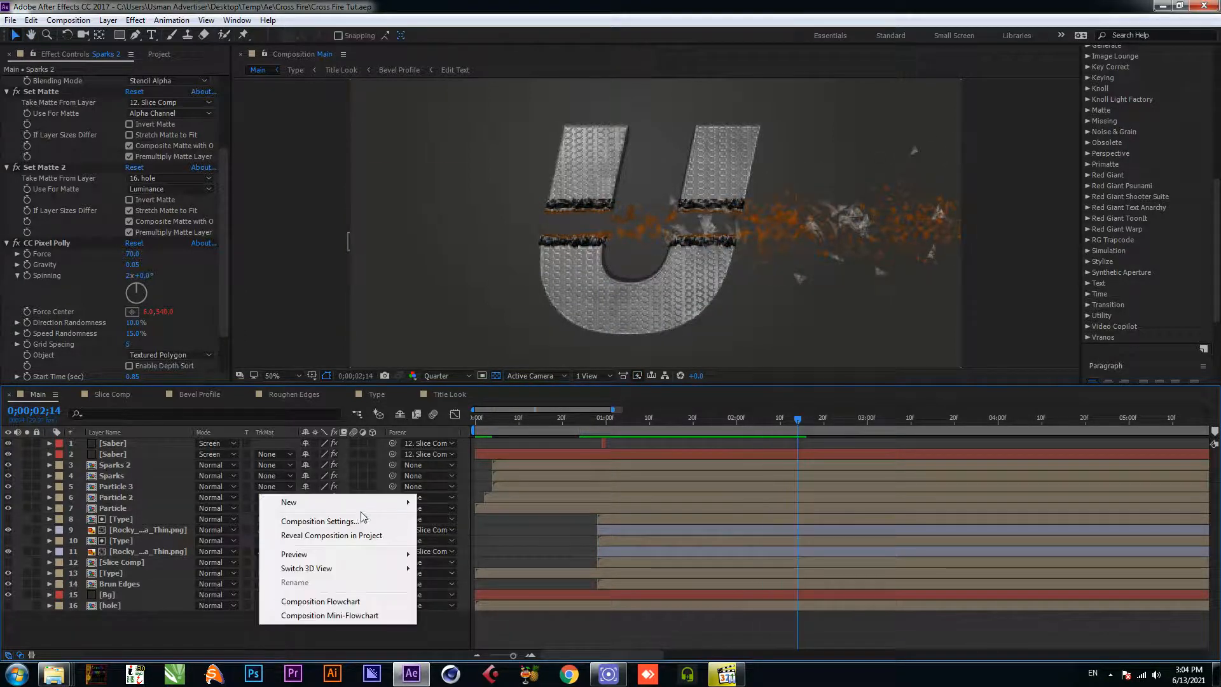
{"action": "mouse_move", "coordinate": [359, 512]}
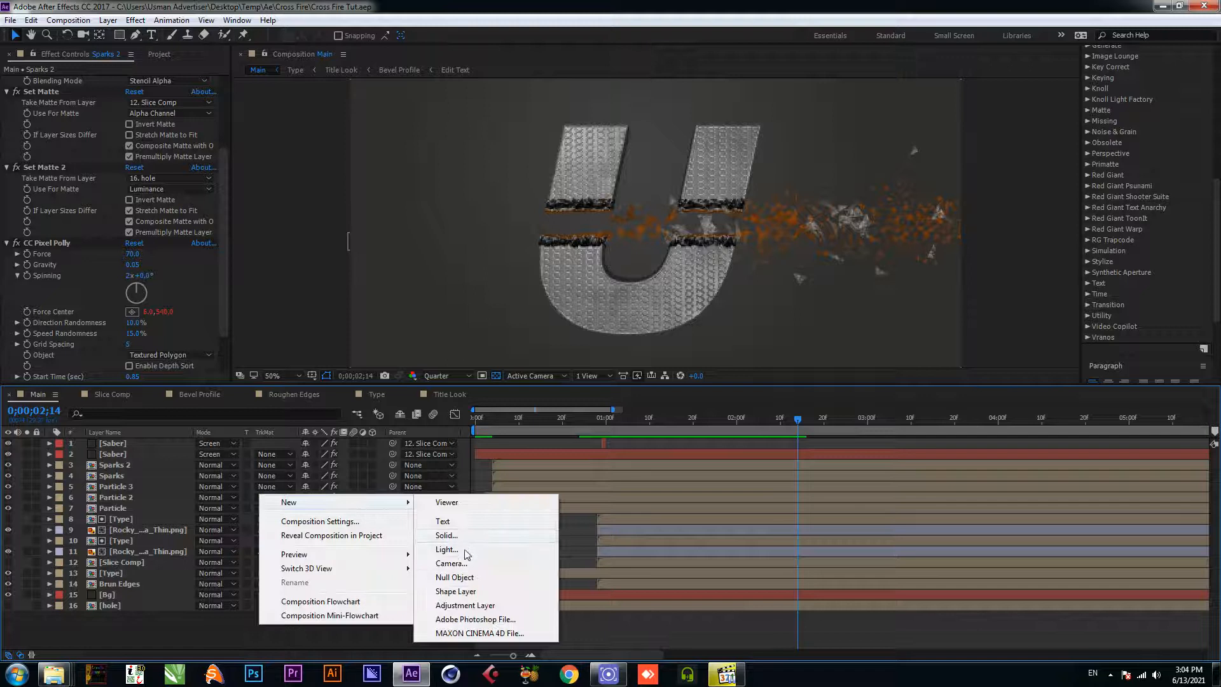
{"action": "left_click", "coordinate": [464, 598]}
{"action": "right_click", "coordinate": [151, 445]}
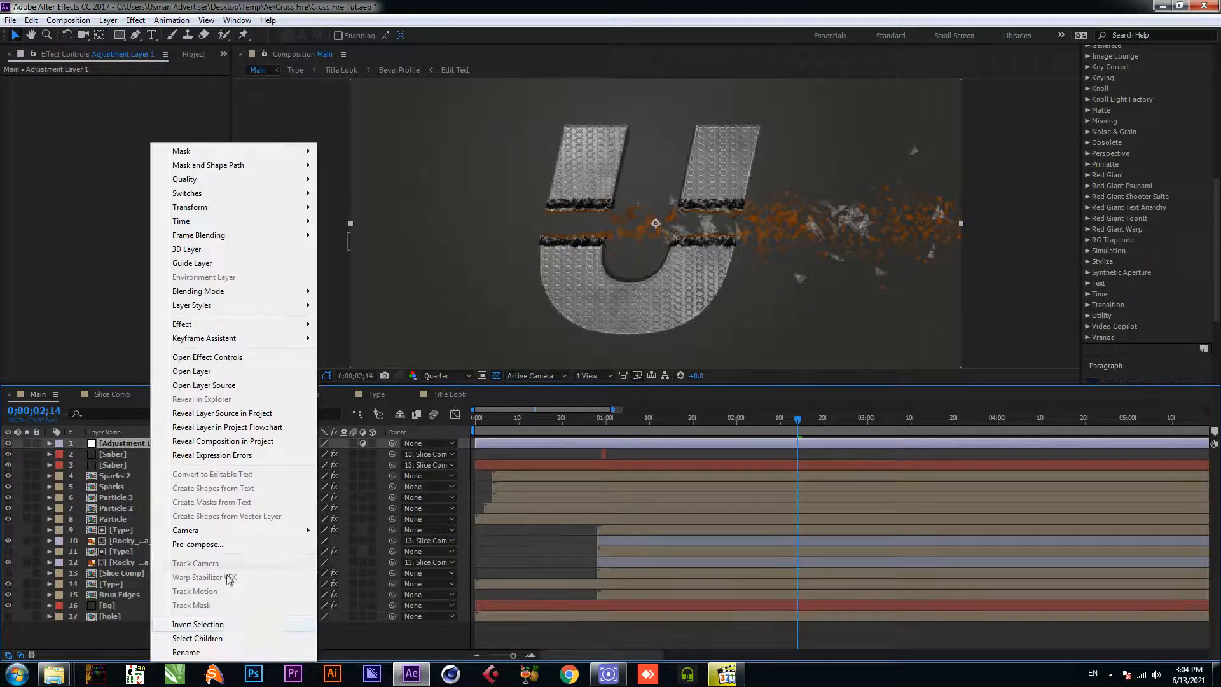
{"action": "left_click", "coordinate": [224, 651]}
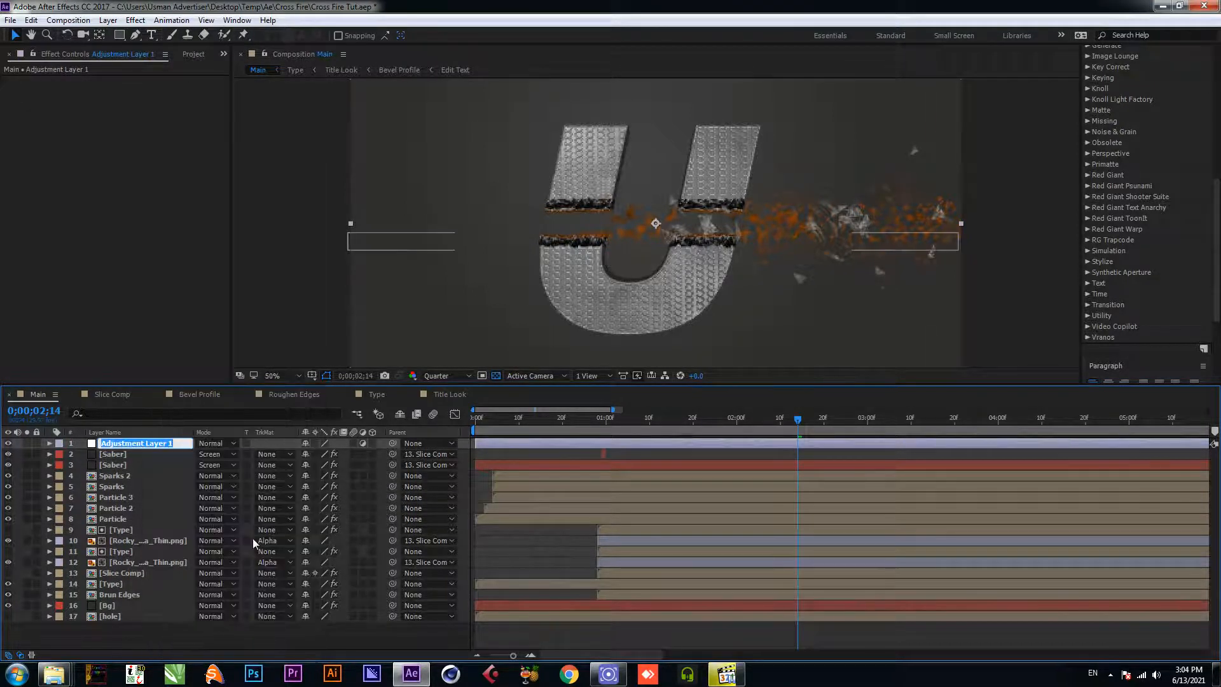
{"action": "type", "text": "moti"}
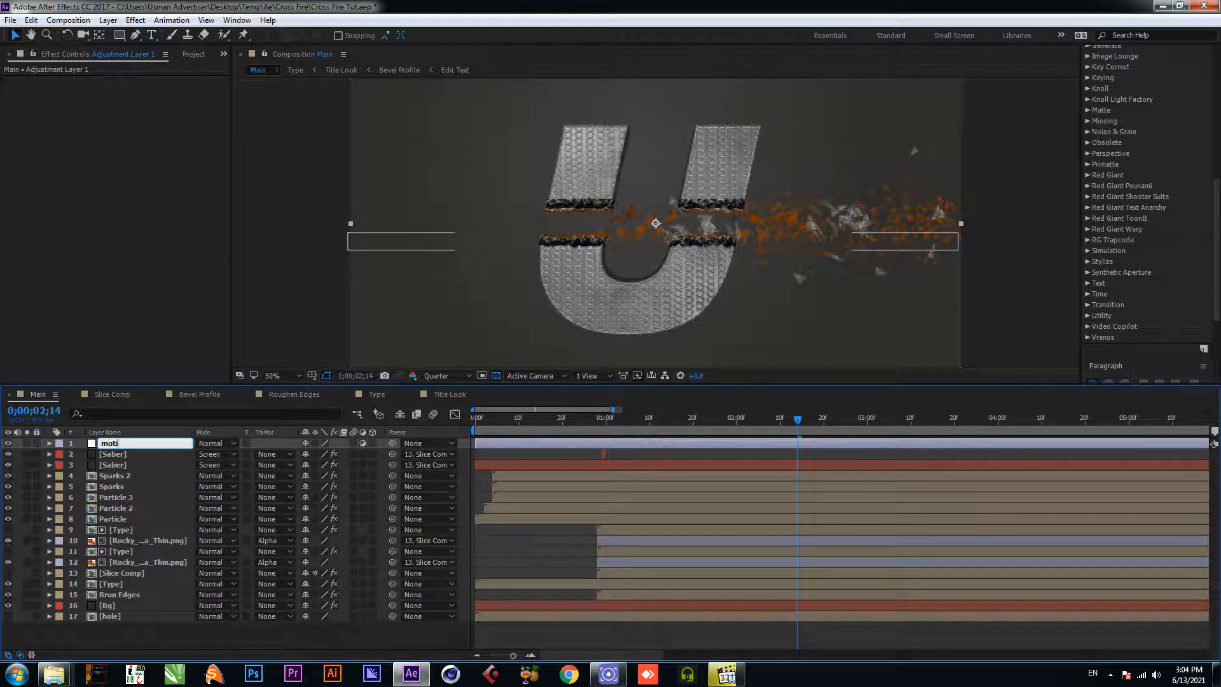
{"action": "type", "text": "on blur"}
{"action": "key", "text": "Return"}
{"action": "key", "text": "ctrl+s"}
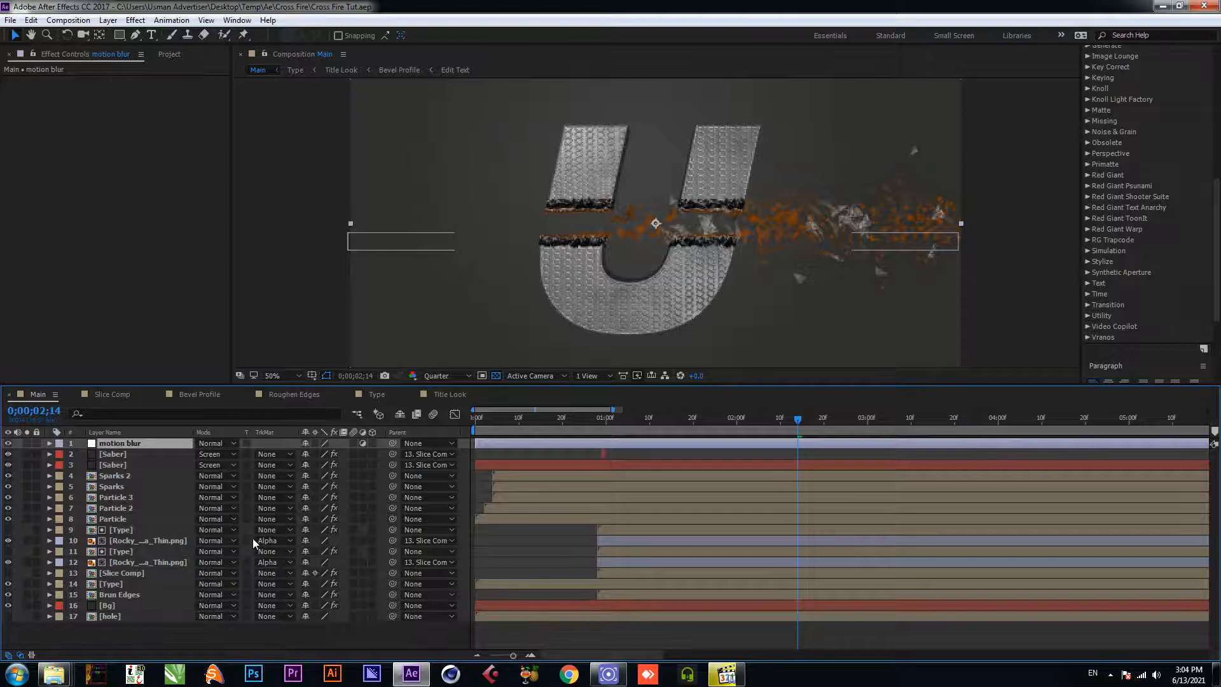
Step: Search the effects for a CC motion effect and apply Motion Tile to the motion blur layer
{"action": "key", "text": "ctrl+space"}
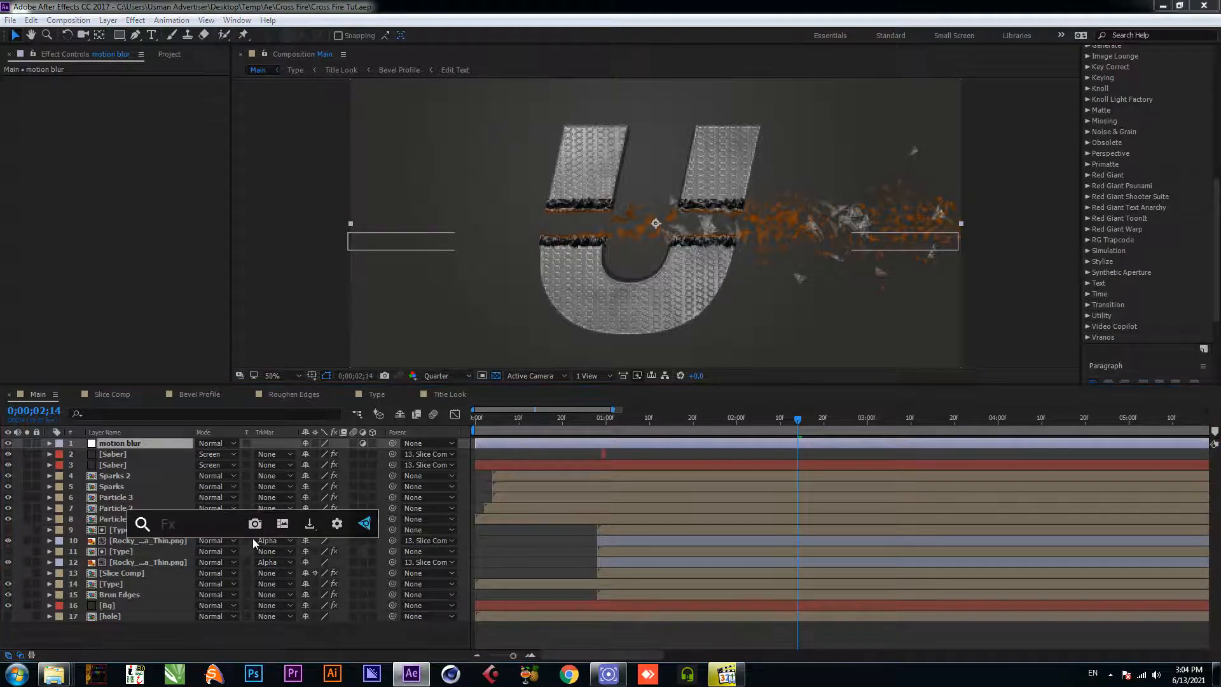
{"action": "type", "text": "cc motion"}
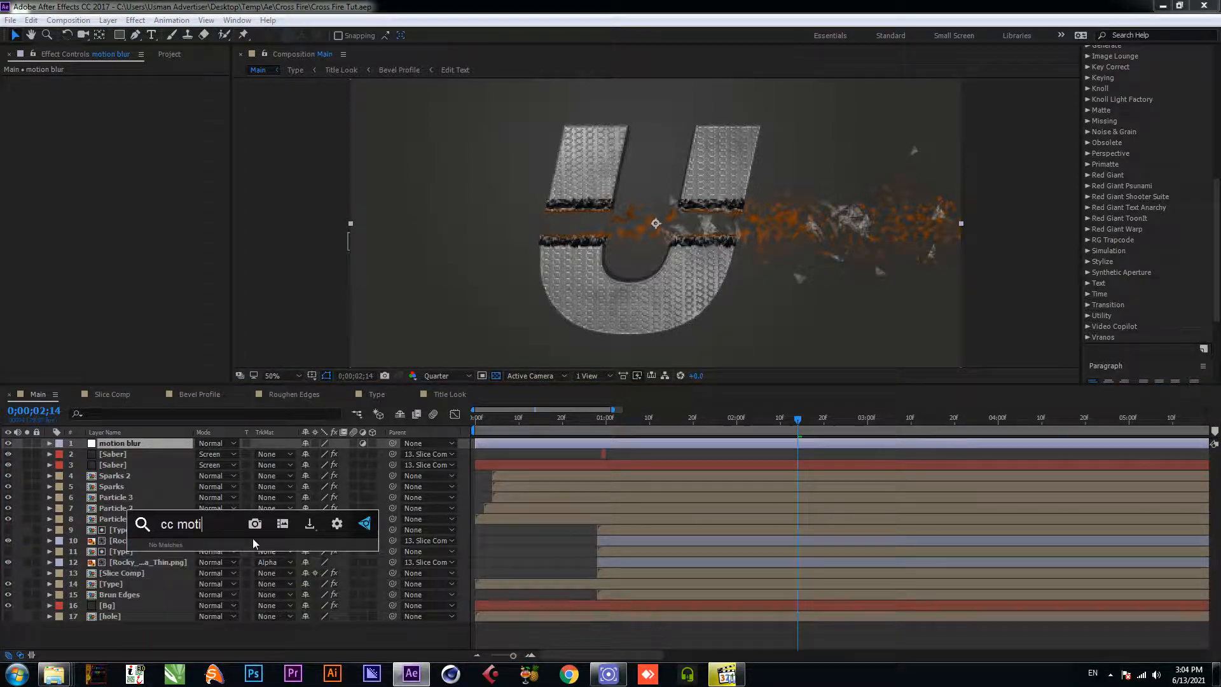
{"action": "key", "text": "BackSpace"}
{"action": "key", "text": "BackSpace"}
{"action": "key", "text": "BackSpace"}
{"action": "key", "text": "BackSpace"}
{"action": "key", "text": "BackSpace"}
{"action": "key", "text": "BackSpace"}
{"action": "key", "text": "BackSpace"}
{"action": "key", "text": "BackSpace"}
{"action": "key", "text": "BackSpace"}
{"action": "type", "text": "motion"}
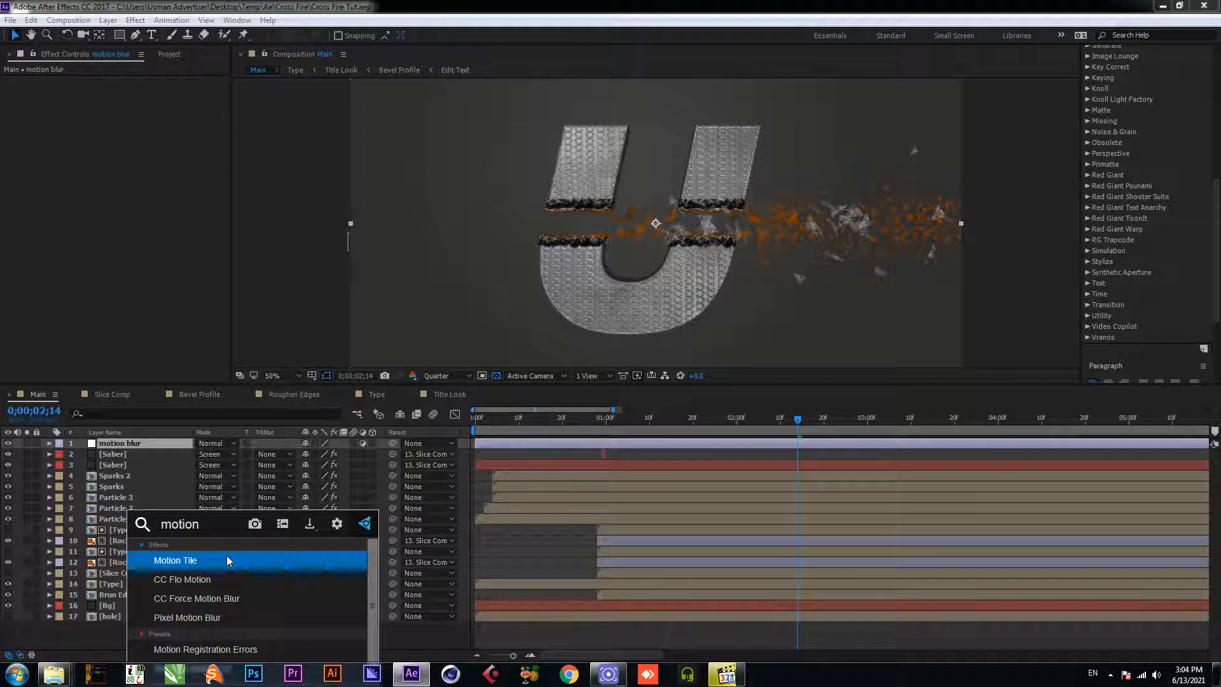
{"action": "left_click_drag", "start_coordinate": [208, 530], "coordinate": [77, 535]}
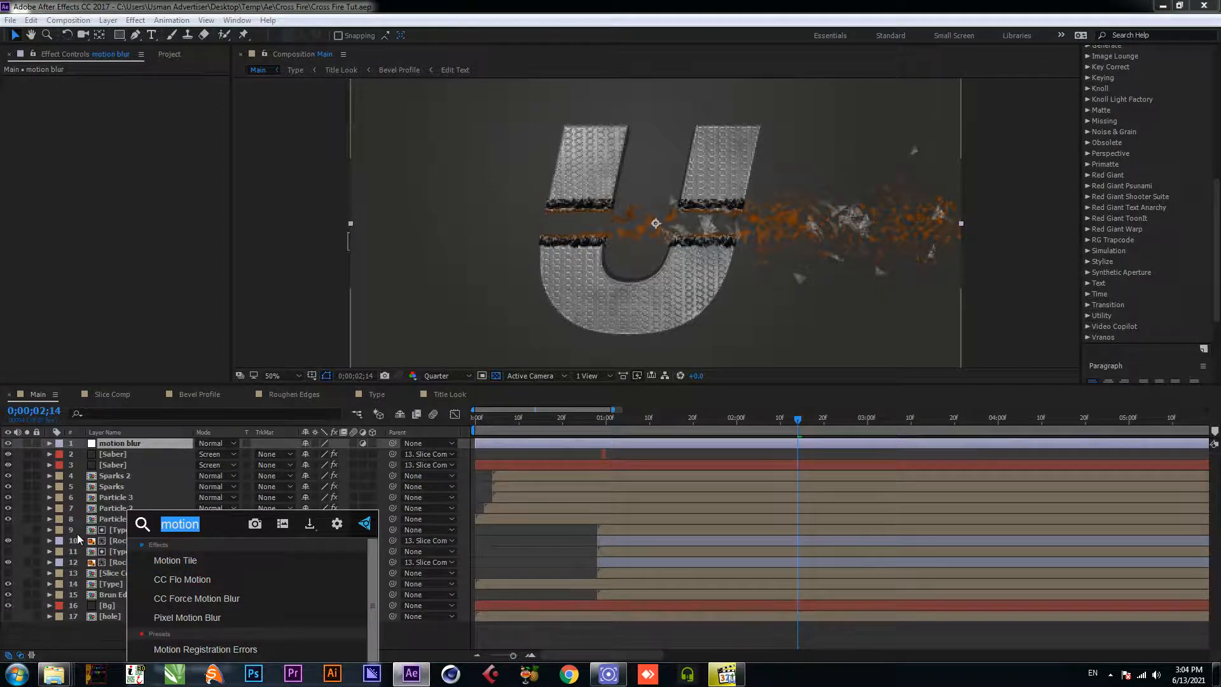
{"action": "type", "text": "cc m"}
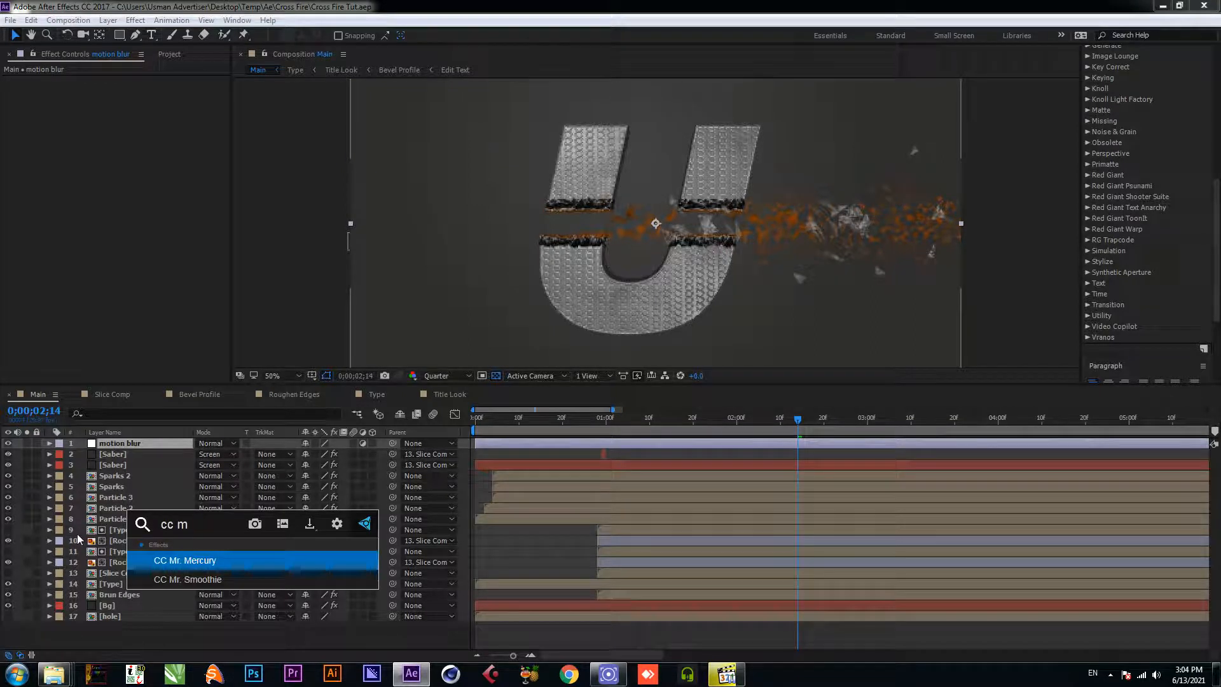
{"action": "key", "text": "BackSpace"}
{"action": "key", "text": "BackSpace"}
{"action": "key", "text": "BackSpace"}
{"action": "key", "text": "BackSpace"}
{"action": "type", "text": "motion"}
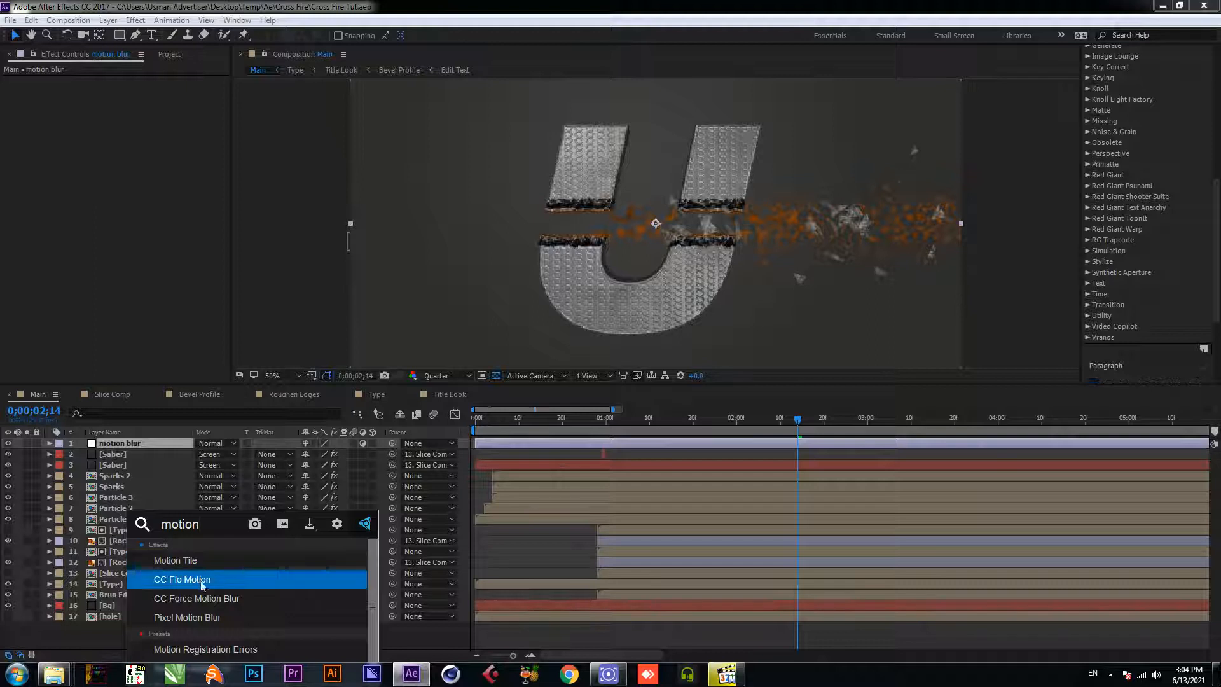
{"action": "scroll", "coordinate": [242, 590], "scroll_direction": "down", "scroll_amount": 1}
{"action": "scroll", "coordinate": [242, 590], "scroll_direction": "up", "scroll_amount": 1}
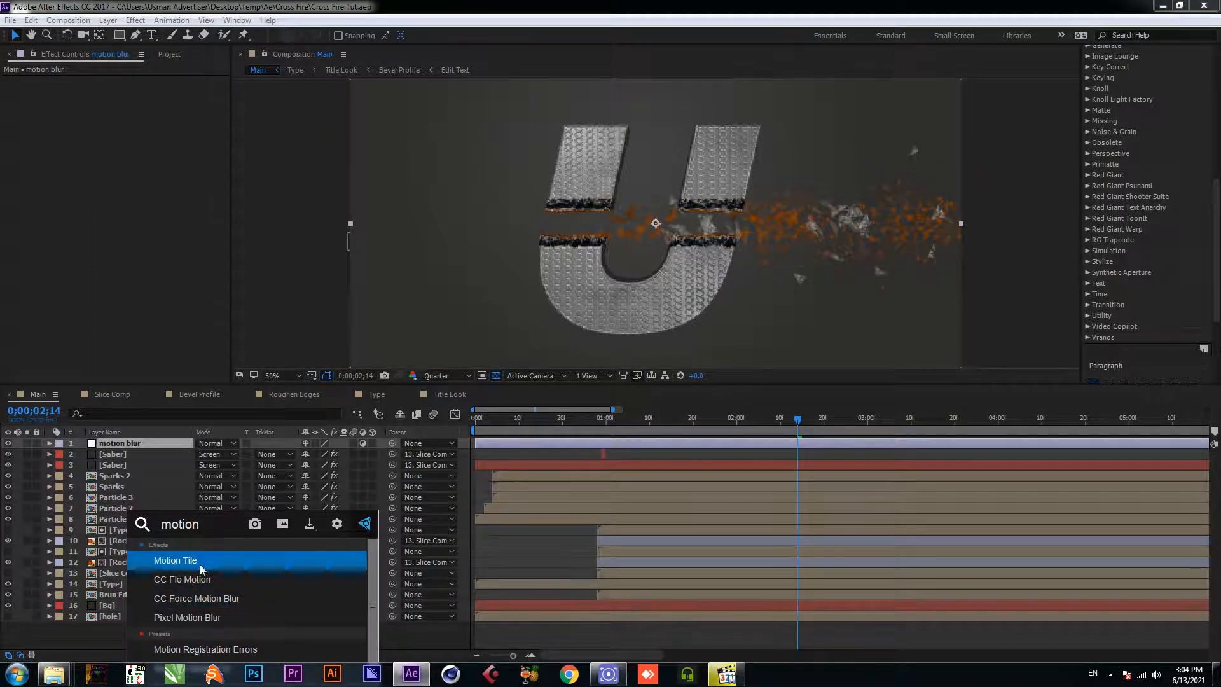
{"action": "left_click", "coordinate": [299, 561]}
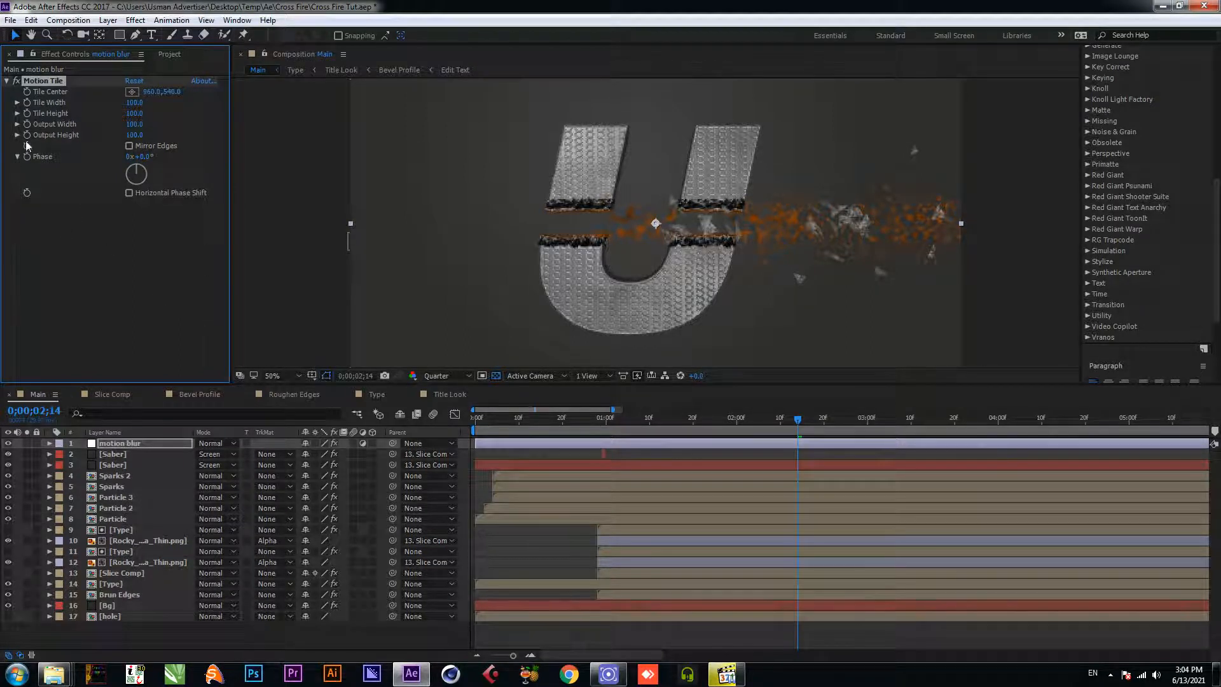
Step: Delete the Motion Tile effect and the motion blur adjustment layer, and save the project
{"action": "key", "text": "Delete"}
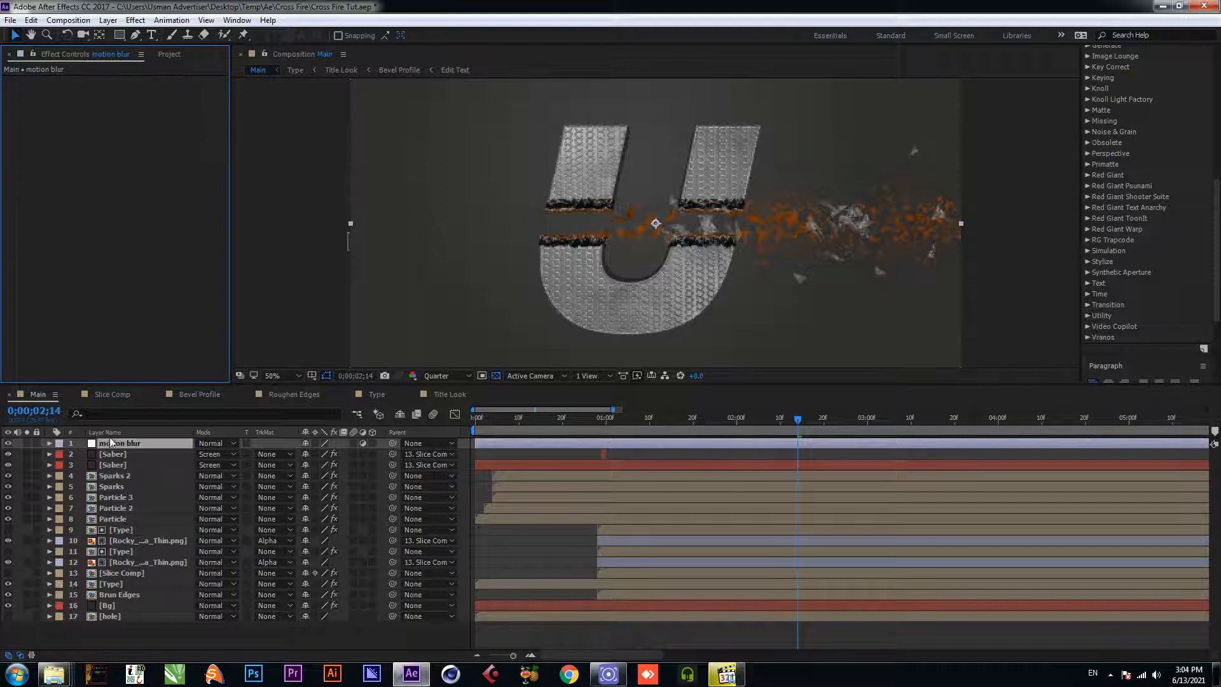
{"action": "key", "text": "Delete"}
{"action": "key", "text": "ctrl+s"}
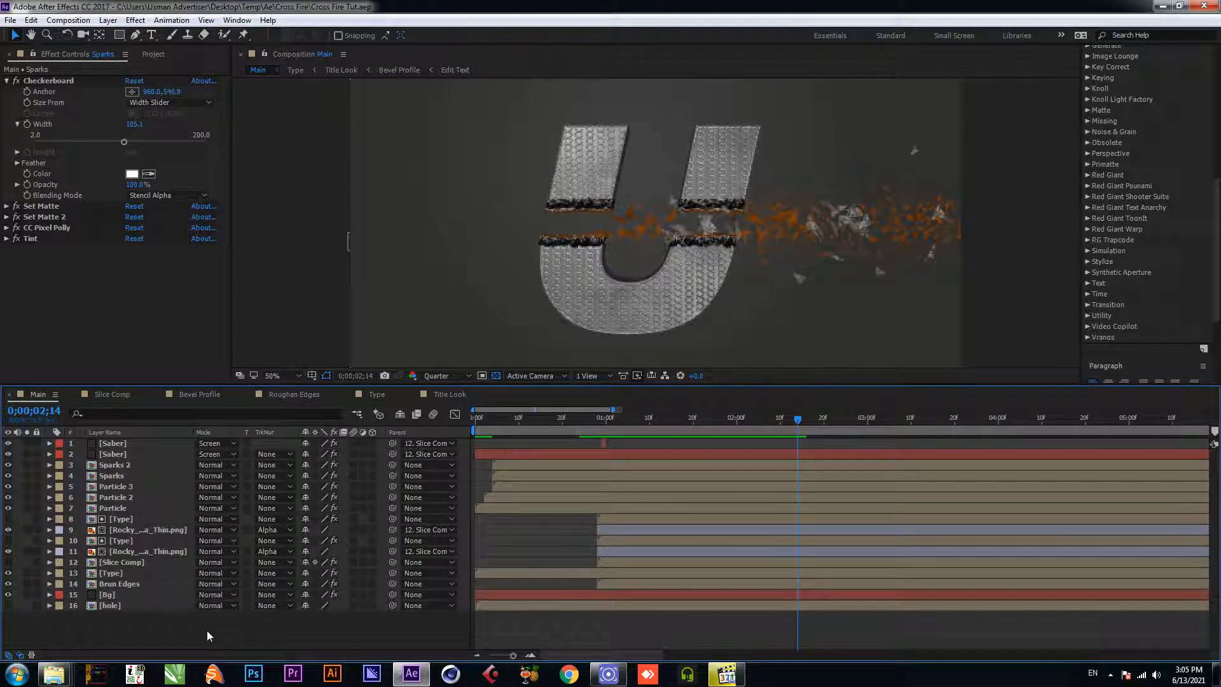
Step: Bring Particle_Stream_03.mov from the Assest folder into the Main composition as the topmost layer
{"action": "mouse_move", "coordinate": [54, 673]}
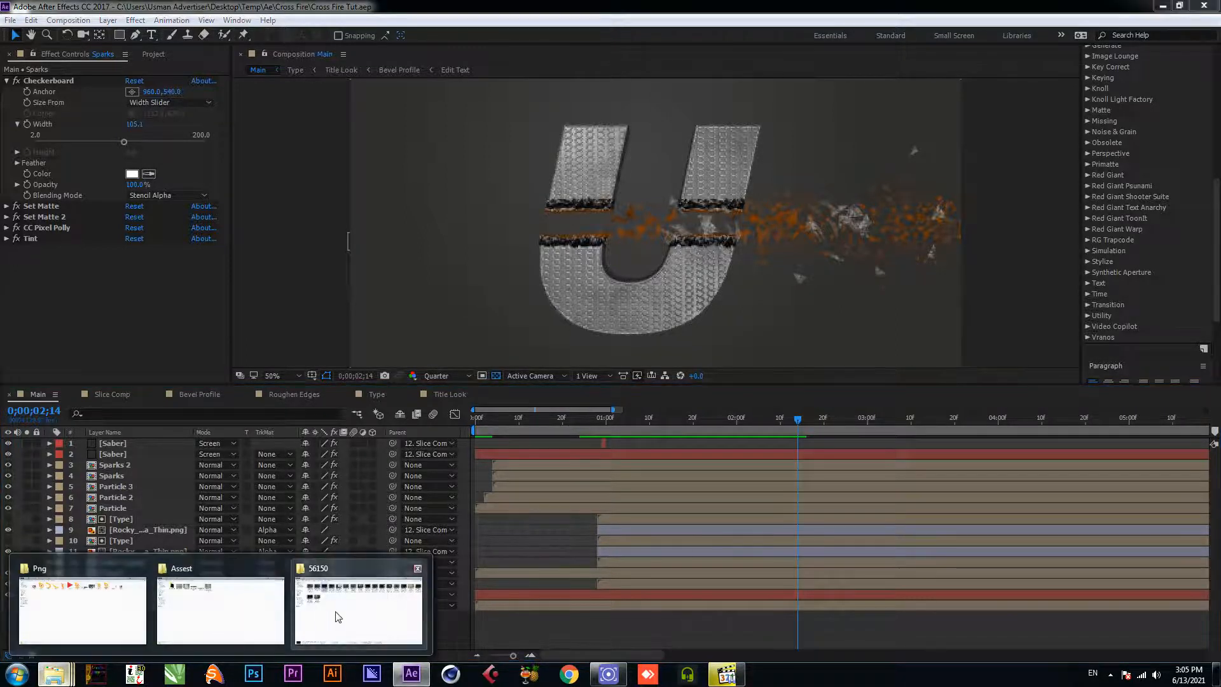
{"action": "left_click", "coordinate": [299, 612]}
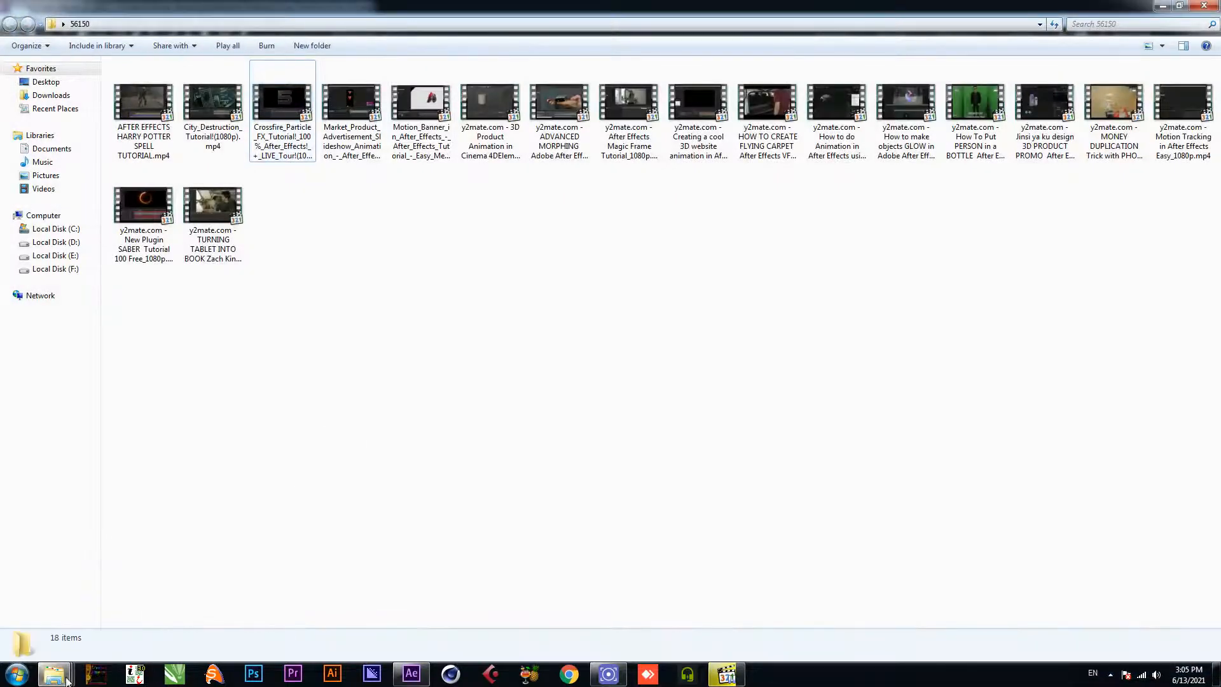
{"action": "mouse_move", "coordinate": [54, 673]}
{"action": "left_click", "coordinate": [220, 611]}
{"action": "left_click", "coordinate": [148, 111]}
{"action": "double_click", "coordinate": [148, 111]}
{"action": "left_click_drag", "start_coordinate": [167, 118], "coordinate": [546, 248]}
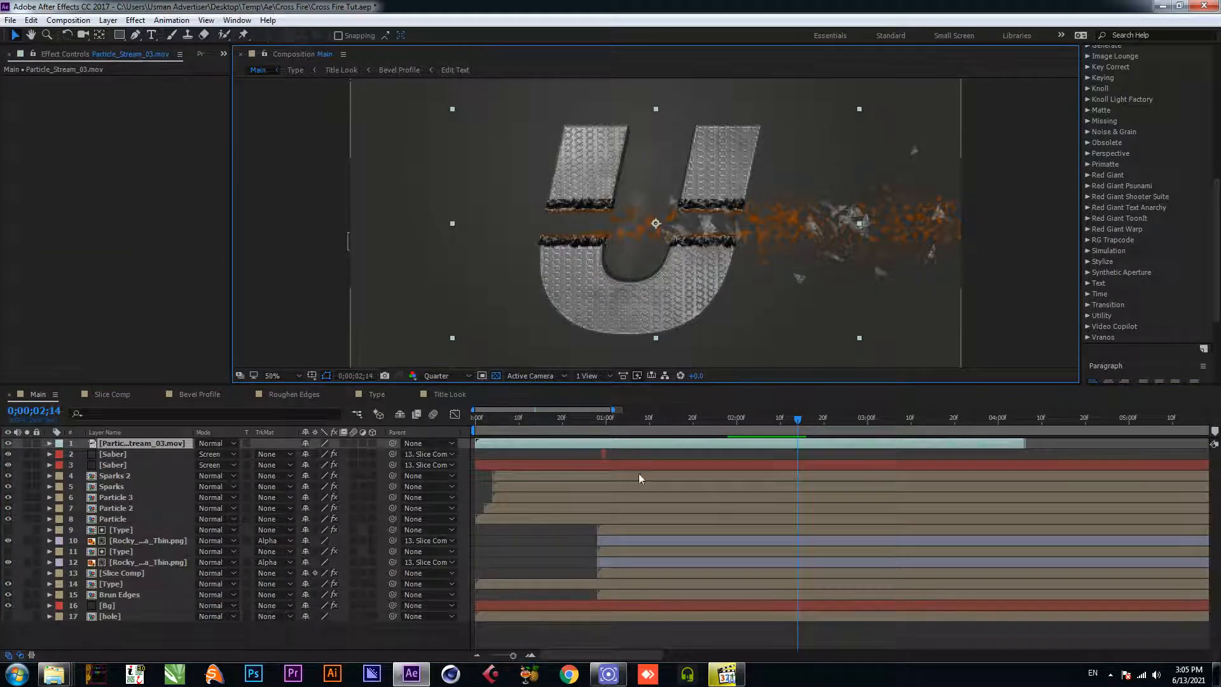
Step: Start the particle stream clip about 11 frames in, and enlarge and rotate it about 30 degrees clockwise
{"action": "left_click_drag", "start_coordinate": [516, 430], "coordinate": [593, 423]}
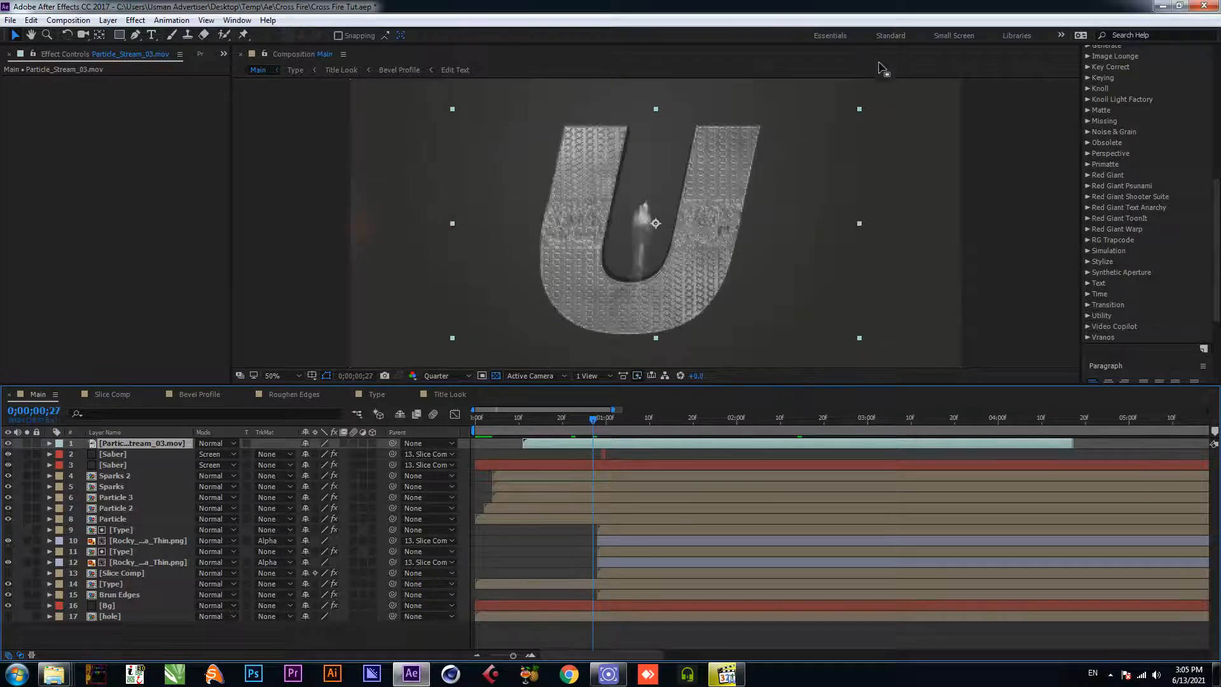
{"action": "key", "text": "comma"}
{"action": "key", "text": "comma"}
{"action": "left_click_drag", "start_coordinate": [758, 166], "coordinate": [814, 267]}
{"action": "key", "text": "w"}
{"action": "key", "text": "c"}
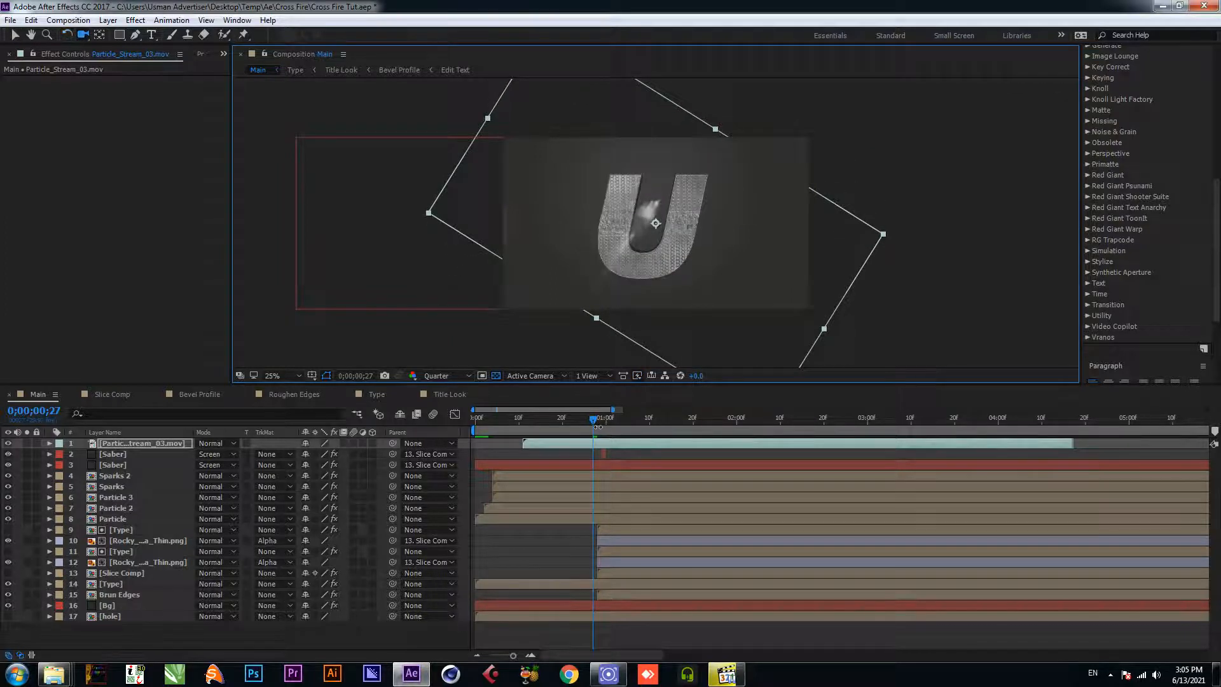
Step: Rotate the particle stream clip further so its smoke shoots horizontally, and move it onto the letter's slice band
{"action": "left_click_drag", "start_coordinate": [594, 418], "coordinate": [597, 419]}
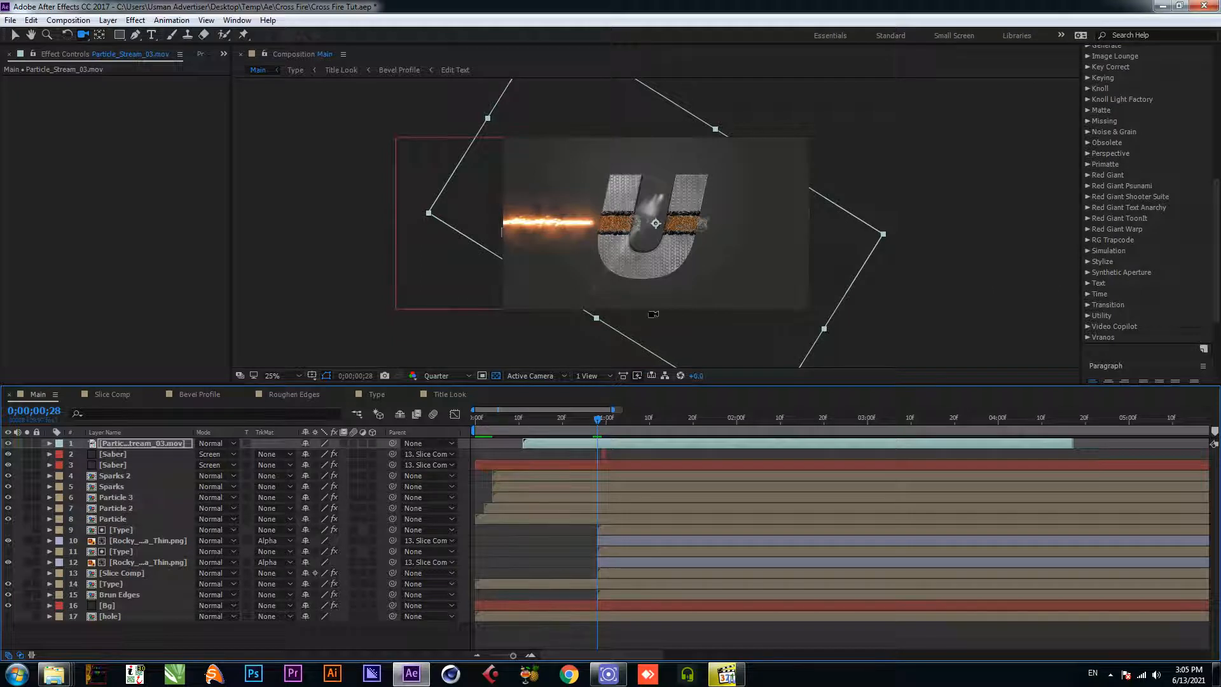
{"action": "key", "text": "w"}
{"action": "left_click_drag", "start_coordinate": [871, 242], "coordinate": [719, 334]}
{"action": "key", "text": "period"}
{"action": "key", "text": "v"}
{"action": "left_click_drag", "start_coordinate": [739, 278], "coordinate": [672, 303]}
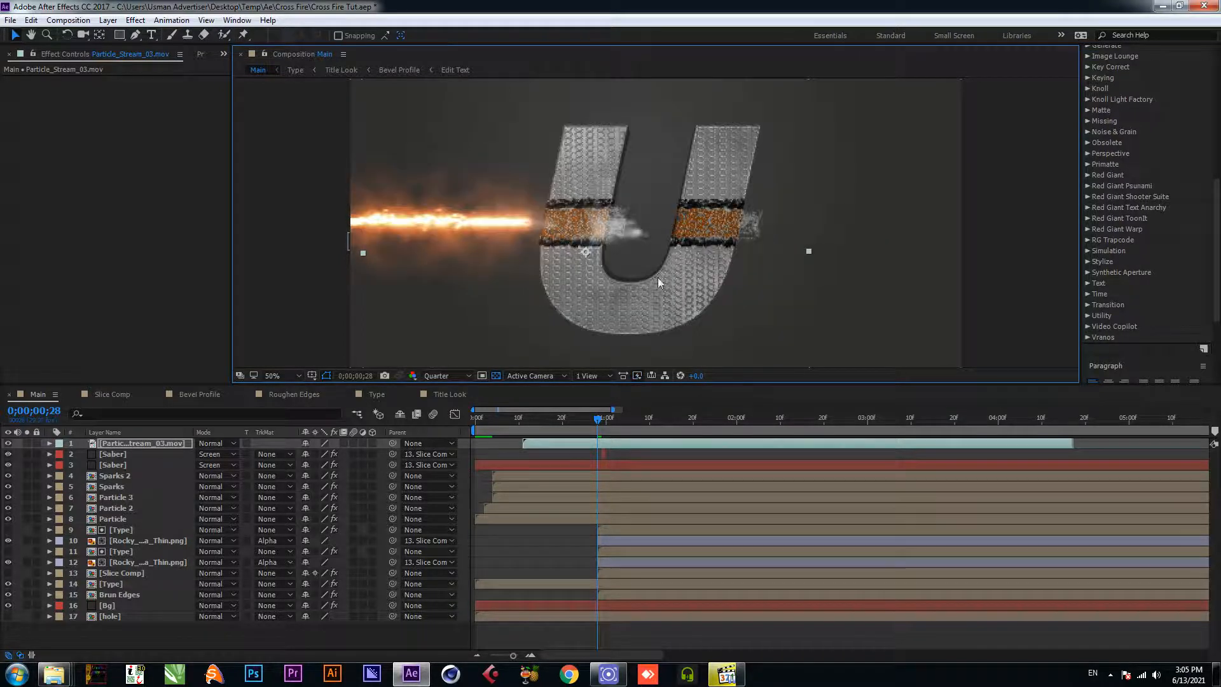
Step: Split the particle stream layer at 0;00;00;28, delete its earlier part, and preview the slice
{"action": "left_click_drag", "start_coordinate": [598, 418], "coordinate": [575, 421]}
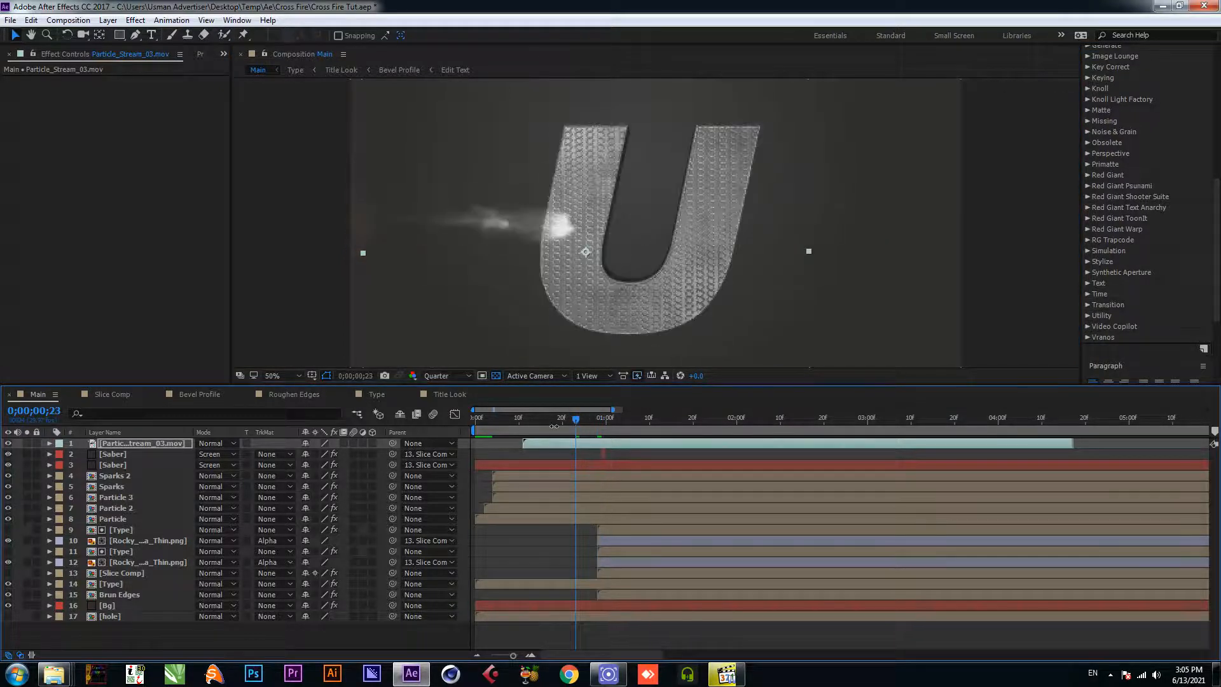
{"action": "left_click_drag", "start_coordinate": [577, 421], "coordinate": [598, 424]}
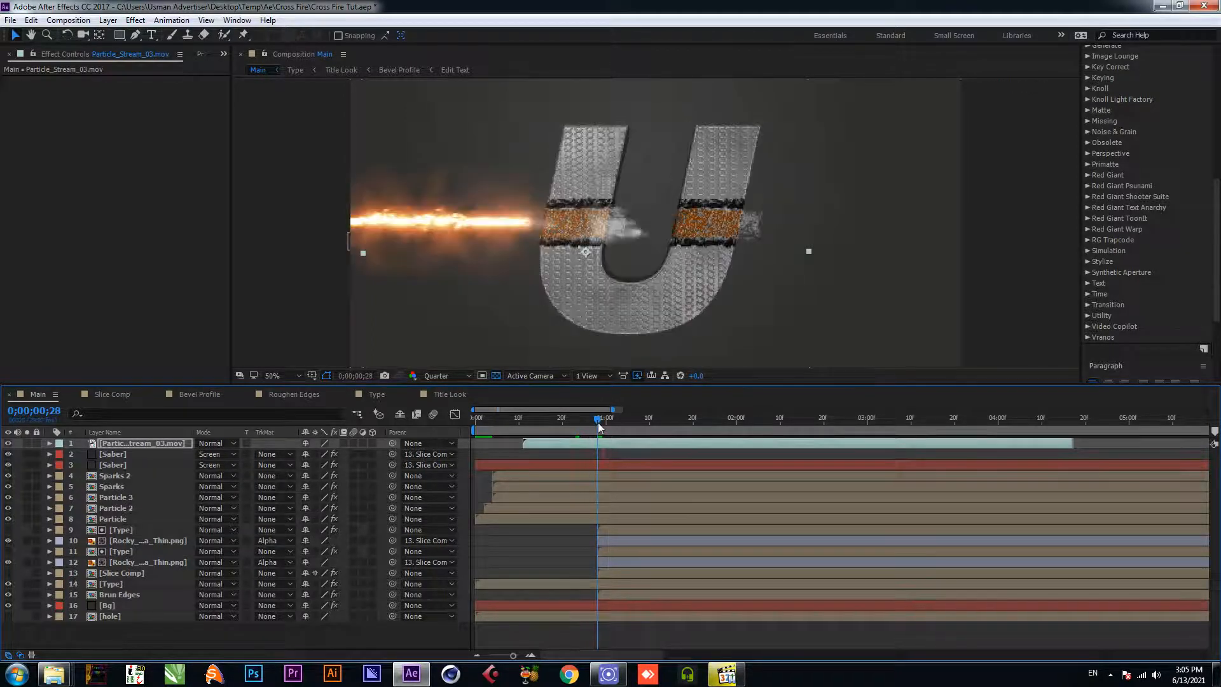
{"action": "key", "text": "ctrl+d"}
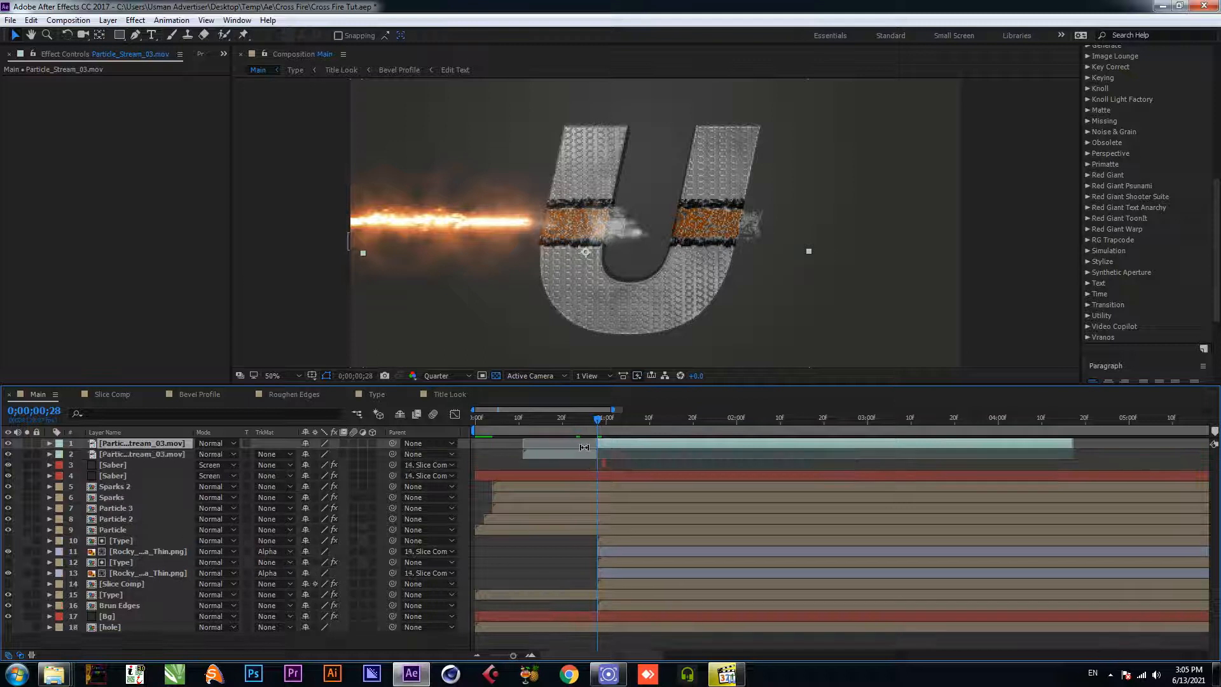
{"action": "left_click", "coordinate": [578, 452]}
{"action": "key", "text": "Delete"}
{"action": "left_click_drag", "start_coordinate": [596, 421], "coordinate": [567, 422]}
{"action": "key", "text": "space"}
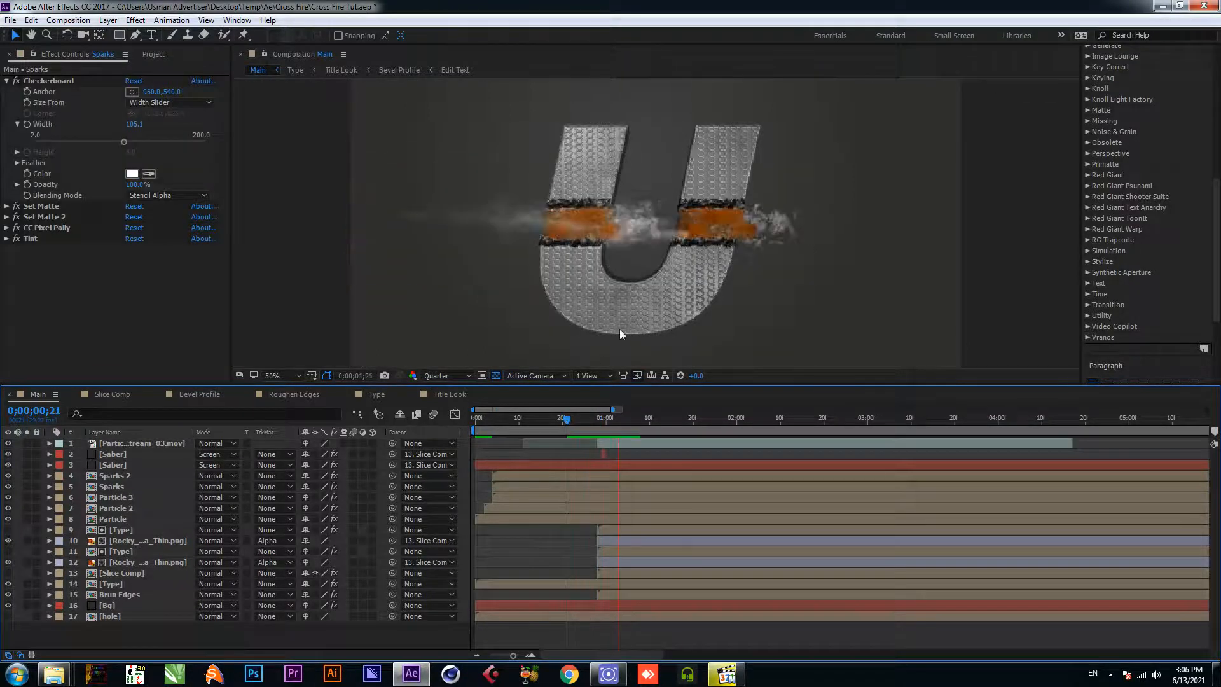
Step: Duplicate the particle stream layer and place the copy between the Type and Brun Edges layers
{"action": "left_click", "coordinate": [159, 444]}
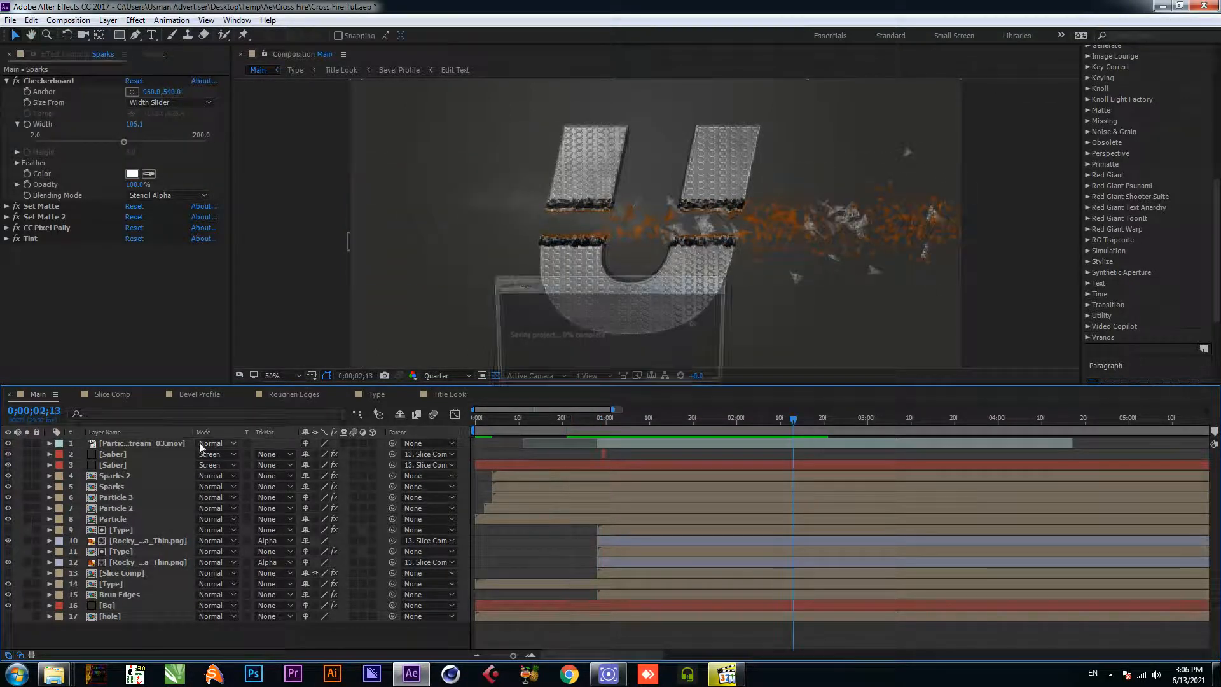
{"action": "key", "text": "ctrl+d"}
{"action": "left_click_drag", "start_coordinate": [163, 447], "coordinate": [132, 596]}
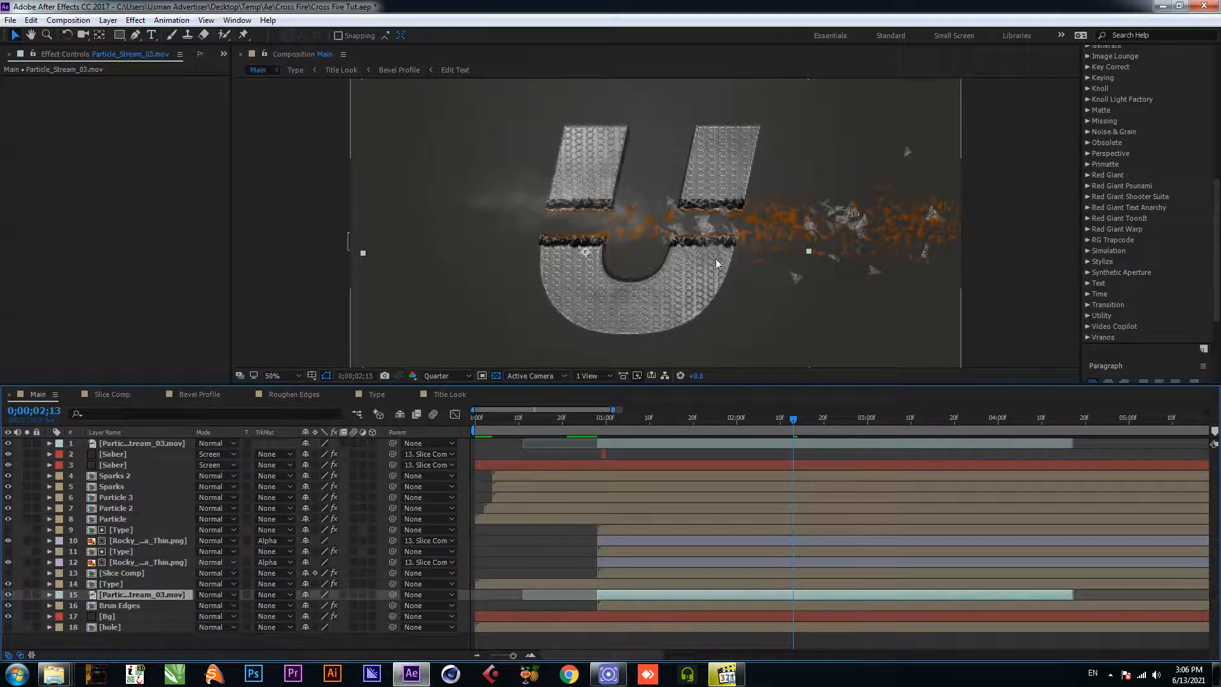
Step: Enlarge the particle stream copy behind the letter, shift it slightly down, and save the project
{"action": "key", "text": "comma"}
{"action": "left_click_drag", "start_coordinate": [734, 235], "coordinate": [792, 219]}
{"action": "left_click_drag", "start_coordinate": [709, 196], "coordinate": [705, 209]}
{"action": "left_click_drag", "start_coordinate": [691, 418], "coordinate": [678, 425]}
{"action": "key", "text": "ctrl+s"}
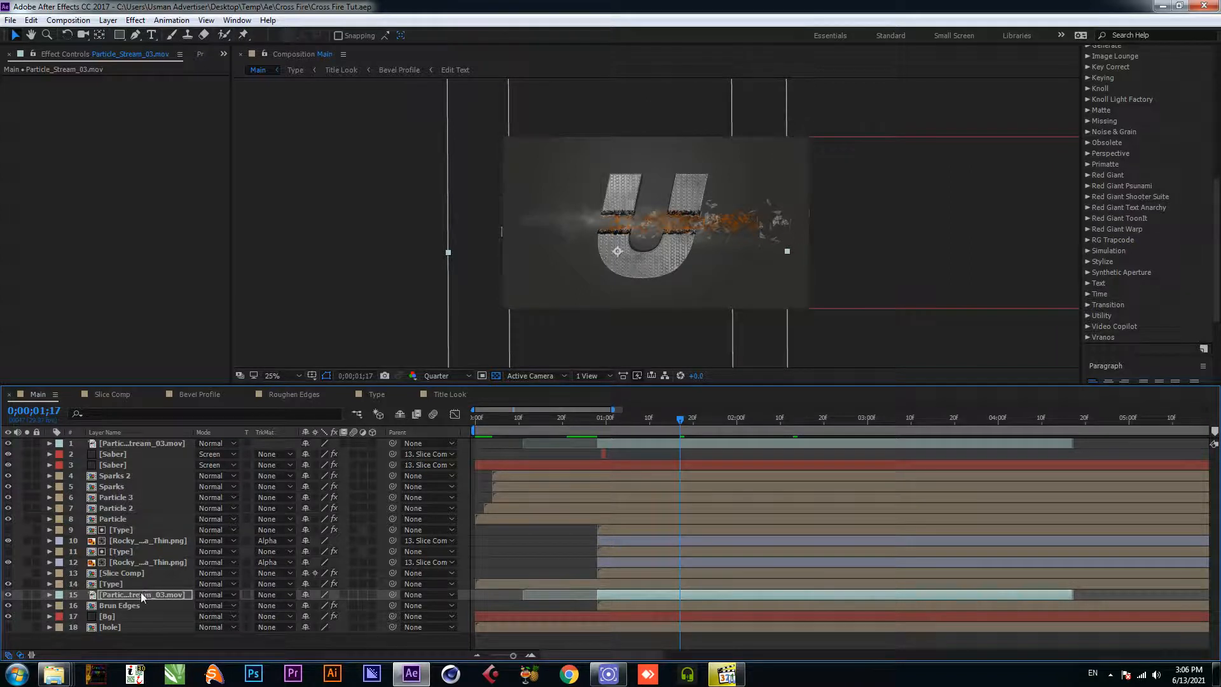
Step: Preview the slice animation from about 0;00;00;23 and again from 0;00;00;06
{"action": "left_click", "coordinate": [154, 637]}
{"action": "left_click_drag", "start_coordinate": [601, 424], "coordinate": [575, 423]}
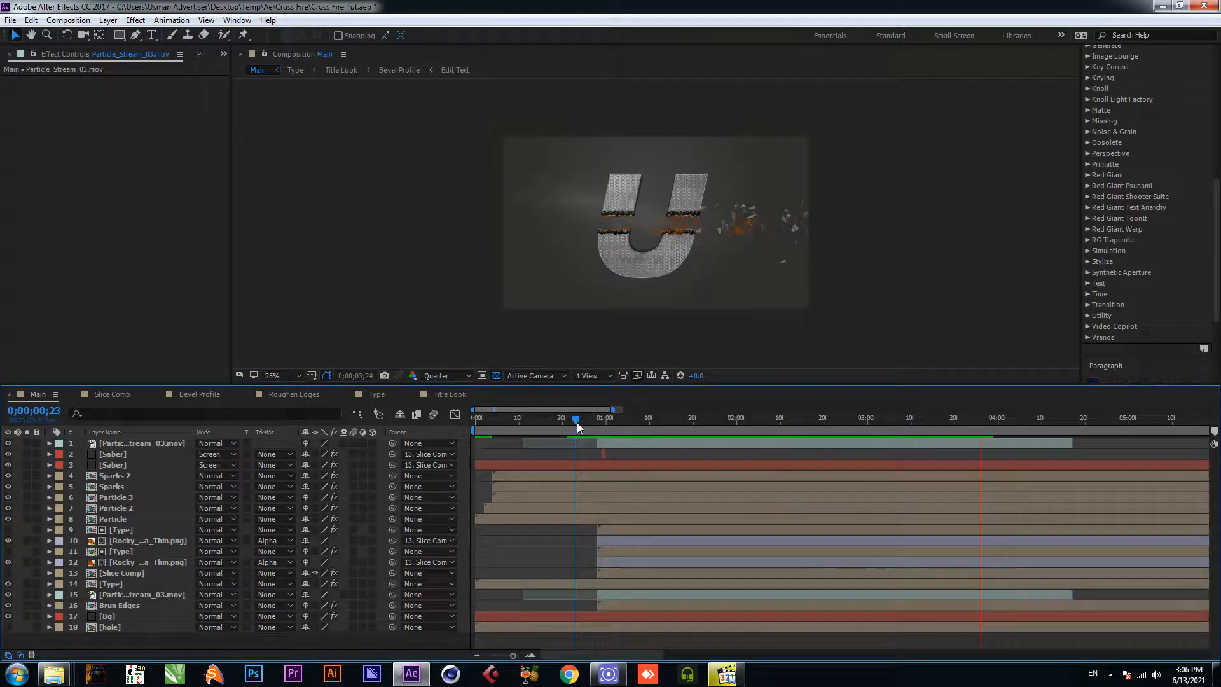
{"action": "left_click_drag", "start_coordinate": [614, 425], "coordinate": [501, 423]}
{"action": "key", "text": "space"}
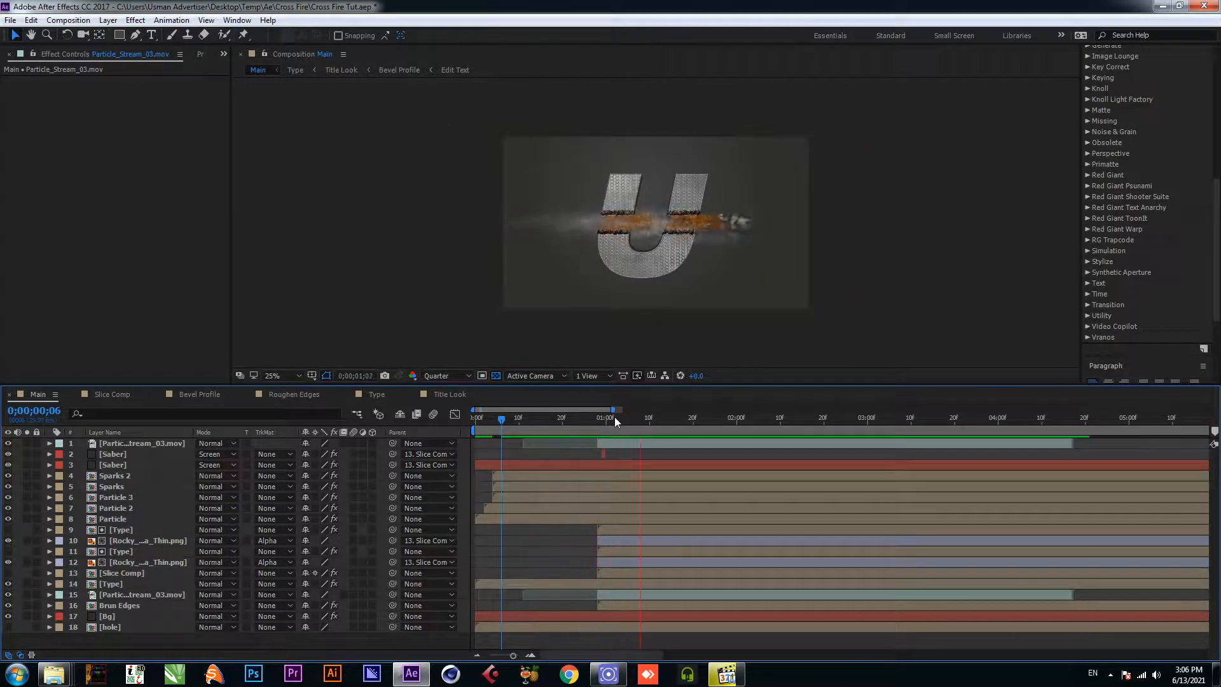
Step: Stop the preview, add an adjustment layer above all layers in the Main composition, and name it Glow
{"action": "key", "text": "space"}
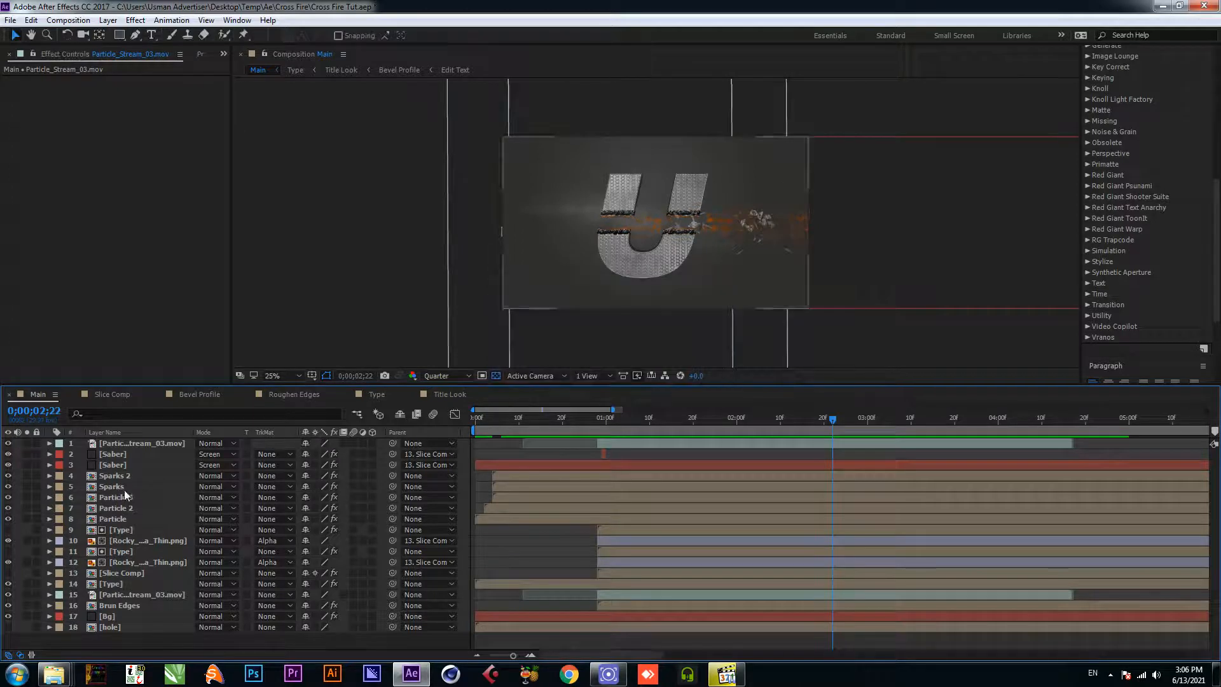
{"action": "right_click", "coordinate": [156, 643]}
{"action": "mouse_move", "coordinate": [238, 523]}
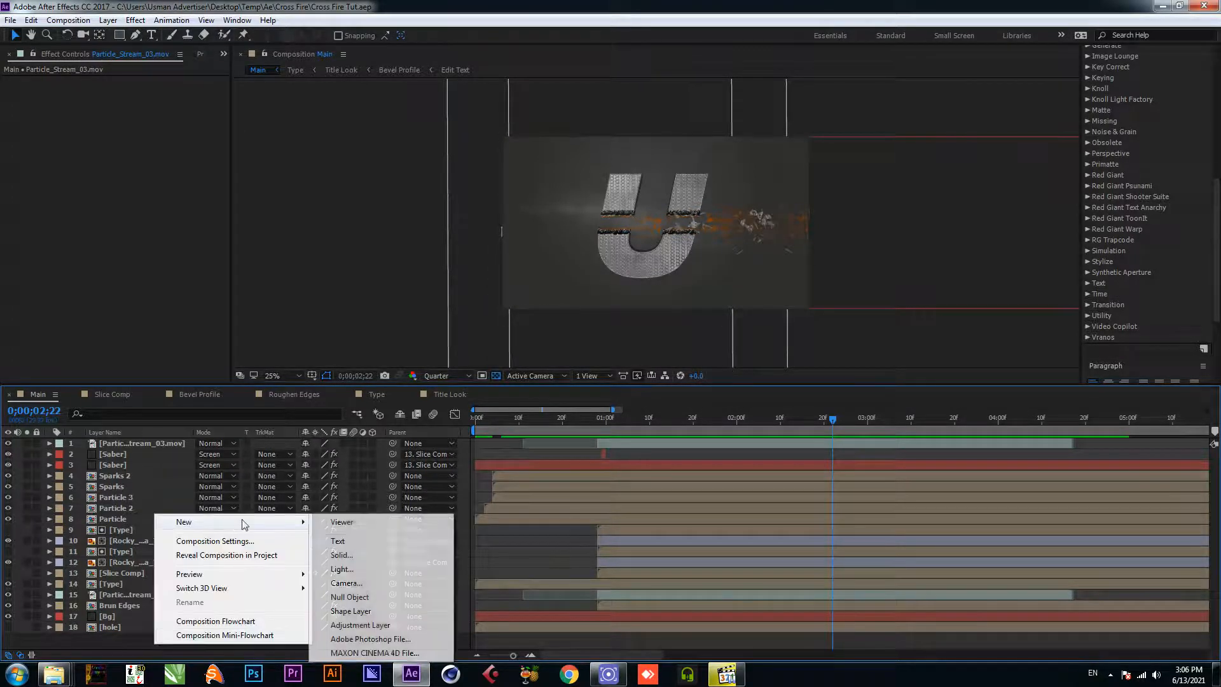
{"action": "left_click", "coordinate": [367, 625]}
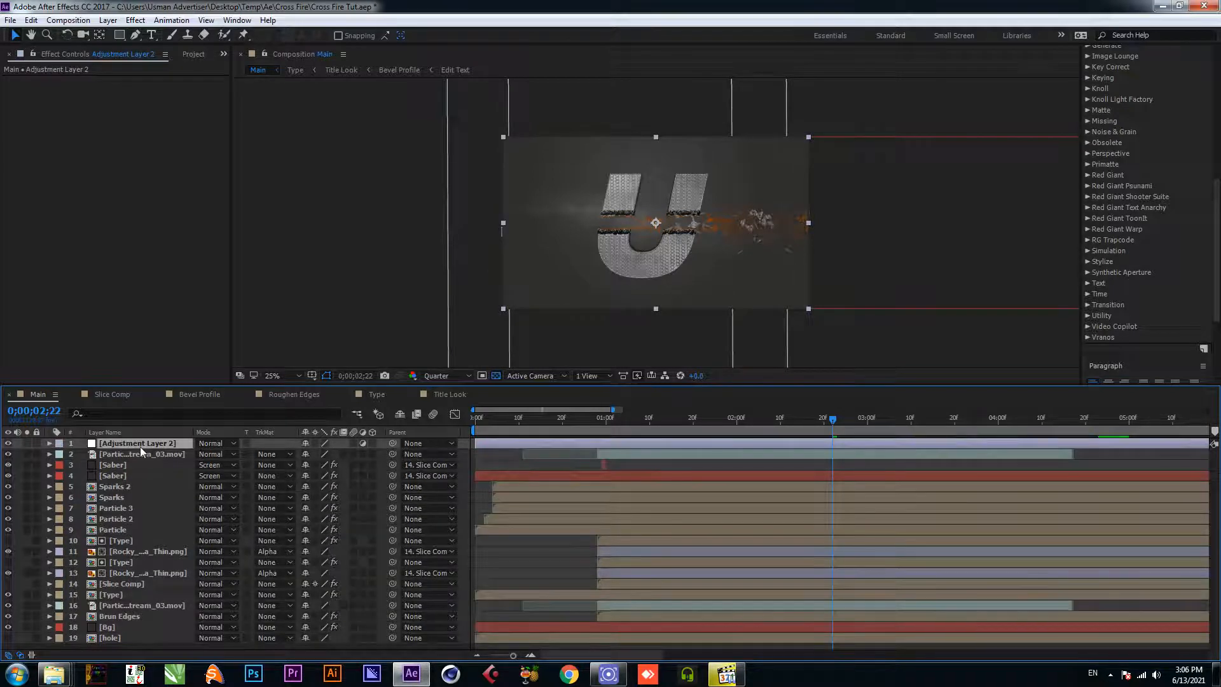
{"action": "right_click", "coordinate": [141, 451]}
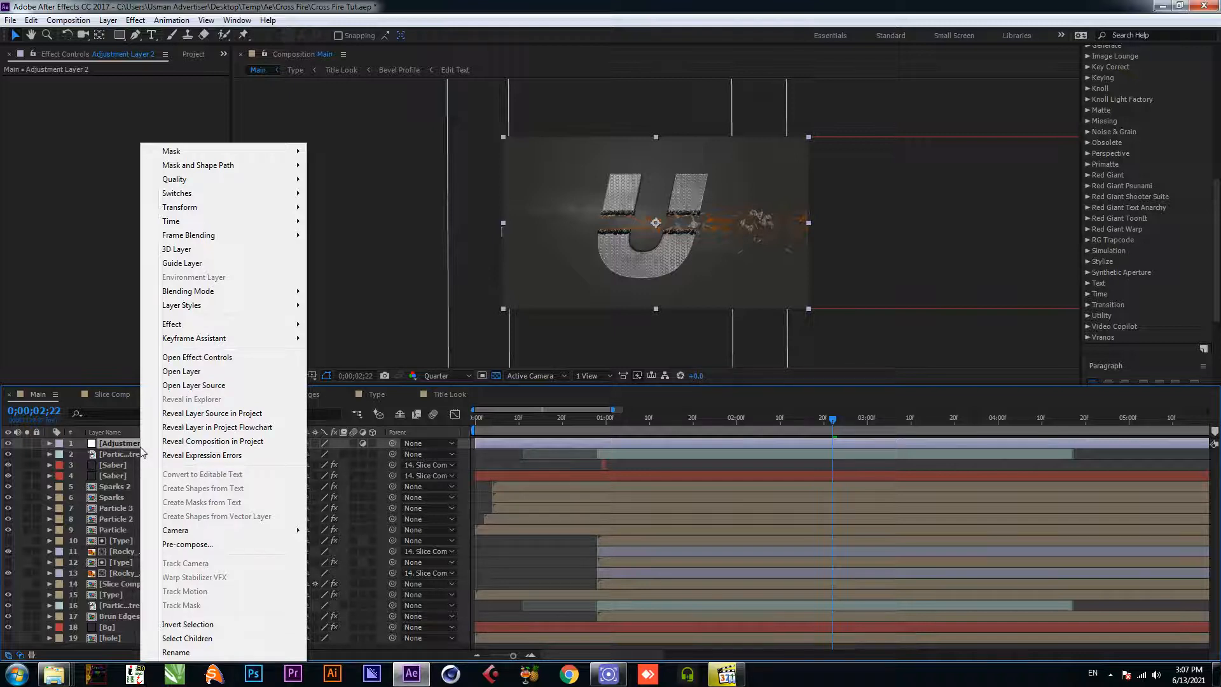
{"action": "left_click", "coordinate": [184, 653]}
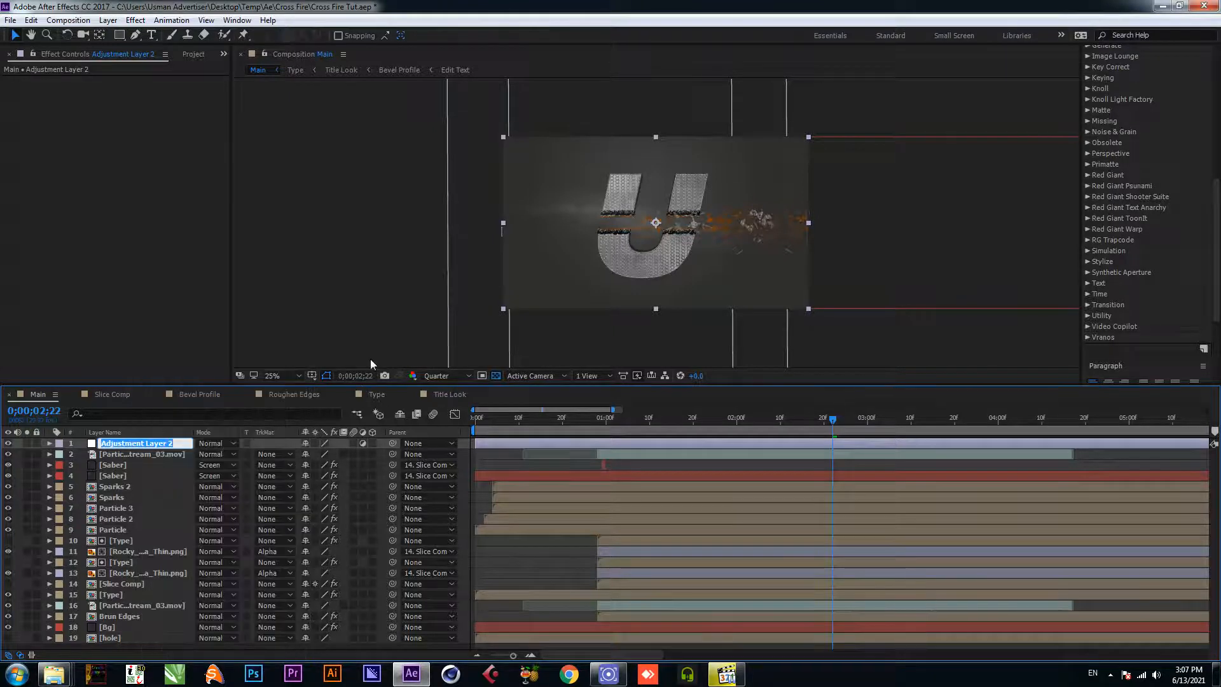
{"action": "type", "text": "Glow"}
{"action": "key", "text": "Return"}
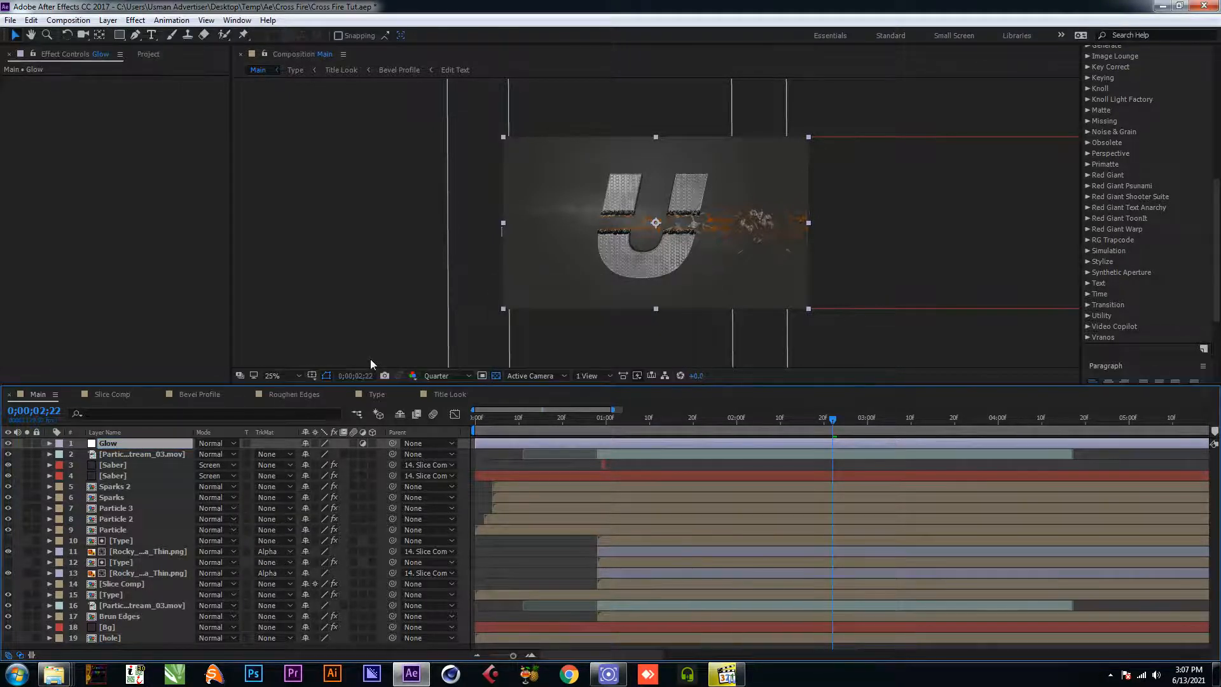
Step: Apply the Shift Channels effect to the Glow layer, save the project, and take alpha from Saturation
{"action": "key", "text": "ctrl+space"}
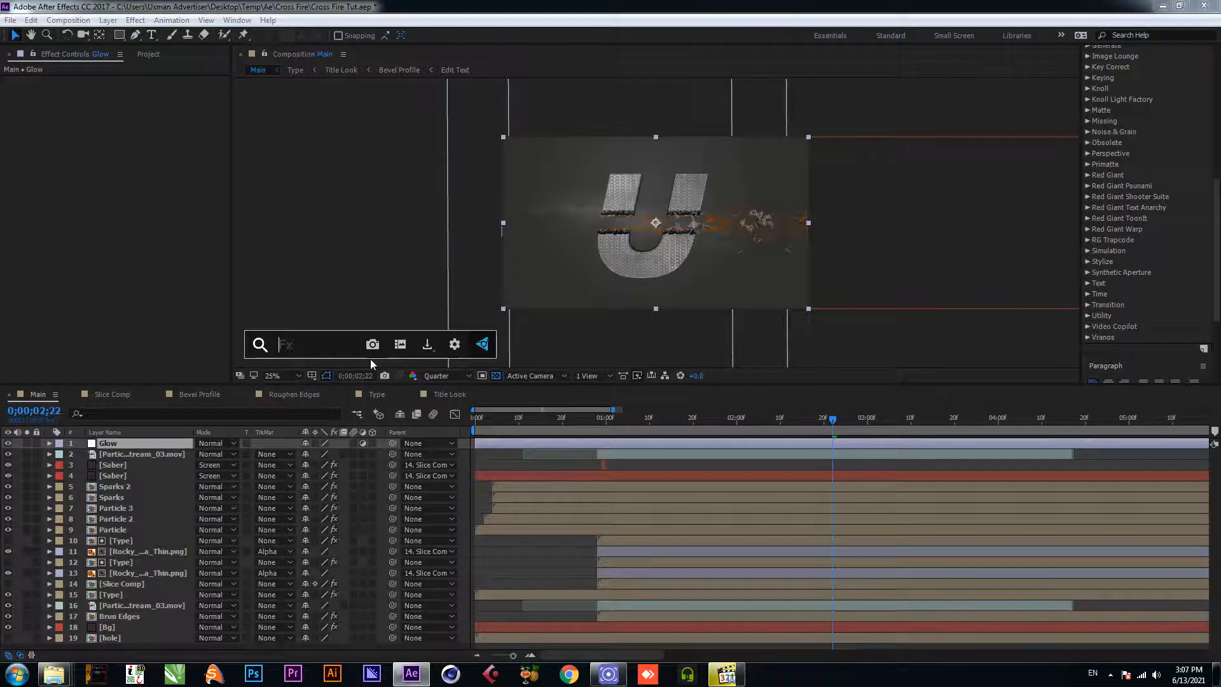
{"action": "type", "text": "shif"}
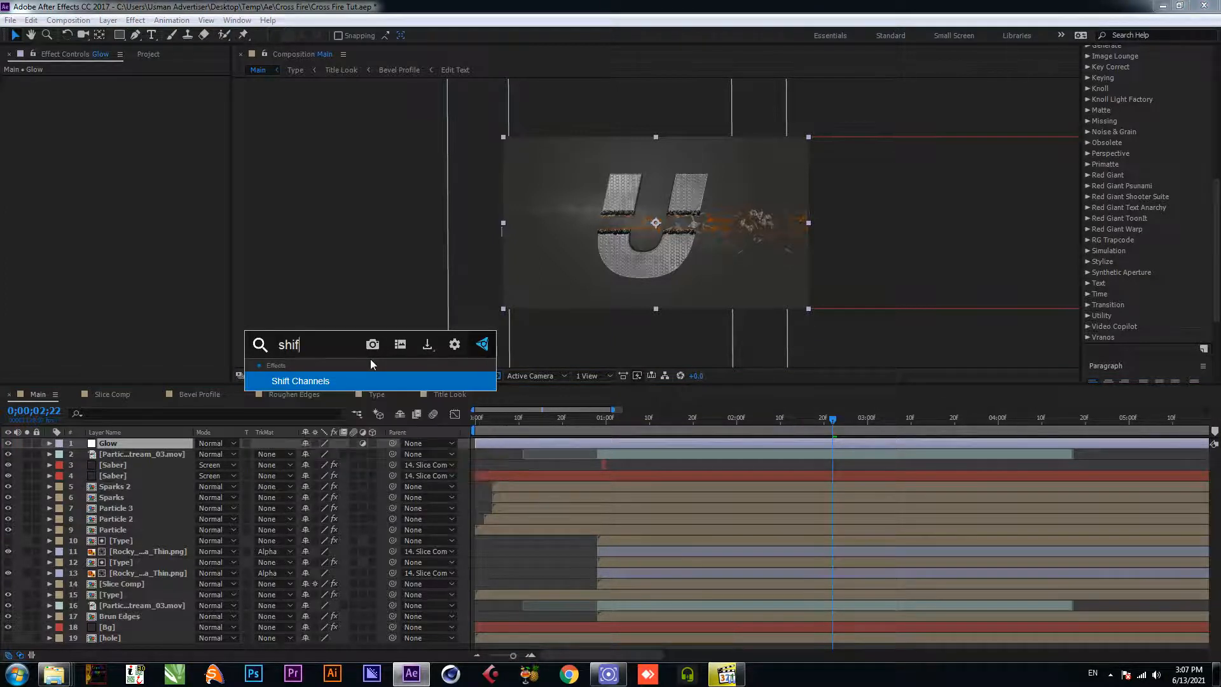
{"action": "left_click", "coordinate": [314, 379]}
{"action": "key", "text": "ctrl+s"}
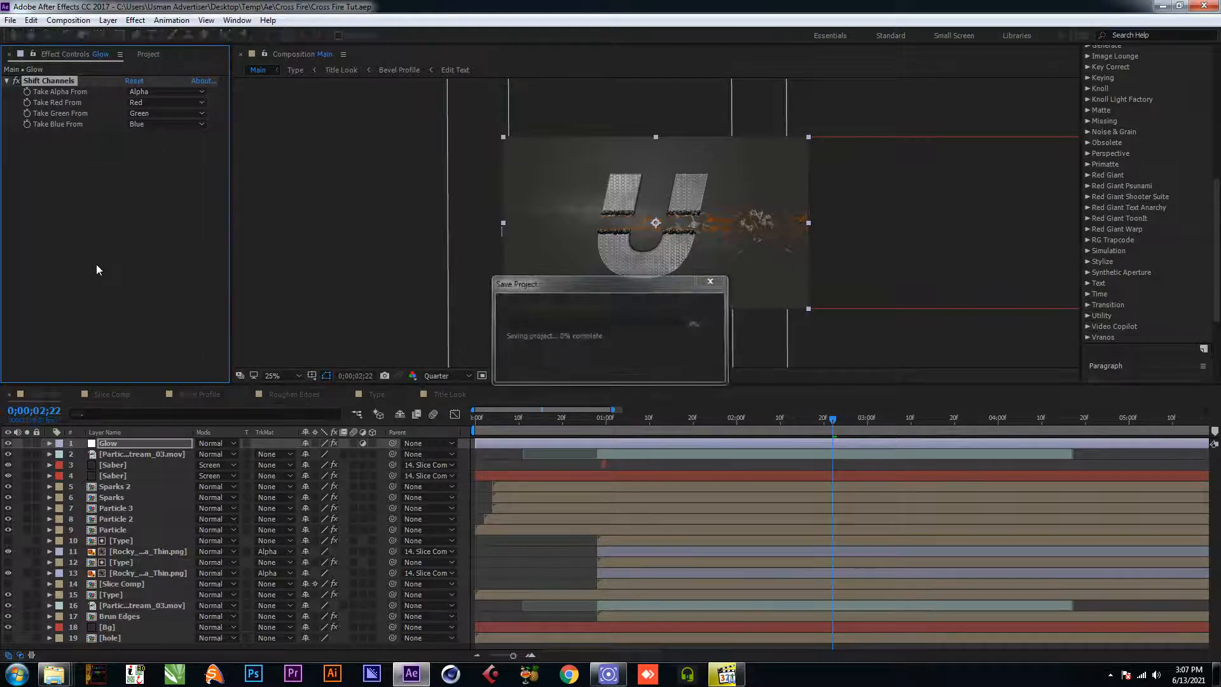
{"action": "key", "text": "ctrl+space"}
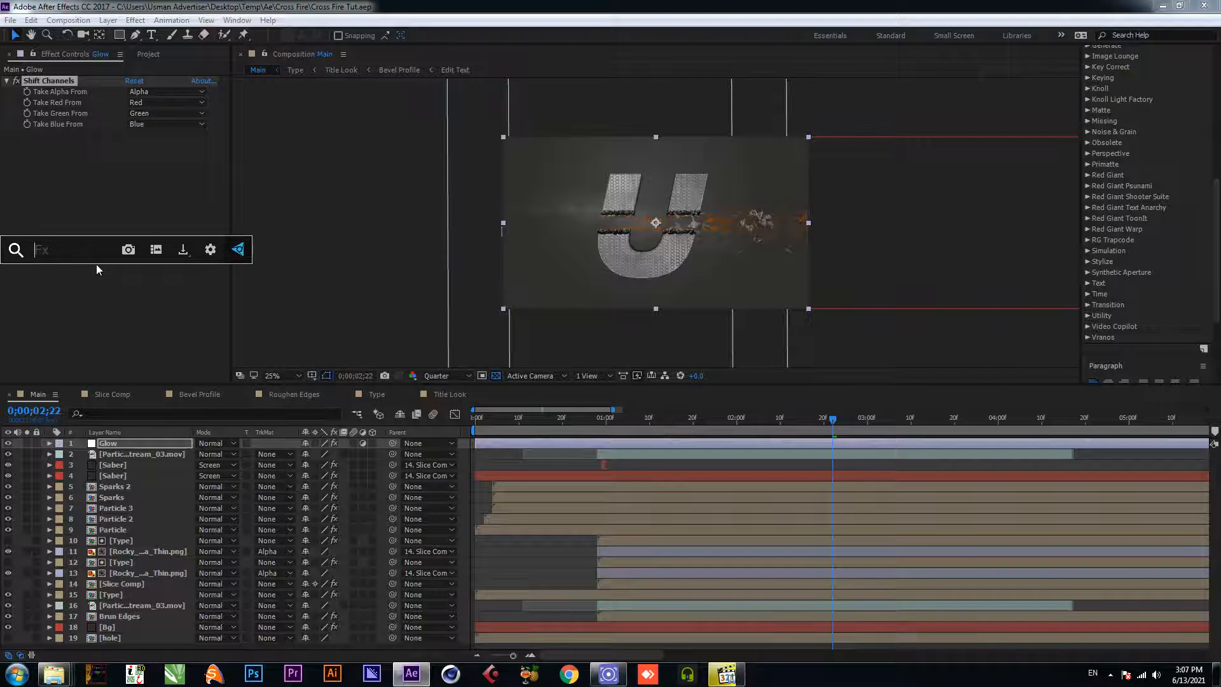
{"action": "left_click", "coordinate": [105, 194]}
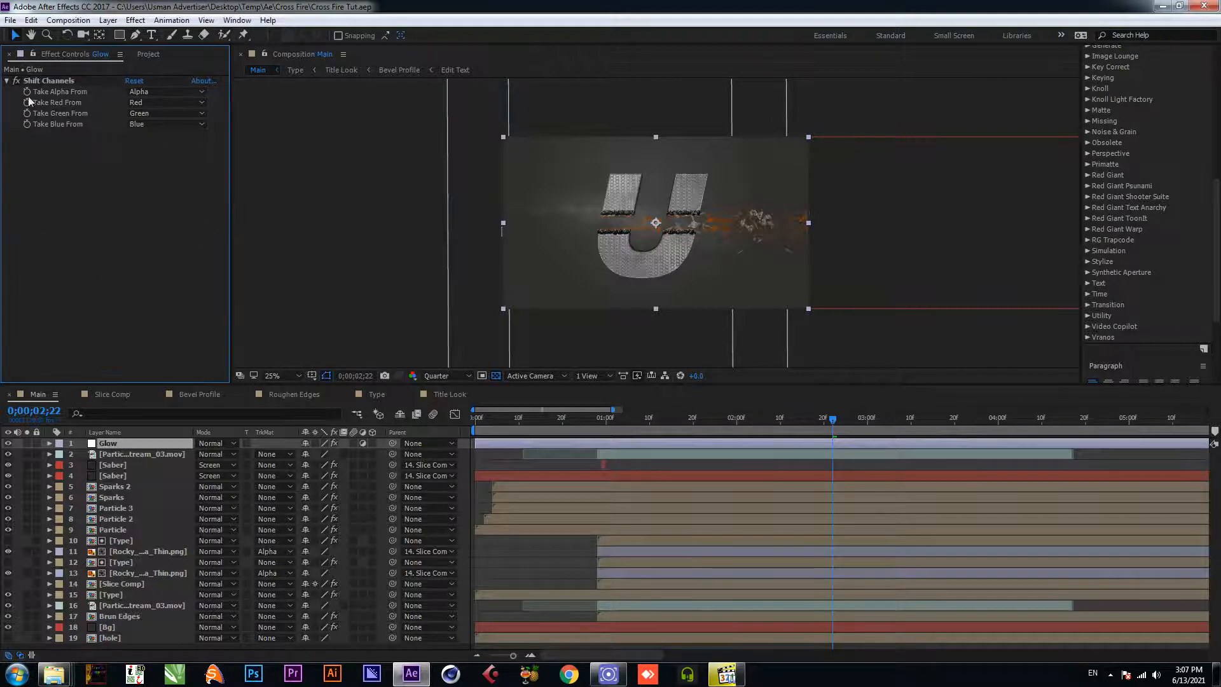
{"action": "left_click", "coordinate": [157, 91]}
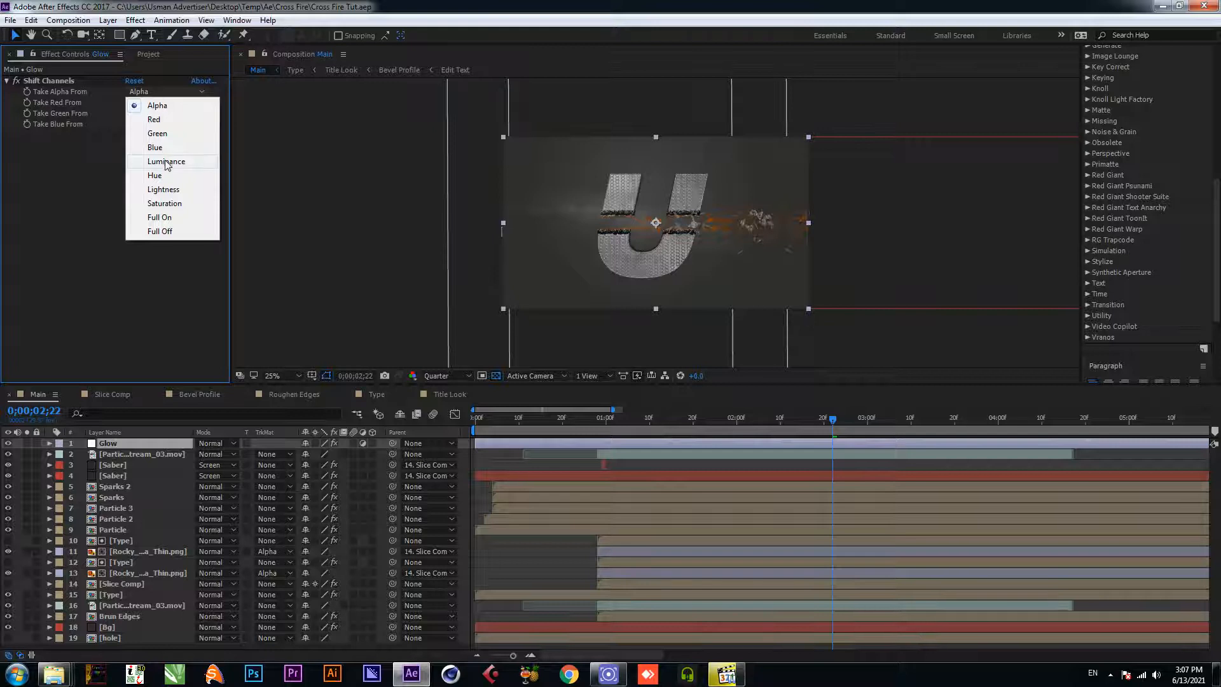
{"action": "left_click", "coordinate": [164, 203]}
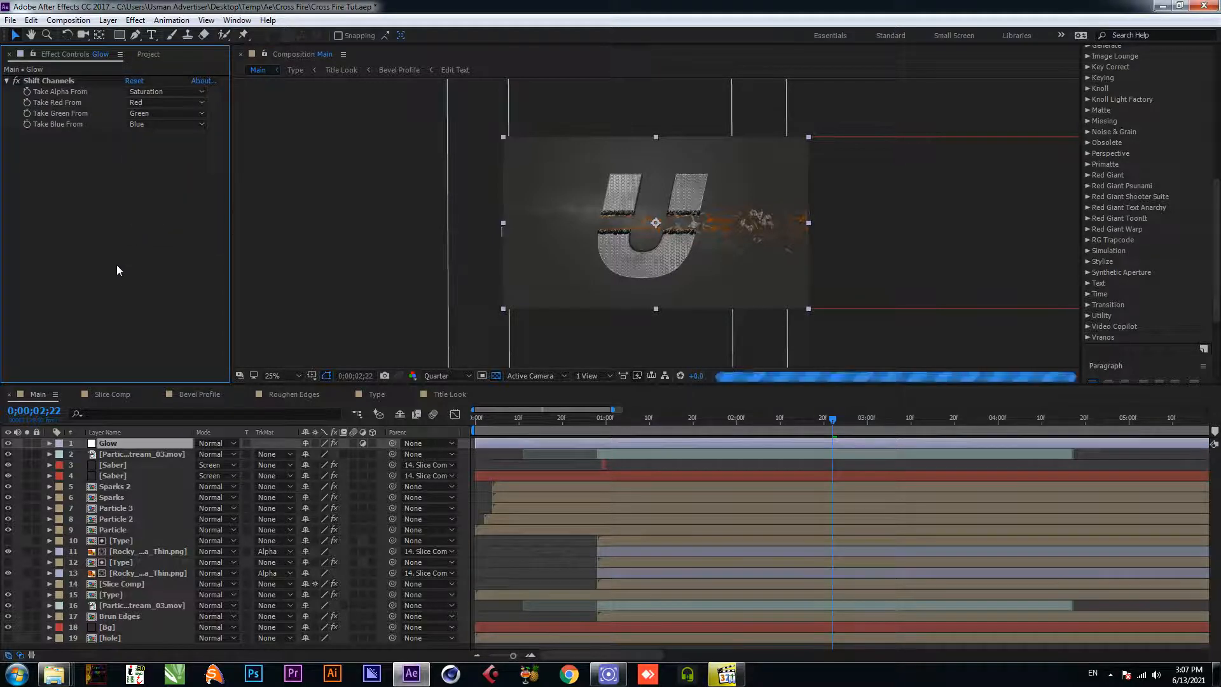
Step: Add a Solid Composite effect with black color 000000 to the Glow layer and save the project
{"action": "left_click", "coordinate": [126, 440]}
{"action": "key", "text": "ctrl+space"}
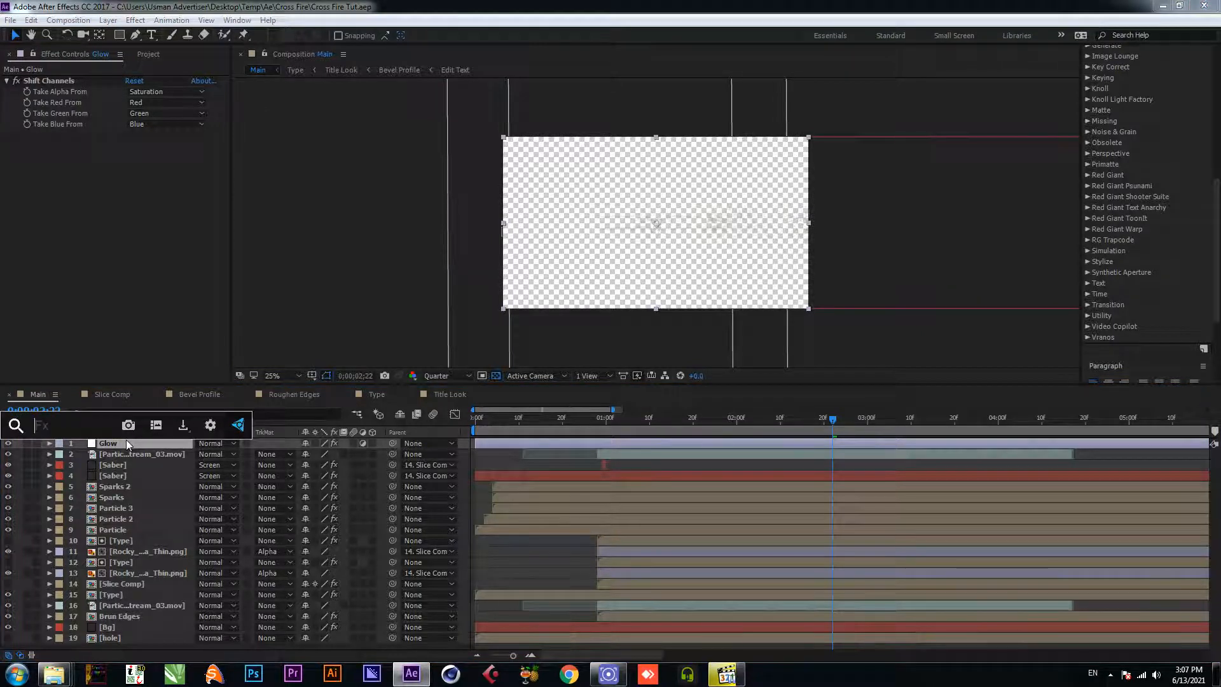
{"action": "type", "text": "sol"}
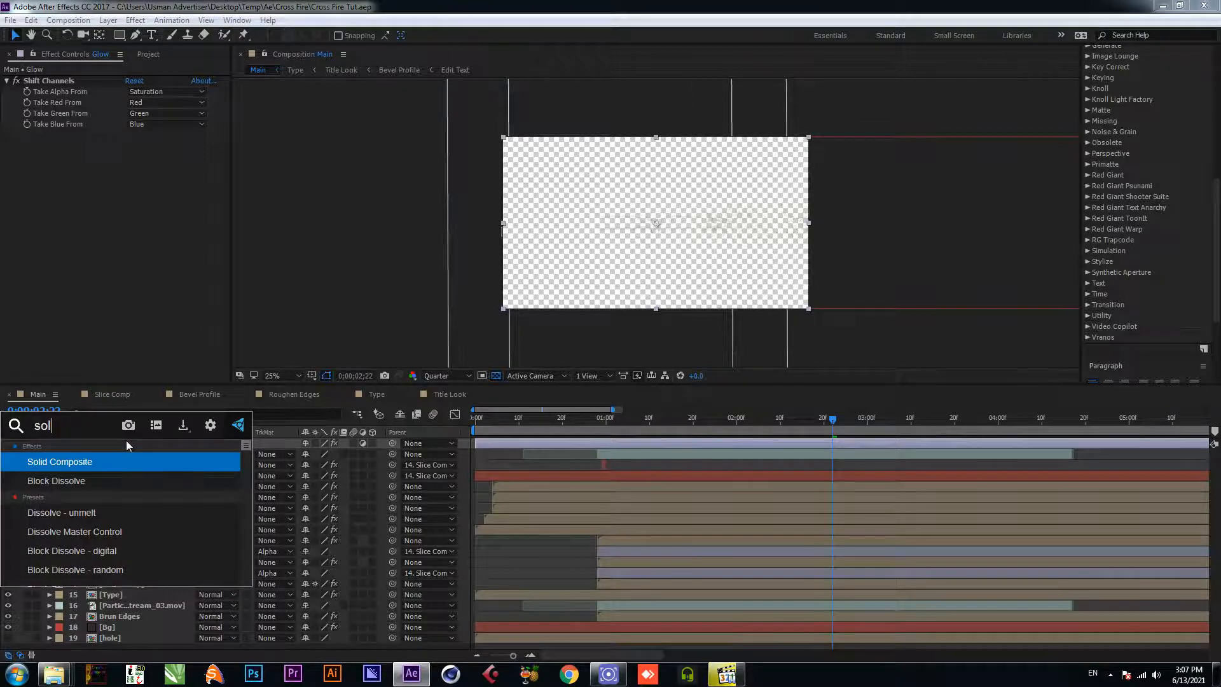
{"action": "left_click", "coordinate": [121, 460]}
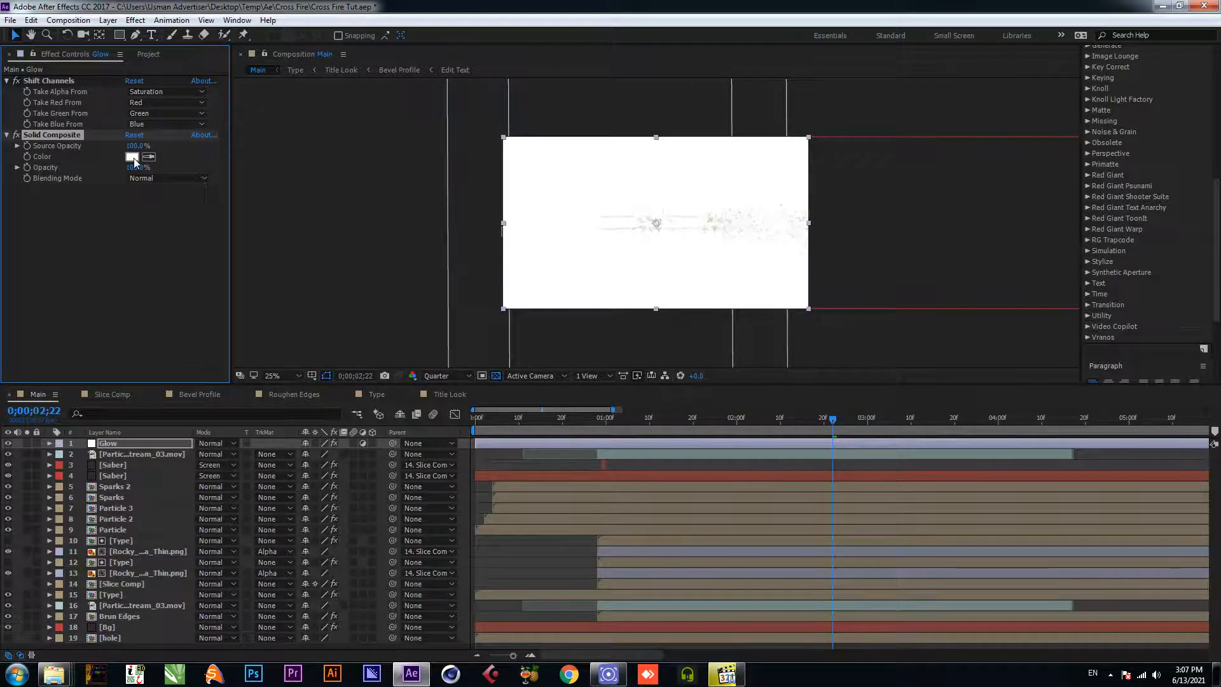
{"action": "left_click", "coordinate": [131, 156]}
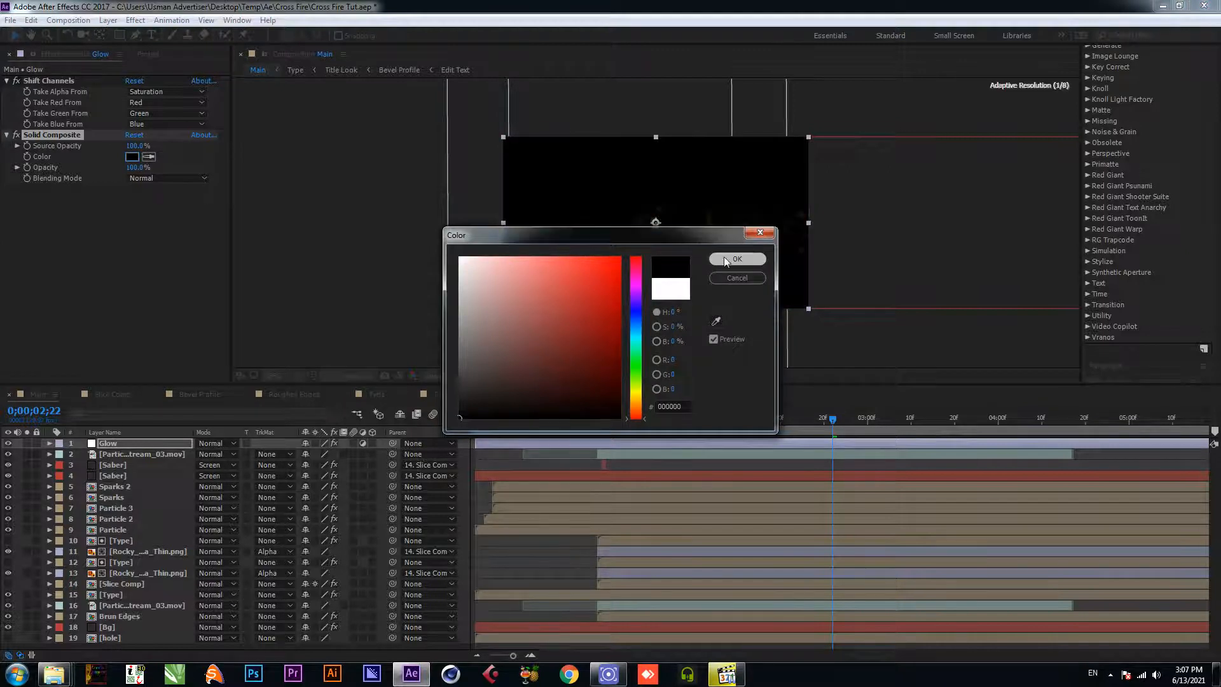
{"action": "left_click", "coordinate": [737, 259]}
{"action": "key", "text": "ctrl+s"}
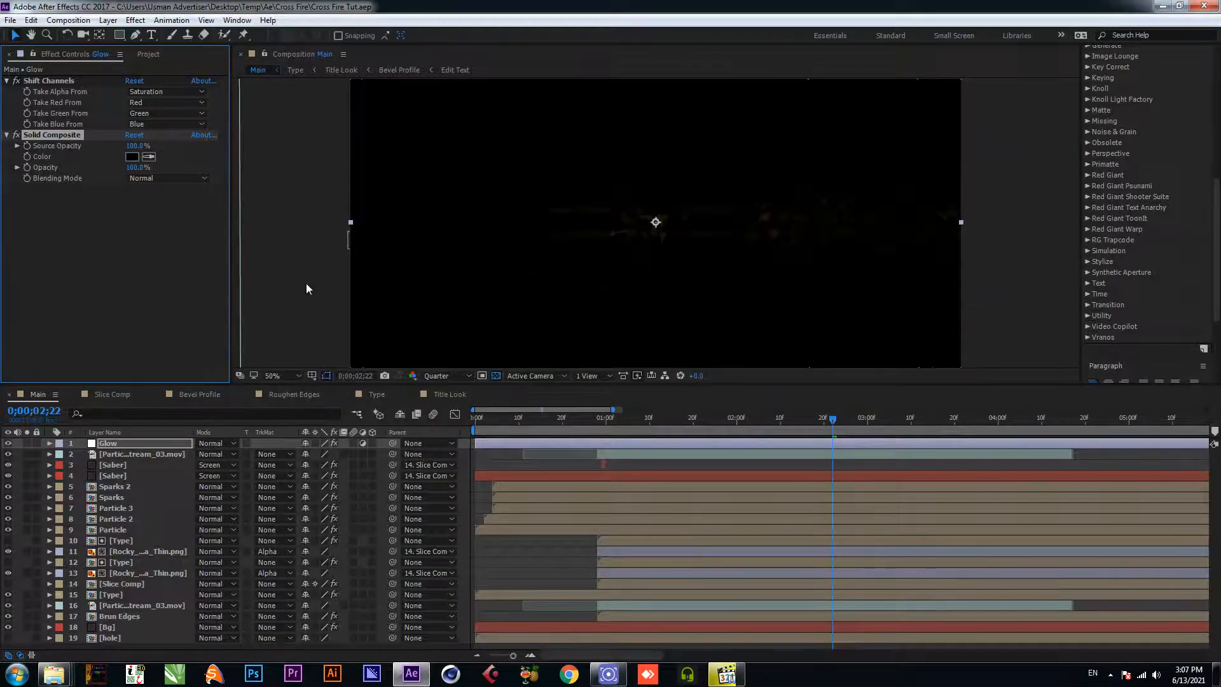
Step: At 0;00;01;03, add a Glow effect to the Glow layer with its threshold set to 25%
{"action": "left_click", "coordinate": [672, 422]}
{"action": "left_click_drag", "start_coordinate": [673, 422], "coordinate": [610, 417]}
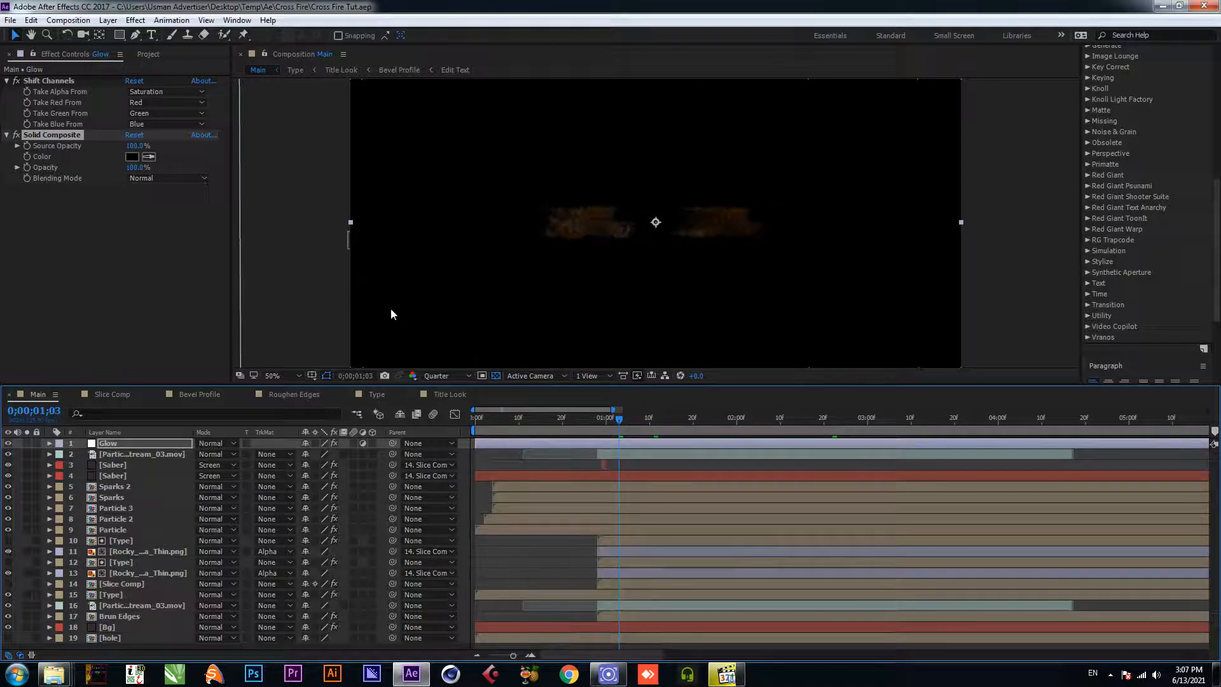
{"action": "key", "text": "ctrl+space"}
{"action": "type", "text": "glow"}
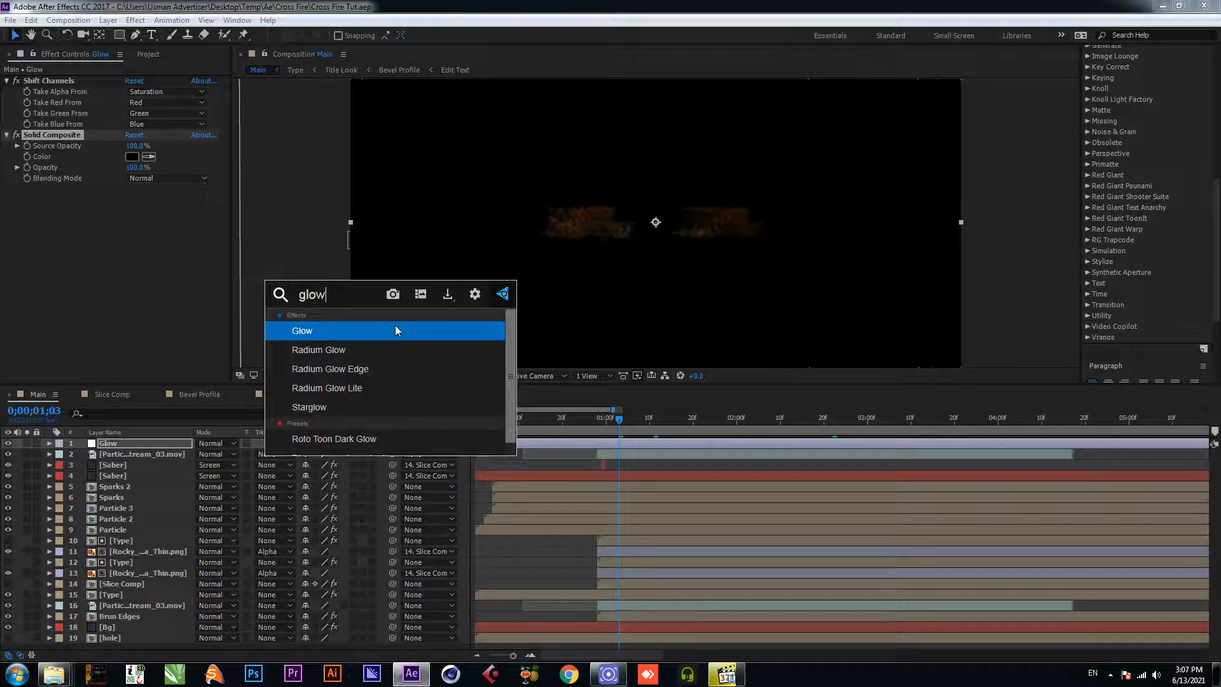
{"action": "left_click", "coordinate": [395, 330]}
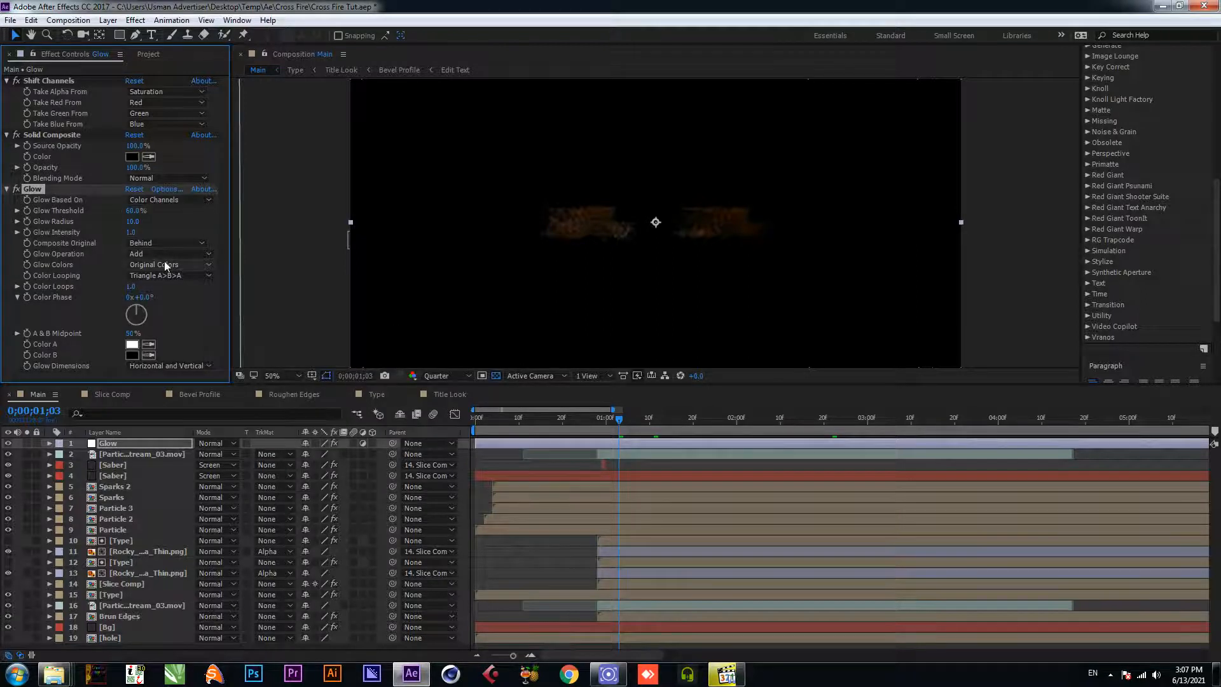
{"action": "left_click", "coordinate": [130, 211]}
{"action": "type", "text": "24"}
{"action": "type", "text": "5"}
{"action": "key", "text": "Return"}
{"action": "left_click", "coordinate": [7, 189]}
Step: Duplicate the Glow effect and set the copy's Glow Radius to 36
{"action": "key", "text": "ctrl+d"}
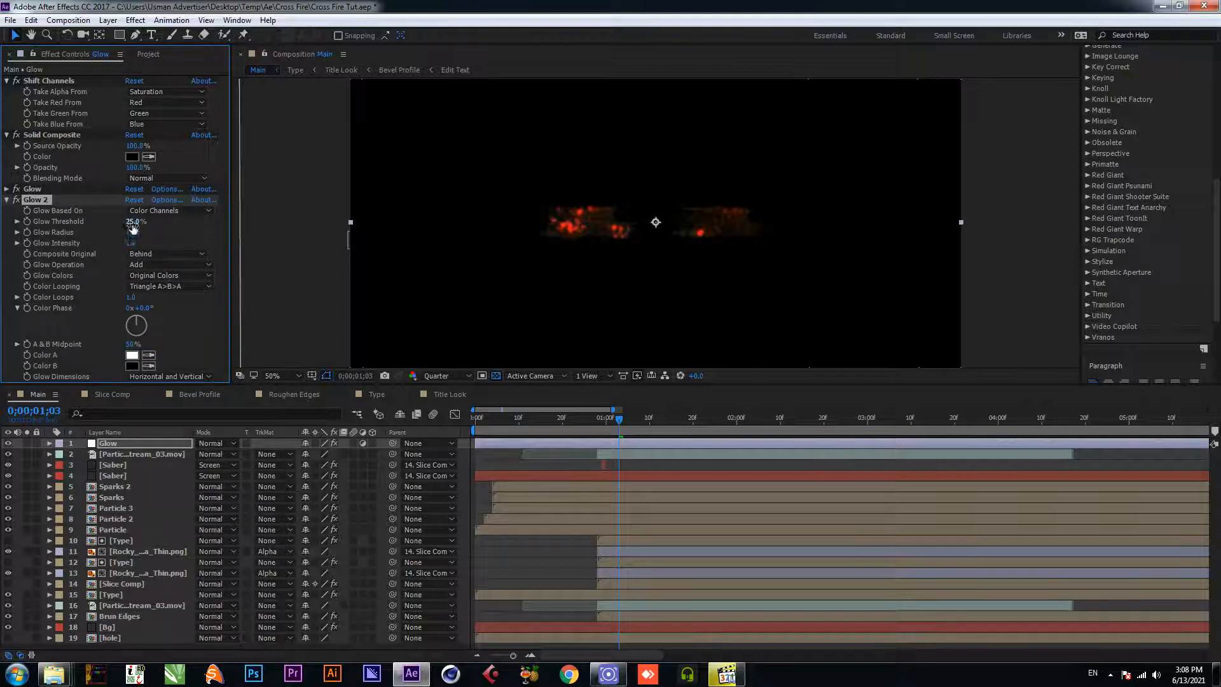
{"action": "left_click", "coordinate": [131, 233]}
{"action": "type", "text": "36"}
{"action": "key", "text": "Return"}
{"action": "left_click", "coordinate": [7, 199]}
Step: Duplicate Glow 2, set the new copy's Glow Radius to 120, and save the project
{"action": "key", "text": "ctrl+d"}
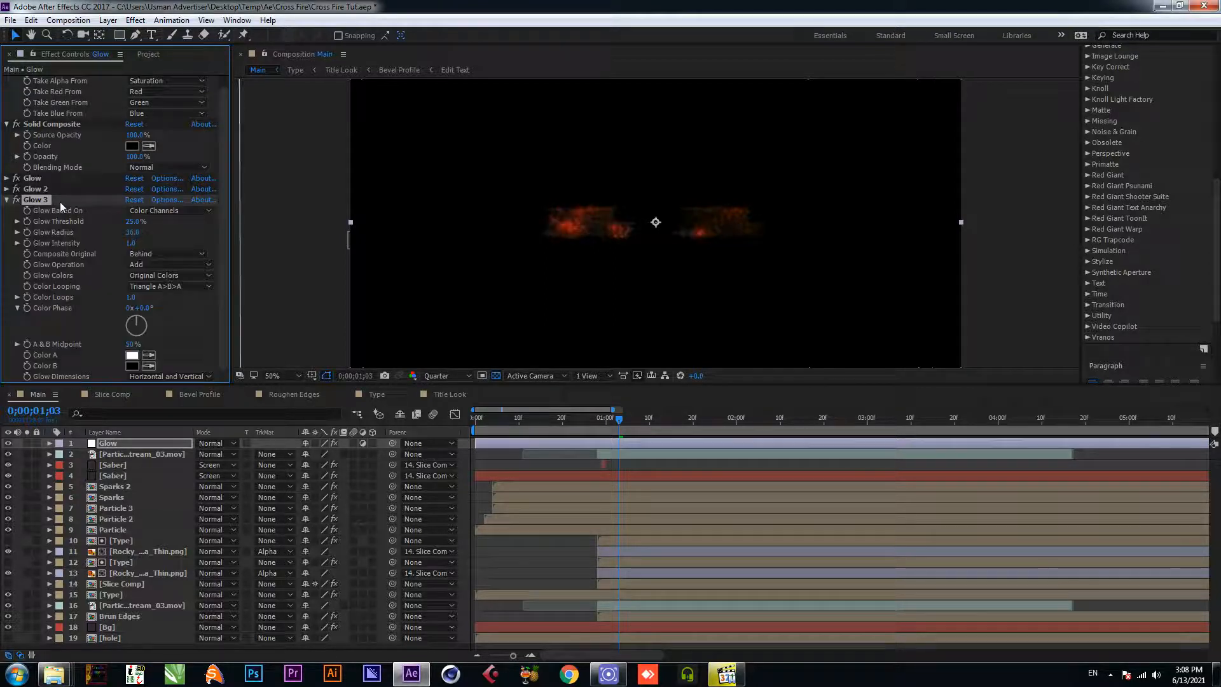
{"action": "left_click", "coordinate": [132, 233]}
{"action": "type", "text": "120"}
{"action": "key", "text": "Return"}
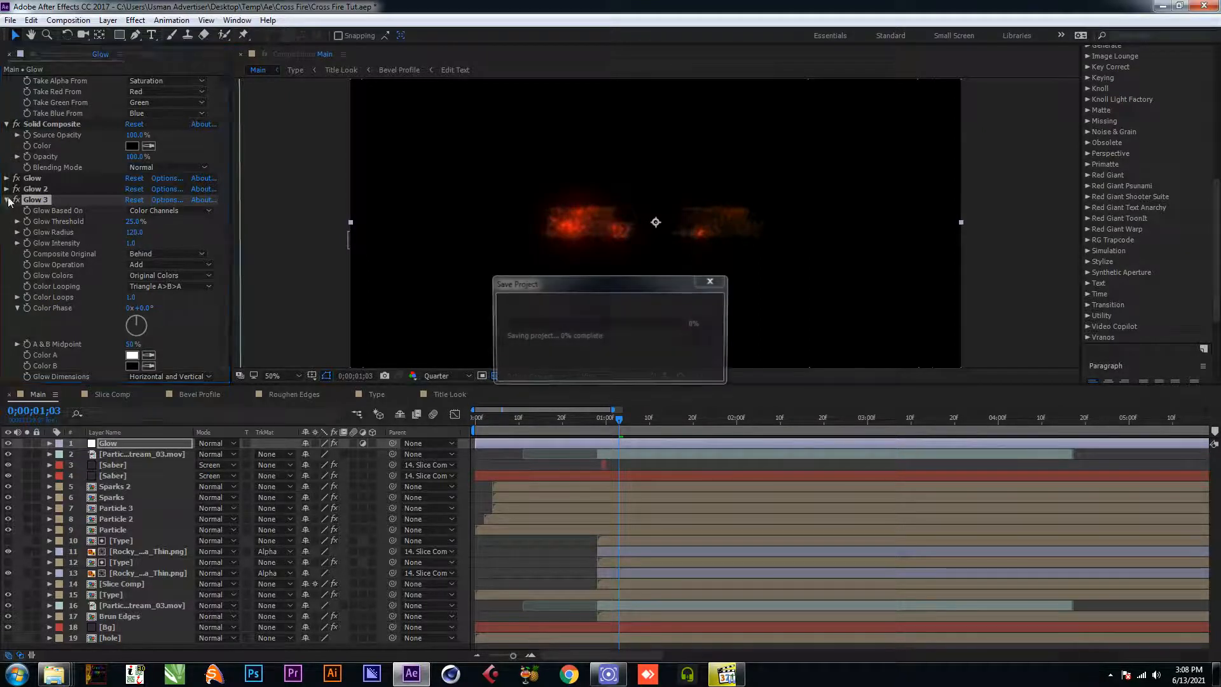
{"action": "left_click", "coordinate": [6, 200]}
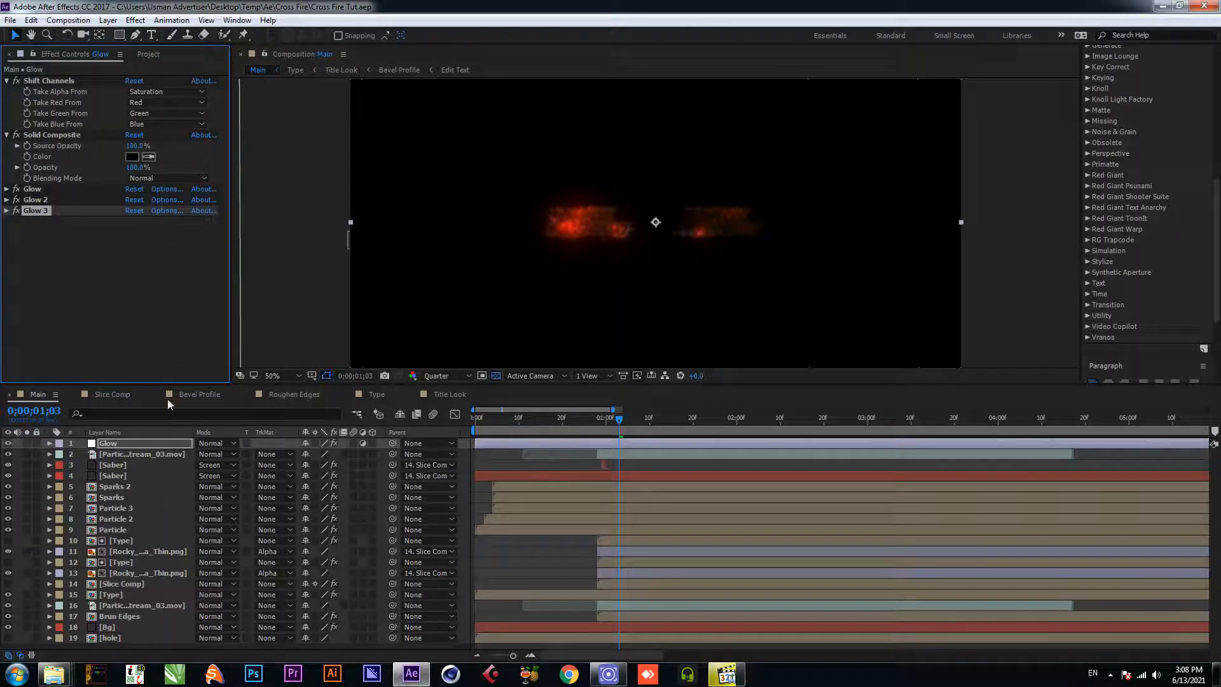
{"action": "left_click", "coordinate": [130, 237]}
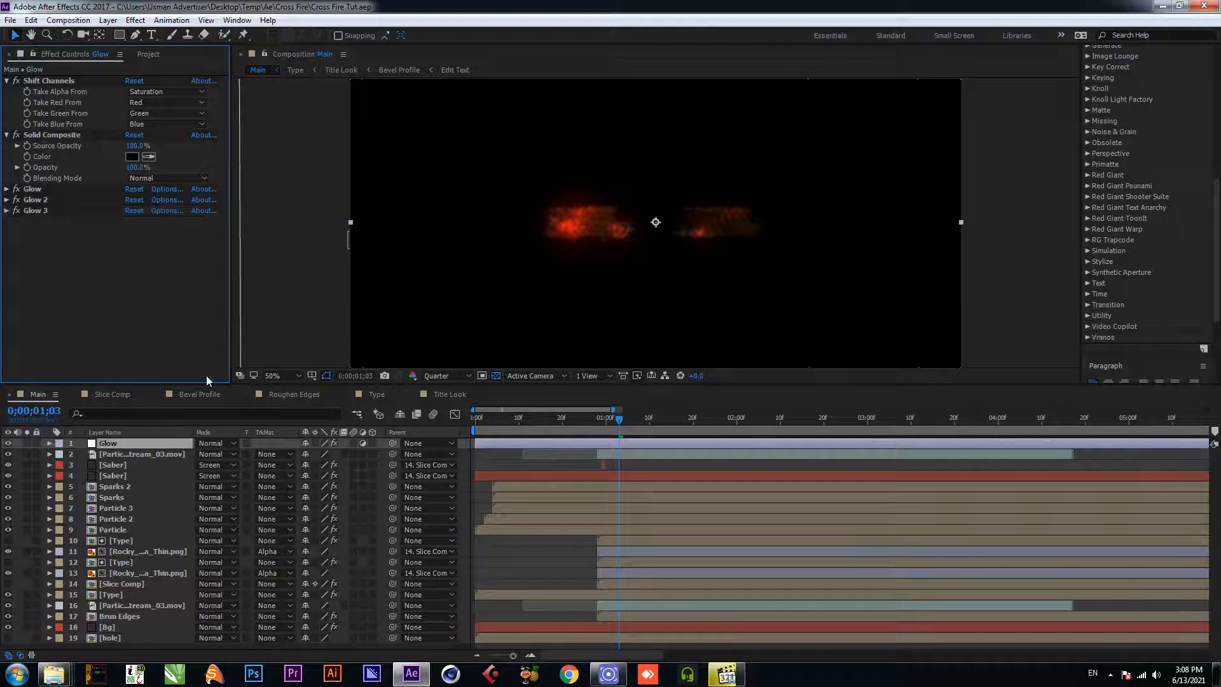
Step: Set the Glow adjustment layer's blending mode to Screen and preview the slice, stopping at 0;00;00;29
{"action": "left_click", "coordinate": [219, 443]}
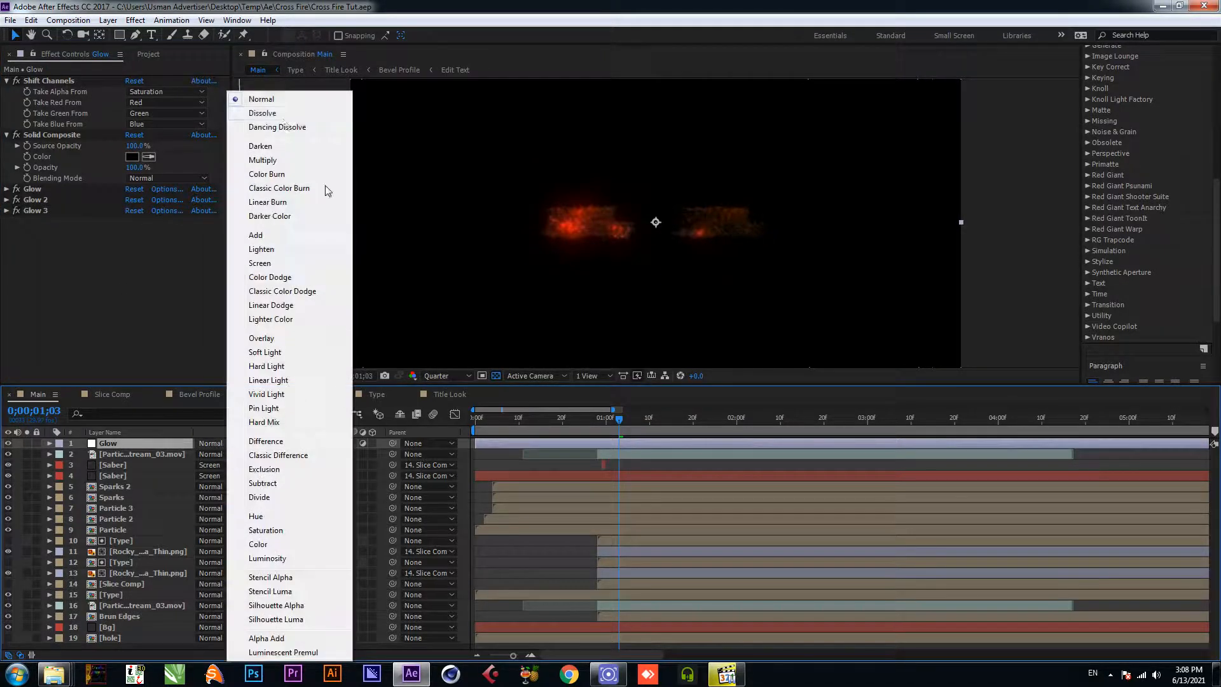
{"action": "left_click", "coordinate": [273, 264]}
{"action": "left_click", "coordinate": [594, 421]}
{"action": "key", "text": "space"}
{"action": "left_click", "coordinate": [601, 425]}
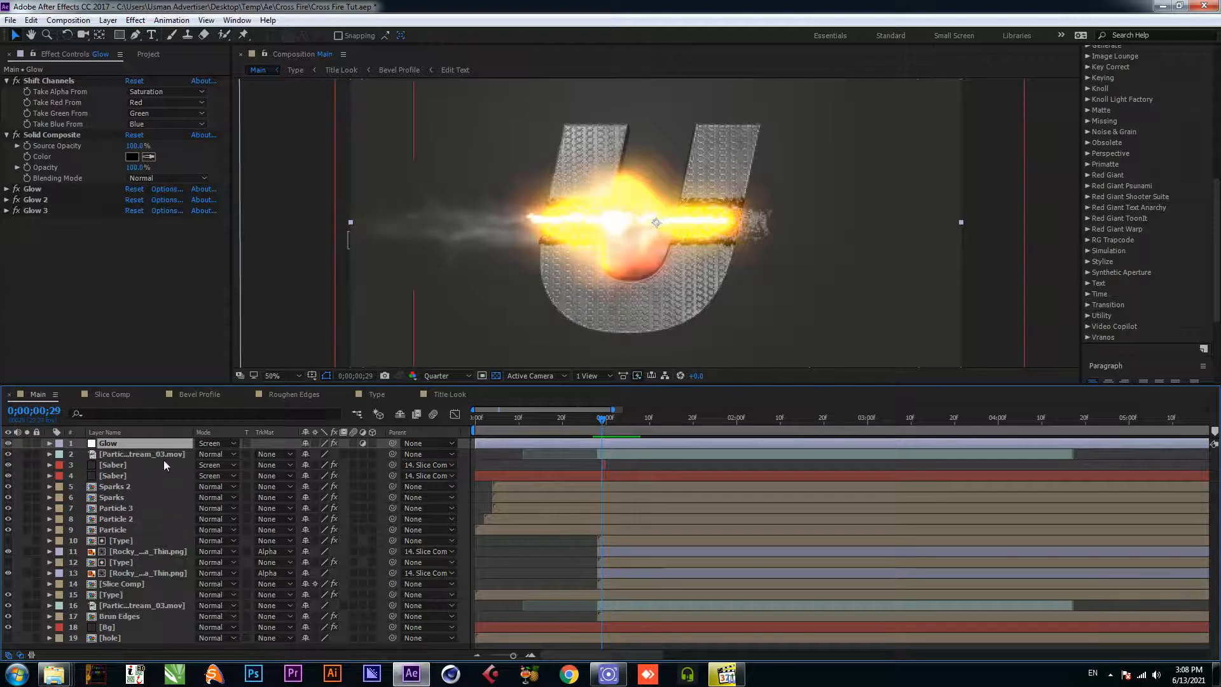
Step: Move the Glow layer below both Saber layers and preview the animation from 0;00;00;25
{"action": "left_click_drag", "start_coordinate": [120, 442], "coordinate": [116, 479]}
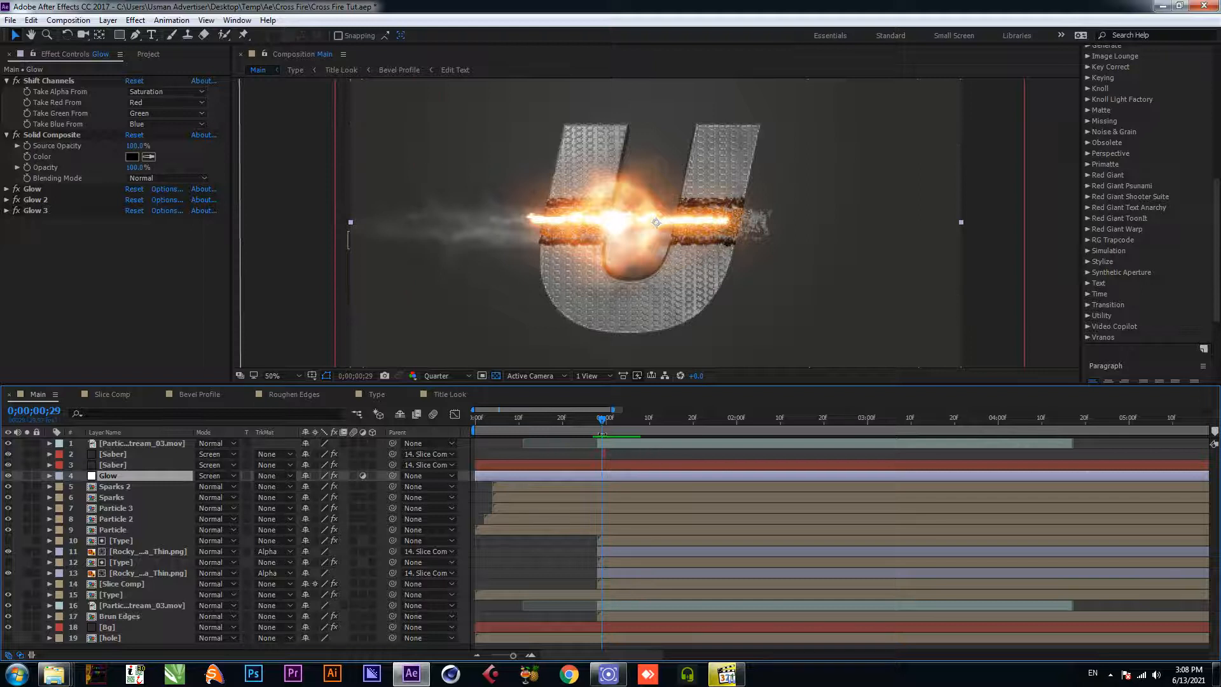
{"action": "left_click_drag", "start_coordinate": [601, 421], "coordinate": [584, 422]}
{"action": "key", "text": "space"}
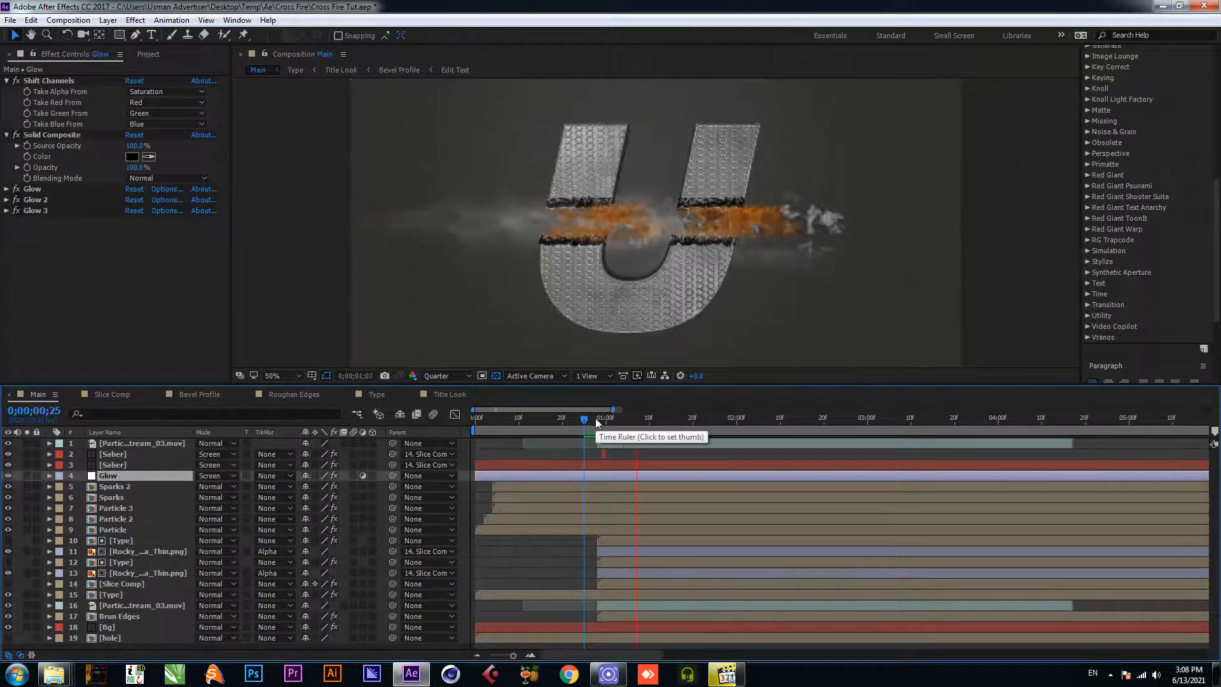
{"action": "key", "text": "space"}
Step: Switch the Glow layer's blending mode to Normal to inspect its isolated effect around 0;00;01;02, and restore it to Screen
{"action": "mouse_move", "coordinate": [622, 421]}
{"action": "left_mouse_down"}
{"action": "mouse_move", "coordinate": [601, 424]}
{"action": "mouse_move", "coordinate": [613, 425]}
{"action": "left_mouse_up"}
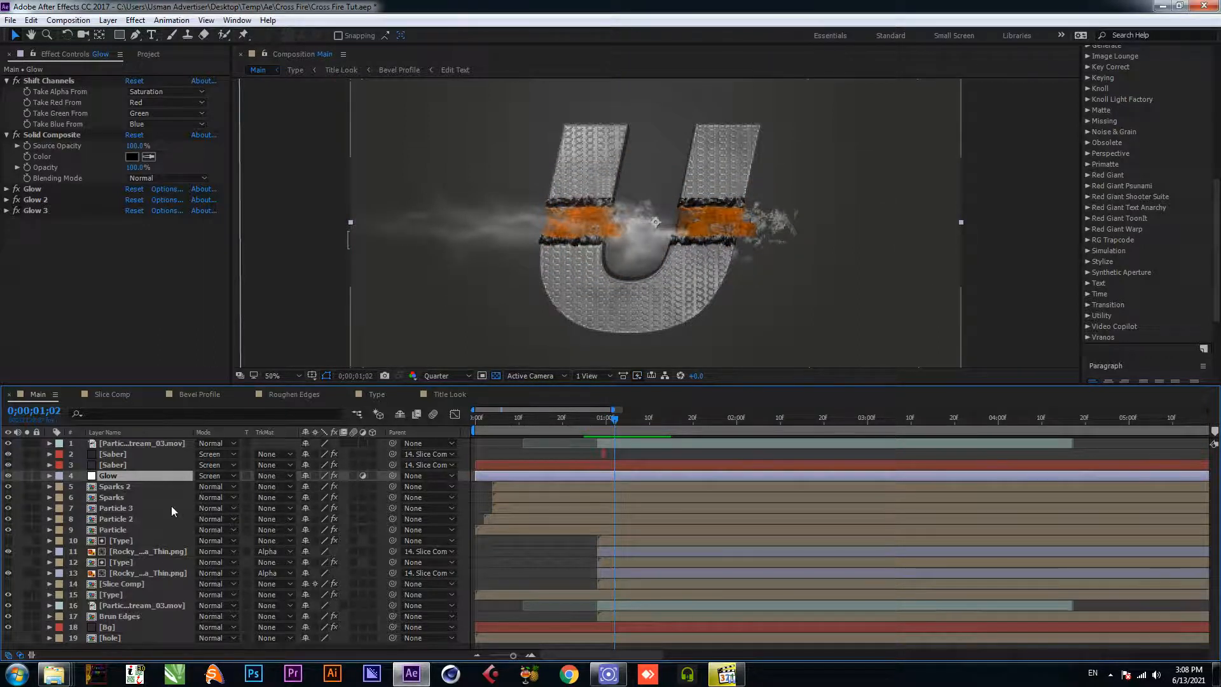
{"action": "left_click", "coordinate": [221, 476]}
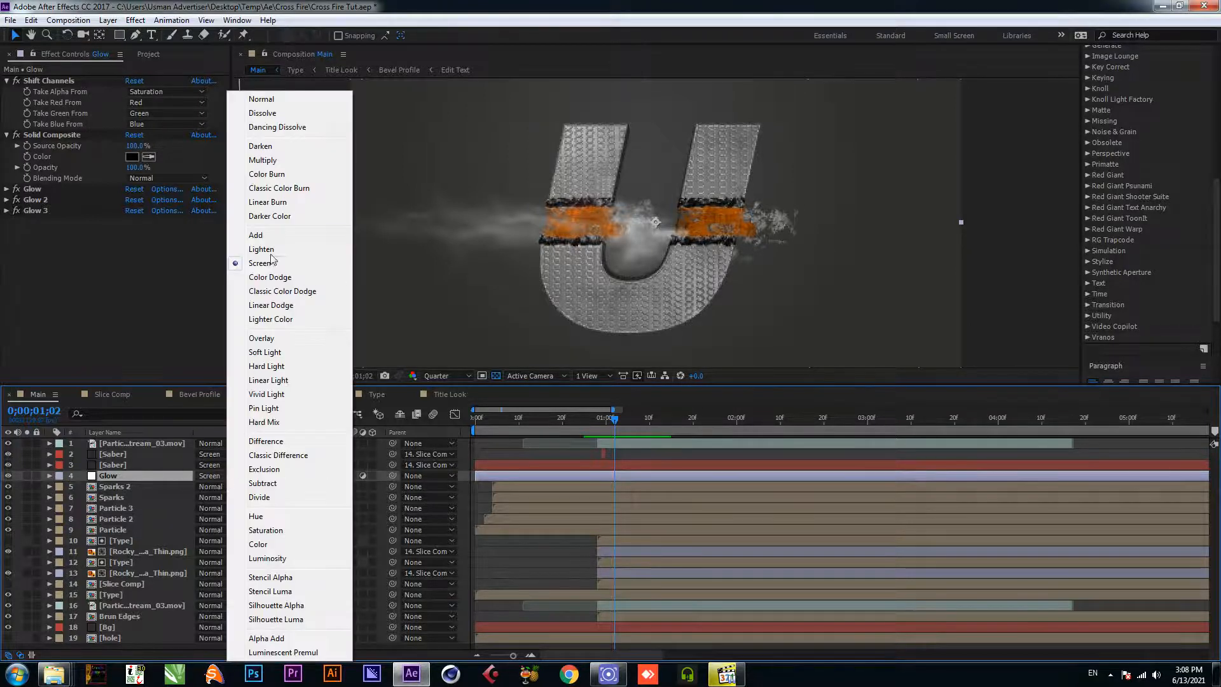
{"action": "left_click", "coordinate": [262, 99]}
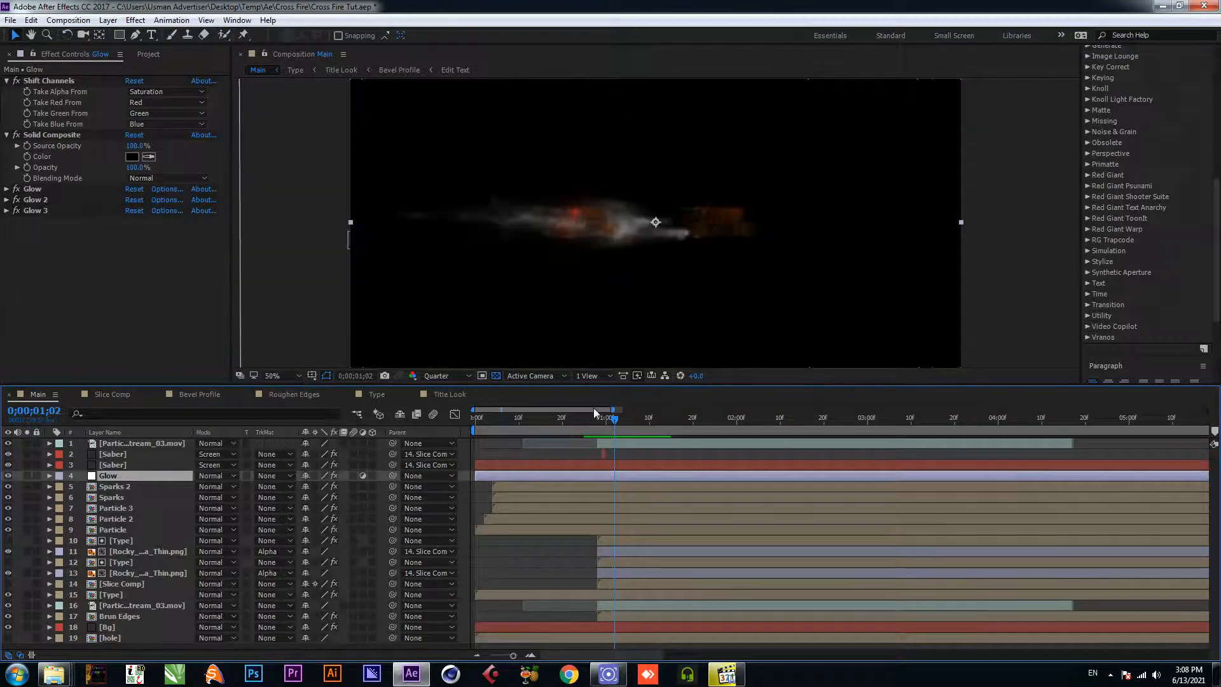
{"action": "mouse_move", "coordinate": [613, 421]}
{"action": "left_mouse_down"}
{"action": "mouse_move", "coordinate": [710, 428]}
{"action": "mouse_move", "coordinate": [605, 419]}
{"action": "mouse_move", "coordinate": [620, 419]}
{"action": "left_mouse_up"}
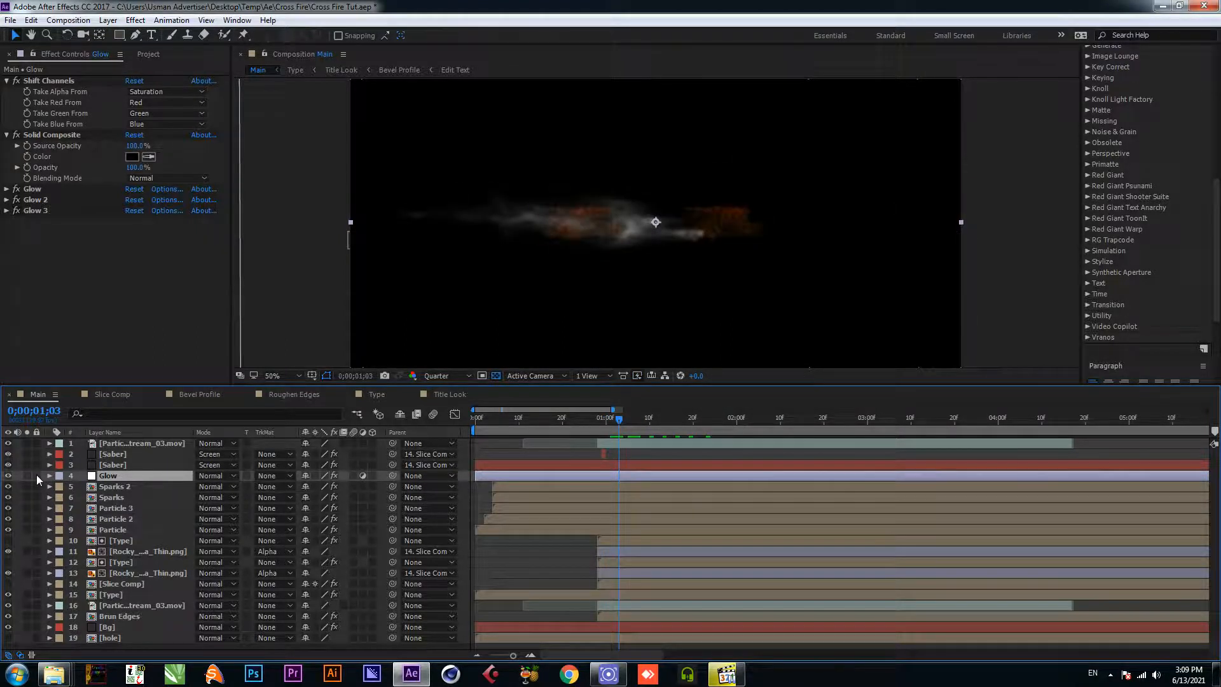
{"action": "left_click", "coordinate": [211, 472]}
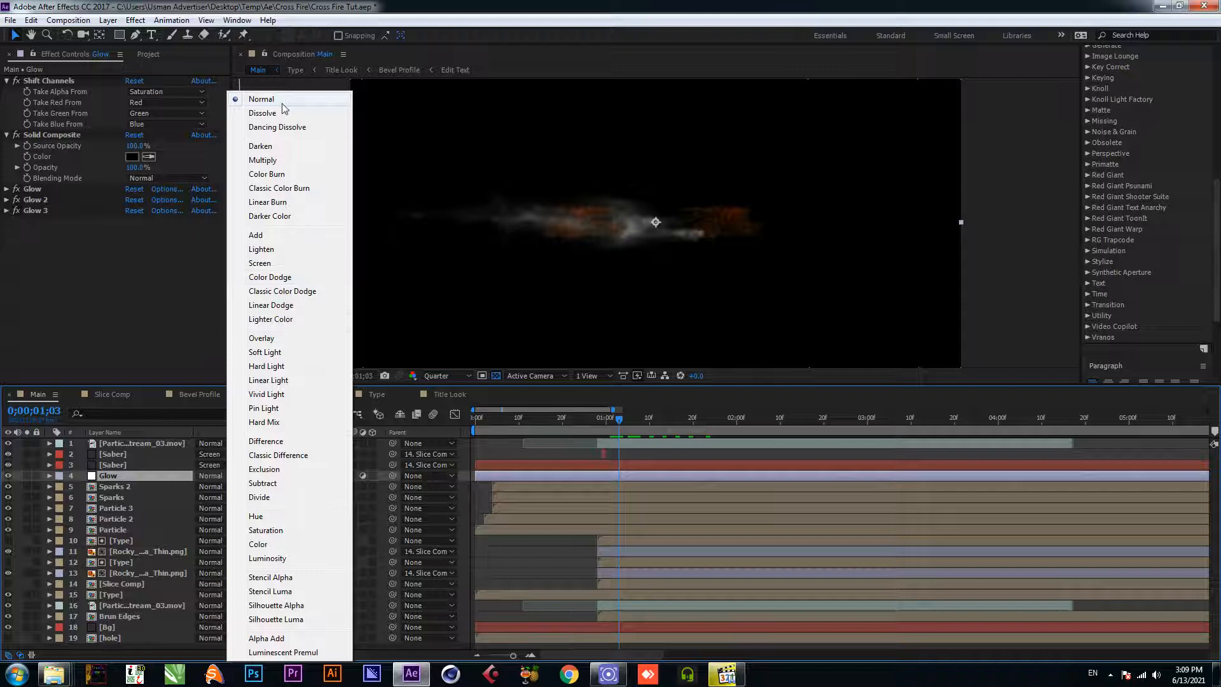
{"action": "left_click", "coordinate": [270, 261]}
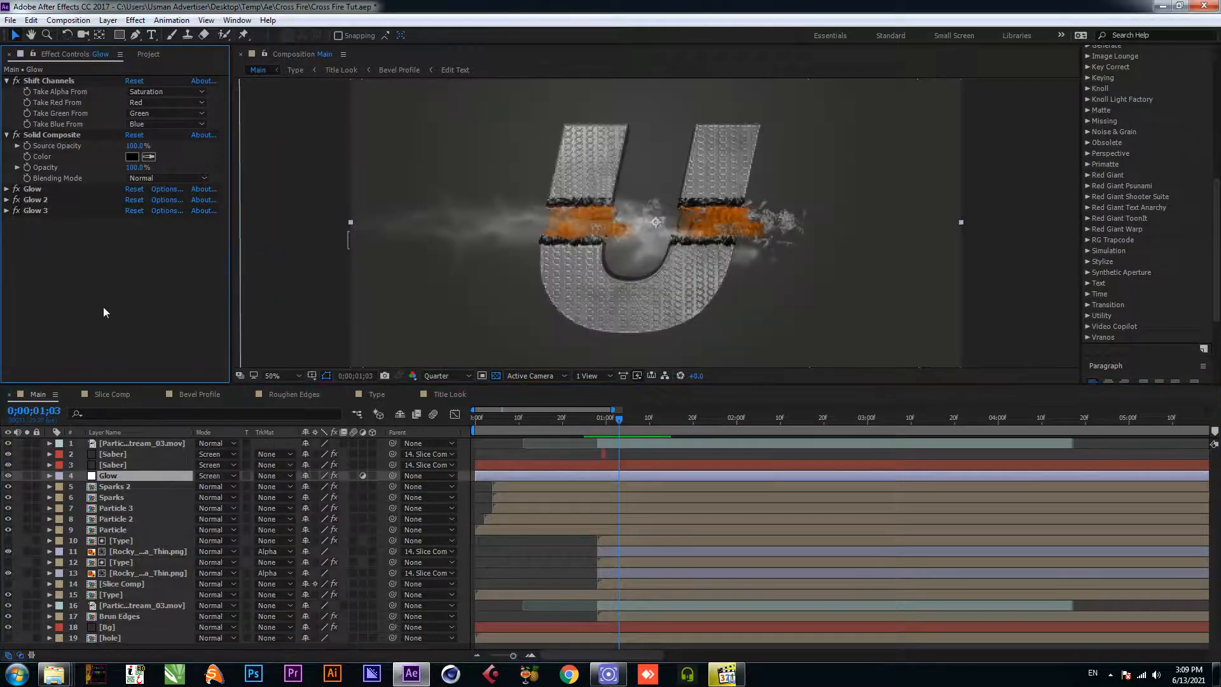
Step: Preview the slice animation from 0;00;00;26 and again from 0;00;00;28, stopping at 0;00;02;08
{"action": "left_click_drag", "start_coordinate": [610, 422], "coordinate": [587, 420]}
{"action": "key", "text": "space"}
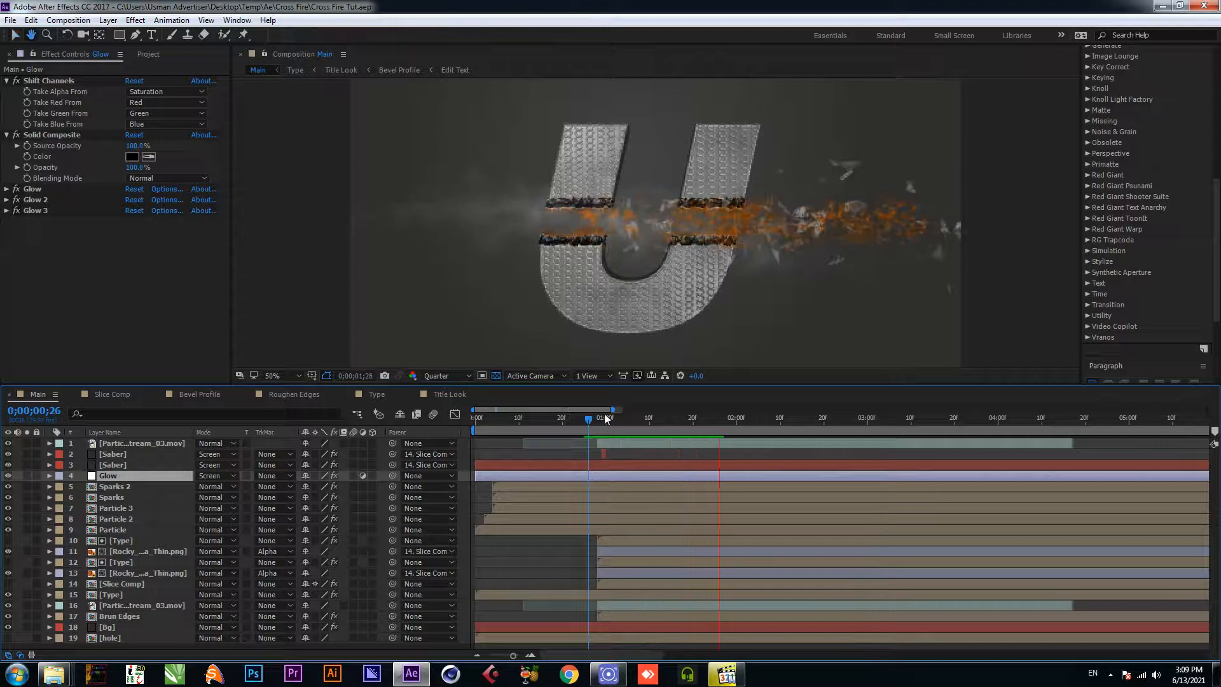
{"action": "key", "text": "space"}
{"action": "key", "text": "space"}
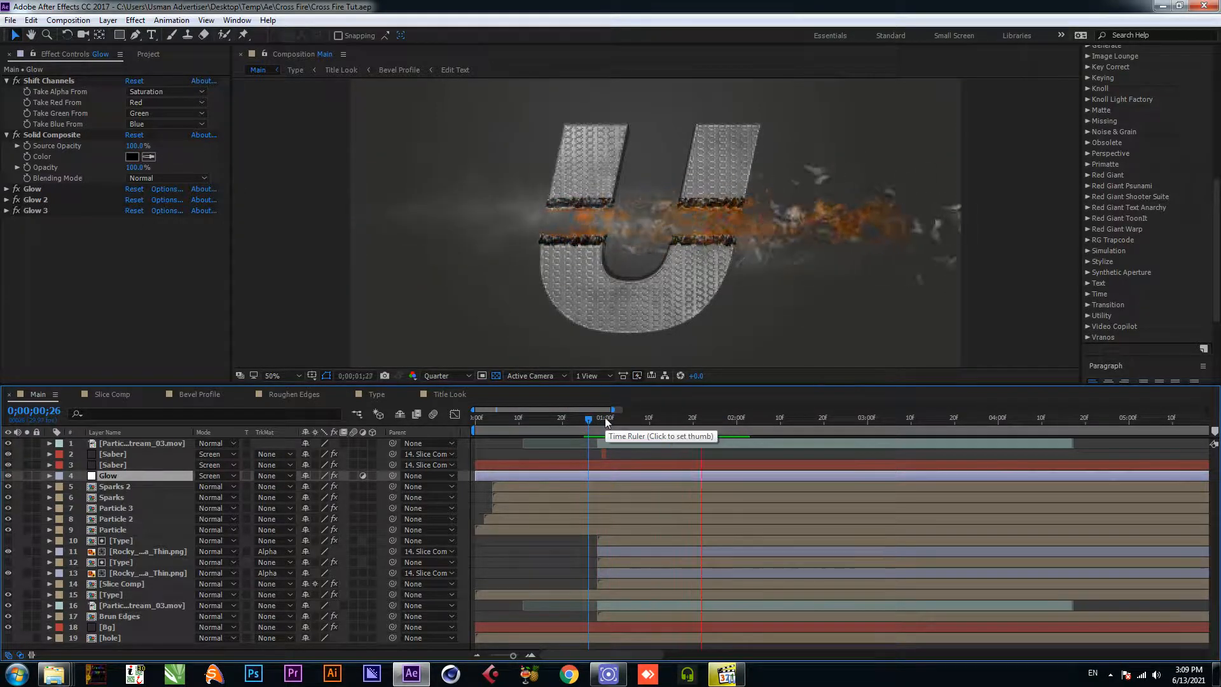
{"action": "left_click", "coordinate": [596, 423]}
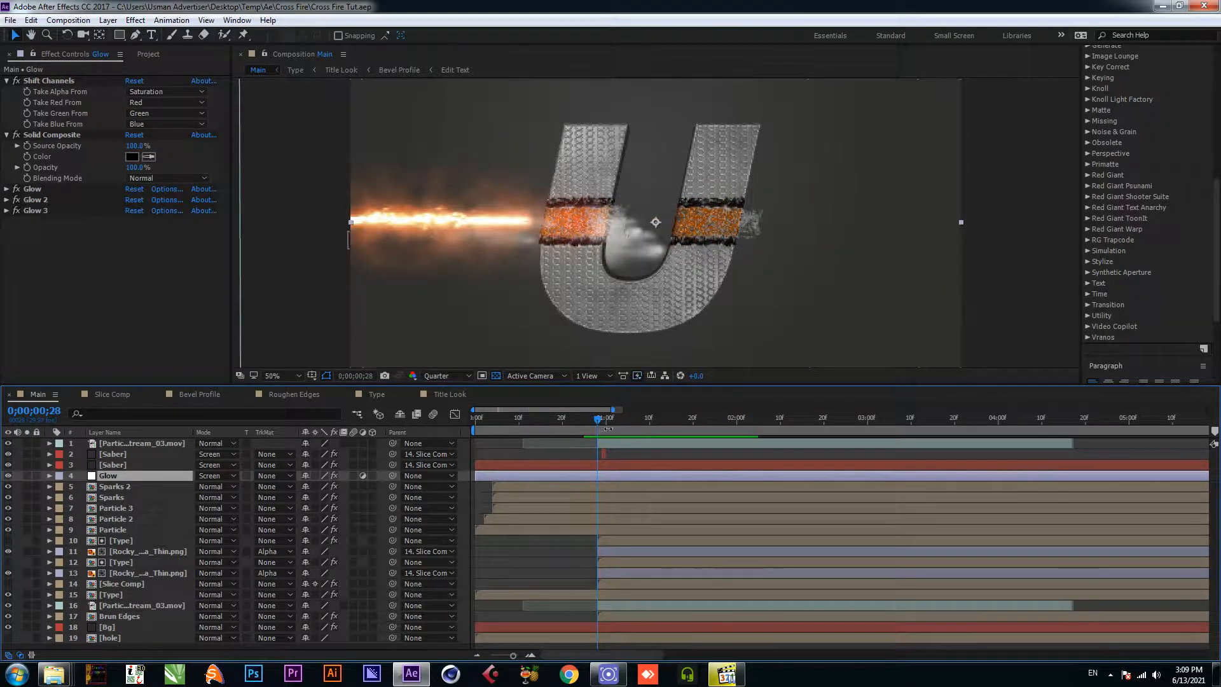
{"action": "key", "text": "space"}
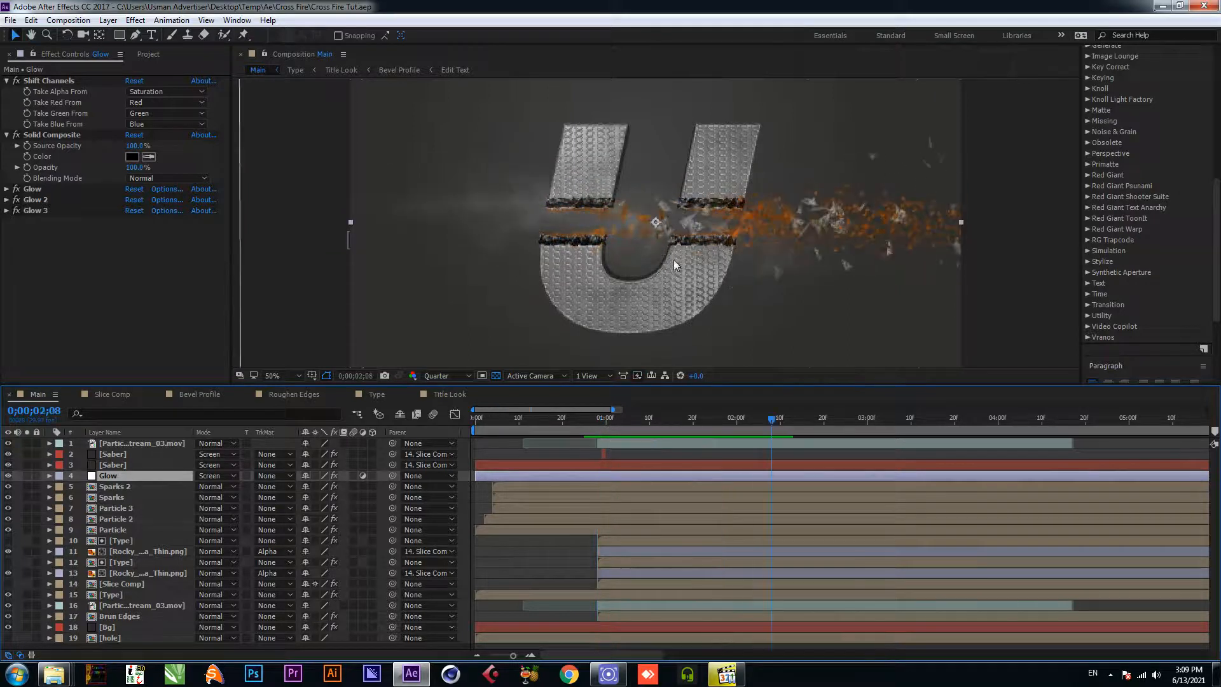
Step: Check the Sparks layers by toggling the visibility of Sparks and inspecting its Tint settings, and save the project
{"action": "left_click", "coordinate": [121, 487]}
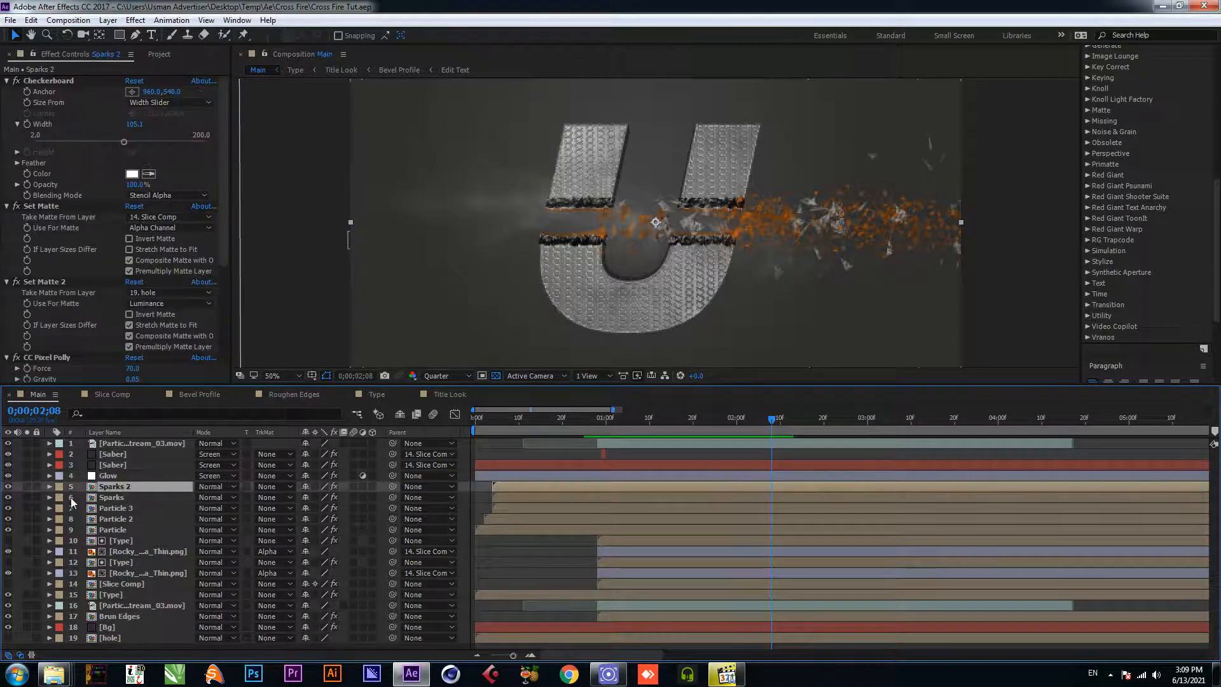
{"action": "left_click", "coordinate": [111, 500]}
{"action": "left_click", "coordinate": [9, 487]}
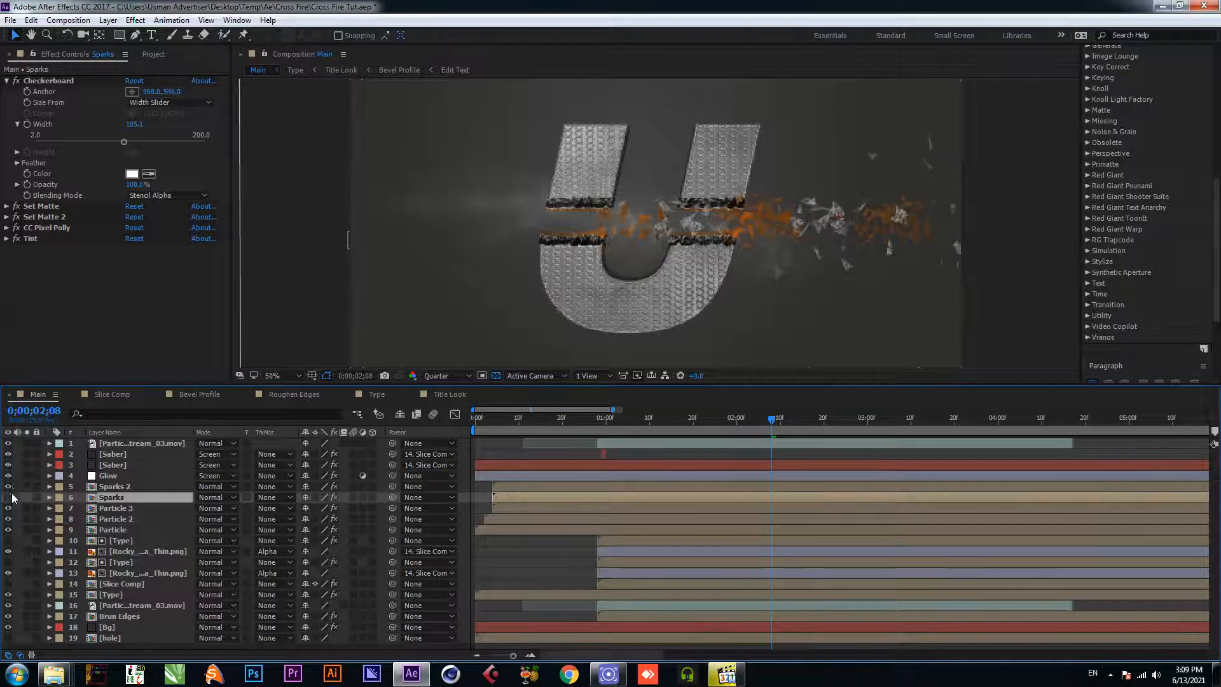
{"action": "left_click", "coordinate": [8, 498]}
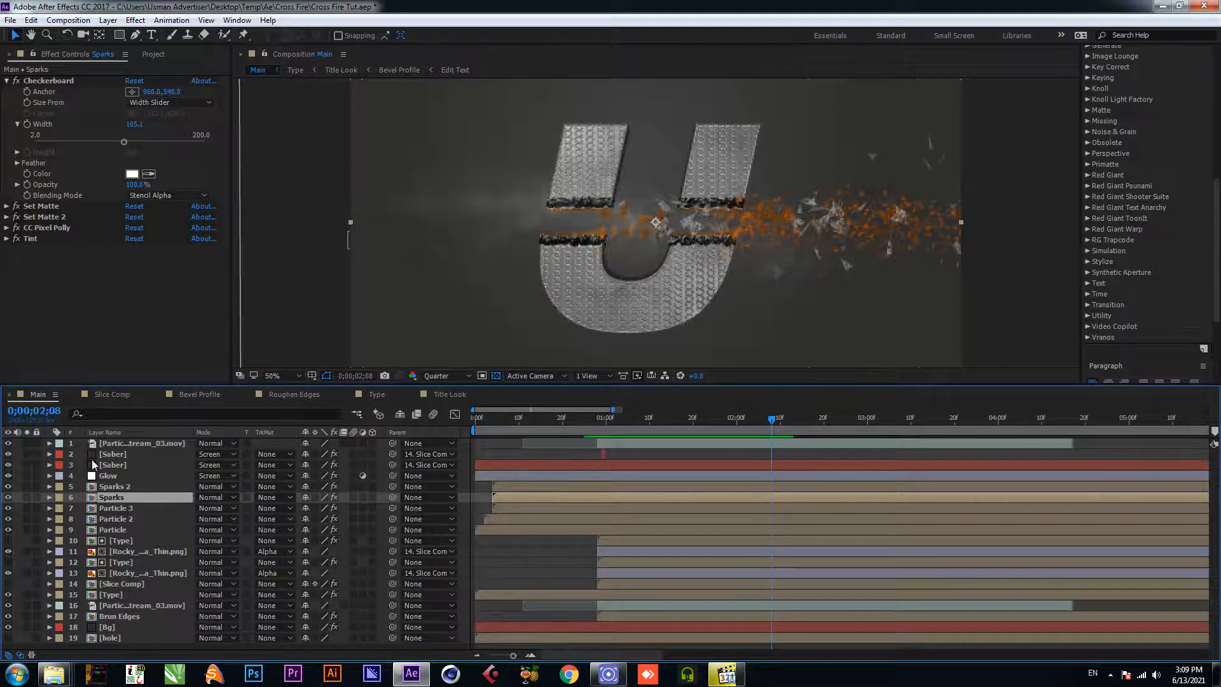
{"action": "left_click", "coordinate": [113, 485]}
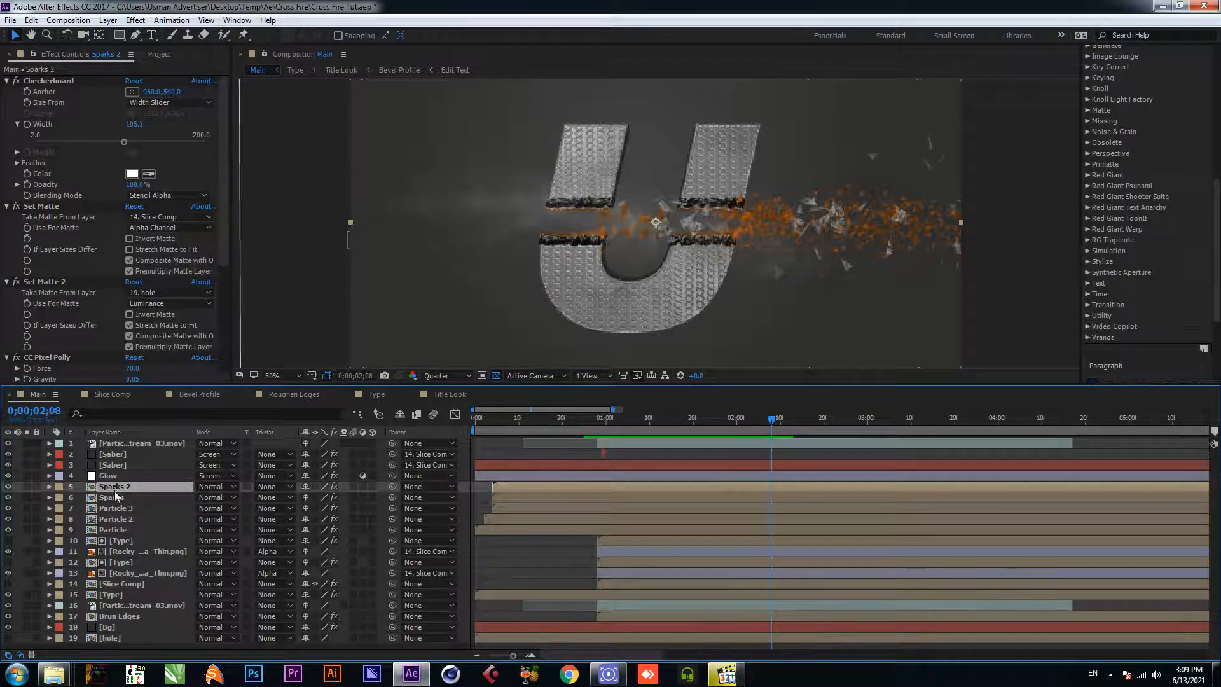
{"action": "left_click", "coordinate": [116, 496]}
{"action": "left_click", "coordinate": [7, 239]}
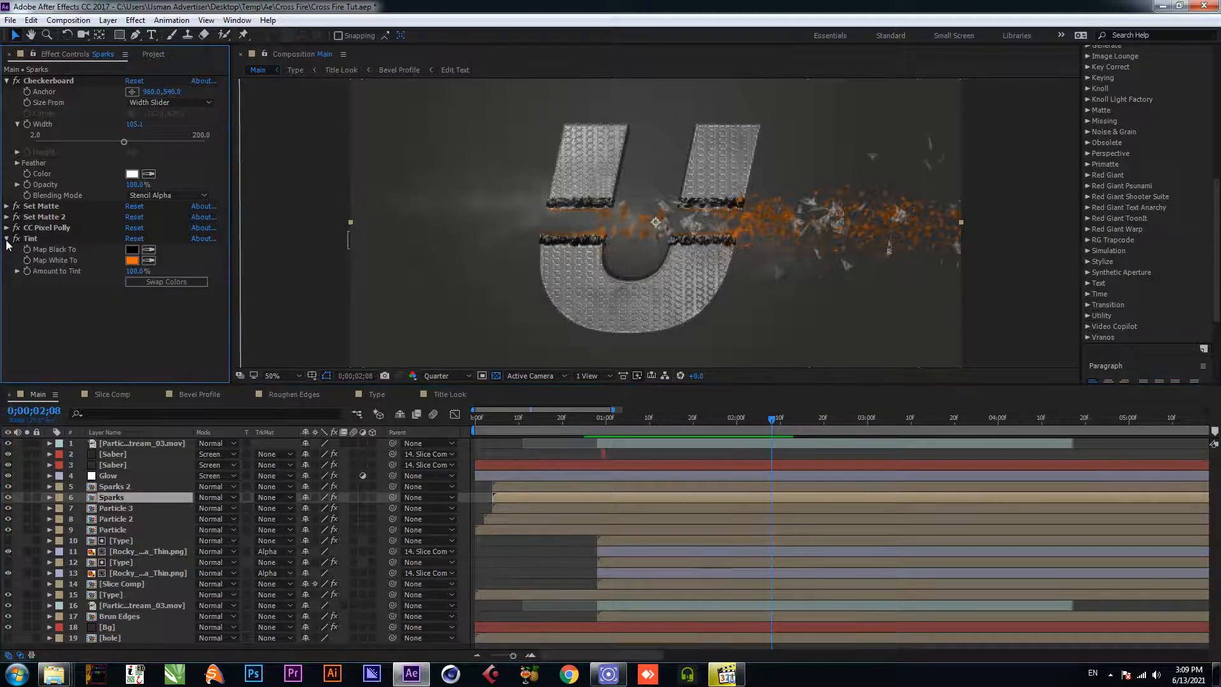
{"action": "left_click", "coordinate": [7, 240]}
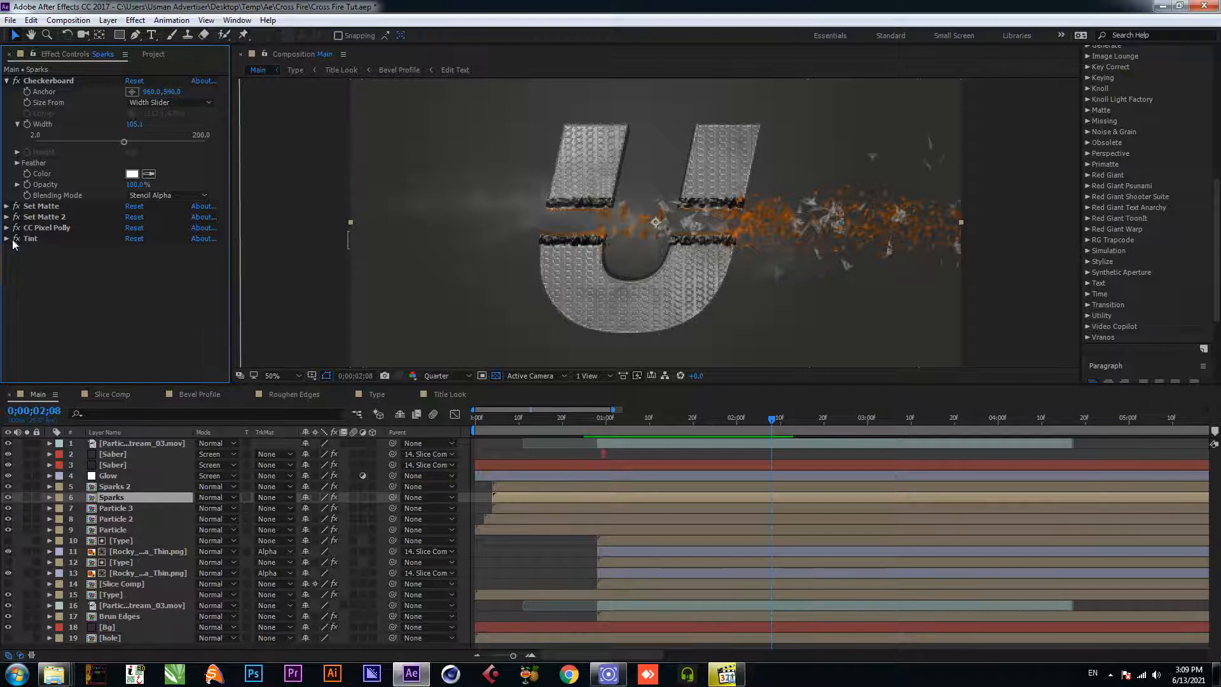
{"action": "key", "text": "ctrl+s"}
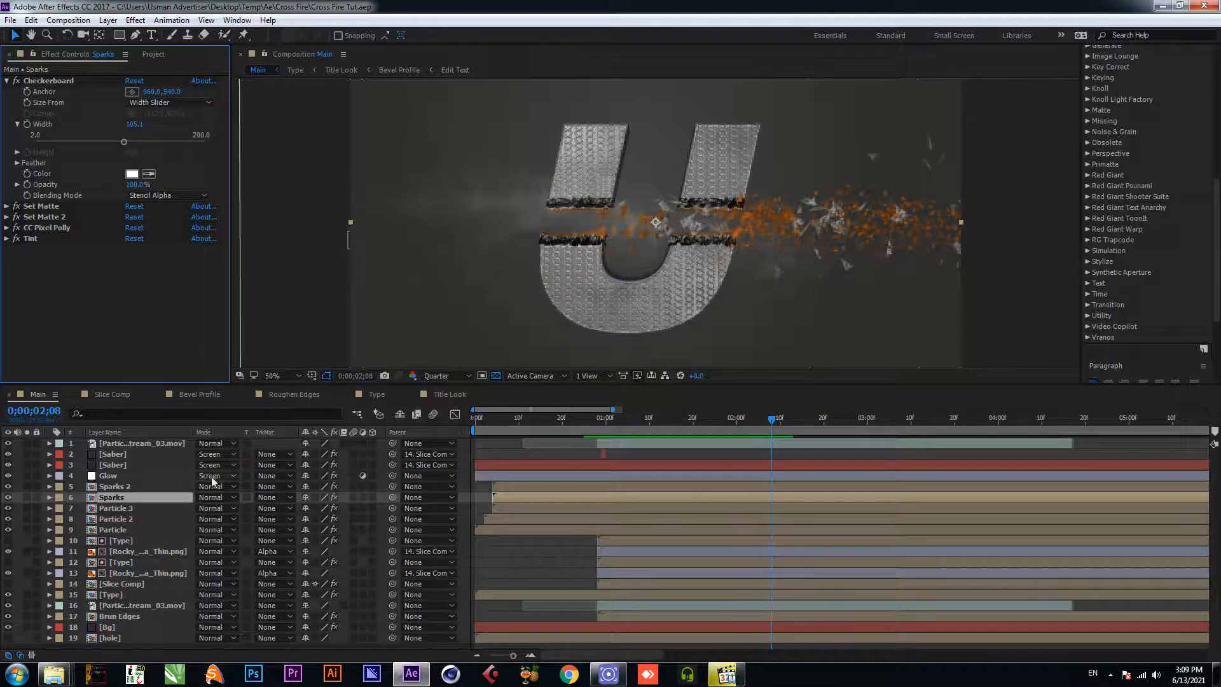
Step: Create a new adjustment layer in the Main composition and move it to the top of the layer stack
{"action": "right_click", "coordinate": [146, 639]}
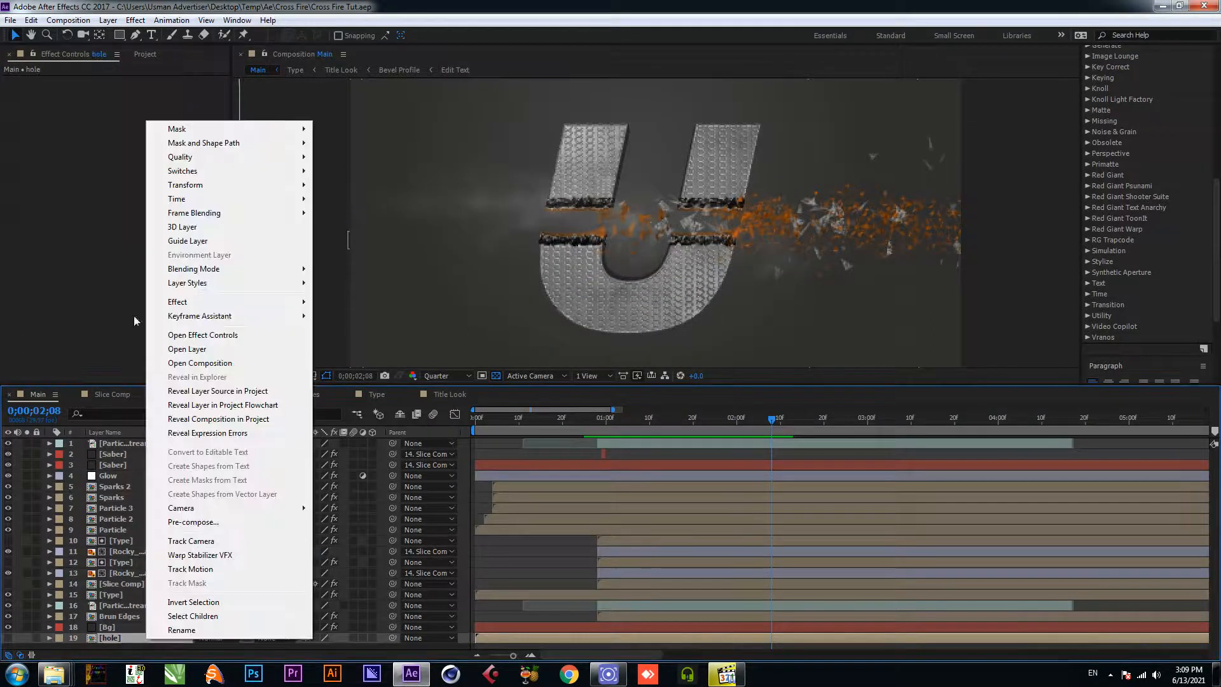
{"action": "left_click", "coordinate": [108, 20]}
{"action": "mouse_move", "coordinate": [122, 36]}
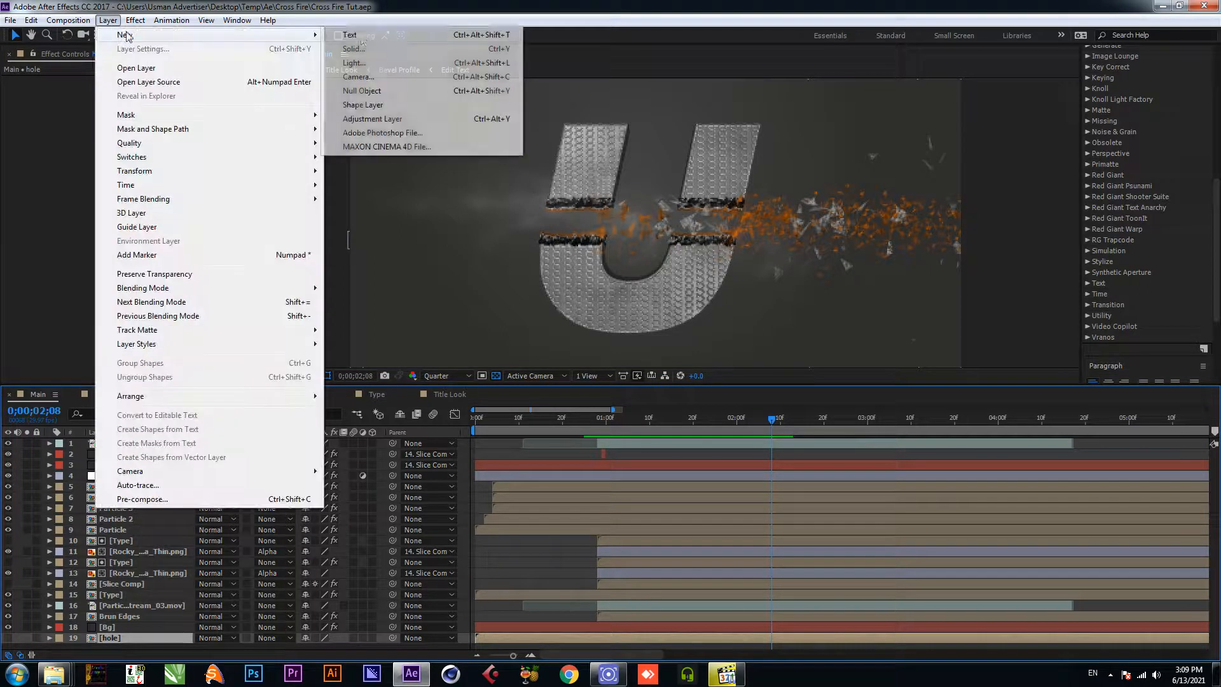
{"action": "left_click", "coordinate": [375, 120]}
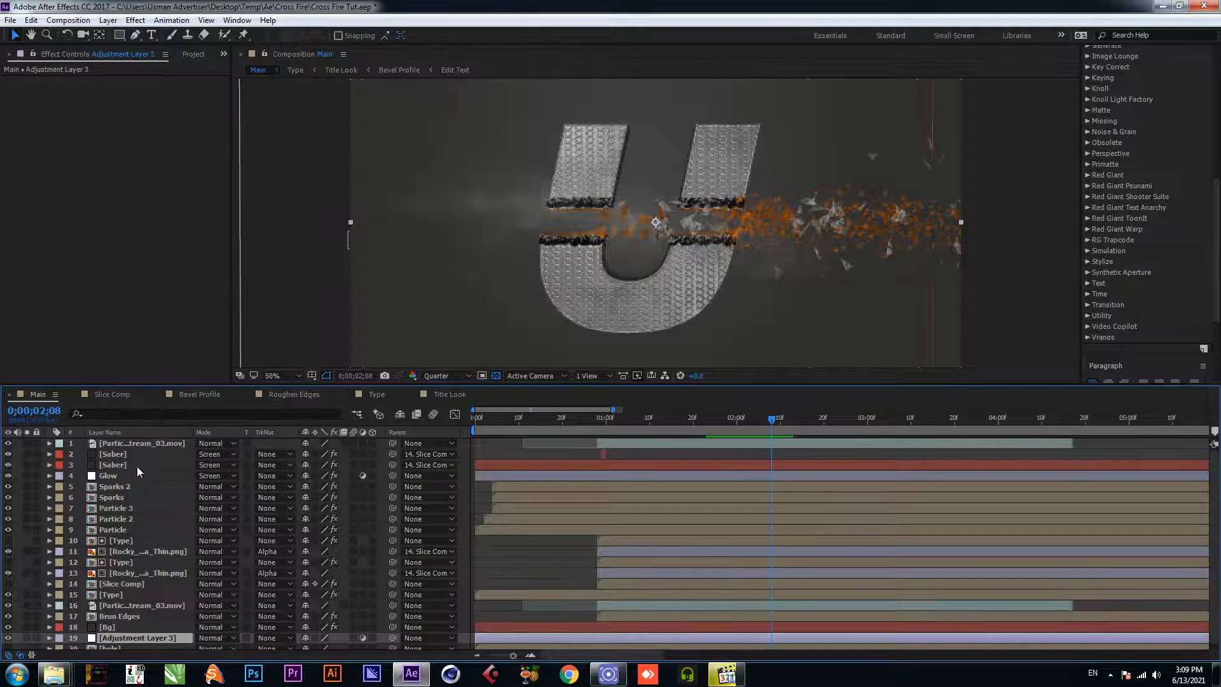
{"action": "left_click_drag", "start_coordinate": [117, 638], "coordinate": [122, 440]}
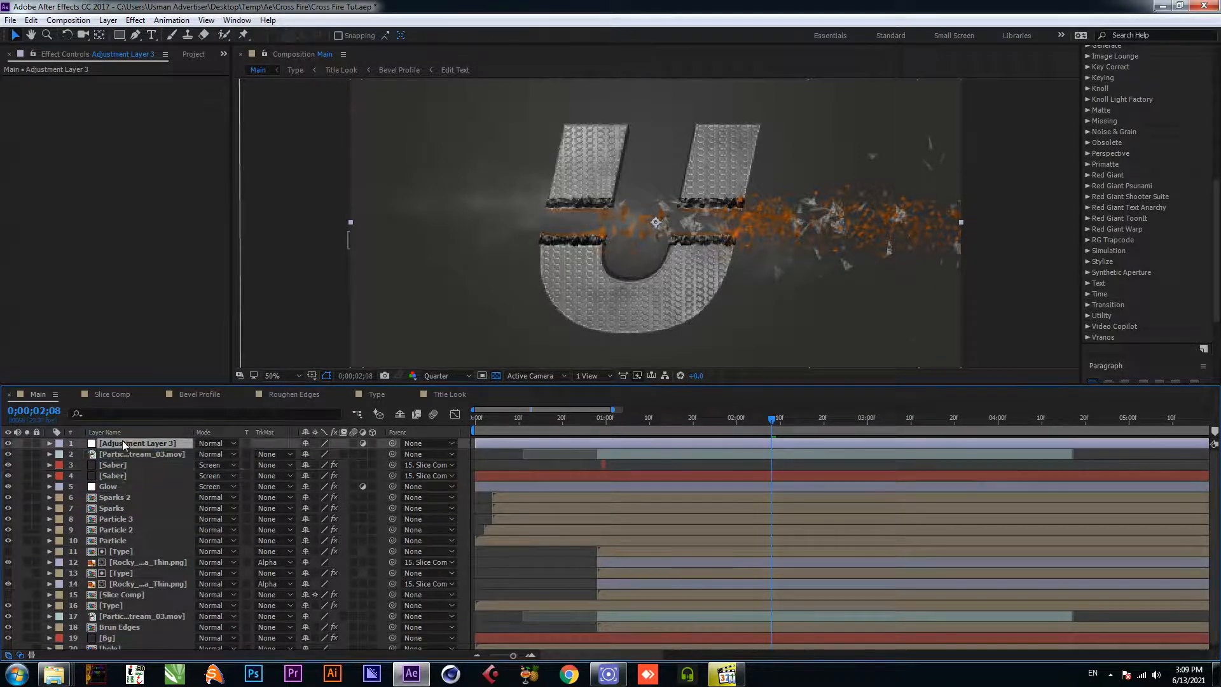
Step: Rename the new adjustment layer as Shake and save the project
{"action": "right_click", "coordinate": [123, 440]}
{"action": "left_click", "coordinate": [164, 655]}
{"action": "type", "text": "Shake"}
{"action": "key", "text": "Return"}
{"action": "key", "text": "ctrl+s"}
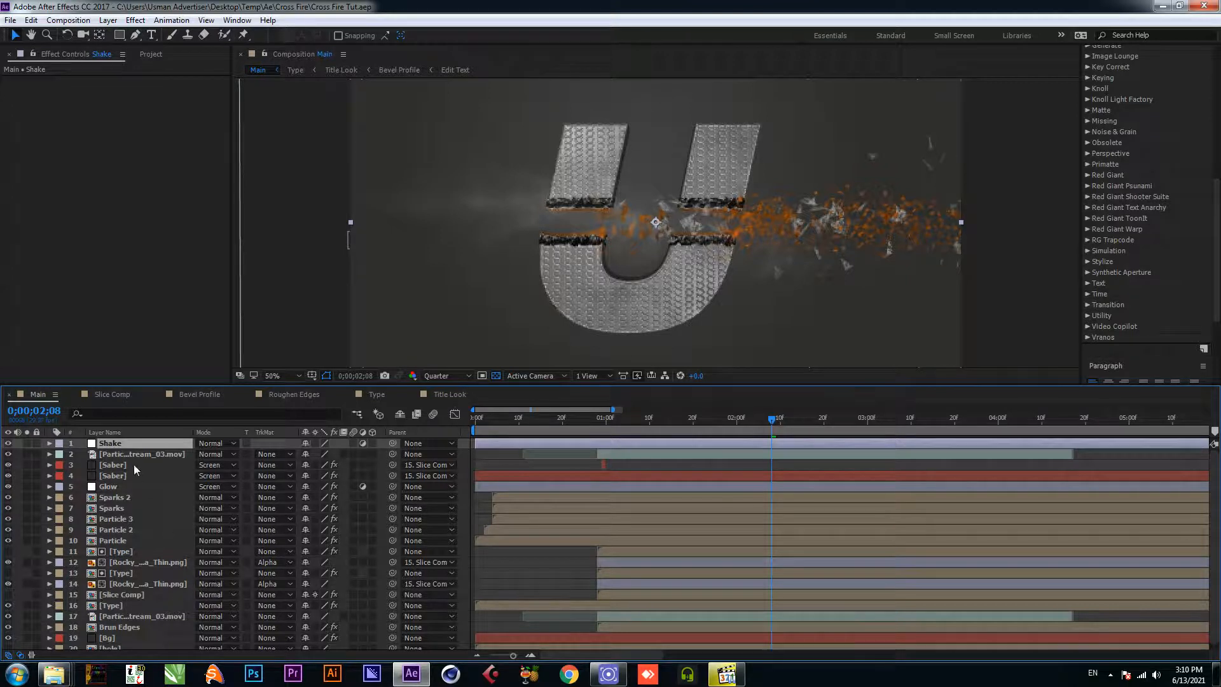
Step: Add a Curves effect to the Glow layer and steepen its RGB curve by moving the white point to just under half the input range
{"action": "left_click", "coordinate": [116, 485]}
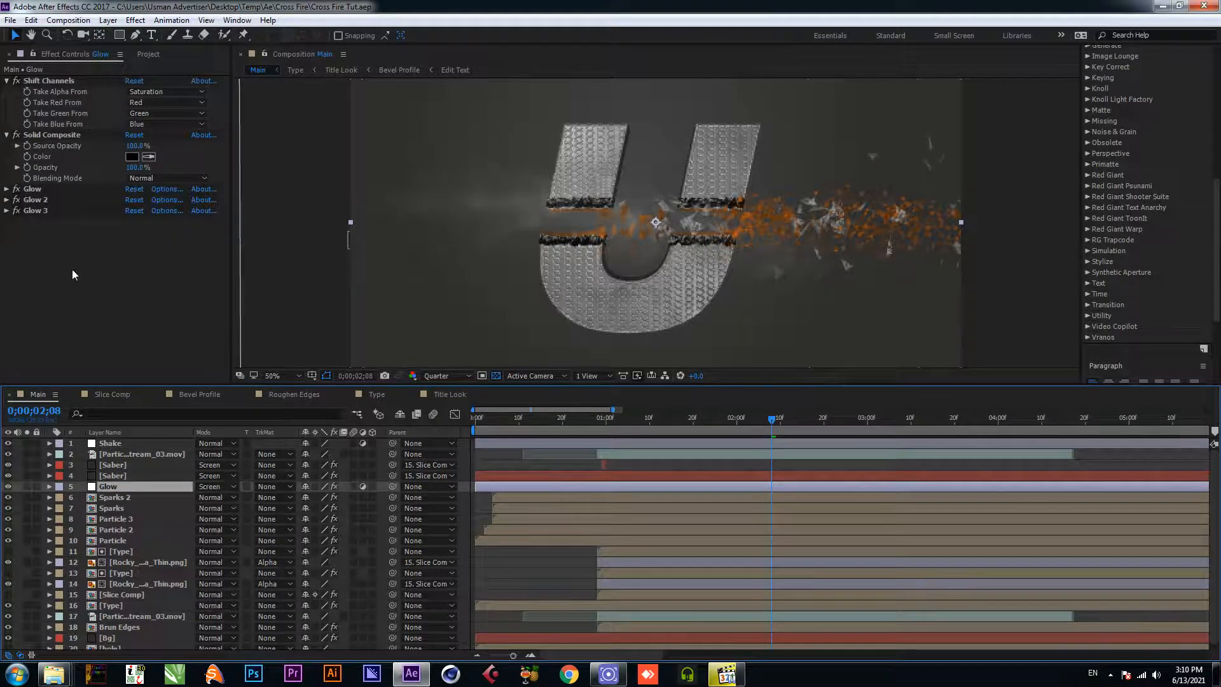
{"action": "key", "text": "ctrl+space"}
{"action": "type", "text": "curv"}
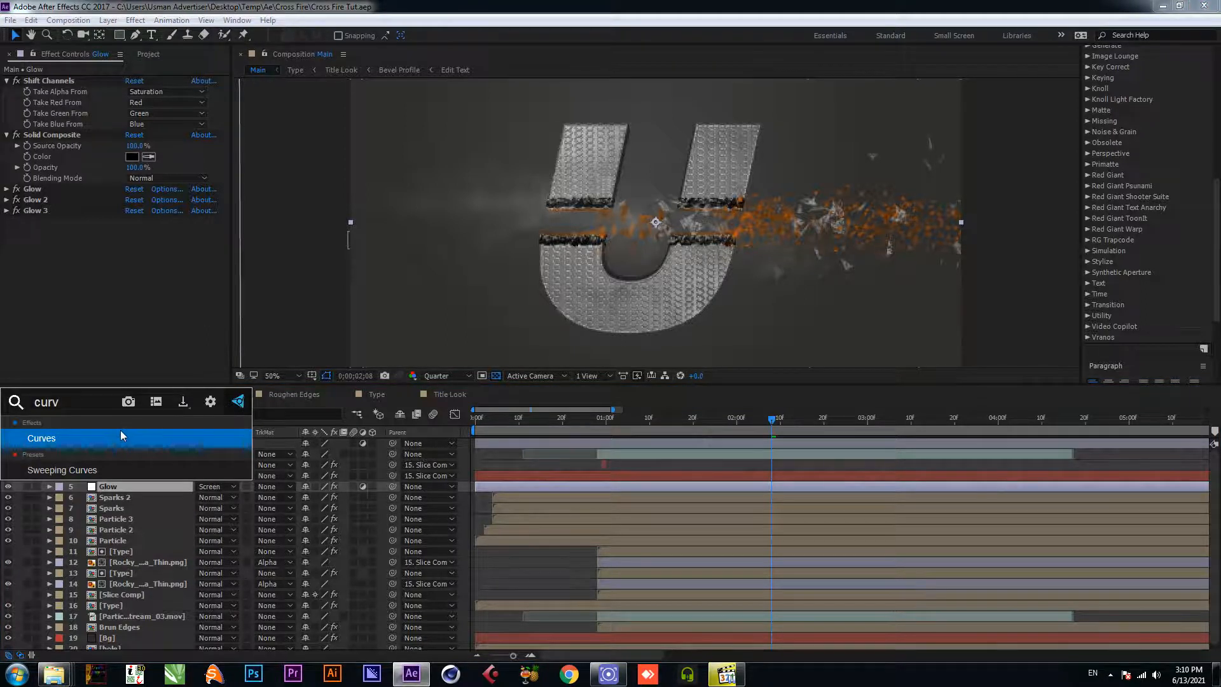
{"action": "left_click", "coordinate": [120, 430]}
{"action": "left_click_drag", "start_coordinate": [183, 186], "coordinate": [134, 186]}
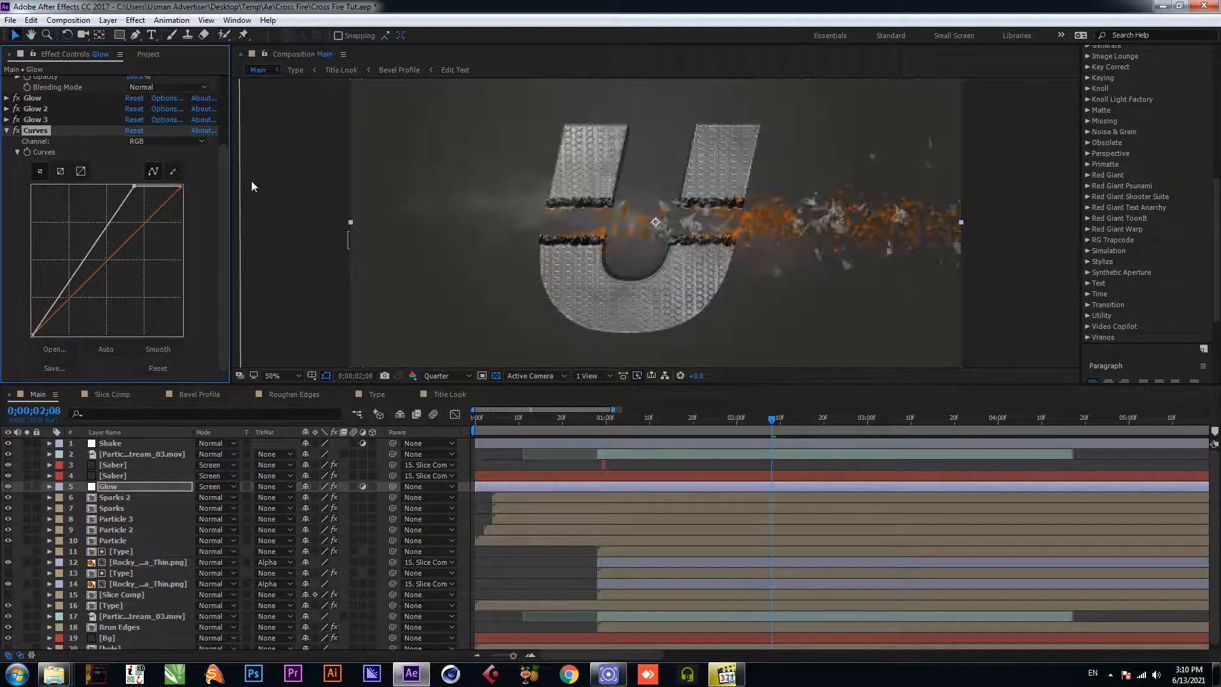
{"action": "left_click_drag", "start_coordinate": [134, 187], "coordinate": [100, 186]}
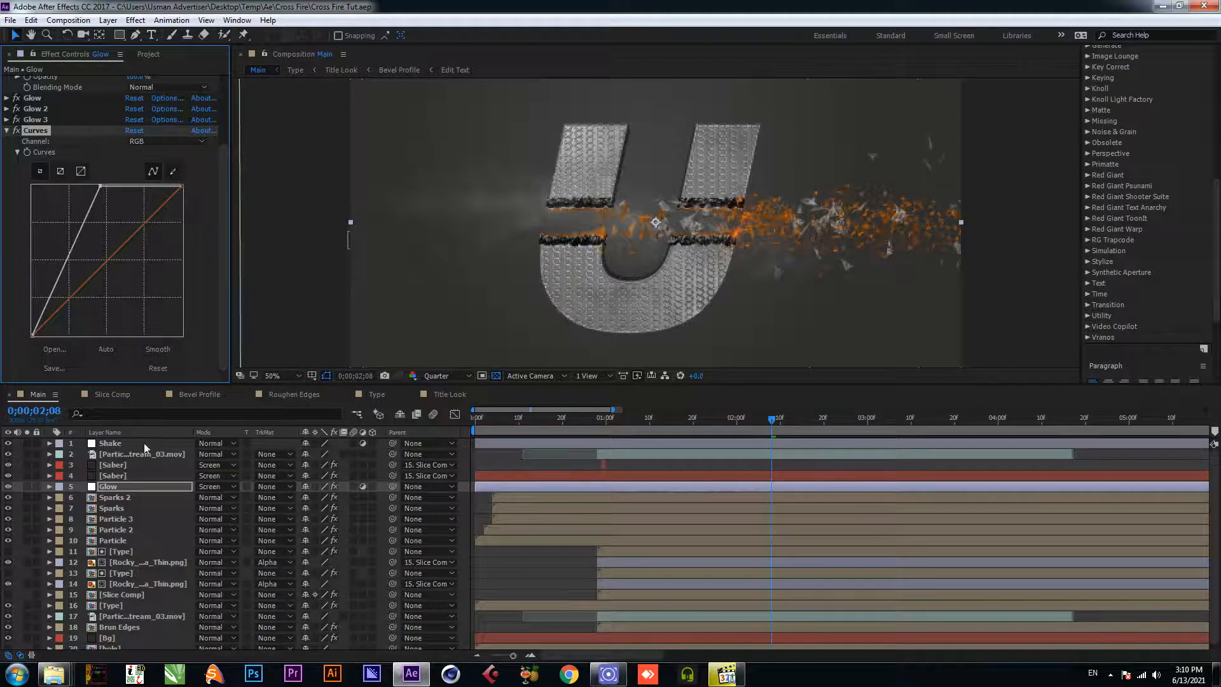
Step: Find the Transform effect and apply it to the Shake adjustment layer
{"action": "left_click", "coordinate": [131, 485]}
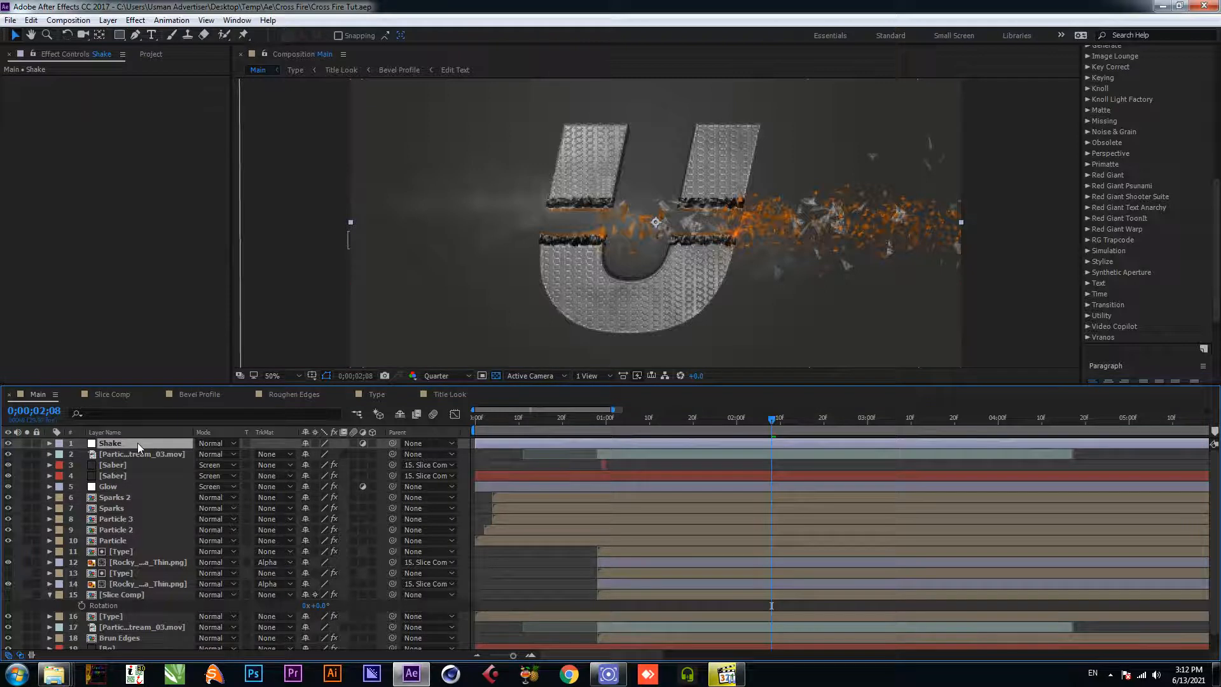
{"action": "key", "text": "ctrl+space"}
{"action": "type", "text": "shak"}
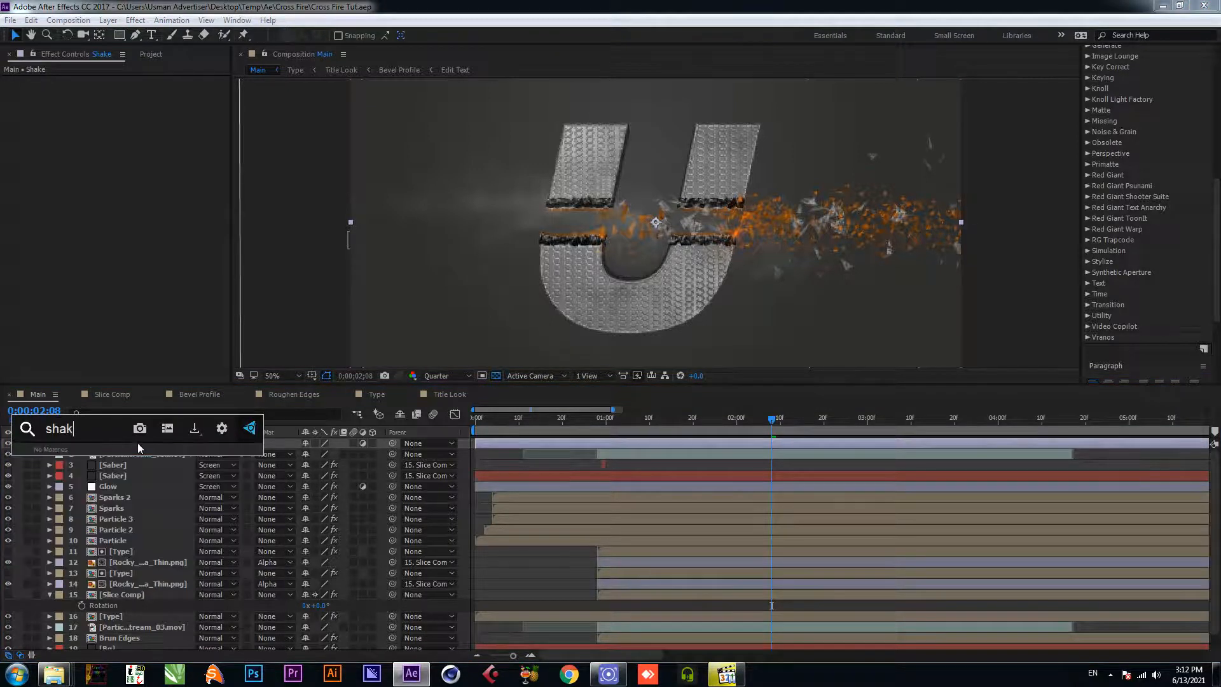
{"action": "key", "text": "BackSpace"}
{"action": "key", "text": "BackSpace"}
{"action": "key", "text": "BackSpace"}
{"action": "key", "text": "BackSpace"}
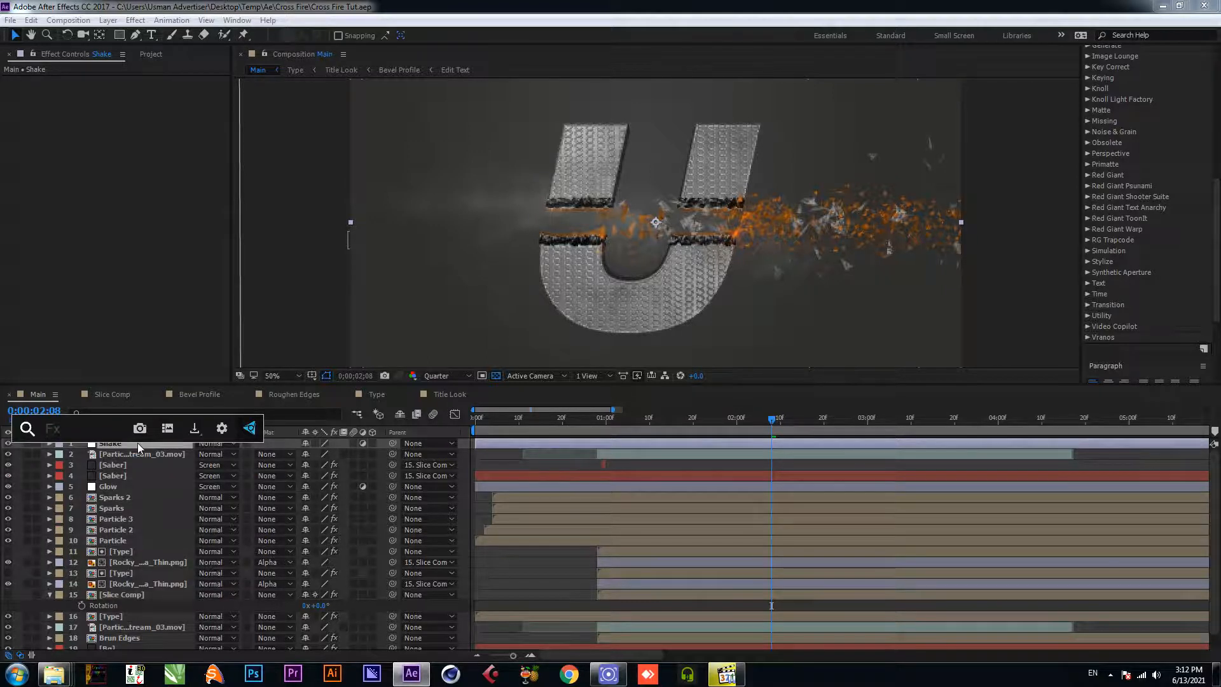
{"action": "type", "text": "tra"}
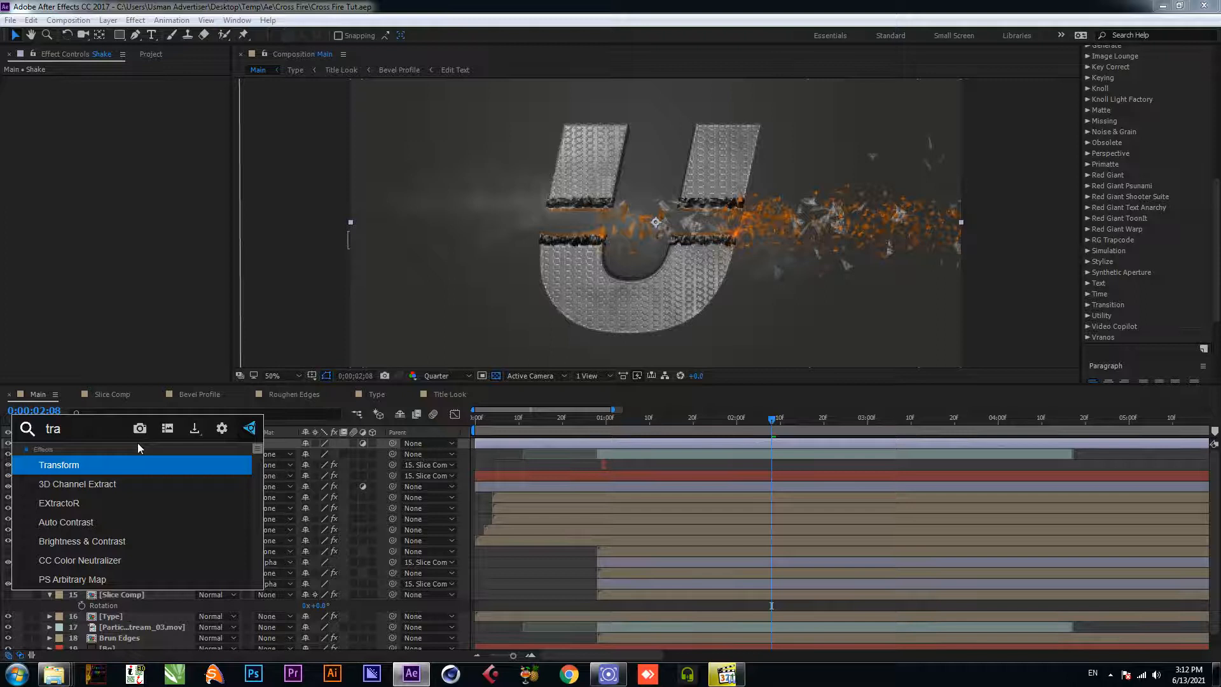
{"action": "left_click", "coordinate": [135, 463]}
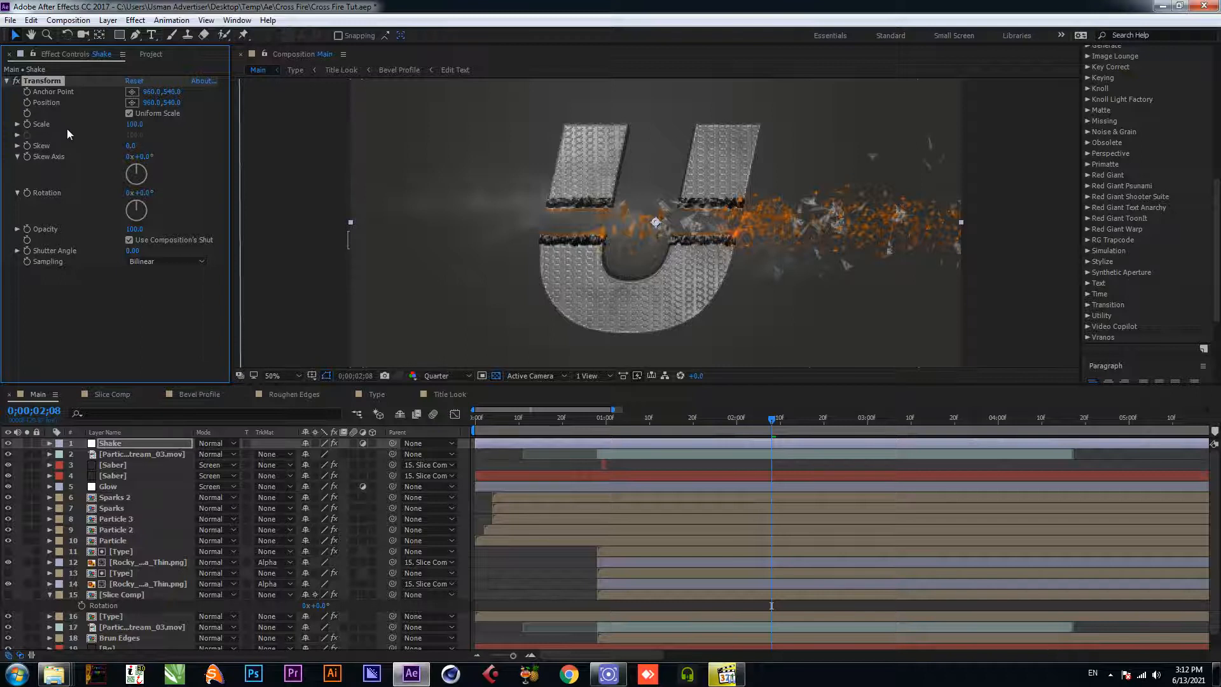
Step: Try to add a wiggle expression with frequency 7.5 to the Transform effect's Position, undo it and save the project
{"action": "left_click", "coordinate": [27, 103], "text": "alt"}
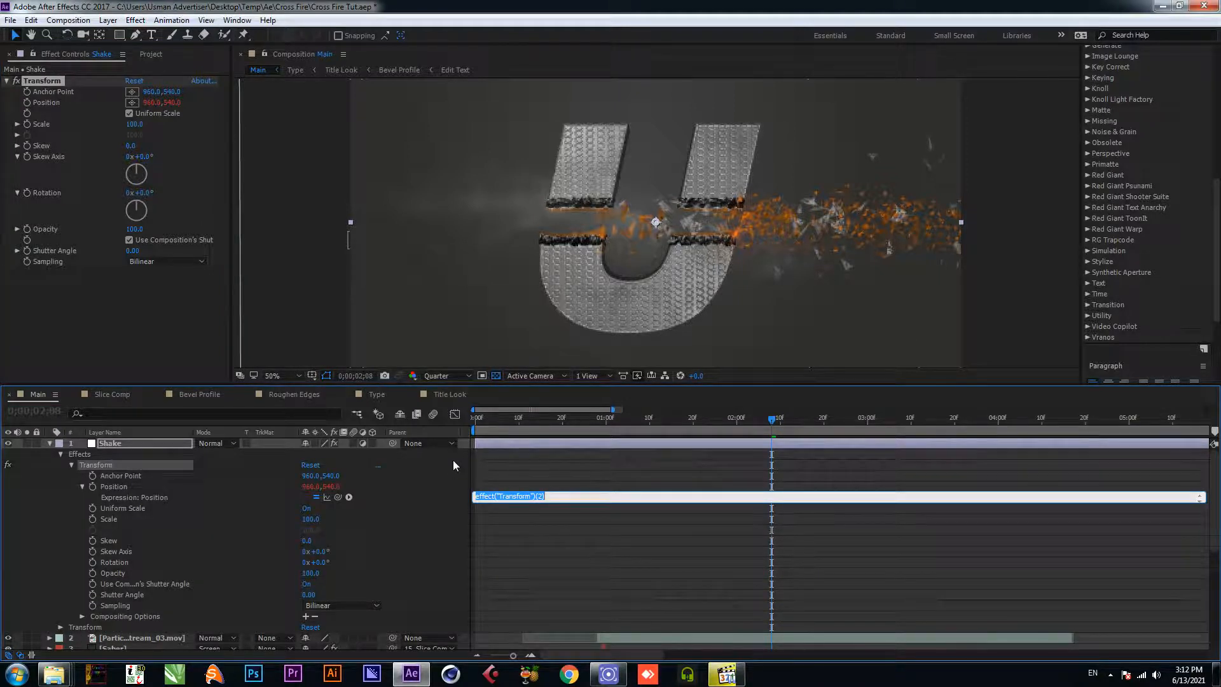
{"action": "type", "text": "wiggle"}
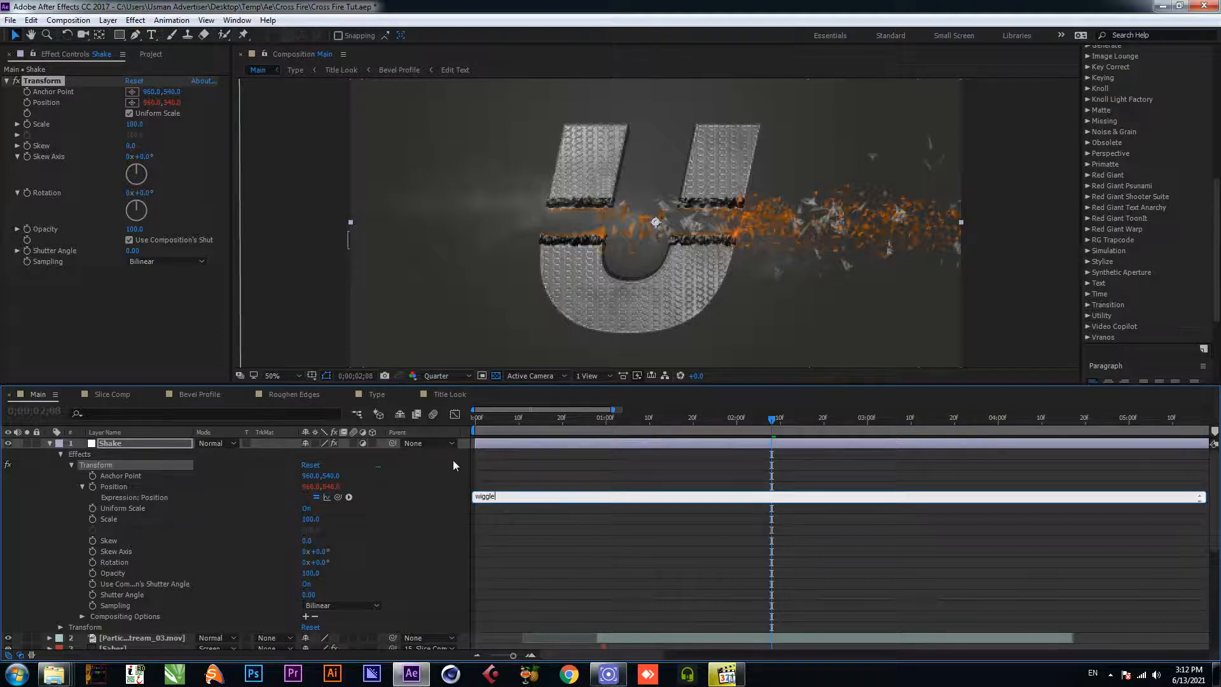
{"action": "type", "text": "(7.5"}
{"action": "left_click_drag", "start_coordinate": [338, 497], "coordinate": [52, 101]}
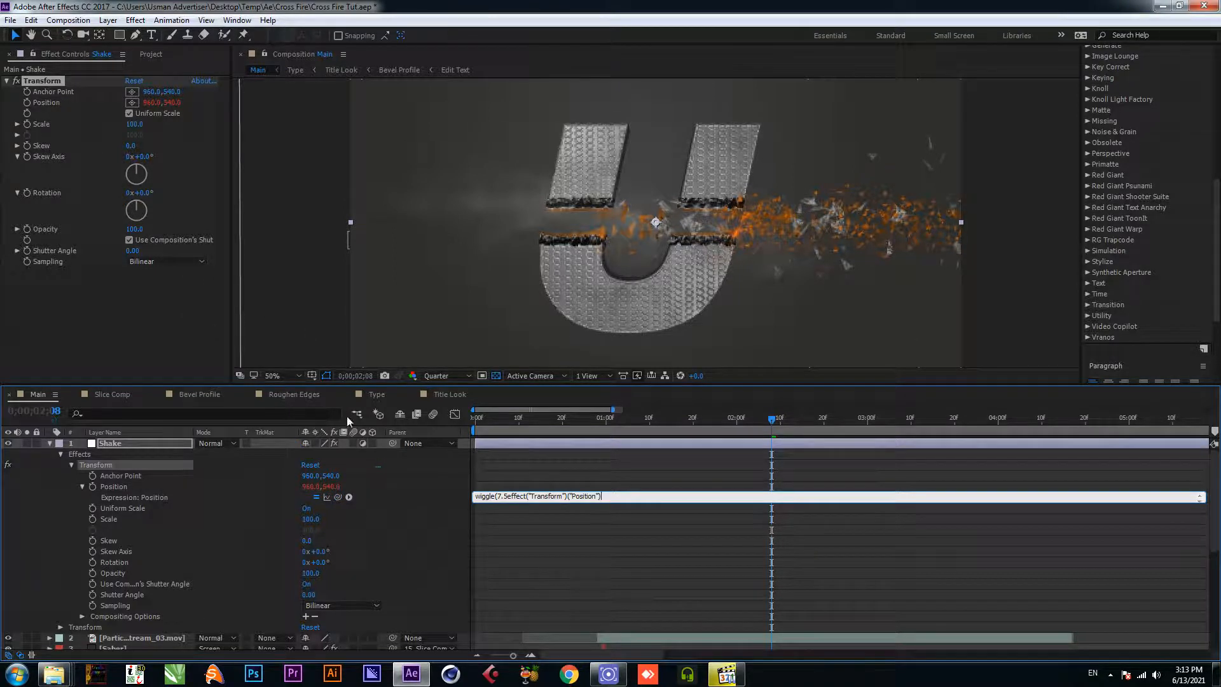
{"action": "left_click", "coordinate": [529, 509]}
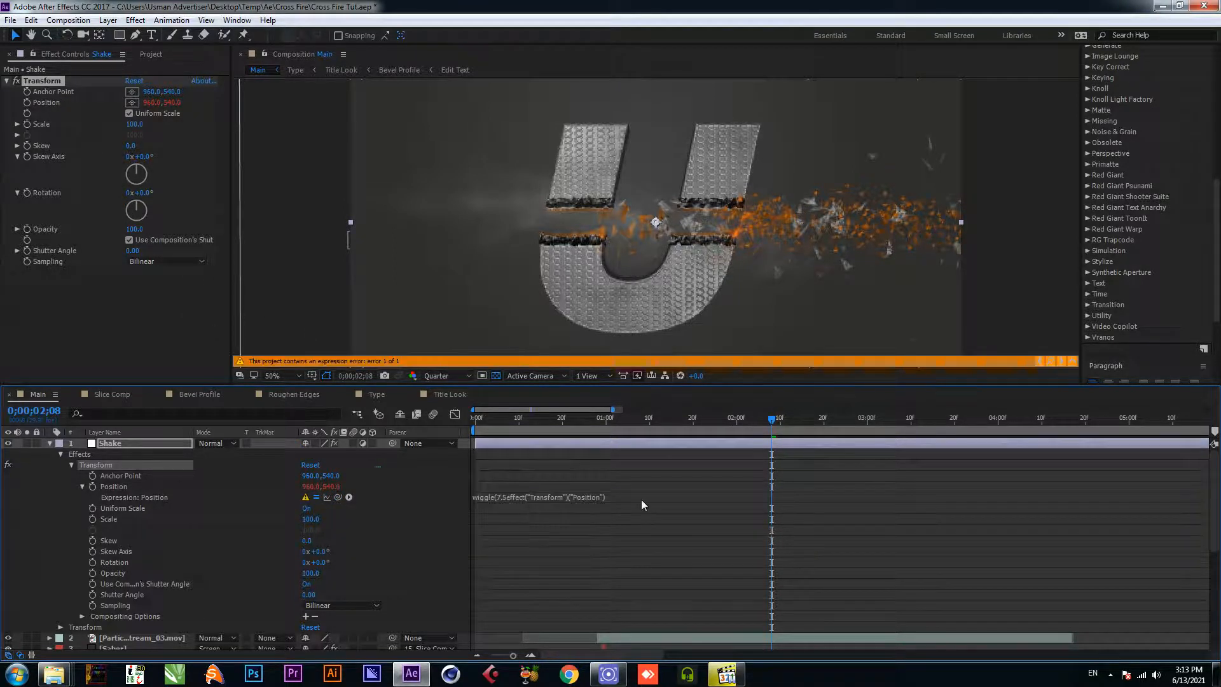
{"action": "key", "text": "ctrl+z"}
{"action": "key", "text": "ctrl+s"}
Step: Search the effects for a shake effect for the Shake layer, trying "shake" and "cc sh", and close the search
{"action": "left_click", "coordinate": [122, 444]}
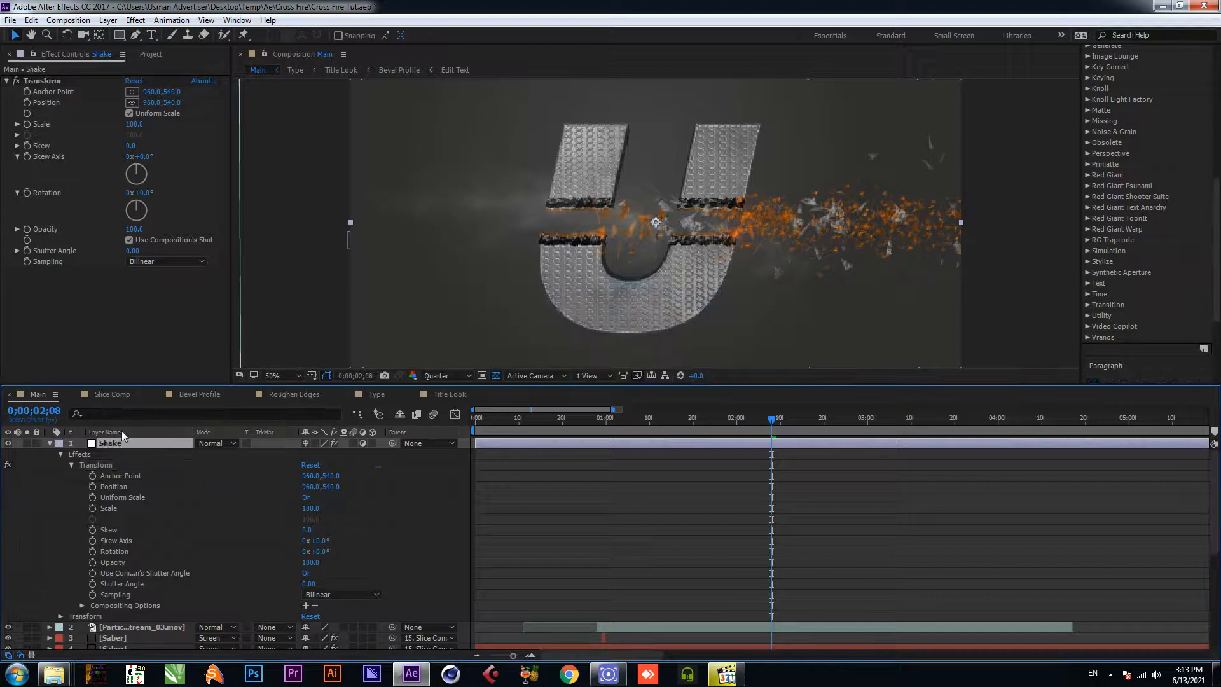
{"action": "key", "text": "ctrl+space"}
{"action": "type", "text": "shak"}
{"action": "key", "text": "BackSpace"}
{"action": "key", "text": "BackSpace"}
{"action": "key", "text": "BackSpace"}
{"action": "key", "text": "BackSpace"}
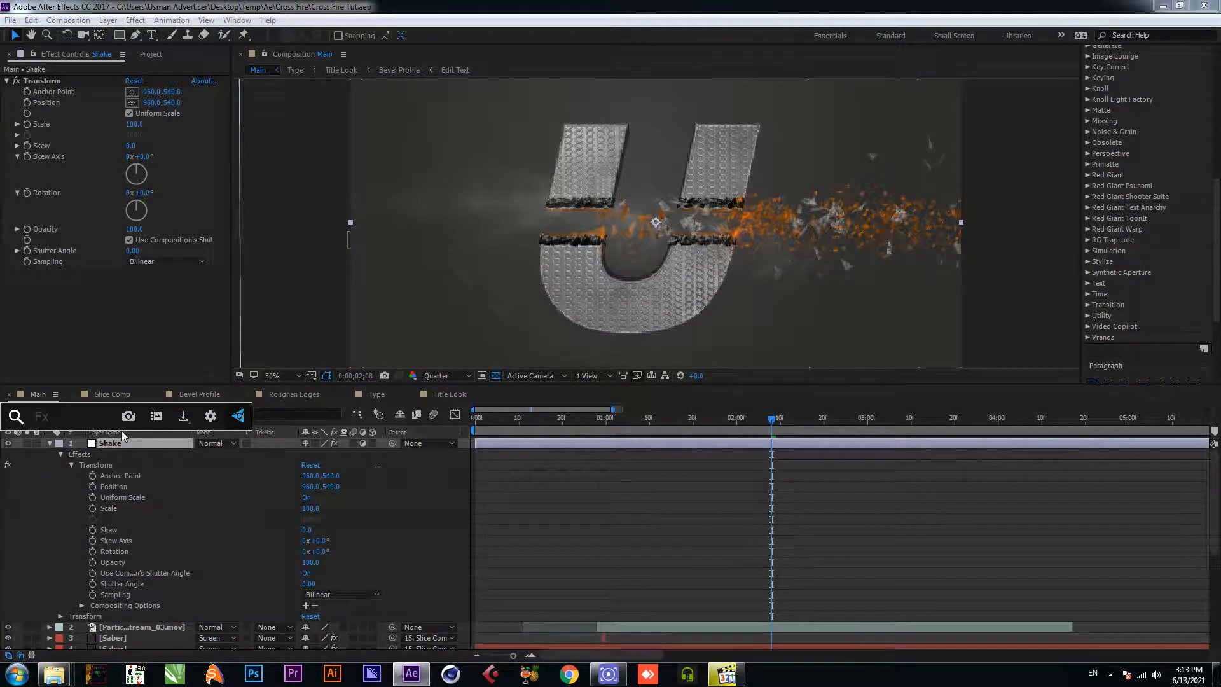
{"action": "type", "text": "sha"}
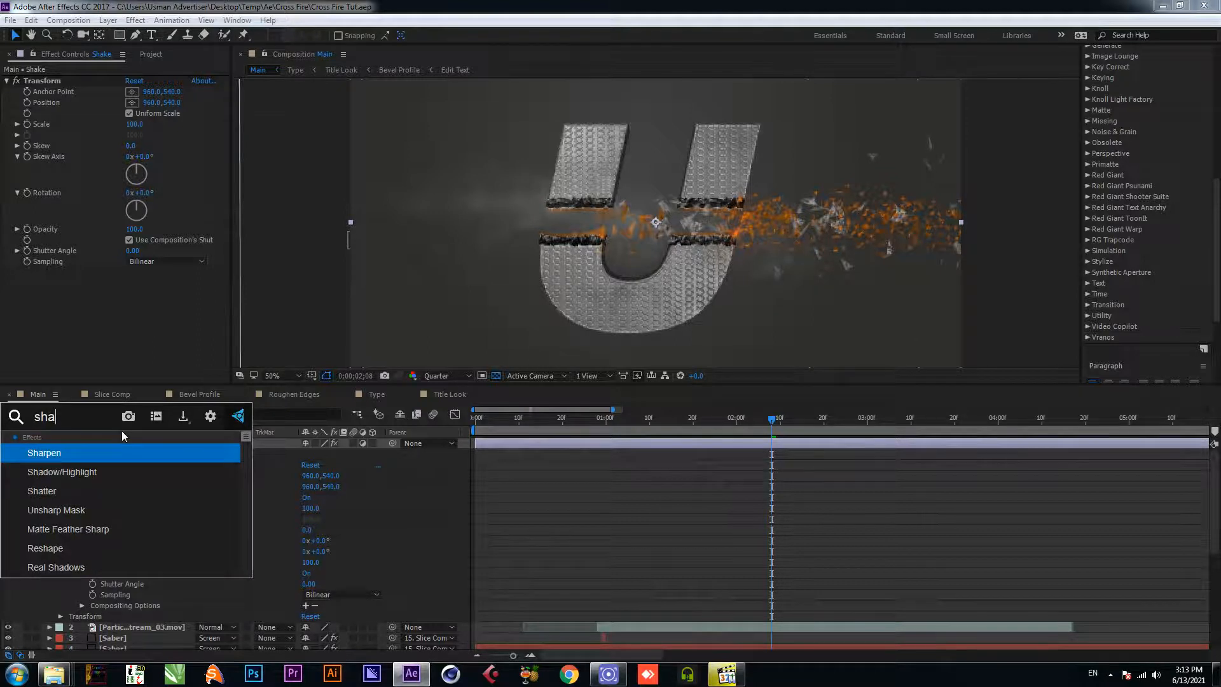
{"action": "key", "text": "BackSpace"}
{"action": "key", "text": "BackSpace"}
{"action": "key", "text": "BackSpace"}
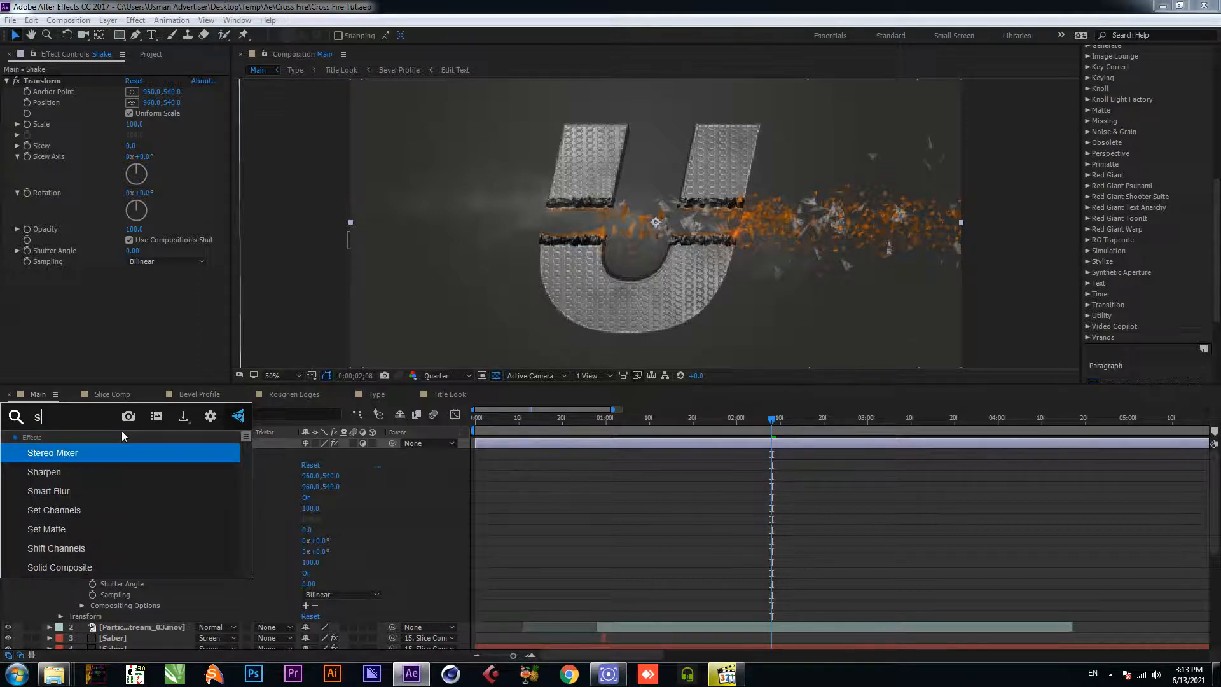
{"action": "type", "text": "cc"}
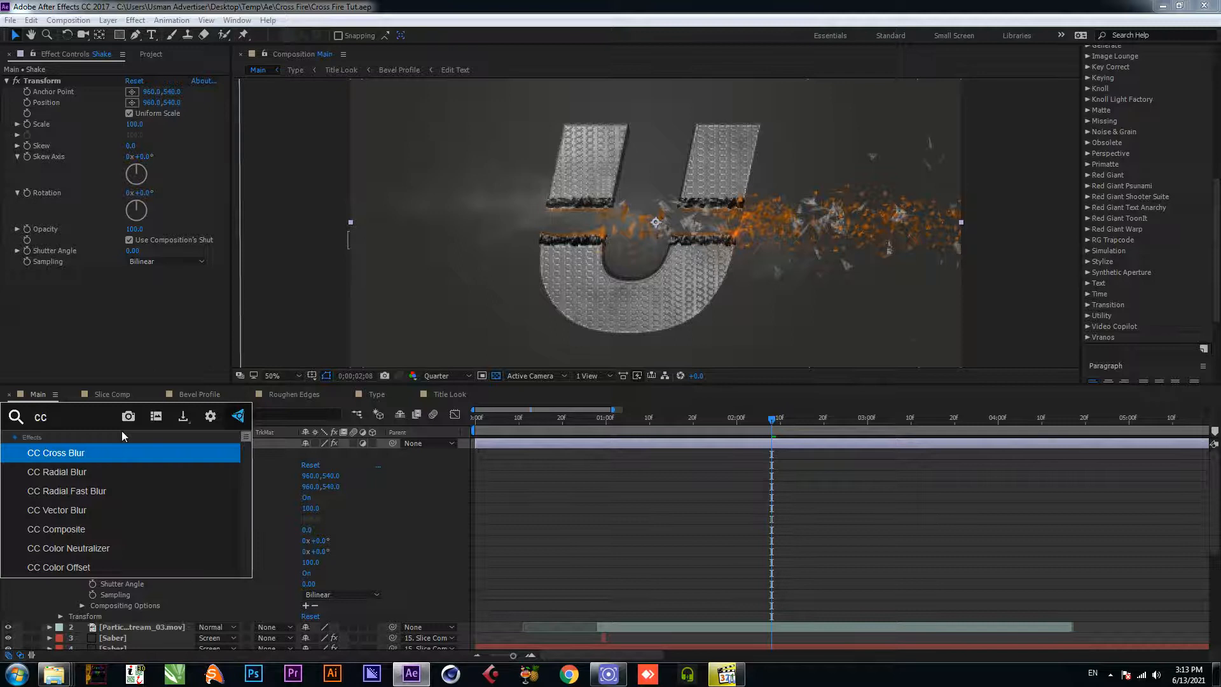
{"action": "type", "text": " sh"}
{"action": "key", "text": "BackSpace"}
{"action": "key", "text": "BackSpace"}
{"action": "key", "text": "BackSpace"}
{"action": "key", "text": "BackSpace"}
{"action": "key", "text": "BackSpace"}
{"action": "type", "text": "shake"}
{"action": "key", "text": "BackSpace"}
{"action": "key", "text": "BackSpace"}
{"action": "key", "text": "BackSpace"}
{"action": "key", "text": "BackSpace"}
{"action": "key", "text": "BackSpace"}
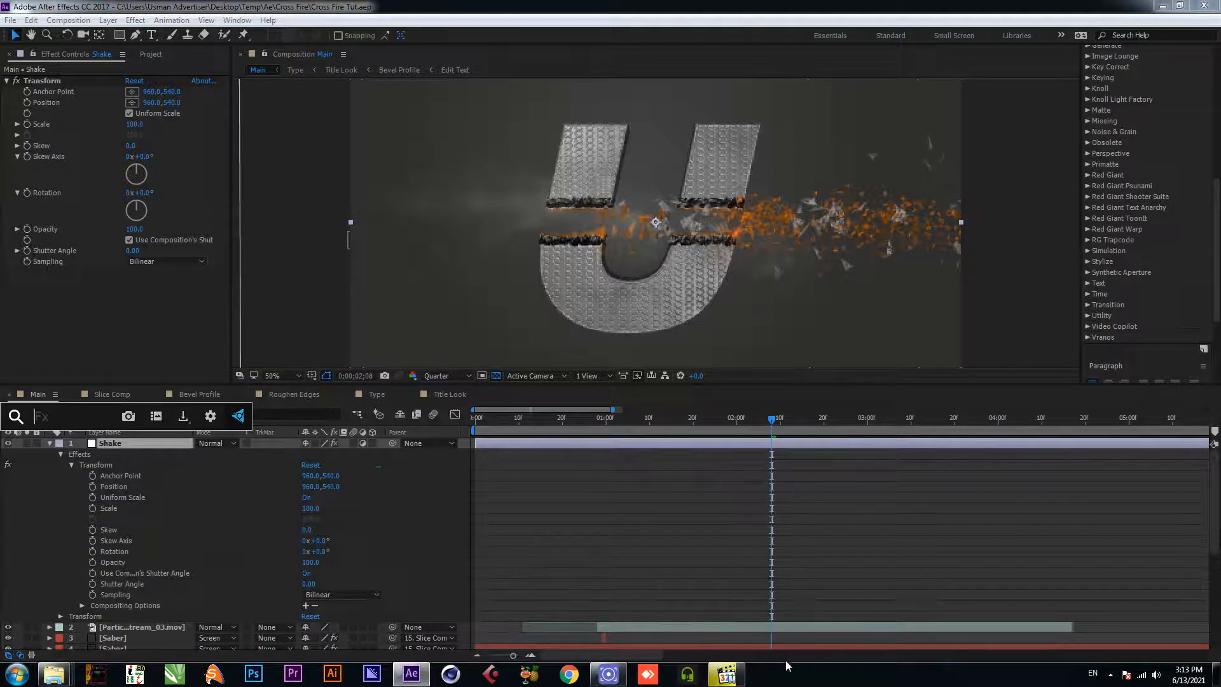
{"action": "key", "text": "Escape"}
Step: Add a Slider Control effect to the Shake layer and place it above the Transform effect
{"action": "left_click", "coordinate": [106, 443]}
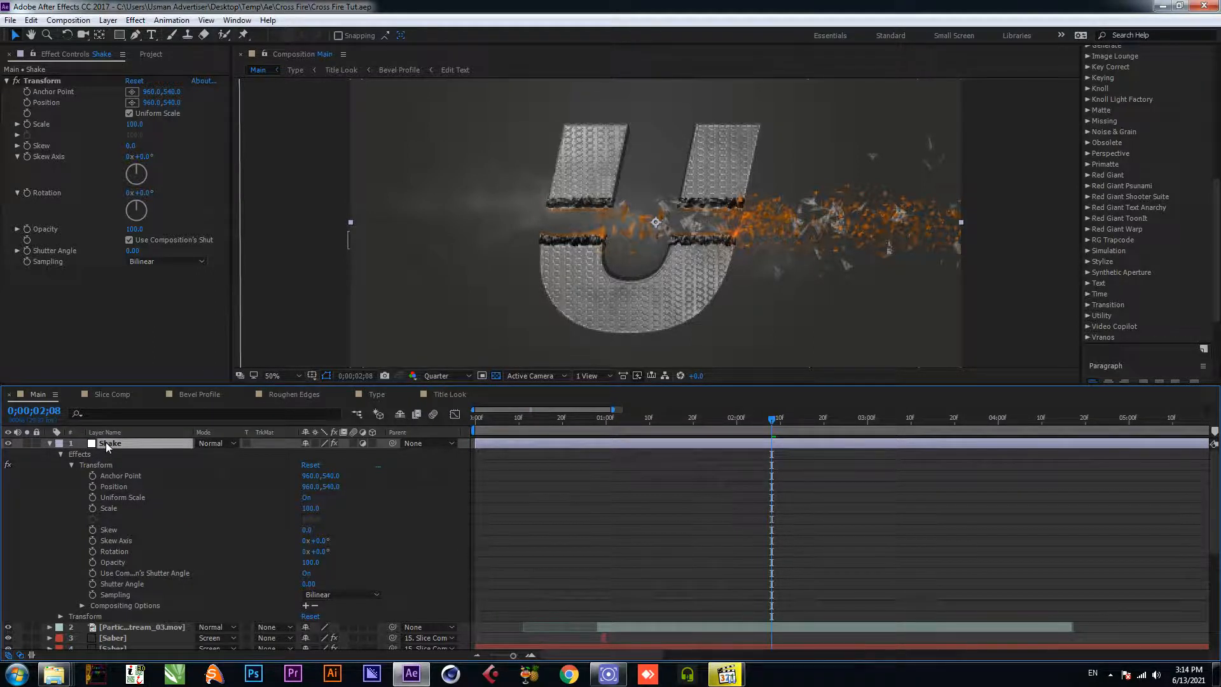
{"action": "key", "text": "ctrl+space"}
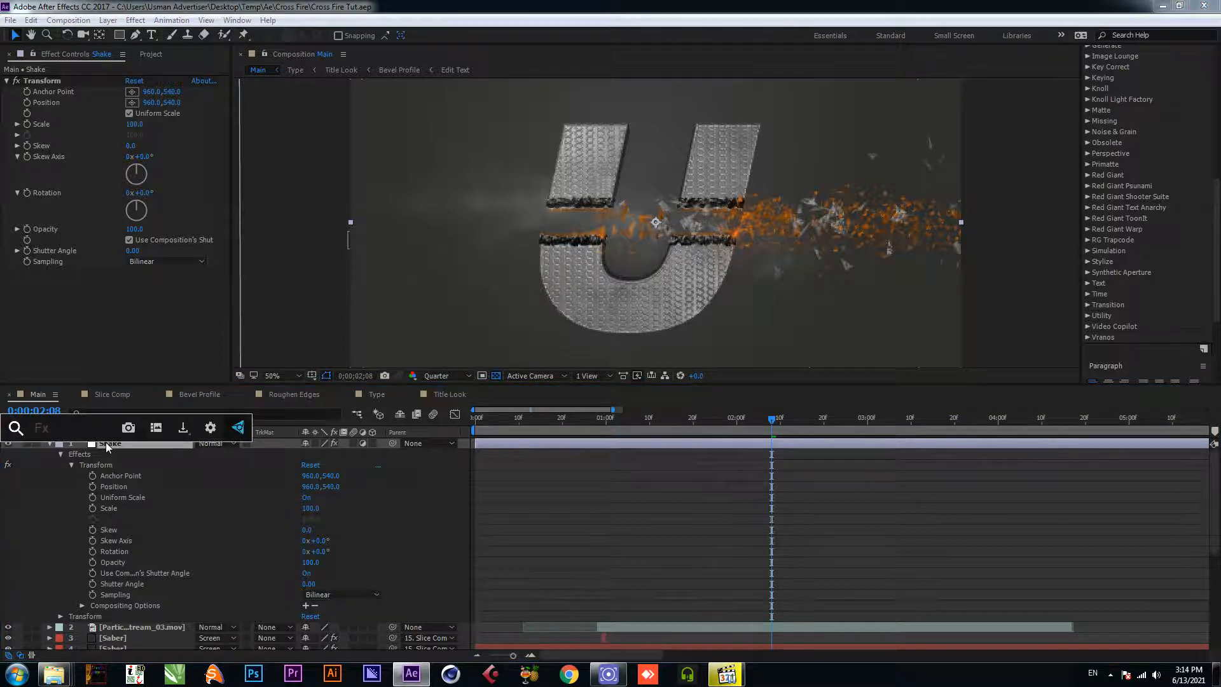
{"action": "type", "text": "sli"}
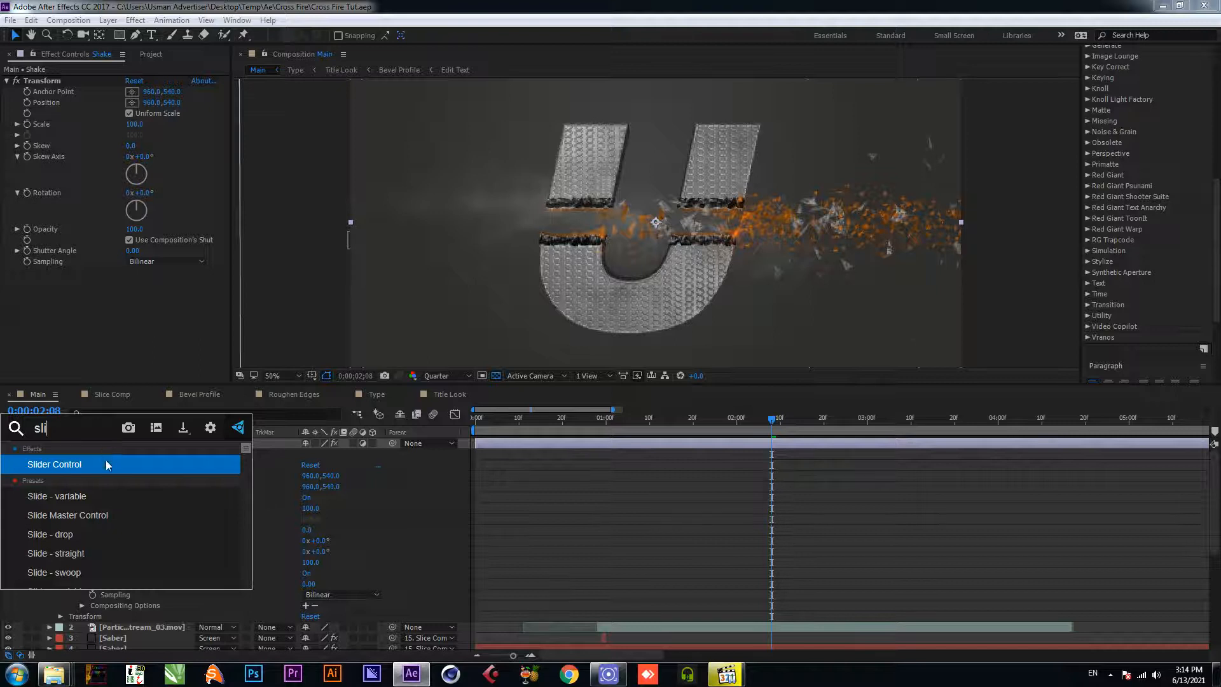
{"action": "left_click", "coordinate": [105, 463]}
{"action": "left_click_drag", "start_coordinate": [70, 272], "coordinate": [65, 78]}
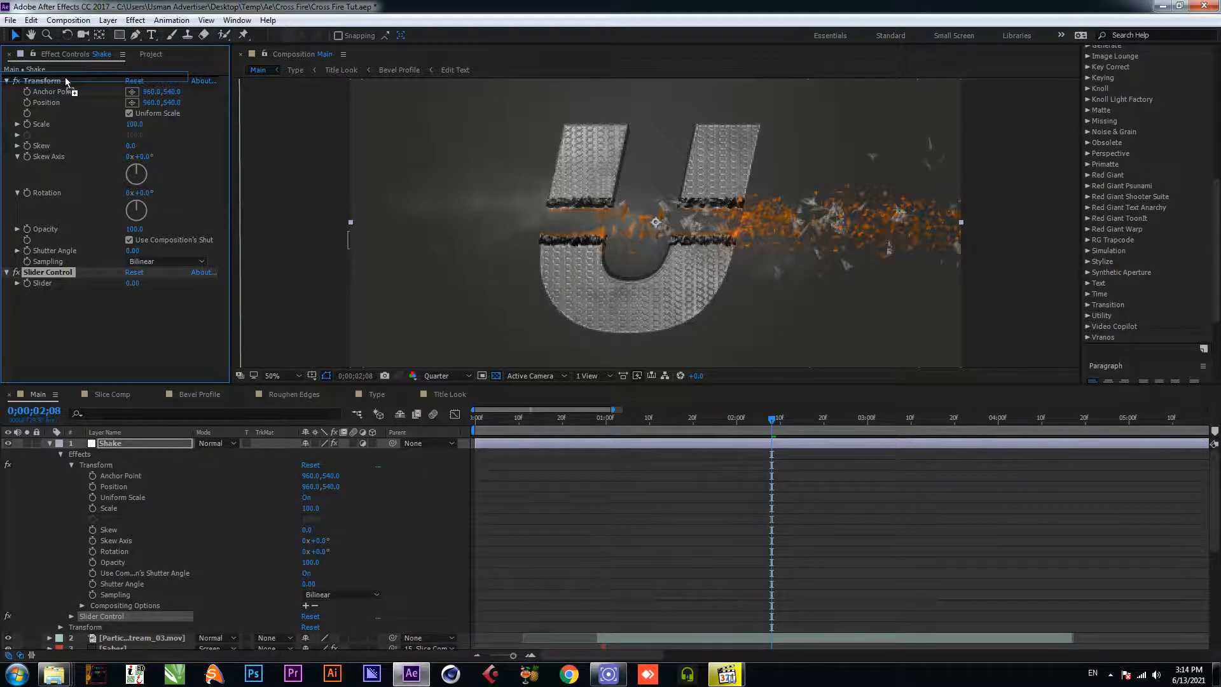
{"action": "left_click_drag", "start_coordinate": [65, 78], "coordinate": [65, 78]}
{"action": "scroll", "coordinate": [535, 594], "scroll_direction": "down", "scroll_amount": 1}
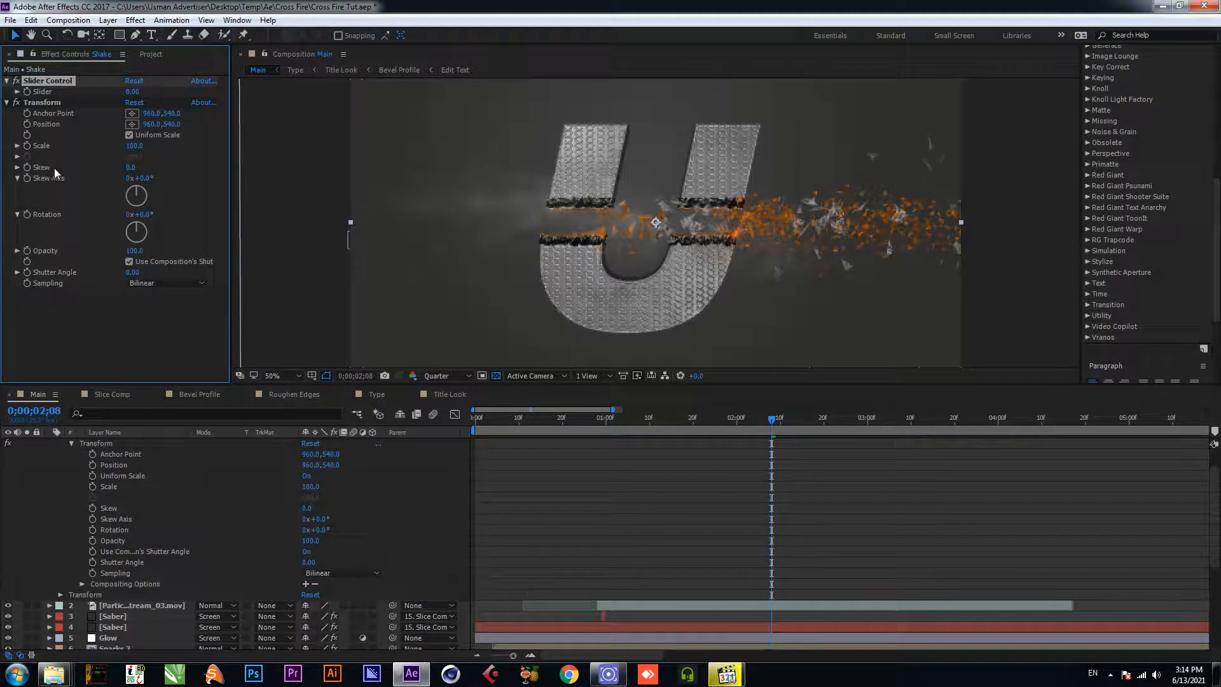
Step: Add a wiggle expression with frequency 7.5 to the Transform effect's Position, linking its amplitude to the Slider
{"action": "left_click", "coordinate": [28, 123], "text": "alt"}
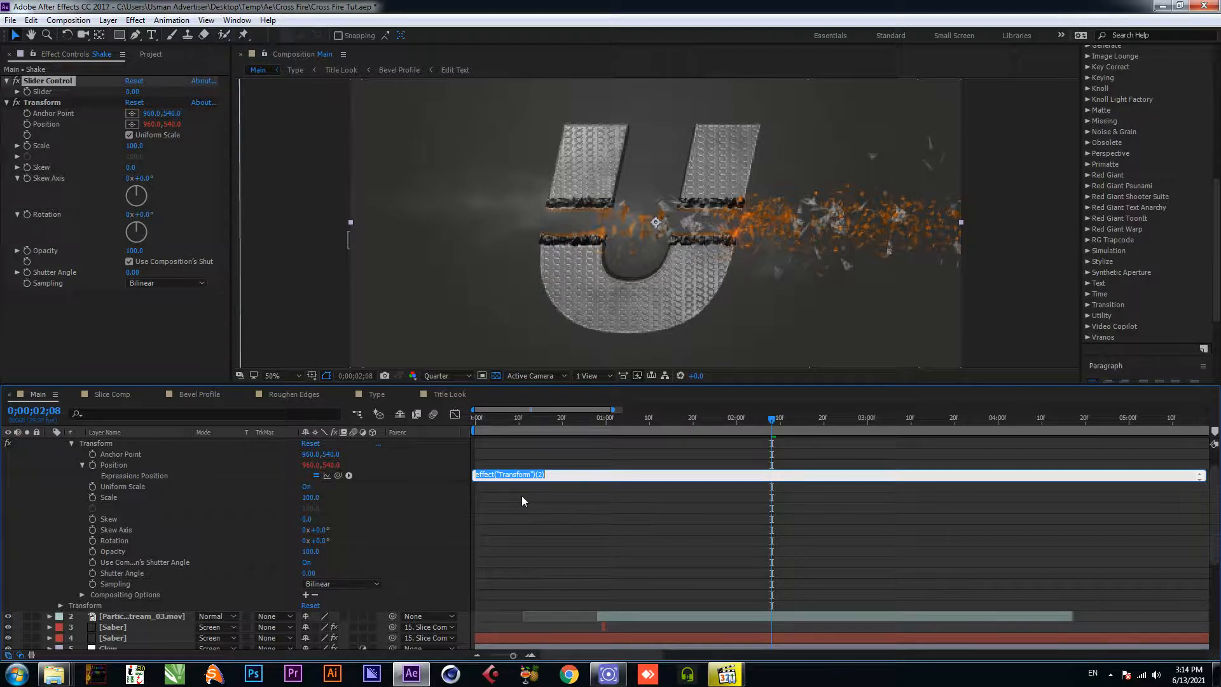
{"action": "type", "text": "wiggle(7.5"}
{"action": "left_click_drag", "start_coordinate": [338, 475], "coordinate": [90, 90]}
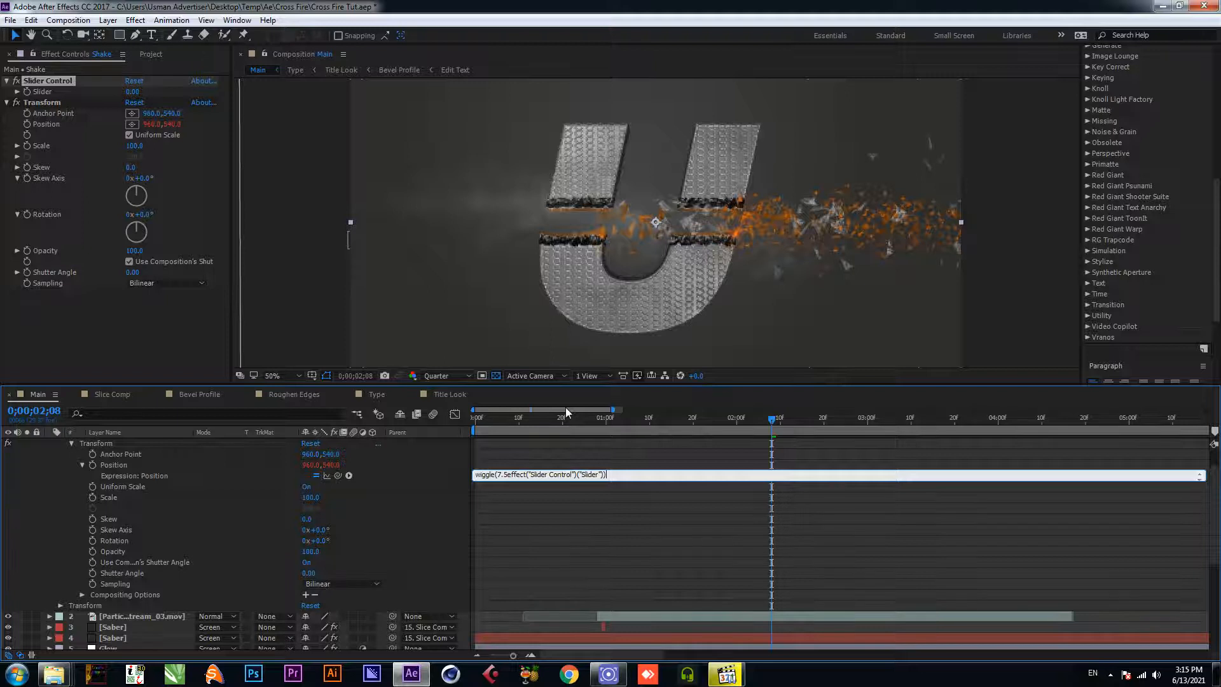
{"action": "key", "text": "KP_Enter"}
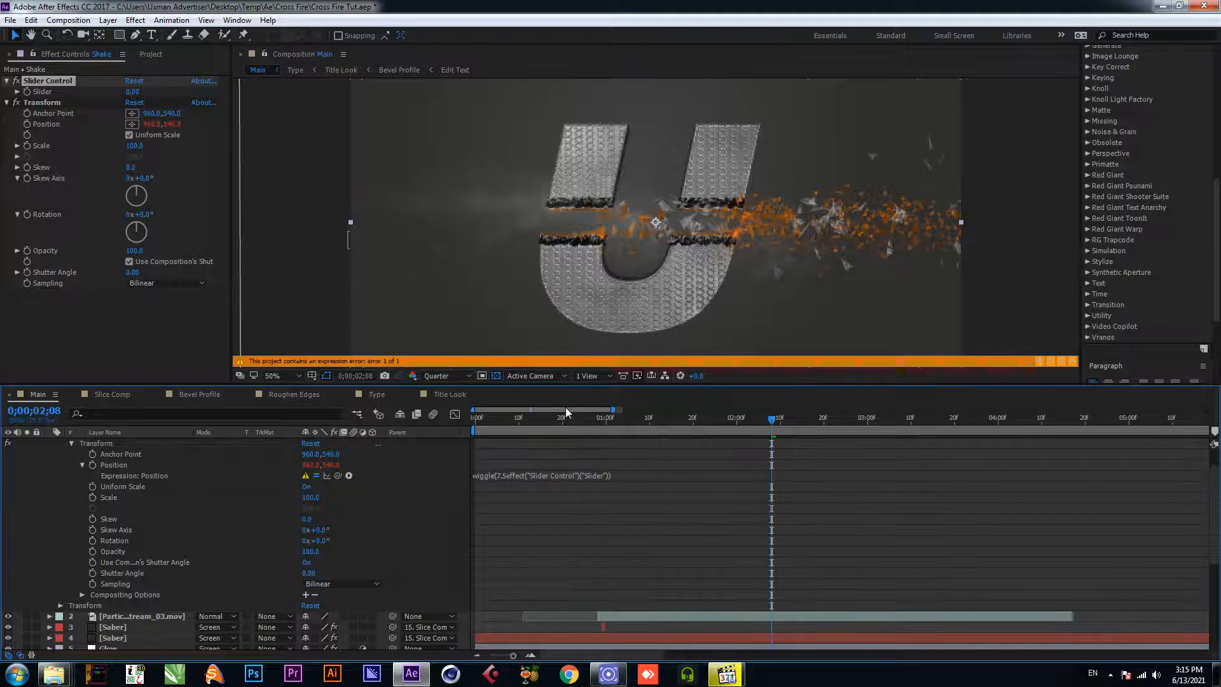
Step: Insert a comma after 7.5 in the Position wiggle expression, before the Slider reference, and save the project
{"action": "left_click", "coordinate": [527, 422]}
{"action": "left_click_drag", "start_coordinate": [513, 425], "coordinate": [476, 428]}
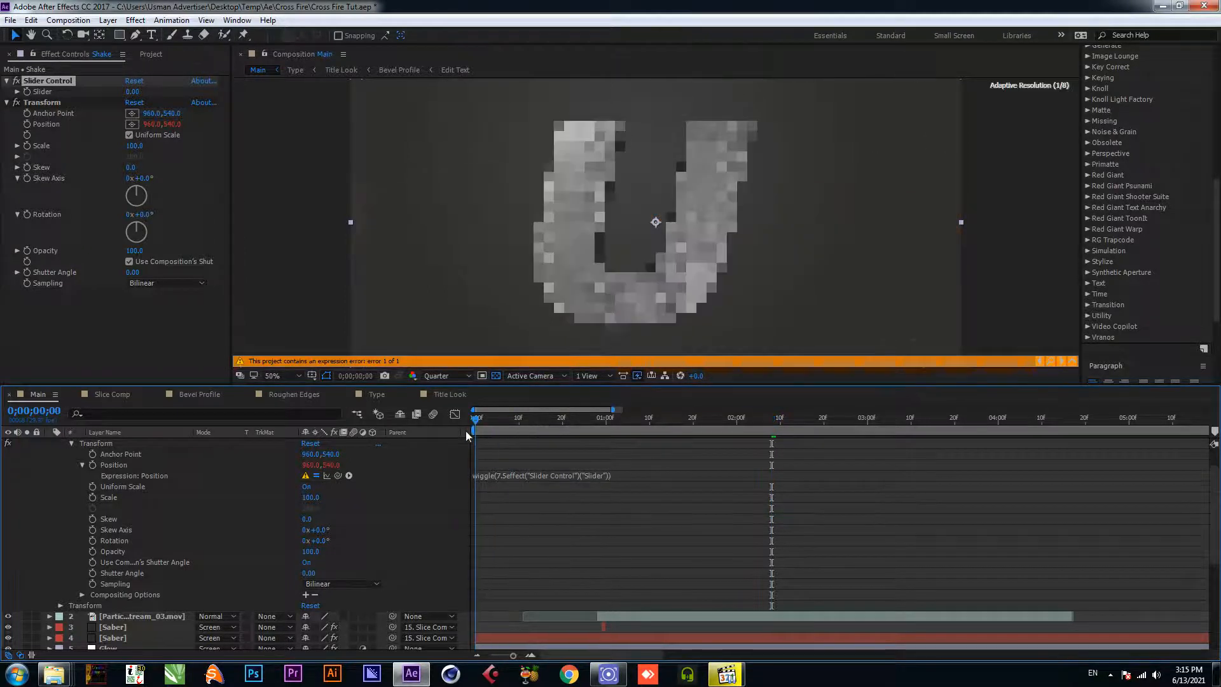
{"action": "key", "text": "space"}
{"action": "key", "text": "space"}
{"action": "left_click", "coordinate": [509, 475]}
{"action": "left_click", "coordinate": [623, 475]}
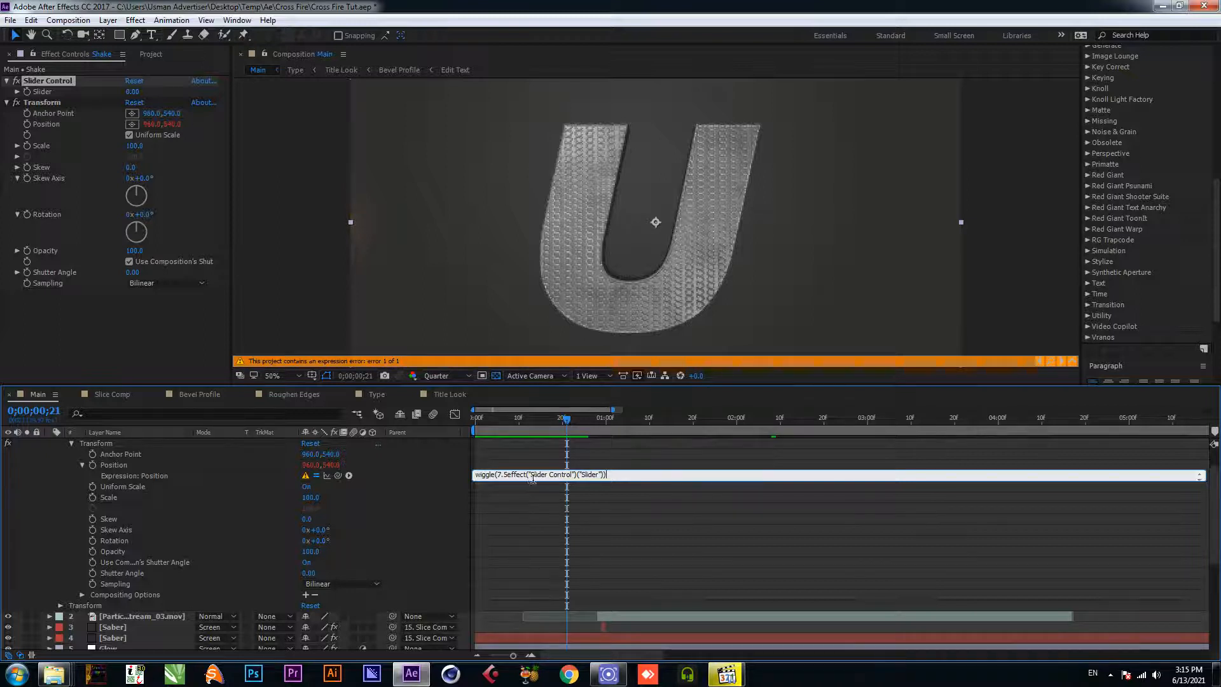
{"action": "left_click", "coordinate": [508, 476]}
{"action": "type", "text": ","}
{"action": "left_click", "coordinate": [513, 492]}
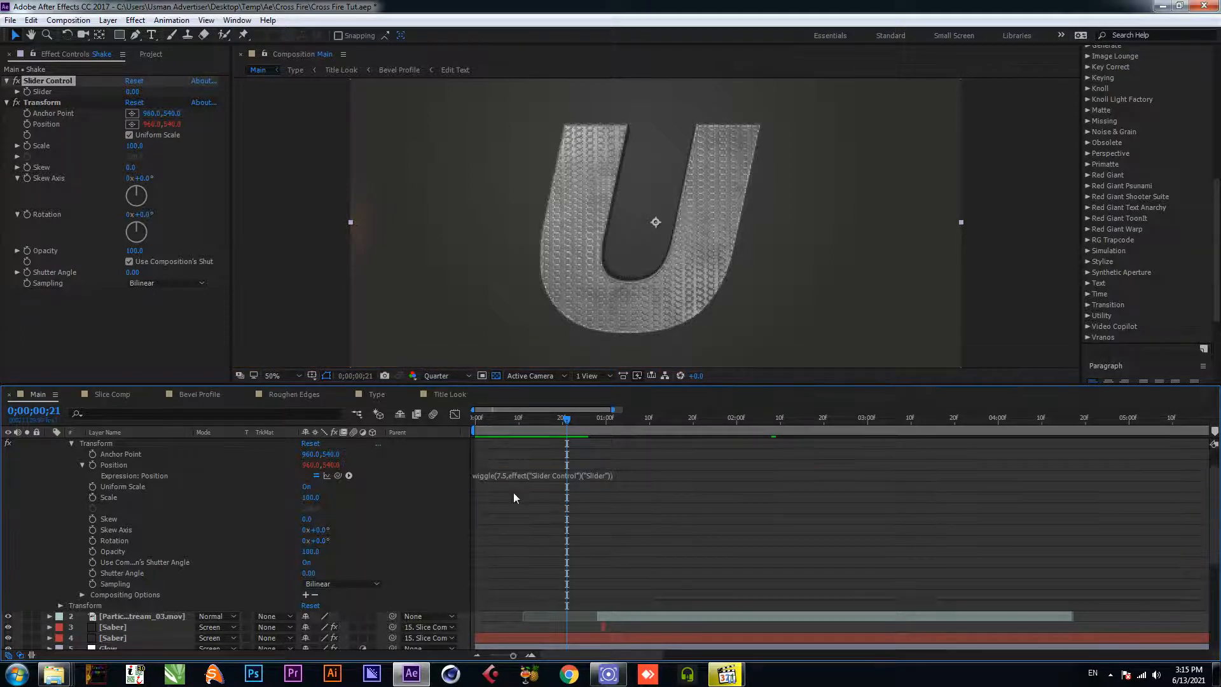
{"action": "key", "text": "ctrl+s"}
Step: Preview the animation from the start and check the frames around the slice, with the Shake layer's effects collapsed
{"action": "left_click_drag", "start_coordinate": [566, 422], "coordinate": [466, 434]}
{"action": "key", "text": "space"}
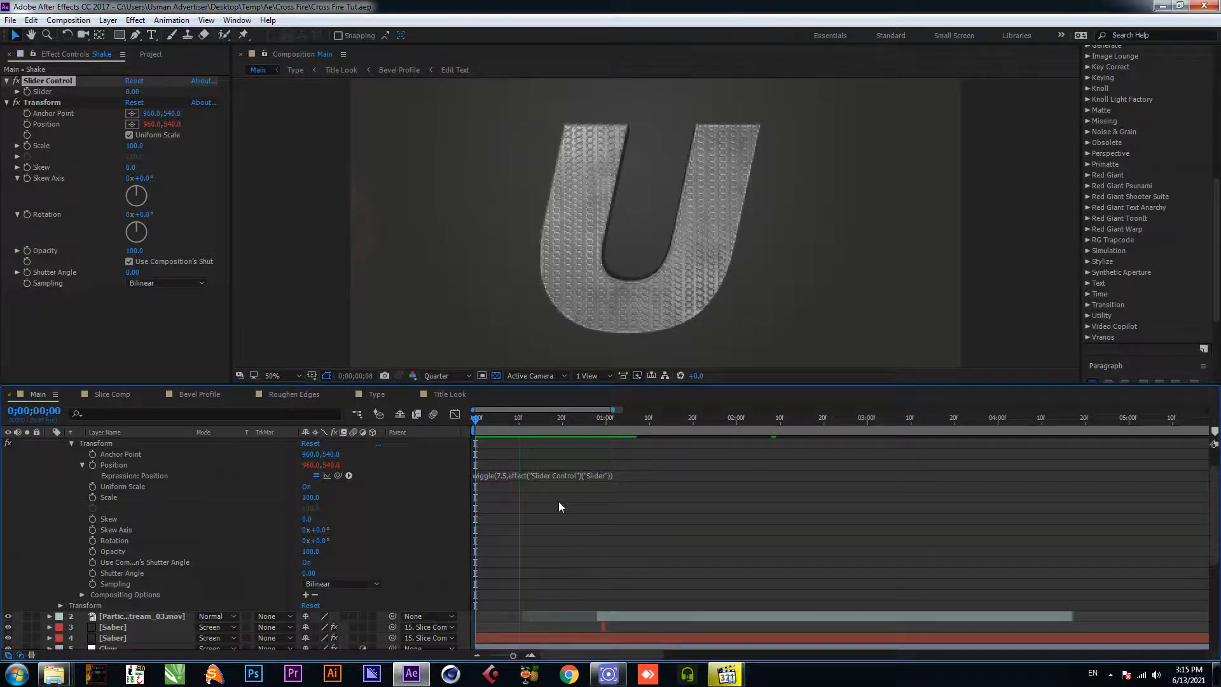
{"action": "key", "text": "space"}
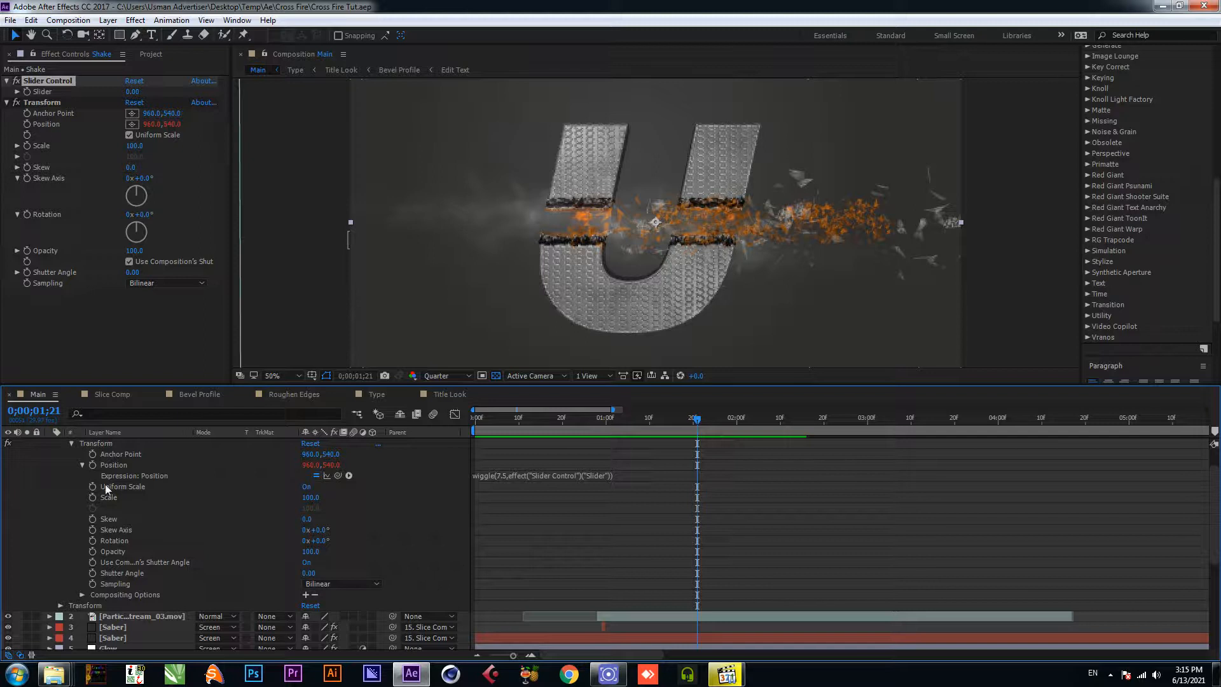
{"action": "scroll", "coordinate": [105, 483], "scroll_direction": "up", "scroll_amount": 2}
{"action": "left_click", "coordinate": [60, 454]}
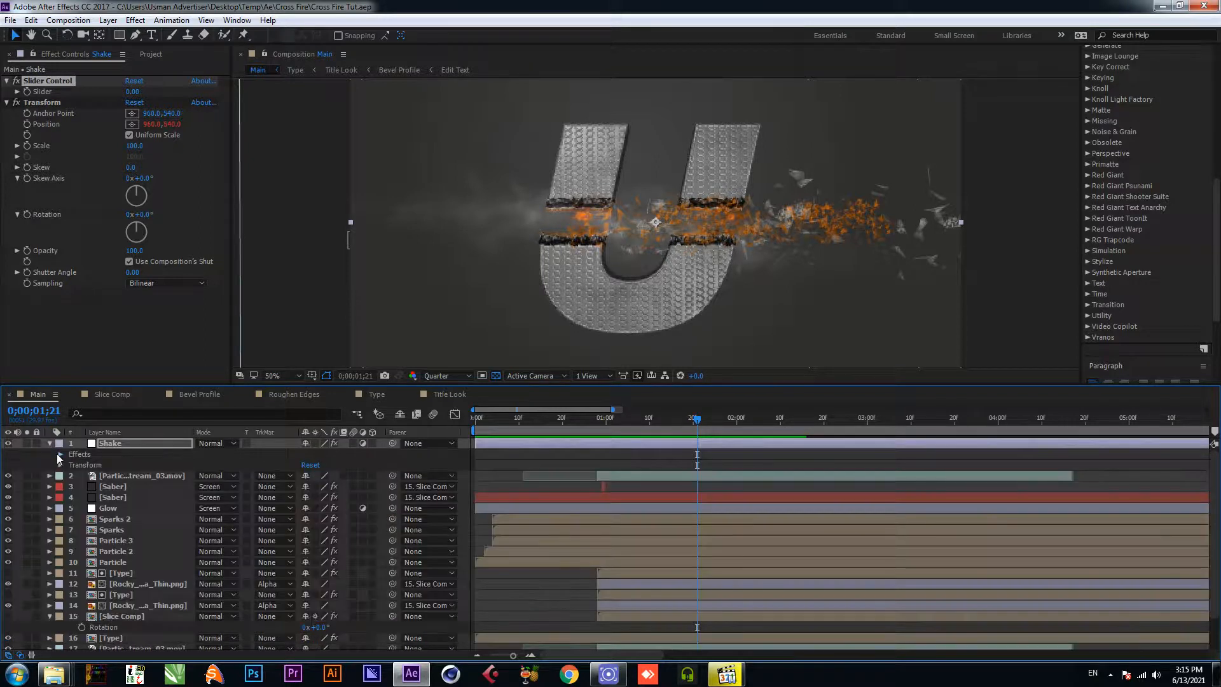
{"action": "mouse_move", "coordinate": [133, 91]}
{"action": "left_mouse_down"}
{"action": "mouse_move", "coordinate": [152, 90]}
{"action": "mouse_move", "coordinate": [136, 92]}
{"action": "left_mouse_up"}
{"action": "left_click", "coordinate": [598, 421]}
{"action": "left_click_drag", "start_coordinate": [598, 421], "coordinate": [610, 420]}
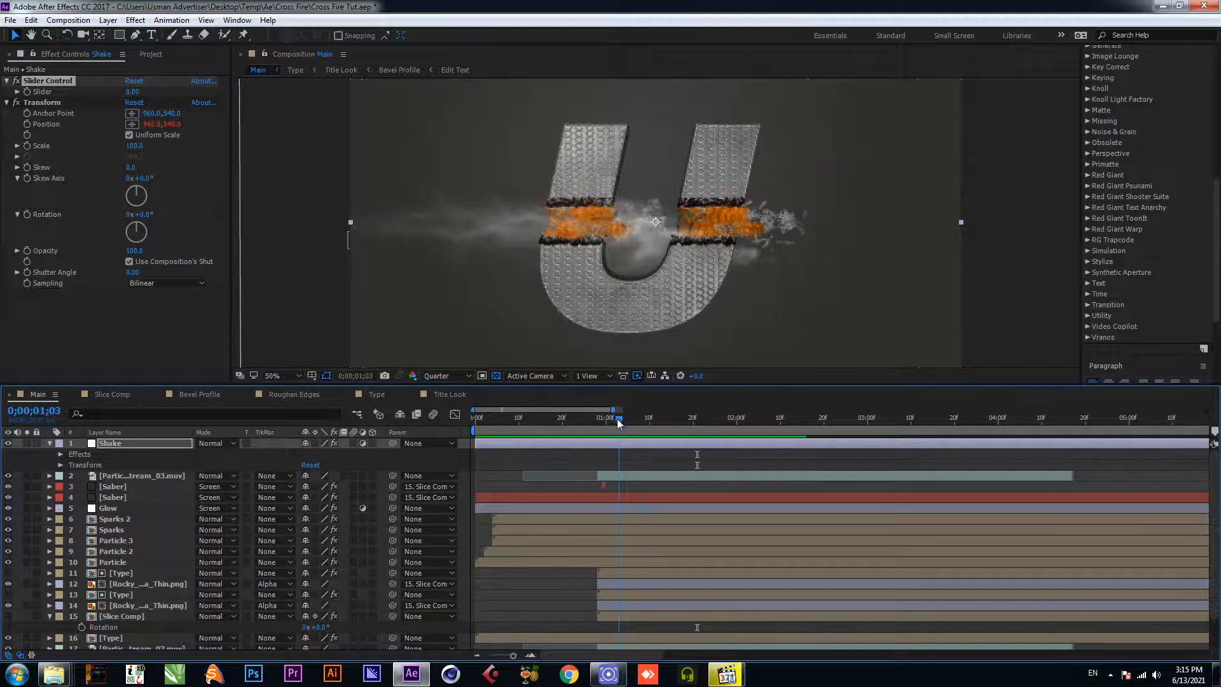
Step: Remove and re-create the Transform Position expression as wiggle(7.5,effect("Slider Control")("Slider")), save the project and collapse the Shake layer
{"action": "left_click", "coordinate": [80, 331]}
{"action": "left_click", "coordinate": [28, 125], "text": "alt"}
{"action": "left_click", "coordinate": [27, 124], "text": "alt"}
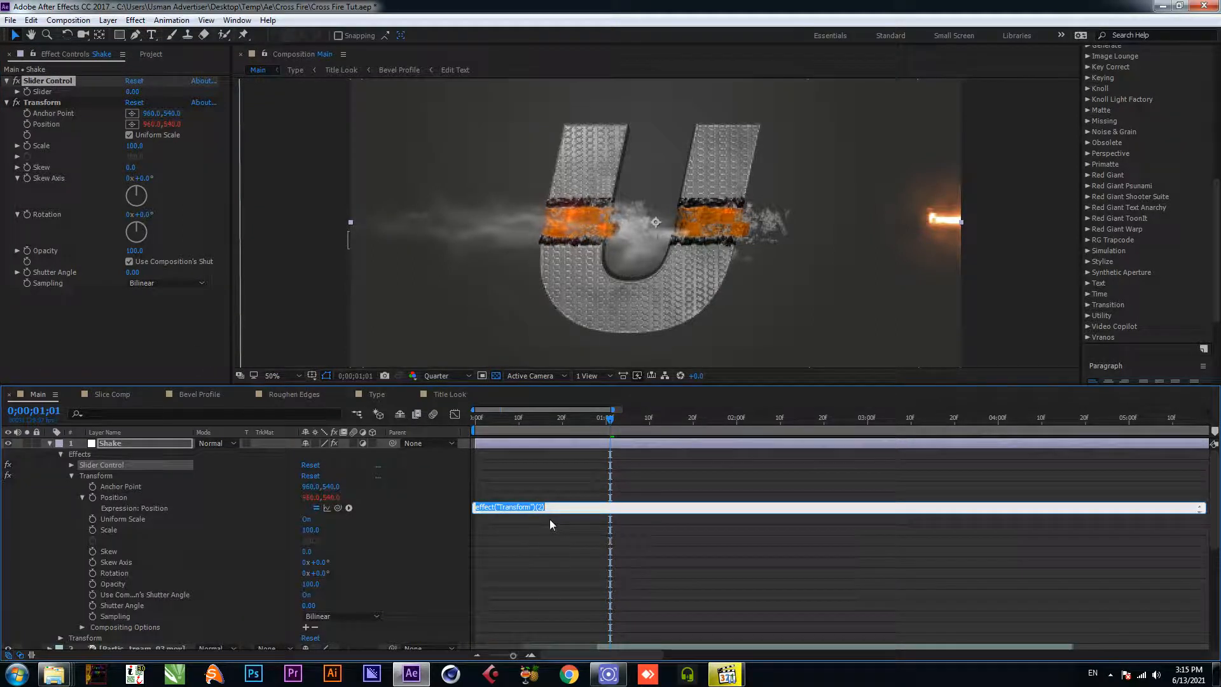
{"action": "type", "text": "wiggle("}
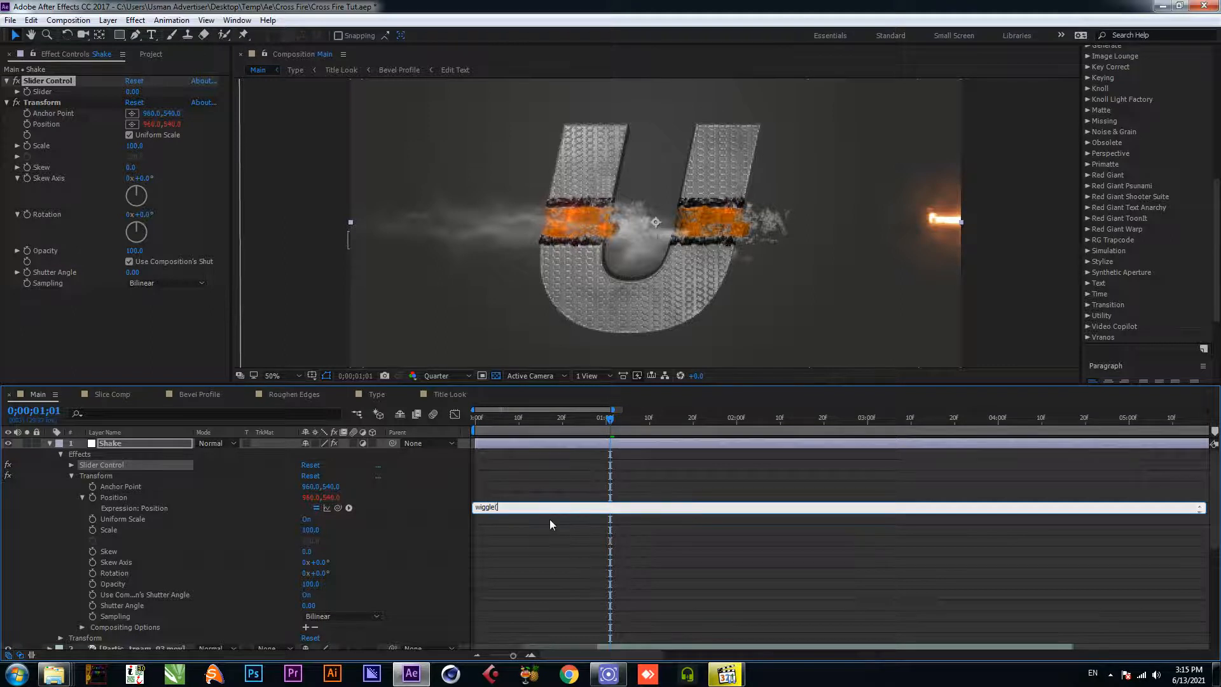
{"action": "type", "text": "7.5,"}
{"action": "left_click_drag", "start_coordinate": [339, 508], "coordinate": [59, 90]}
{"action": "key", "text": "KP_Enter"}
{"action": "key", "text": "ctrl+s"}
{"action": "left_click", "coordinate": [51, 445]}
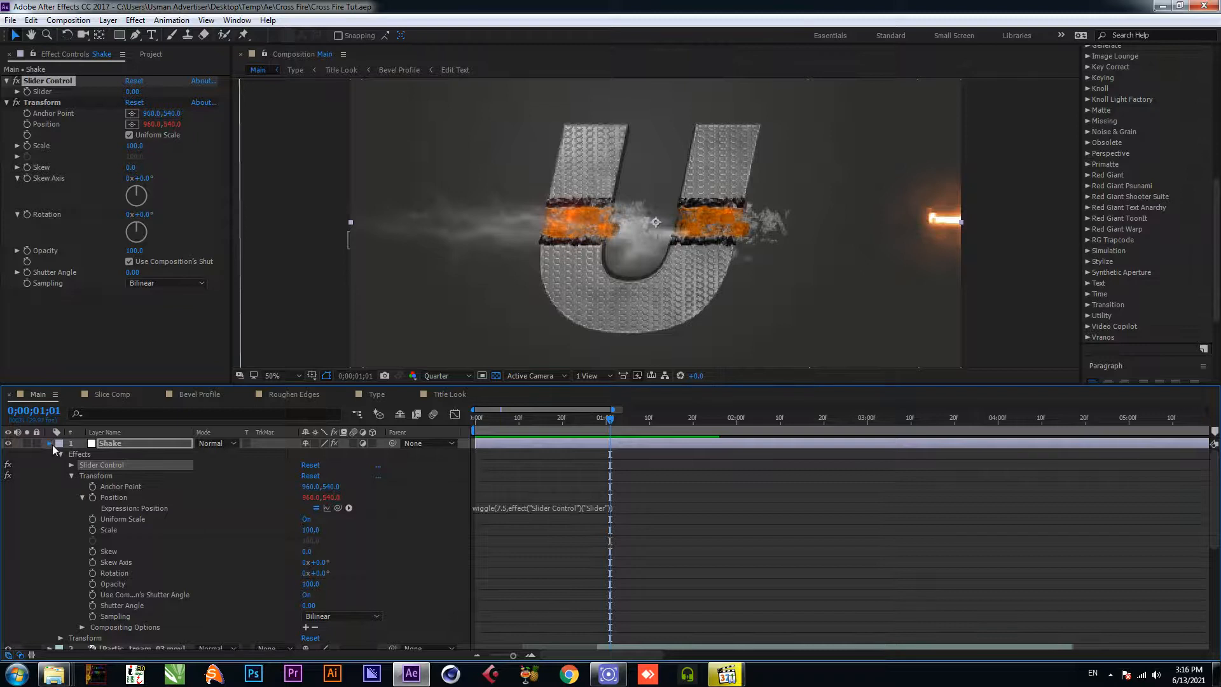
Step: Set a starting keyframe for the Slider at 0;00;00;28 with a value of 0
{"action": "left_click_drag", "start_coordinate": [611, 420], "coordinate": [601, 419]}
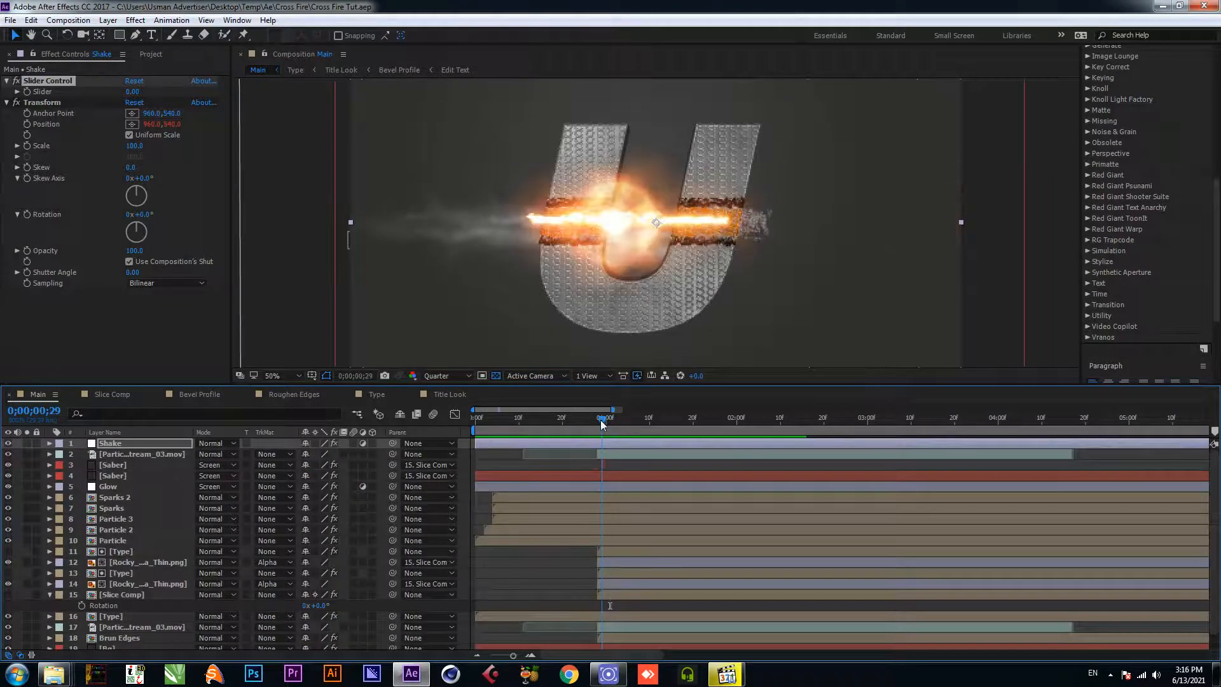
{"action": "scroll", "coordinate": [580, 470], "scroll_direction": "up", "scroll_amount": 3}
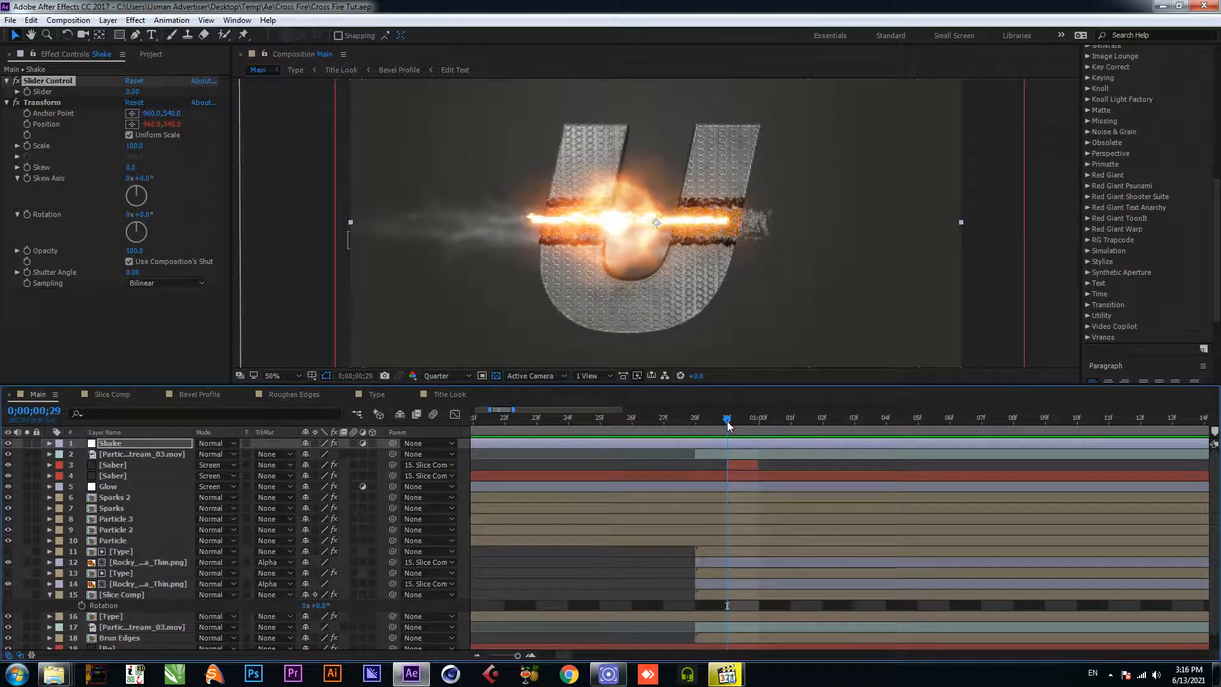
{"action": "left_click_drag", "start_coordinate": [728, 417], "coordinate": [695, 421]}
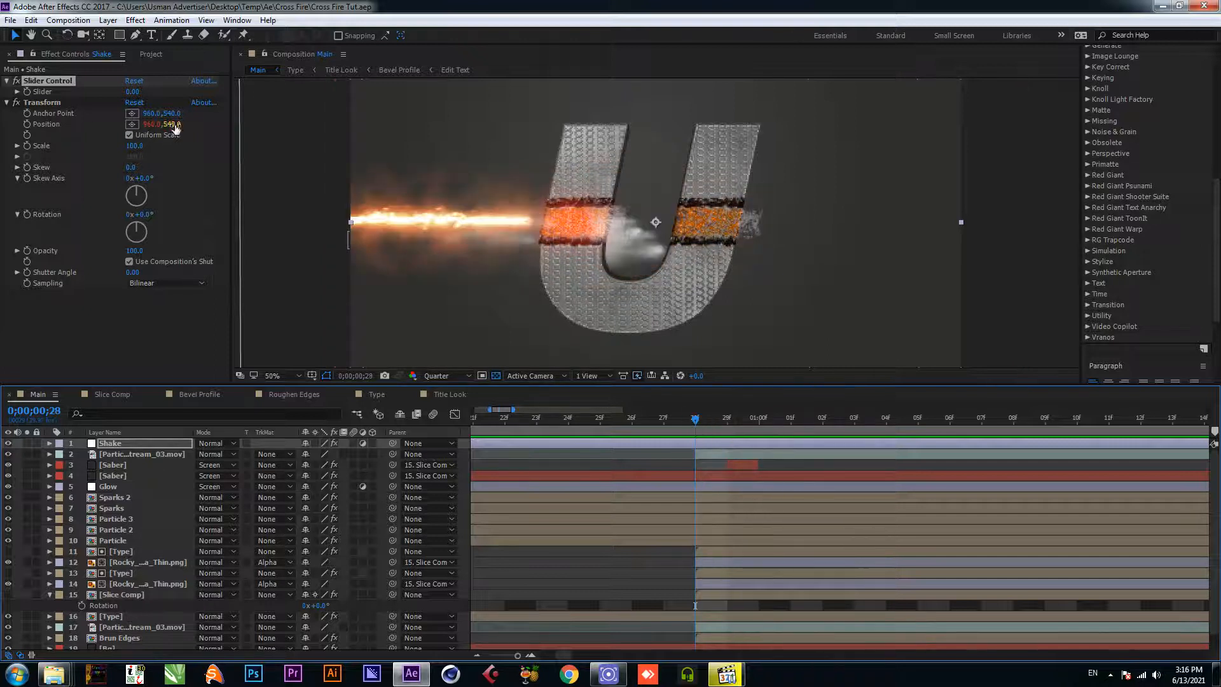
{"action": "left_click", "coordinate": [26, 92]}
{"action": "left_click", "coordinate": [129, 92]}
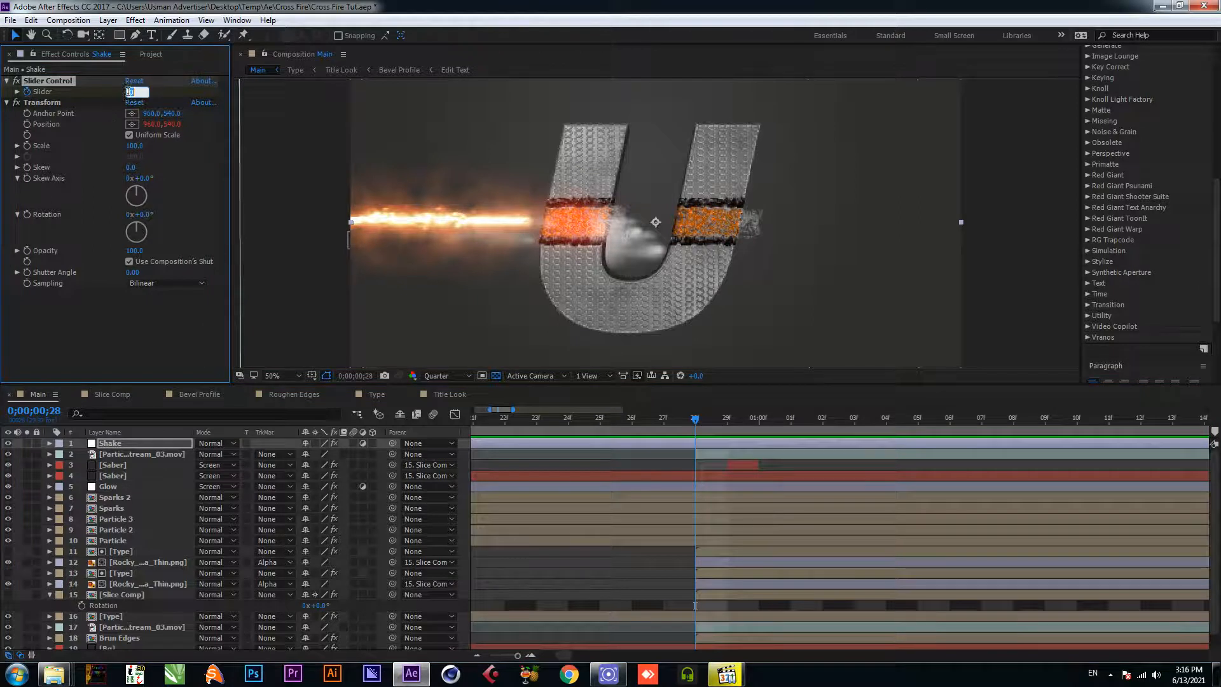
{"action": "left_click", "coordinate": [714, 427]}
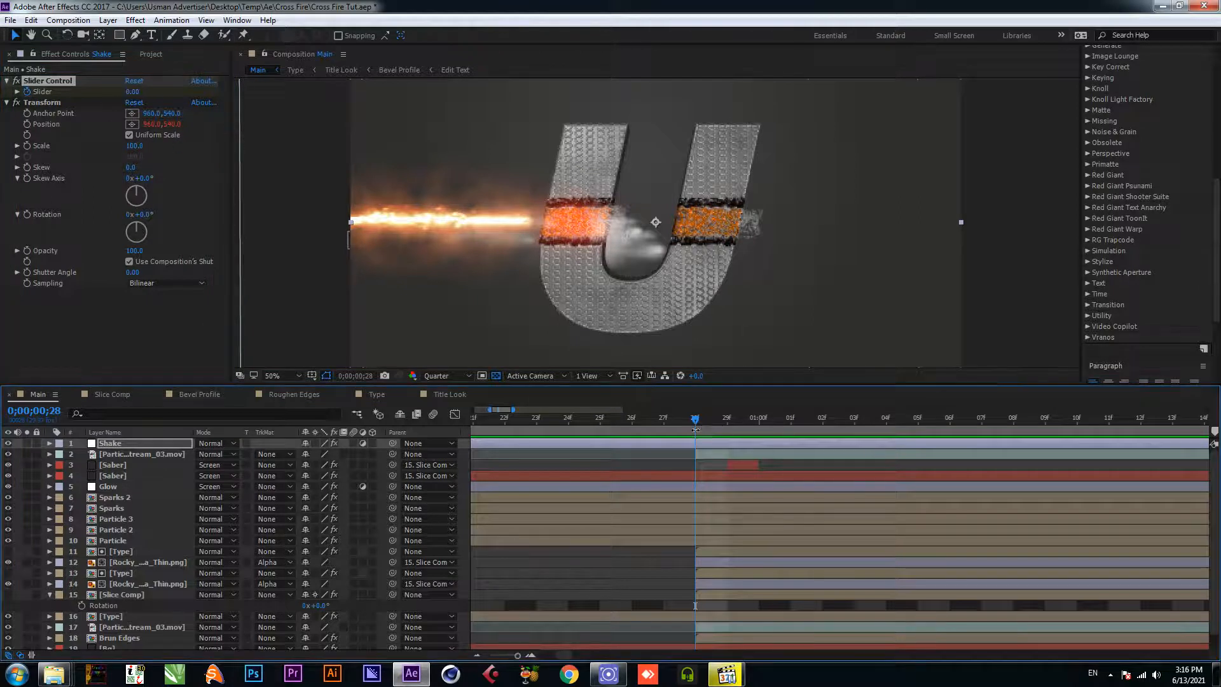
Step: Keyframe the Shake layer's Slider to 50 at 0;00;00;29 and back to 0 at 0;00;01;01
{"action": "left_click_drag", "start_coordinate": [697, 422], "coordinate": [716, 423]}
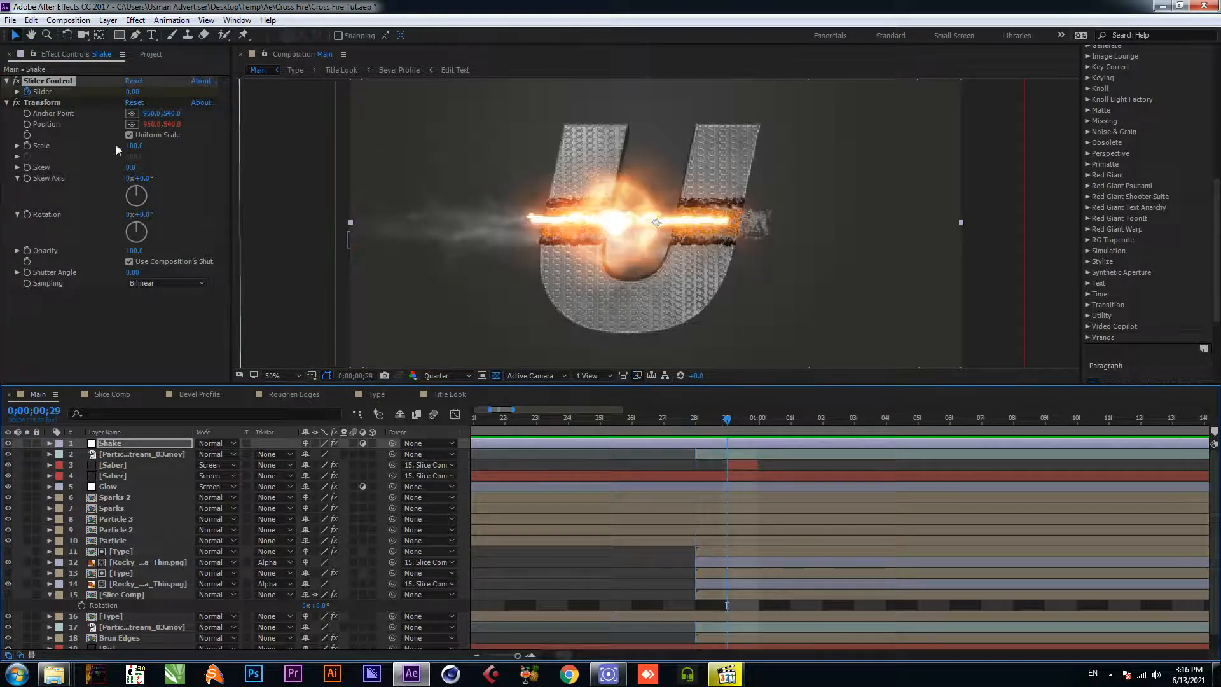
{"action": "left_click", "coordinate": [129, 92]}
{"action": "type", "text": "50"}
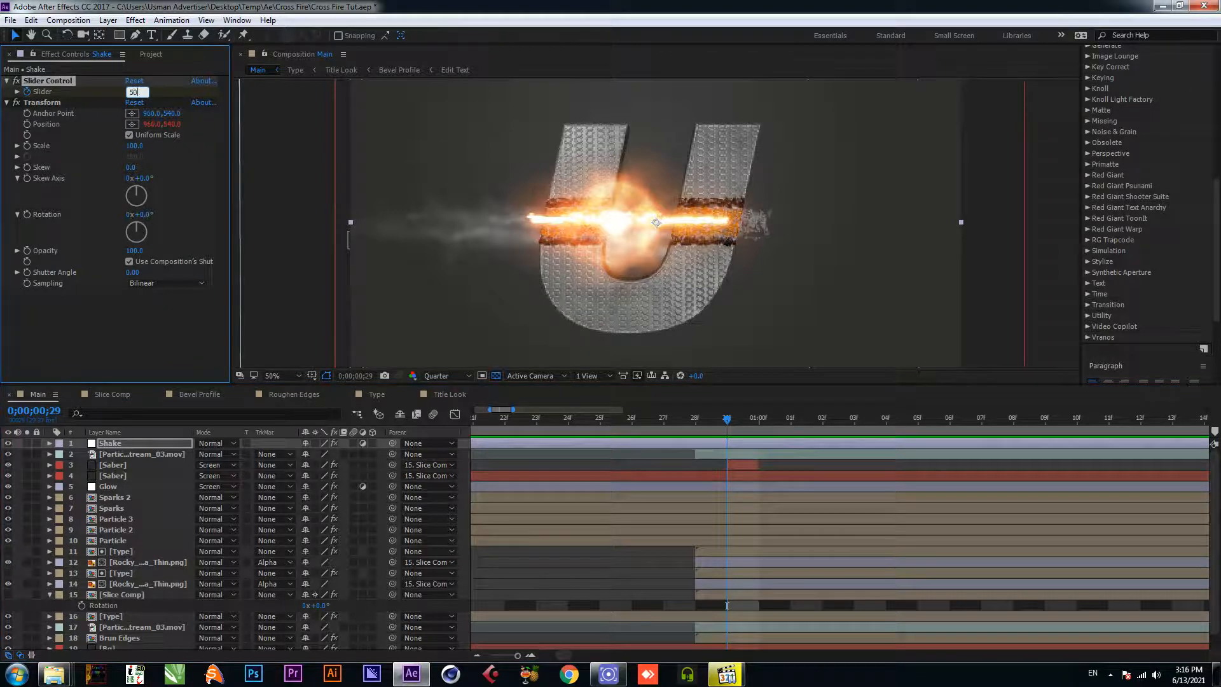
{"action": "key", "text": "Return"}
{"action": "left_click", "coordinate": [791, 422]}
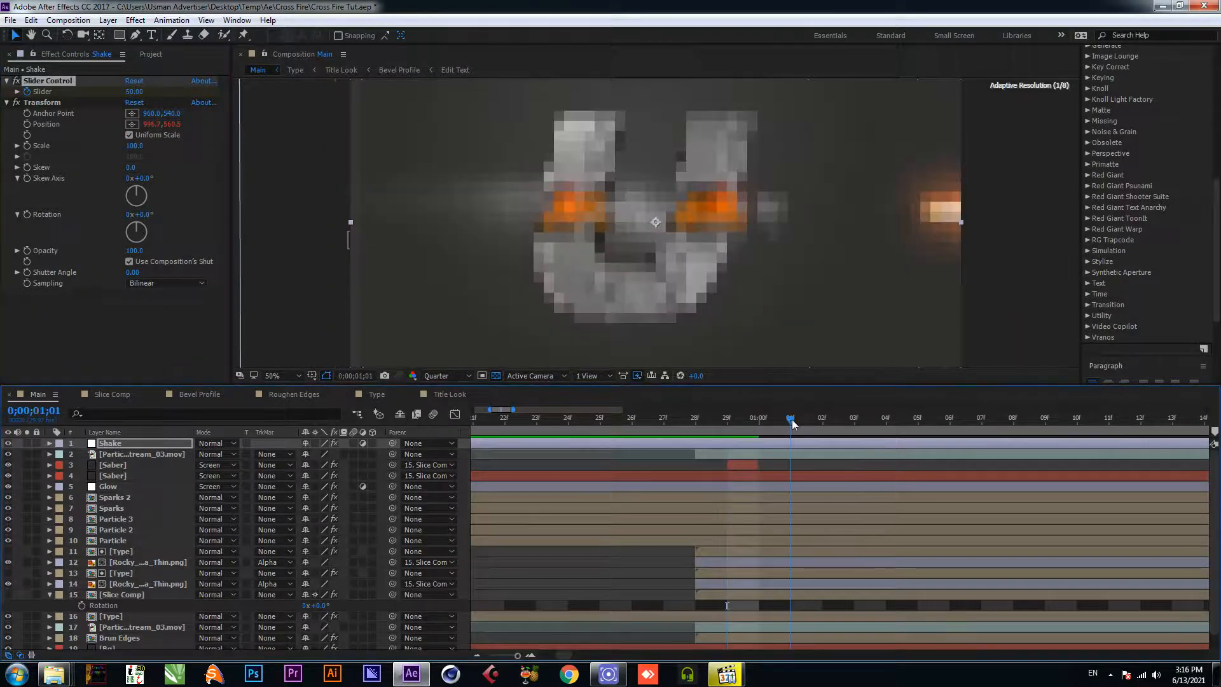
{"action": "left_click", "coordinate": [132, 92]}
{"action": "key", "text": "Return"}
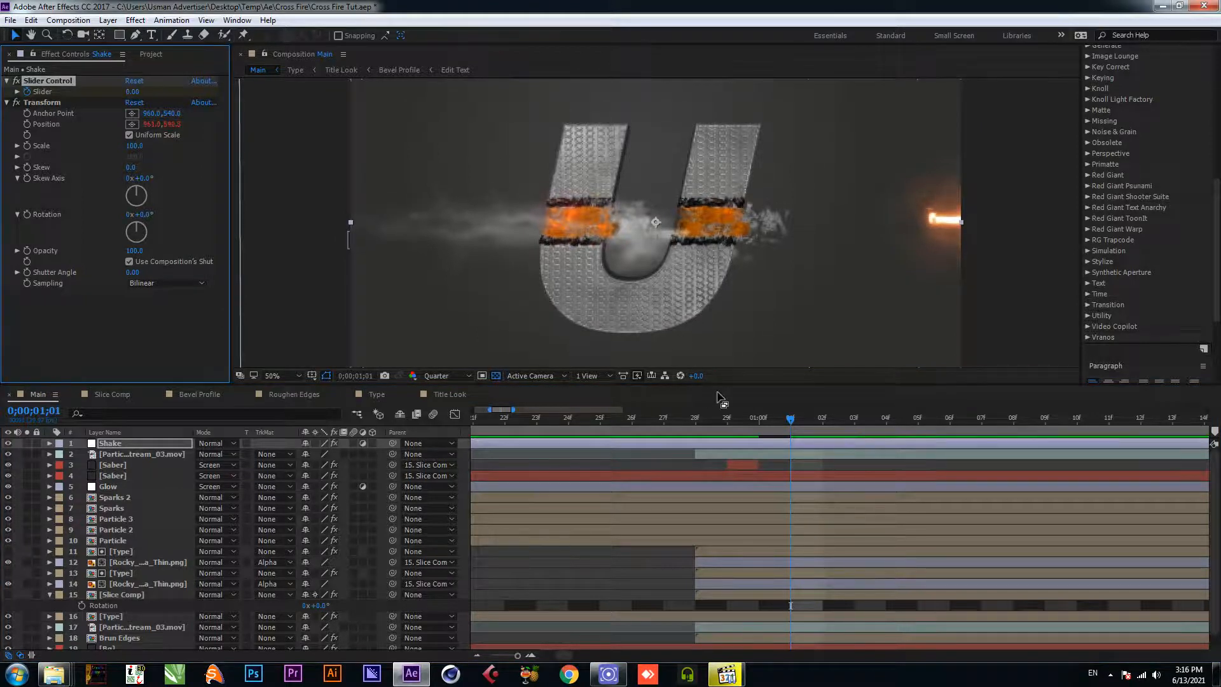
Step: Preview the shake around the slice, check the frame at 0;00;00;29, and save the project
{"action": "key", "text": "minus"}
{"action": "key", "text": "minus"}
{"action": "left_click_drag", "start_coordinate": [612, 420], "coordinate": [509, 427]}
{"action": "key", "text": "space"}
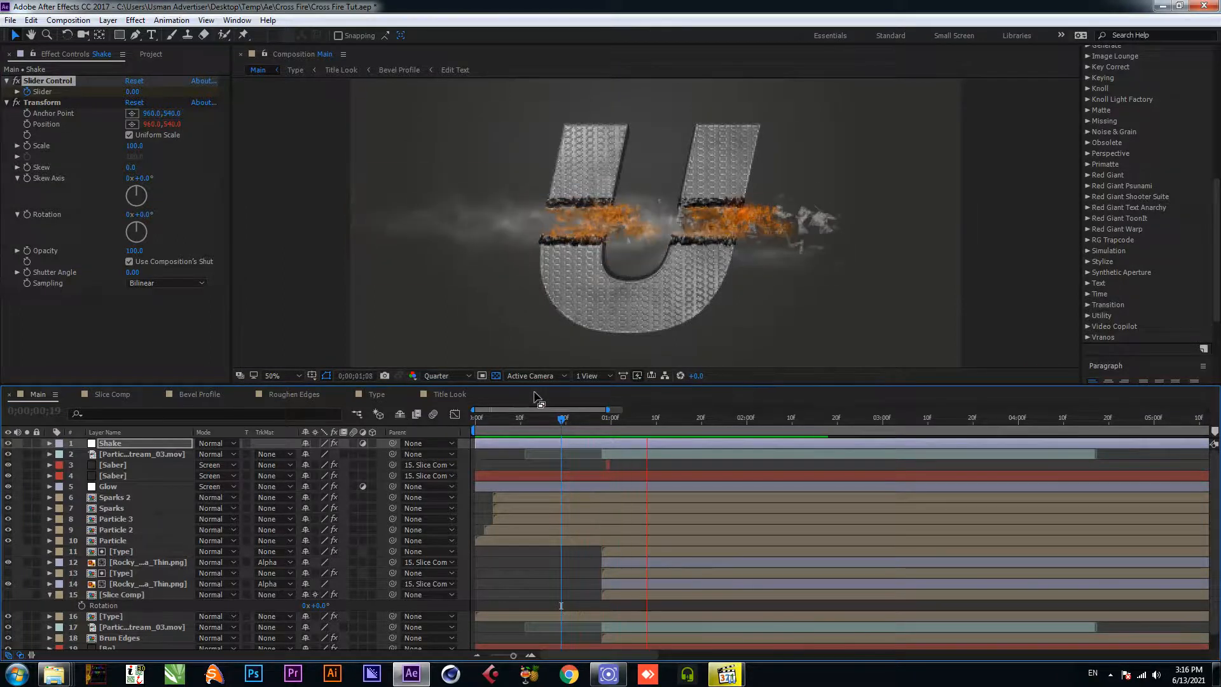
{"action": "key", "text": "space"}
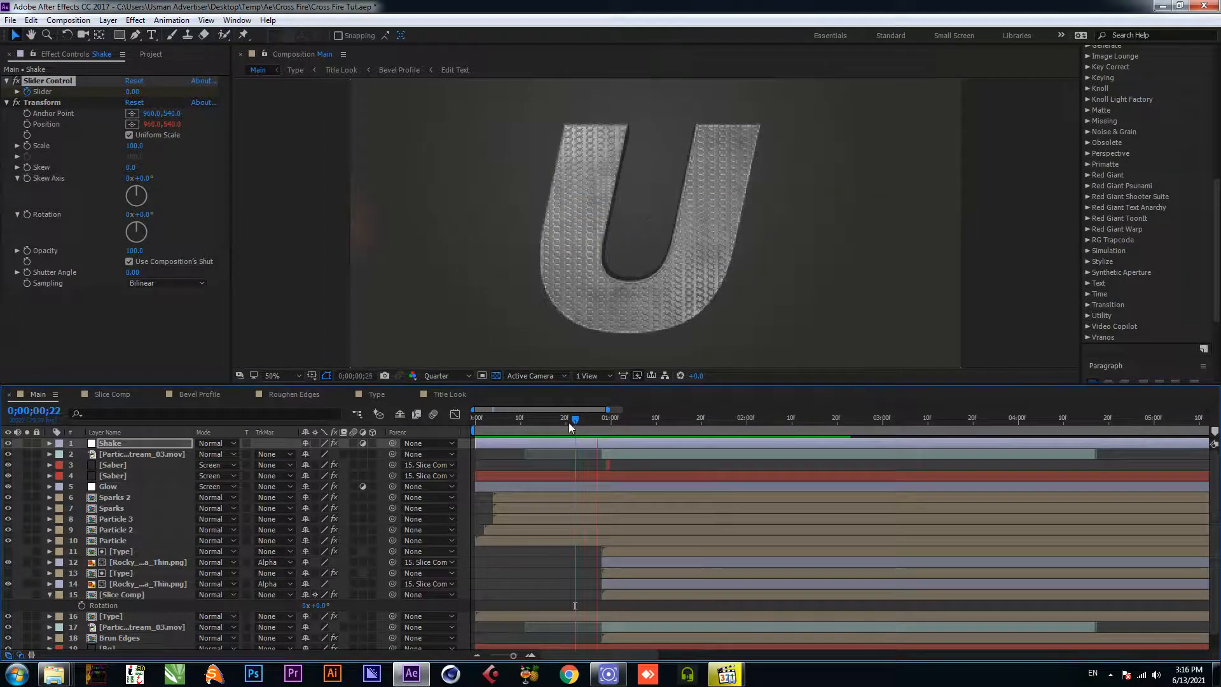
{"action": "key", "text": "space"}
{"action": "mouse_move", "coordinate": [617, 421]}
{"action": "left_mouse_down"}
{"action": "mouse_move", "coordinate": [592, 426]}
{"action": "mouse_move", "coordinate": [604, 426]}
{"action": "left_mouse_up"}
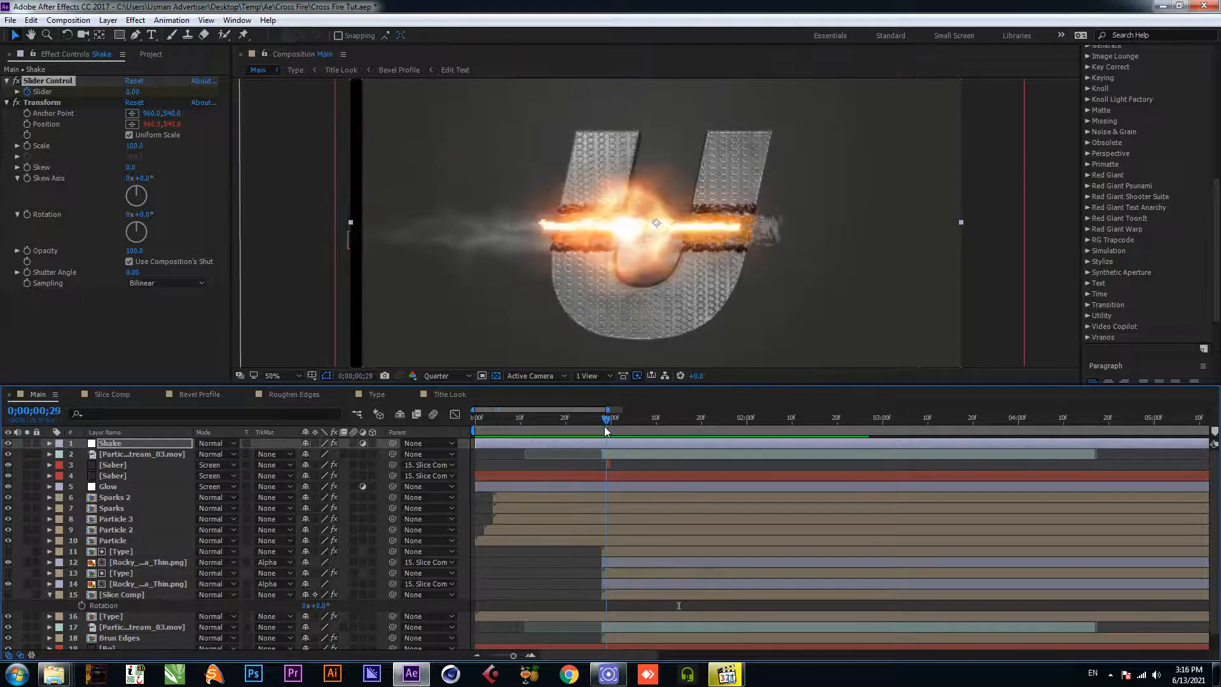
{"action": "key", "text": "ctrl+s"}
Step: Apply the Motion Tile effect to the Shake layer and place it above Slider Control in the effect order
{"action": "scroll", "coordinate": [467, 256], "scroll_direction": "down", "scroll_amount": 2}
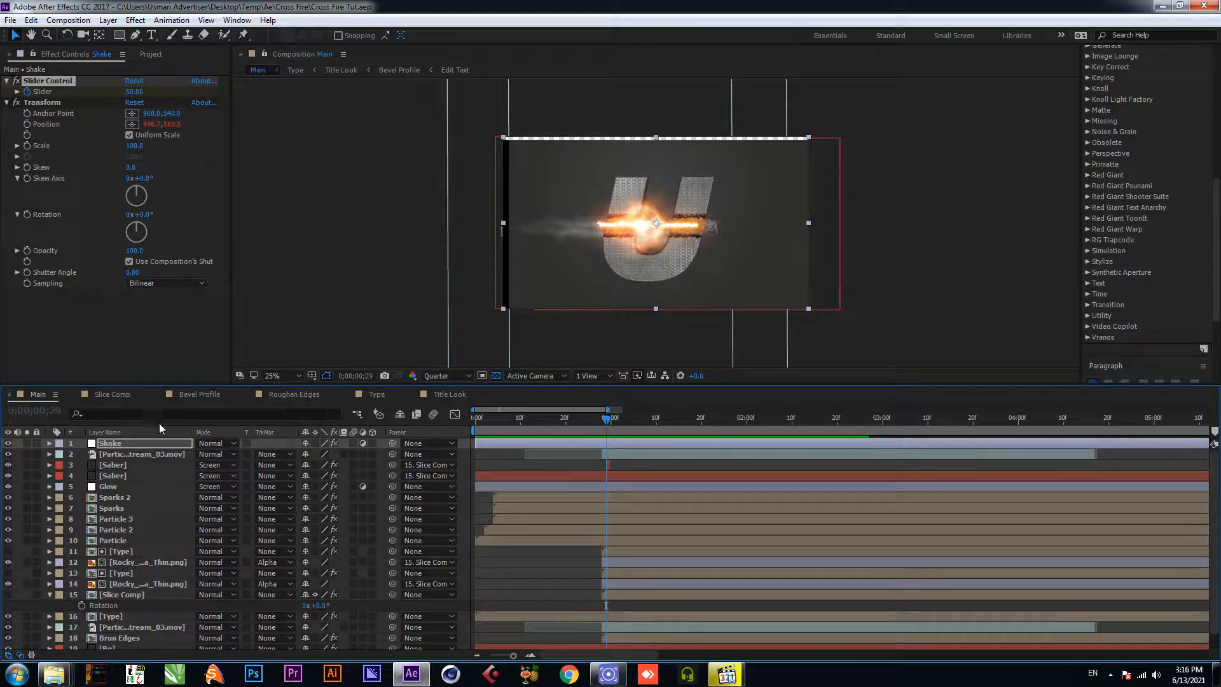
{"action": "left_click", "coordinate": [147, 445]}
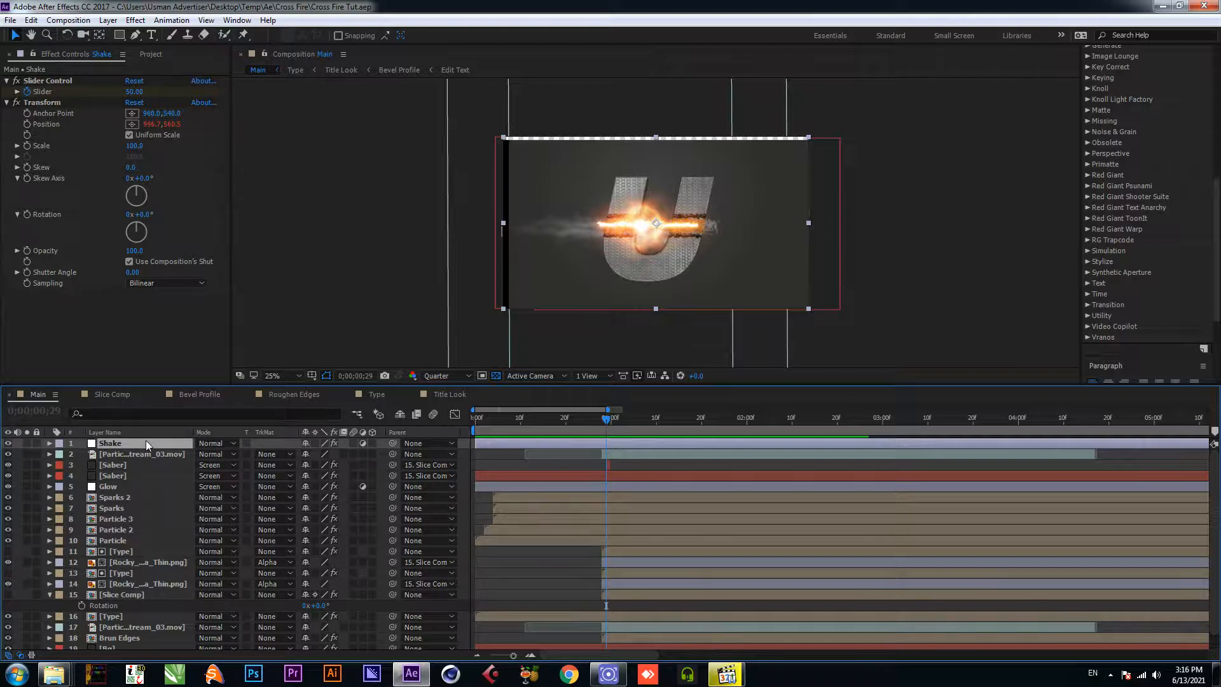
{"action": "key", "text": "ctrl+space"}
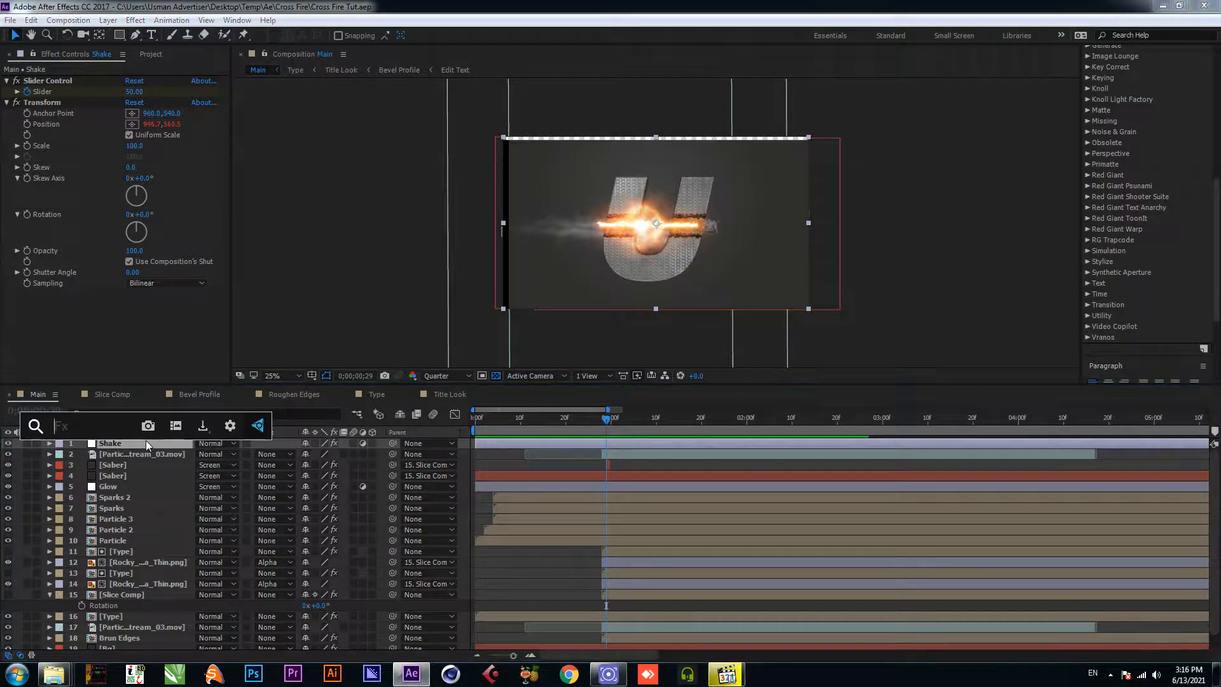
{"action": "type", "text": "mot"}
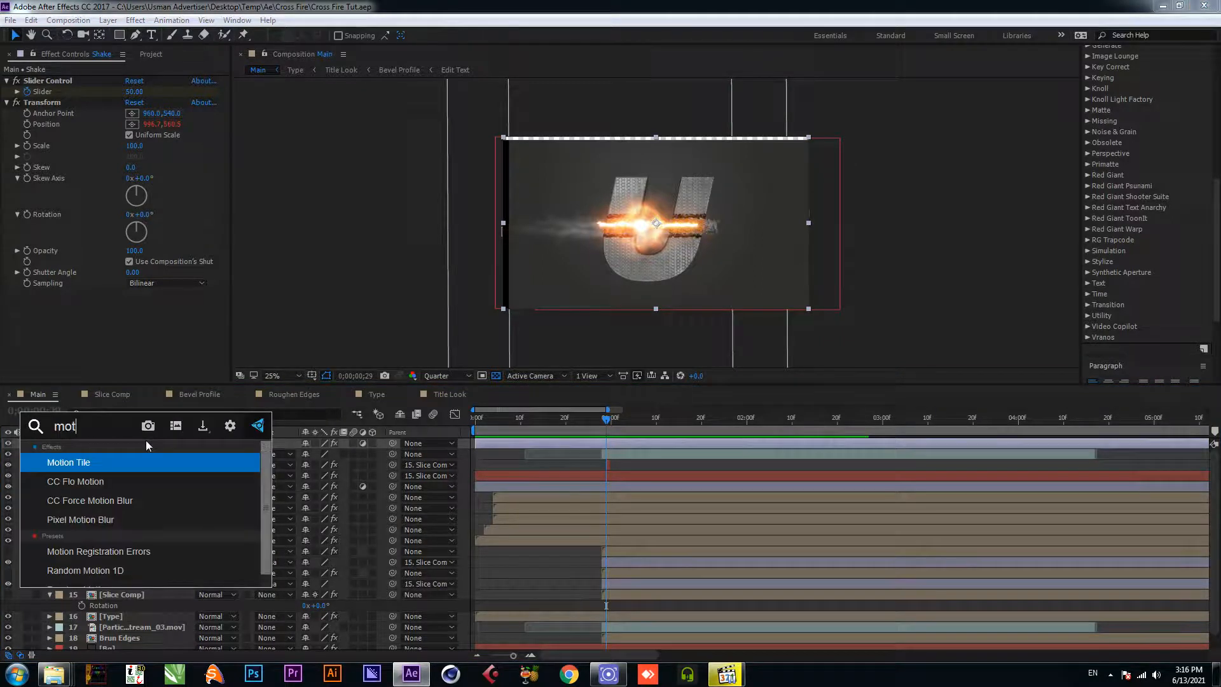
{"action": "left_click", "coordinate": [117, 463]}
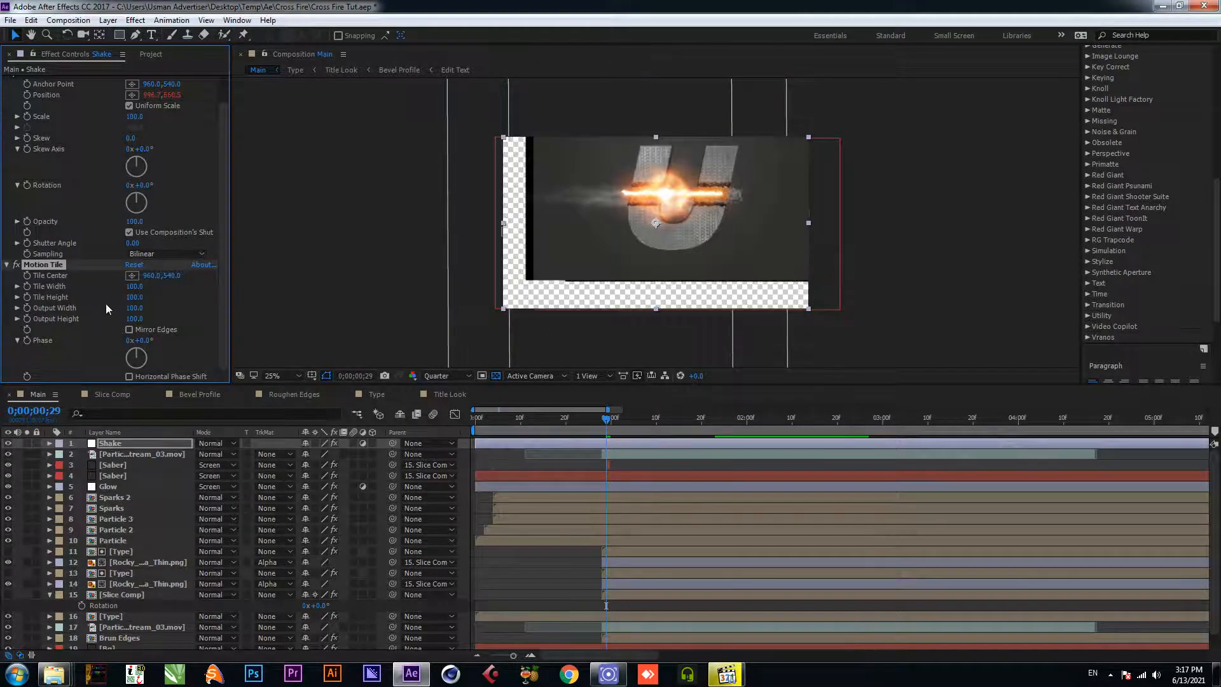
{"action": "scroll", "coordinate": [48, 273], "scroll_direction": "up", "scroll_amount": 2}
{"action": "left_click_drag", "start_coordinate": [44, 293], "coordinate": [48, 73]}
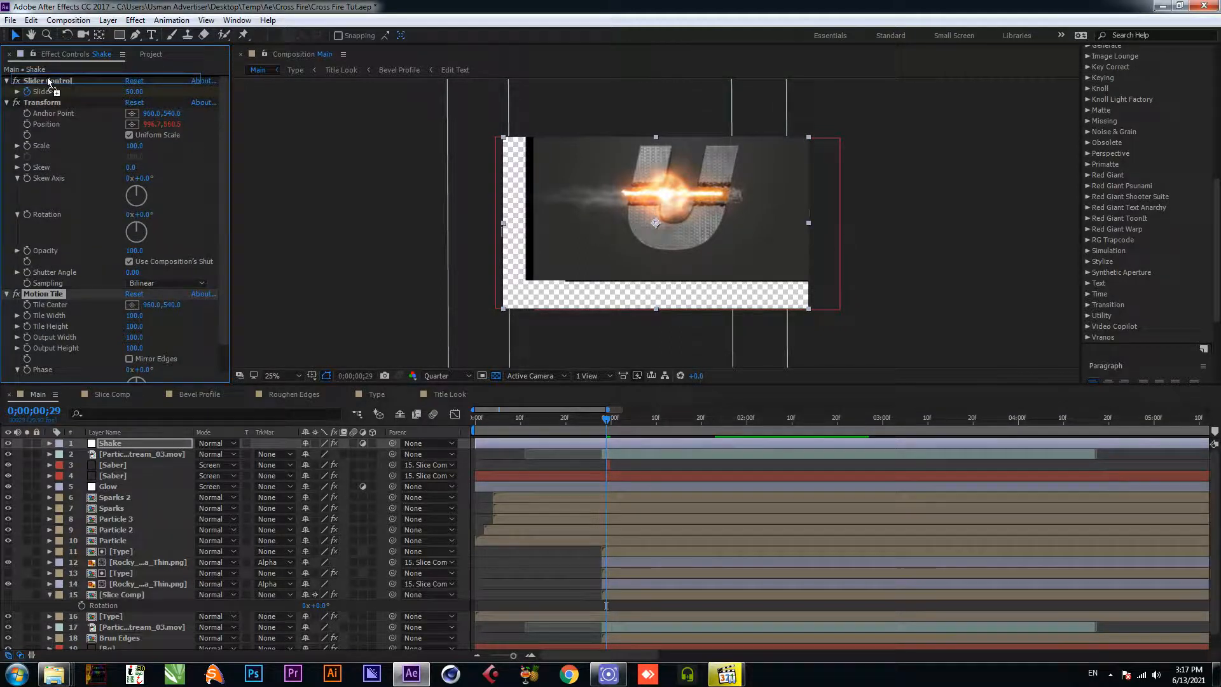
Step: Set Motion Tile's Output Width and Output Height to 125 and enable Mirror Edges
{"action": "left_click", "coordinate": [134, 125]}
{"action": "type", "text": "125"}
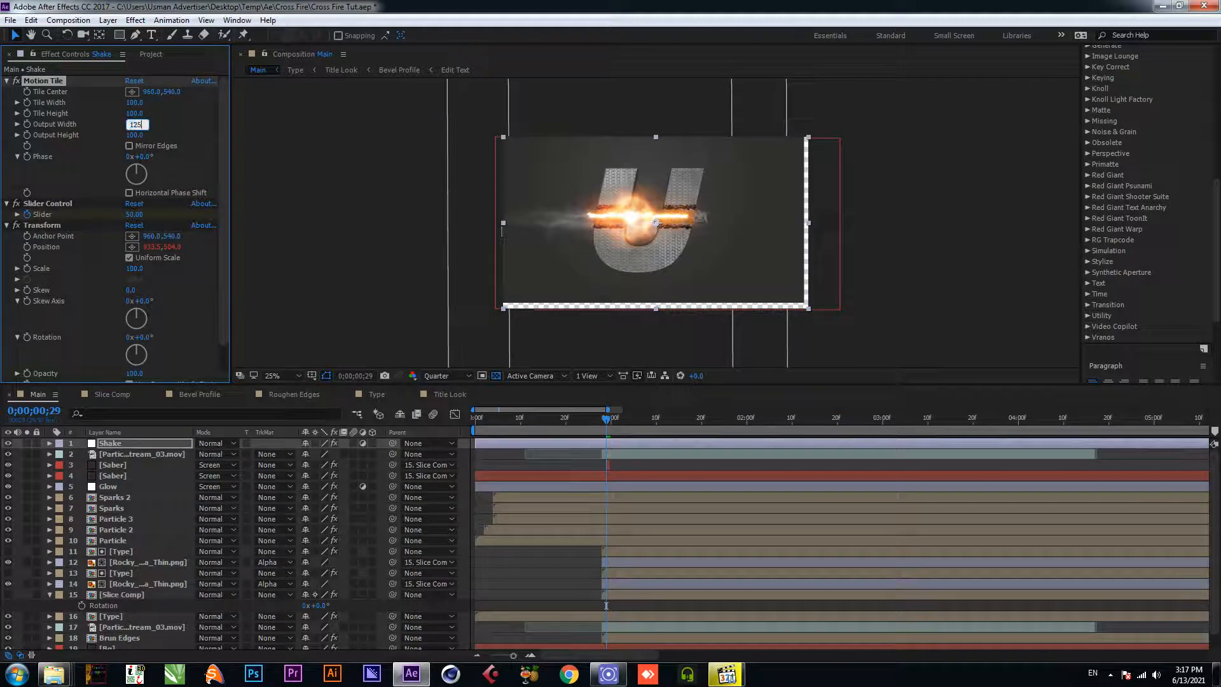
{"action": "key", "text": "Return"}
{"action": "left_click", "coordinate": [142, 134]}
{"action": "type", "text": "125"}
{"action": "key", "text": "Return"}
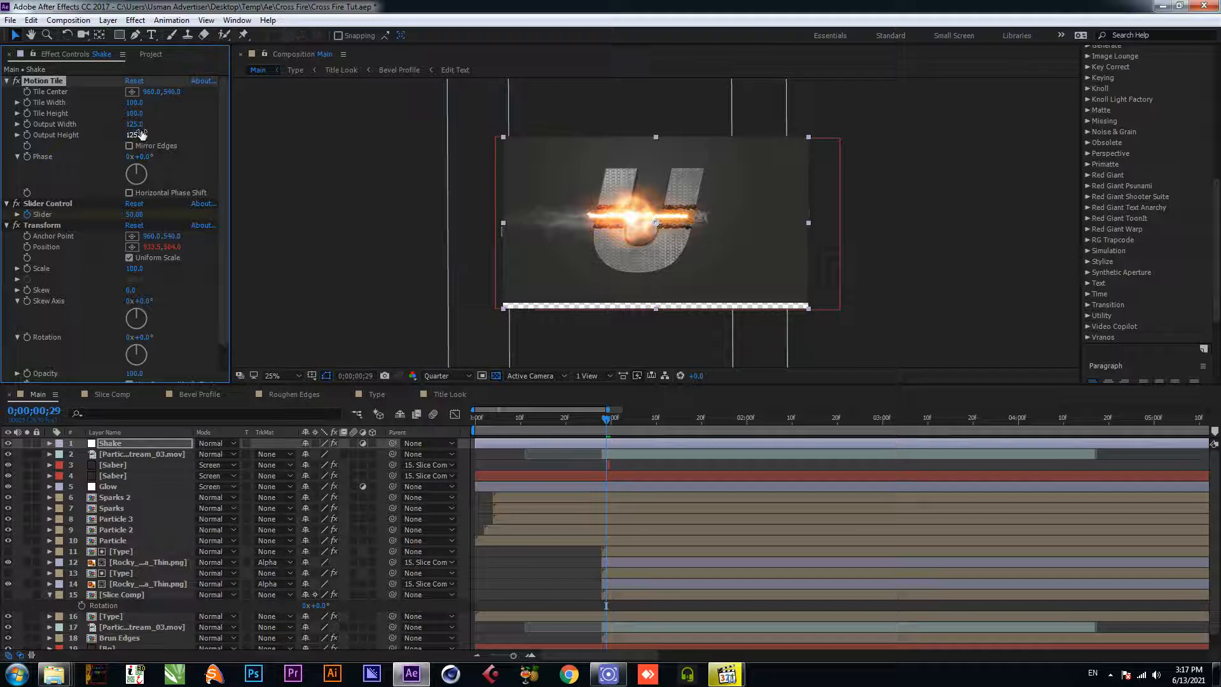
Step: Preview the shake from shortly before the slice to check the frame edges
{"action": "left_click_drag", "start_coordinate": [604, 417], "coordinate": [579, 421]}
{"action": "key", "text": "space"}
{"action": "left_click", "coordinate": [589, 422]}
{"action": "key", "text": "space"}
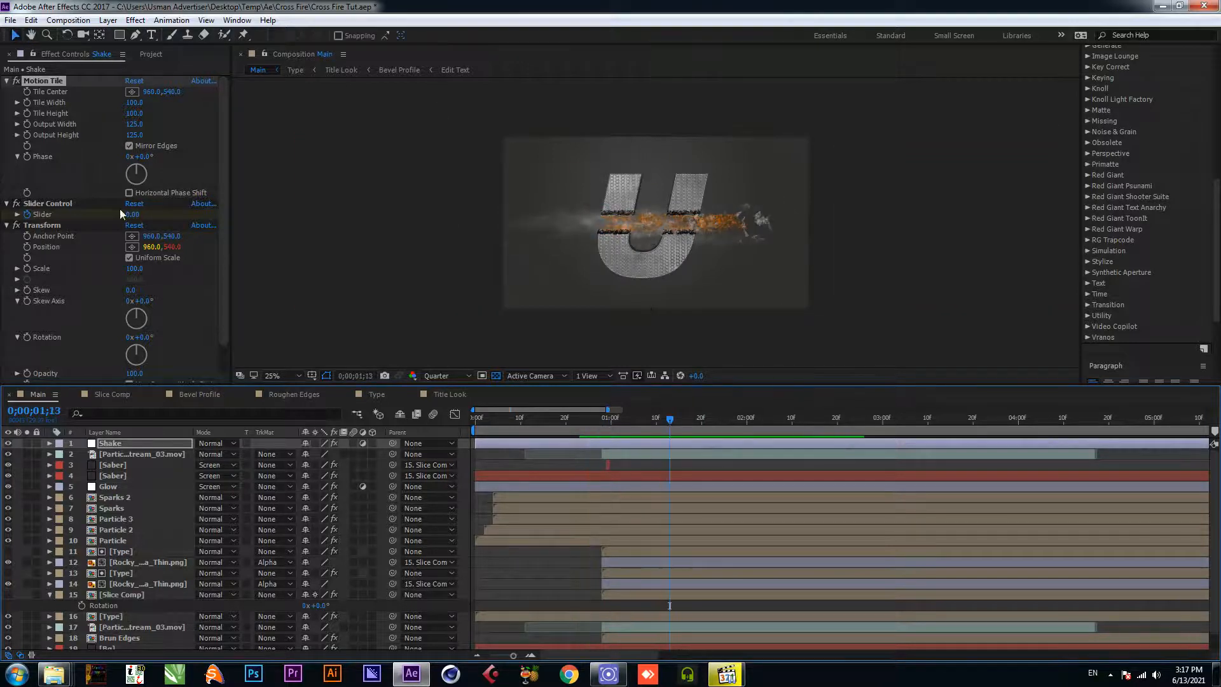
Step: Spread the Slider keyframes by moving the first to 0;00;00;26 and the last to 0;00;01;02
{"action": "left_click", "coordinate": [56, 217]}
{"action": "left_click", "coordinate": [49, 443]}
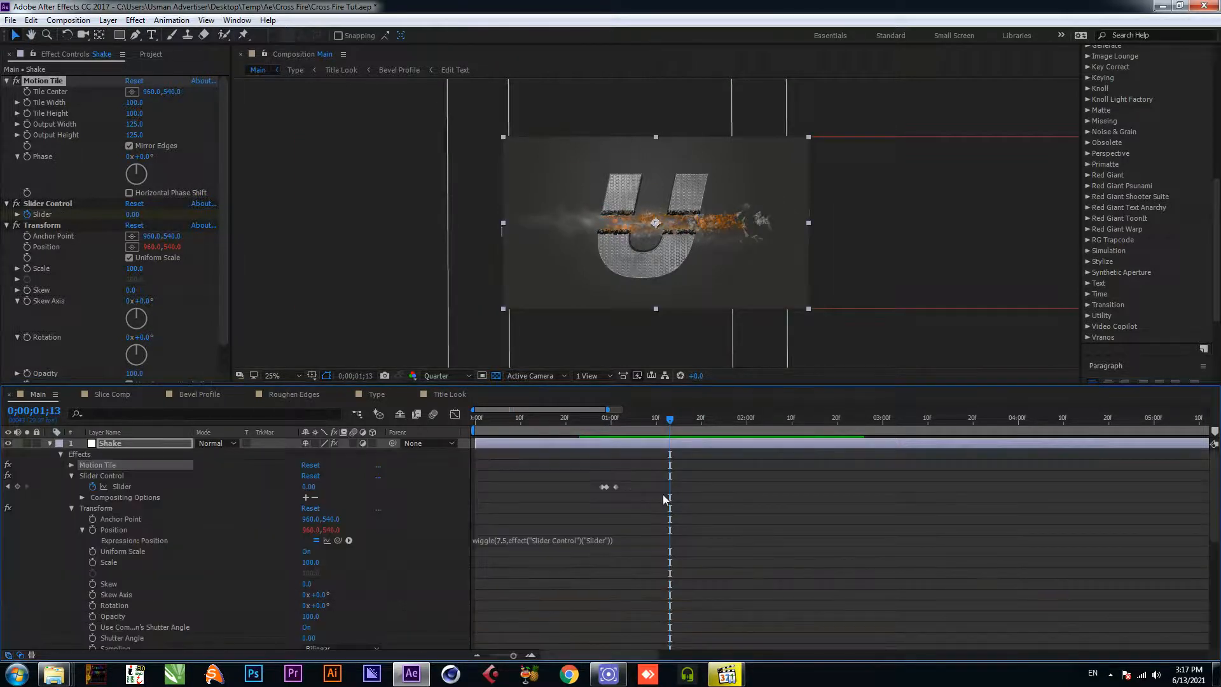
{"action": "scroll", "coordinate": [620, 490], "scroll_direction": "up", "scroll_amount": 2}
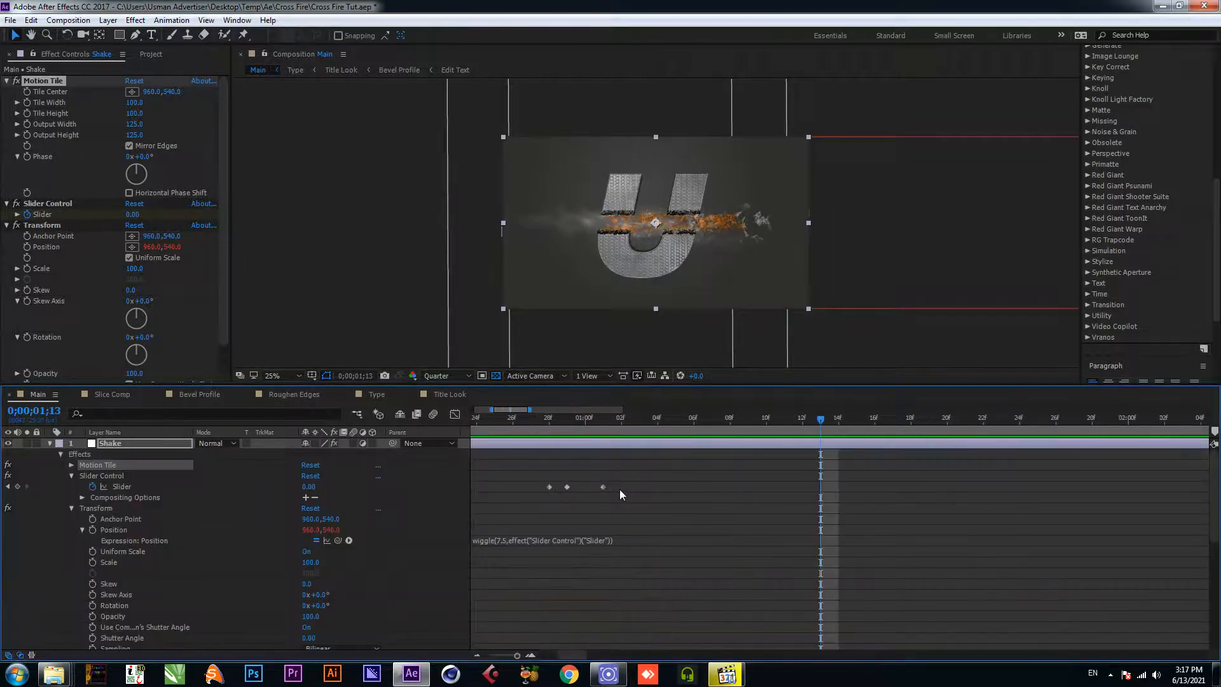
{"action": "scroll", "coordinate": [594, 457], "scroll_direction": "down", "scroll_amount": 2}
{"action": "left_click_drag", "start_coordinate": [598, 487], "coordinate": [556, 487]}
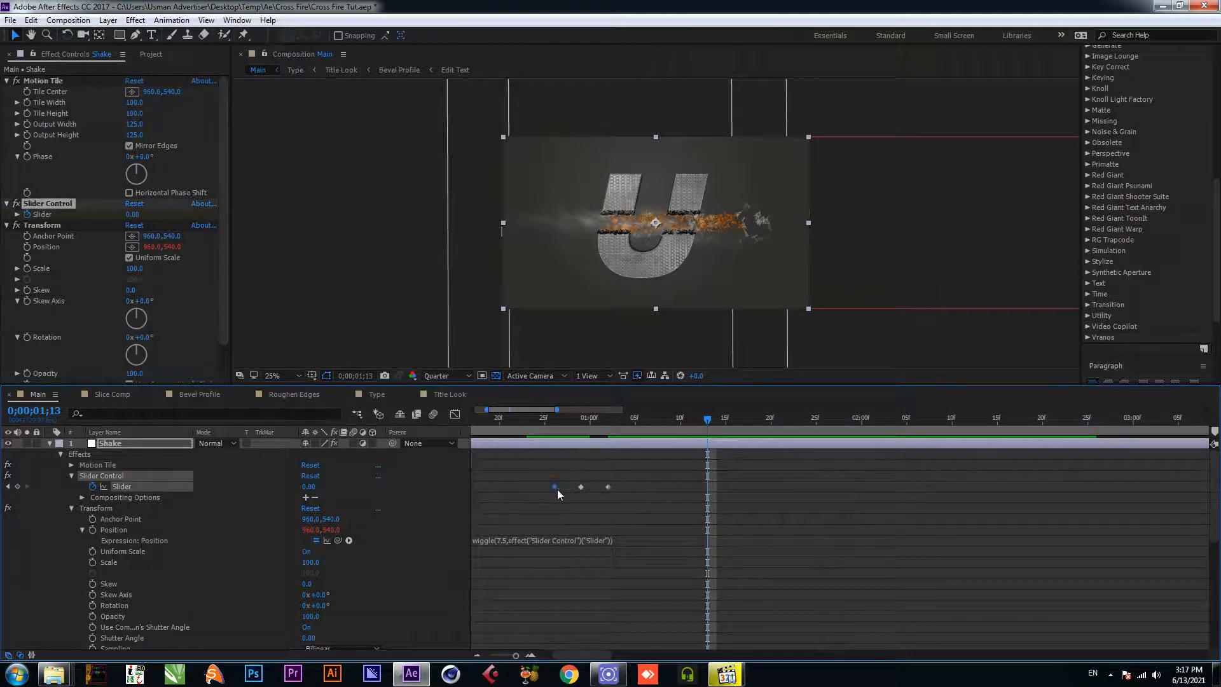
Step: Preview the retimed shake around the slice and replay the animation from the start
{"action": "left_click", "coordinate": [527, 425]}
{"action": "key", "text": "space"}
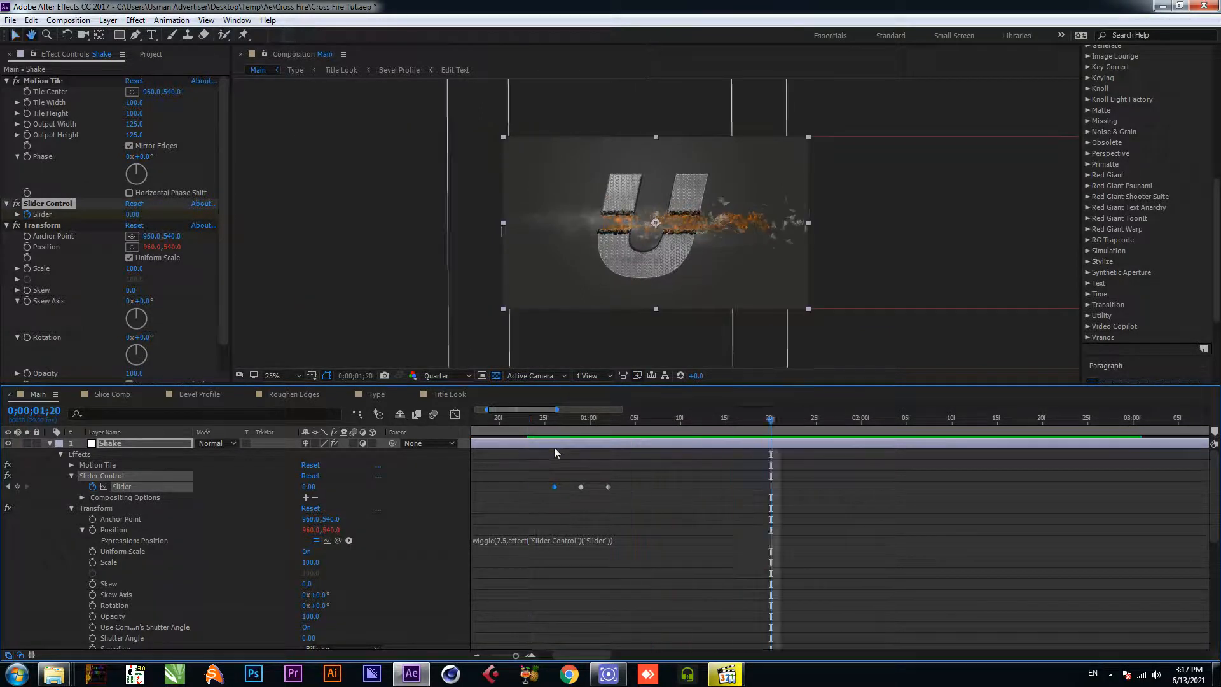
{"action": "scroll", "coordinate": [554, 448], "scroll_direction": "down", "scroll_amount": 5}
{"action": "left_click_drag", "start_coordinate": [515, 426], "coordinate": [464, 435]}
{"action": "key", "text": "space"}
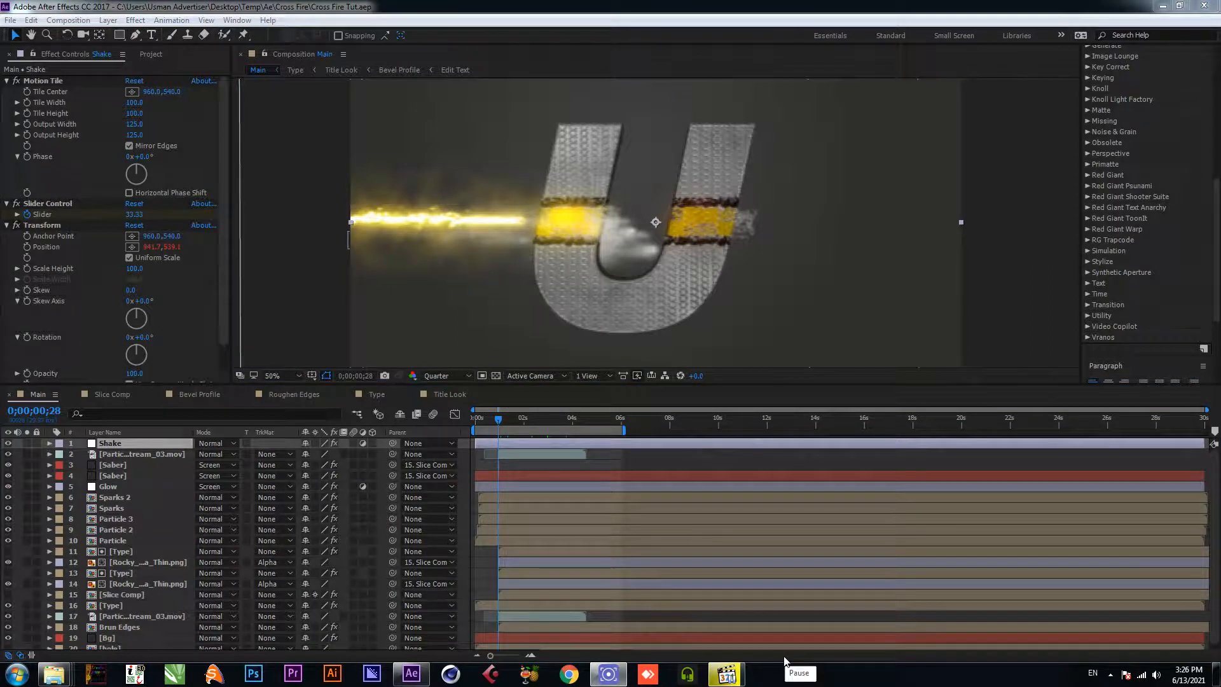
Step: At 0;00;01;05, set the Glow layer's Glow 3 effect to a Glow Radius of 140 and a Glow Threshold of 18%
{"action": "mouse_move", "coordinate": [499, 422]}
{"action": "left_mouse_down"}
{"action": "mouse_move", "coordinate": [534, 425]}
{"action": "mouse_move", "coordinate": [520, 424]}
{"action": "left_mouse_up"}
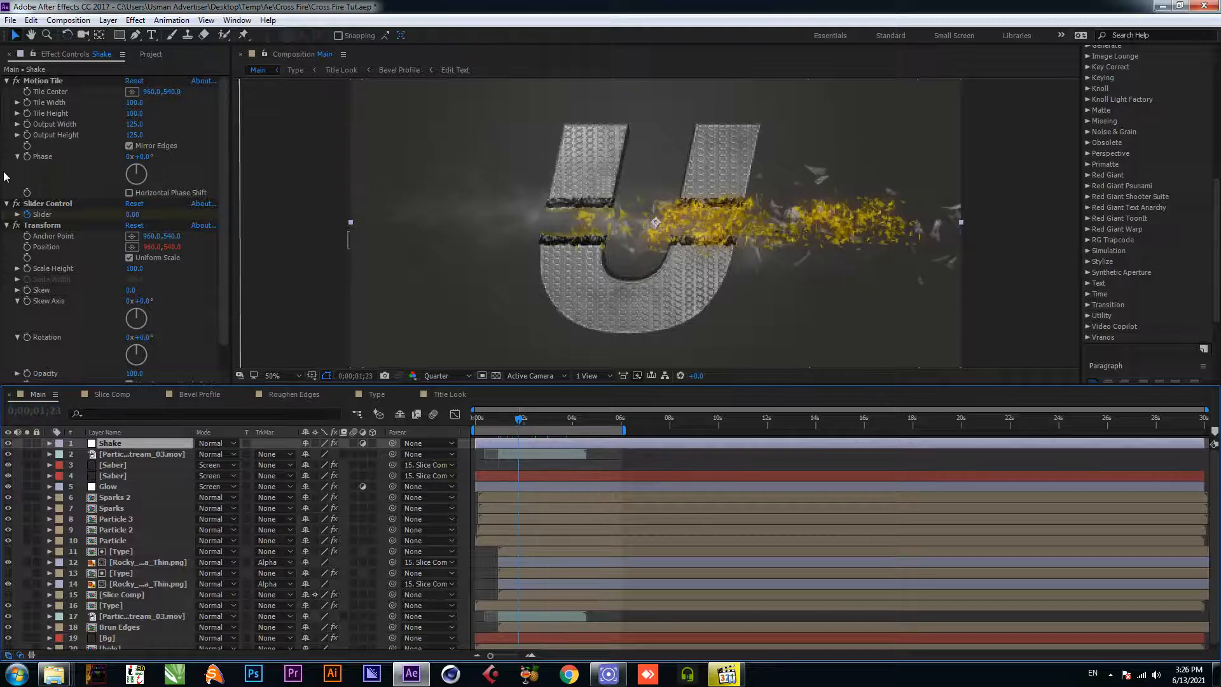
{"action": "left_click", "coordinate": [113, 487]}
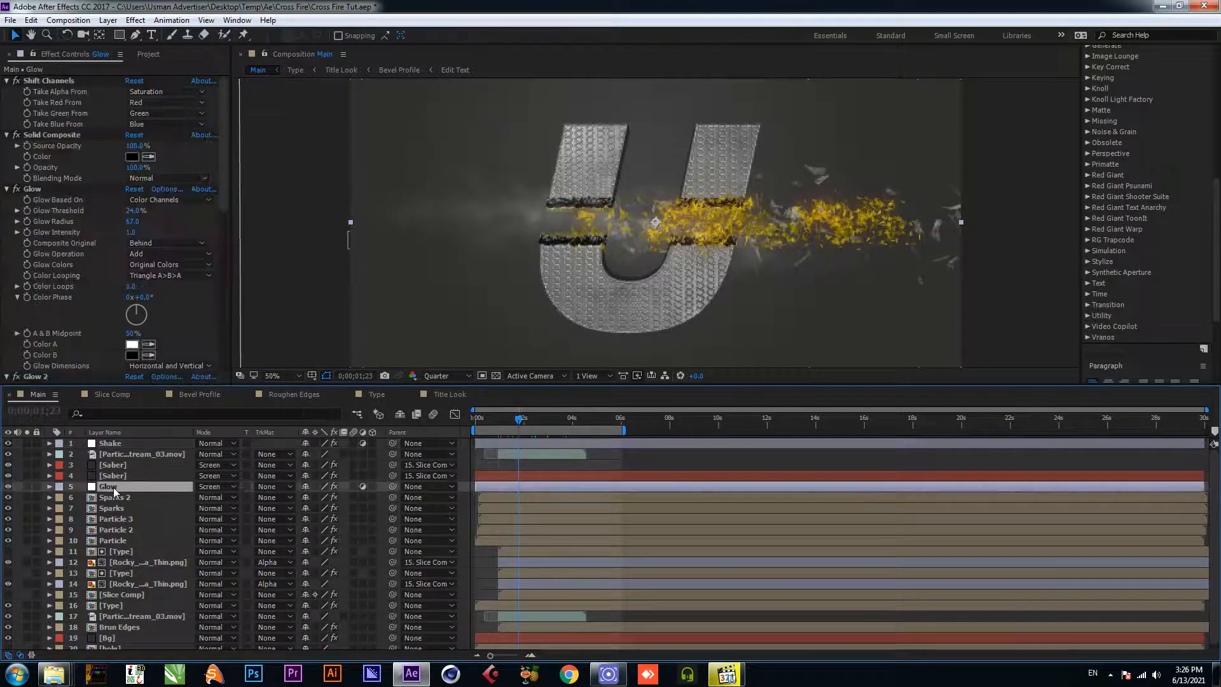
{"action": "scroll", "coordinate": [200, 261], "scroll_direction": "down", "scroll_amount": 3}
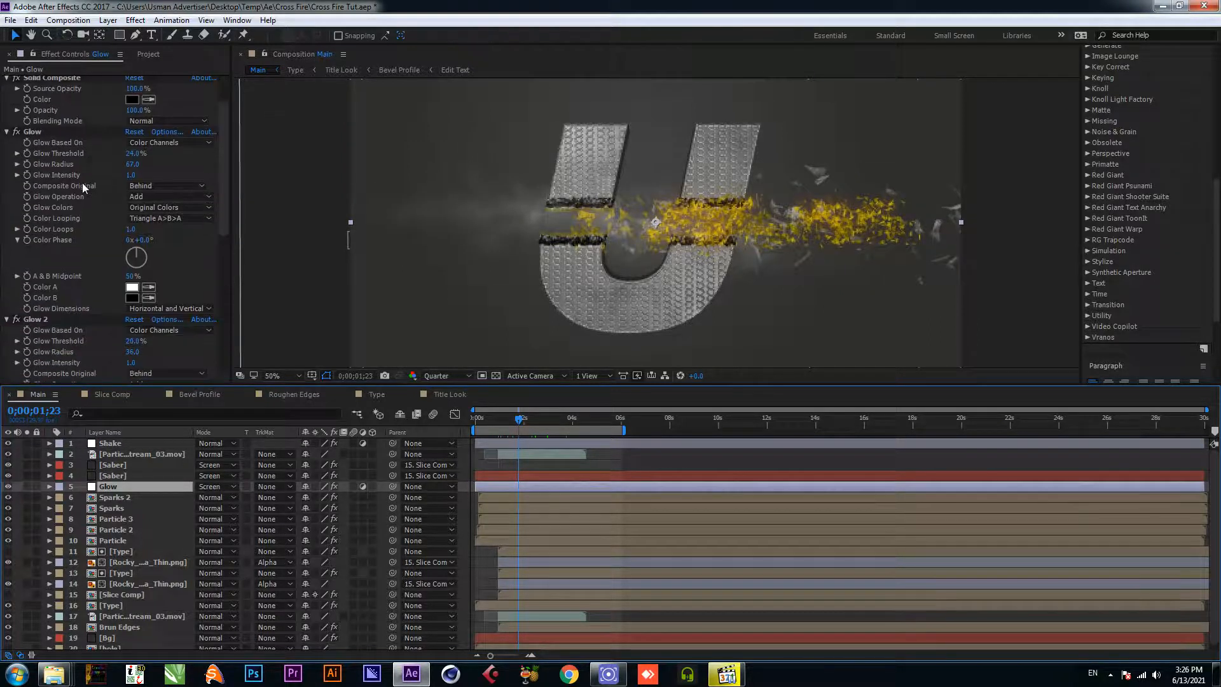
{"action": "scroll", "coordinate": [143, 253], "scroll_direction": "down", "scroll_amount": 6}
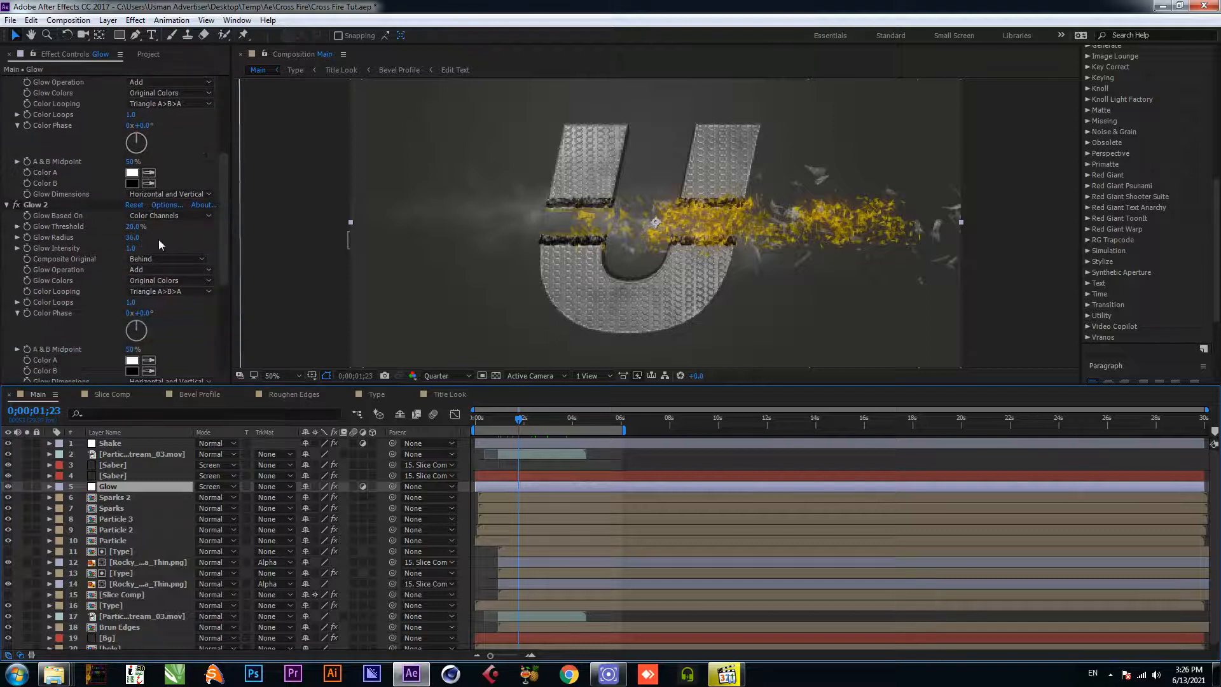
{"action": "scroll", "coordinate": [151, 282], "scroll_direction": "down", "scroll_amount": 4}
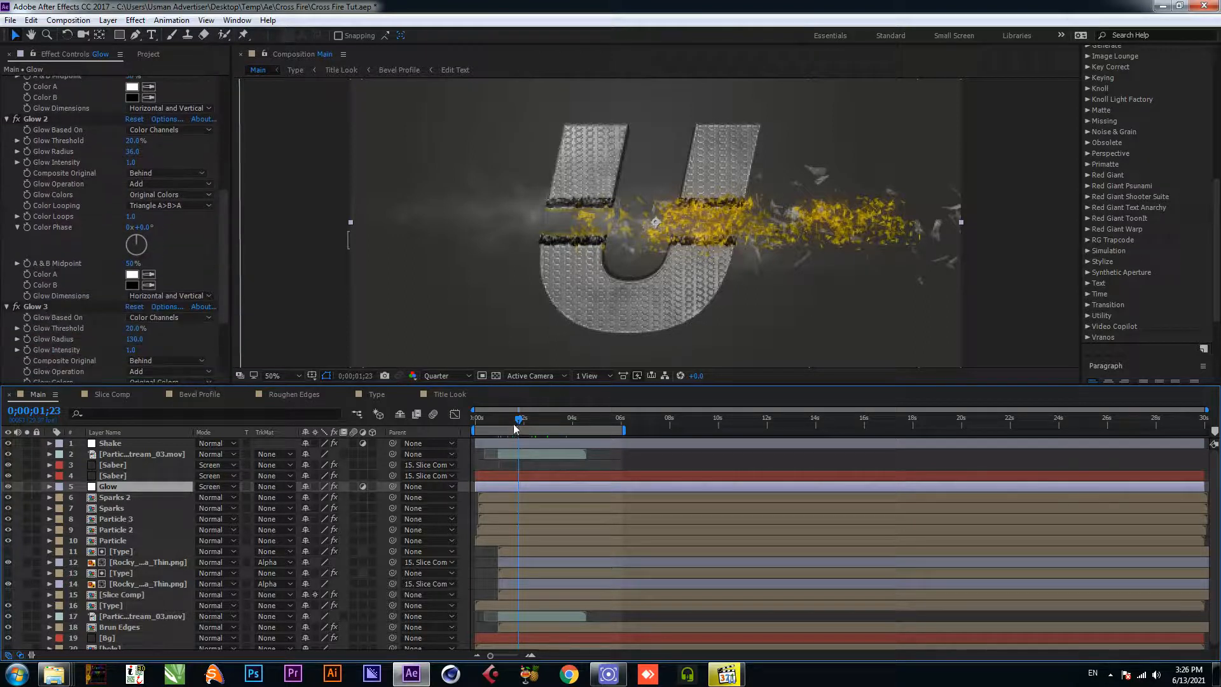
{"action": "left_click_drag", "start_coordinate": [515, 428], "coordinate": [505, 421]}
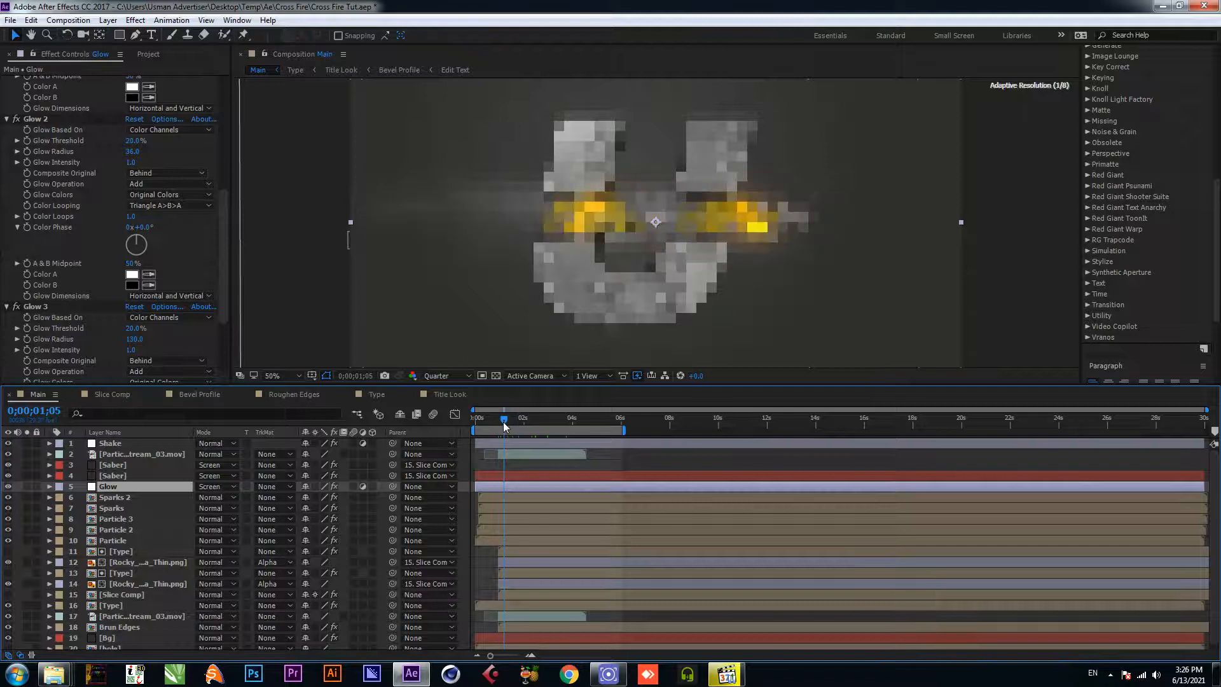
{"action": "scroll", "coordinate": [661, 298], "scroll_direction": "up", "scroll_amount": 1}
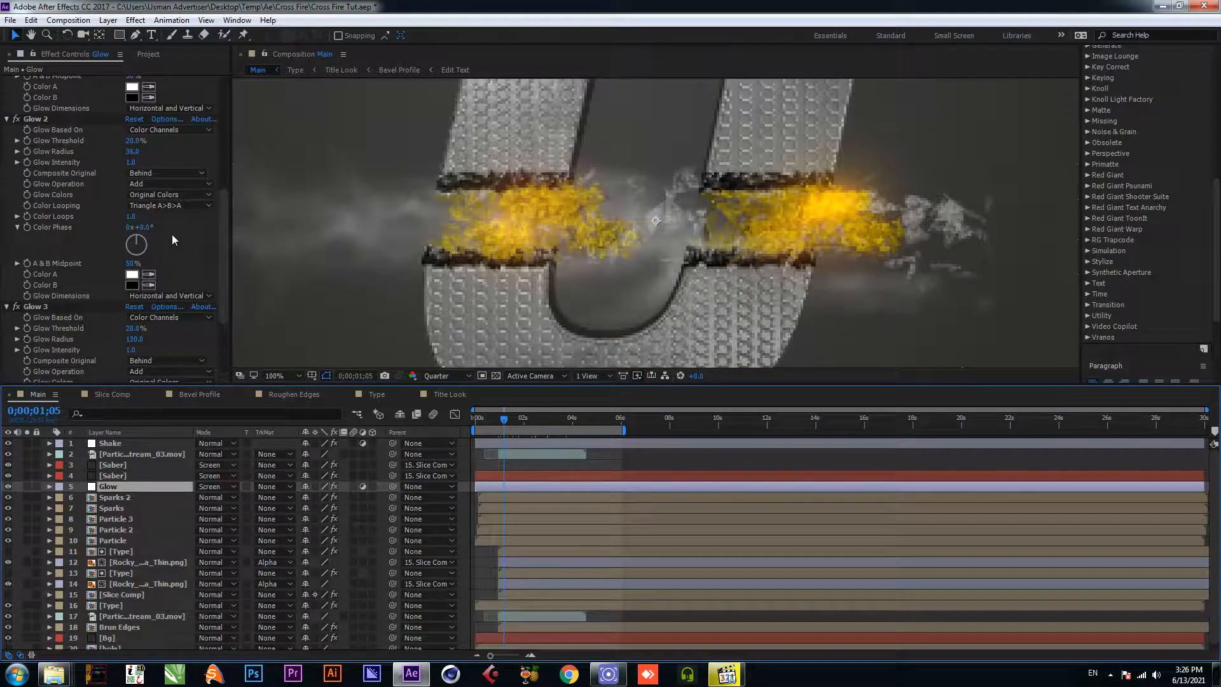
{"action": "left_click", "coordinate": [134, 339]}
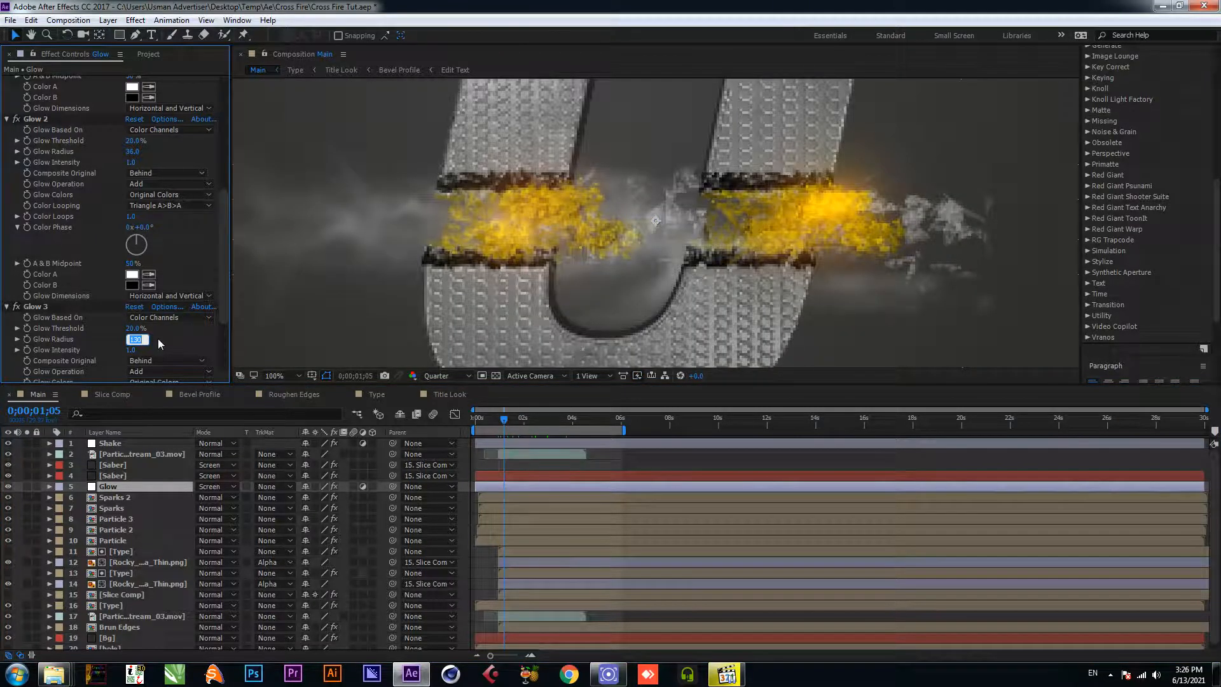
{"action": "type", "text": "140"}
{"action": "key", "text": "Return"}
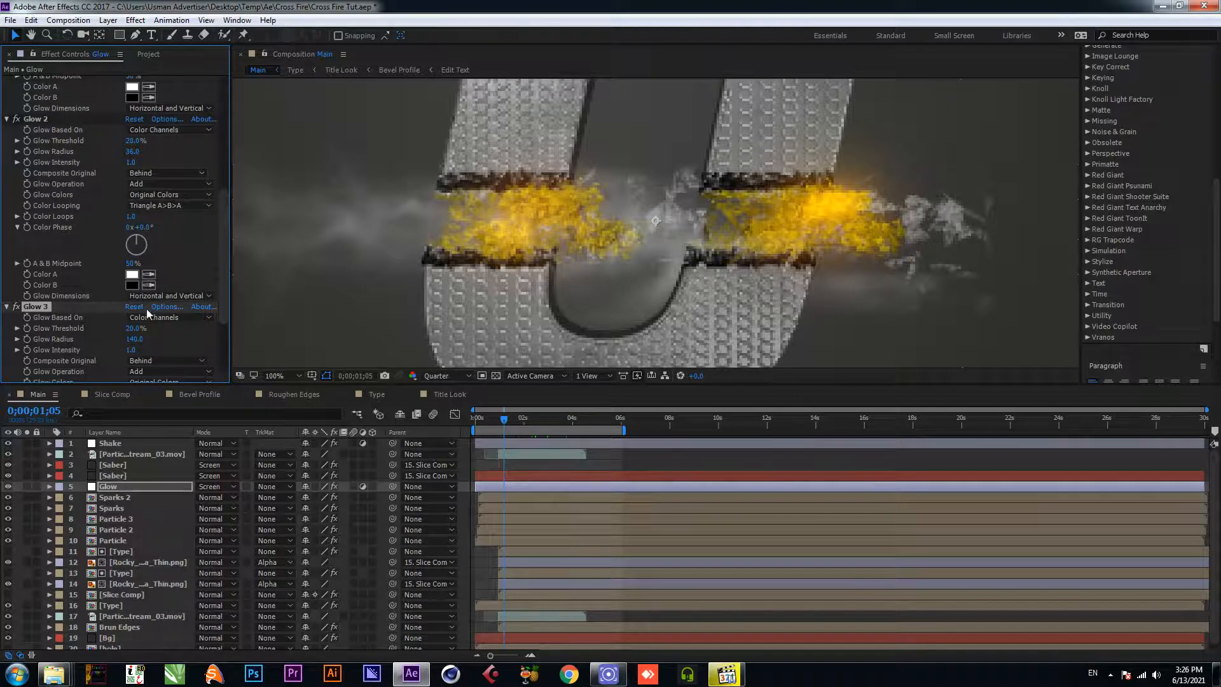
{"action": "left_click", "coordinate": [134, 328]}
{"action": "type", "text": "15"}
{"action": "key", "text": "Return"}
Step: Try a Glow Threshold of 15% on Glow 2, then settle on 18%
{"action": "scroll", "coordinate": [133, 329], "scroll_direction": "up", "scroll_amount": 1}
{"action": "left_click", "coordinate": [135, 170]}
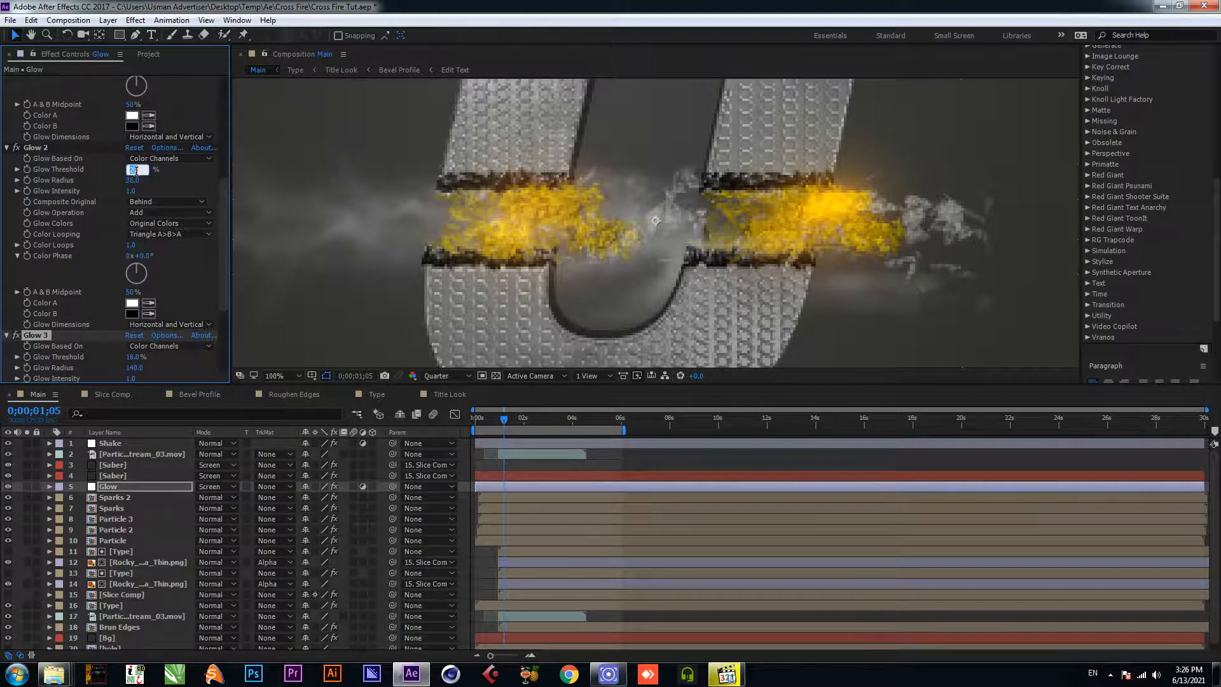
{"action": "key", "text": "Return"}
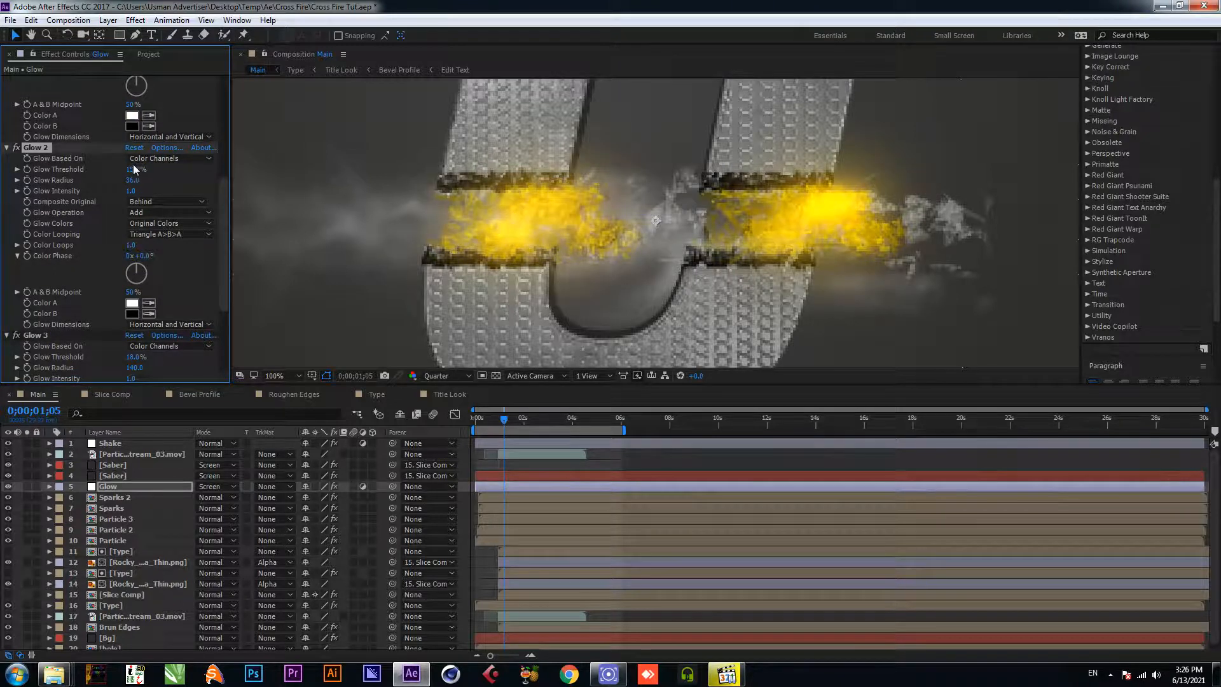
{"action": "left_click", "coordinate": [132, 169]}
{"action": "type", "text": "18"}
{"action": "key", "text": "Return"}
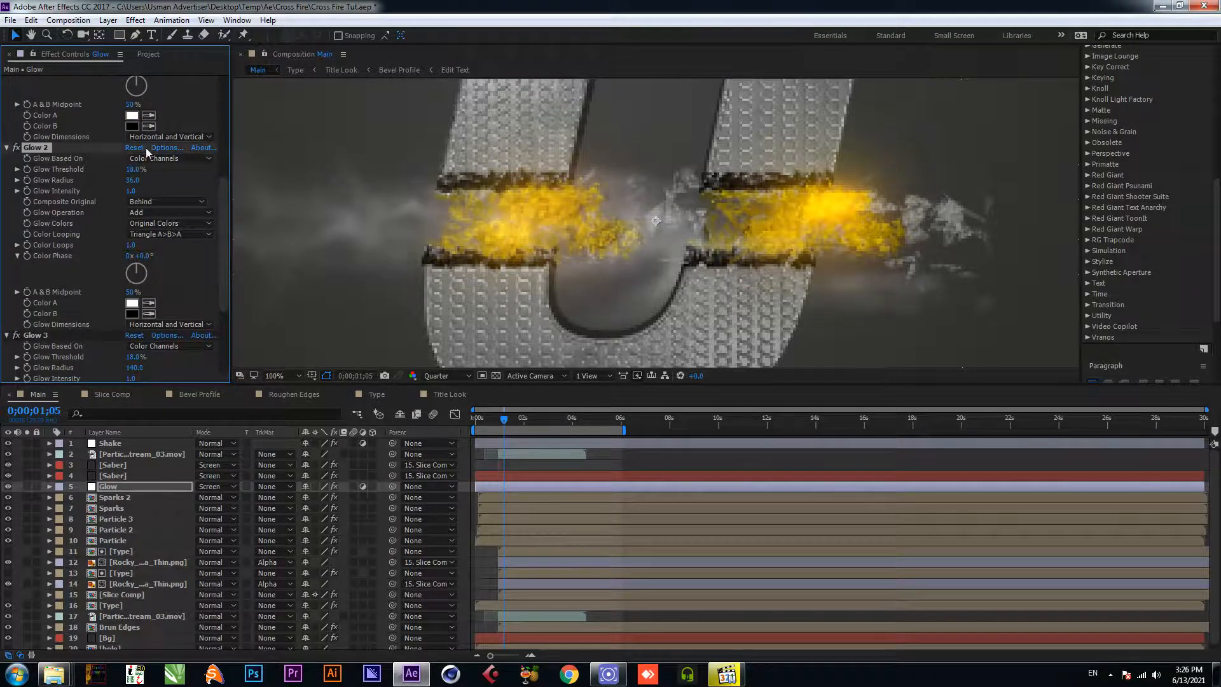
Step: Try a Glow Threshold of 20% on the Glow layer's first Glow effect, then settle on 25%
{"action": "scroll", "coordinate": [133, 156], "scroll_direction": "up", "scroll_amount": 3}
{"action": "scroll", "coordinate": [134, 156], "scroll_direction": "up", "scroll_amount": 2}
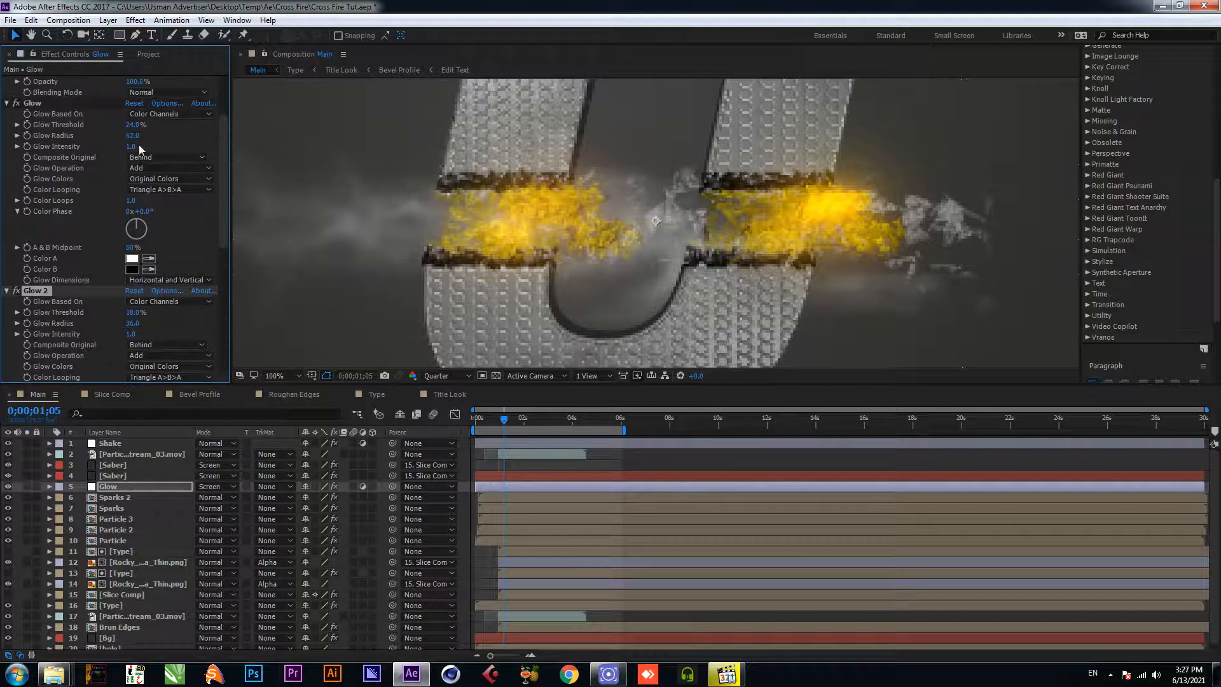
{"action": "left_click", "coordinate": [133, 125]}
{"action": "type", "text": "20"}
{"action": "key", "text": "Return"}
{"action": "left_click", "coordinate": [133, 125]}
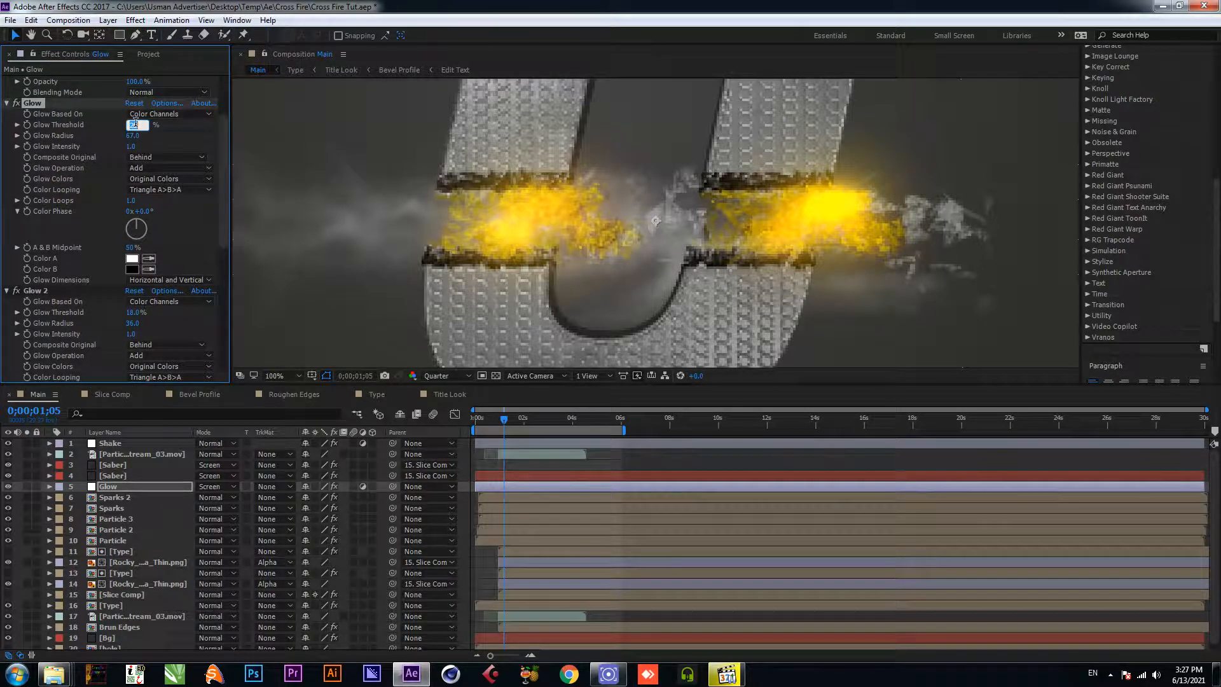
{"action": "type", "text": "25"}
{"action": "key", "text": "Return"}
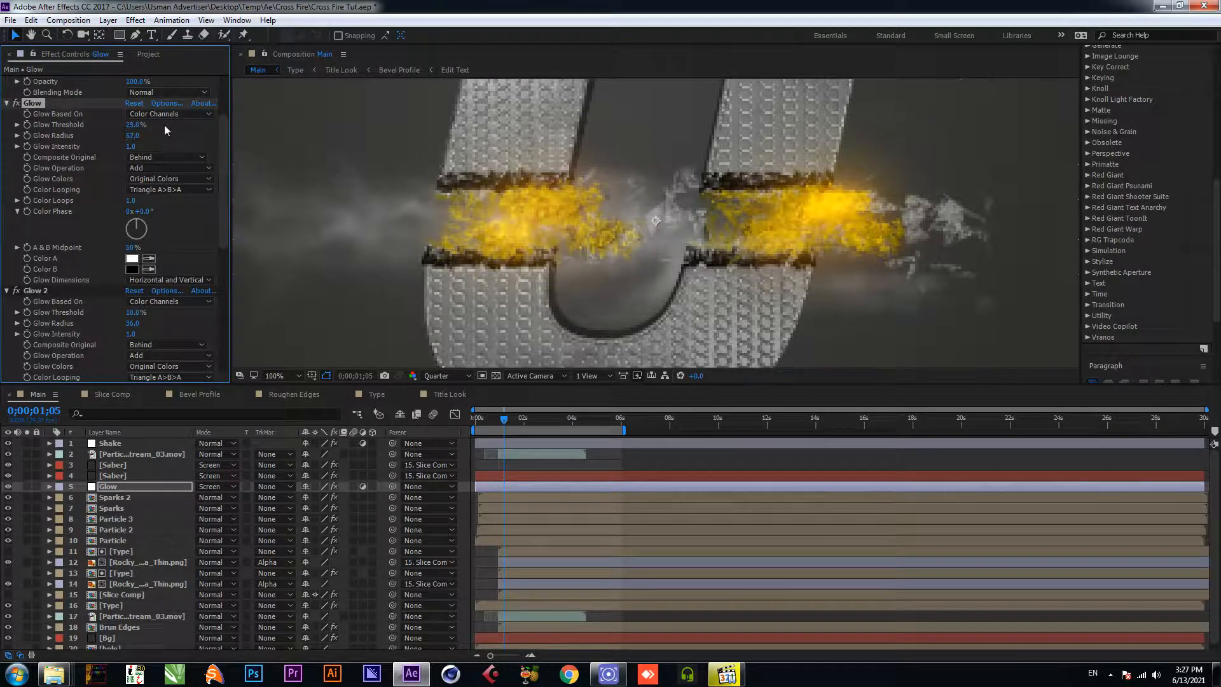
Step: Set the first Glow effect's Glow Radius to 80, then save the project and preview the animation
{"action": "left_click", "coordinate": [133, 135]}
{"action": "type", "text": "80"}
{"action": "key", "text": "Return"}
{"action": "scroll", "coordinate": [578, 274], "scroll_direction": "down", "scroll_amount": 1}
{"action": "key", "text": "ctrl+s"}
{"action": "key", "text": "space"}
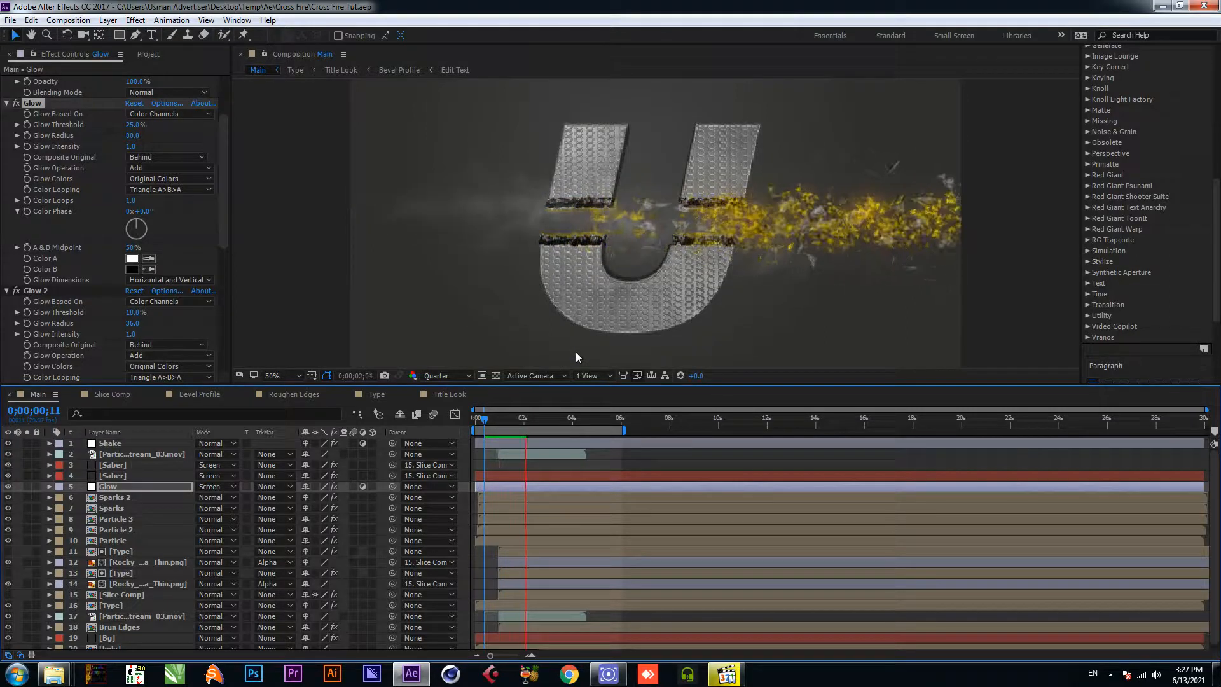
{"action": "key", "text": "space"}
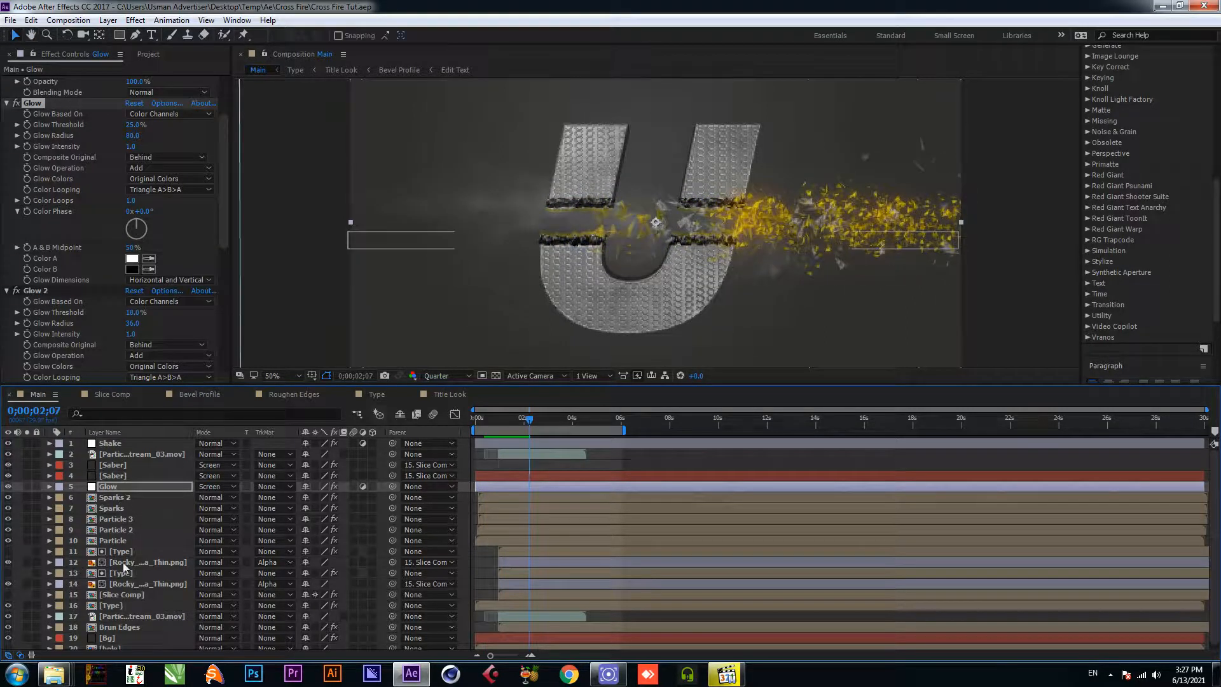
Step: Move the Slice Comp layer to the top of the Main composition's layer stack and show its Rotation property
{"action": "scroll", "coordinate": [121, 571], "scroll_direction": "down", "scroll_amount": 1}
{"action": "left_click_drag", "start_coordinate": [120, 589], "coordinate": [117, 445]}
{"action": "key", "text": "r"}
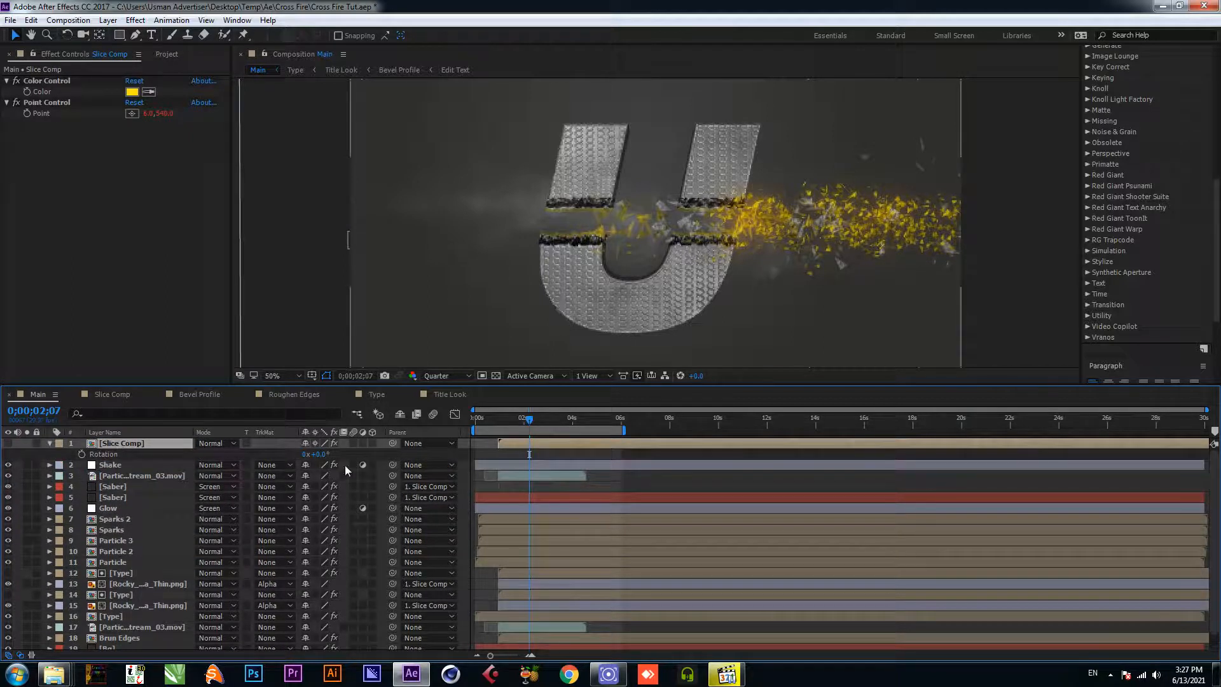
Step: Try a Slice Comp rotation of -57°, preview the slanted slice, and undo the rotation
{"action": "left_click_drag", "start_coordinate": [326, 454], "coordinate": [253, 452]}
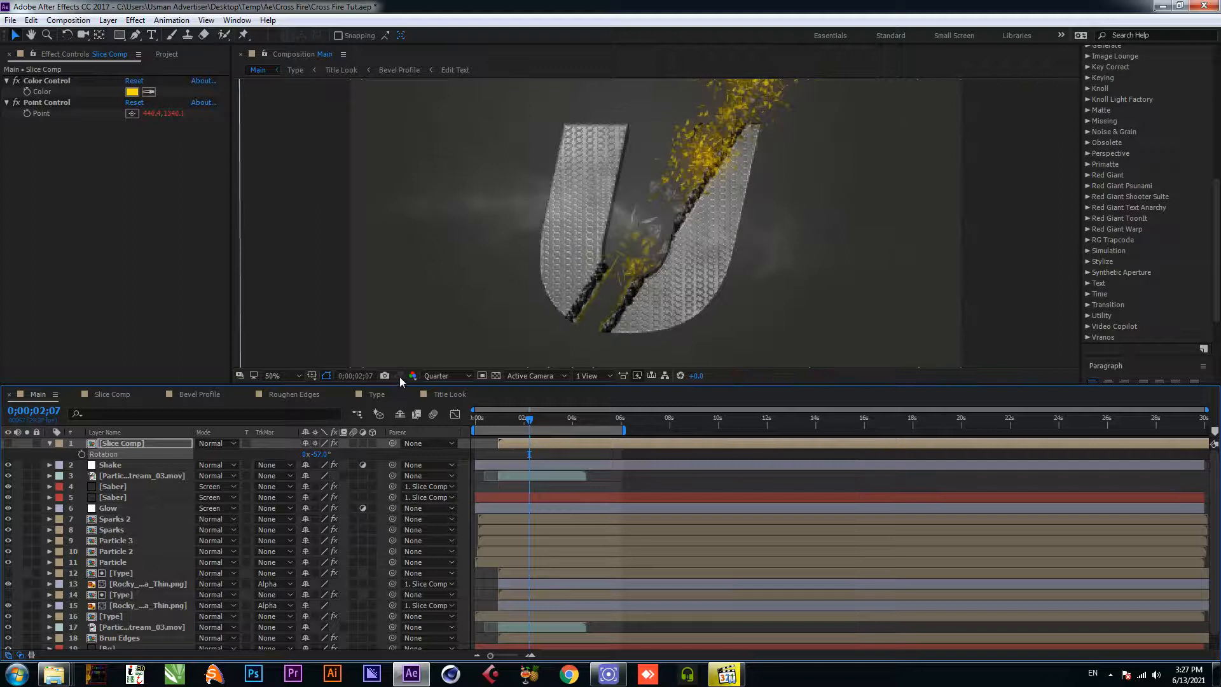
{"action": "left_click_drag", "start_coordinate": [526, 427], "coordinate": [479, 428]}
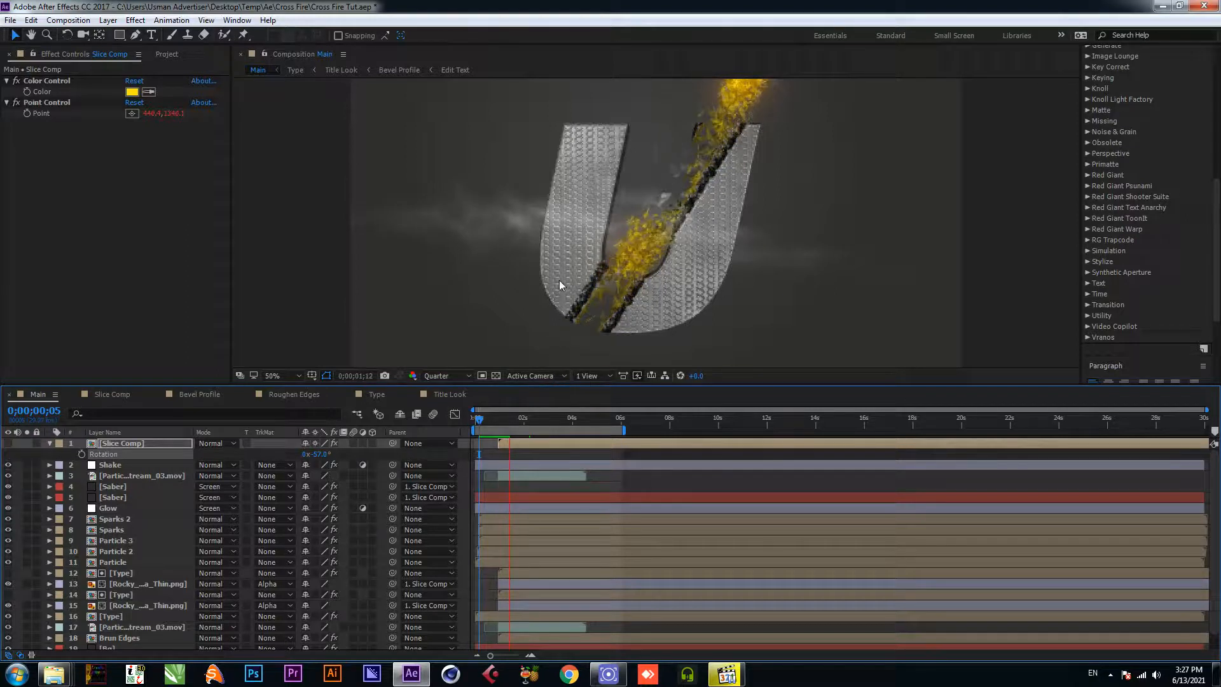
{"action": "key", "text": "space"}
{"action": "left_click_drag", "start_coordinate": [518, 425], "coordinate": [525, 424]}
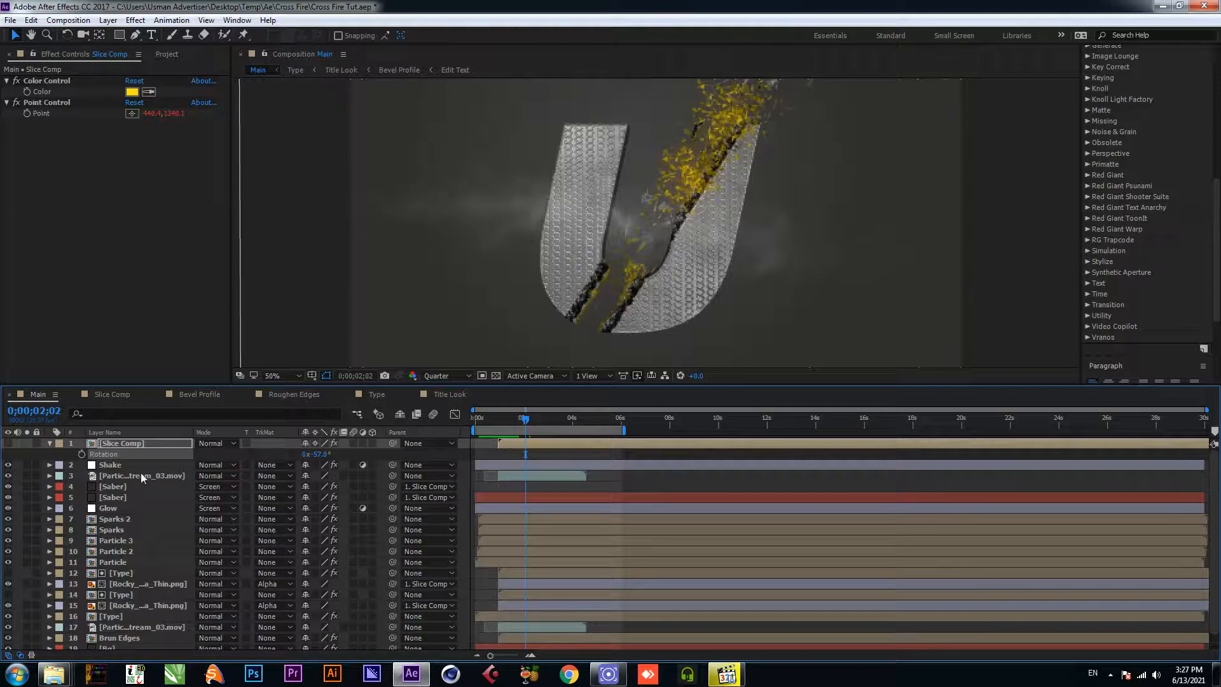
{"action": "scroll", "coordinate": [141, 509], "scroll_direction": "down", "scroll_amount": 1}
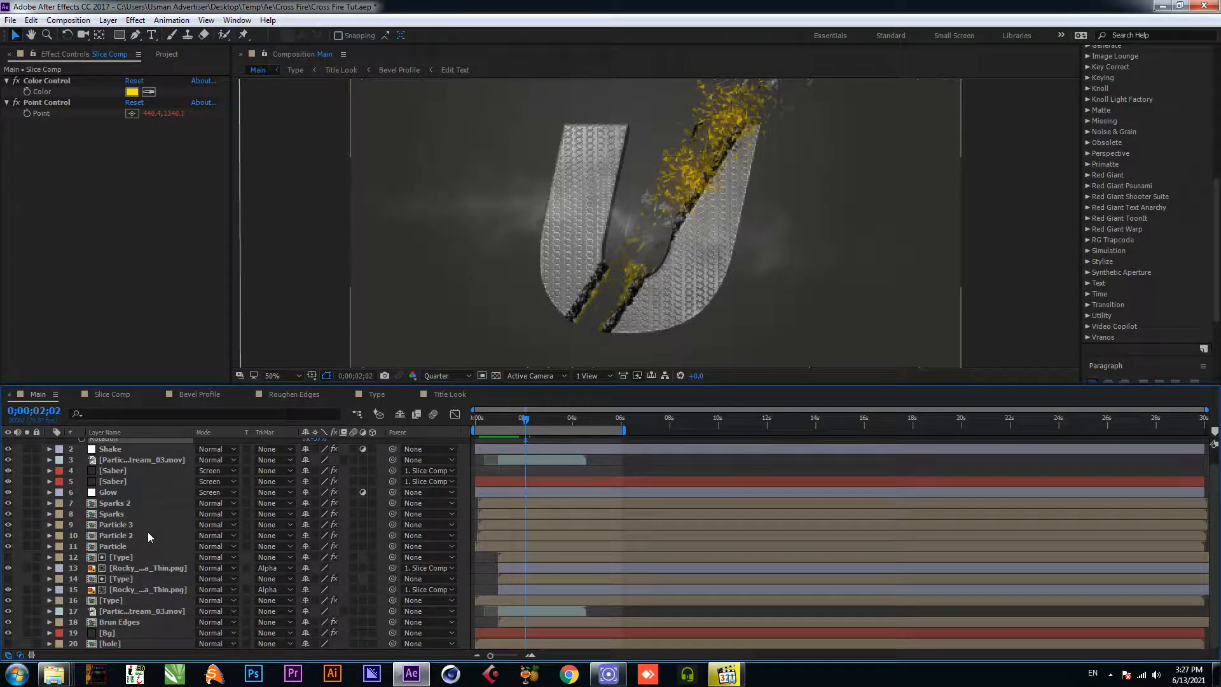
{"action": "key", "text": "space"}
{"action": "key", "text": "ctrl+z"}
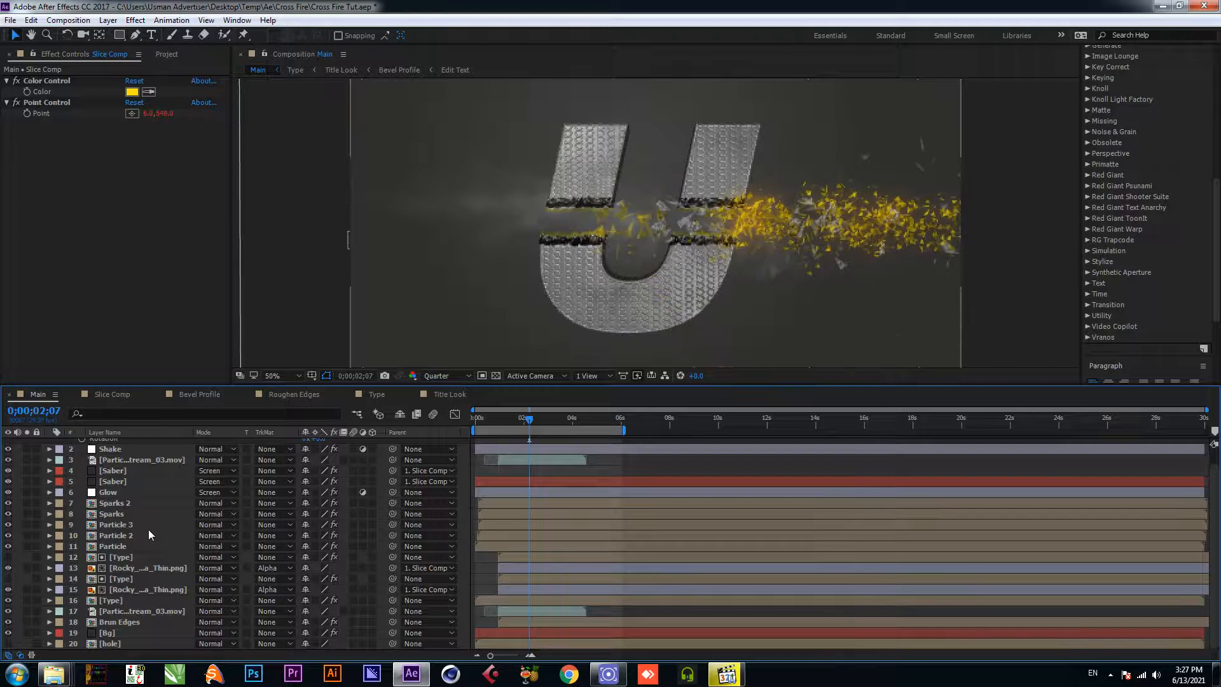
Step: Parent the upper Particle_Stream_03.mov layer to Slice Comp, checking the link with a temporary rotation that is undone
{"action": "left_click", "coordinate": [150, 461]}
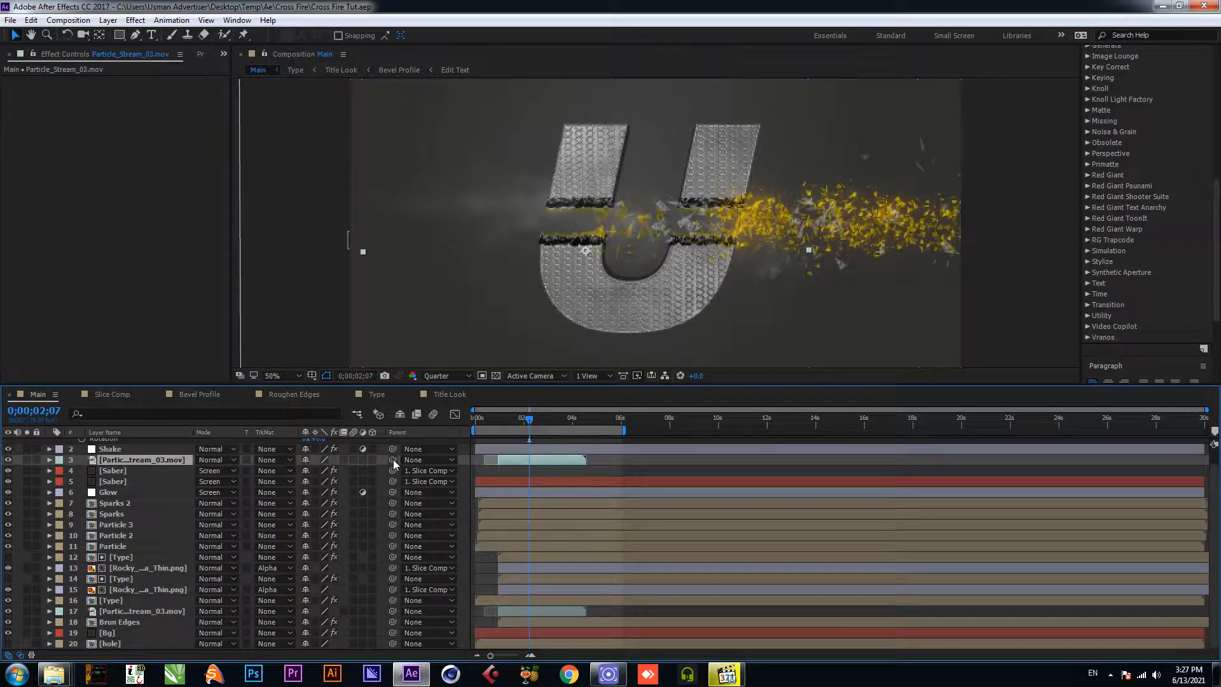
{"action": "left_click_drag", "start_coordinate": [393, 459], "coordinate": [121, 441]}
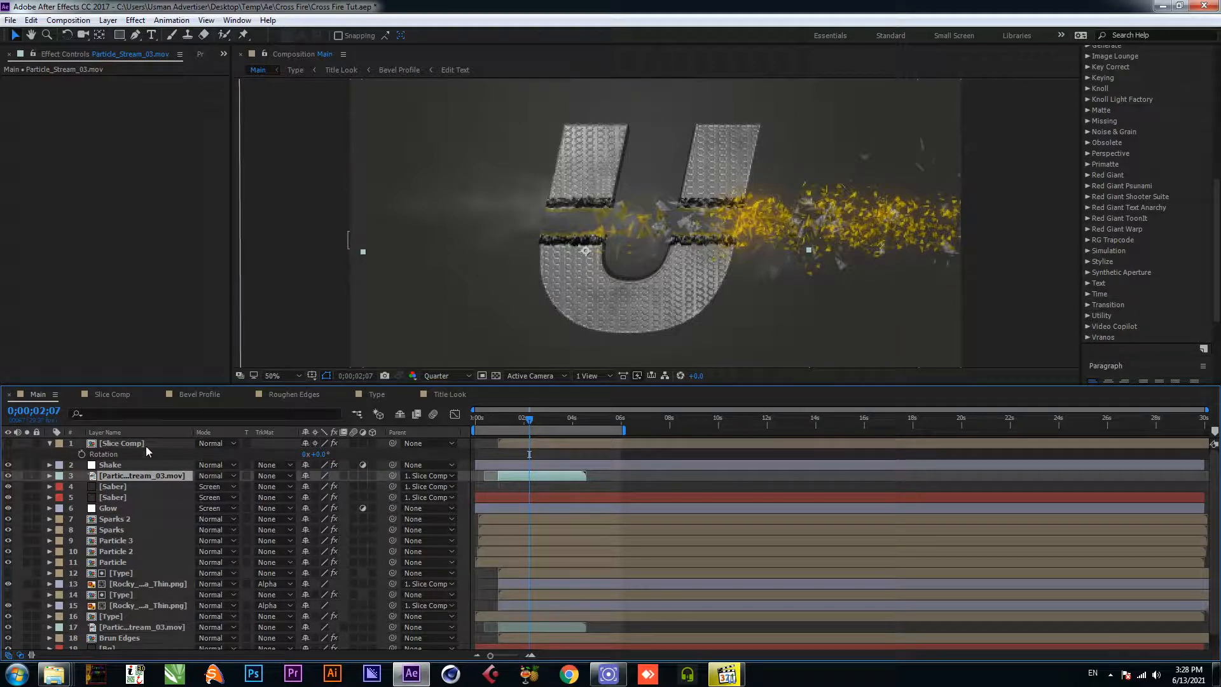
{"action": "left_click", "coordinate": [110, 443]}
{"action": "key", "text": "r"}
{"action": "left_click_drag", "start_coordinate": [316, 454], "coordinate": [350, 454]}
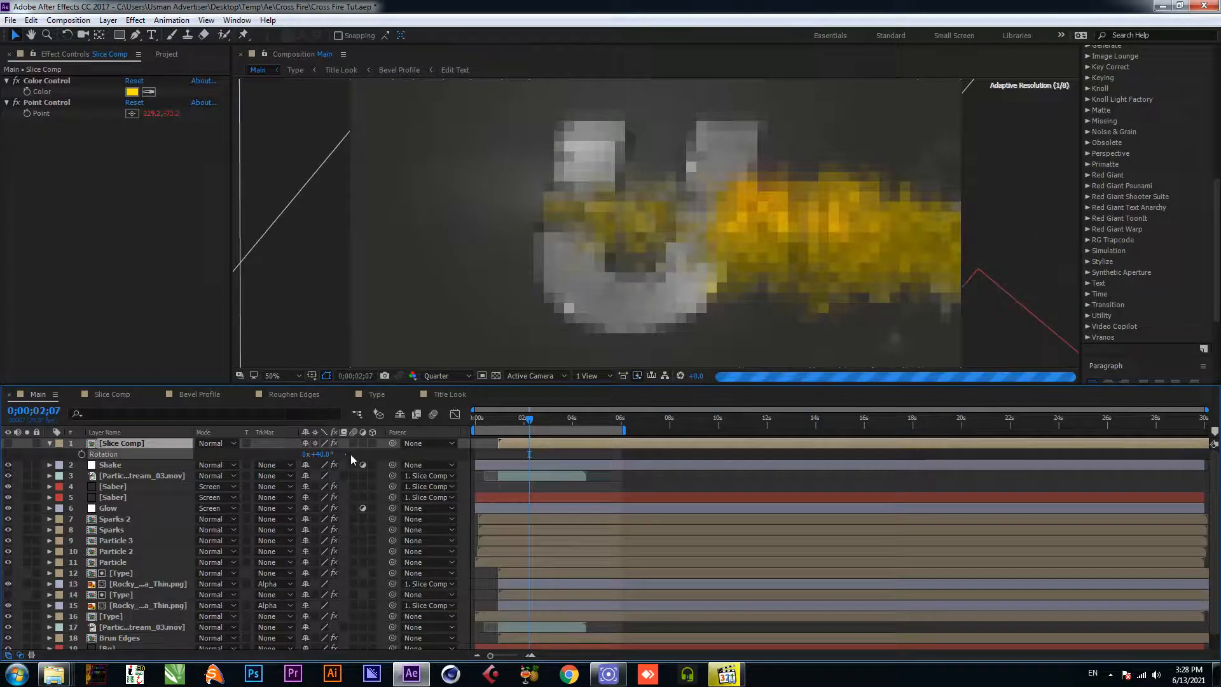
{"action": "key", "text": "ctrl+z"}
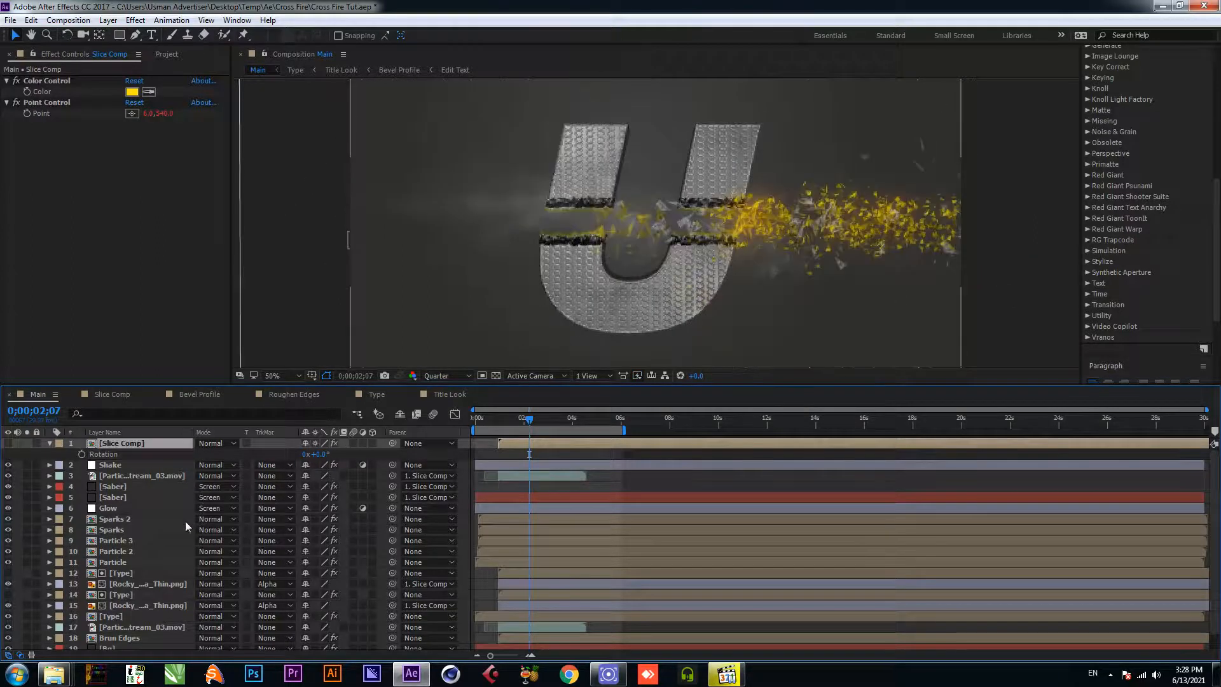
Step: Parent the lower Particle_Stream_03.mov layer, just above Brun Edges, to Slice Comp
{"action": "scroll", "coordinate": [171, 540], "scroll_direction": "down", "scroll_amount": 1}
{"action": "left_click", "coordinate": [119, 612]}
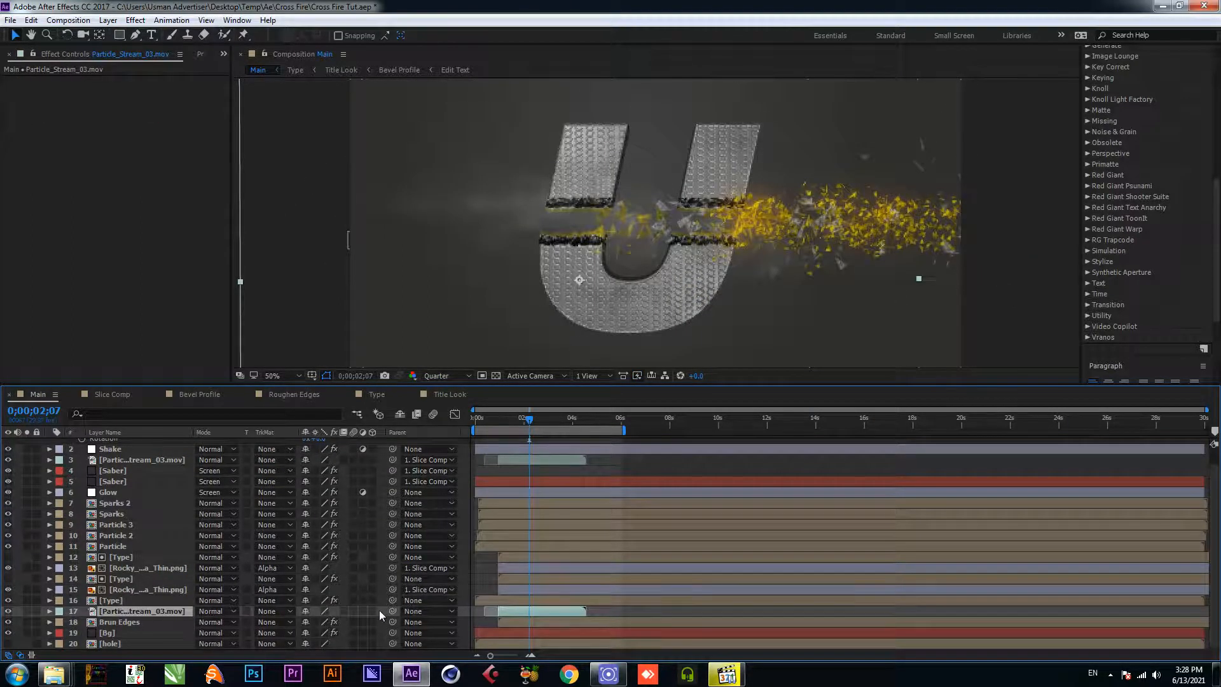
{"action": "scroll", "coordinate": [393, 609], "scroll_direction": "up", "scroll_amount": 1}
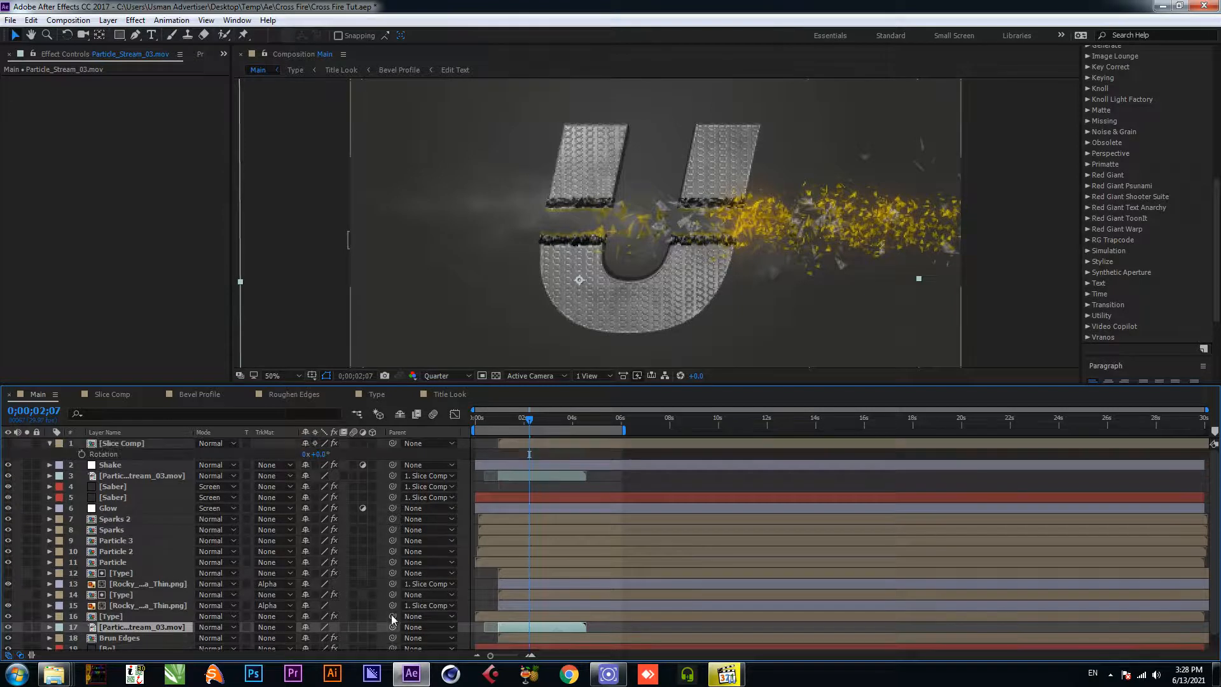
{"action": "left_click_drag", "start_coordinate": [392, 627], "coordinate": [118, 444]}
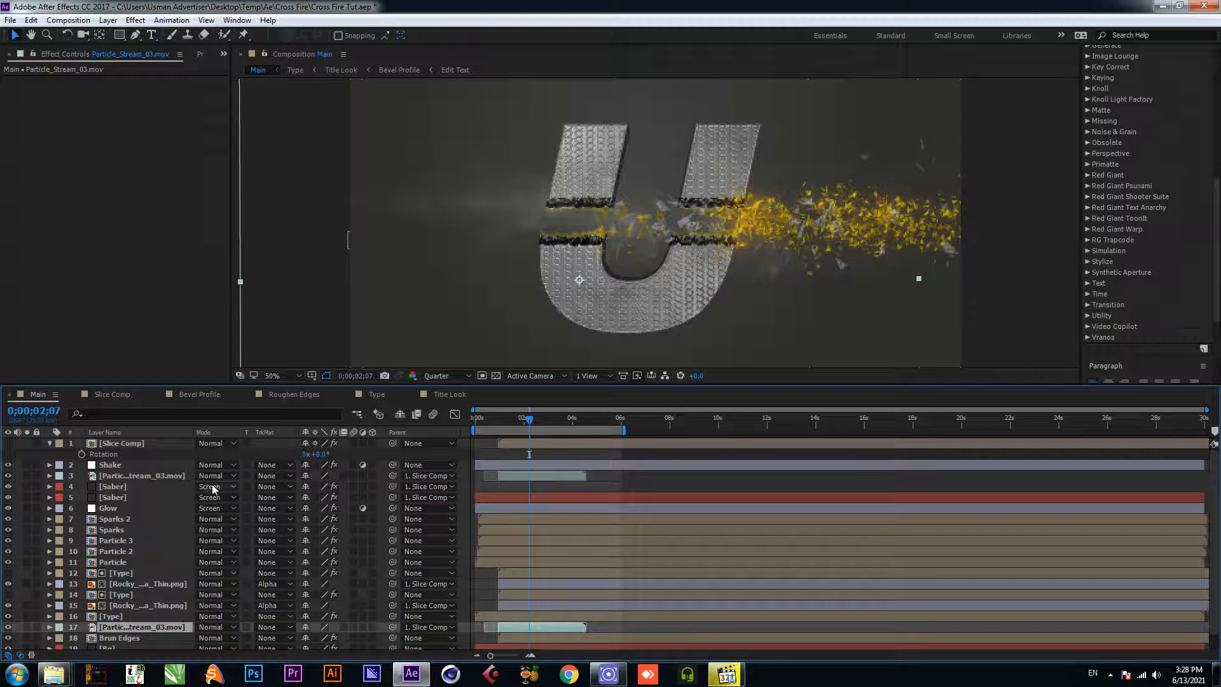
Step: Rotate Slice Comp to -49°, save the project and preview the diagonal slice from the start
{"action": "left_click_drag", "start_coordinate": [319, 456], "coordinate": [269, 450]}
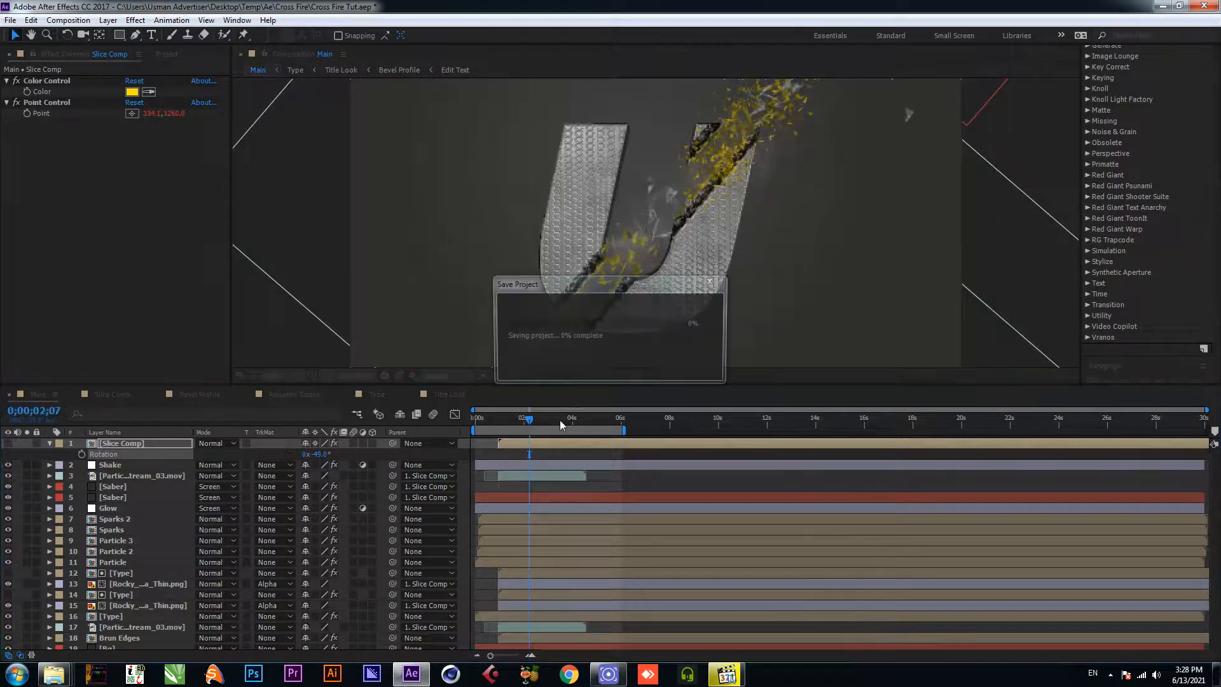
{"action": "left_click", "coordinate": [525, 423]}
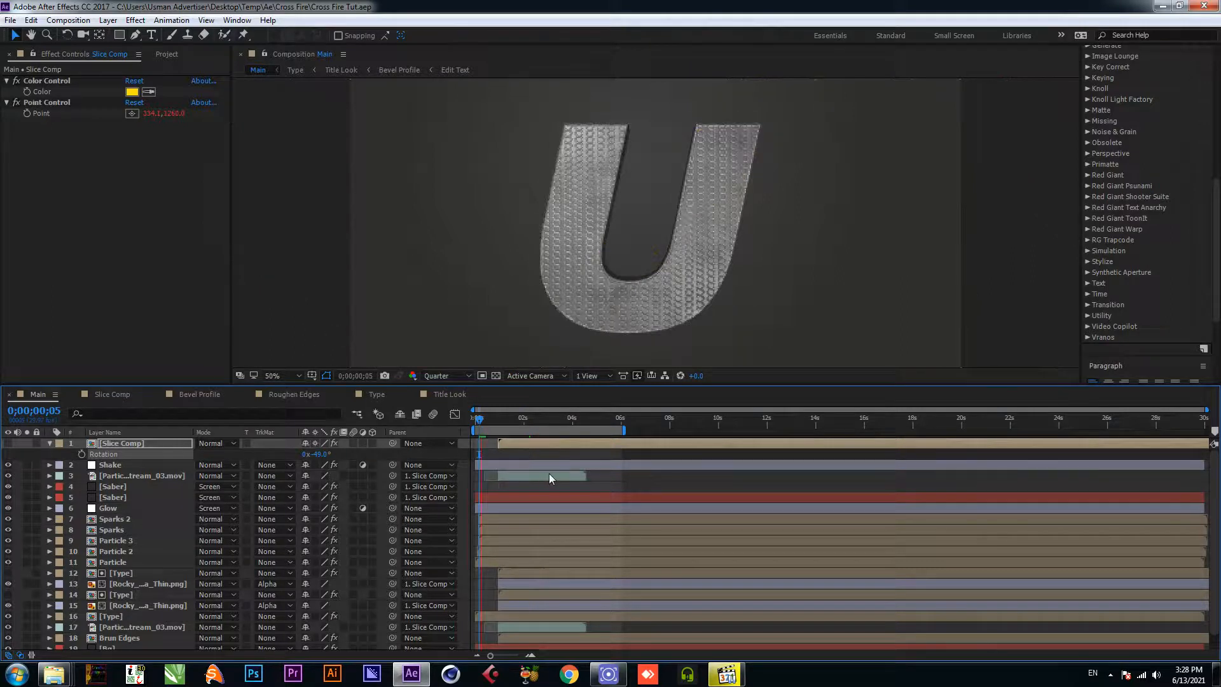
{"action": "key", "text": "space"}
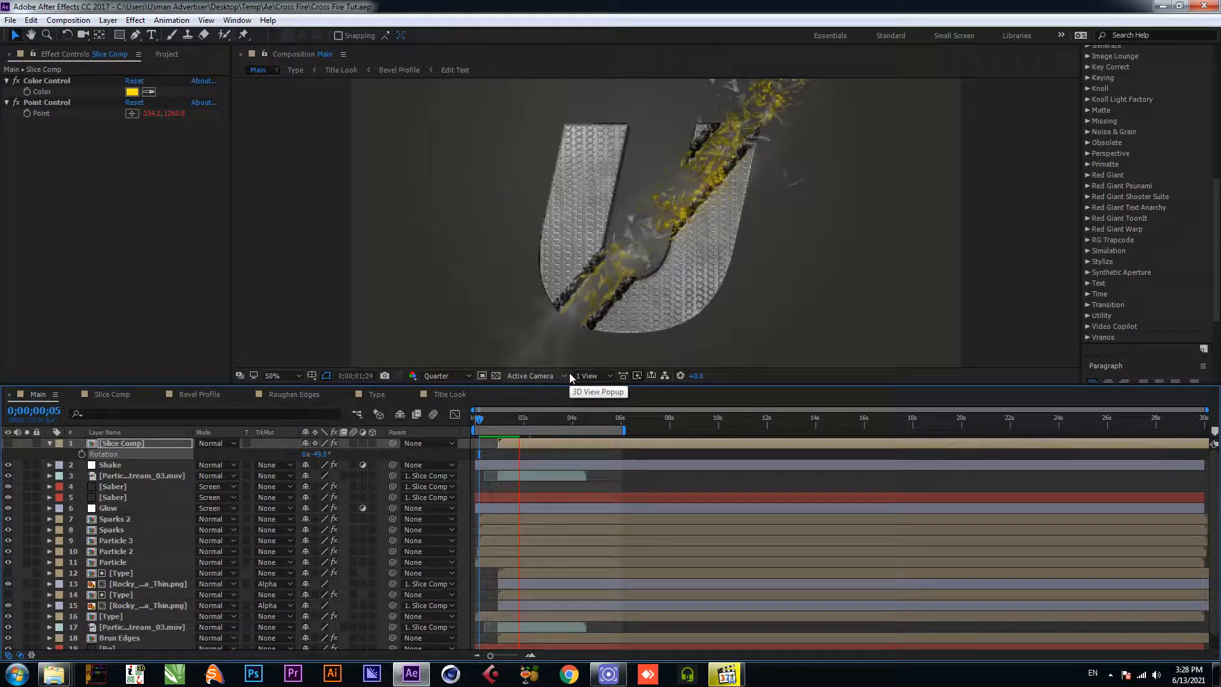
{"action": "key", "text": "space"}
Step: Bring DSC09411.jpg from the project's asset folder into the Main composition and place it between Brun Edges and Bg
{"action": "mouse_move", "coordinate": [62, 678]}
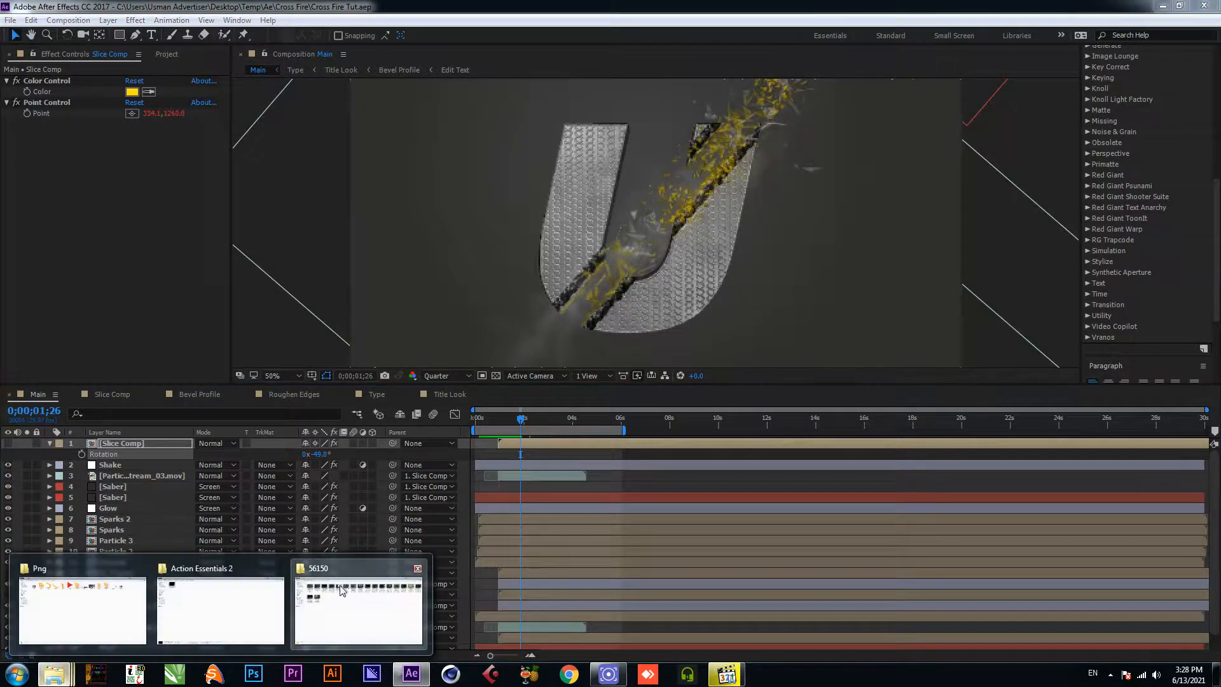
{"action": "mouse_move", "coordinate": [245, 611]}
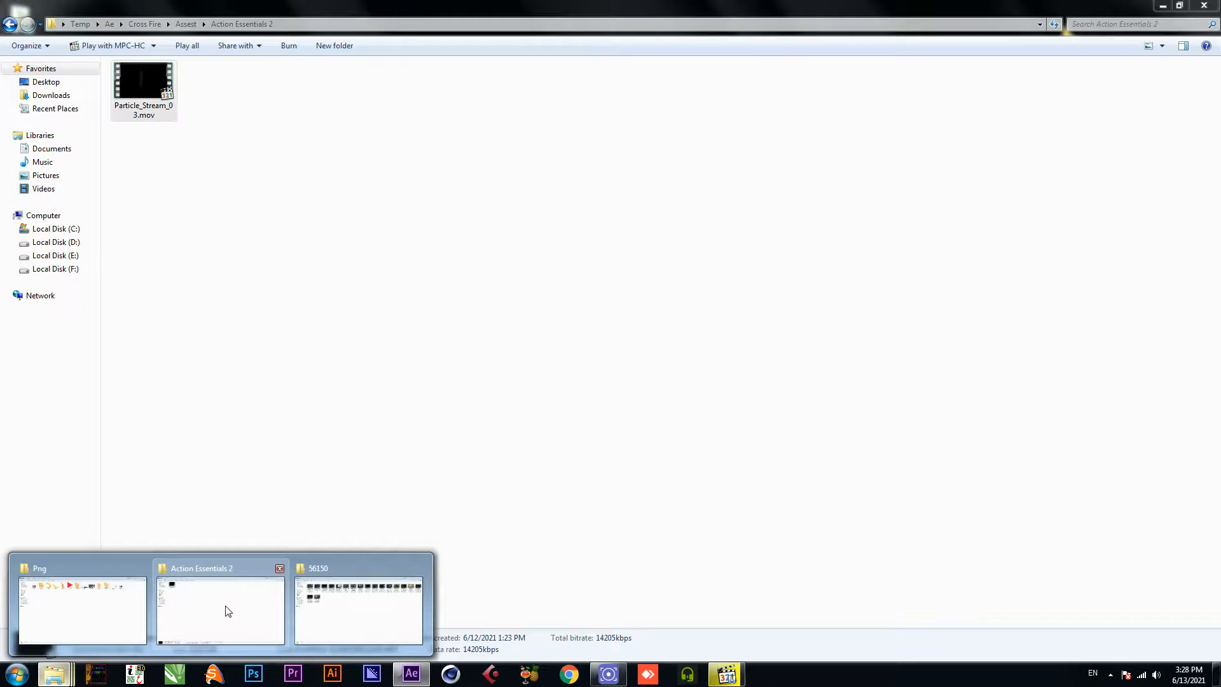
{"action": "left_click", "coordinate": [228, 611]}
{"action": "key", "text": "BackSpace"}
{"action": "left_click_drag", "start_coordinate": [282, 102], "coordinate": [134, 461]}
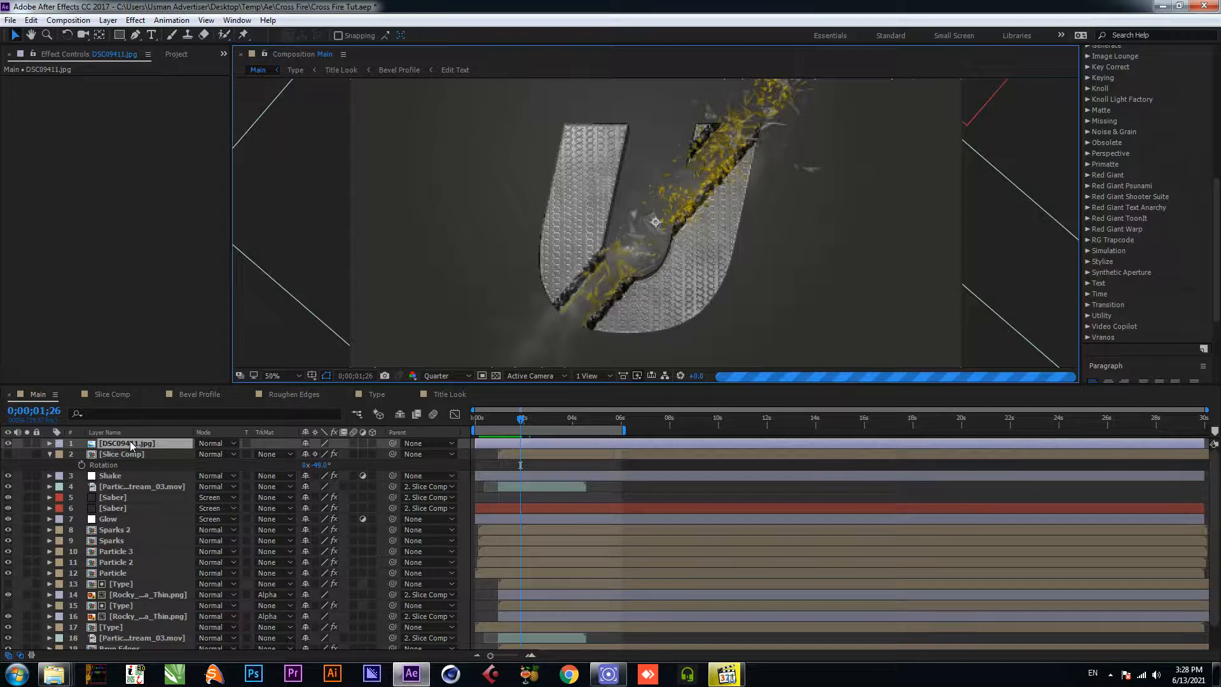
{"action": "left_click_drag", "start_coordinate": [130, 441], "coordinate": [123, 628]}
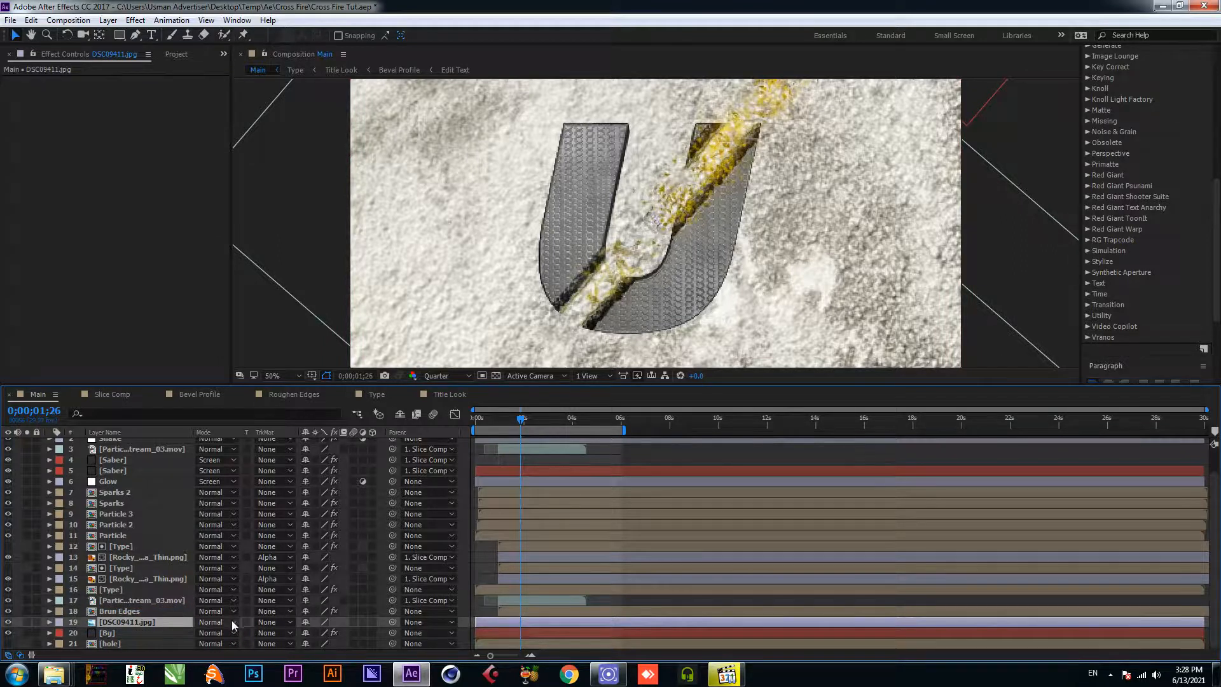
Step: Set the DSC09411.jpg layer's blending mode to Multiply, scale it down in the viewer and save the project
{"action": "left_click", "coordinate": [218, 621]}
{"action": "left_click", "coordinate": [230, 116]}
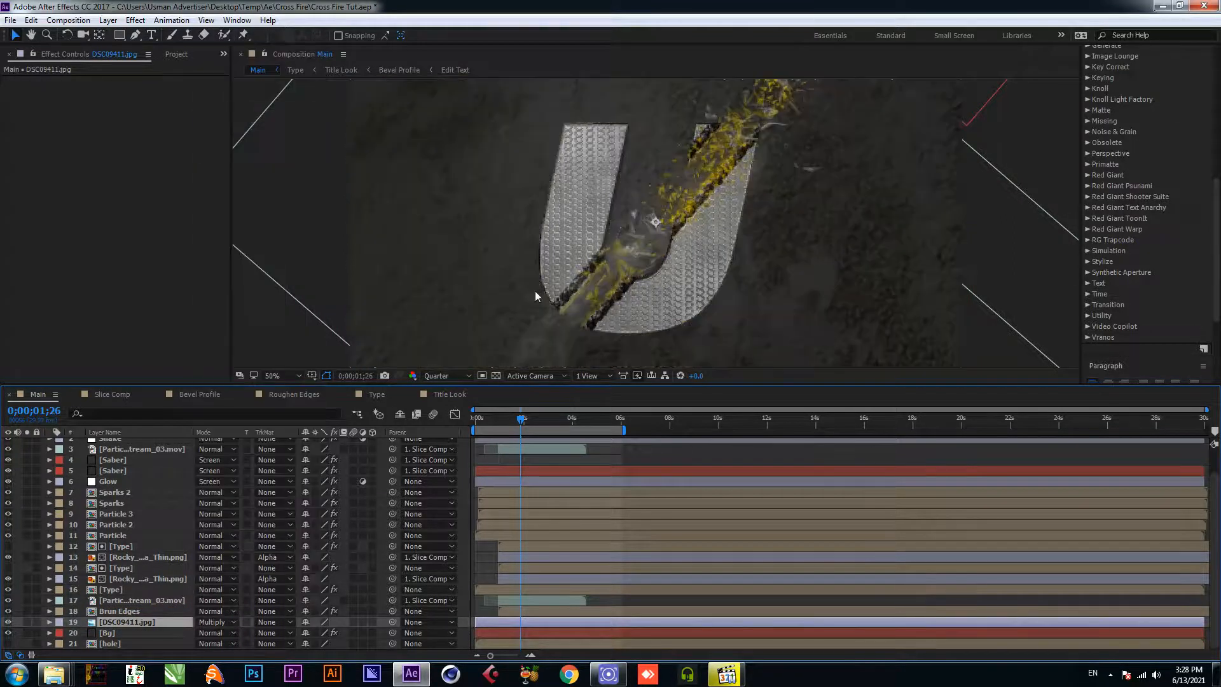
{"action": "key", "text": "comma"}
{"action": "left_click_drag", "start_coordinate": [1031, 222], "coordinate": [982, 216]}
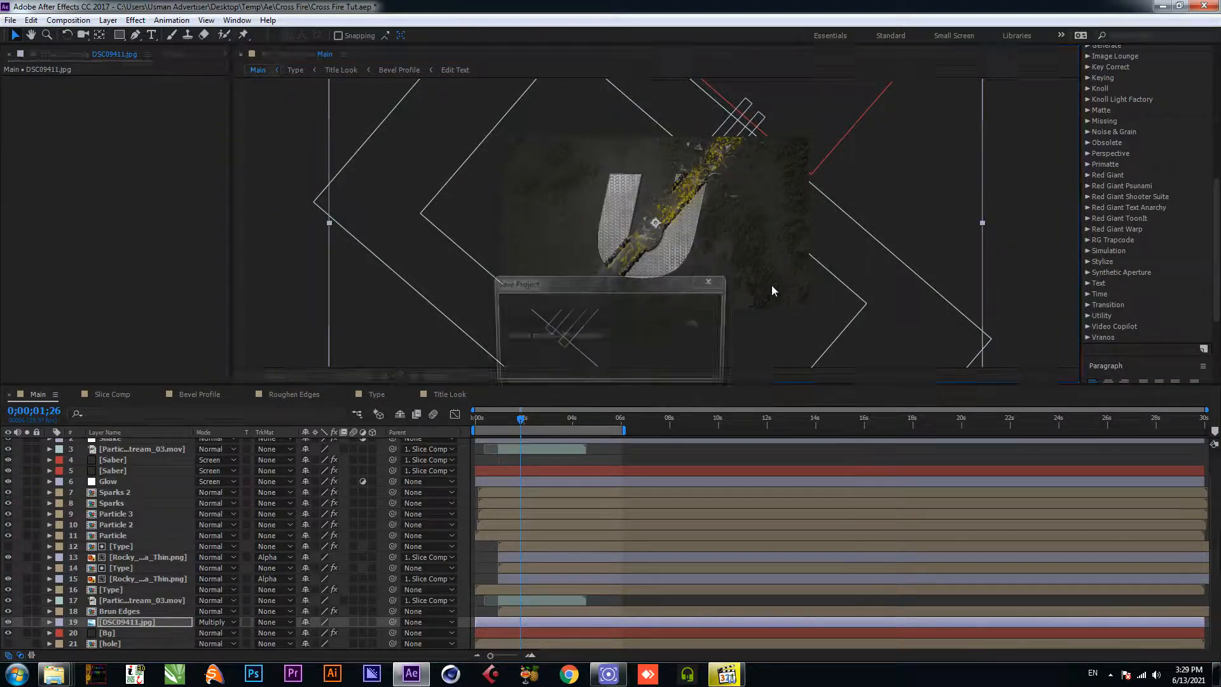
{"action": "key", "text": "period"}
{"action": "scroll", "coordinate": [97, 496], "scroll_direction": "up", "scroll_amount": 2}
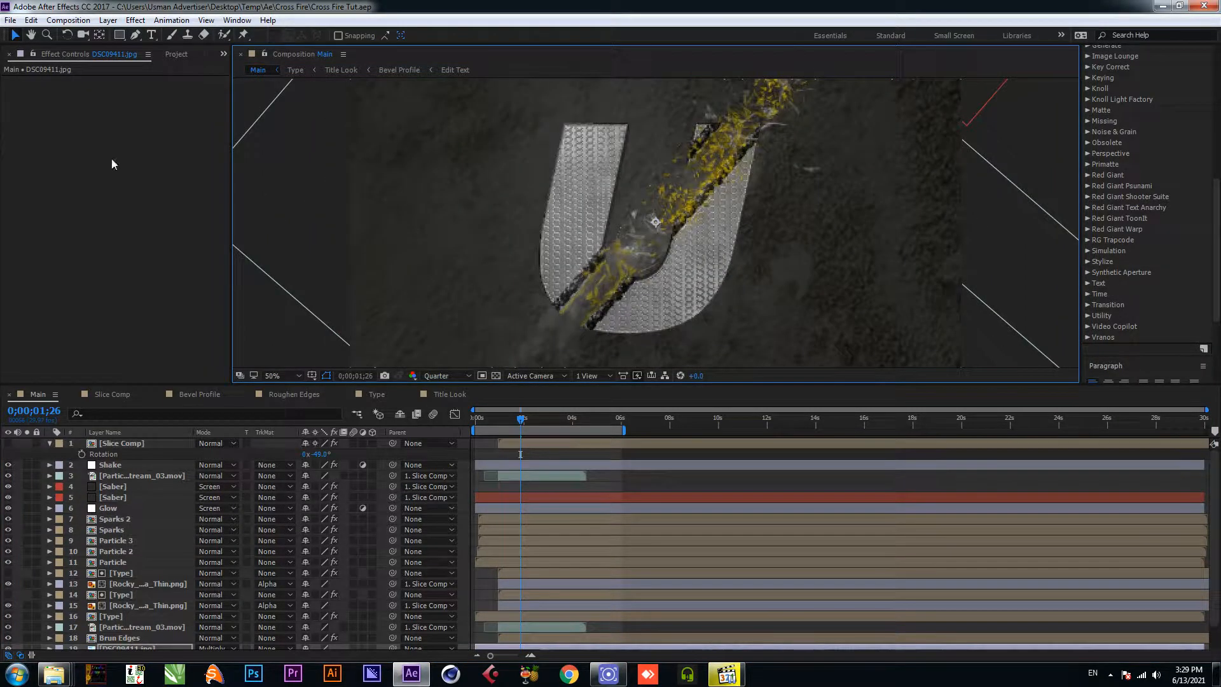
Step: Create a new adjustment layer and move it up directly below Slice Comp
{"action": "left_click", "coordinate": [68, 20]}
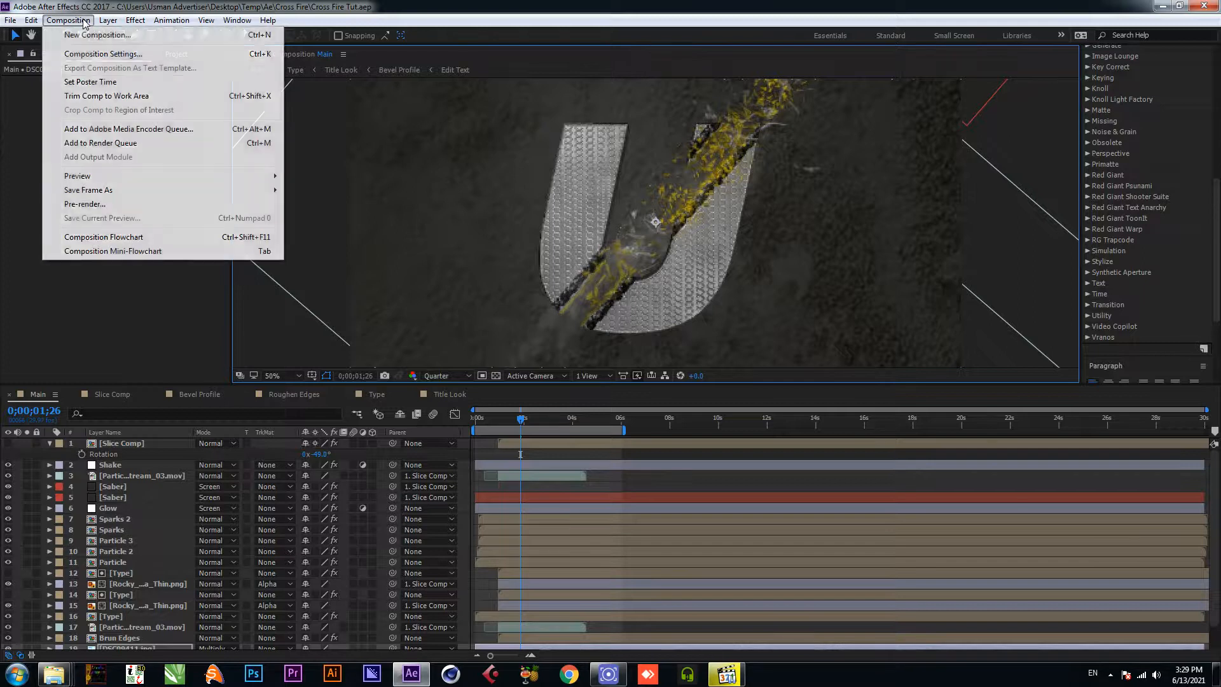
{"action": "mouse_move", "coordinate": [108, 20]}
{"action": "mouse_move", "coordinate": [279, 35]}
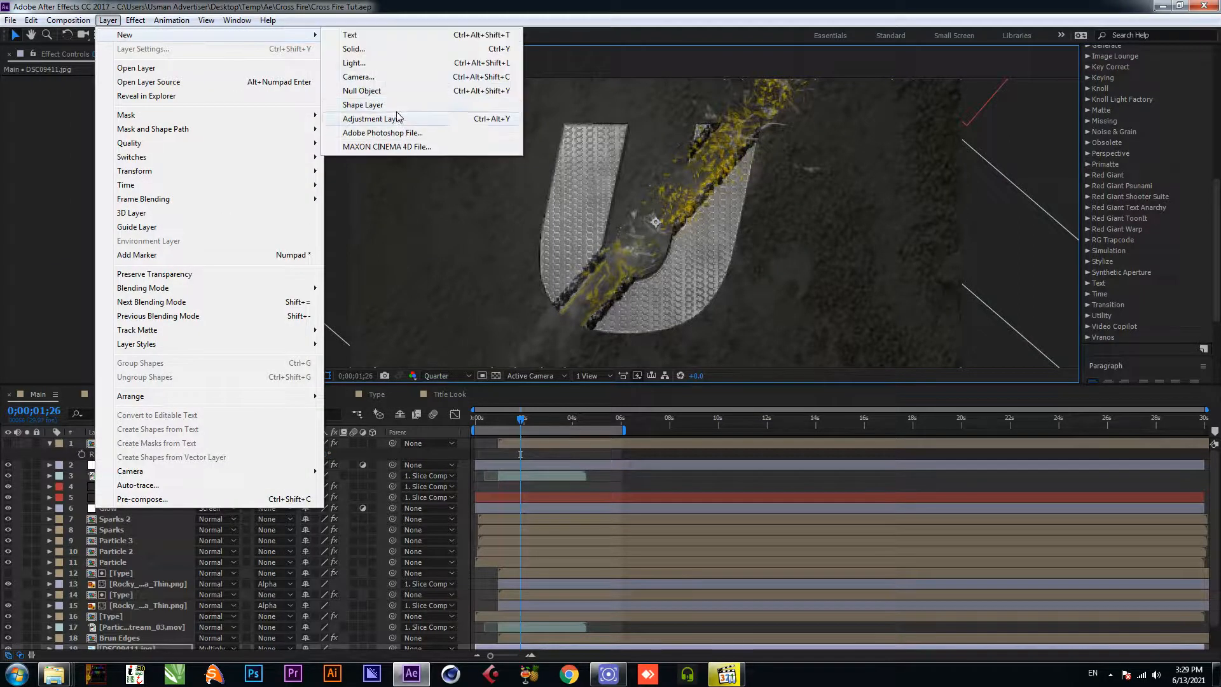
{"action": "left_click", "coordinate": [394, 118]}
{"action": "scroll", "coordinate": [162, 482], "scroll_direction": "down", "scroll_amount": 3}
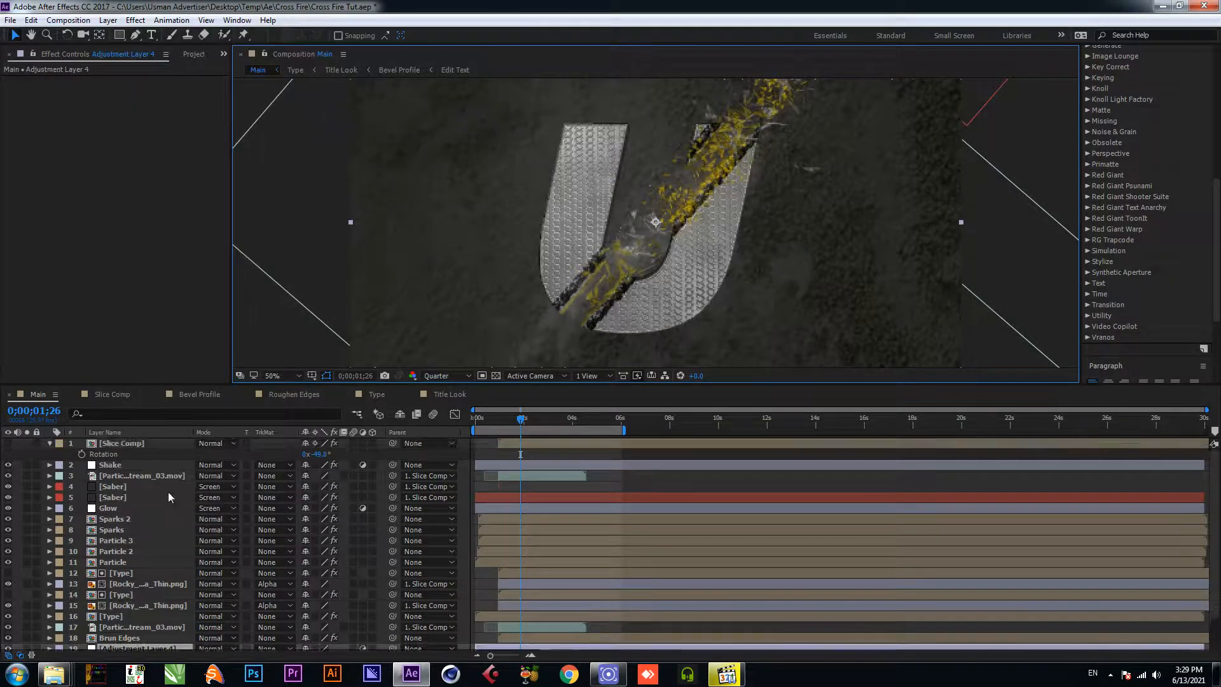
{"action": "left_click_drag", "start_coordinate": [139, 611], "coordinate": [143, 454]}
{"action": "left_click_drag", "start_coordinate": [126, 498], "coordinate": [126, 459]}
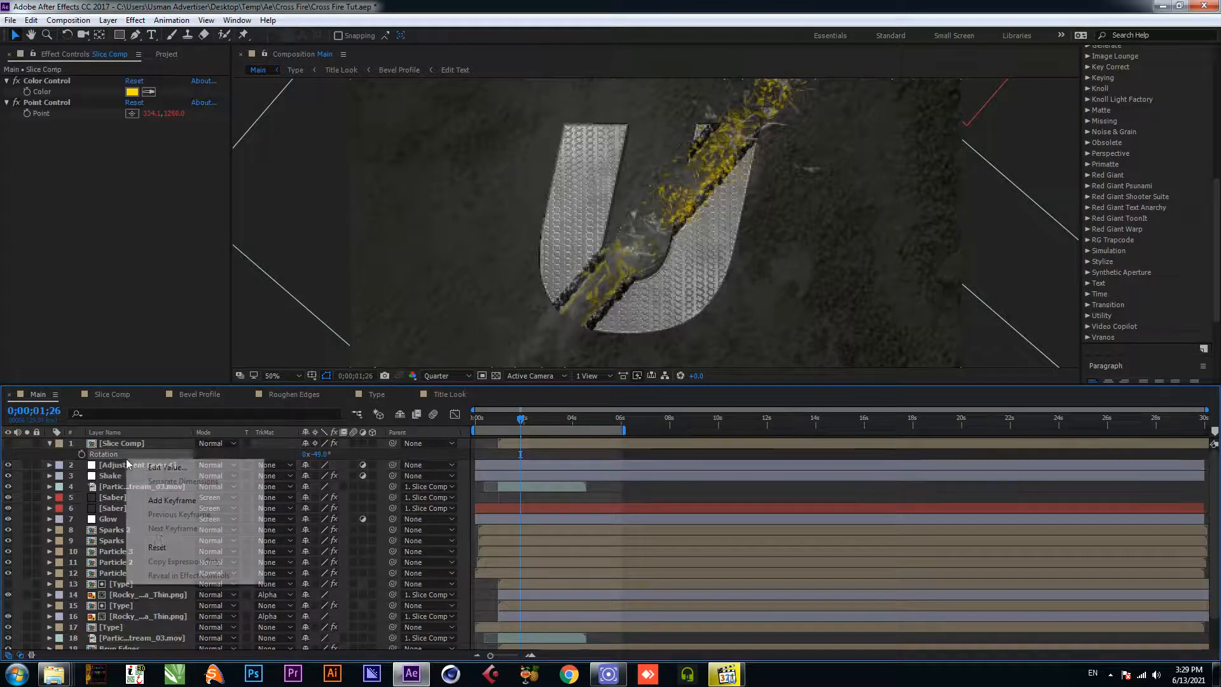
Step: Rename the new adjustment layer as Cc
{"action": "right_click", "coordinate": [126, 459]}
{"action": "left_click", "coordinate": [107, 469]}
{"action": "right_click", "coordinate": [107, 469]}
{"action": "left_click", "coordinate": [148, 657]}
{"action": "type", "text": "Cc"}
{"action": "key", "text": "Return"}
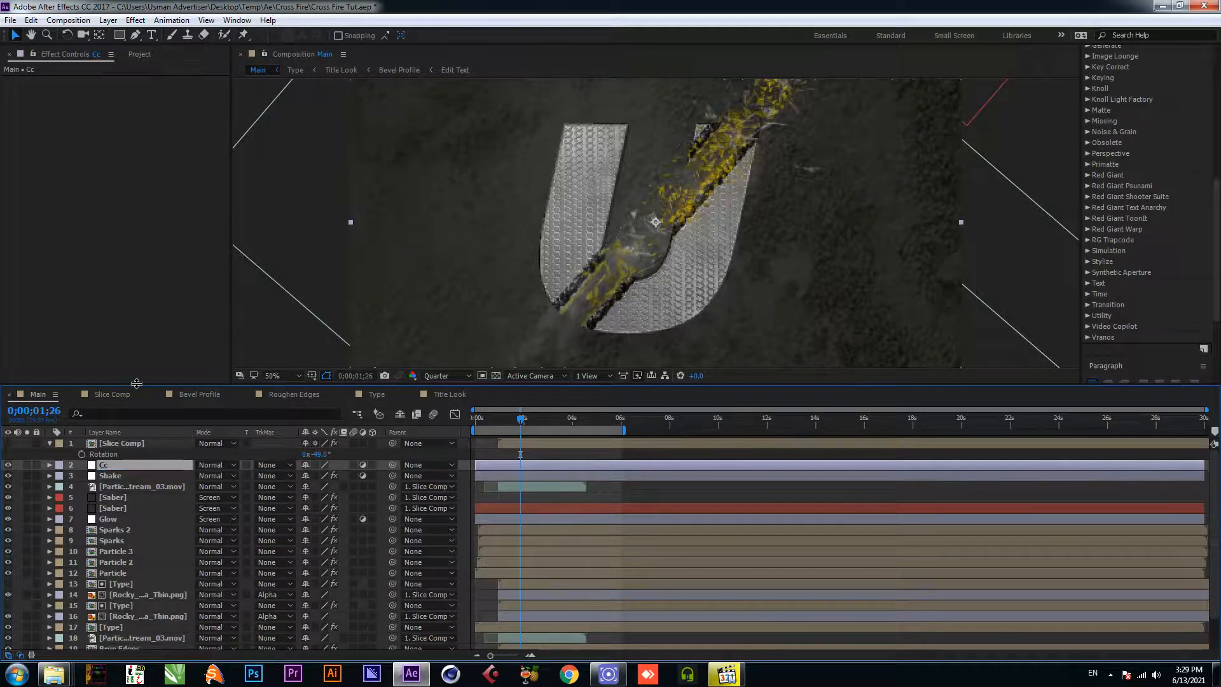
Step: Search for the Curves effect and apply it to the Cc adjustment layer
{"action": "key", "text": "ctrl+space"}
{"action": "type", "text": "curv"}
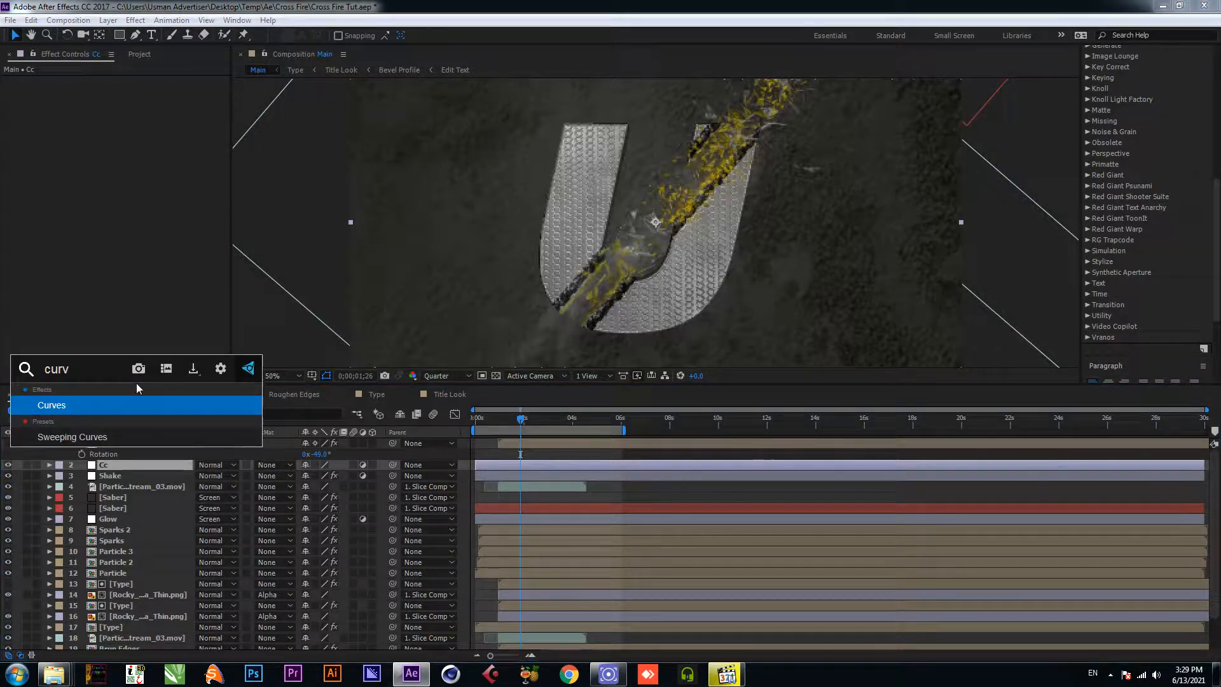
{"action": "left_click", "coordinate": [135, 403]}
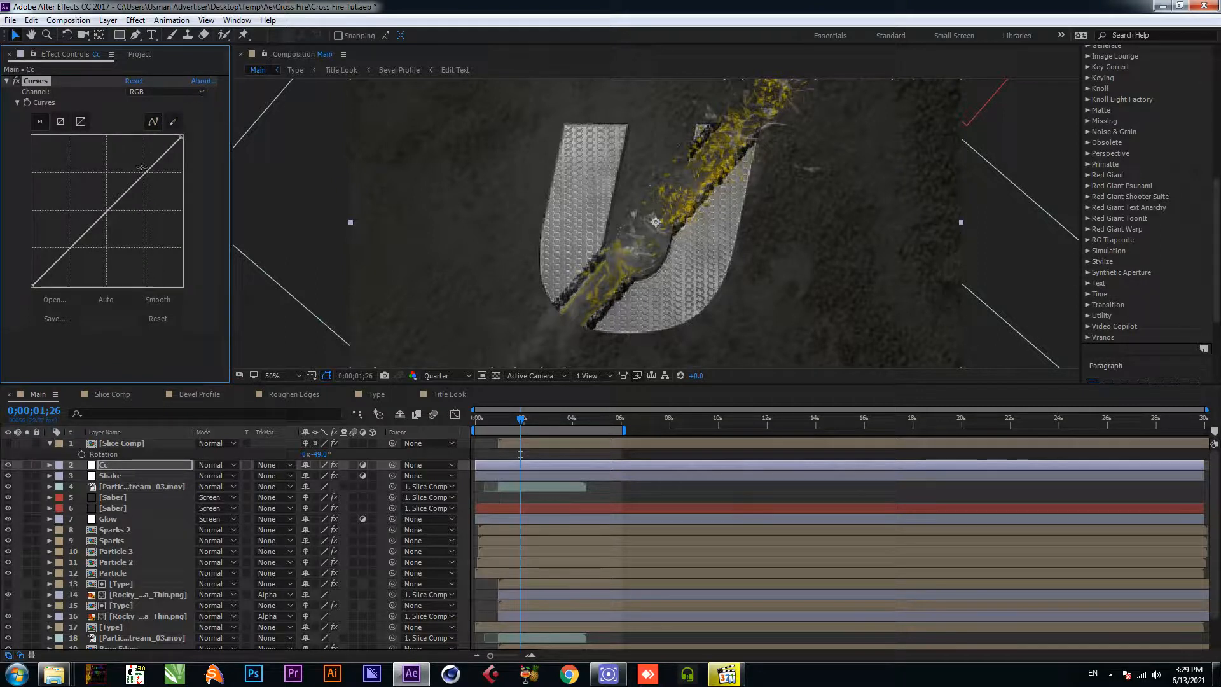
Step: Reshape the RGB curve on the Cc layer to darken the shadows while keeping the midtones and highlights near the diagonal
{"action": "left_click", "coordinate": [56, 263]}
{"action": "left_click", "coordinate": [102, 220]}
{"action": "left_click", "coordinate": [110, 211]}
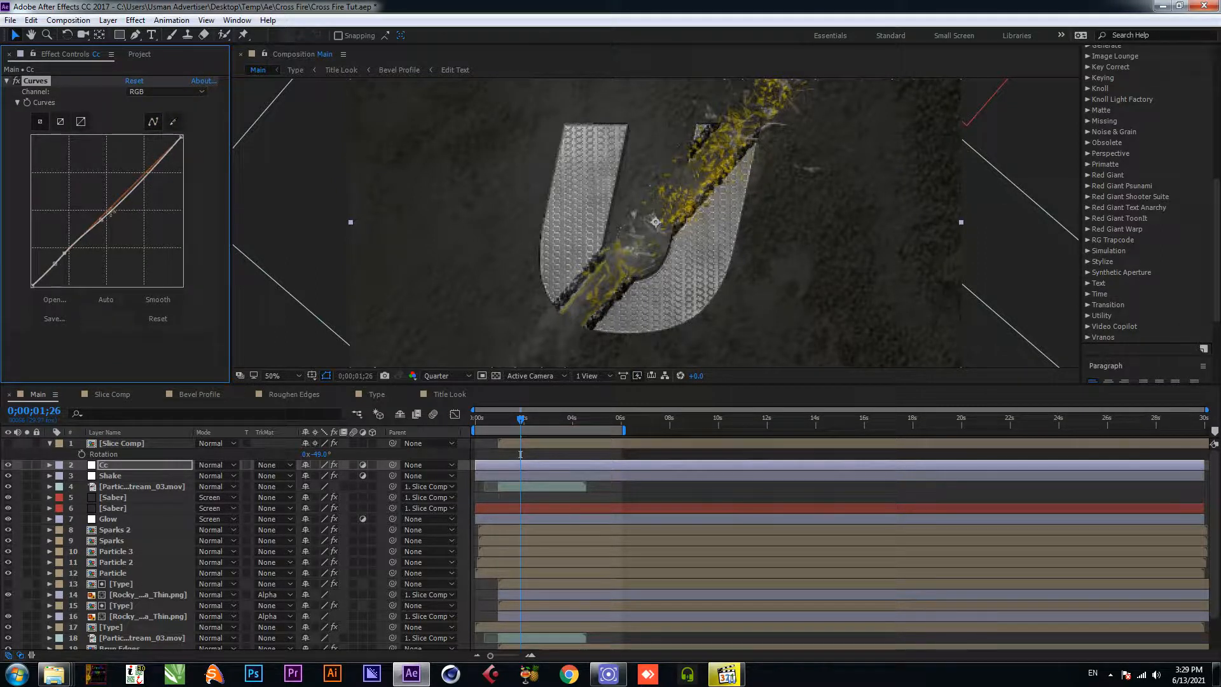
{"action": "left_click", "coordinate": [63, 253]}
{"action": "left_click_drag", "start_coordinate": [52, 264], "coordinate": [66, 261]}
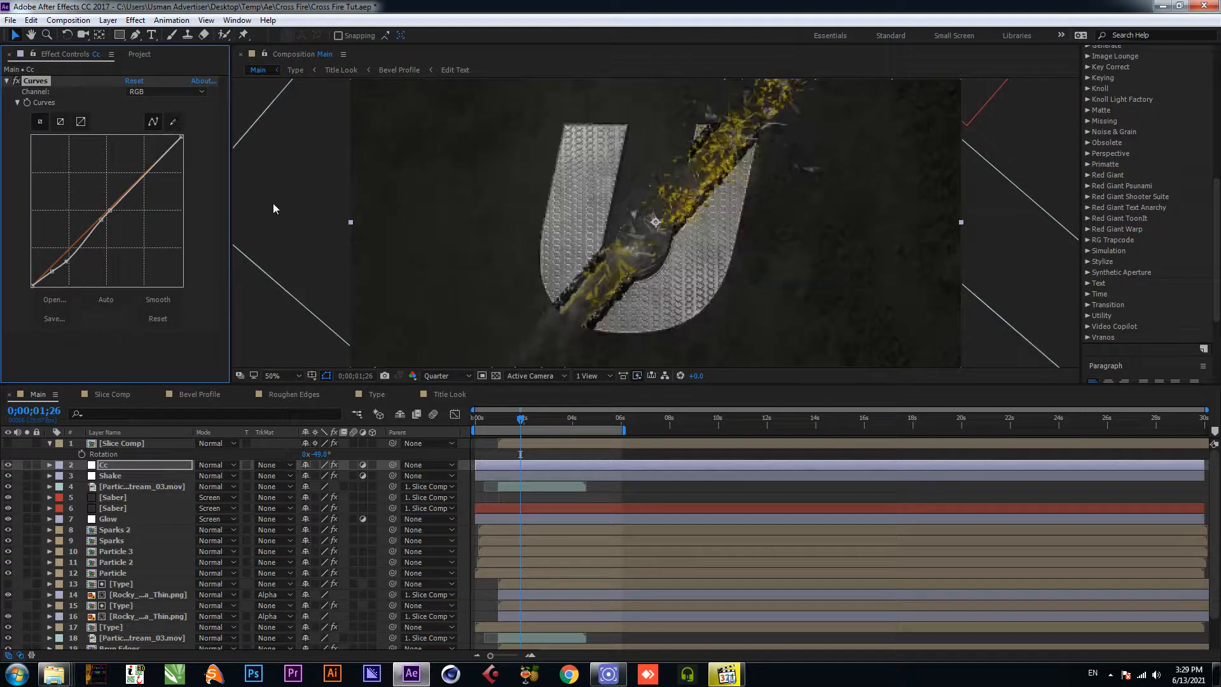
{"action": "left_click", "coordinate": [96, 330]}
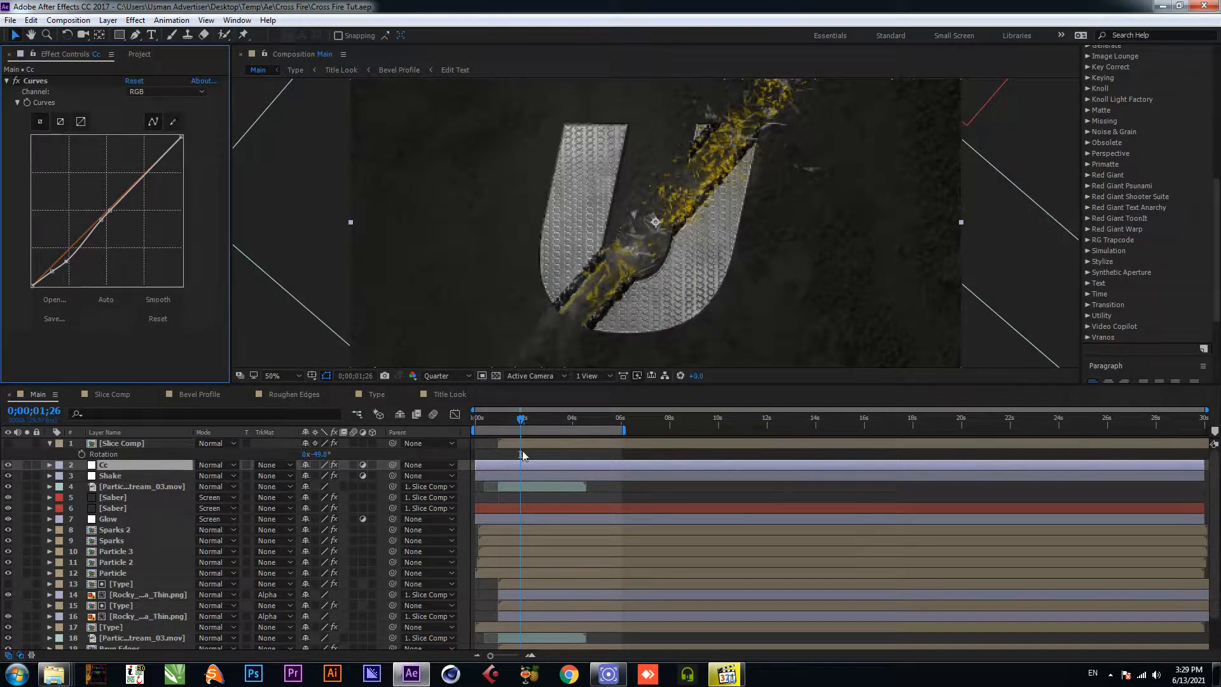
Step: Preview the slice animation from about one second and compare the image with the Curves effect off and on
{"action": "left_click_drag", "start_coordinate": [521, 422], "coordinate": [499, 425]}
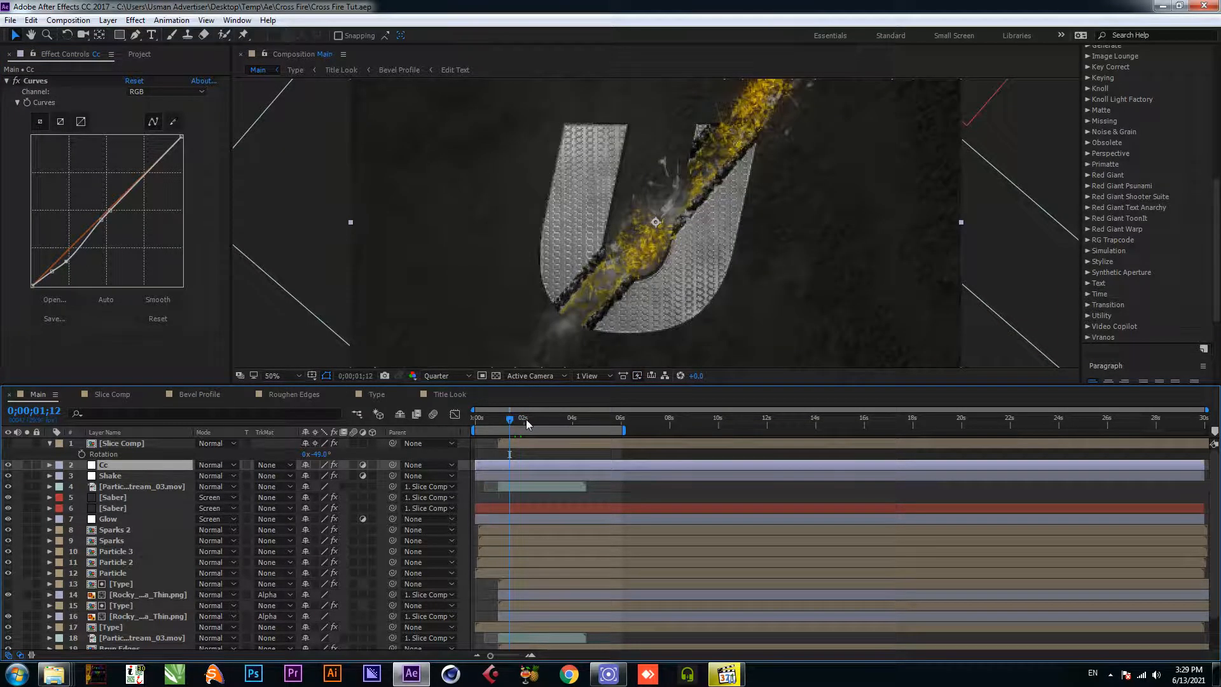
{"action": "key", "text": "space"}
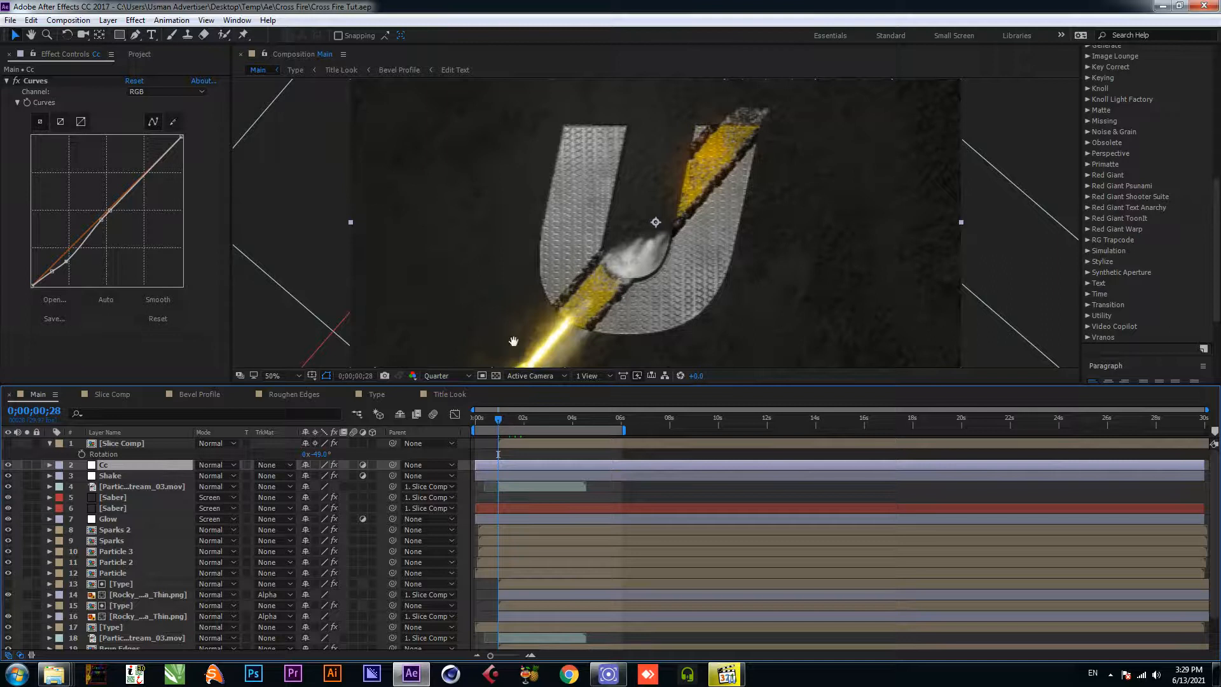
{"action": "key", "text": "space"}
{"action": "left_click", "coordinate": [16, 80]}
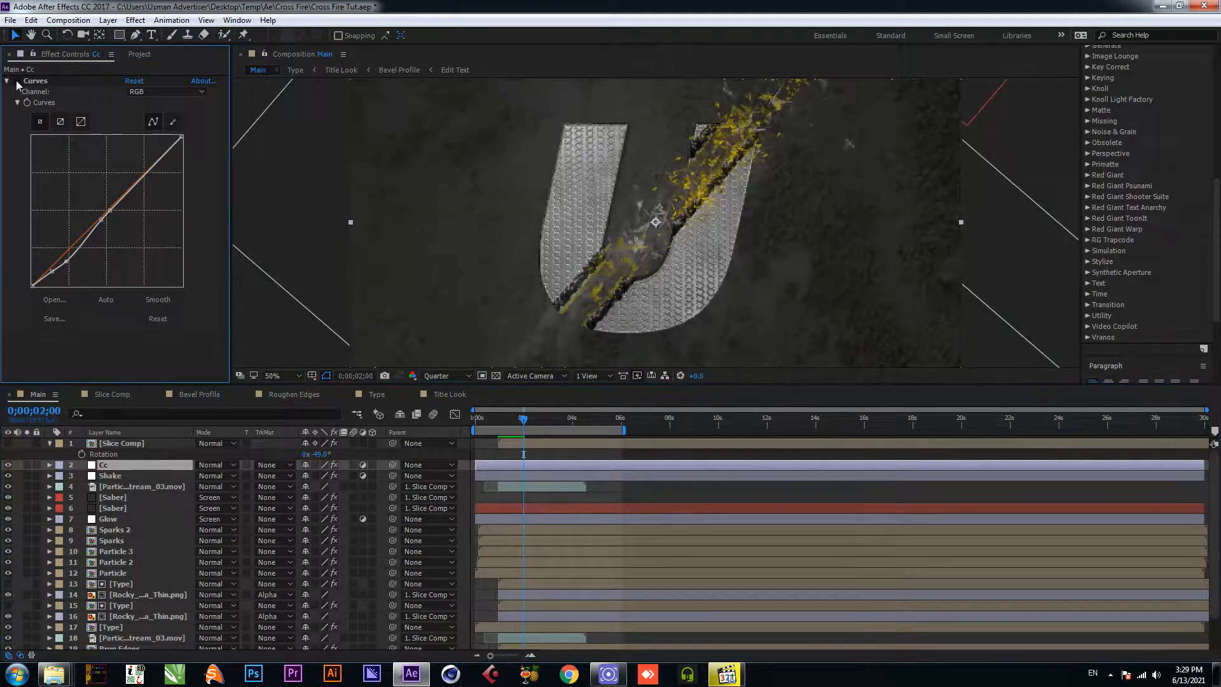
{"action": "left_click", "coordinate": [16, 81]}
{"action": "left_click", "coordinate": [16, 81]}
{"action": "left_click", "coordinate": [16, 81]}
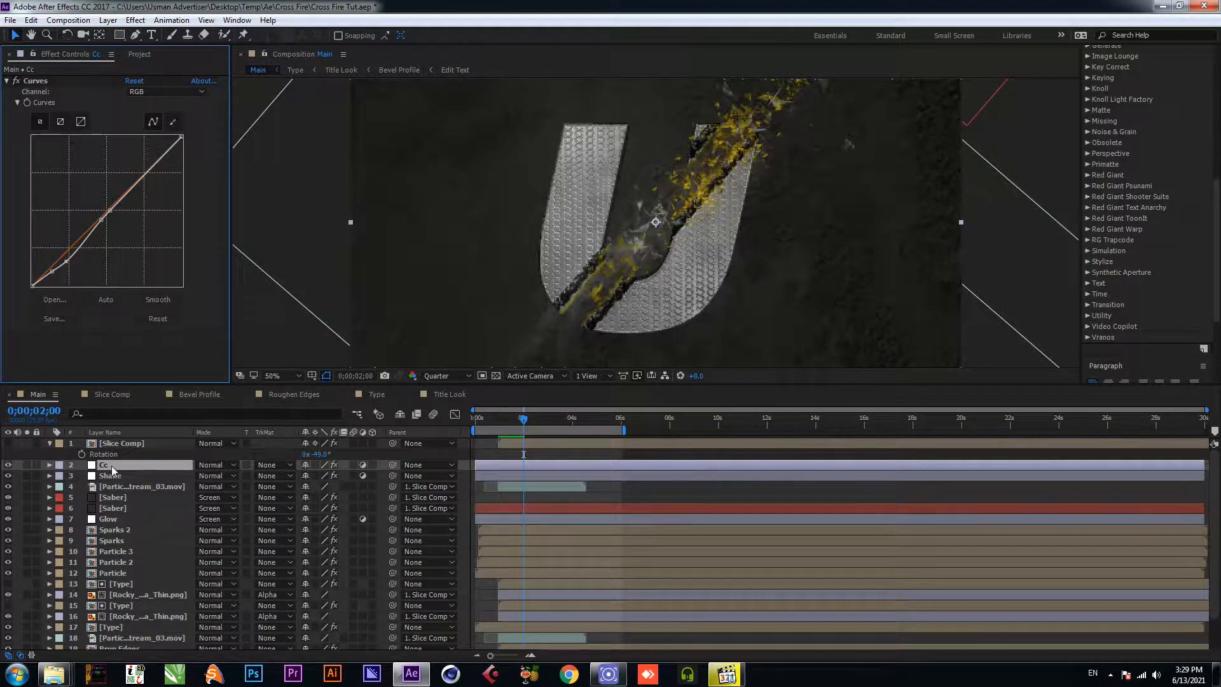
Step: Move the Cc adjustment layer directly below the Glow layer, preview the slice animation and save the project
{"action": "left_click_drag", "start_coordinate": [112, 467], "coordinate": [112, 523]}
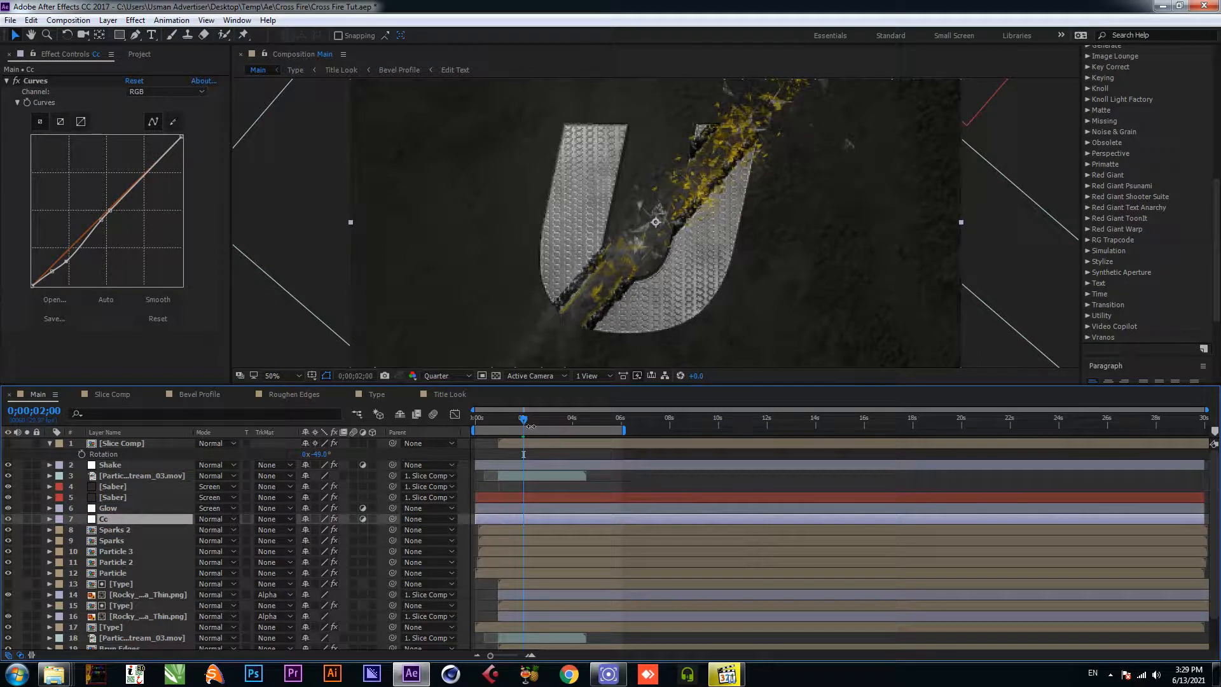
{"action": "left_click_drag", "start_coordinate": [520, 422], "coordinate": [499, 422]}
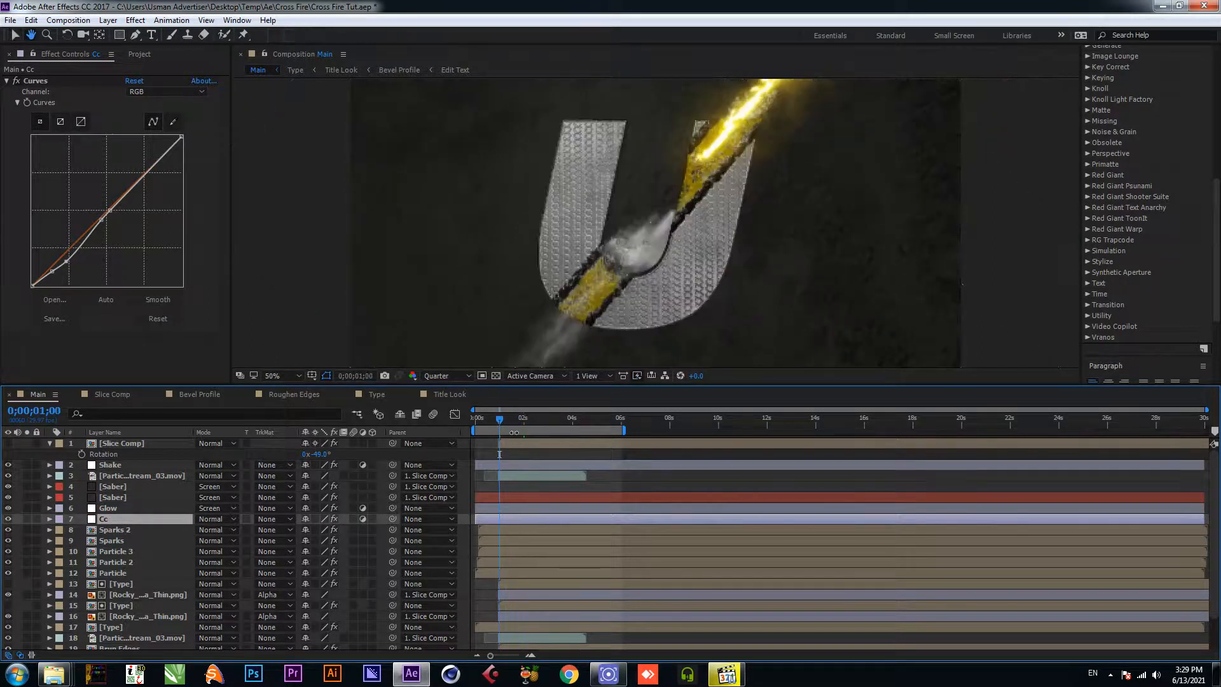
{"action": "key", "text": "space"}
{"action": "key", "text": "ctrl+s"}
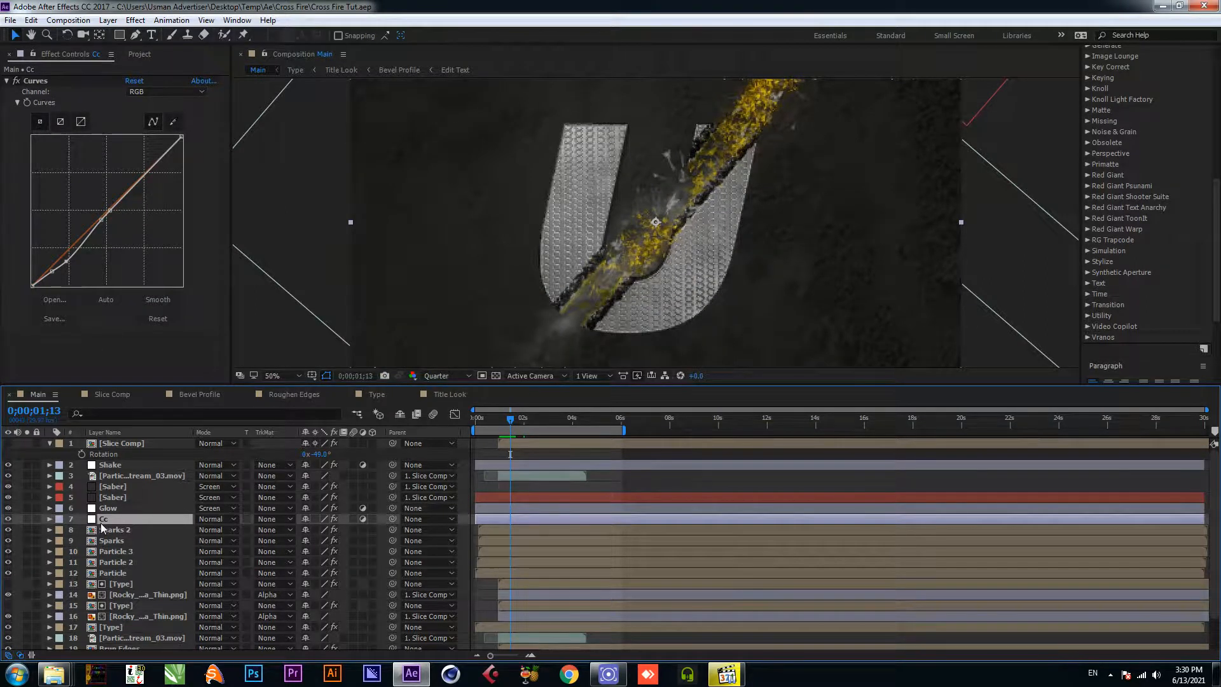
Step: Search for the Hue/Saturation effect and apply it to the Cc adjustment layer
{"action": "key", "text": "ctrl+space"}
{"action": "type", "text": "hue"}
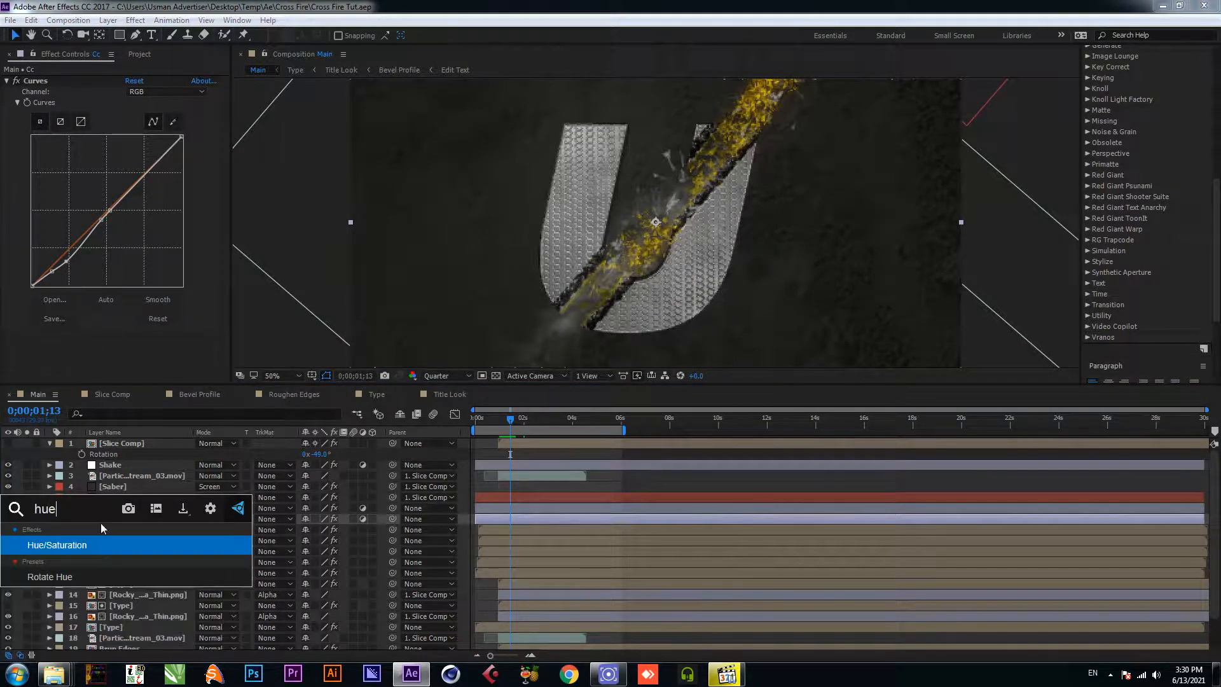
{"action": "left_click", "coordinate": [53, 542]}
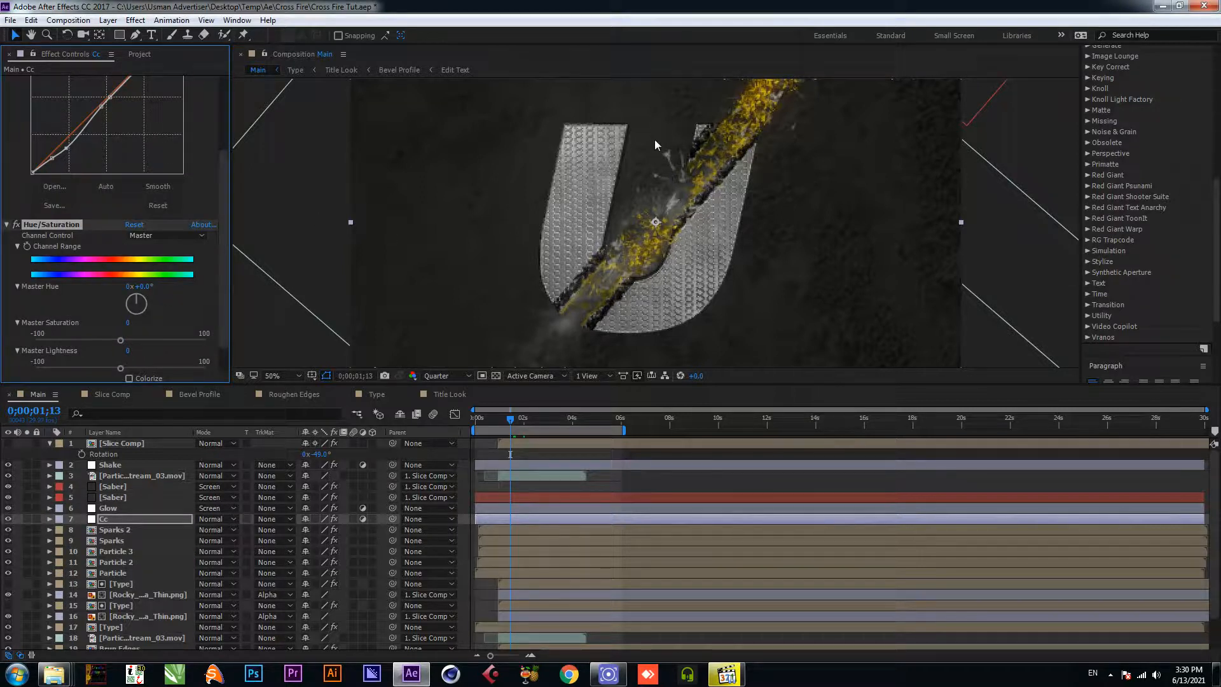
Step: Set the Hue/Saturation channel control to Yellows, with Yellow Saturation at 35 and Yellow Lightness at 13
{"action": "left_click", "coordinate": [157, 234]}
{"action": "left_click", "coordinate": [159, 275]}
{"action": "mouse_move", "coordinate": [118, 367]}
{"action": "left_mouse_down"}
{"action": "mouse_move", "coordinate": [164, 367]}
{"action": "mouse_move", "coordinate": [102, 369]}
{"action": "left_mouse_up"}
{"action": "key", "text": "ctrl+z"}
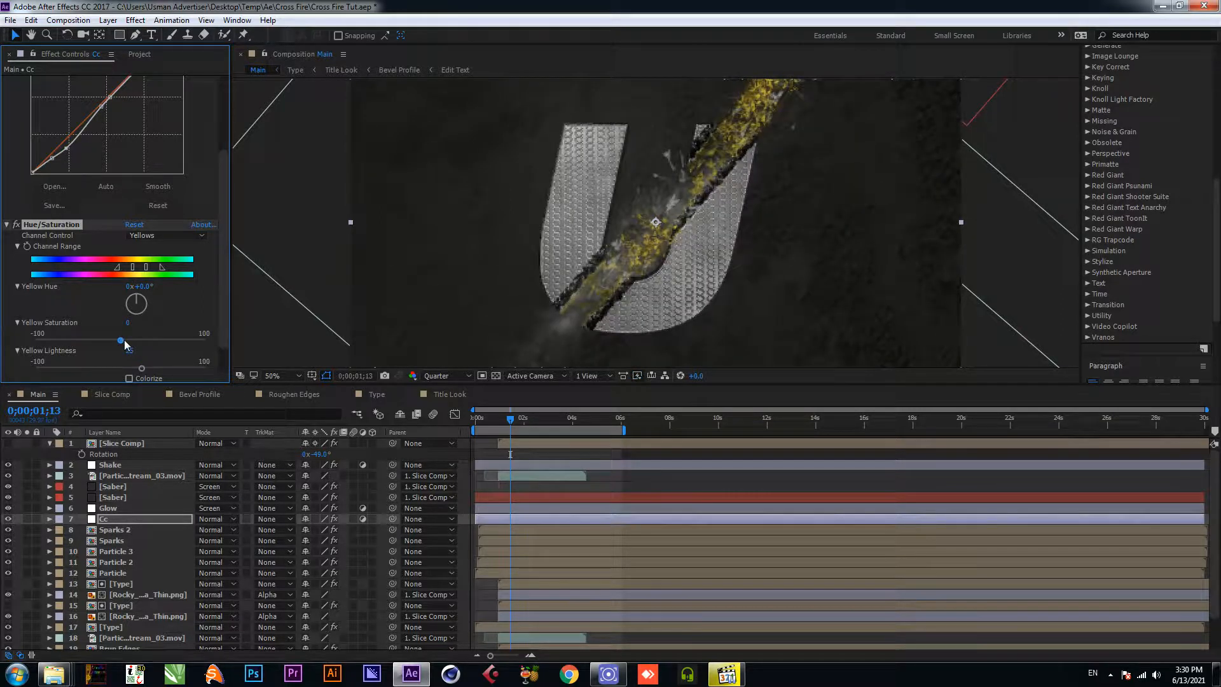
{"action": "left_click_drag", "start_coordinate": [144, 341], "coordinate": [132, 369]}
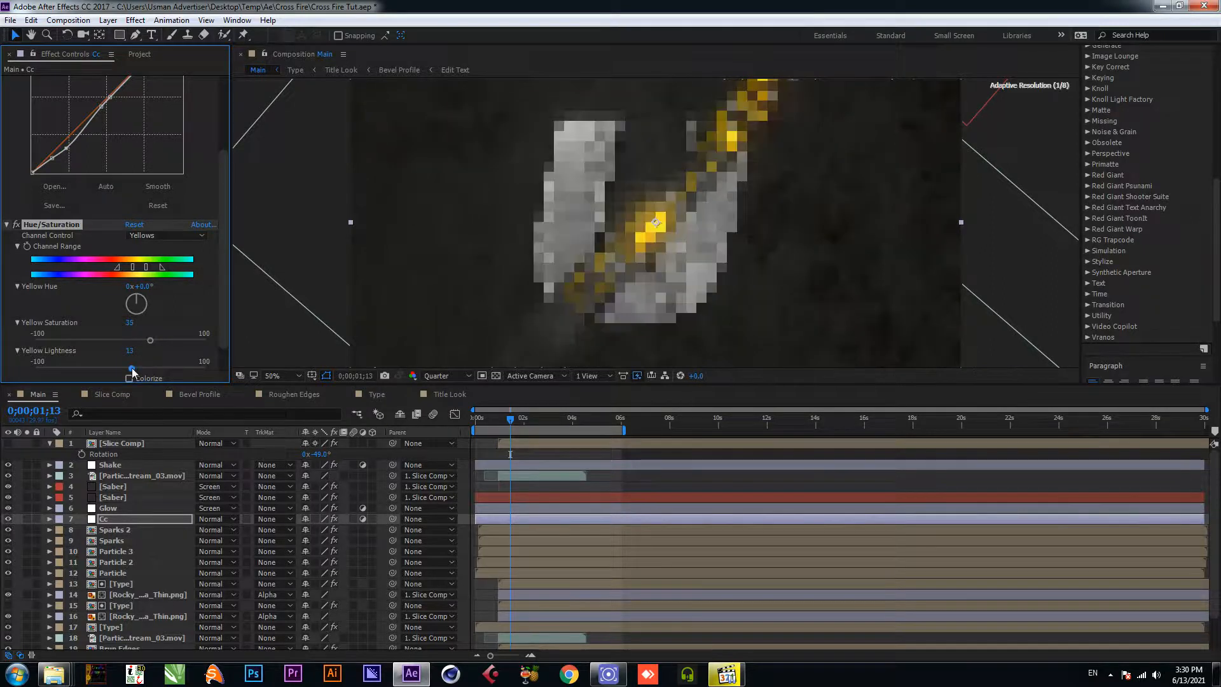
Step: Preview the color-corrected animation from the start and save the project
{"action": "scroll", "coordinate": [647, 213], "scroll_direction": "down", "scroll_amount": 2}
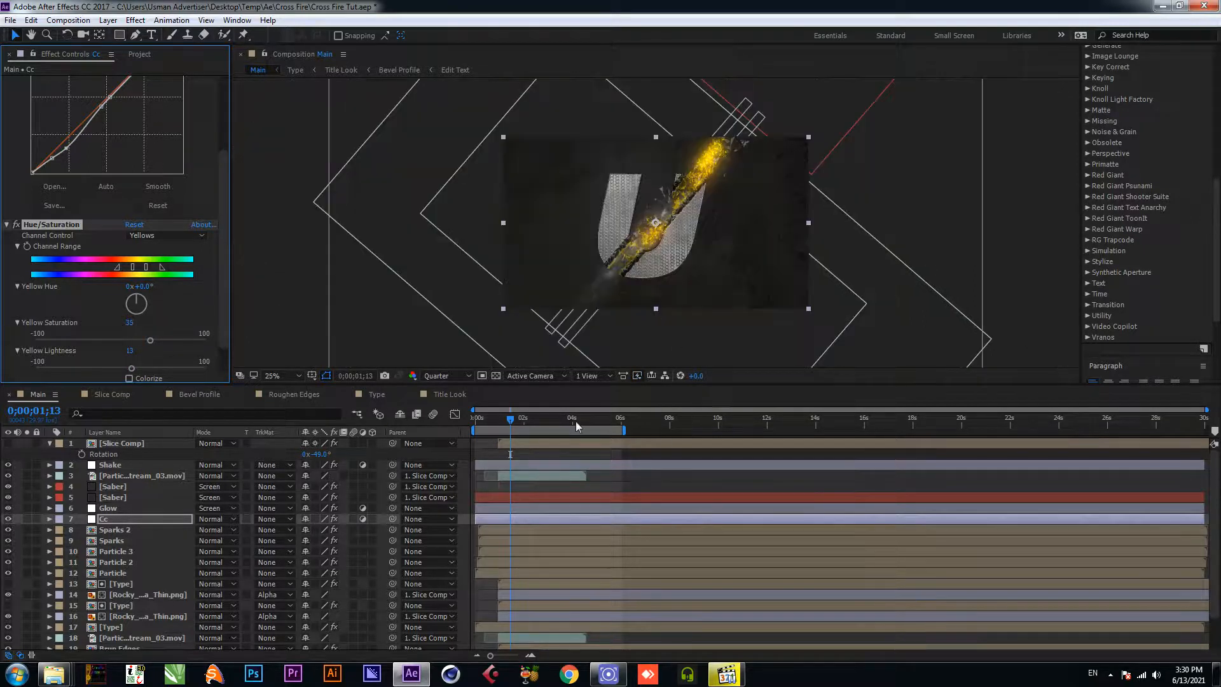
{"action": "key", "text": "space"}
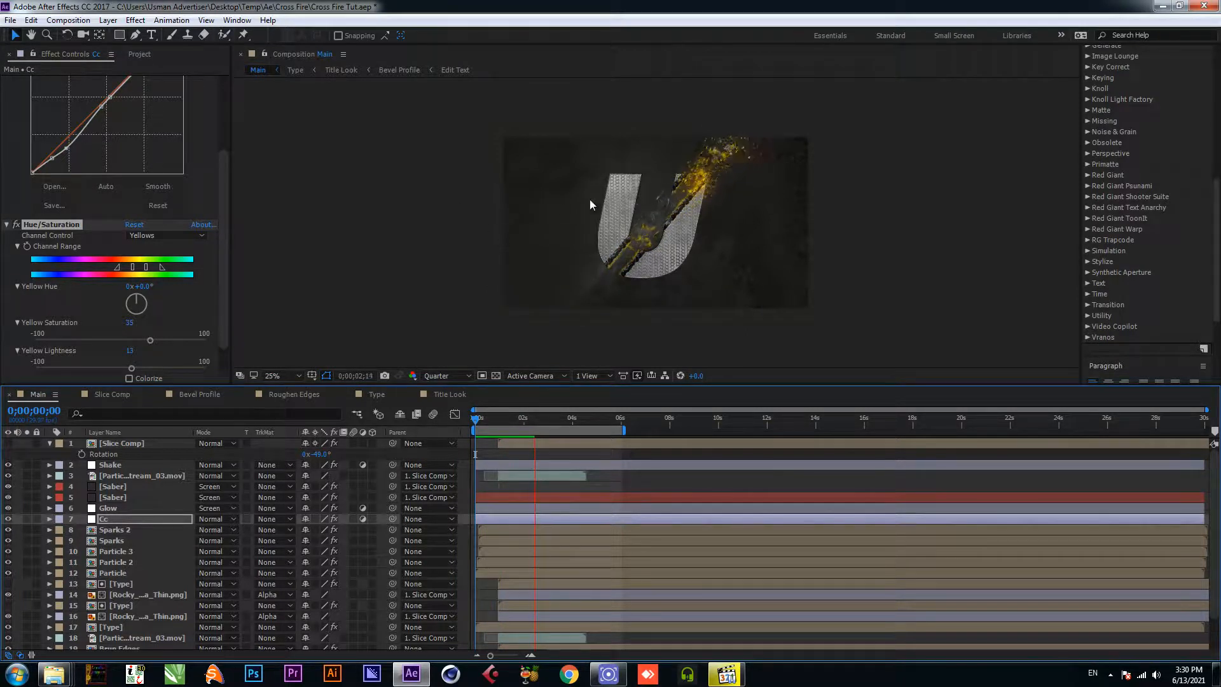
{"action": "scroll", "coordinate": [599, 197], "scroll_direction": "up", "scroll_amount": 2}
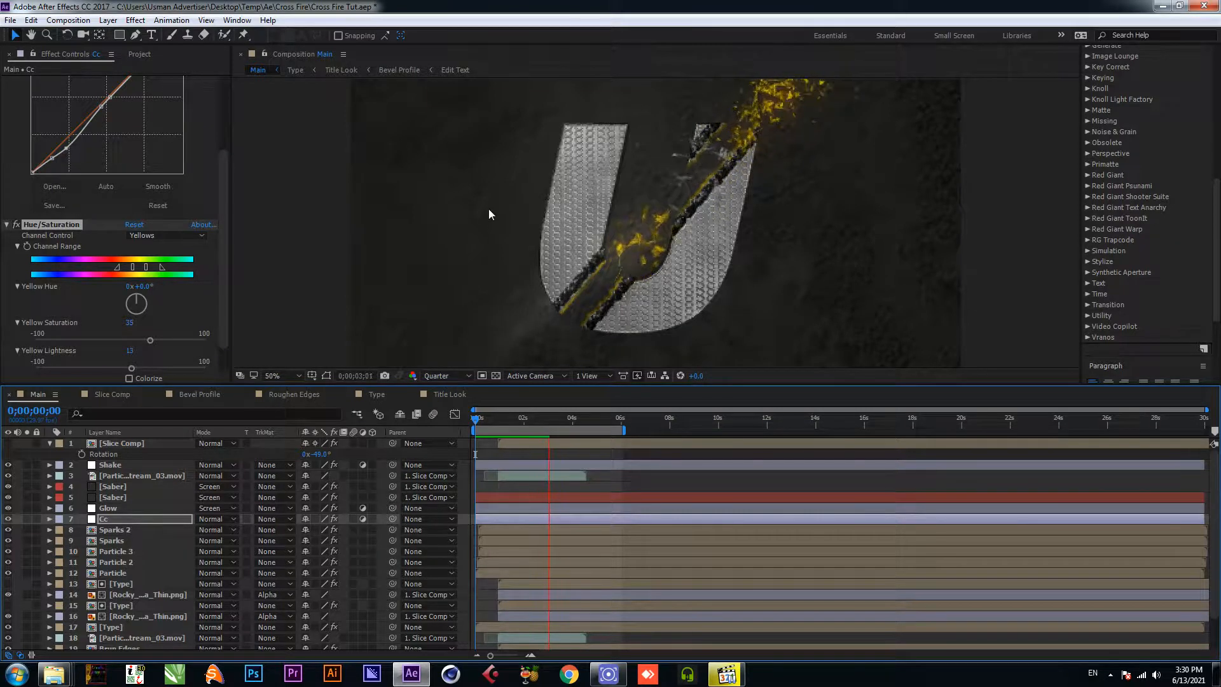
{"action": "scroll", "coordinate": [488, 209], "scroll_direction": "down", "scroll_amount": 2}
{"action": "key", "text": "ctrl+s"}
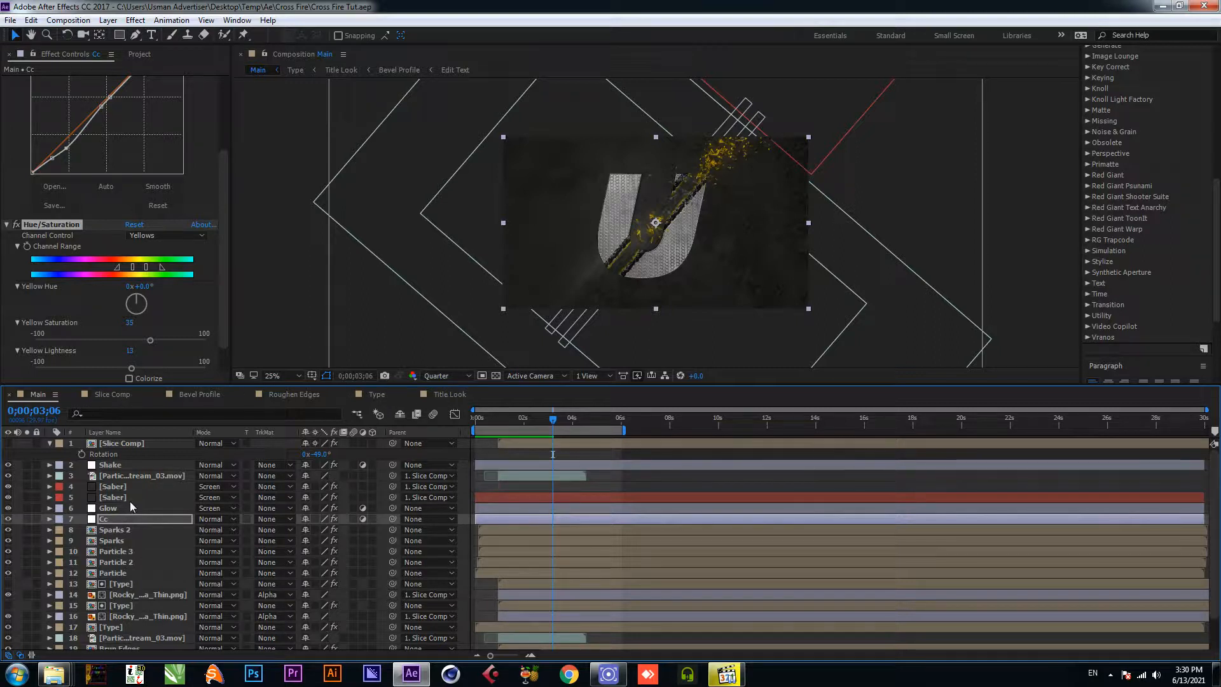
Step: Open the Edit Text composition and add 7.png from the Png folder above the U text layer
{"action": "scroll", "coordinate": [130, 497], "scroll_direction": "down", "scroll_amount": 2}
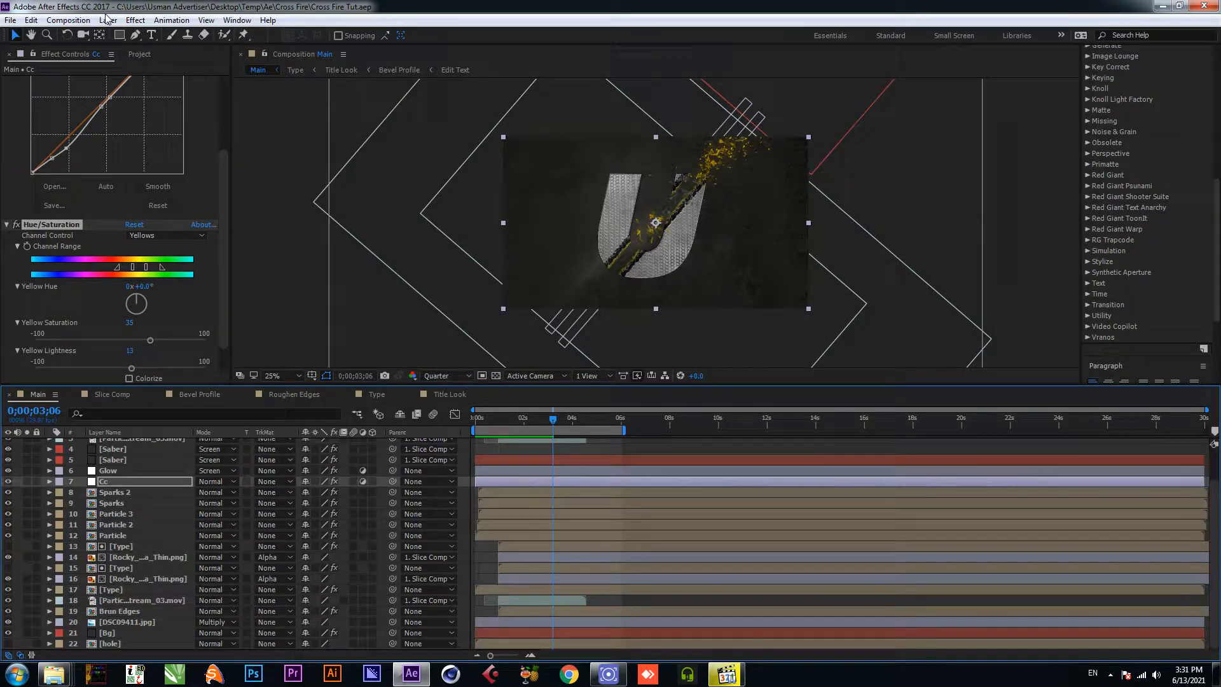
{"action": "left_click", "coordinate": [141, 55]}
{"action": "double_click", "coordinate": [48, 217]}
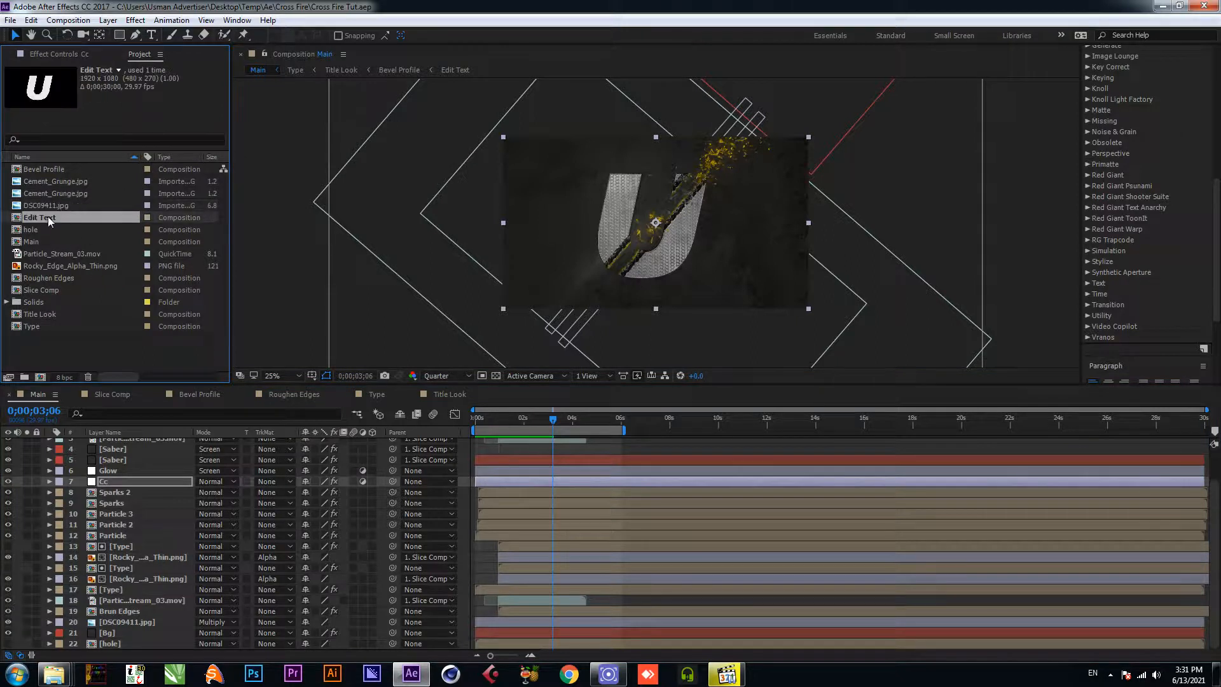
{"action": "mouse_move", "coordinate": [54, 674]}
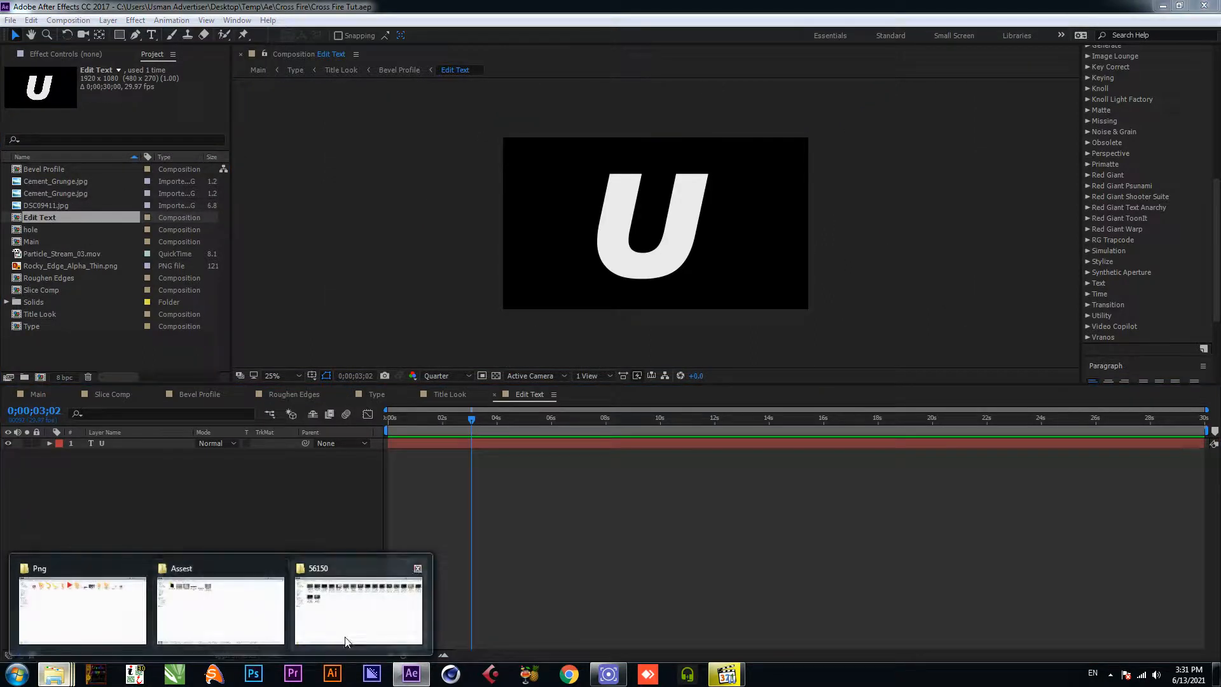
{"action": "left_click", "coordinate": [108, 610]}
{"action": "left_click_drag", "start_coordinate": [554, 102], "coordinate": [123, 540]}
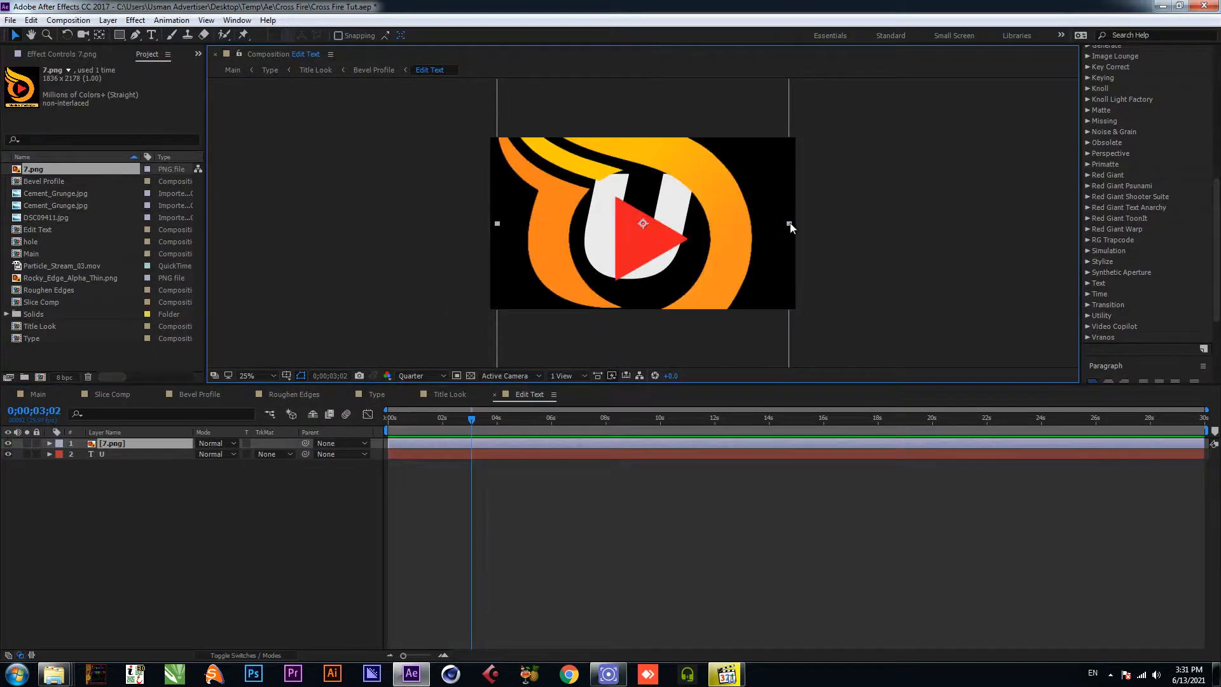
Step: Scale the 7.png logo down to fit inside the frame and hide the U text layer
{"action": "left_click_drag", "start_coordinate": [789, 223], "coordinate": [692, 201]}
{"action": "left_click", "coordinate": [8, 454]}
{"action": "left_click", "coordinate": [40, 513]}
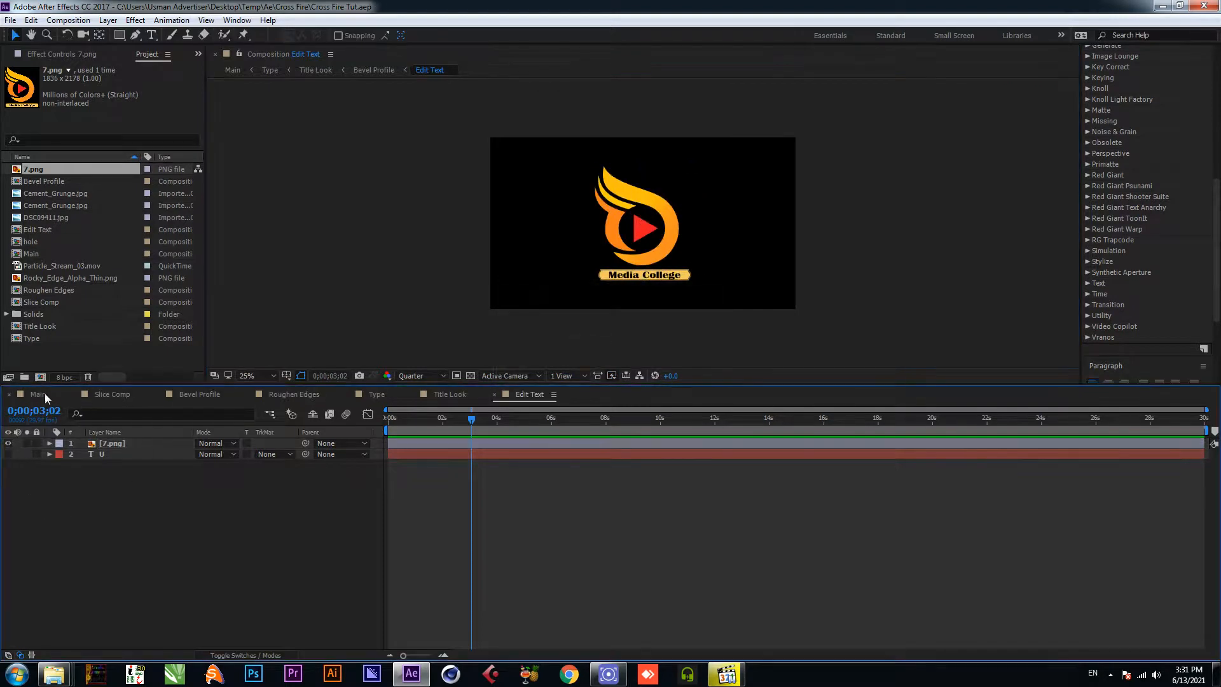
Step: Check the logo in Main, then turn off the Inner Glow layer style of the Edit Text layer in Bevel Profile
{"action": "left_click", "coordinate": [50, 397]}
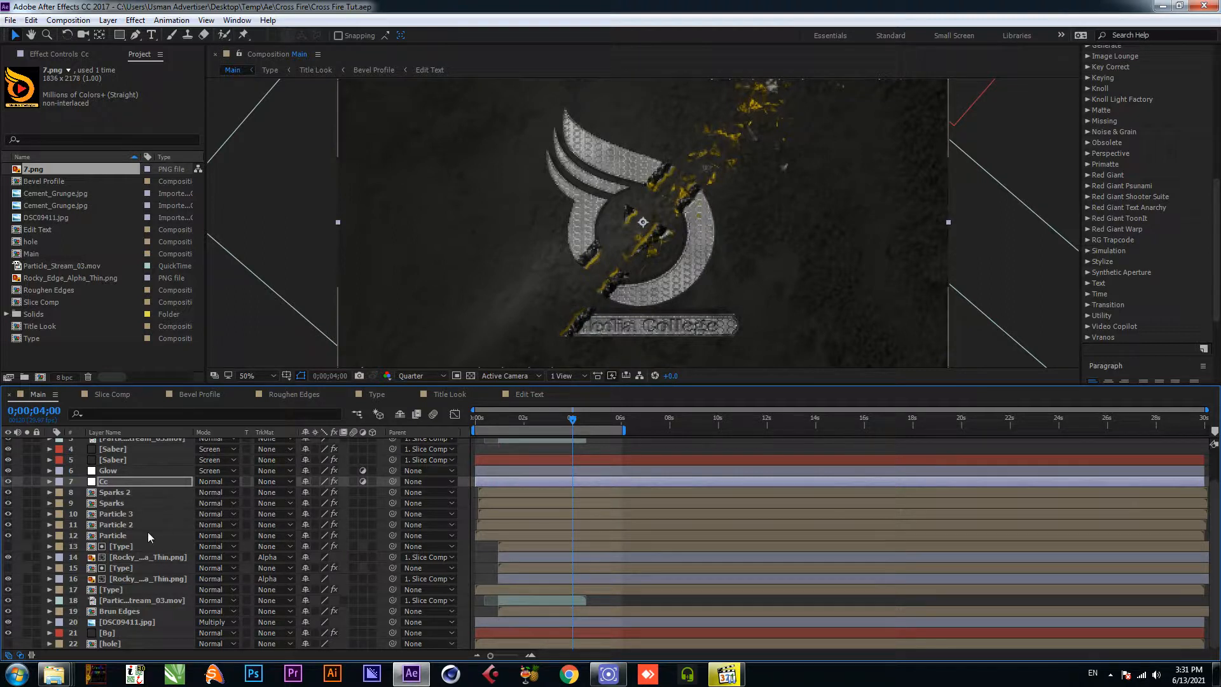
{"action": "left_click", "coordinate": [182, 393]}
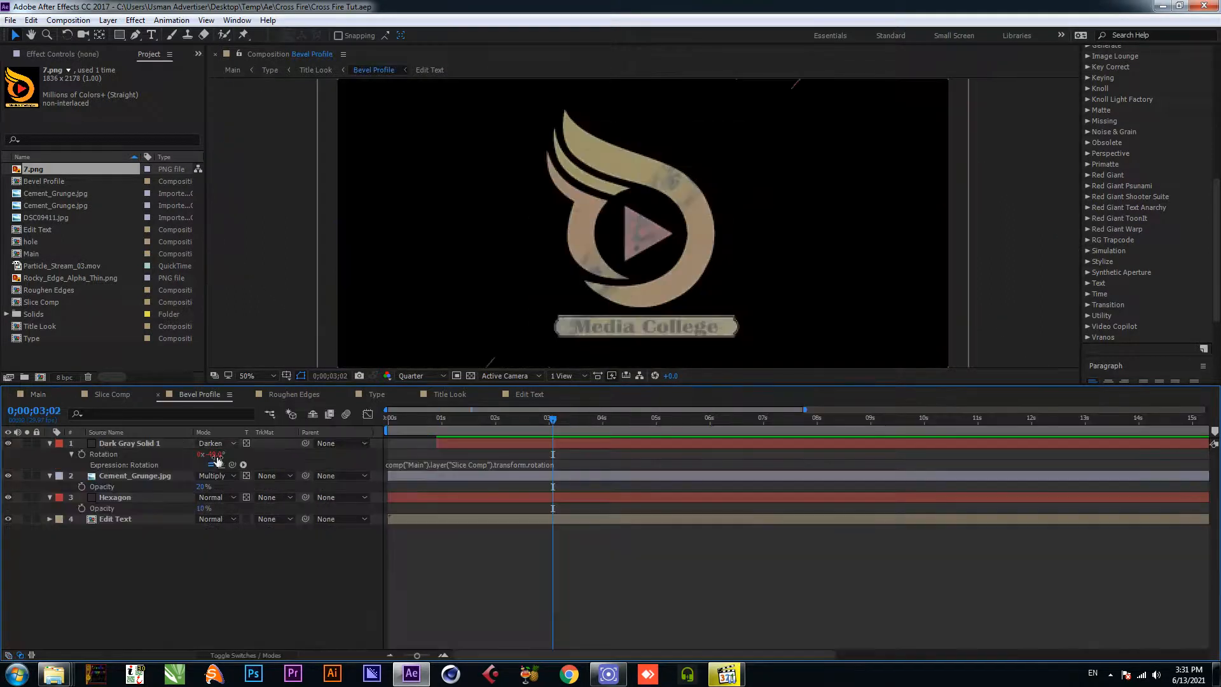
{"action": "left_click", "coordinate": [120, 477]}
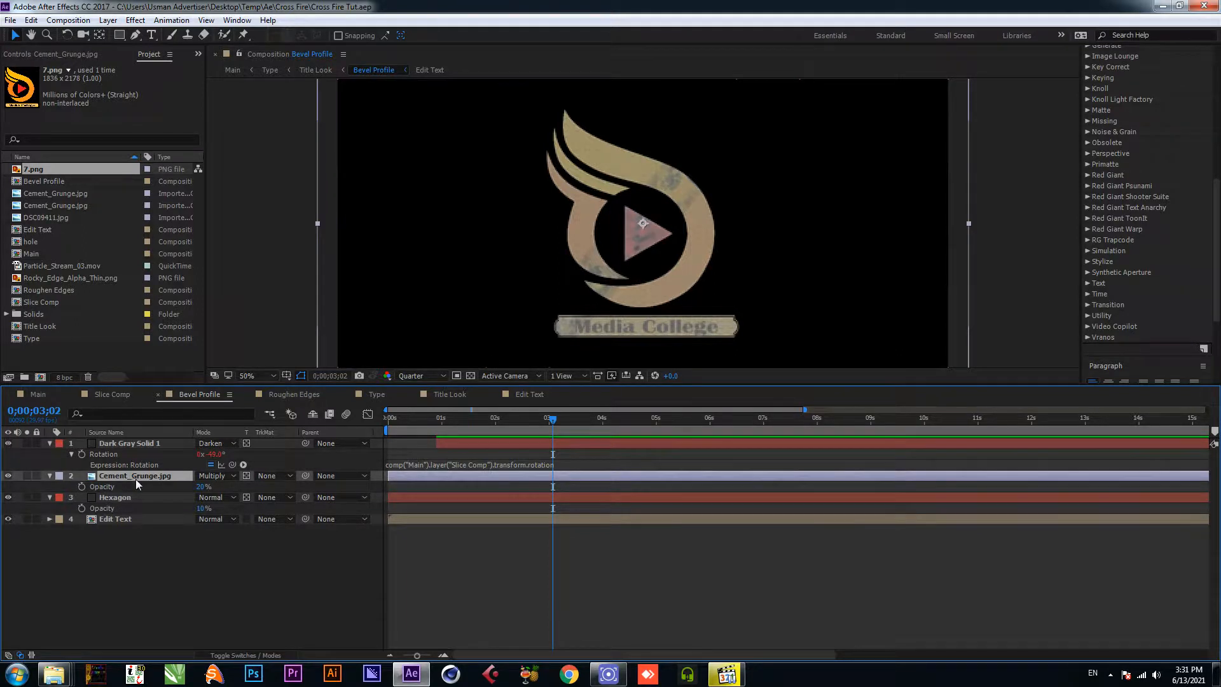
{"action": "left_click", "coordinate": [115, 518]}
{"action": "left_click", "coordinate": [49, 518]}
{"action": "left_click", "coordinate": [60, 541]}
{"action": "left_click", "coordinate": [9, 563]}
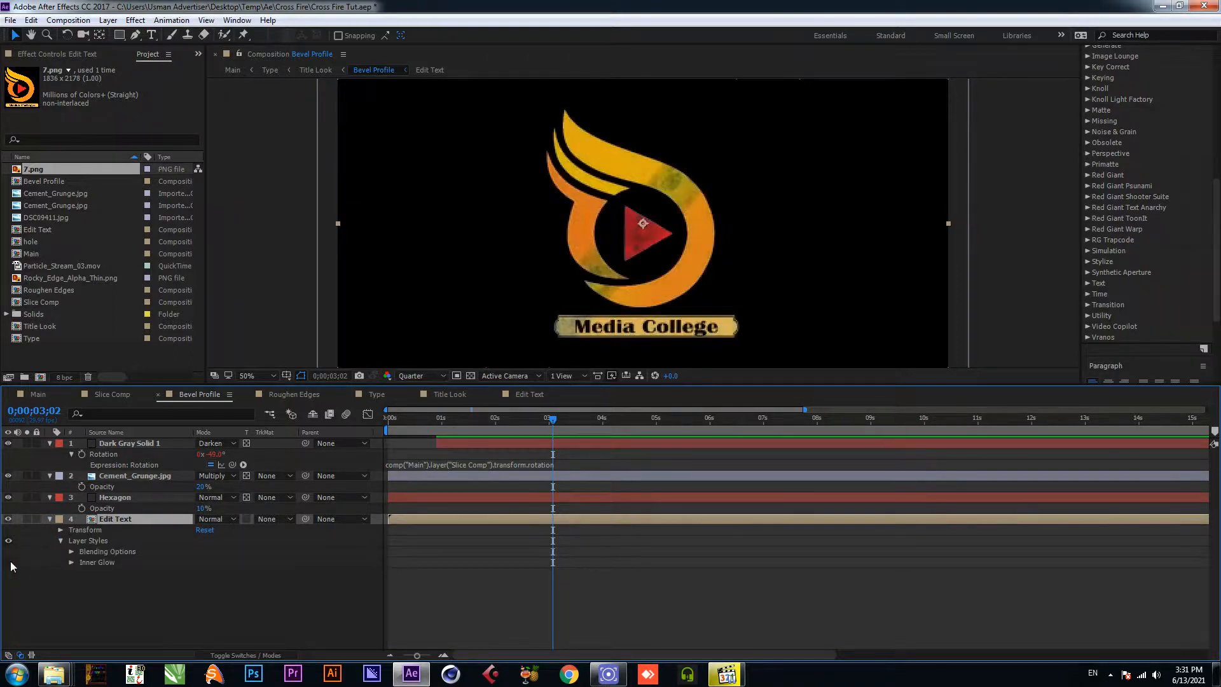
Step: Hide the Hexagon layer in the Bevel Profile composition and return to the Main composition
{"action": "left_click", "coordinate": [22, 500]}
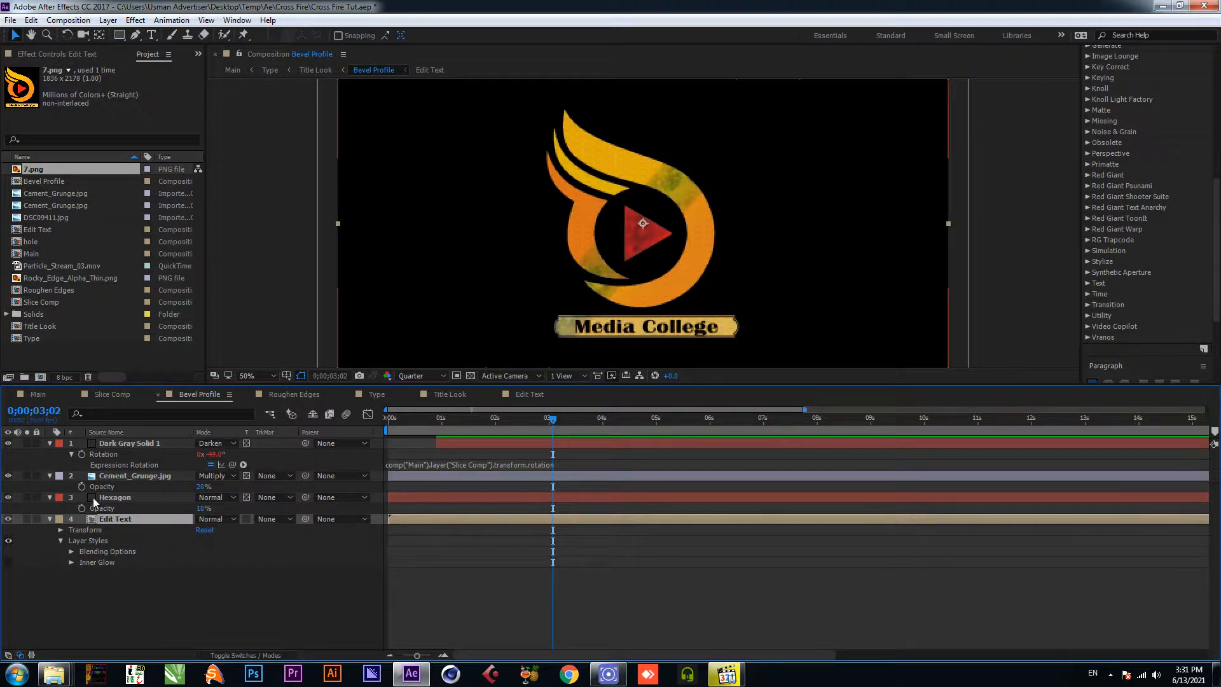
{"action": "left_click", "coordinate": [8, 498]}
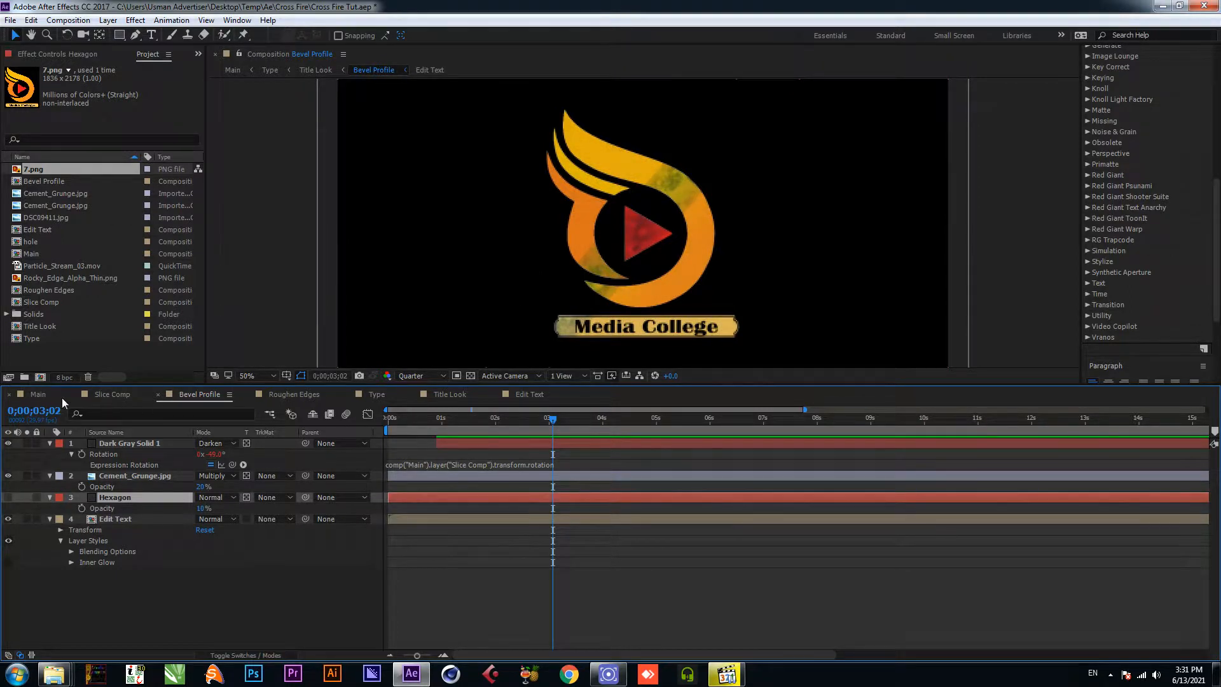
{"action": "left_click", "coordinate": [40, 394]}
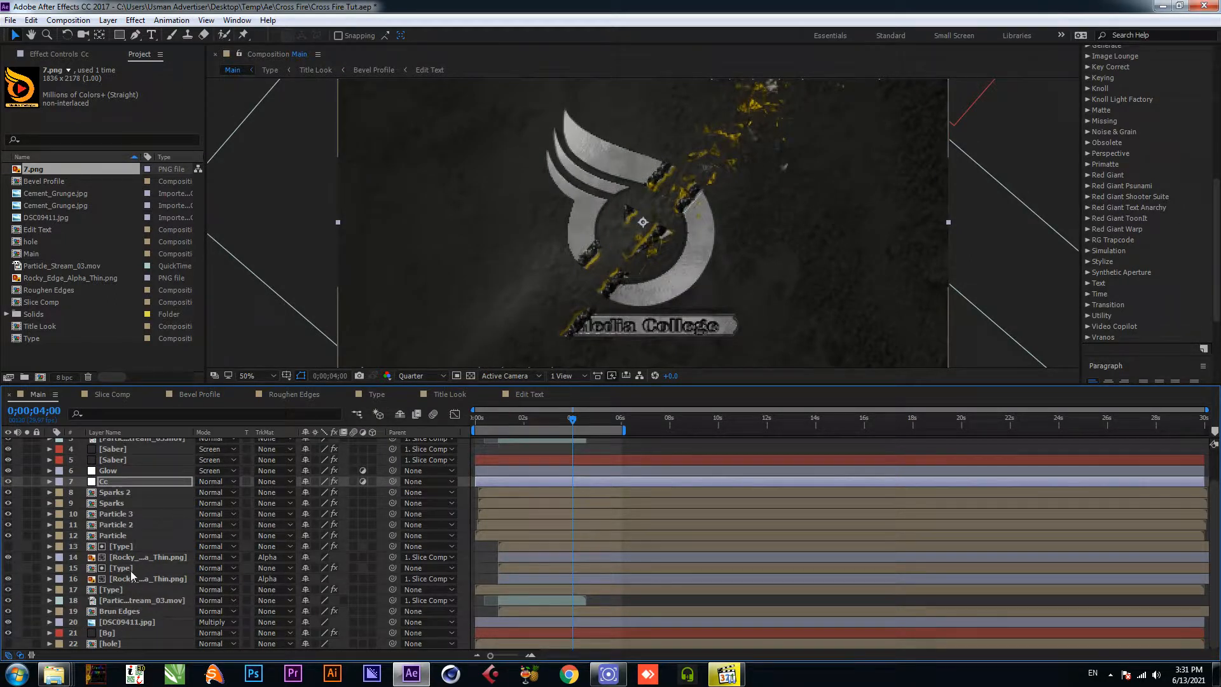
Step: Open the Type composition and examine the effects on the lower Title Look layer, comparing it hidden and shown
{"action": "left_click", "coordinate": [122, 591]}
{"action": "double_click", "coordinate": [122, 591]}
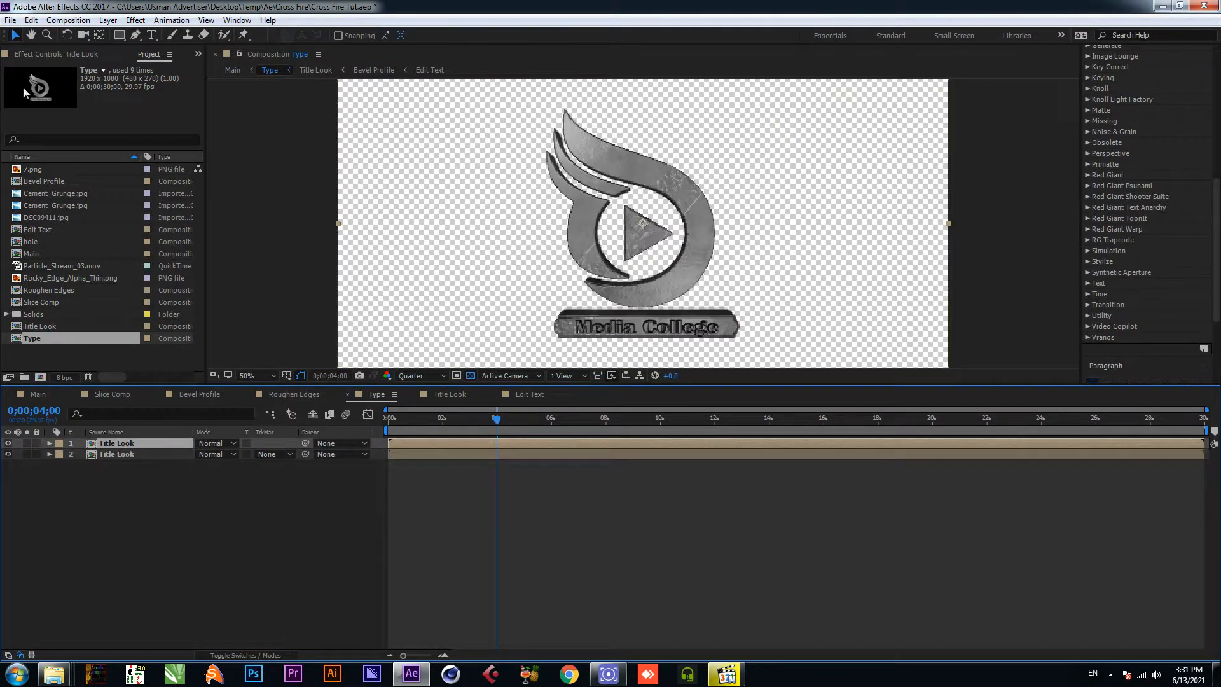
{"action": "left_click", "coordinate": [76, 53]}
{"action": "left_click", "coordinate": [112, 456]}
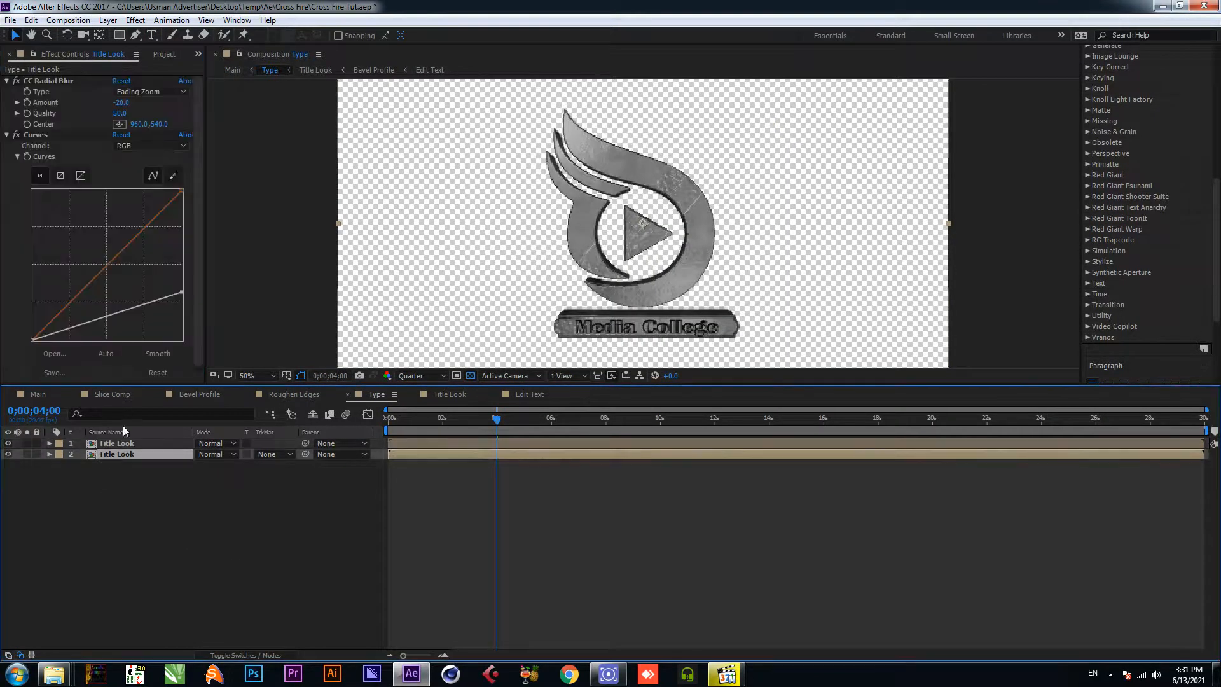
{"action": "left_click", "coordinate": [8, 453]}
{"action": "left_click", "coordinate": [8, 453]}
Step: Open the Title Look composition, compare the Cement_Grunge.jpg layer off and on, and bring up the Glass layer's effect settings
{"action": "double_click", "coordinate": [134, 453]}
{"action": "left_click", "coordinate": [136, 475]}
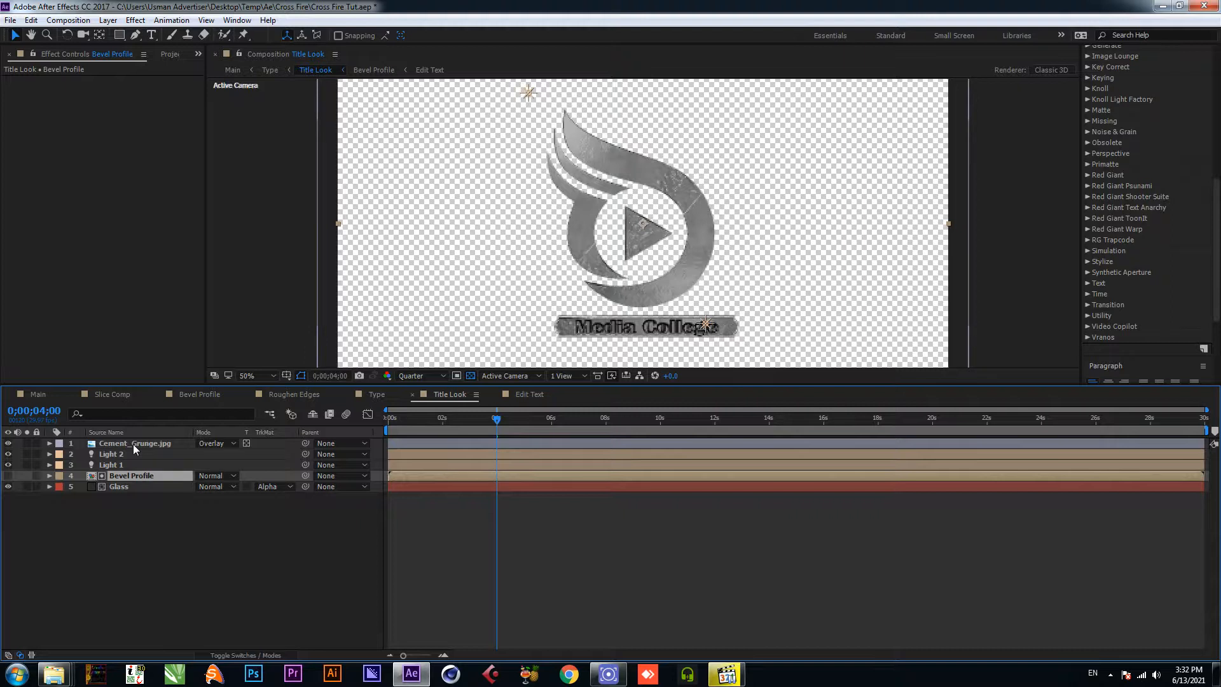
{"action": "left_click", "coordinate": [8, 444]}
{"action": "left_click", "coordinate": [7, 444]}
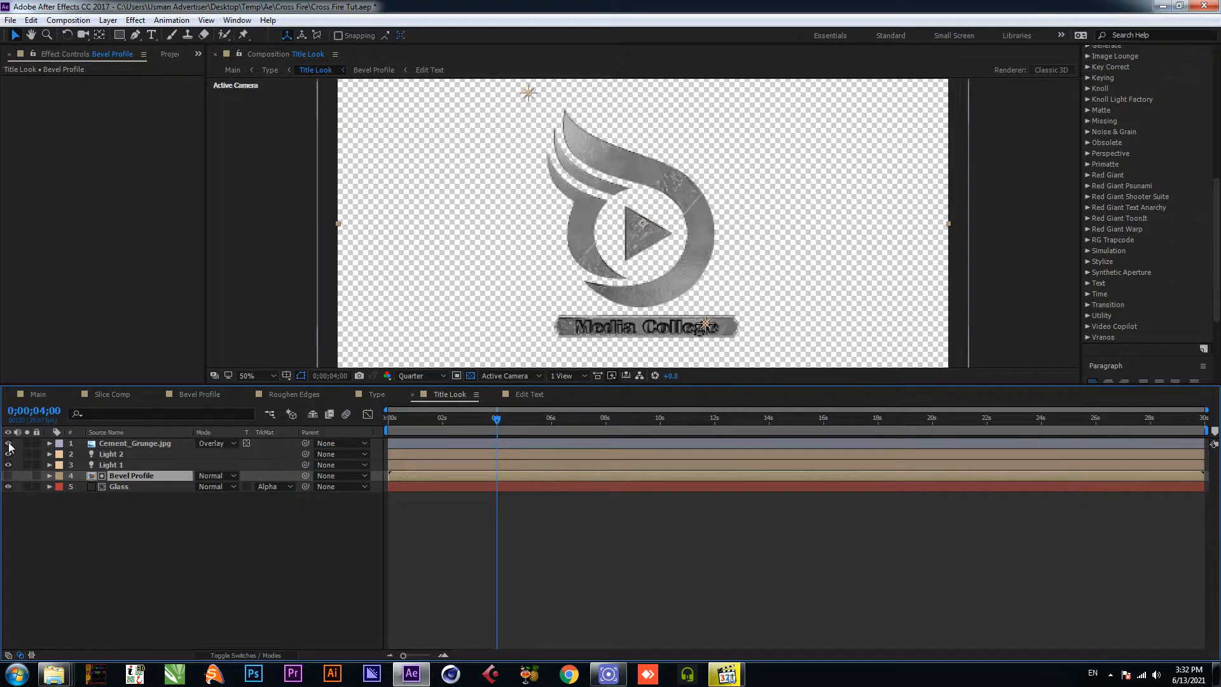
{"action": "left_click", "coordinate": [124, 487]}
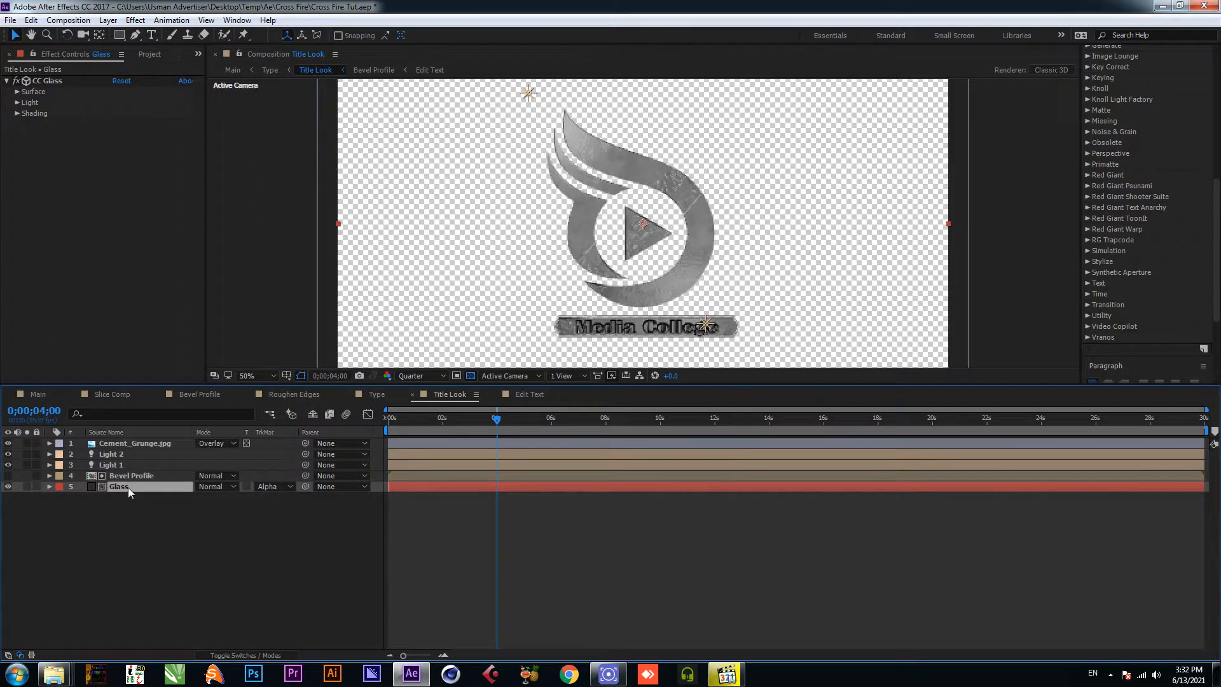
Step: Set the Glass layer's track matte to None in Title Look, then hide Glass and show the Bevel Profile layer
{"action": "left_click", "coordinate": [277, 487]}
{"action": "left_click", "coordinate": [291, 501]}
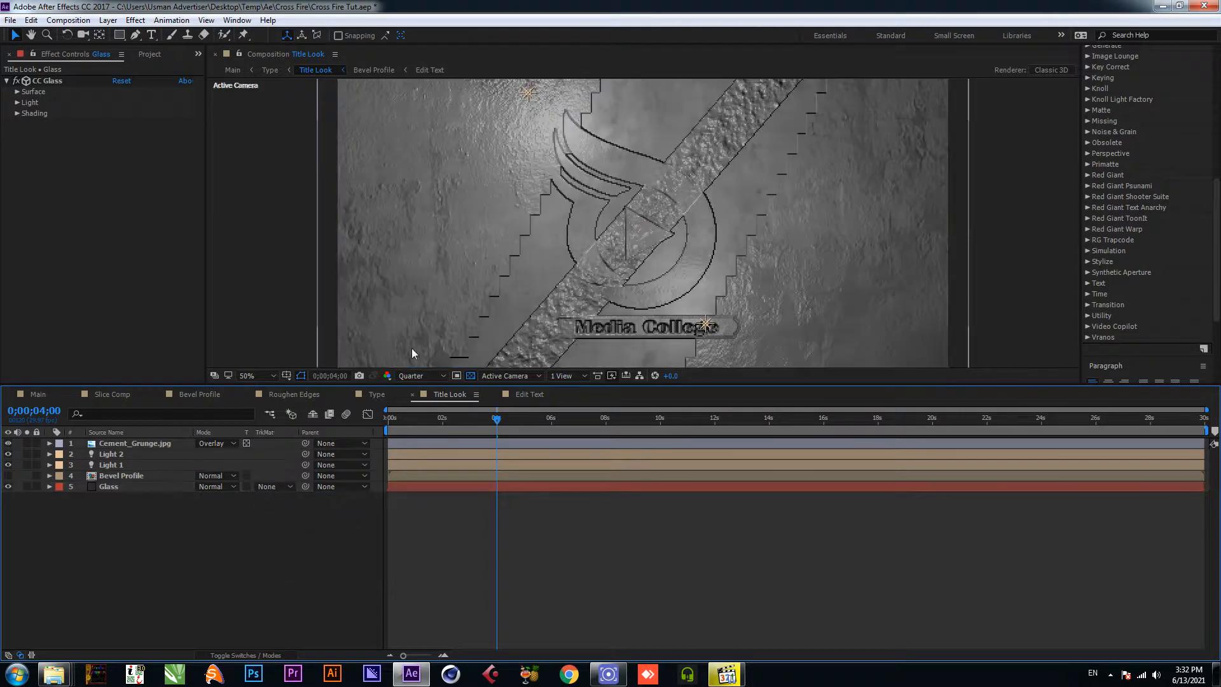
{"action": "scroll", "coordinate": [416, 344], "scroll_direction": "down", "scroll_amount": 2}
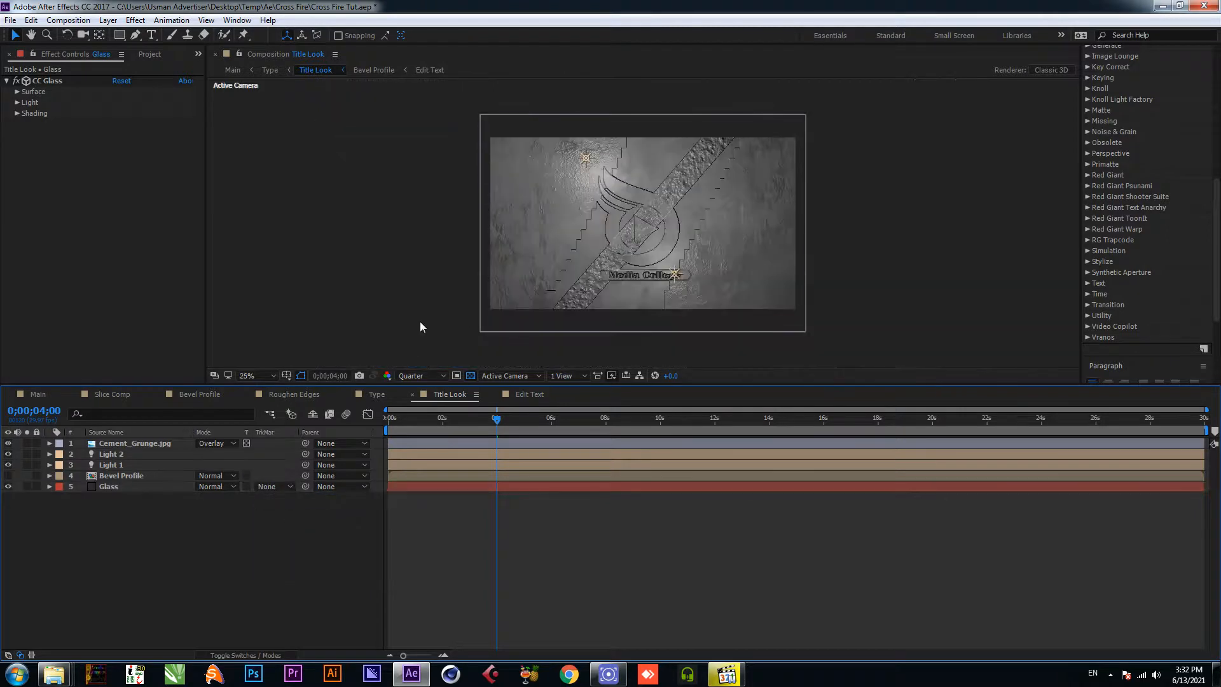
{"action": "left_click", "coordinate": [8, 486]}
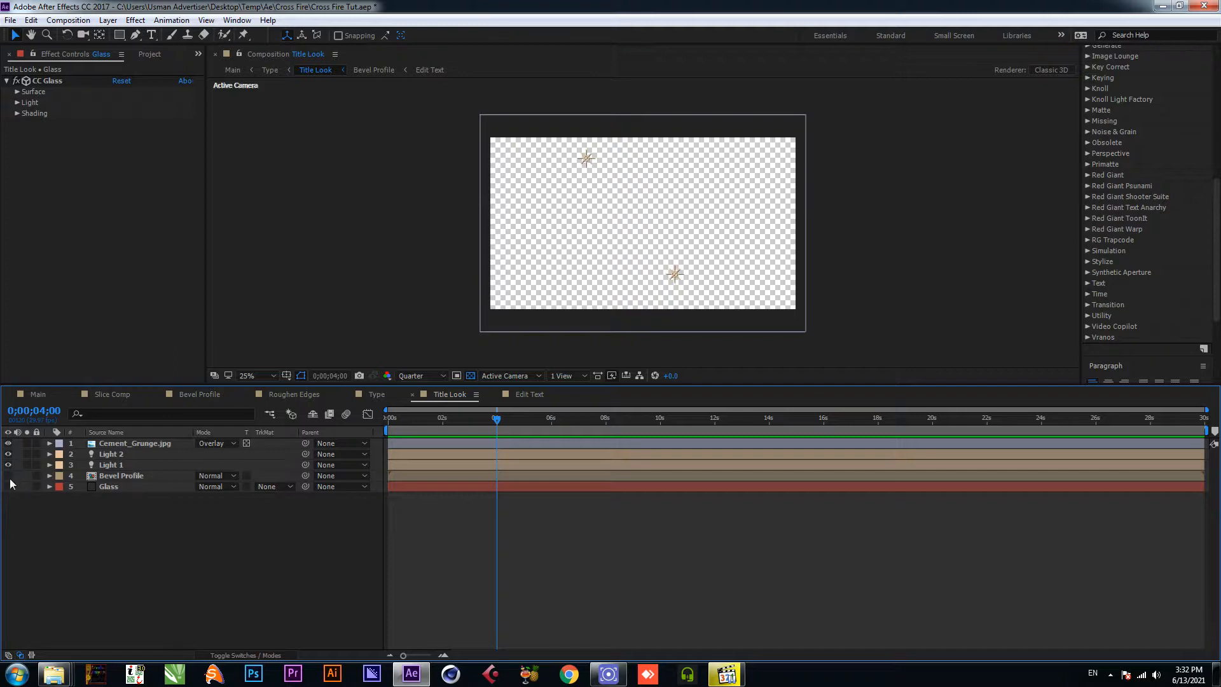
{"action": "left_click", "coordinate": [9, 476]}
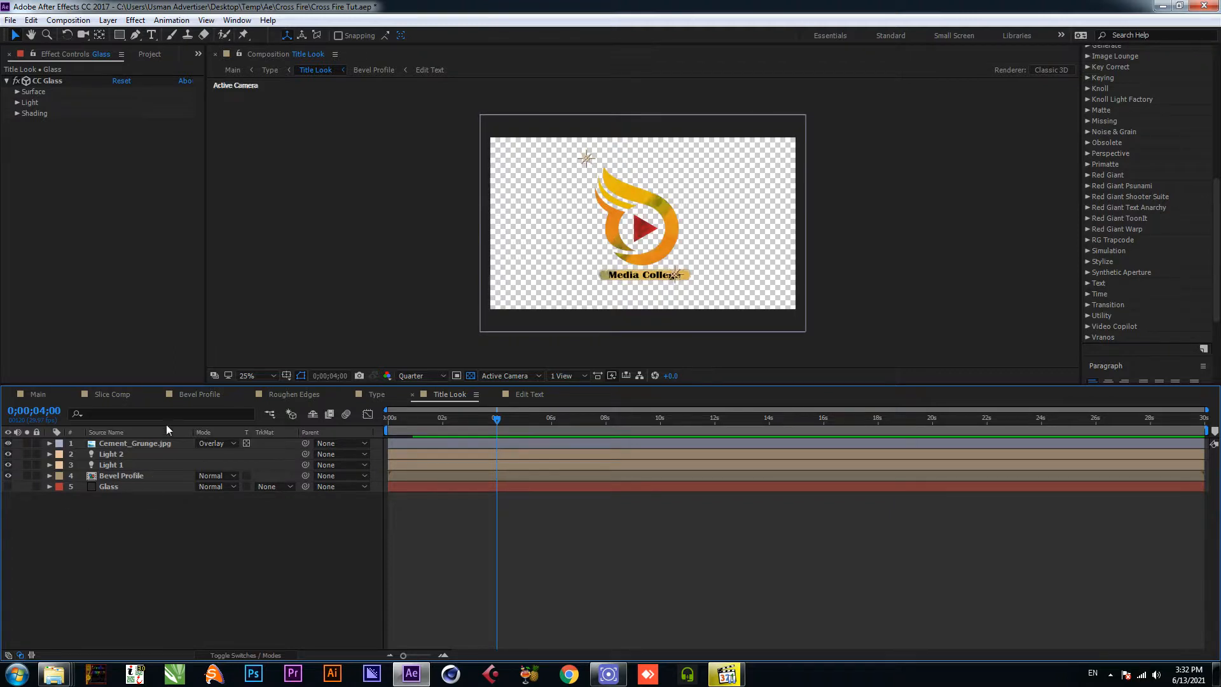
Step: Return to the Main composition, go to 0;00;01;12 and hide the Glow layer
{"action": "left_click", "coordinate": [39, 395]}
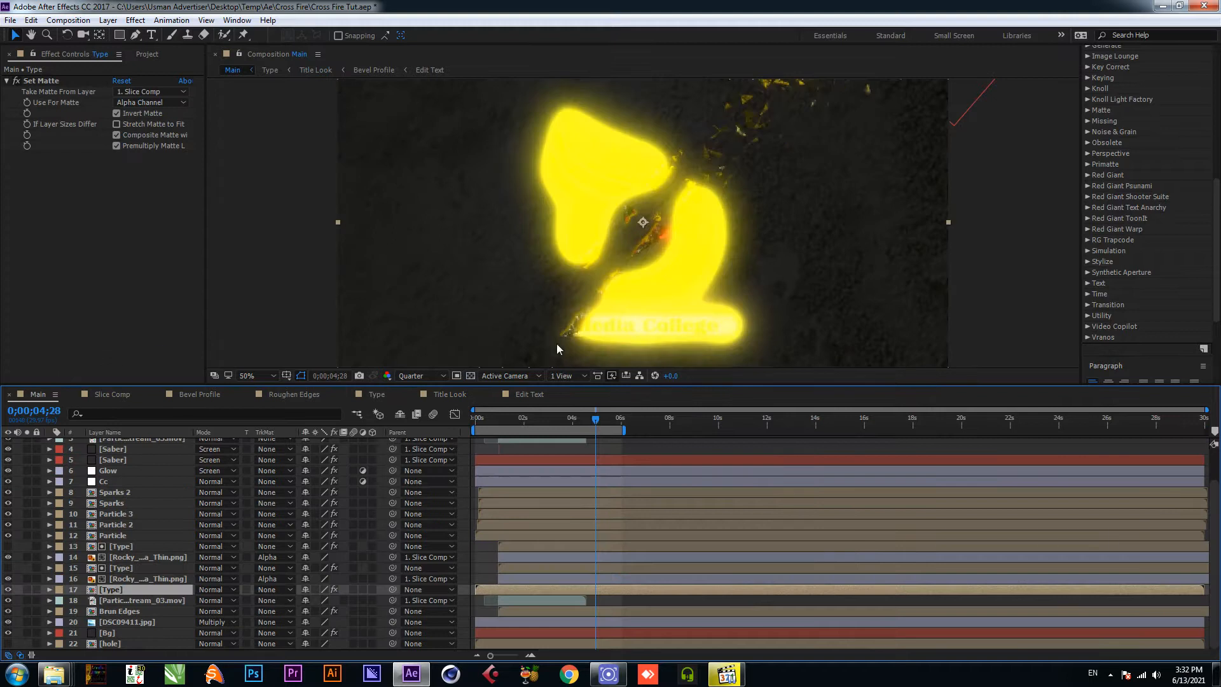
{"action": "left_click_drag", "start_coordinate": [593, 422], "coordinate": [509, 424]}
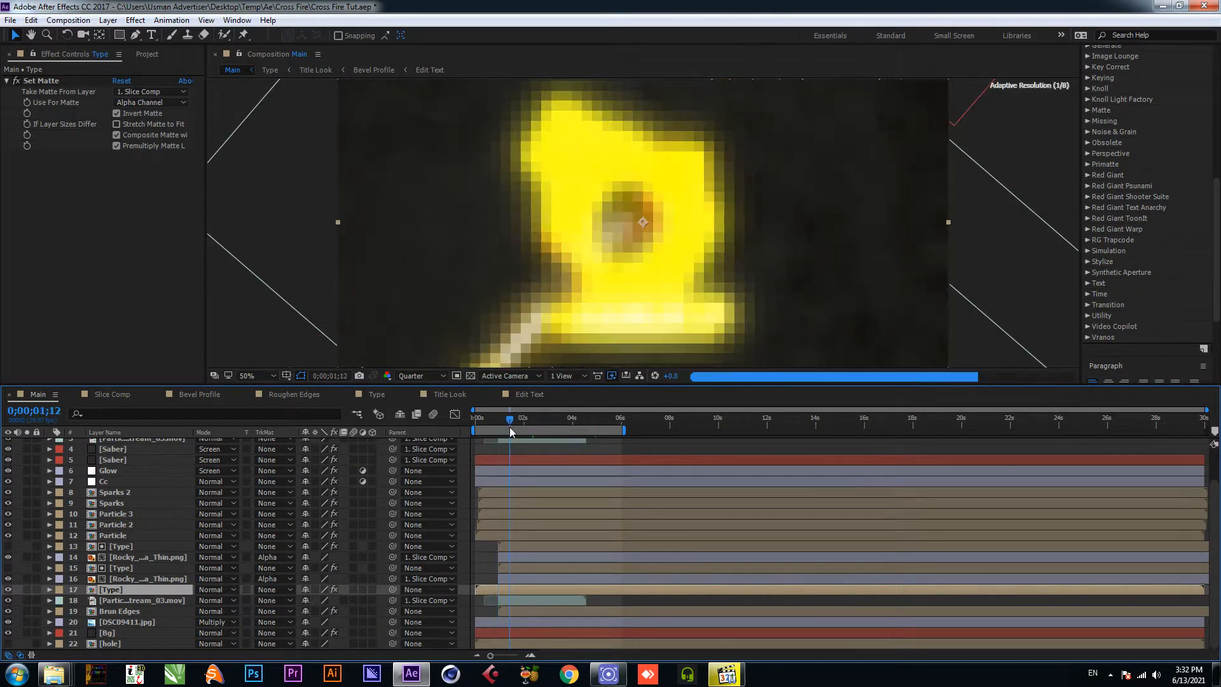
{"action": "scroll", "coordinate": [89, 497], "scroll_direction": "up", "scroll_amount": 1}
{"action": "left_click", "coordinate": [118, 504]}
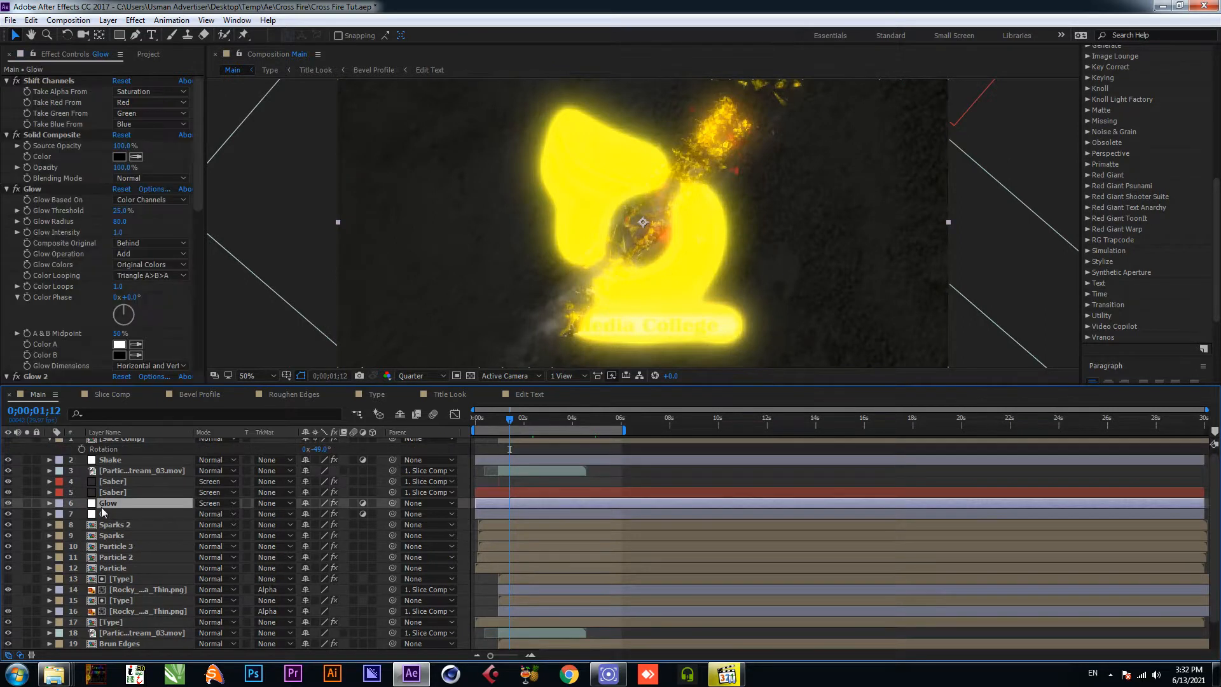
{"action": "left_click", "coordinate": [8, 503]}
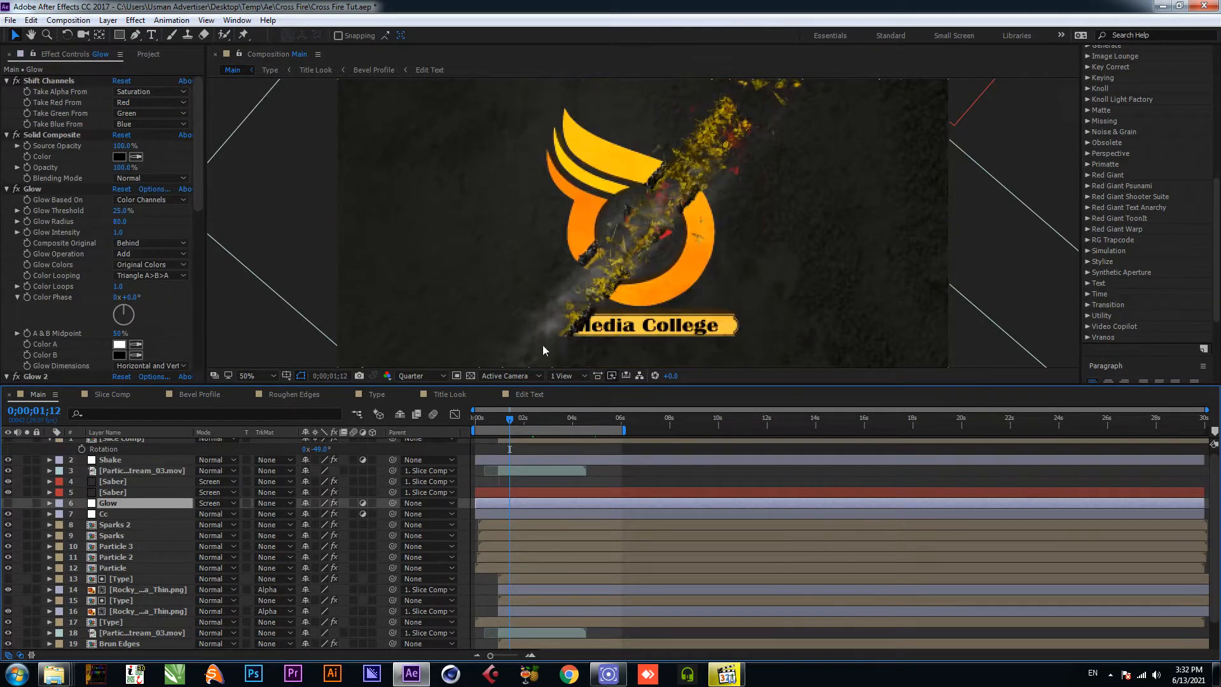
Step: Preview the slice animation in Main from the current frame and again from the start, then save the project
{"action": "key", "text": "space"}
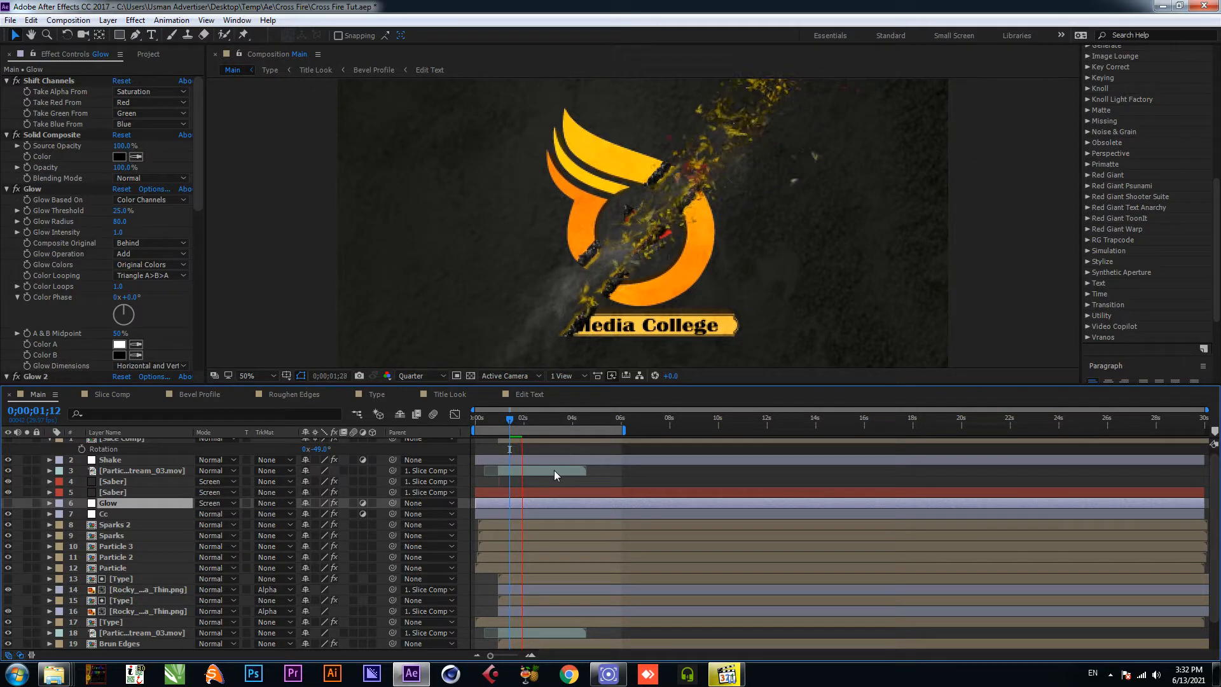
{"action": "key", "text": "space"}
{"action": "left_click_drag", "start_coordinate": [509, 421], "coordinate": [473, 423]}
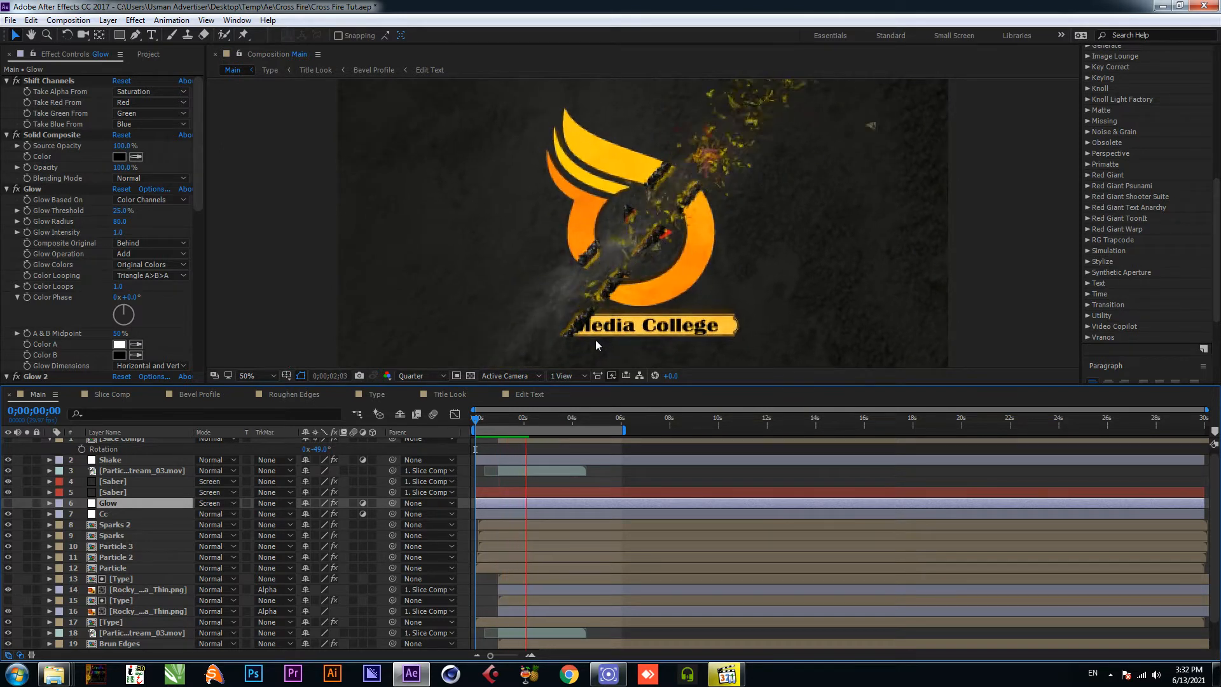
{"action": "key", "text": "space"}
{"action": "key", "text": "ctrl+s"}
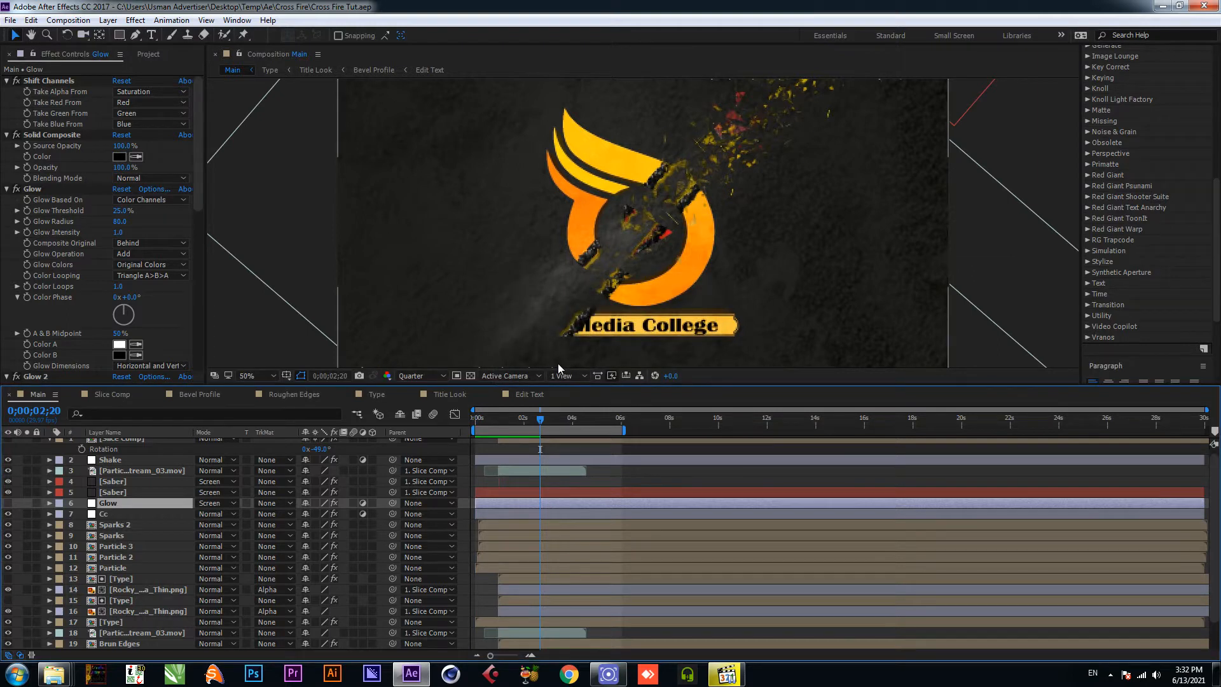